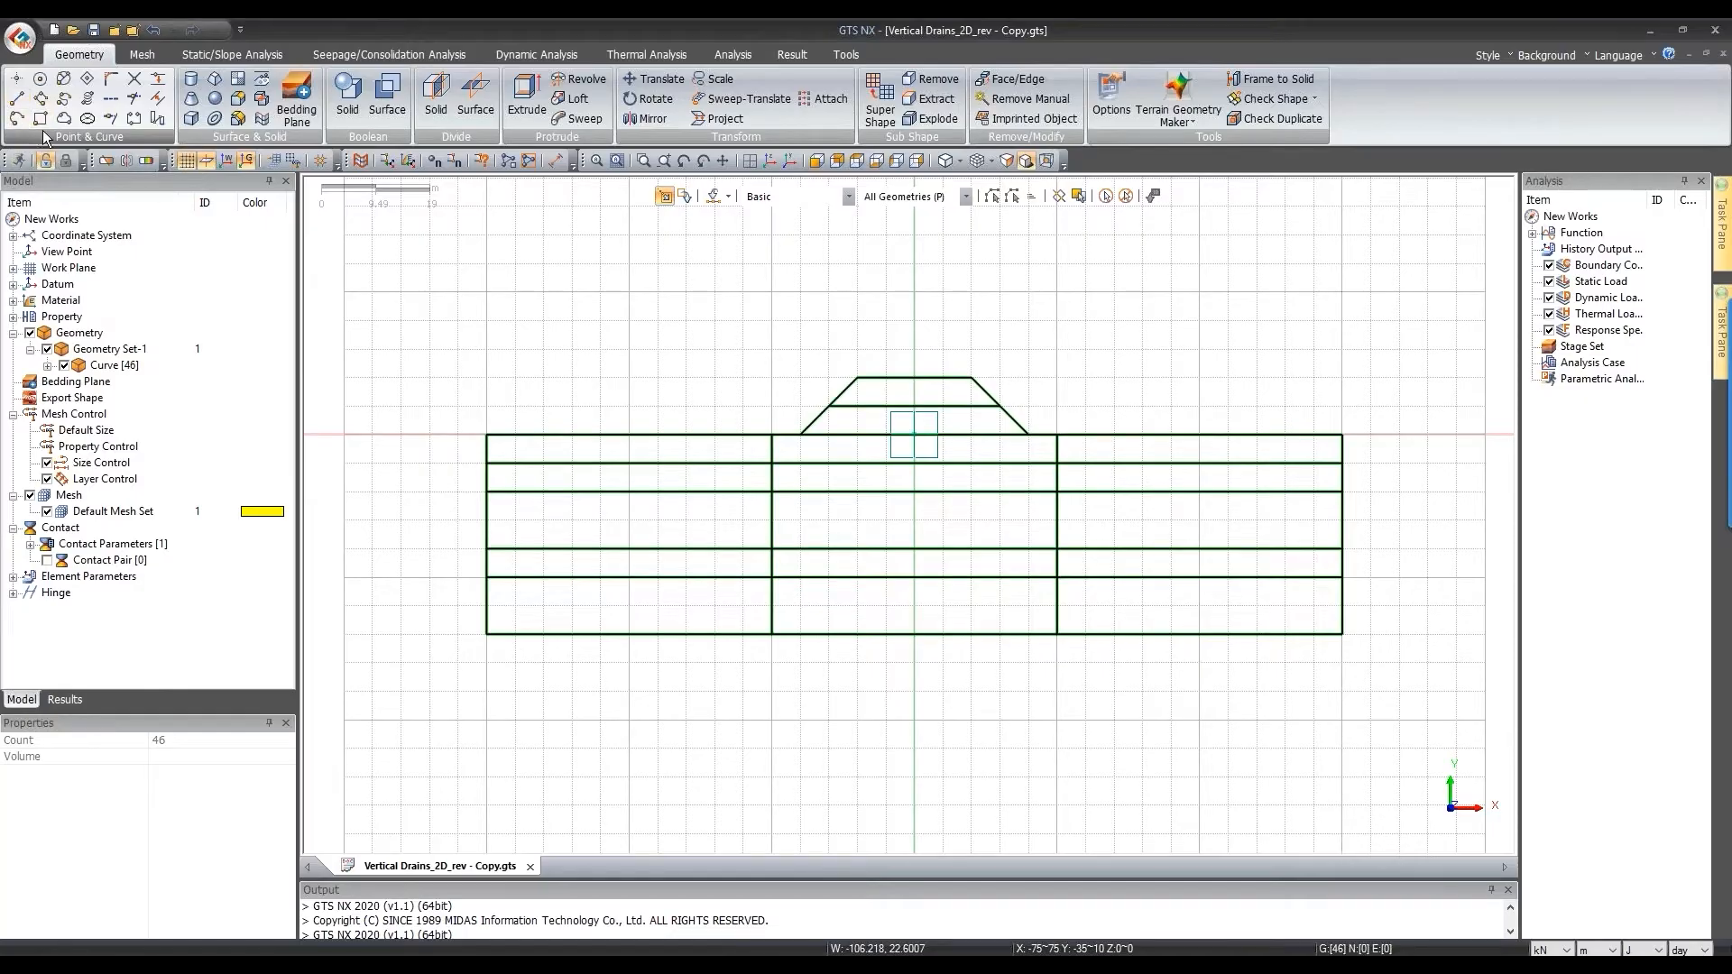
Step: Close the file menu, clear the selection and close the analysis settings unchanged
mouse_move(94, 272)
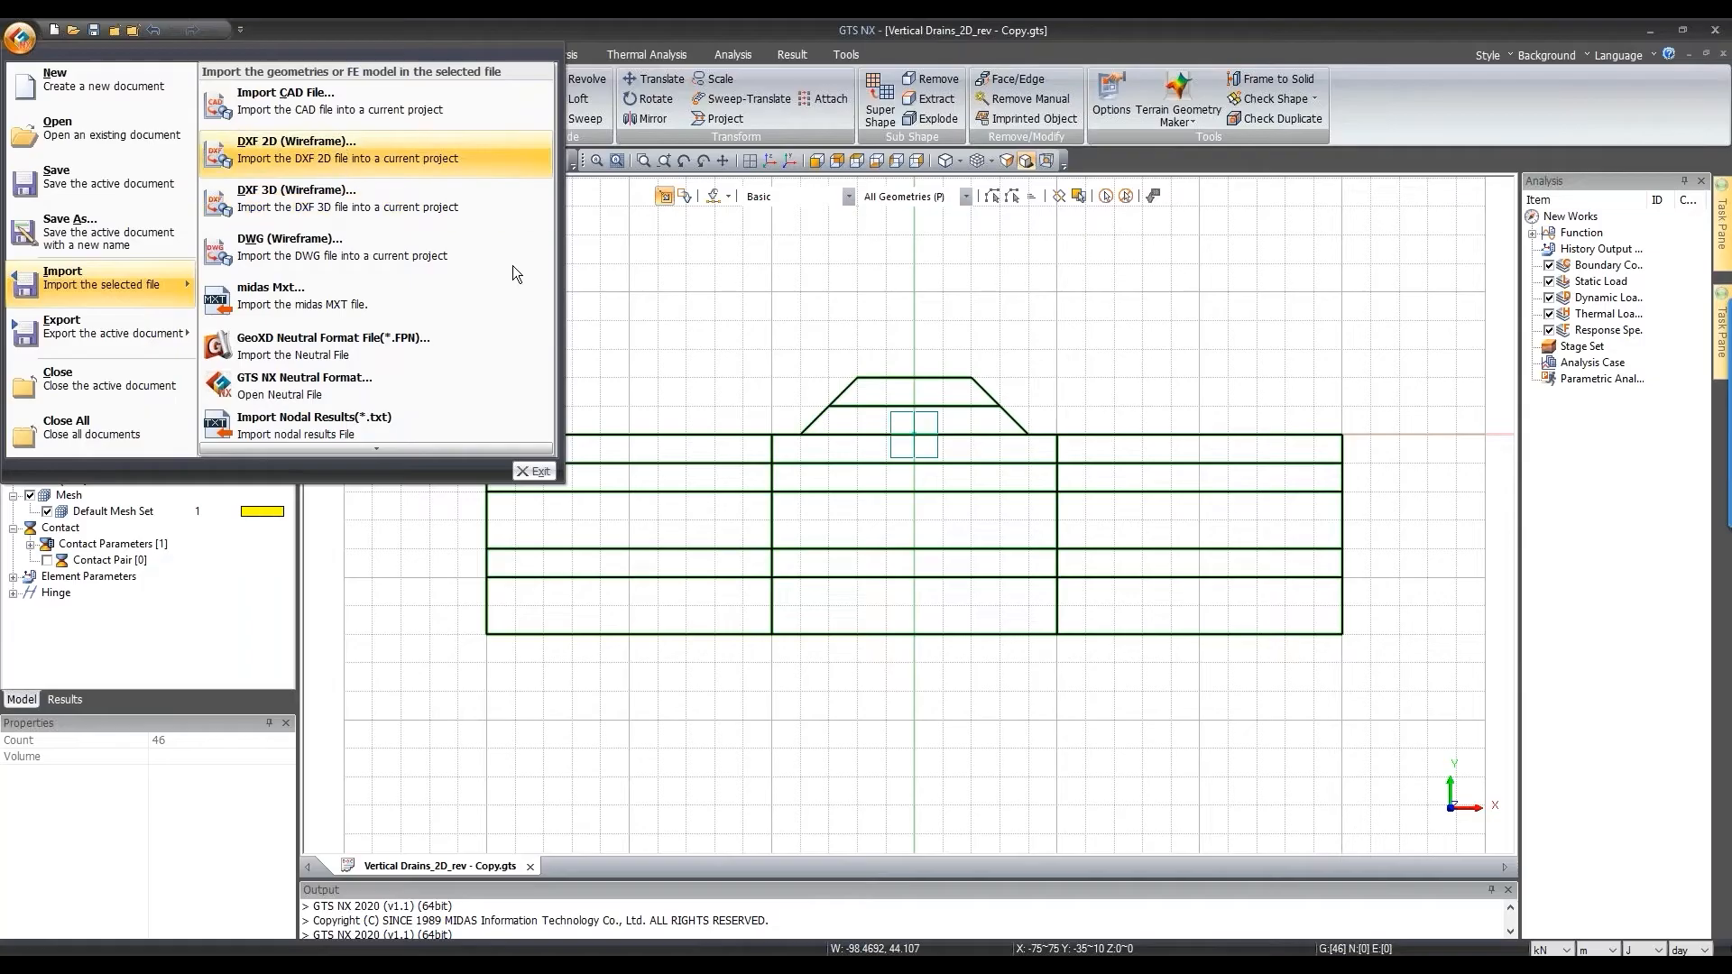
left_click(939, 305)
left_click(1127, 200)
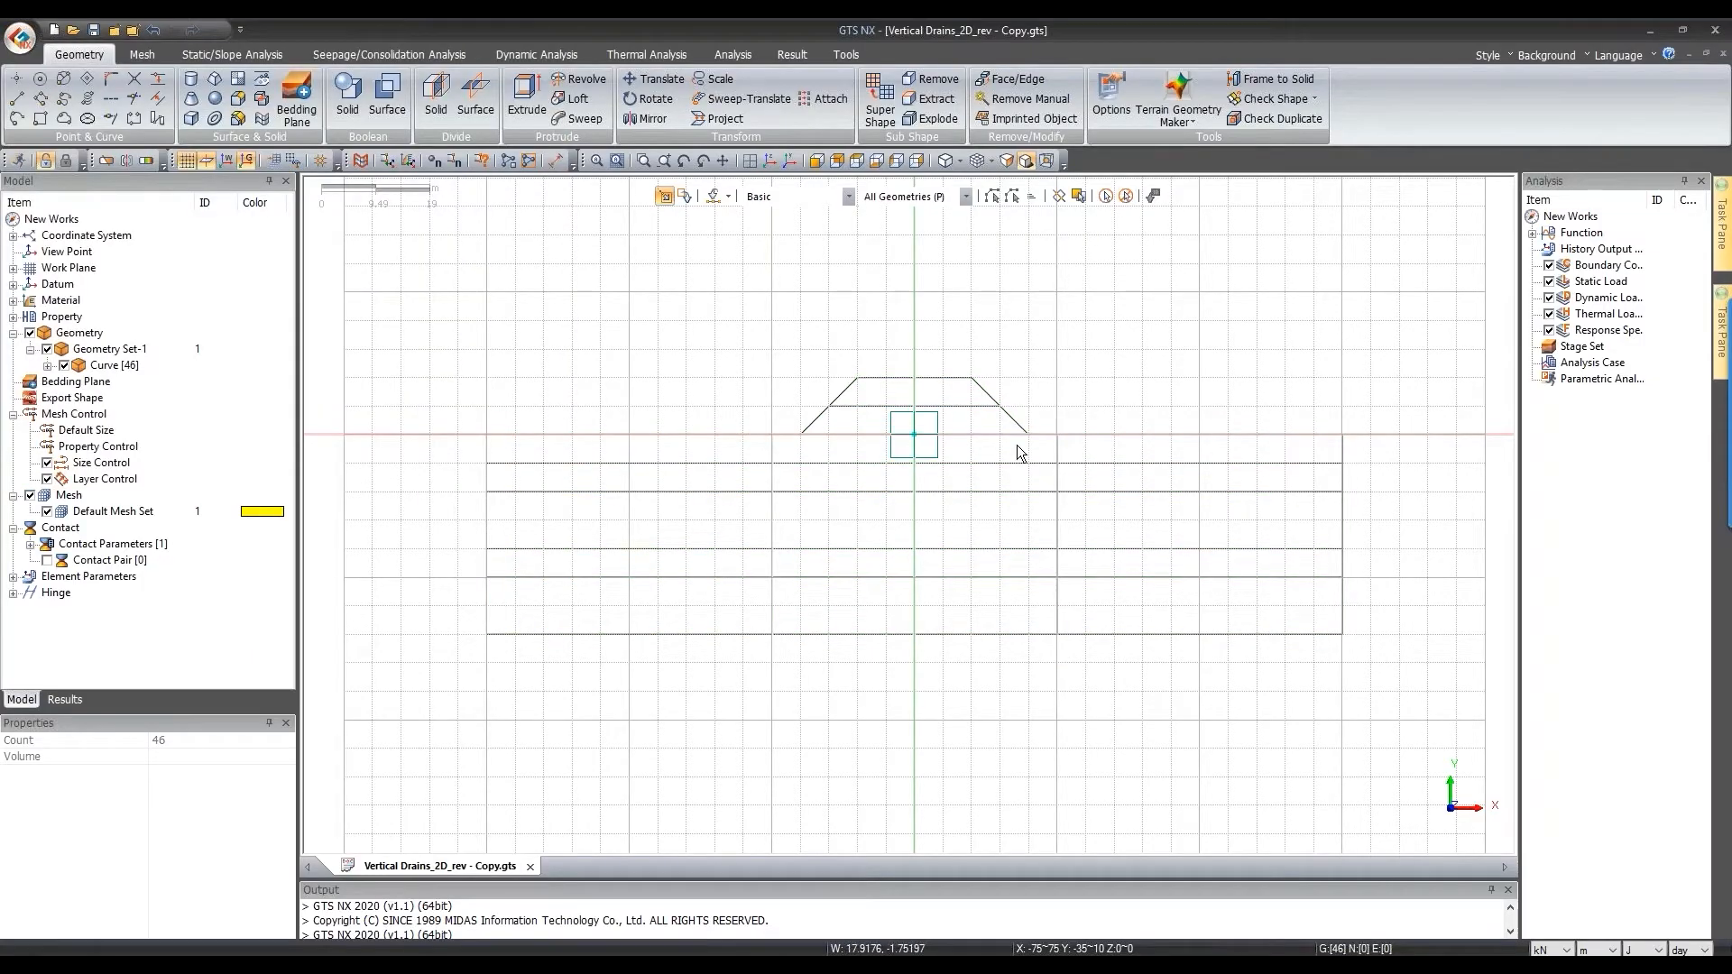
left_click(732, 54)
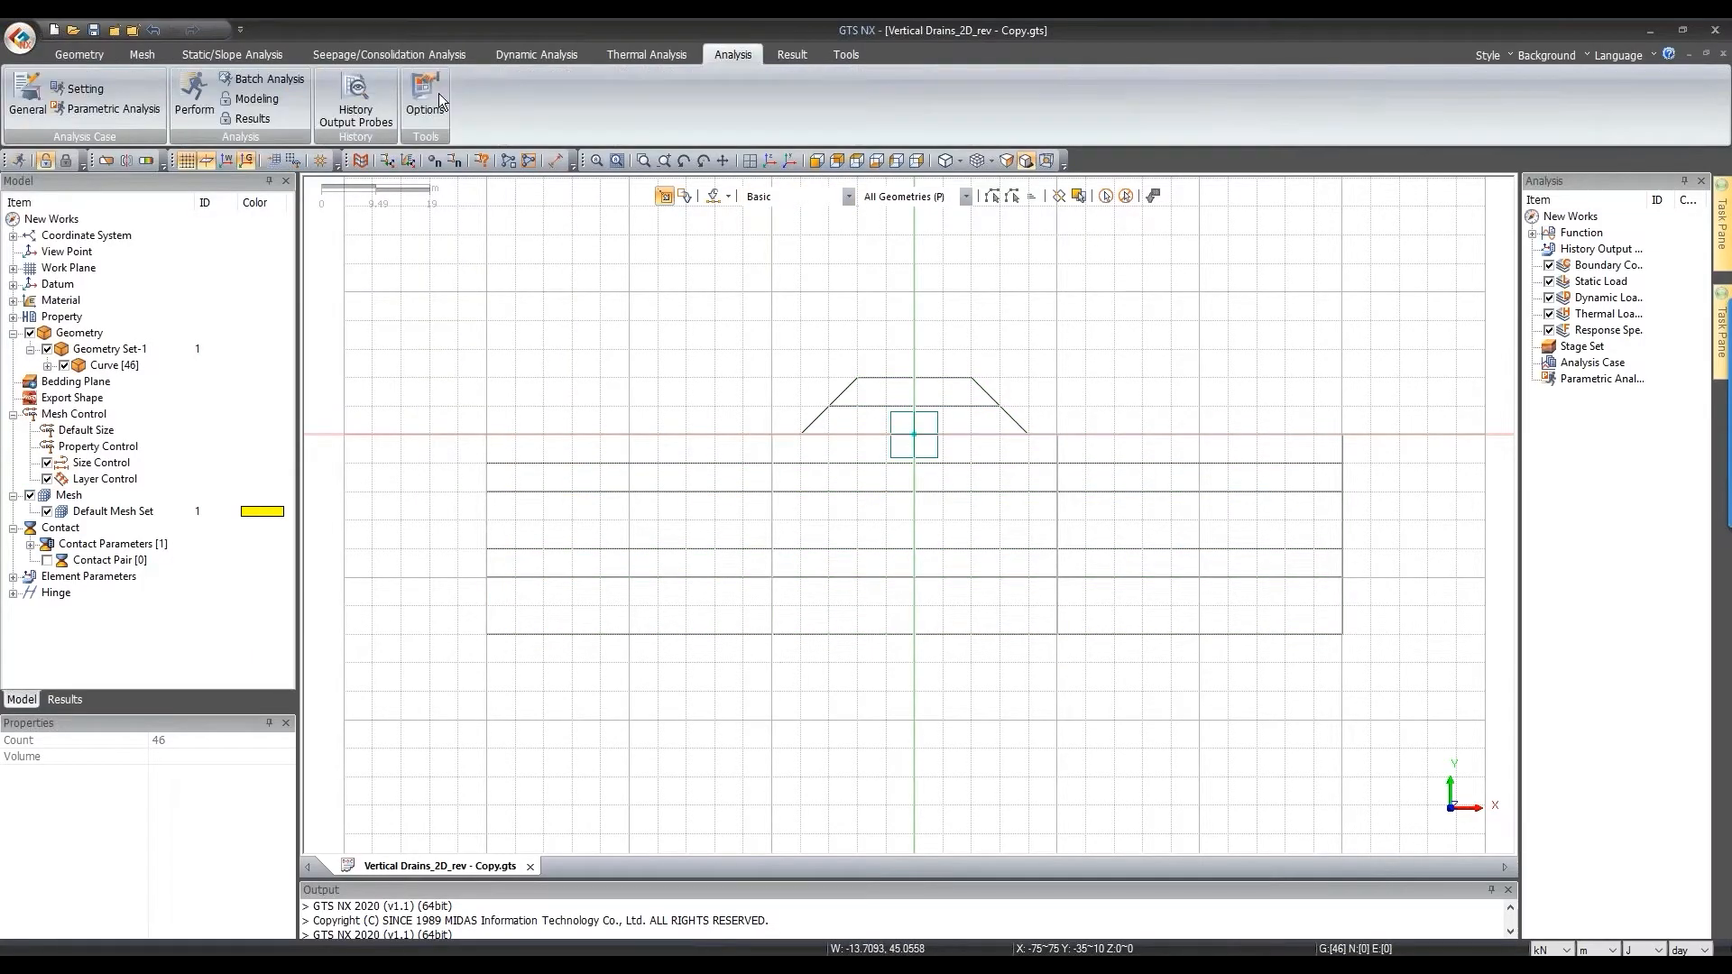
left_click(77, 89)
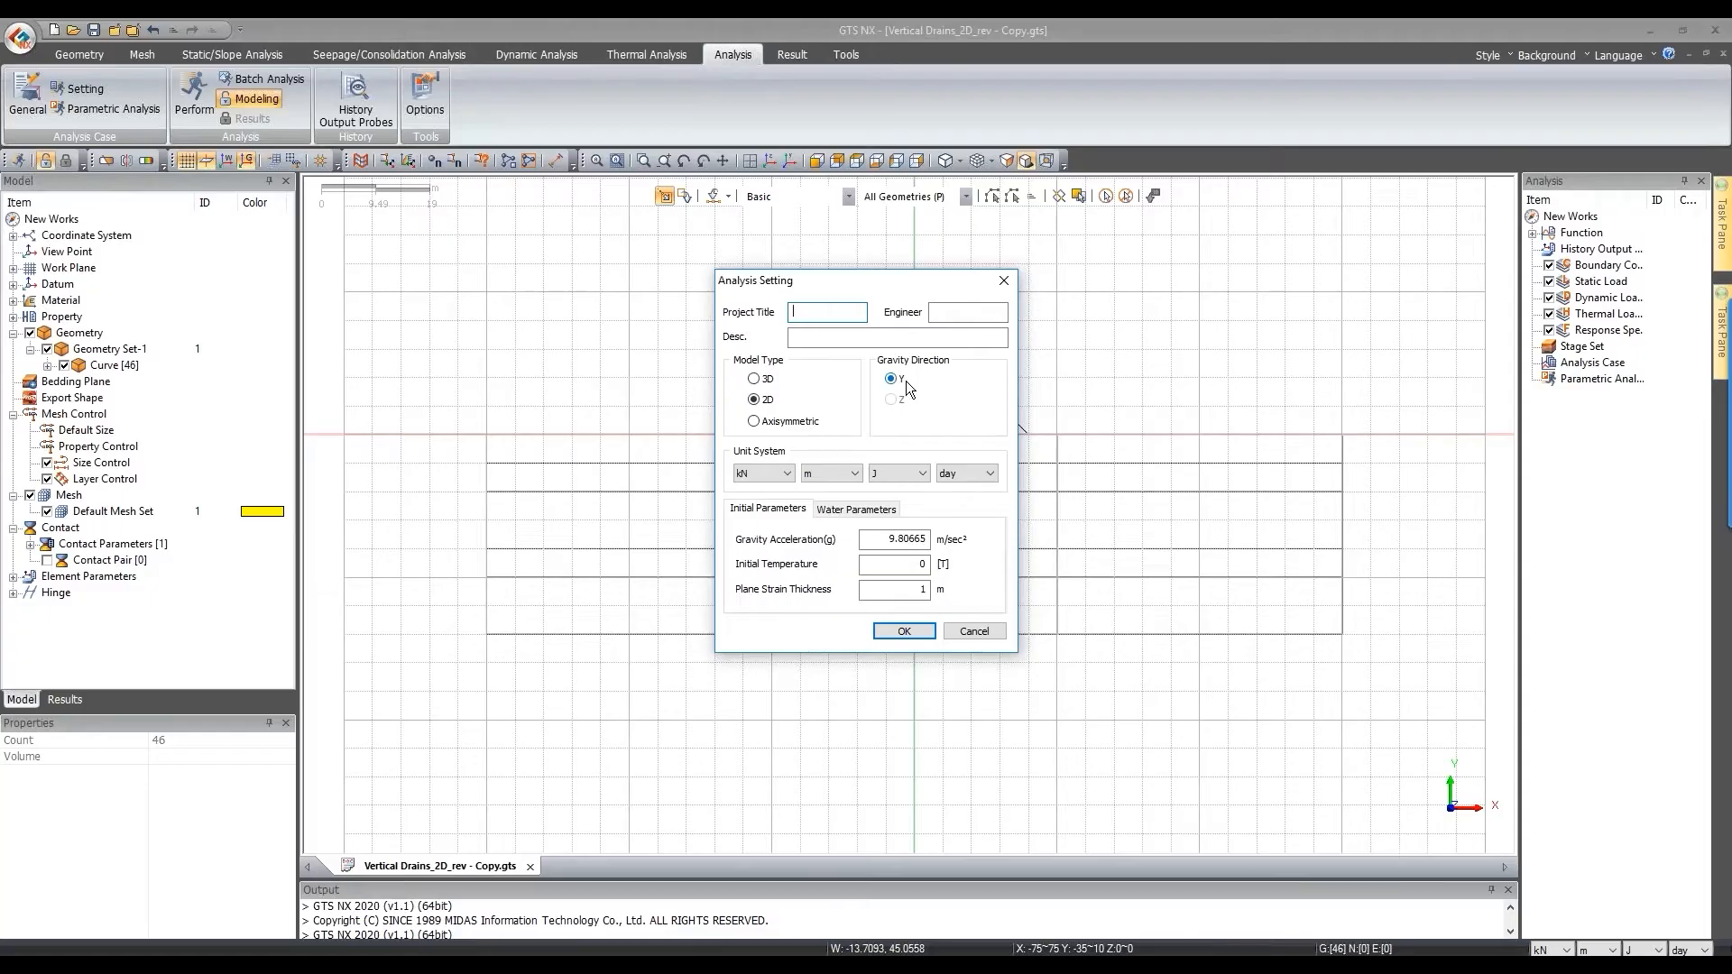
left_click(974, 632)
Step: Window-select all the model curves and turn the background grid off
scroll(843, 468, "down", 1)
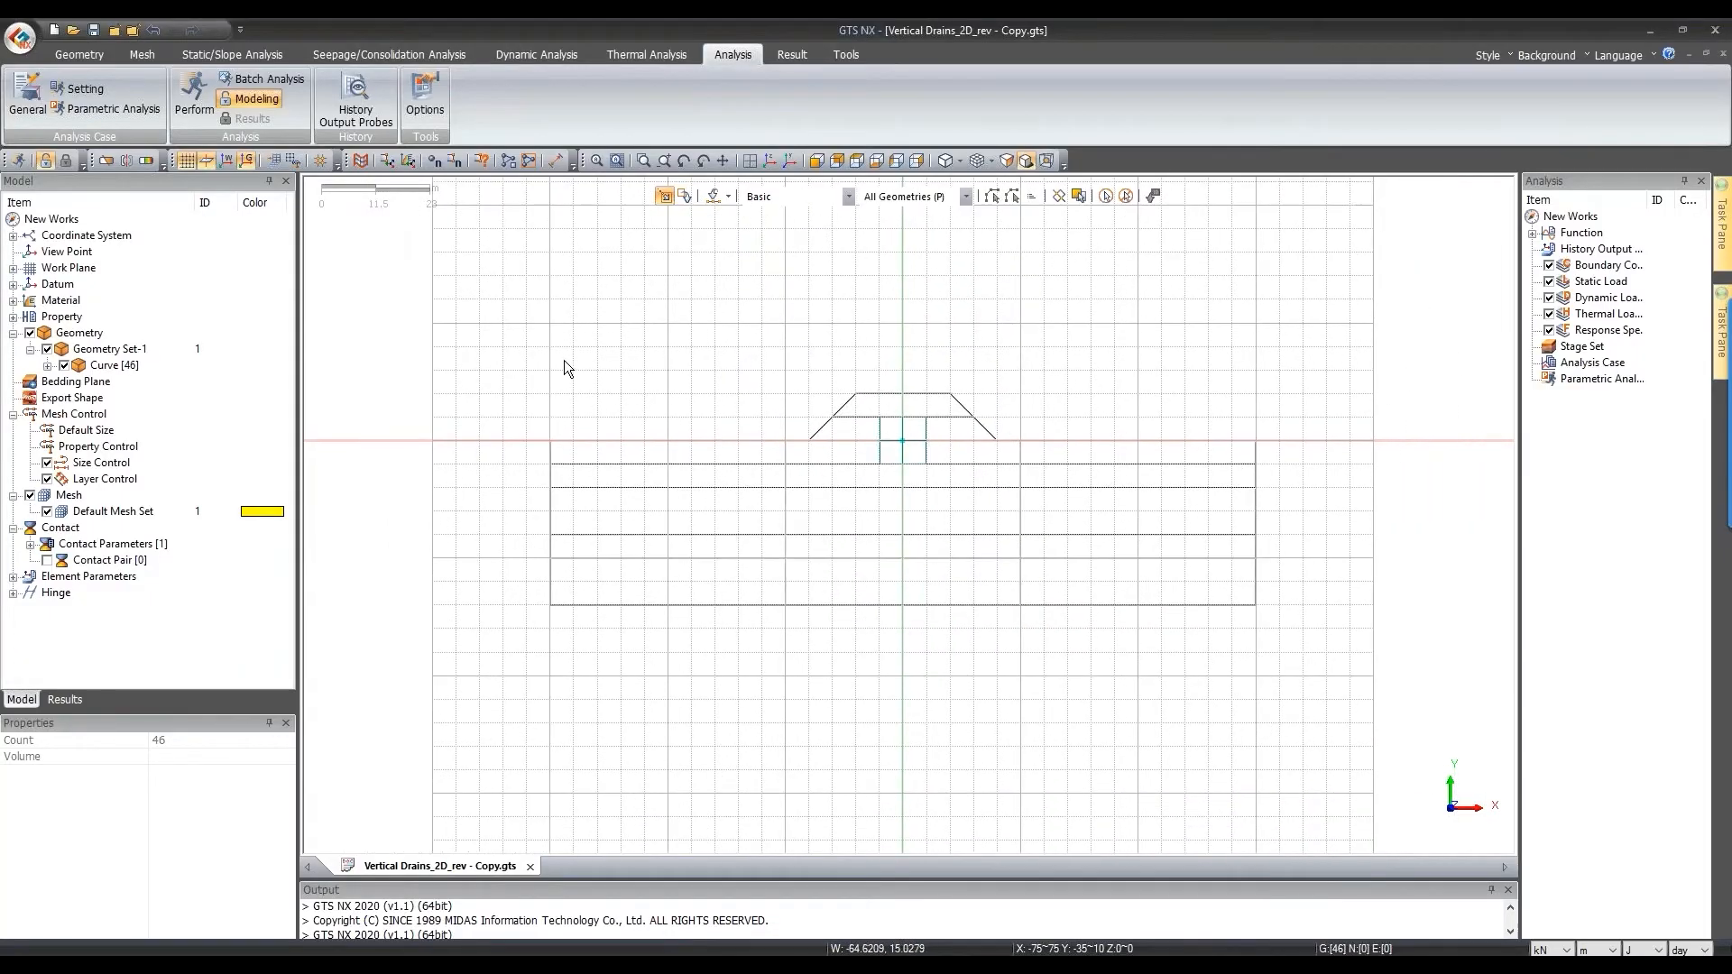
left_click_drag(506, 337, 1387, 738)
scroll(990, 624, "up", 1)
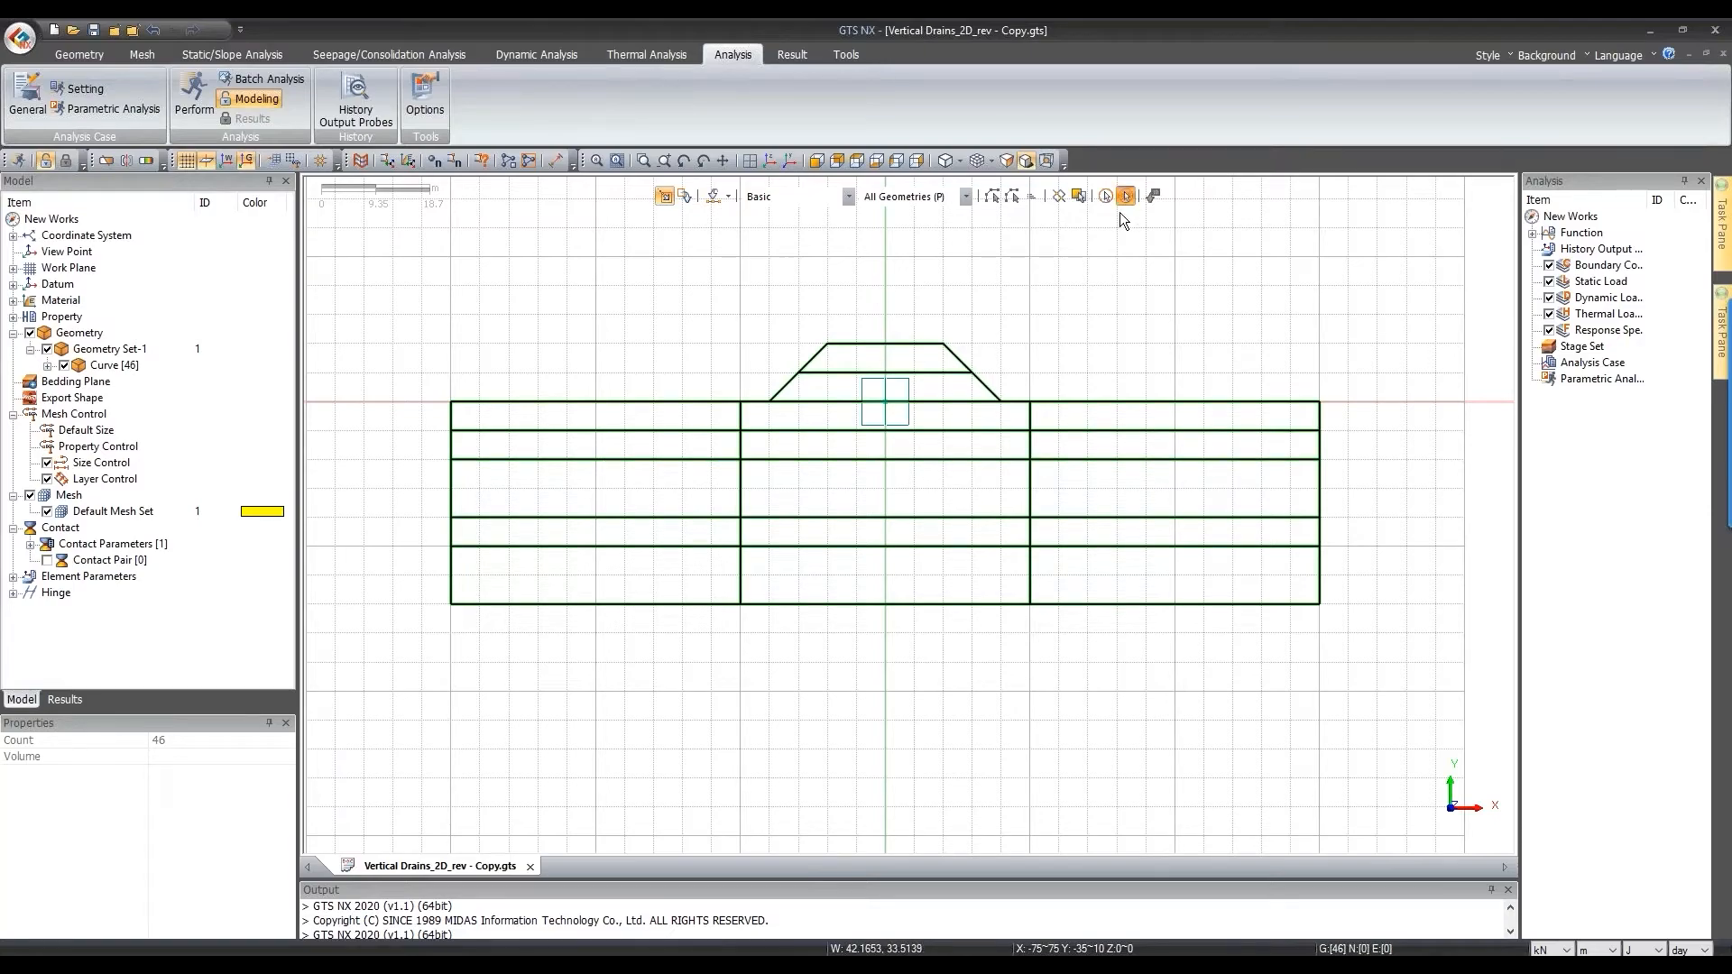
scroll(1148, 452, "down", 1)
left_click(206, 161)
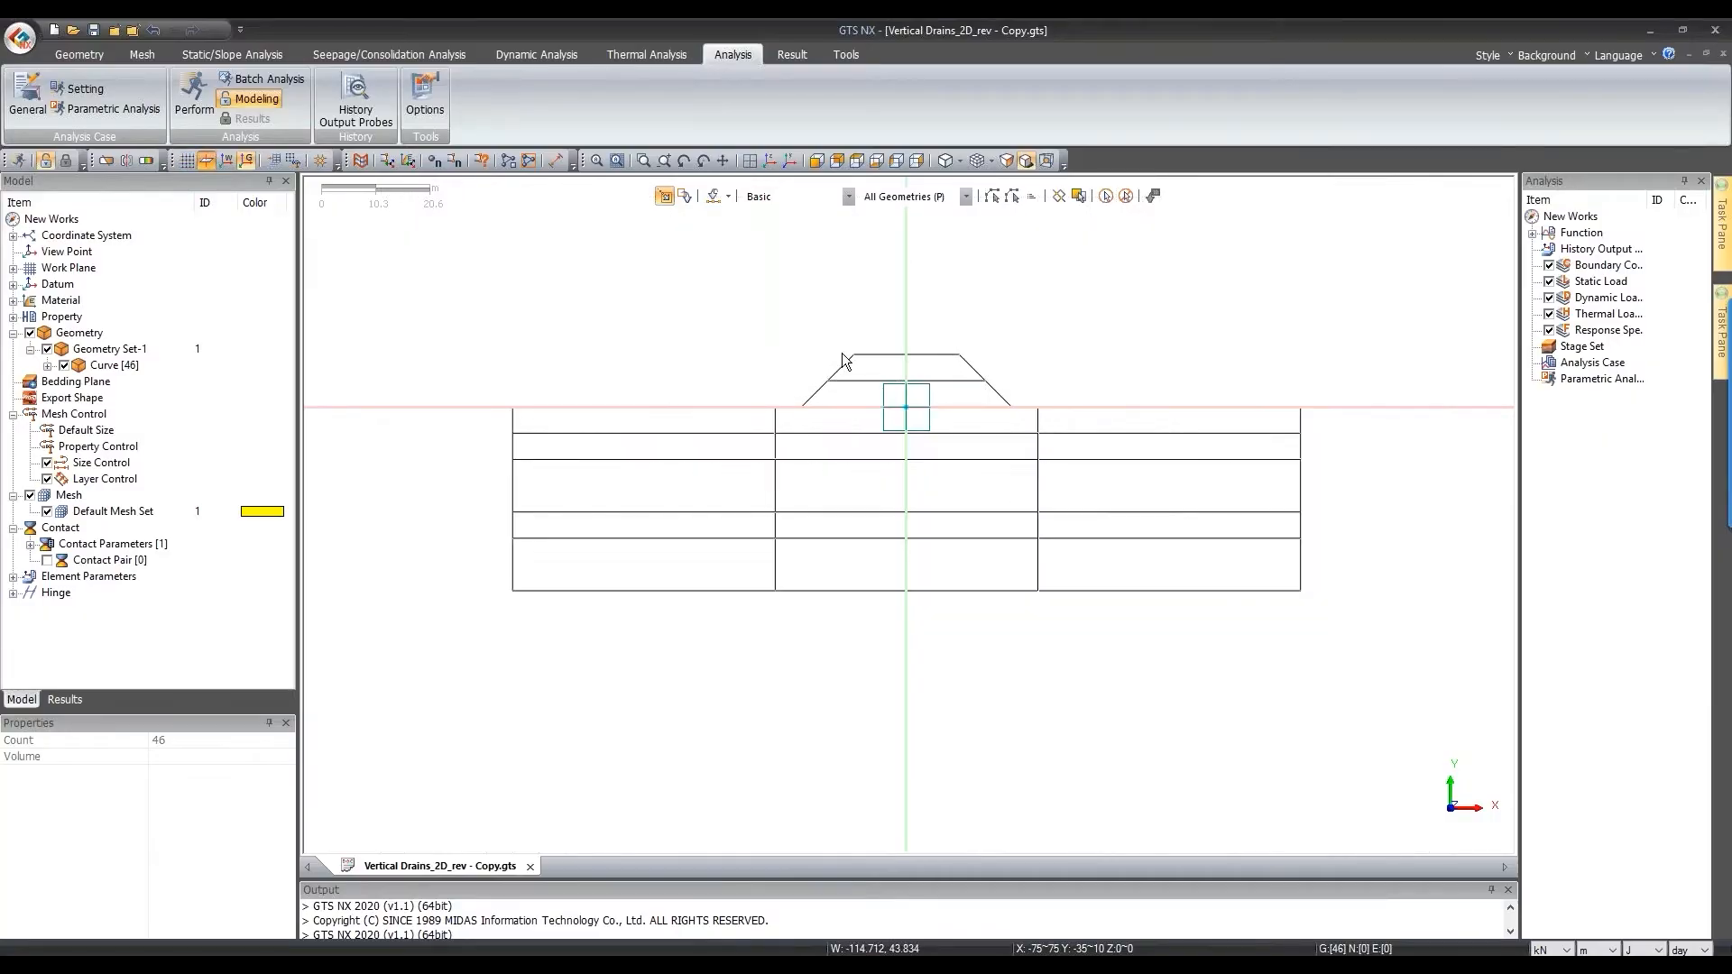
Step: Select the embankment's top line and move to the Geometry and Mesh commands
left_click_drag(1537, 690, 1073, 227)
left_click(56, 51)
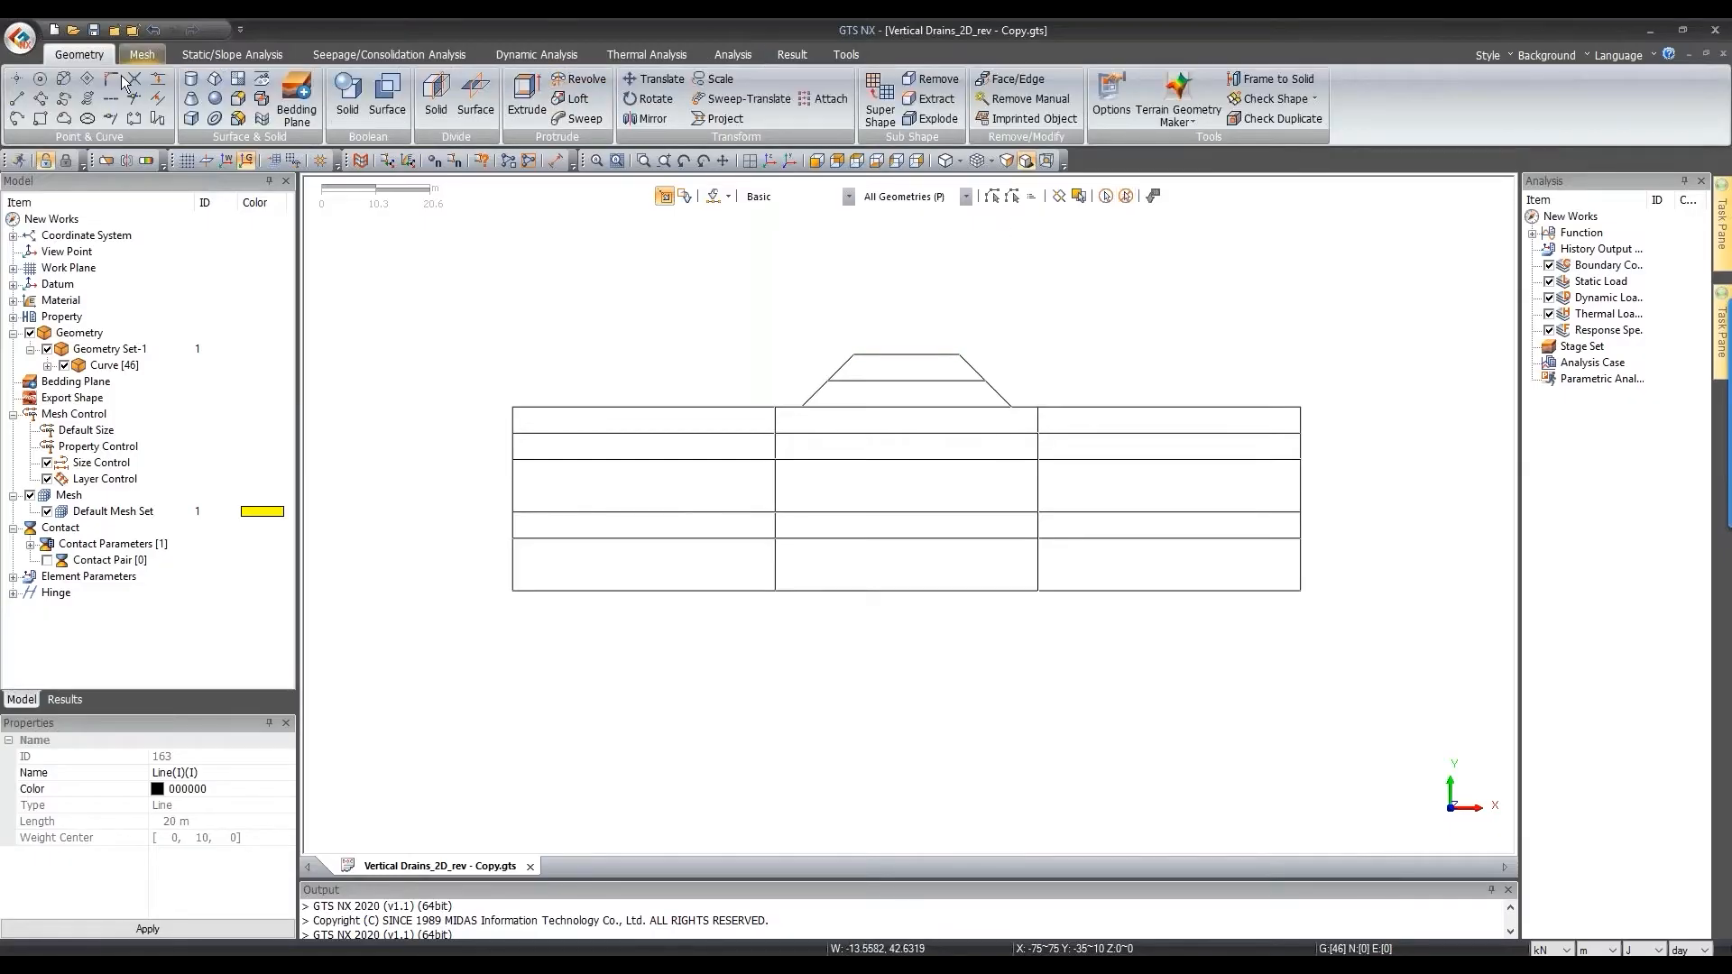
left_click(142, 54)
left_click(40, 94)
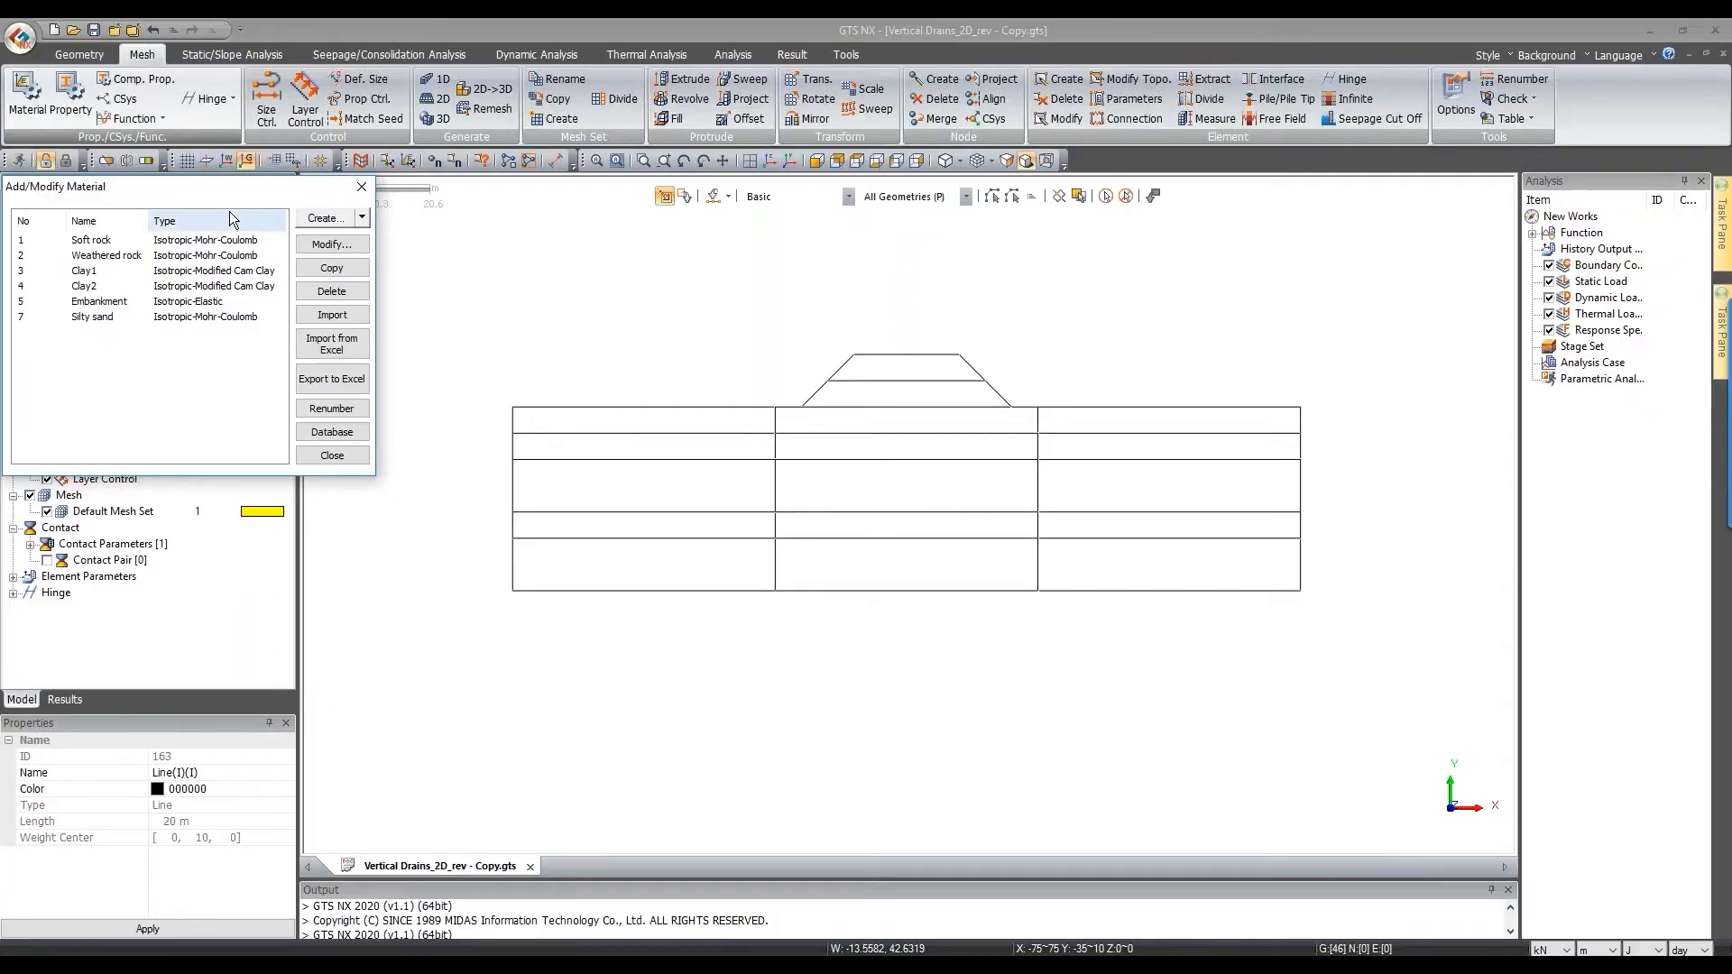
left_click_drag(244, 185, 463, 190)
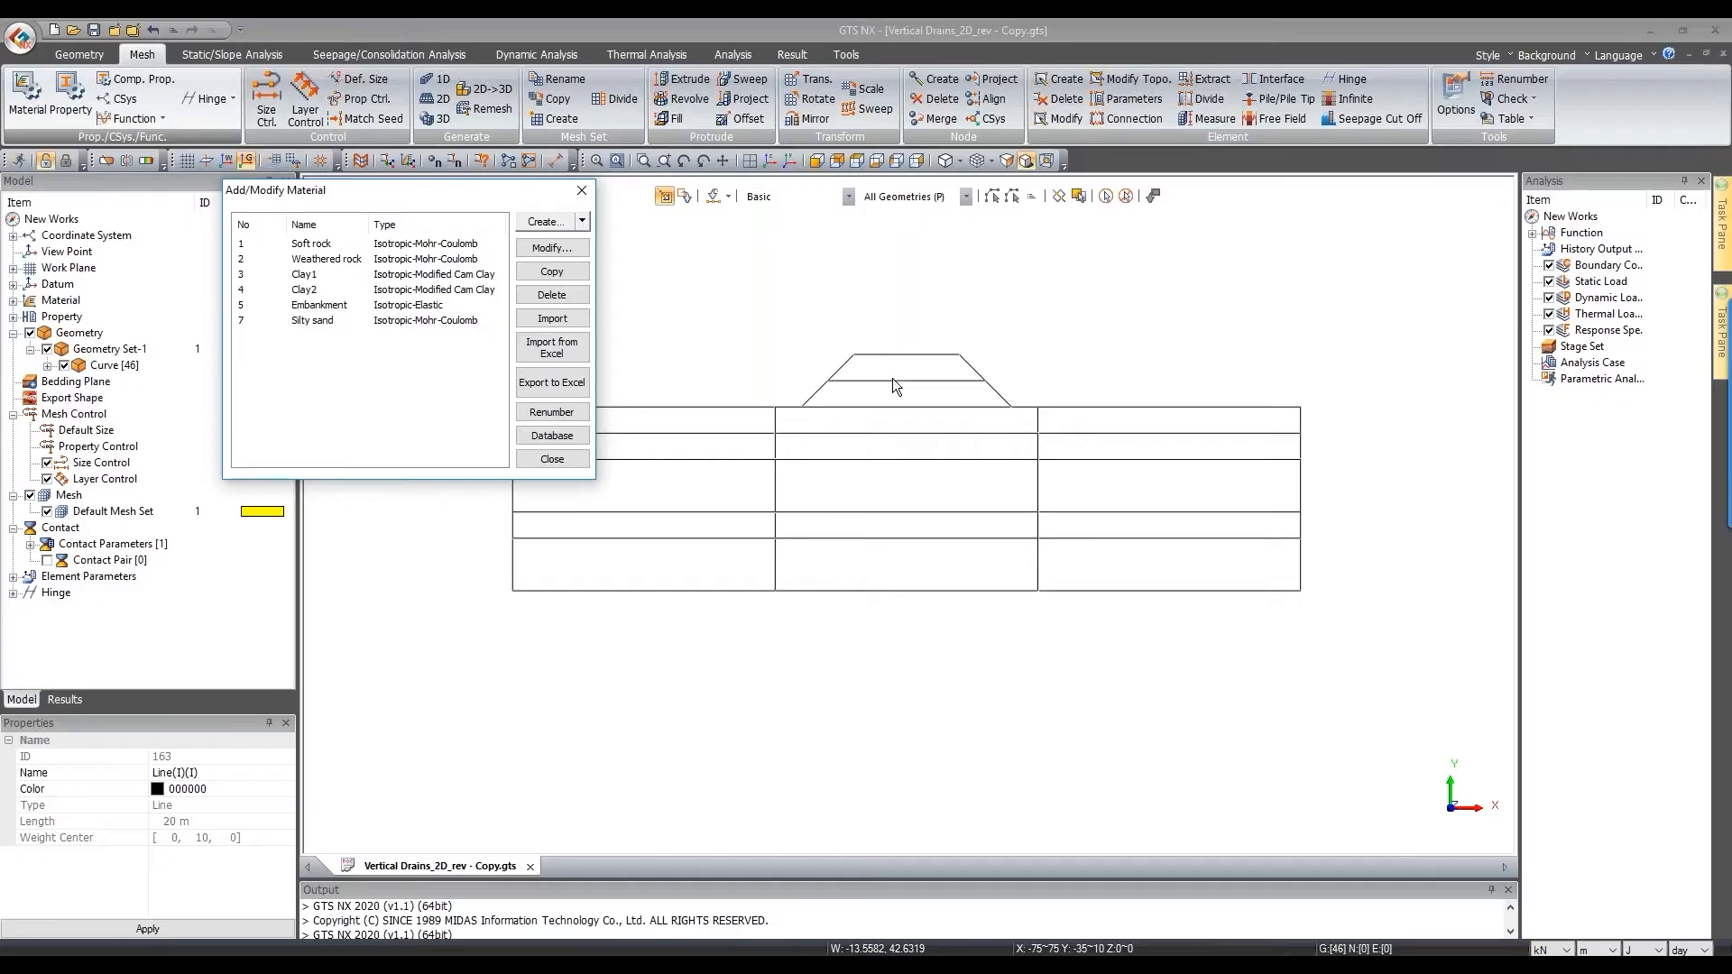
left_click(314, 307)
double_click(314, 305)
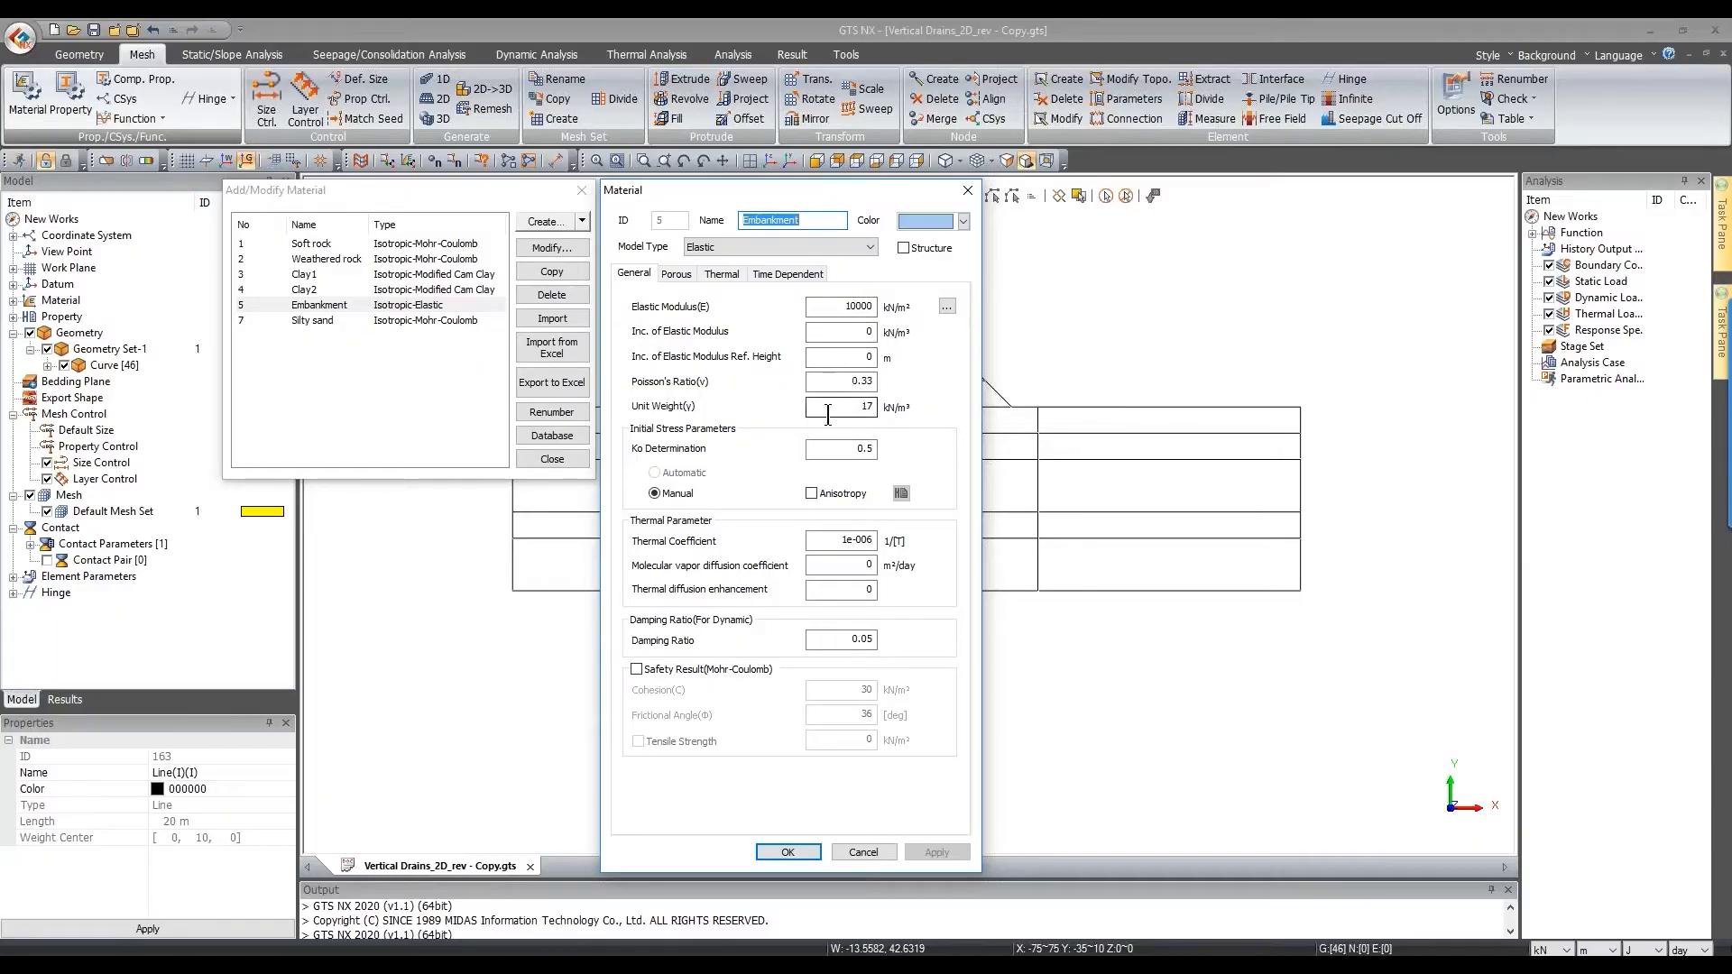
left_click(863, 851)
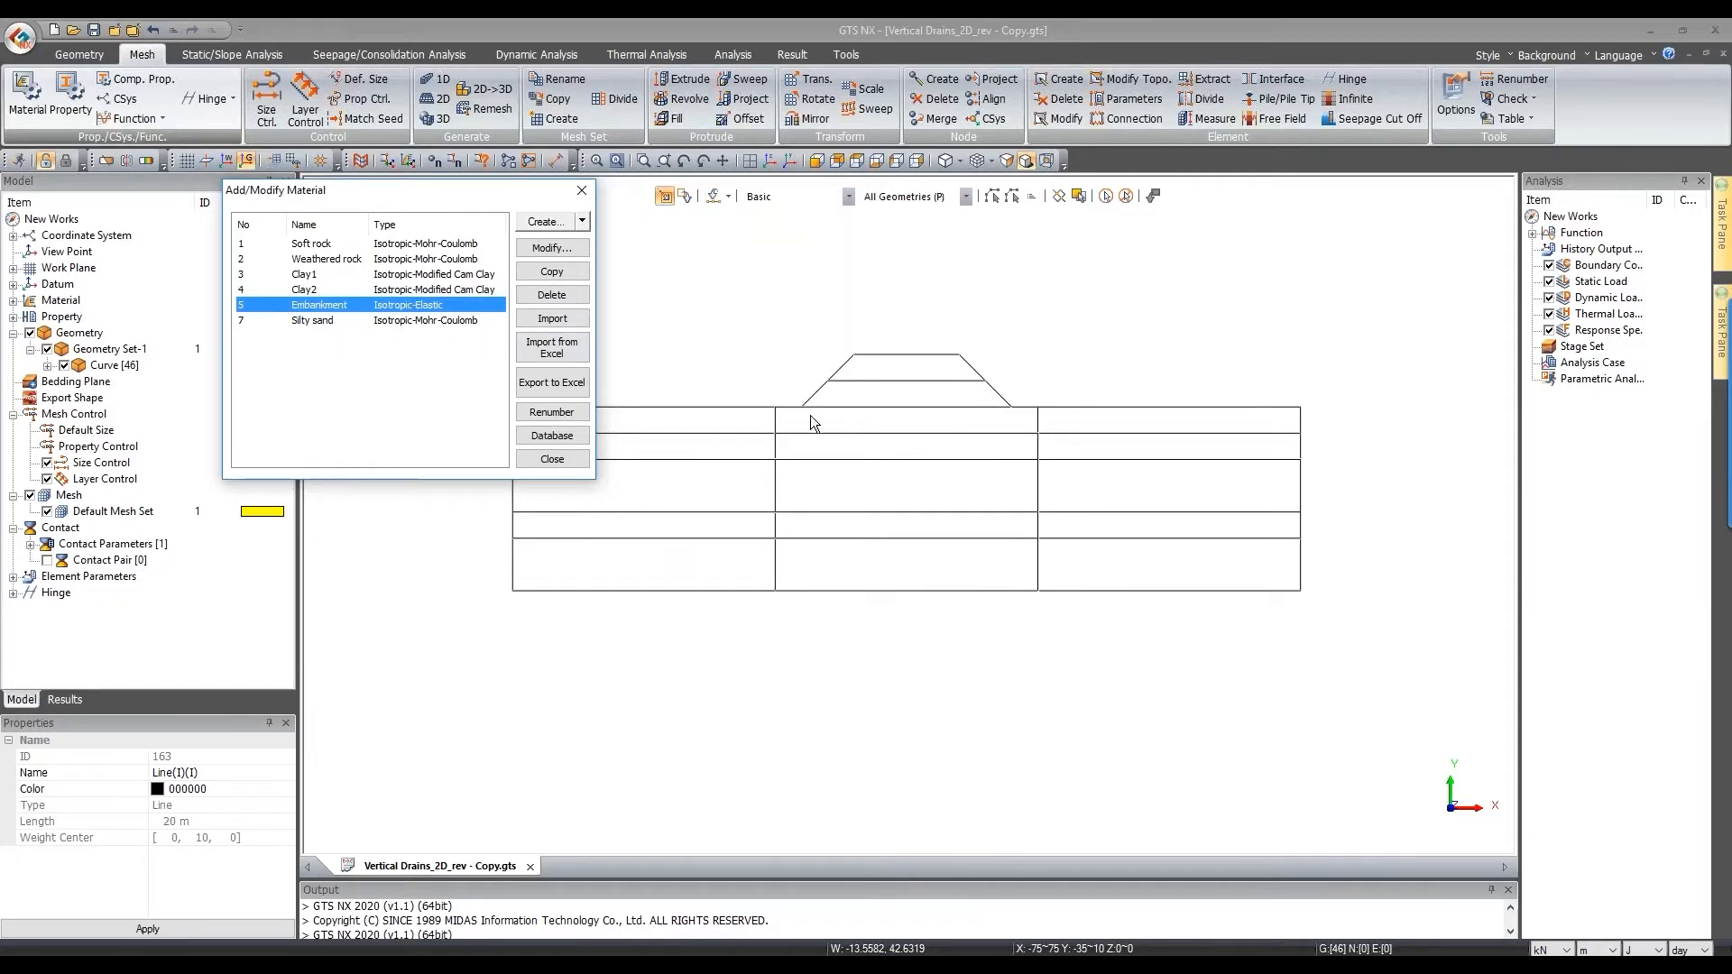
double_click(408, 322)
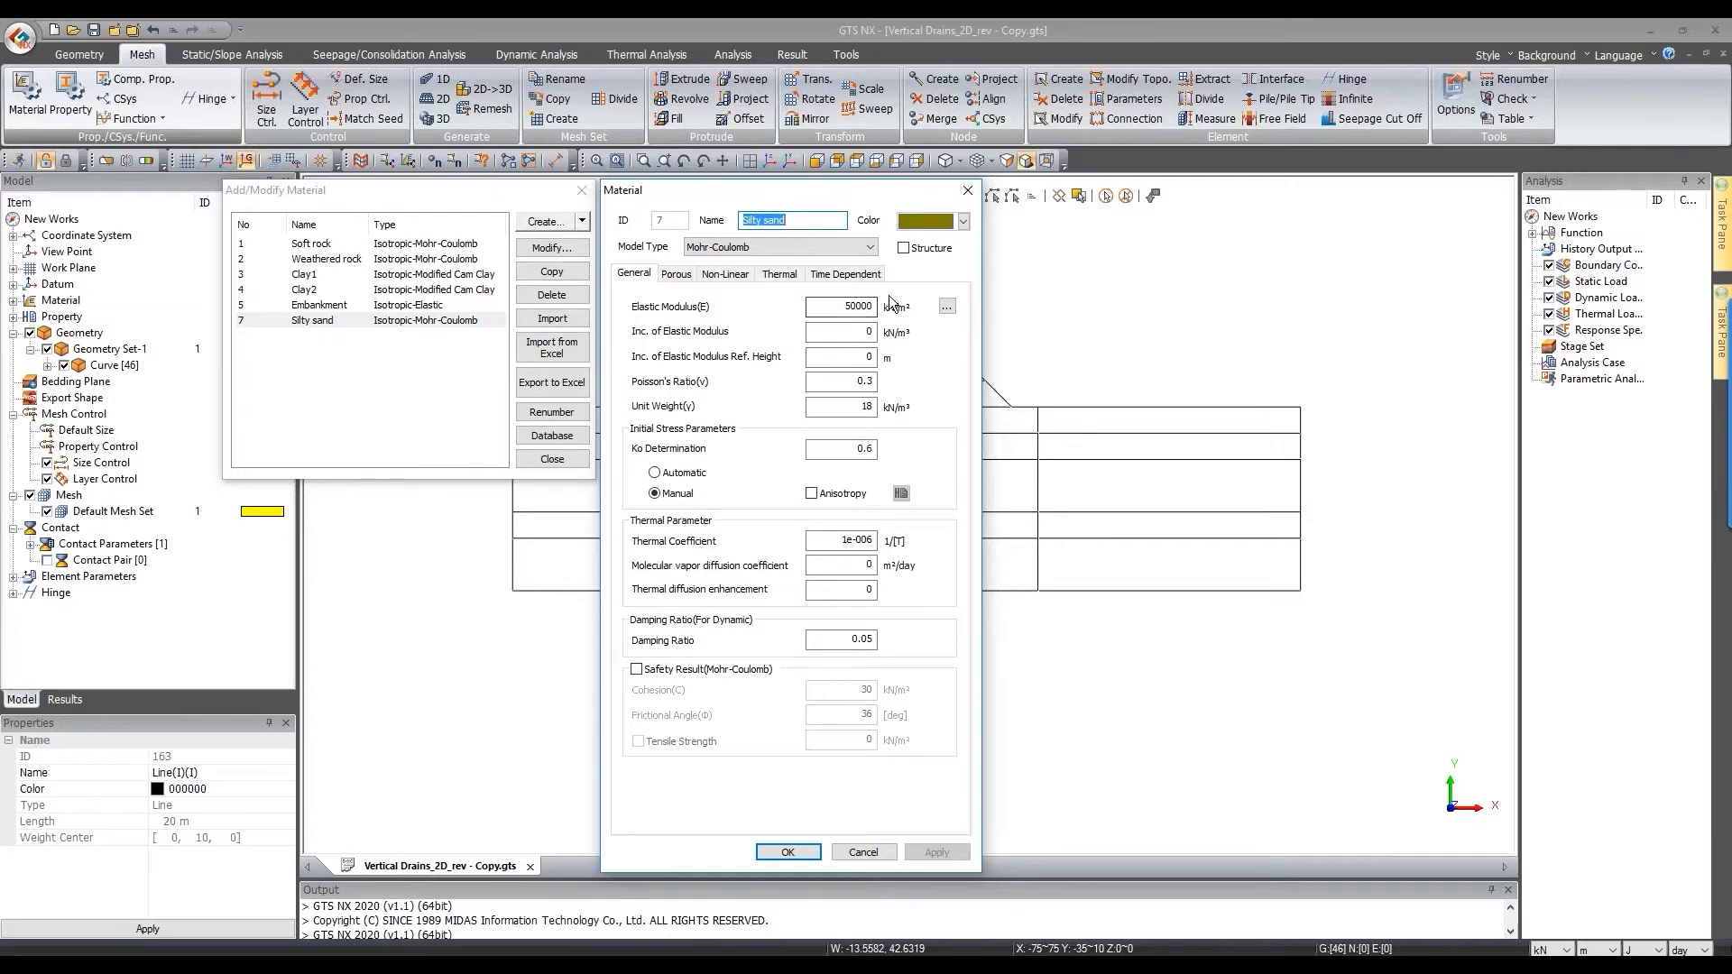
left_click(967, 189)
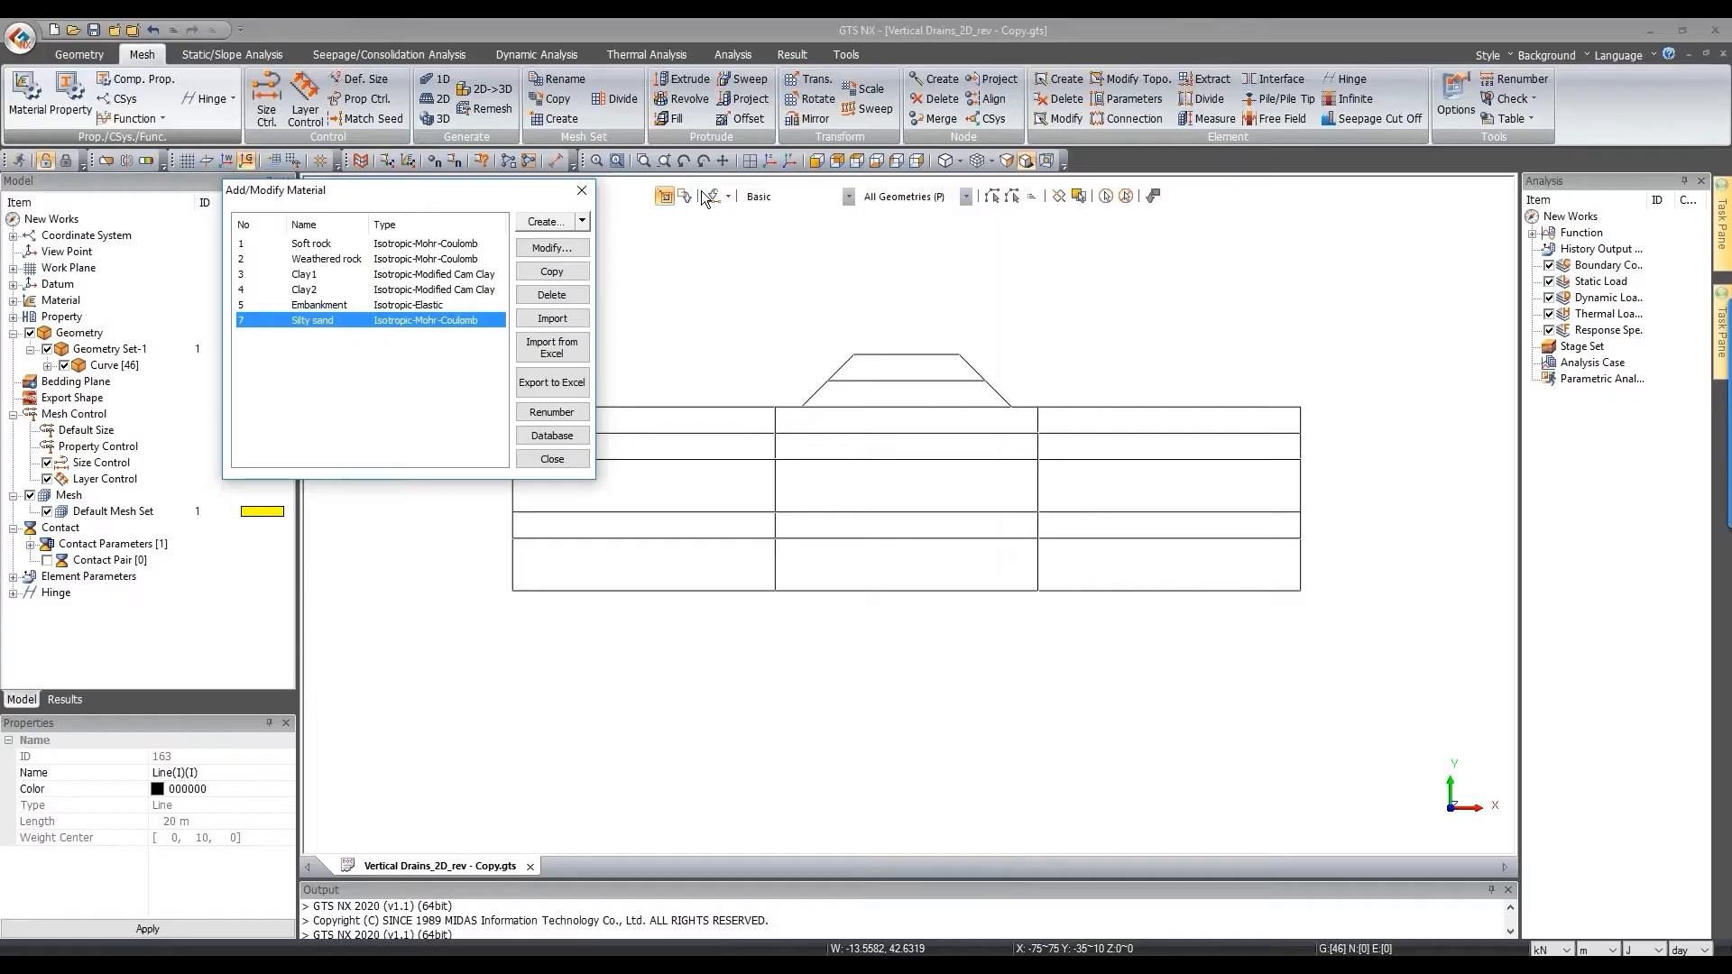
left_click(581, 191)
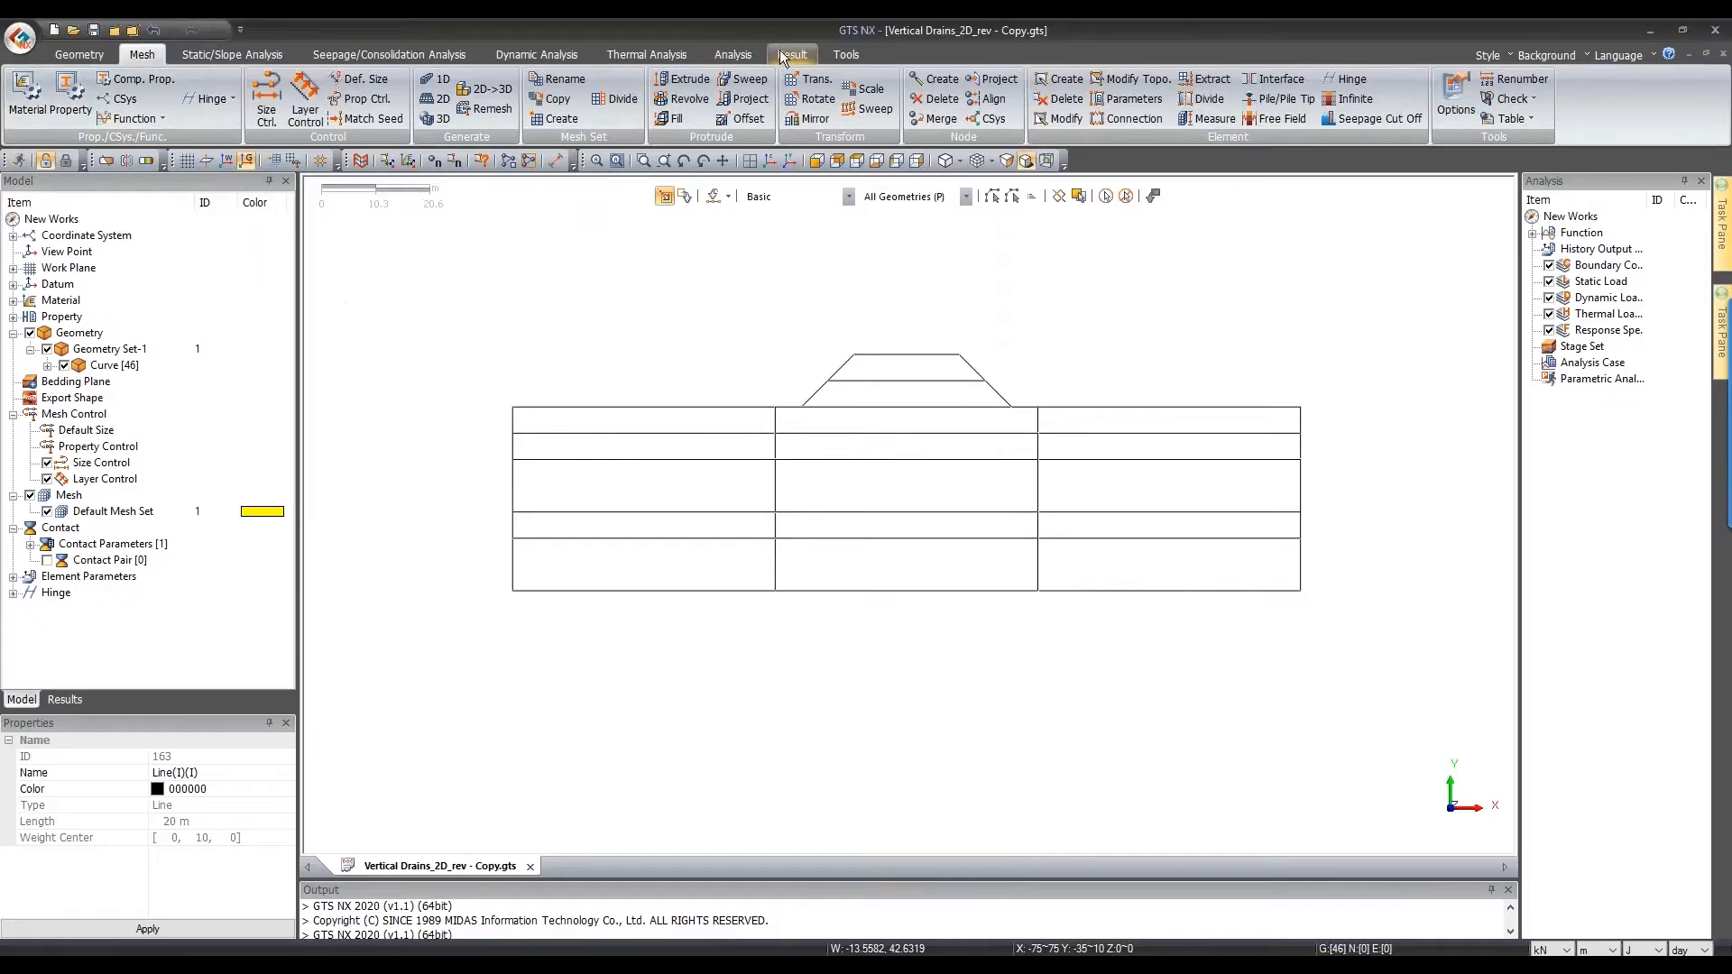
left_click(732, 54)
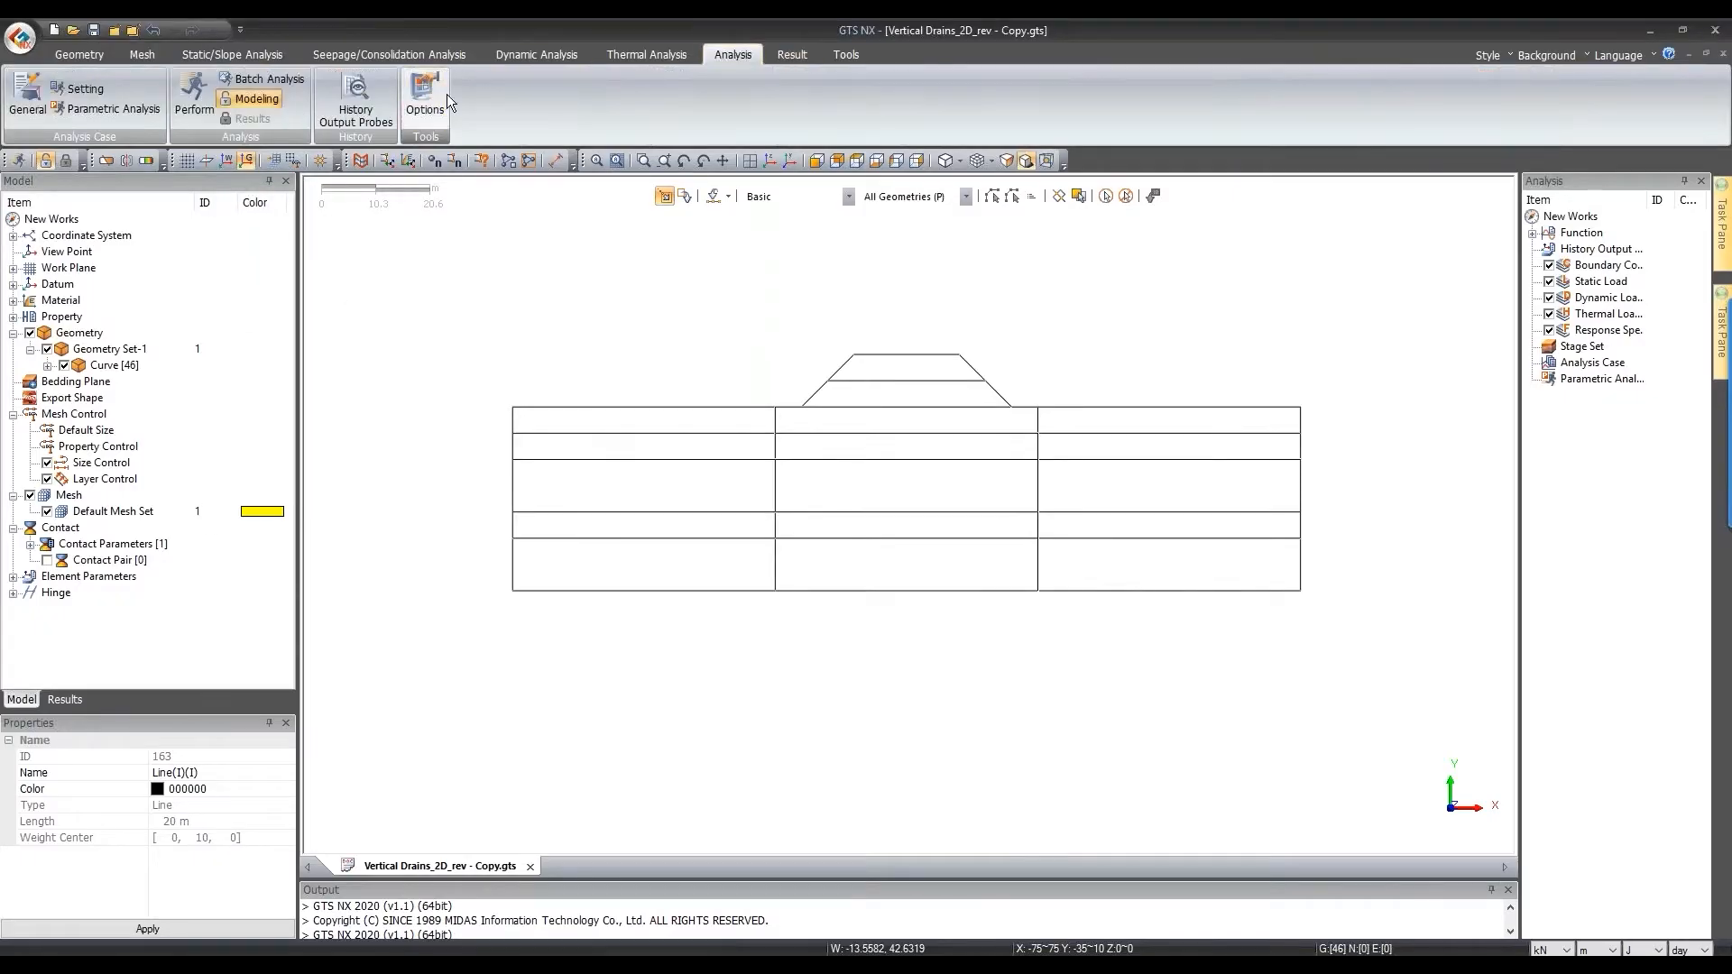
left_click(83, 89)
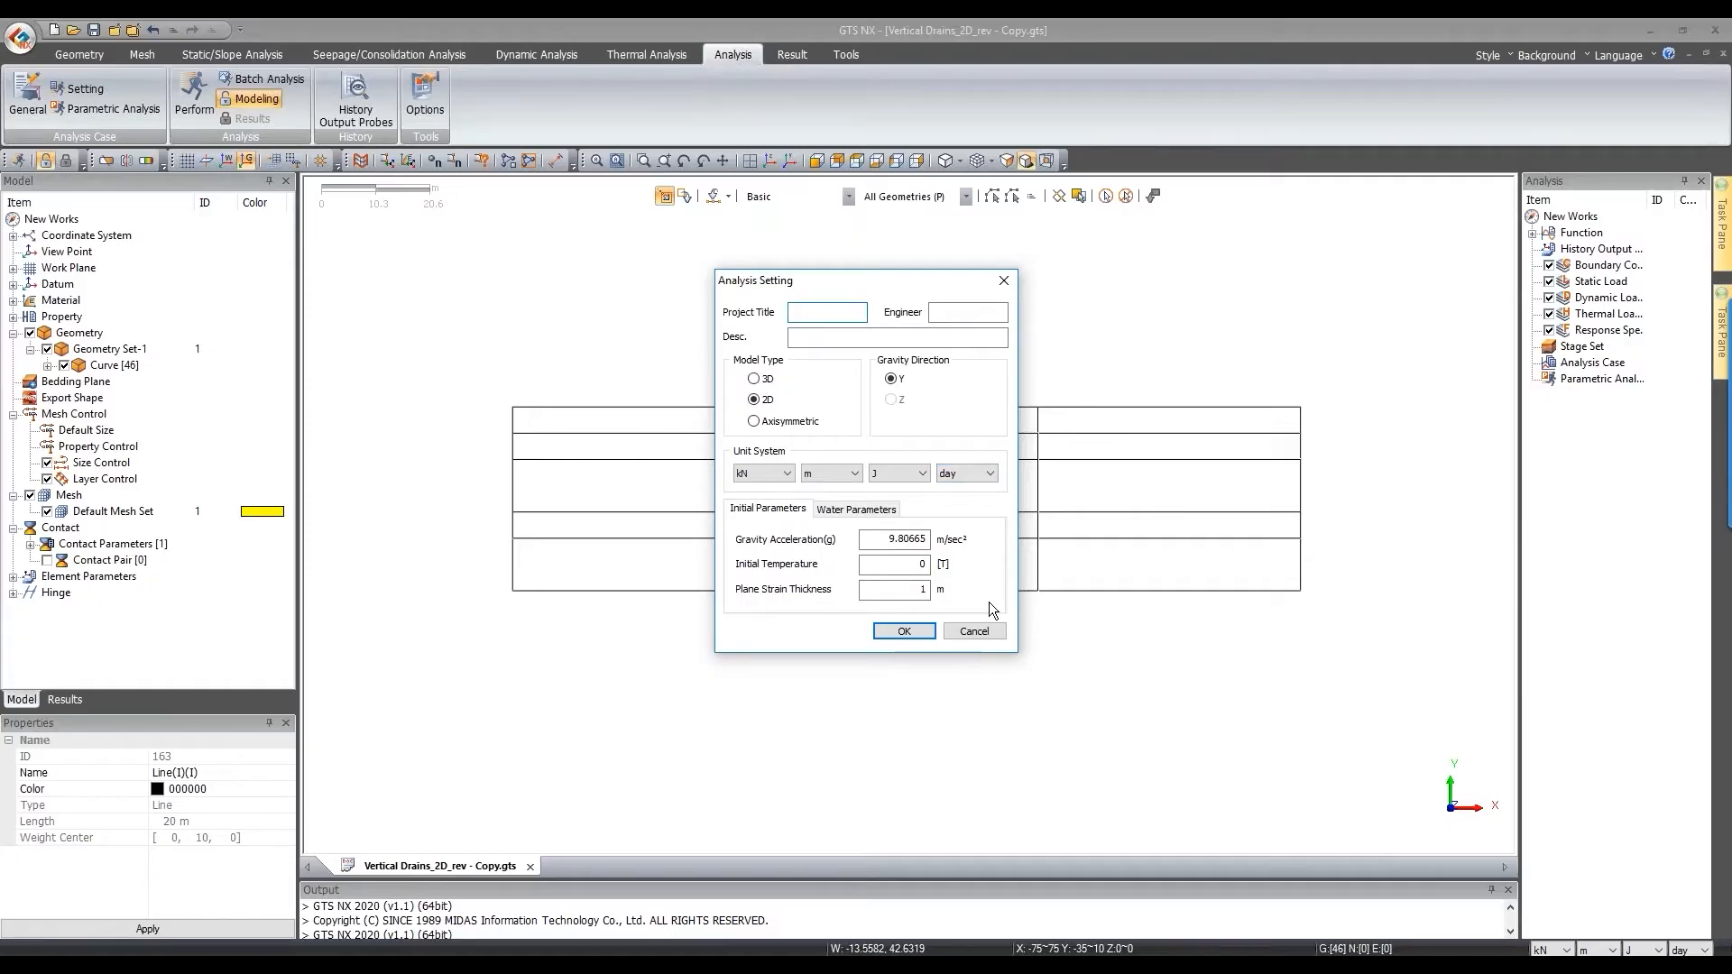
left_click(992, 629)
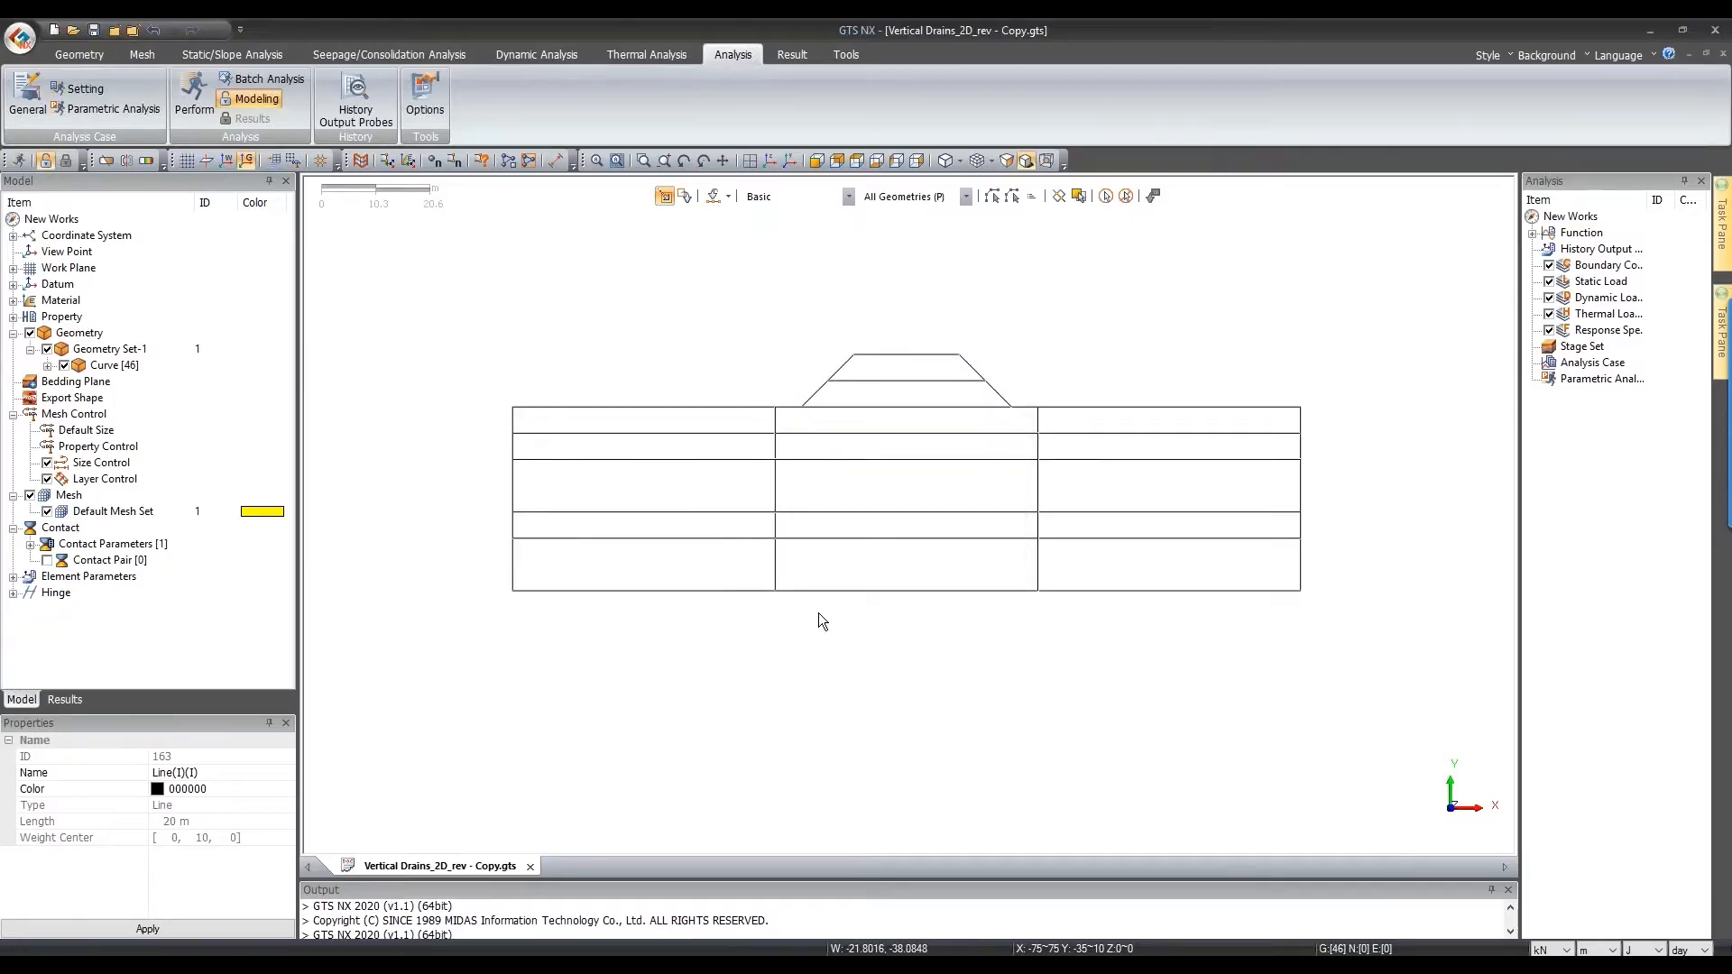
left_click(1691, 950)
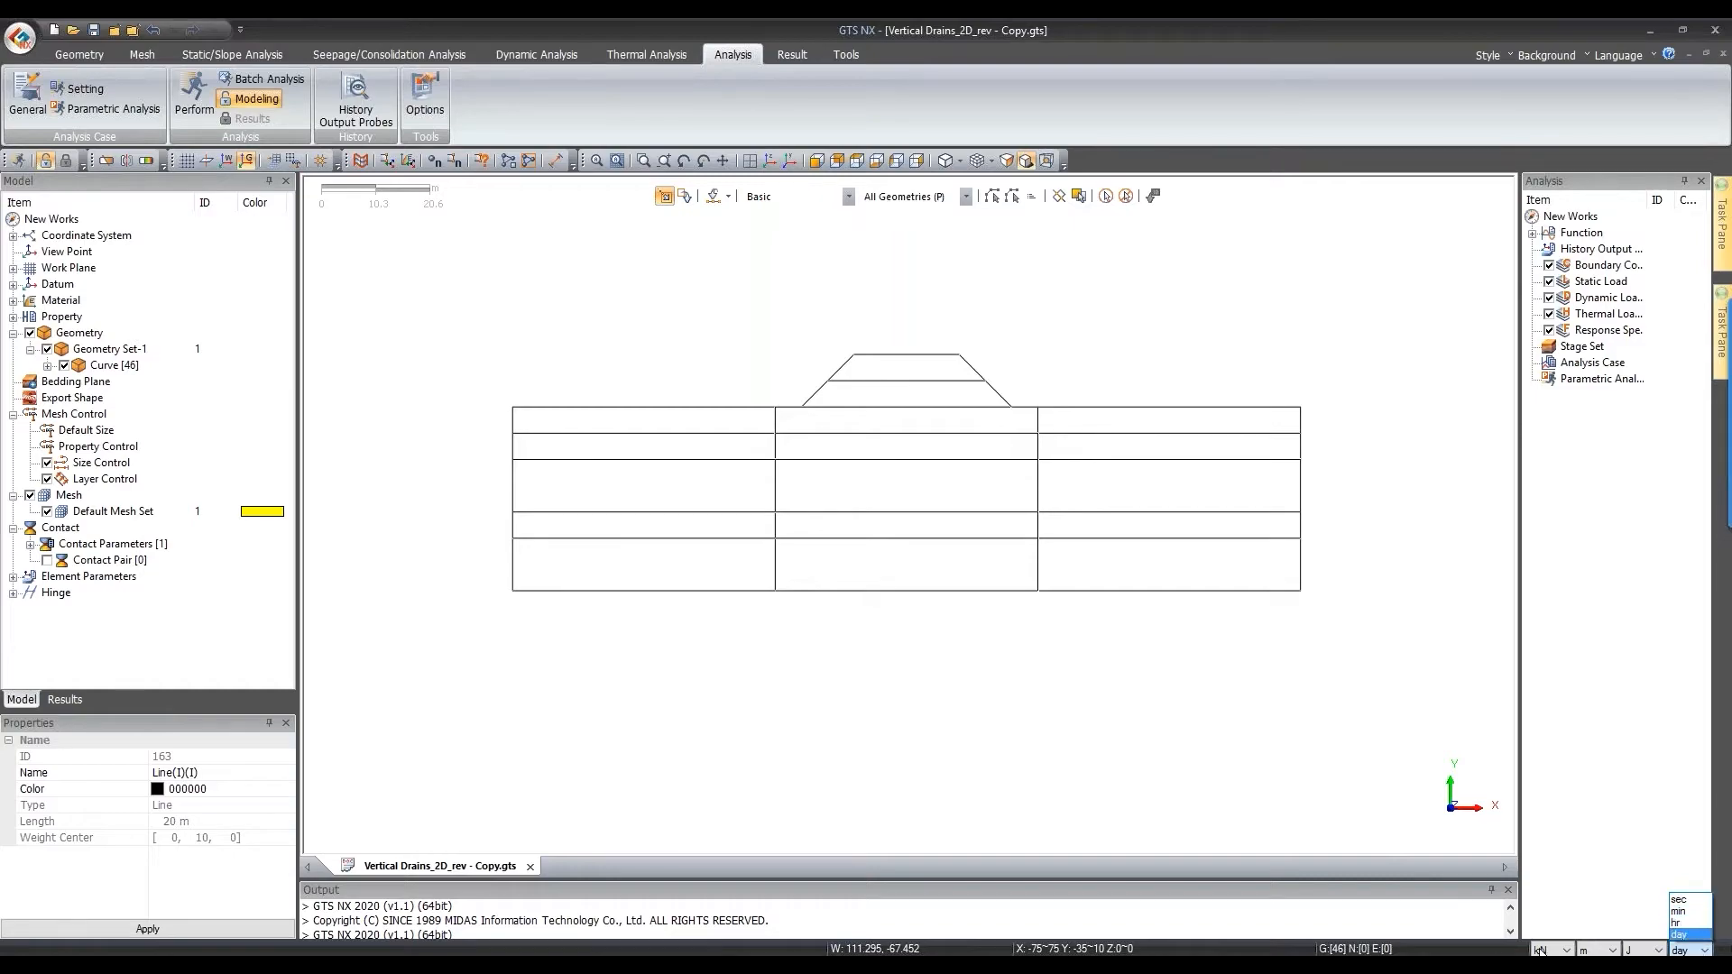
left_click(1298, 772)
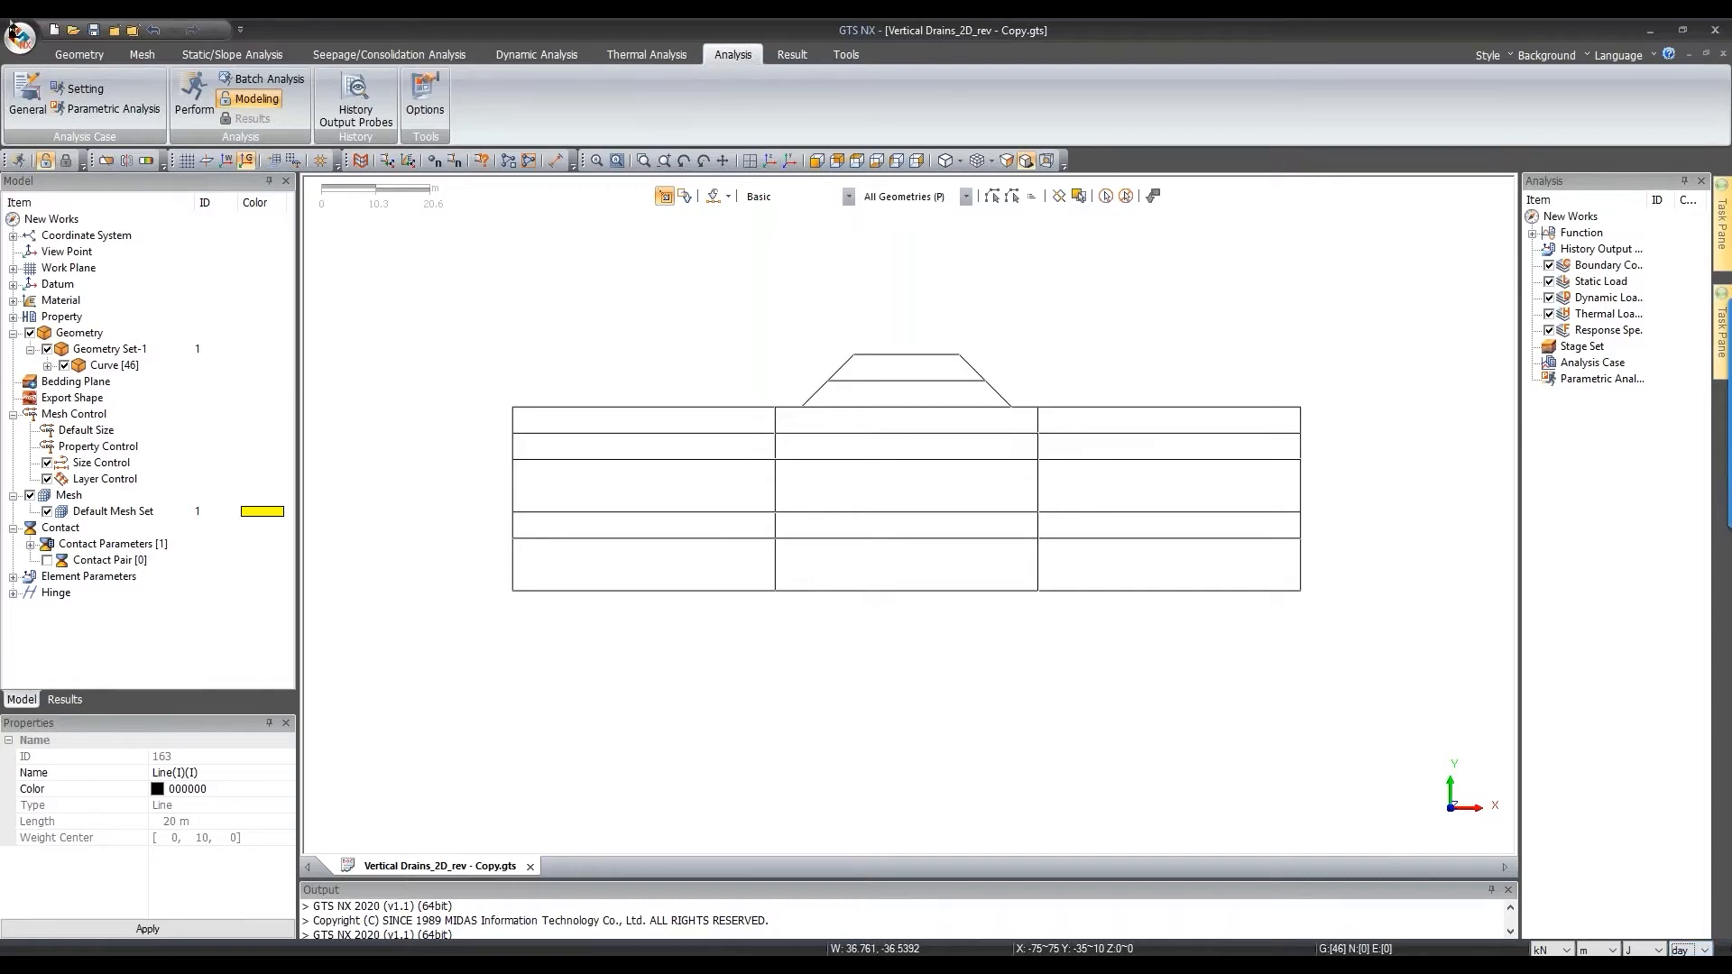
left_click(95, 53)
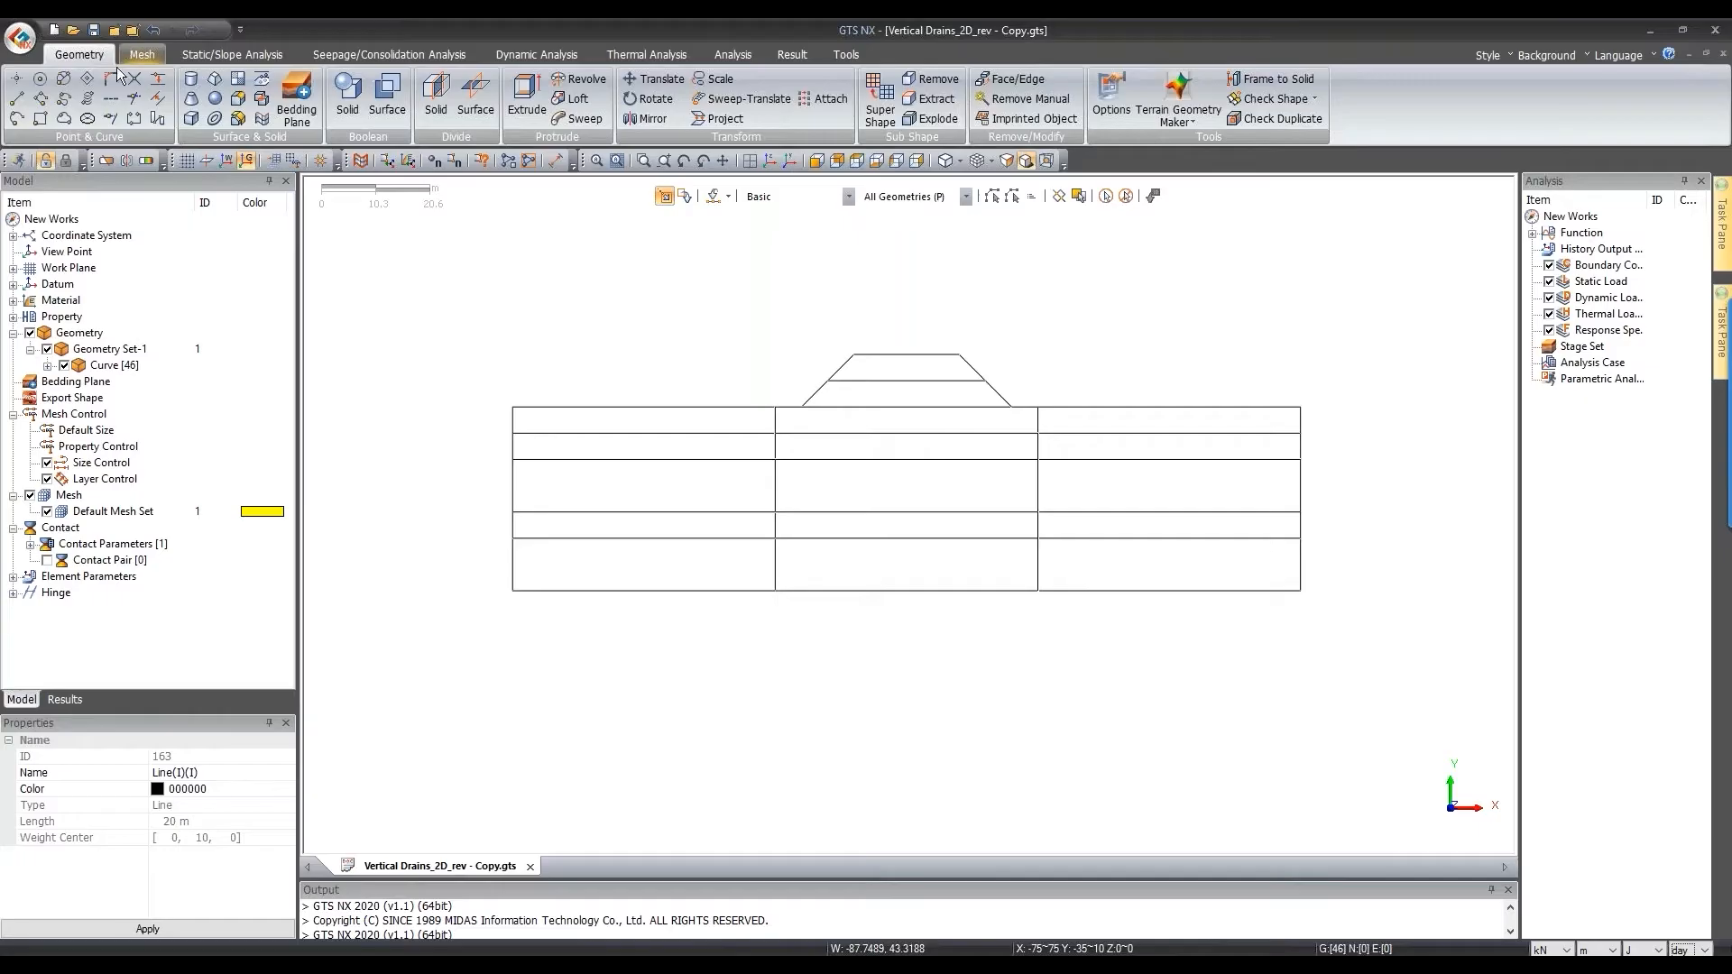
left_click(137, 55)
Step: Open Silty sand from the material list and review its unit weight and Poisson's ratio
left_click(27, 90)
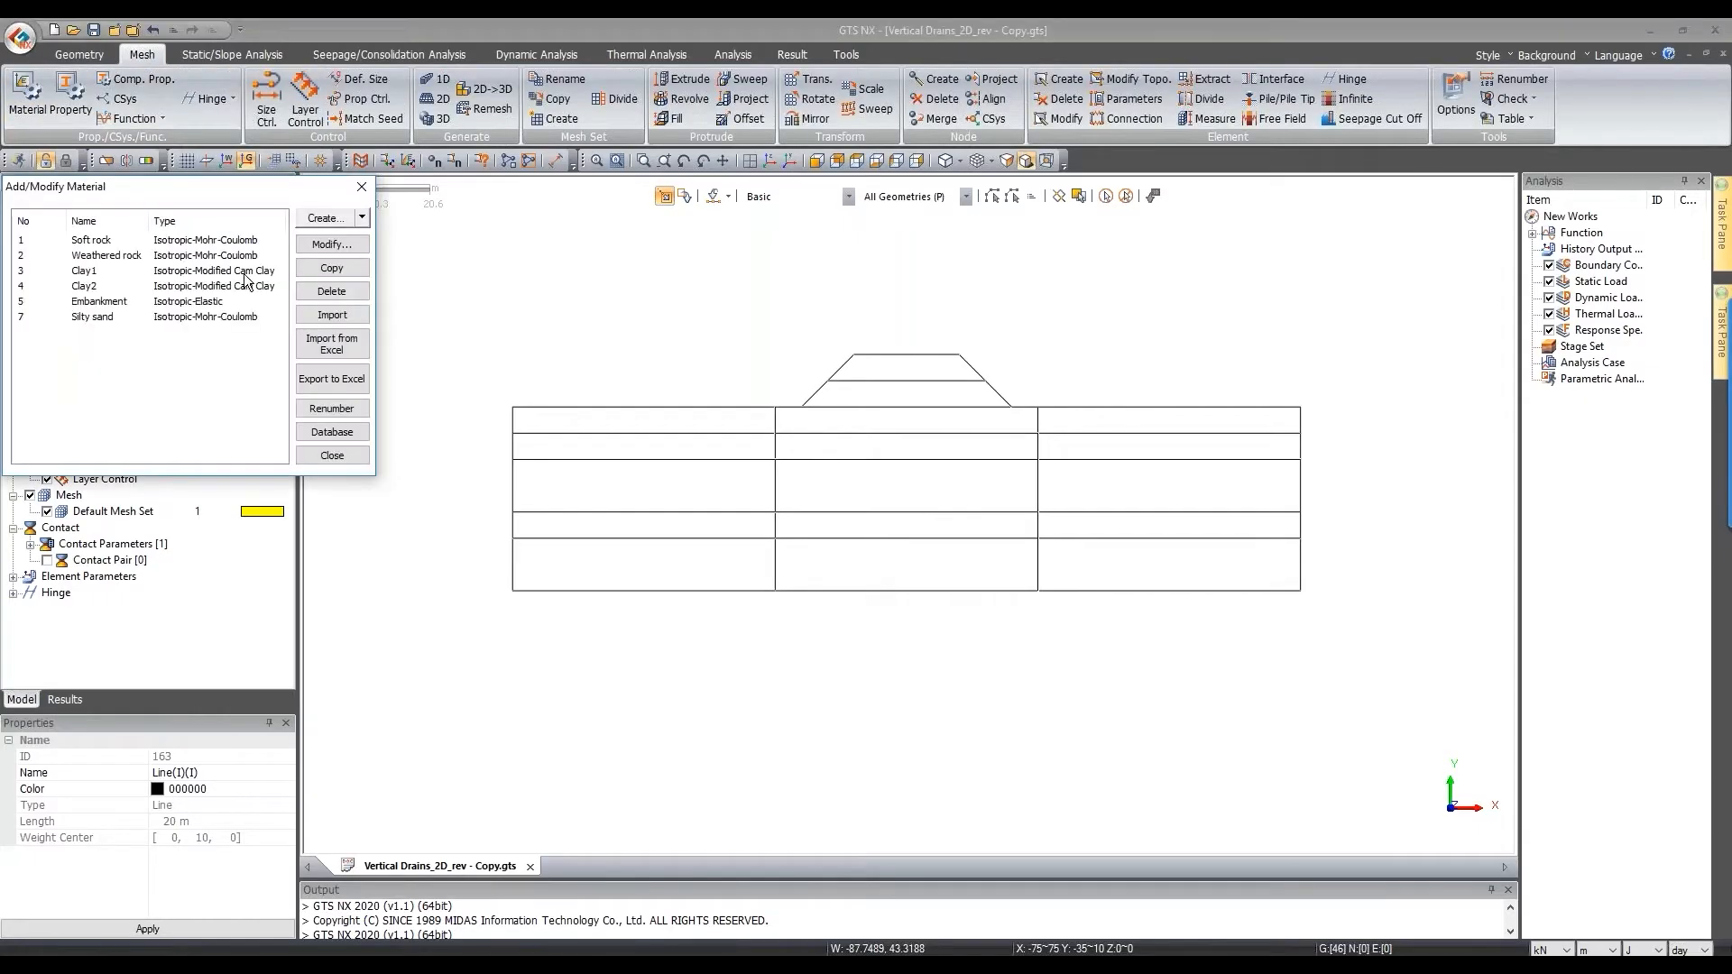
double_click(202, 317)
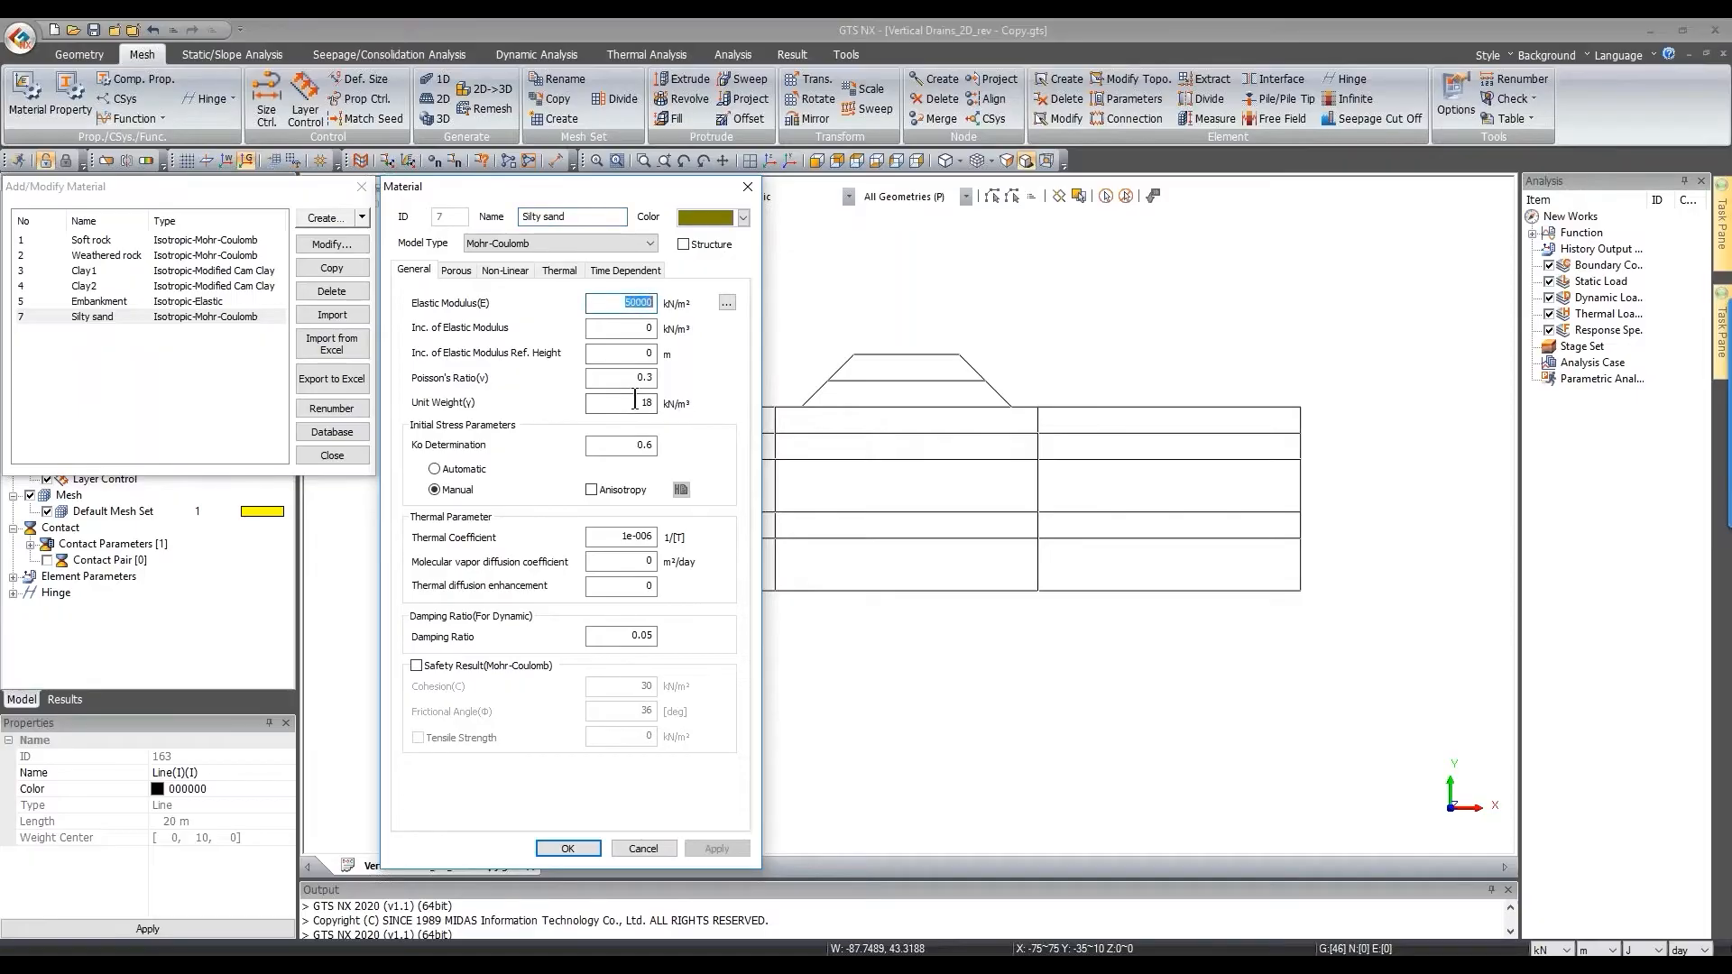
mouse_move(635, 401)
left_mouse_down()
mouse_move(664, 402)
mouse_move(654, 378)
left_mouse_up()
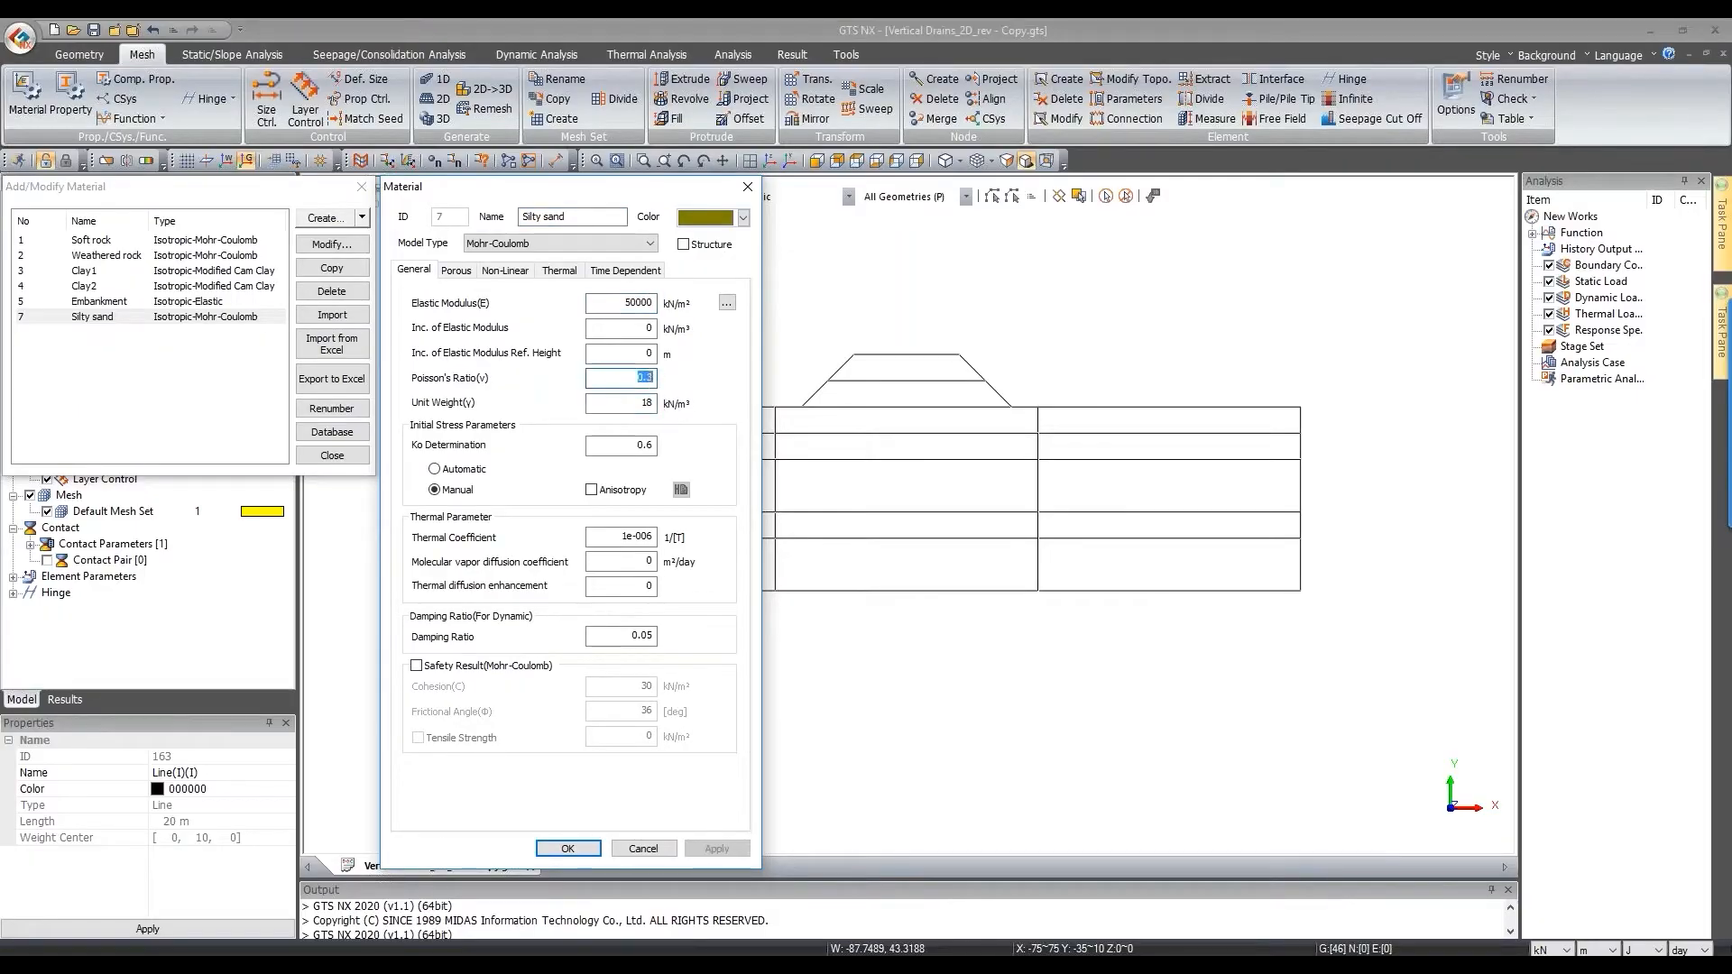
Step: Check Silty sand's permeabilities: ky 1.728 and kz 0.864 m/day
left_click(458, 271)
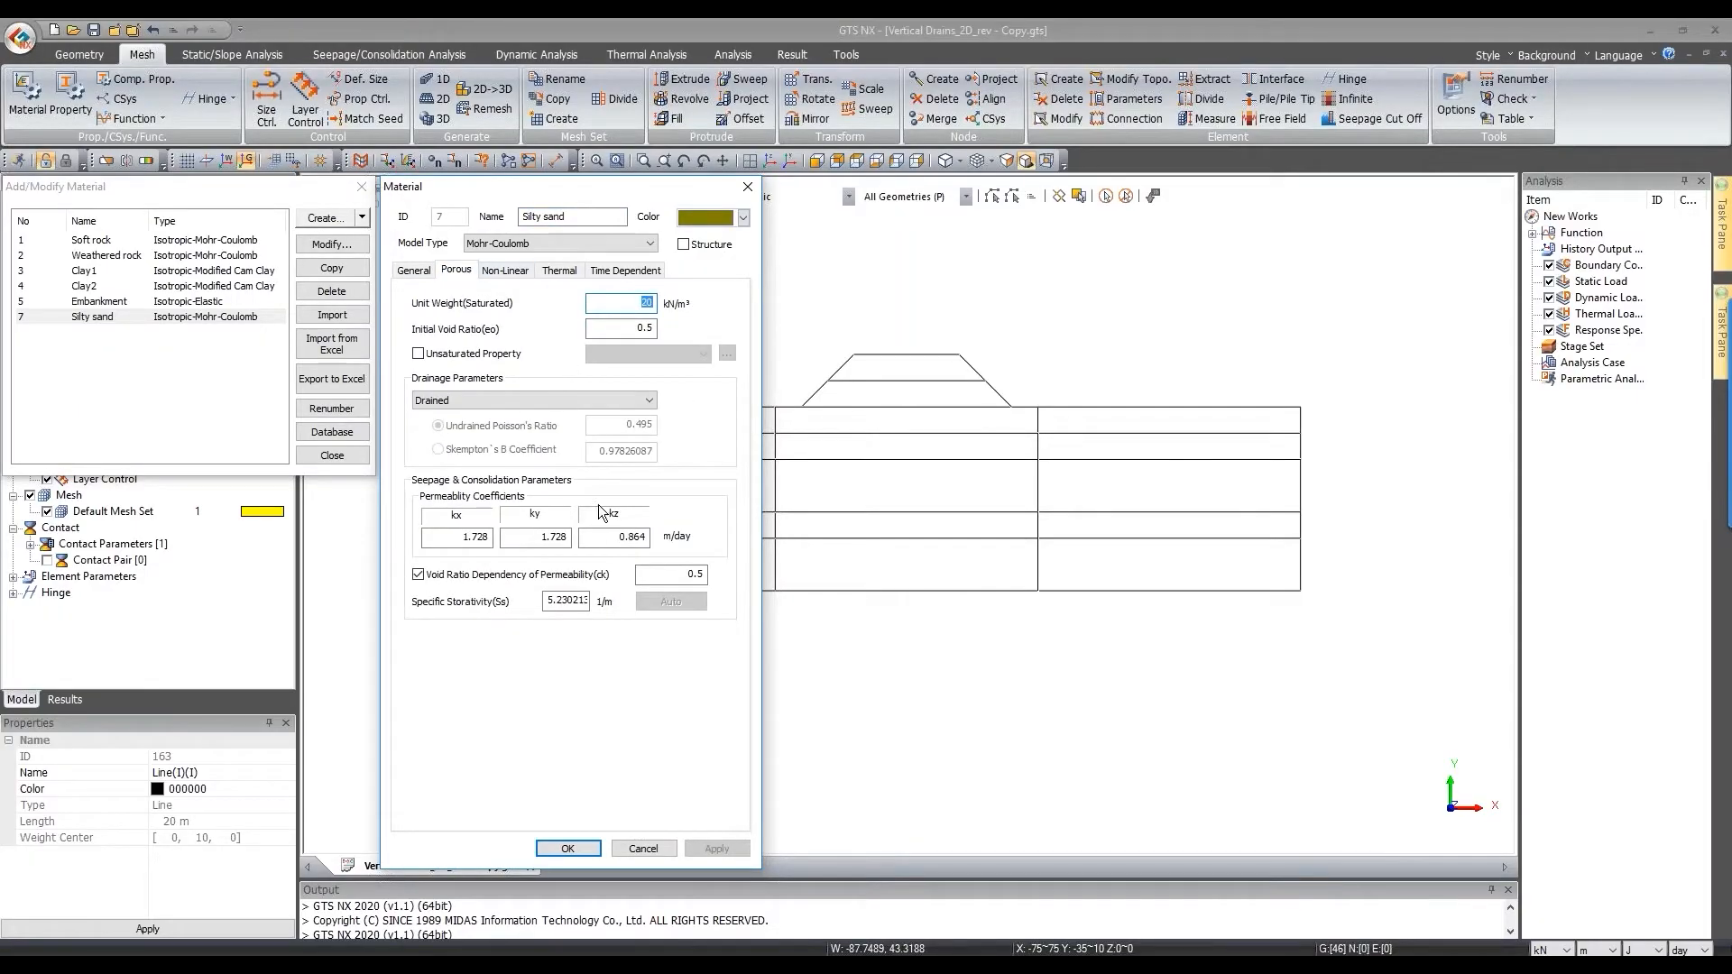
left_click(468, 536)
left_click(543, 538)
double_click(563, 537)
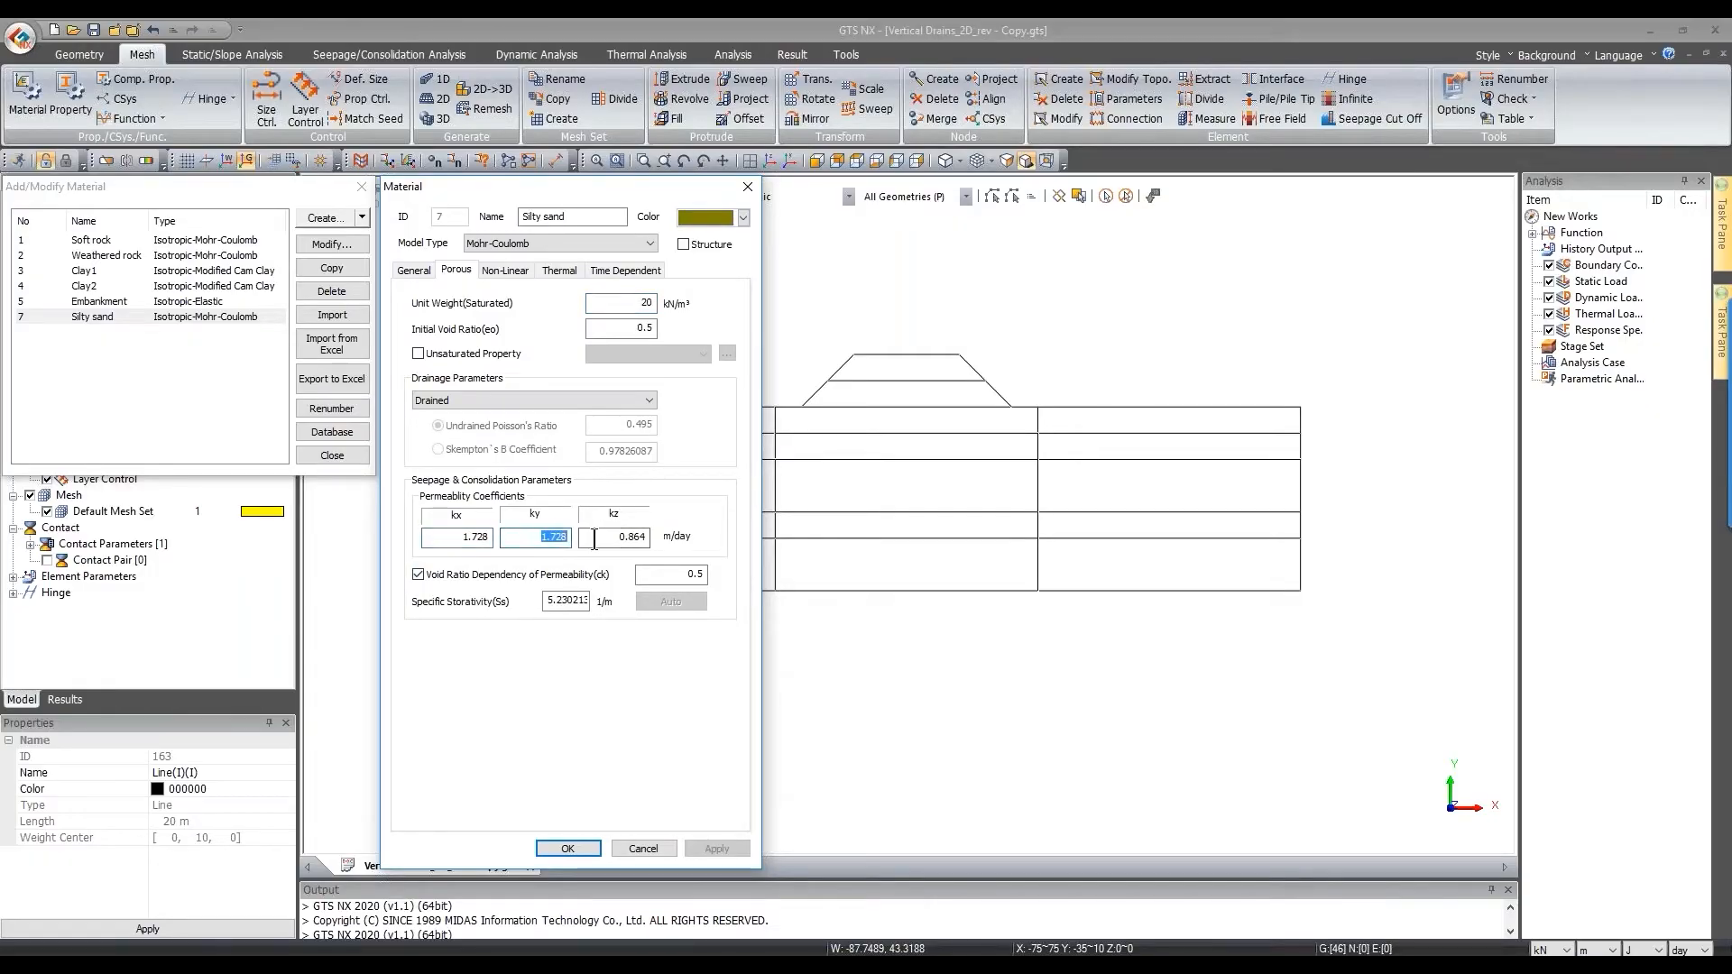
left_click(625, 537)
Step: Review Silty sand's cohesion and friction angle, cancel, then open Weathered rock
left_click(502, 272)
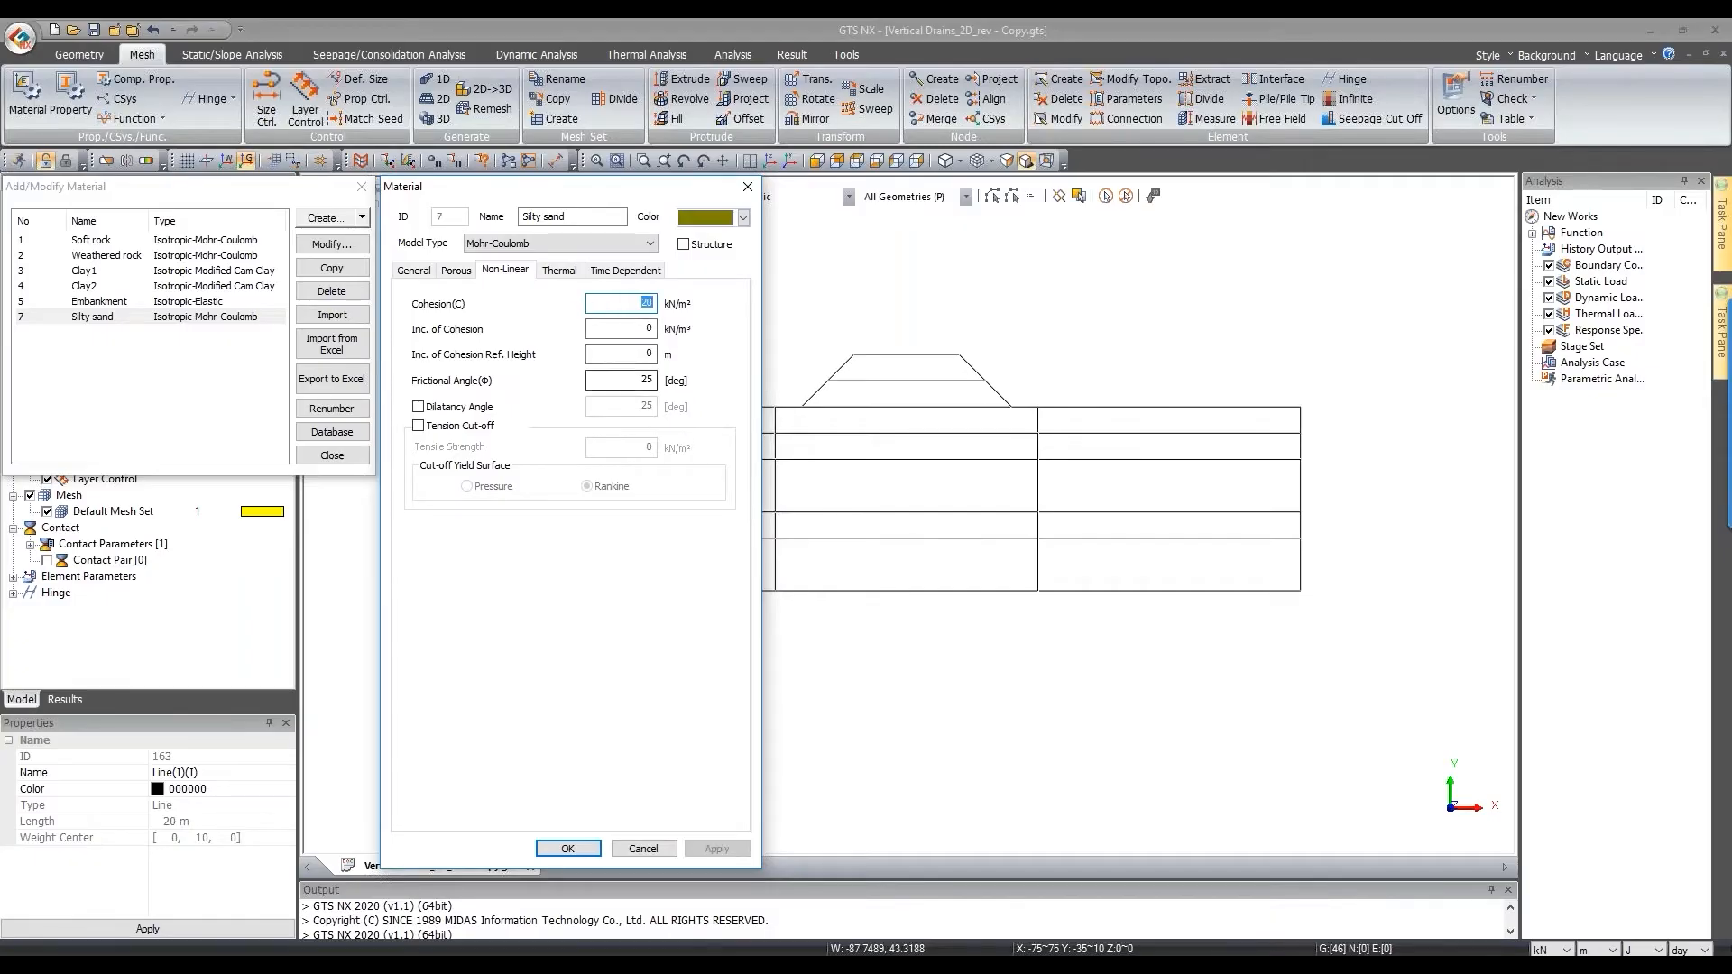
left_click(653, 848)
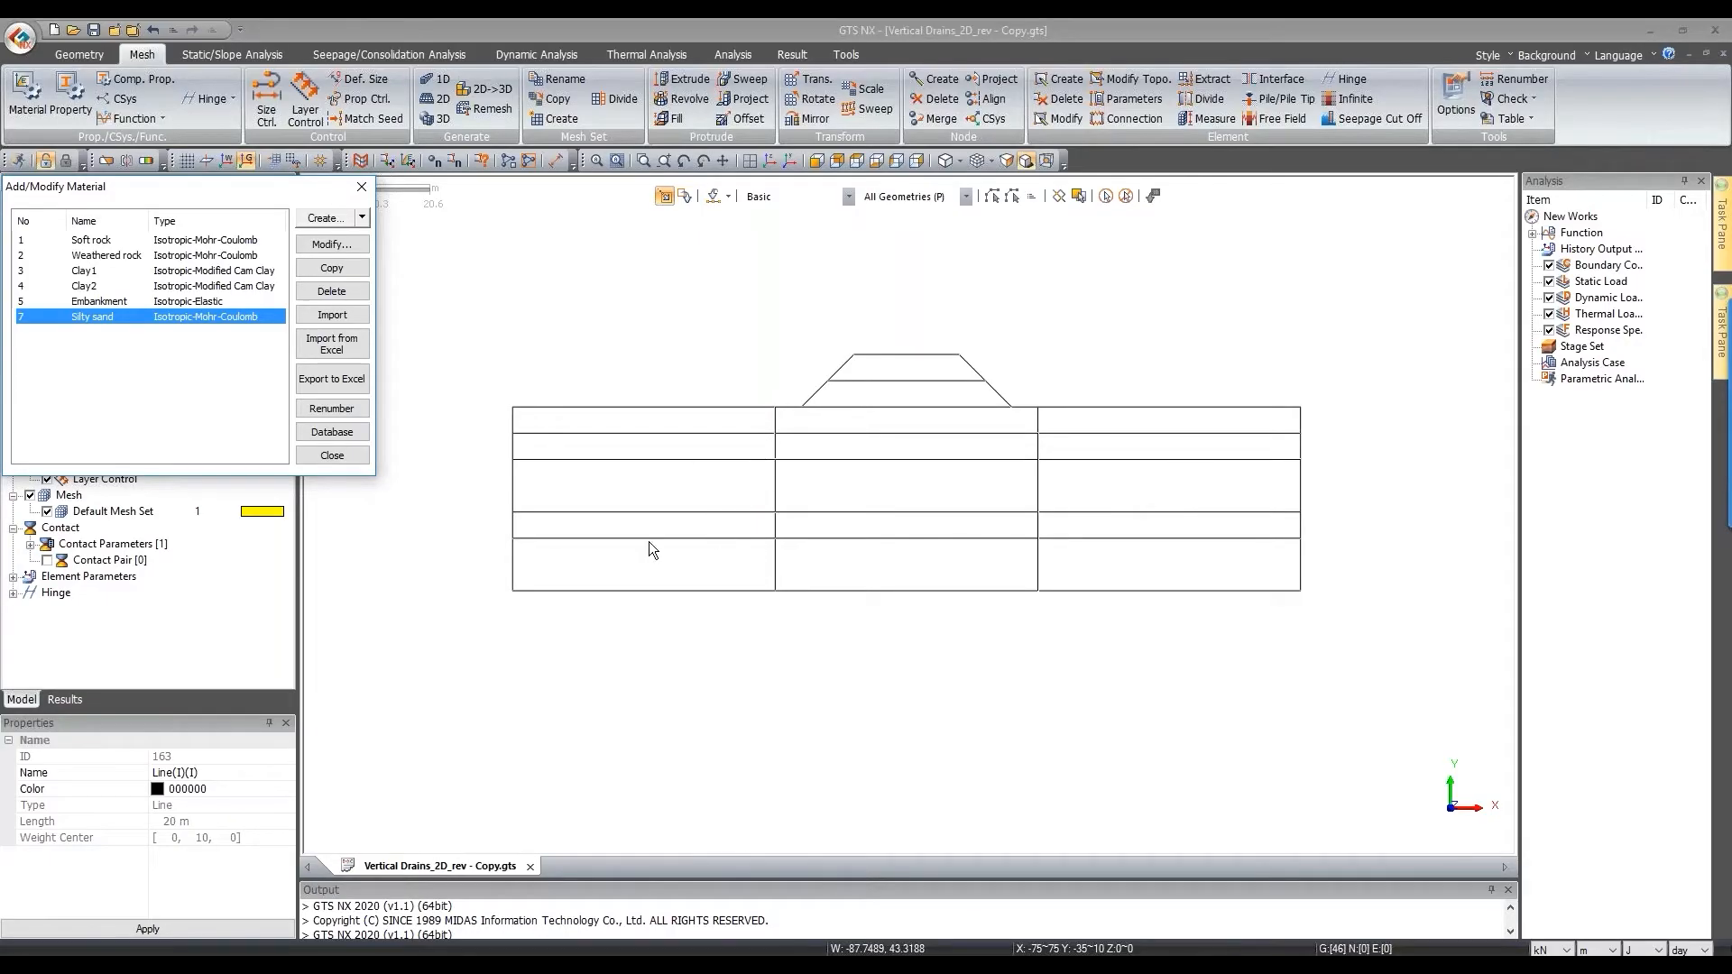
double_click(153, 259)
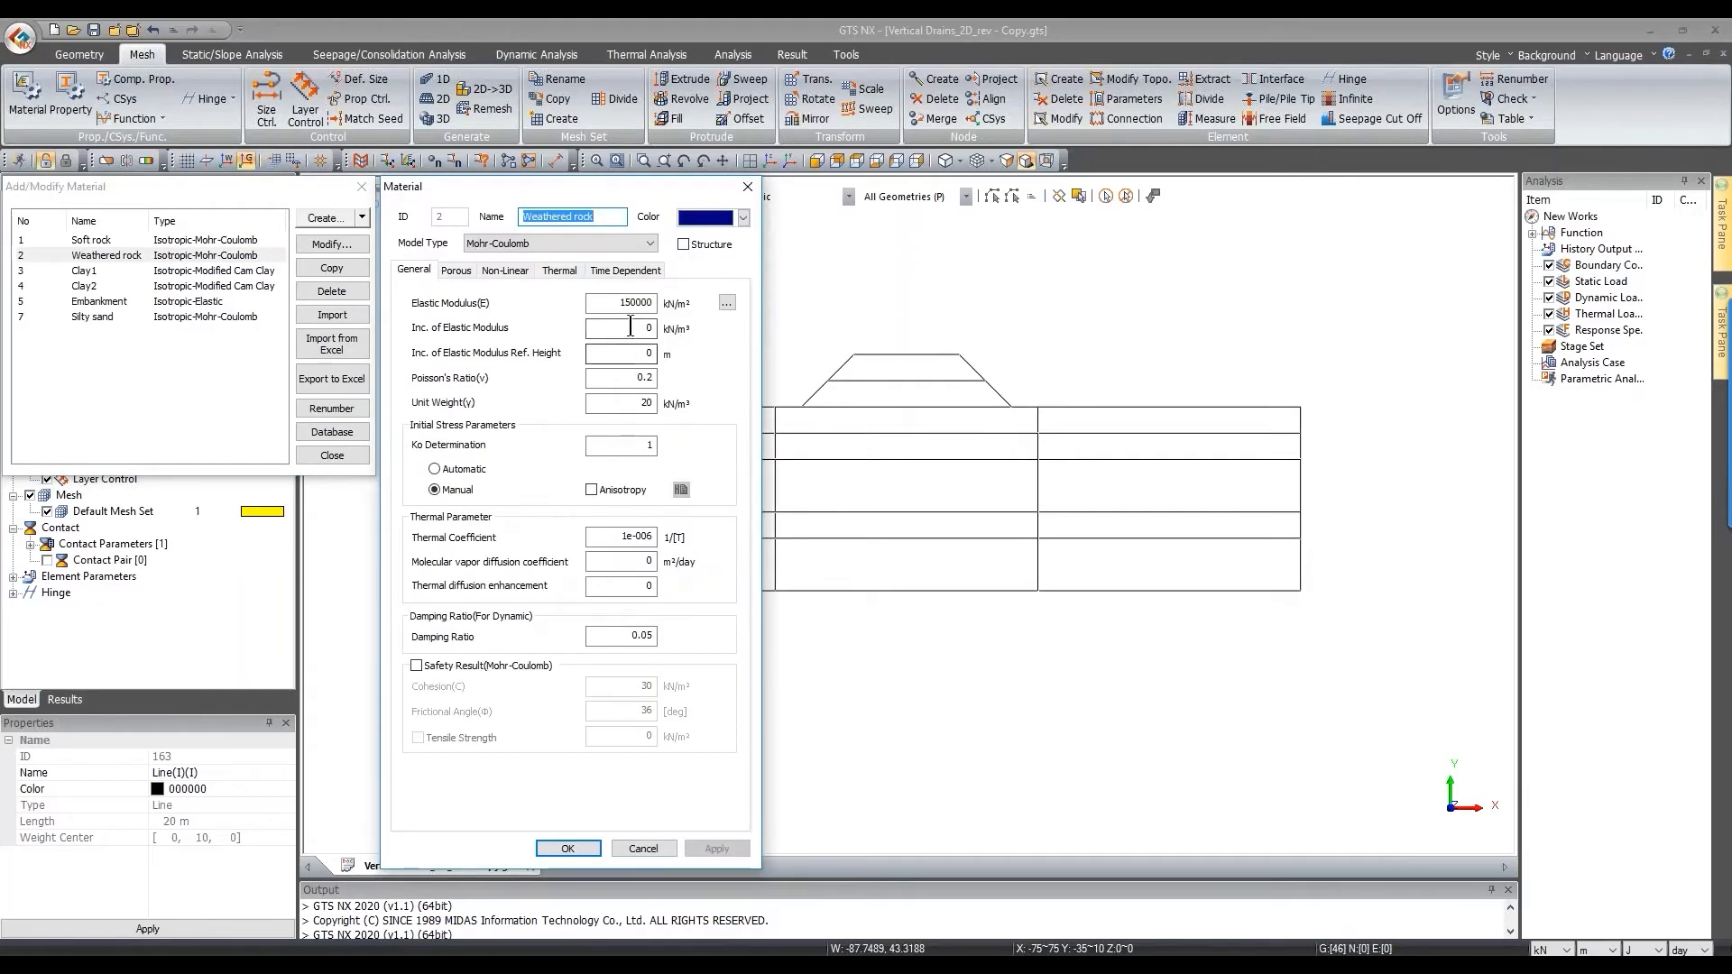
Step: Check Weathered rock's elastic modulus of 150000 and Poisson's ratio of 0.2
double_click(611, 302)
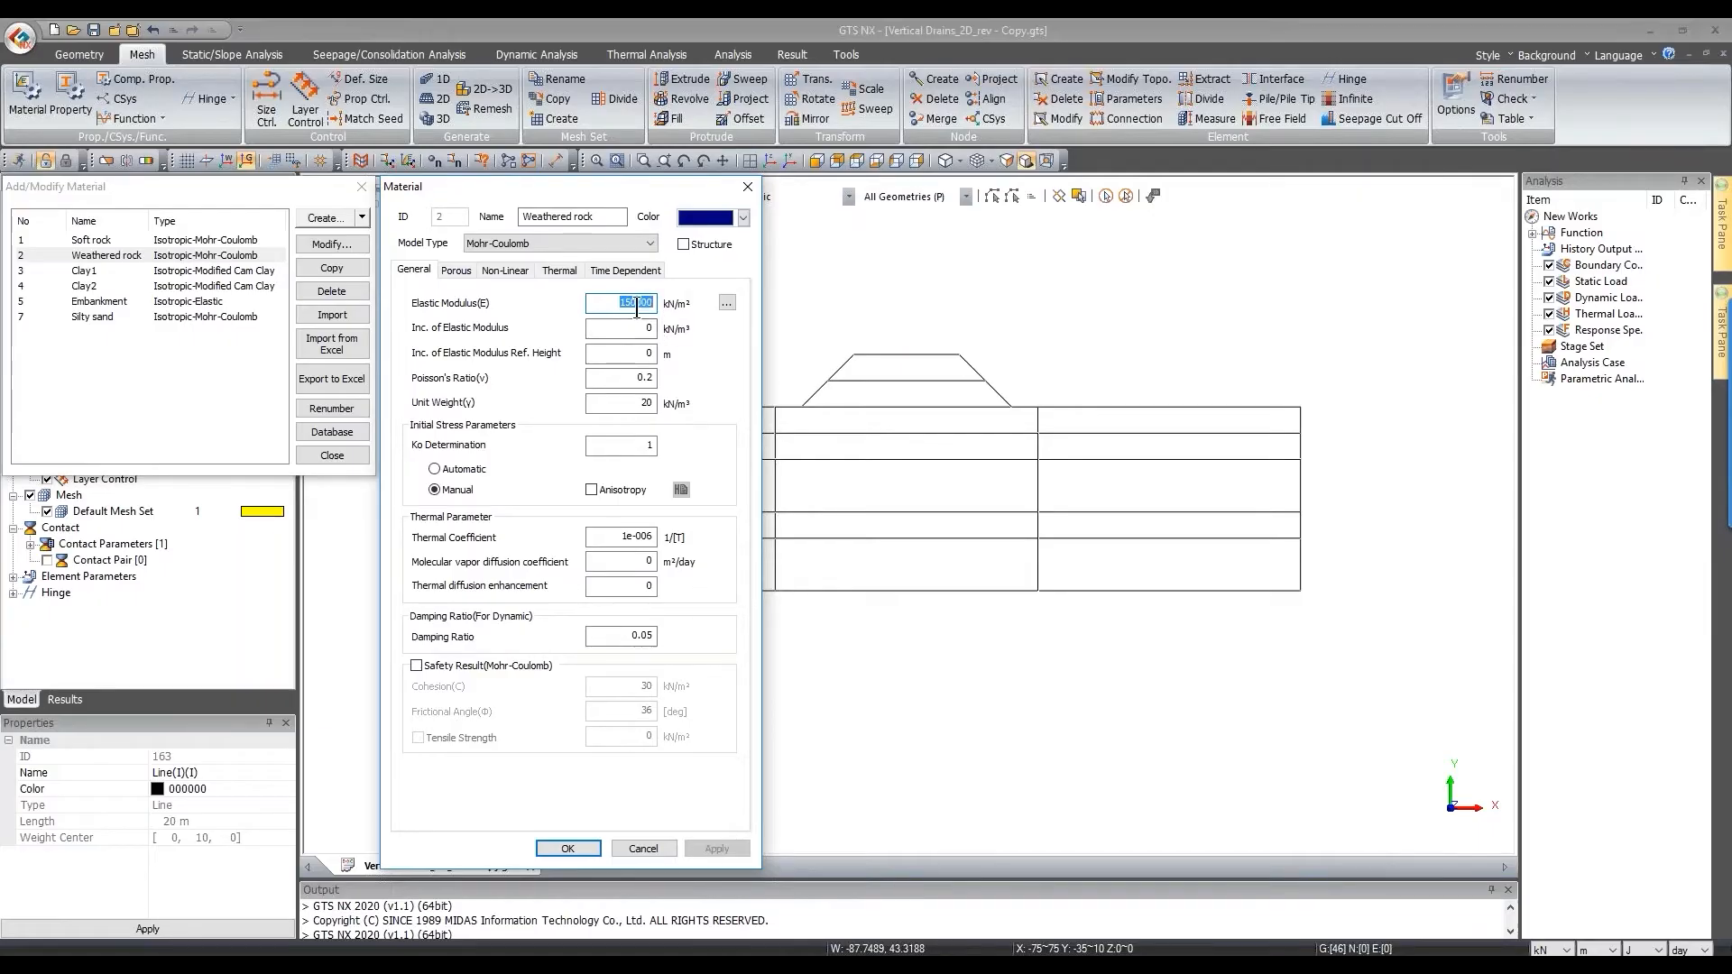
left_click(638, 303)
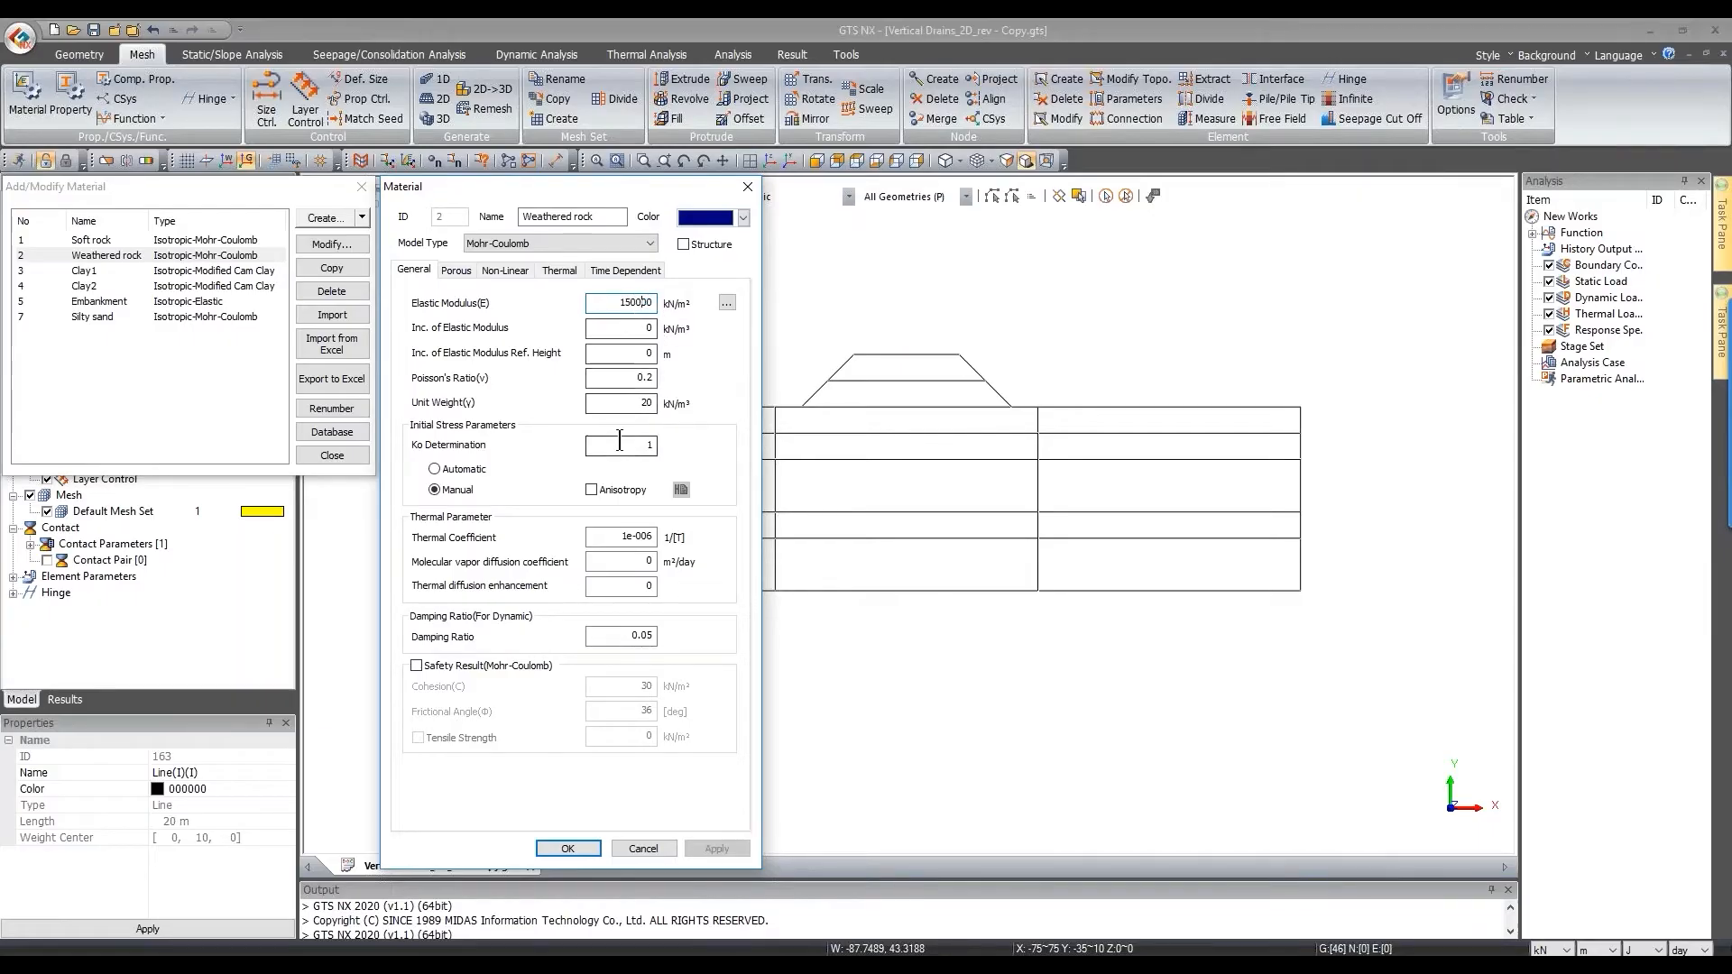
double_click(641, 378)
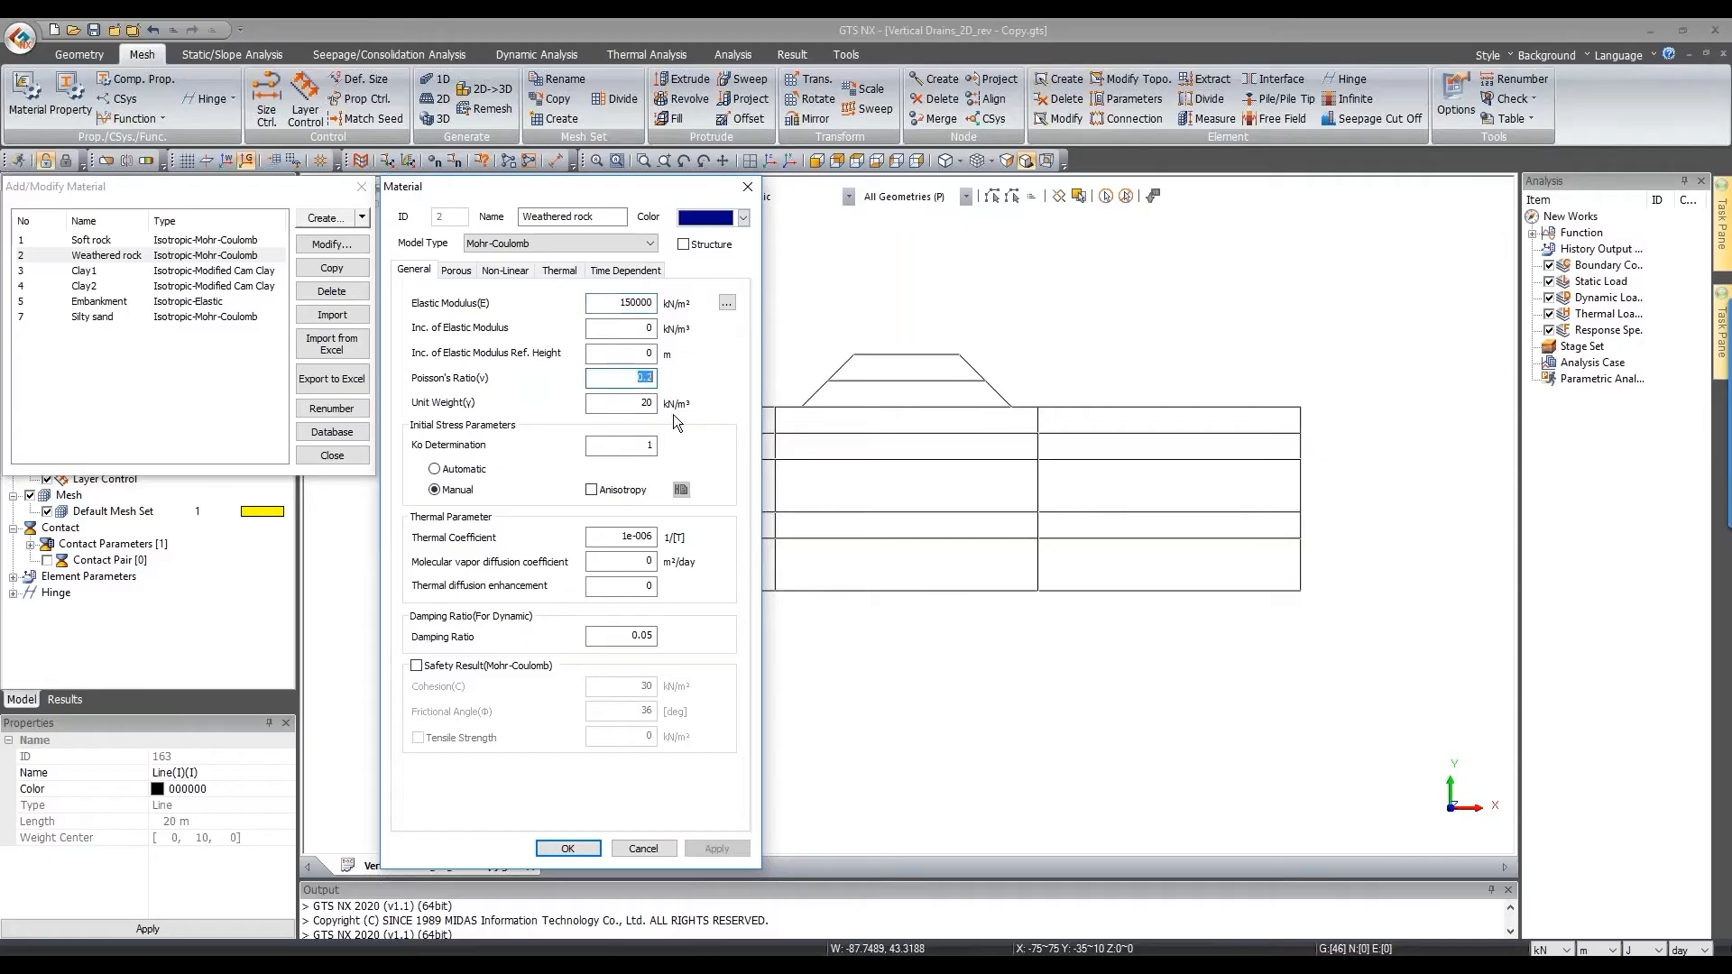
key("Tab")
Step: Inspect Weathered rock's kx and ky permeability values on the Porous tab
left_click(456, 270)
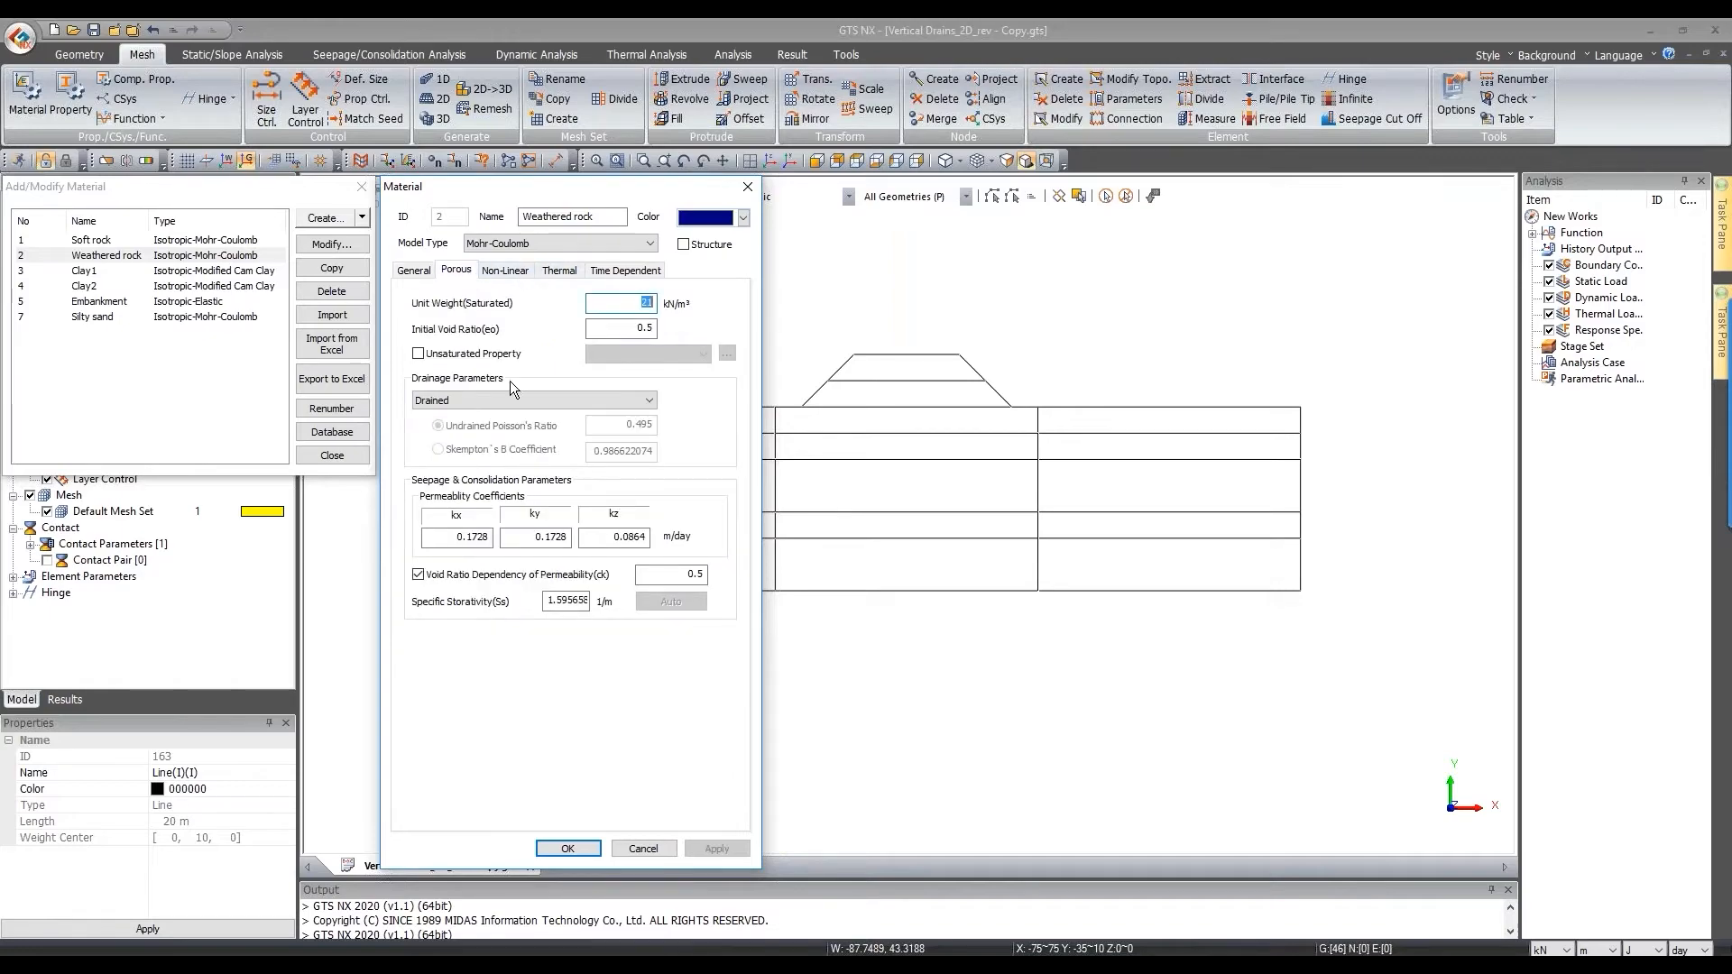
double_click(462, 537)
left_click_drag(536, 536, 554, 531)
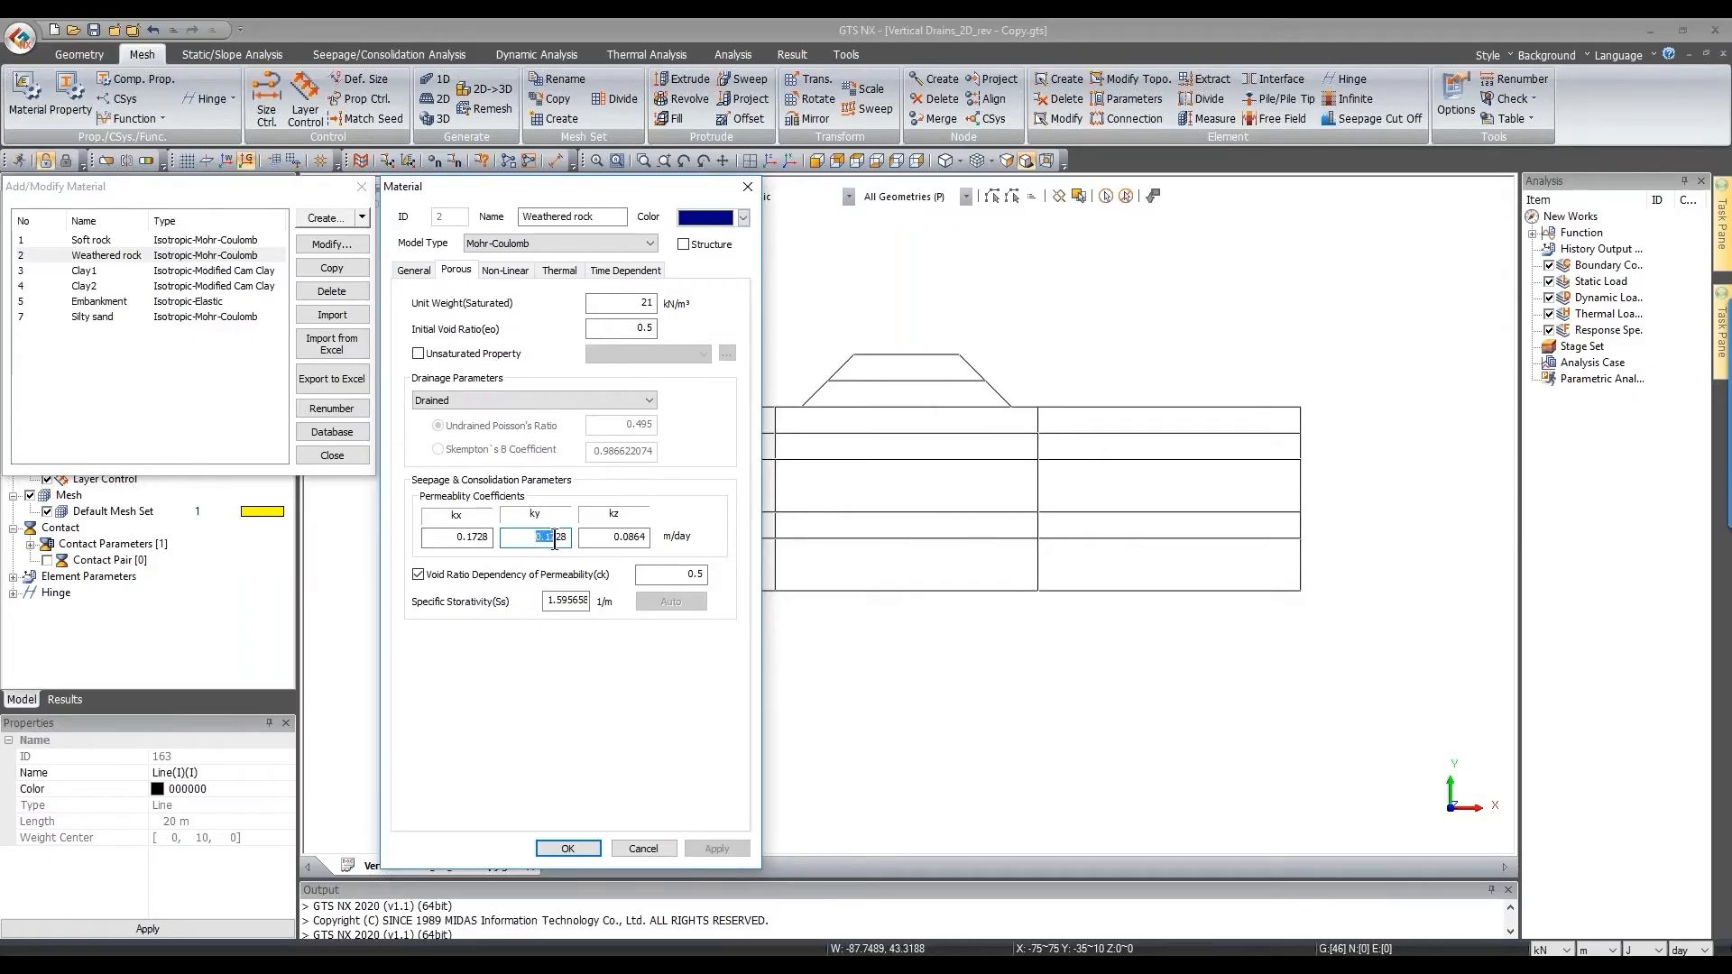
Step: Check cohesion 100 and friction angle 33, close, and pick Soft rock
left_click(521, 269)
double_click(613, 309)
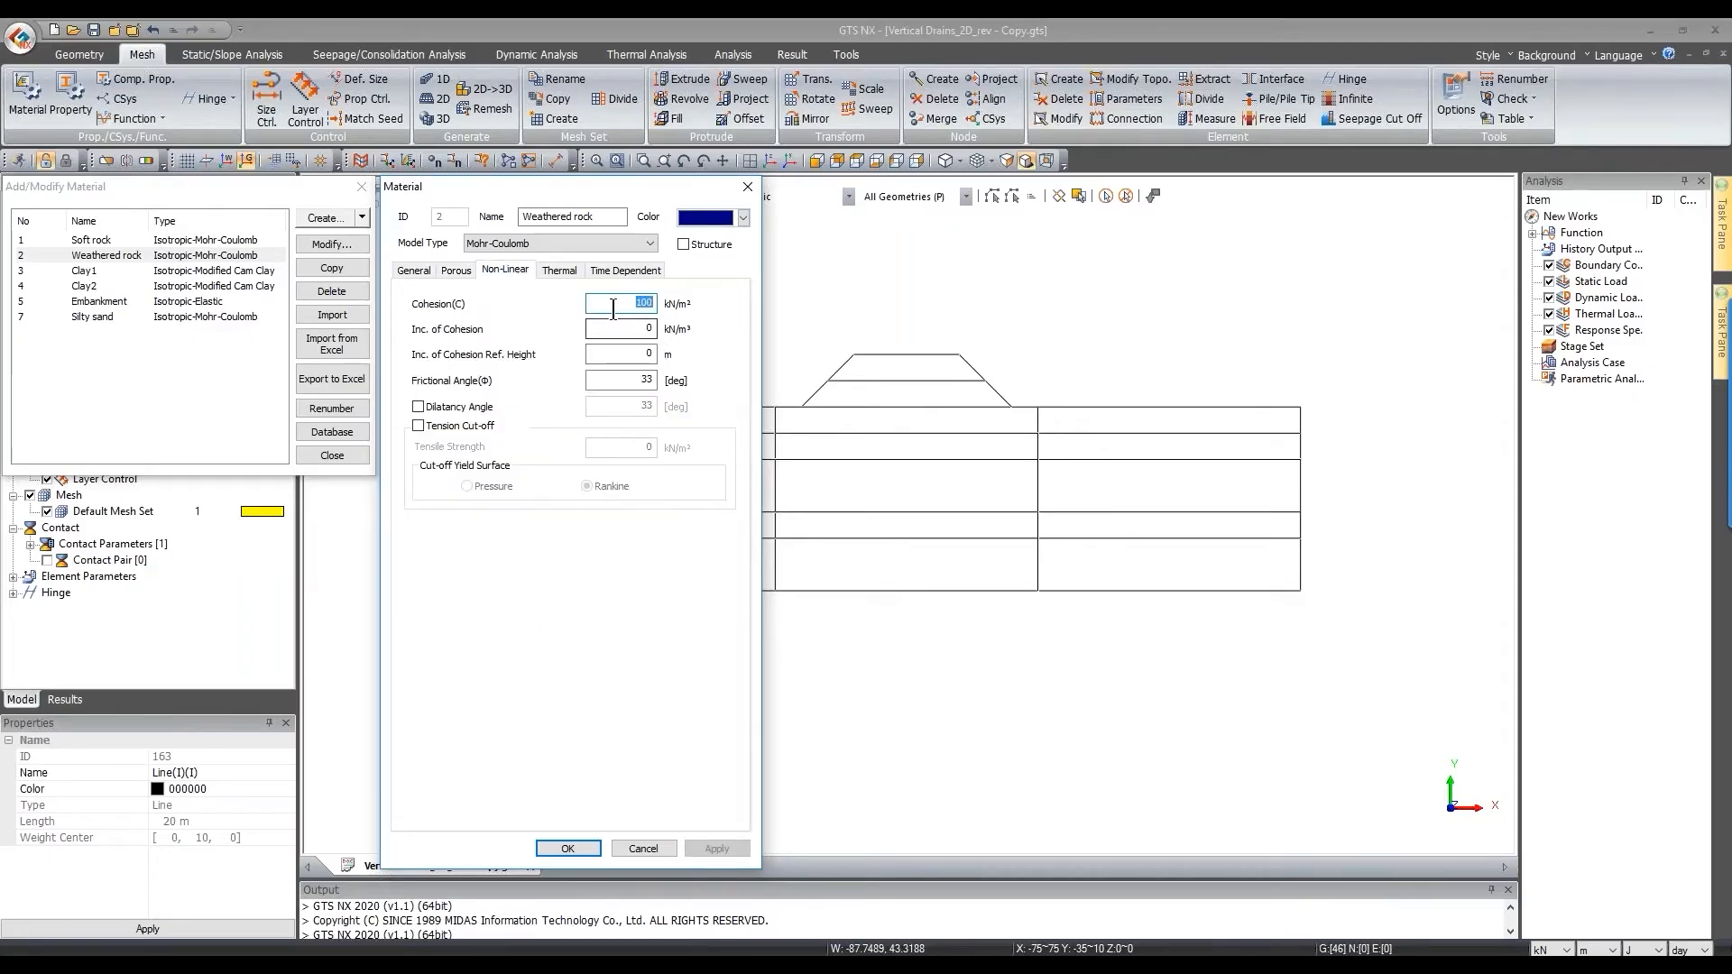
left_click(620, 326)
double_click(627, 380)
left_click(745, 189)
left_click(173, 242)
double_click(173, 242)
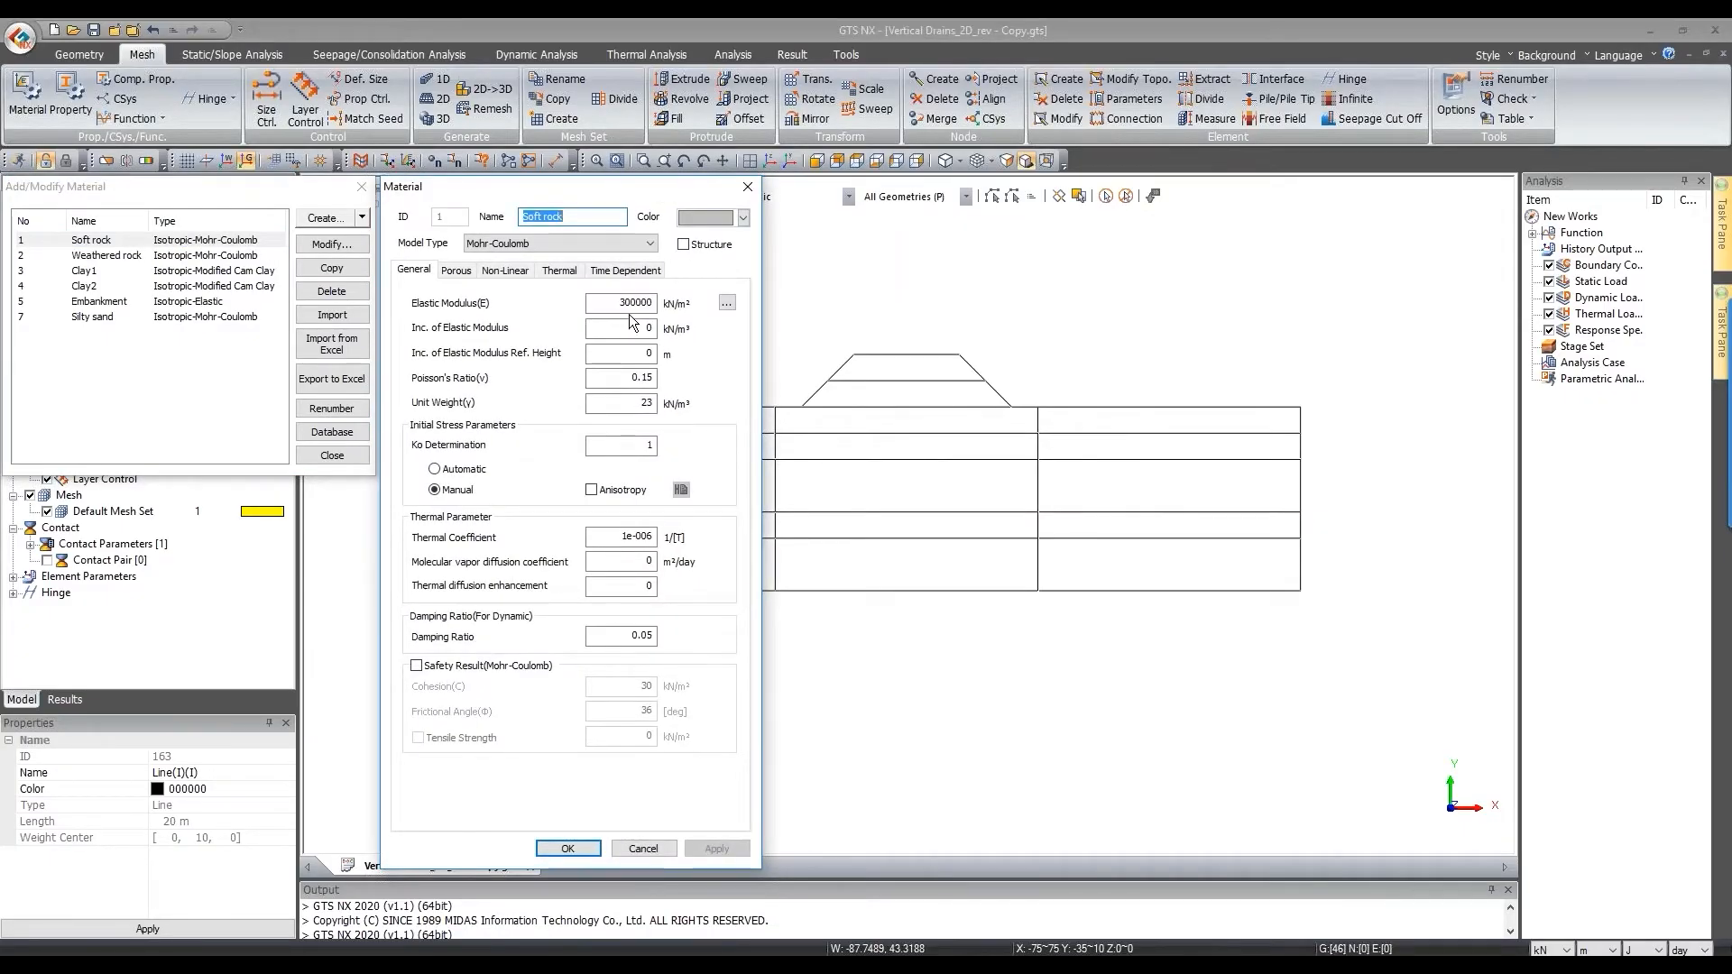
left_click_drag(634, 301, 656, 303)
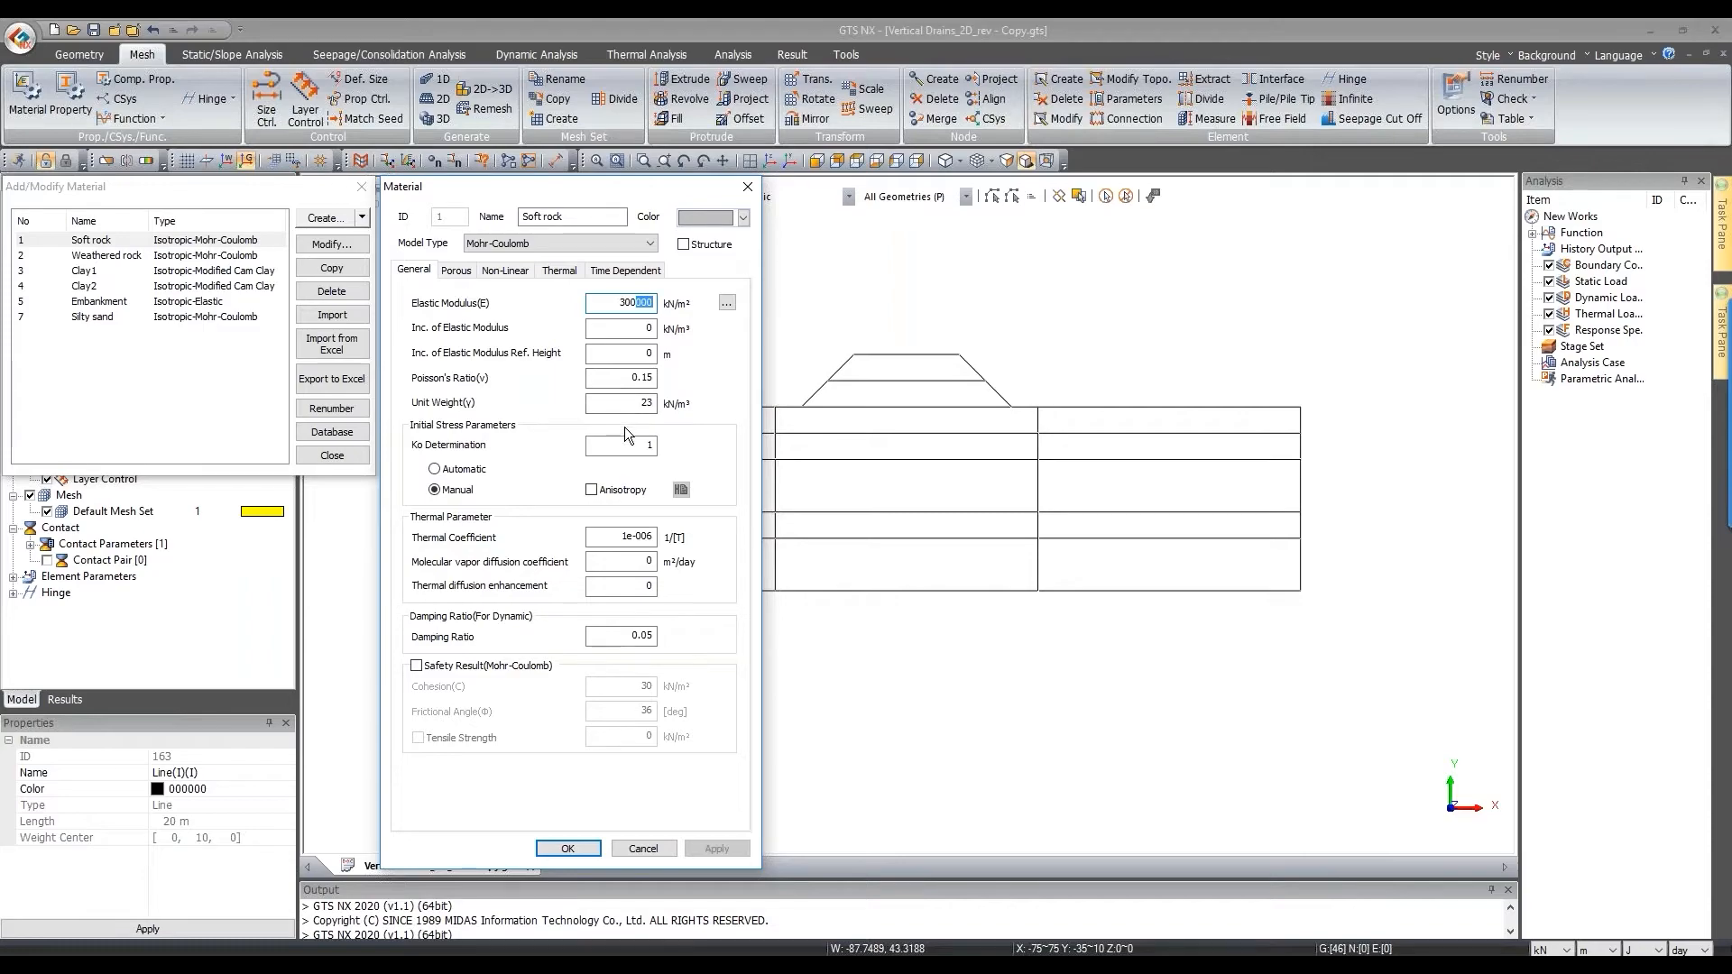
left_click_drag(633, 403, 673, 411)
left_click(455, 270)
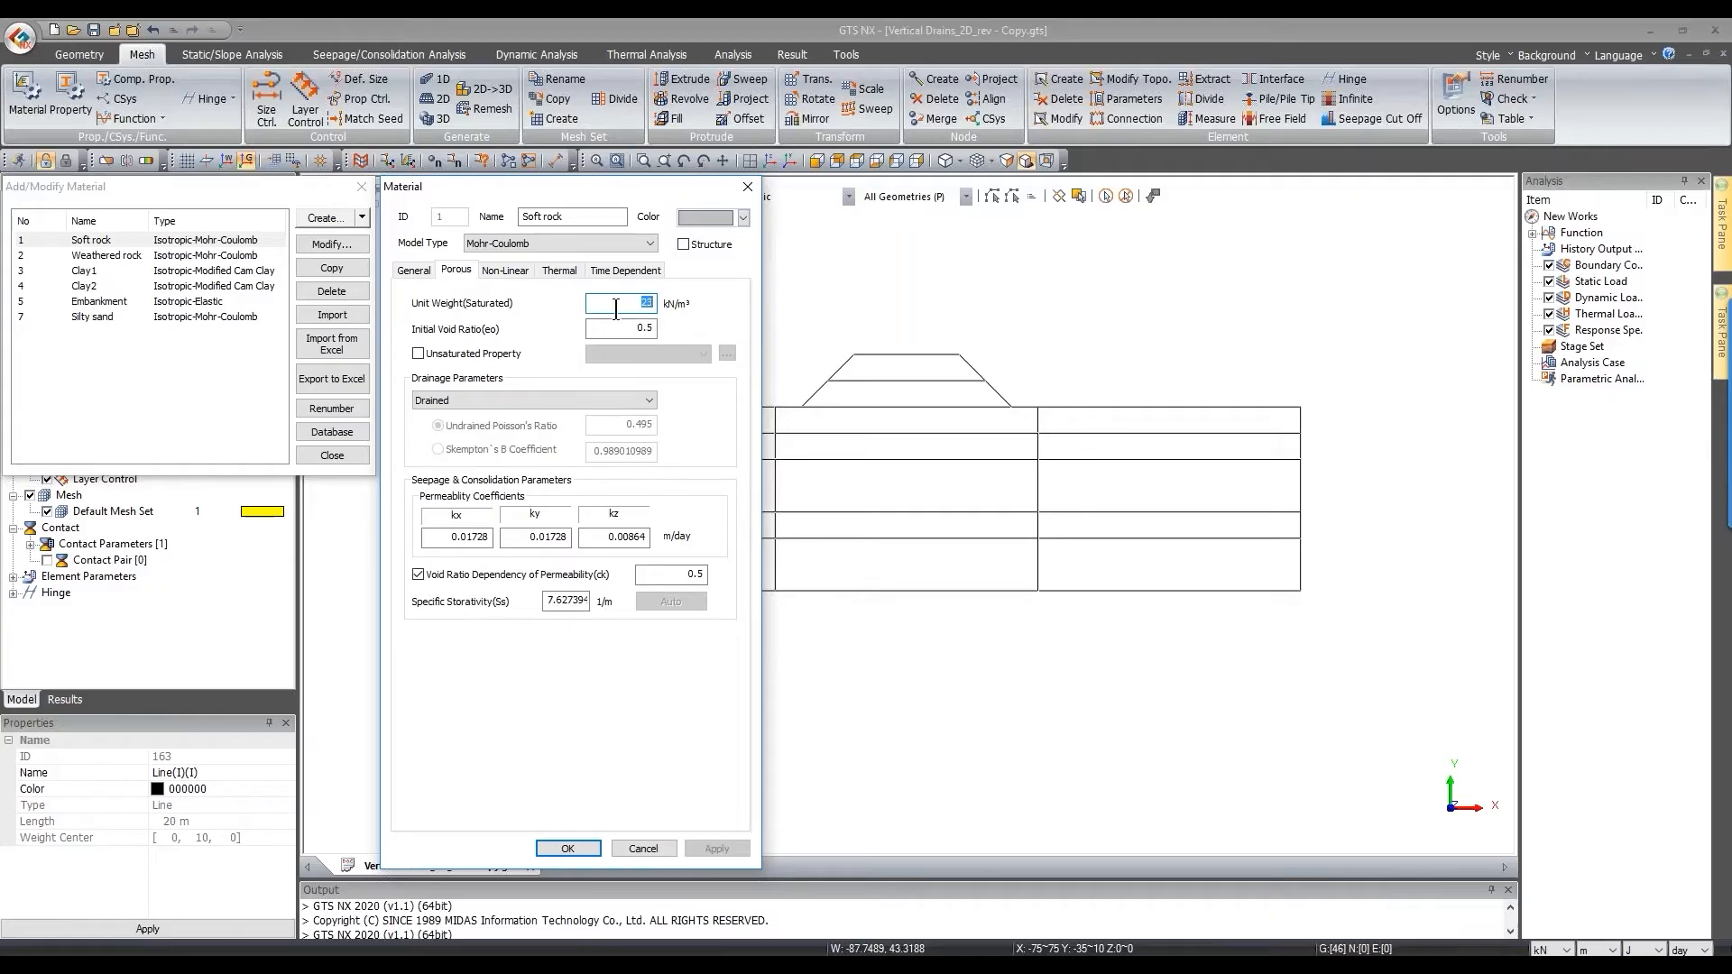
left_click_drag(451, 537, 570, 537)
left_click(505, 269)
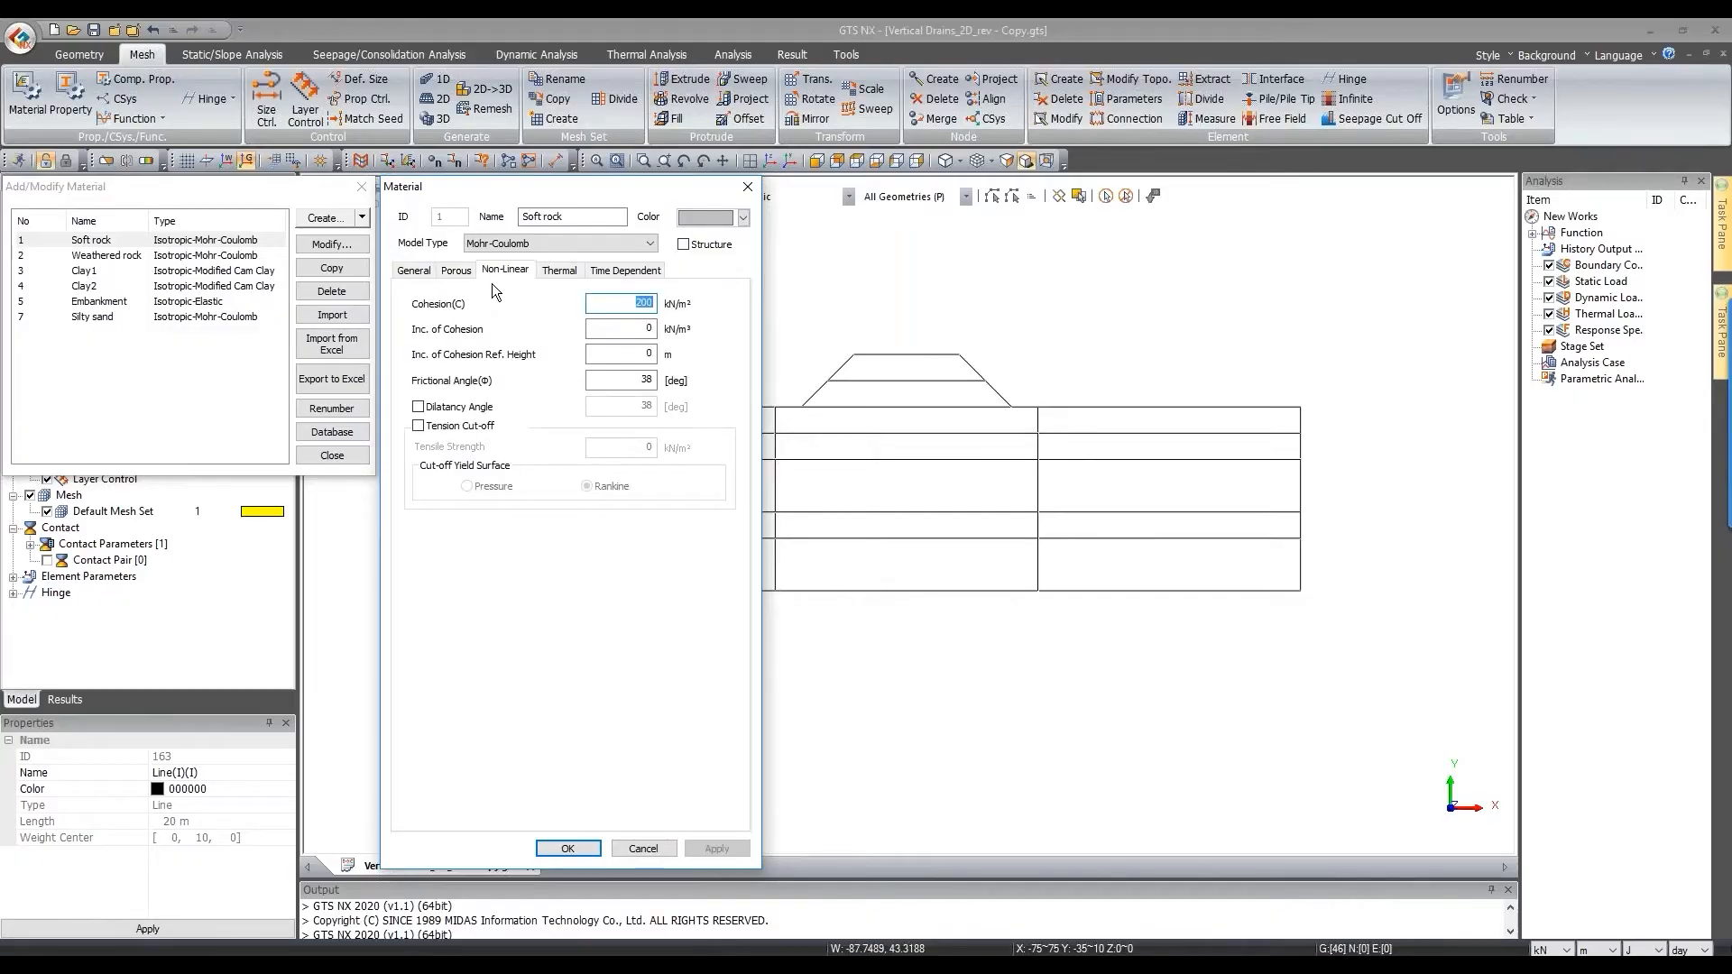
left_click(625, 305)
left_click(616, 382)
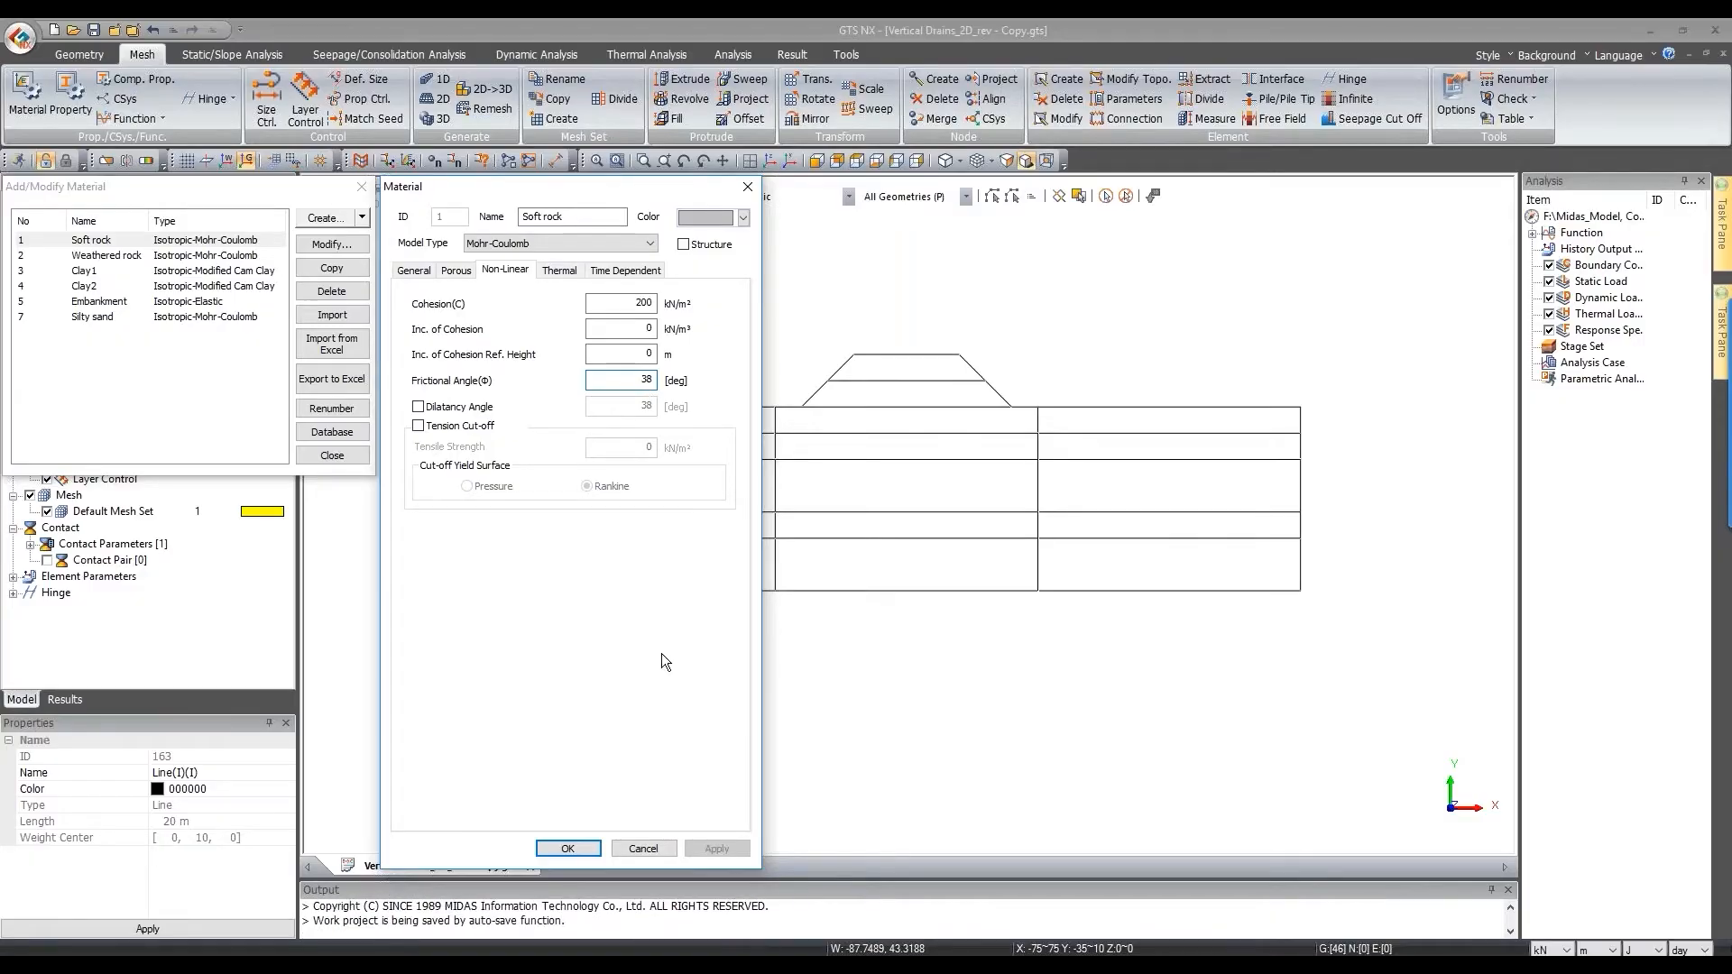
left_click(642, 849)
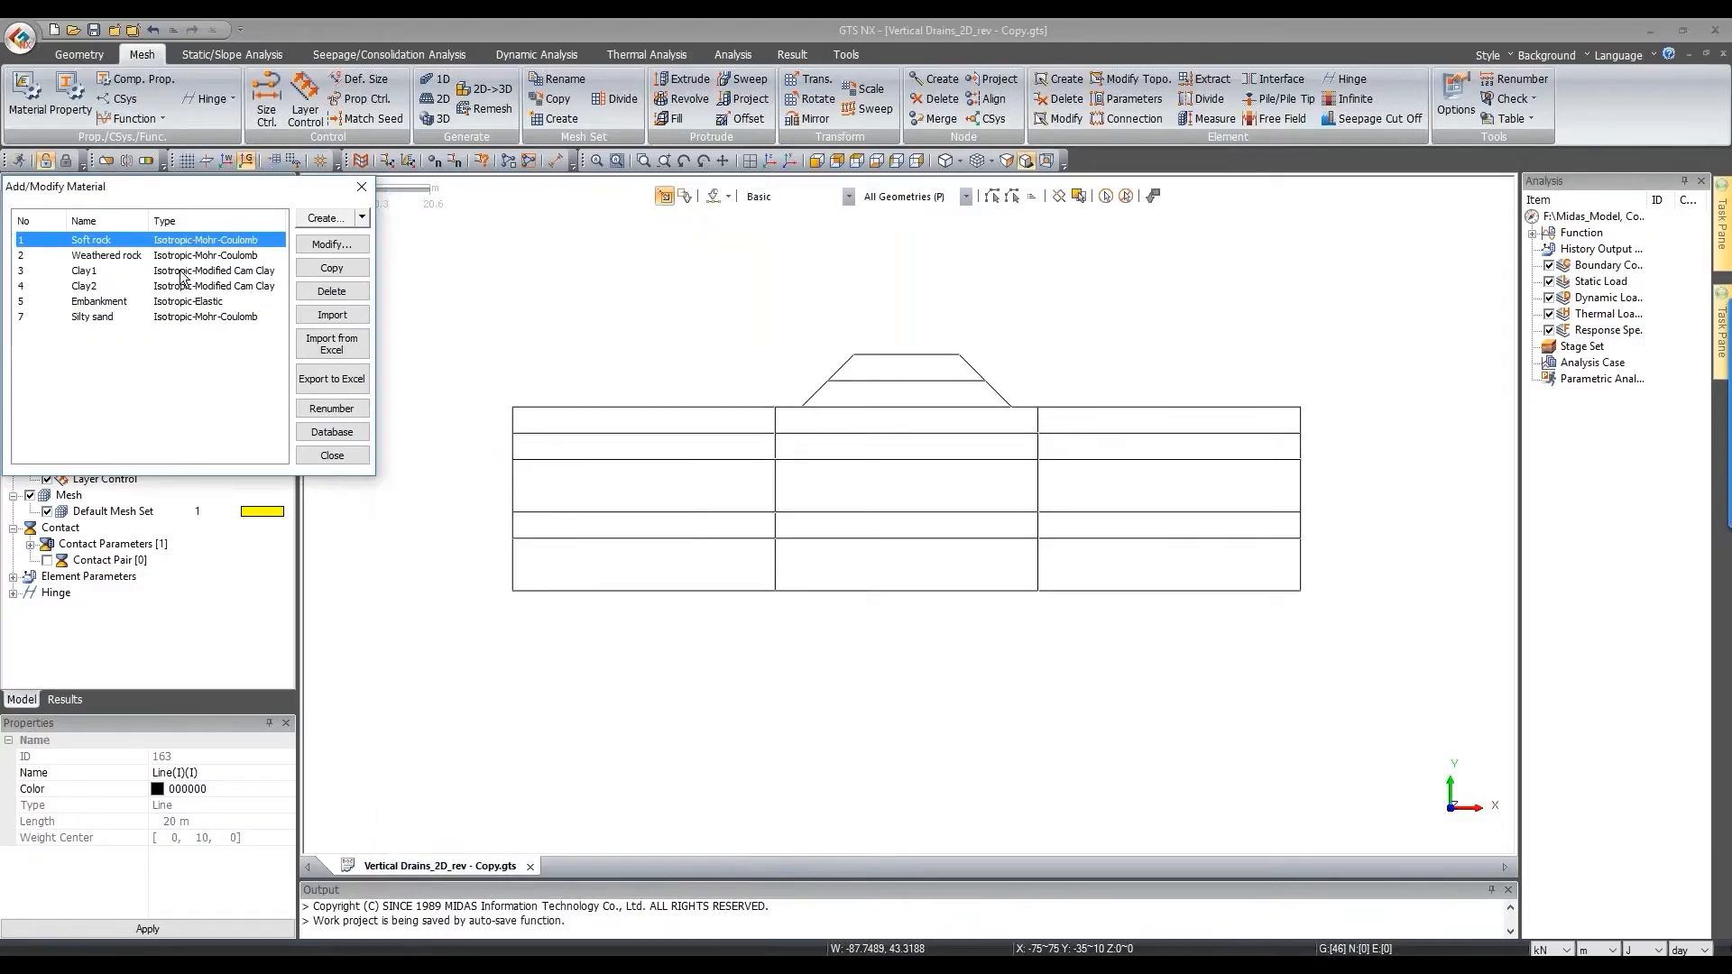
double_click(240, 274)
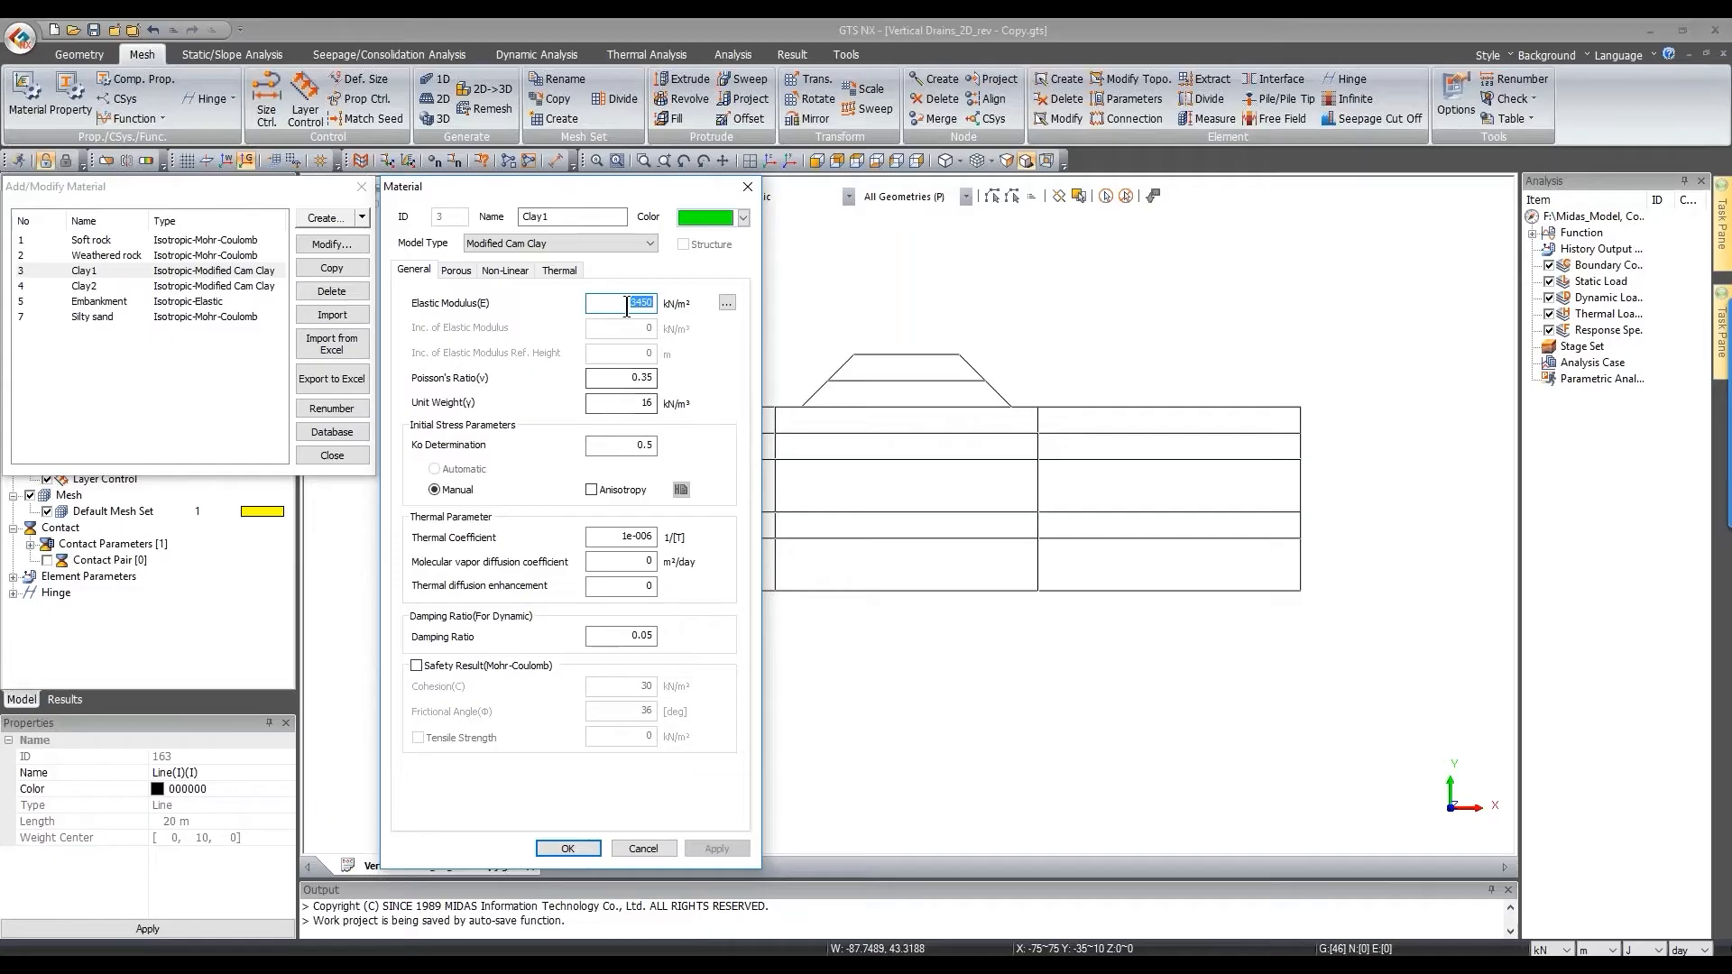
Step: Inspect Clay1's kx and ky permeability values on the Porous tab
key("Tab")
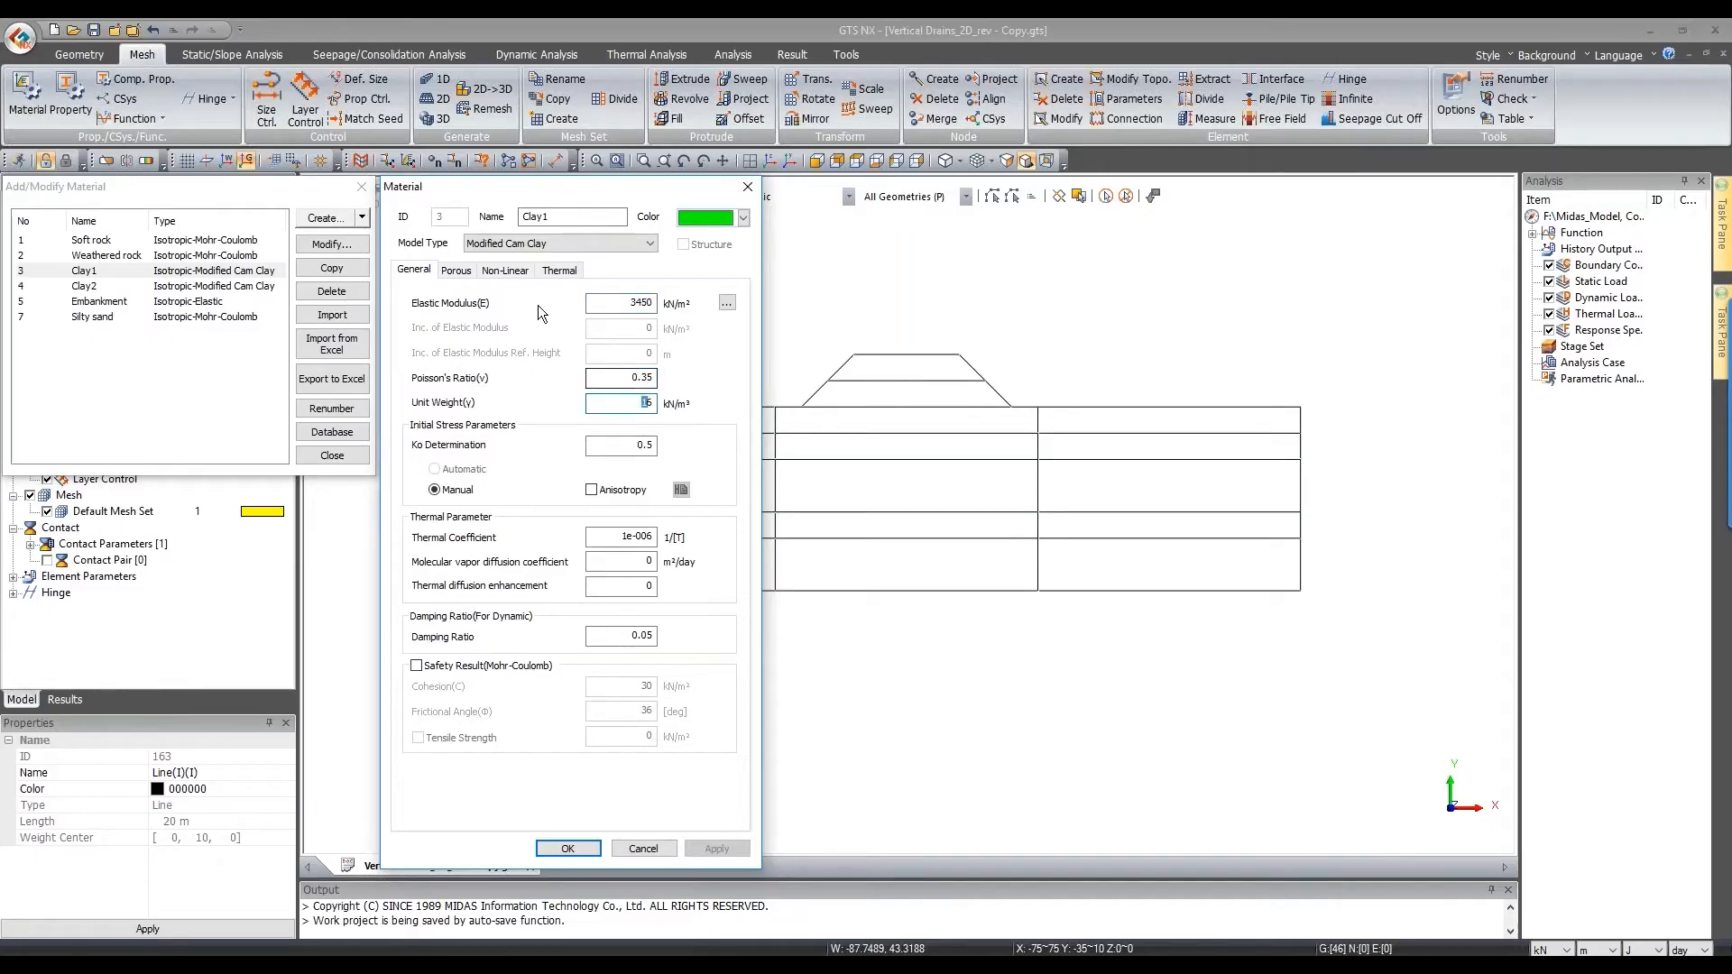
left_click(457, 271)
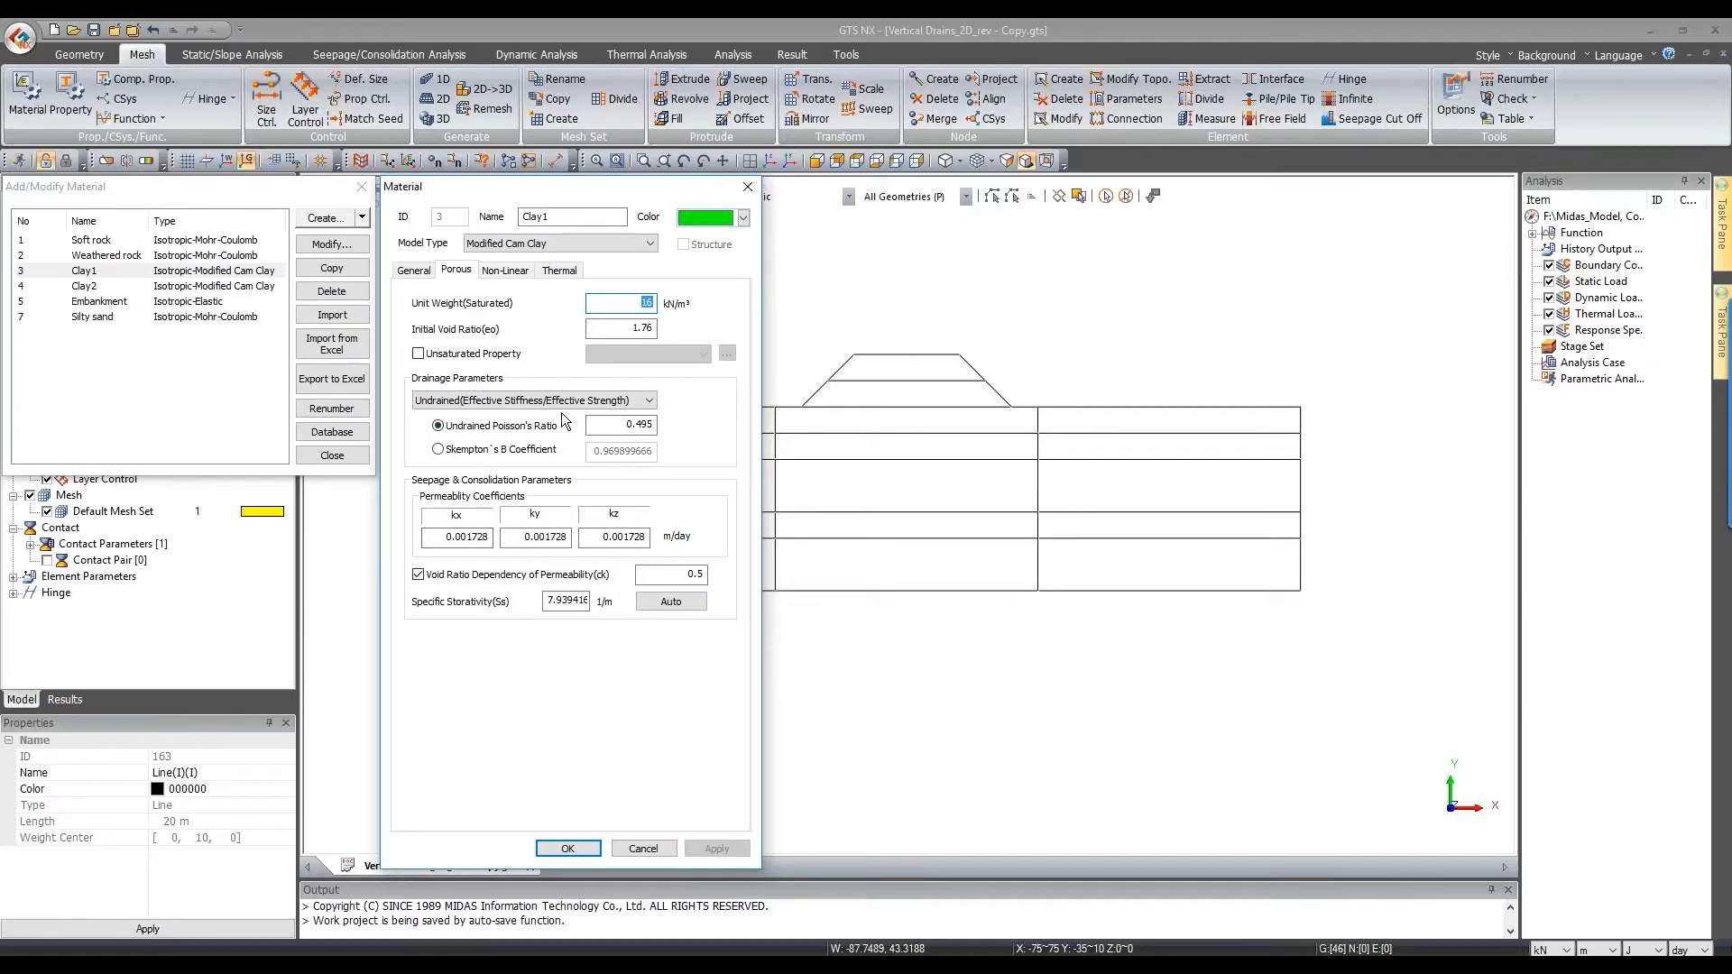
left_click(460, 536)
left_click(532, 537)
left_click(525, 536)
left_click(430, 539)
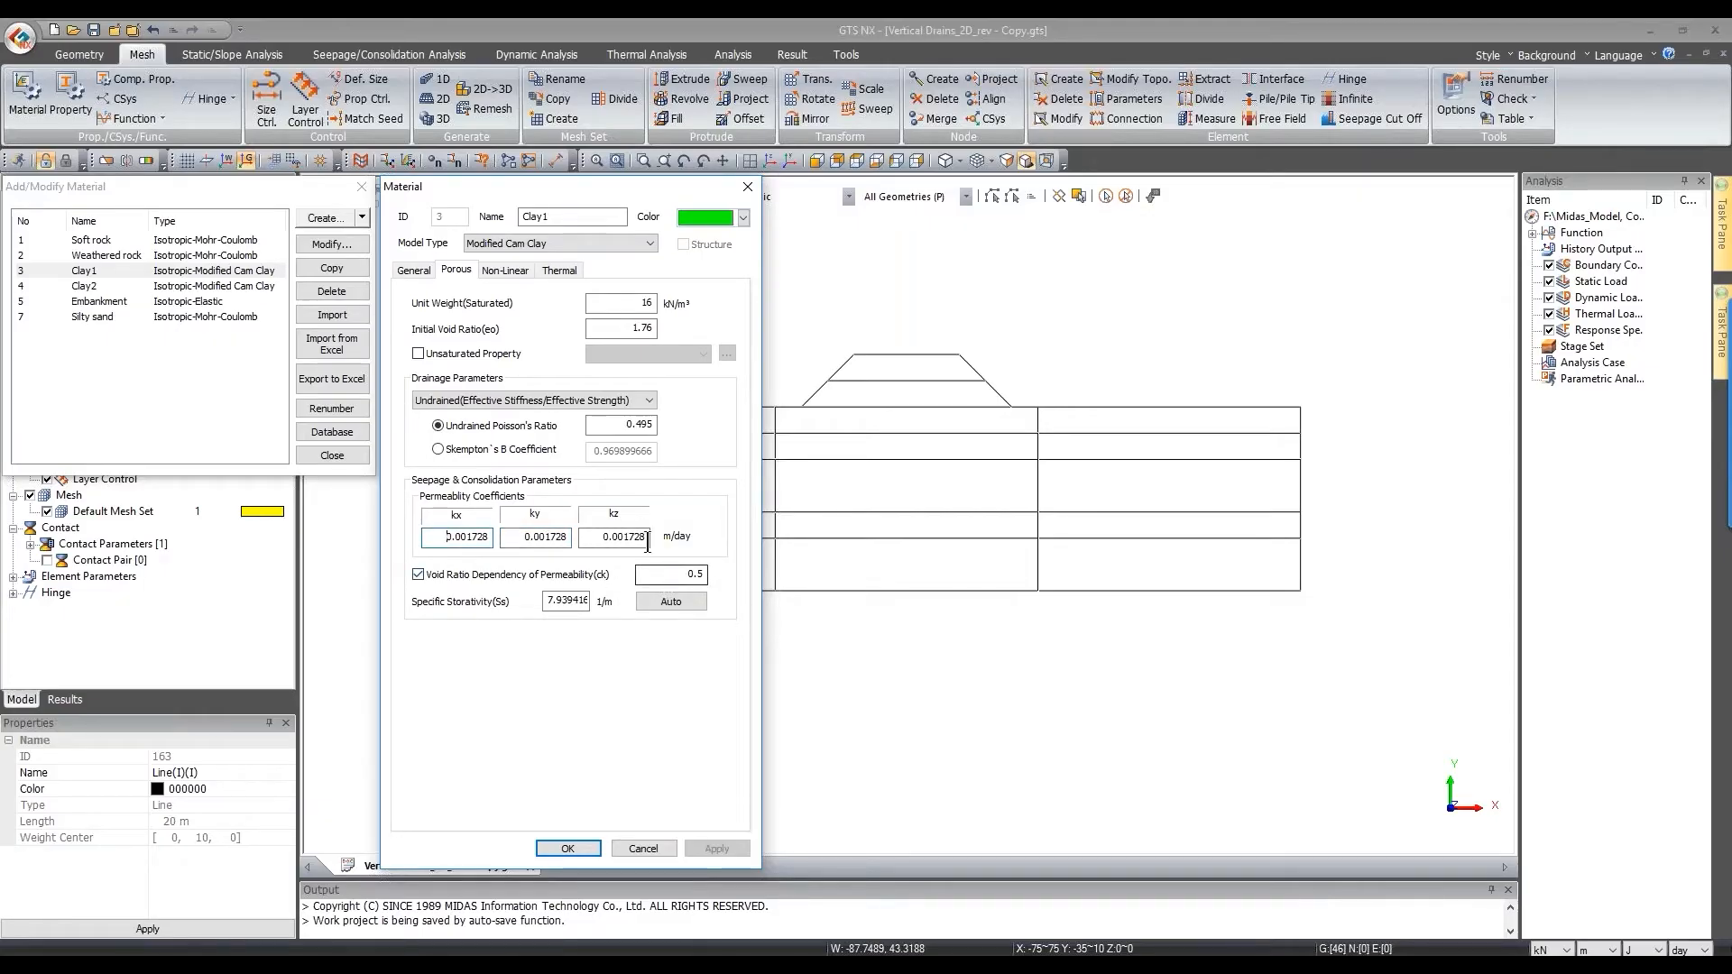
Step: Check Clay1's over-consolidation ratio 2.05 and preconsolidation pressure, leaving it off, then close
left_click(505, 270)
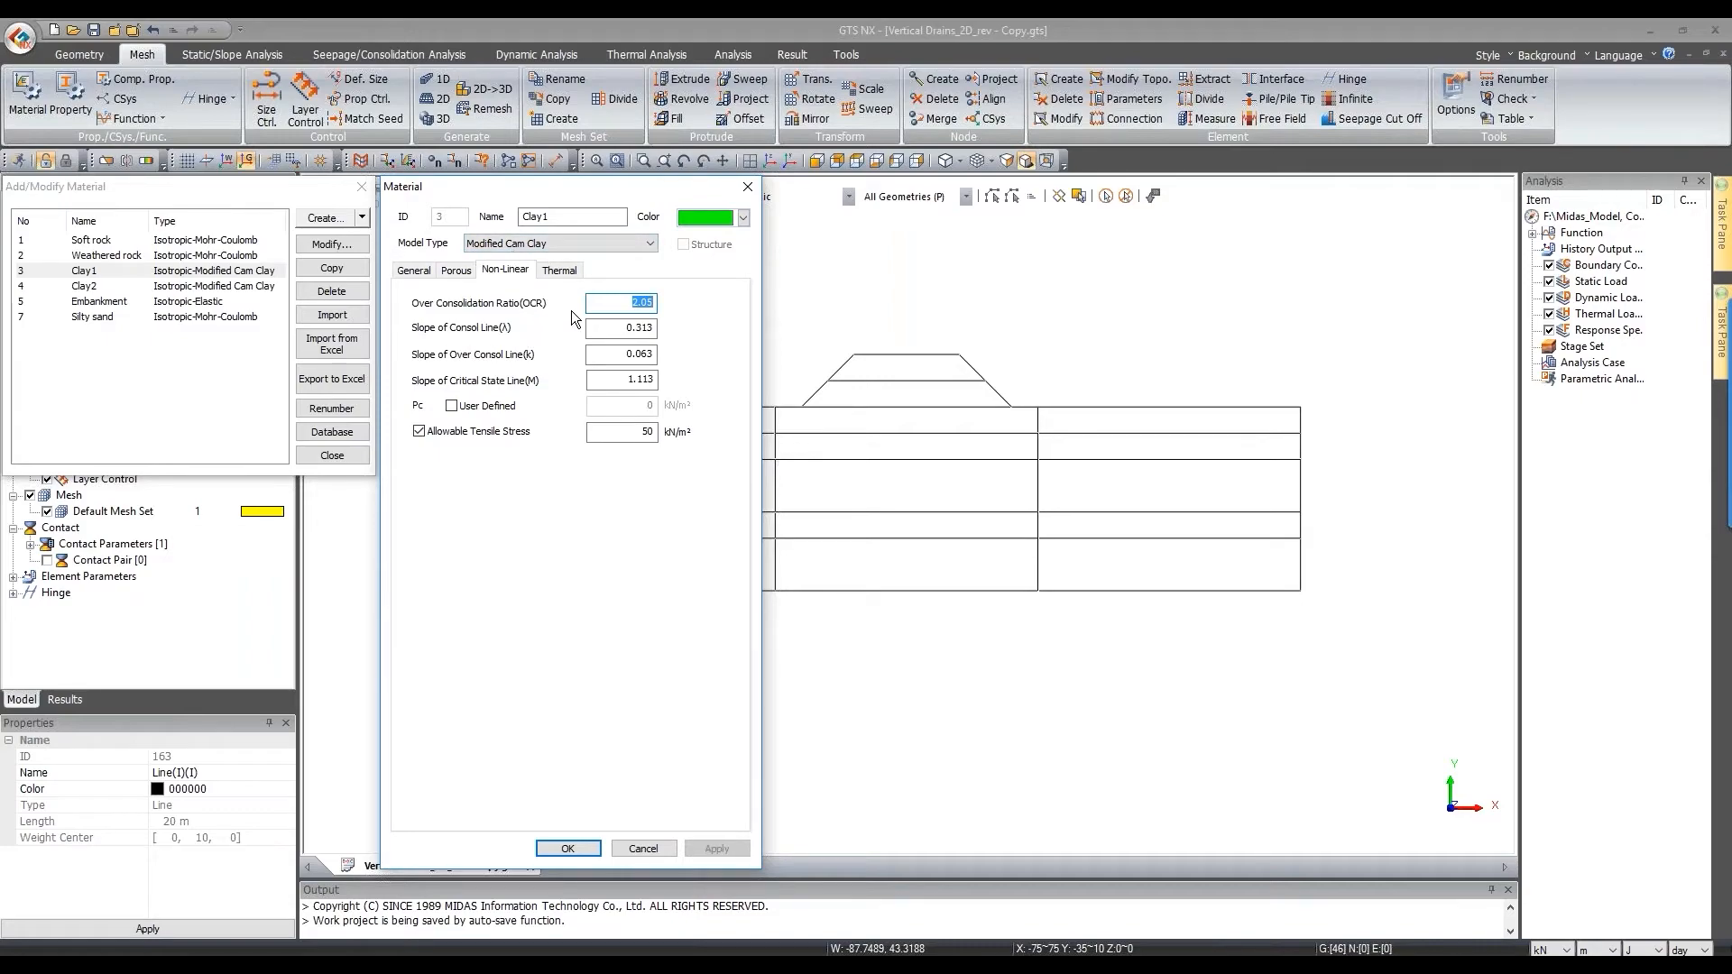
left_click(607, 311)
left_click(467, 412)
left_click(628, 411)
left_click(646, 412)
left_click(485, 408)
left_click(747, 189)
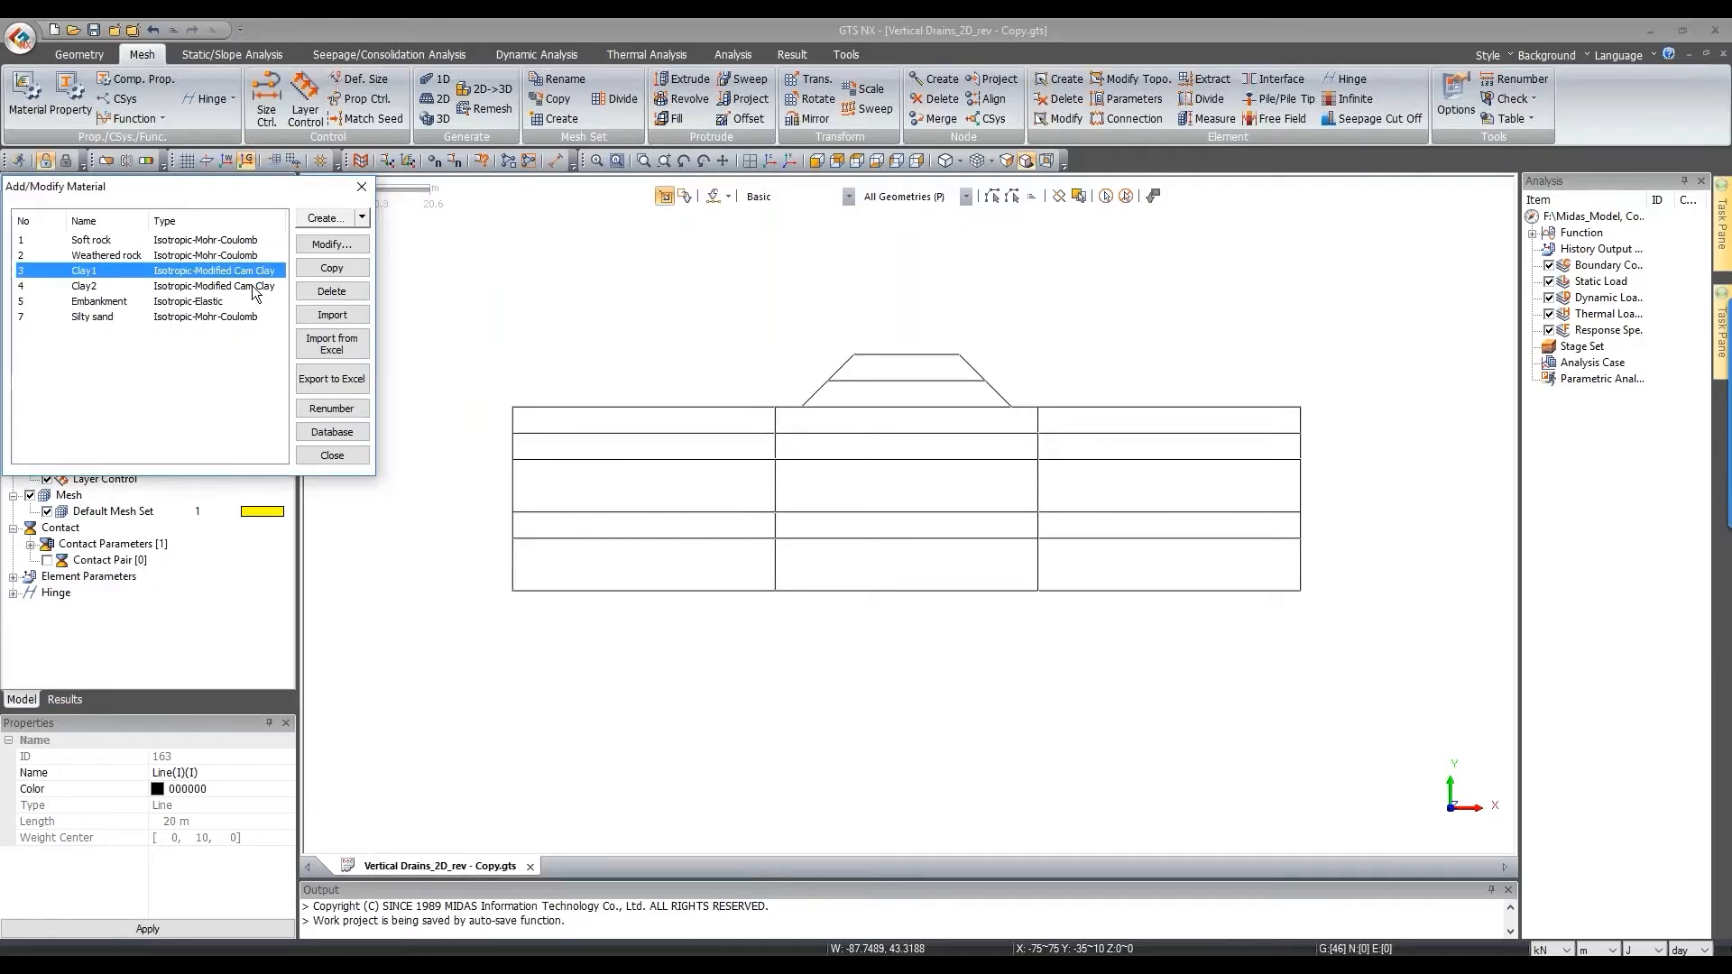
Step: Review Clay2's permeability and non-linear parameters, then close the material manager
double_click(252, 285)
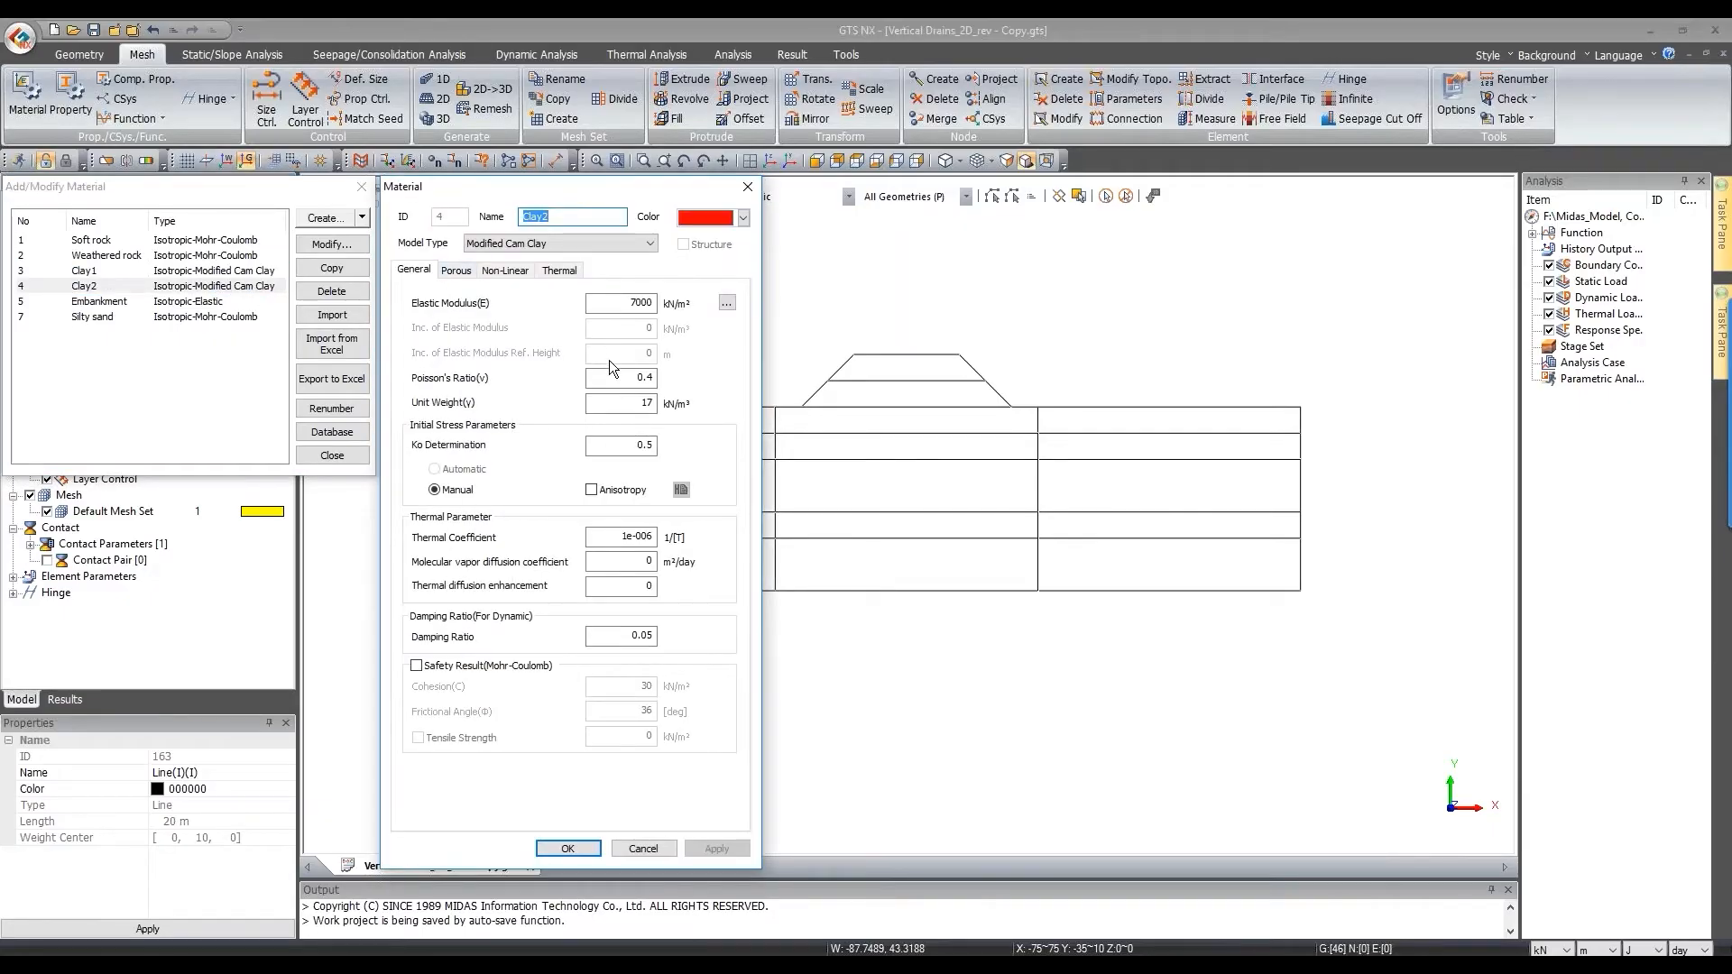
left_click(451, 271)
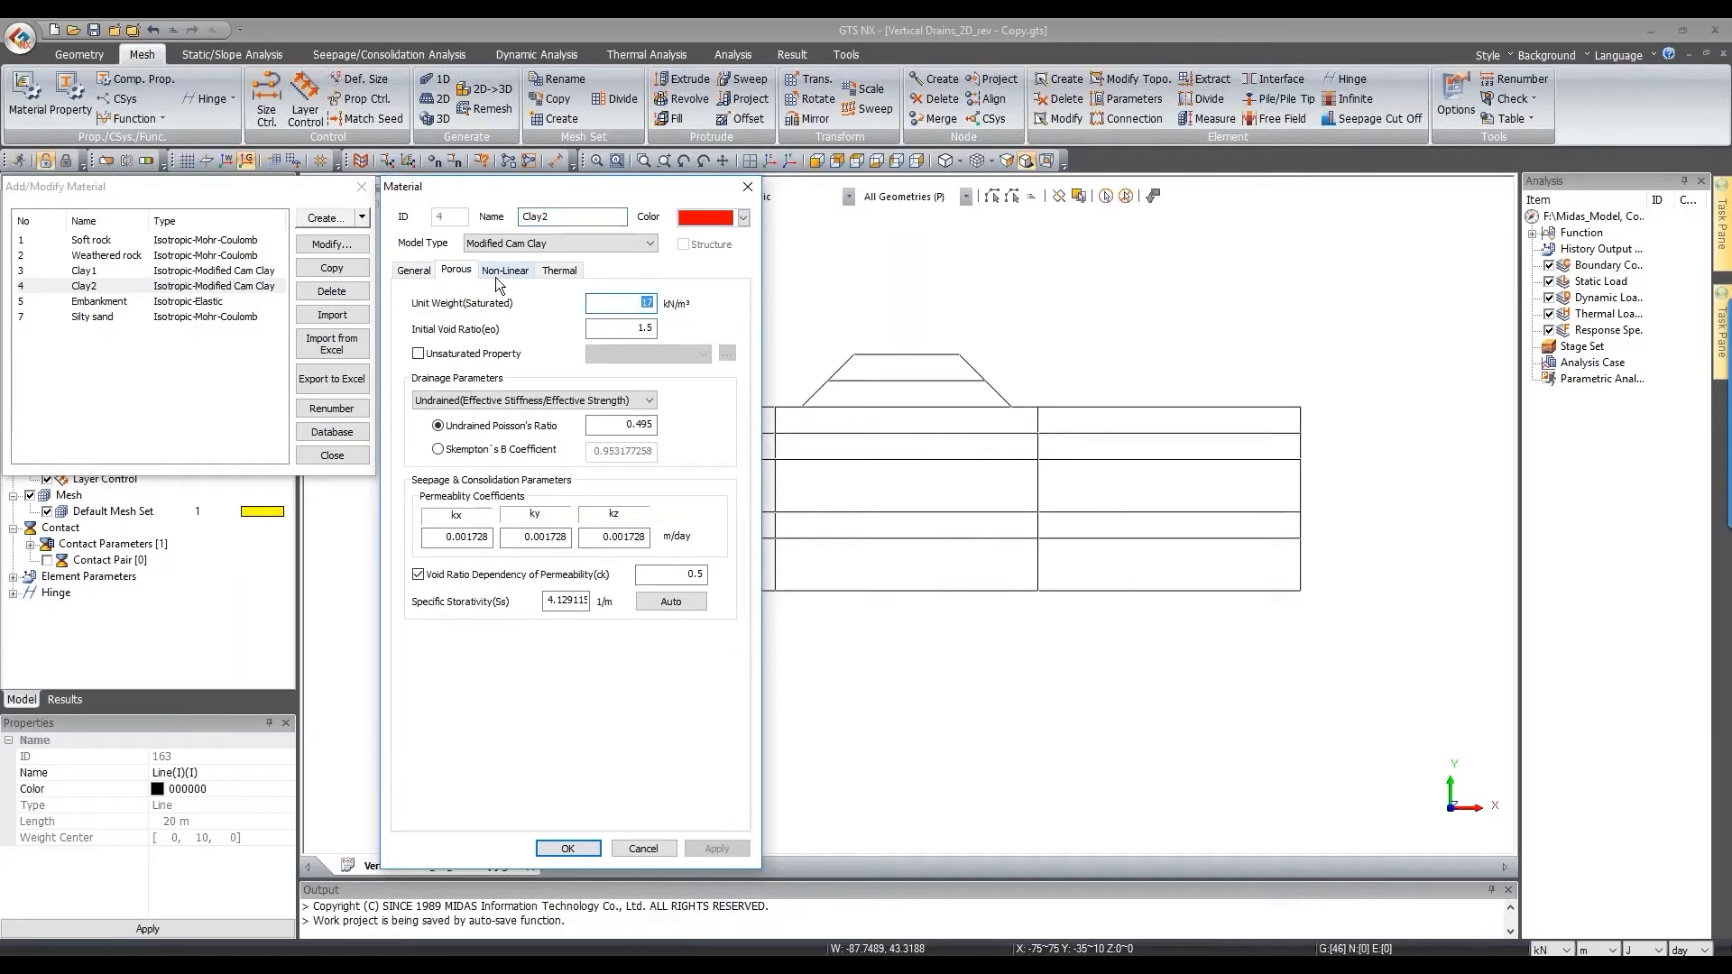
left_click(439, 540)
key("Tab")
left_click(505, 270)
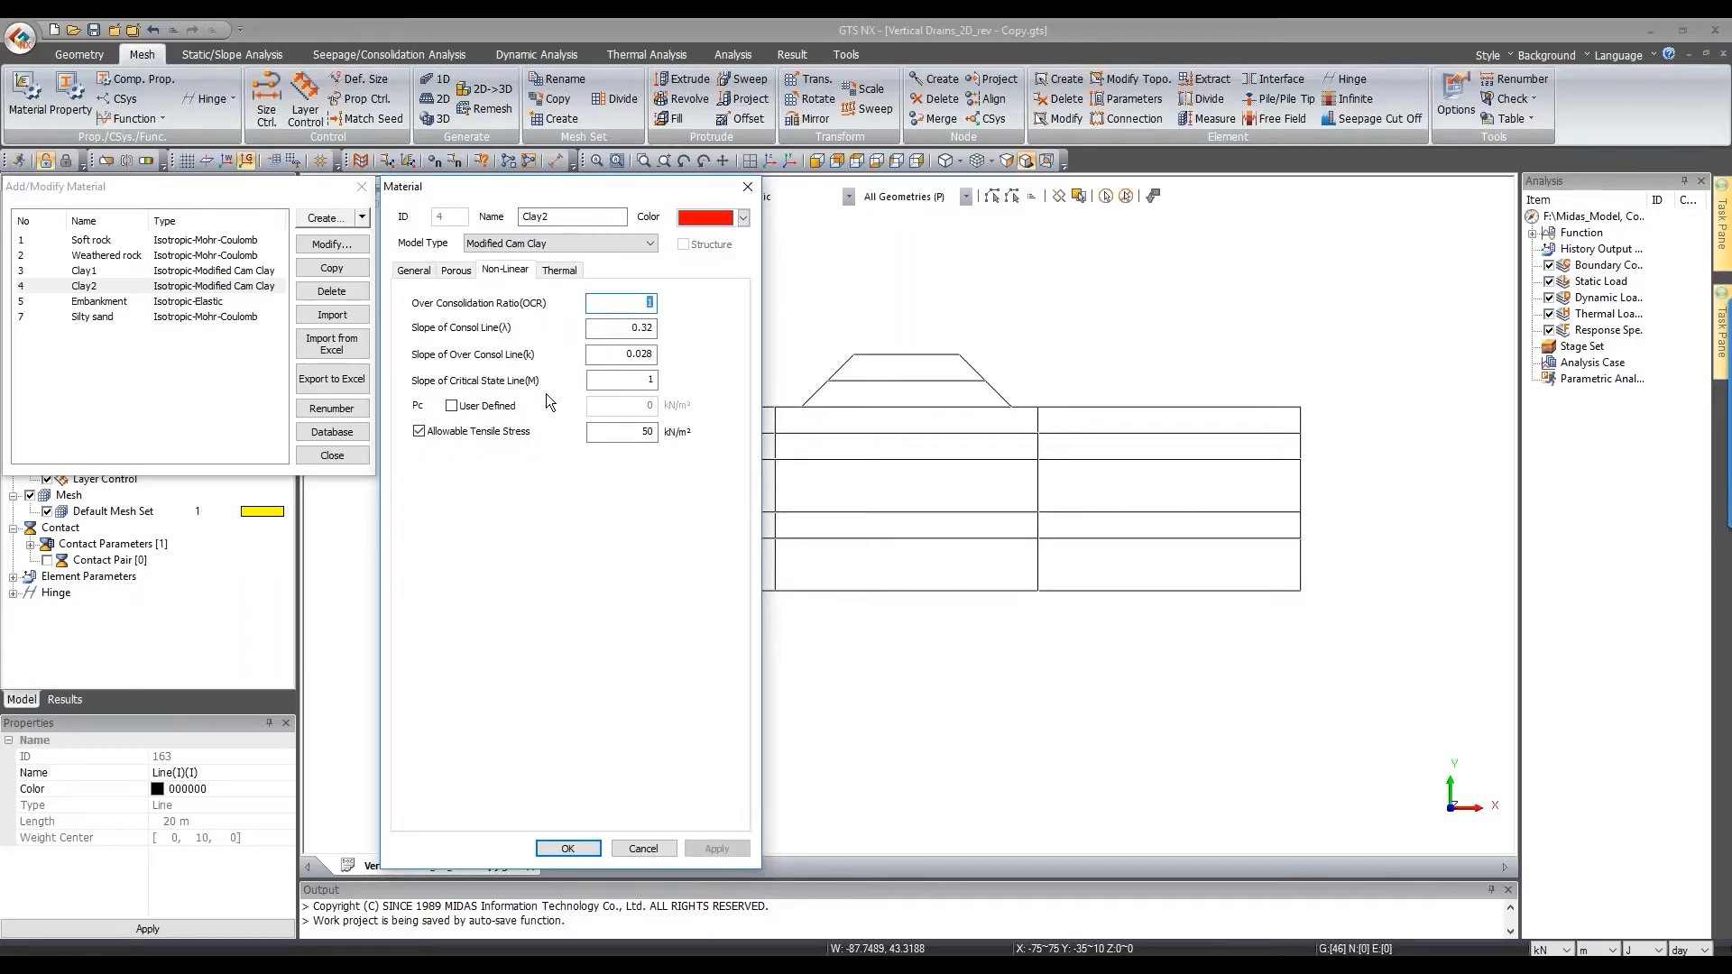
left_click(746, 186)
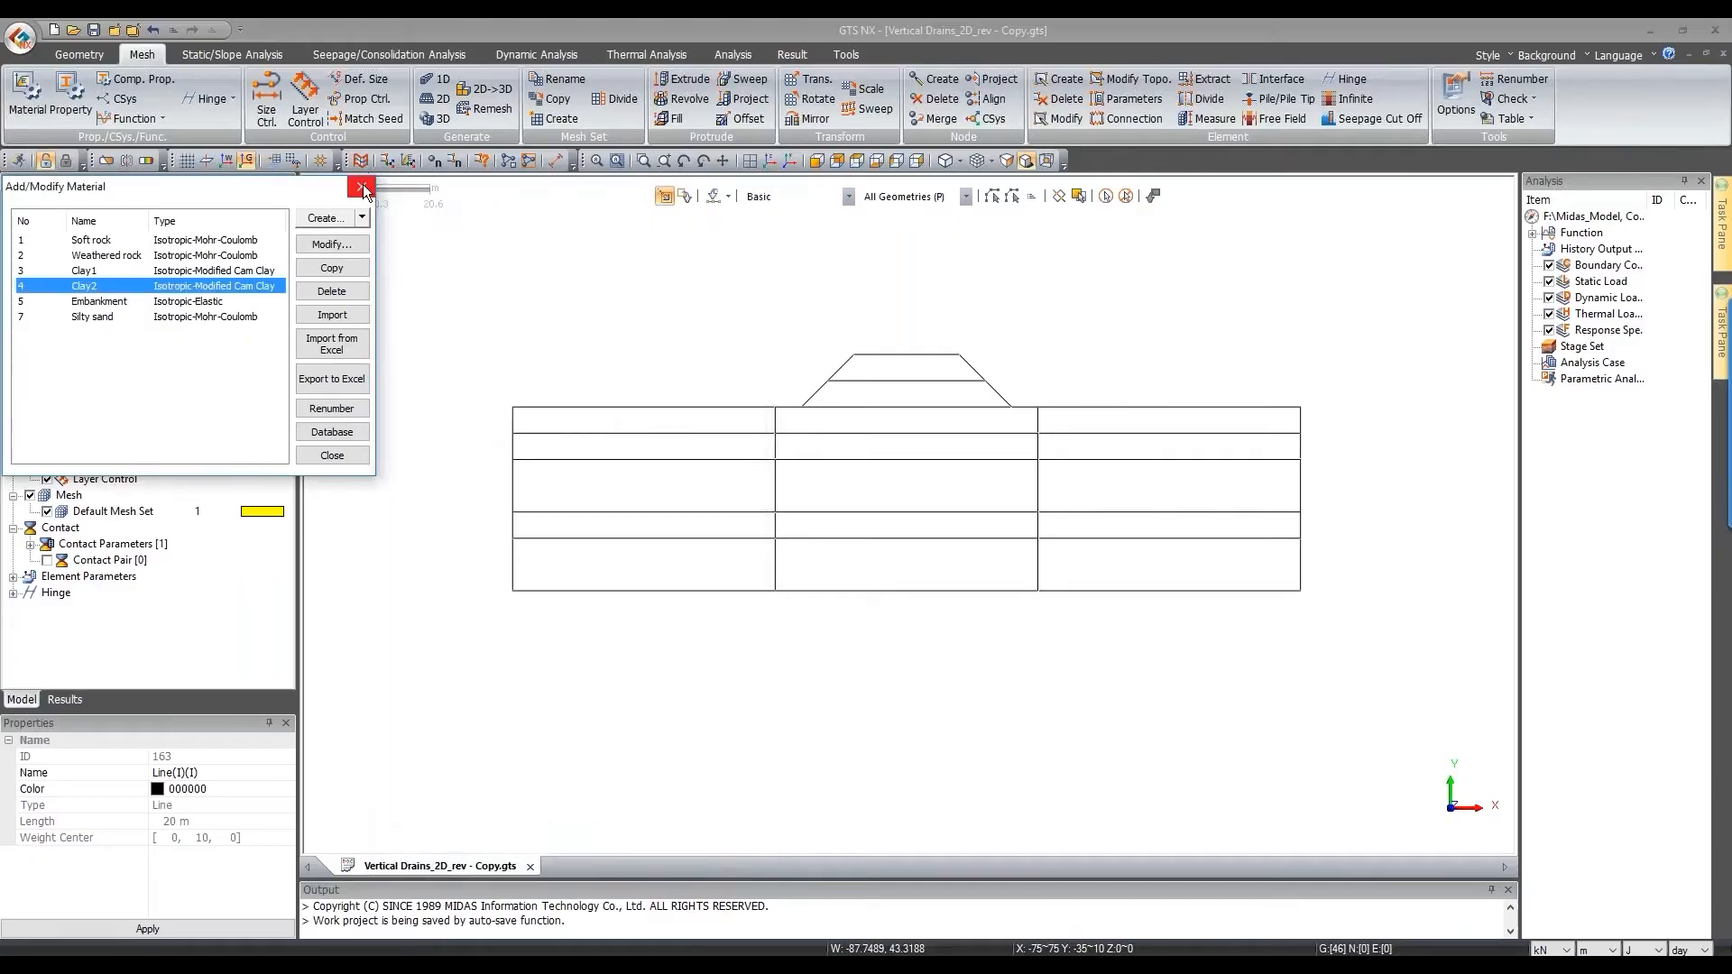
left_click(363, 186)
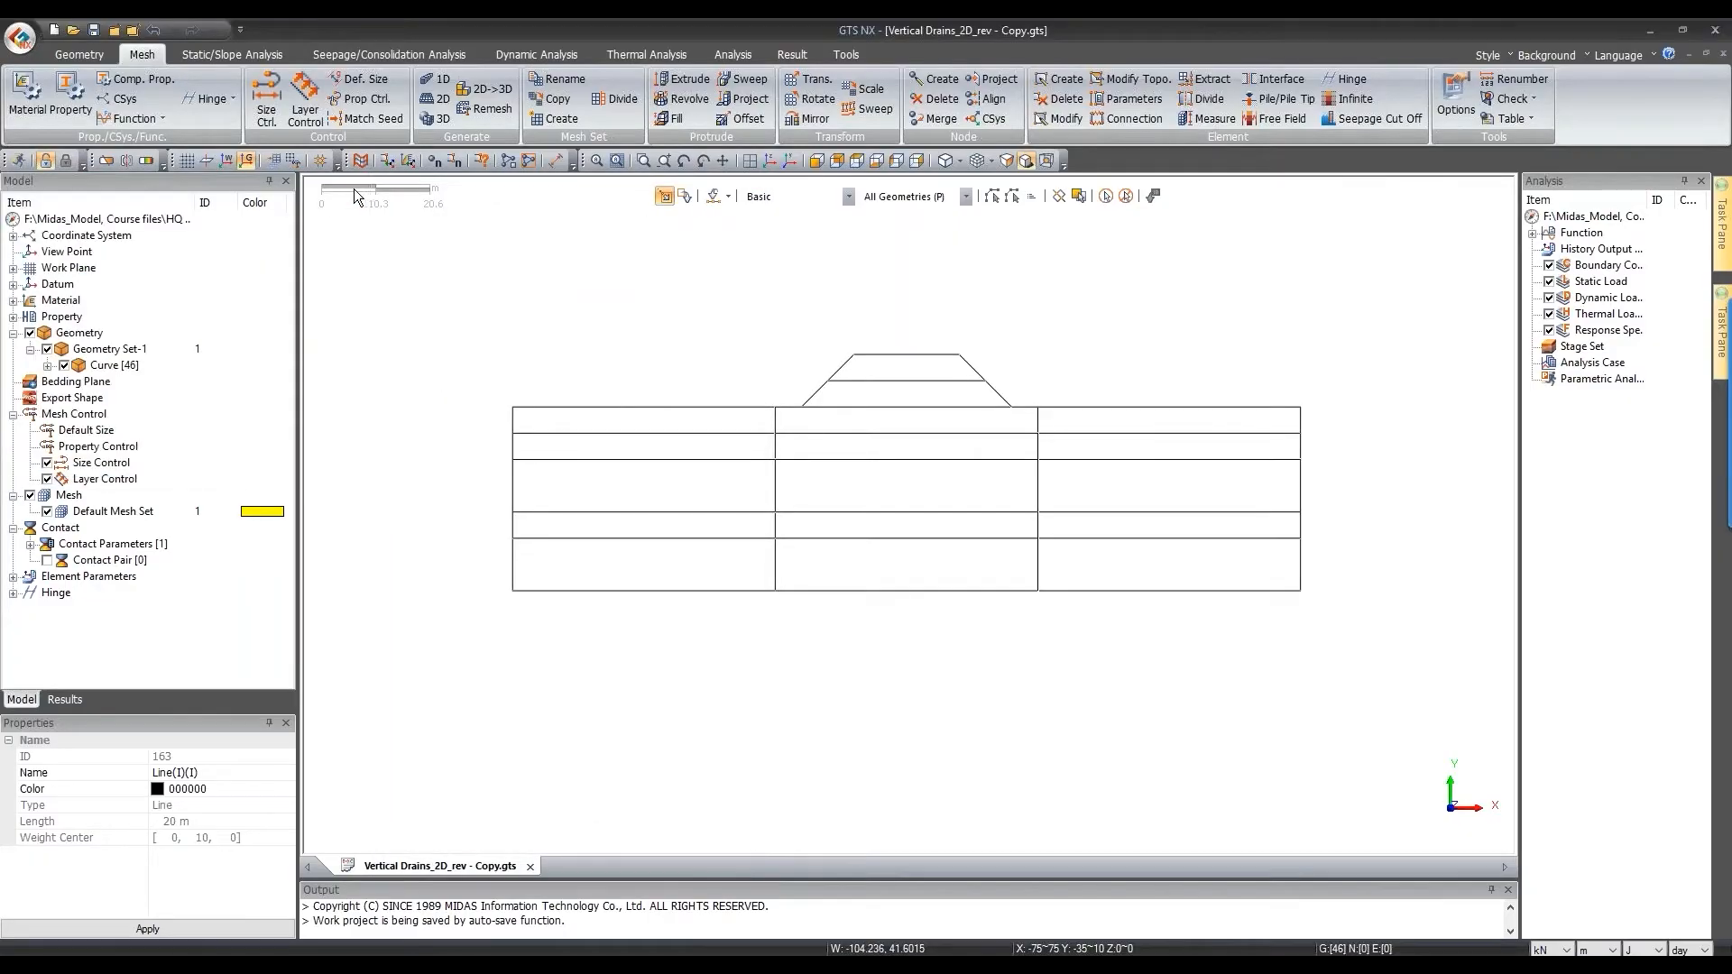
Step: Add 2D plane-strain properties Soft Rock and W Rock (Weathered rock material)
left_click(84, 112)
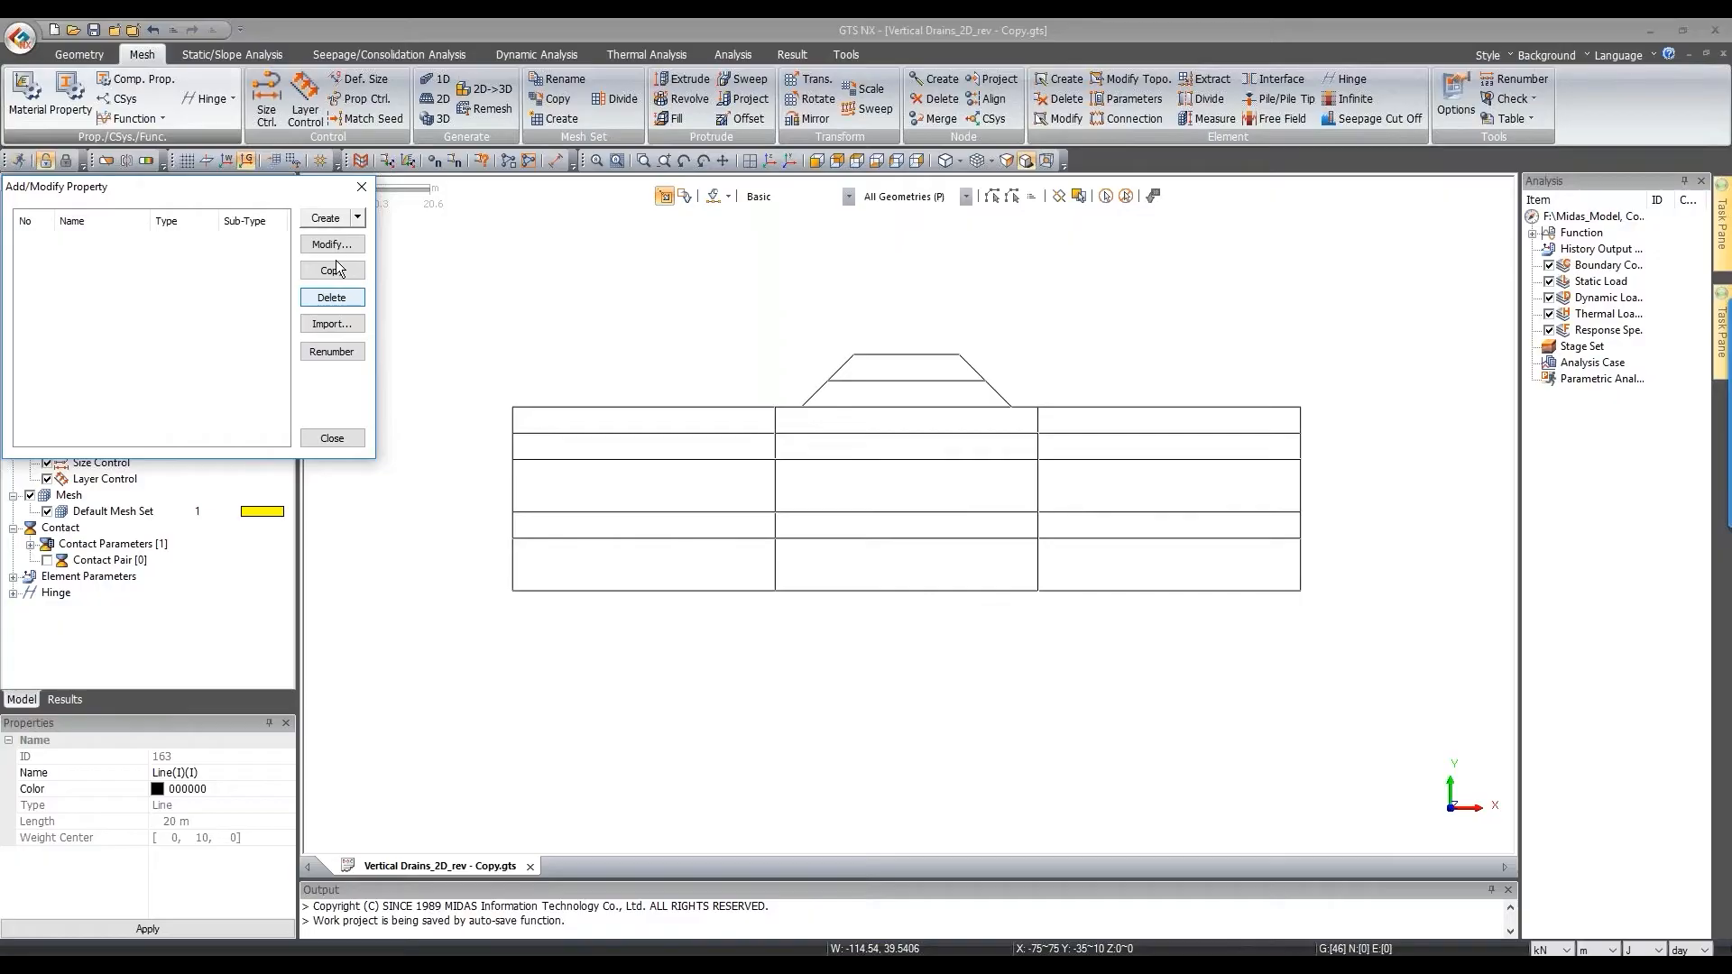
left_click(357, 217)
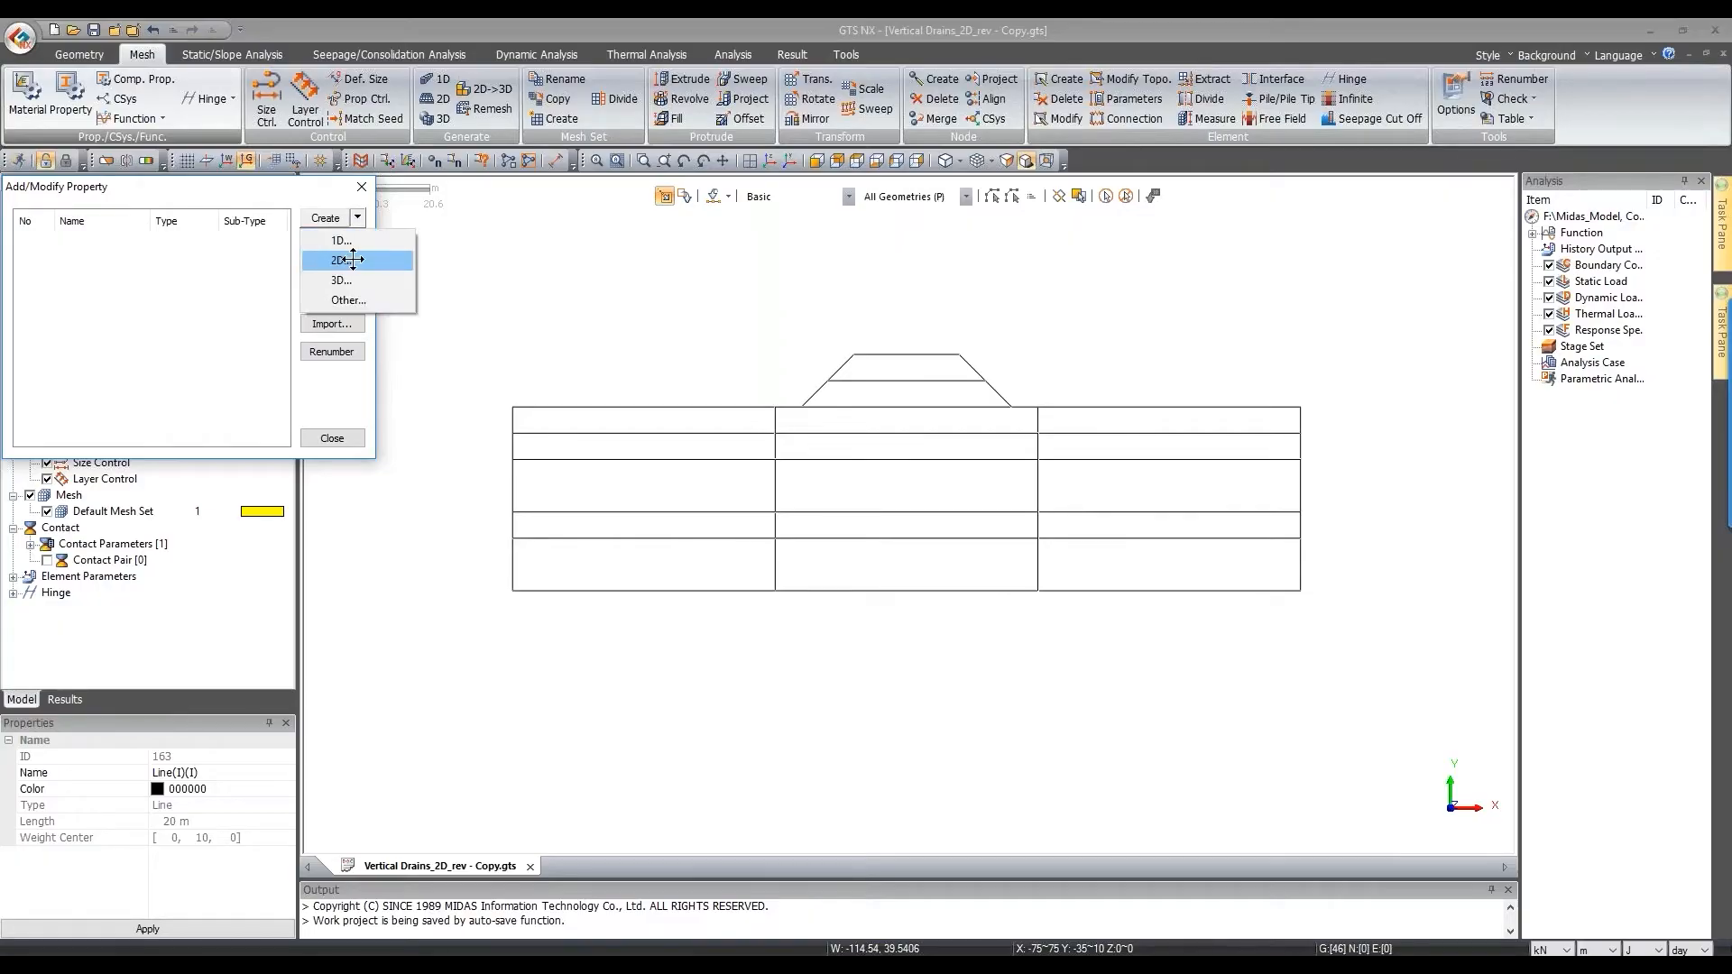
left_click(353, 259)
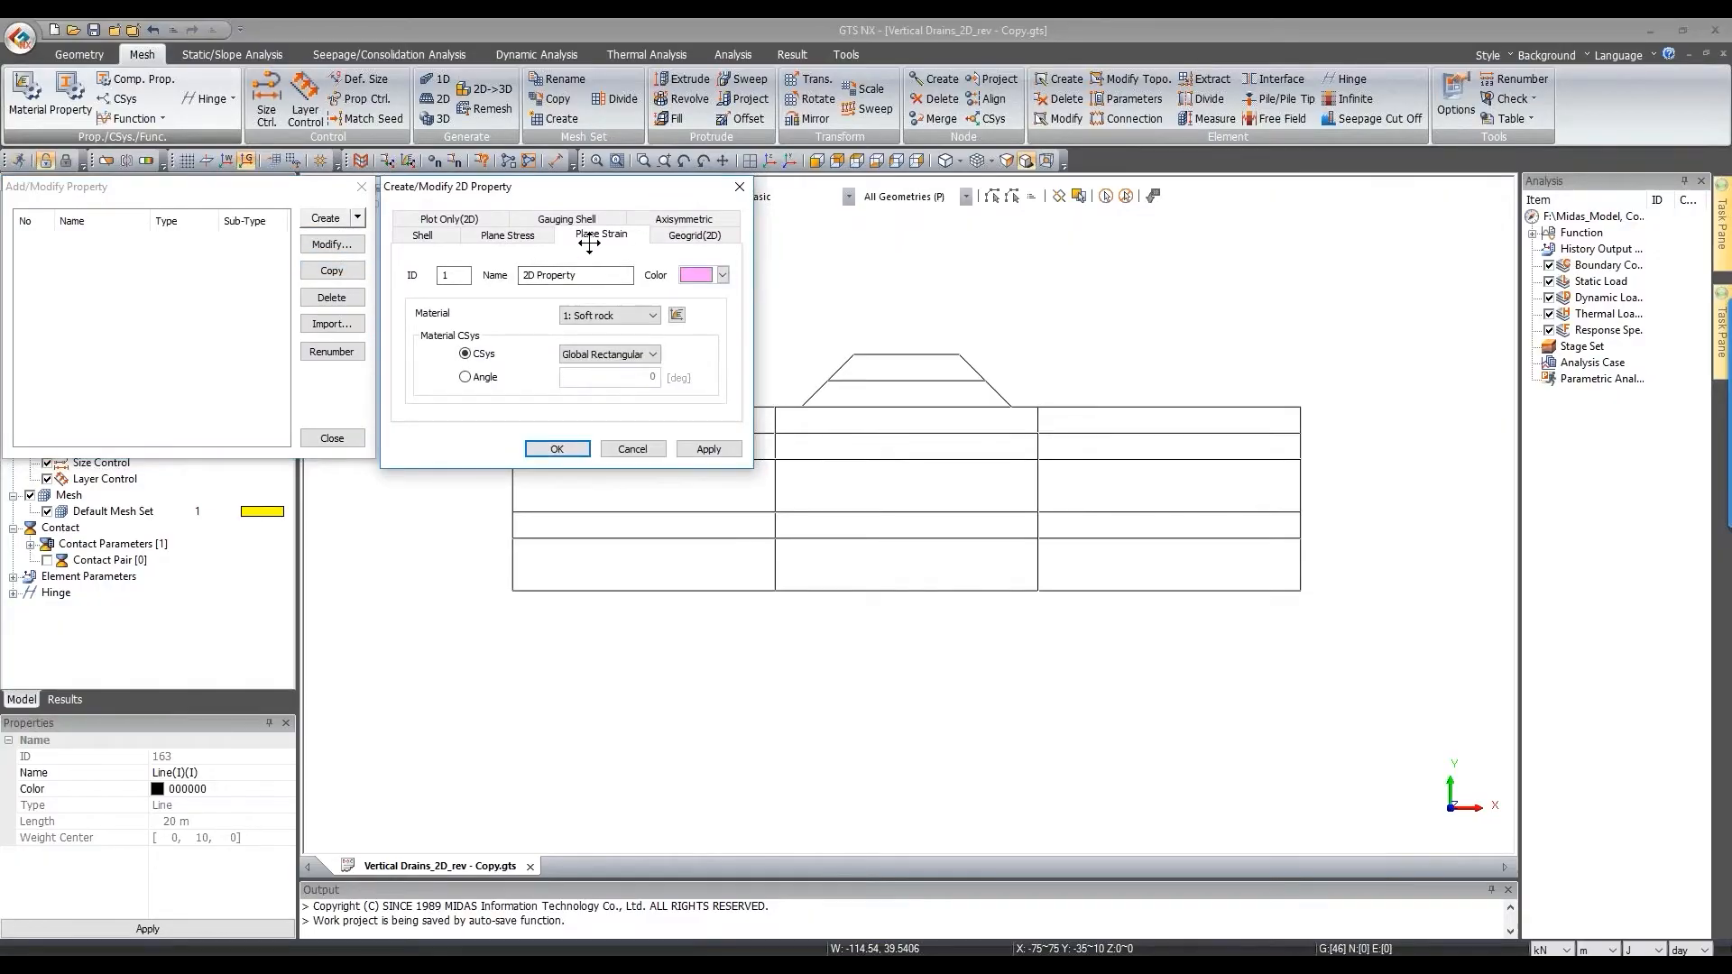
left_click_drag(603, 273, 90, 304)
type("Spgft")
left_click(709, 448)
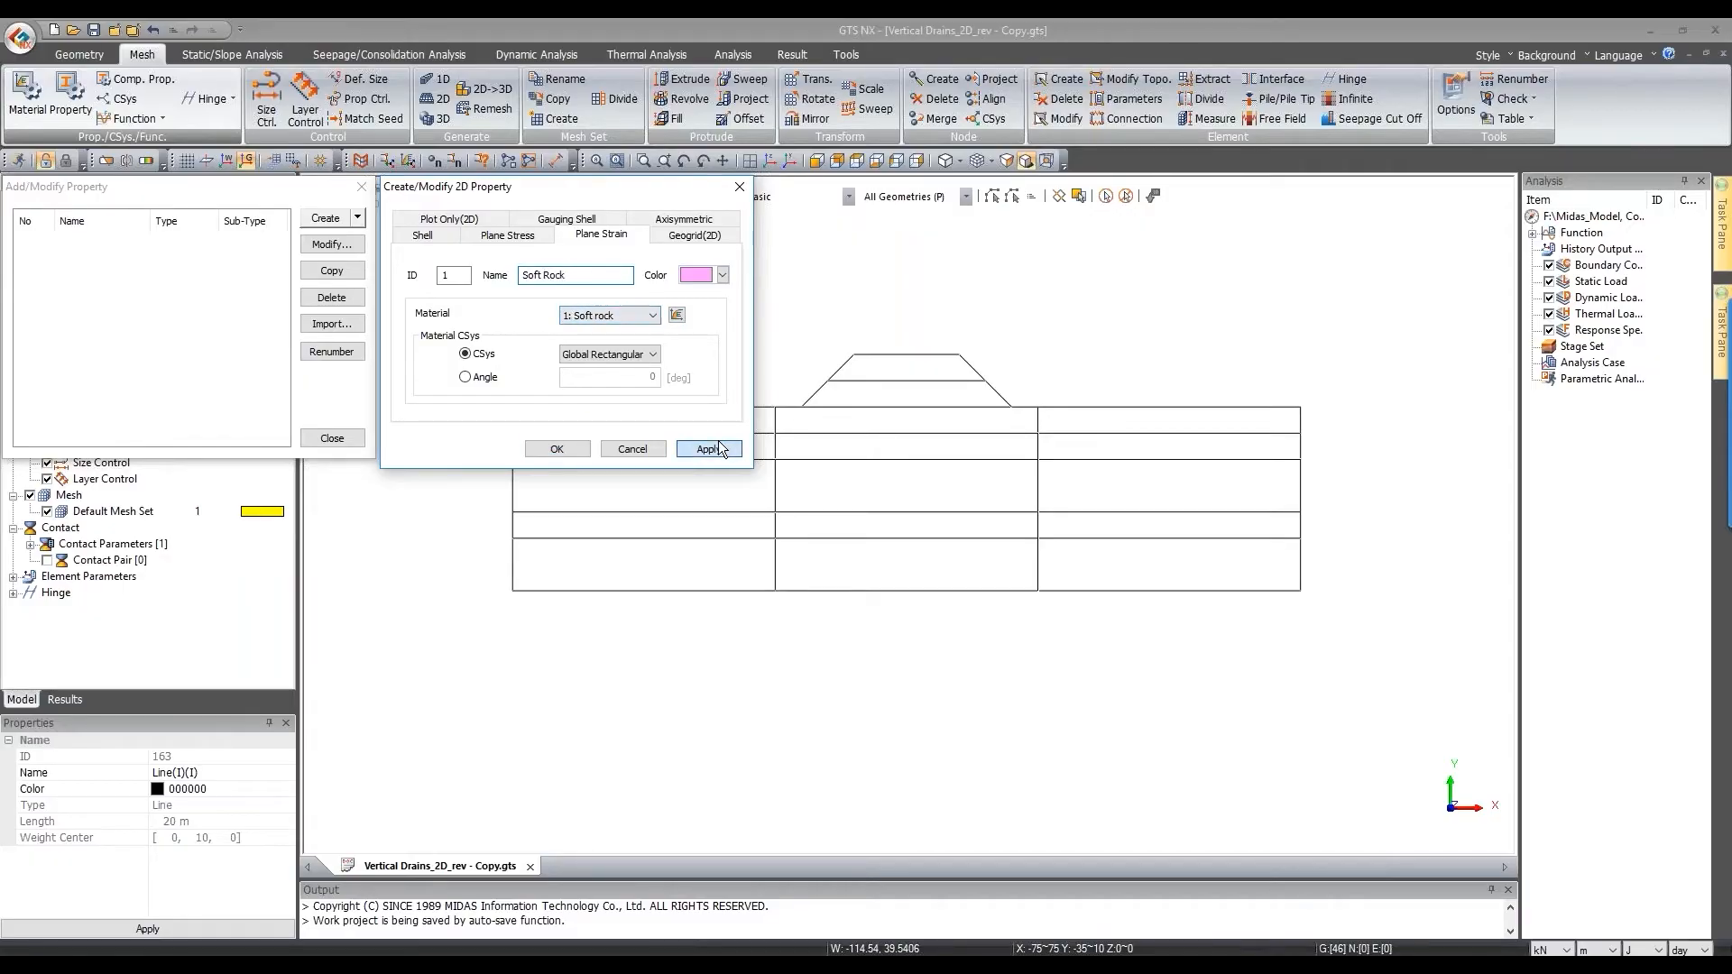
left_click(605, 323)
left_click(610, 346)
left_click_drag(581, 275, 259, 275)
type("W")
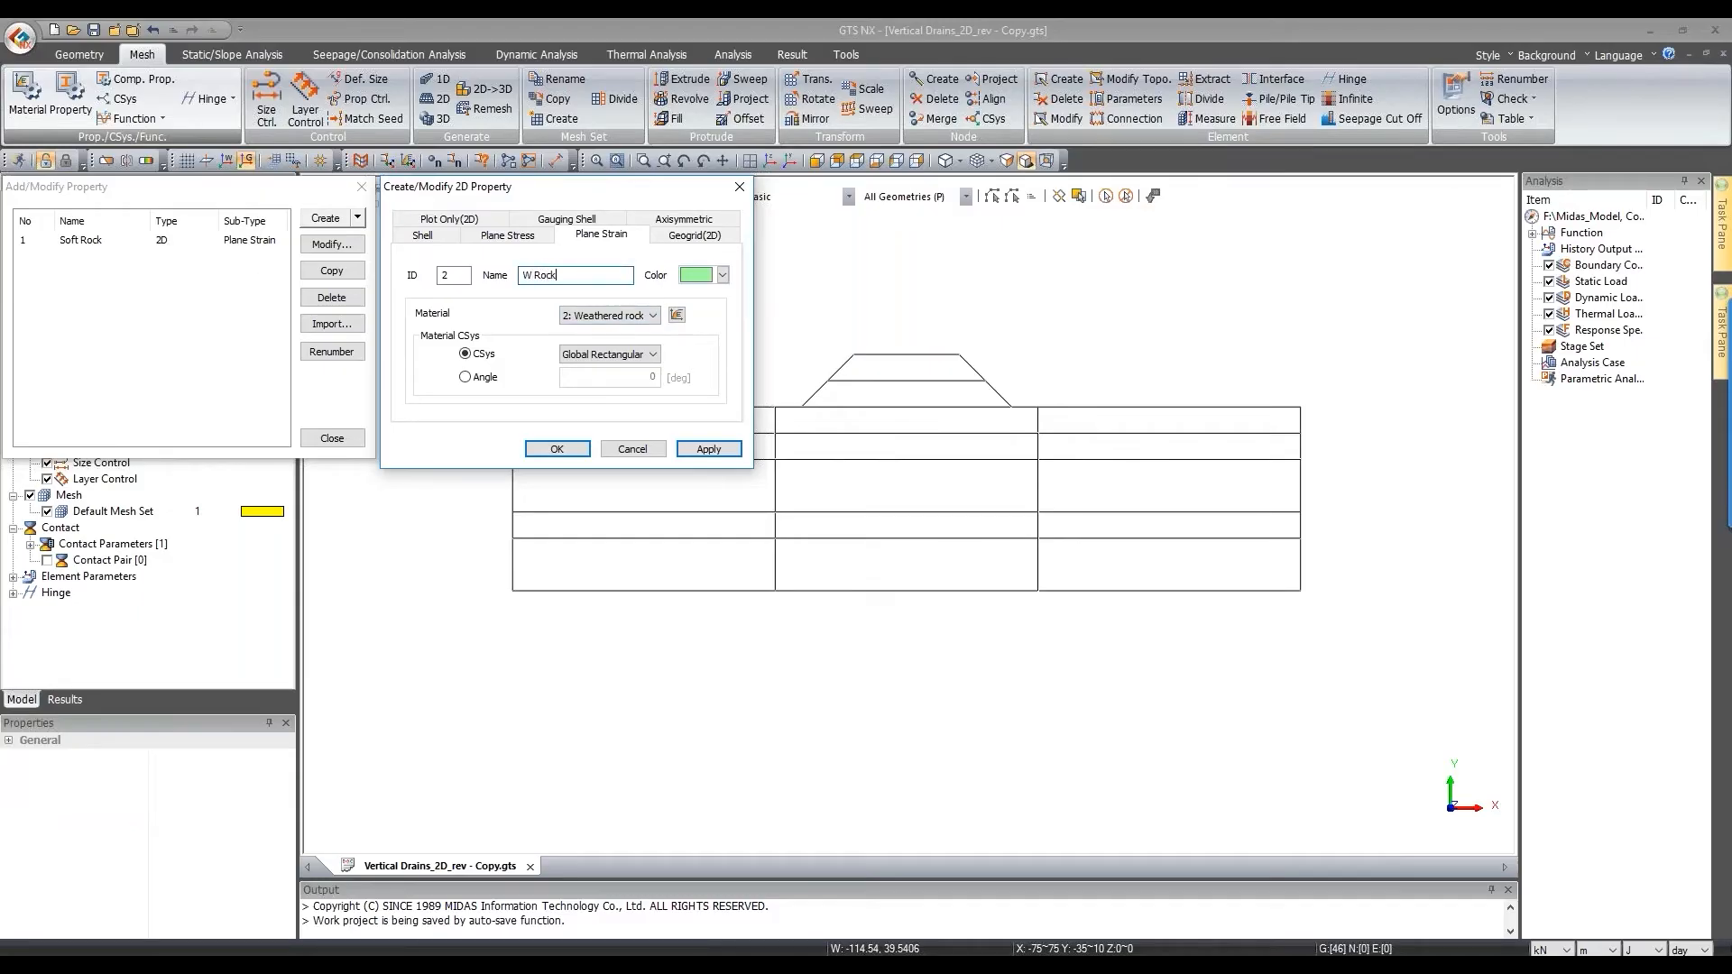
type(" Rock")
left_click(709, 448)
Step: Add the Clay-1 and Clay-2 properties using the Clay1 and Clay2 materials
left_click(626, 314)
left_click(630, 355)
left_click_drag(596, 275, 521, 276)
type("Clay")
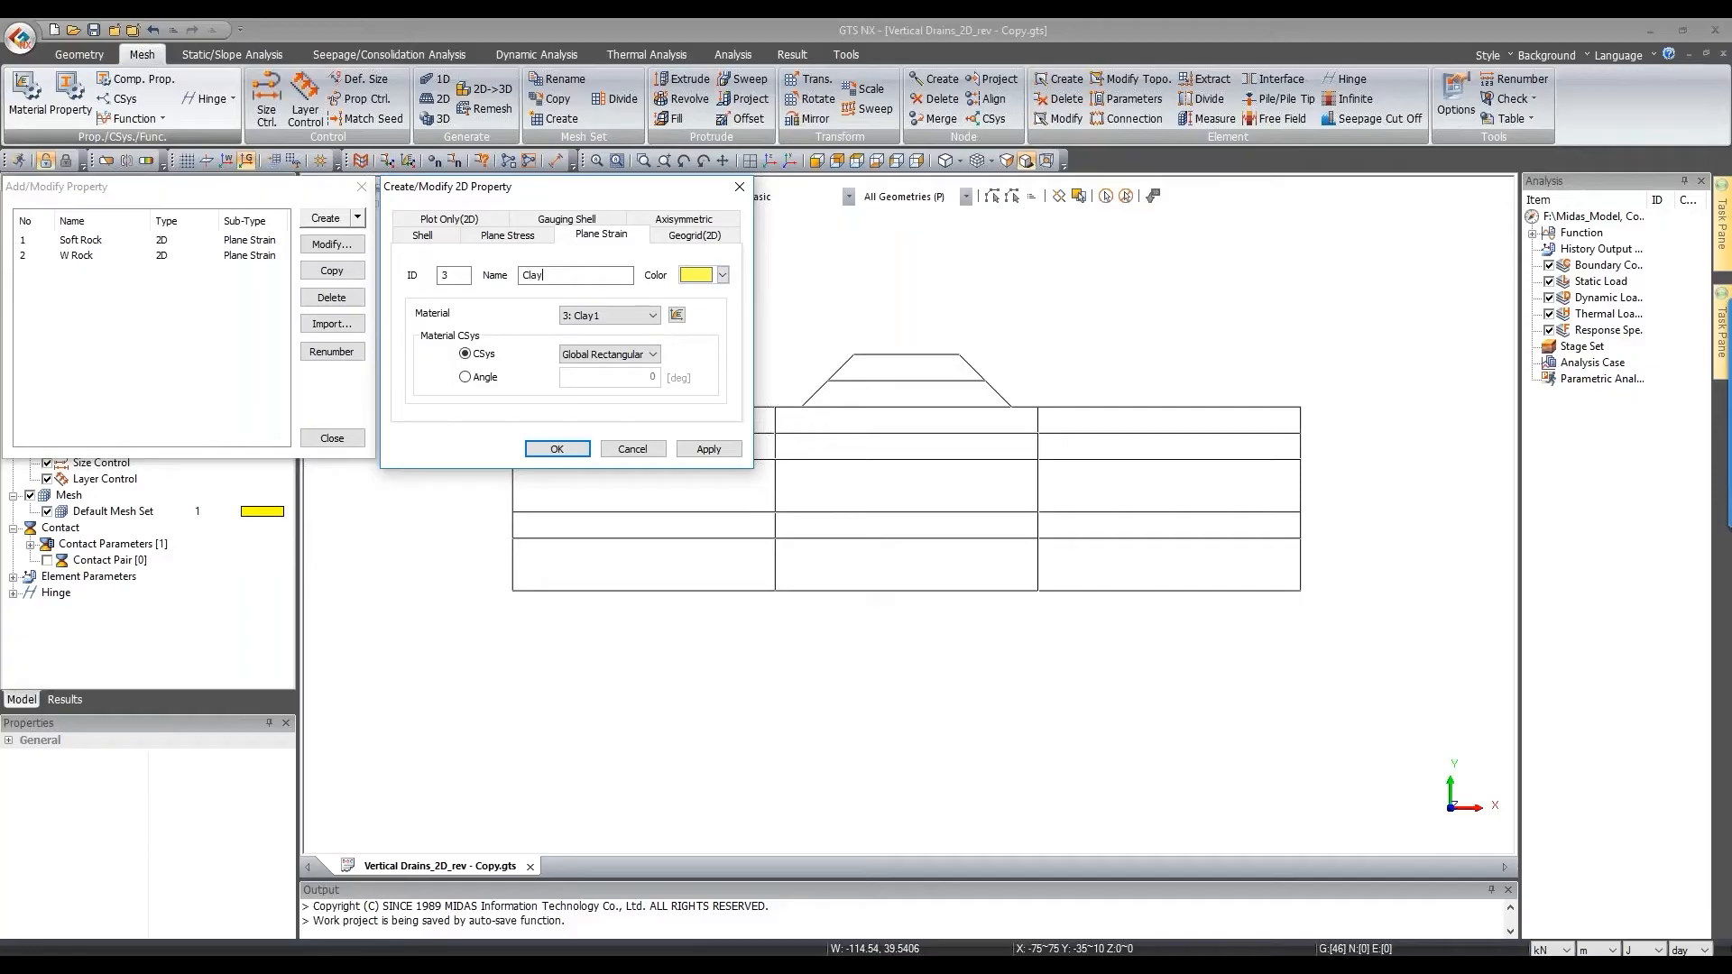
type("-1")
left_click(713, 449)
left_click(619, 314)
left_click(616, 368)
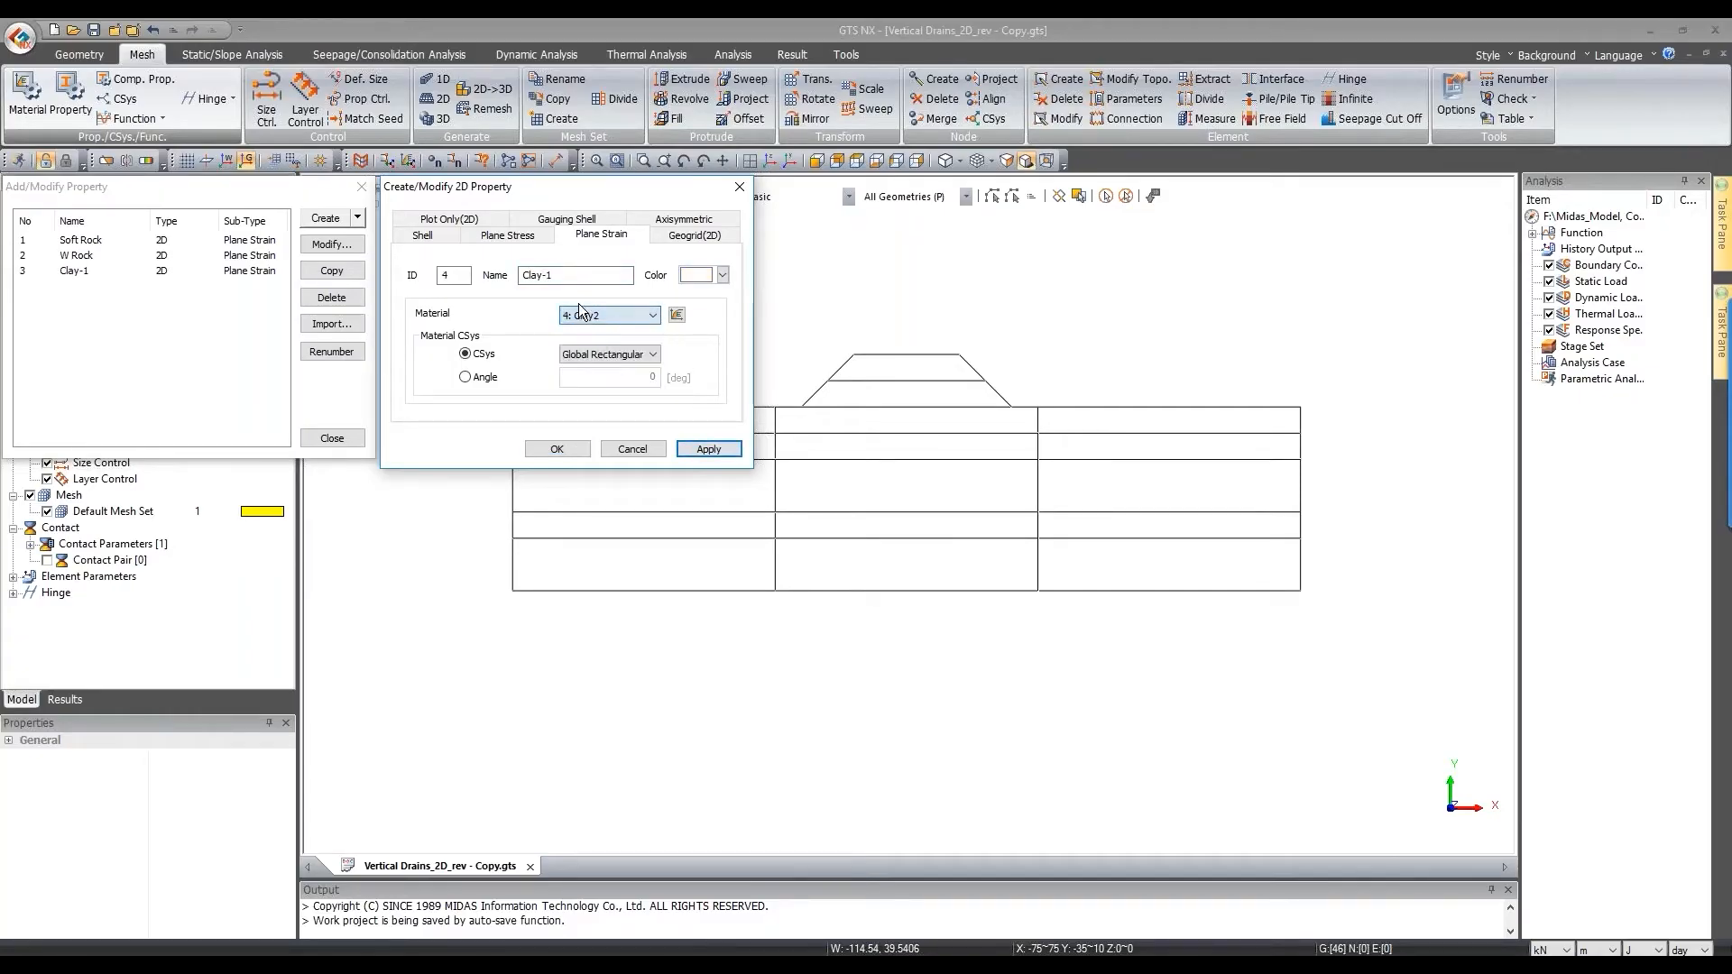
left_click(568, 275)
key("BackSpace")
type("2")
left_click(708, 449)
Step: Add the Embankment and Silty Sand properties with their matching materials
left_click(625, 314)
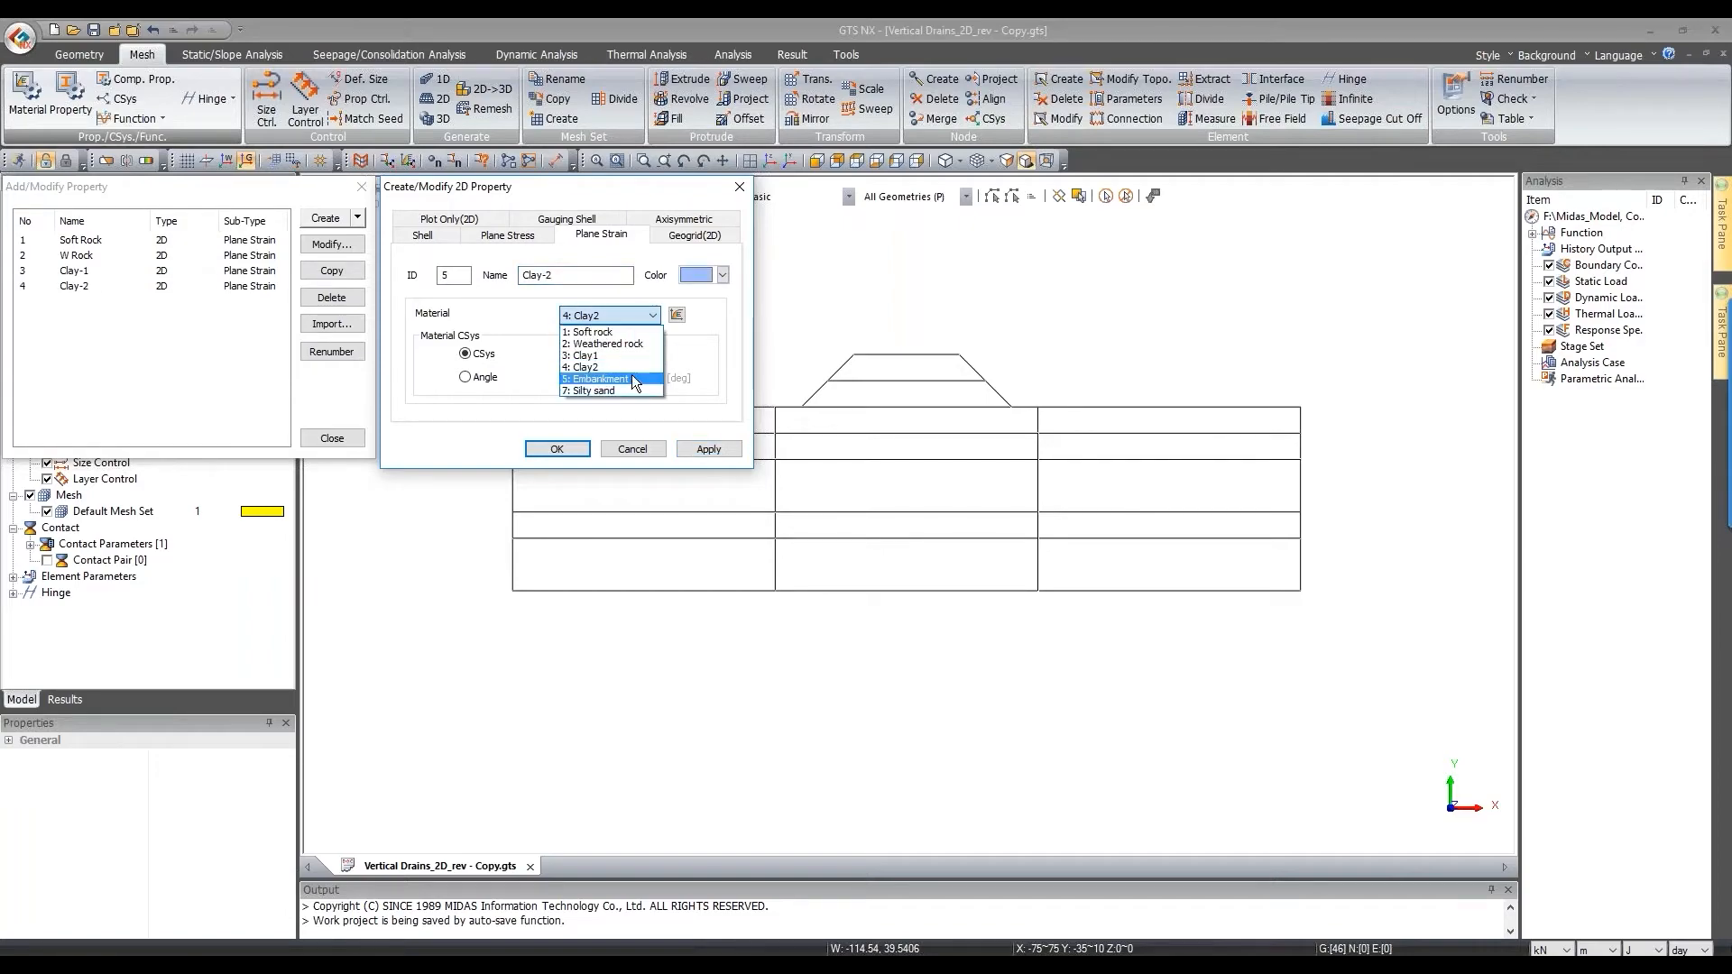
left_click(631, 379)
double_click(532, 275)
type("Em")
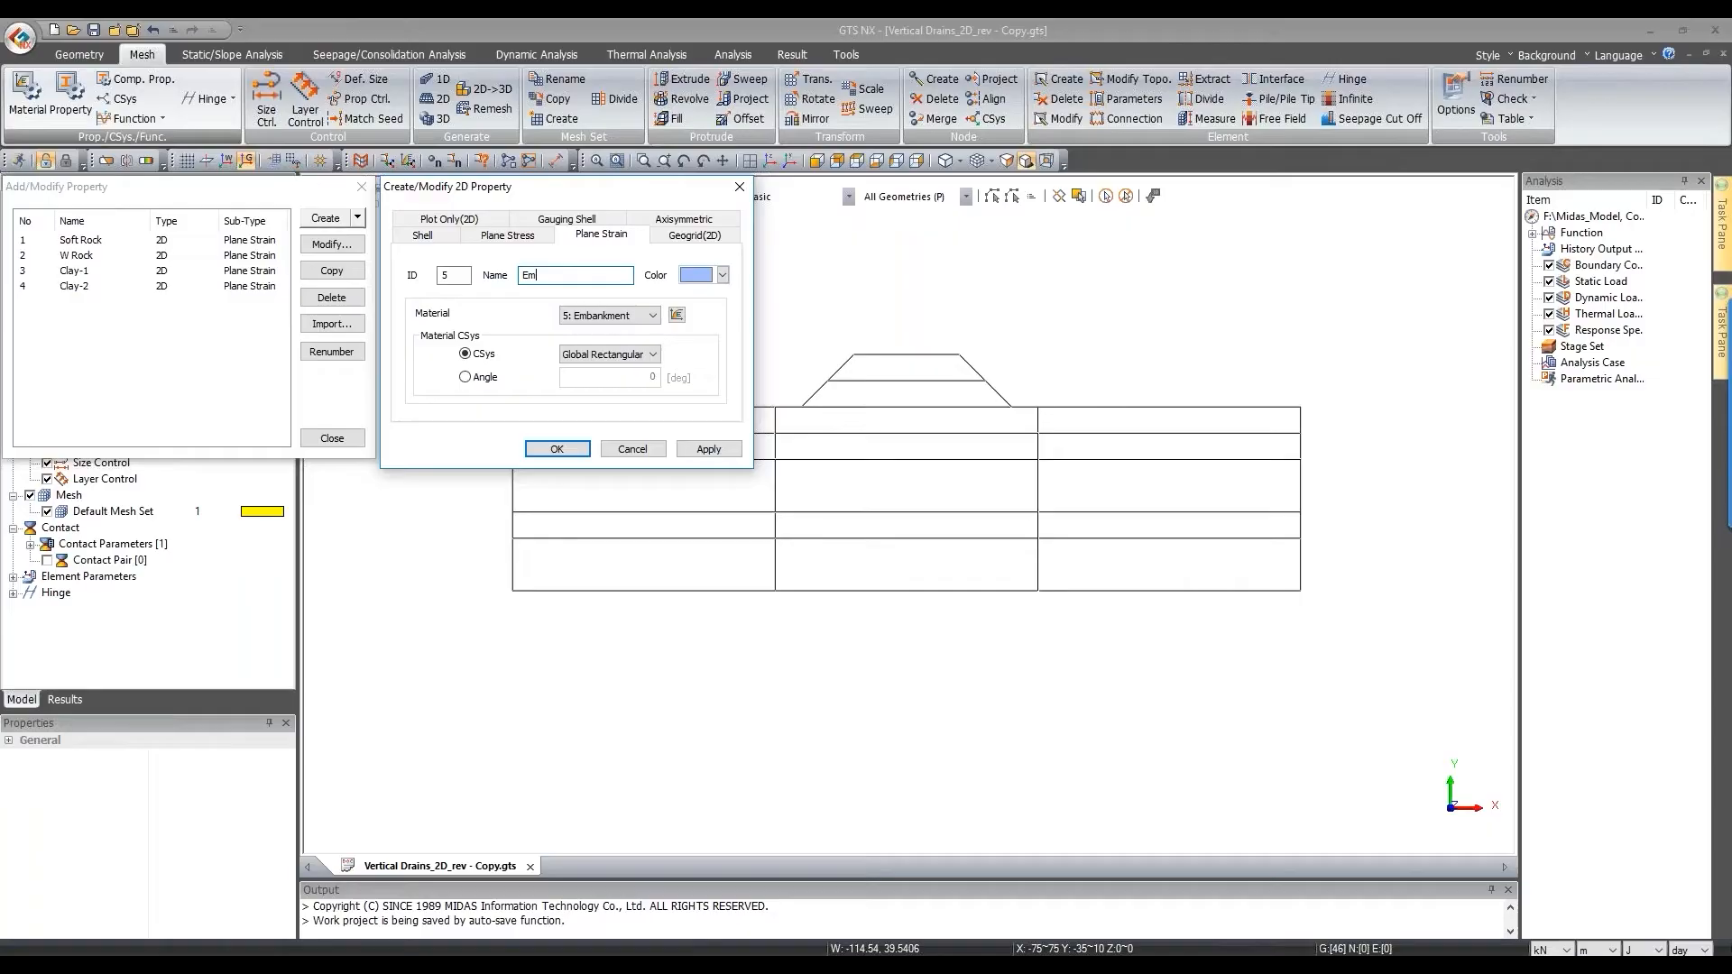
type("bankment")
left_click(709, 449)
left_click(623, 315)
left_click(600, 392)
double_click(550, 275)
type("Silty Sand")
left_click(552, 450)
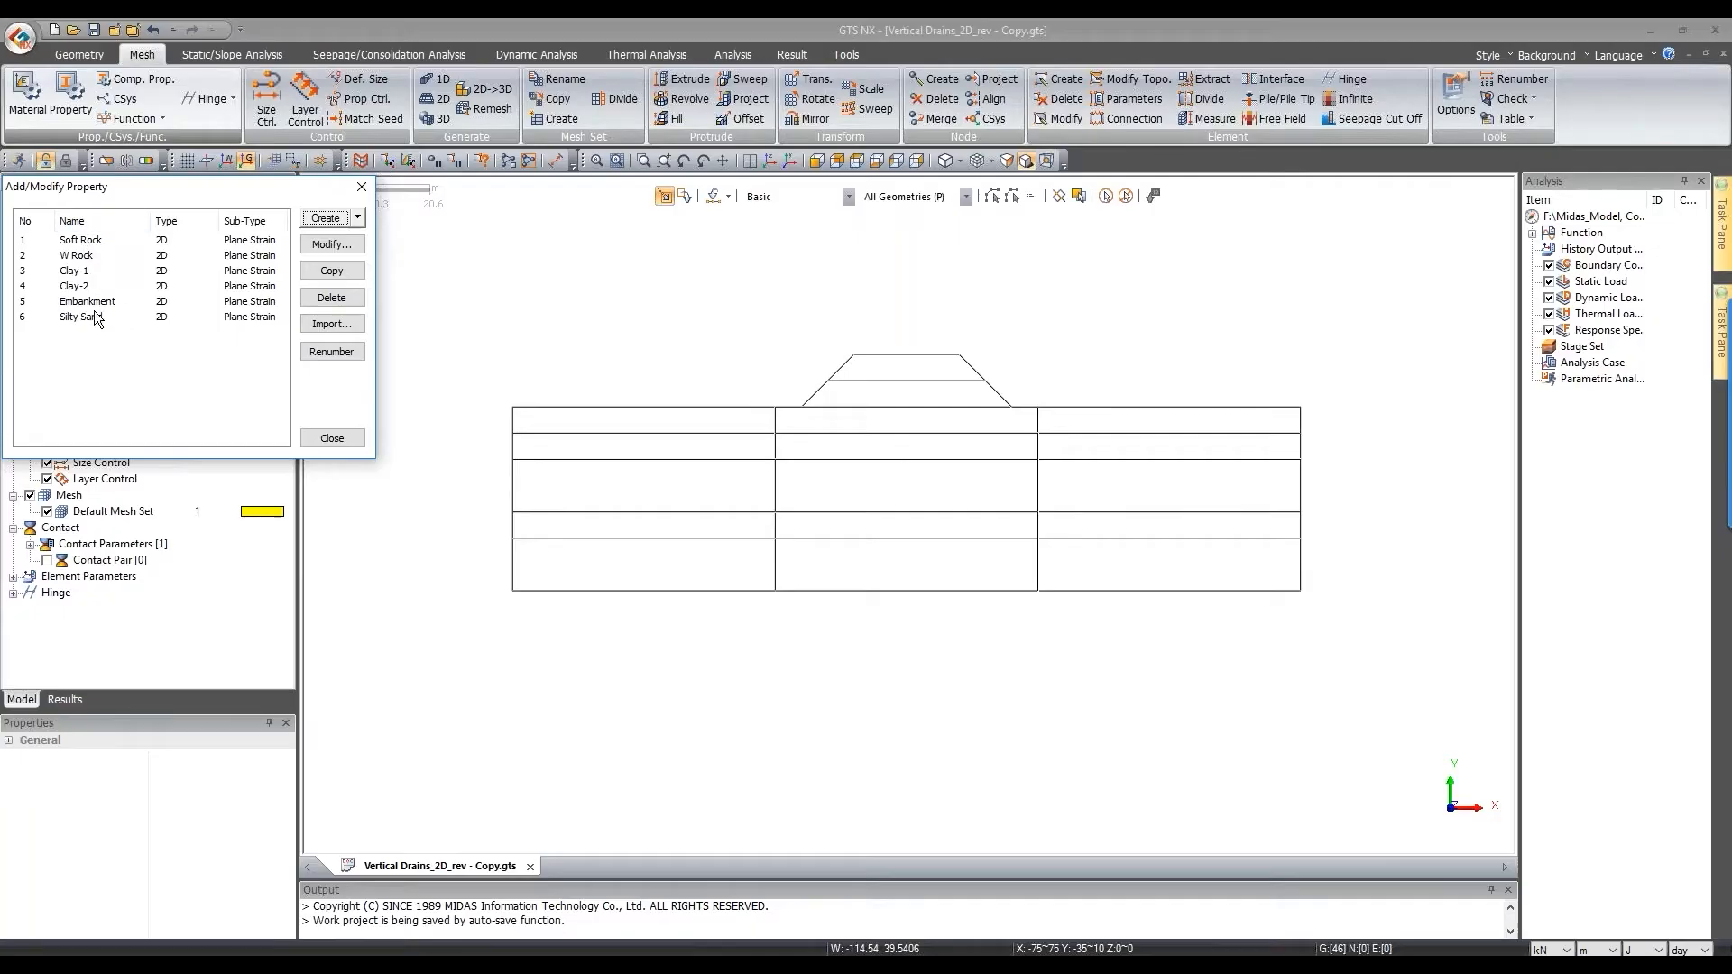
Step: Start Auto-Area face meshing and box-select the top middle soil block's edges
left_click(331, 442)
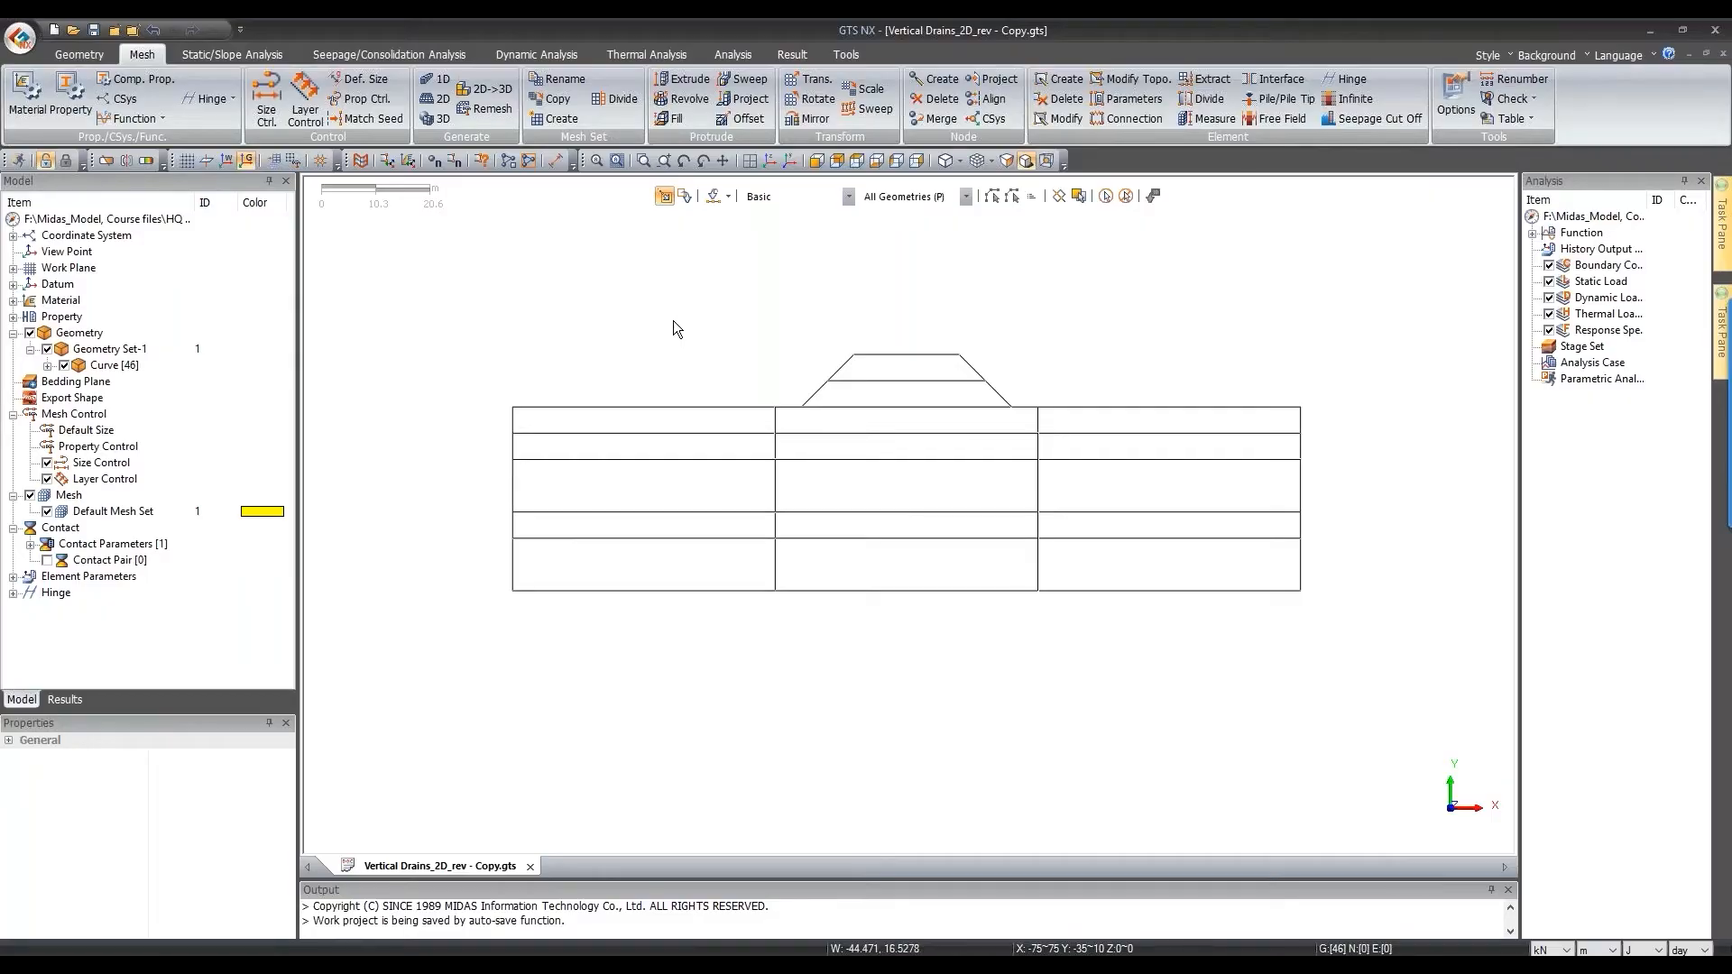
left_click(434, 104)
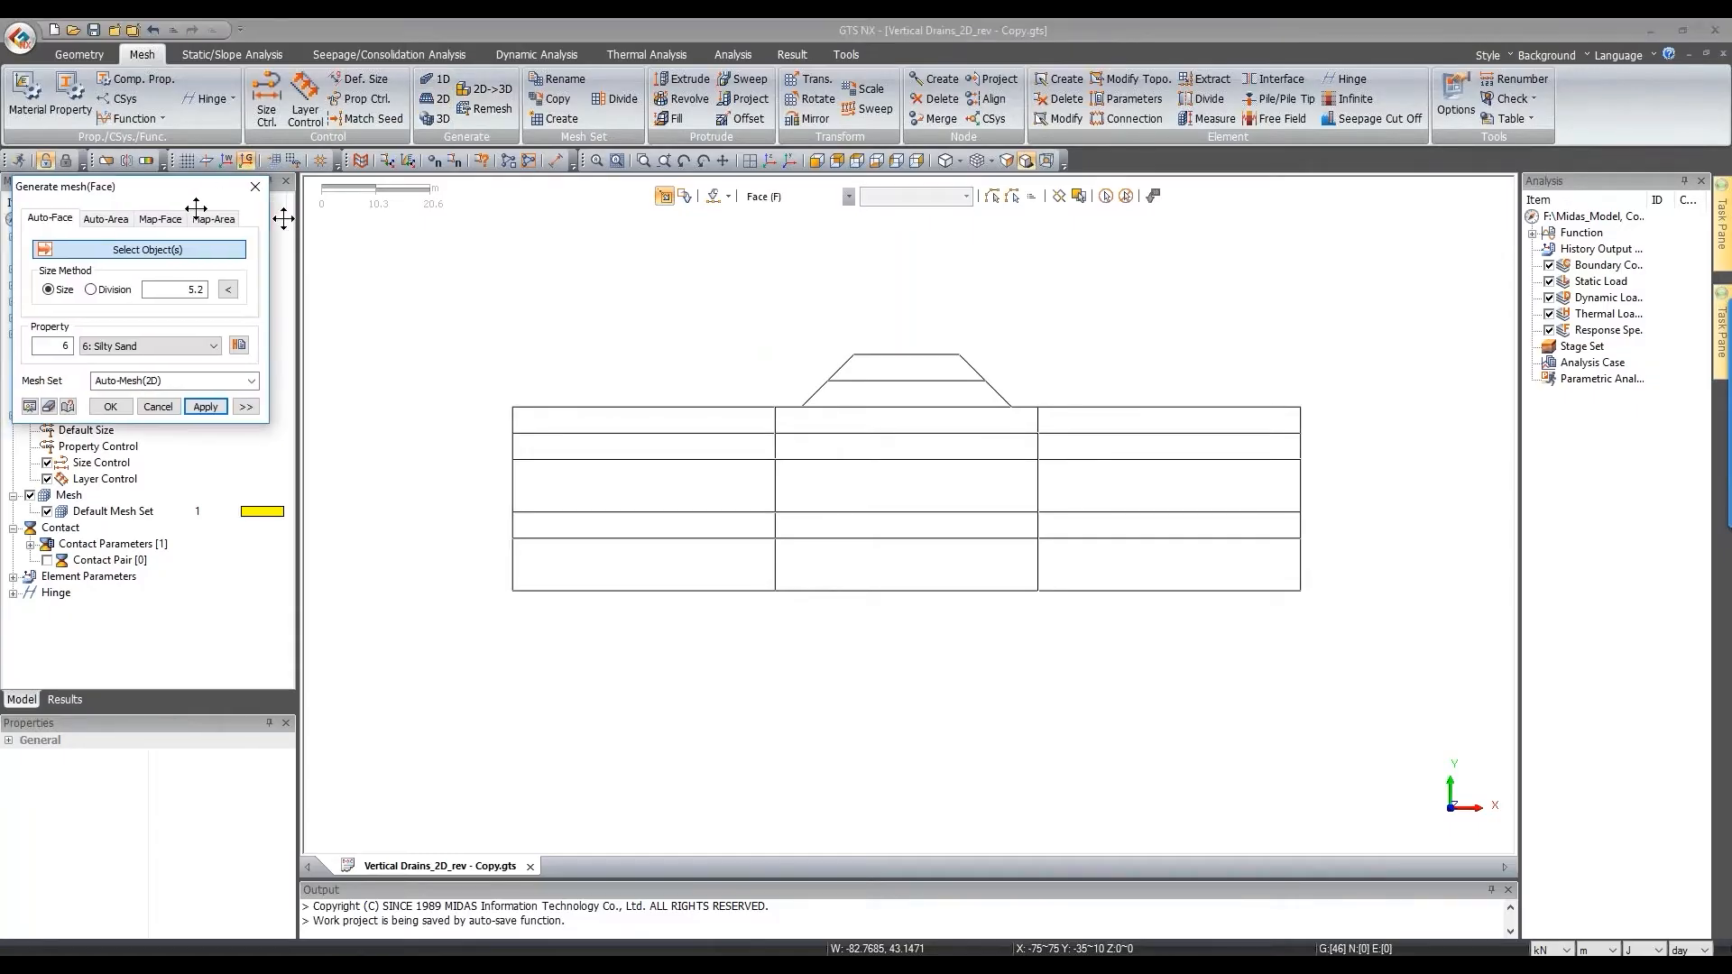
left_click(534, 303)
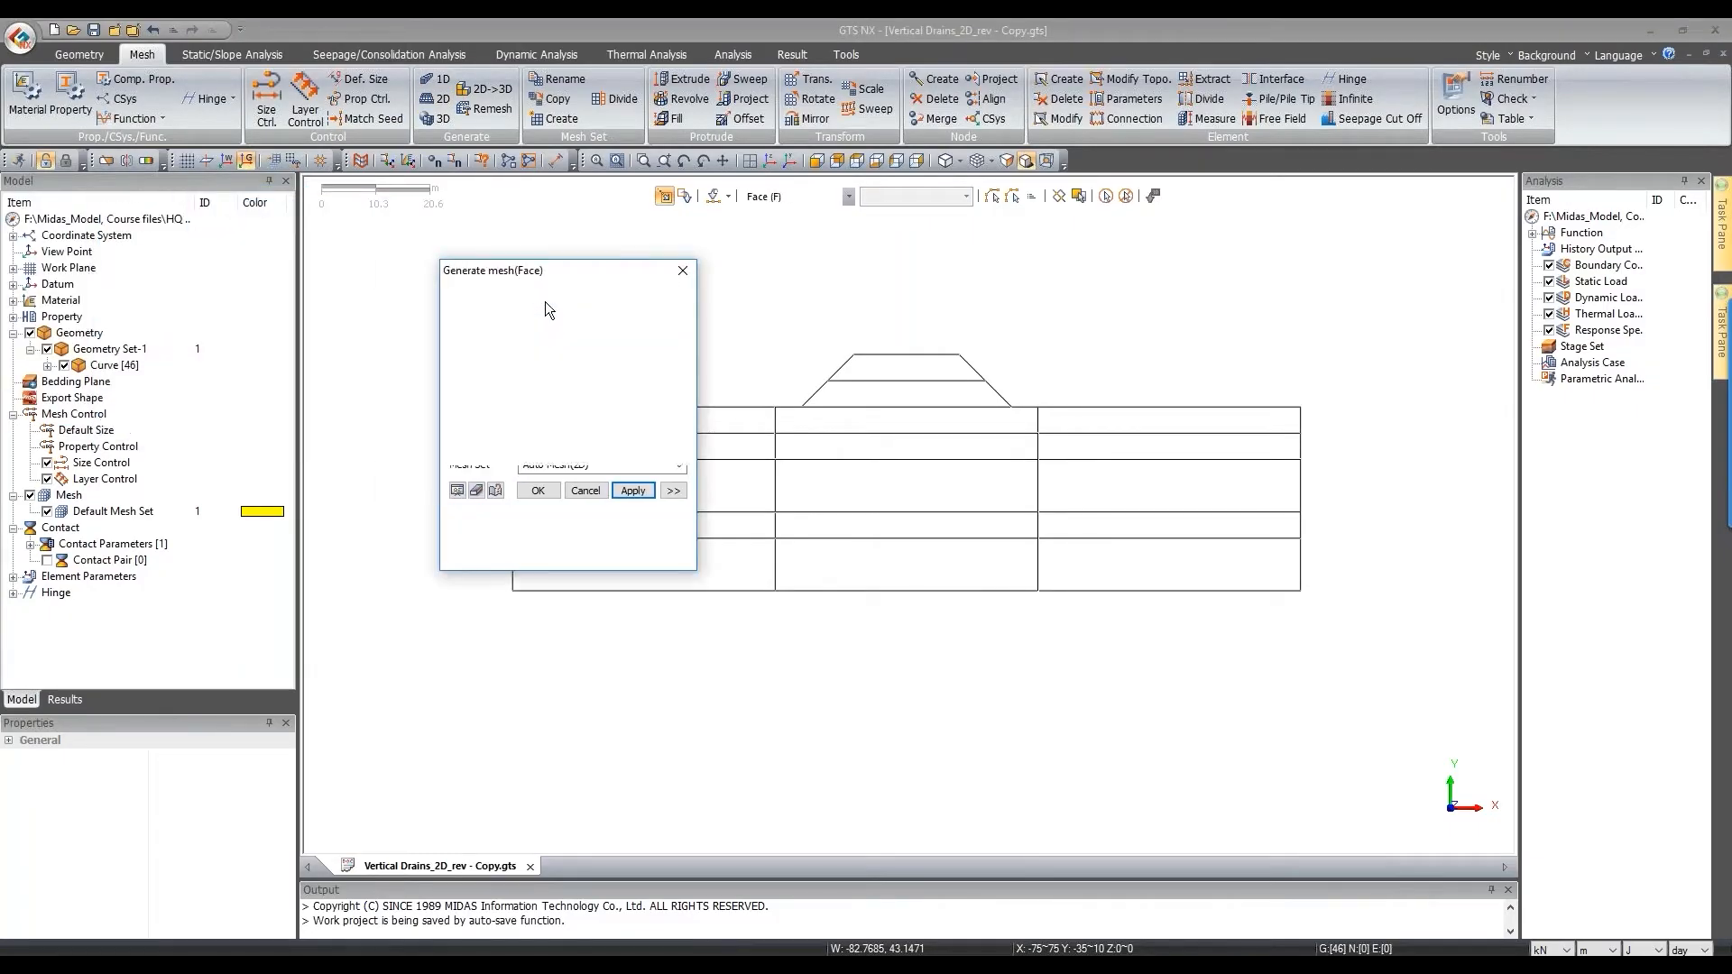
left_click_drag(587, 270, 411, 246)
left_click_drag(762, 395, 1071, 681)
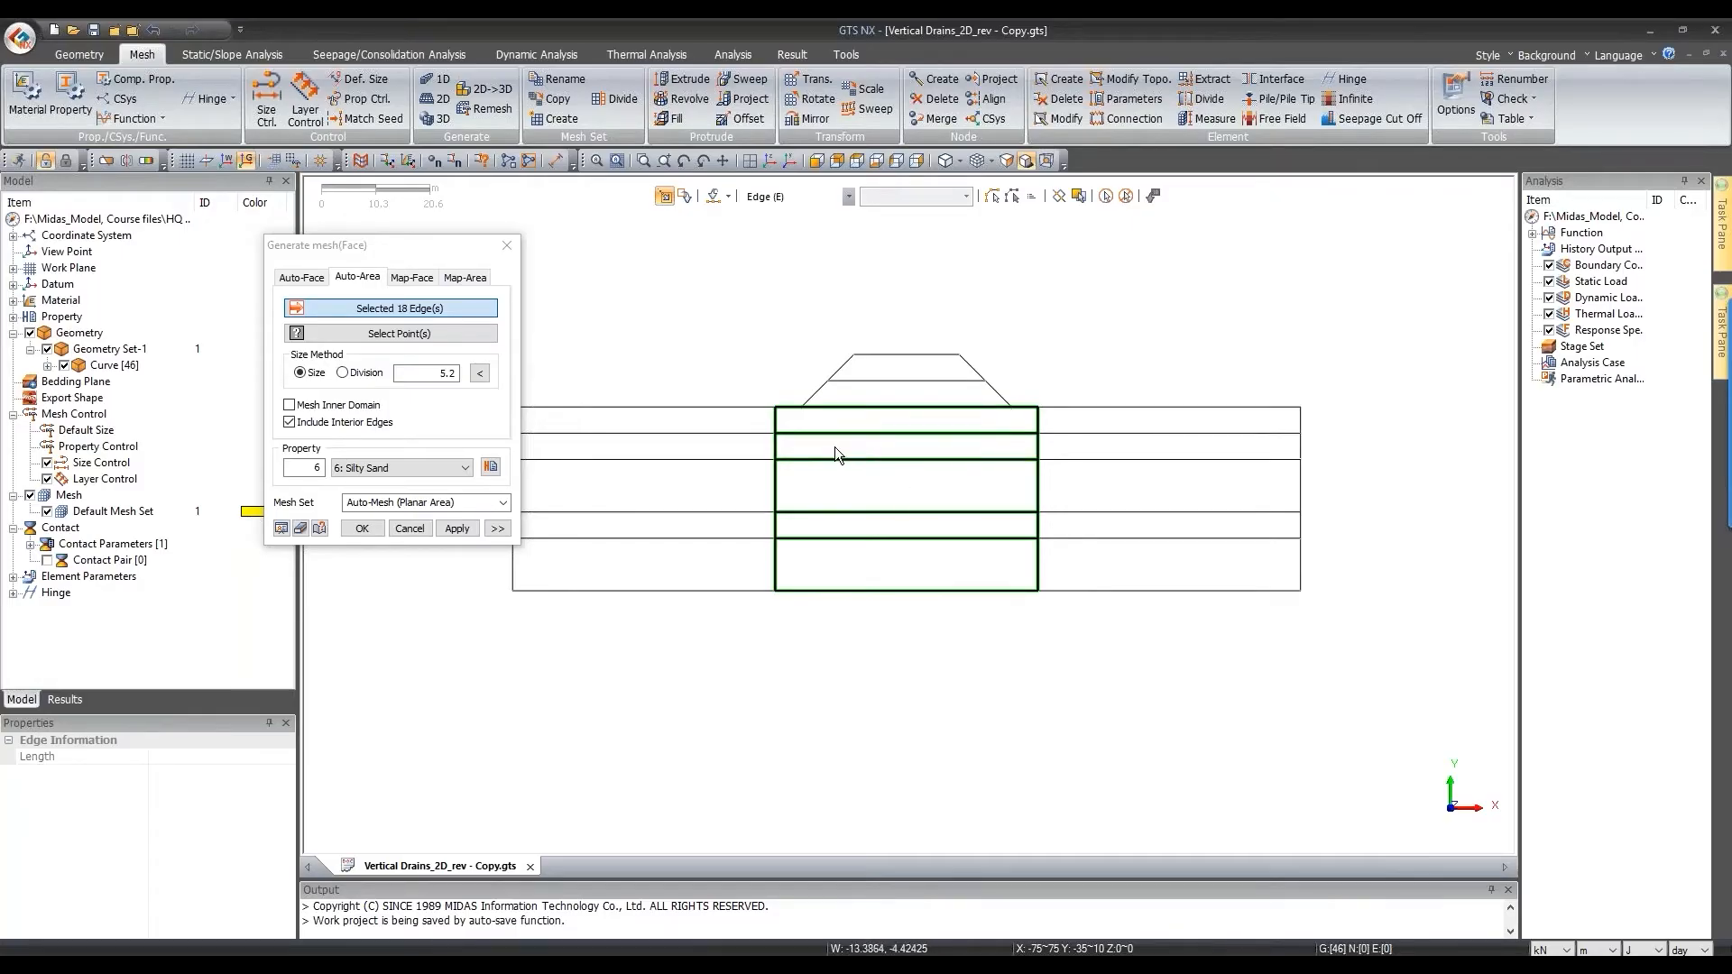
left_click(1125, 196)
scroll(995, 471, "up", 2)
left_click_drag(699, 379, 1069, 433)
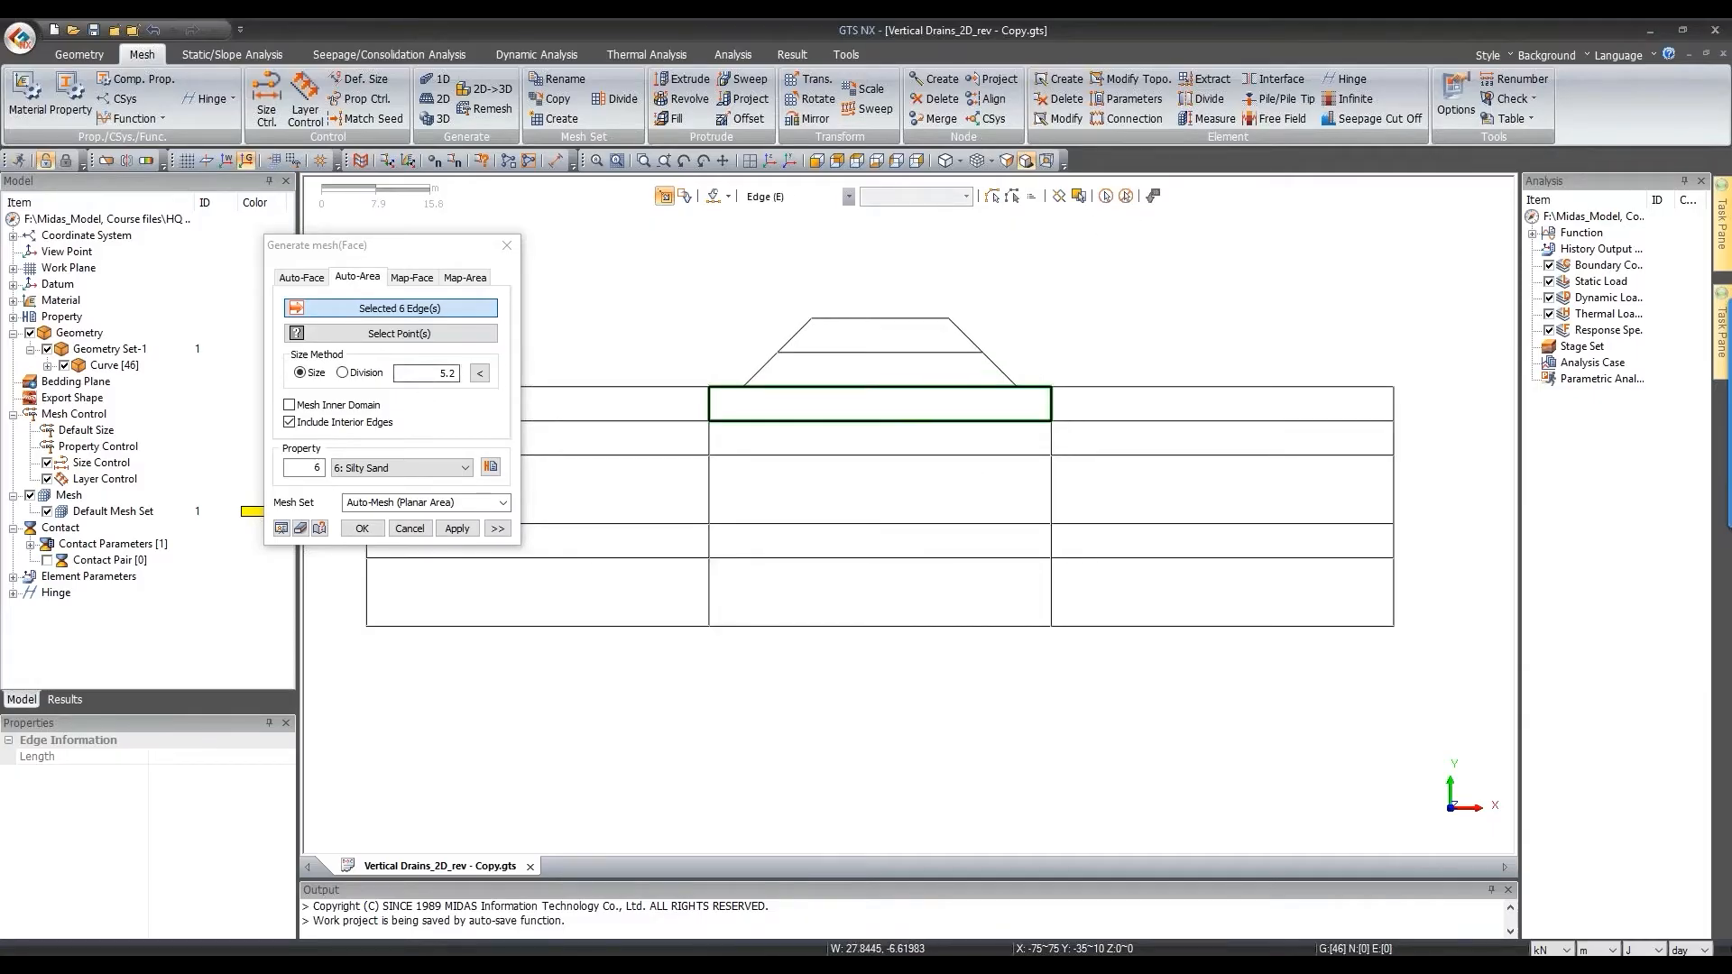
Step: Mesh it with Silty Sand as 'Silty Sand Middle', then select the second middle layer
left_click(396, 468)
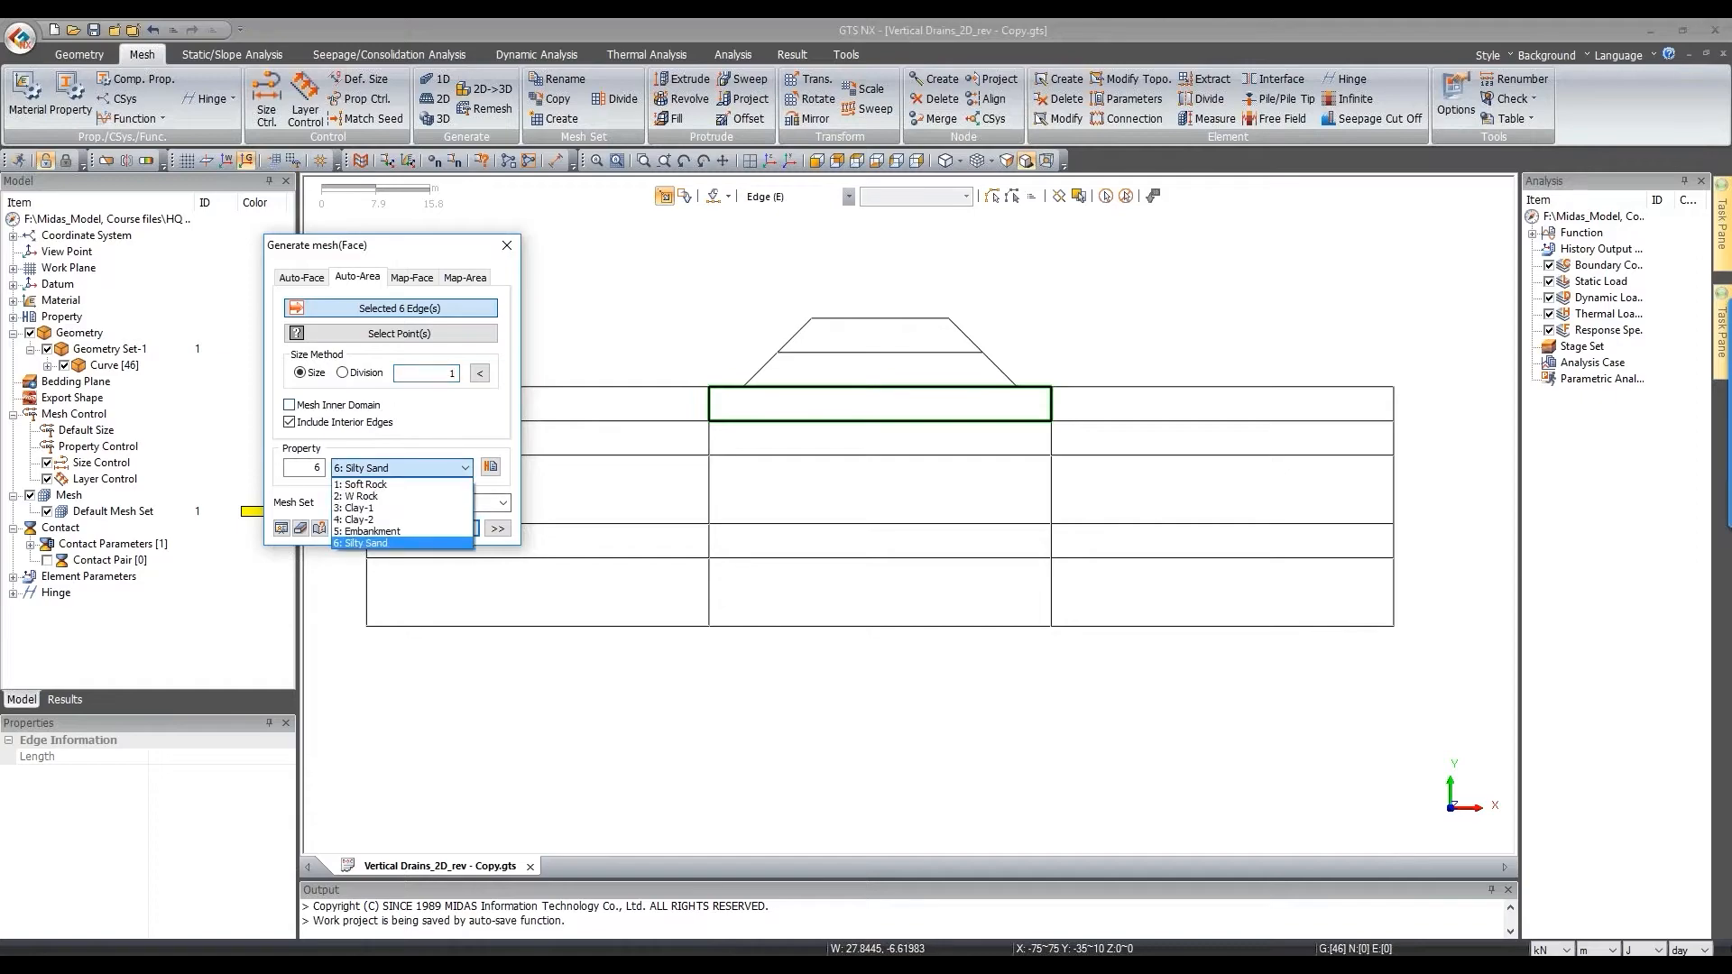
left_click(379, 542)
left_click(478, 503)
type("S")
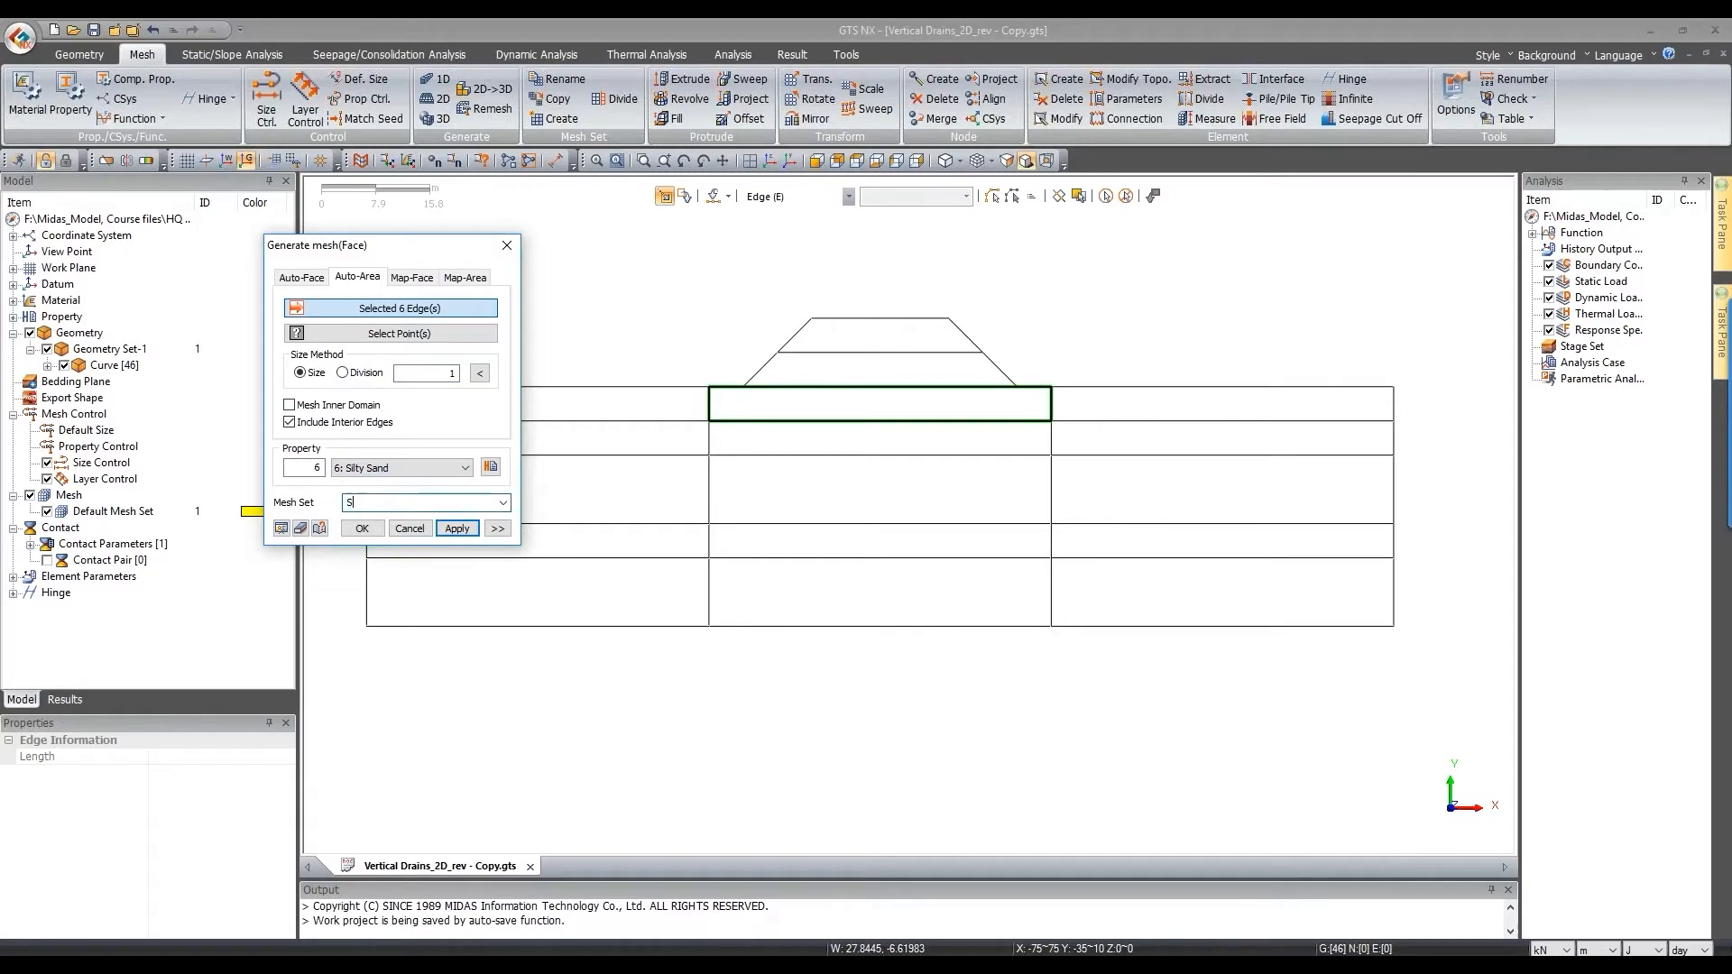
type("ilty Sand Middle")
left_click(458, 527)
left_click_drag(675, 410, 1115, 503)
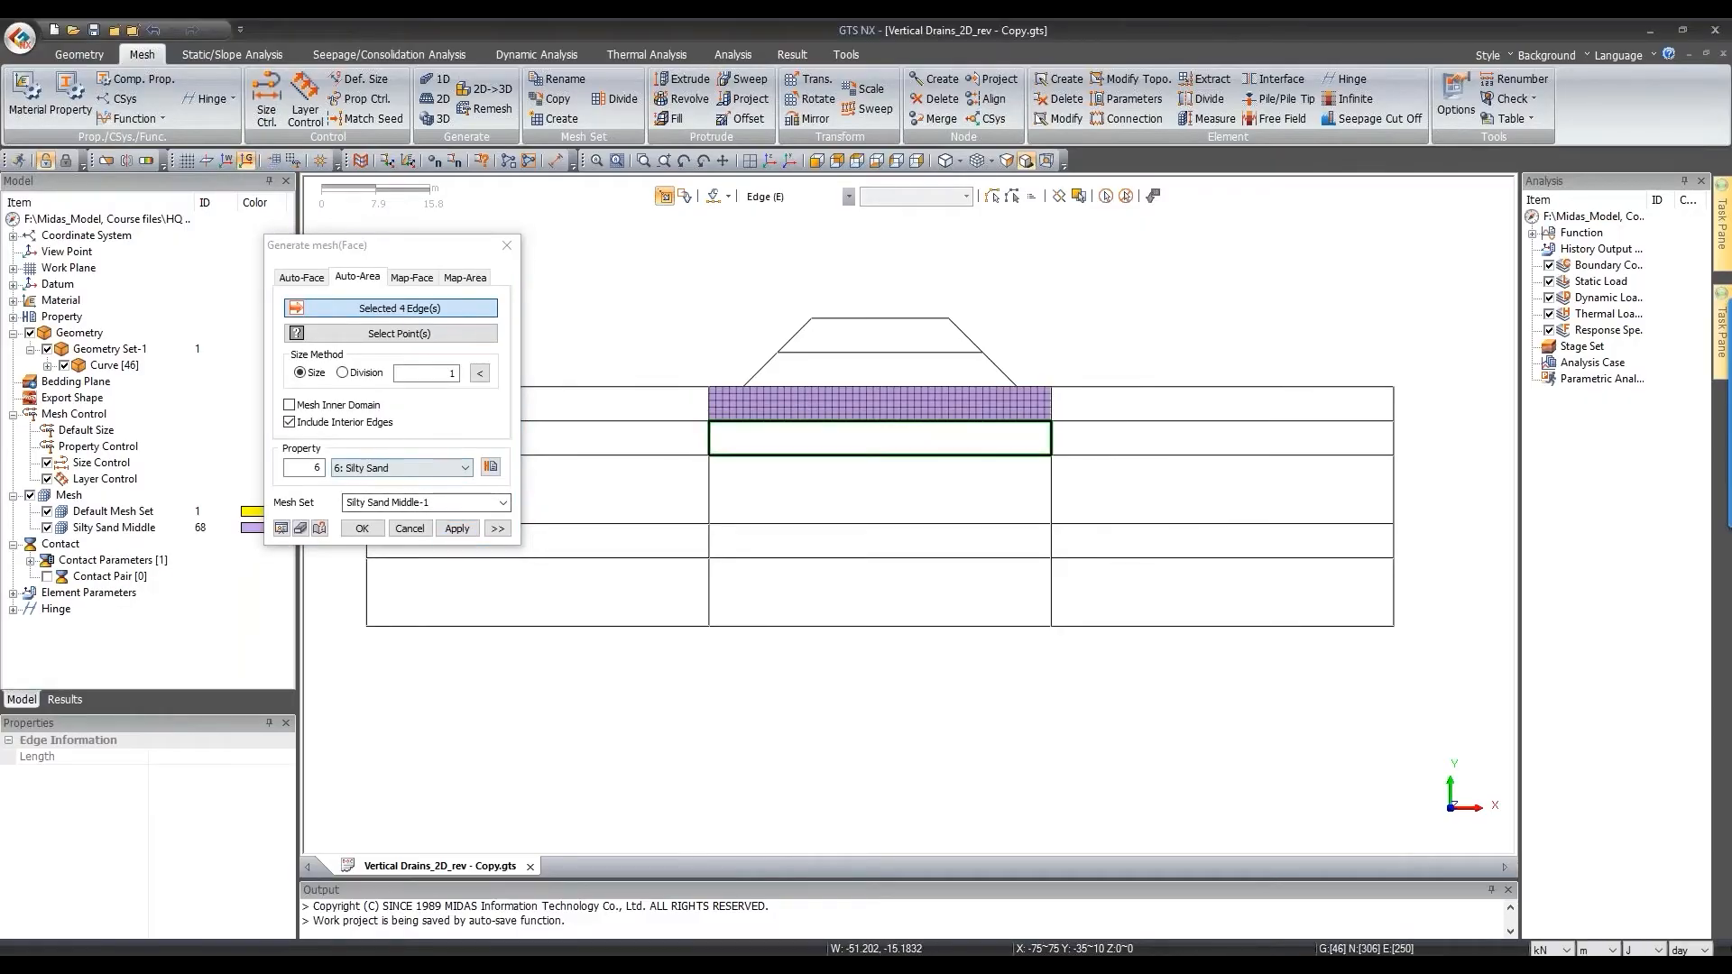
left_click(399, 467)
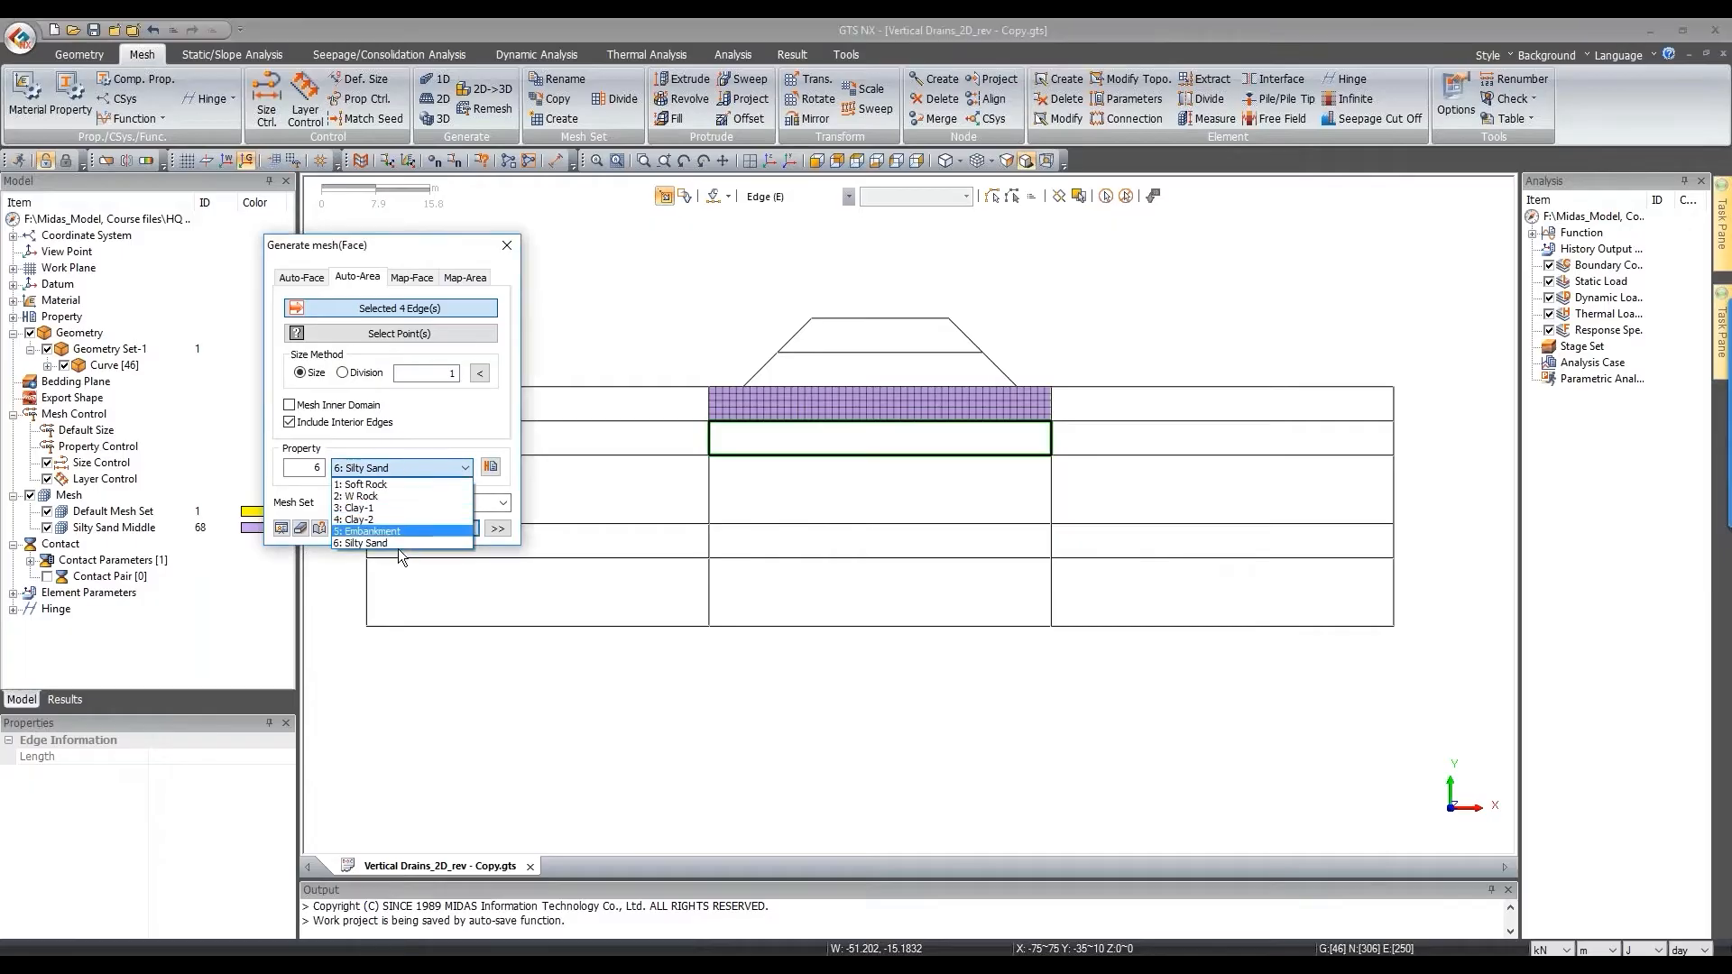
Step: Mesh the second middle layer with Clay-1 as mesh set 'Clay 1 Middle'
left_click(397, 507)
left_click(405, 503)
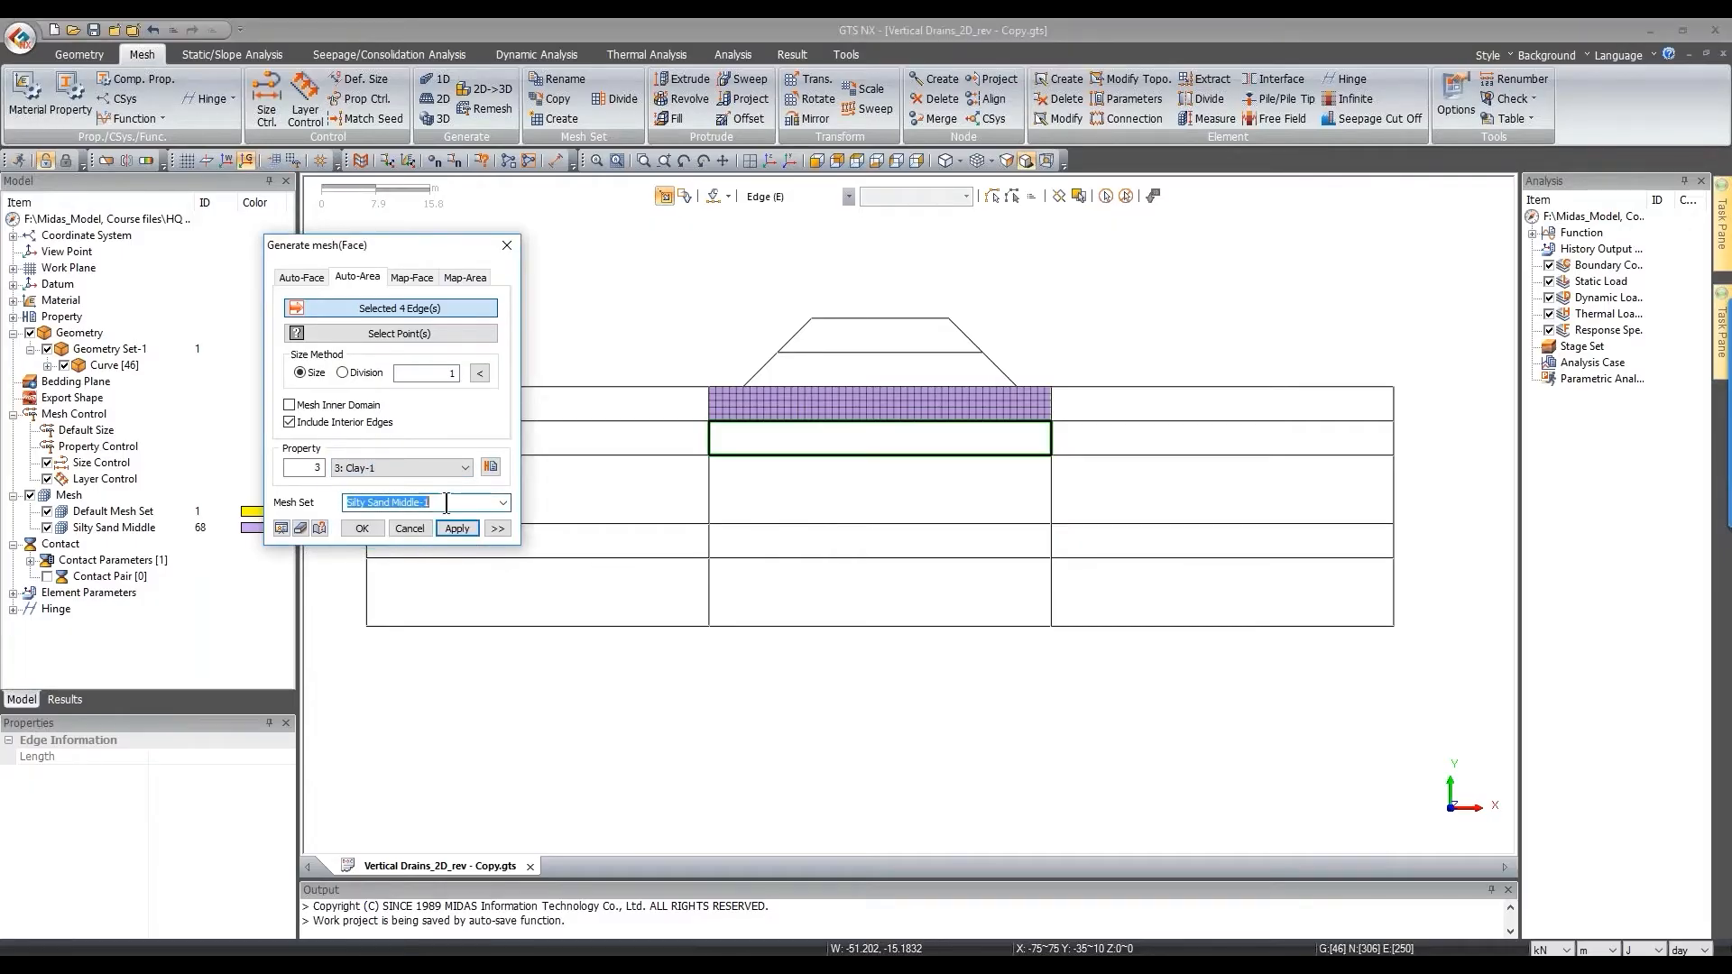
left_click(448, 503)
key("BackSpace")
key("BackSpace")
left_click_drag(390, 502, 346, 502)
type("Clay 1")
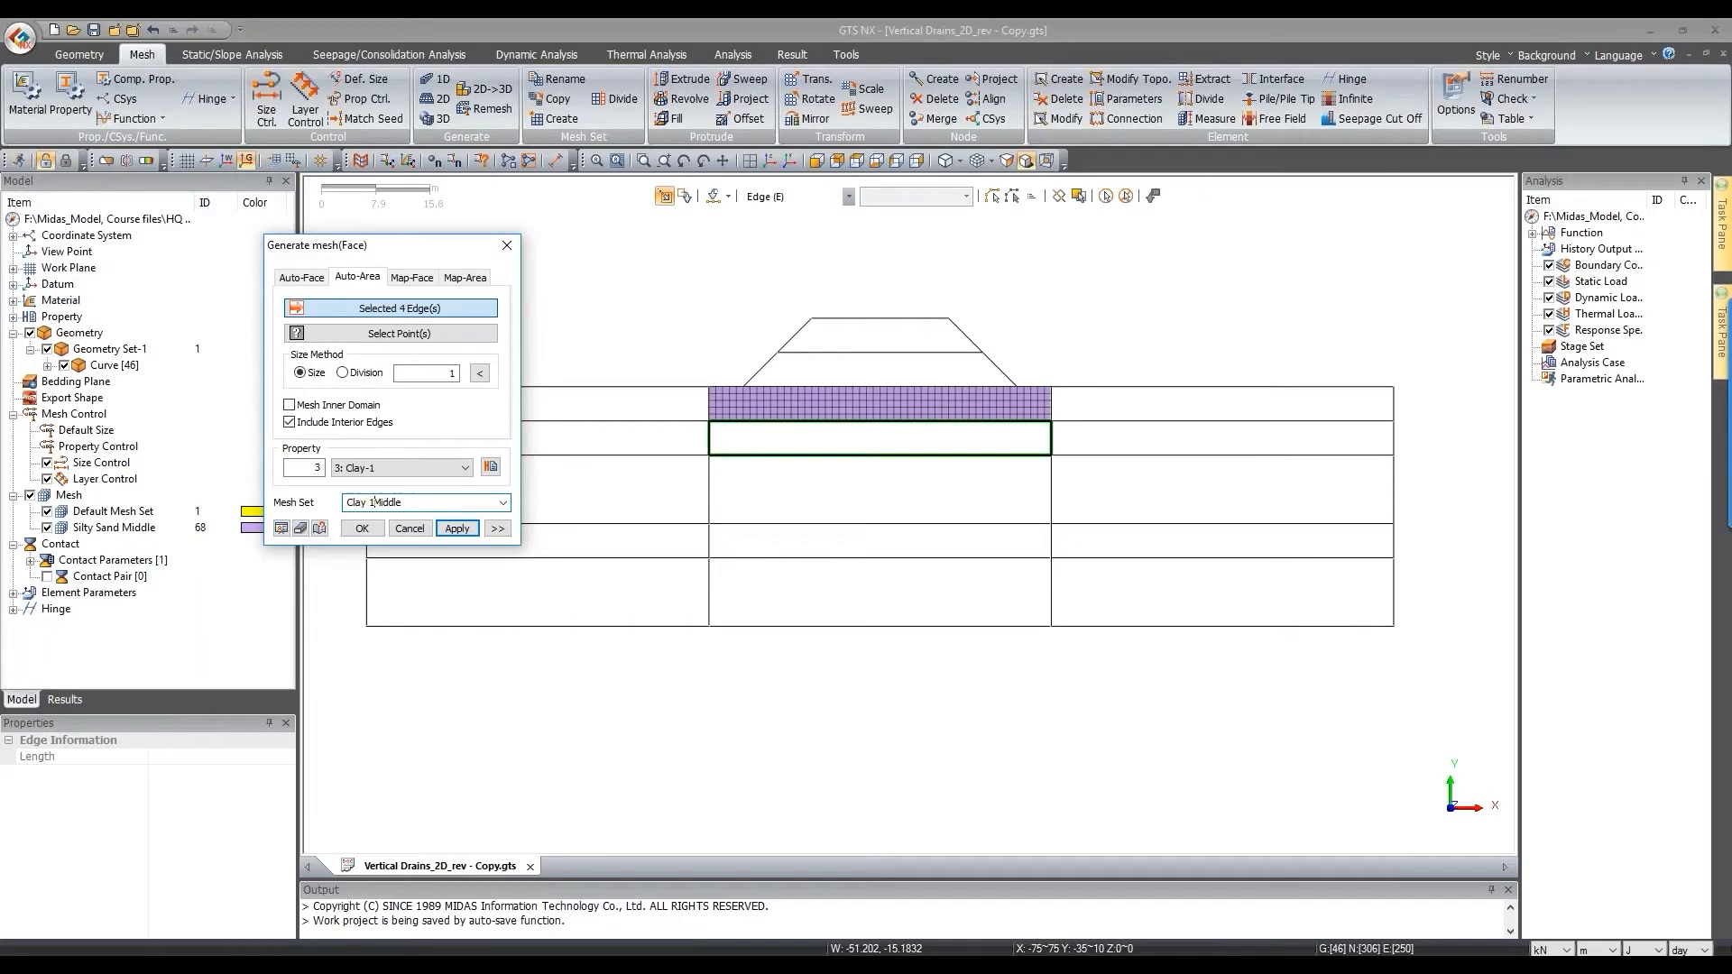
left_click(471, 530)
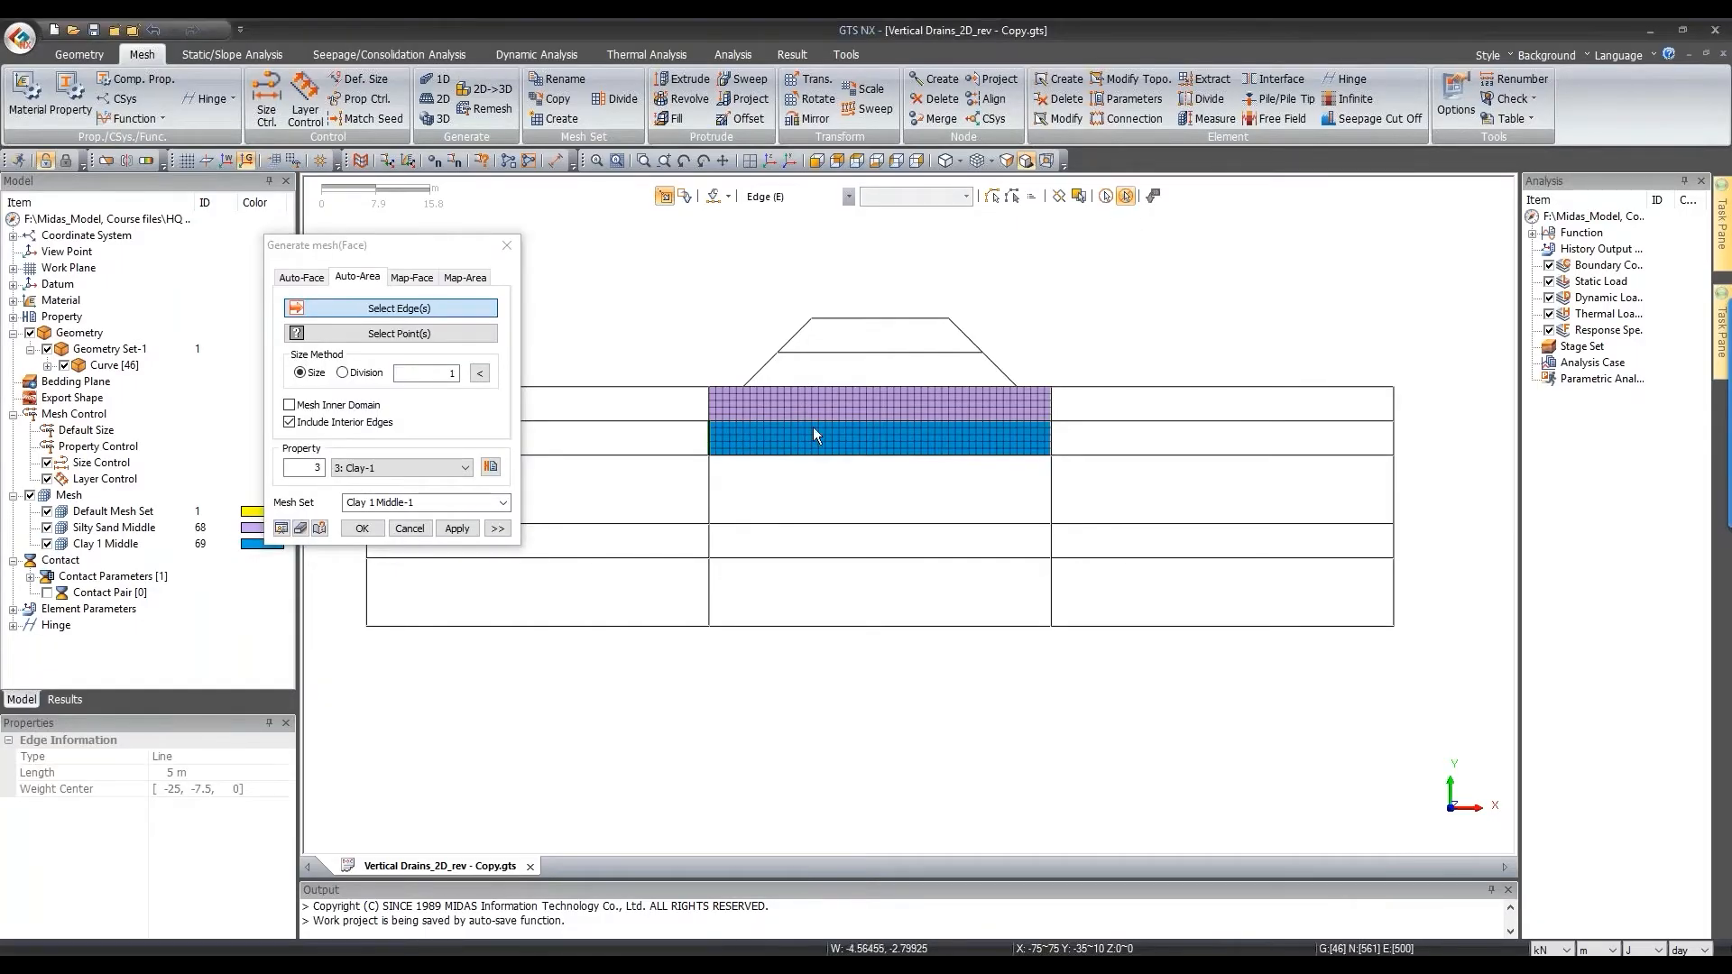
Step: Mesh the third middle layer with Clay-2 as mesh set 'Clay 2 Middle-2'
left_click_drag(691, 443, 1060, 546)
left_click(401, 467)
left_click(404, 518)
left_click(385, 504)
key("Delete")
type("2")
type("2")
left_click(457, 528)
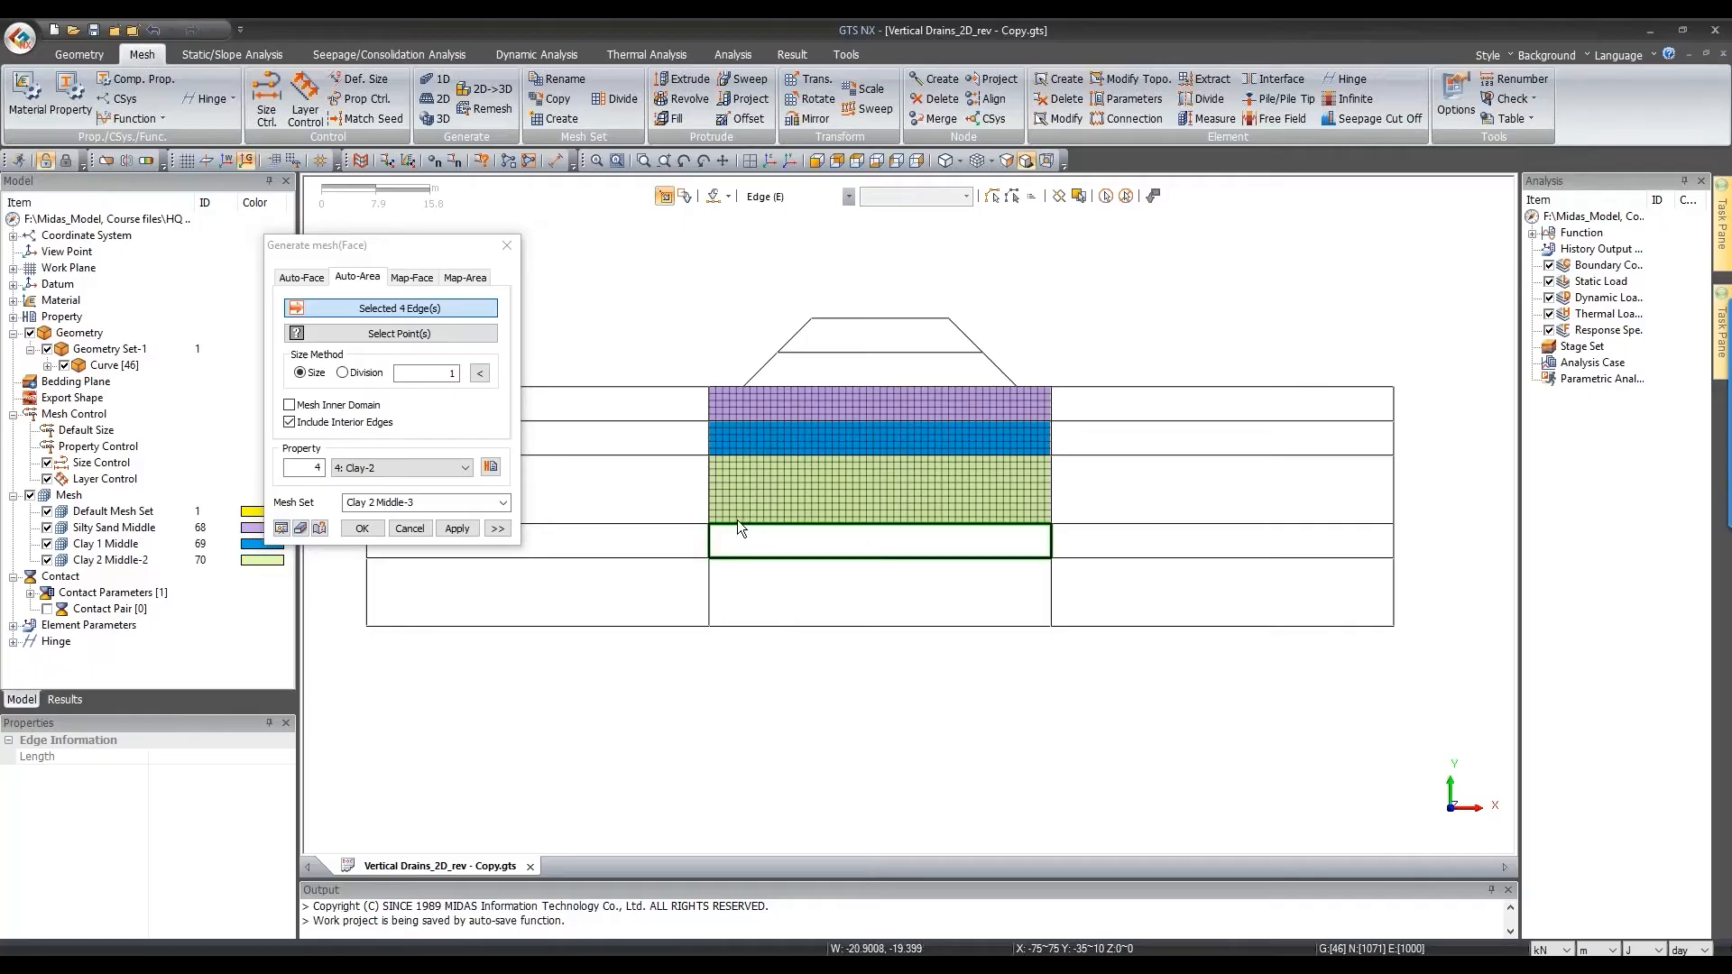
Step: Mesh the next layer with W Rock as 'W Rock Middle', then select the bottom block
left_click(410, 463)
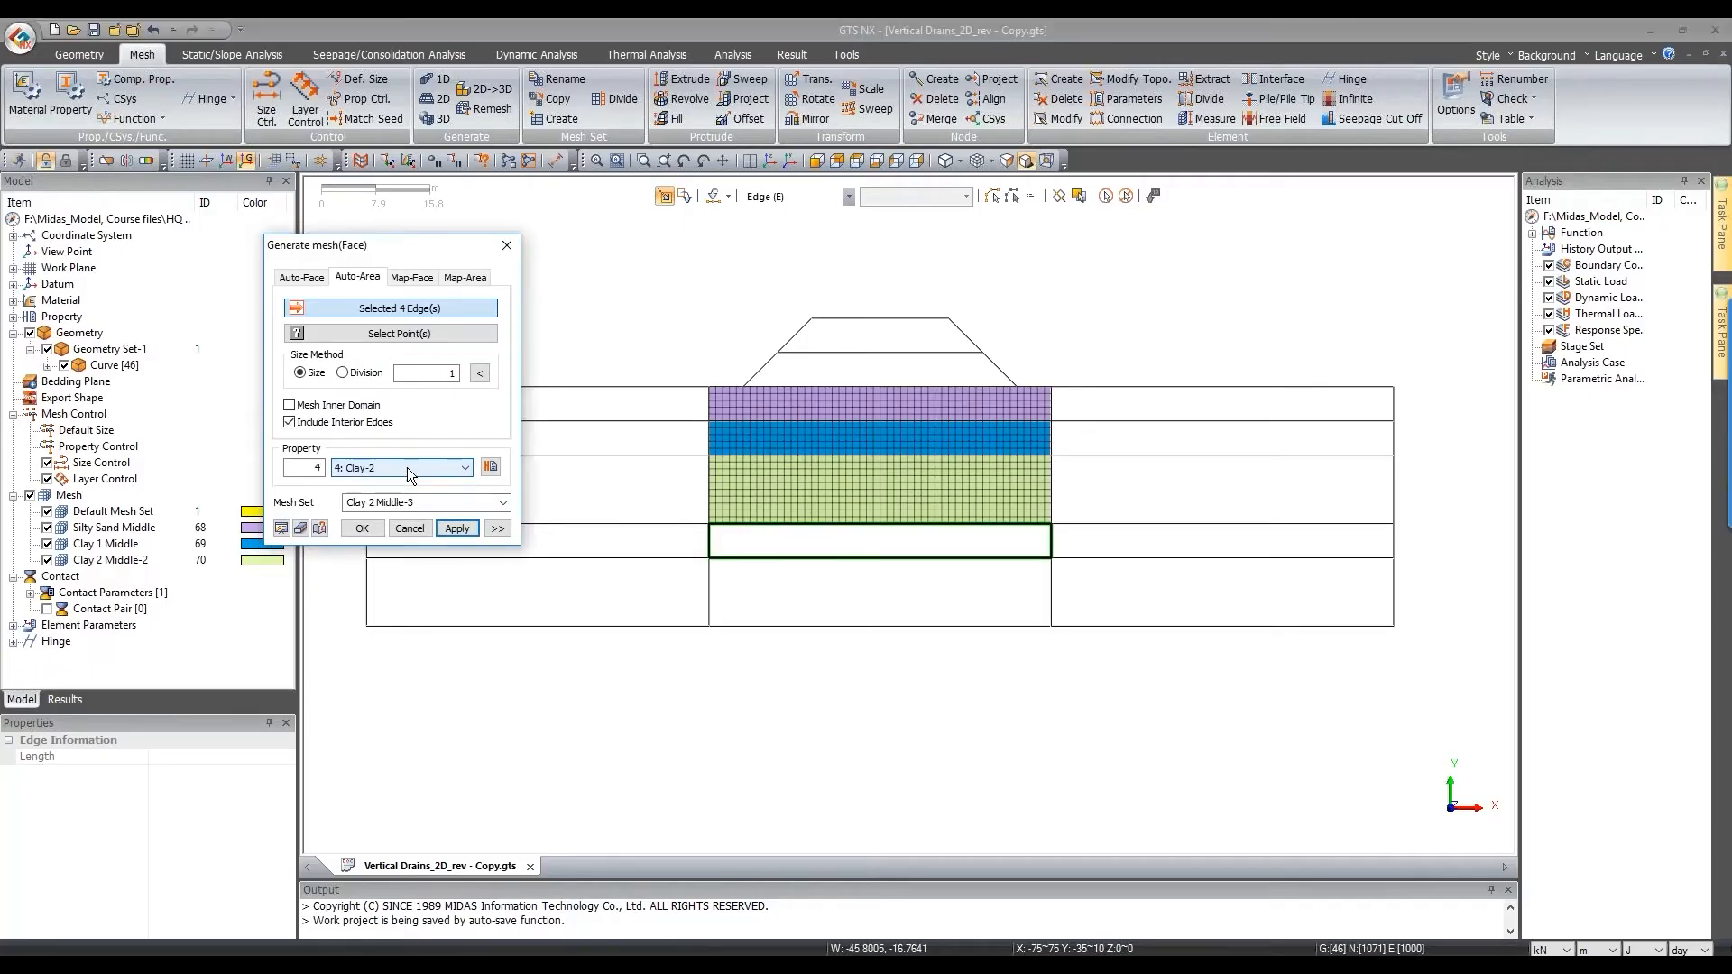
left_click(381, 496)
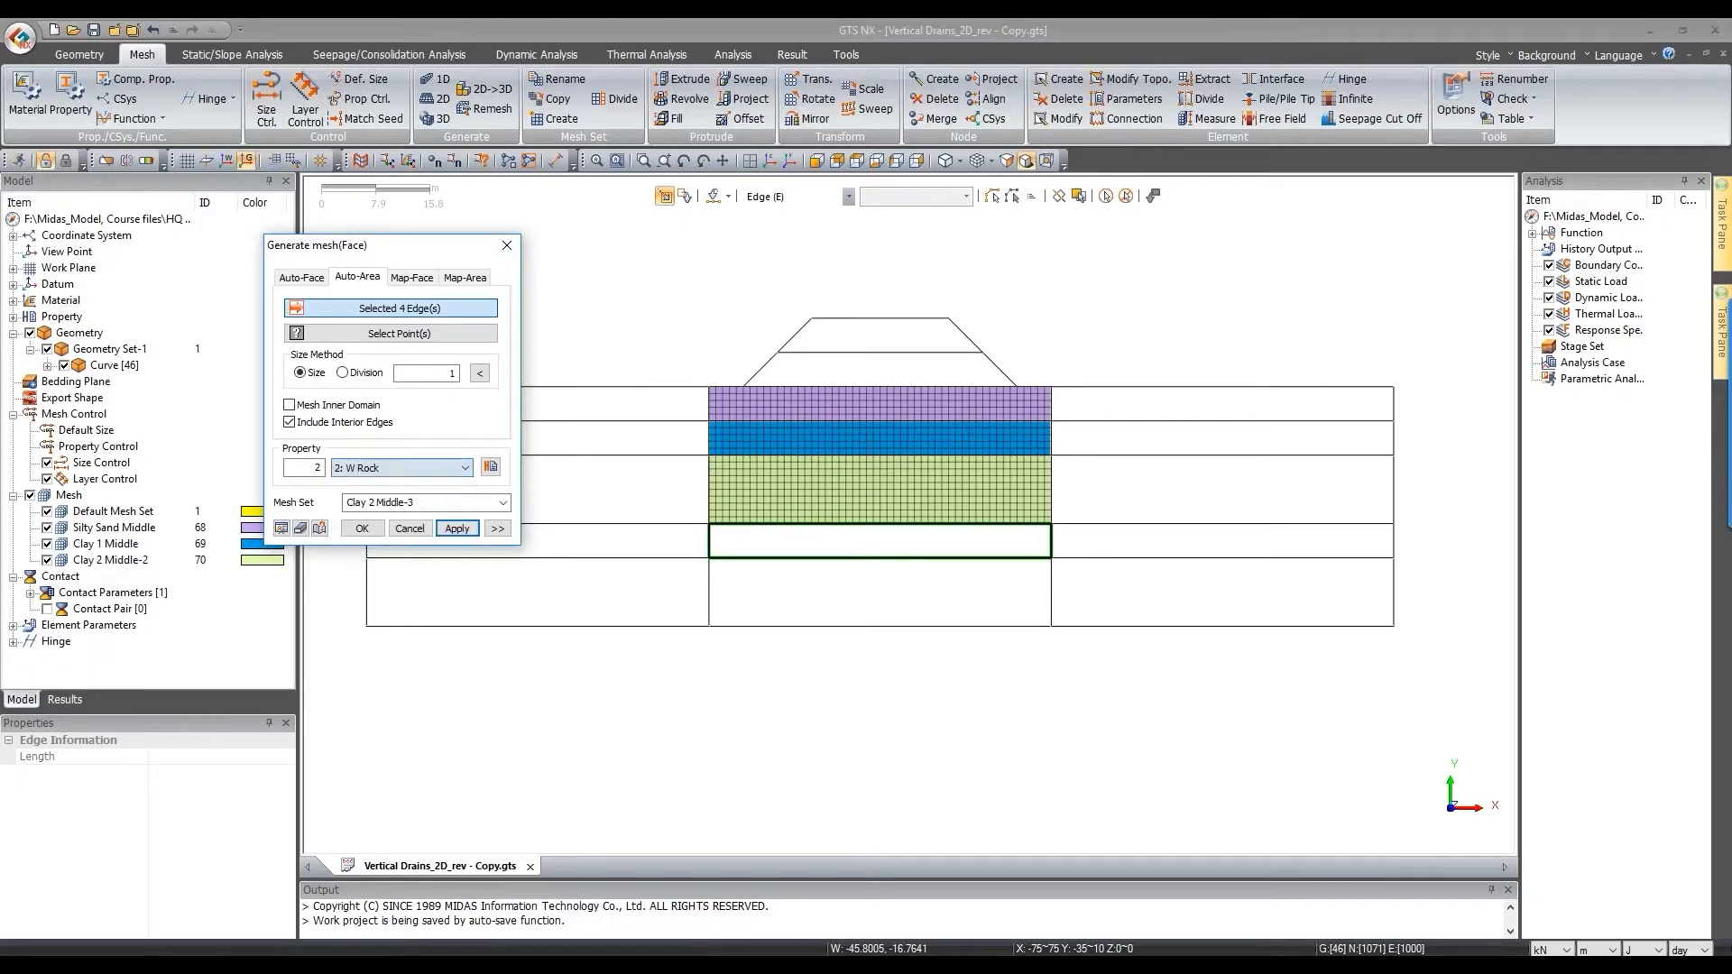
type("W")
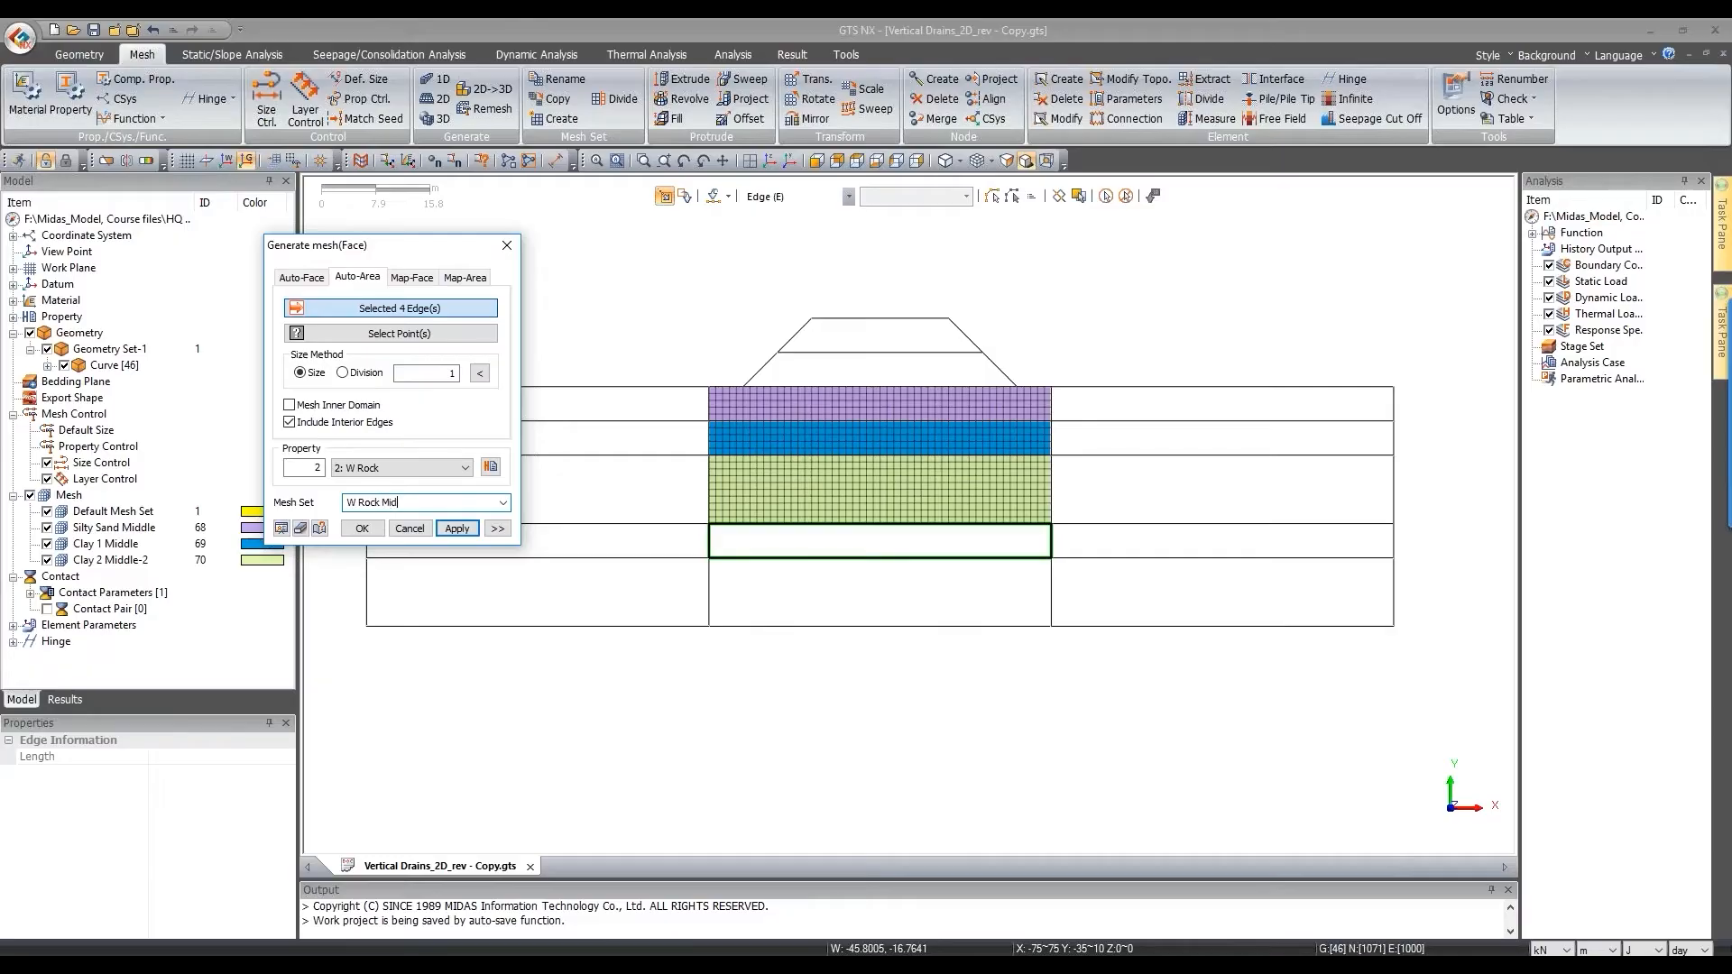
left_click(457, 528)
left_click_drag(1119, 740, 684, 551)
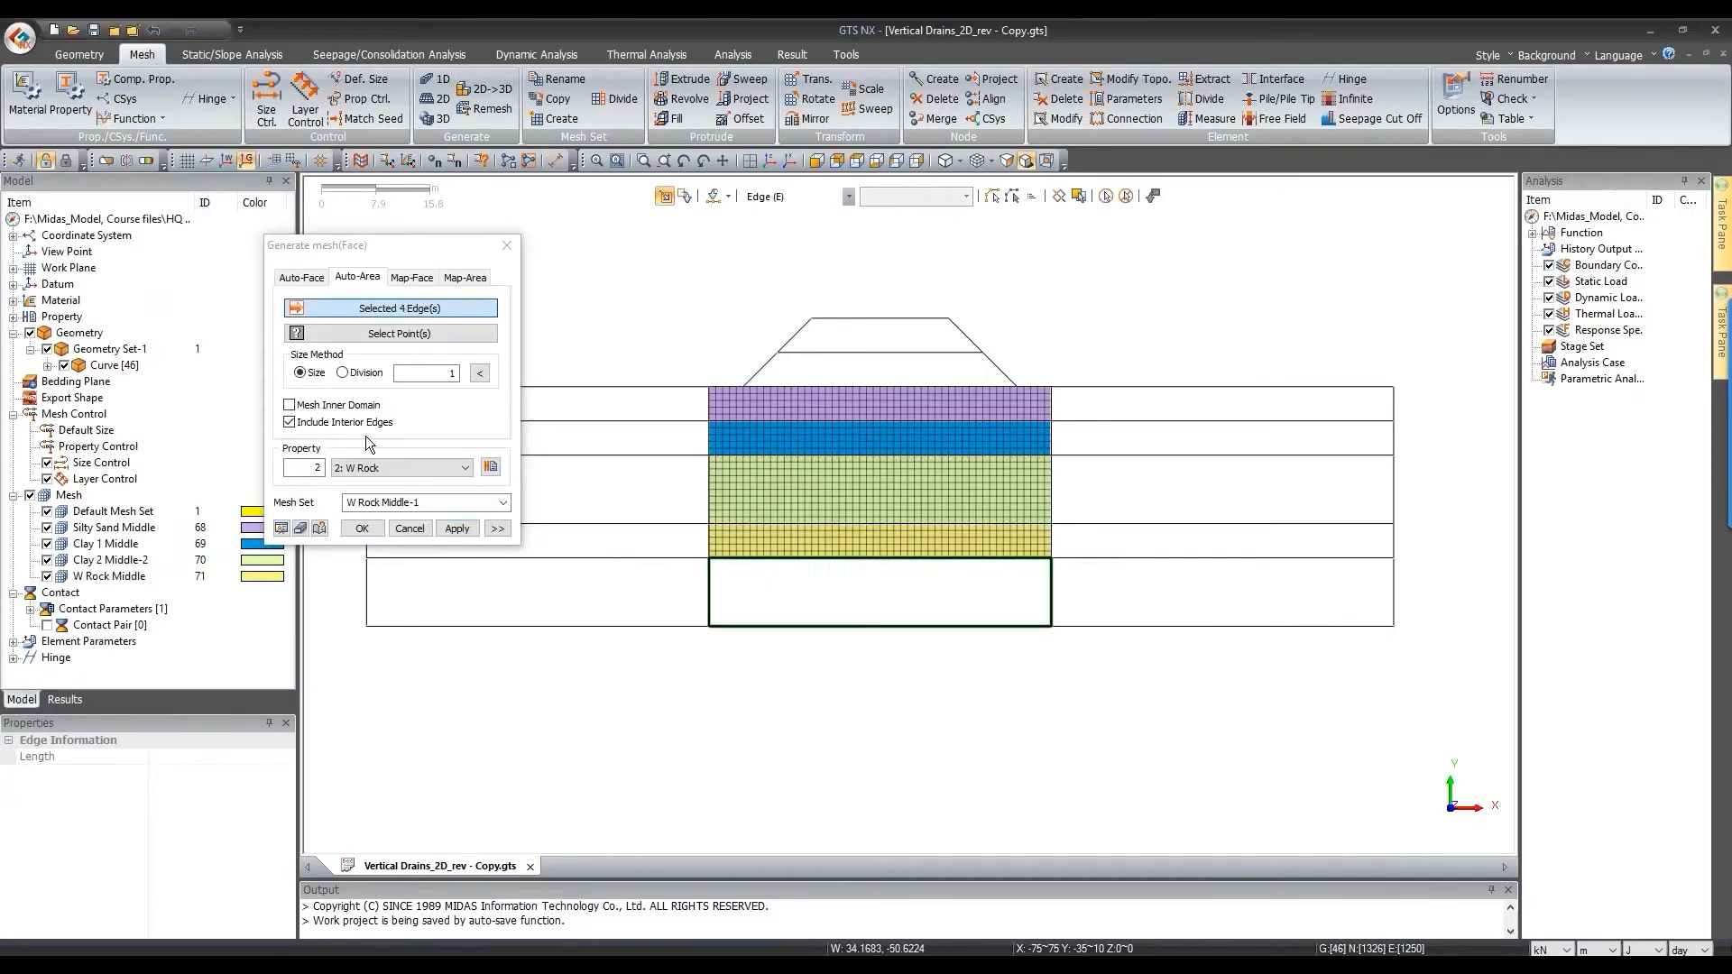
Step: Name the bottom block's mesh set 'Soft Rock Middle' and generate it
left_click(449, 502)
type("Soft Rock")
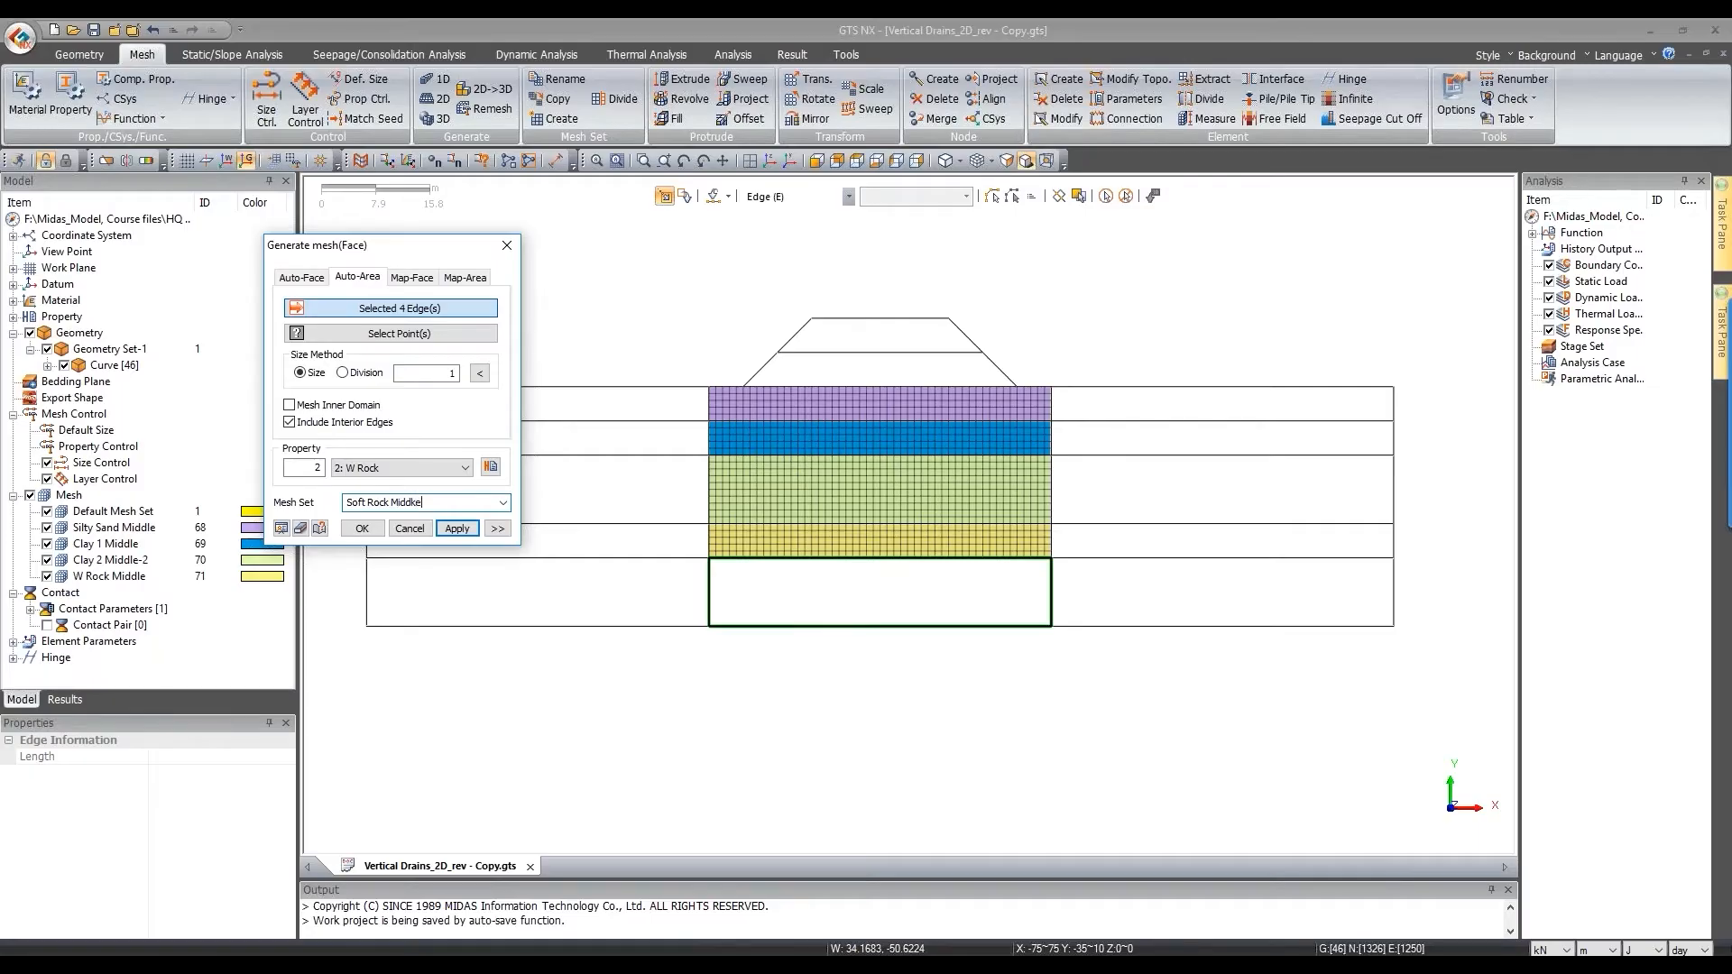
left_click(466, 528)
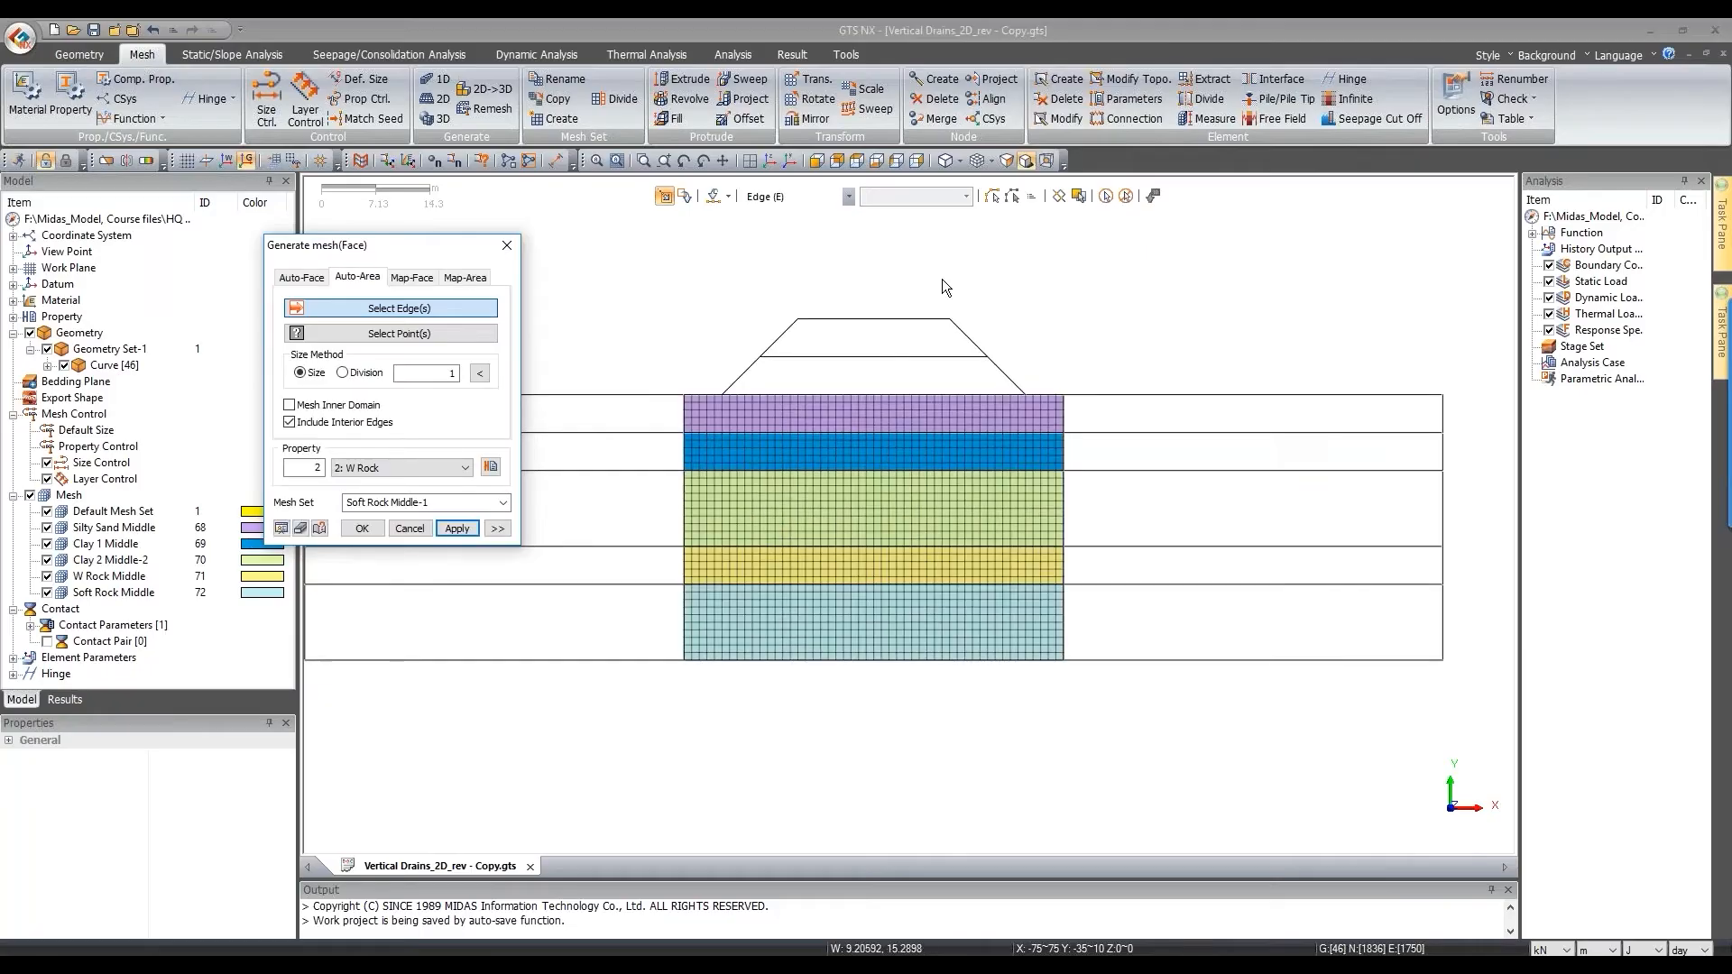
Step: Mesh the lower embankment lift with the Embankment property as 'Embankment-1'
scroll(941, 278, "up", 1)
left_click_drag(704, 353, 1048, 420)
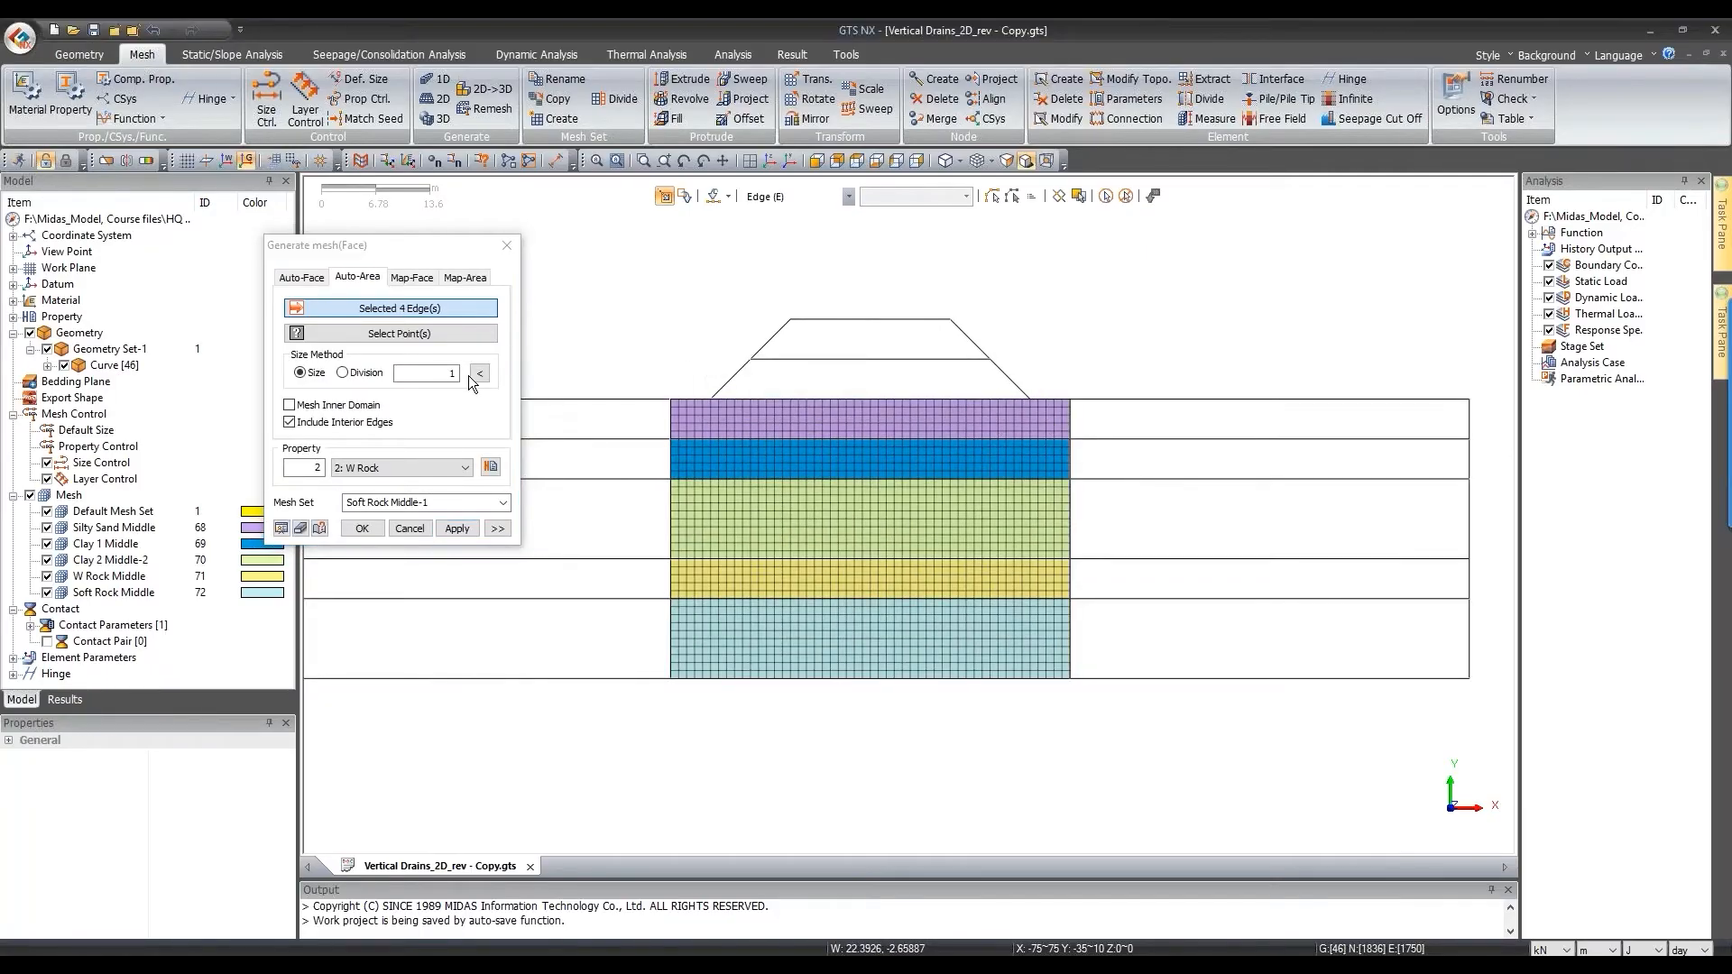
left_click(409, 469)
left_click(420, 533)
left_click(485, 502)
type("Embankment")
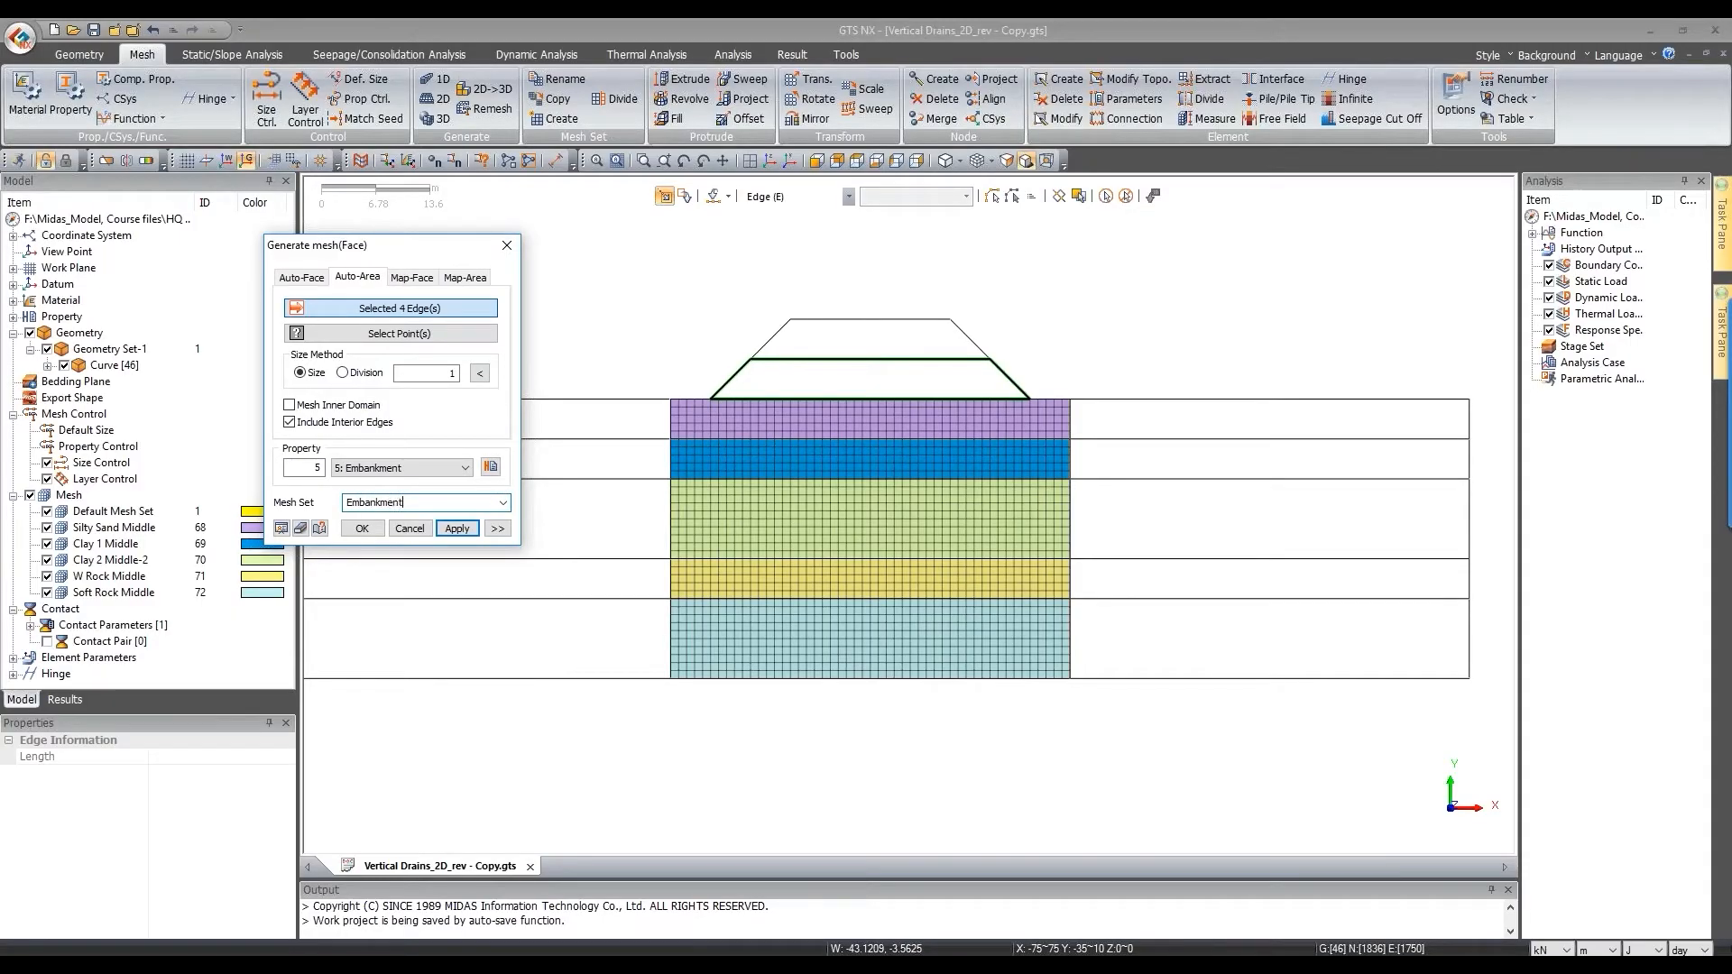
type("-1")
left_click(458, 527)
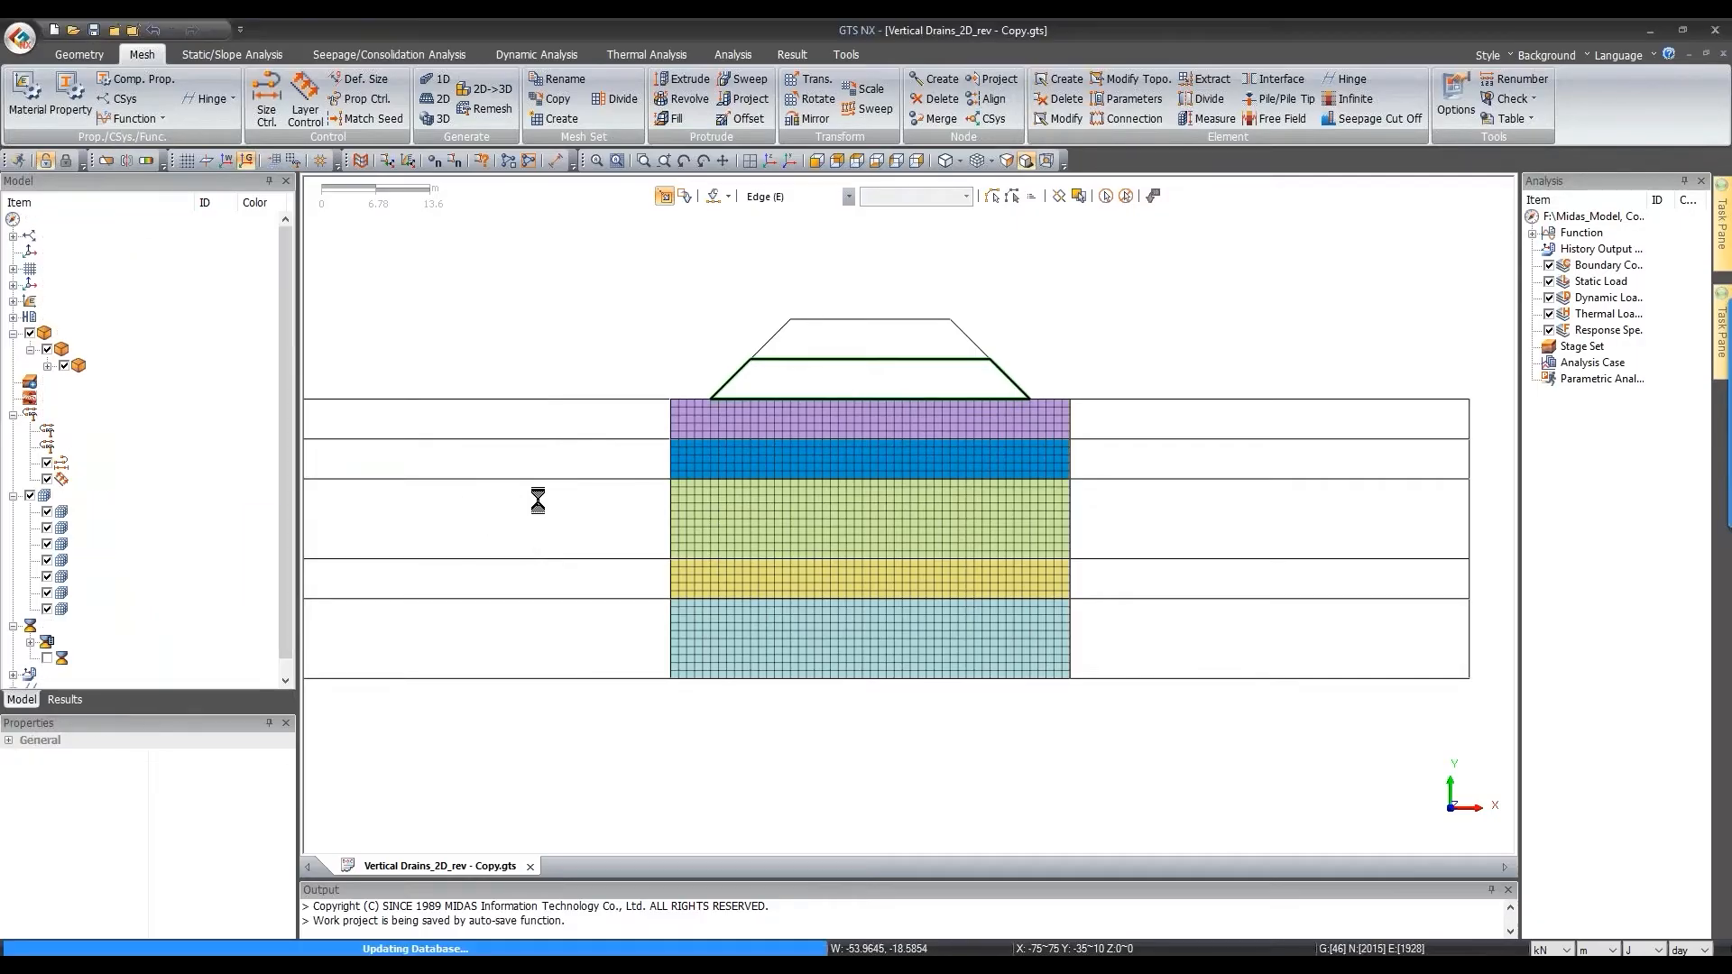
Step: Mesh the upper embankment lift as 'Embankment-2', then select both top side strips
left_click_drag(717, 259, 1050, 382)
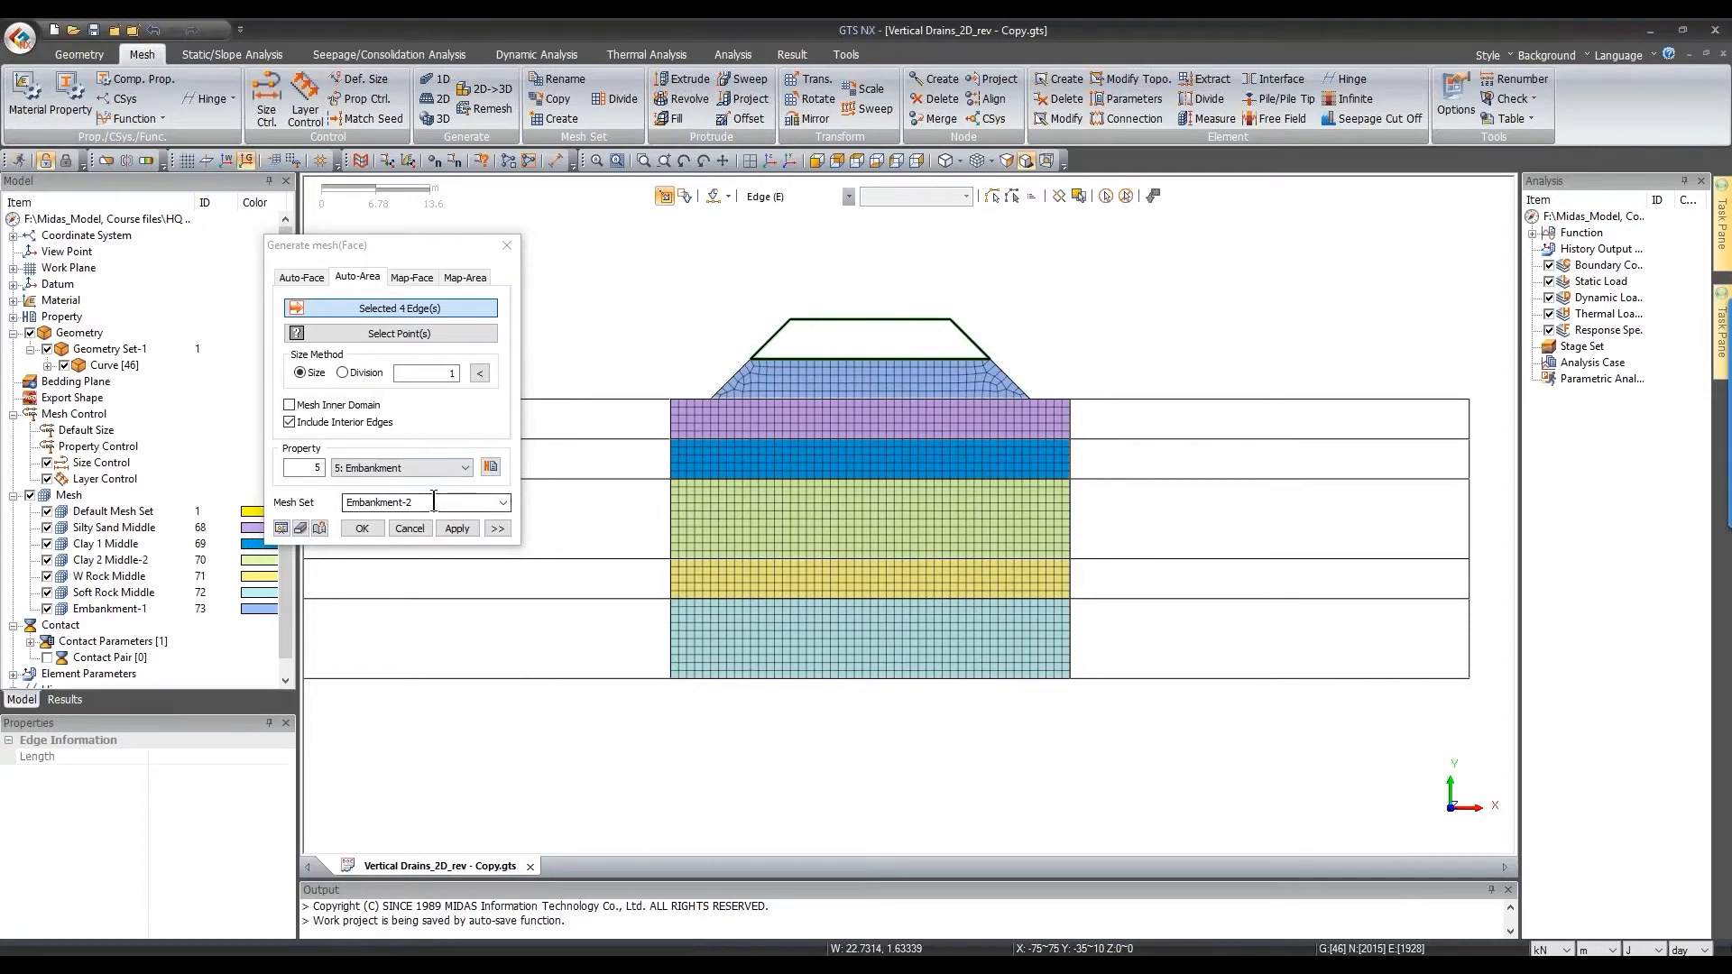
left_click(469, 501)
left_click(464, 524)
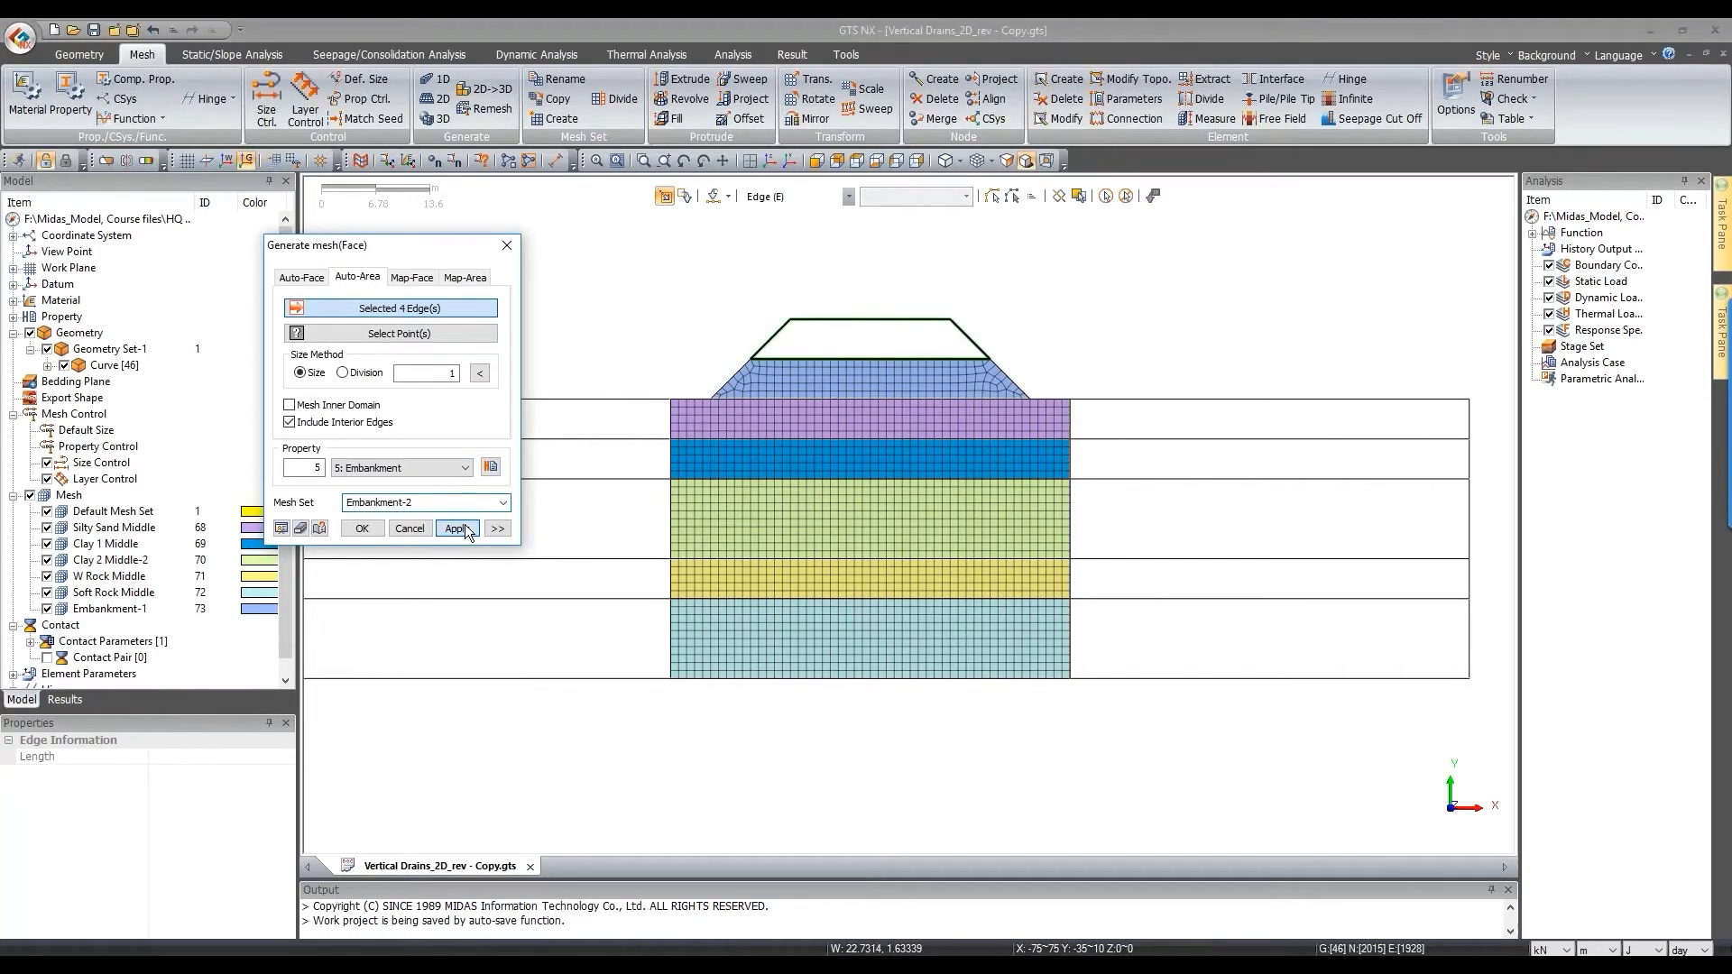
scroll(1290, 389, "down", 3)
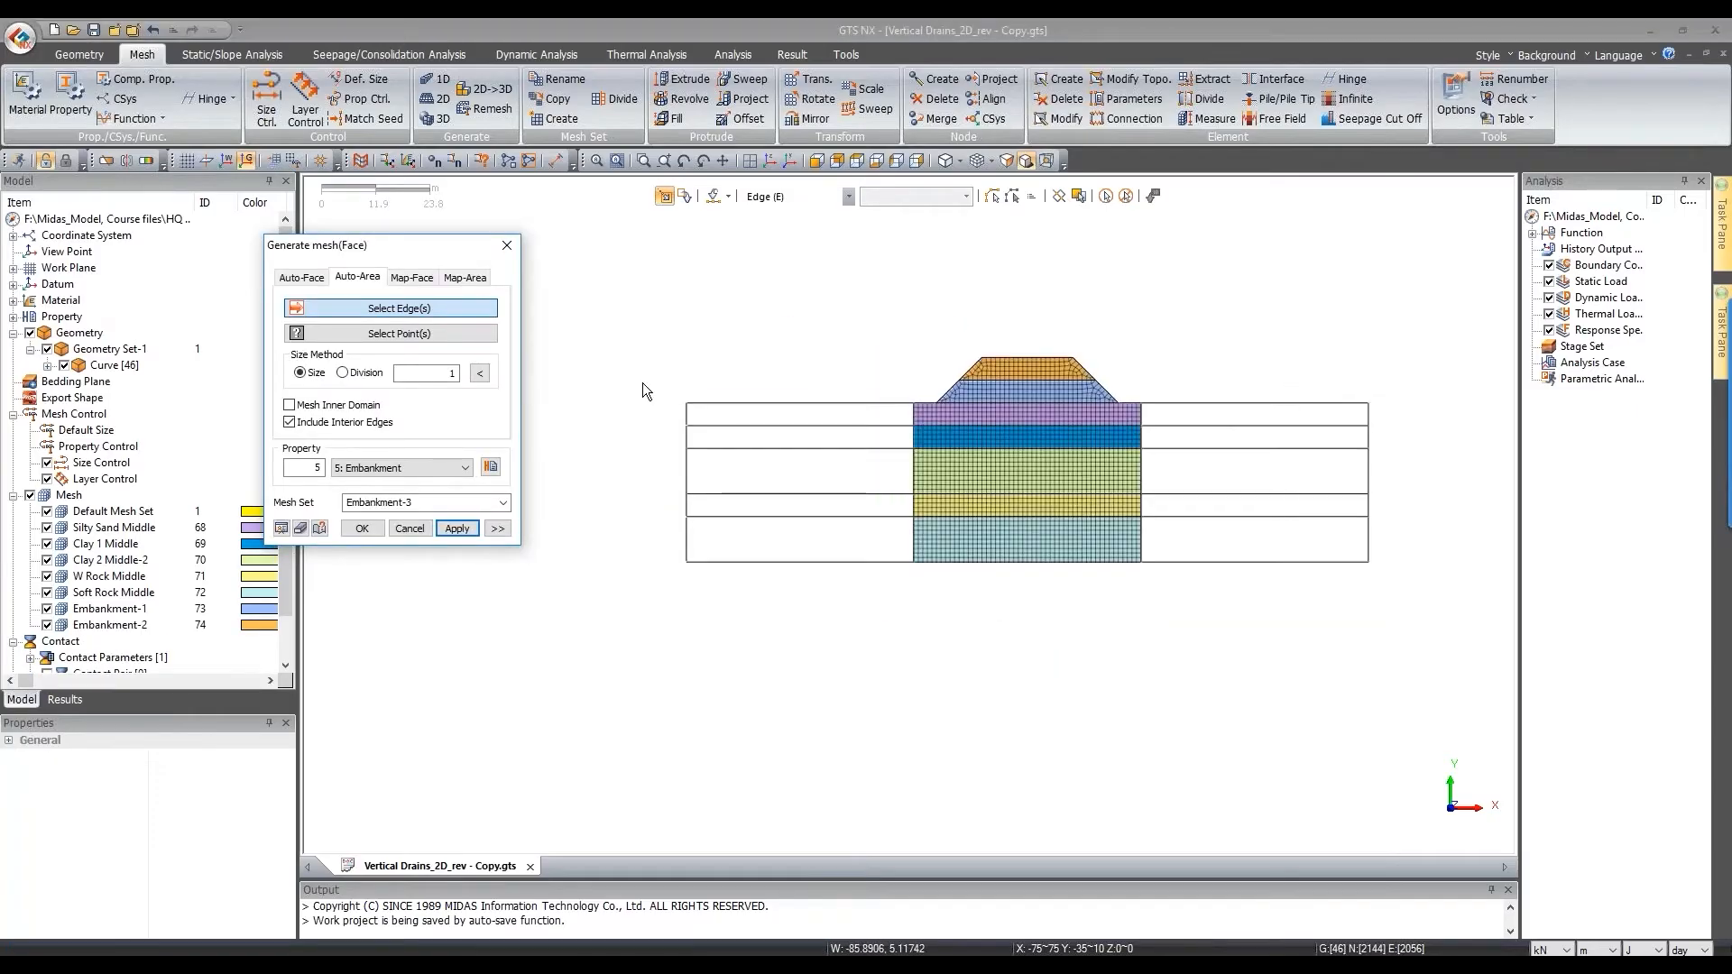
left_click_drag(1122, 387, 1400, 438)
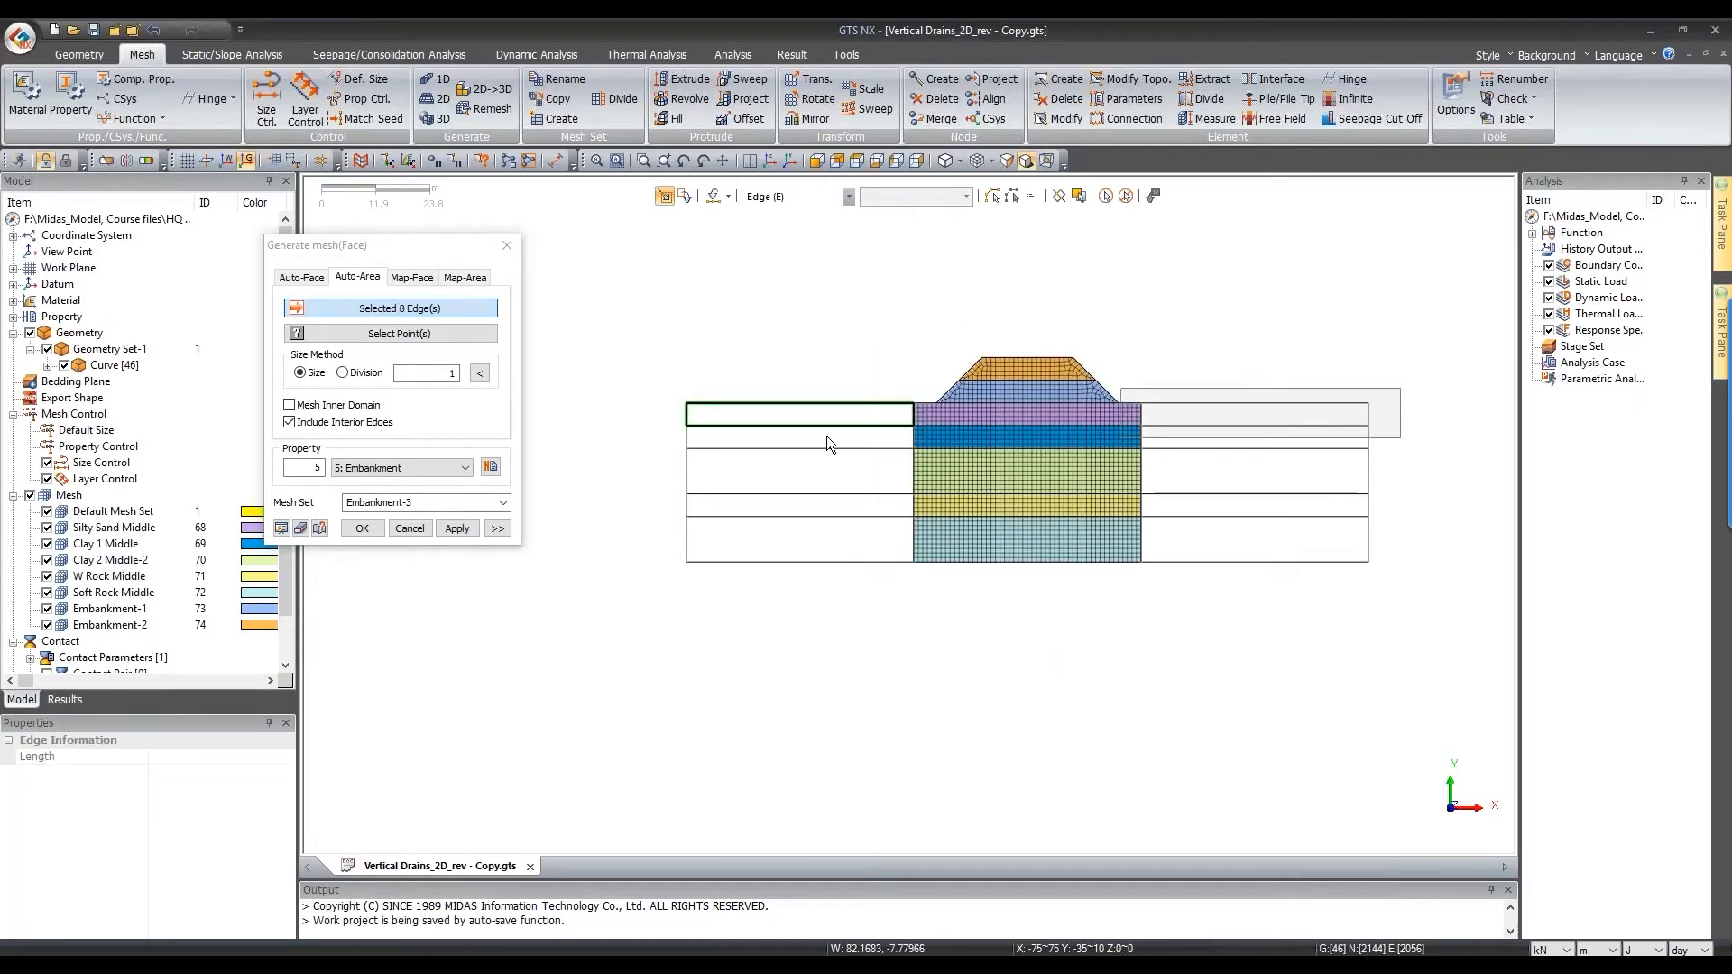
Step: Mesh the far-zone strips as Silty Sand under a 'Silty Sand' set, then undo that mesh
left_click(429, 471)
left_click(407, 543)
left_click(448, 469)
left_click(445, 468)
left_click(447, 502)
type("Silt")
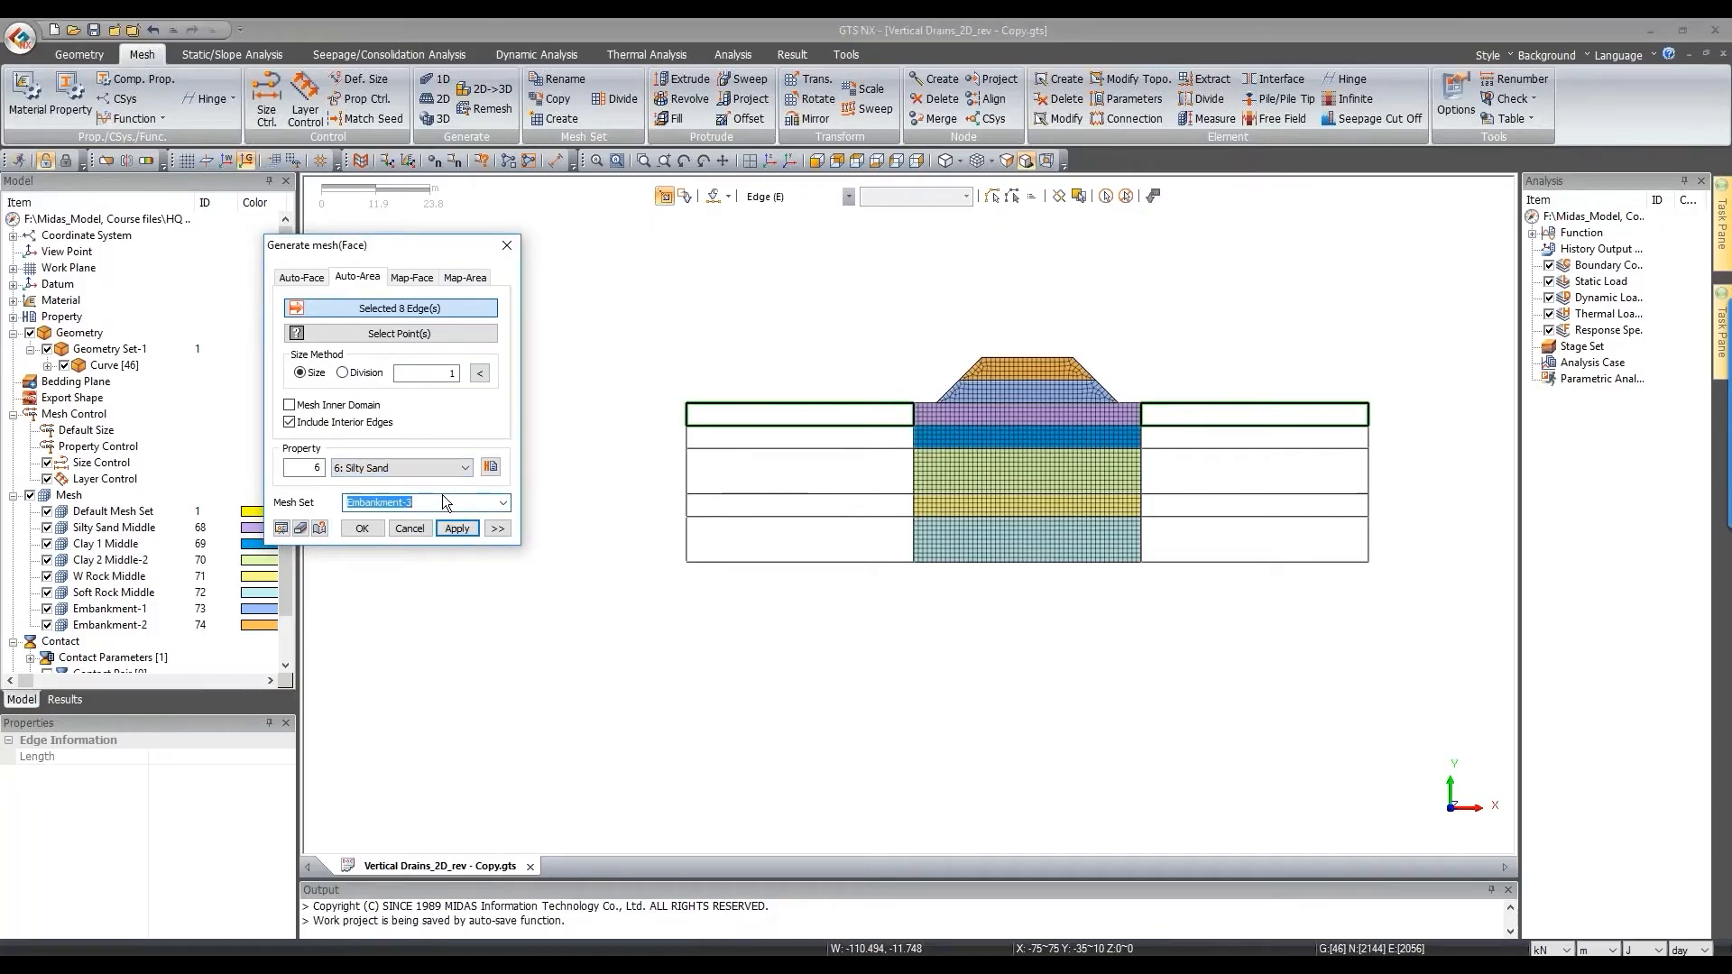
type("y Sand")
left_click(457, 528)
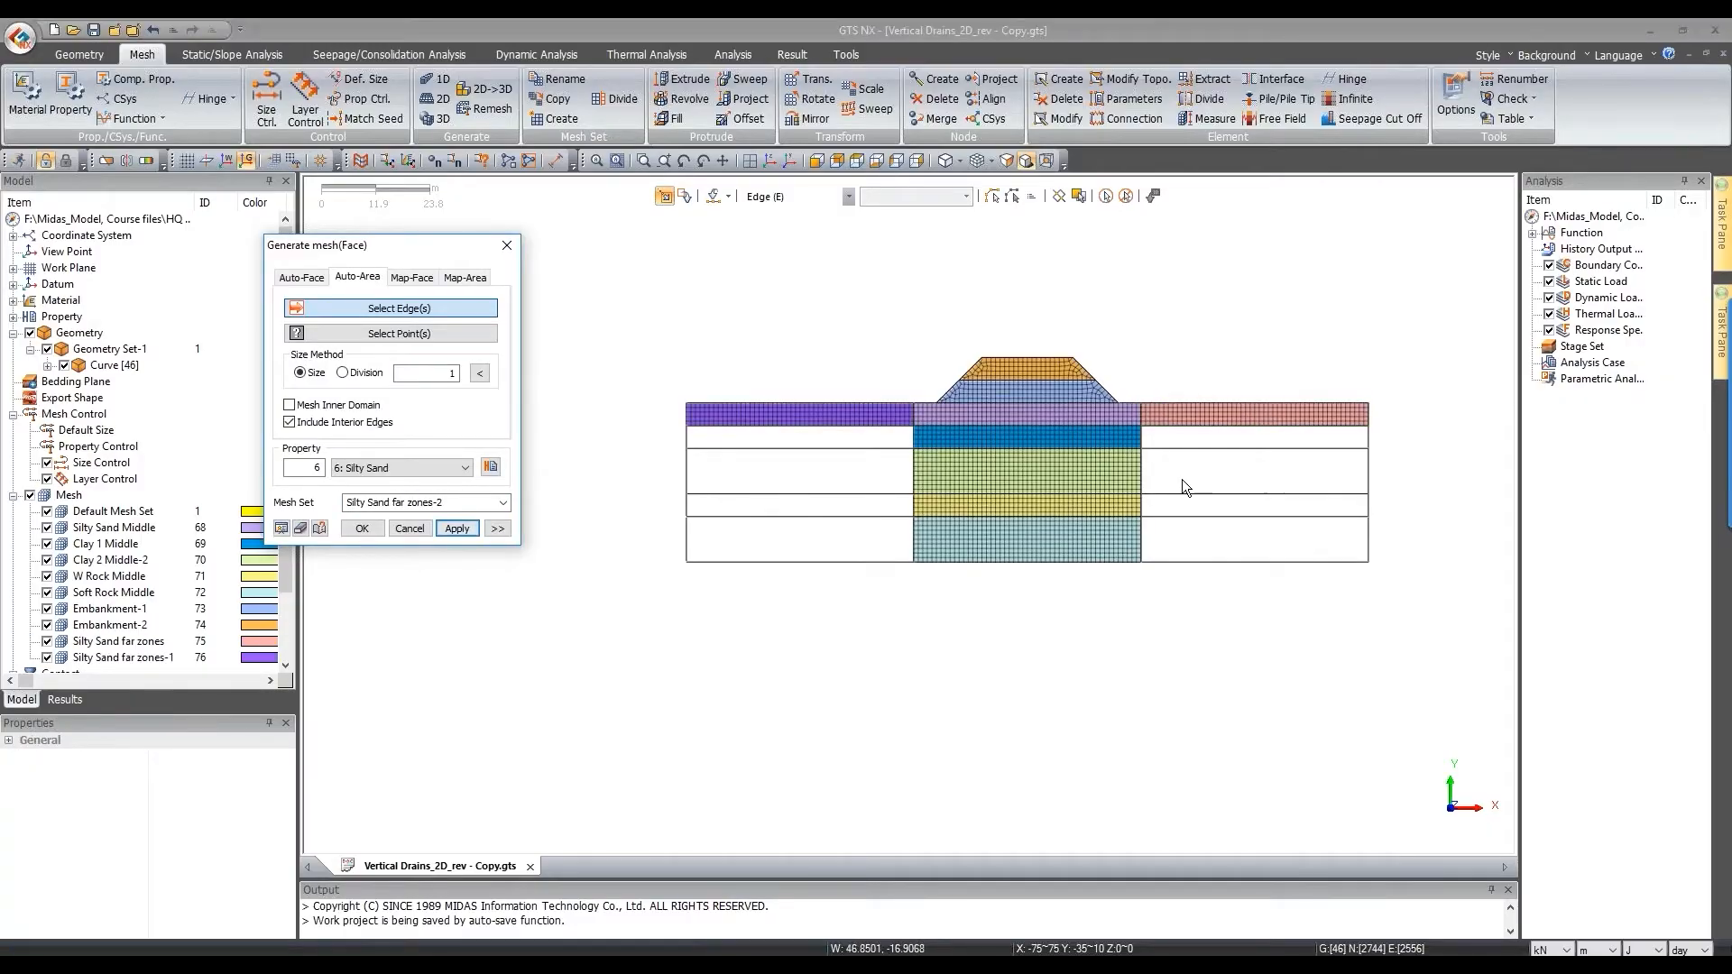
scroll(1182, 479, "up", 2)
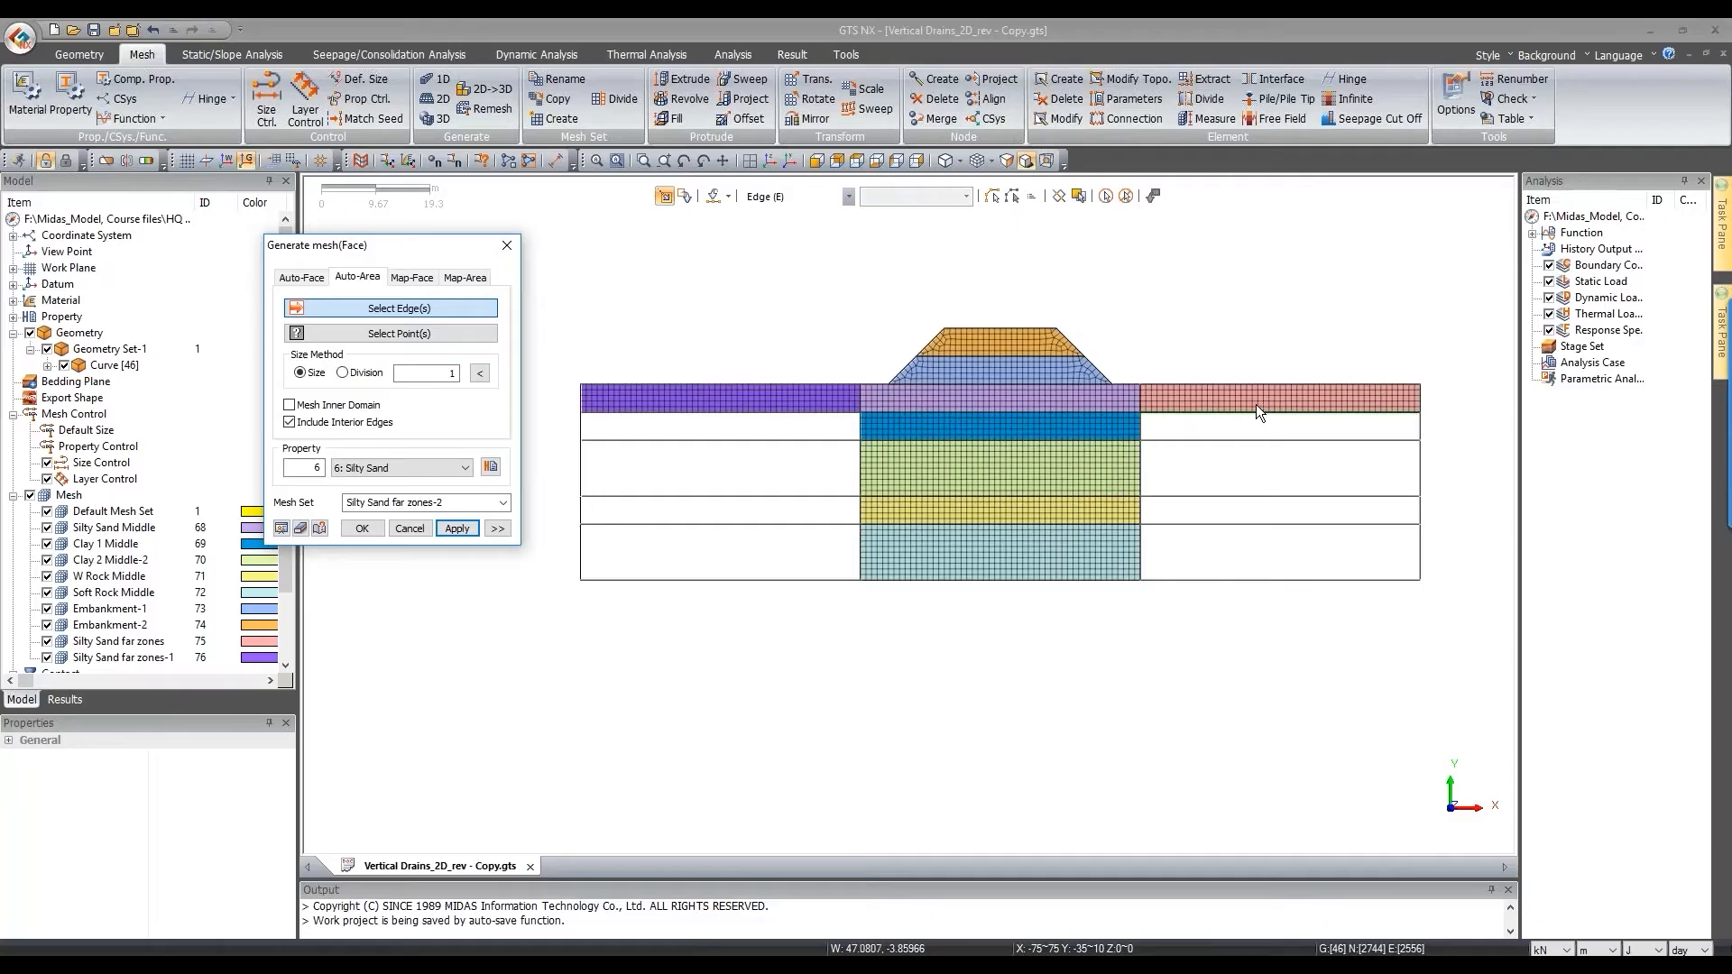
left_click(154, 30)
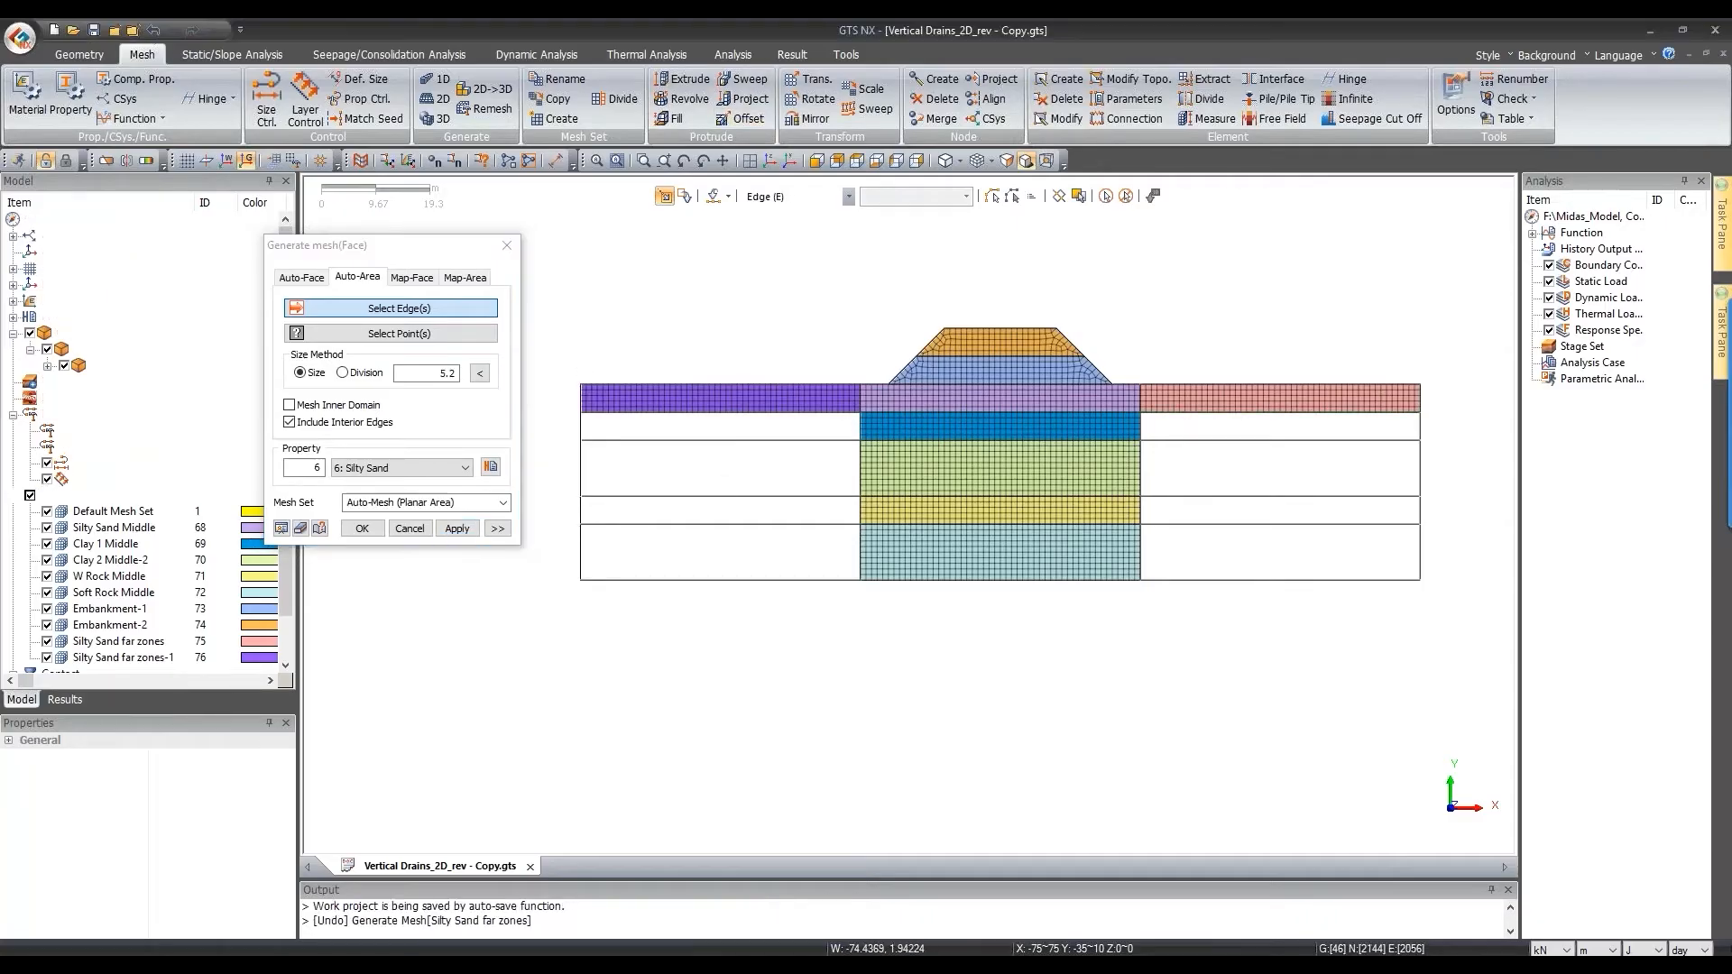
Step: Mesh the left and right top strips as Silty Sand at size 1.5 in set 'sand far zones'
left_click(871, 424)
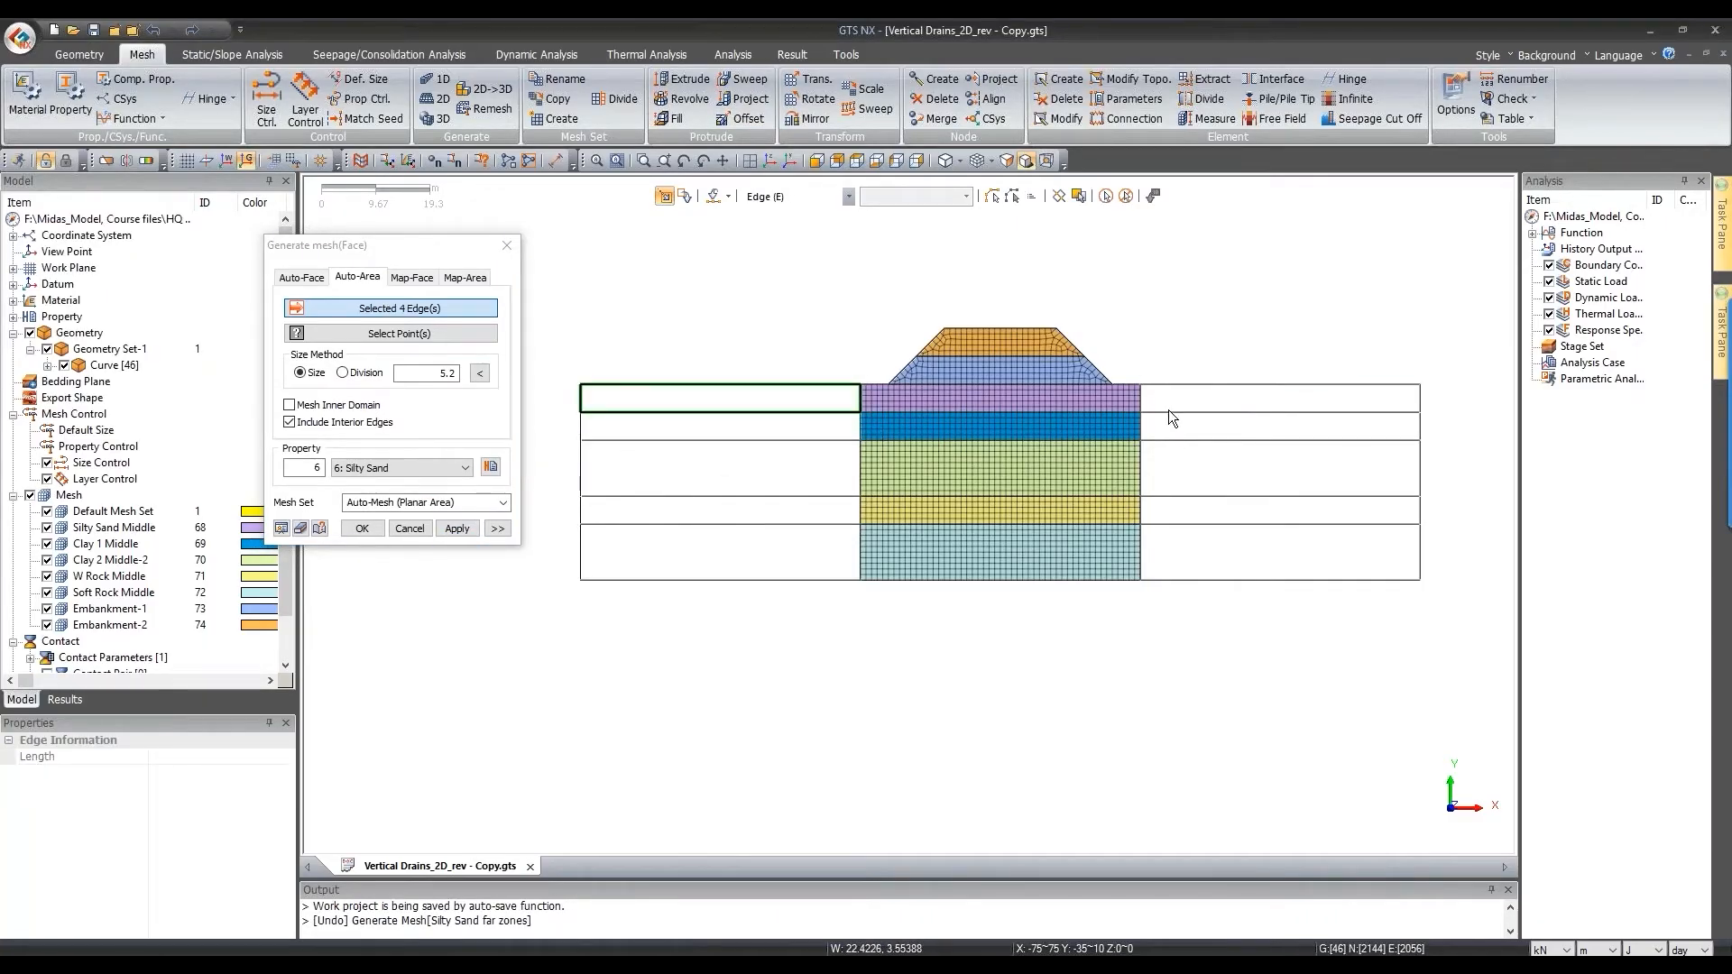
left_click(1441, 429)
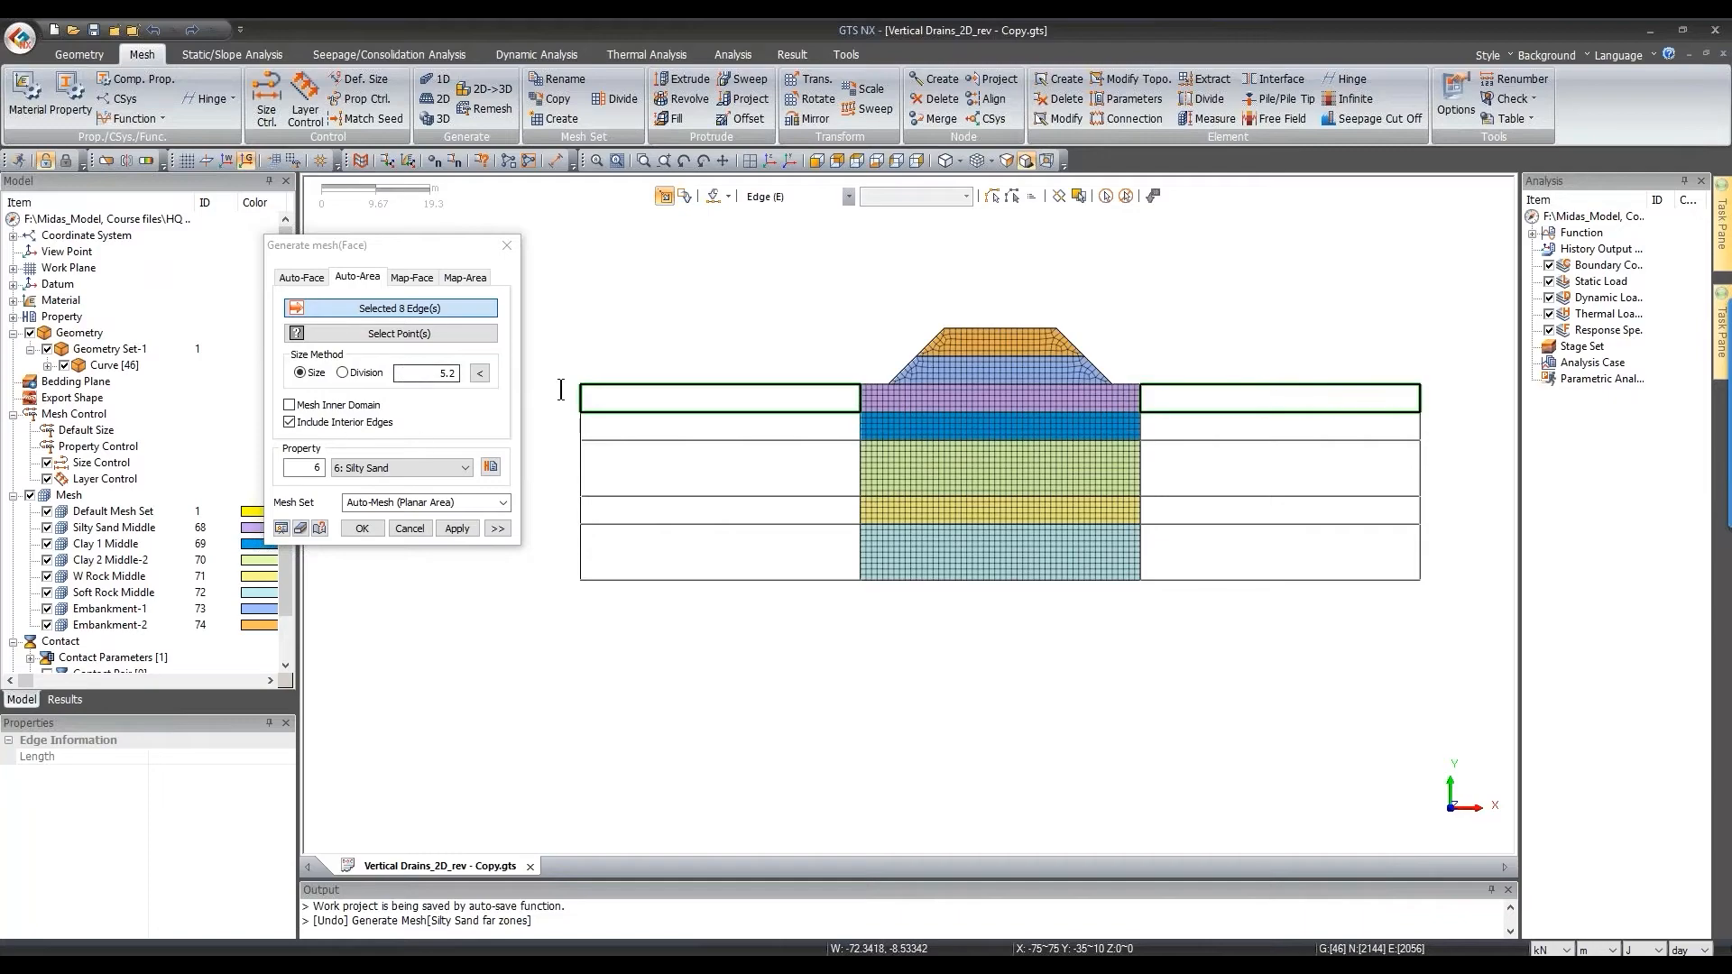
left_click_drag(437, 374, 565, 391)
left_click(415, 502)
type("sand far zones")
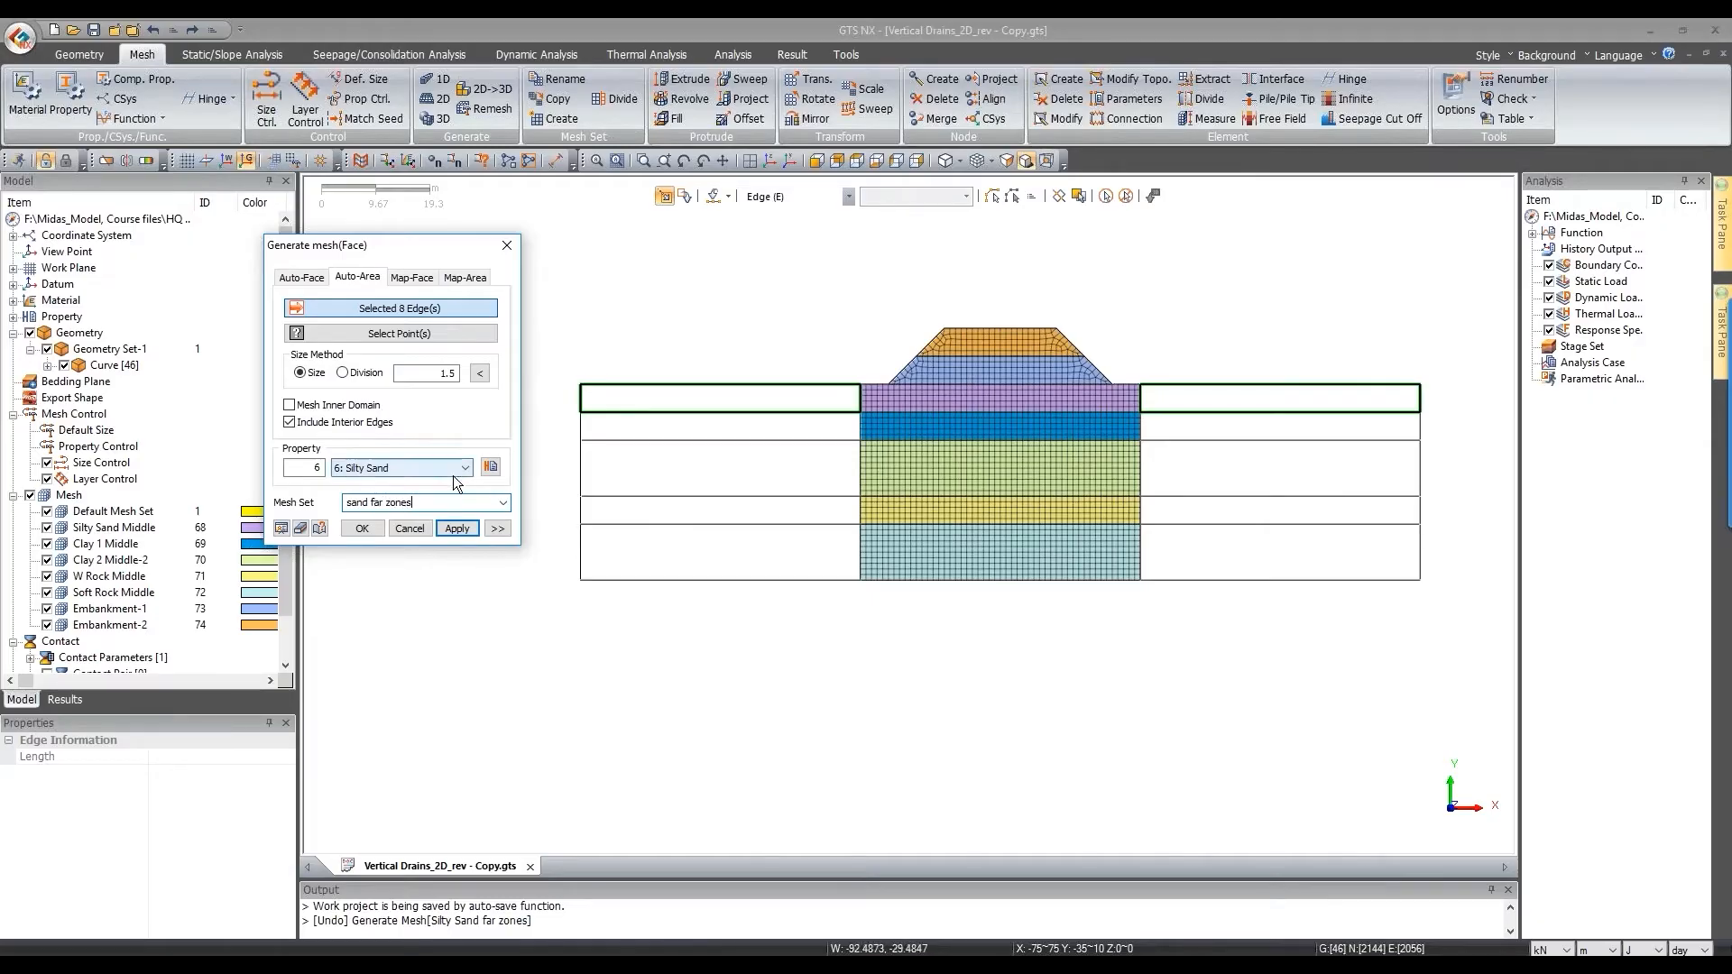
left_click(442, 532)
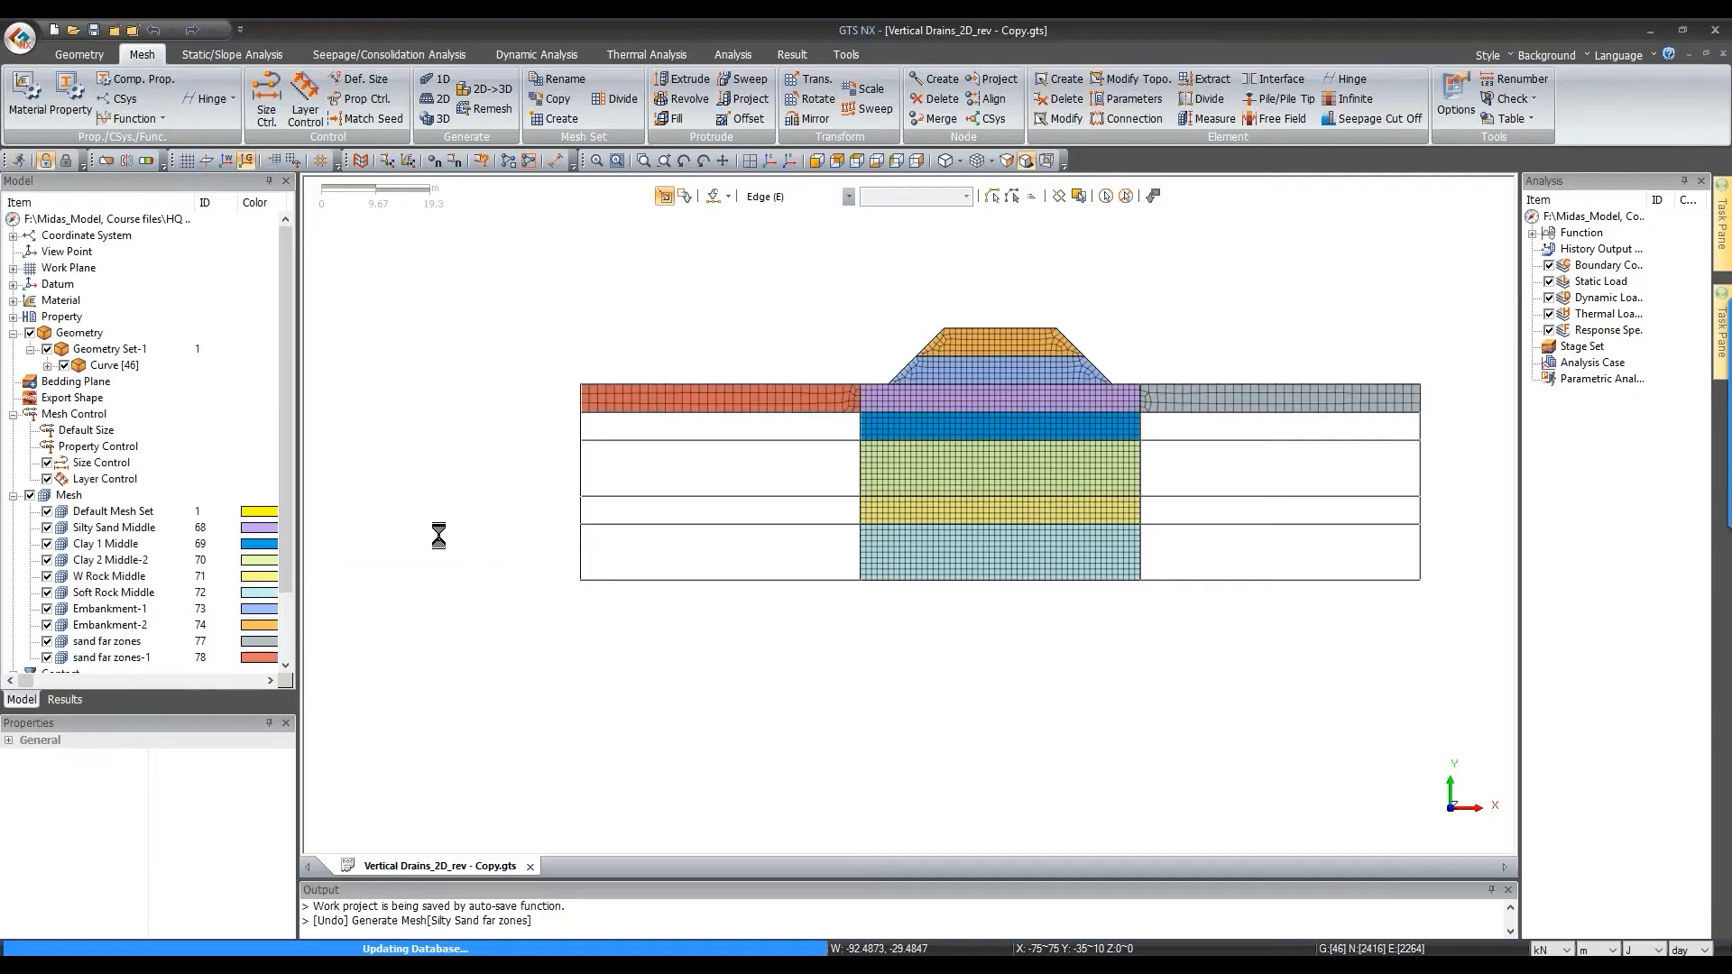
left_click_drag(561, 405, 868, 458)
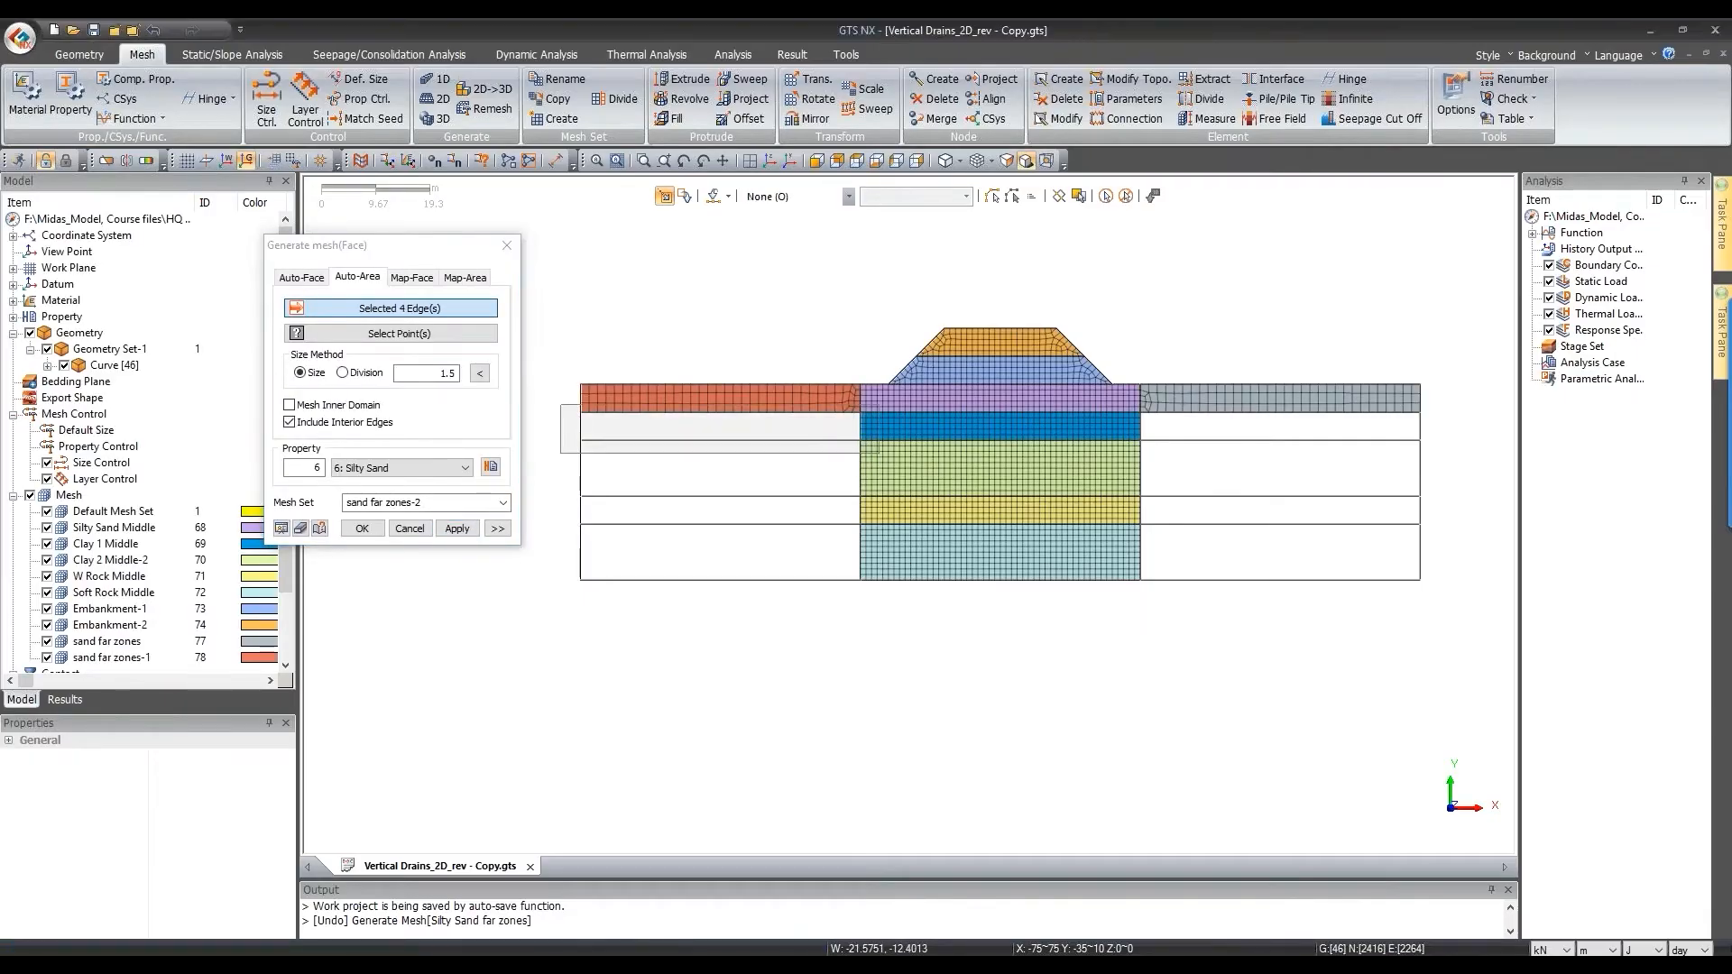
left_click_drag(1133, 415, 1483, 460)
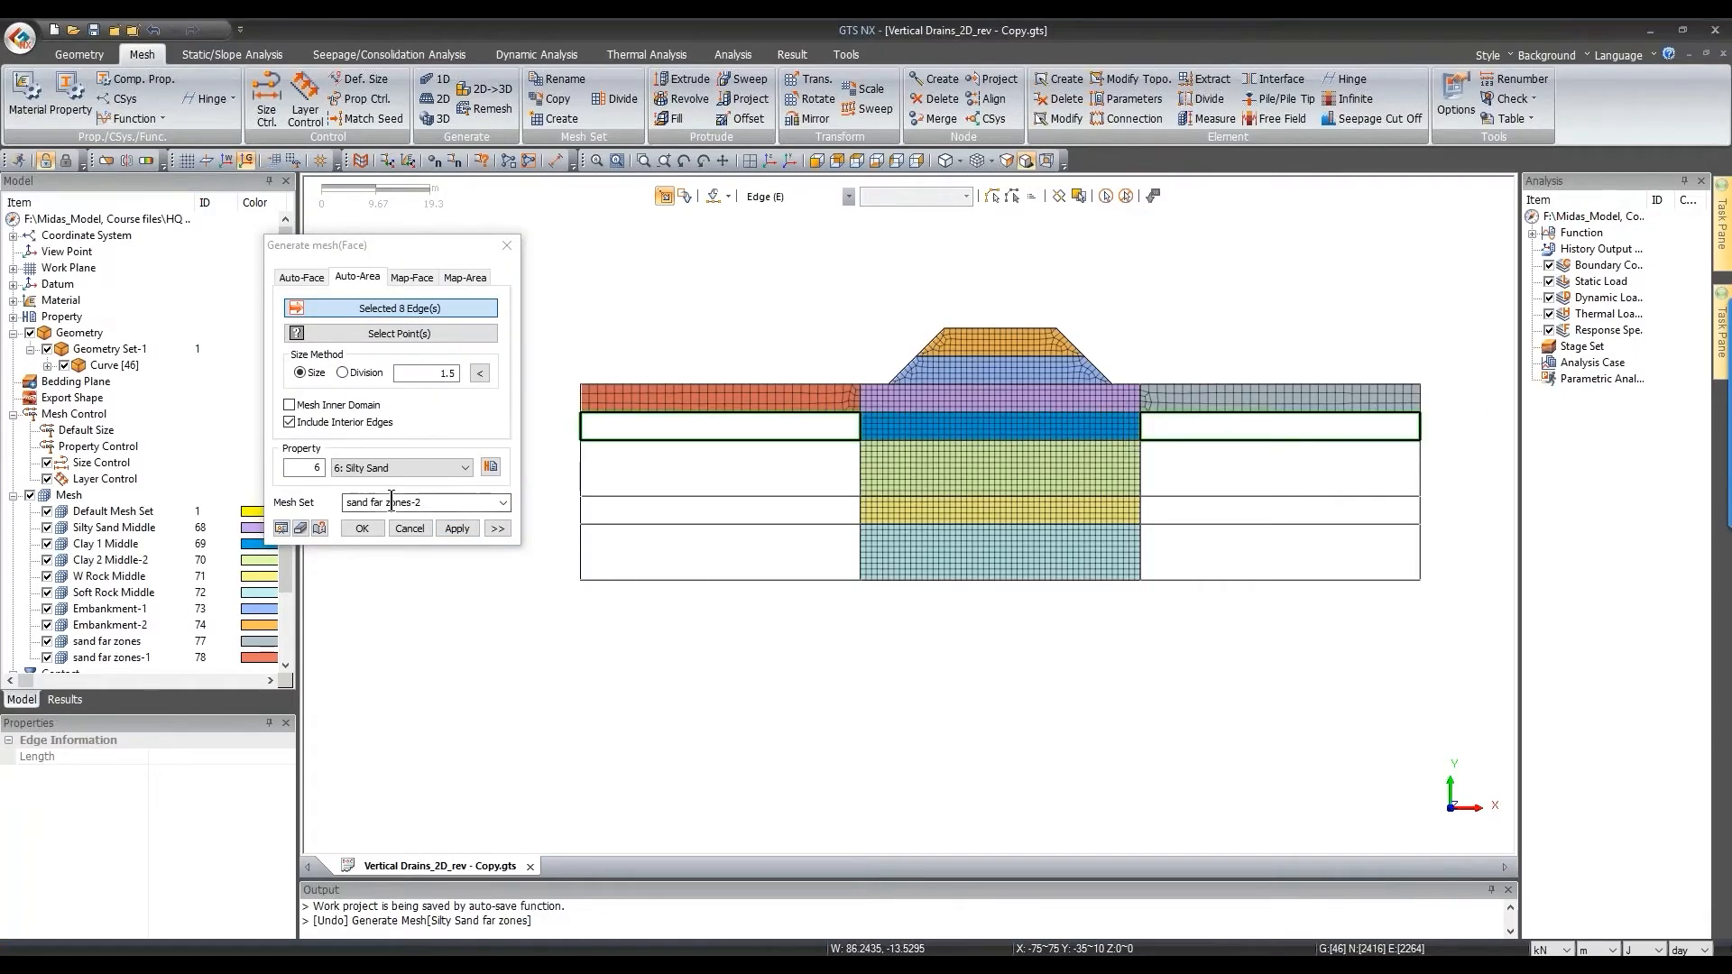
Step: Mesh the selected far-zone clay layers as Clay-1 in mesh set 'Clay 1 far zones'
left_click(397, 467)
left_click(375, 509)
left_click_drag(426, 504, 346, 504)
type("Clay 1")
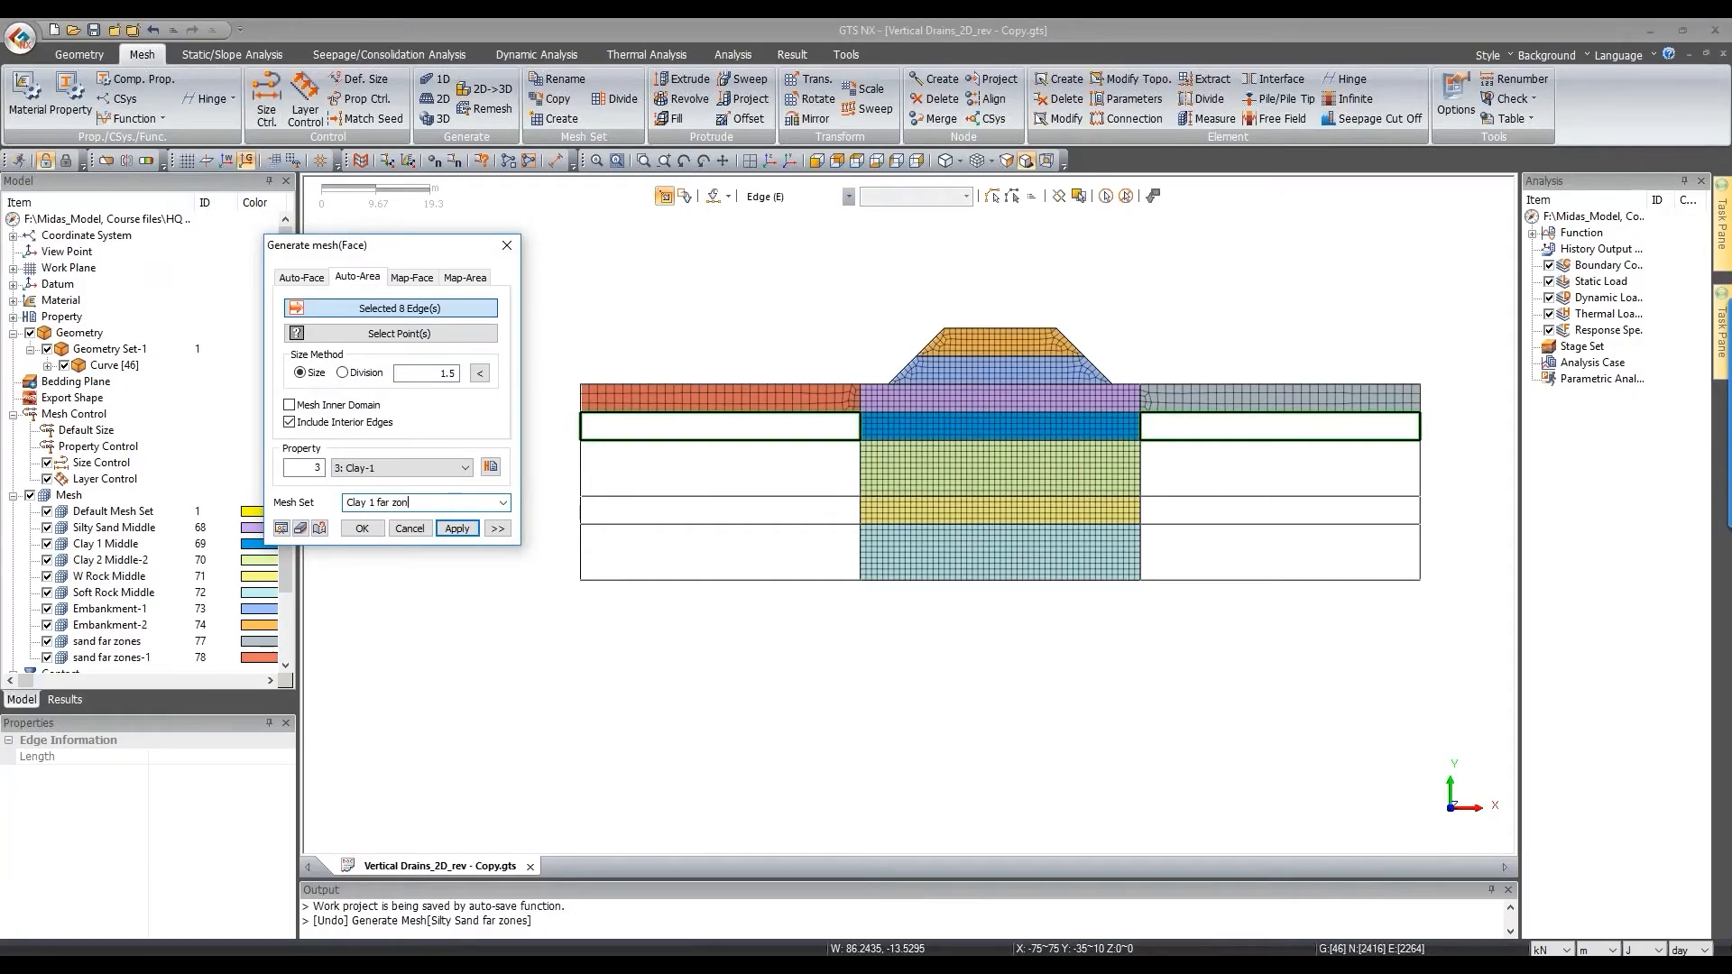
type(" far zones")
left_click_drag(376, 503, 459, 505)
left_click(459, 524)
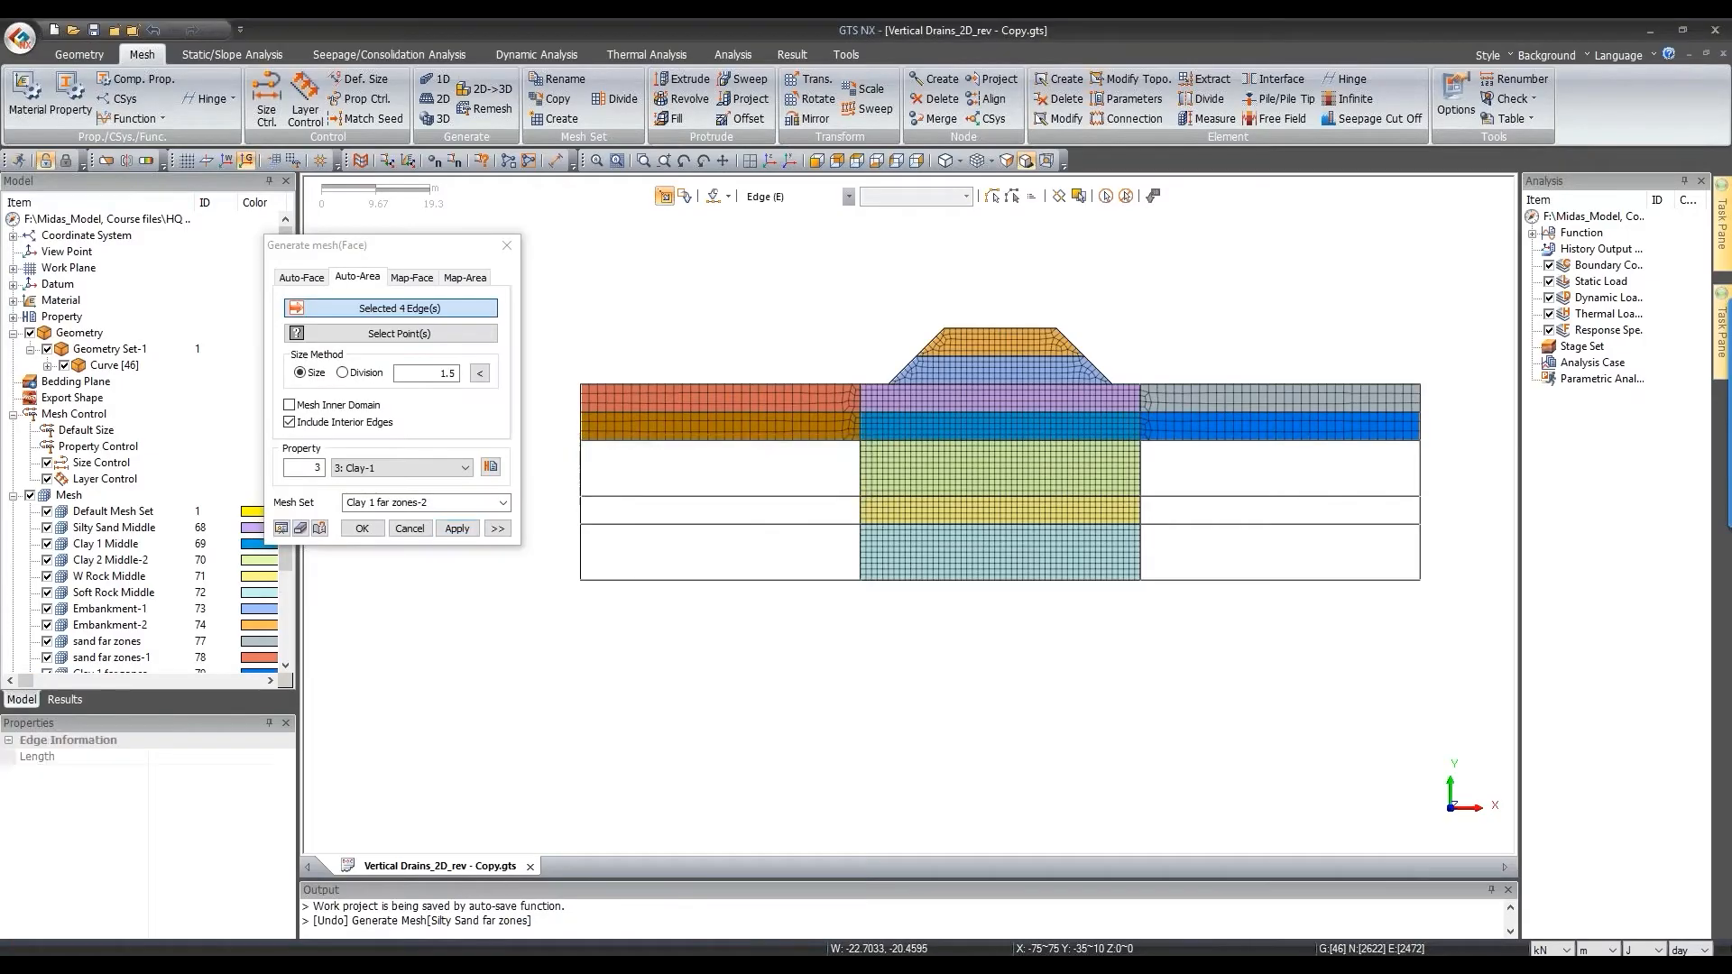
Step: Mesh both second clay far zones as Clay-2 in mesh set 'Clay 2 far zones'
left_click_drag(1091, 425, 1458, 516)
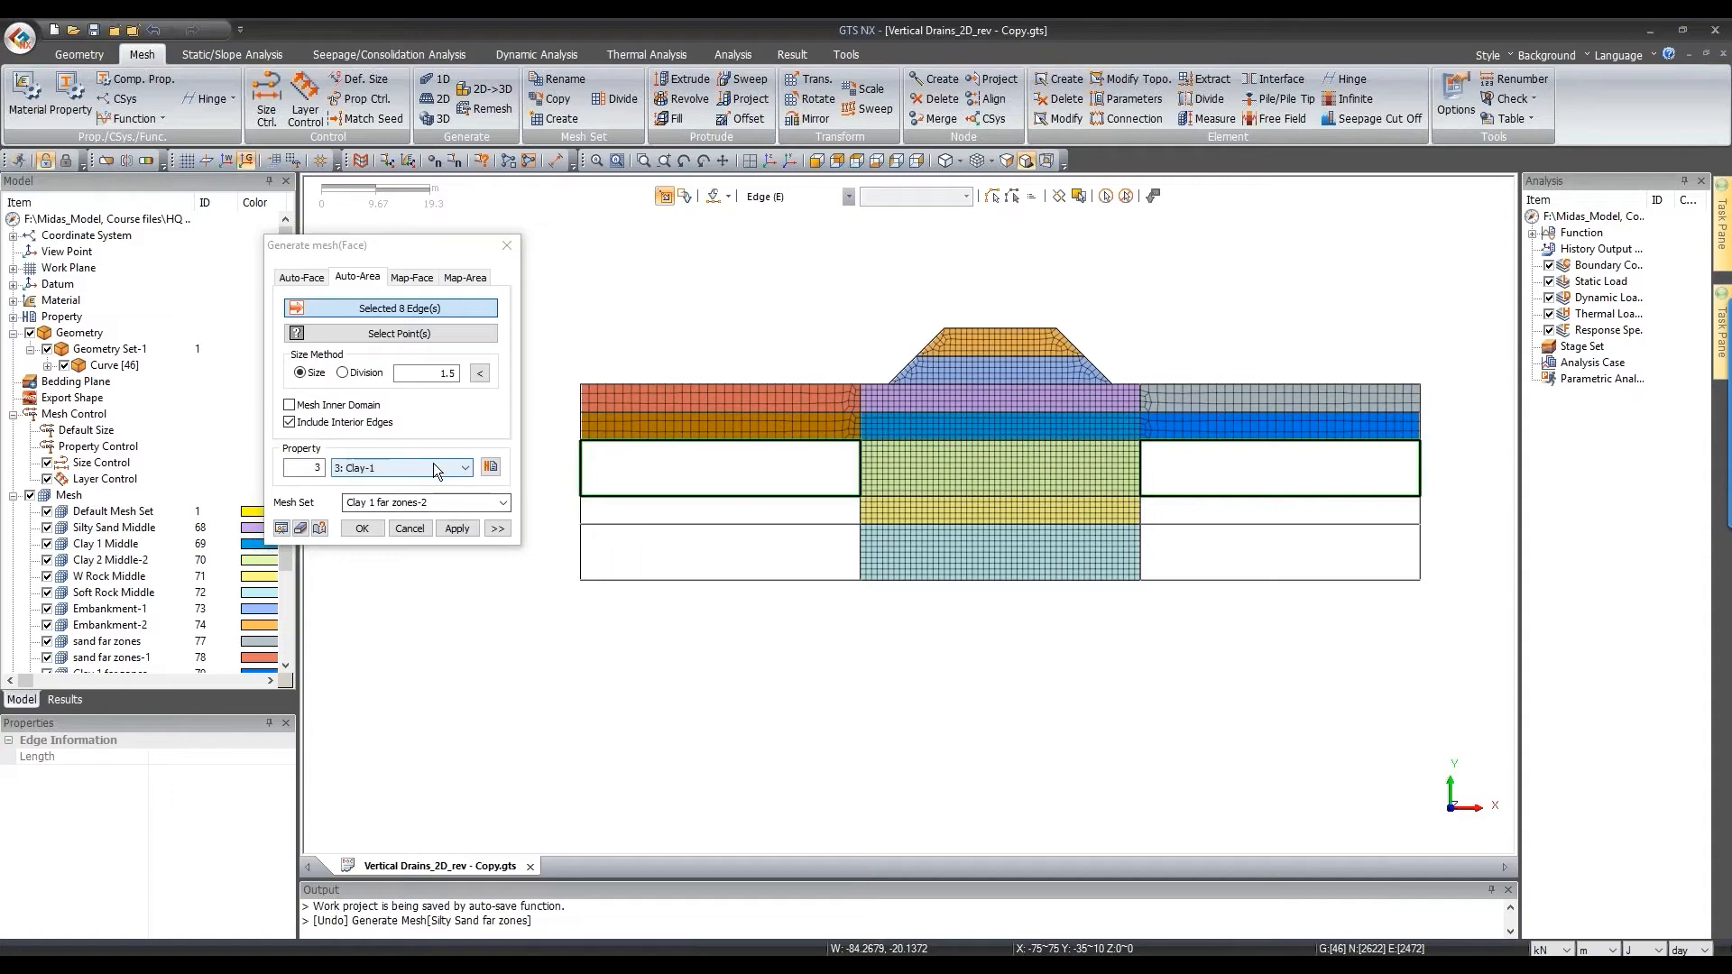
scroll(432, 464, "down", 1)
left_click(373, 503)
double_click(374, 503)
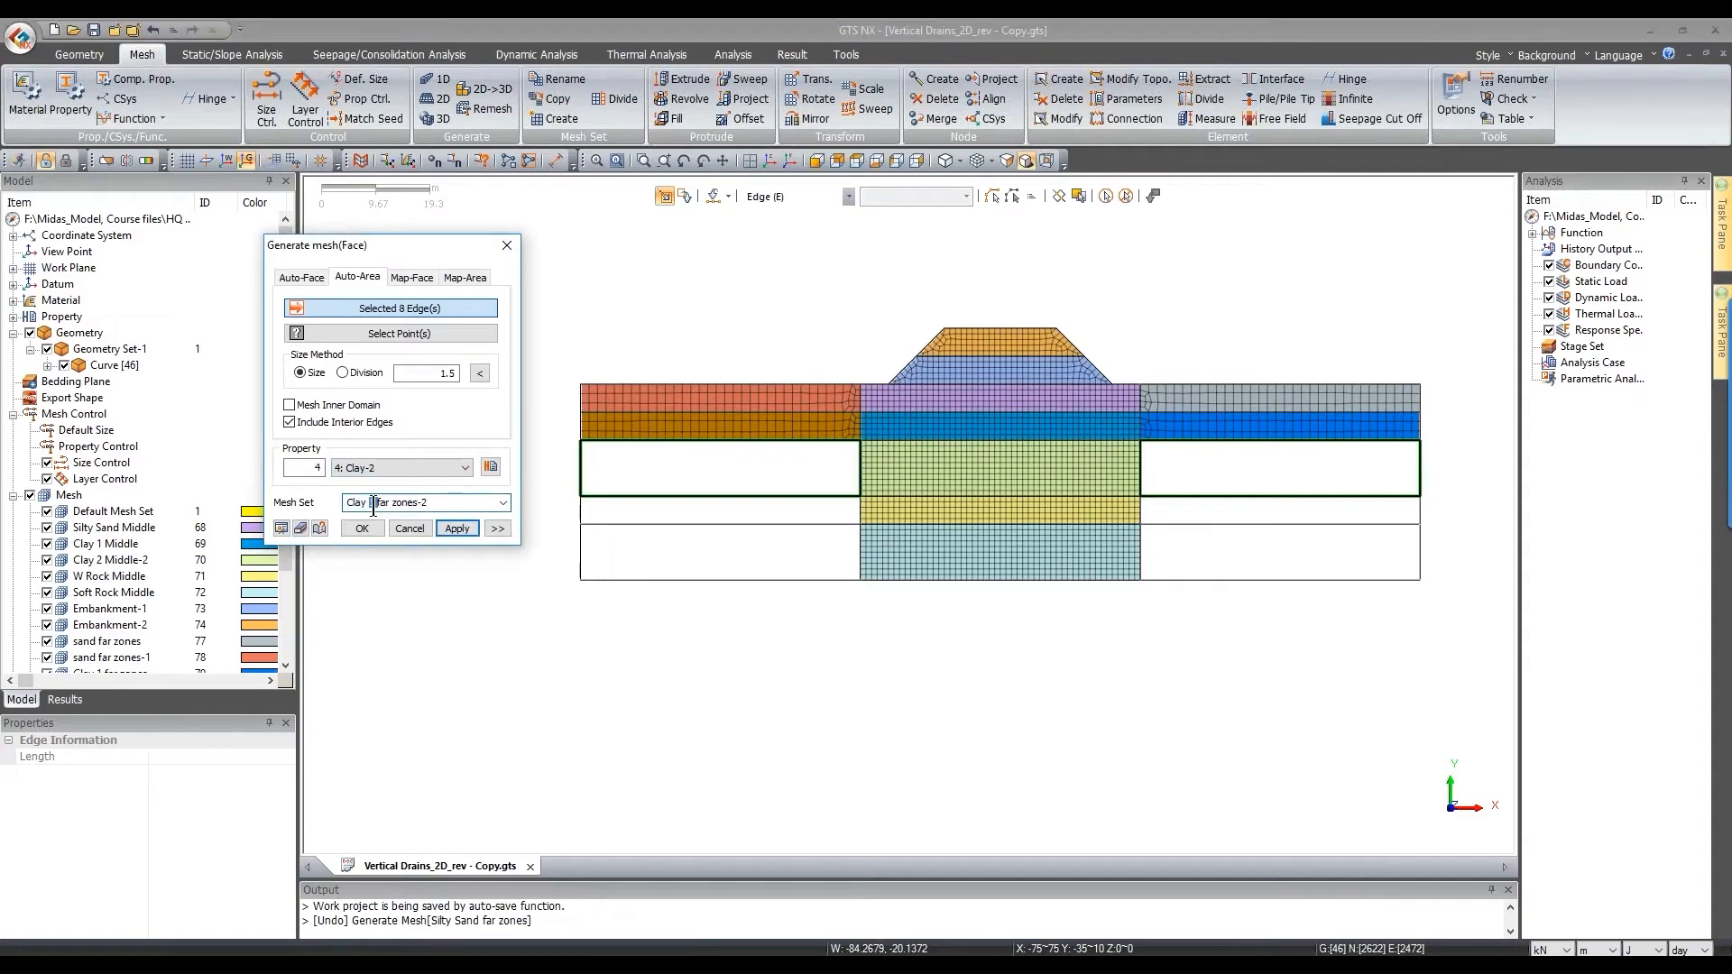
type("2")
key("Delete")
left_click(470, 529)
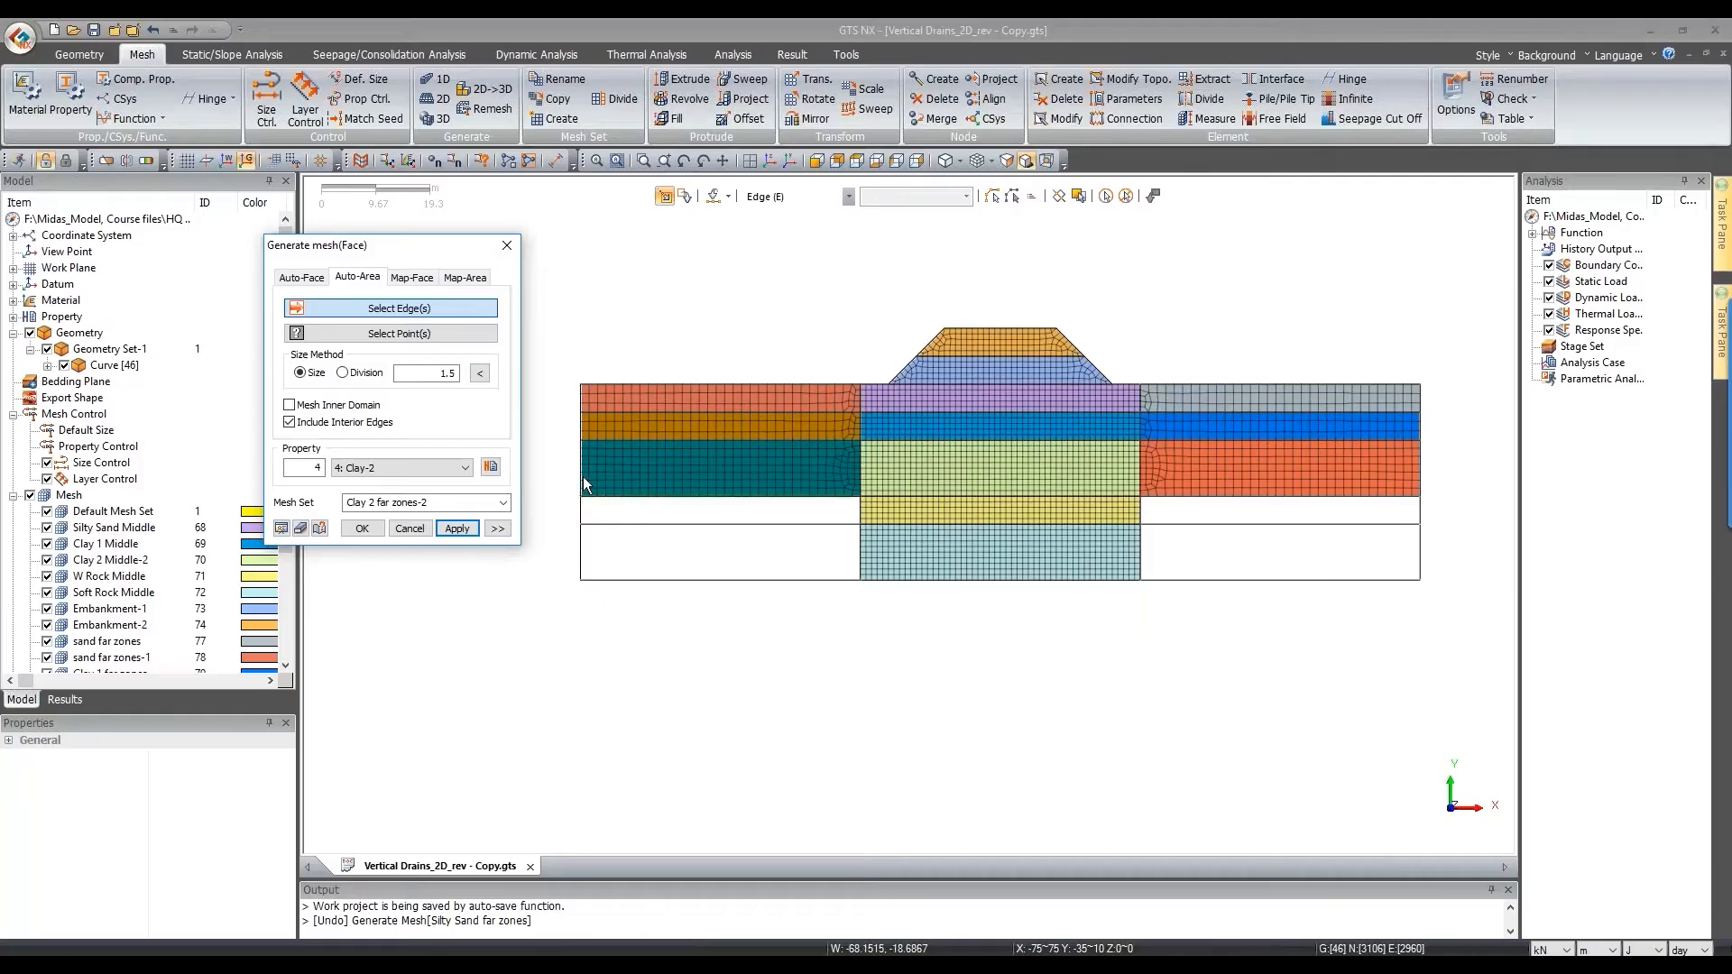
left_click(605, 512)
Step: Mesh the left and right weathered-rock far zones as W Rock in set 'W rock far zones'
left_click_drag(1127, 483, 1463, 558)
left_click(377, 469)
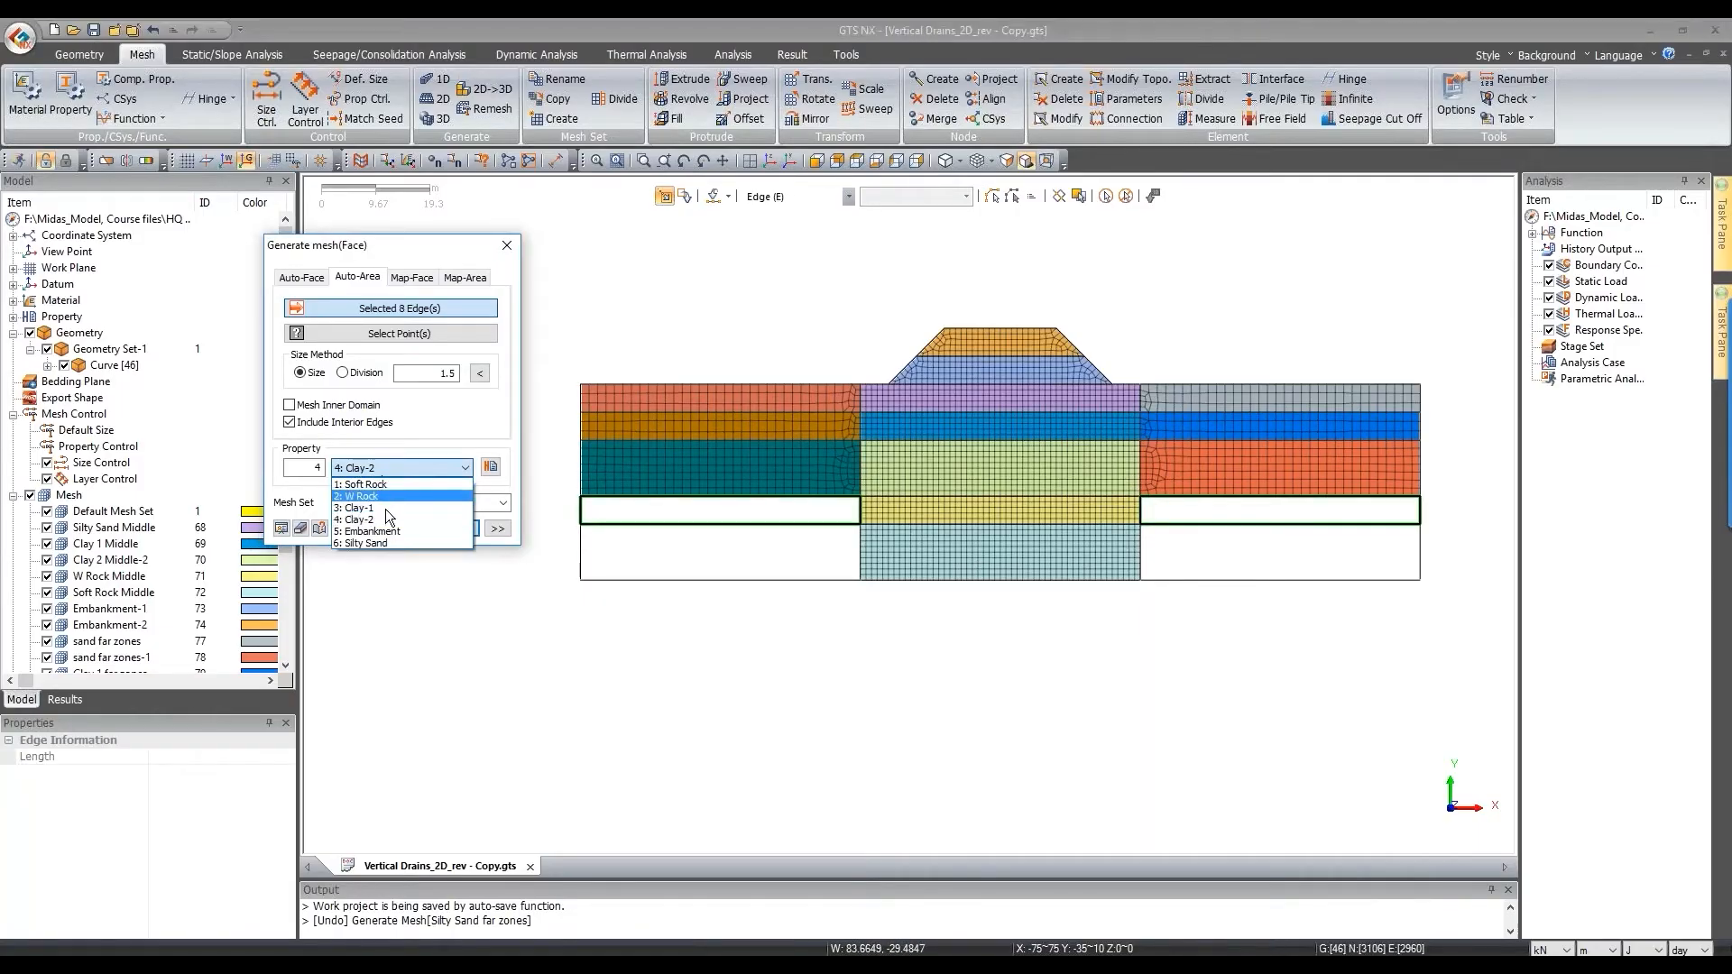
left_click(392, 495)
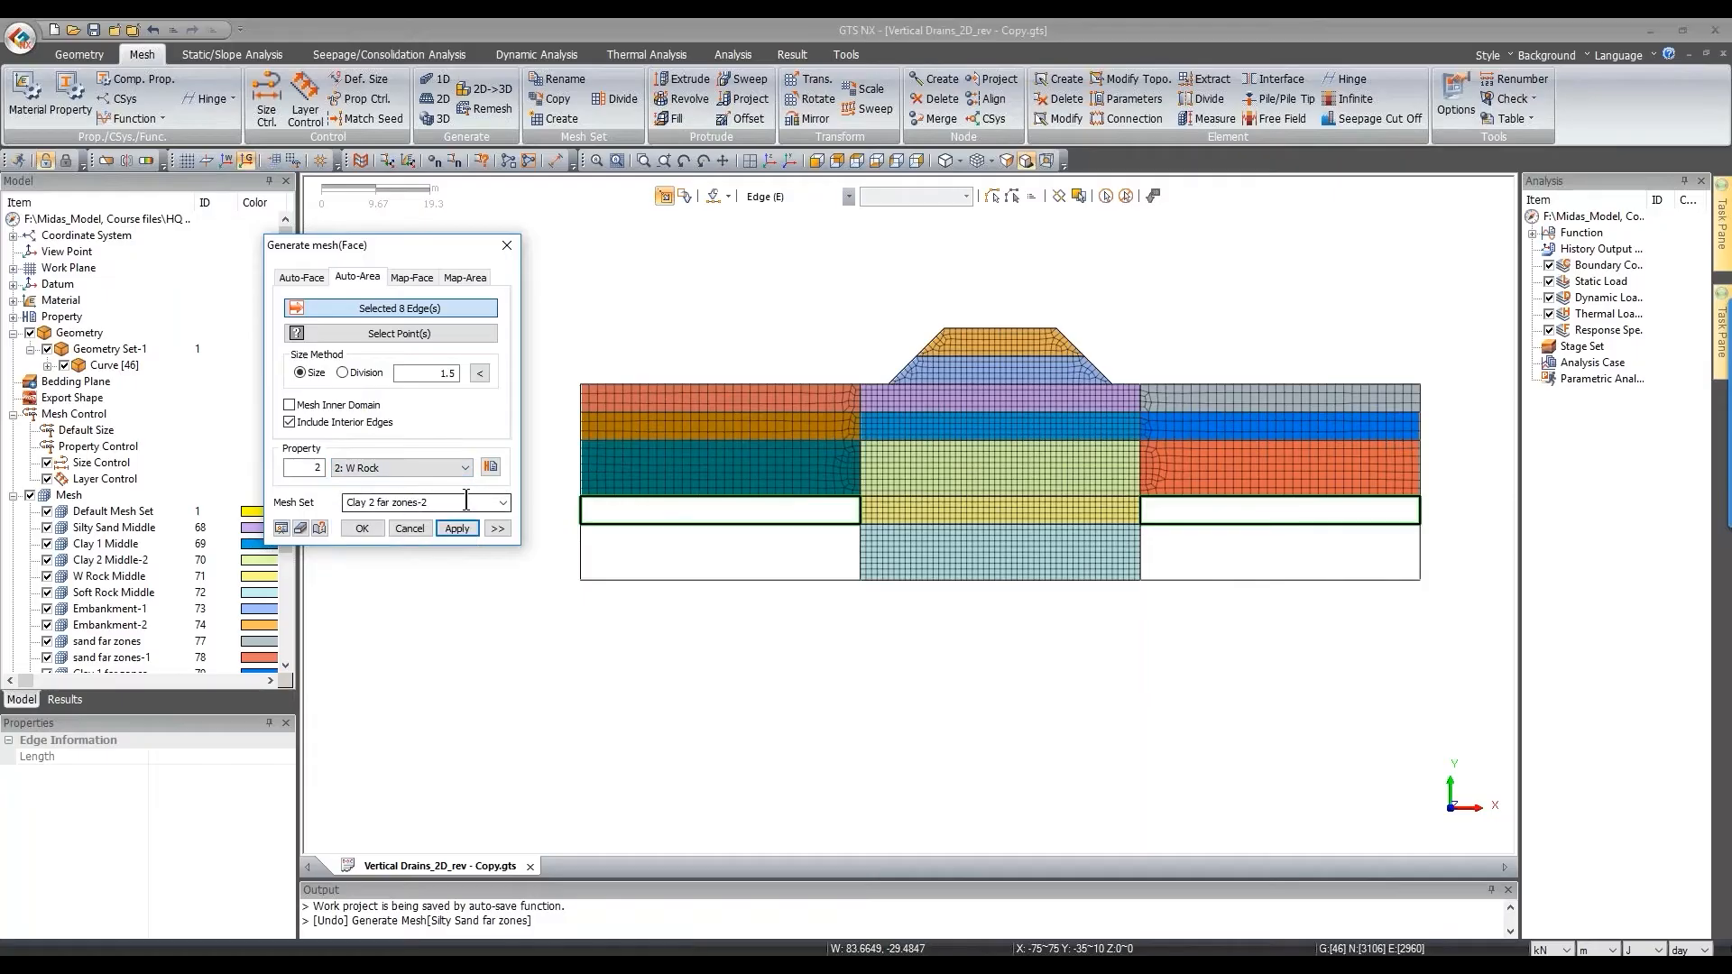
left_click_drag(349, 505, 479, 507)
type("W rock")
left_click(469, 533)
Step: Mesh the bottom-left and bottom-right far zones in mesh set 'Soft Rock far zones'
left_click(588, 541)
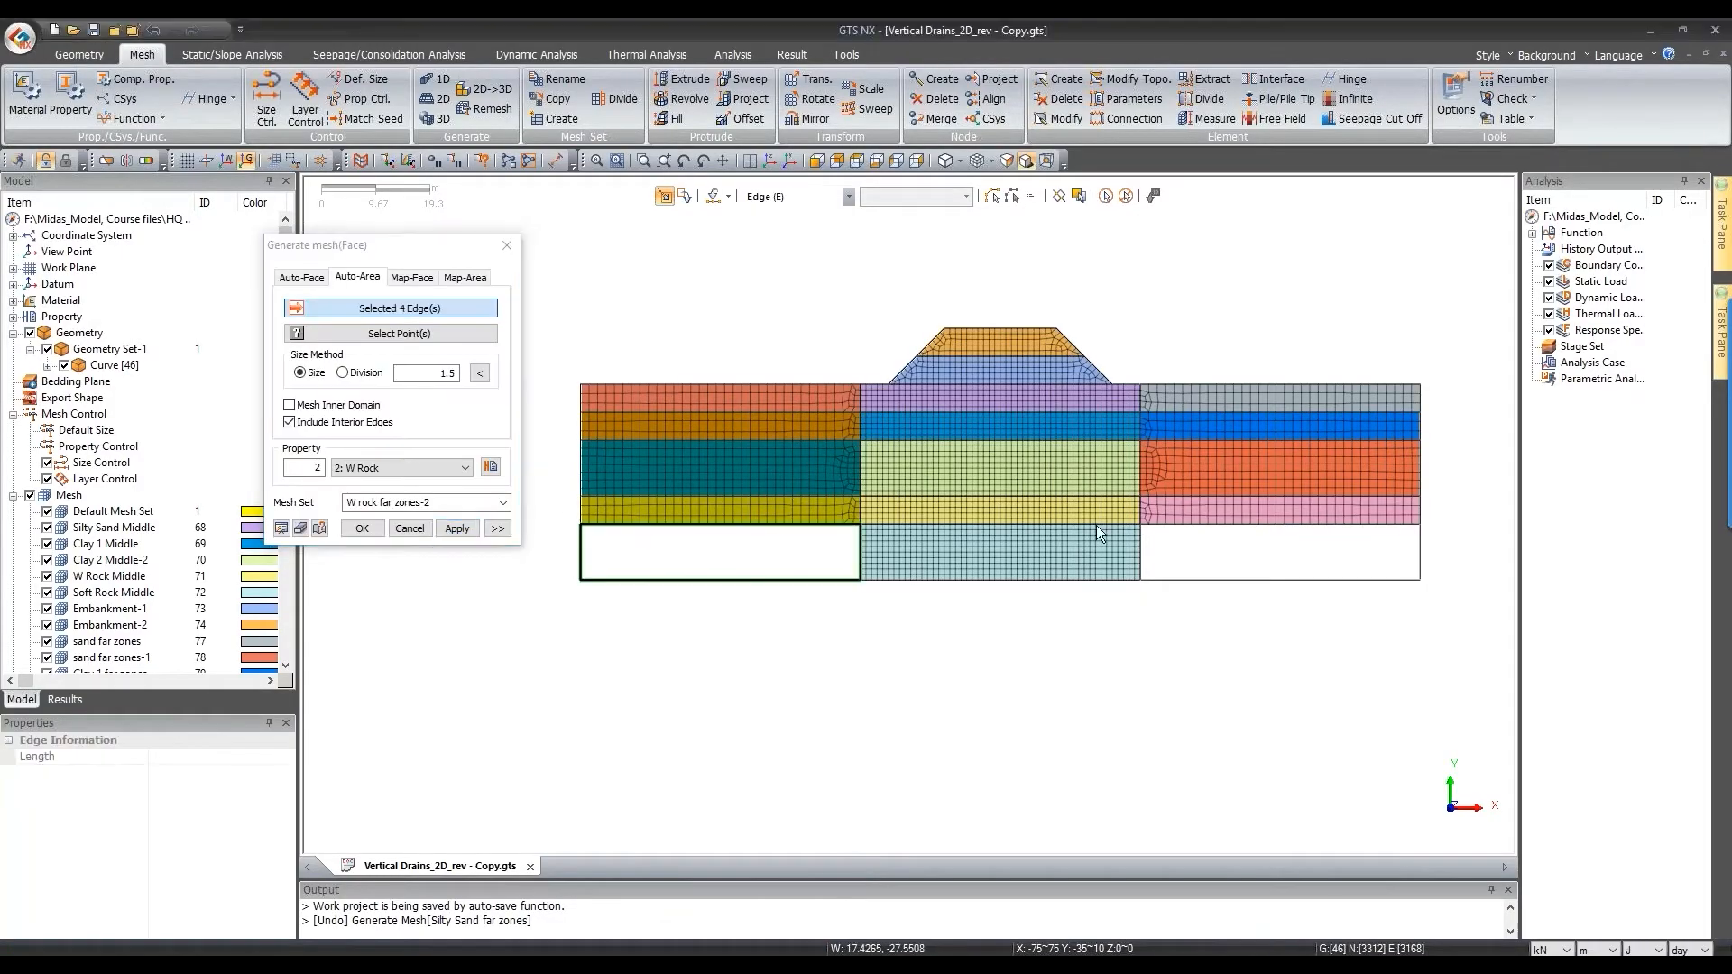
left_click_drag(1489, 666, 1109, 518)
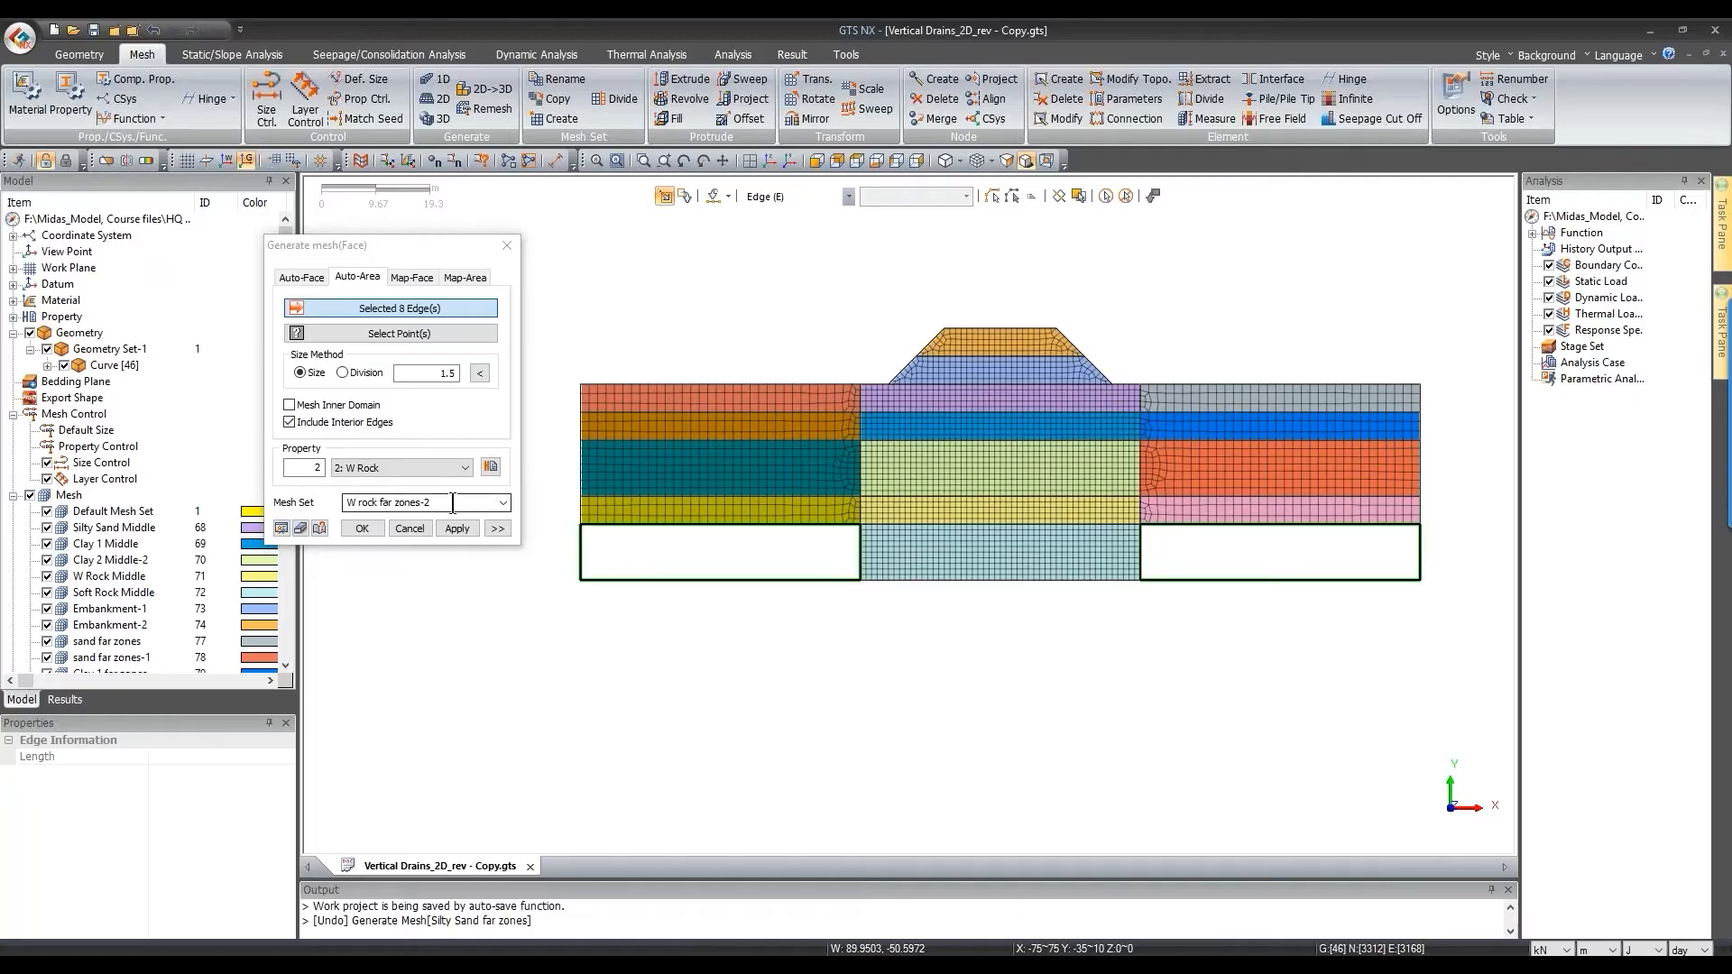
left_click(452, 503)
type("A")
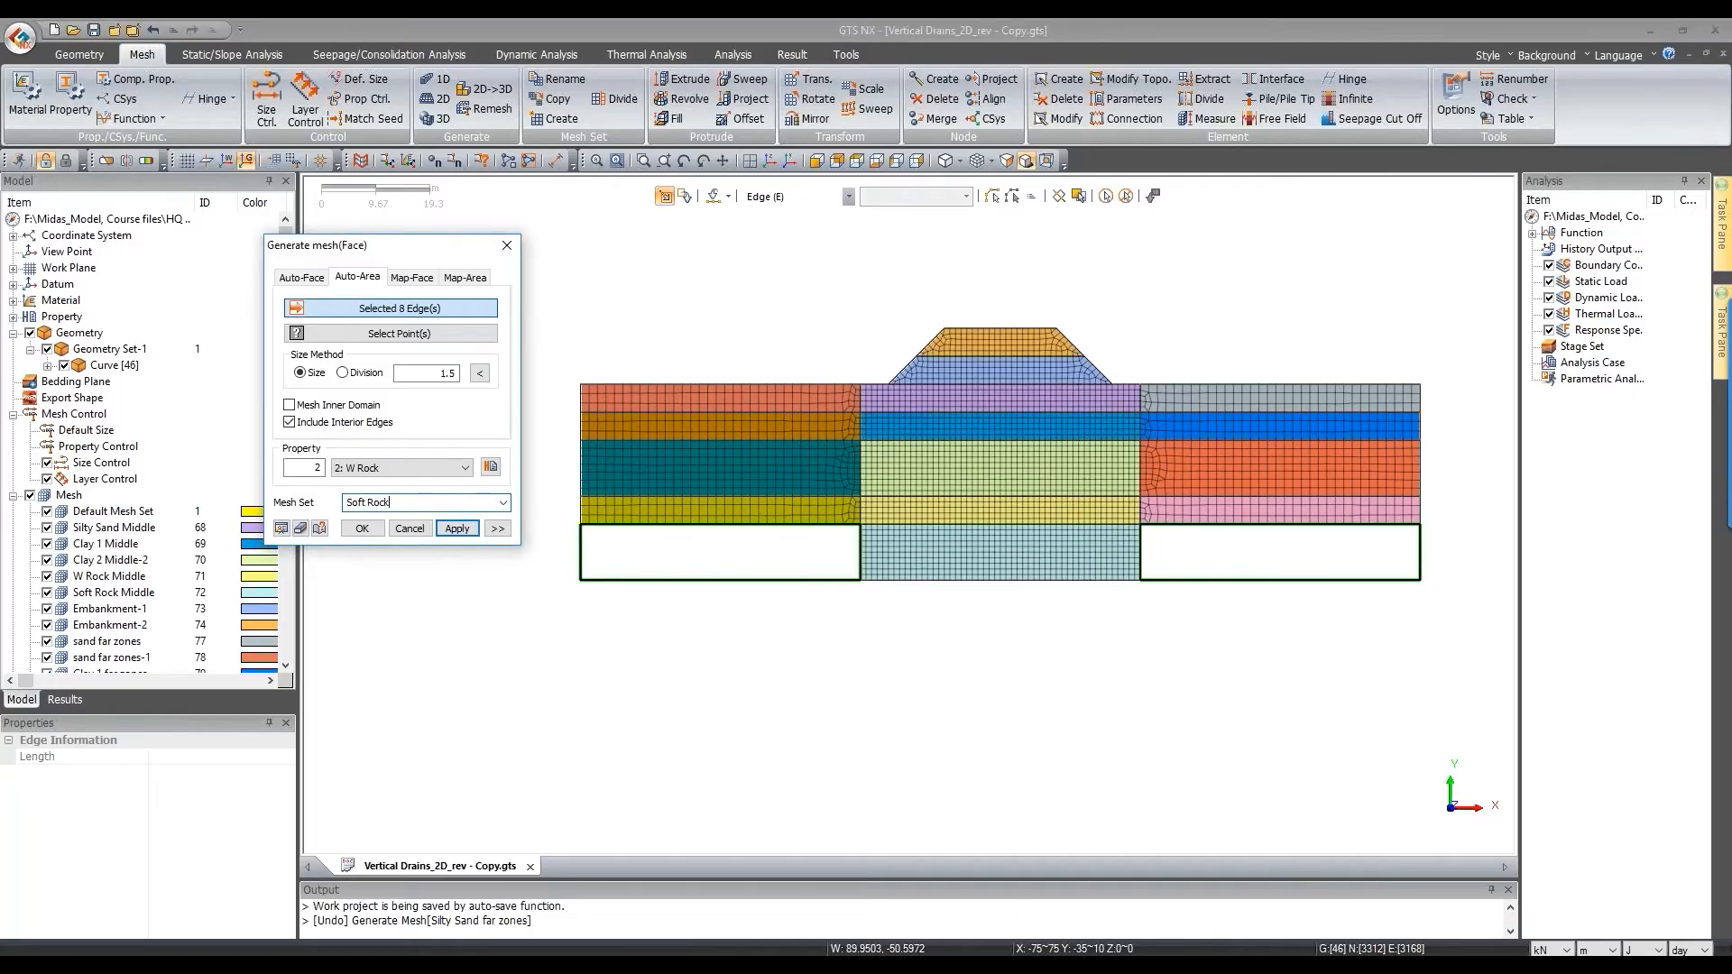
type("oft Rock far zones")
left_click(361, 528)
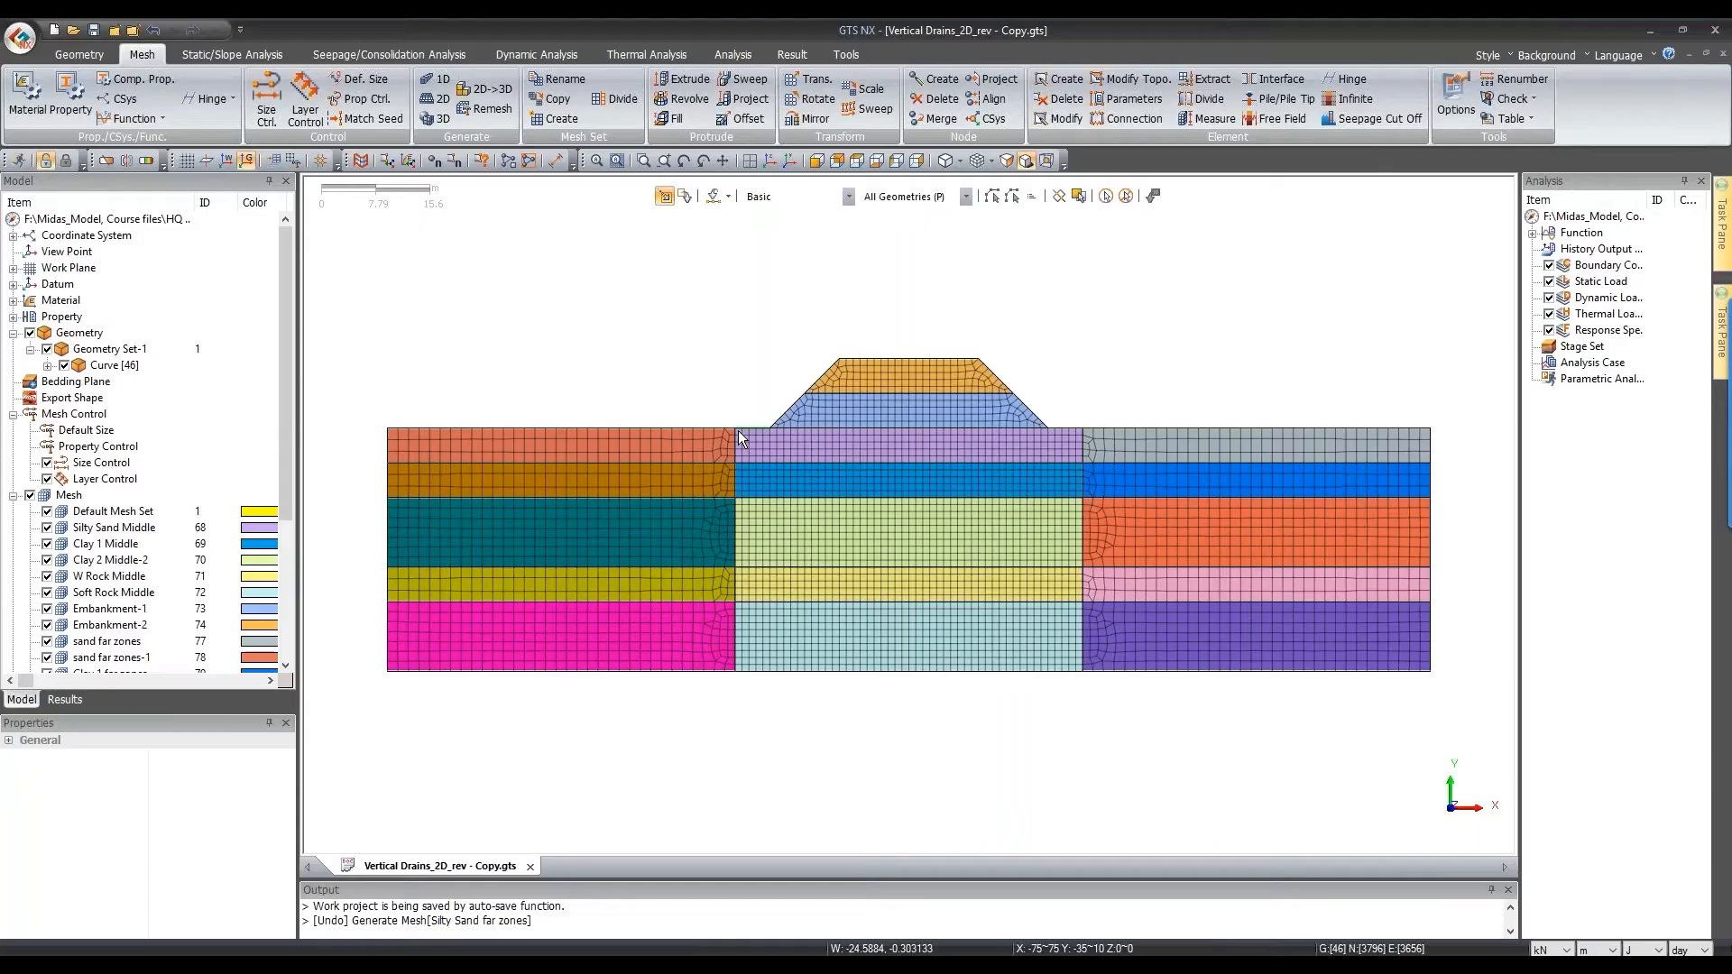
Step: Colour the mesh by material and check the Silty Sand Middle mesh set in the Model tree
left_click(991, 162)
left_click(1072, 419)
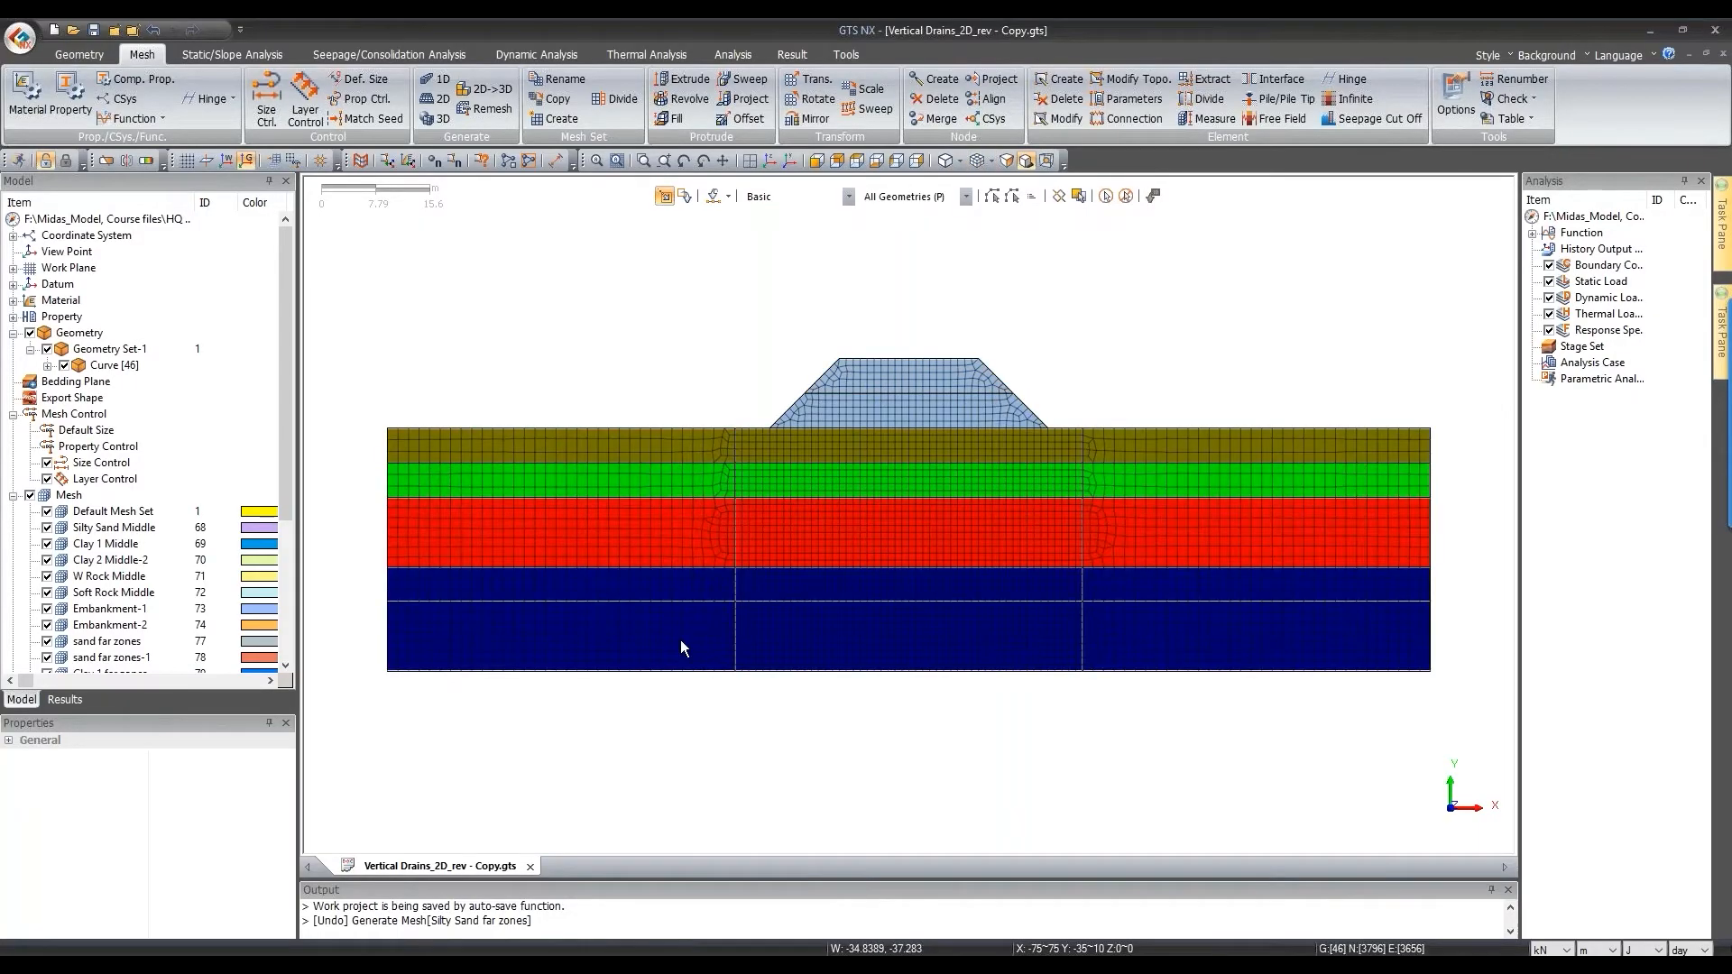
scroll(160, 436, "down", 3)
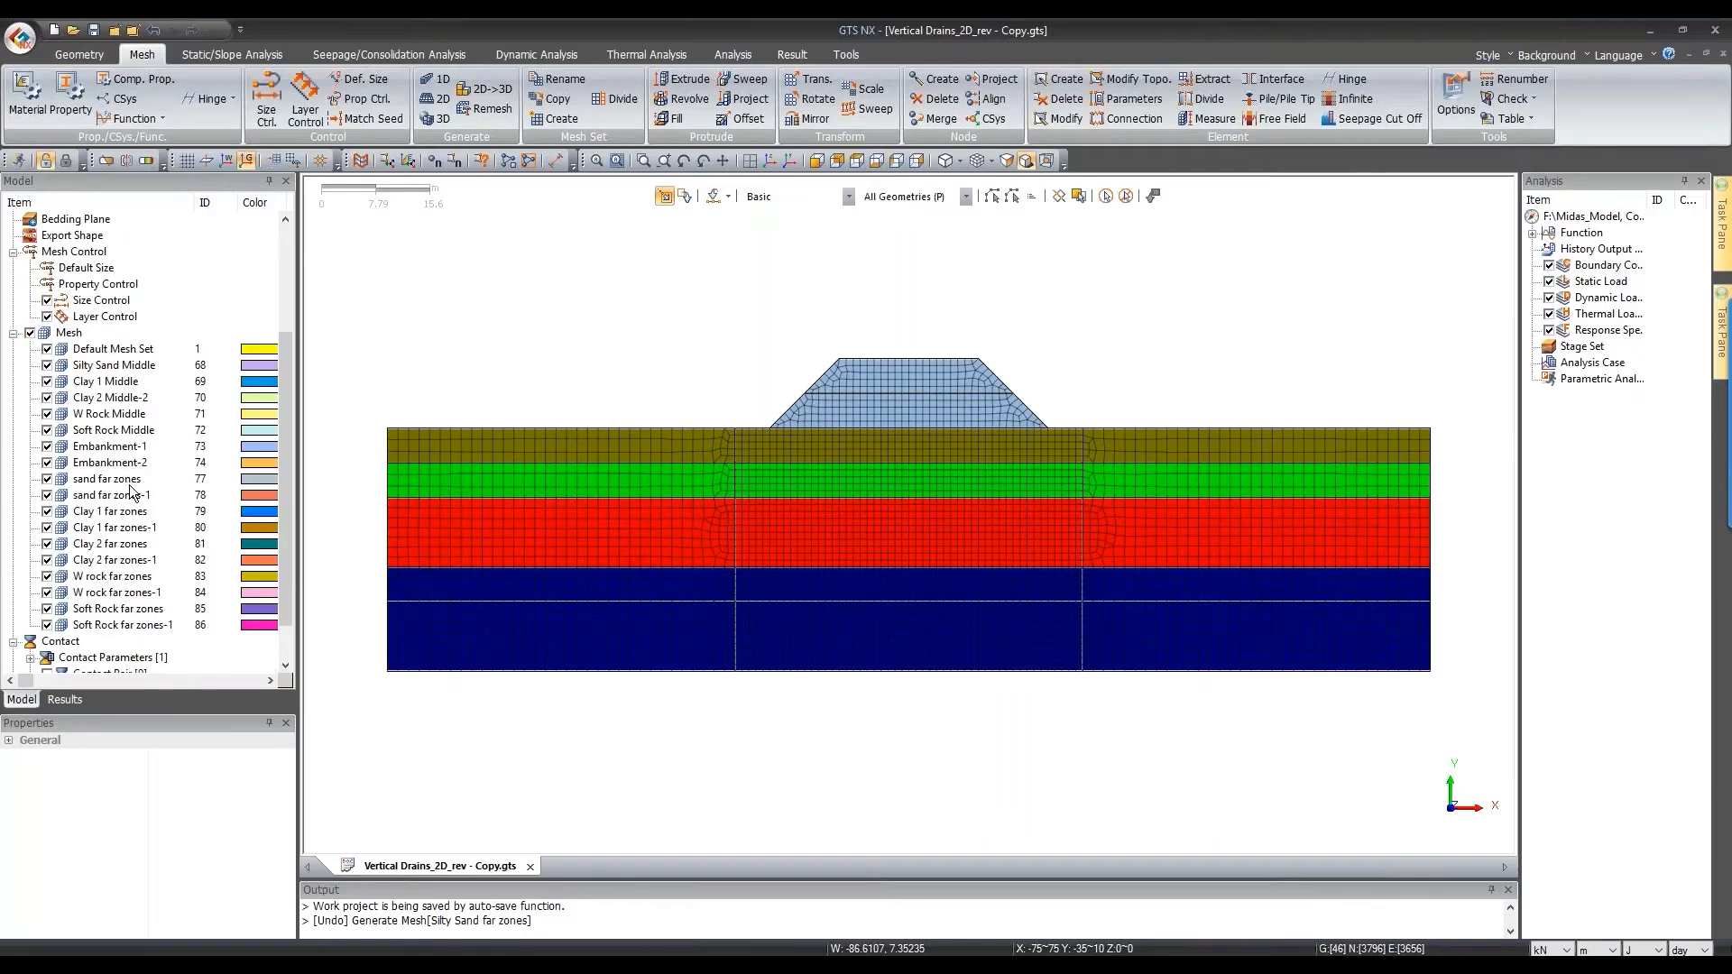
left_click(113, 366)
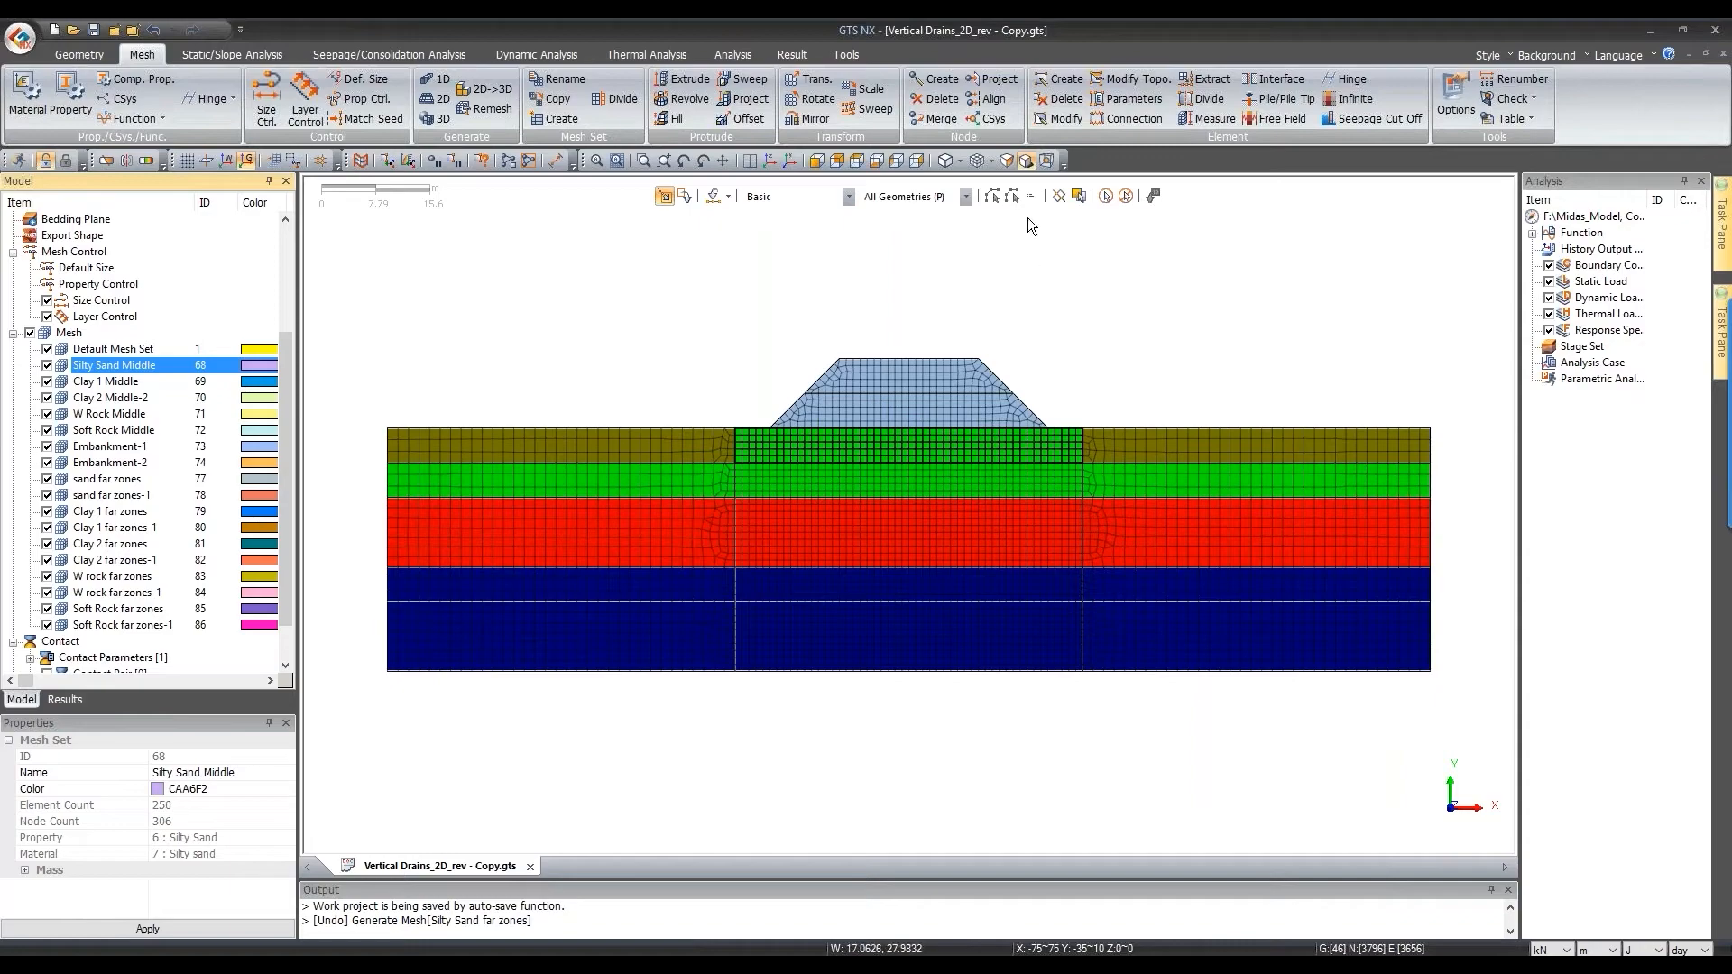
left_click(992, 161)
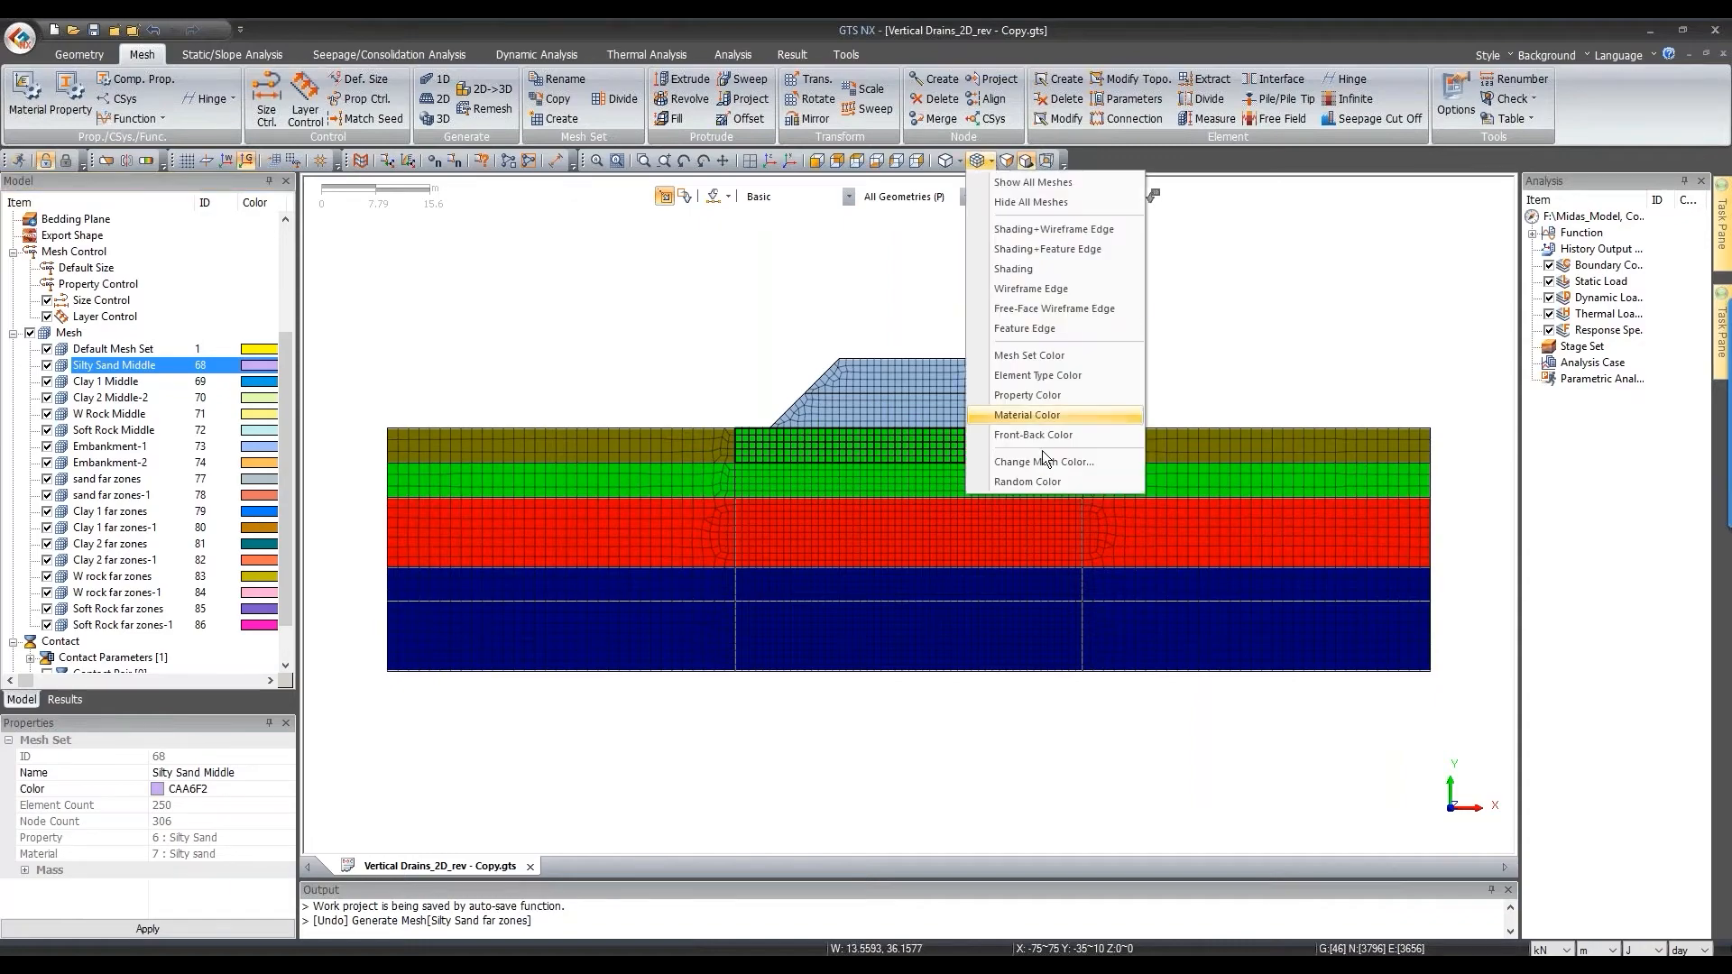
left_click(1041, 414)
scroll(101, 284, "up", 4)
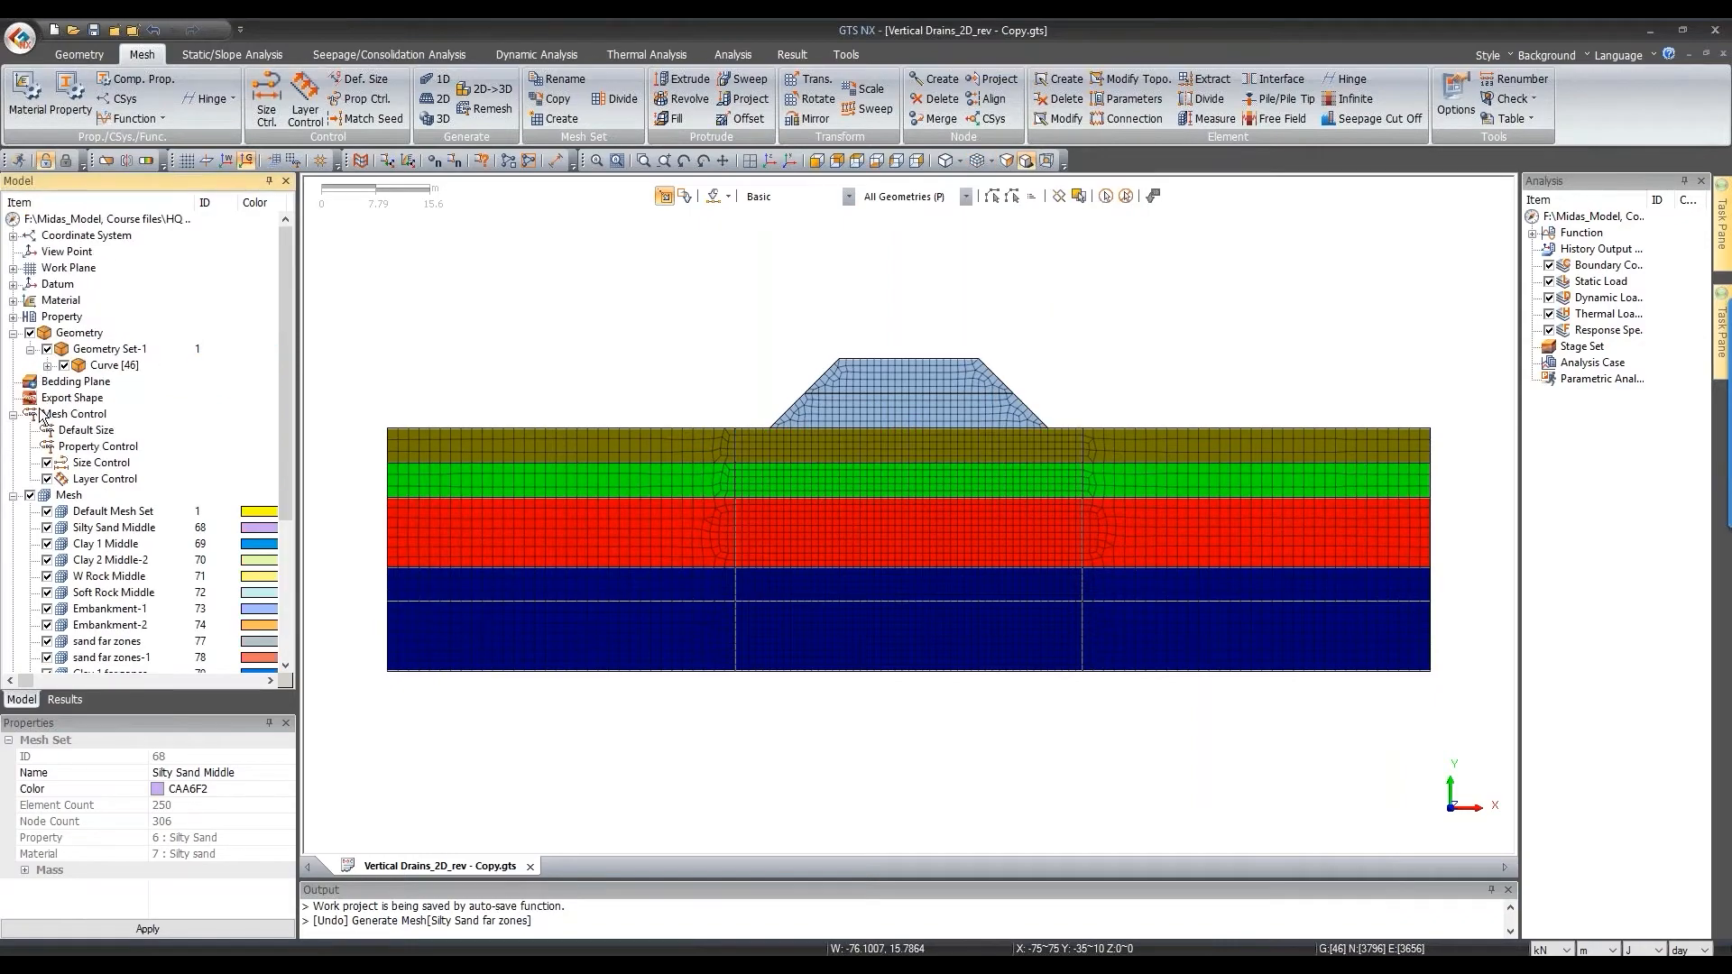
Step: Review the six isotropic materials, including Weathered rock, and the Soft Rock property settings
left_click(13, 300)
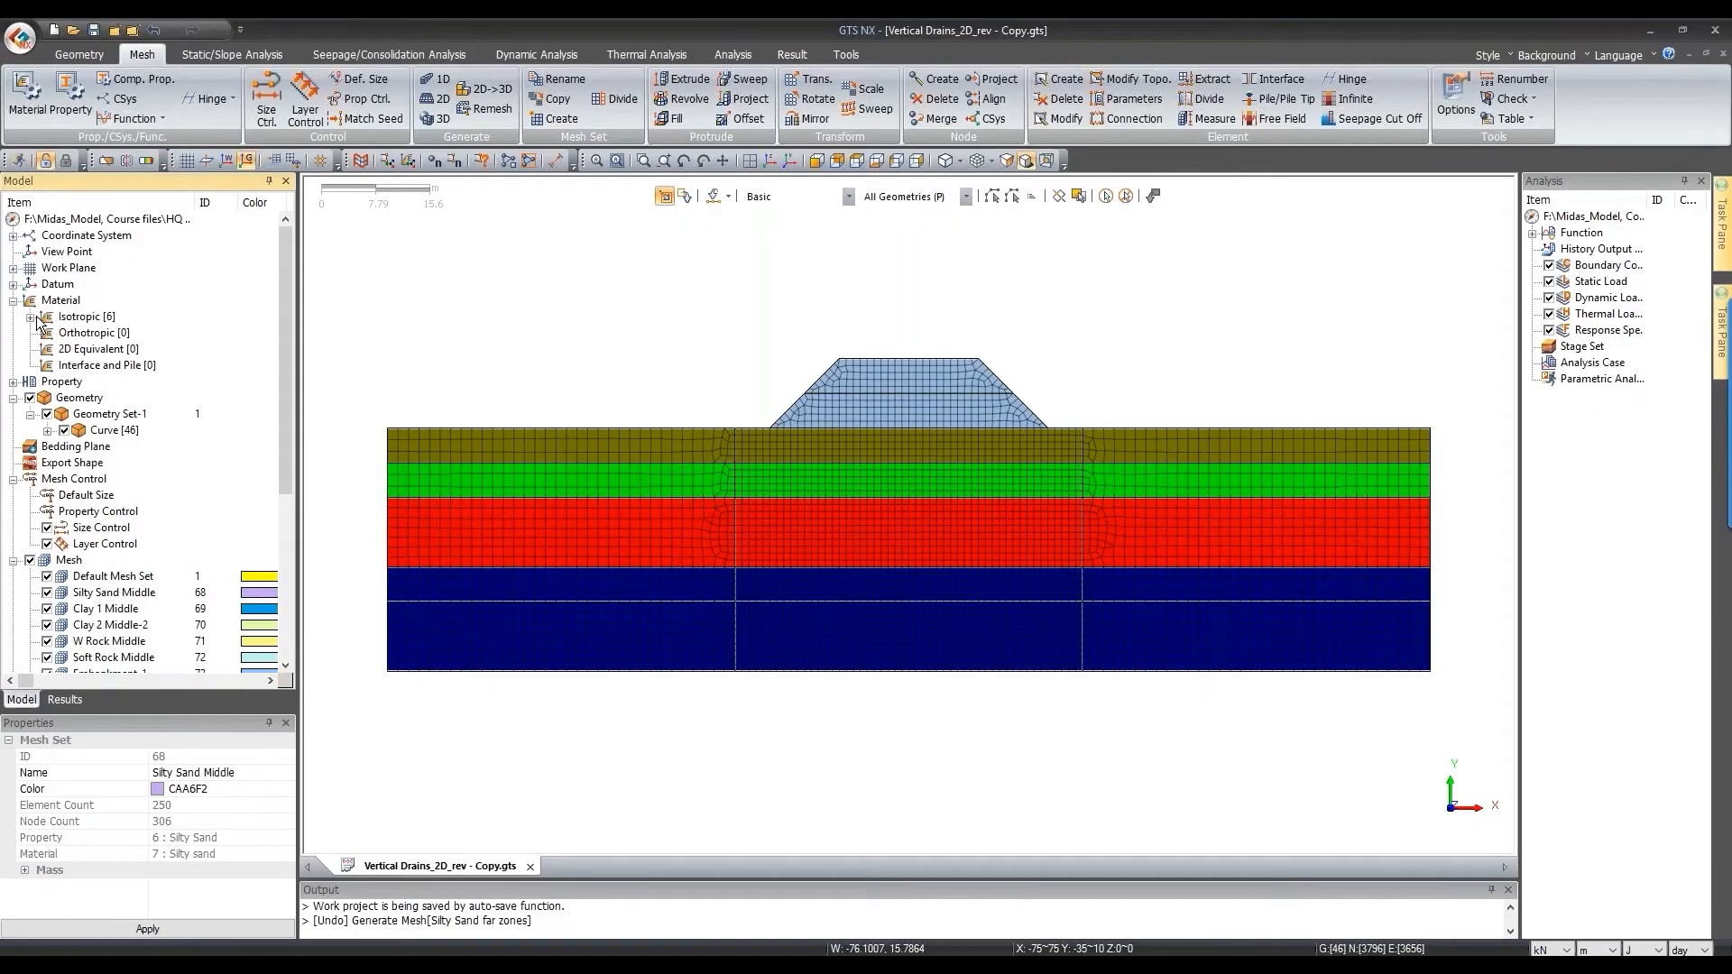
left_click(30, 316)
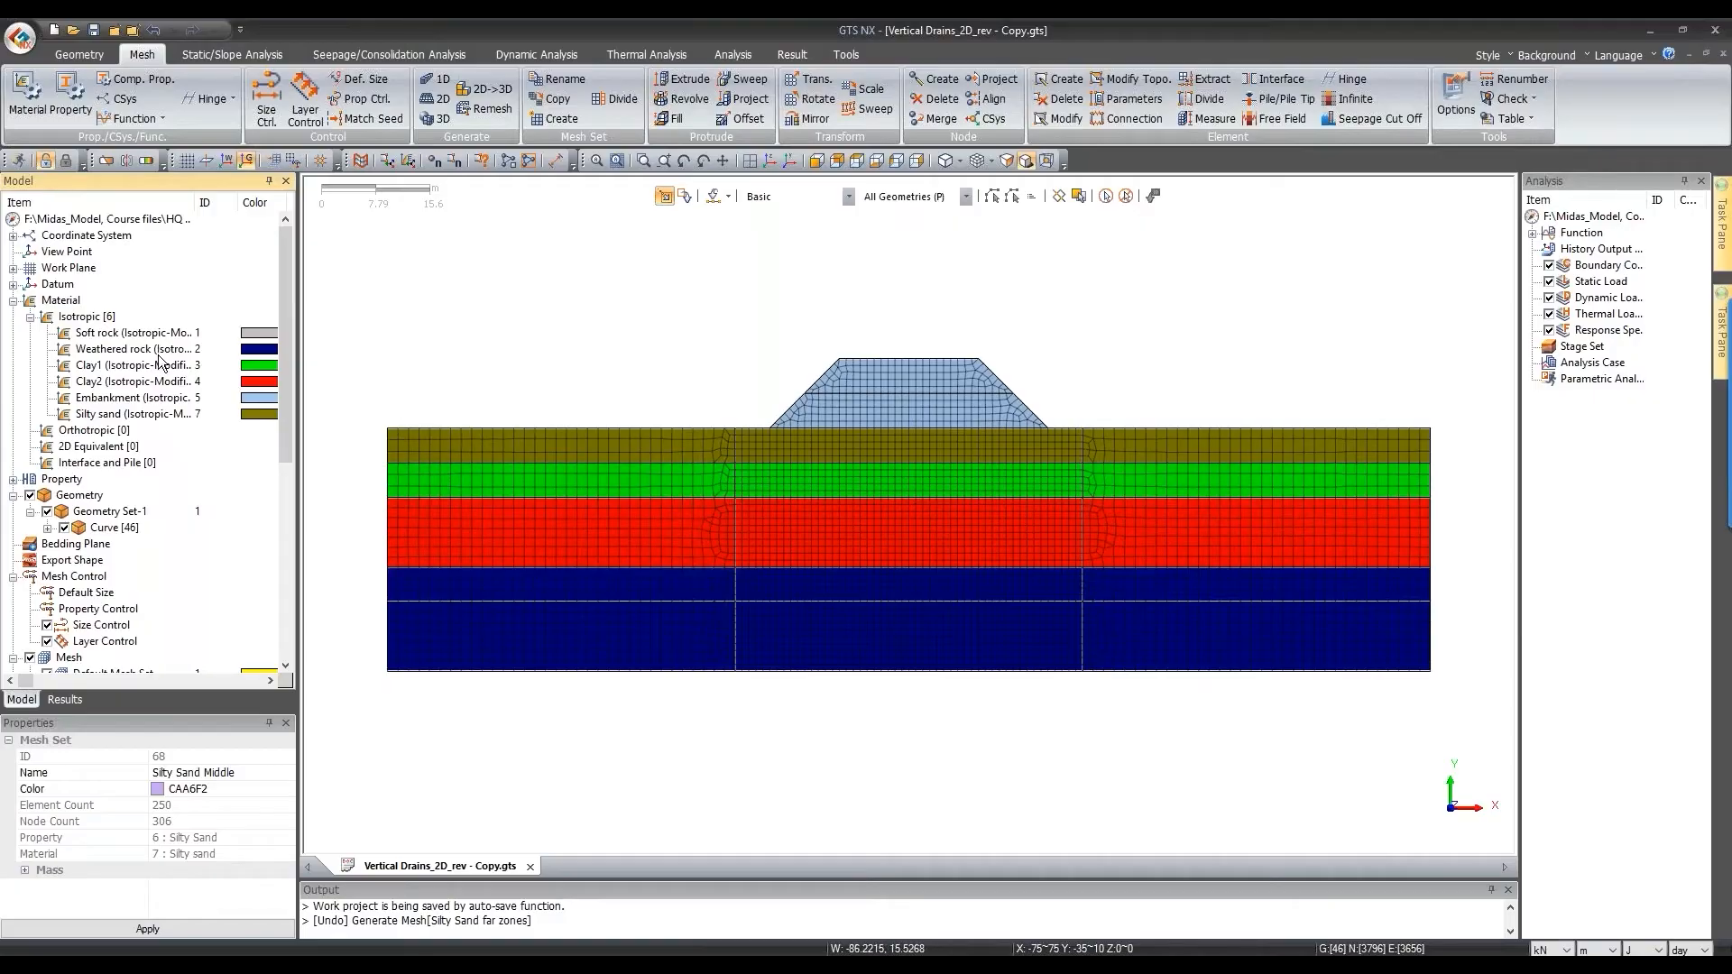
left_click(269, 351)
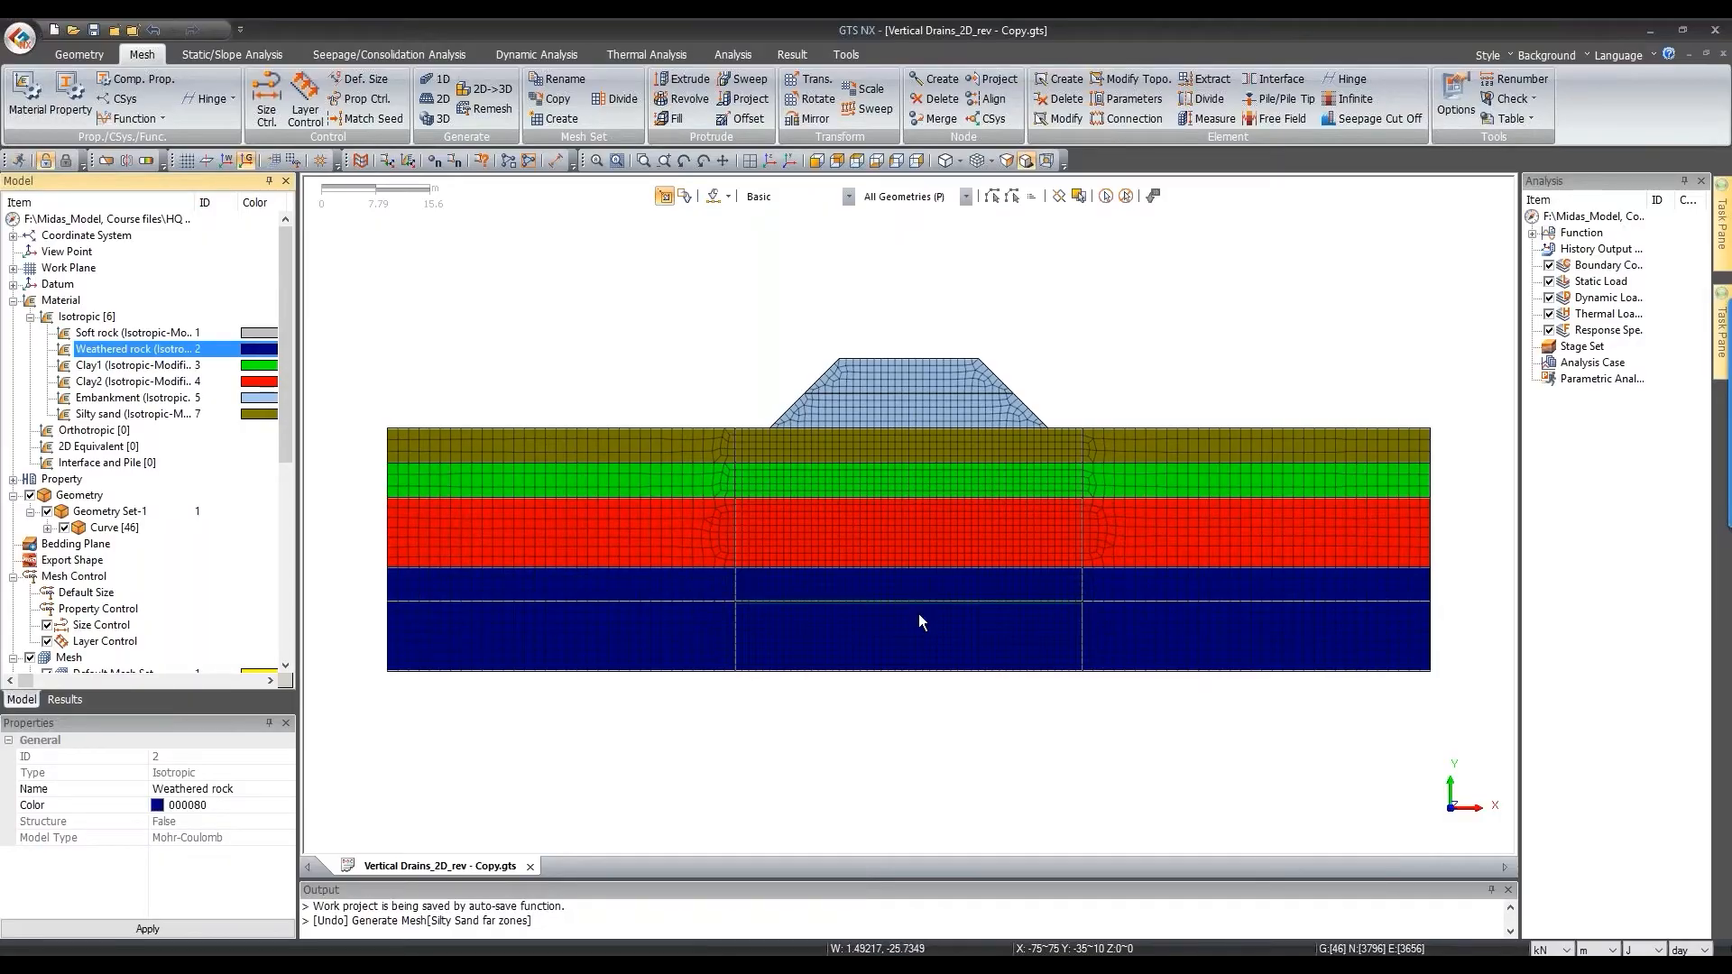
left_click(80, 83)
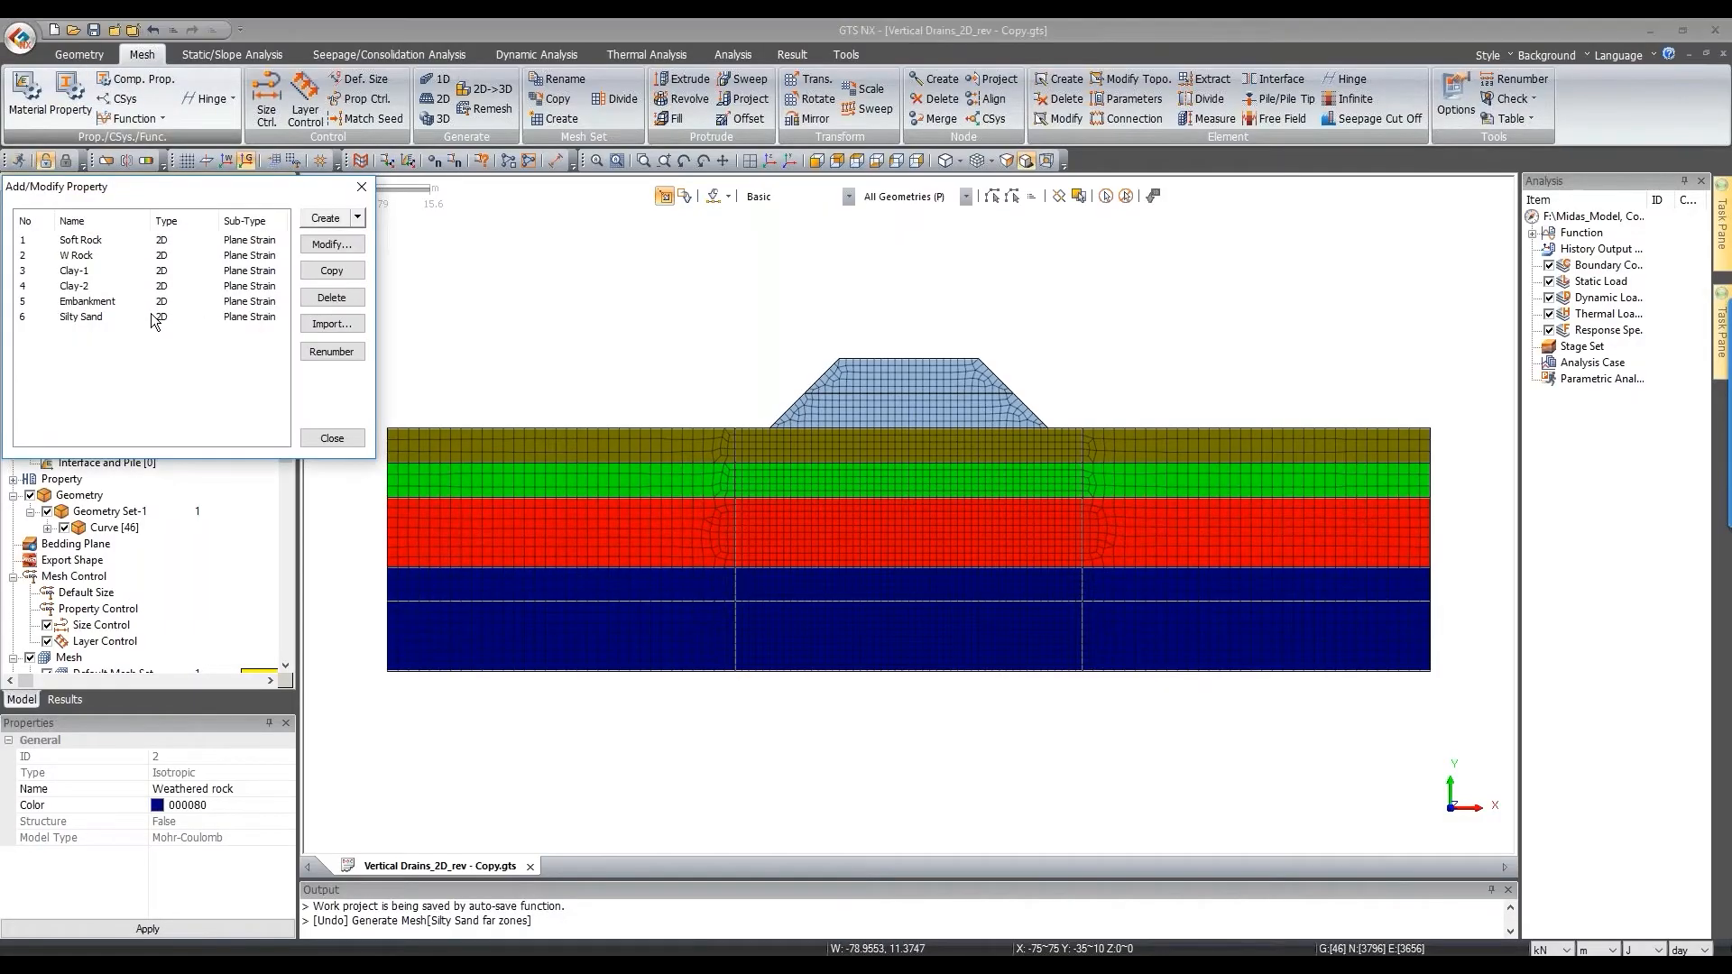
left_click_drag(118, 186, 378, 175)
double_click(352, 232)
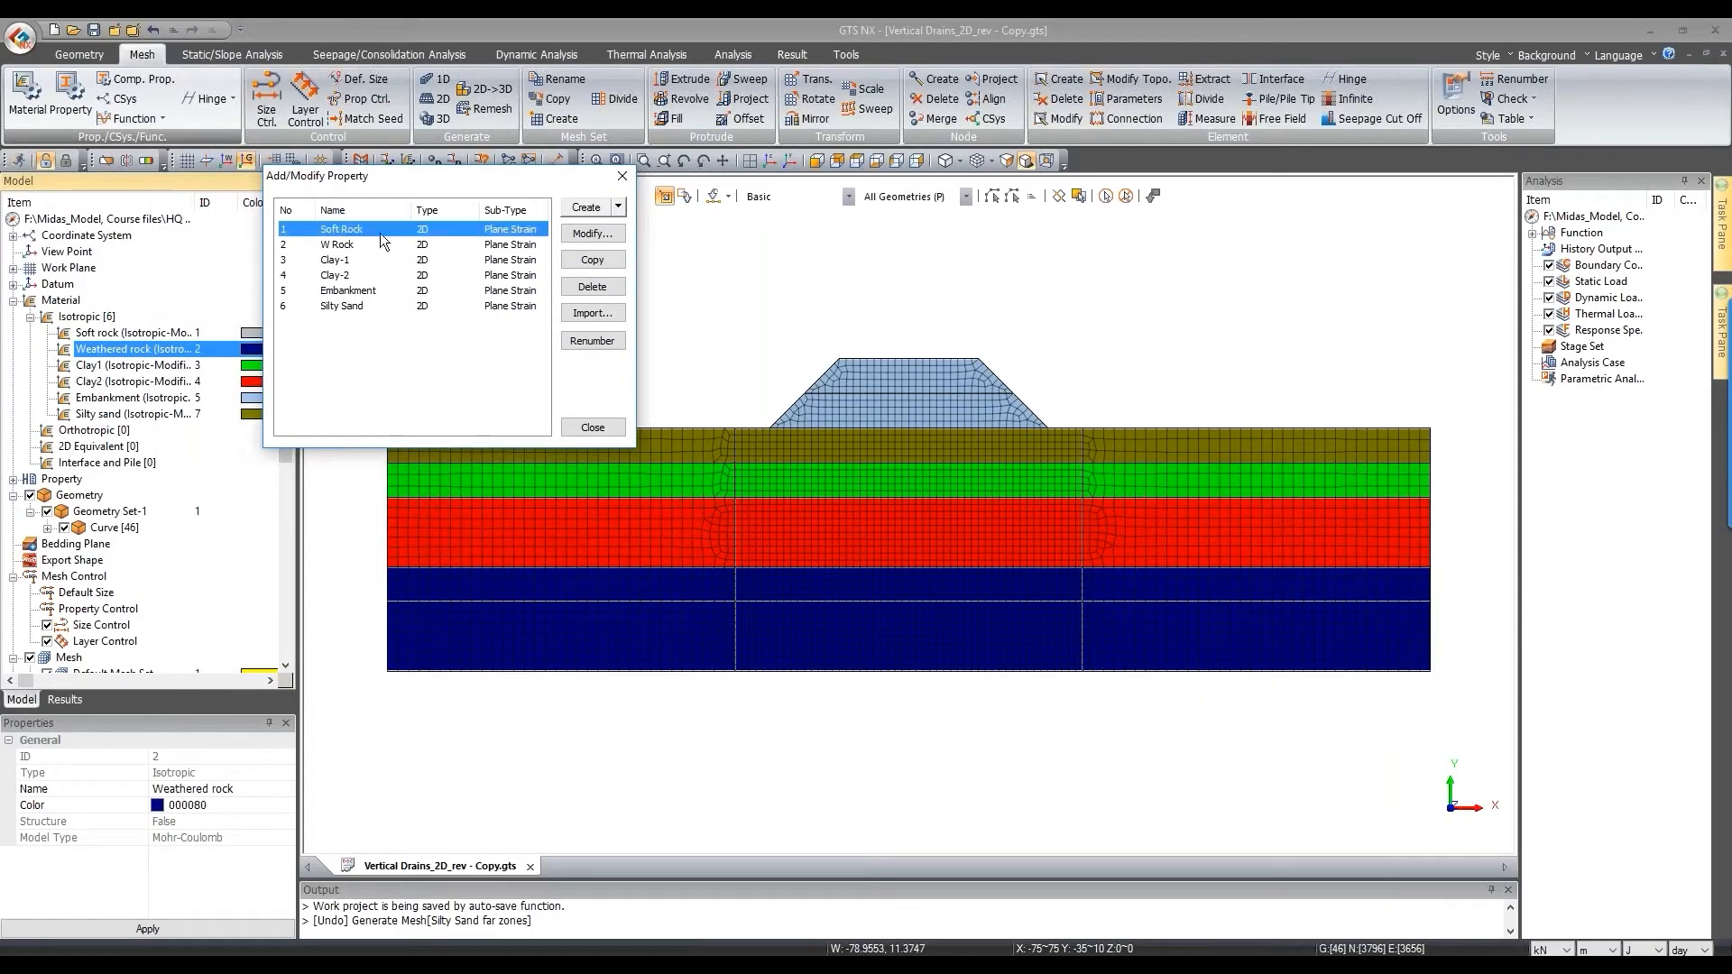
left_click(1001, 177)
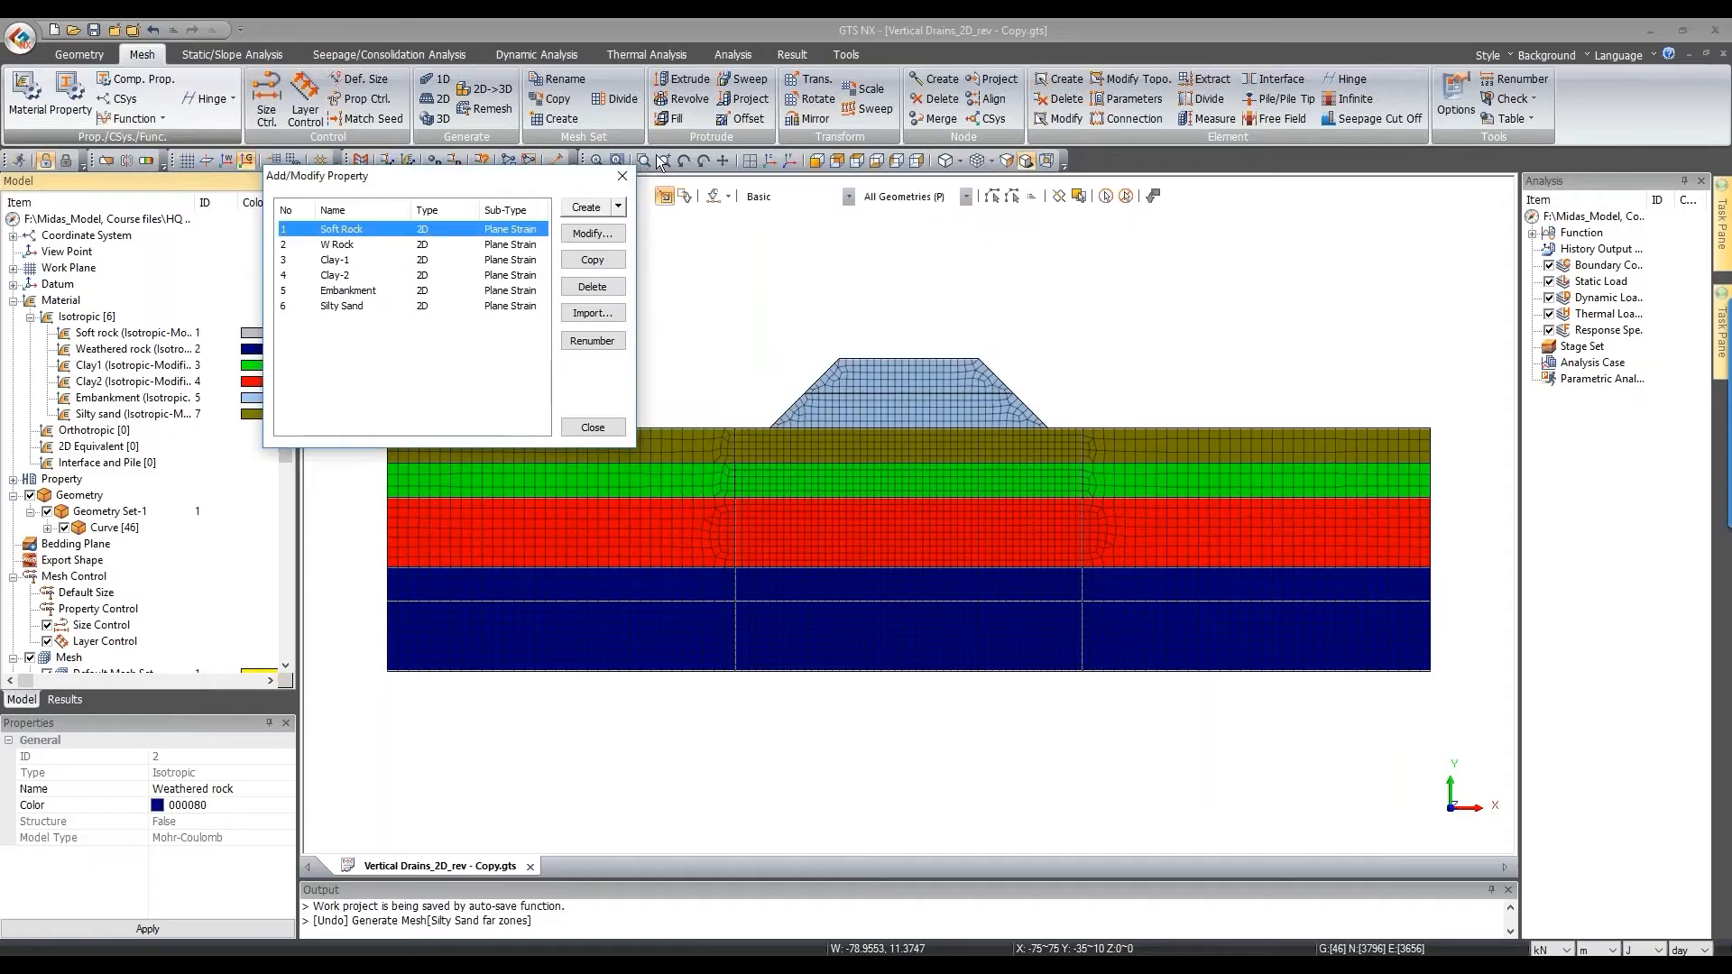
left_click(622, 176)
Step: Switch mesh colouring to Property Color and back to Material Color, then open the mesh parameter editor
left_click(991, 161)
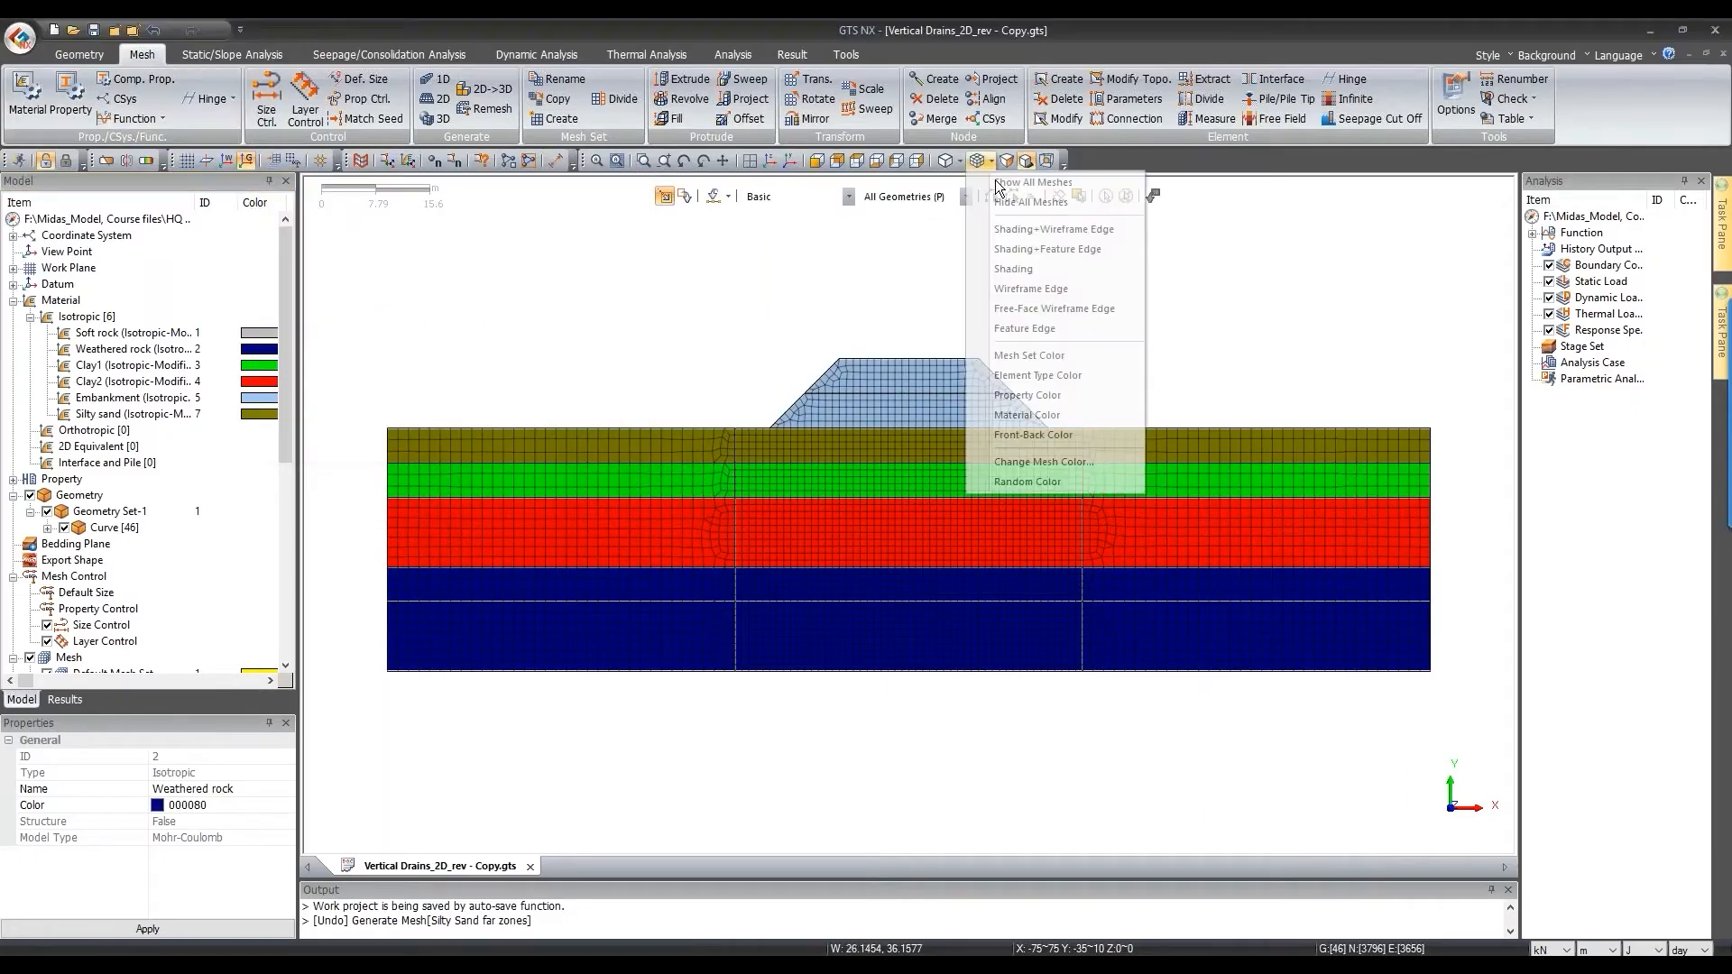
left_click(1028, 397)
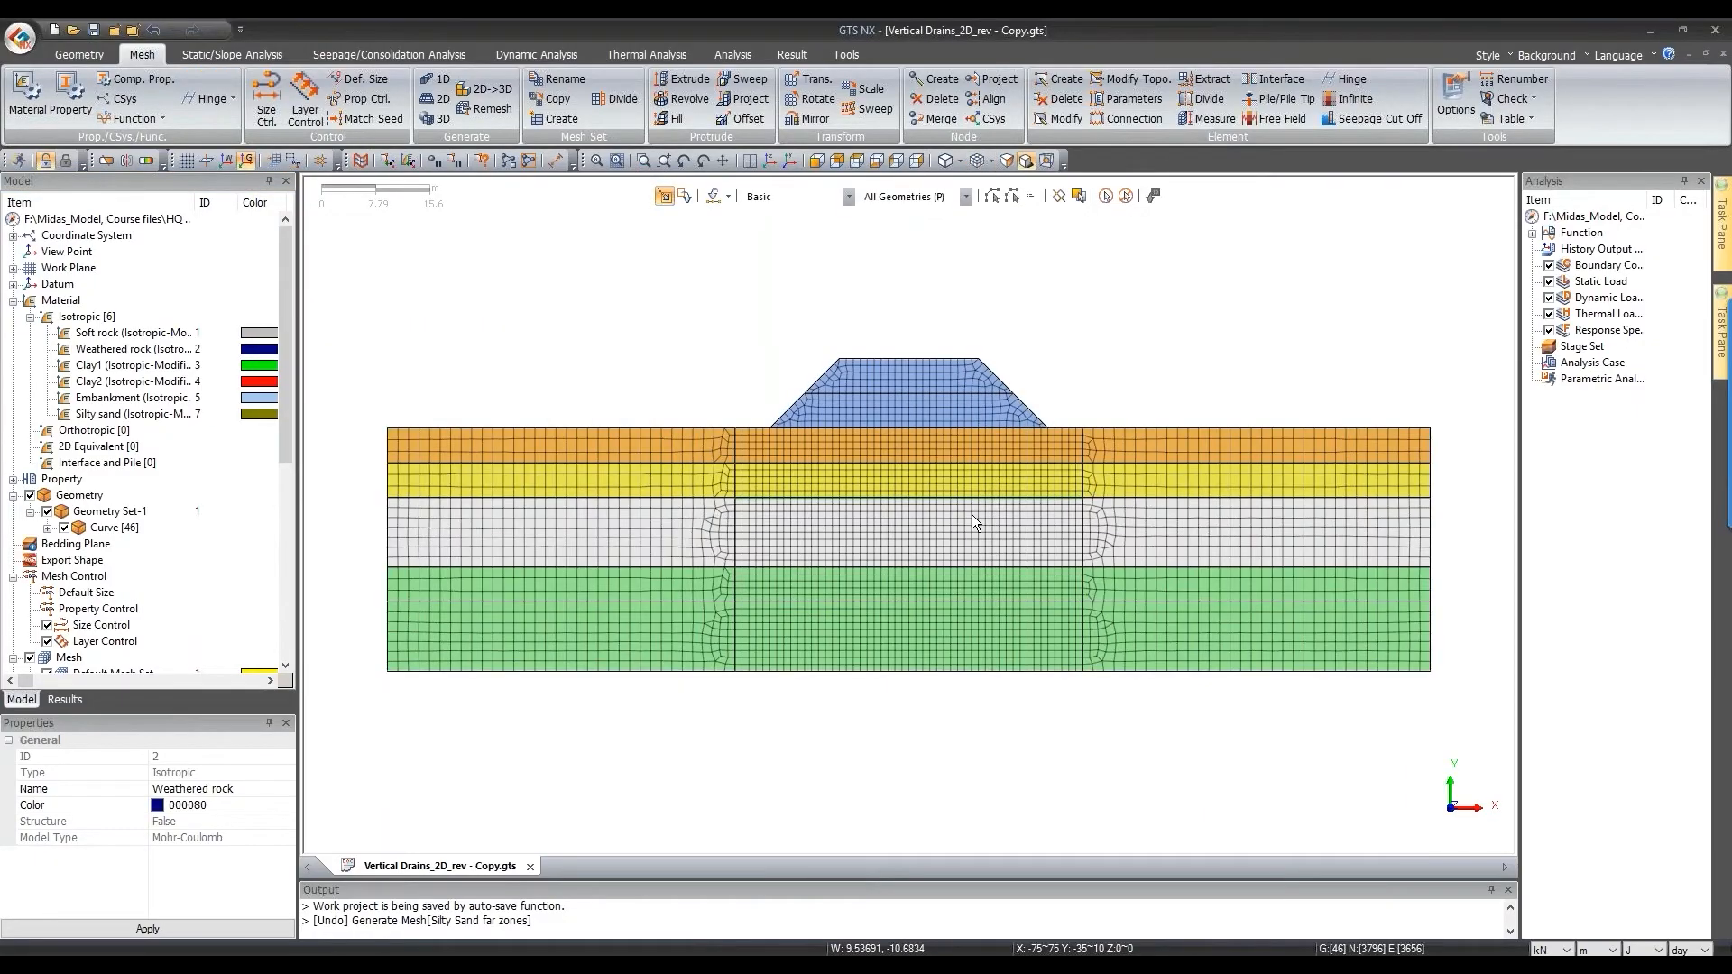
left_click(991, 161)
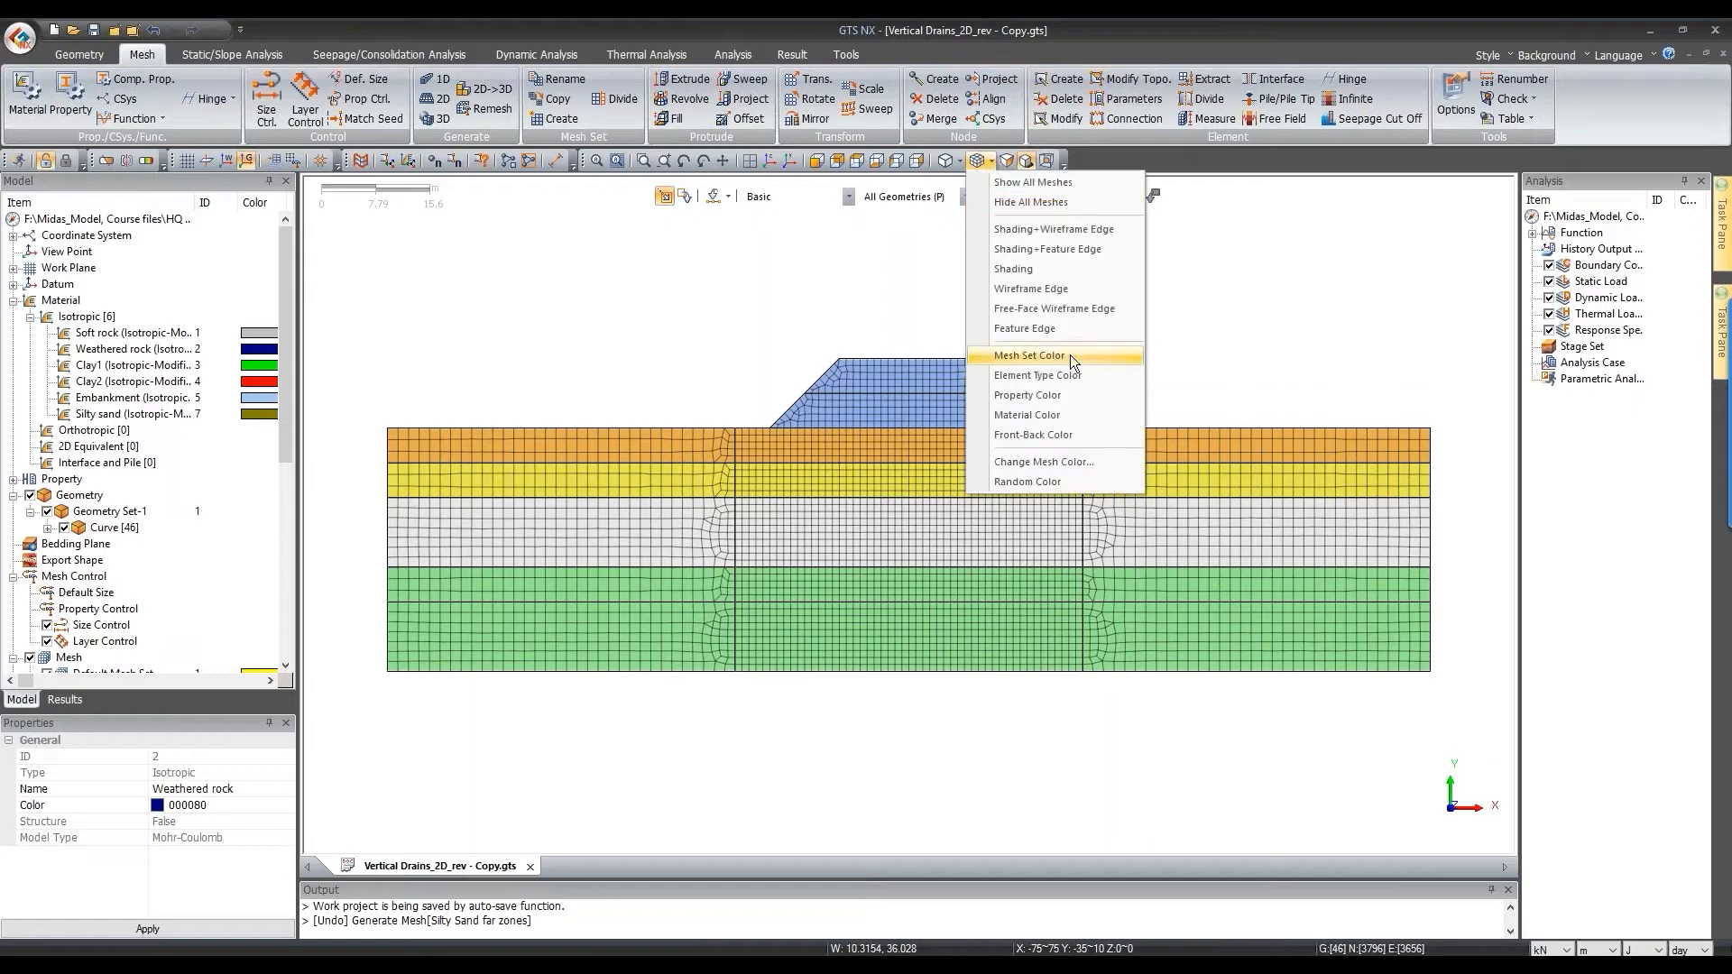
left_click(1053, 413)
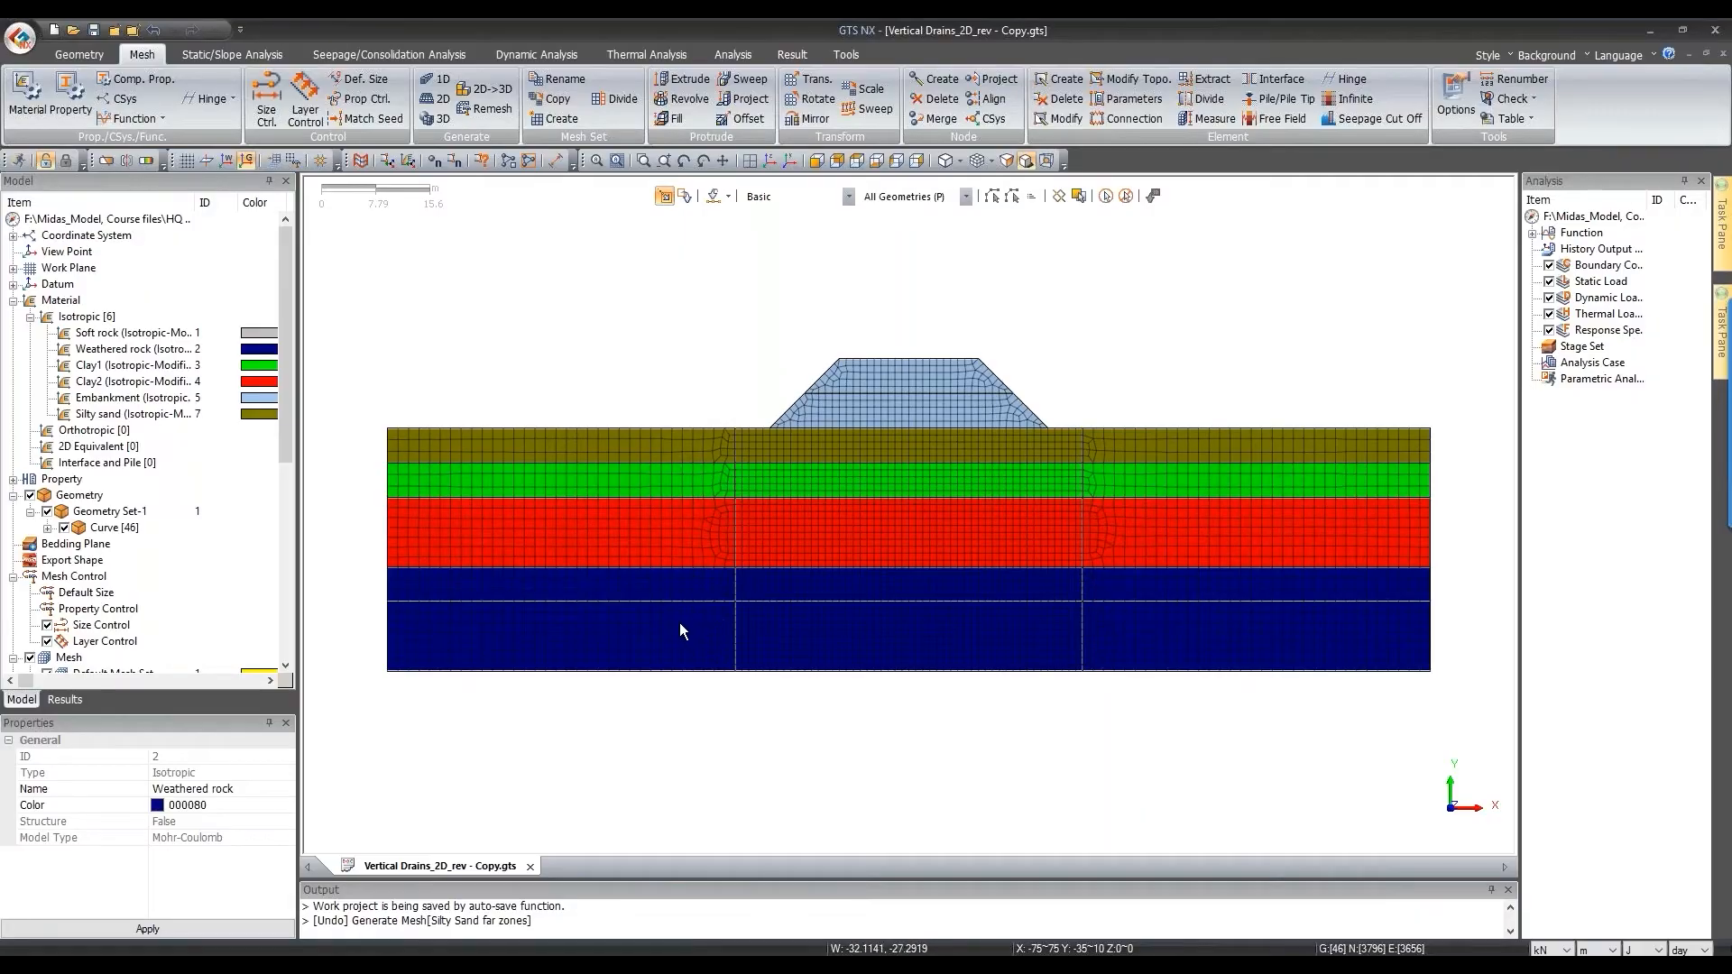
left_click(1150, 103)
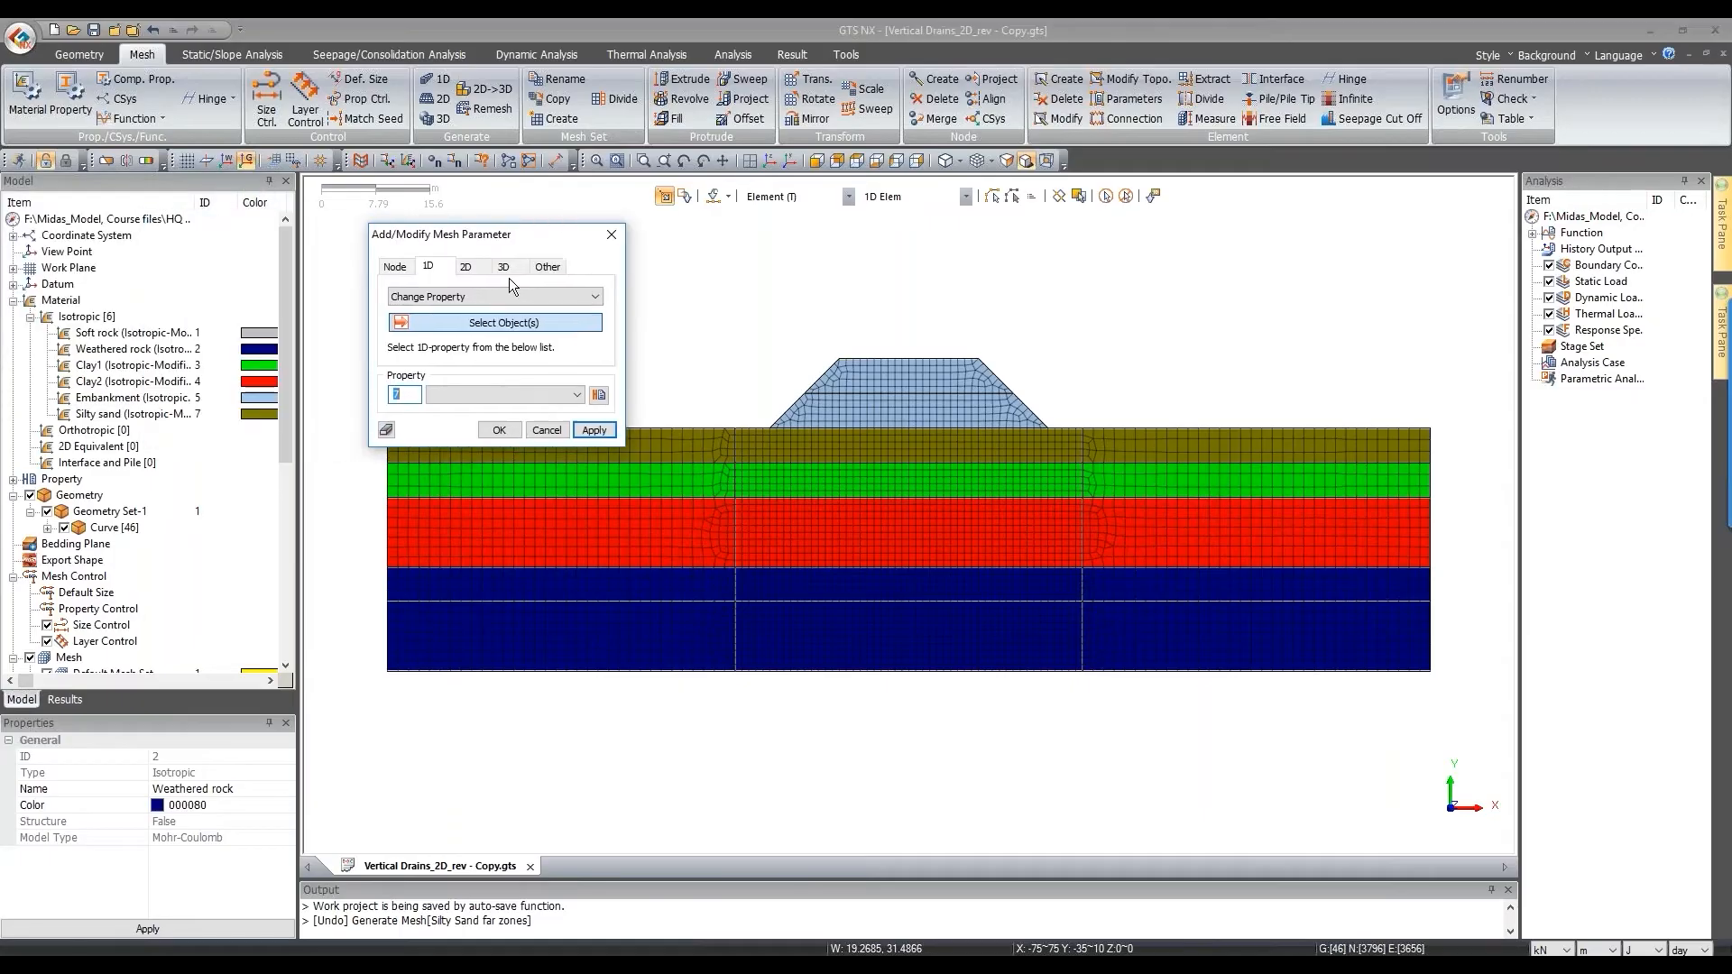
Step: Assign the Soft Rock property to the three bottom rock mesh sets (988 2D elements)
left_click(469, 267)
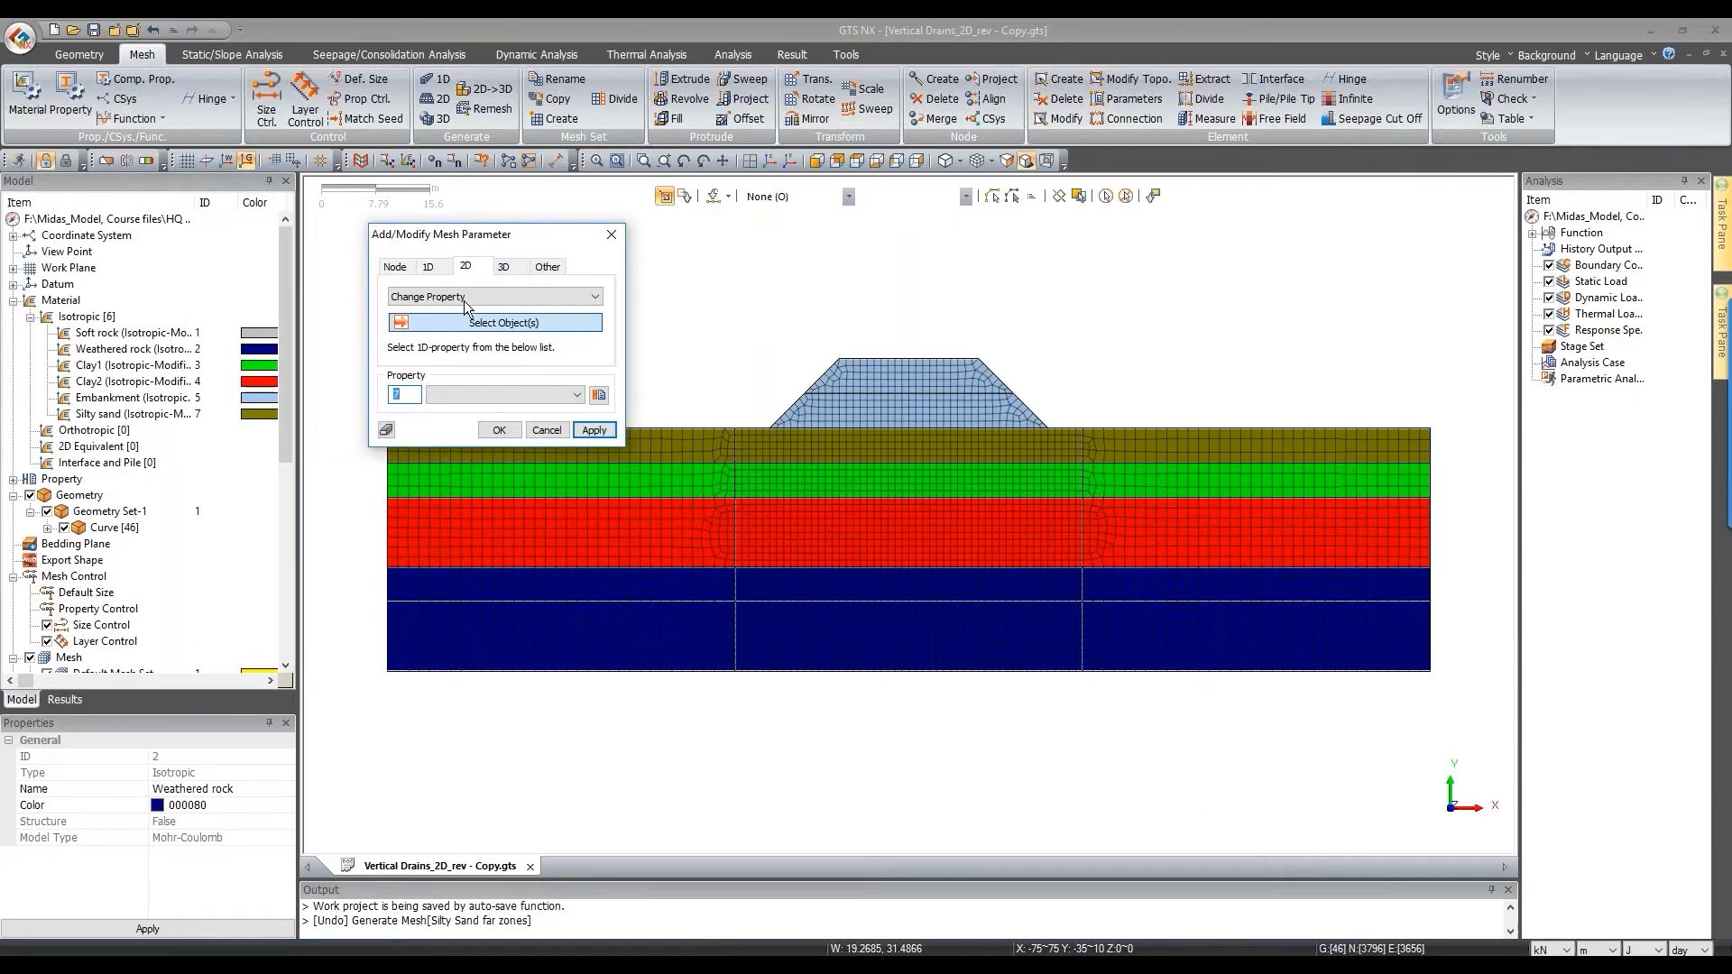
left_click(793, 196)
left_click(781, 216)
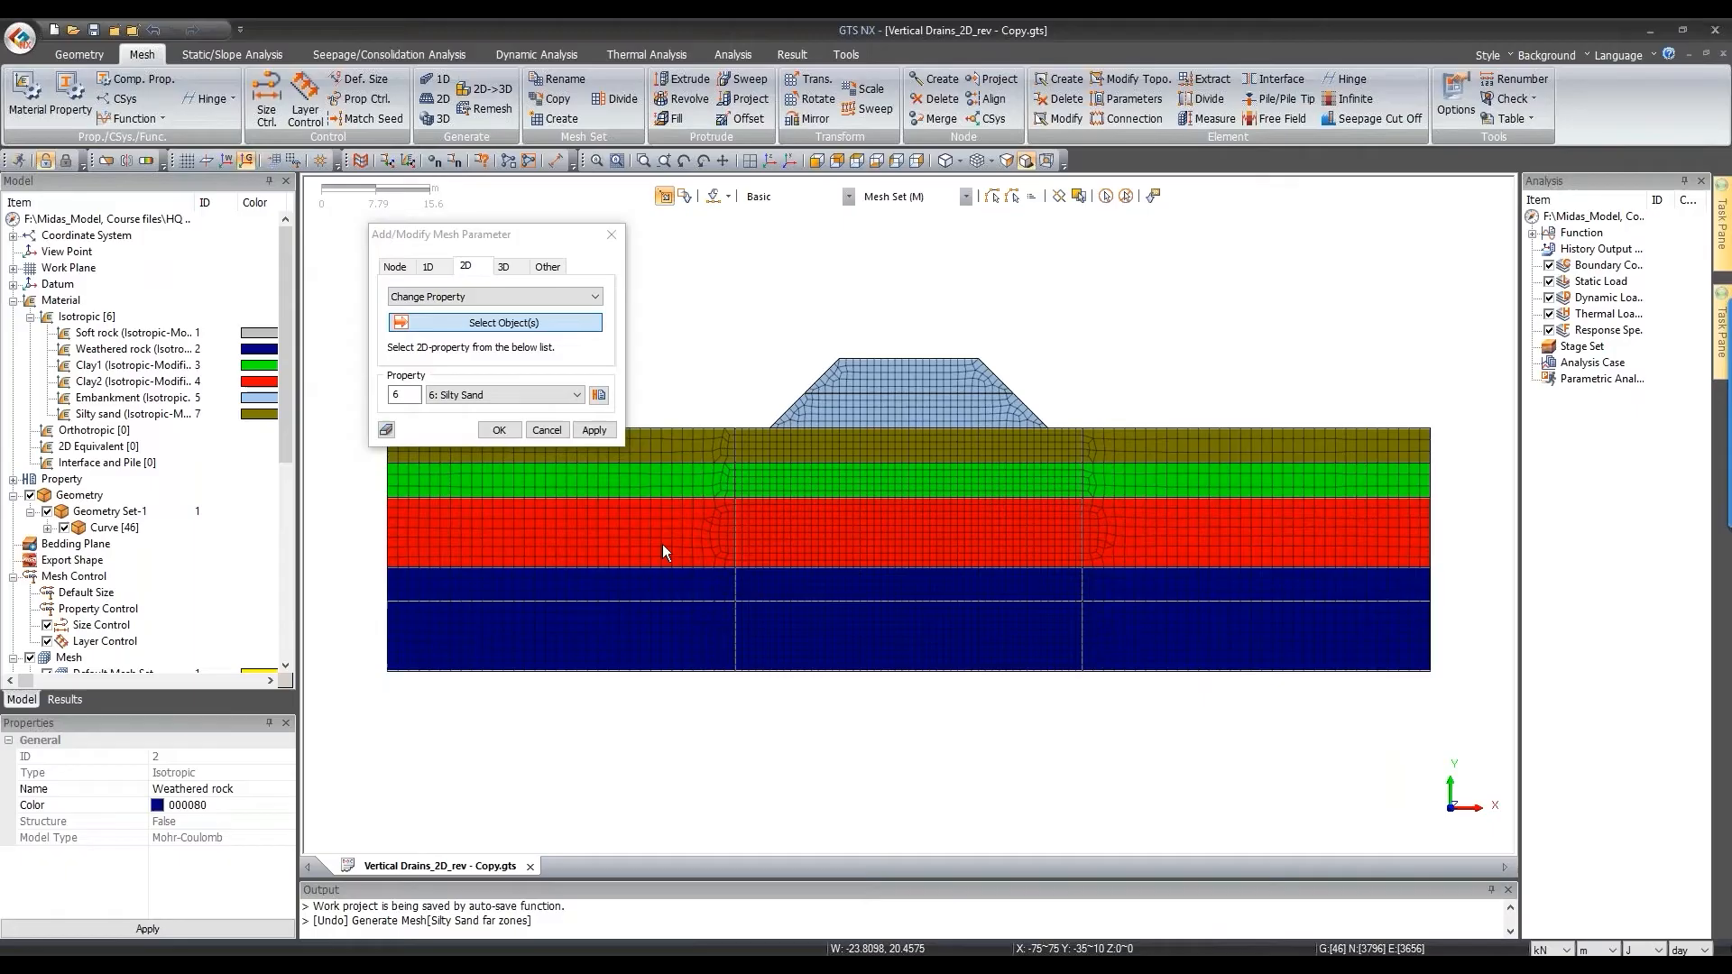
left_click(683, 618)
left_click(815, 625)
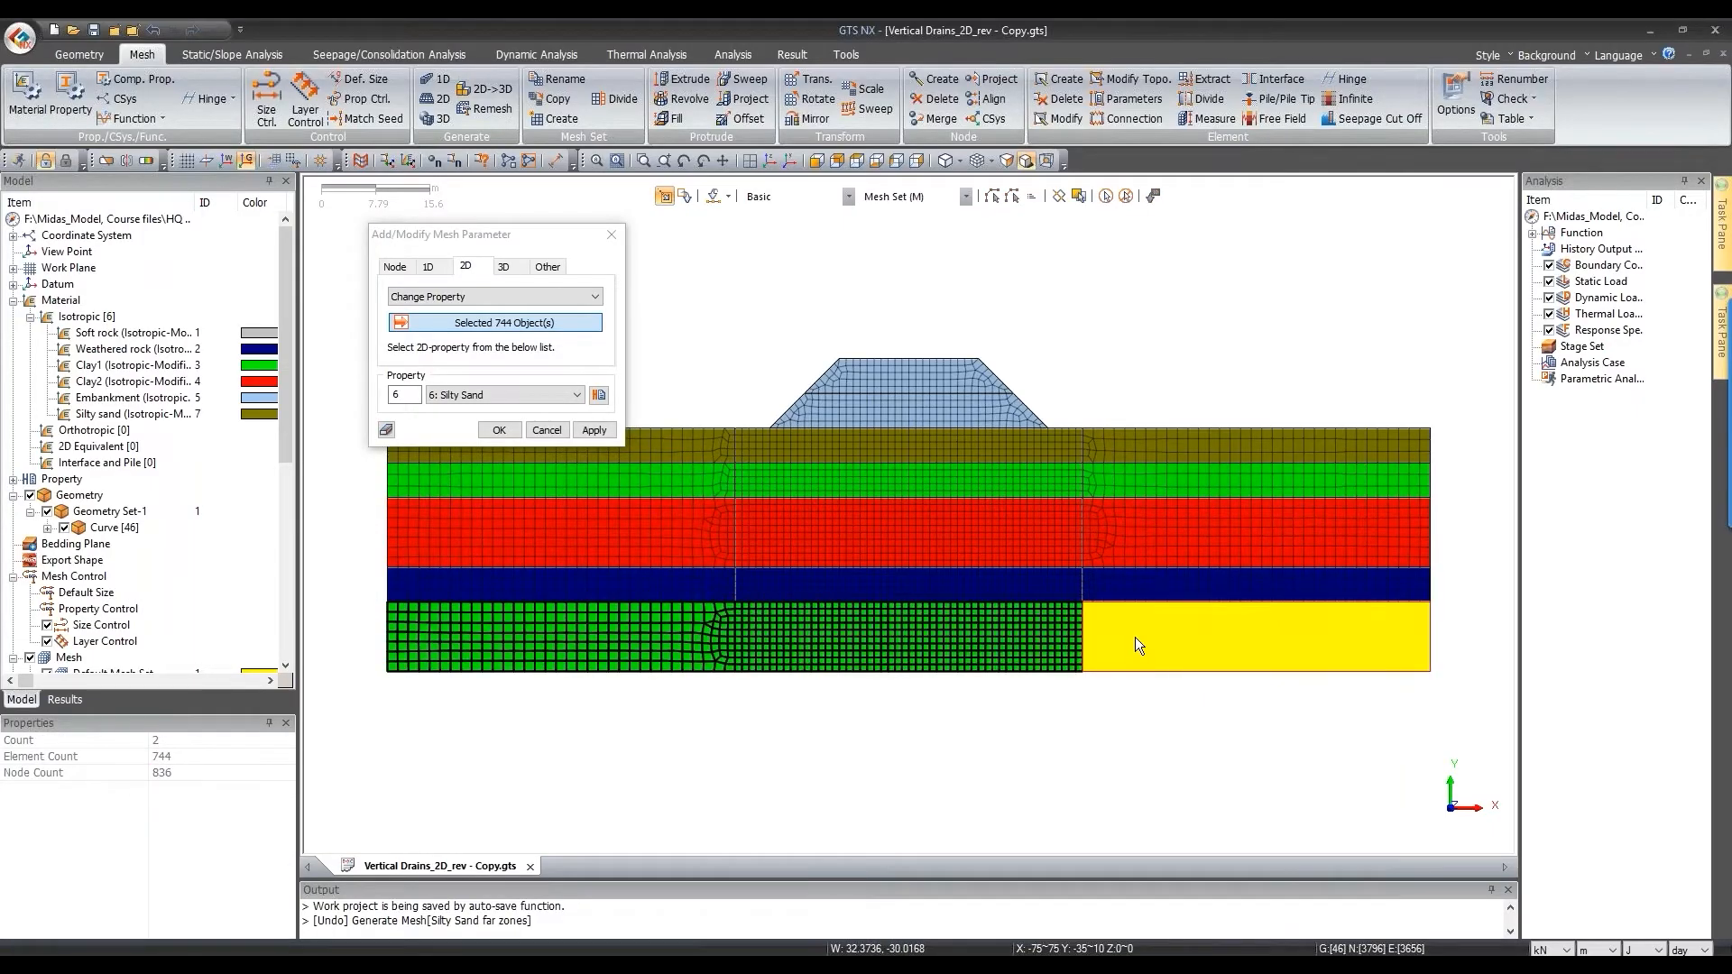
left_click(505, 395)
left_click(487, 410)
left_click(497, 430)
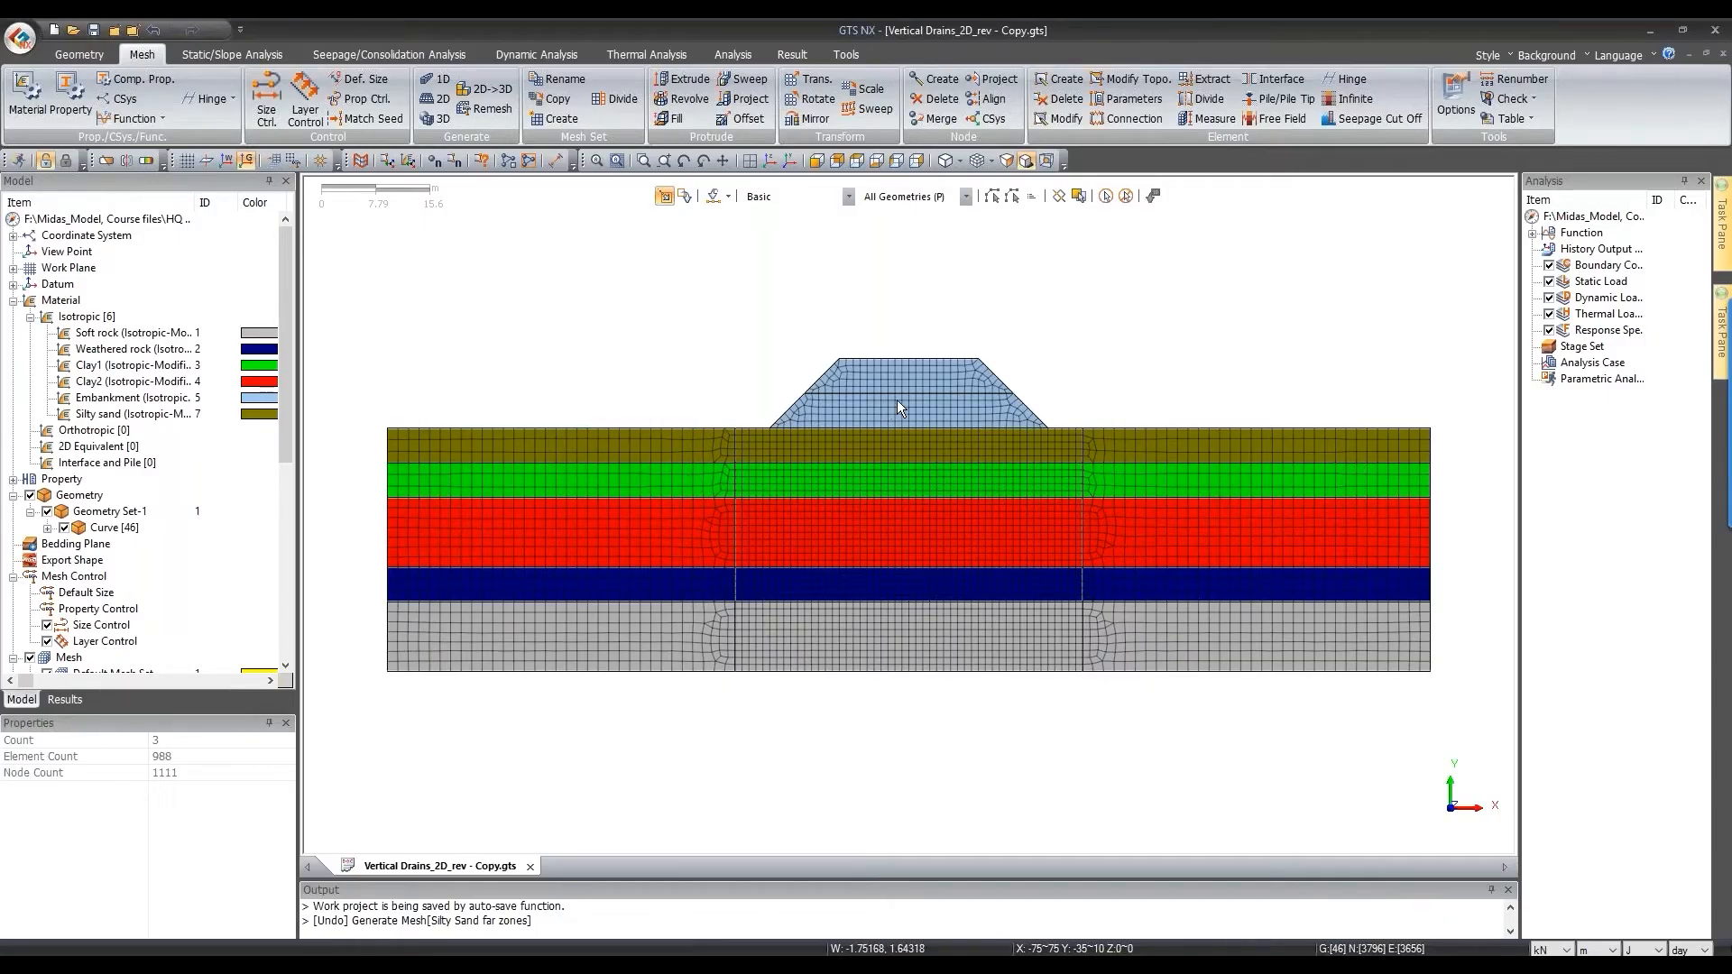
Step: Colour the mesh by mesh set and add automatic supports for all mesh sets in boundary set GS
left_click(992, 163)
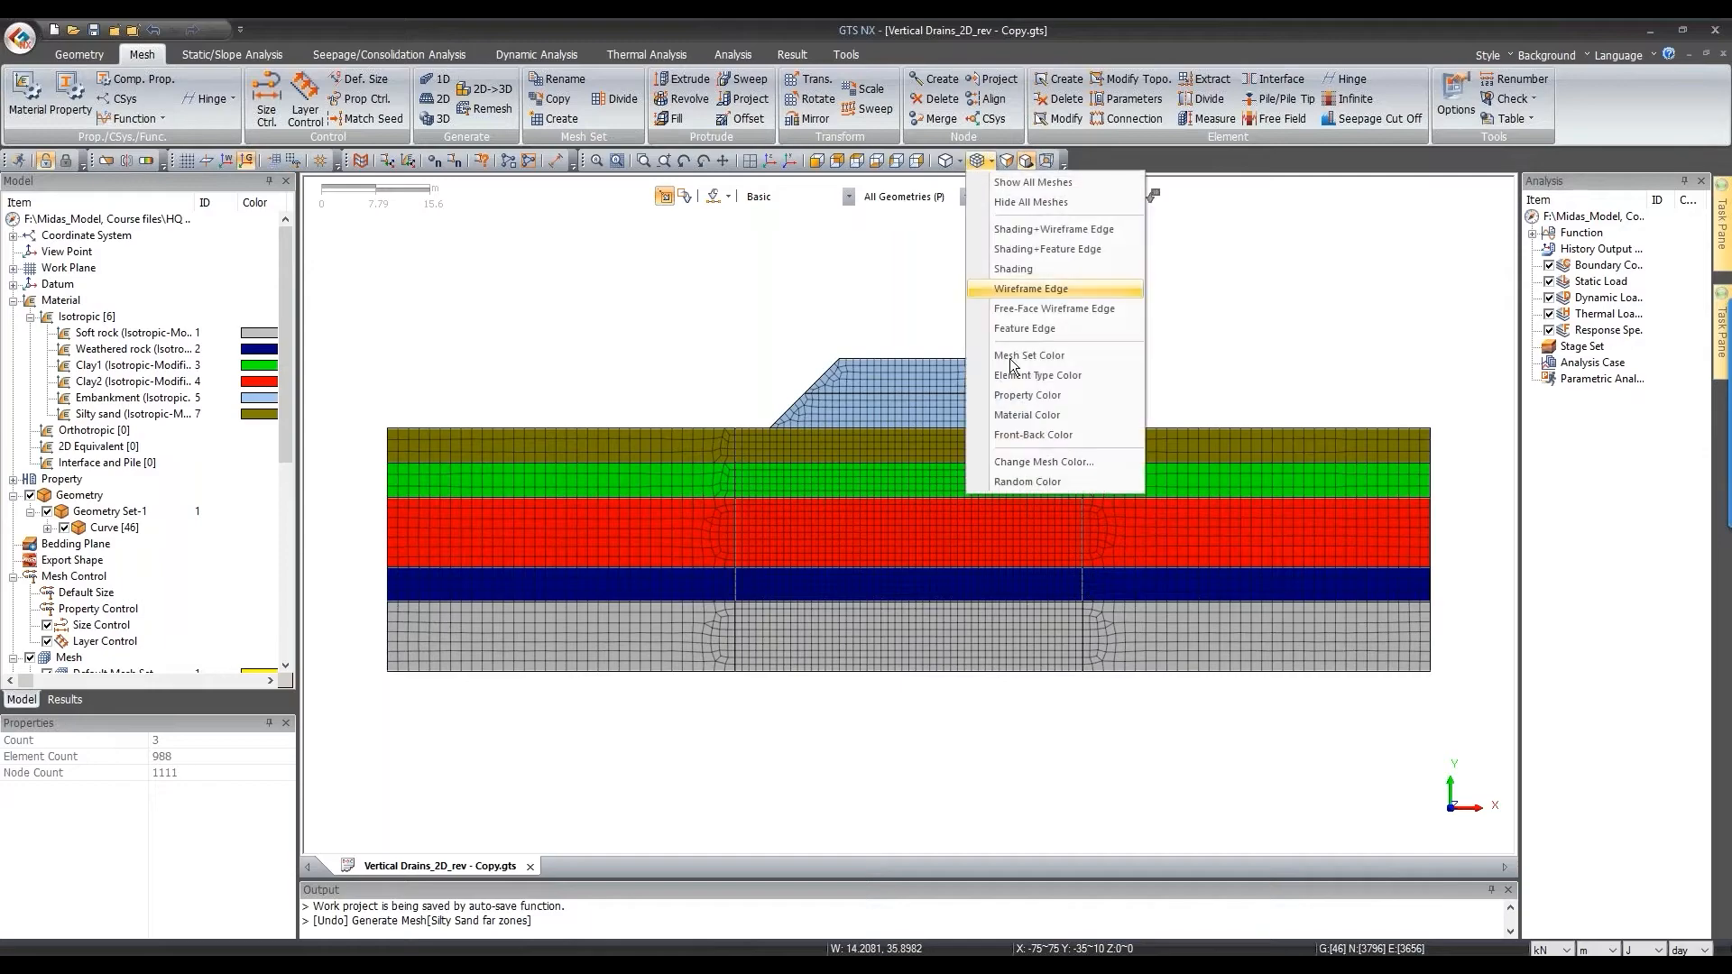
left_click(1020, 359)
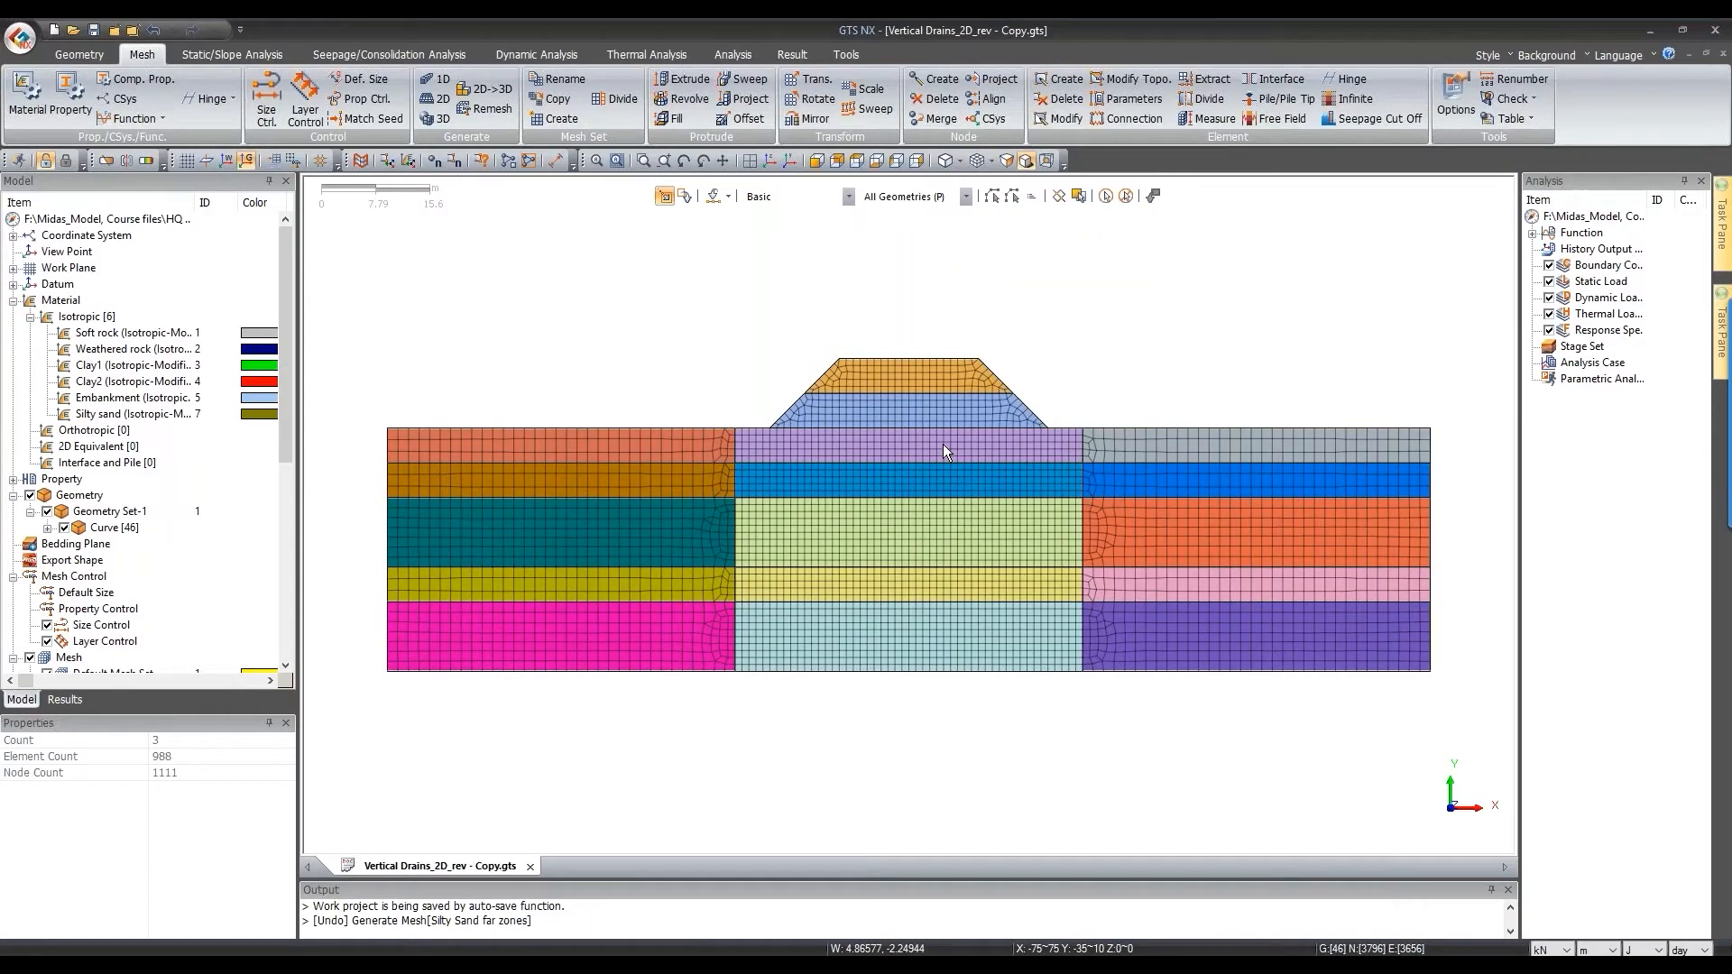
left_click(216, 54)
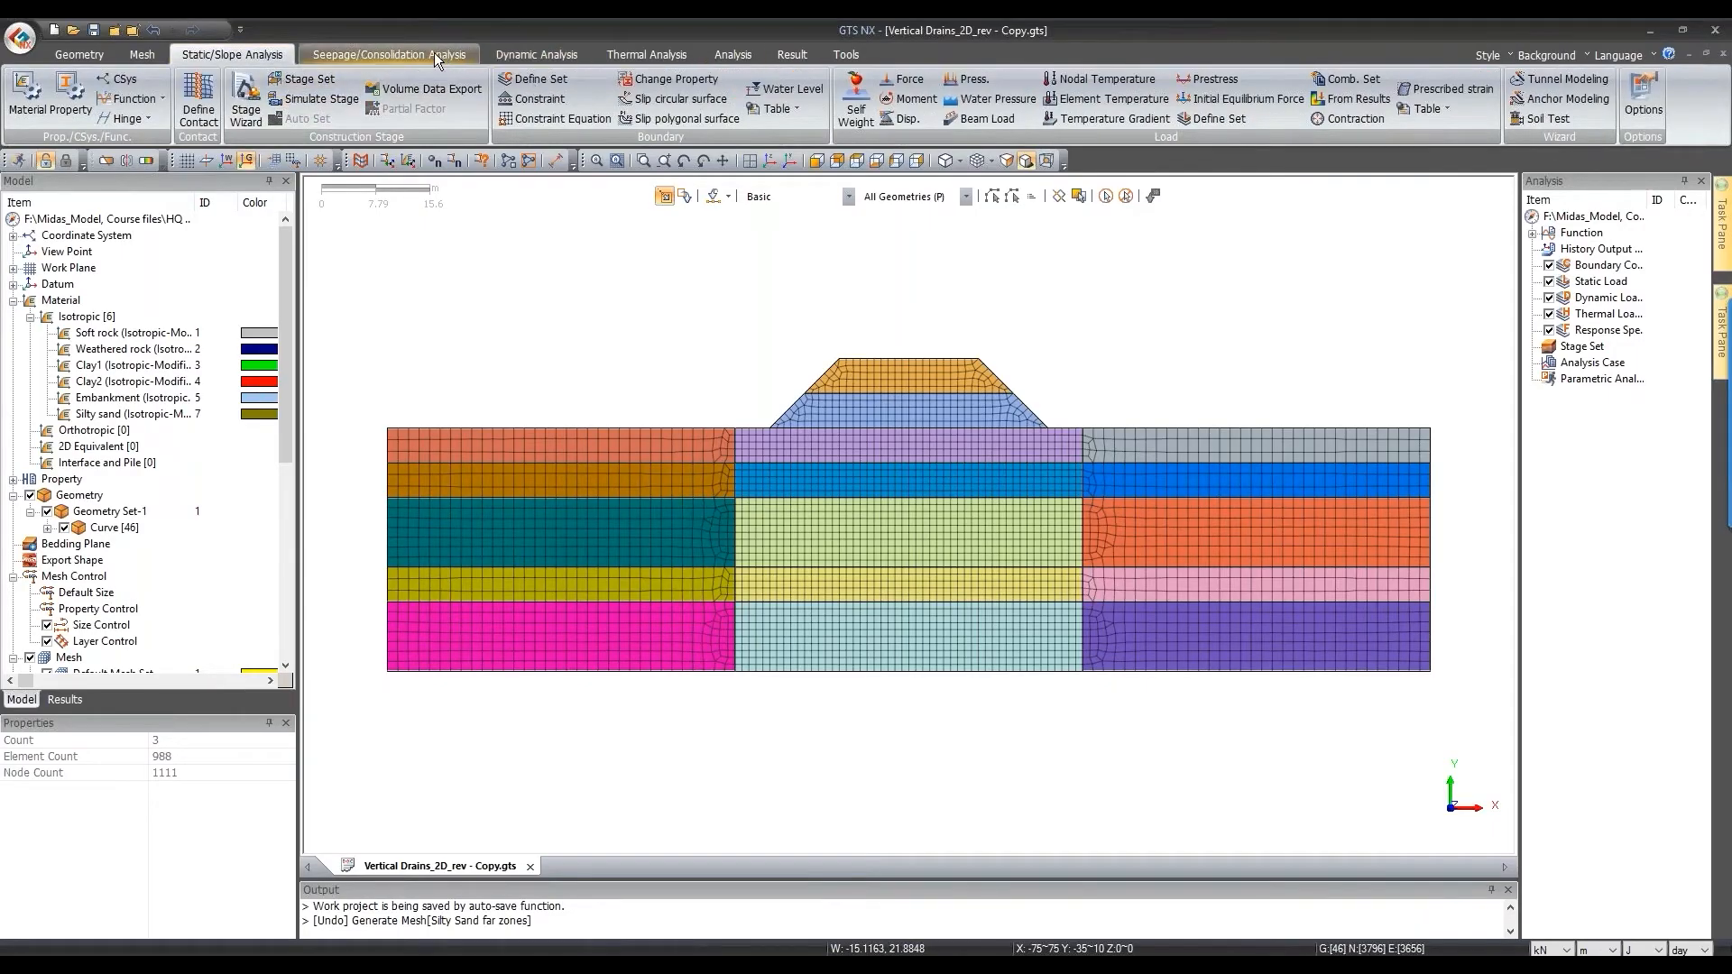
left_click(370, 56)
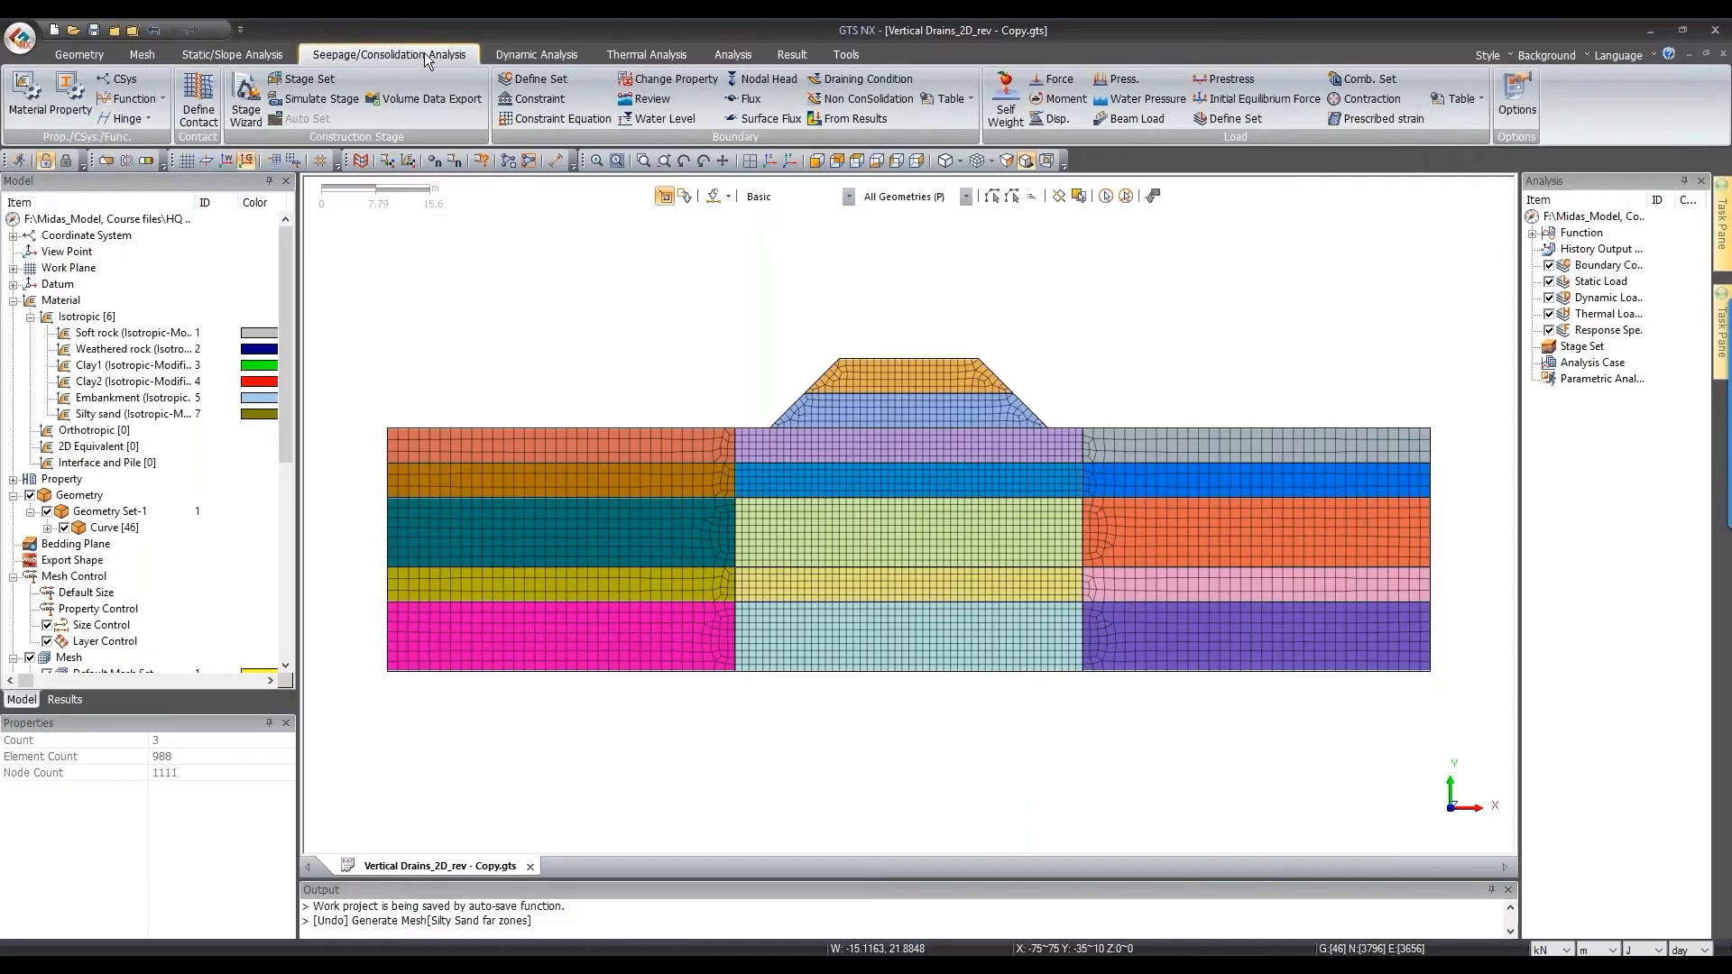
left_click(541, 99)
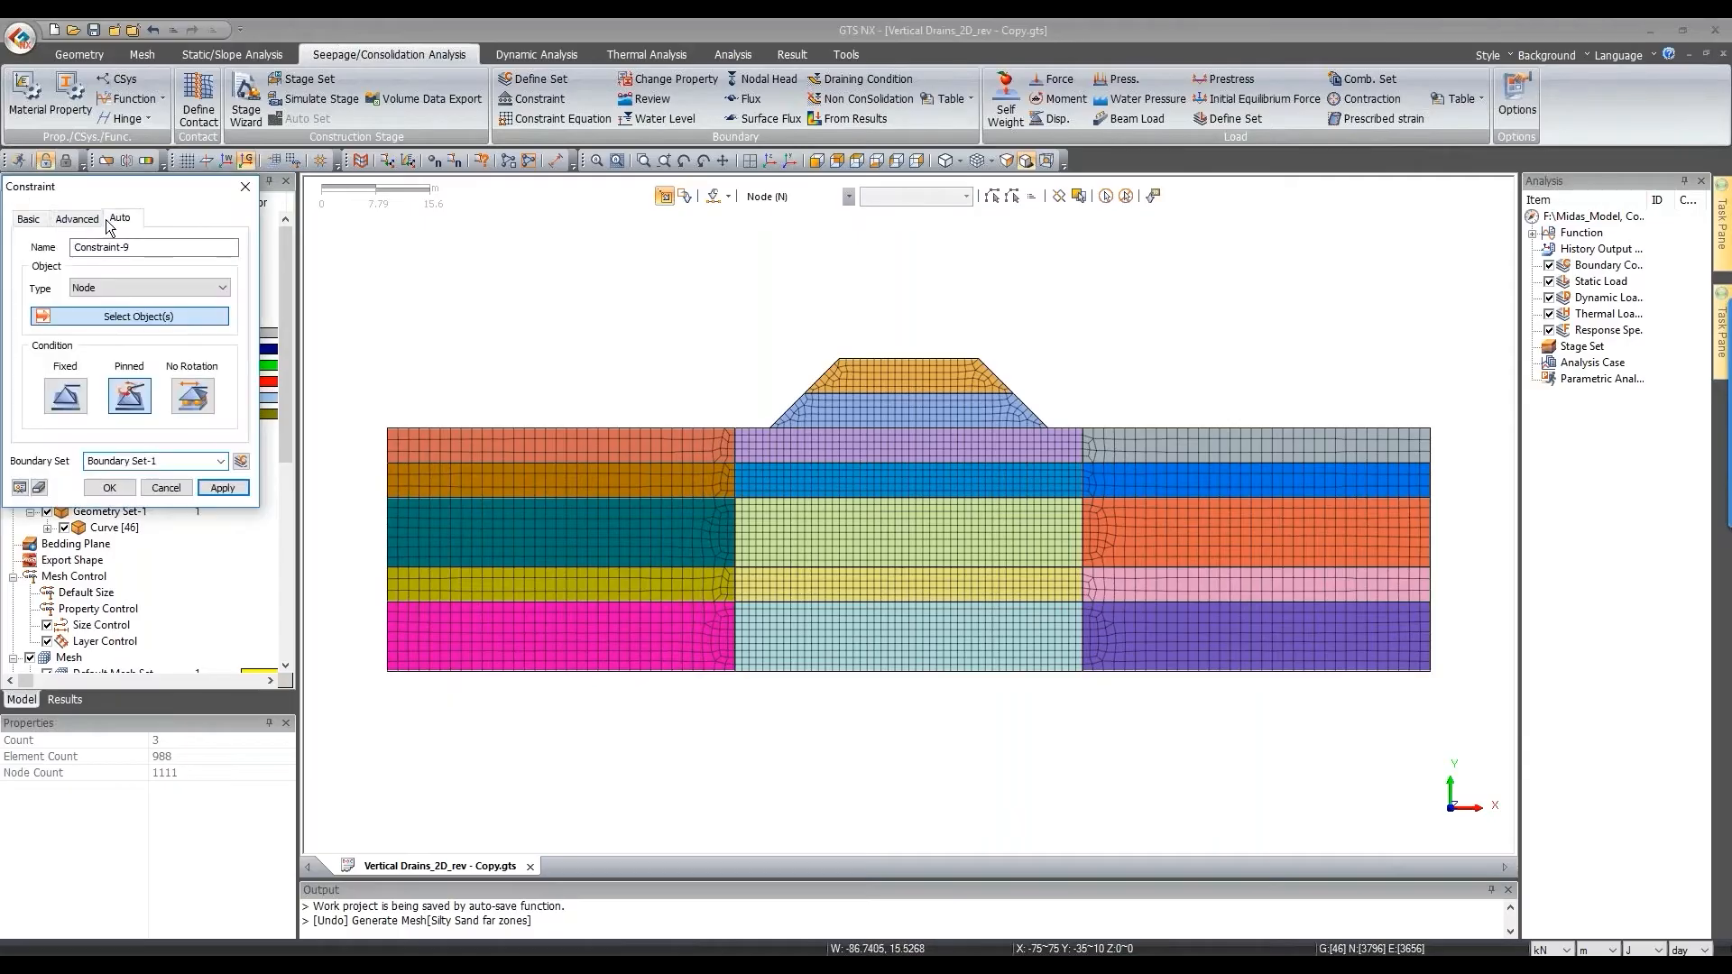
left_click(156, 348)
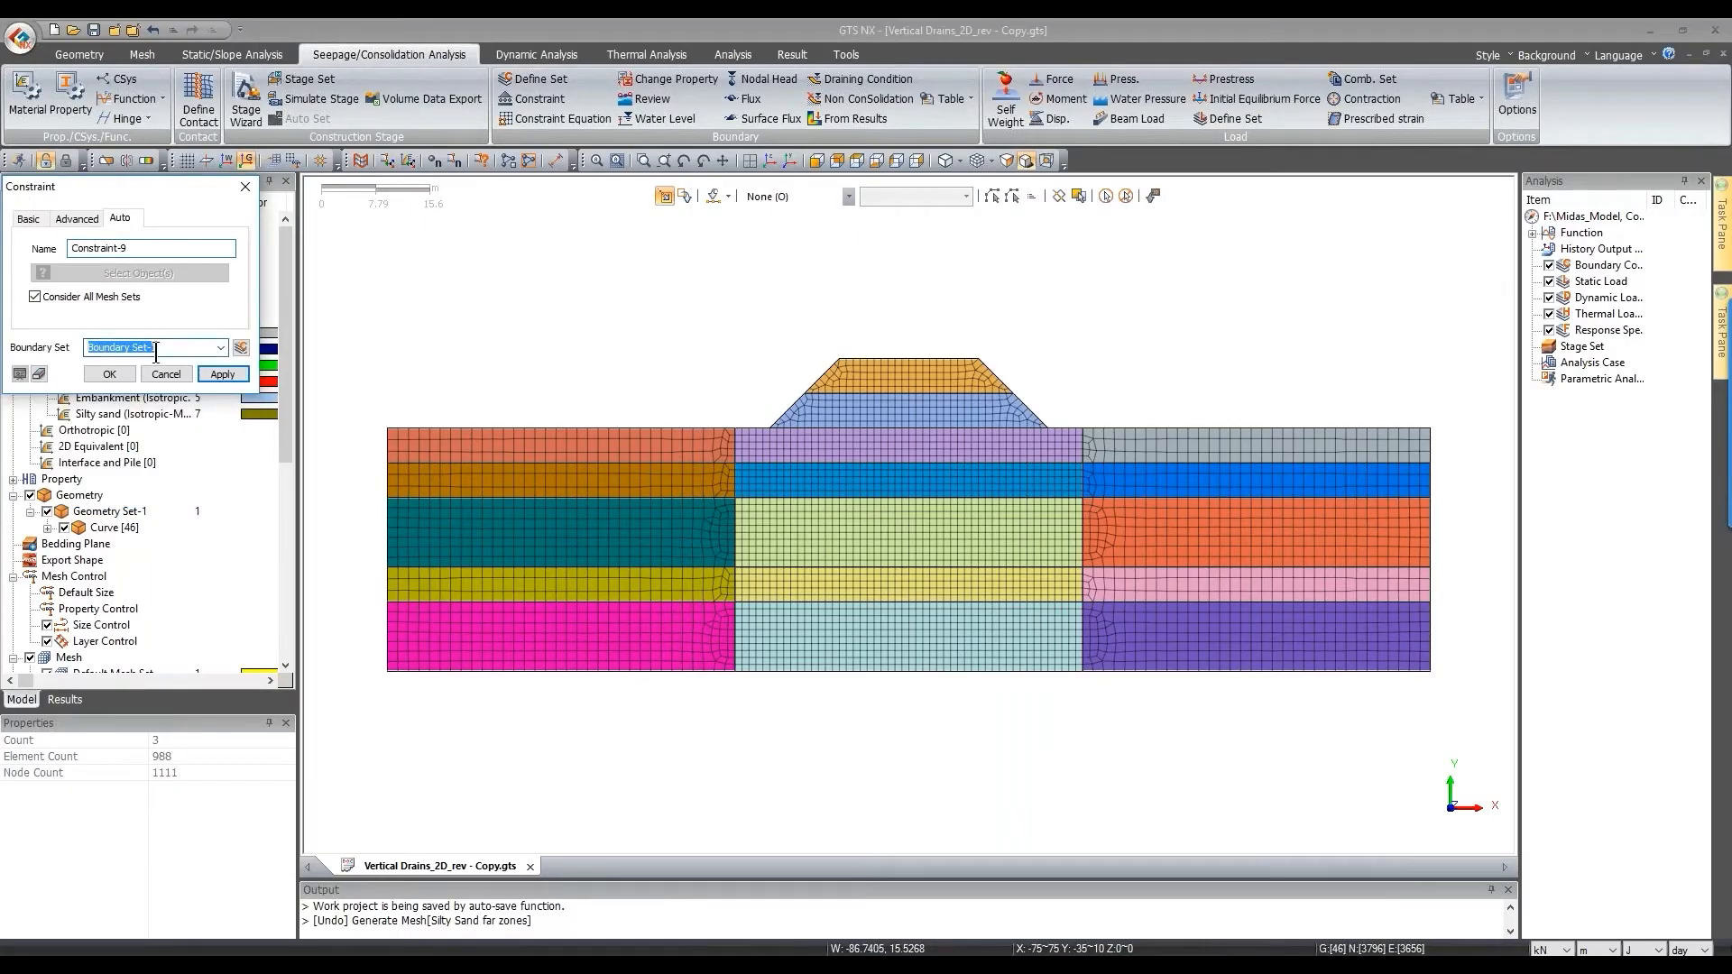
type("GS")
left_click(110, 374)
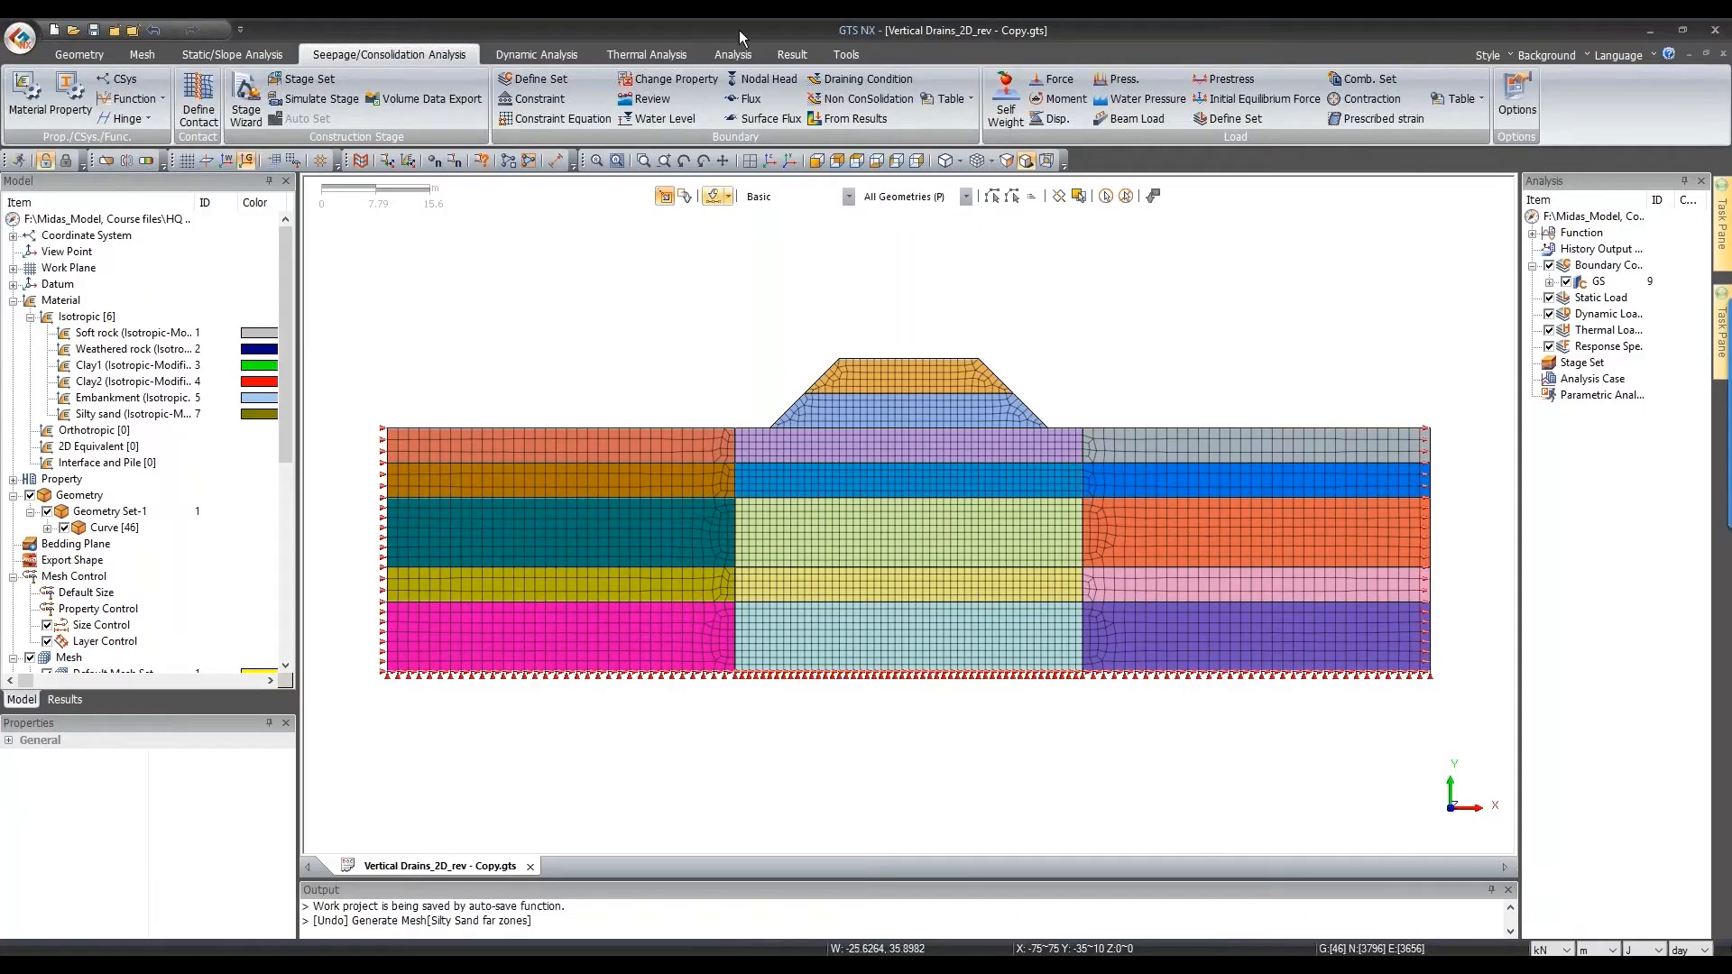
scroll(1097, 313, "up", 3)
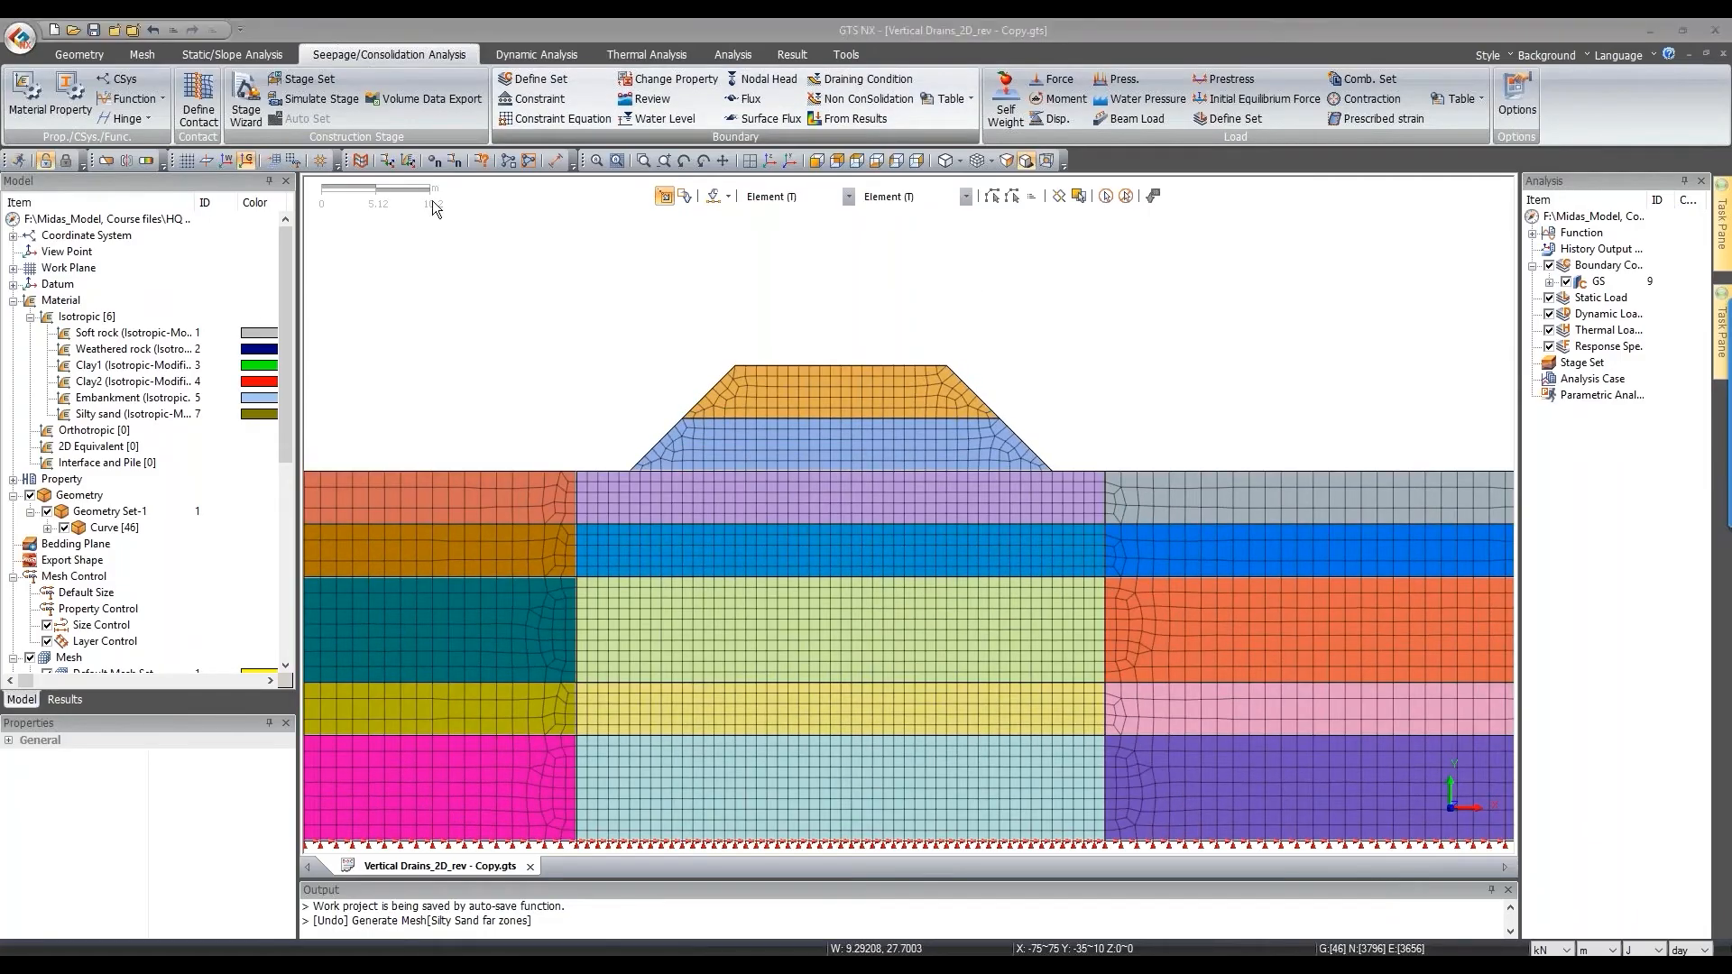
Step: Apply non-consolidation to both embankment mesh sets in boundary set 'Non consolidation'
left_click(866, 99)
left_click_drag(182, 193, 515, 263)
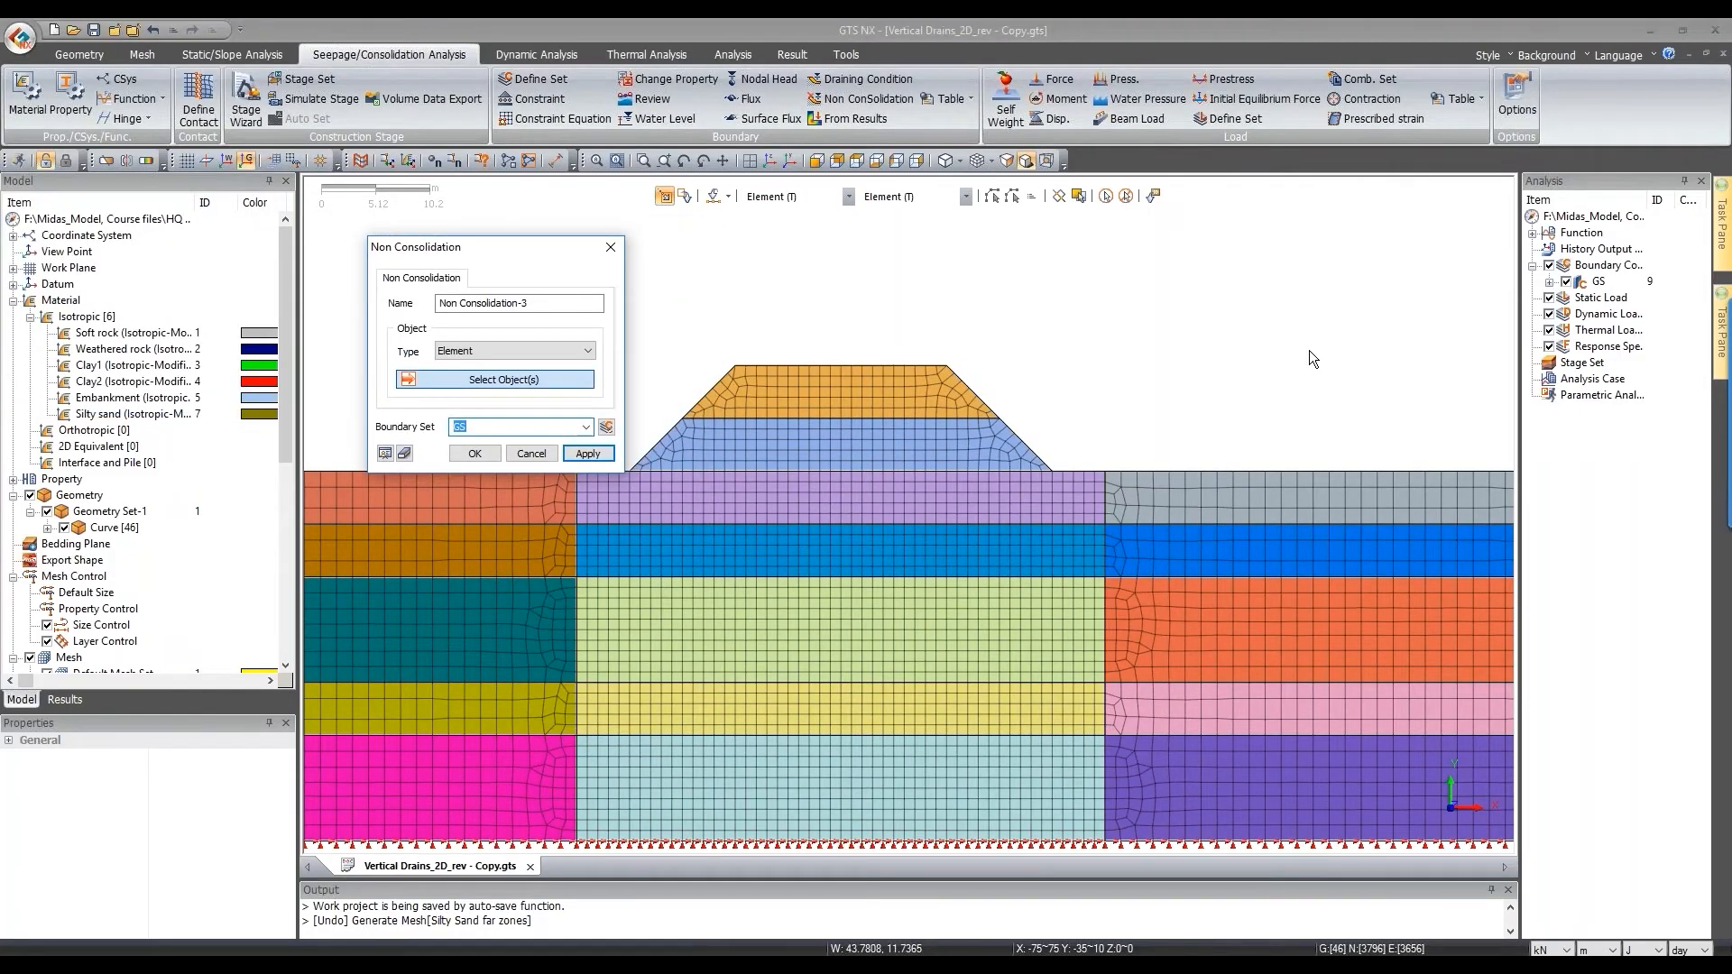
left_click(792, 198)
left_click(793, 233)
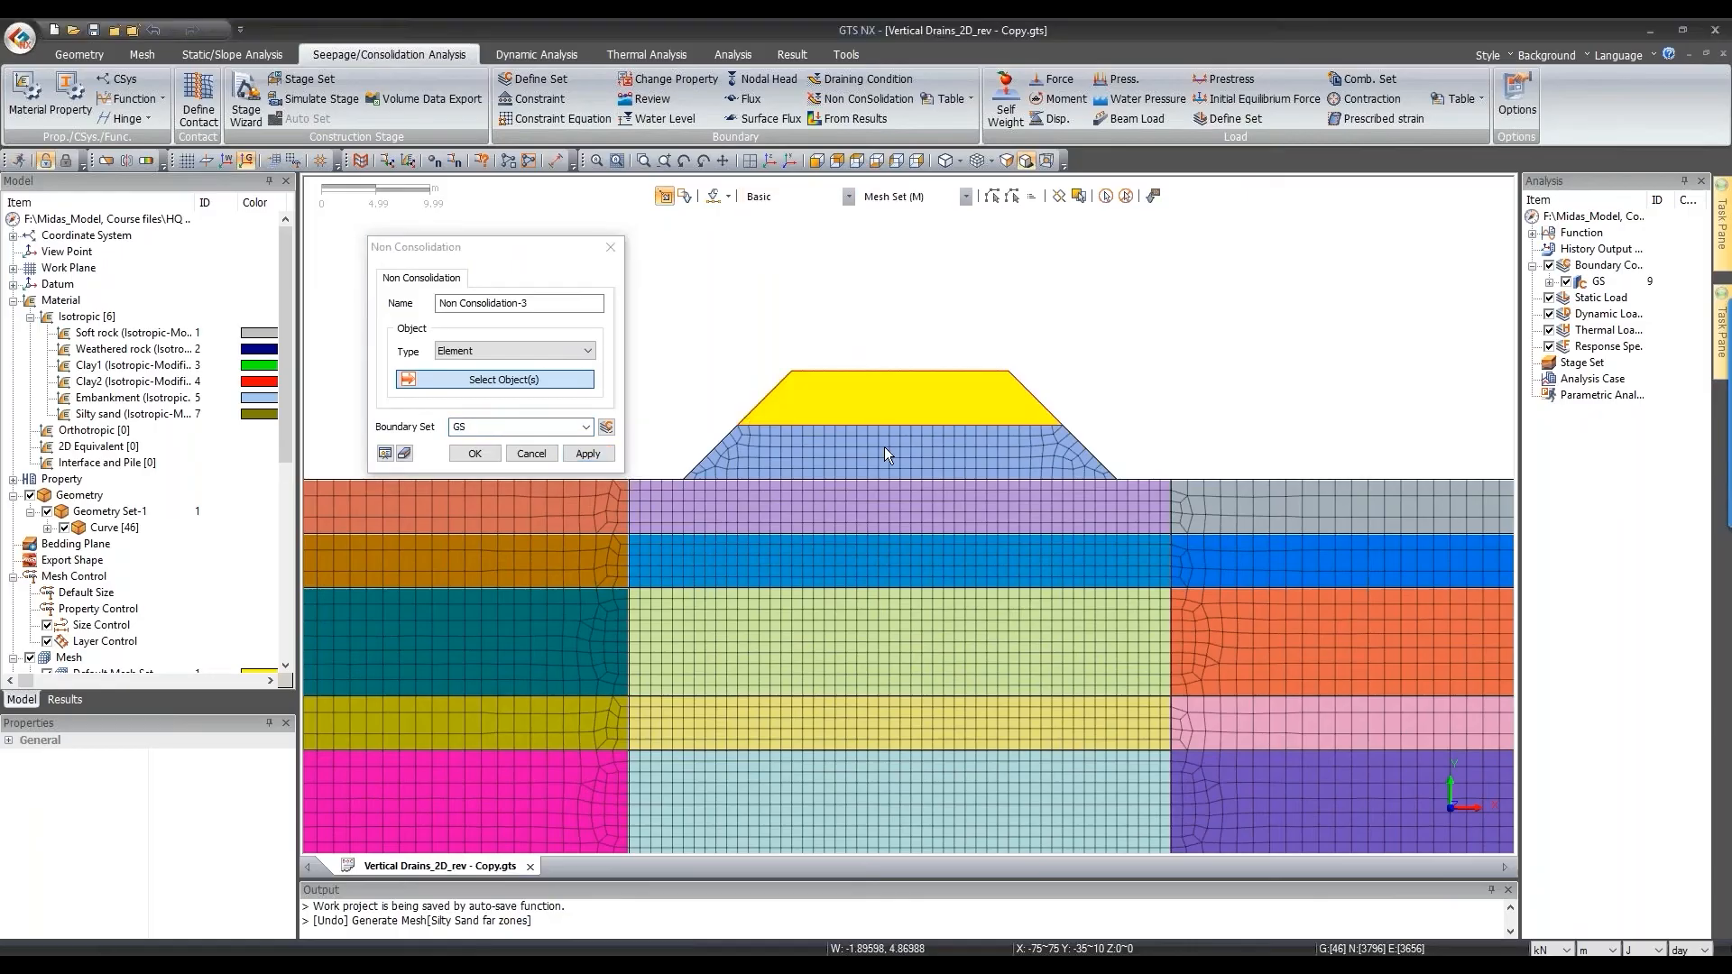
left_click(880, 434)
left_click(866, 403)
left_click(546, 427)
key("BackSpace")
key("BackSpace")
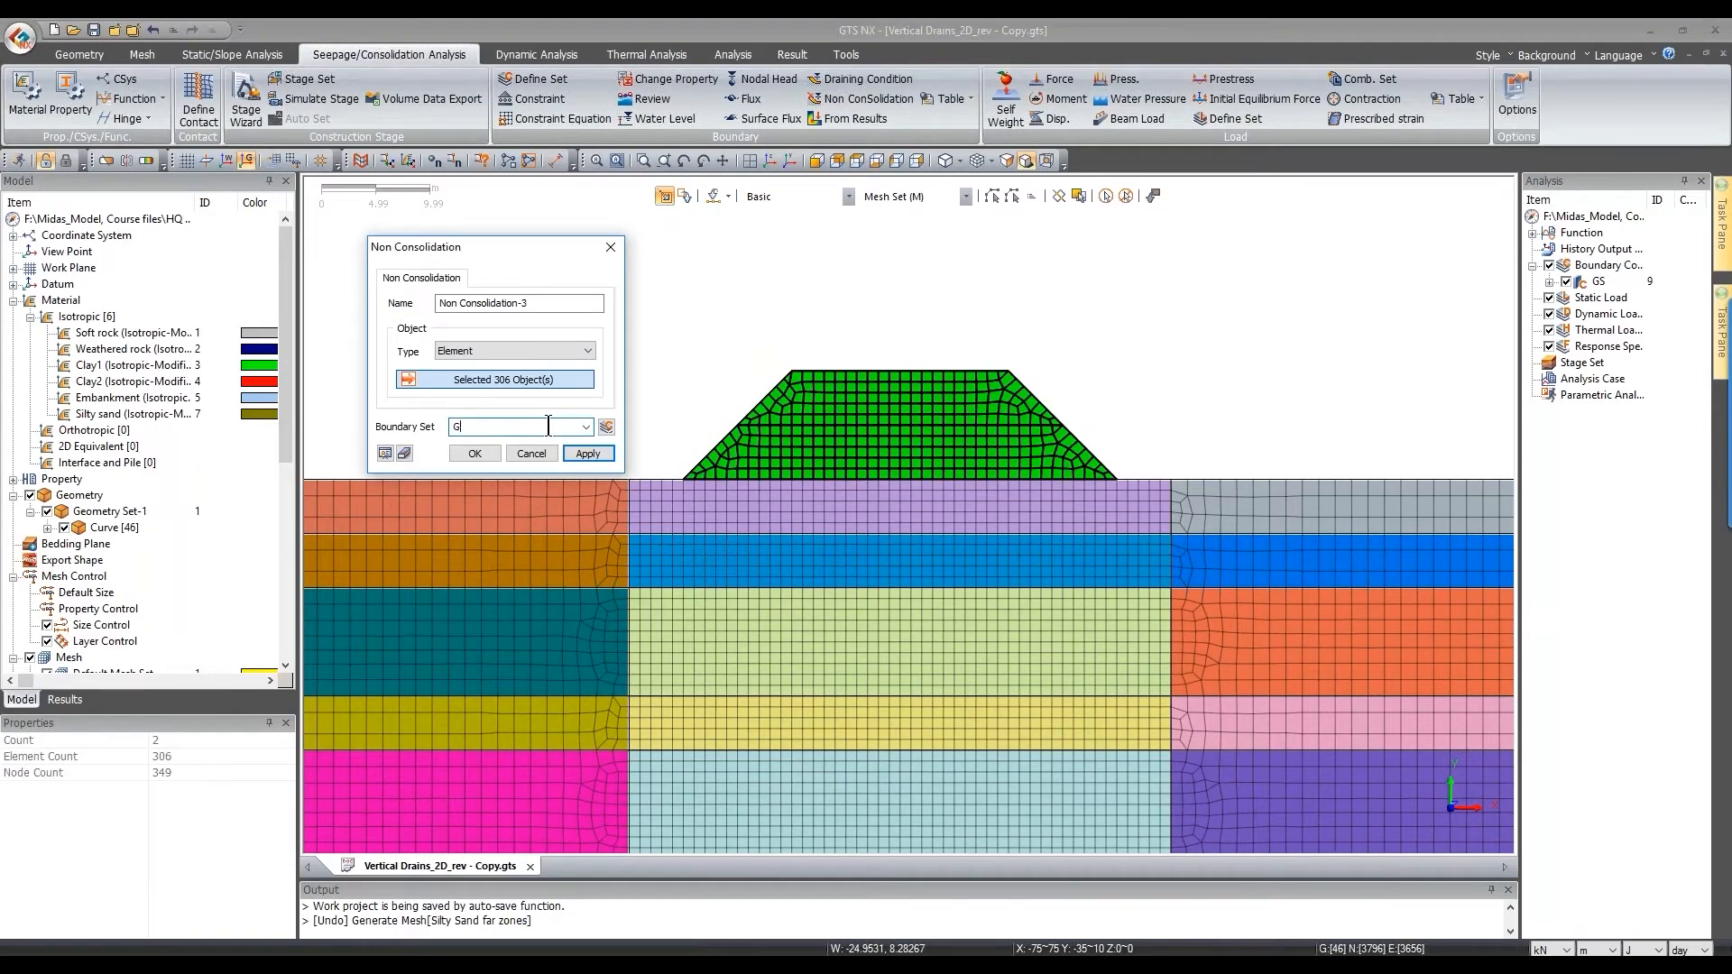
type("No")
type("m")
type(" consolidation")
left_click(587, 452)
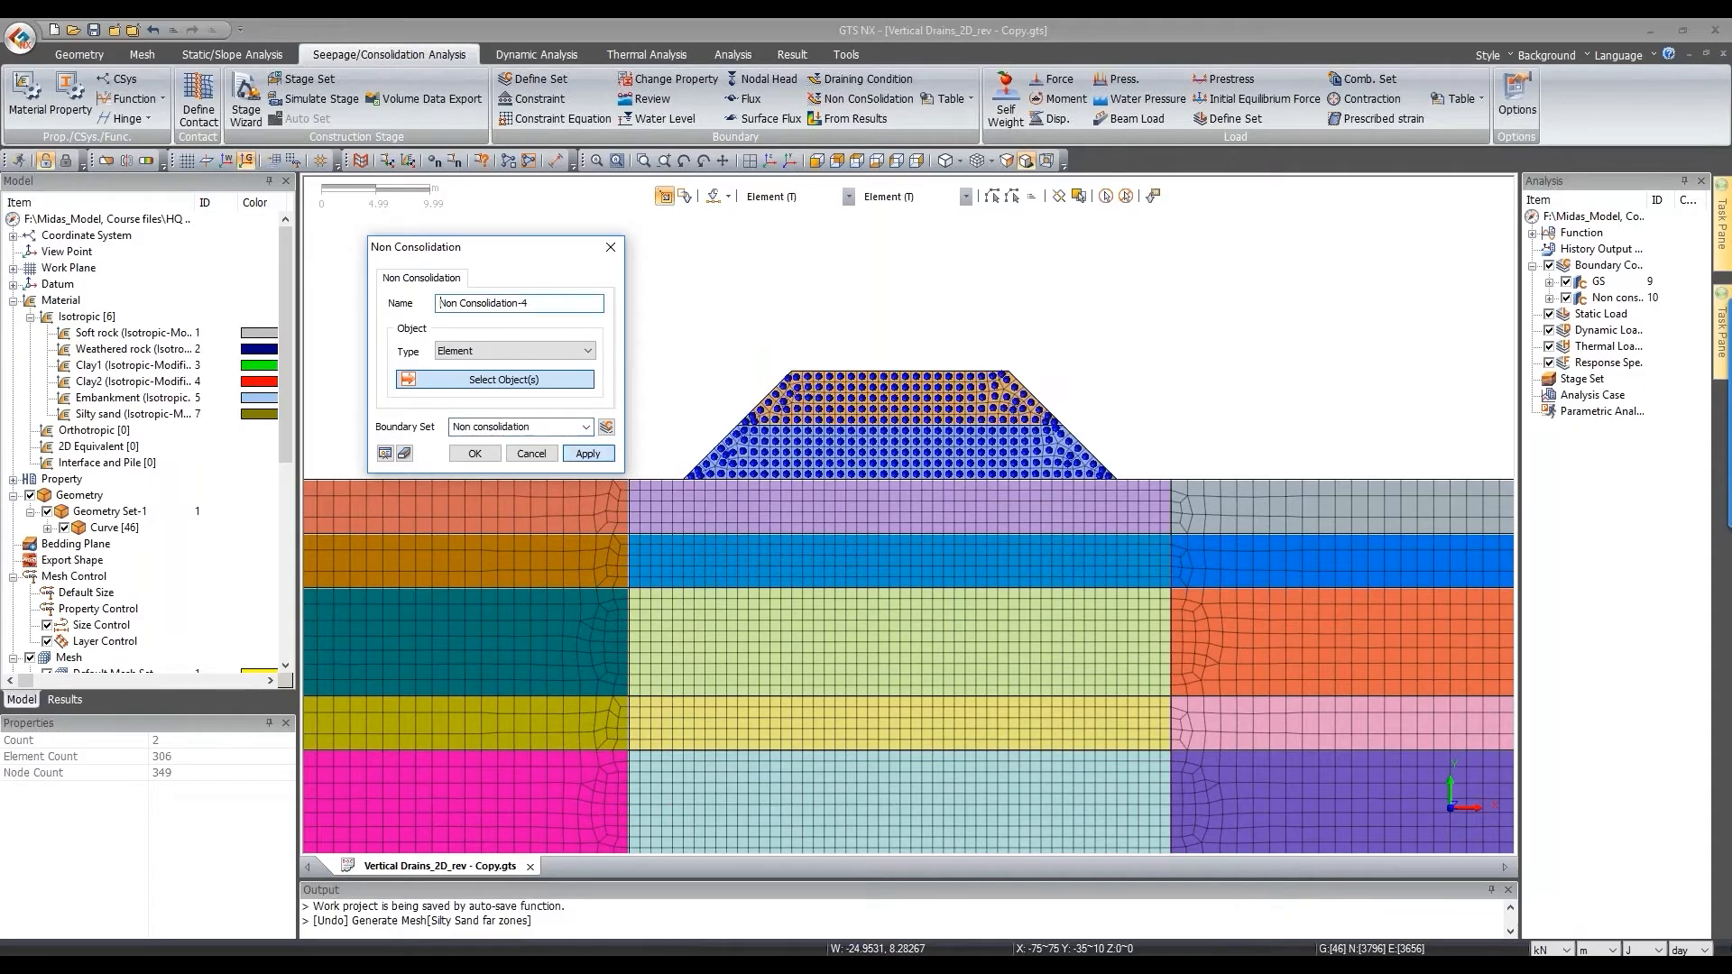
Step: Hide the non-consolidation symbols and close the non-consolidation settings
scroll(963, 258, "down", 2)
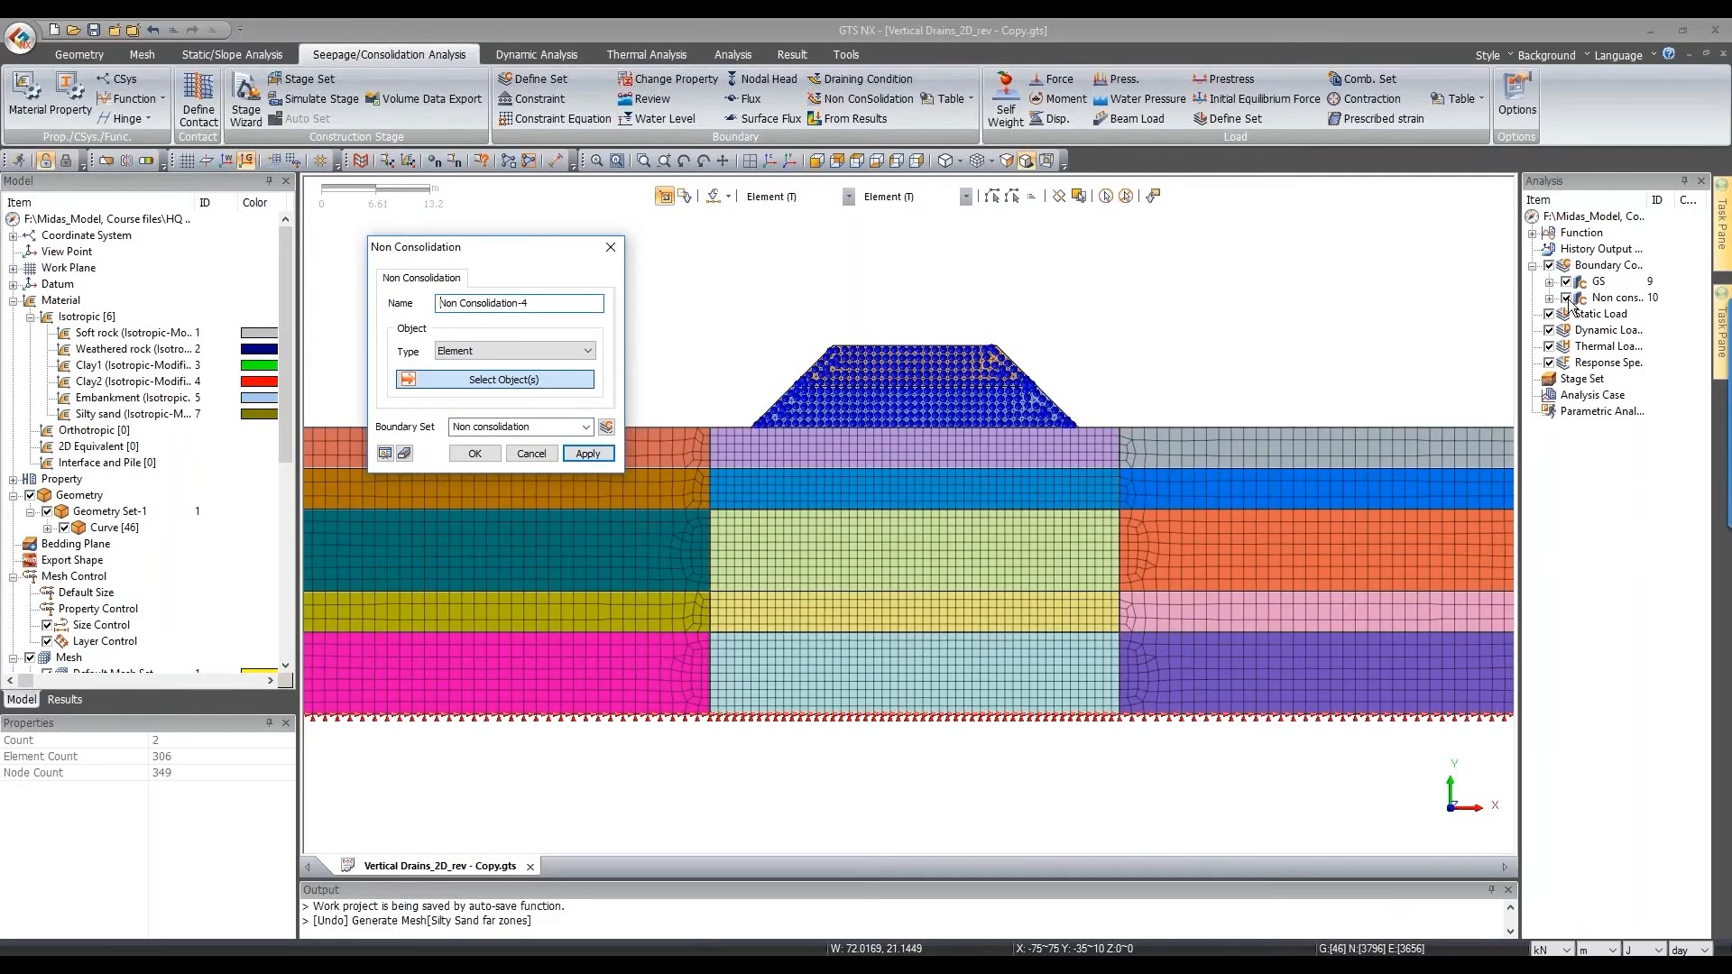
left_click(1566, 298)
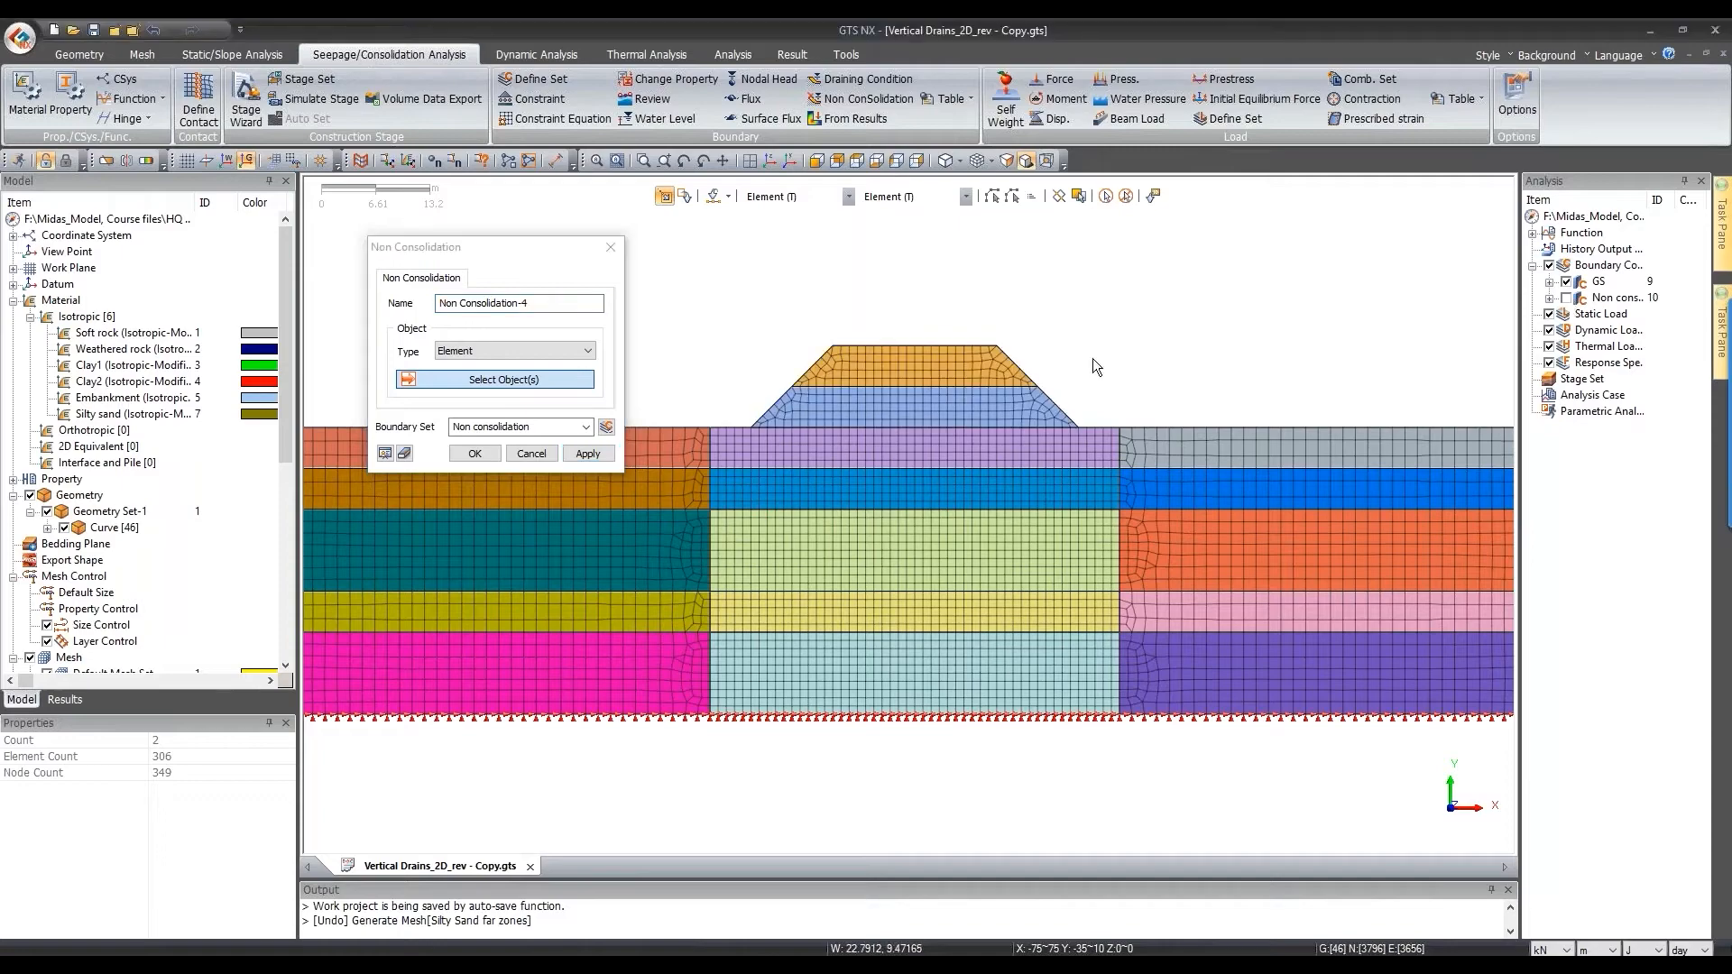
scroll(712, 490, "down", 2)
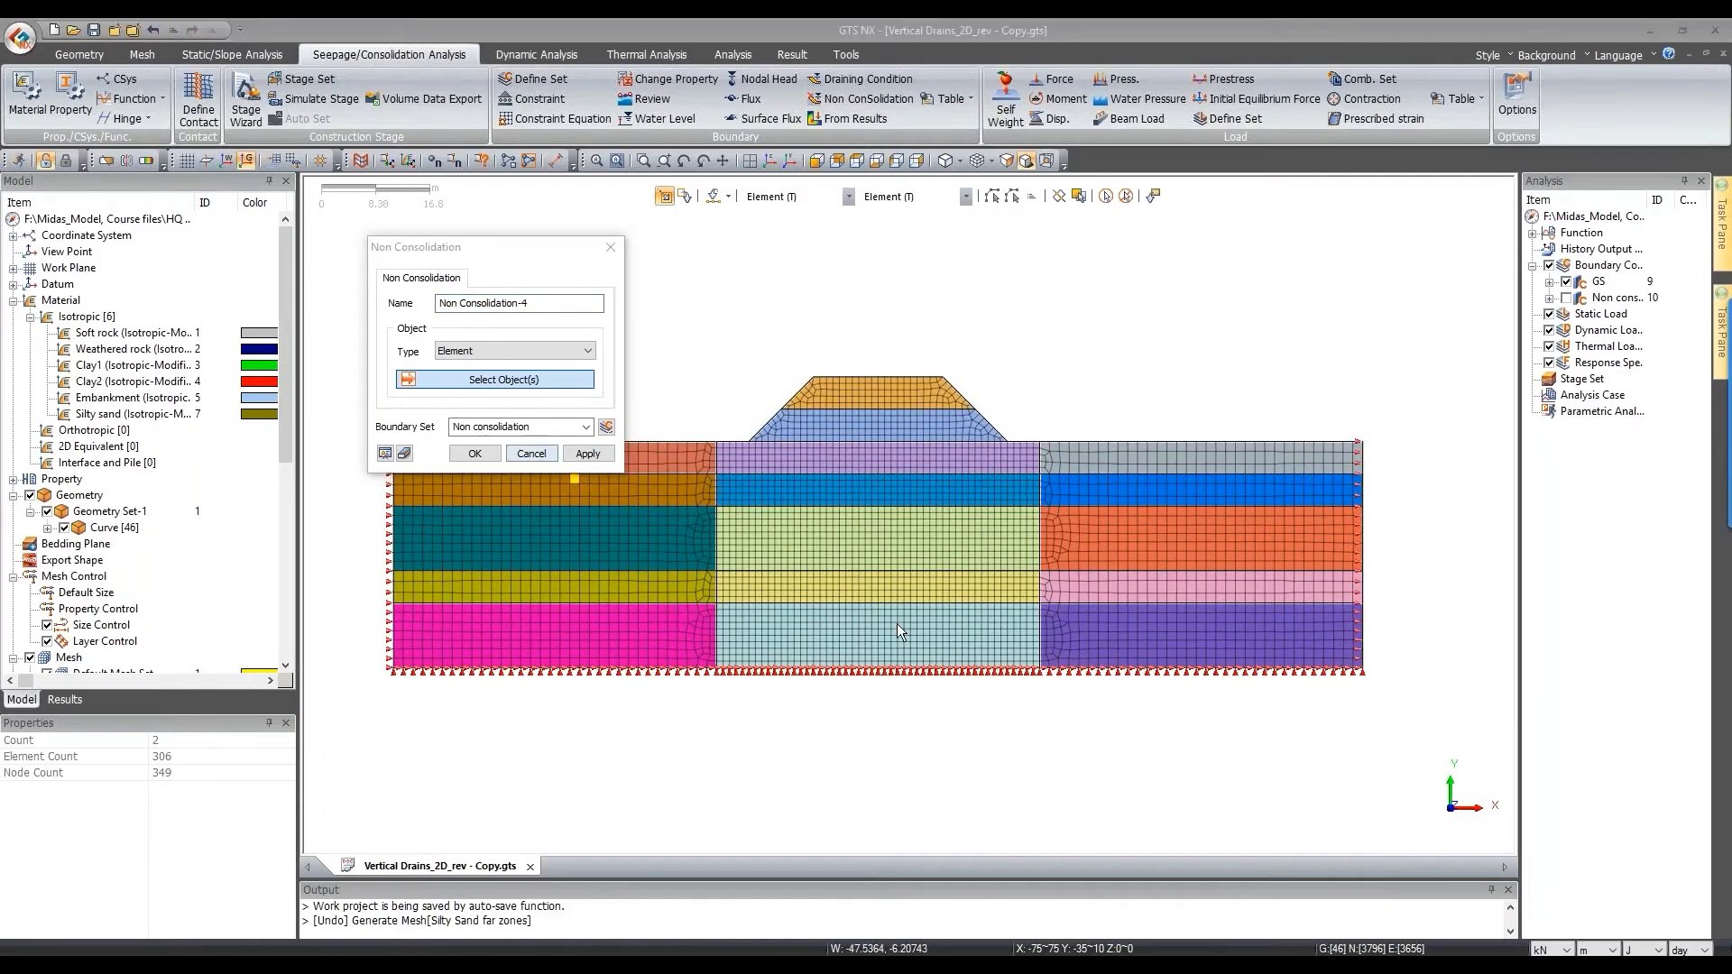
key("Escape")
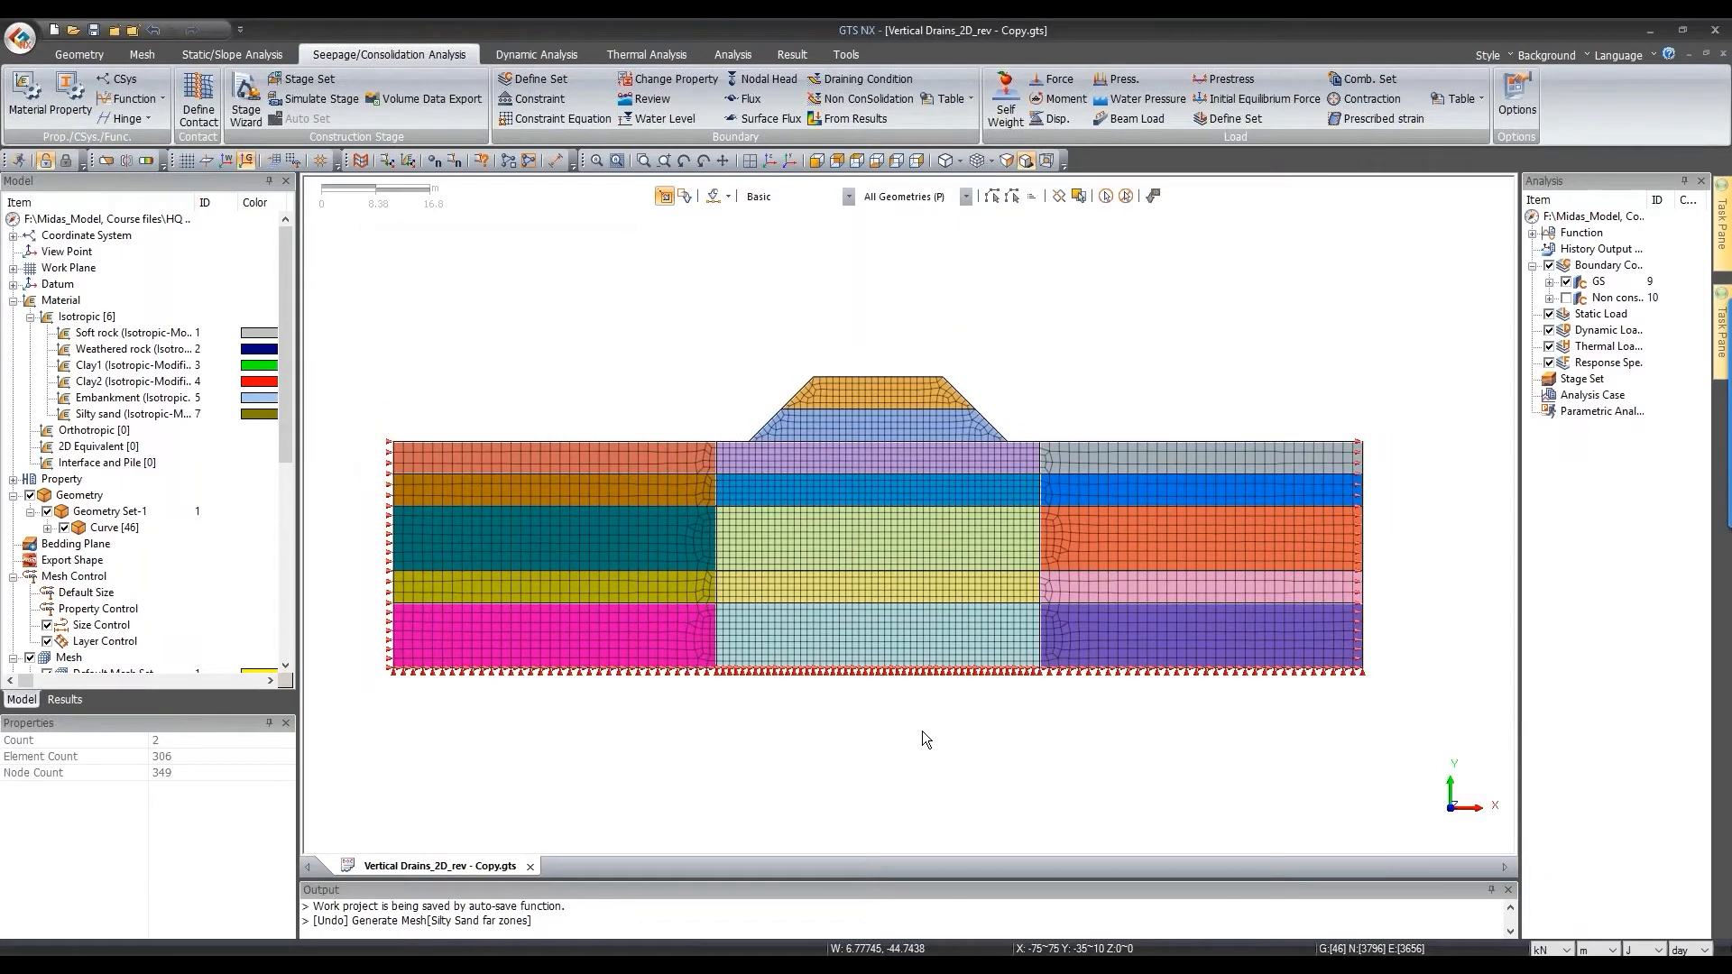
Step: Hide the left and right far-zone mesh sets and the embankment mesh sets
scroll(90, 483, "down", 5)
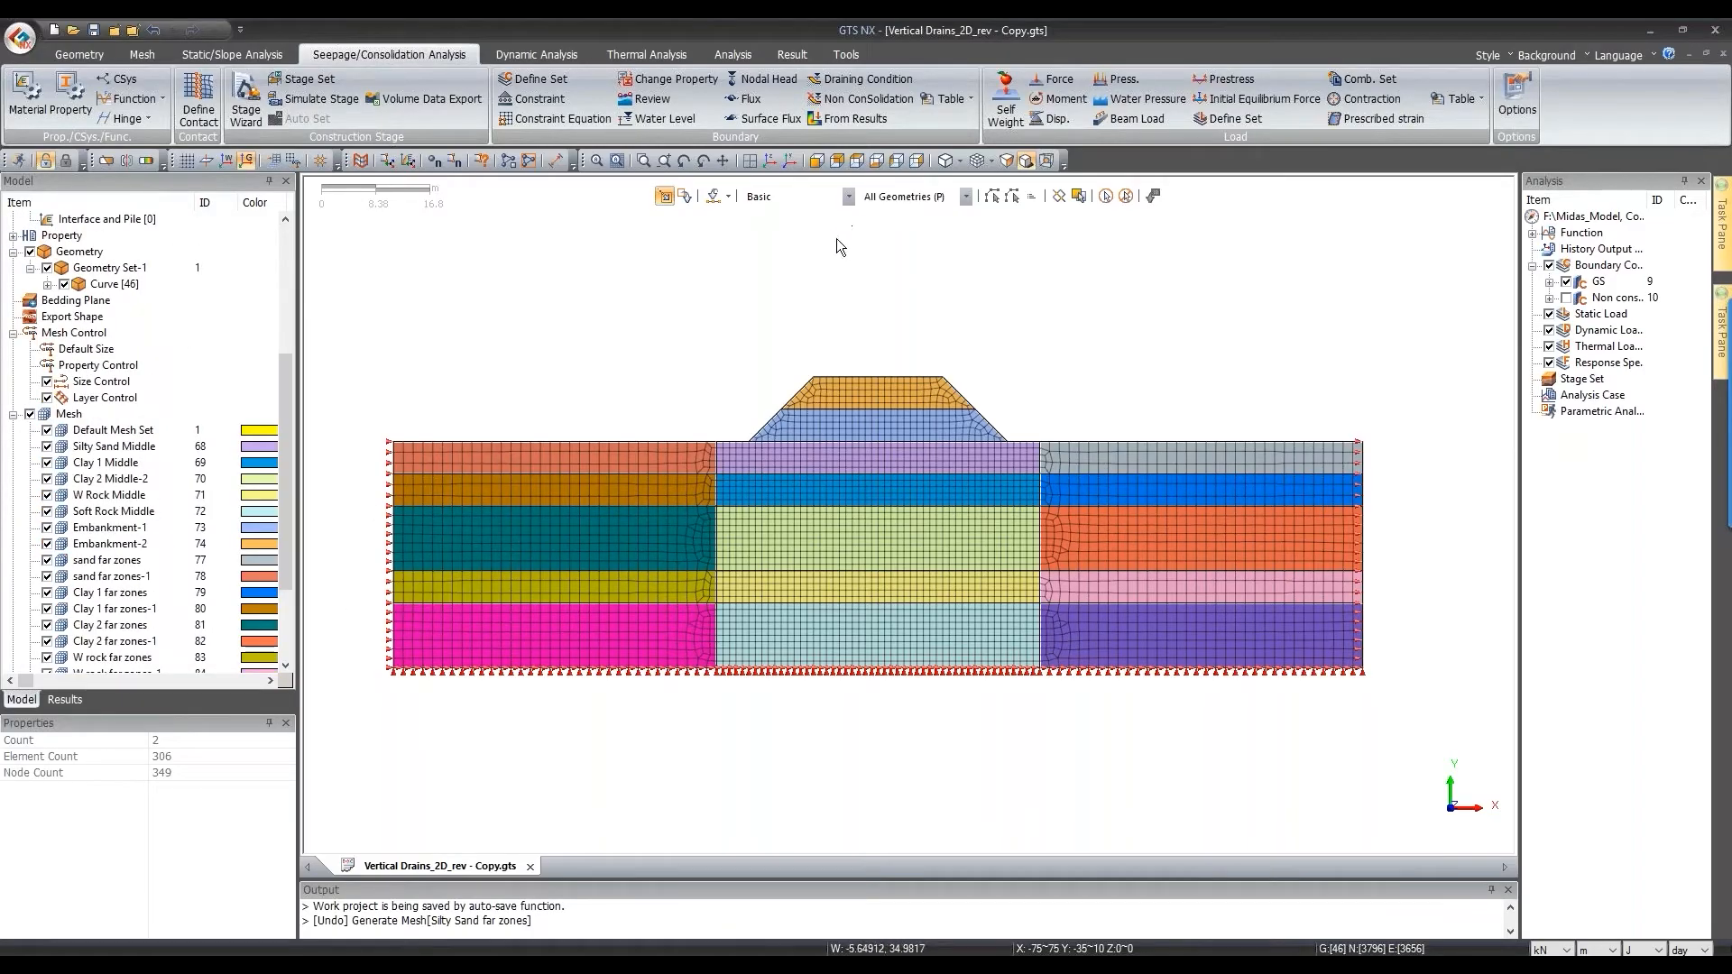
left_click(847, 196)
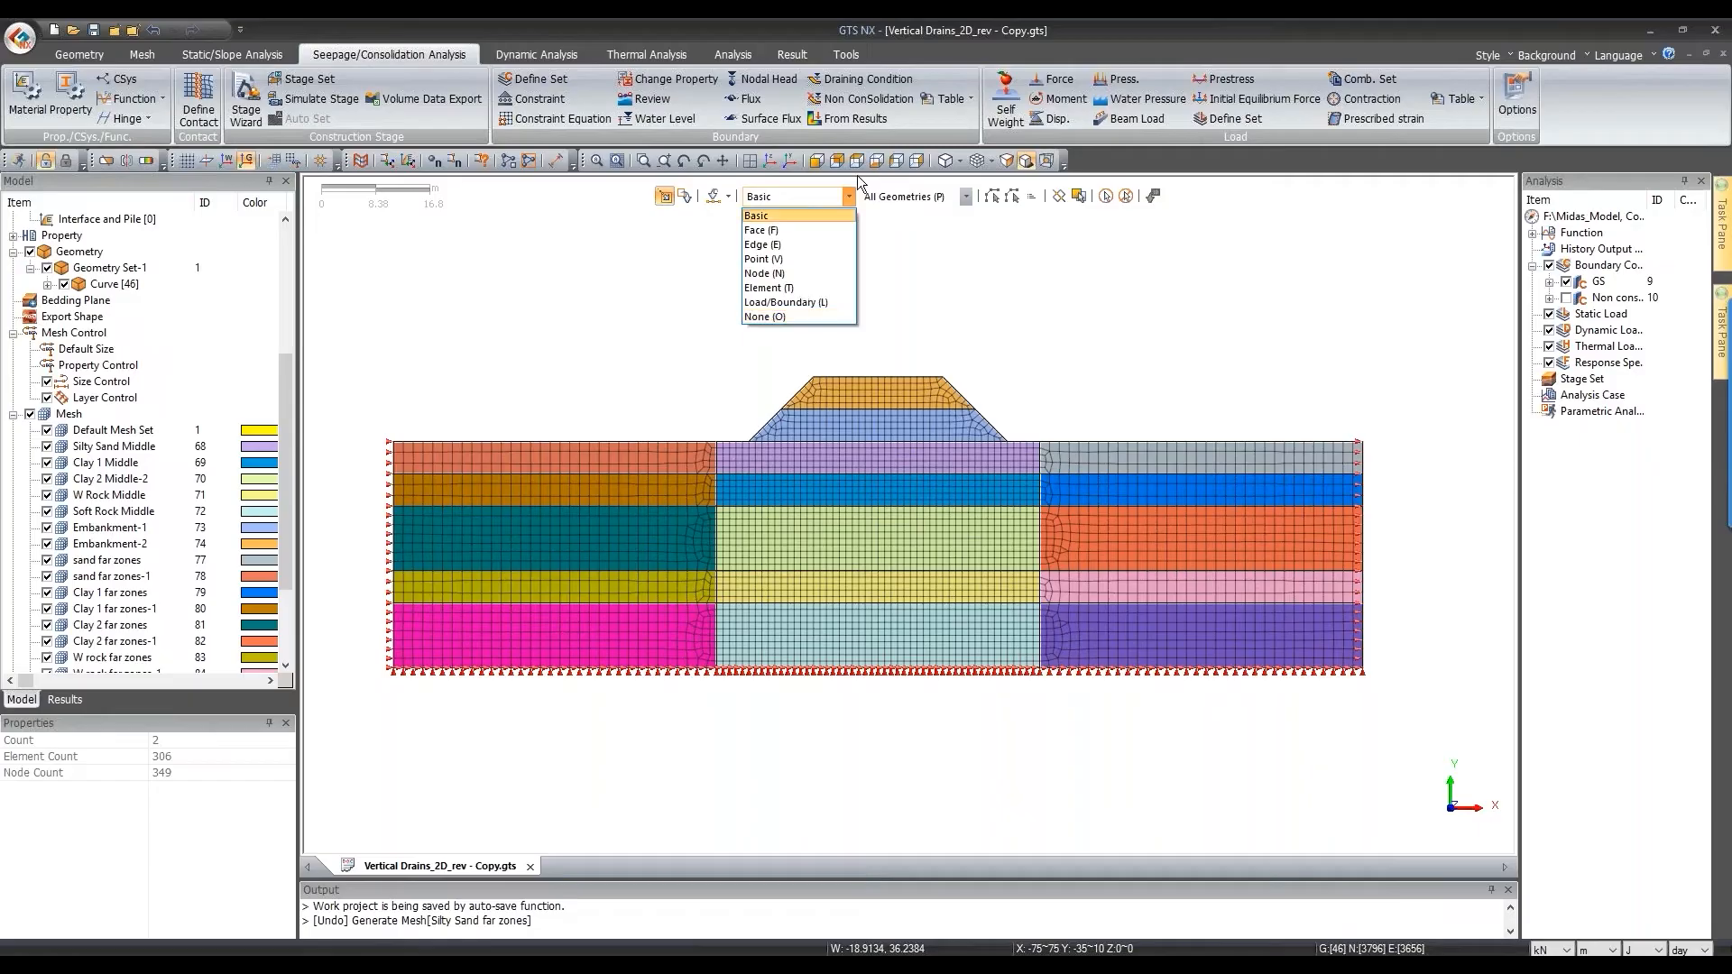
left_click(905, 196)
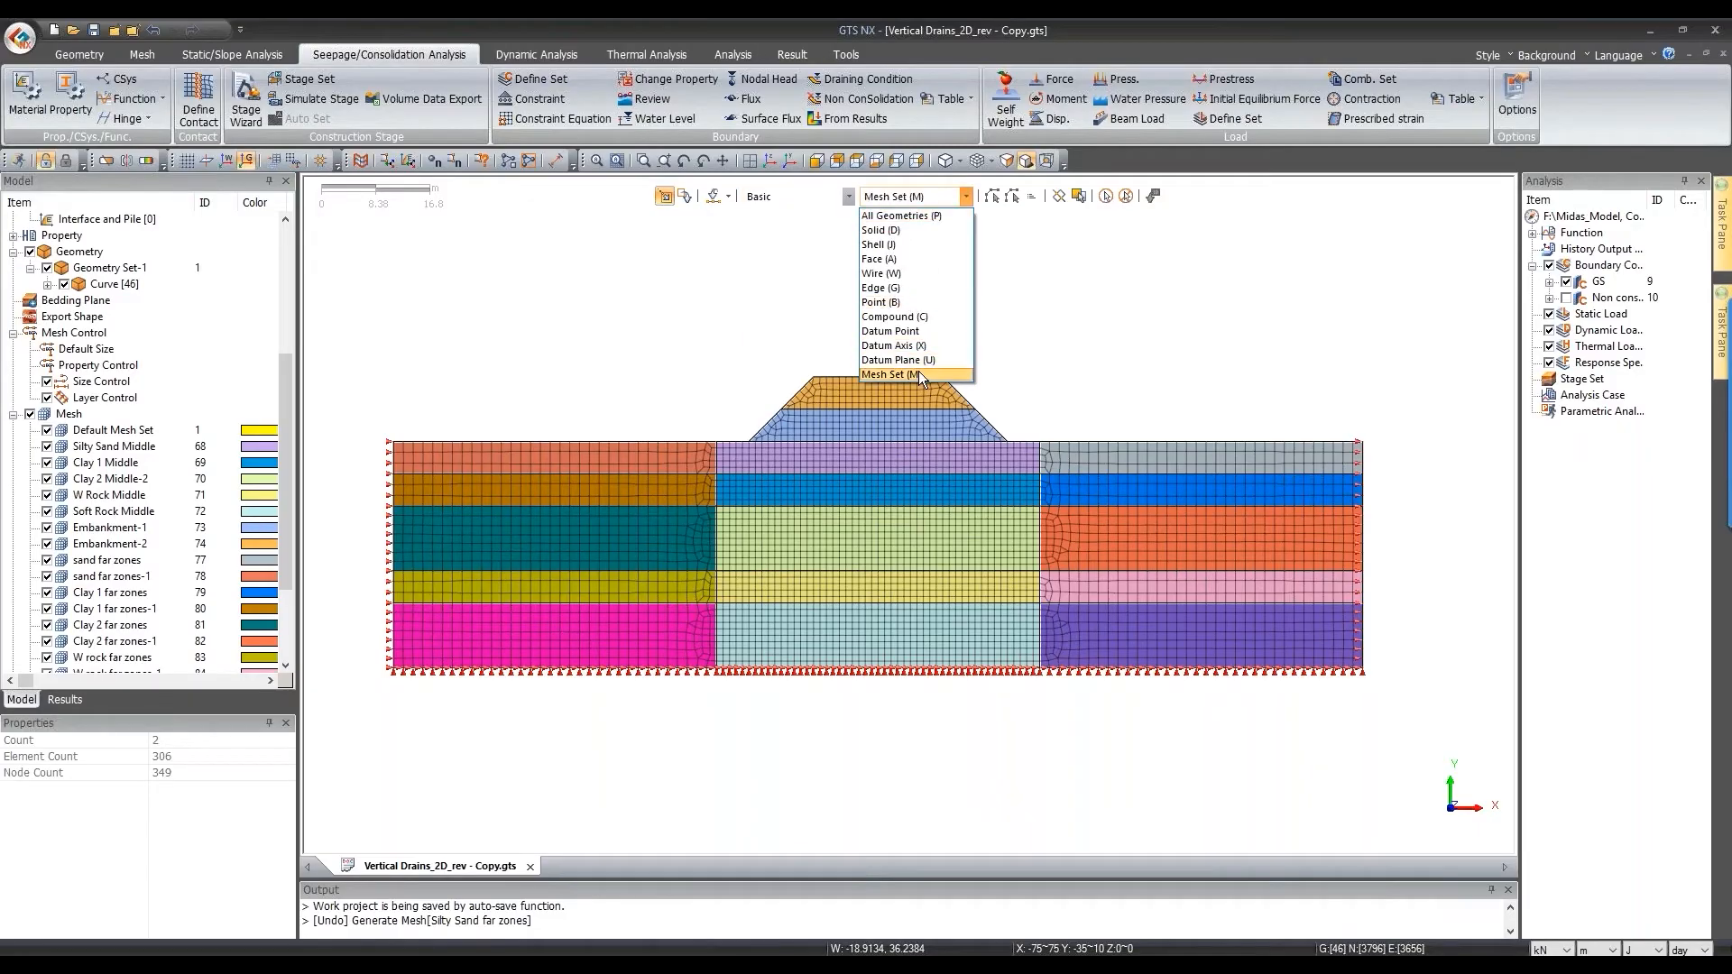
left_click(919, 375)
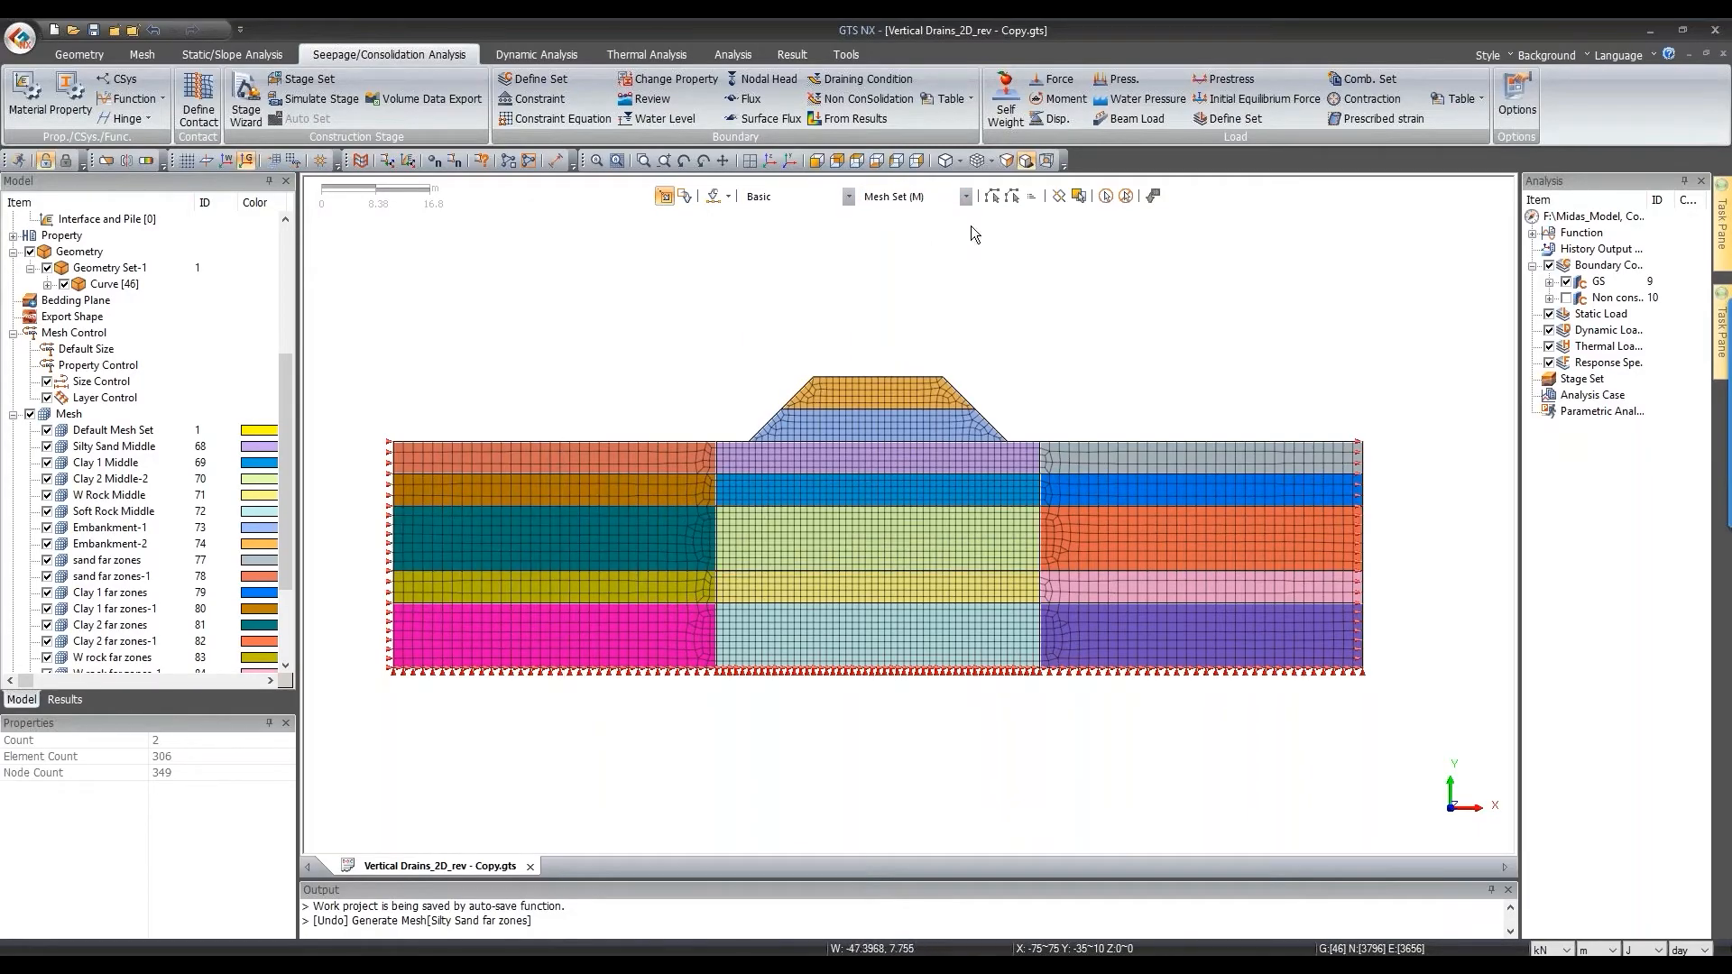
left_click(1058, 195)
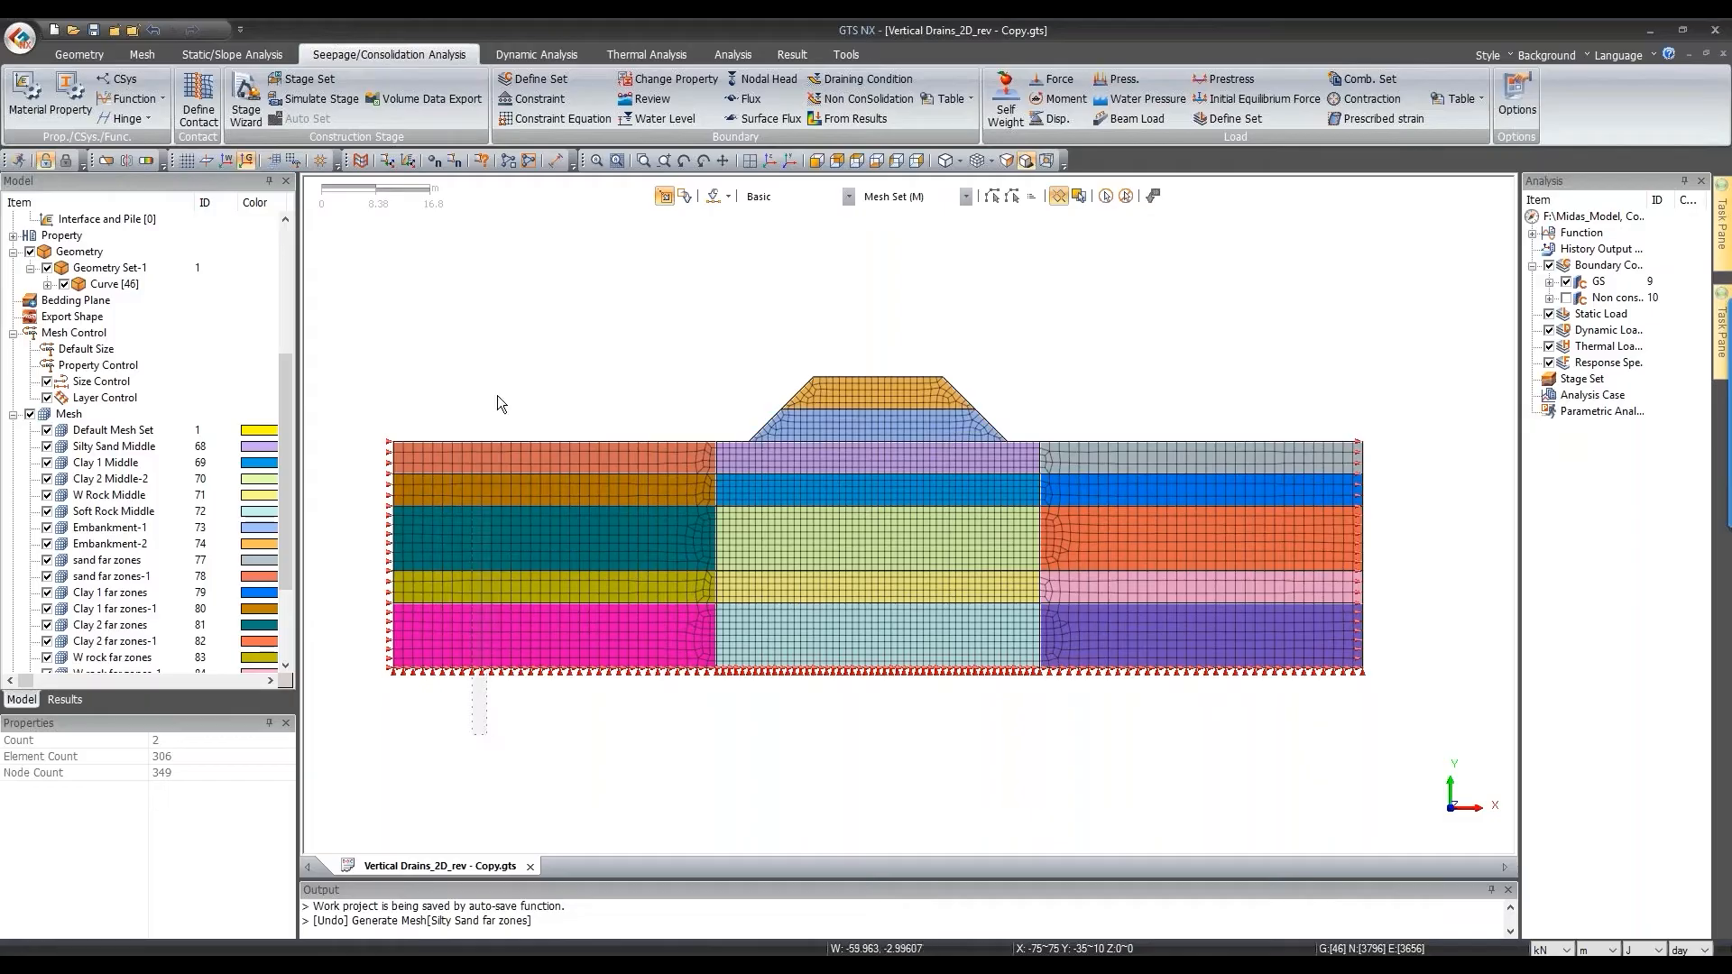
left_click_drag(497, 395, 498, 393)
left_click_drag(1204, 732, 1186, 396)
left_click_drag(882, 354, 890, 419)
right_click(891, 404)
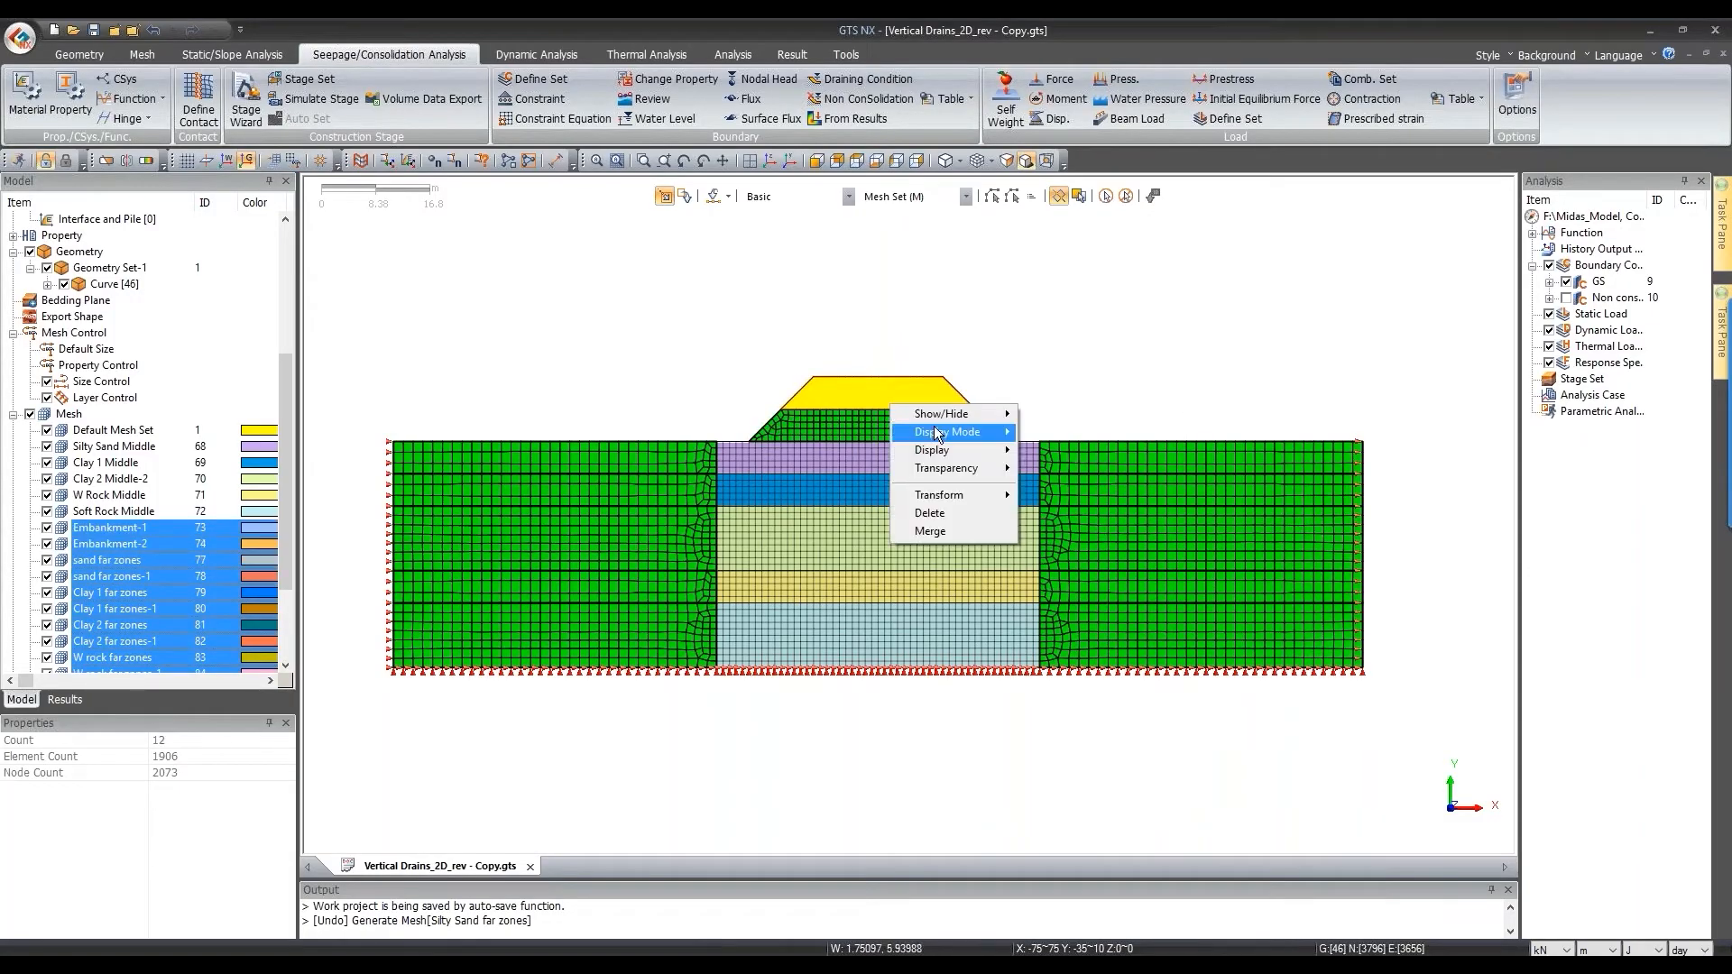
mouse_move(942, 413)
left_click(1059, 432)
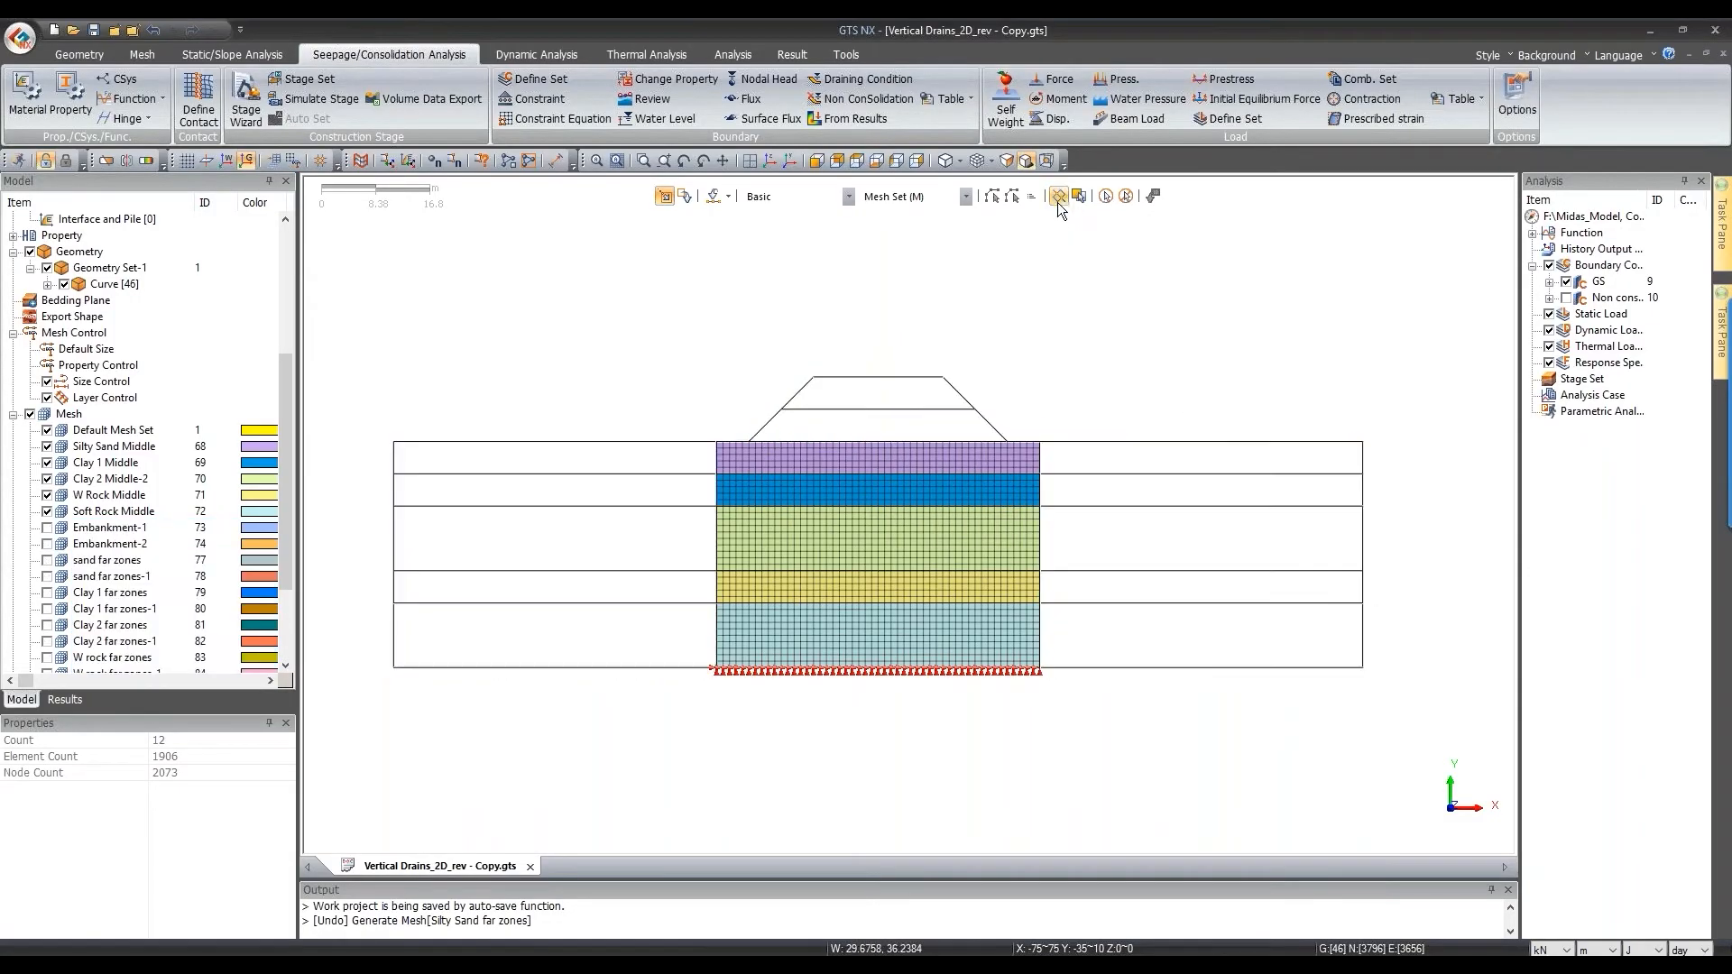
Step: Hide the geometry curves and the W Rock Middle and Soft Rock Middle layers
left_click(64, 284)
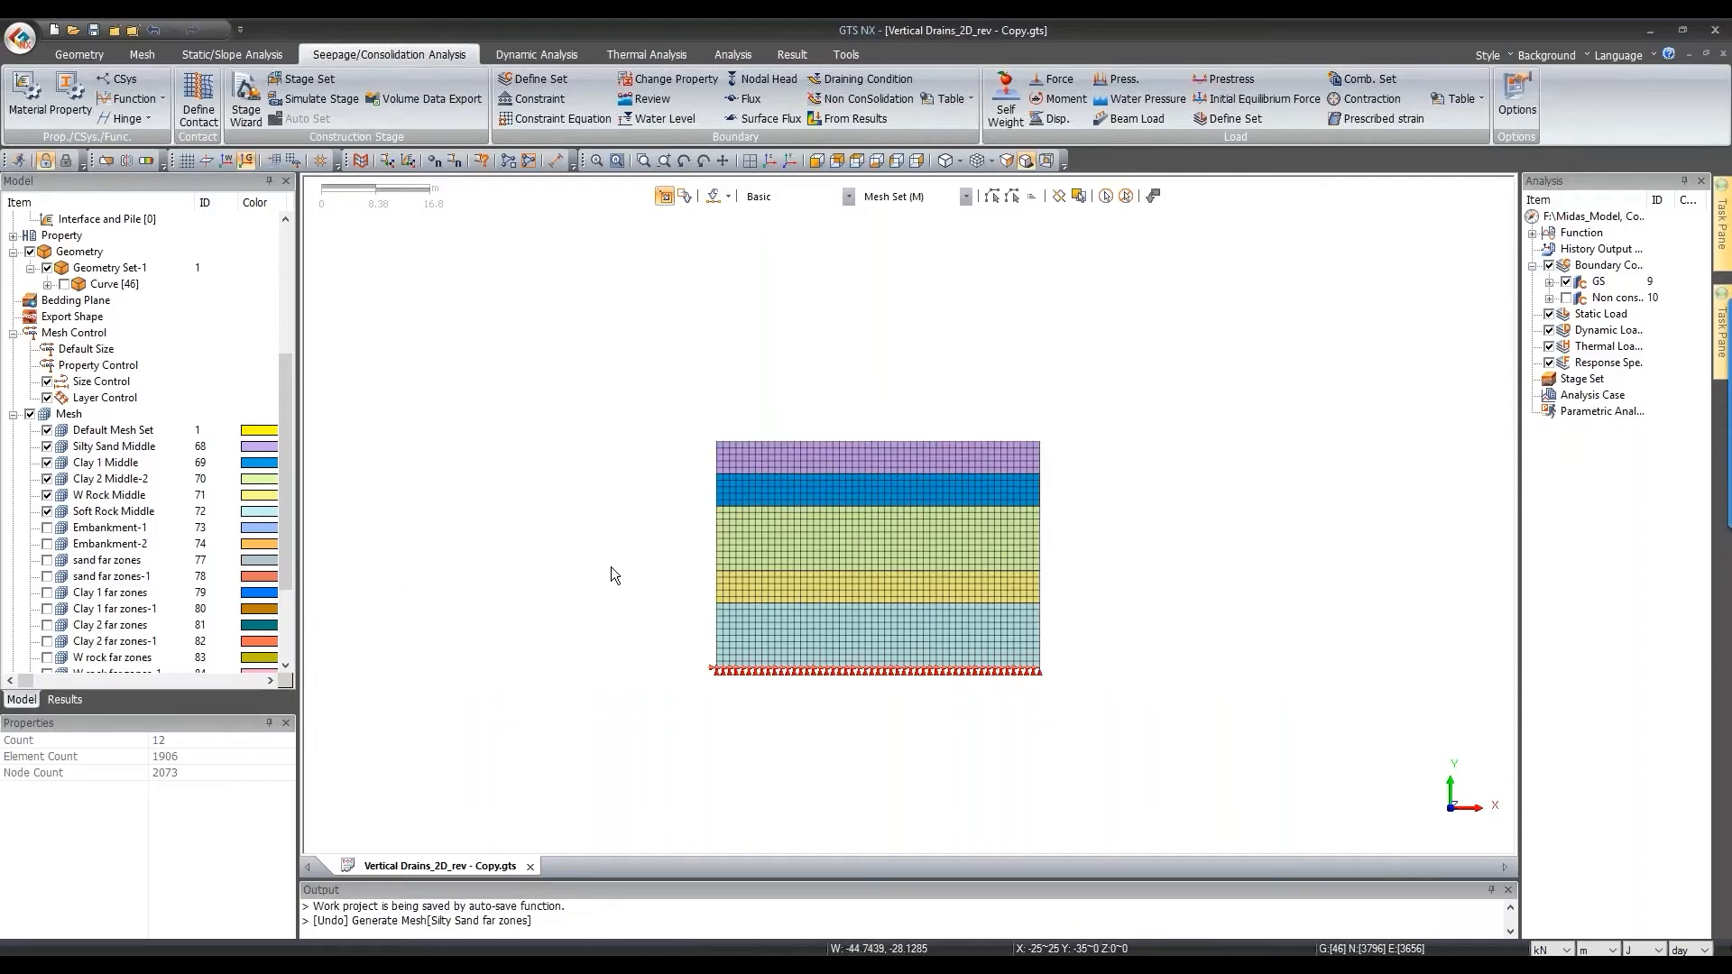
scroll(869, 583, "up", 2)
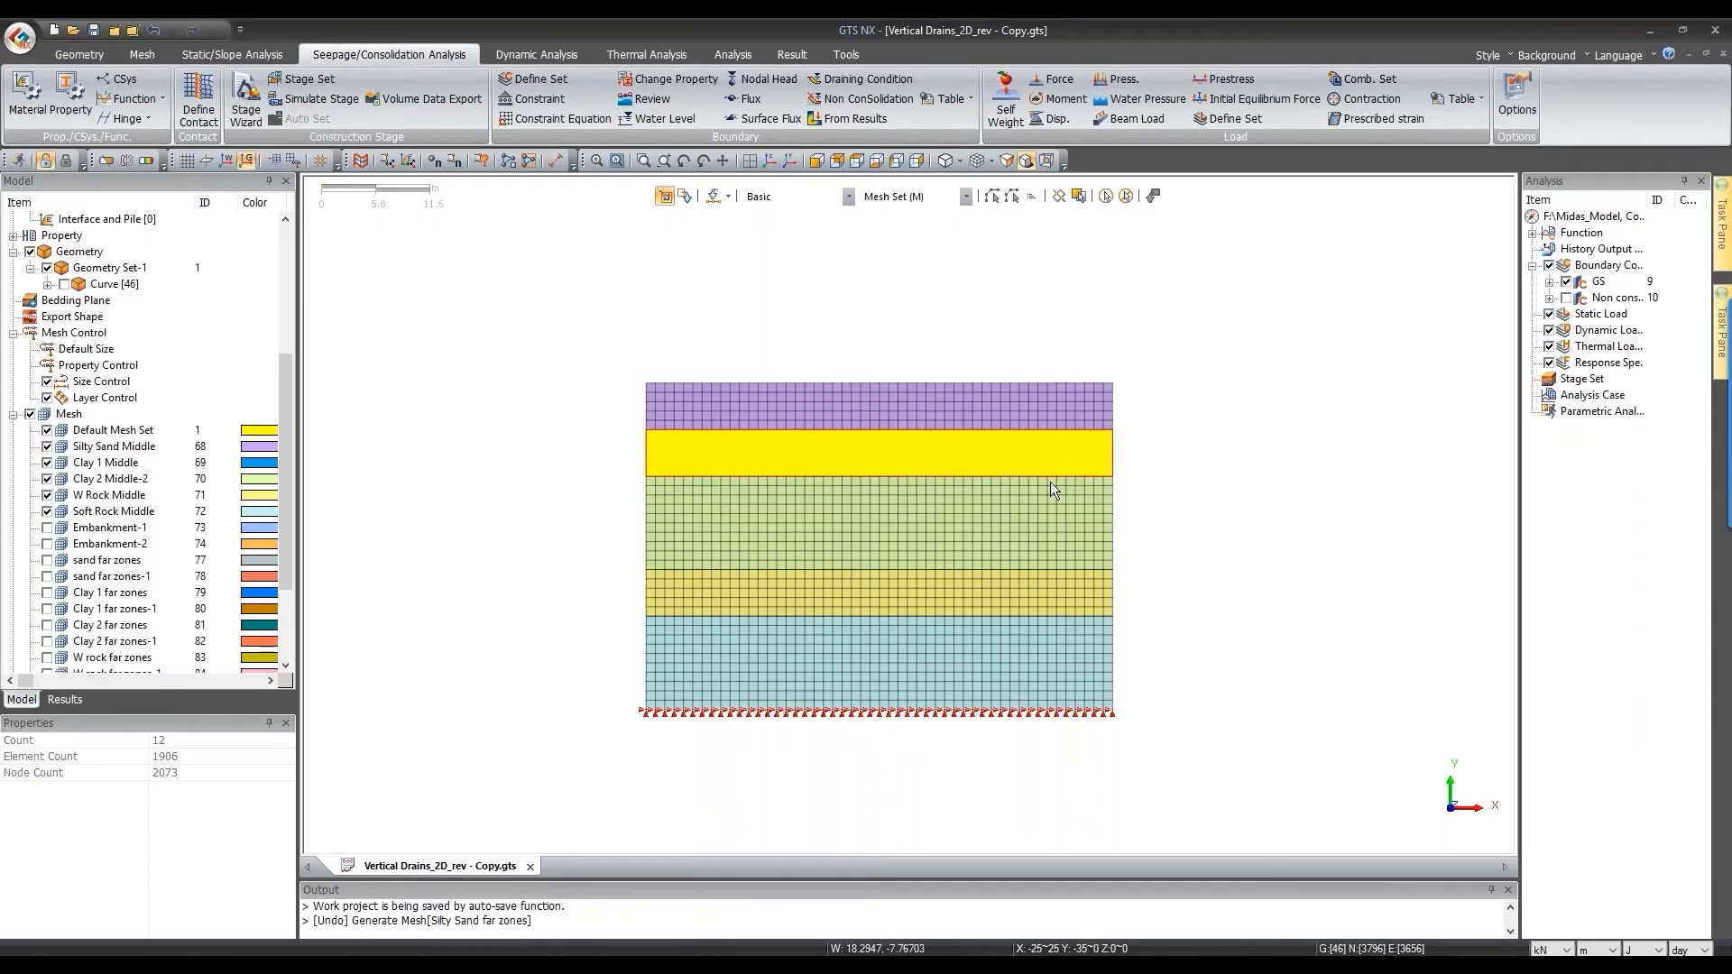
left_click(799, 606)
left_click(802, 664)
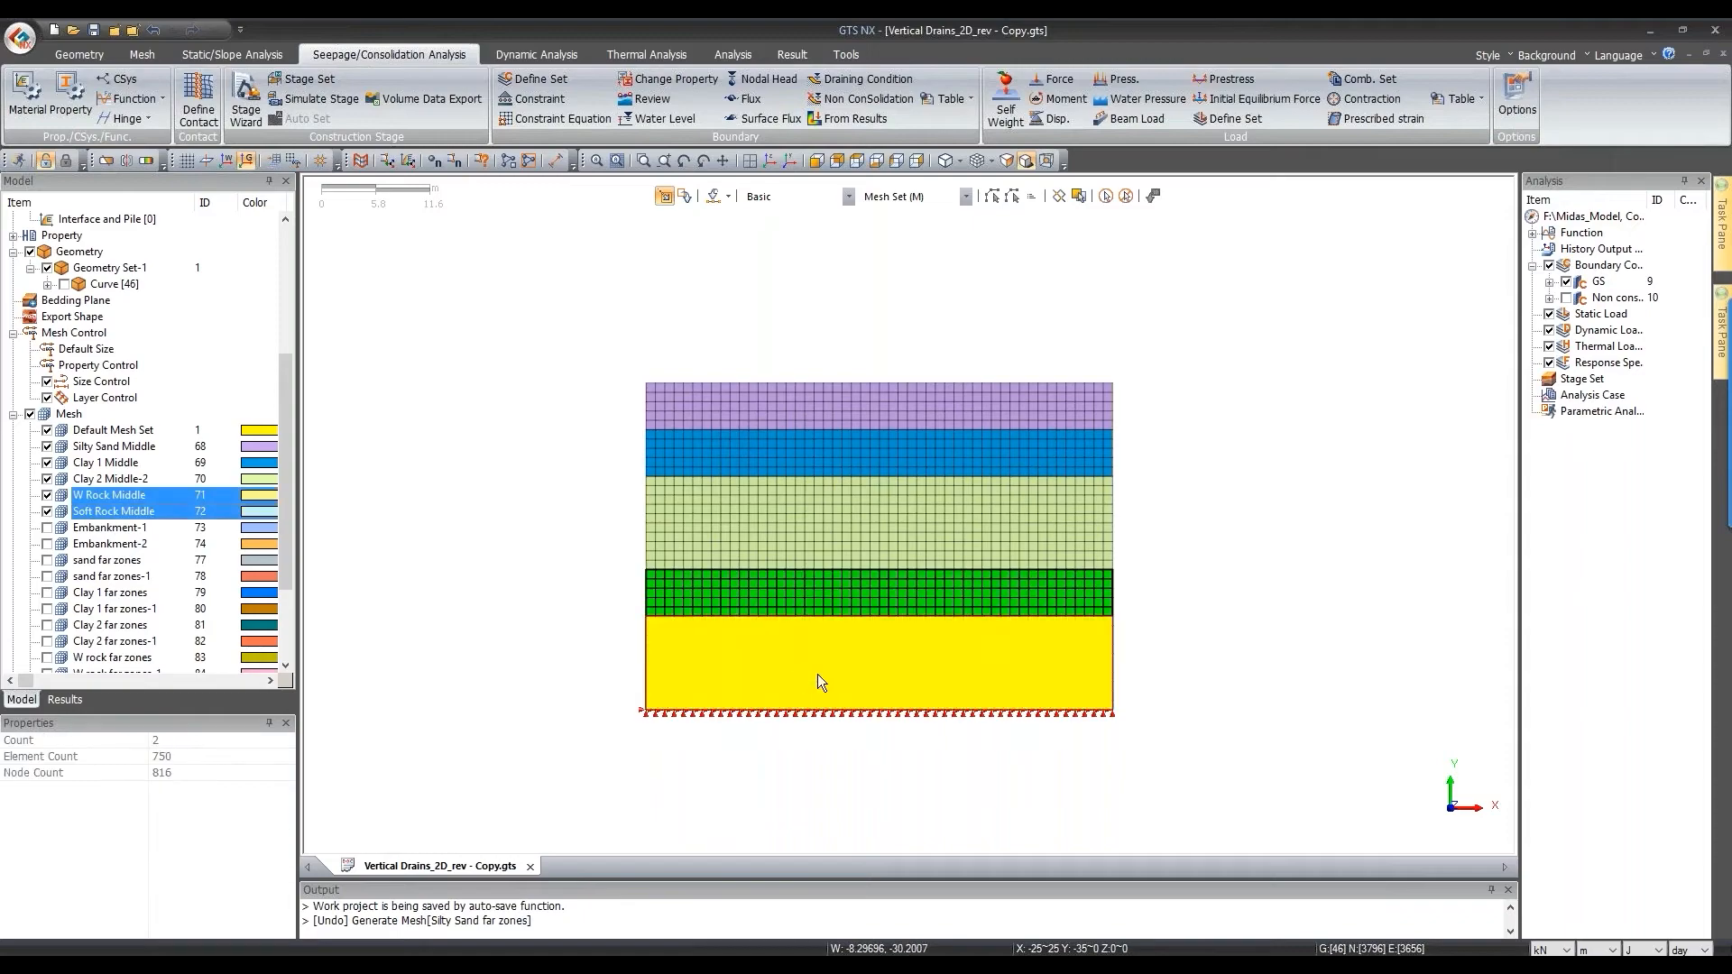
right_click(803, 666)
mouse_move(916, 675)
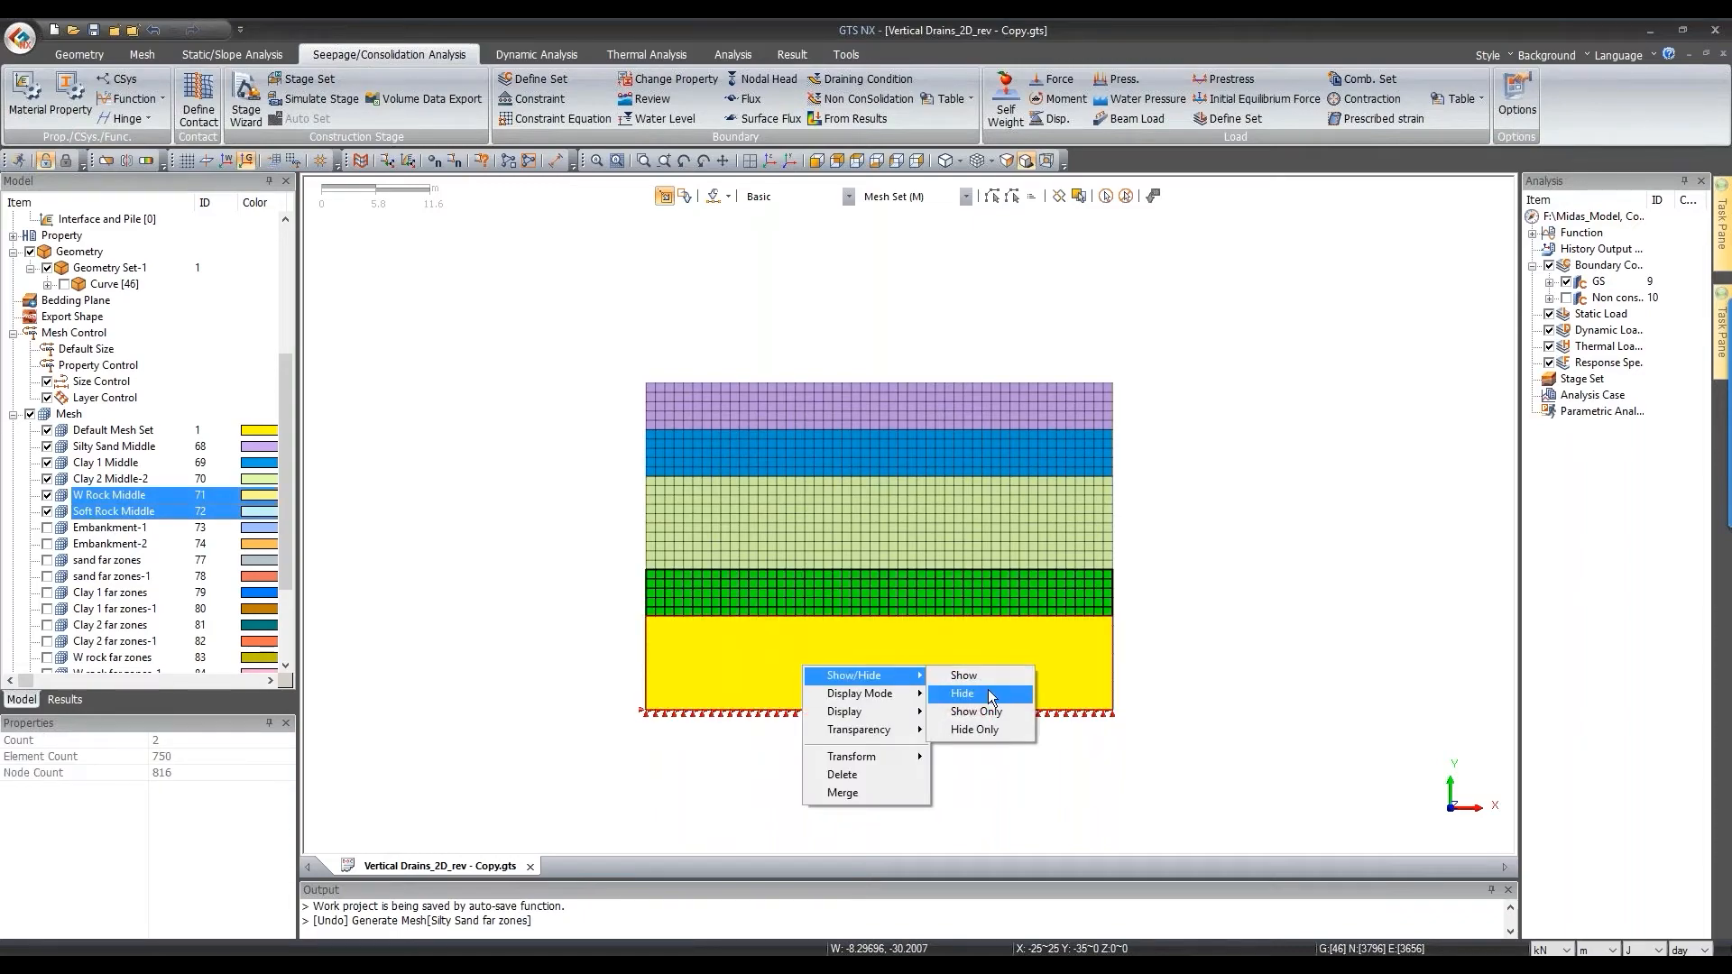
left_click(987, 689)
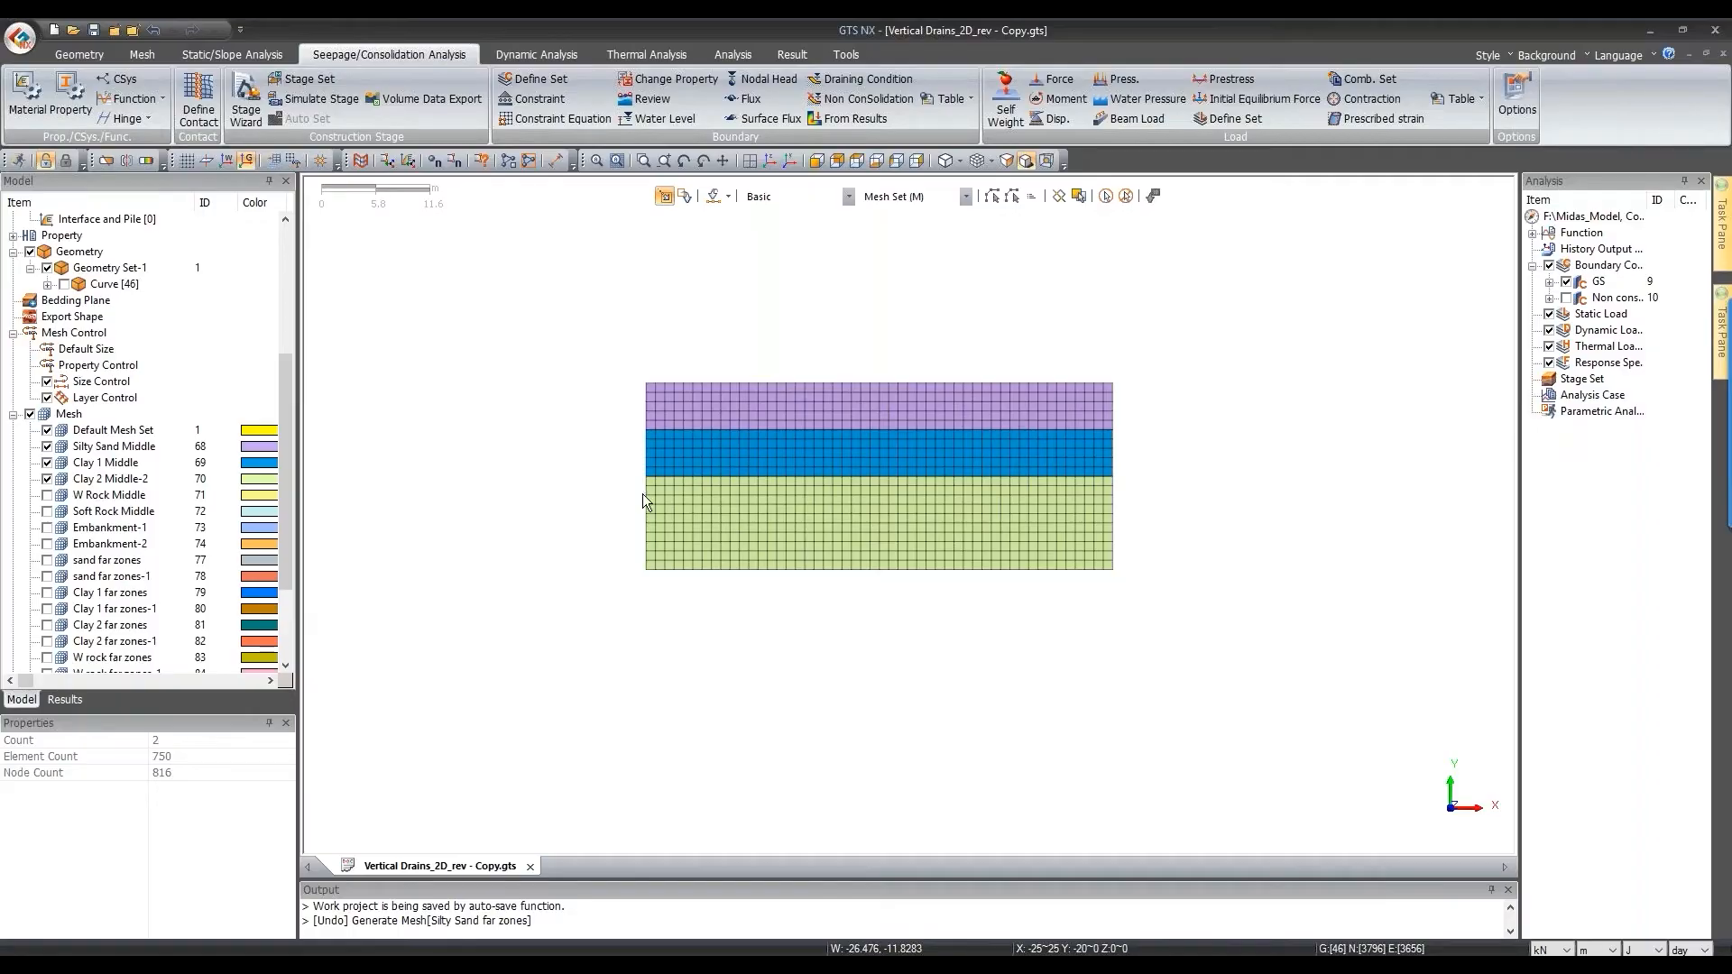
Step: Reset the selection filter to all geometries and start defining a draining condition
scroll(1023, 623, "up", 2)
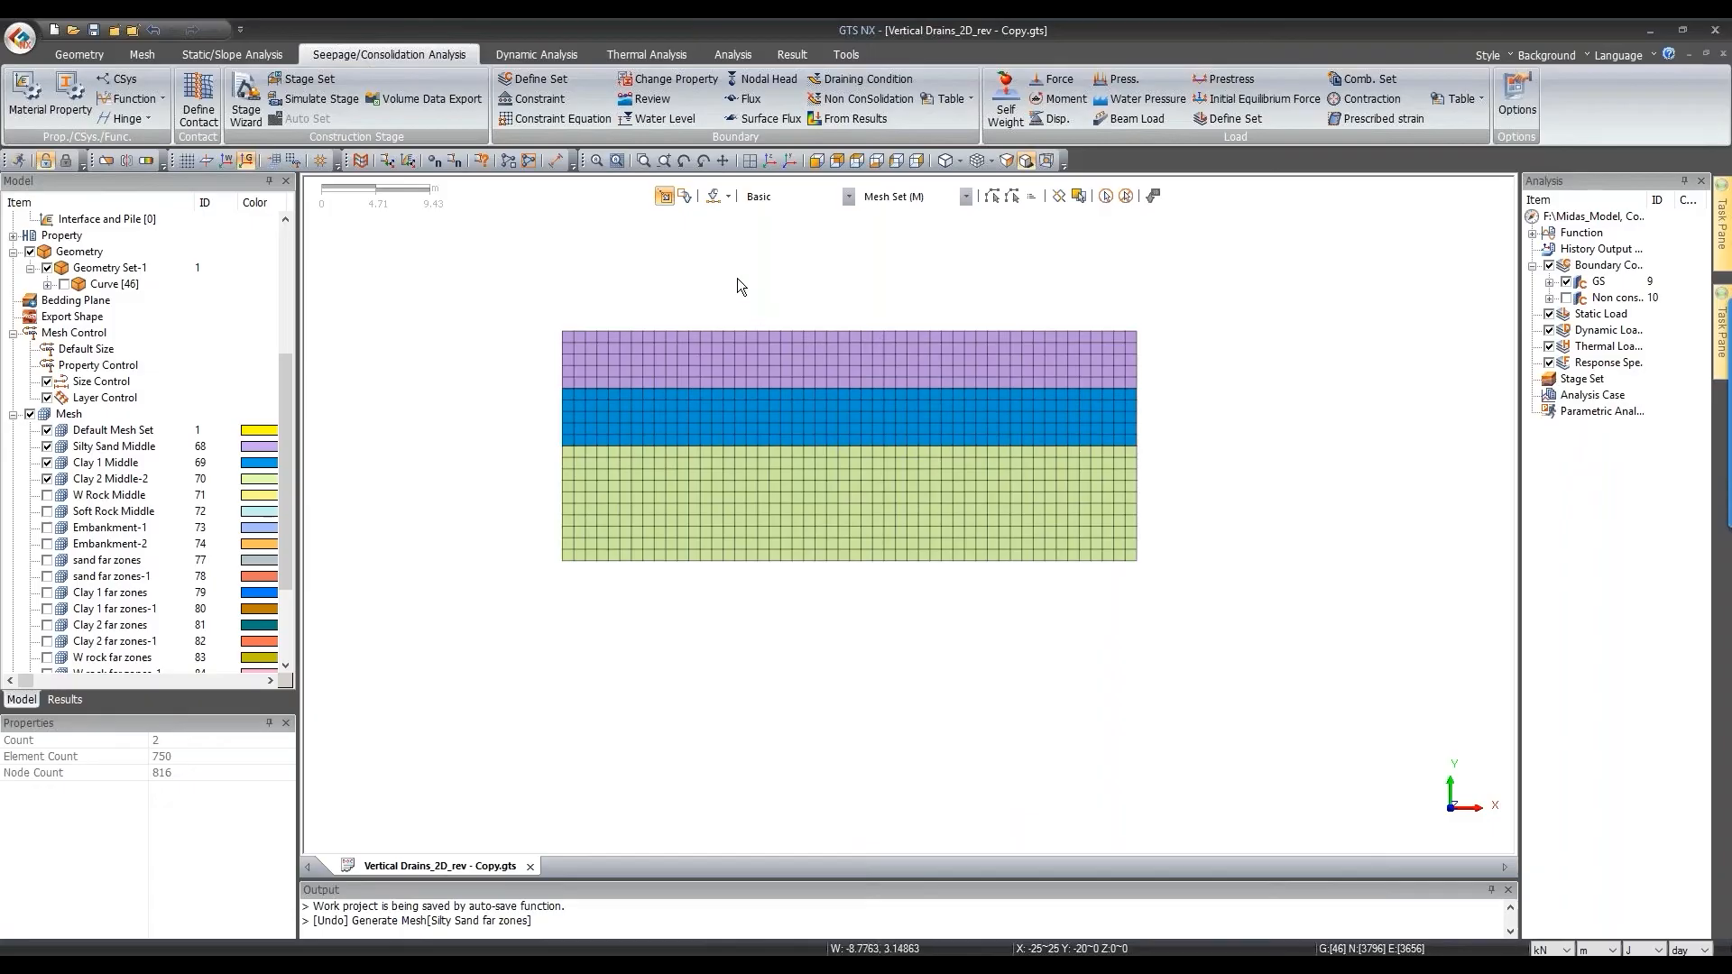
scroll(738, 286, "up", 2)
left_click(798, 196)
left_click(788, 218)
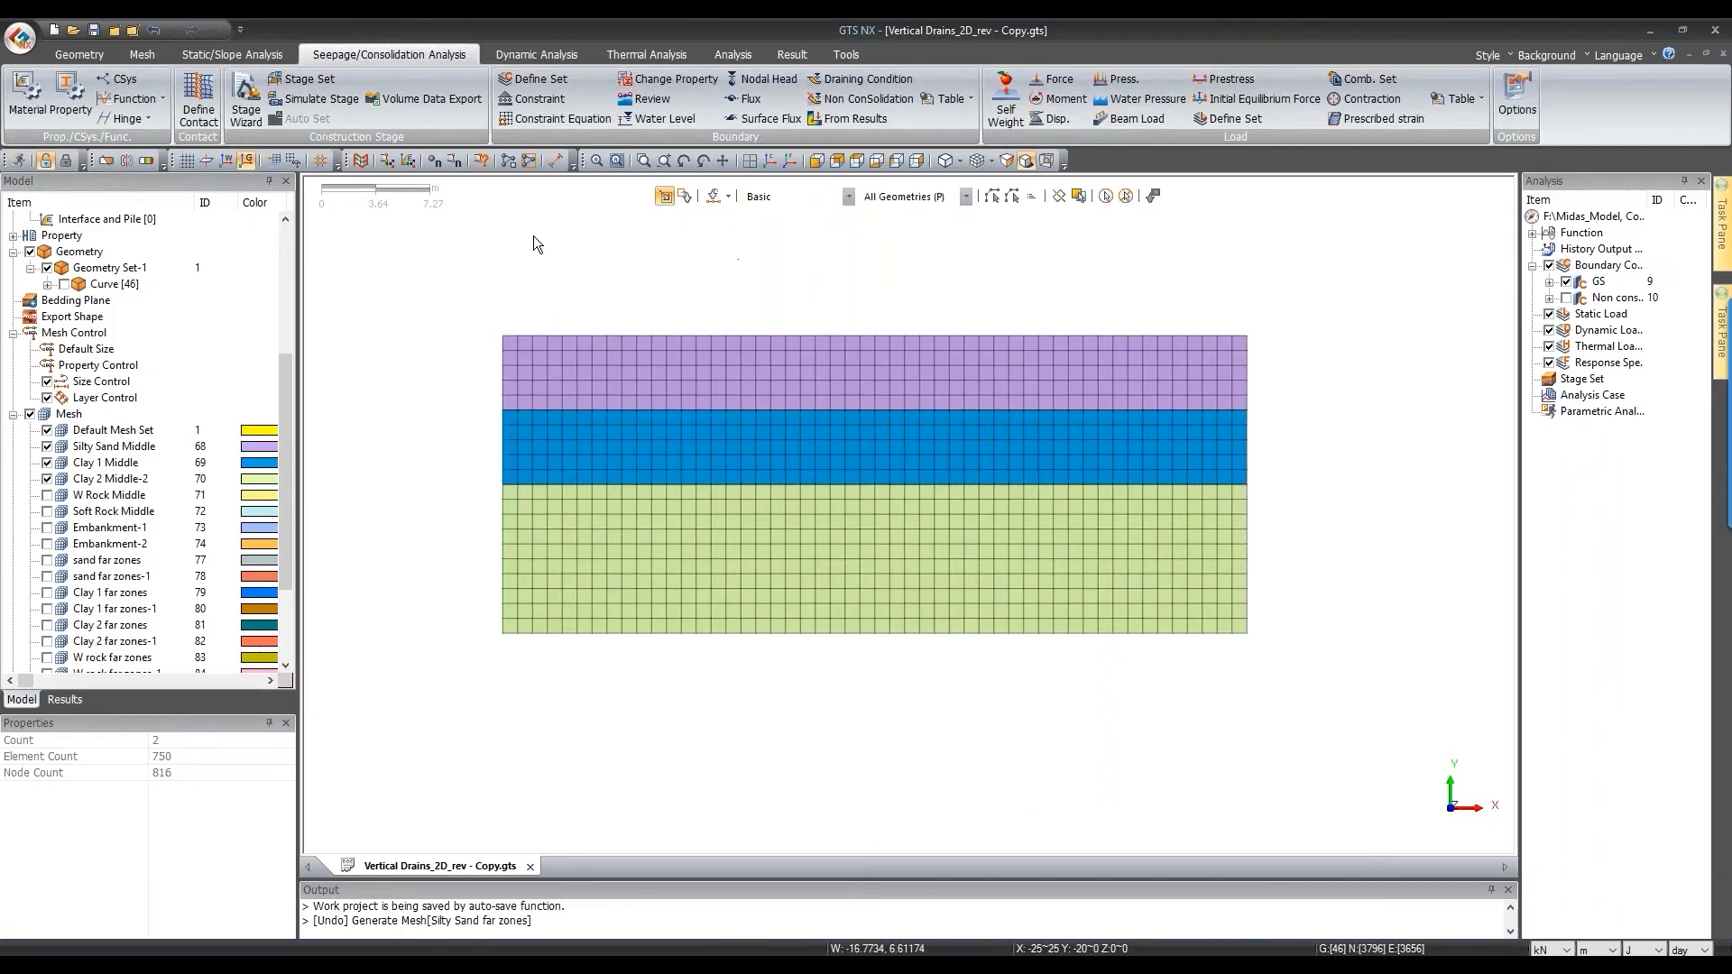
left_click(861, 79)
Step: Keep Node as the draining type, name the boundary set '2m Spacing', and box-select the first node columns
left_click_drag(162, 197, 364, 248)
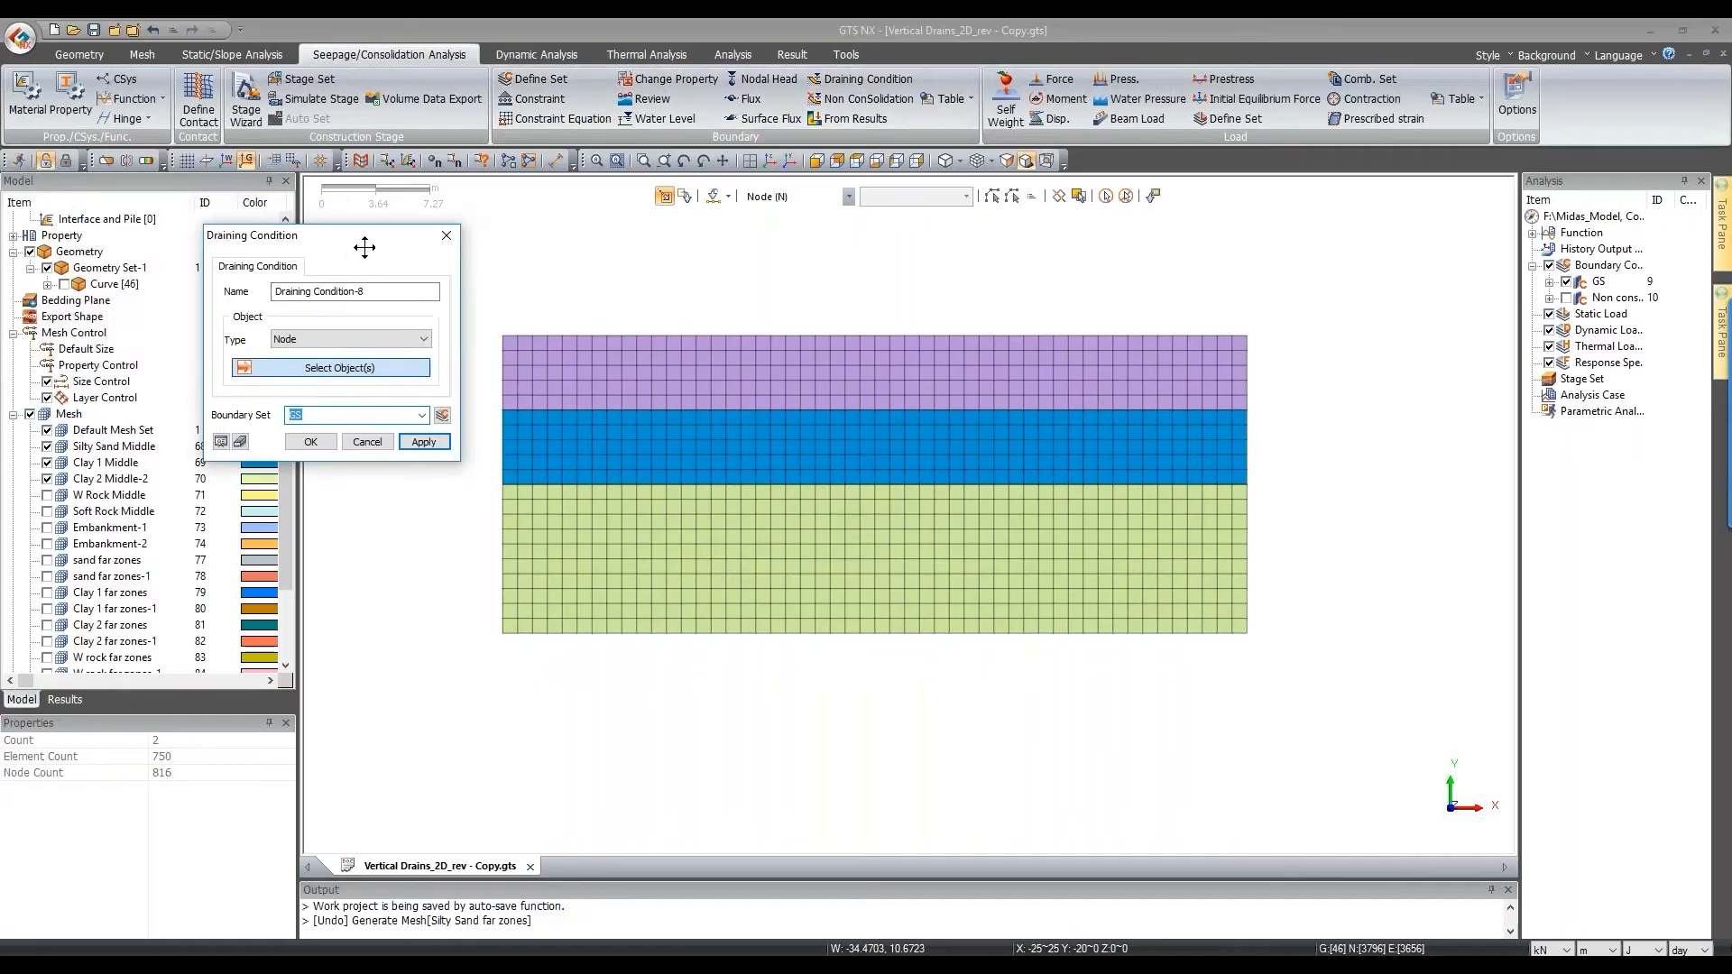
left_click(366, 337)
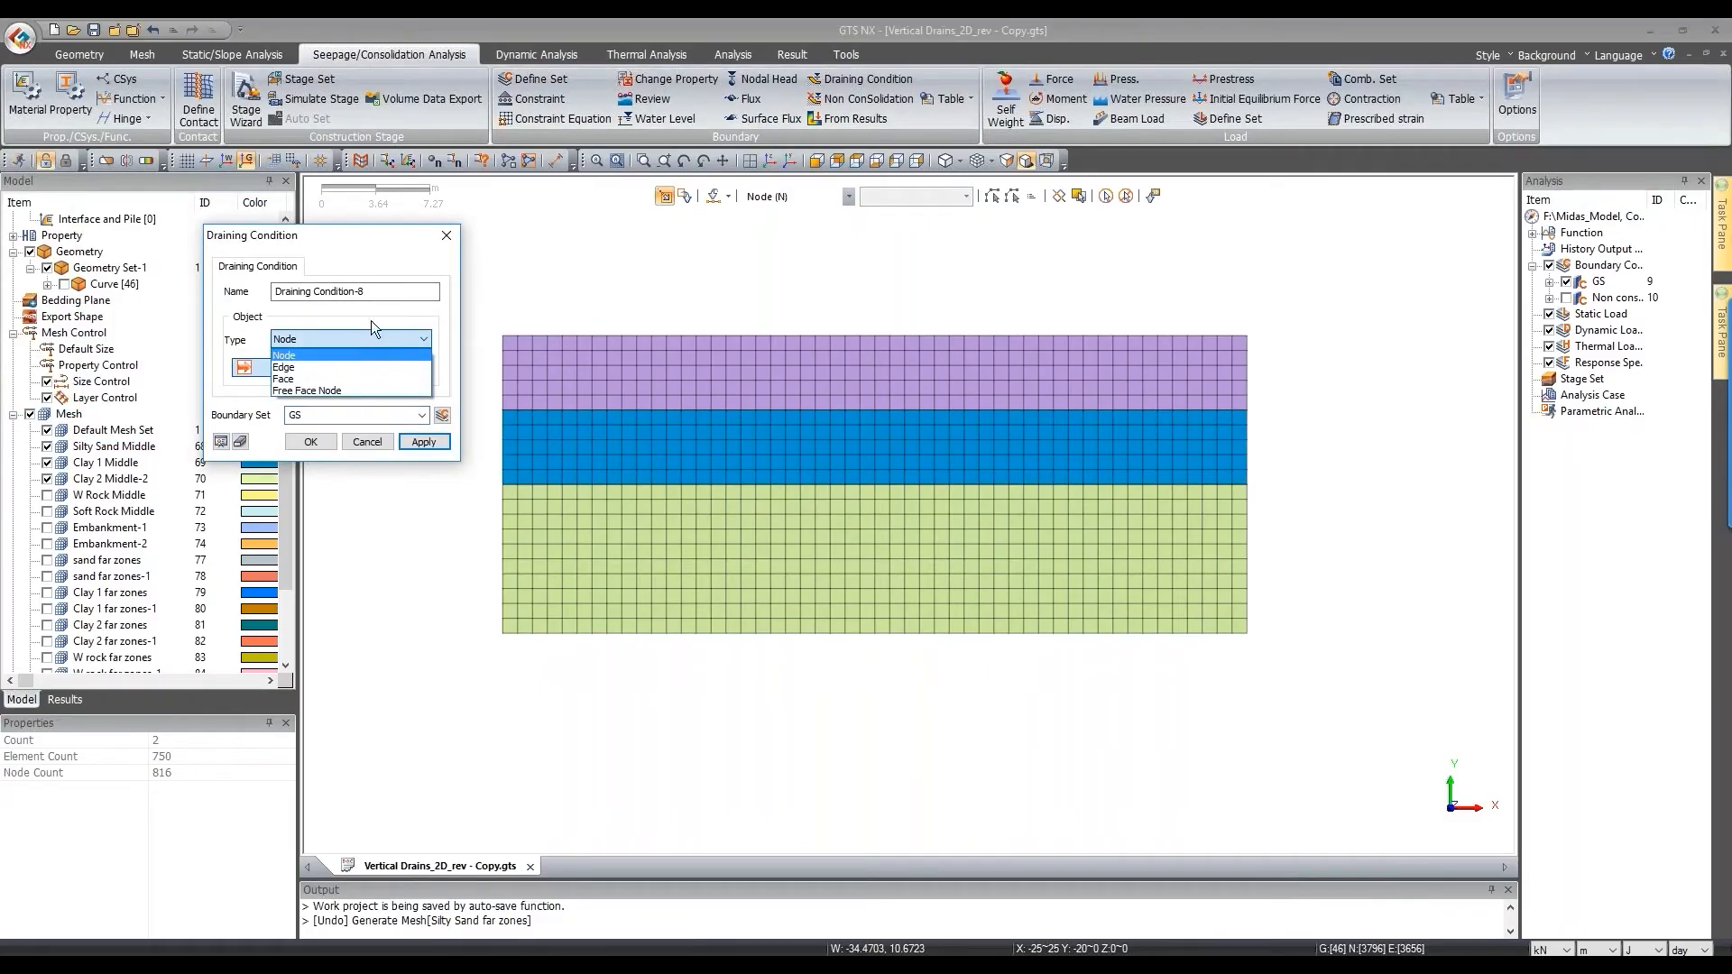
left_click(366, 338)
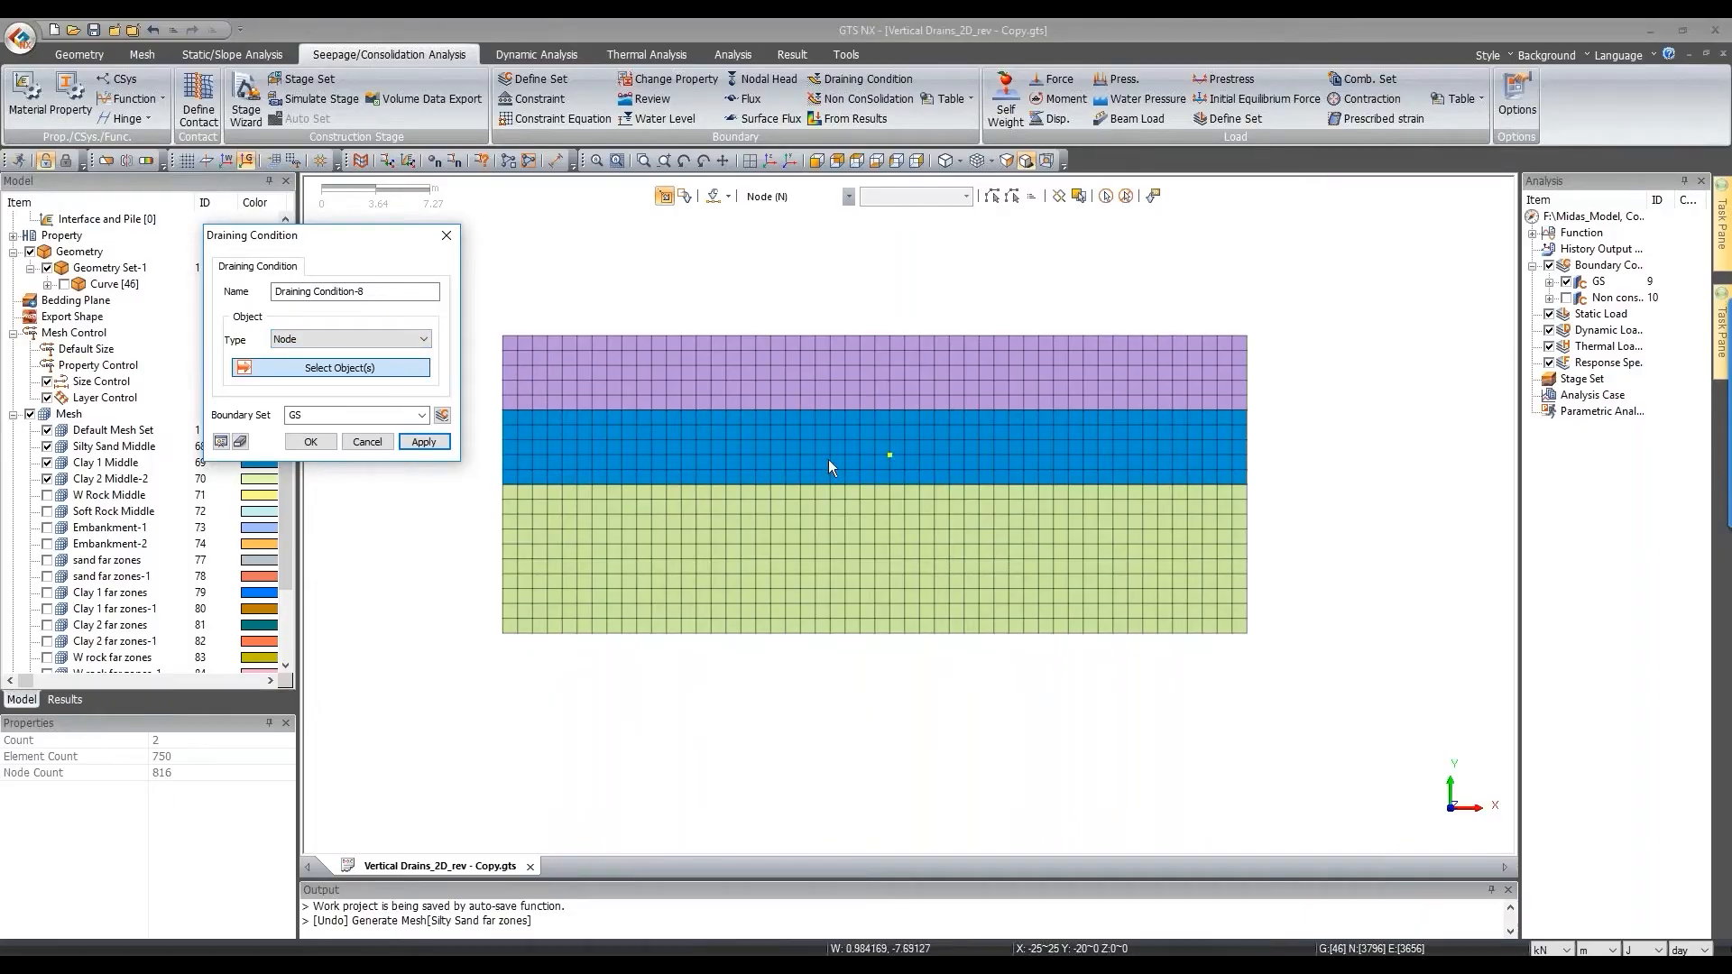
scroll(1020, 513, "down", 2)
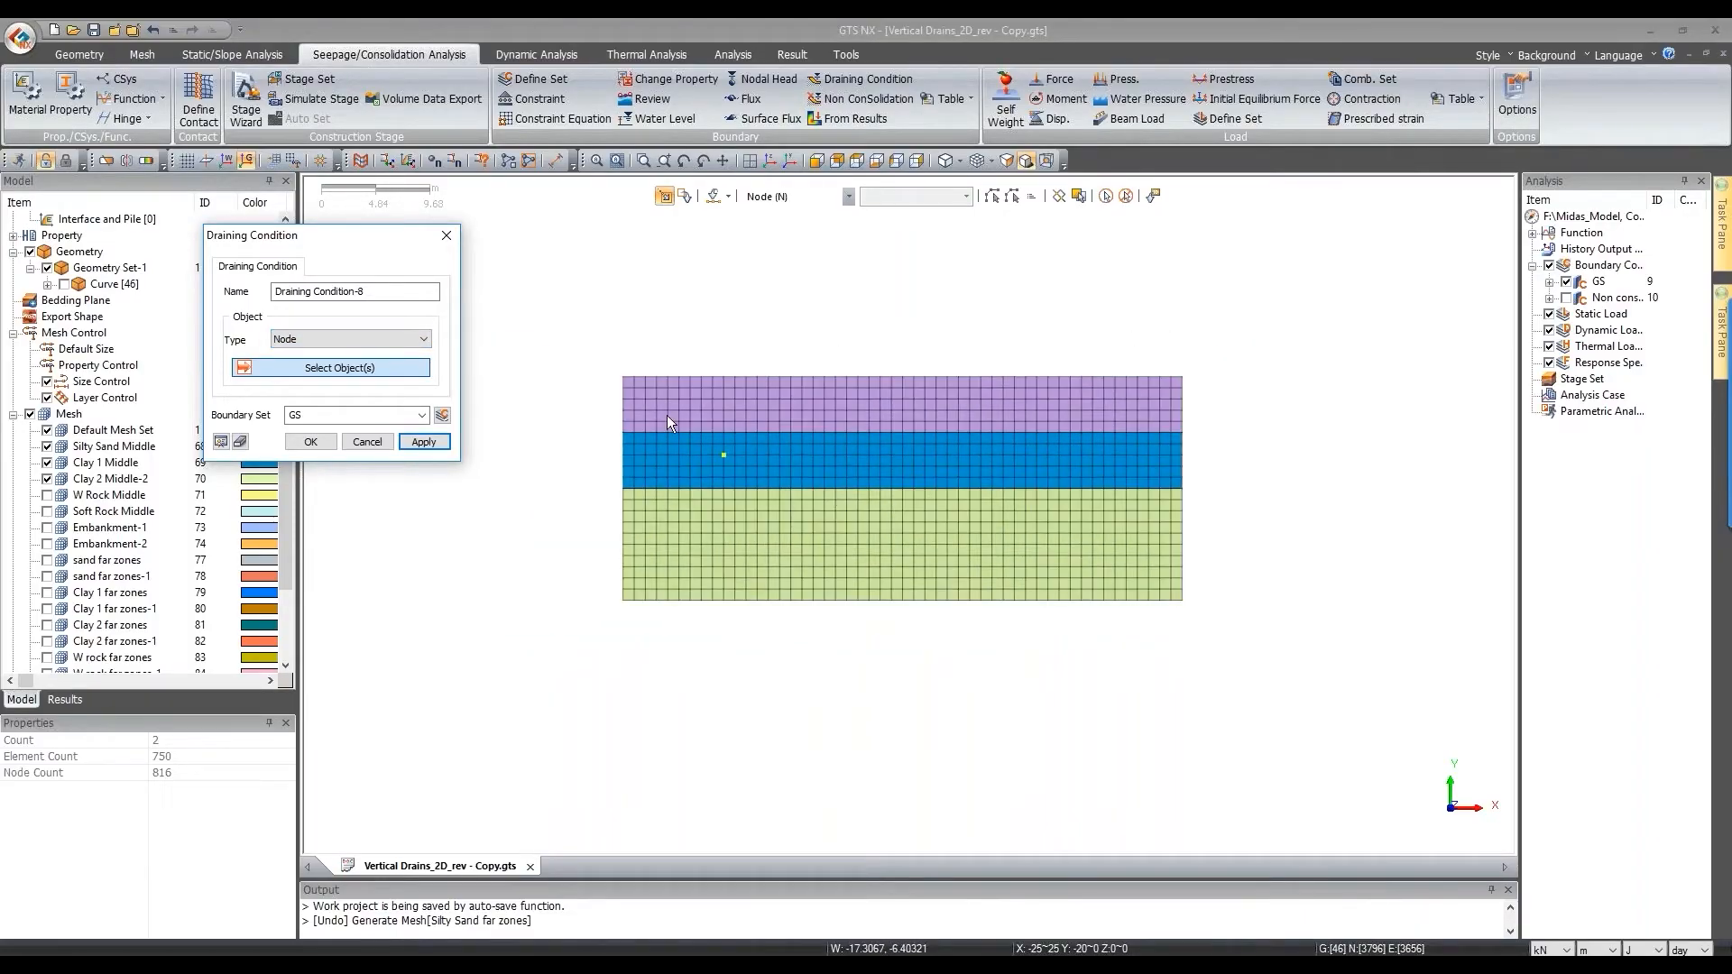
left_click_drag(626, 357, 642, 648)
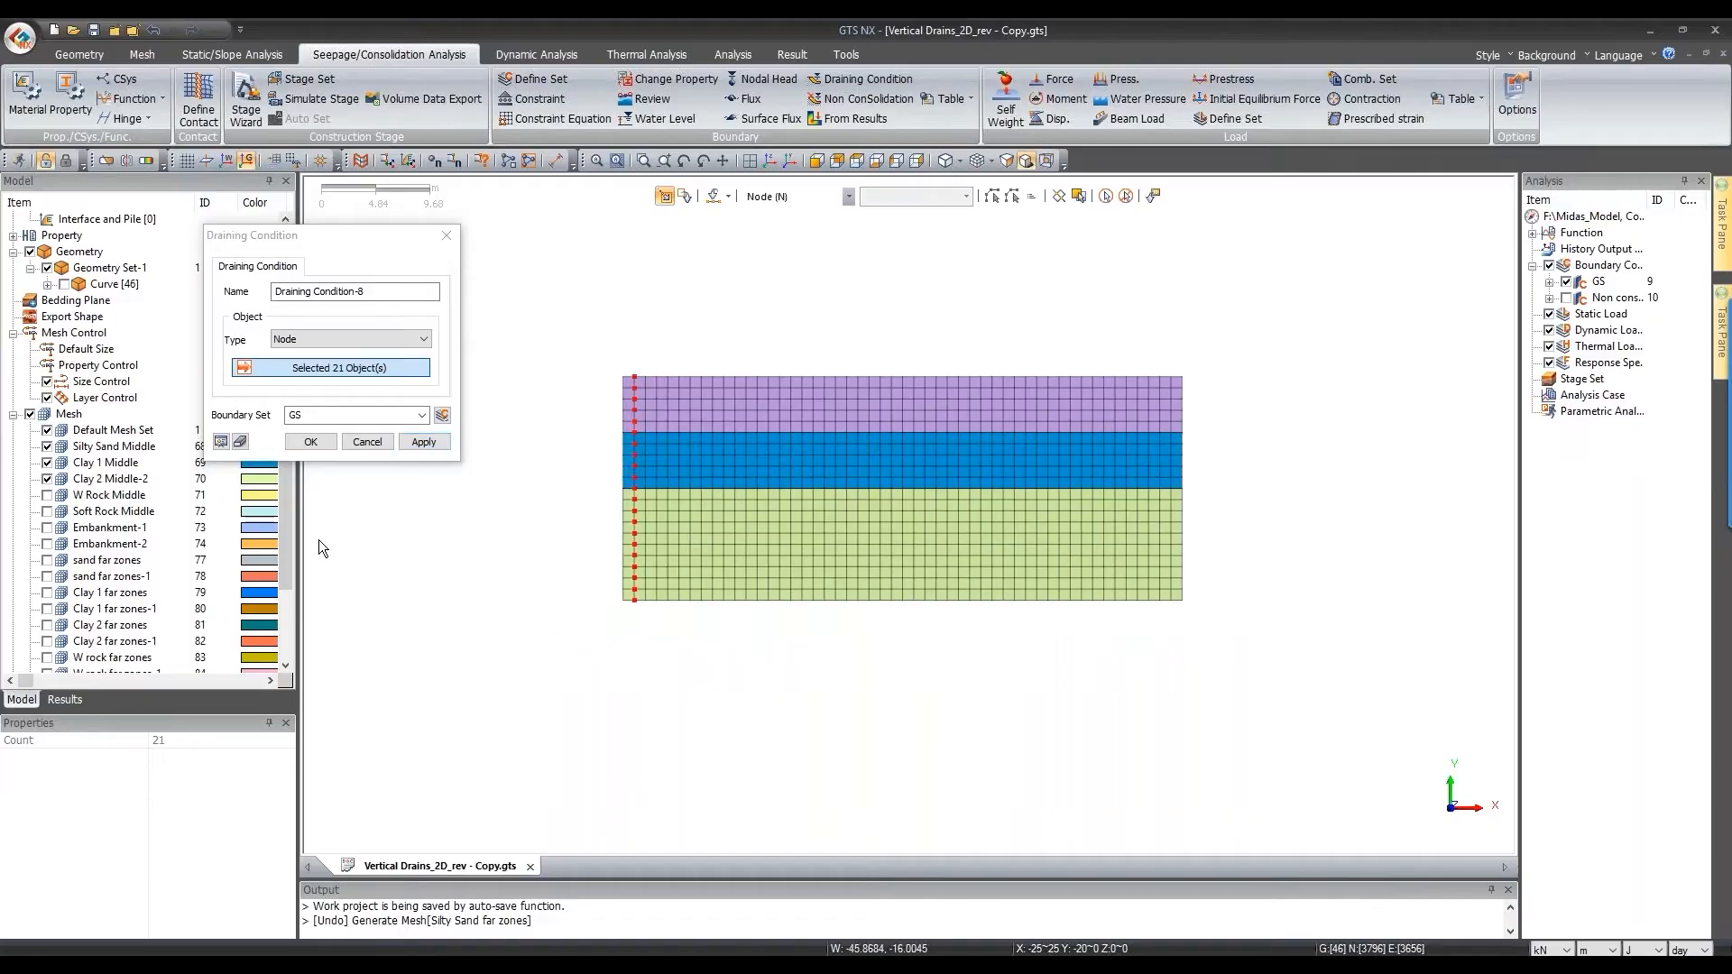
left_click(333, 414)
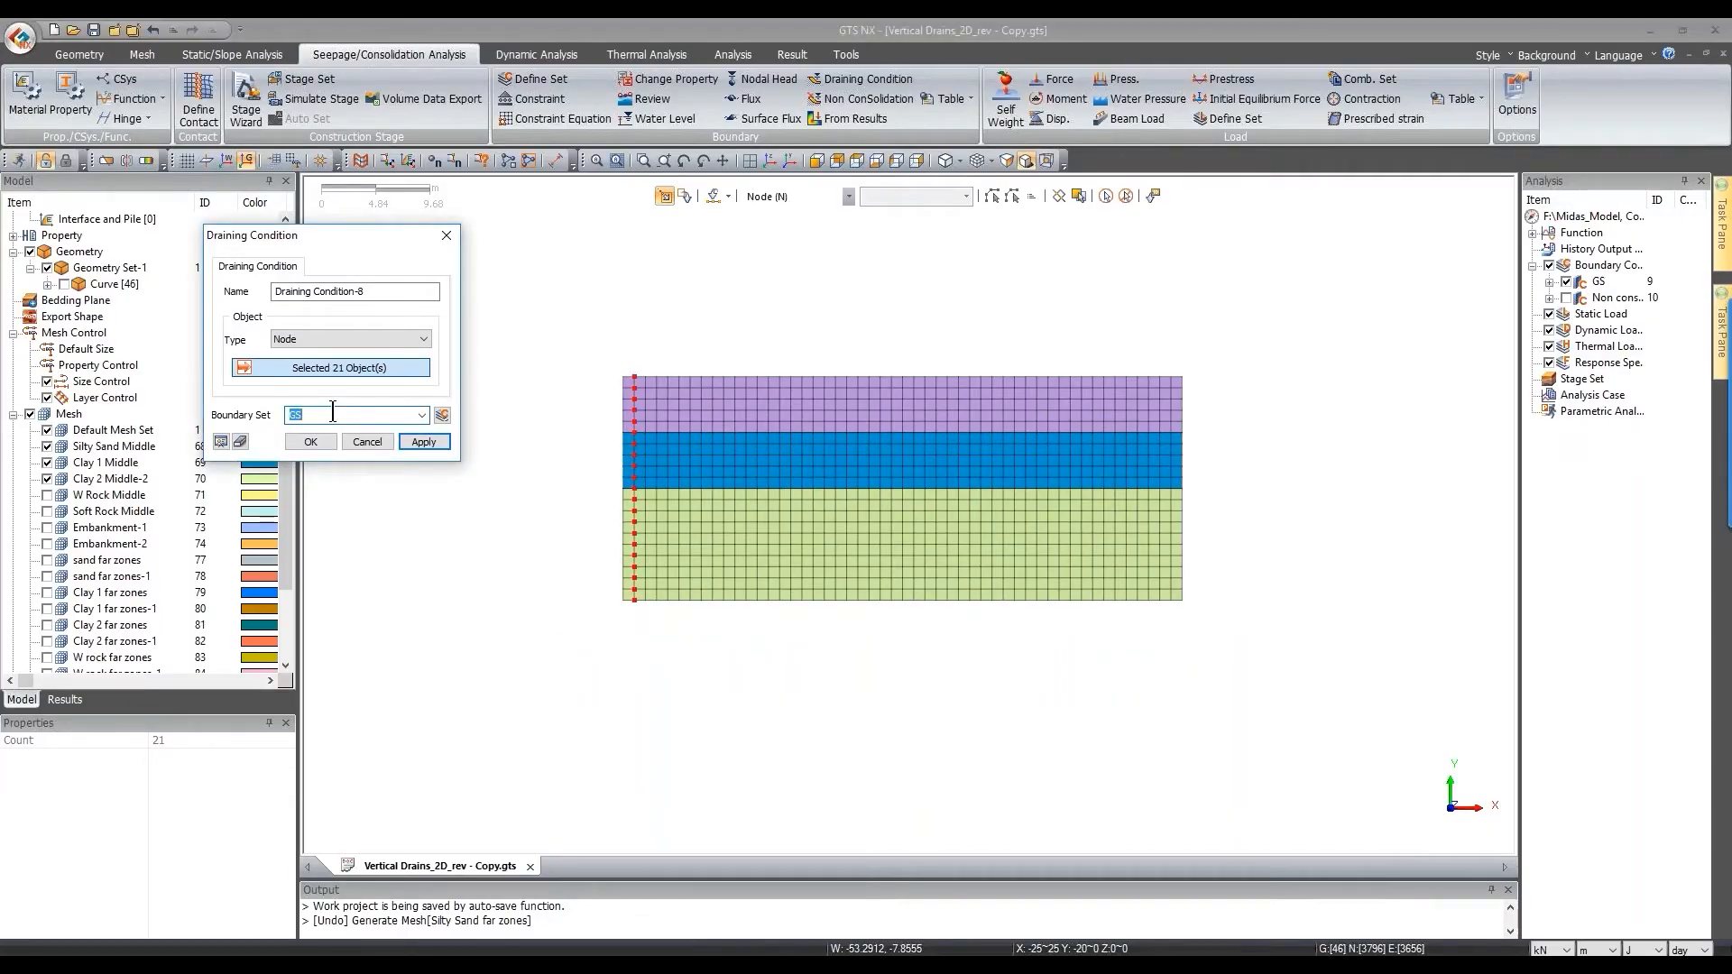
type("2m Spacing")
scroll(727, 519, "up", 1)
left_click_drag(637, 345, 653, 639)
scroll(667, 415, "up", 2)
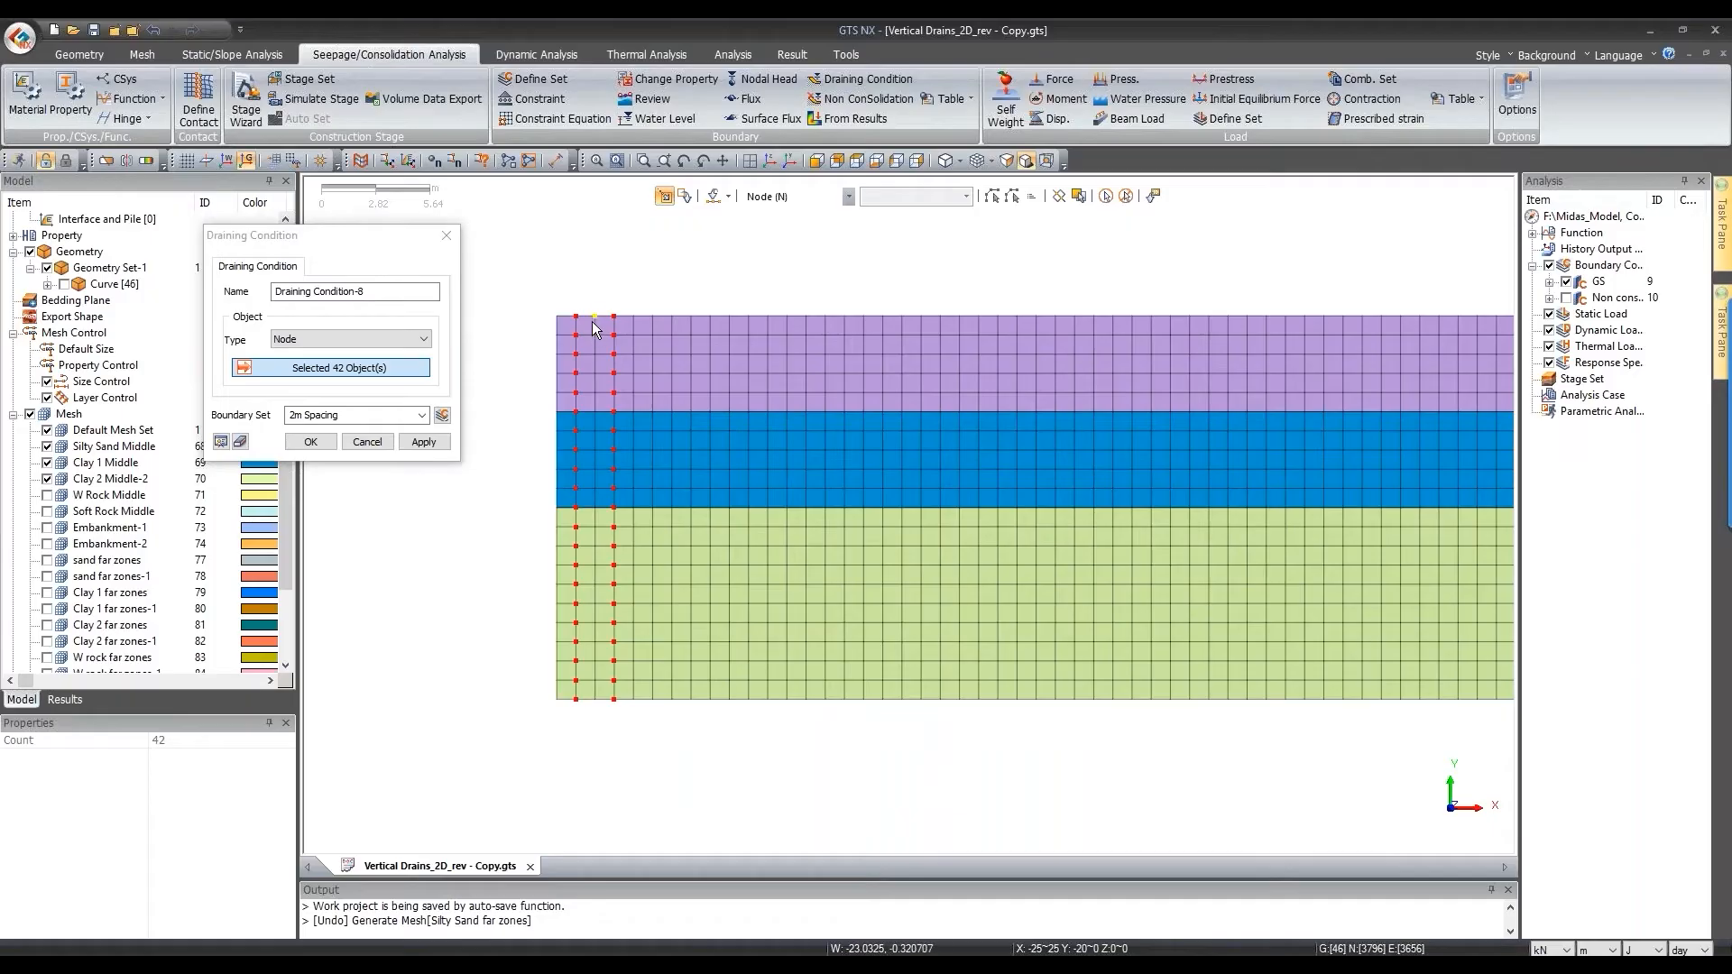
left_click_drag(644, 310, 669, 735)
left_click_drag(689, 310, 704, 756)
left_click_drag(722, 305, 767, 750)
Step: Reselect all mesh nodes, then deselect alternate node columns from the top view
left_click(1126, 196)
scroll(684, 454, "down", 2)
left_click(1102, 196)
left_click(853, 162)
scroll(1089, 495, "down", 2)
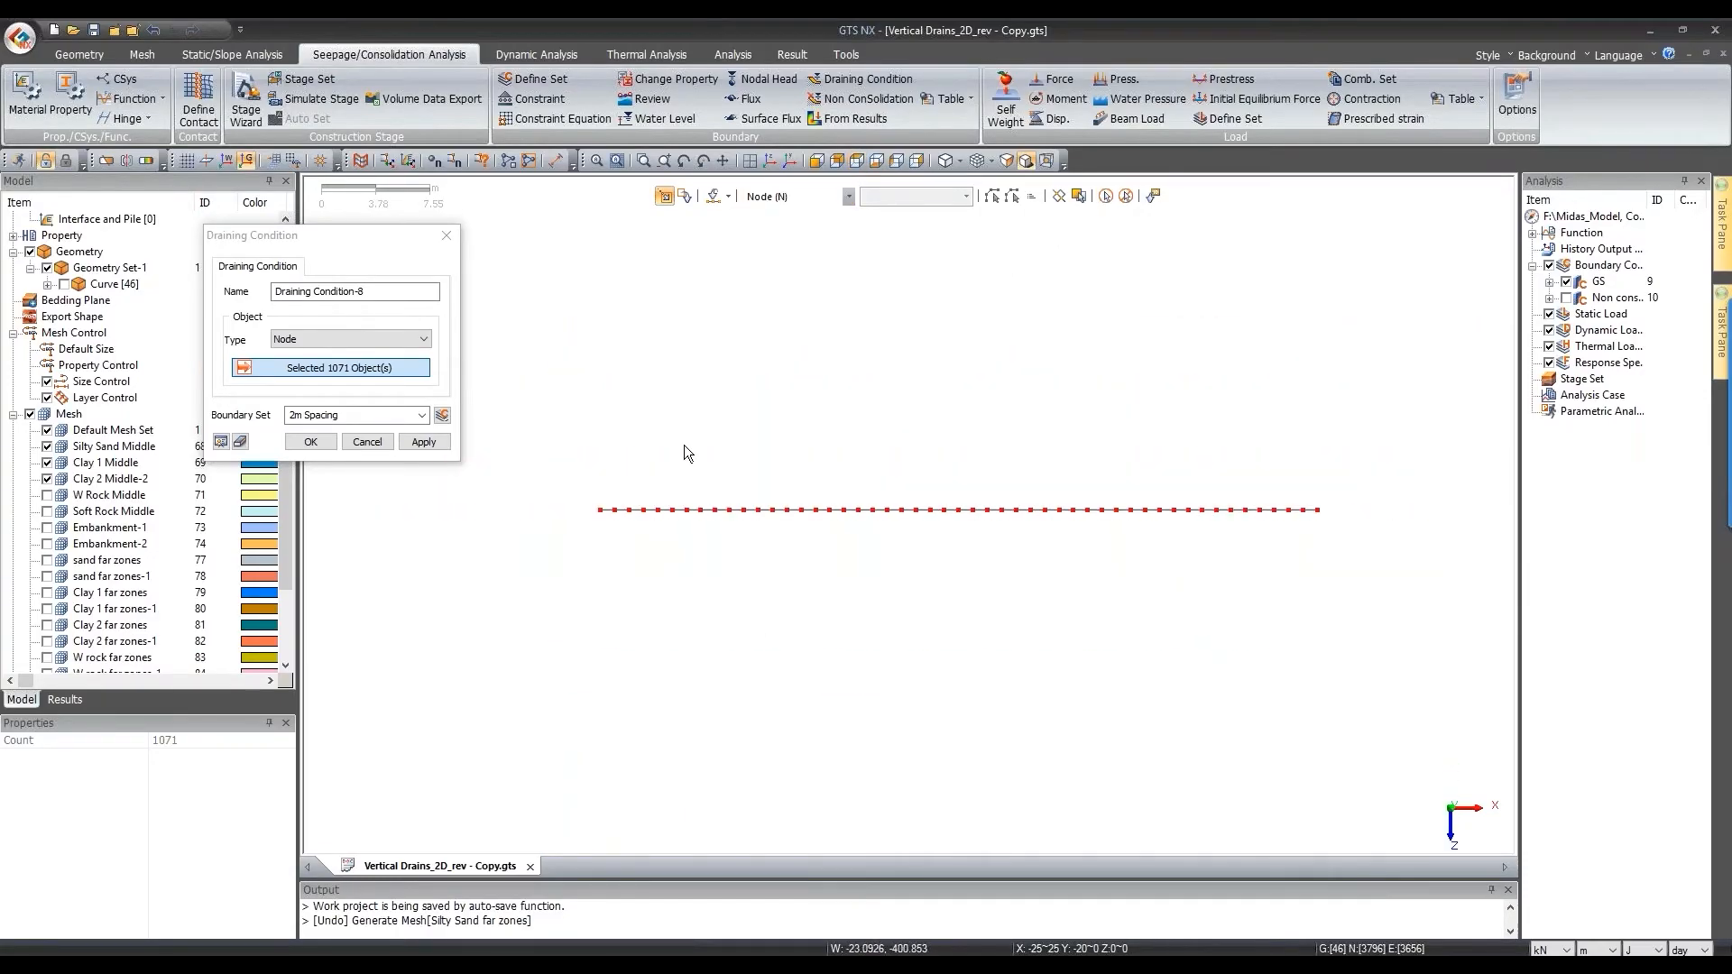
left_click_drag(579, 472, 605, 550)
mouse_move(624, 498)
left_mouse_down()
mouse_move(648, 563)
mouse_move(665, 541)
mouse_move(705, 563)
mouse_move(772, 514)
mouse_move(810, 529)
left_mouse_up()
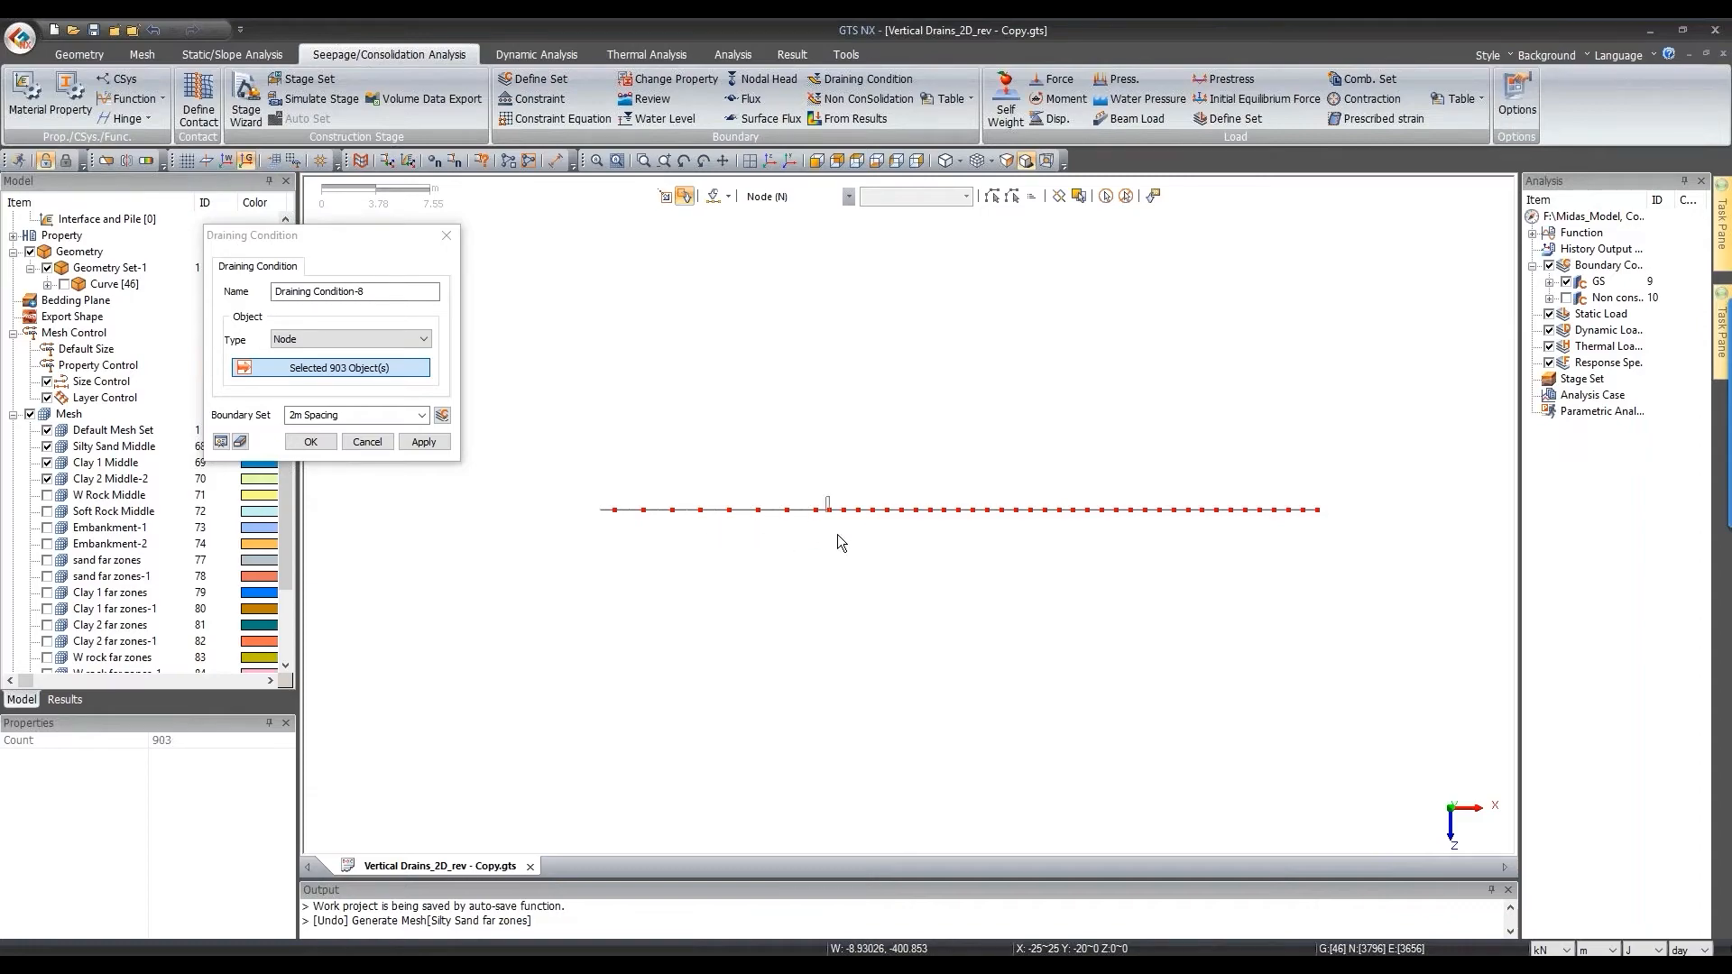
mouse_move(880, 499)
left_mouse_down()
mouse_move(889, 523)
mouse_move(1008, 525)
left_mouse_up()
mouse_move(1023, 500)
left_mouse_down()
mouse_move(1030, 530)
mouse_move(1065, 534)
left_mouse_up()
left_click_drag(1082, 499, 1328, 534)
Step: Apply the draining condition to the 525 selected nodes in the 2m Spacing set
left_click(817, 160)
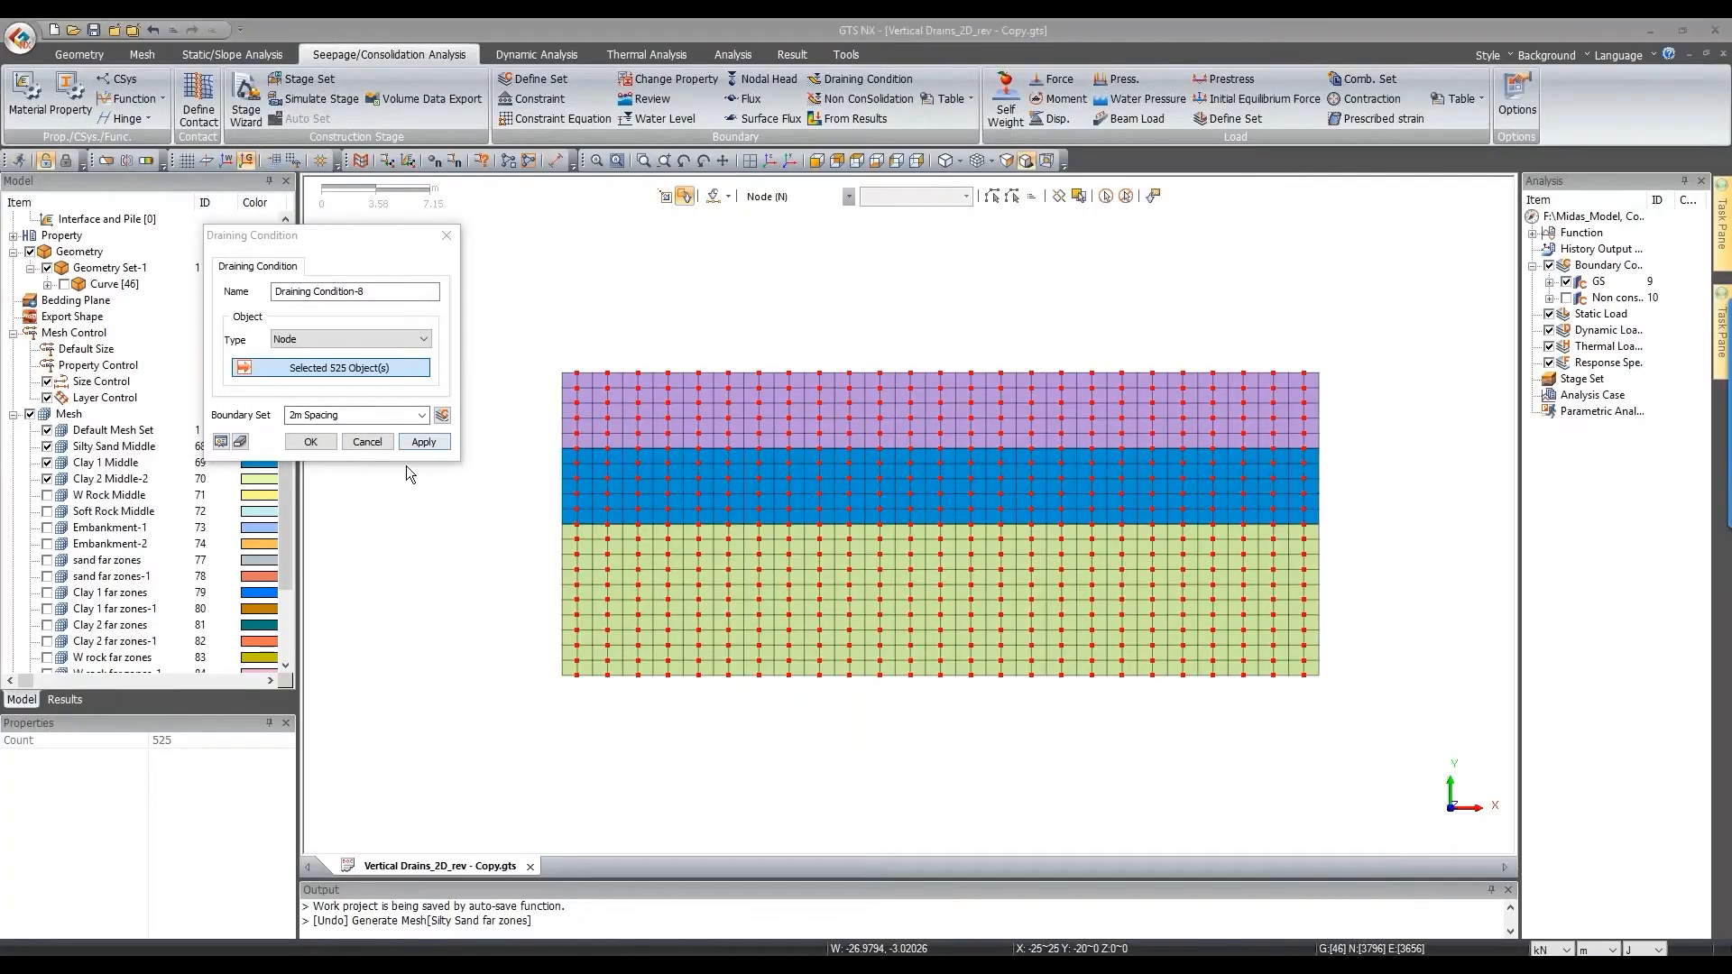
left_click(422, 444)
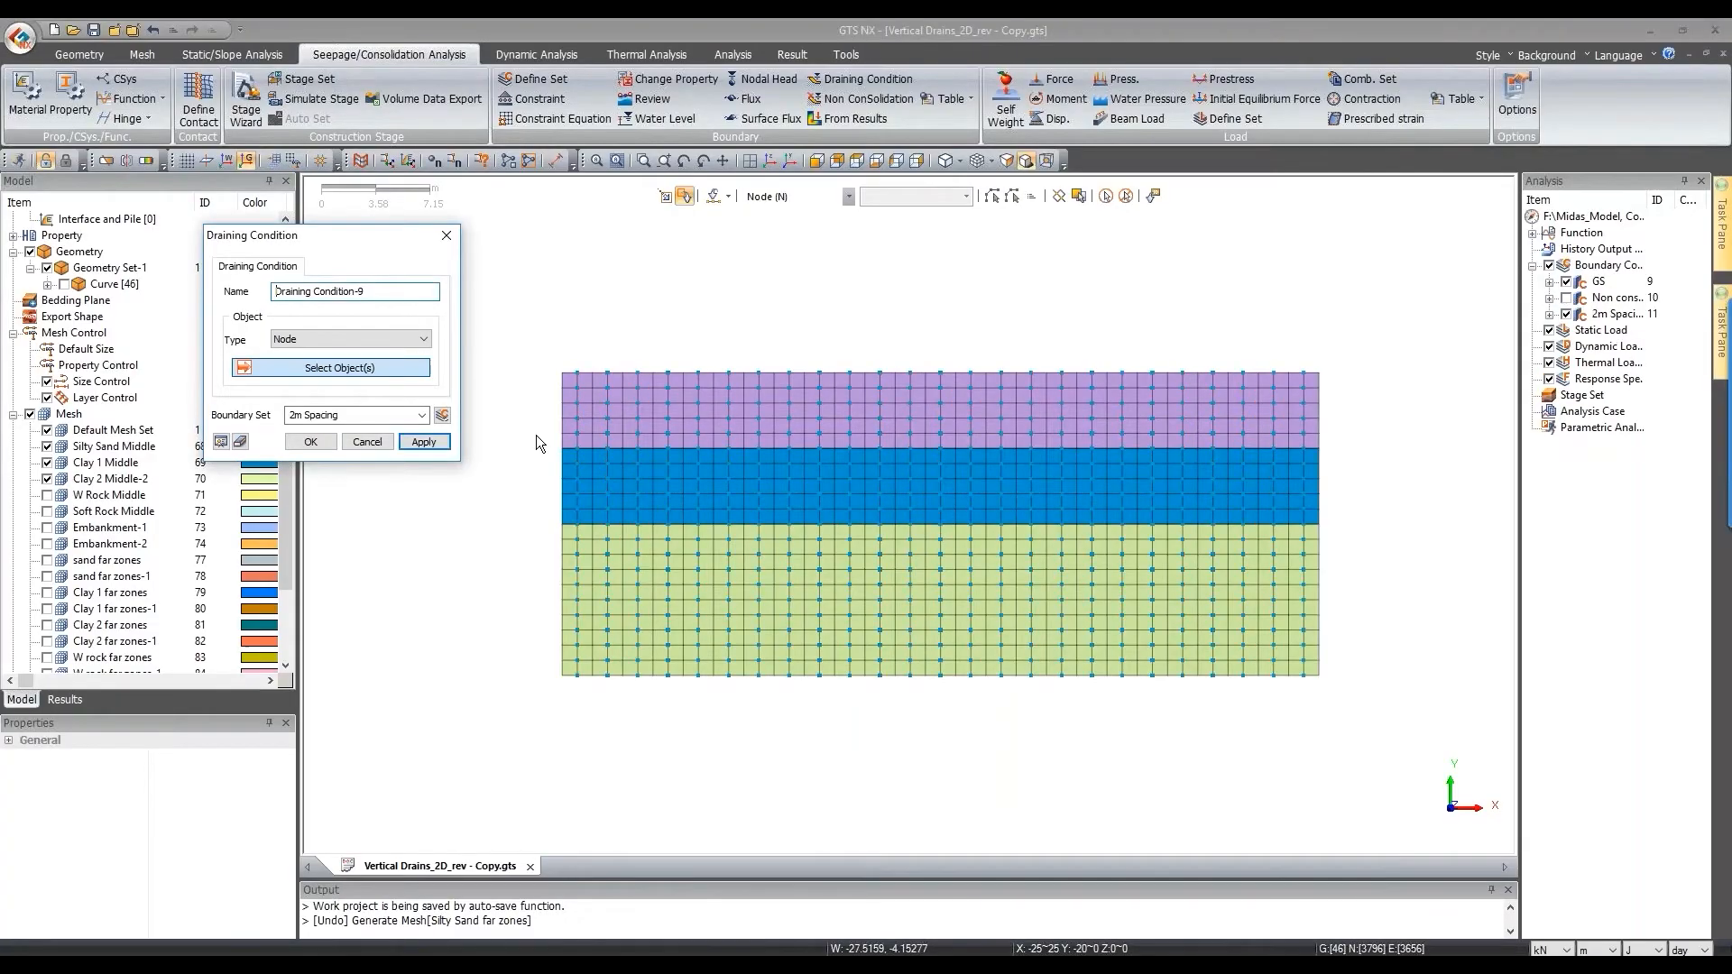
left_click(1550, 314)
left_click(381, 444)
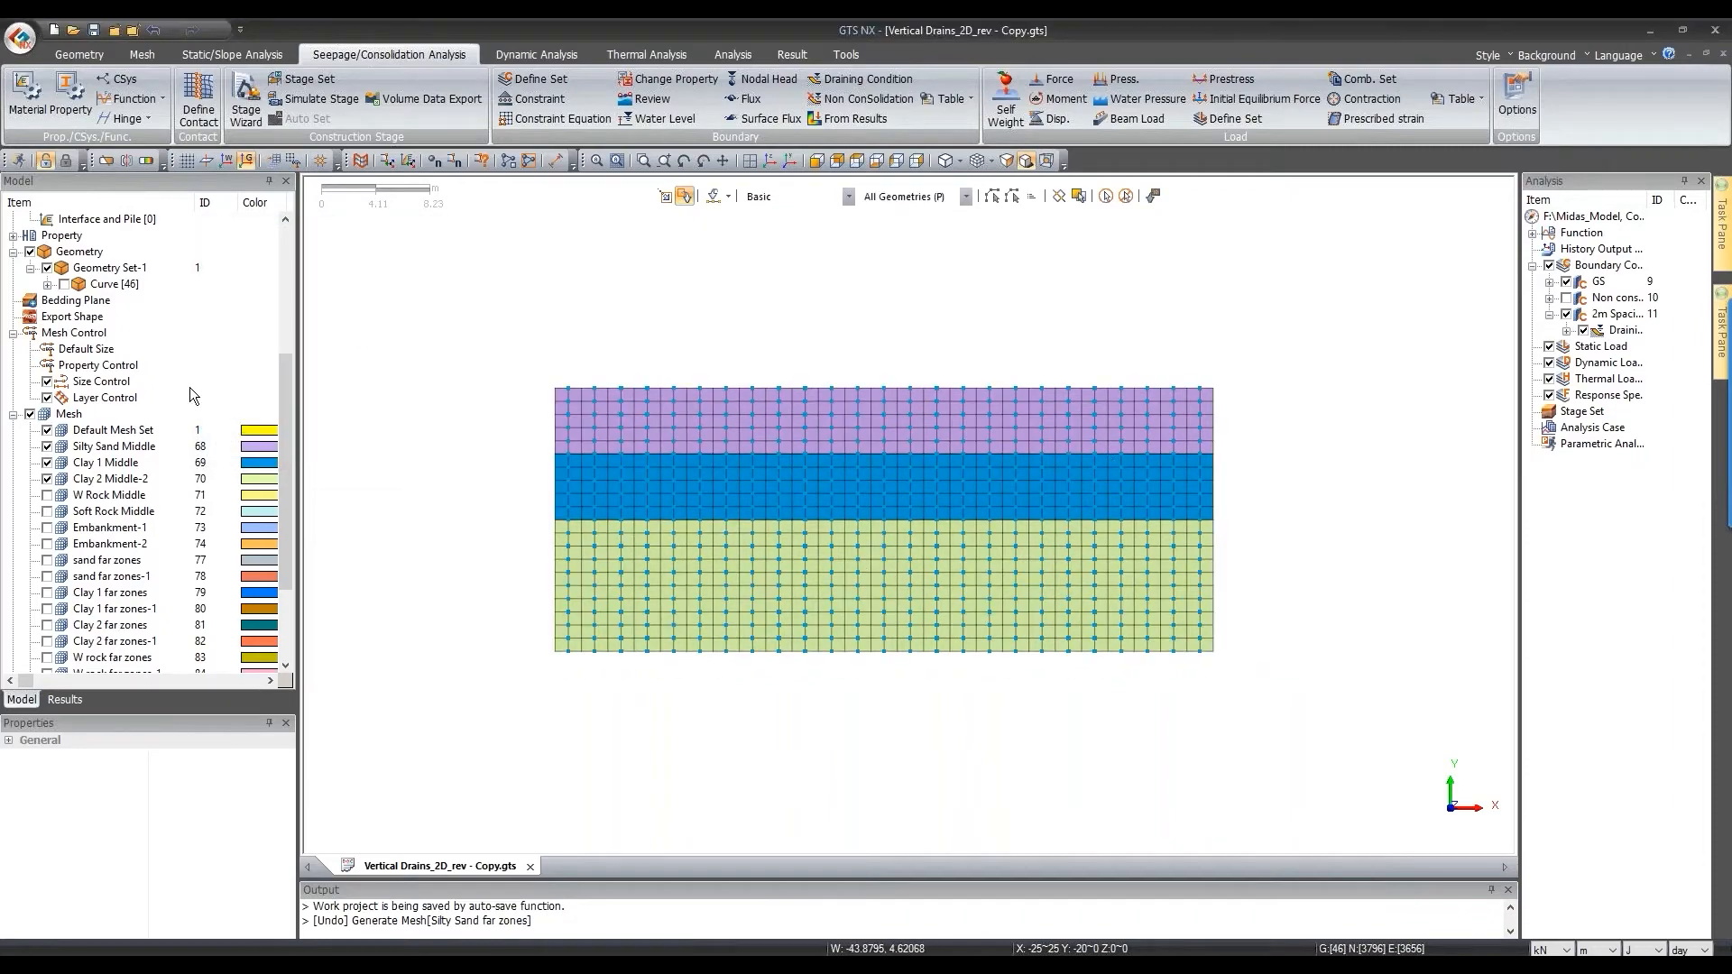
Step: Show all mesh sets and add a Gy = -1 self-weight load in load set SW
left_click(31, 415)
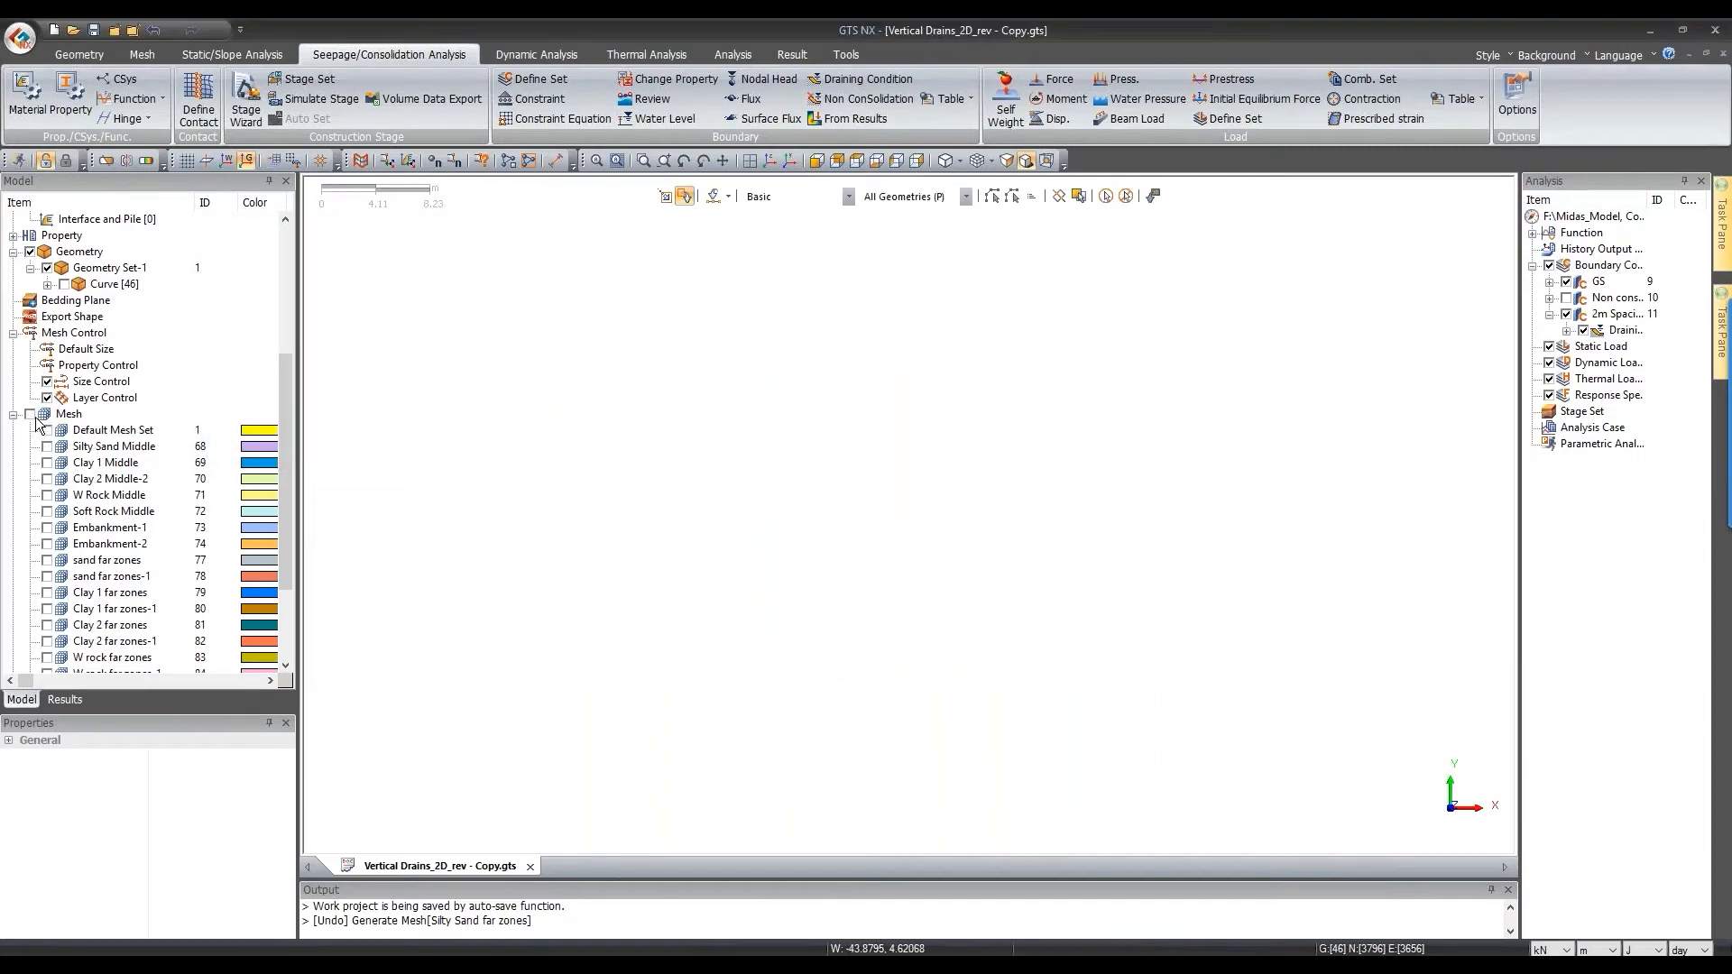
scroll(990, 369, "down", 13)
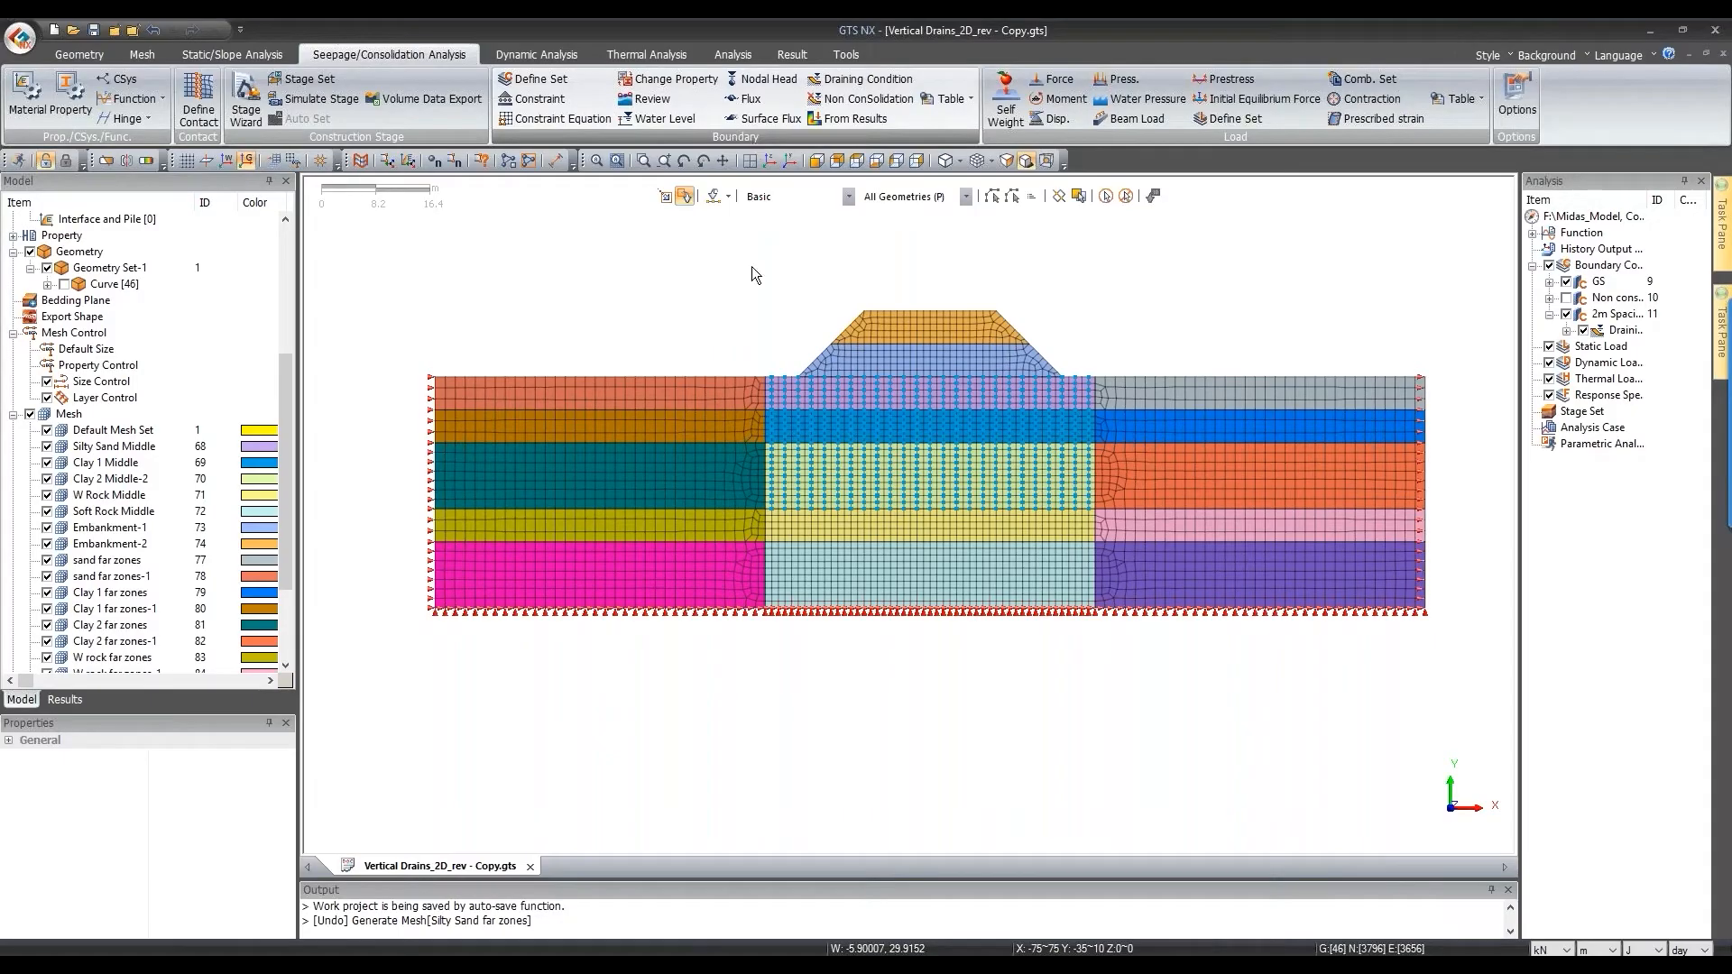
left_click(1017, 104)
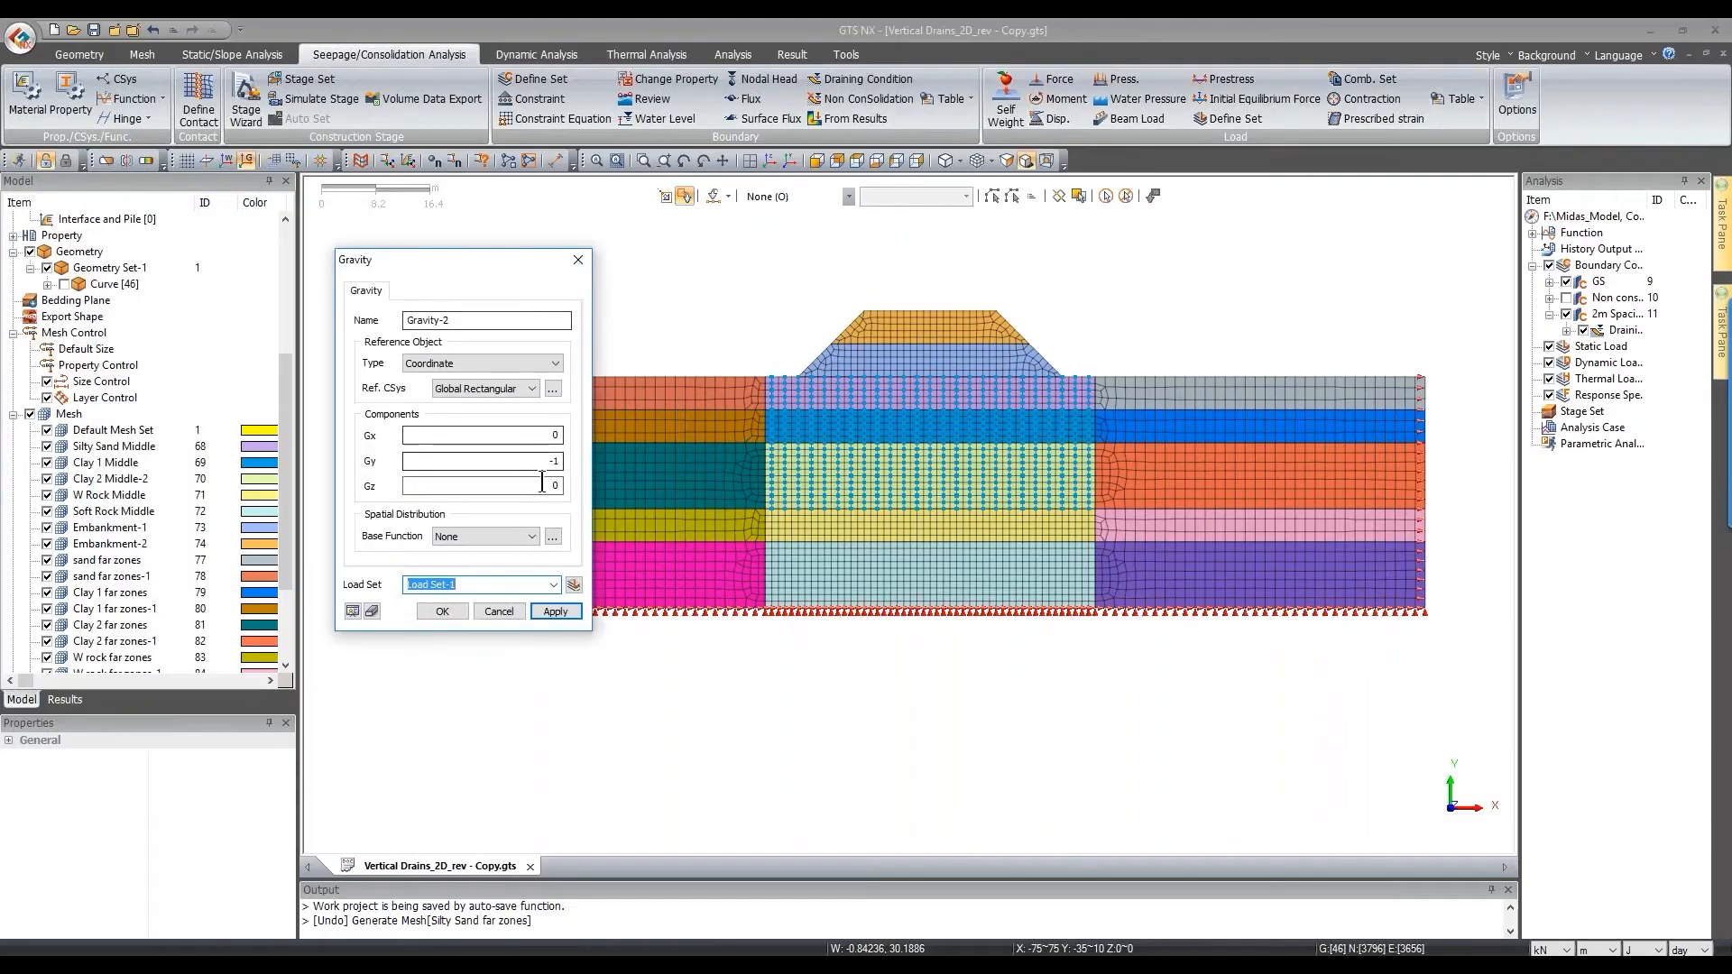
type("Sw")
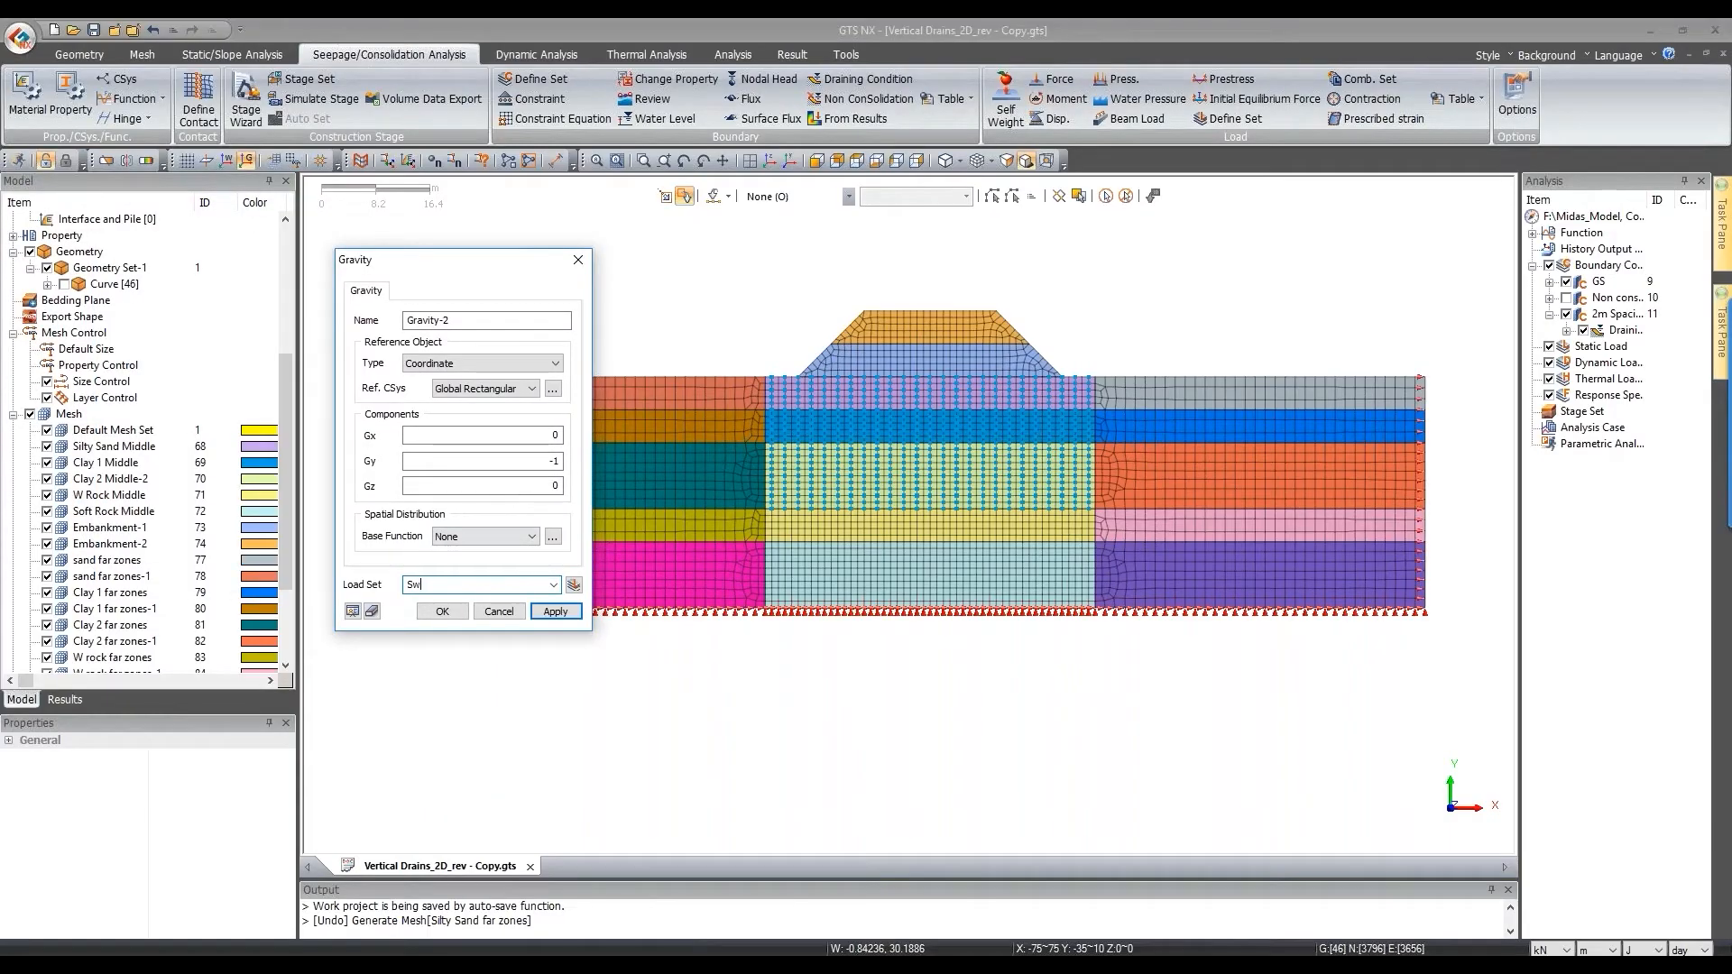
type("W")
left_click(442, 613)
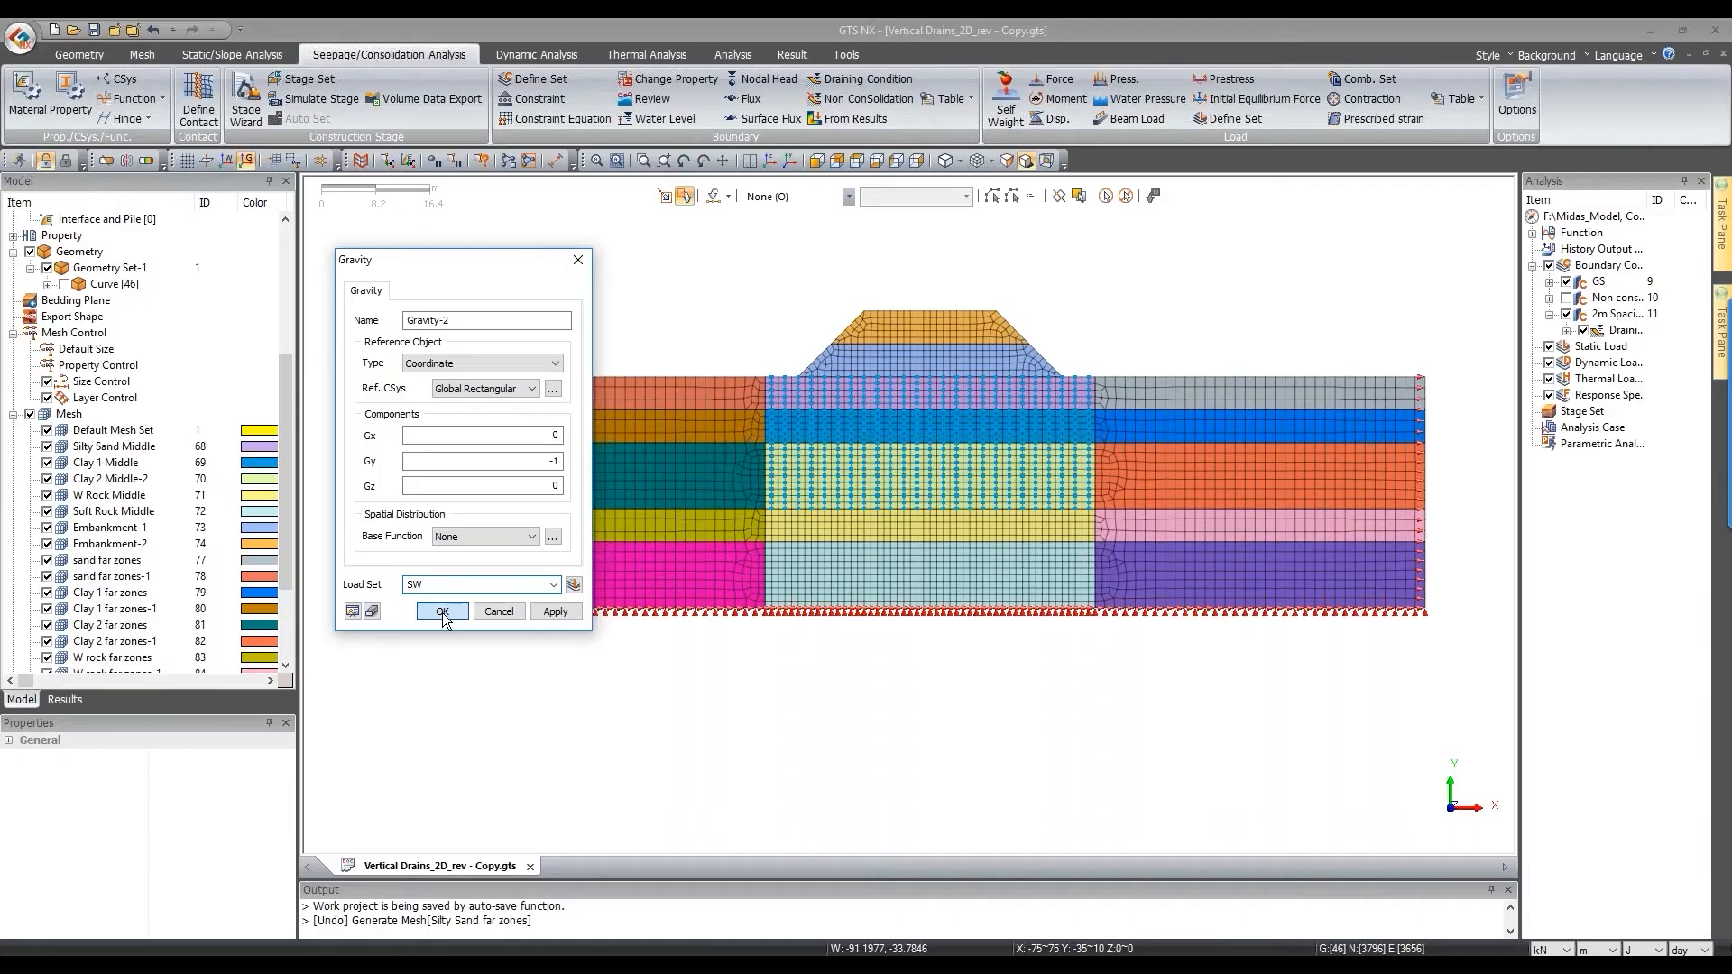
scroll(442, 614, "down", 1)
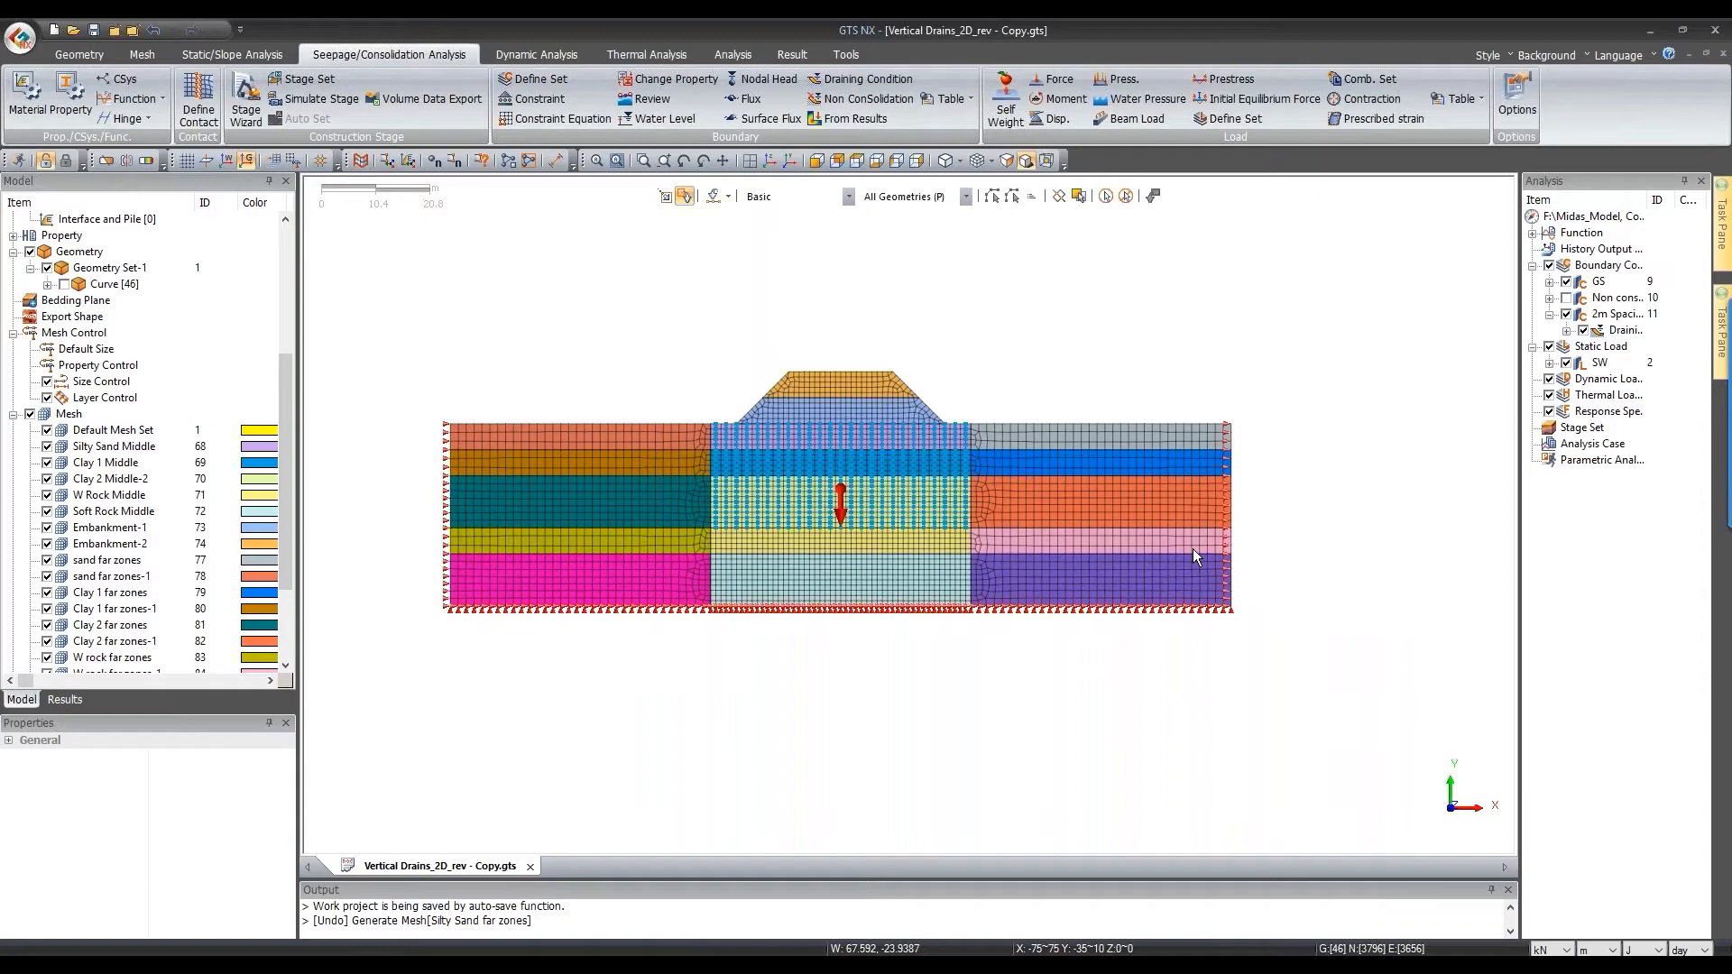
Step: Add stage set 'Consolidation- 2m spacing' with Consolidation stage type and open its Define Construction Stage dialog
left_click(305, 83)
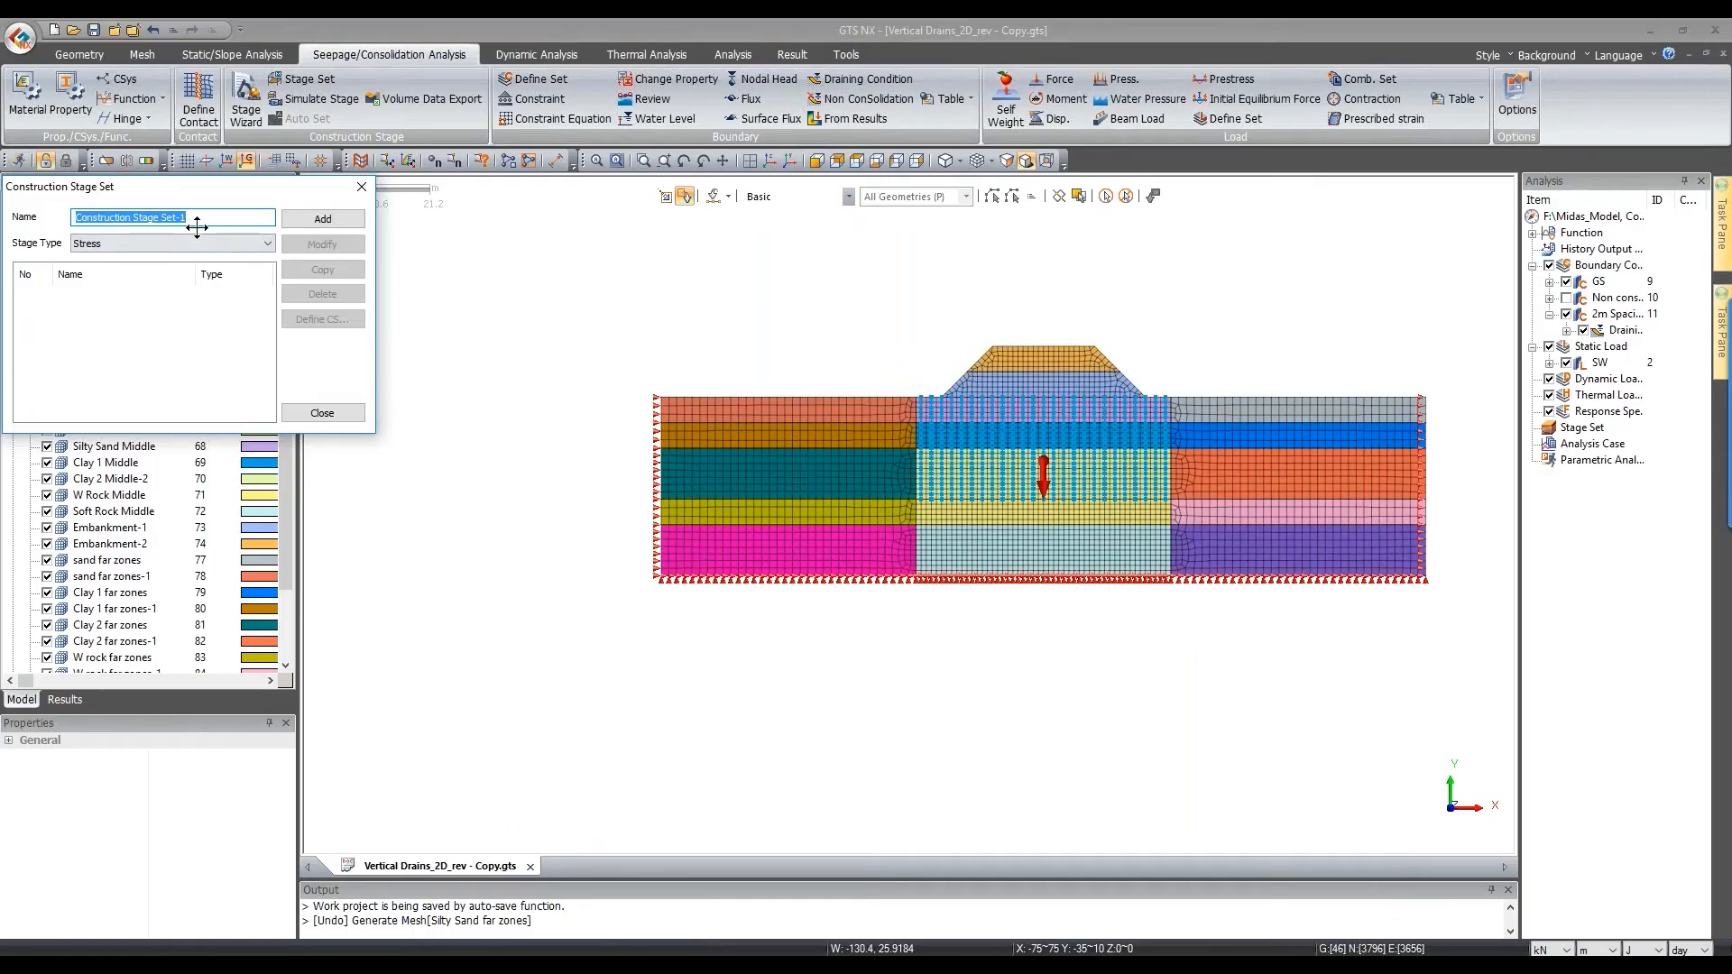
type("C")
left_click(117, 247)
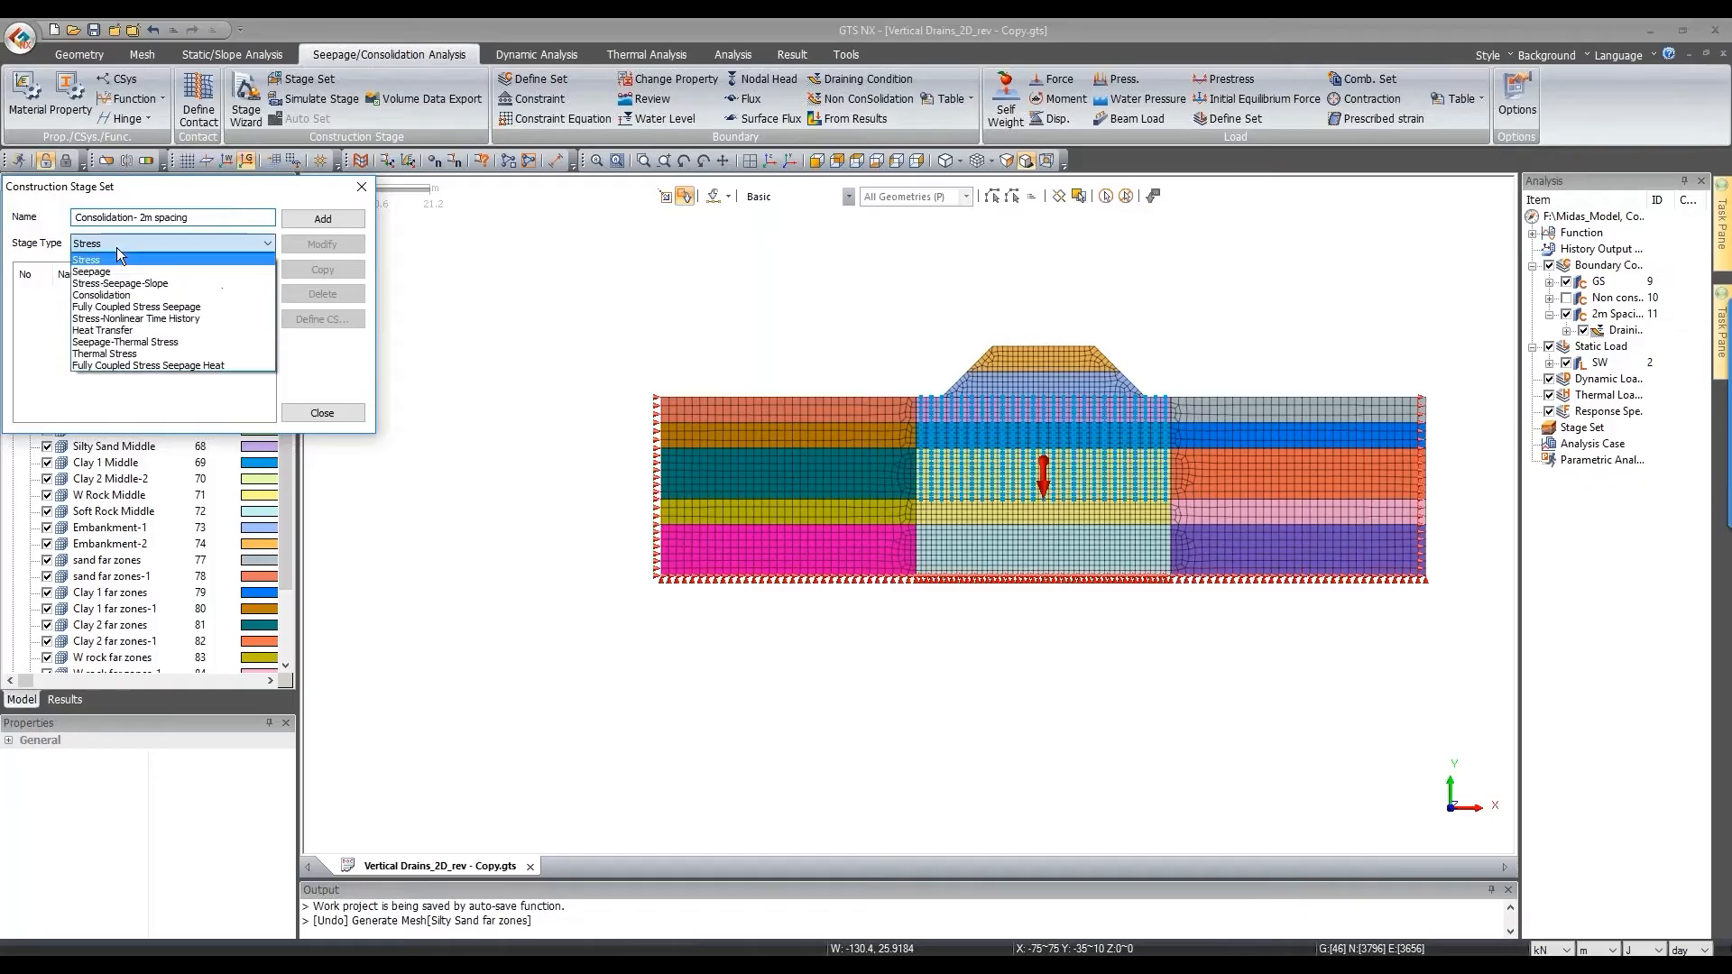
left_click(116, 295)
left_click(322, 218)
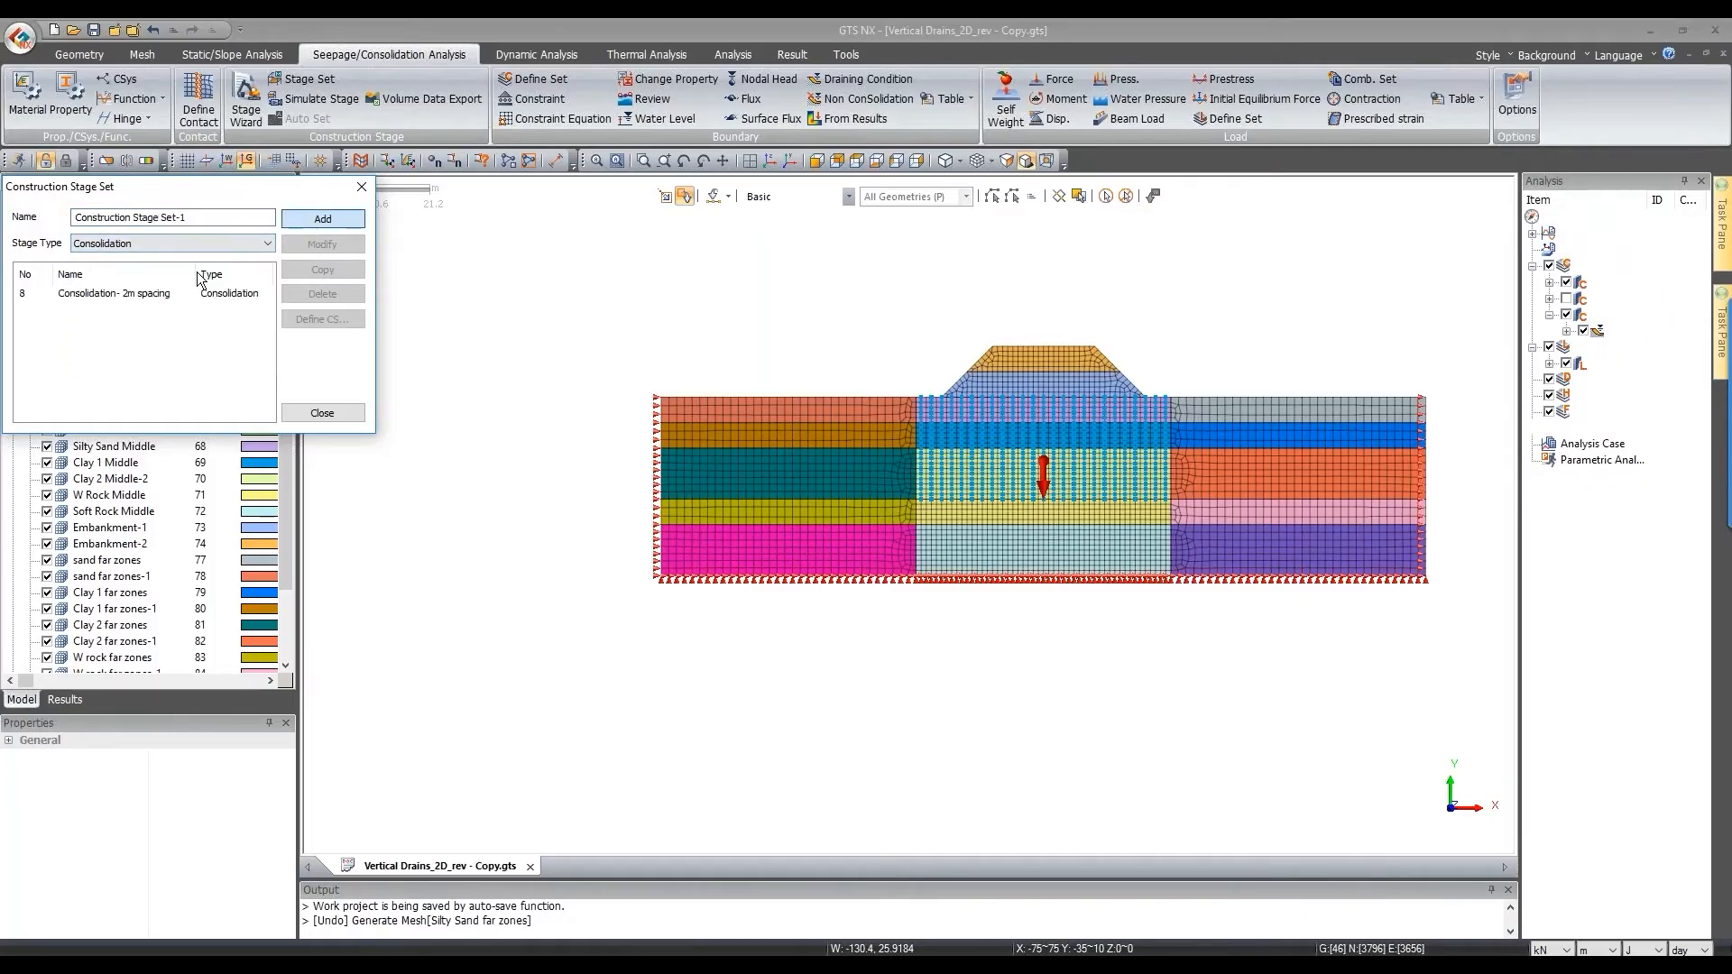
left_click(139, 294)
double_click(139, 294)
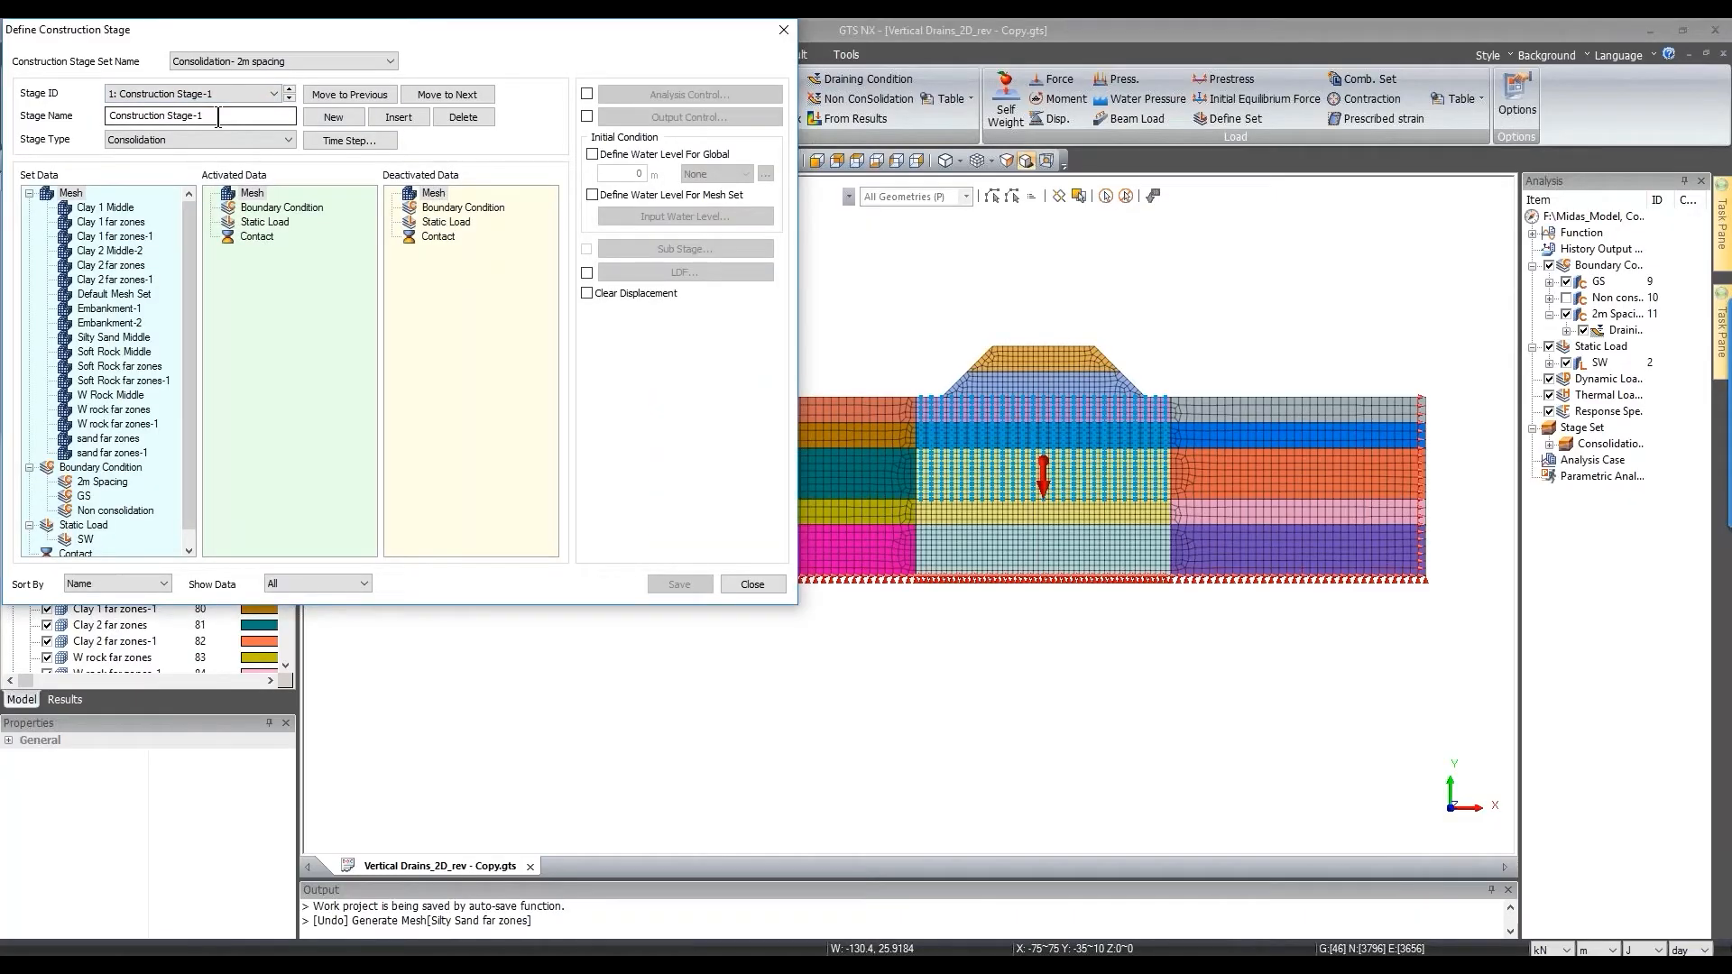
Step: Name the stage 'Initial' and activate all mesh sets except Embankment-1/2, plus GS and SW
double_click(227, 117)
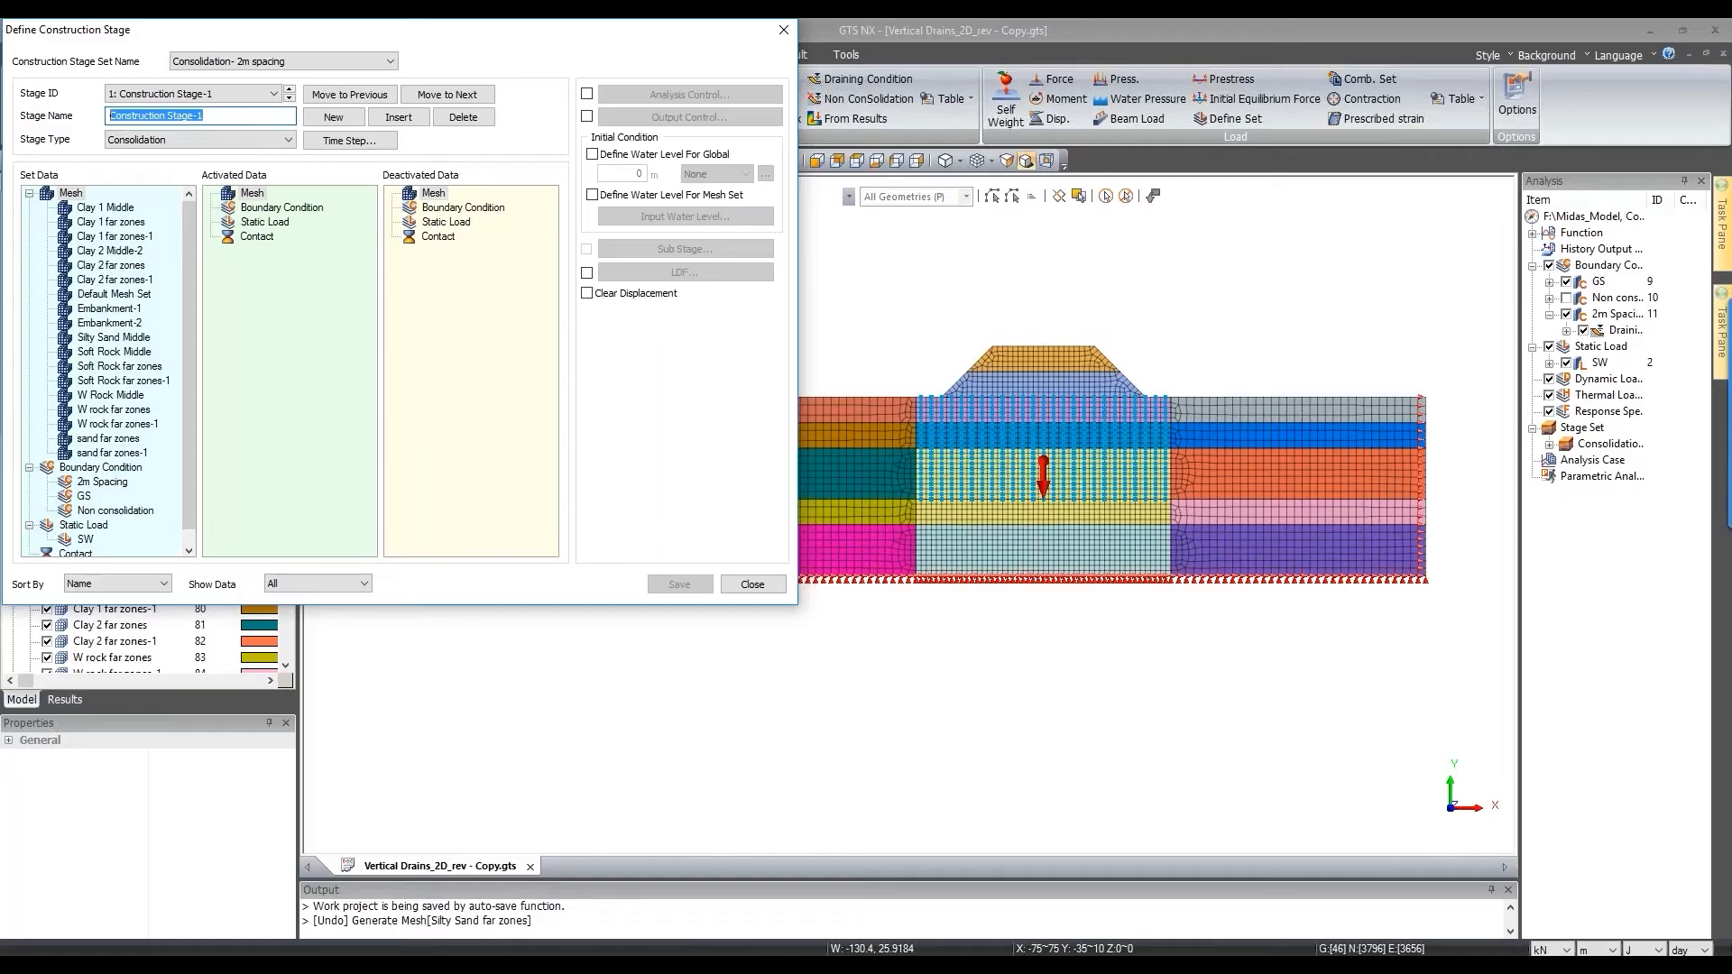
type("Initial")
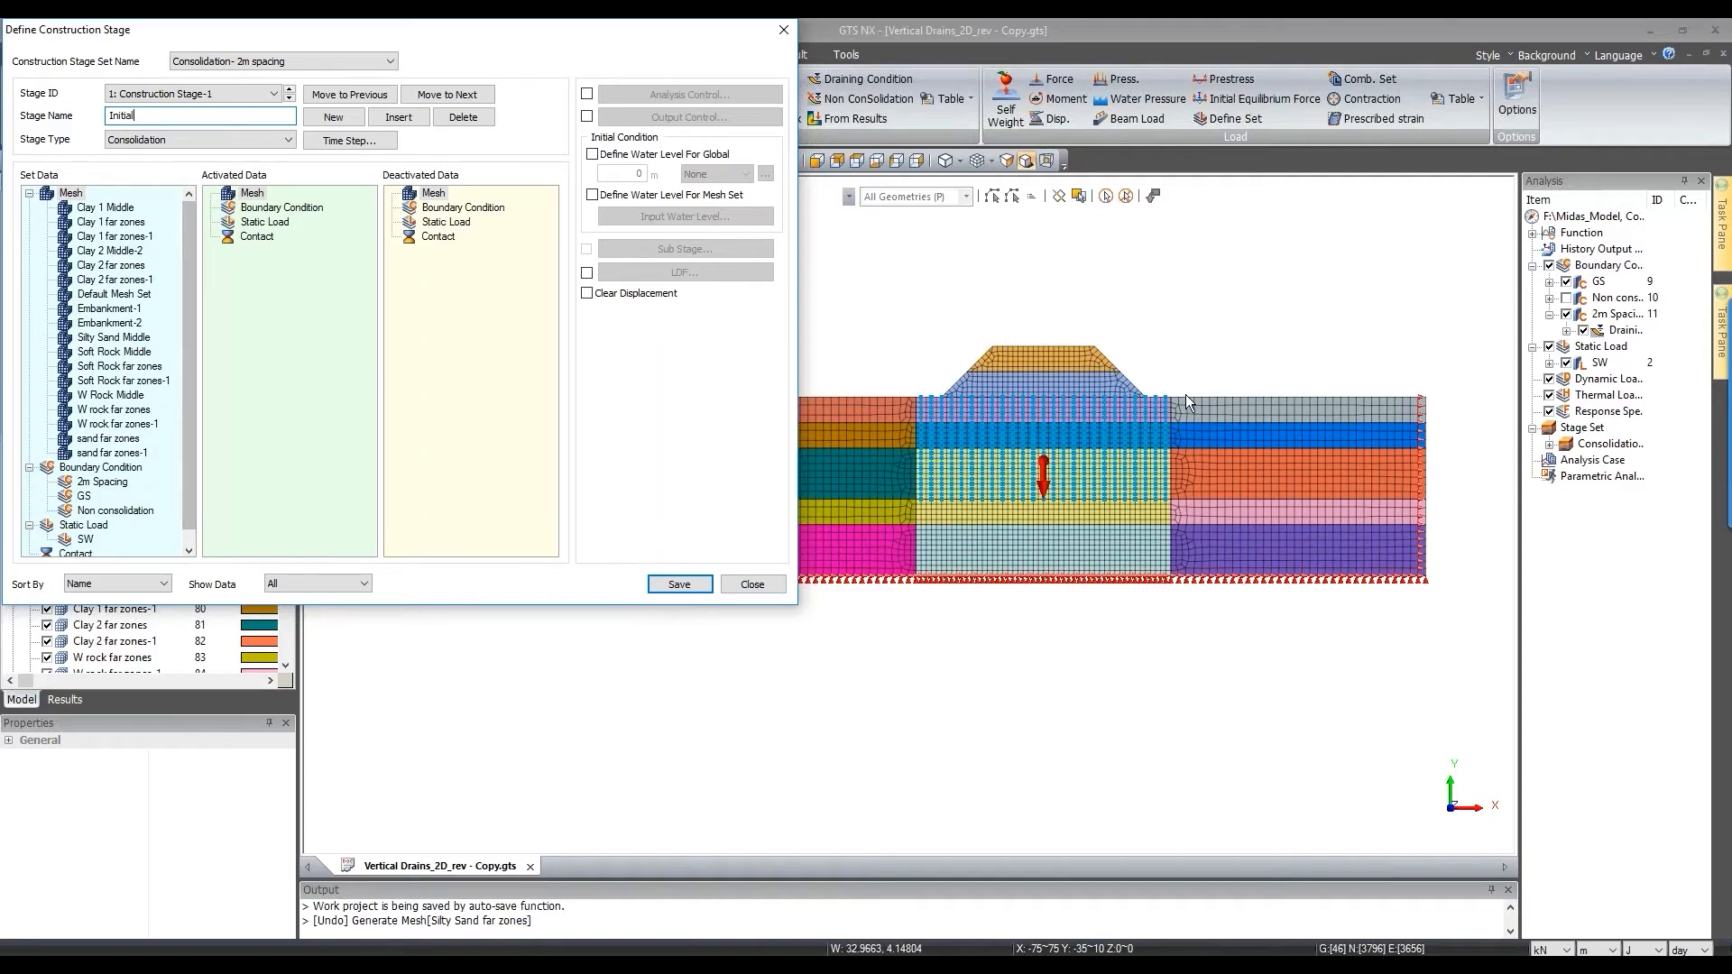
left_click(348, 586)
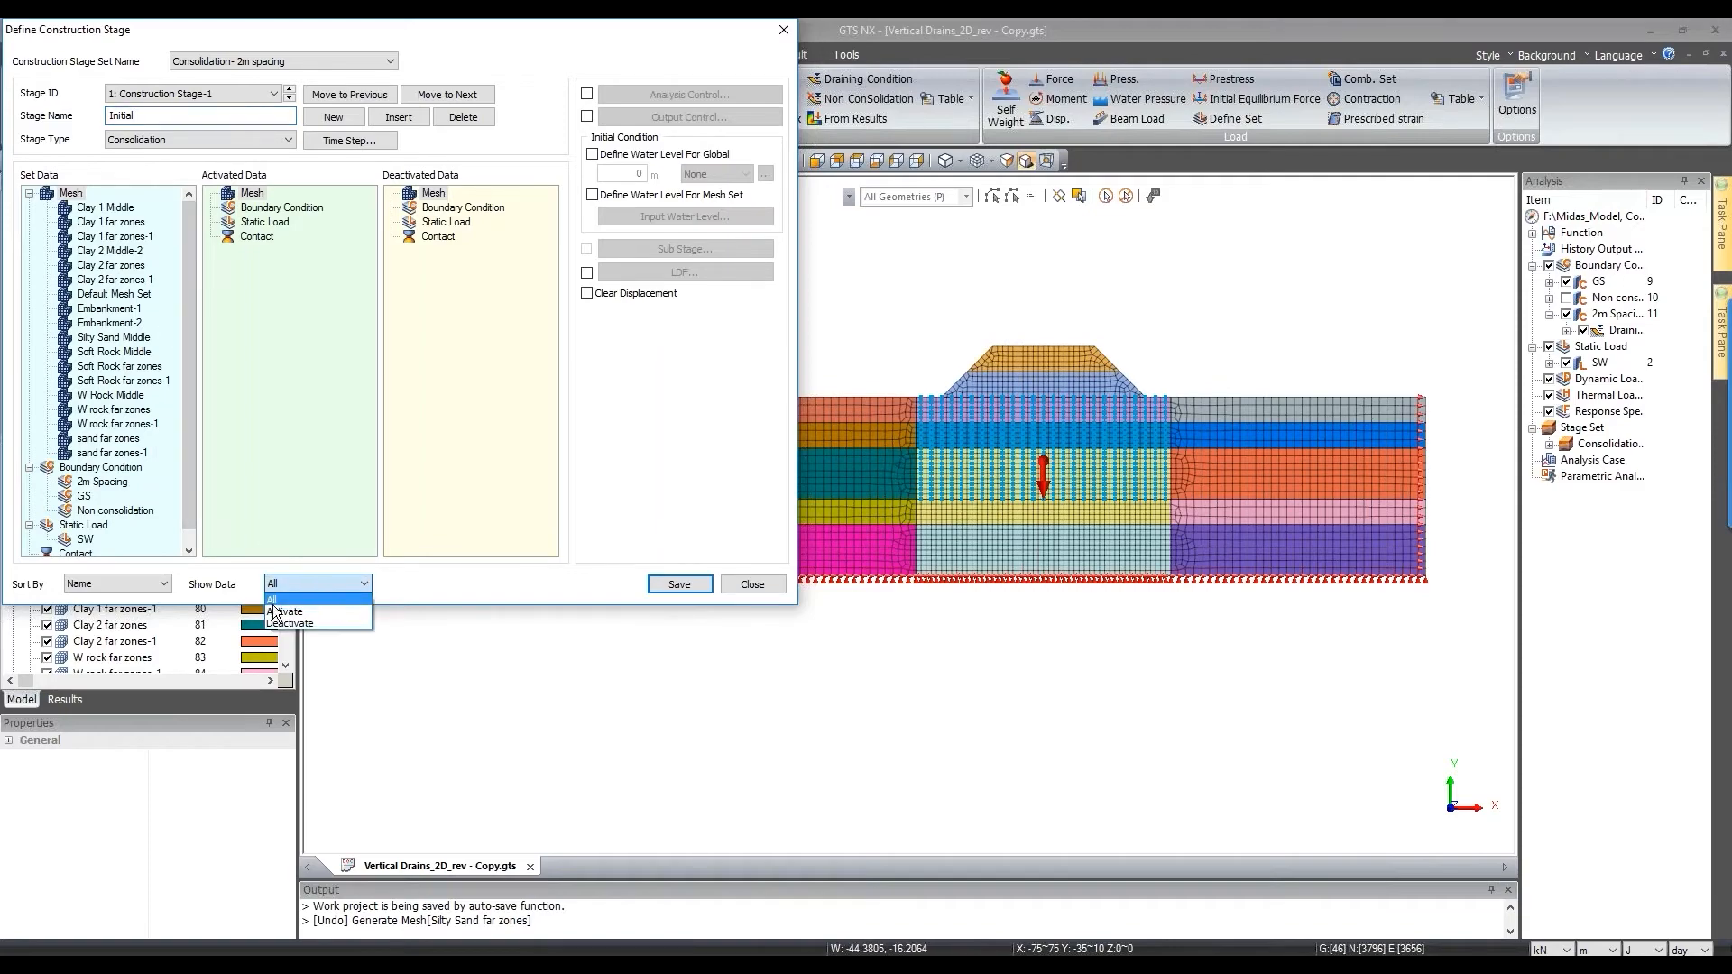
left_click(293, 614)
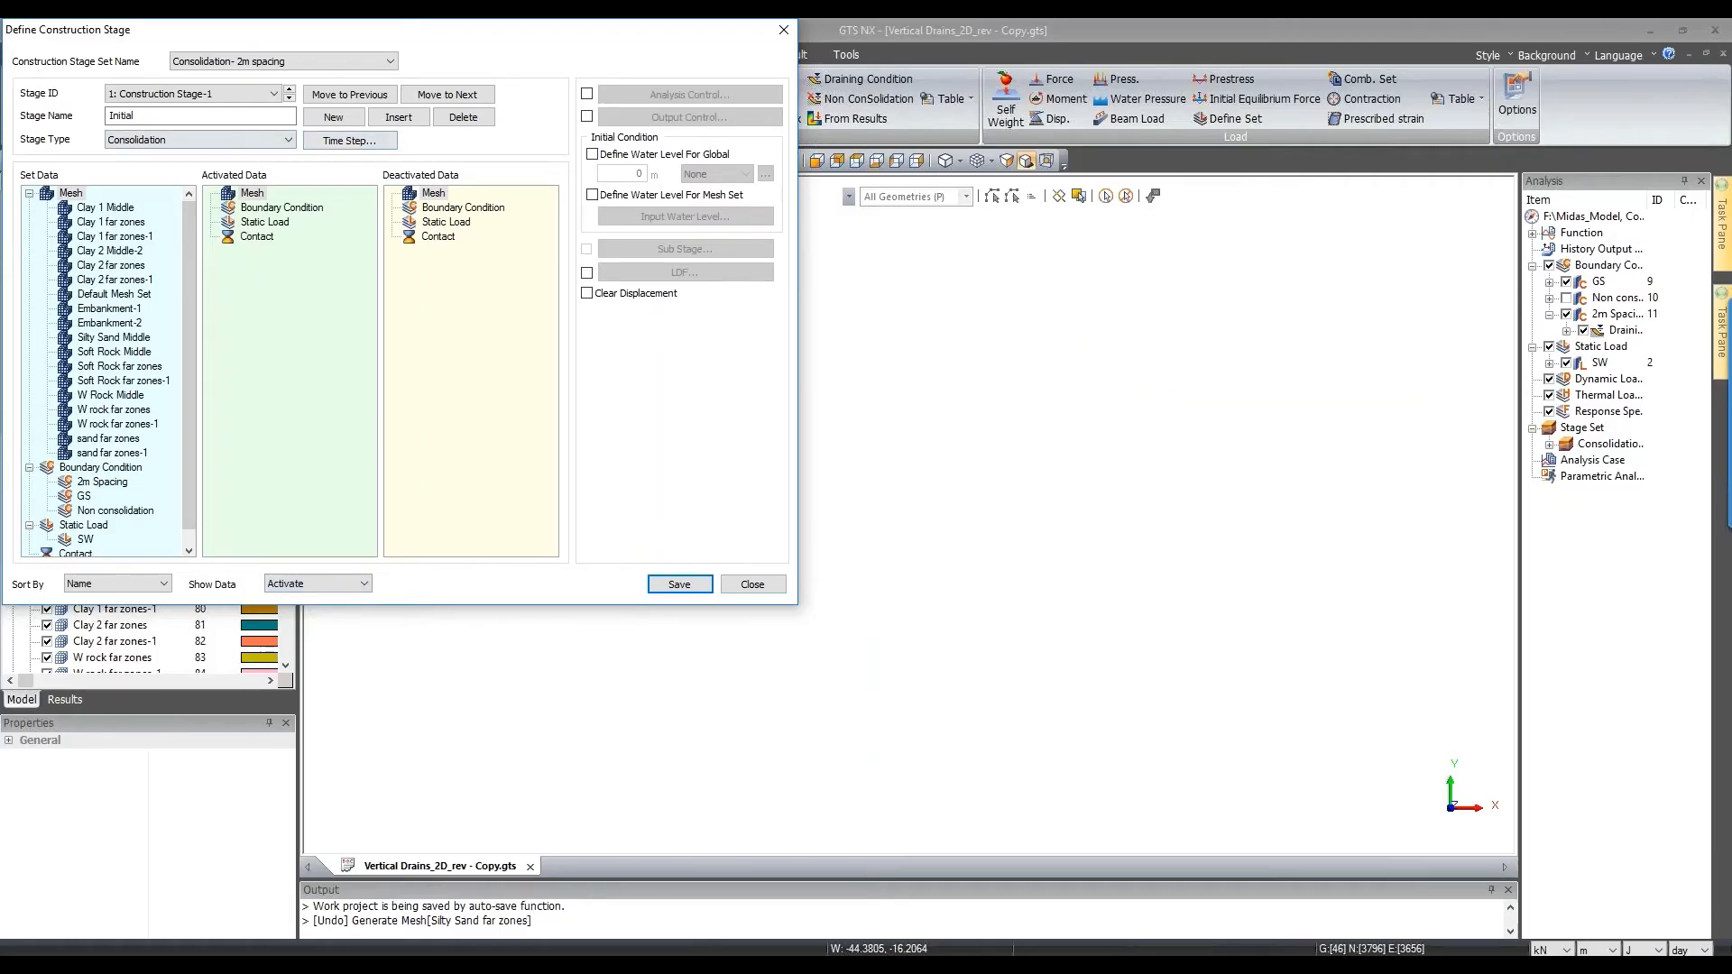
left_click_drag(72, 194, 338, 458)
left_click(310, 311)
left_click(310, 321, "ctrl")
left_click_drag(310, 321, 120, 325)
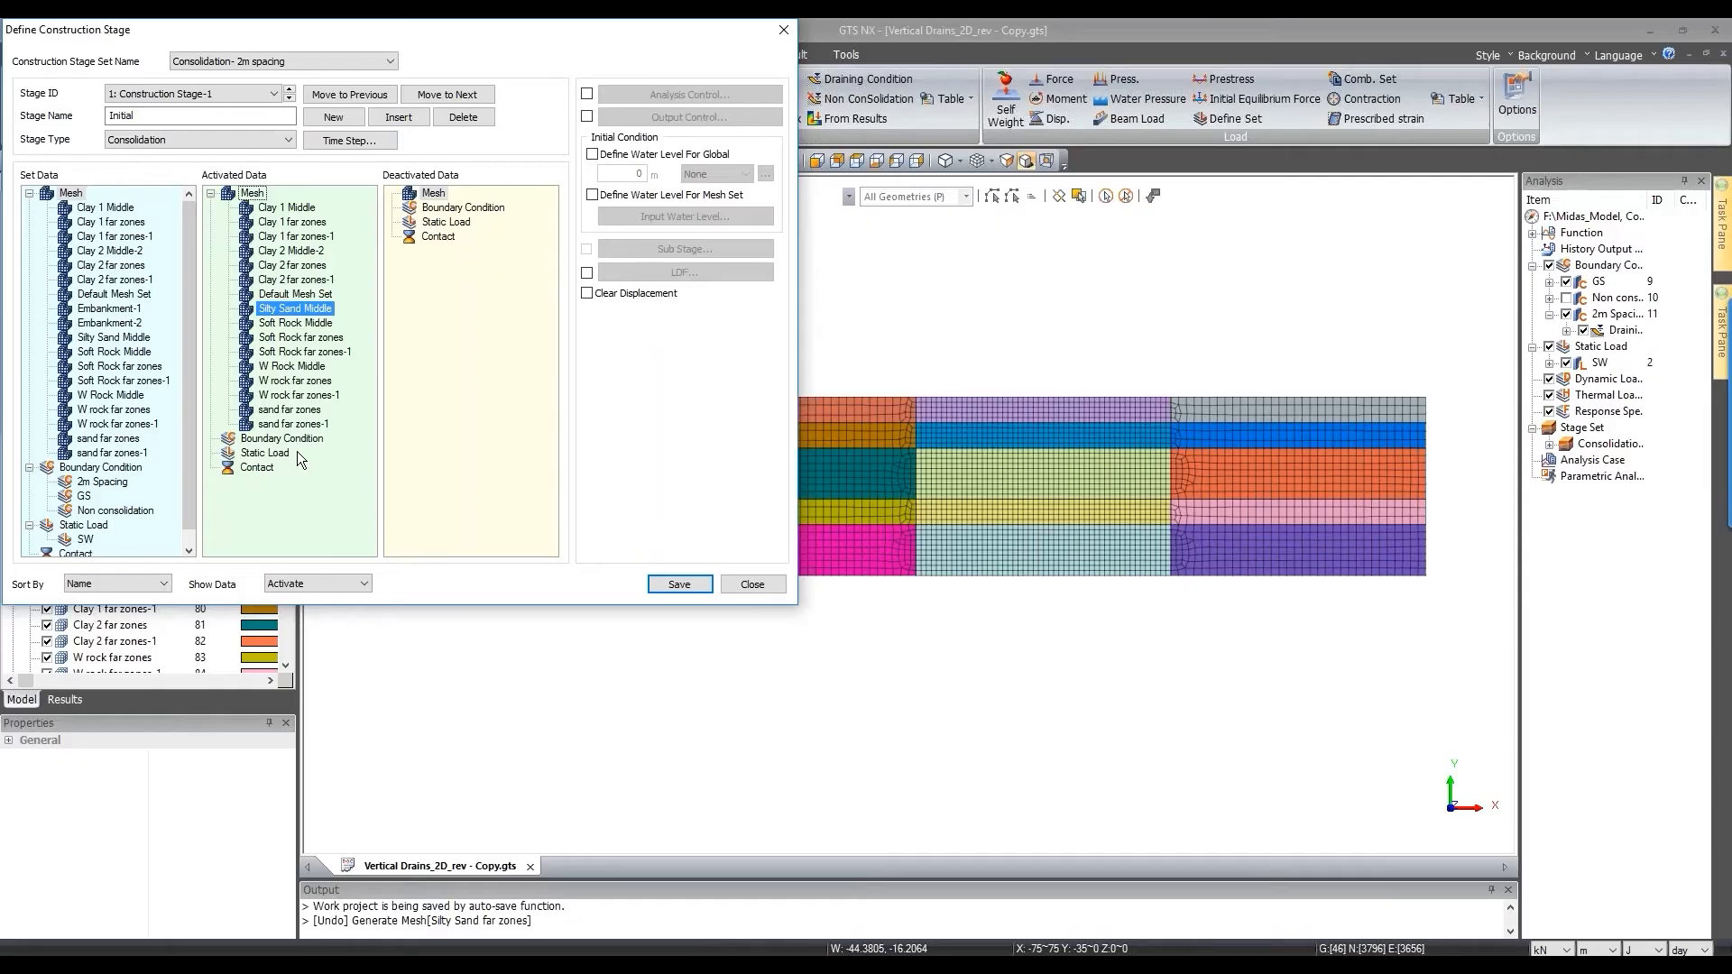
left_click_drag(83, 496, 268, 489)
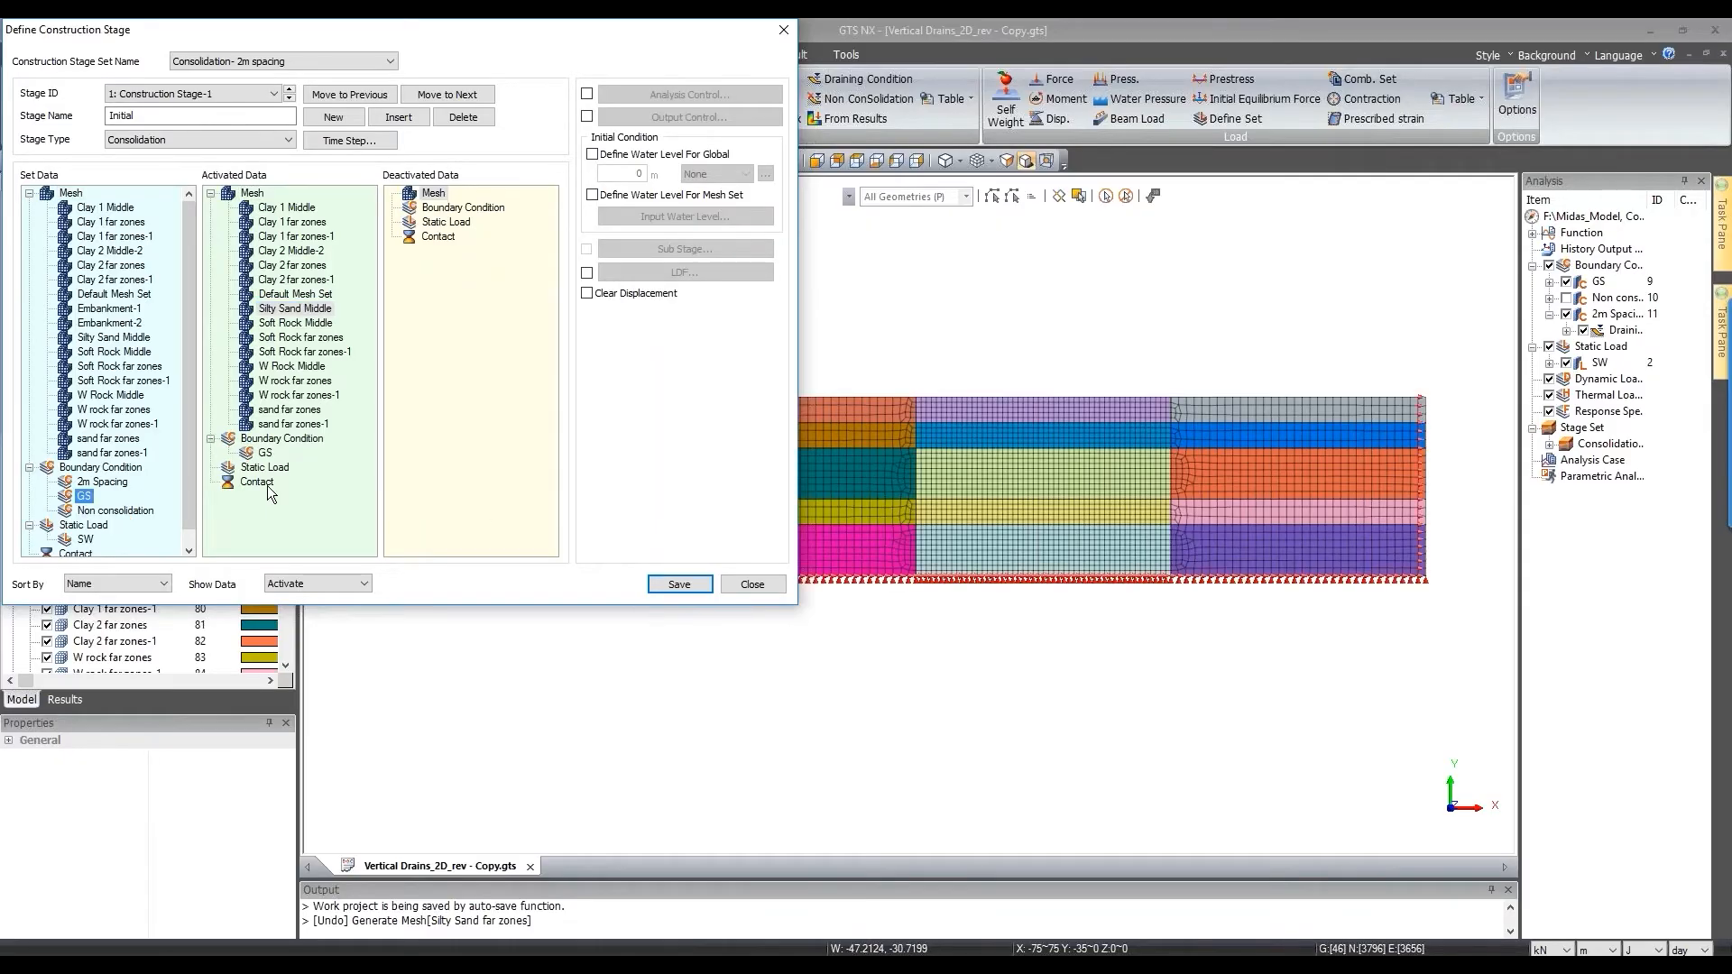
scroll(101, 462, "down", 1)
left_click_drag(85, 524, 280, 538)
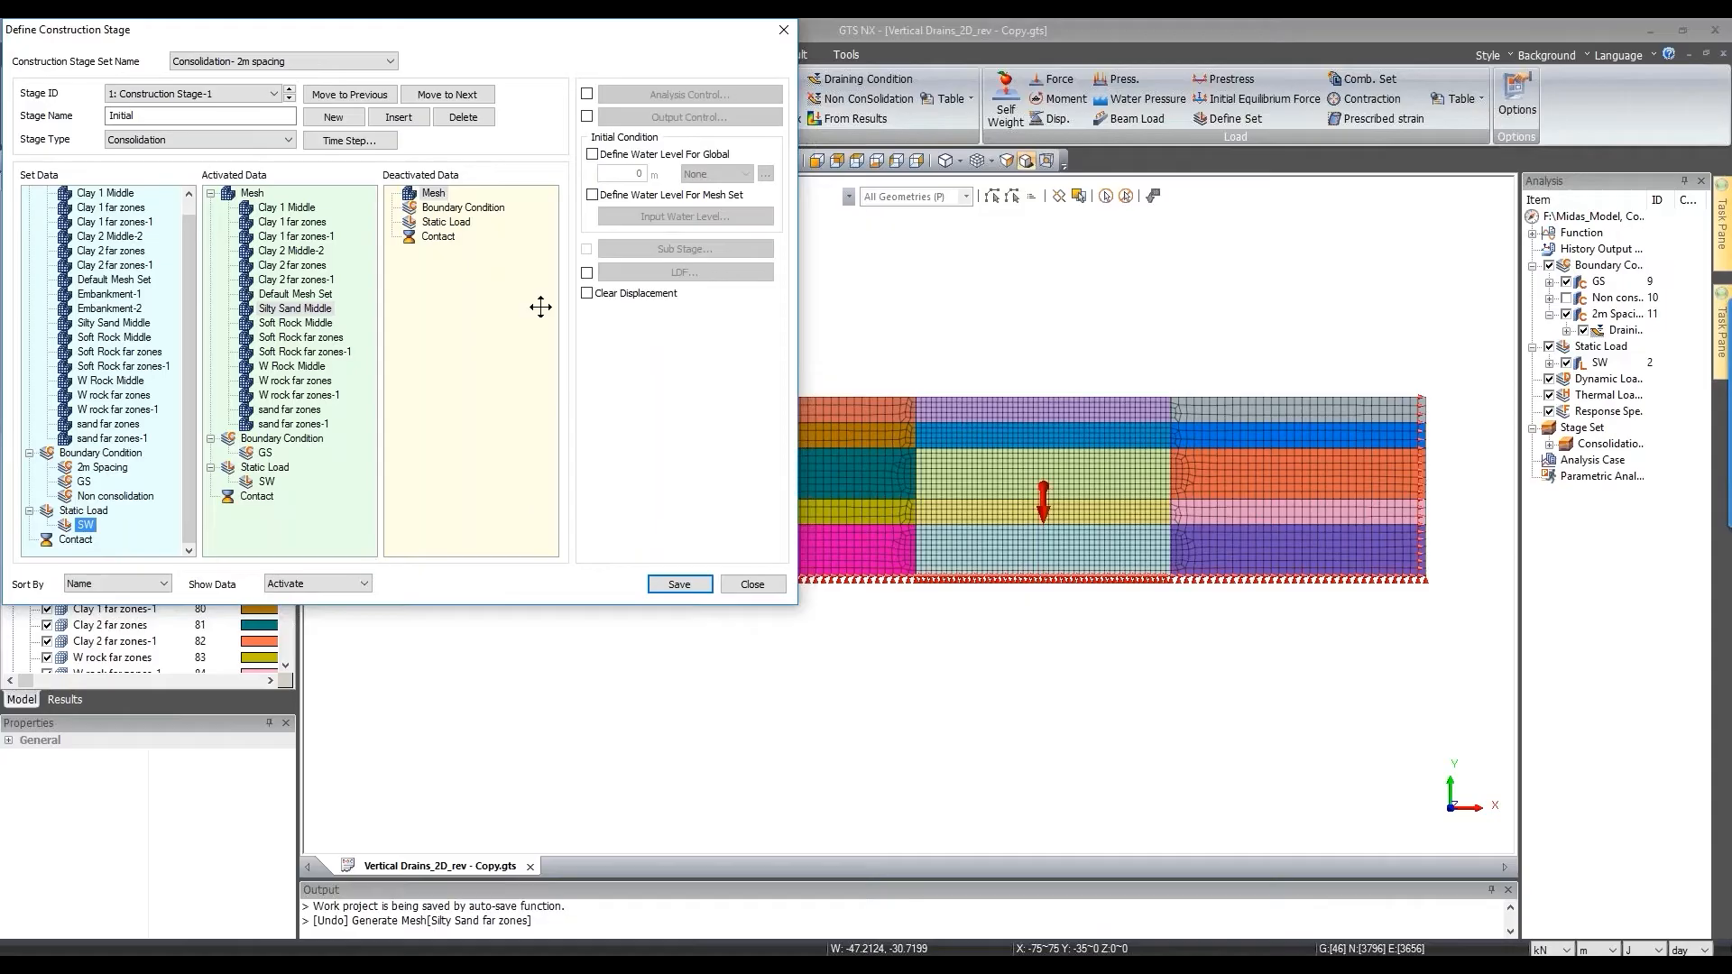
Step: Clear displacements, give the Initial stage one saved 1-day time step, and add stage 2
left_click(595, 294)
left_click(349, 141)
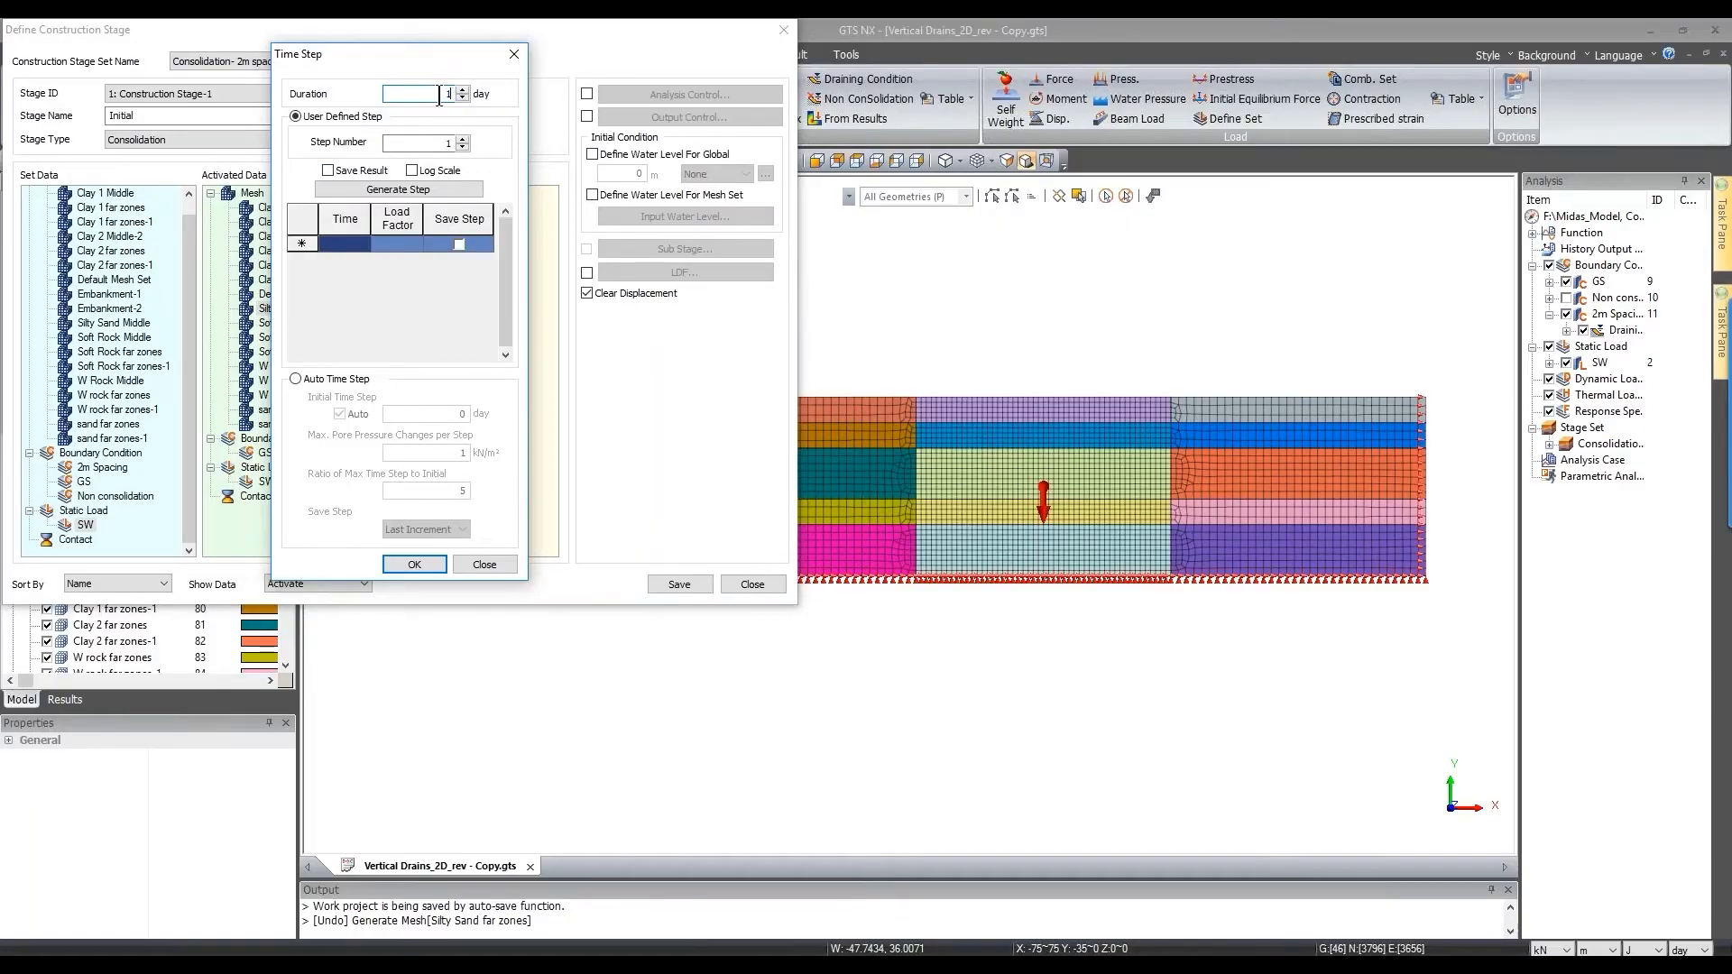
left_click(372, 172)
left_click(397, 190)
left_click(414, 564)
left_click(325, 120)
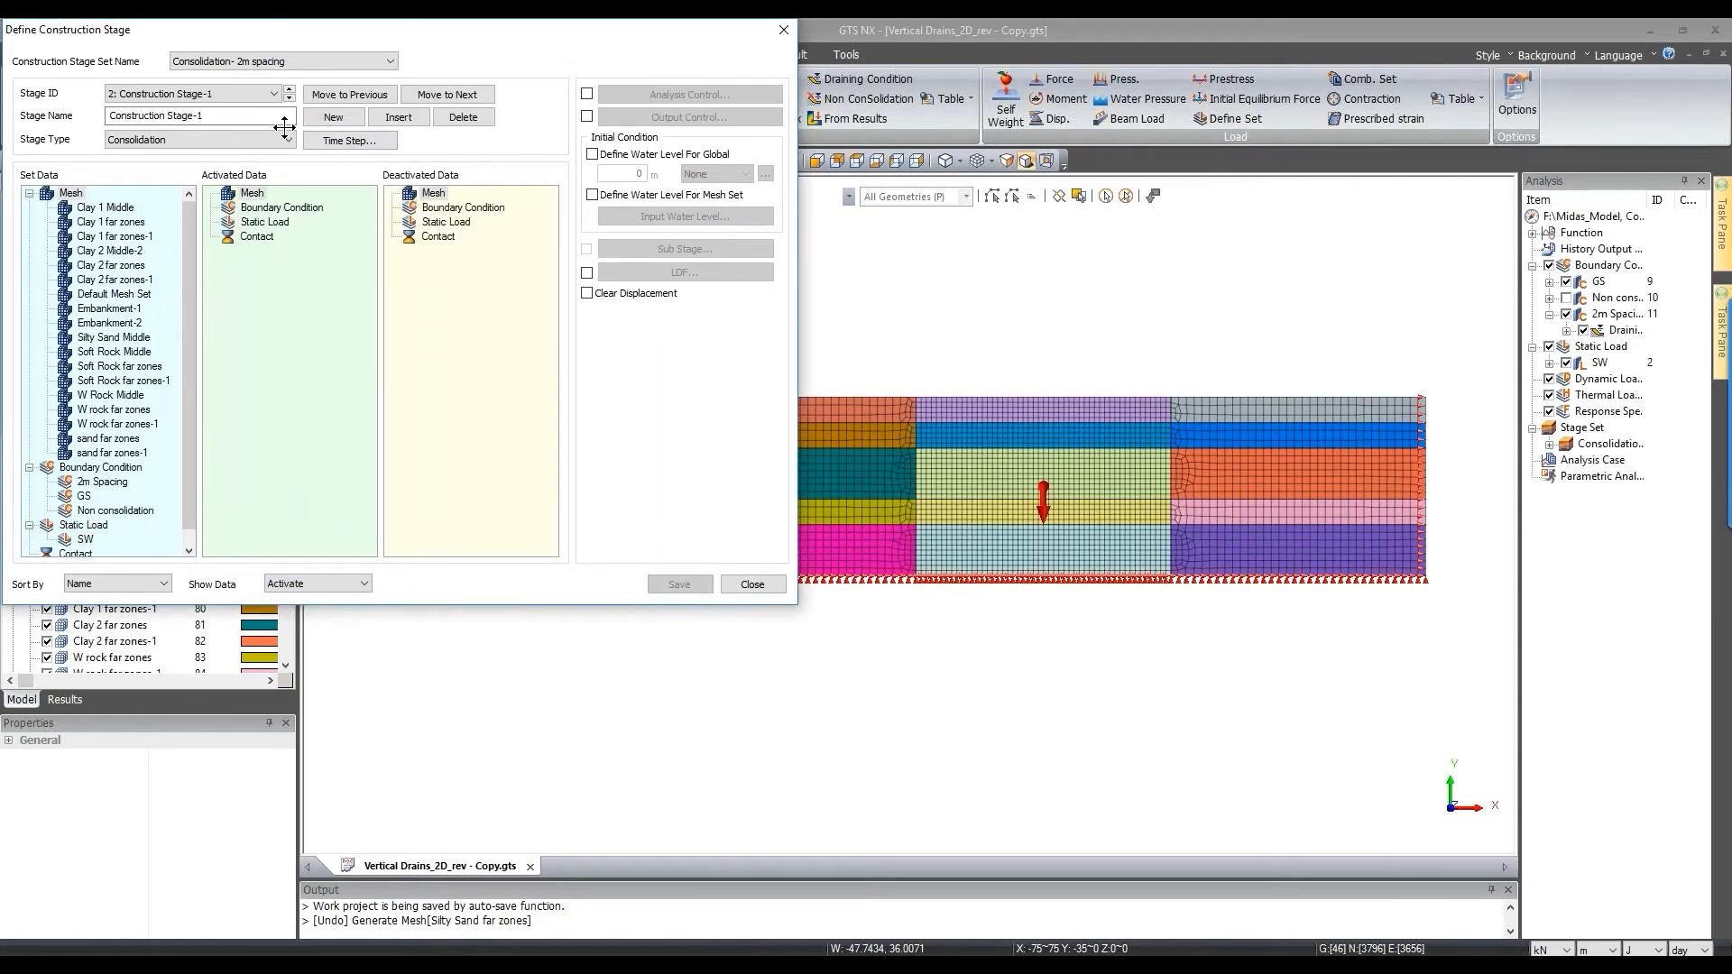
Step: Name stage 2 'Vertical Drains' and activate the 2m Spacing drain boundary set
left_click_drag(256, 117, 13, 139)
type("Vertical Drains")
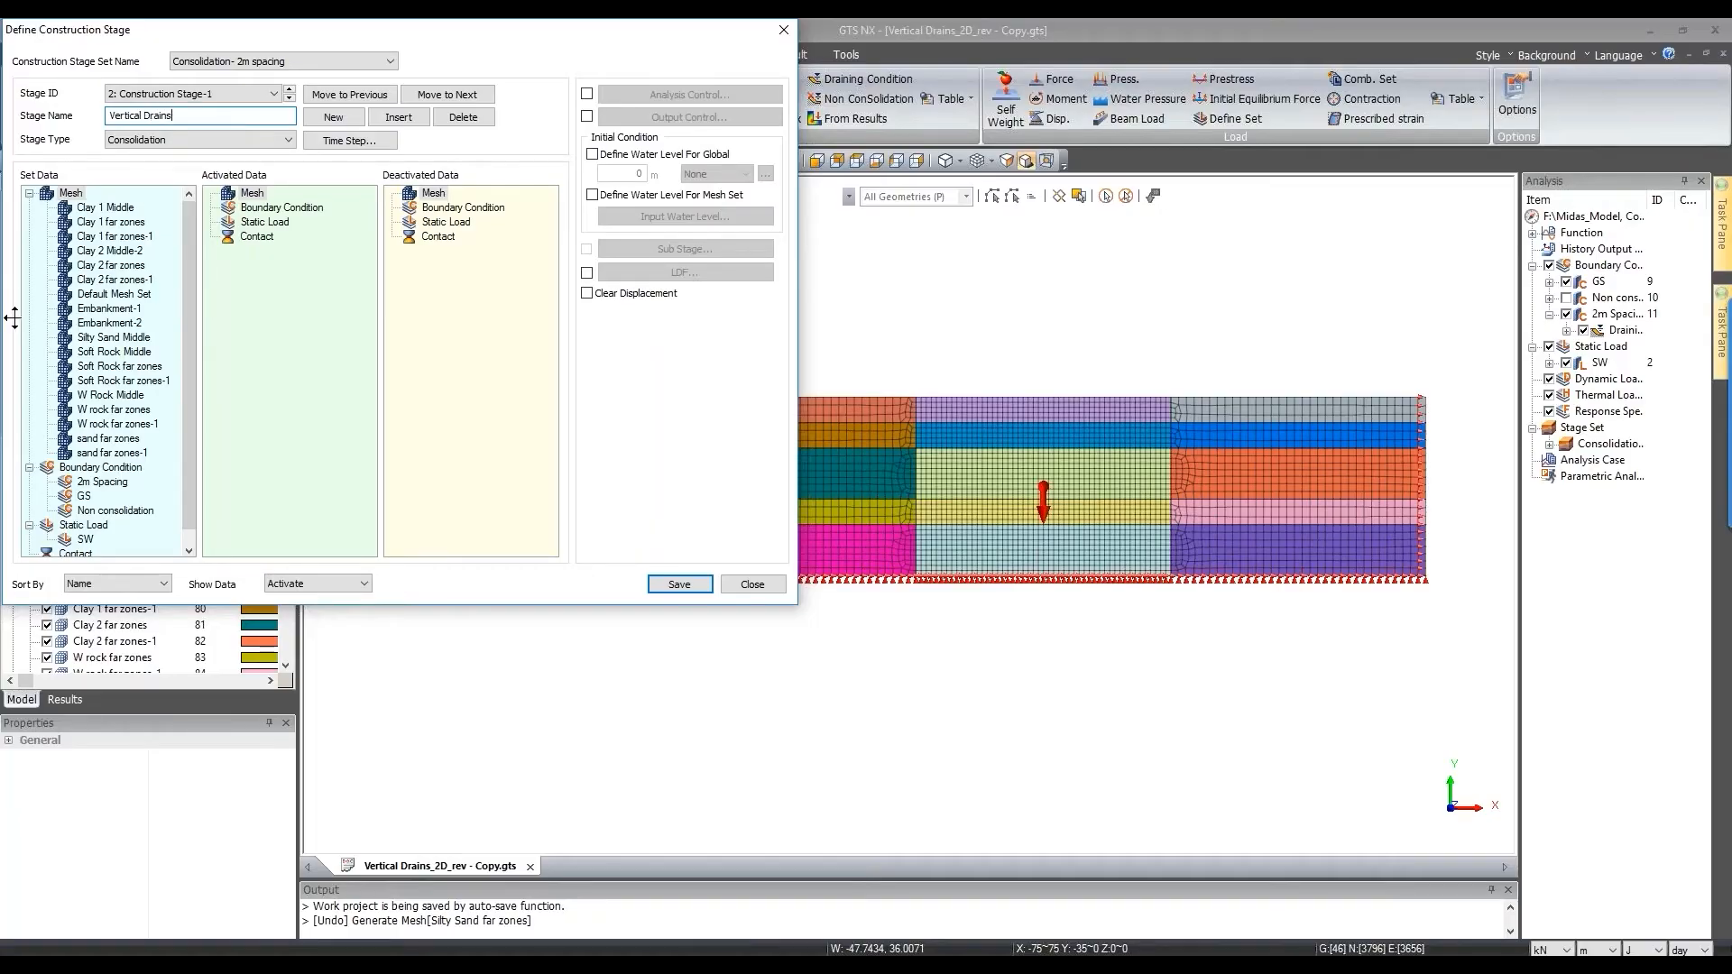
scroll(123, 501, "down", 1)
left_click_drag(110, 468, 310, 417)
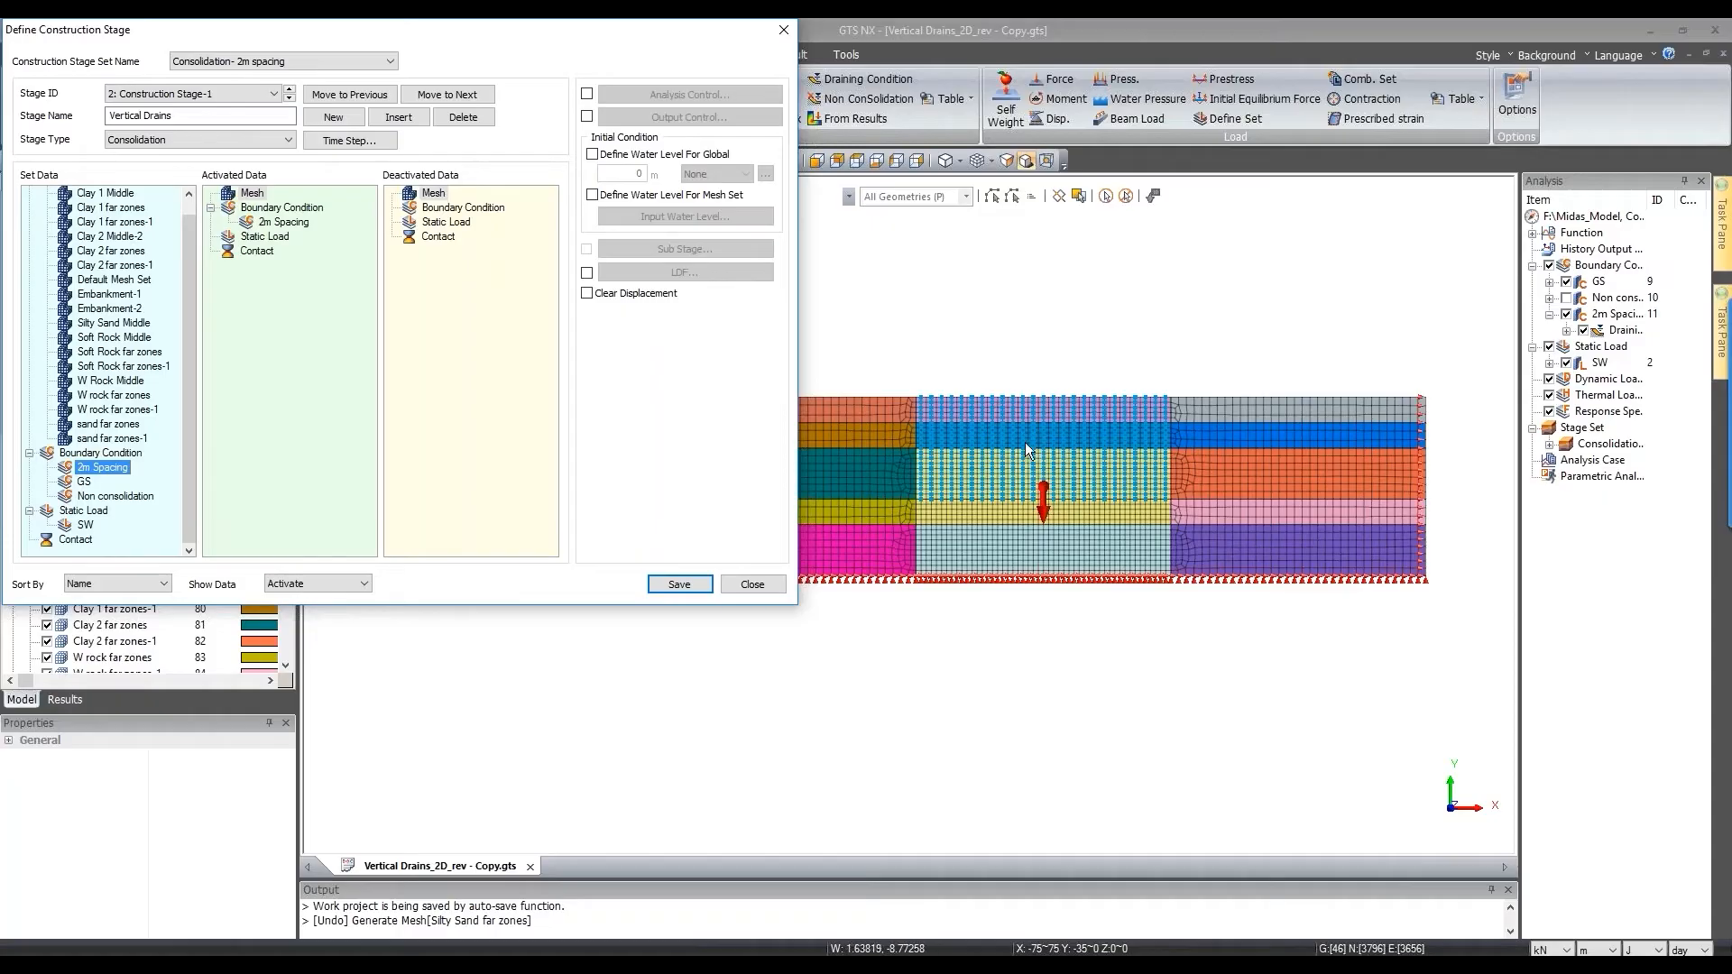
scroll(1065, 448, "up", 3)
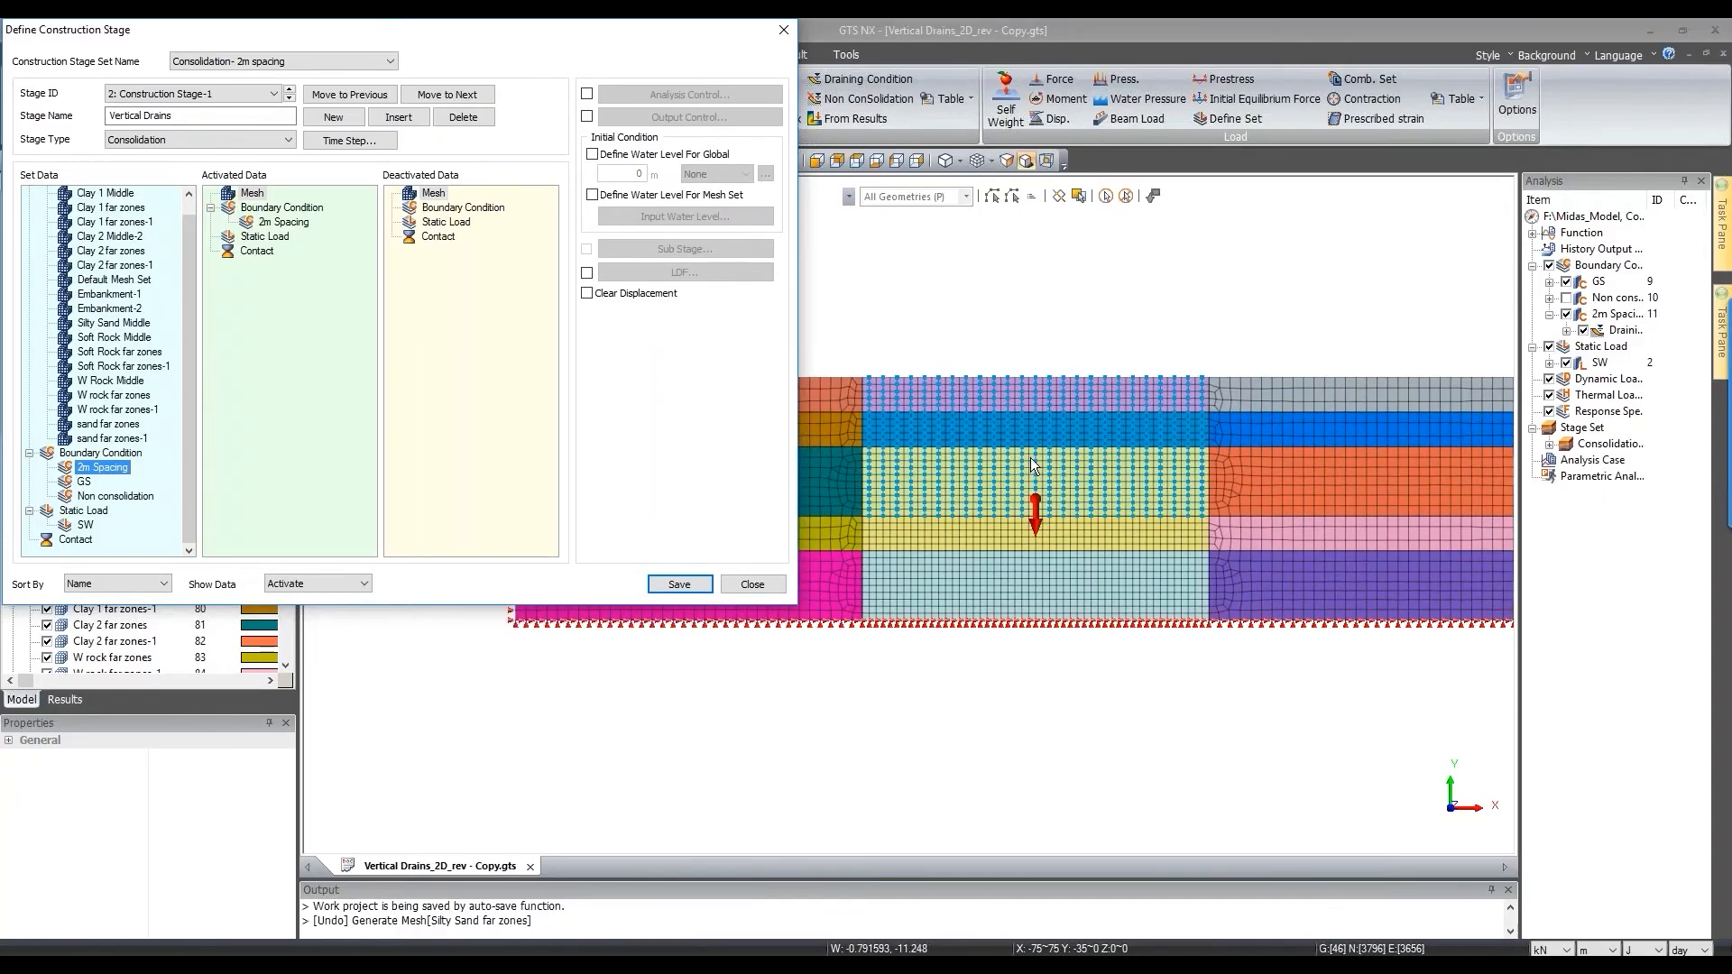
scroll(1037, 464, "down", 2)
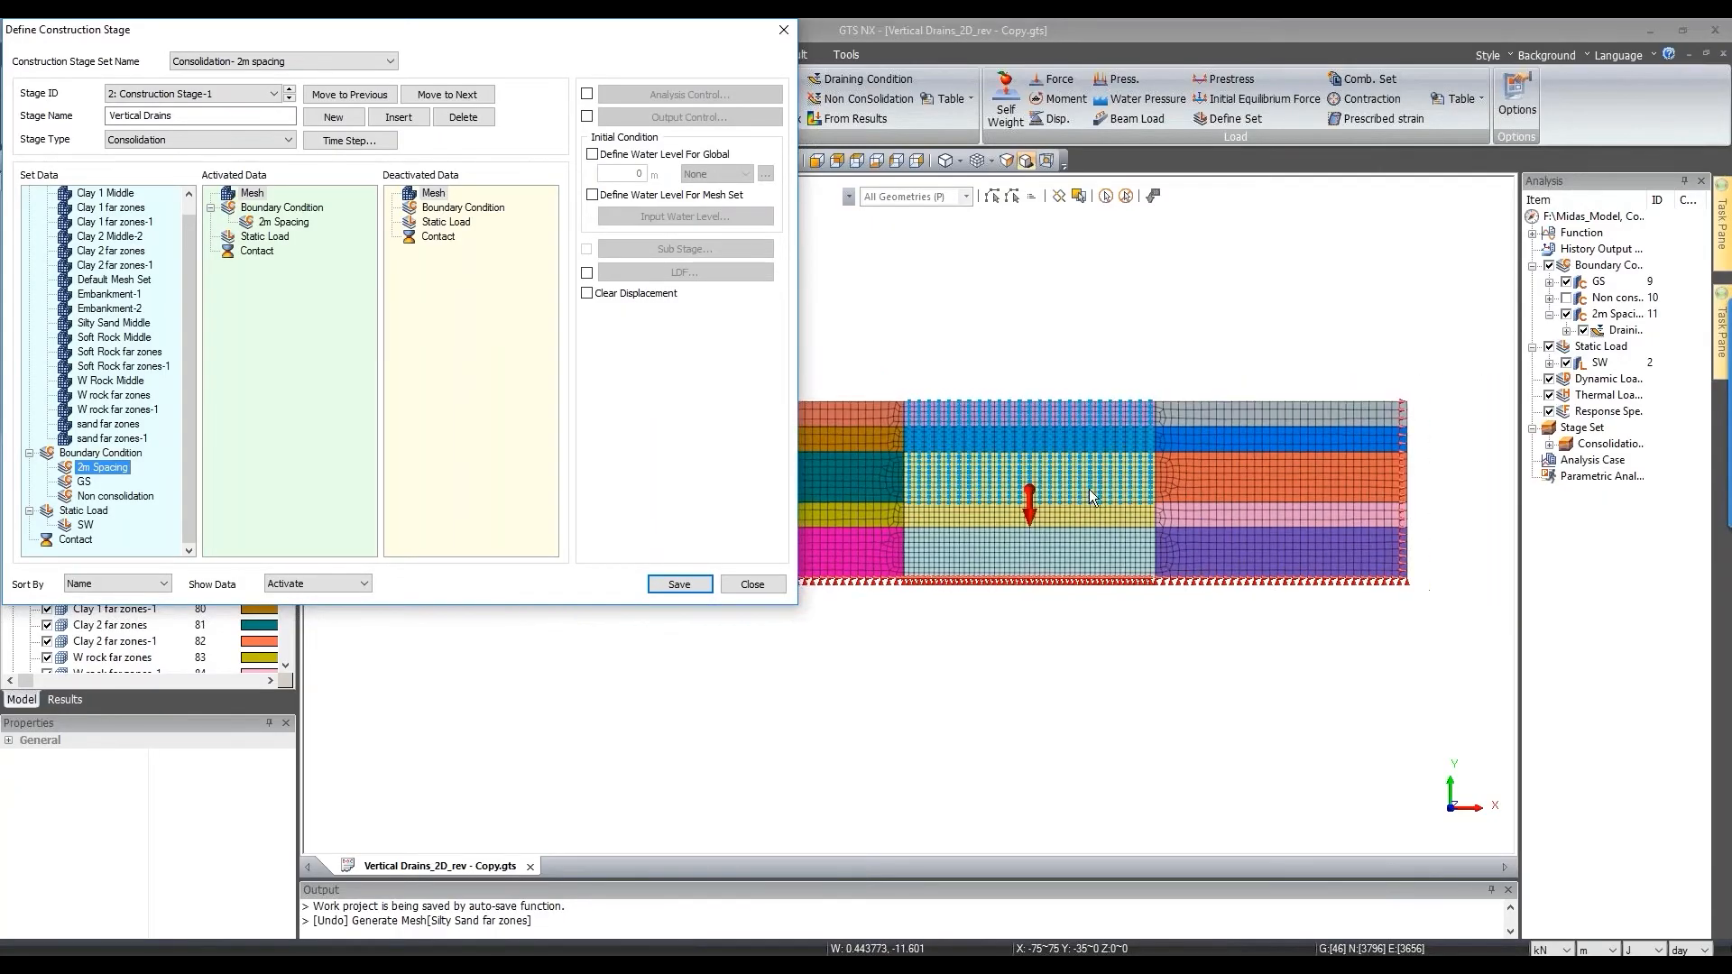
Step: Give Vertical Drains a 10-day duration in 5 result-saving steps and save the stage
left_click(344, 141)
left_click_drag(495, 65, 723, 66)
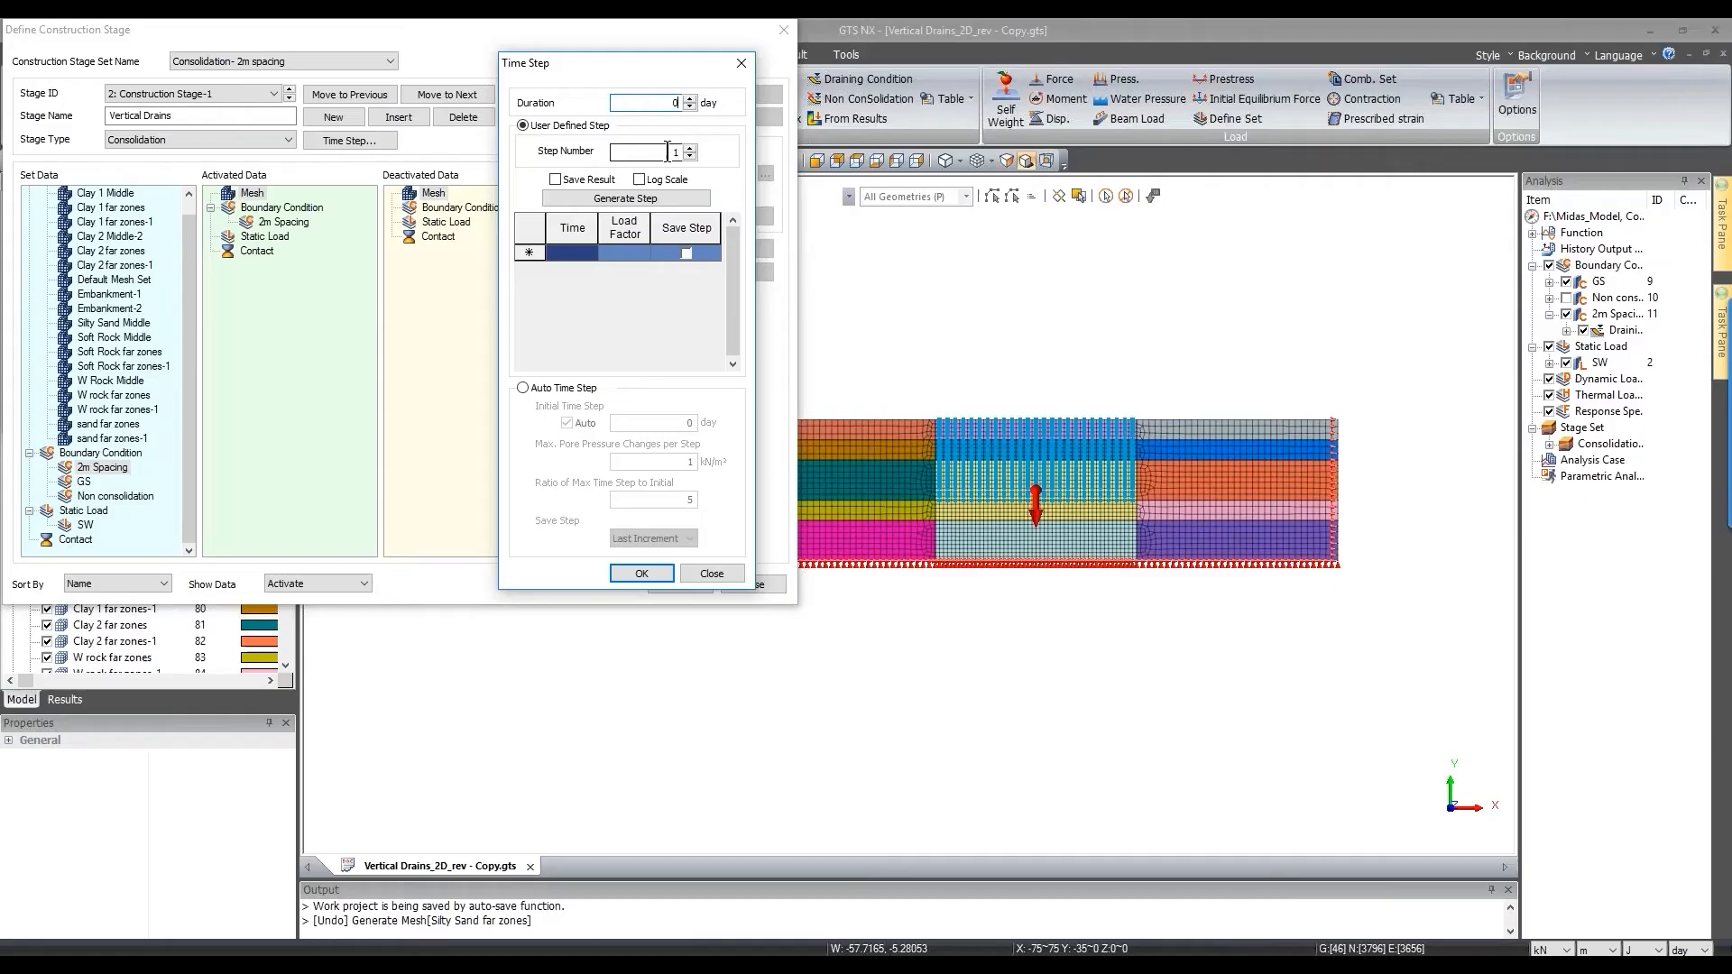
key("BackSpace")
type("10")
left_click_drag(649, 154, 738, 163)
type("5")
left_click(555, 179)
left_click(614, 198)
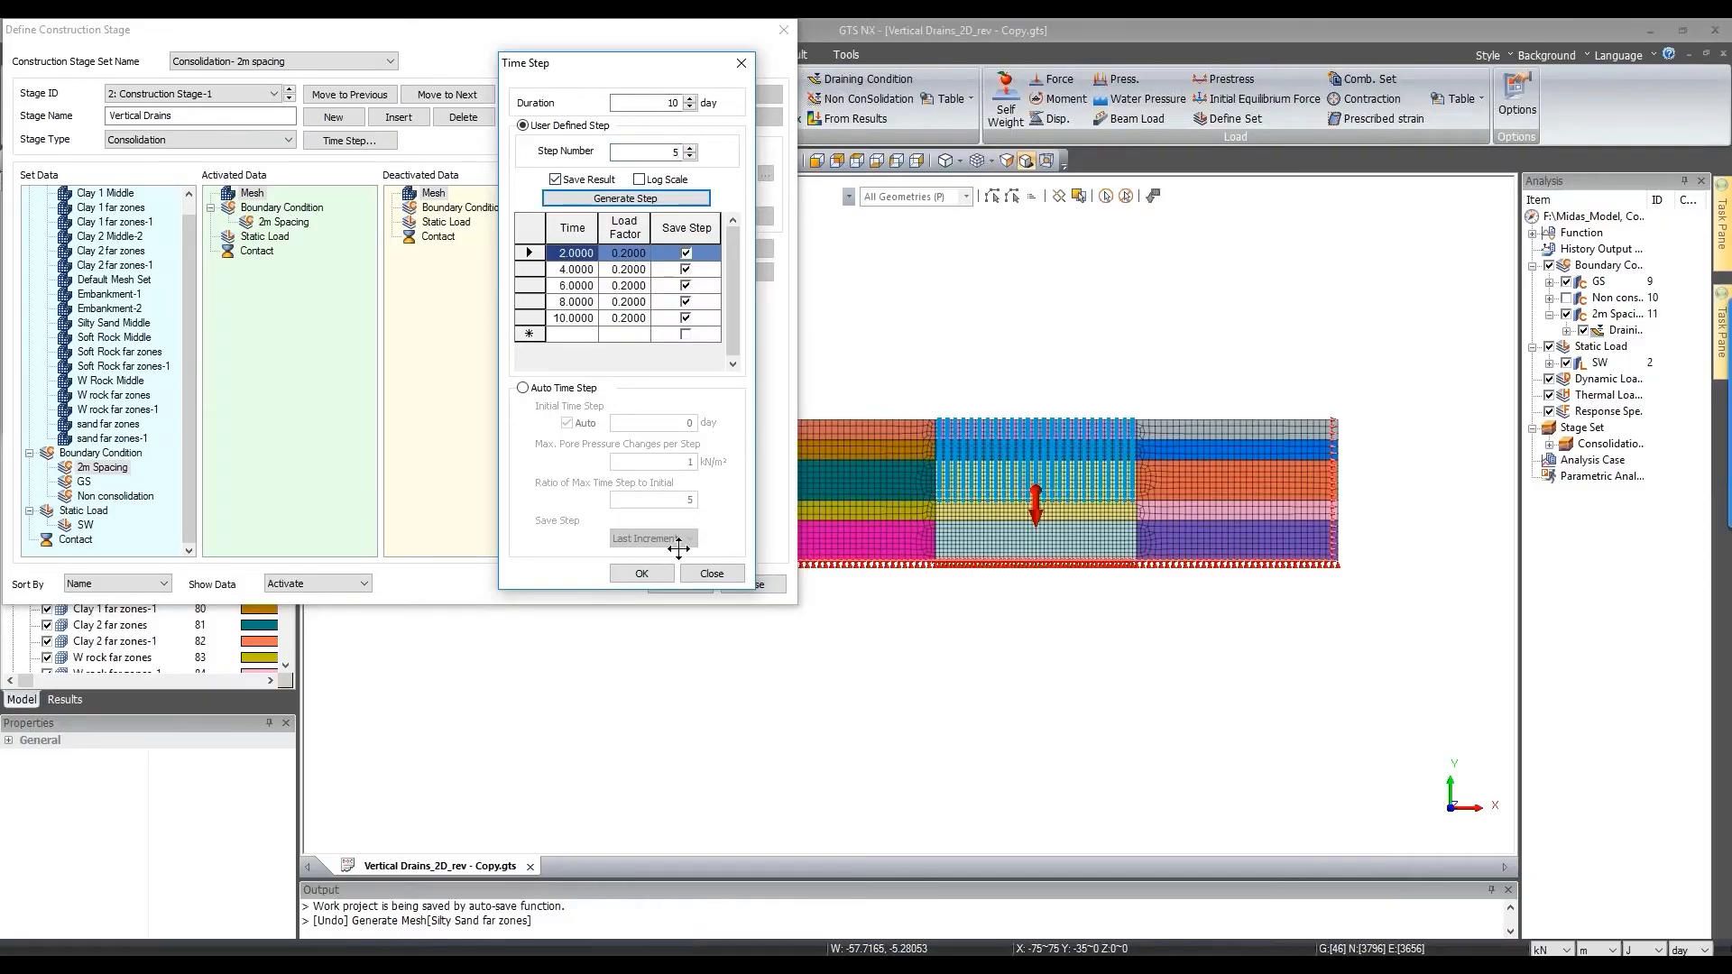
left_click(663, 571)
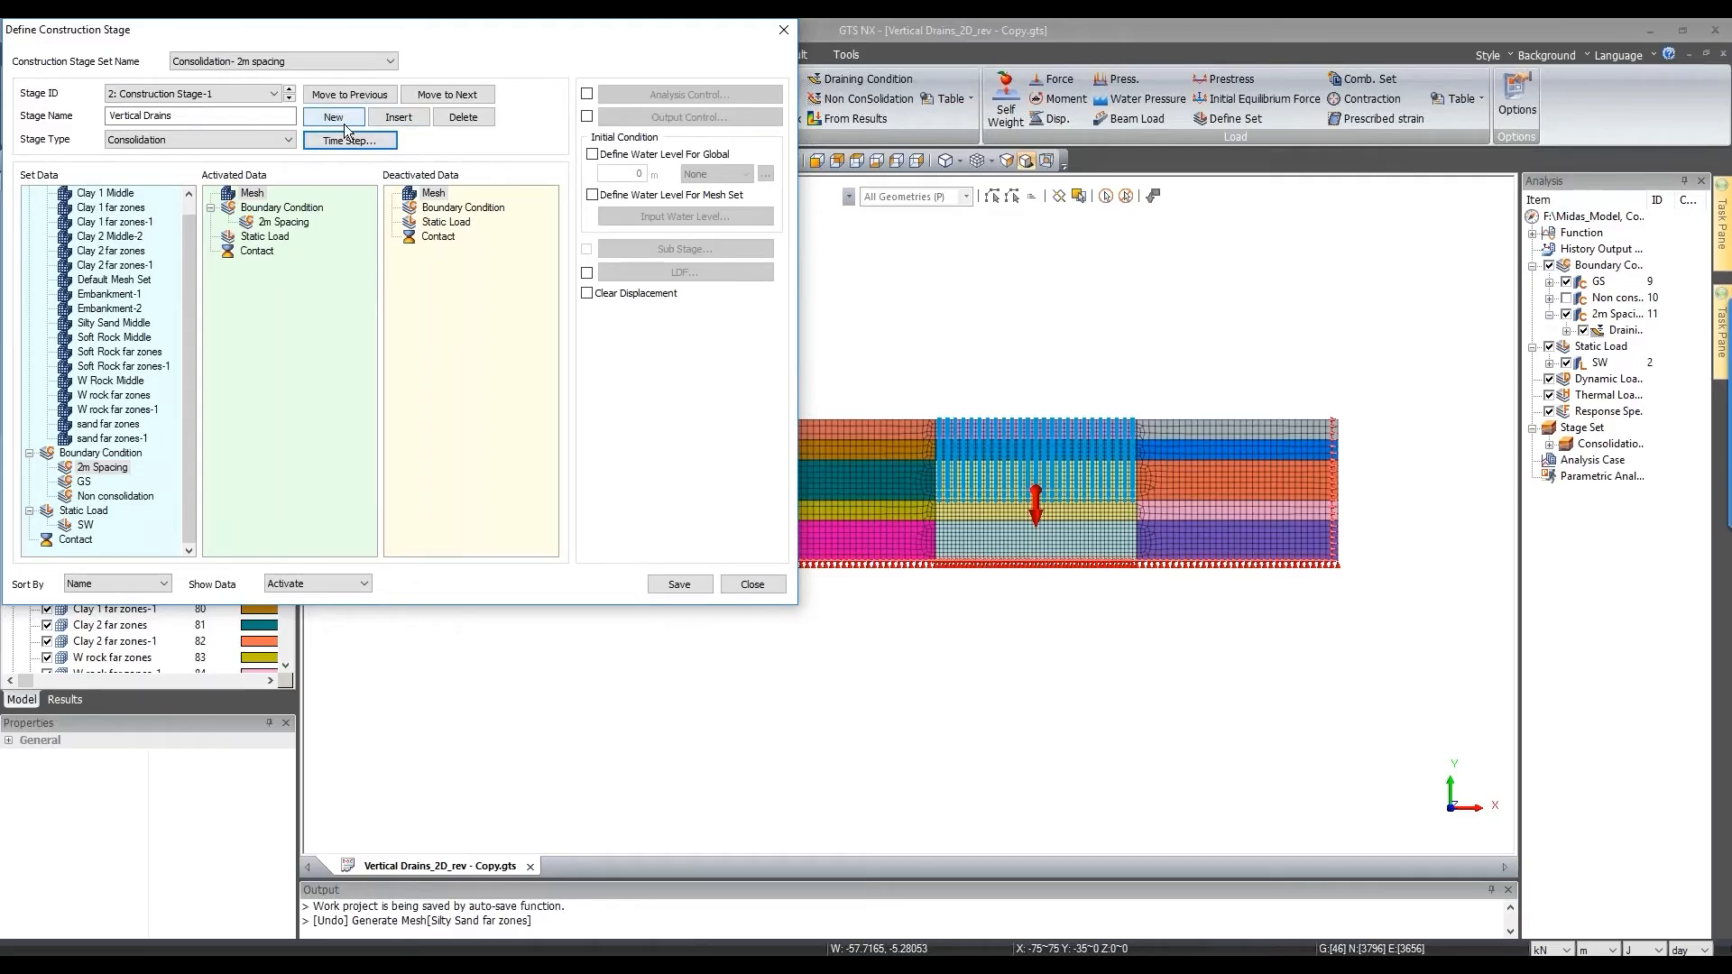
left_click(679, 583)
Step: Create stage 3 named 'Embankment-1' activating the Embankment-1 mesh set
left_click(350, 120)
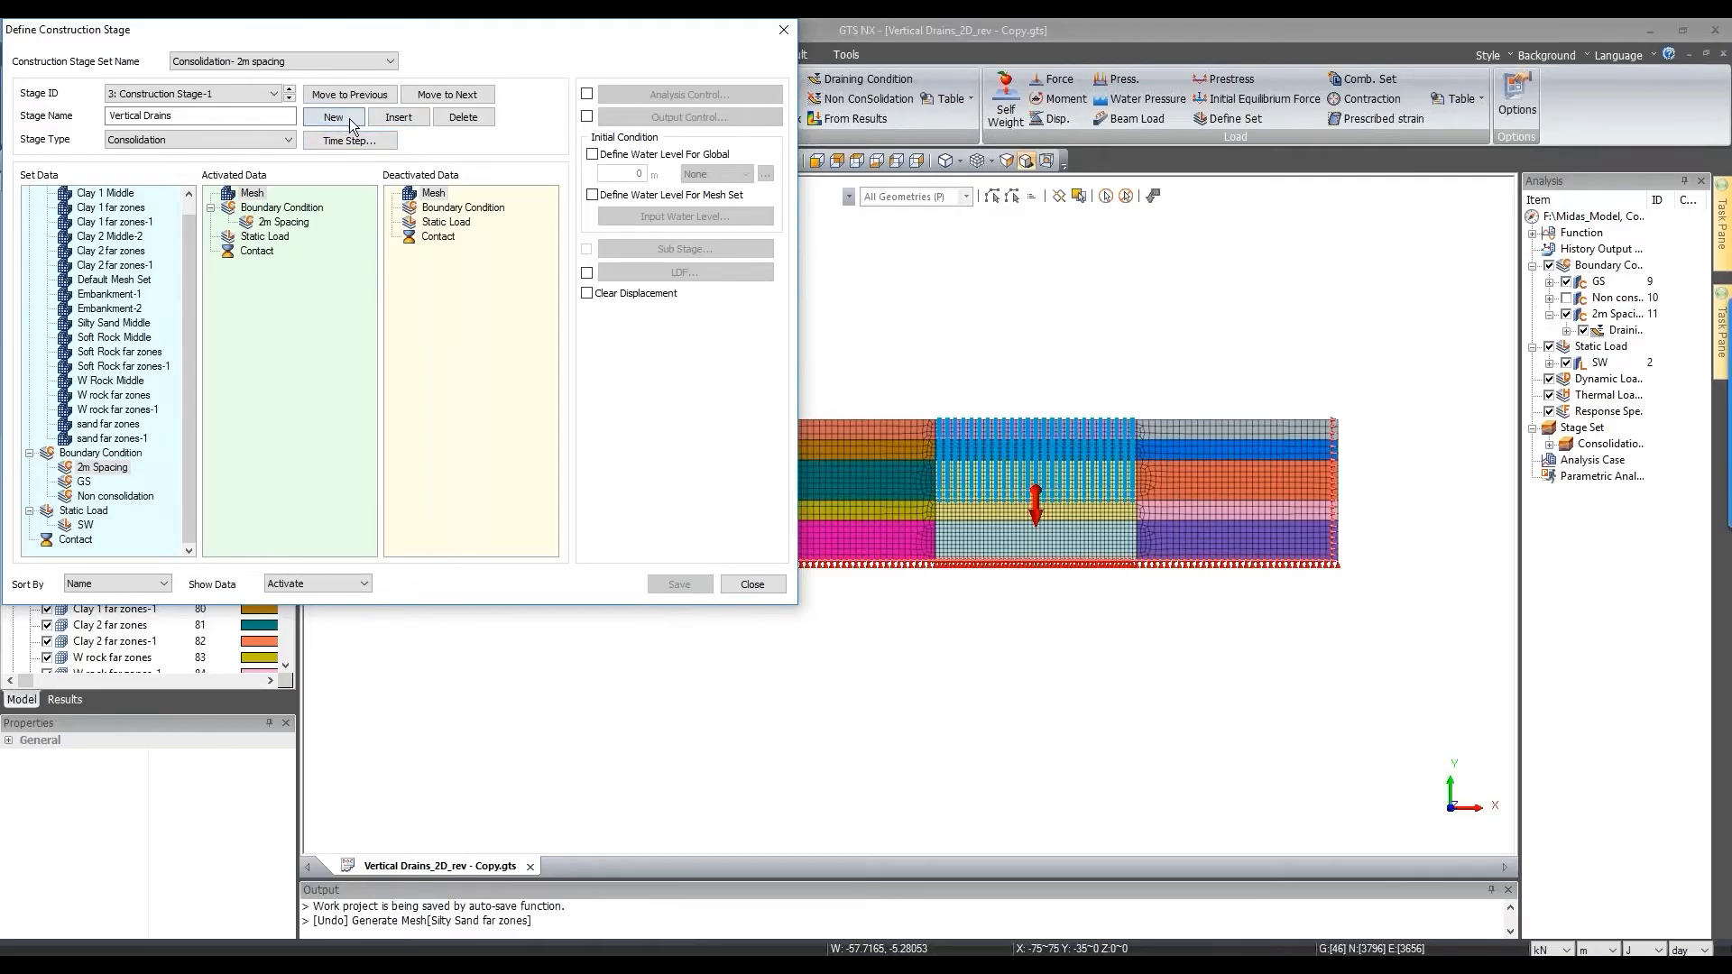
left_click_drag(260, 119, 64, 111)
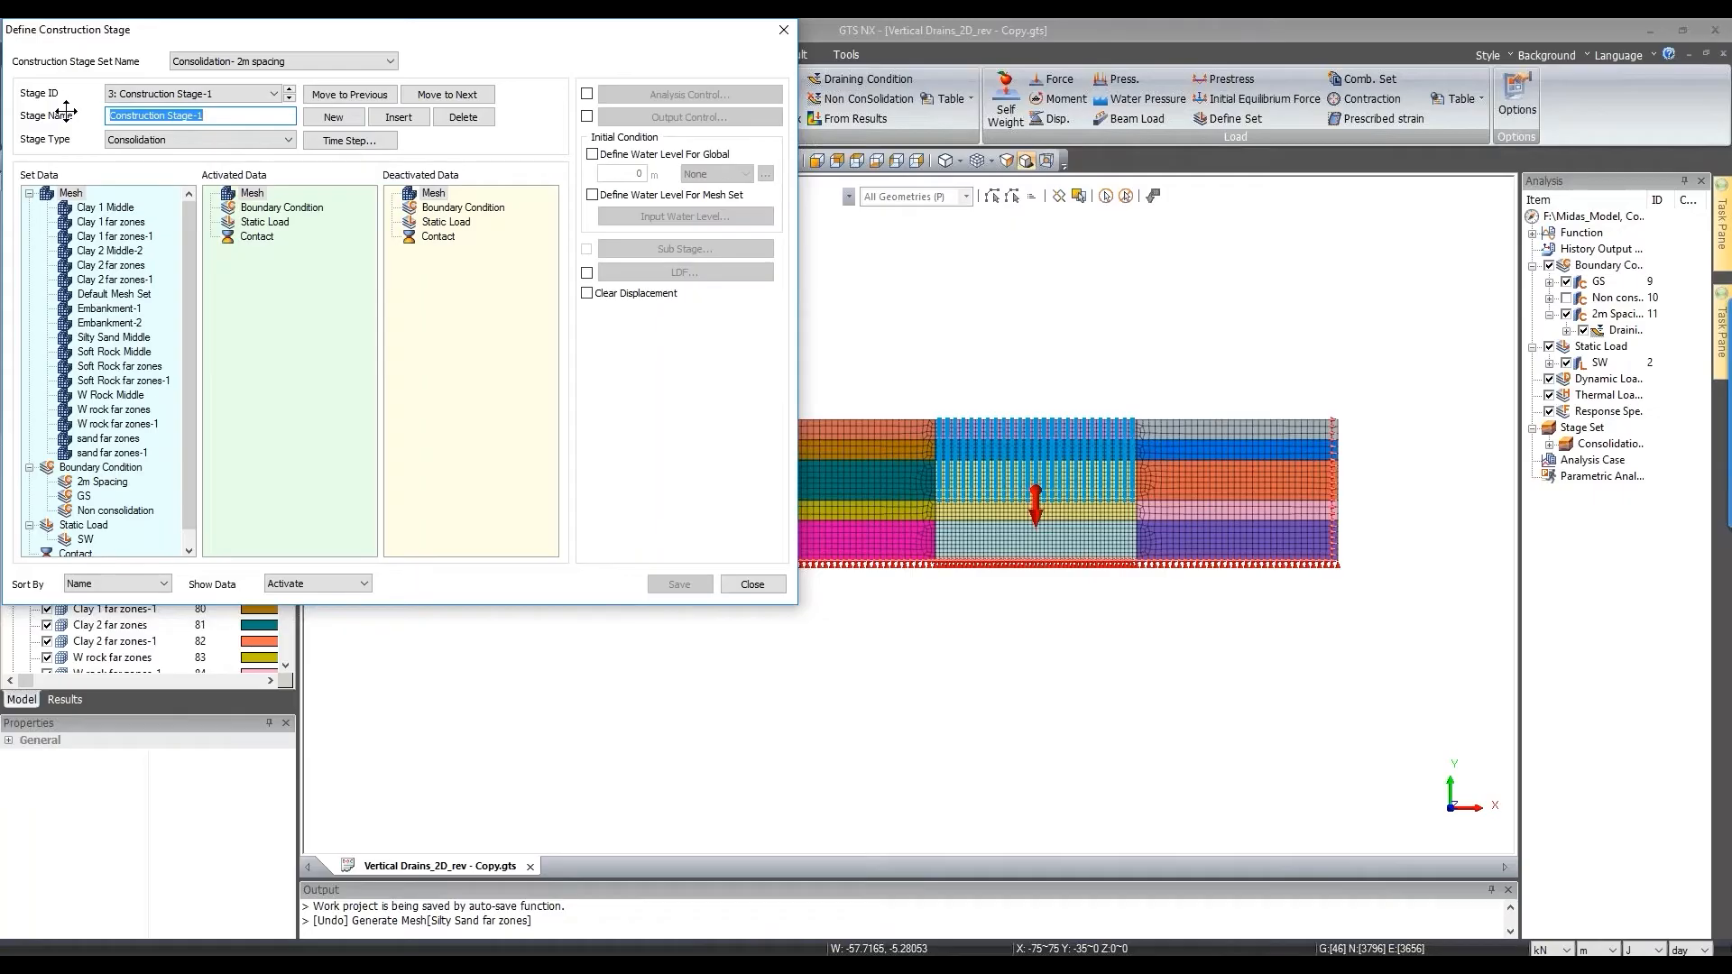
type("E")
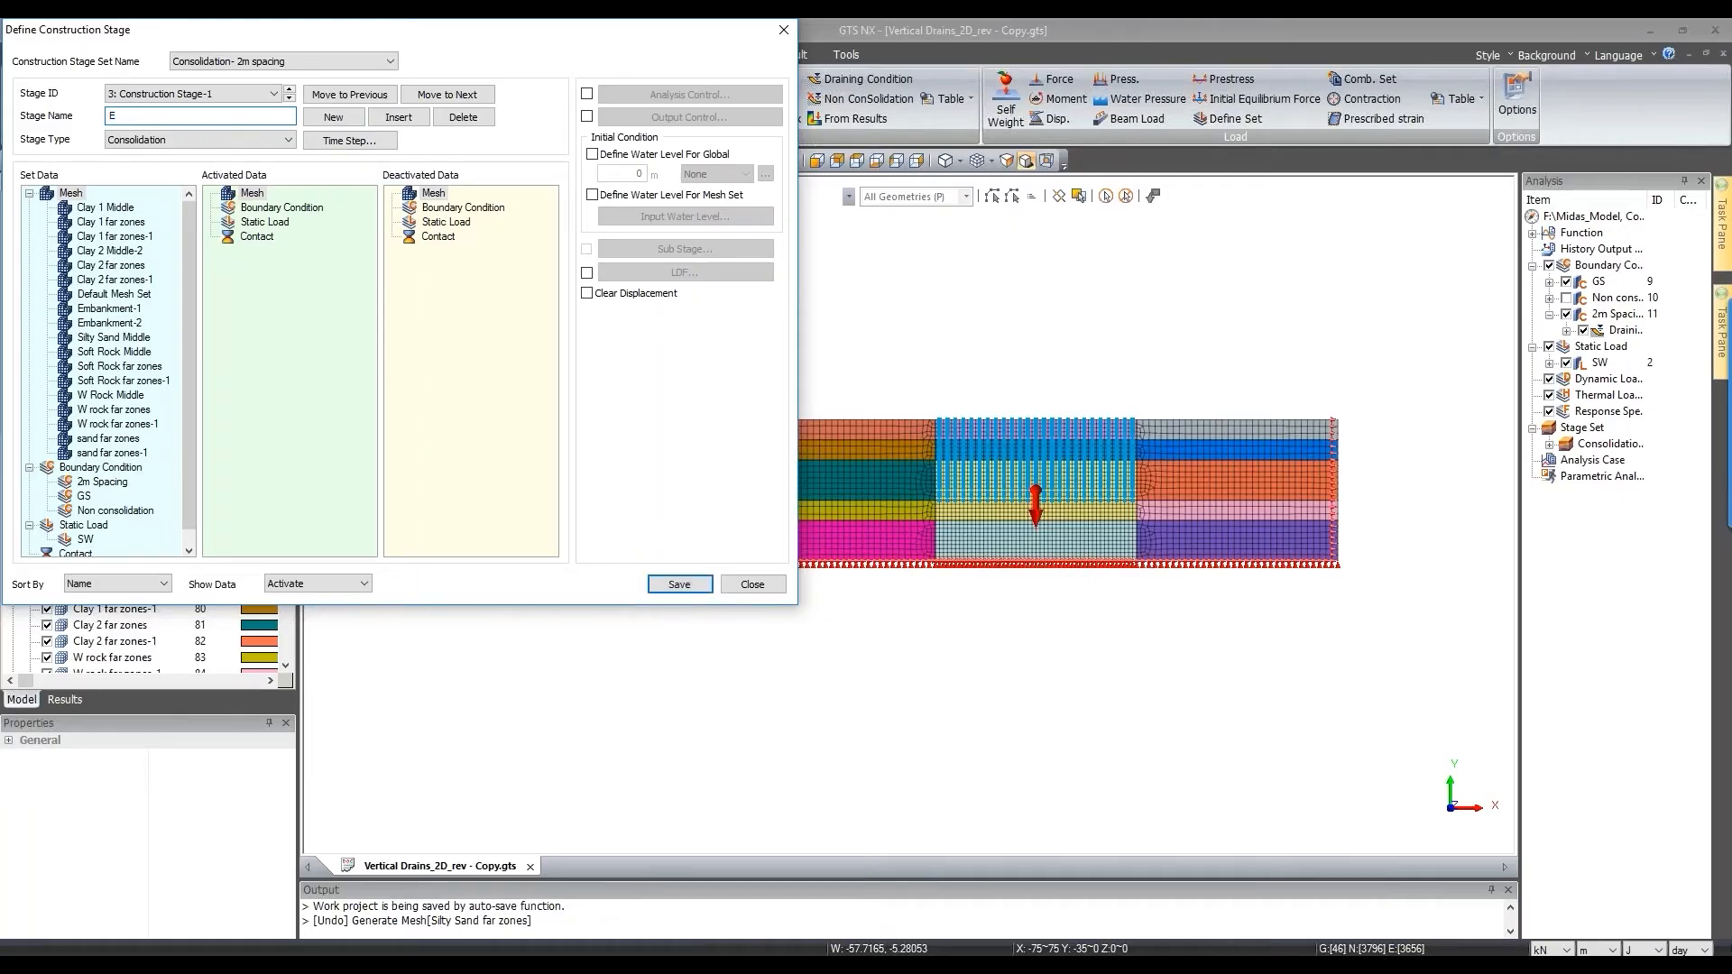
type("mbankment")
left_click_drag(126, 308, 297, 288)
scroll(1021, 425, "up", 4)
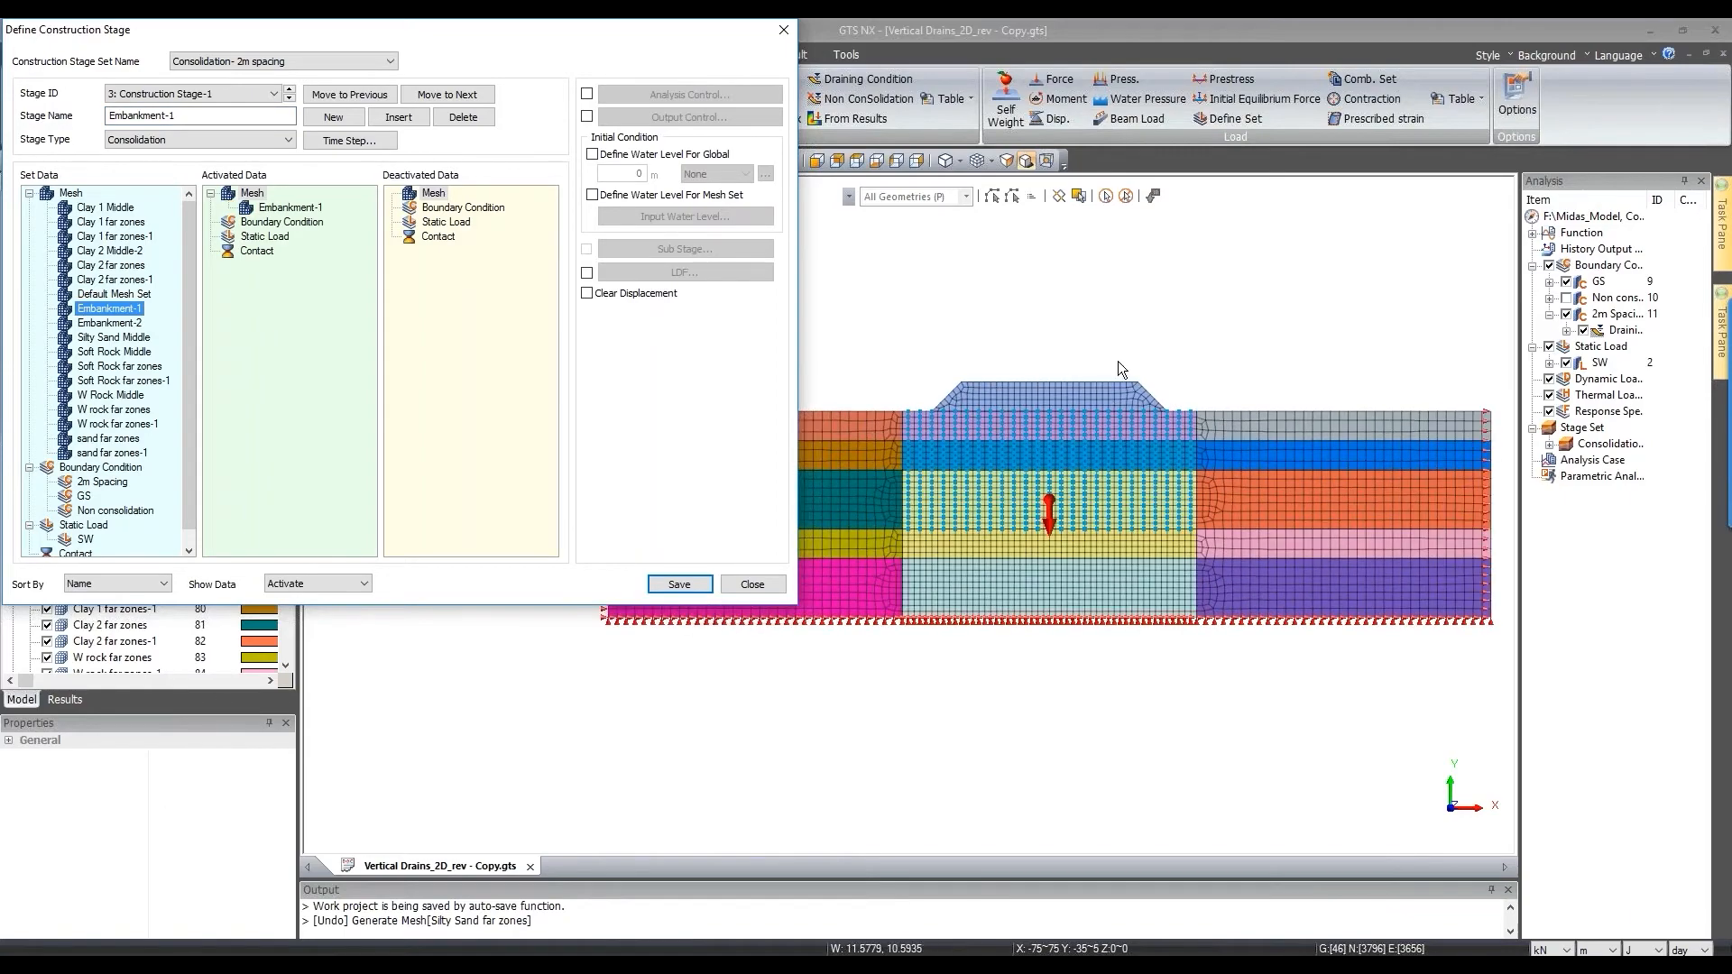
scroll(1118, 361, "down", 3)
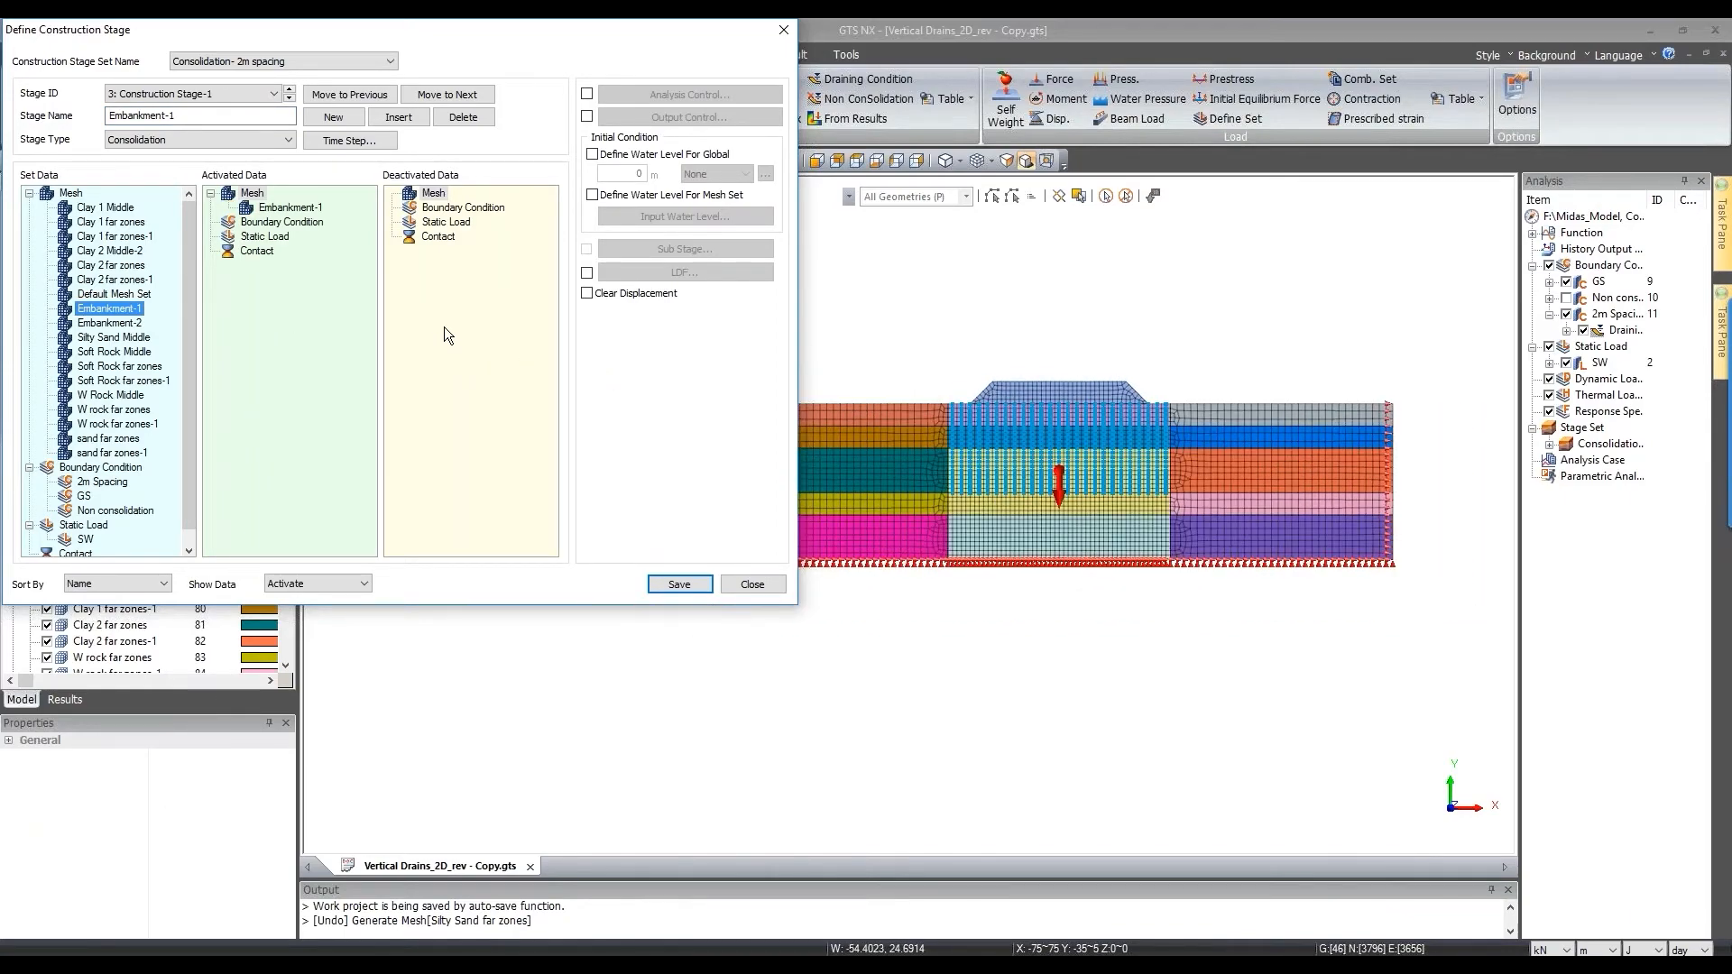
Step: Give Embankment-1 a single saved 5-day time step, save it, and begin stage 4
left_click(392, 144)
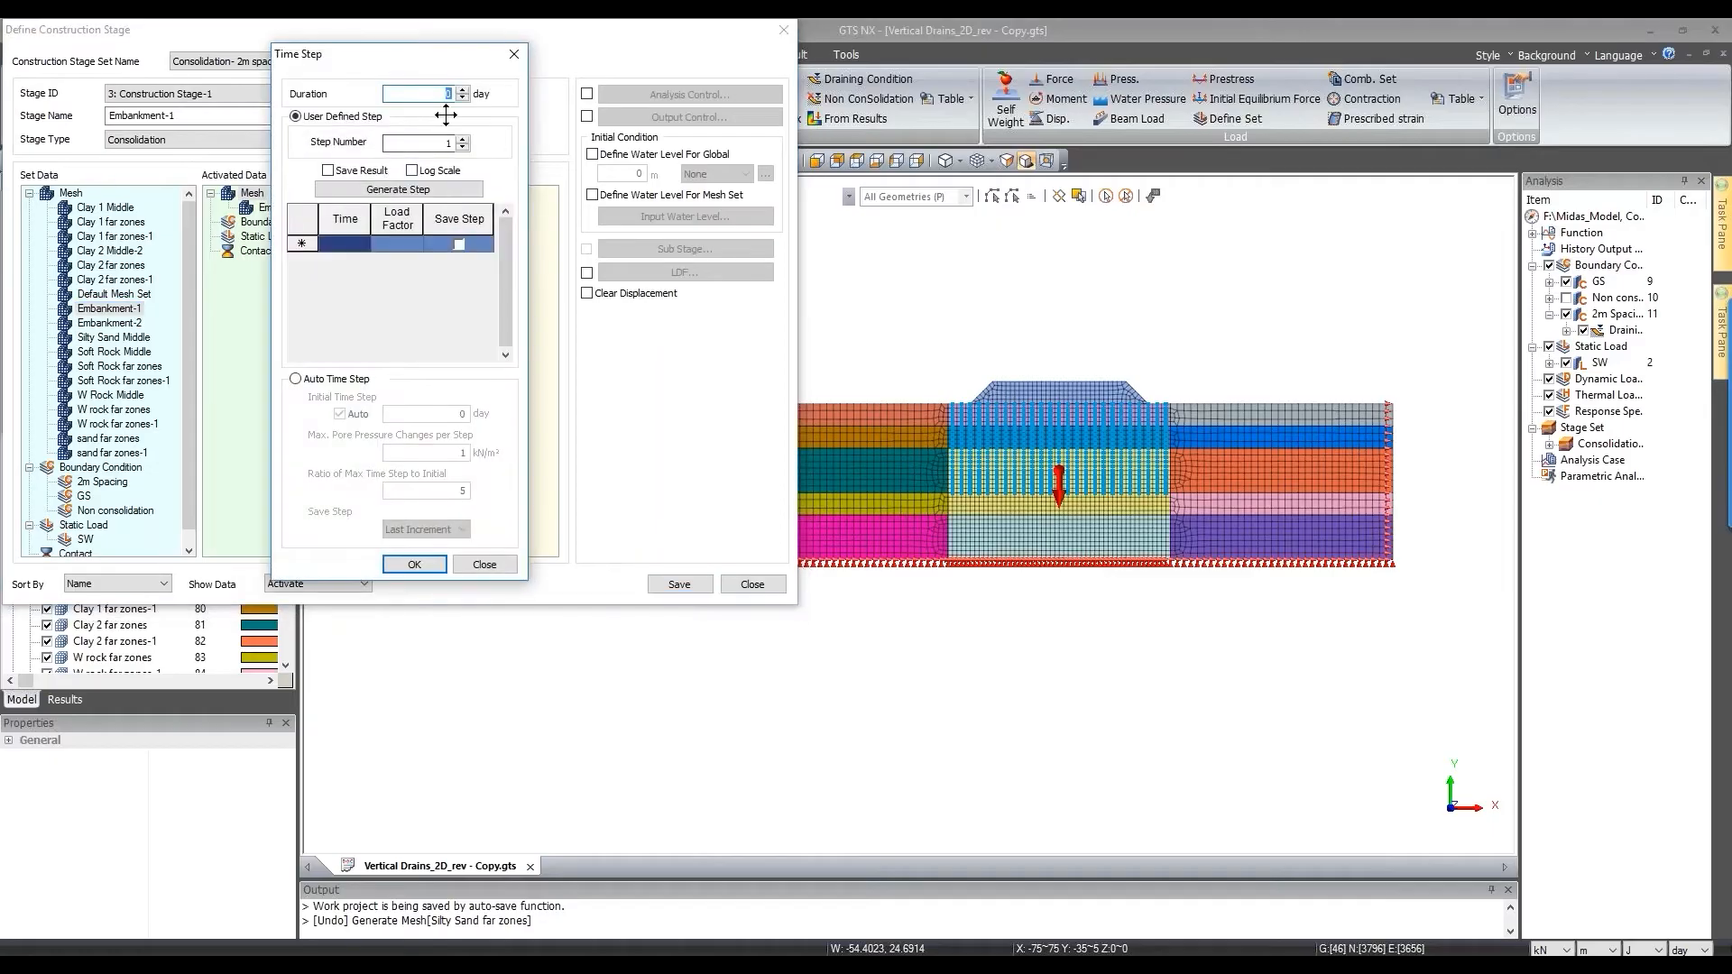
type("5")
left_click(377, 172)
left_click(379, 190)
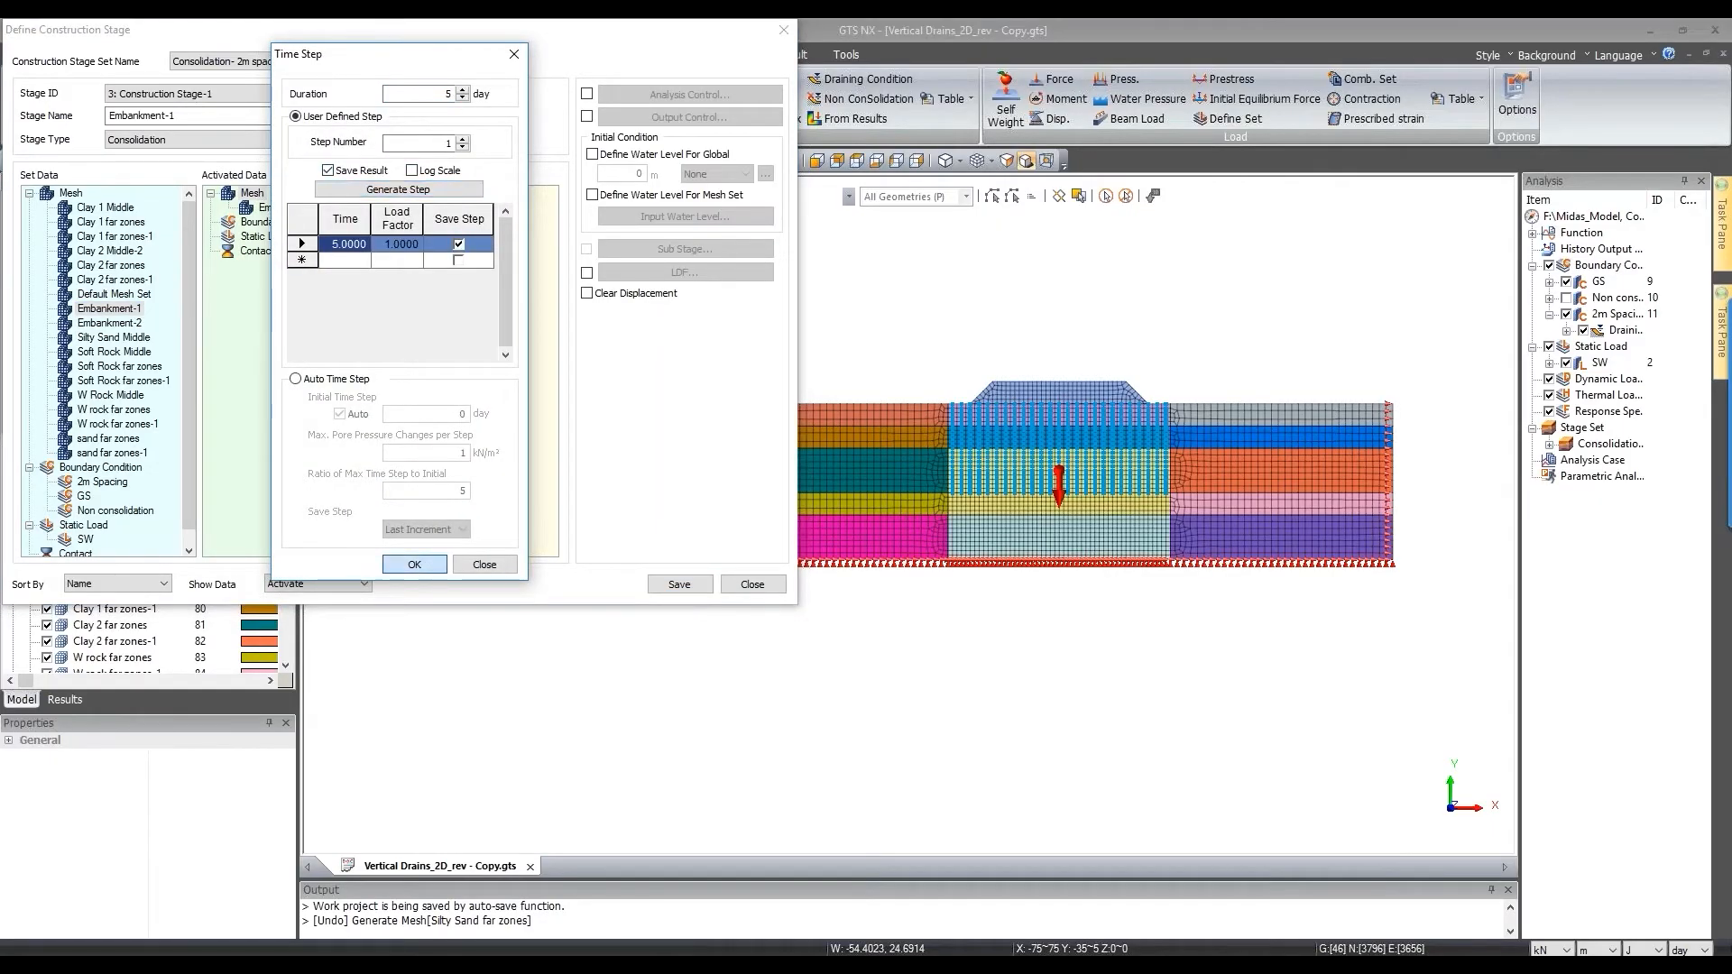
left_click(414, 564)
left_click(678, 585)
left_click(331, 116)
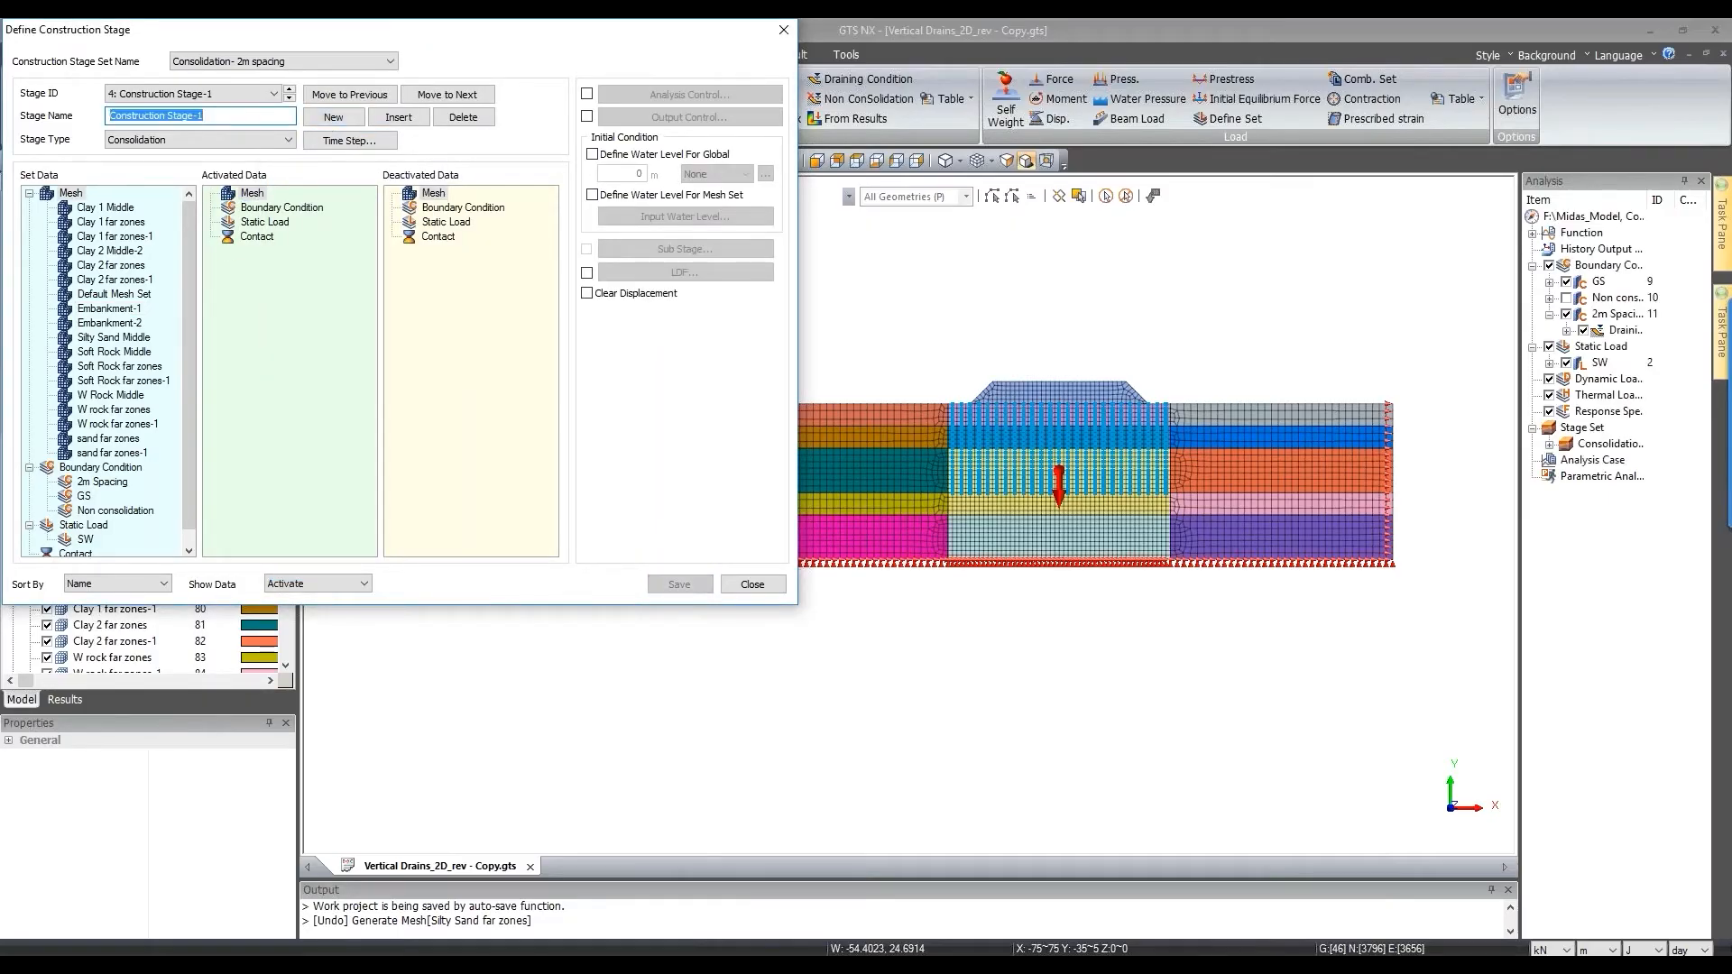
Step: Name stage 4 'Leave period' with 30 days in ten saved steps, save, and begin stage 5
type("Leave p")
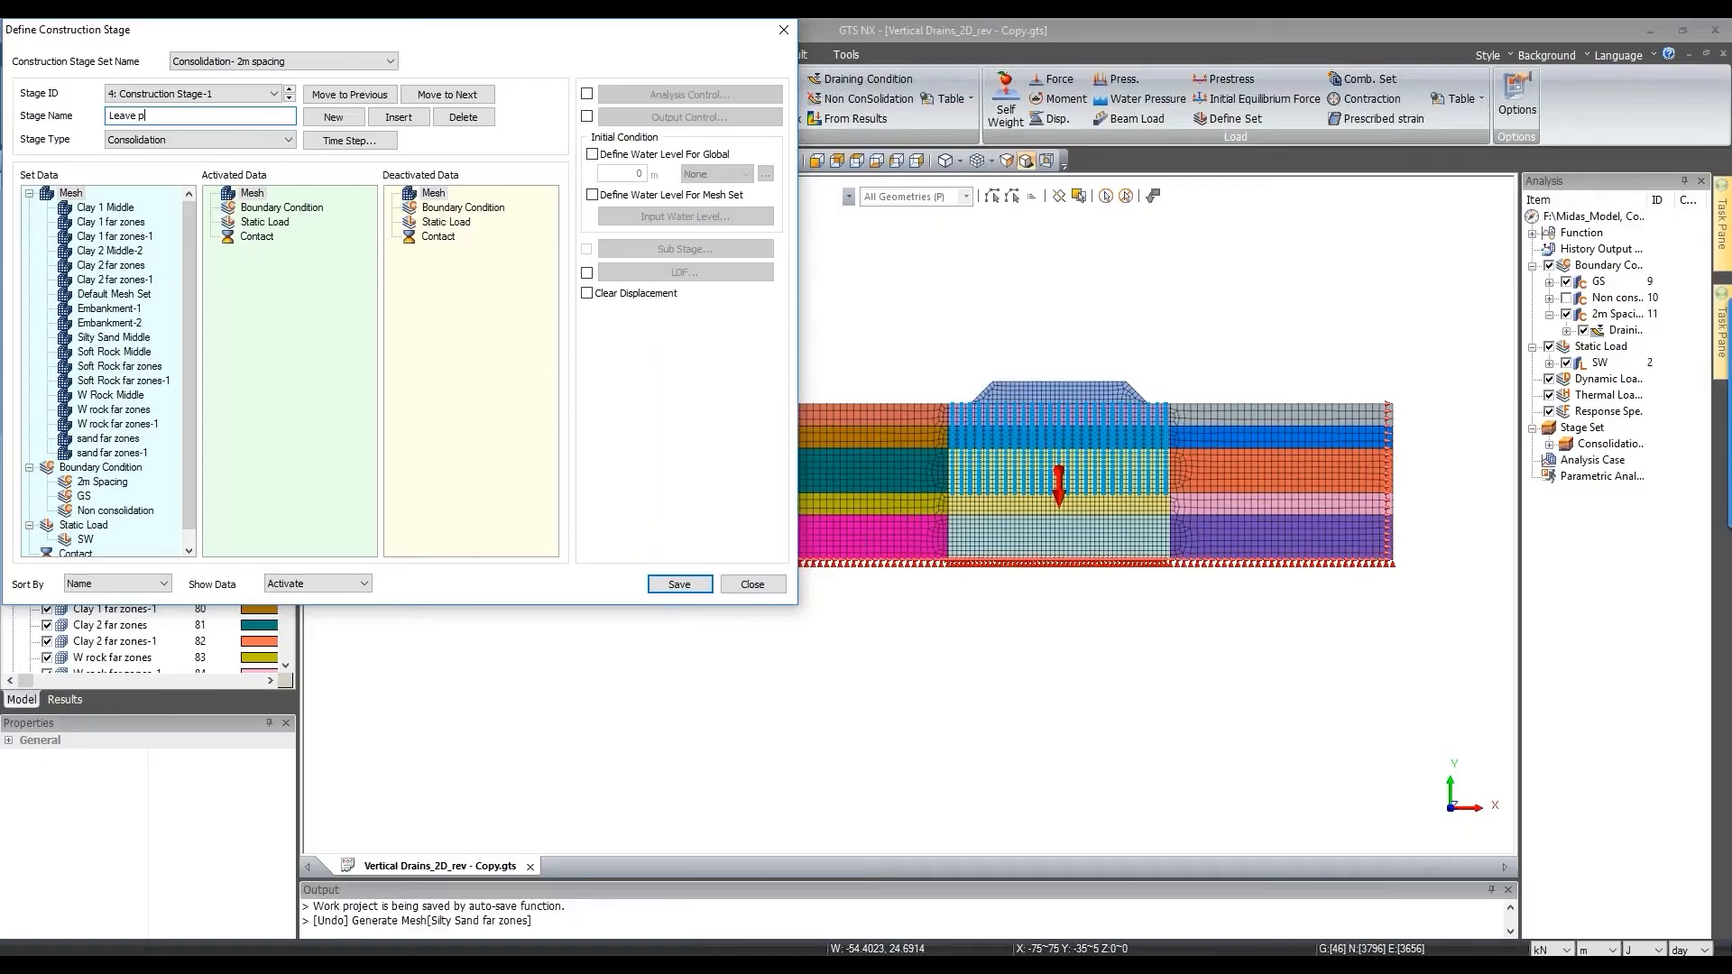
type("eriod")
left_click(381, 147)
type("30")
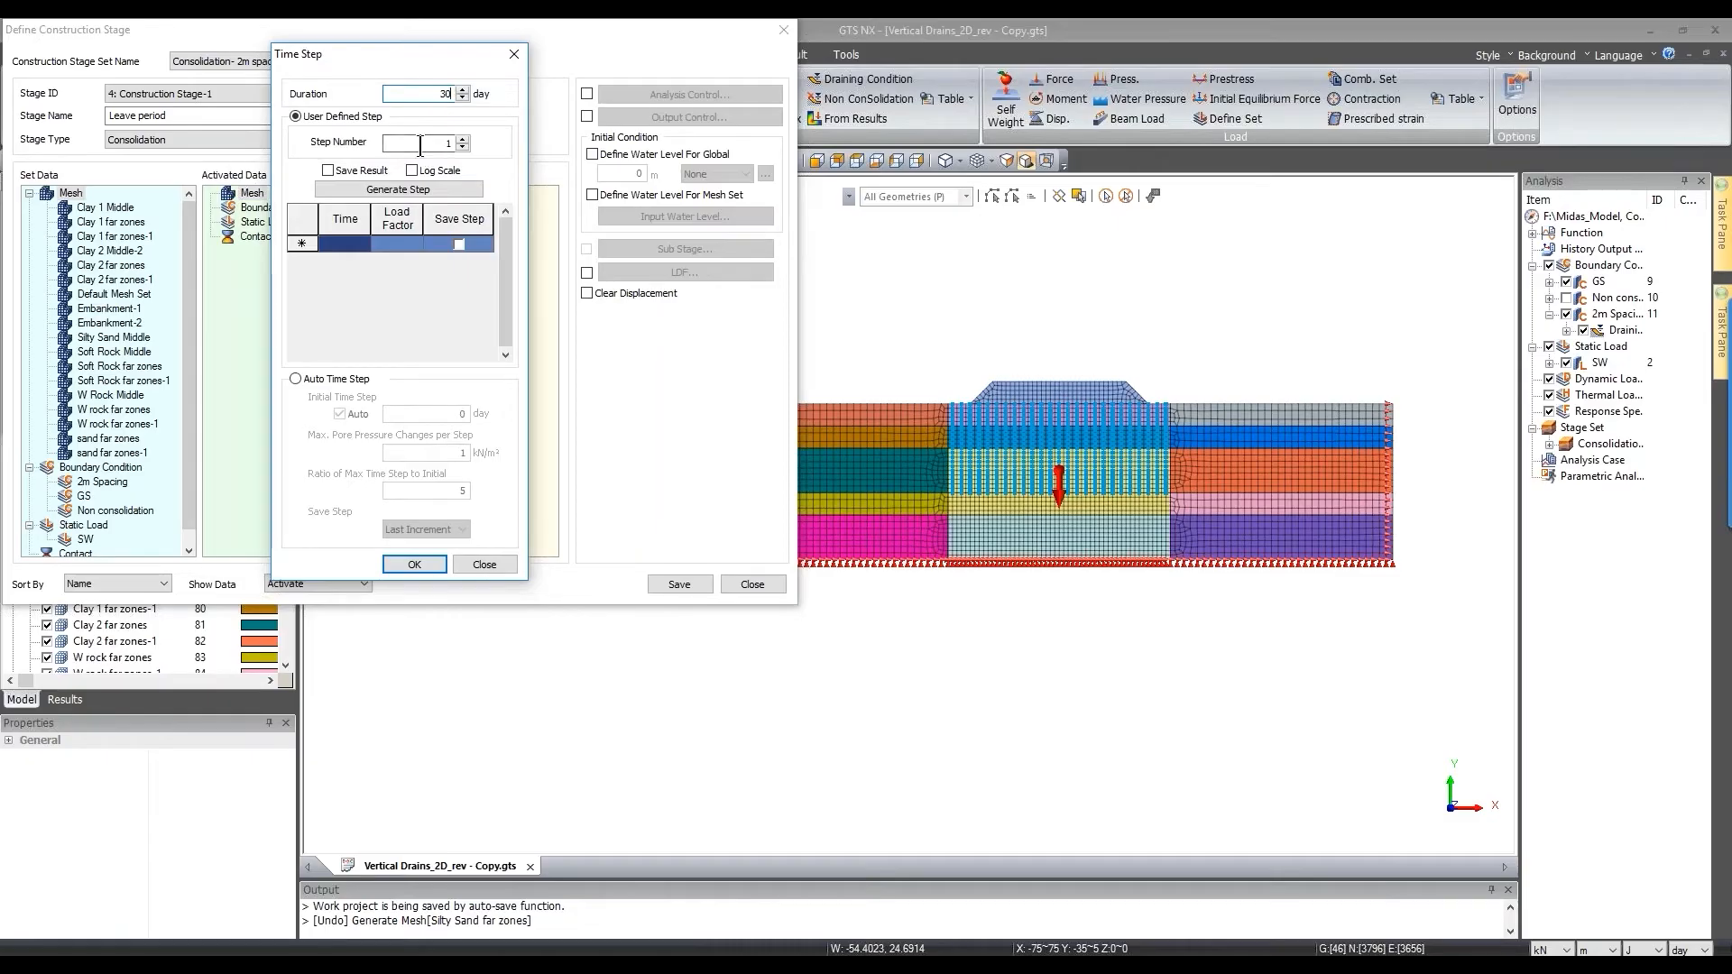
left_click(422, 144)
left_click(360, 169)
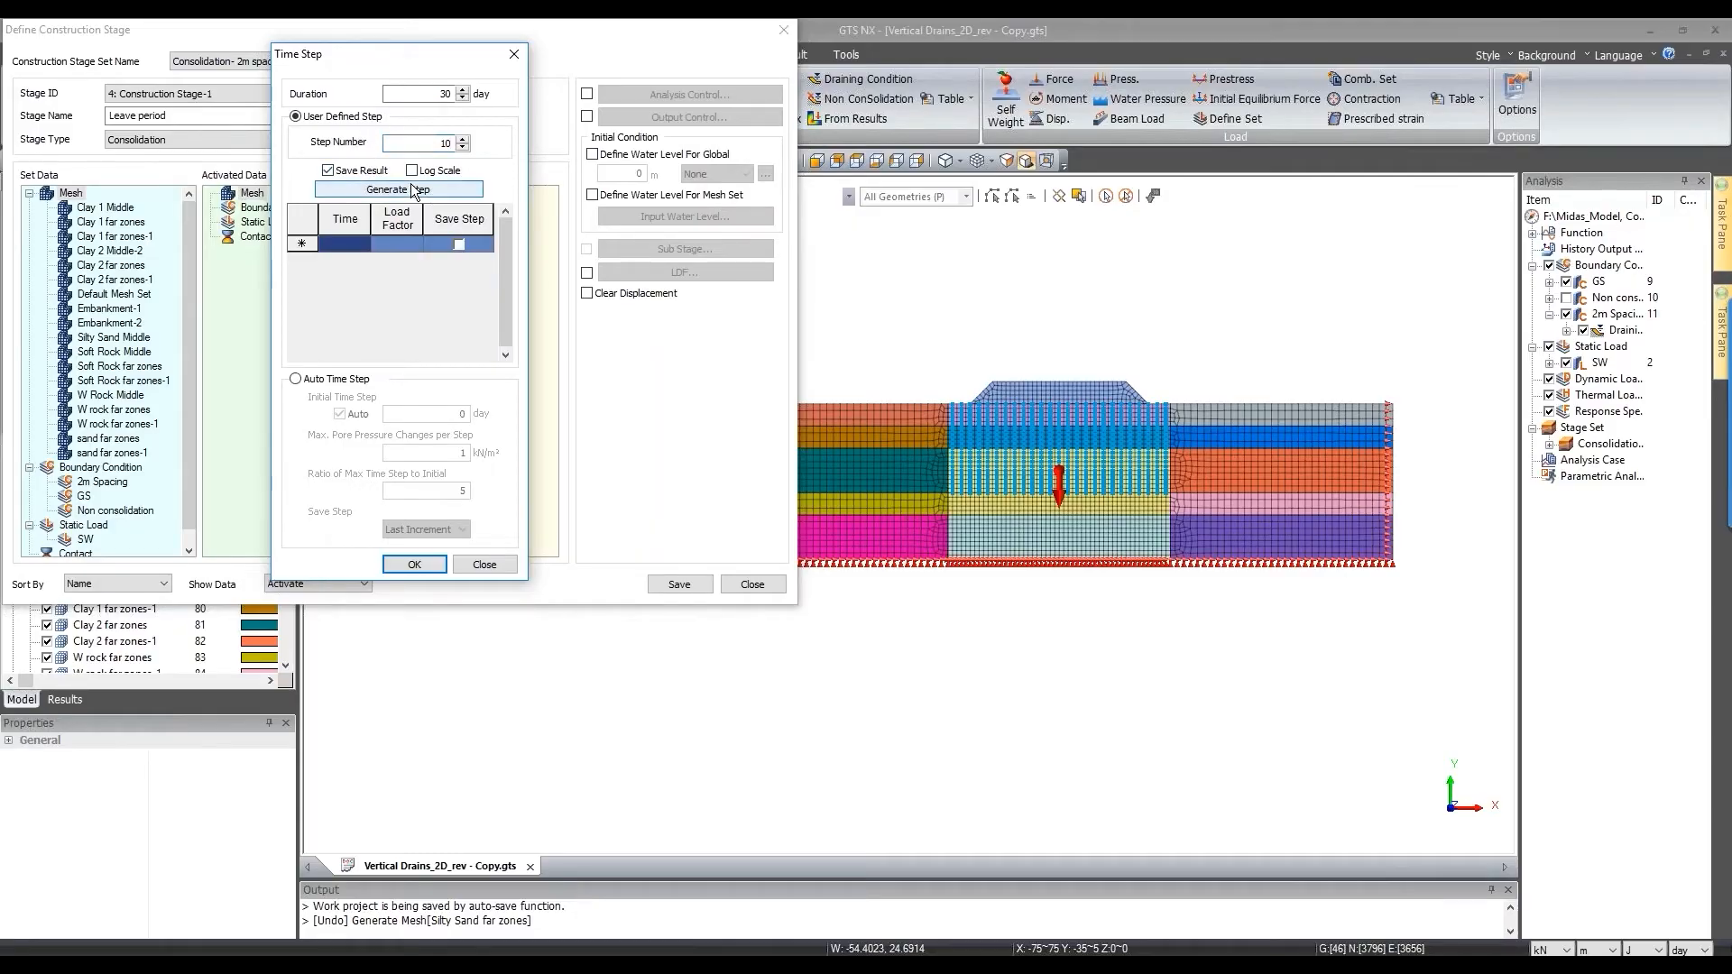
left_click(398, 189)
scroll(443, 290, "down", 2)
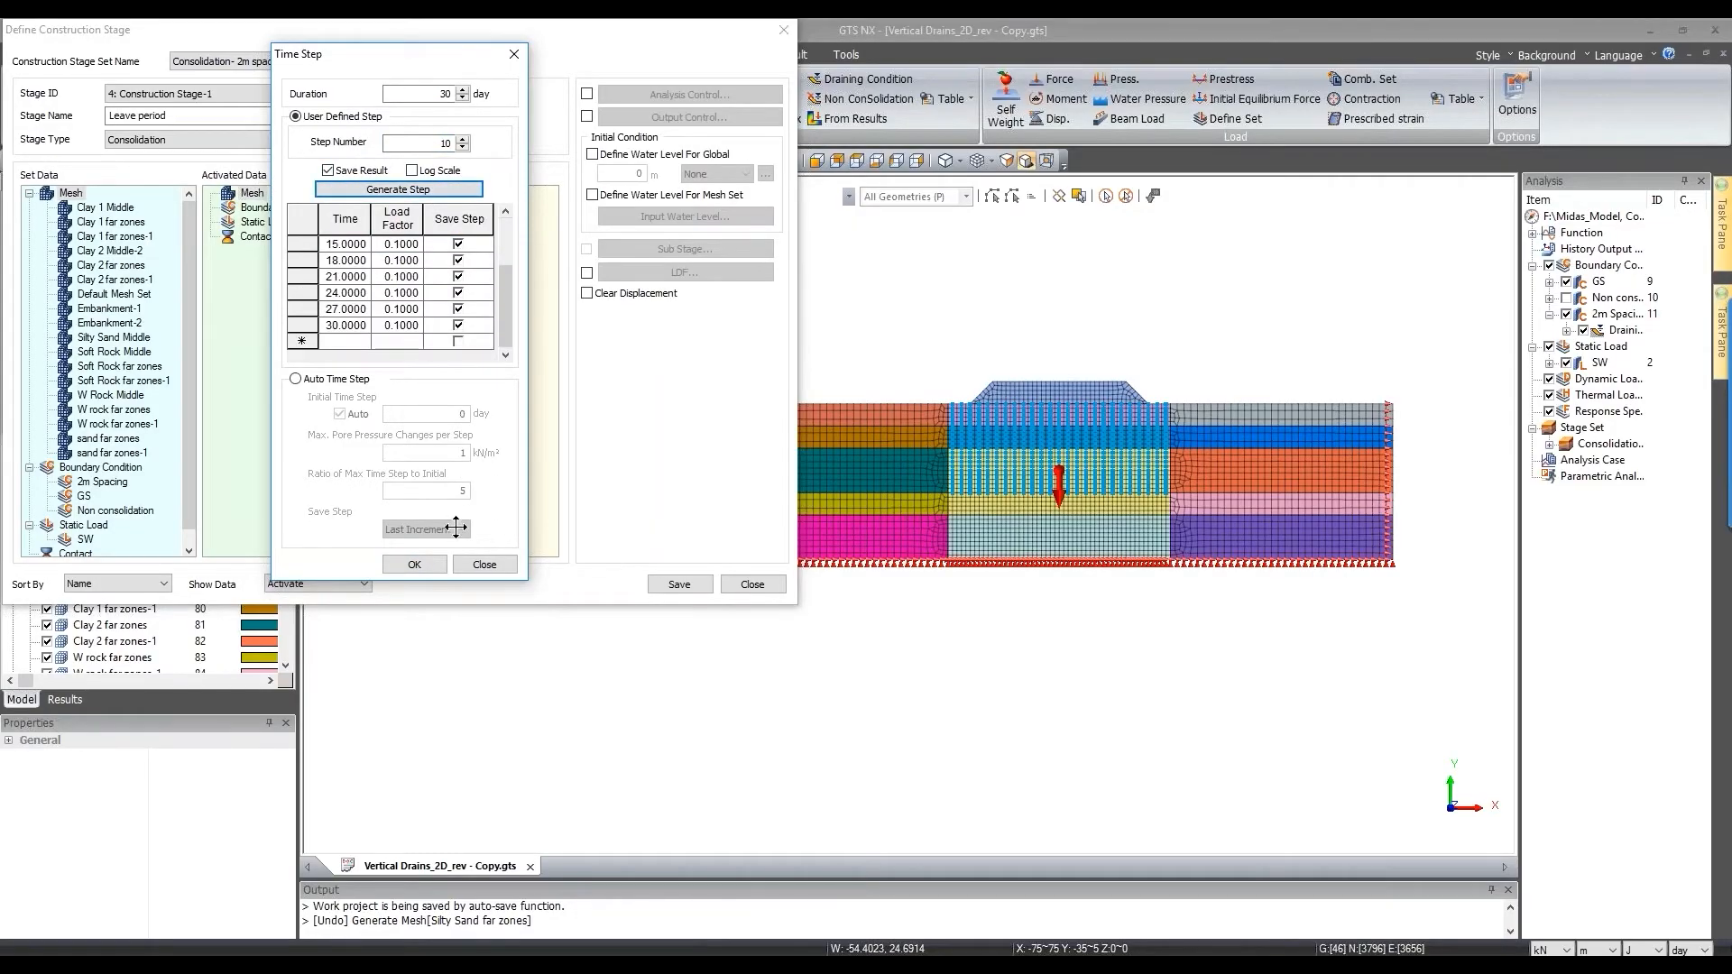
left_click(413, 564)
left_click(673, 584)
left_click(343, 117)
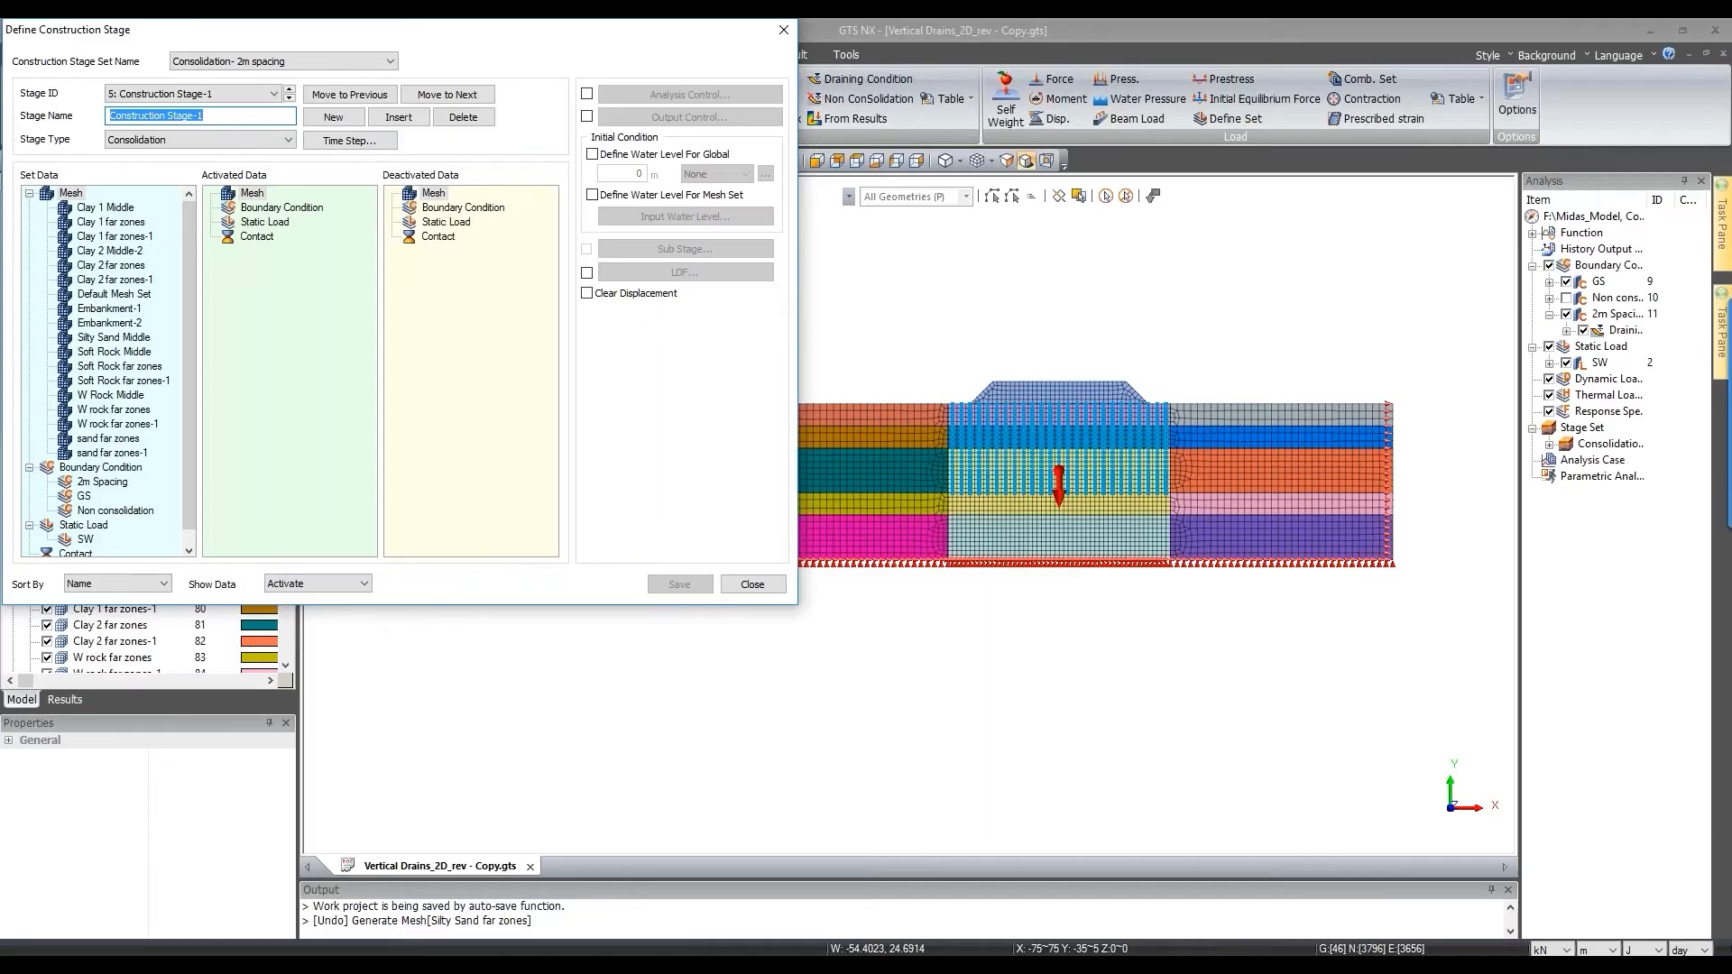
Step: Name stage 5 'Embankement-2', activate Embankment-2 over one saved 3-day step, save, and begin stage 6
type("E")
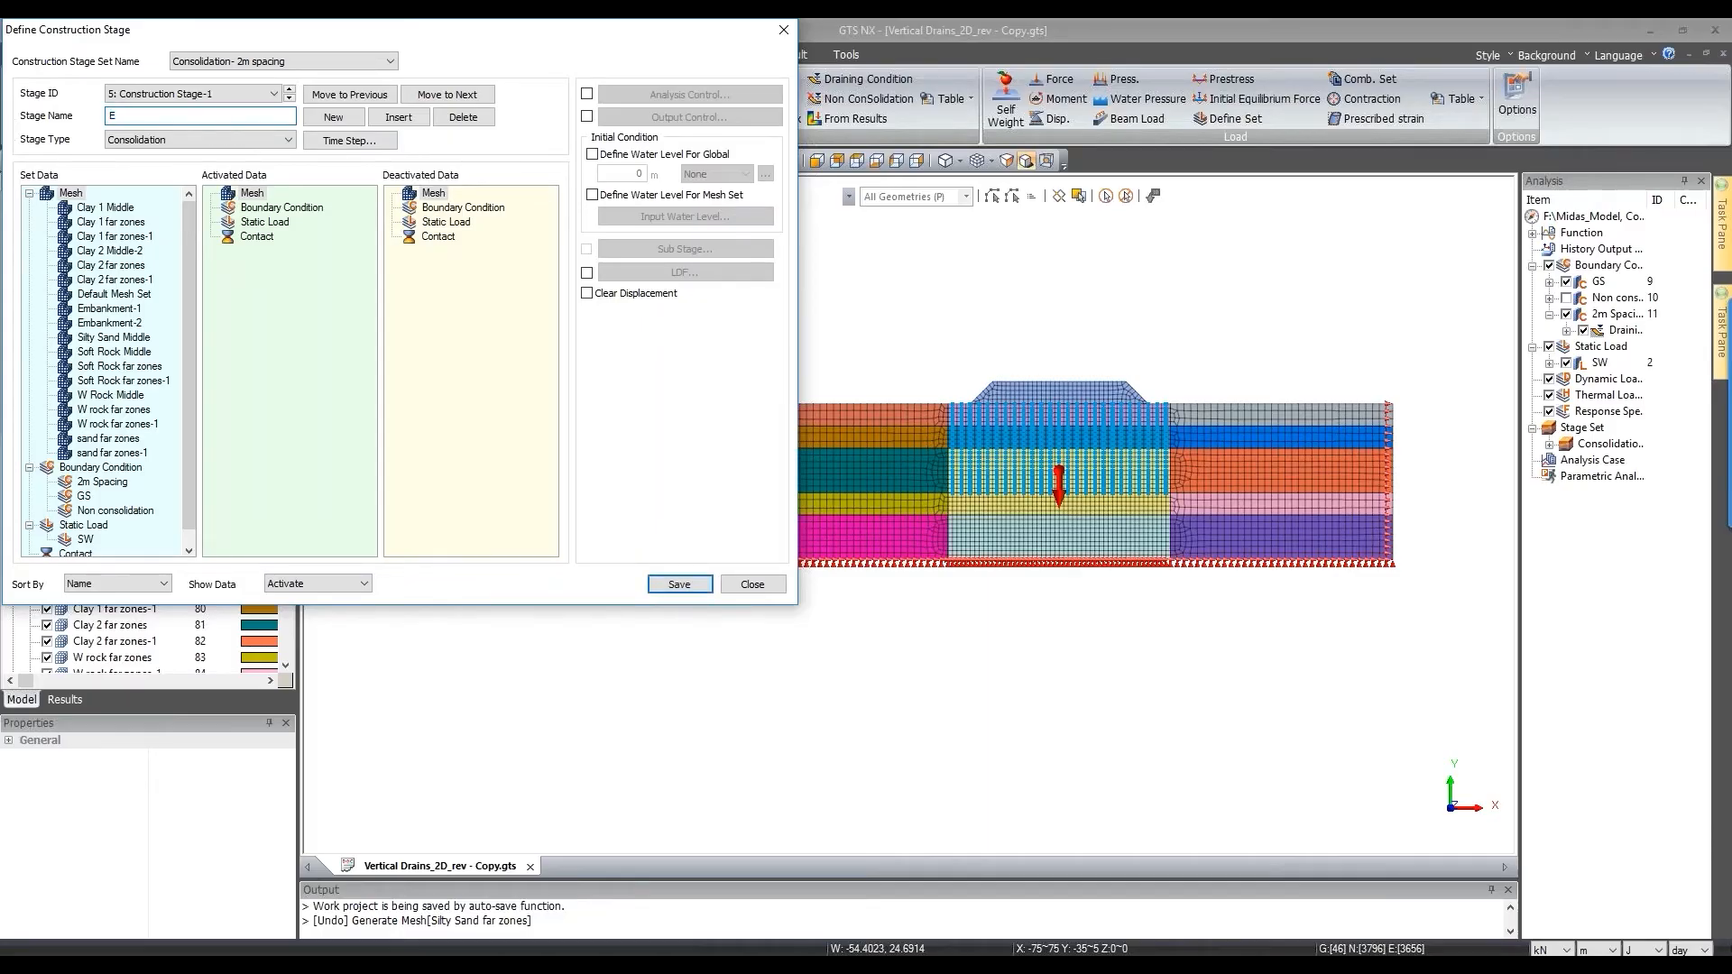
type("mbankement-2")
left_click_drag(112, 323, 232, 366)
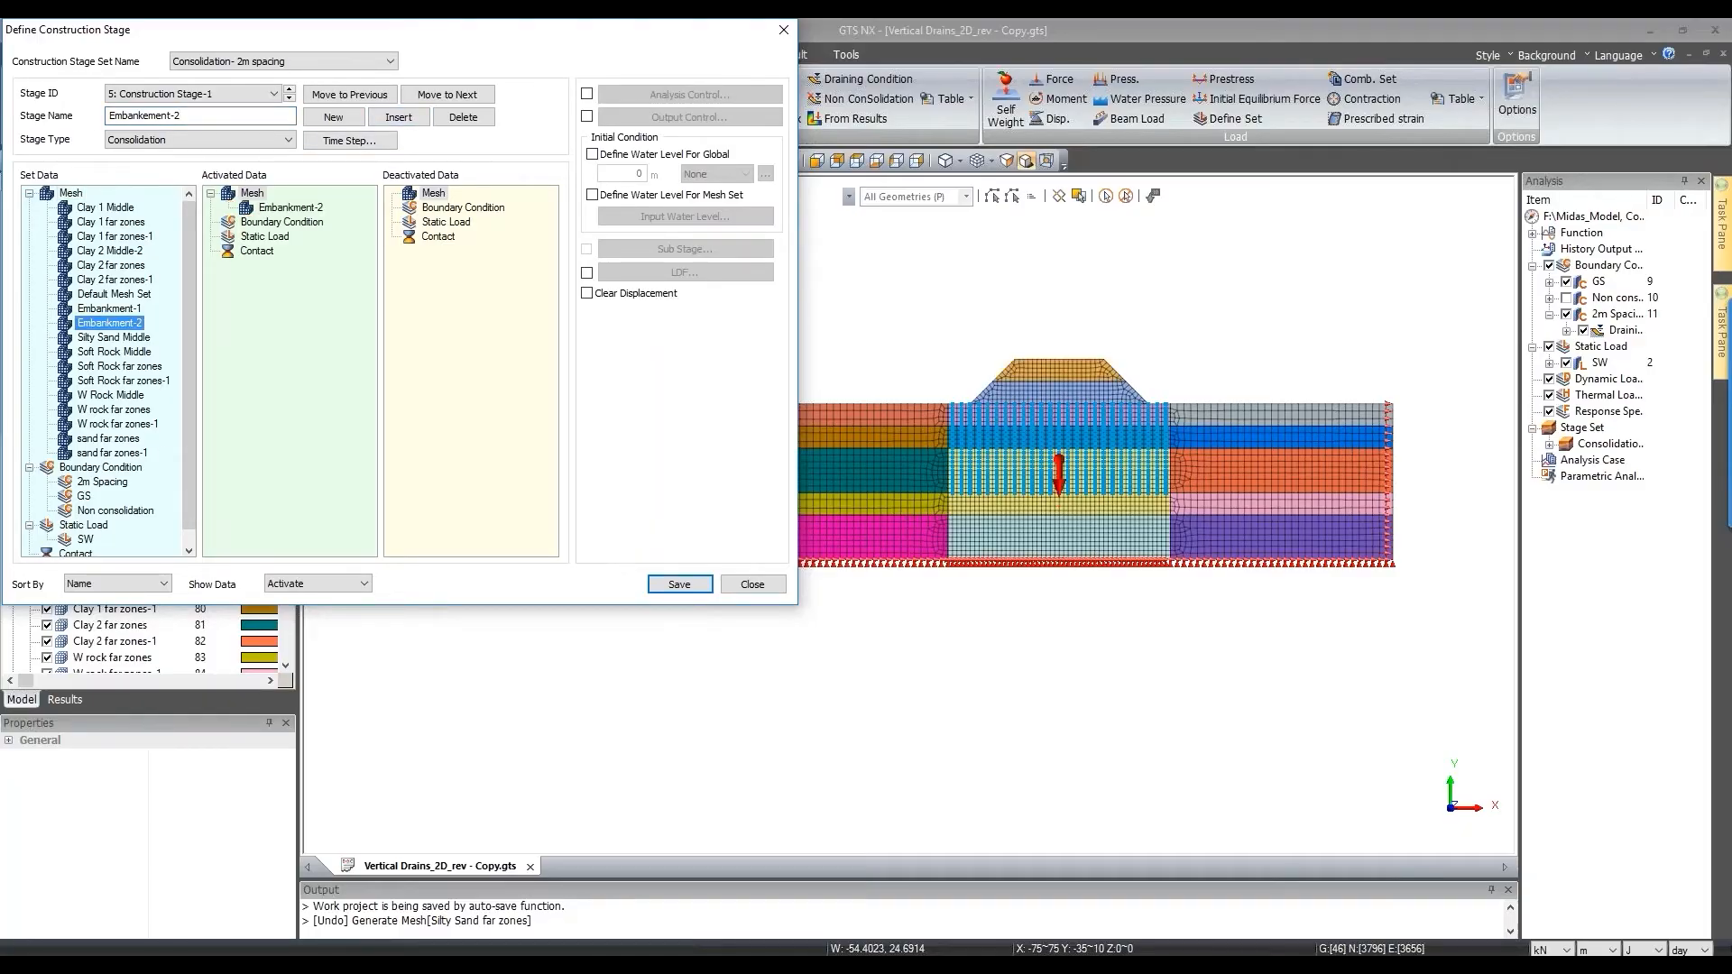
left_click(362, 142)
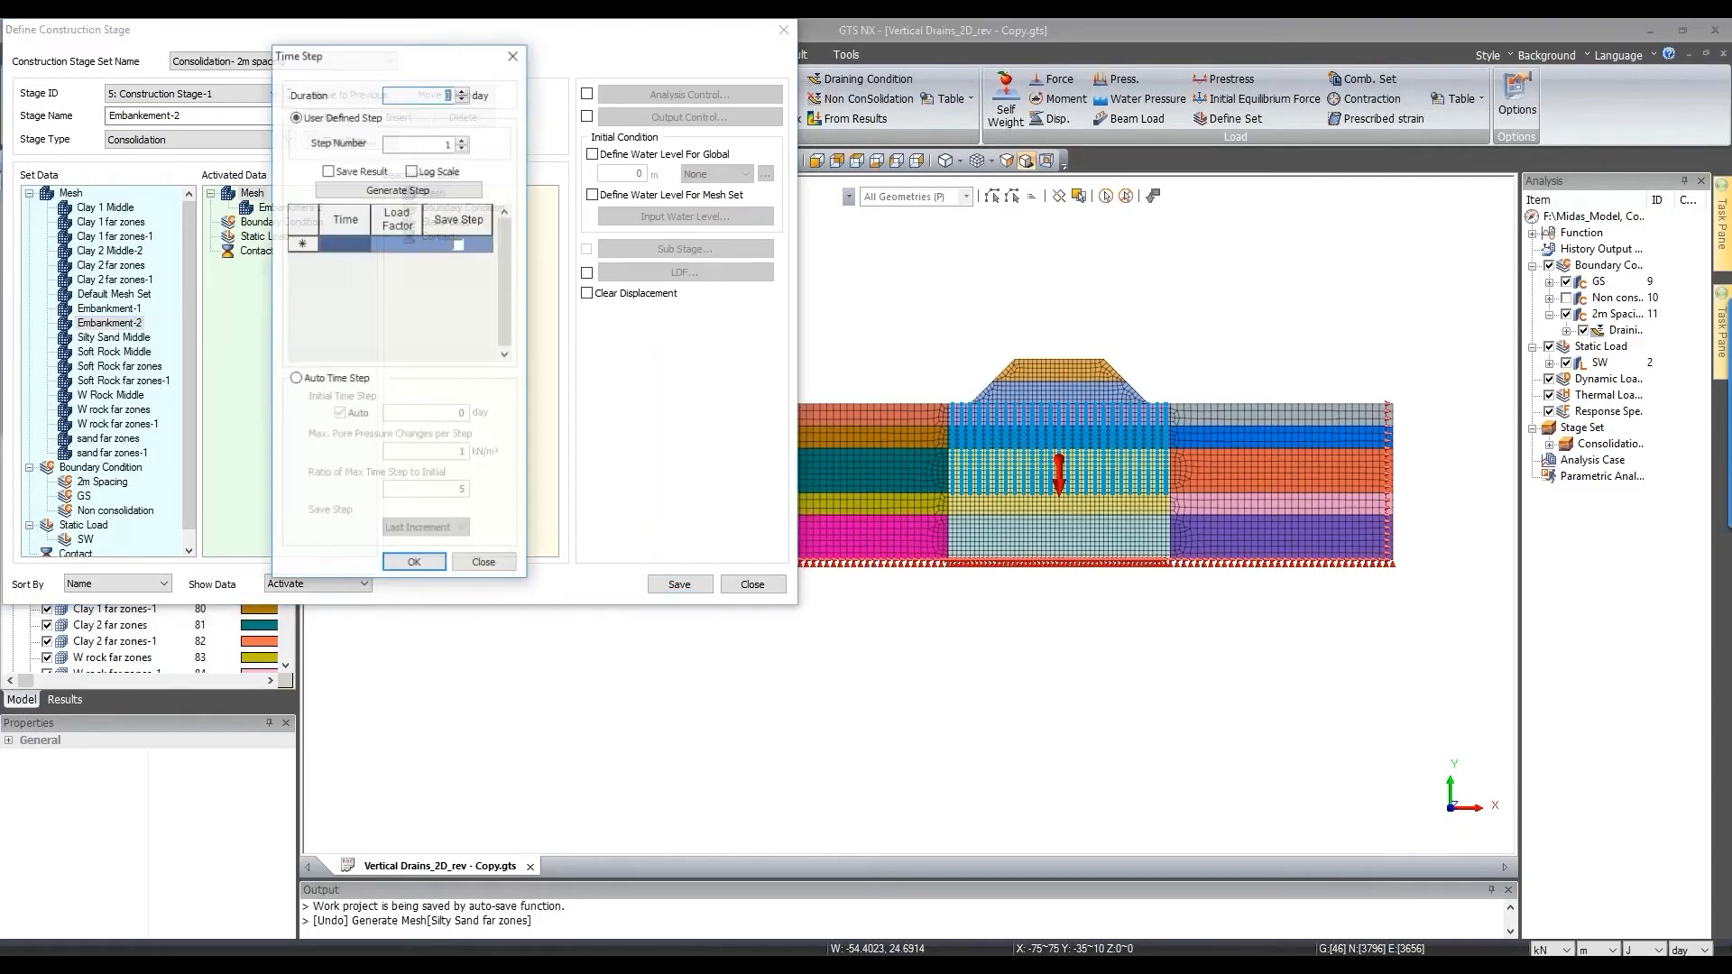
type("3")
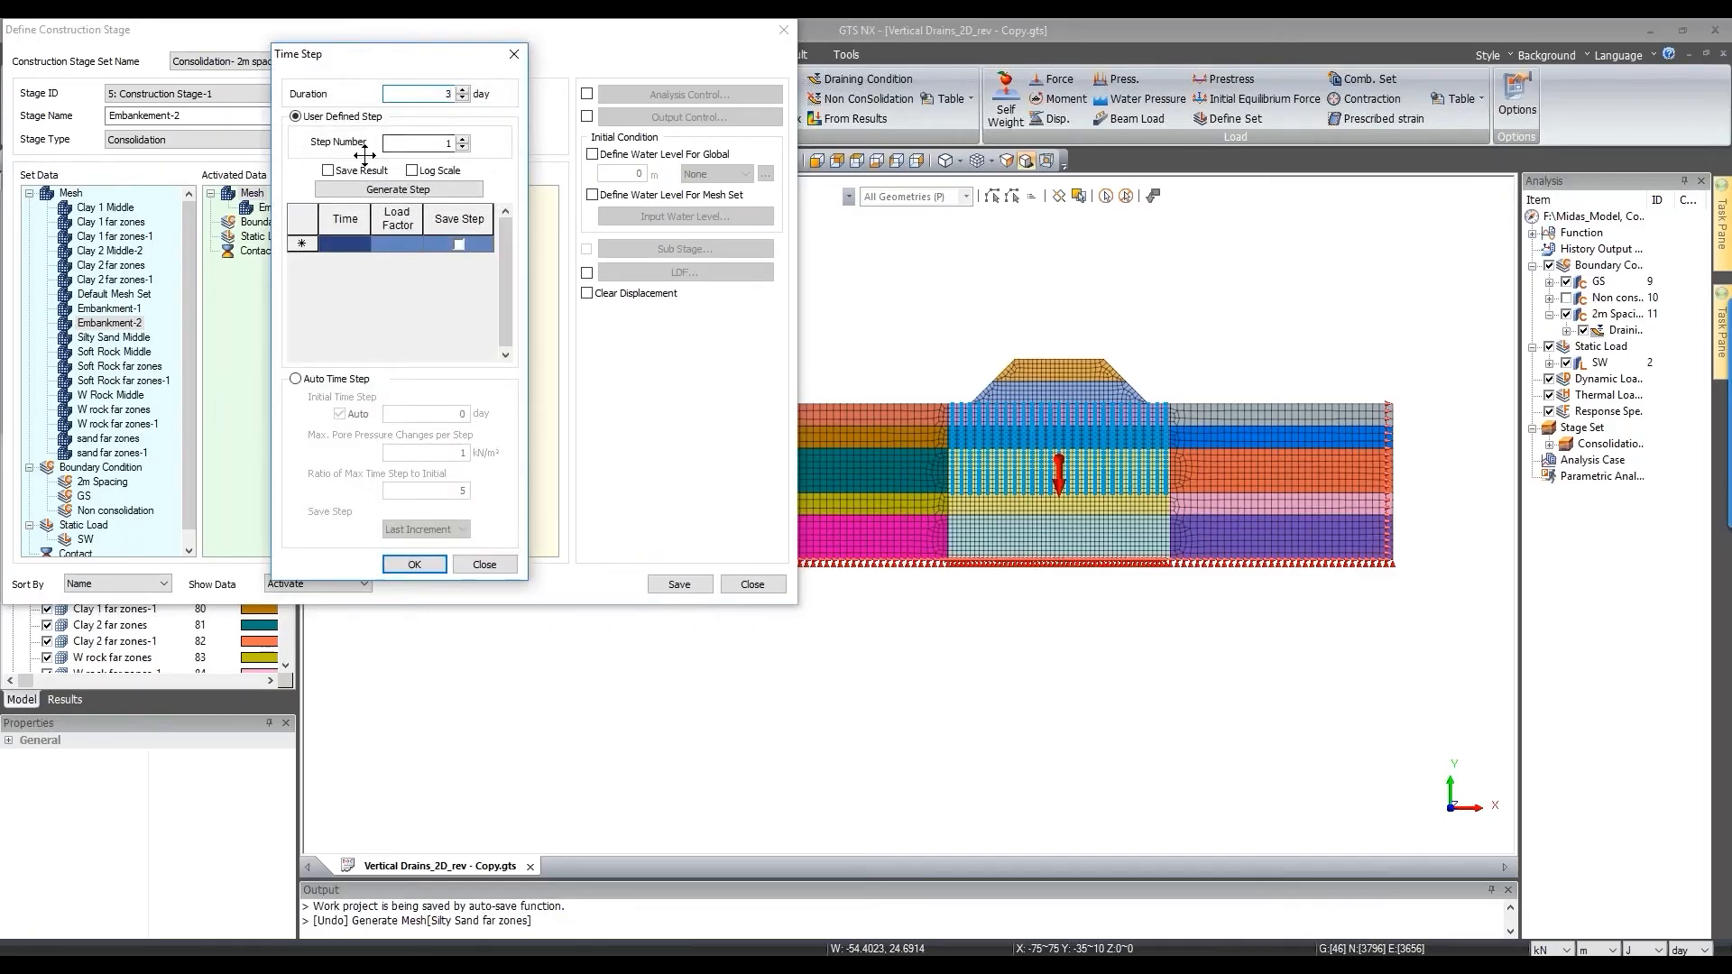
left_click(366, 169)
left_click(398, 190)
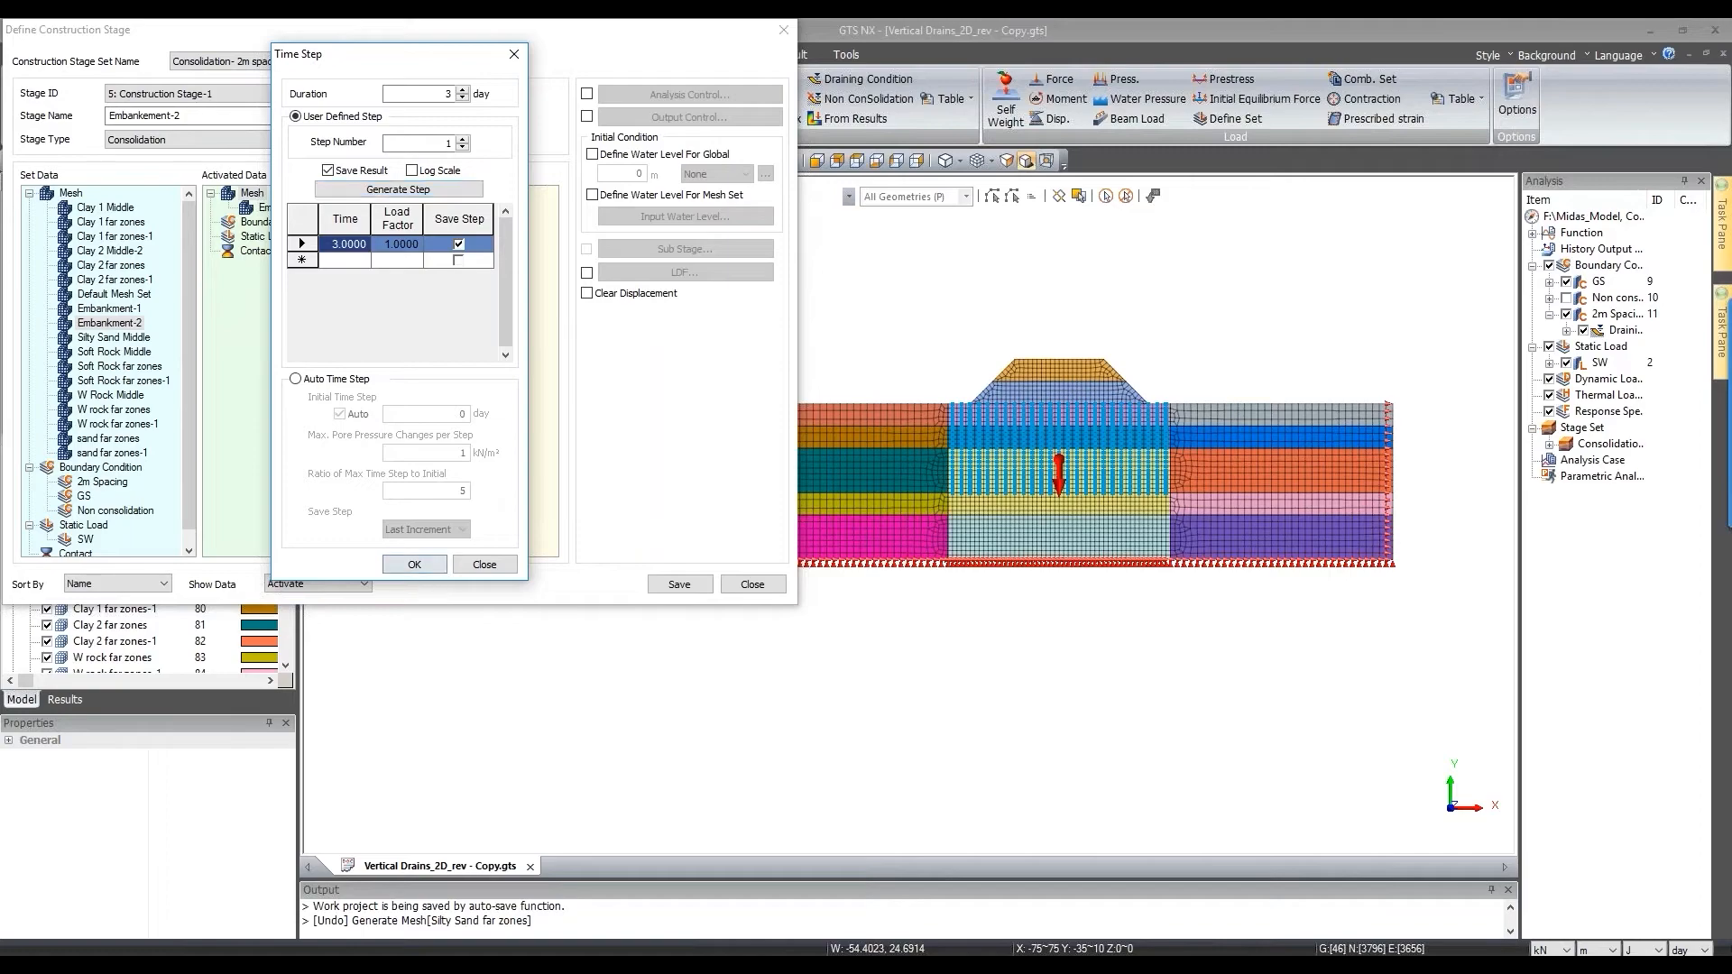
left_click(416, 564)
left_click(661, 587)
left_click(321, 113)
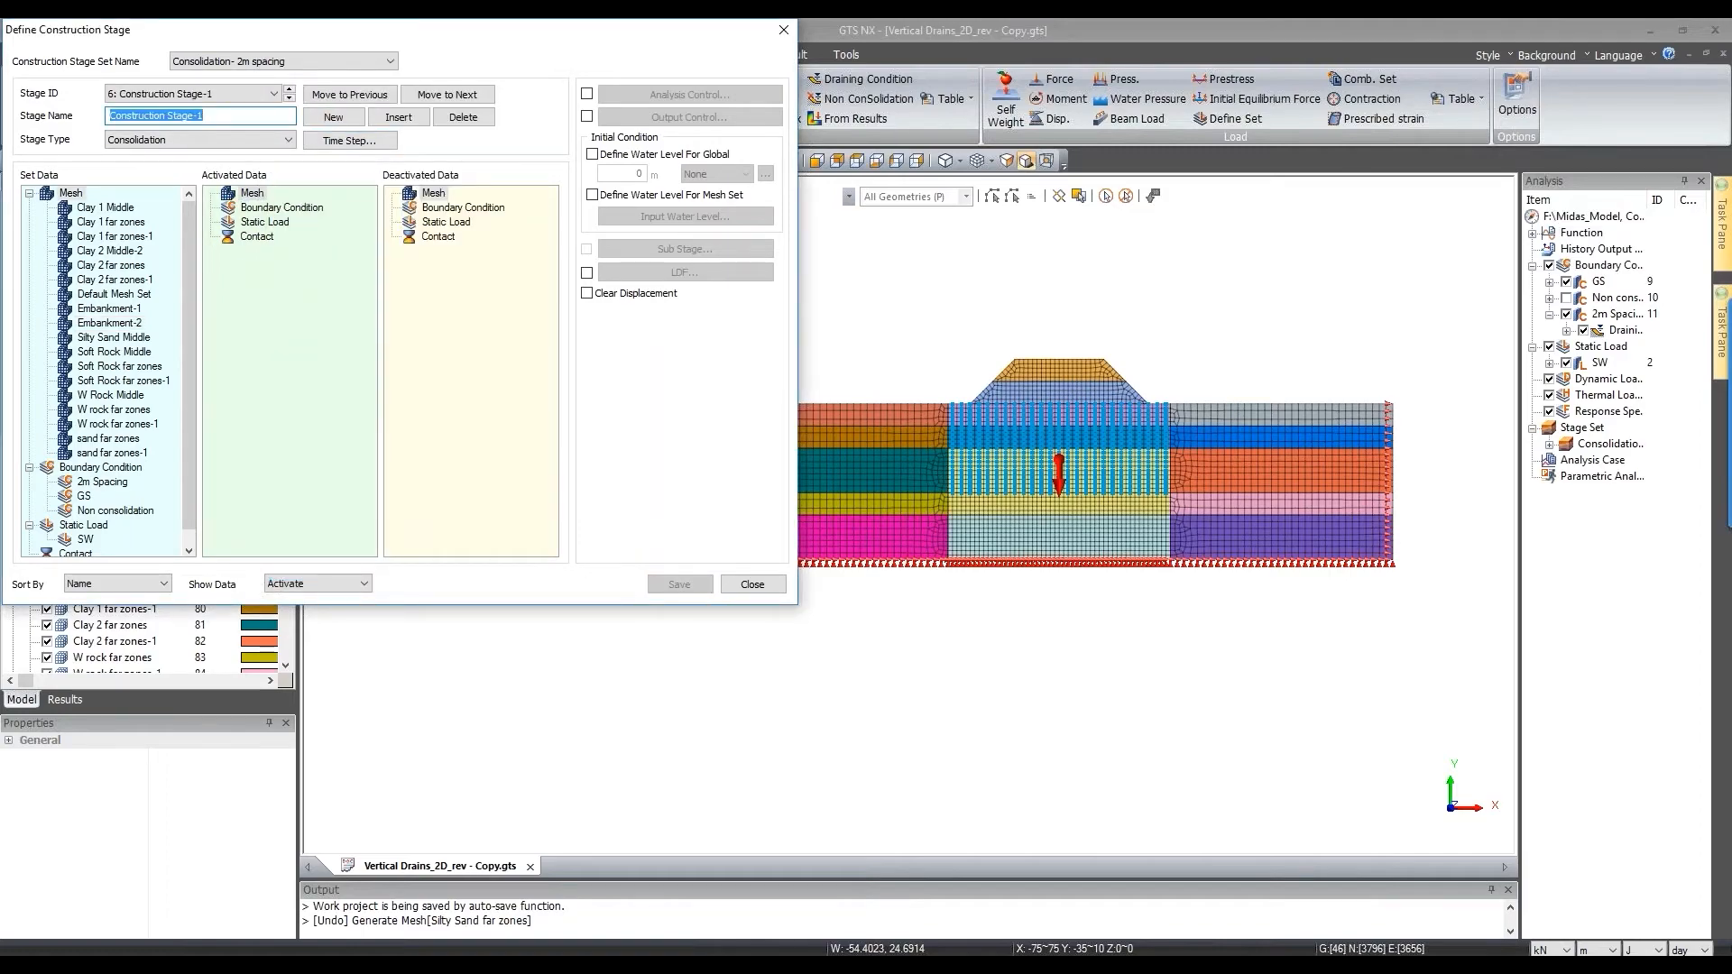
Step: Name stage 6 'Leave period-02' and generate 15 result-saving steps over 200 days
type("Leave period-02")
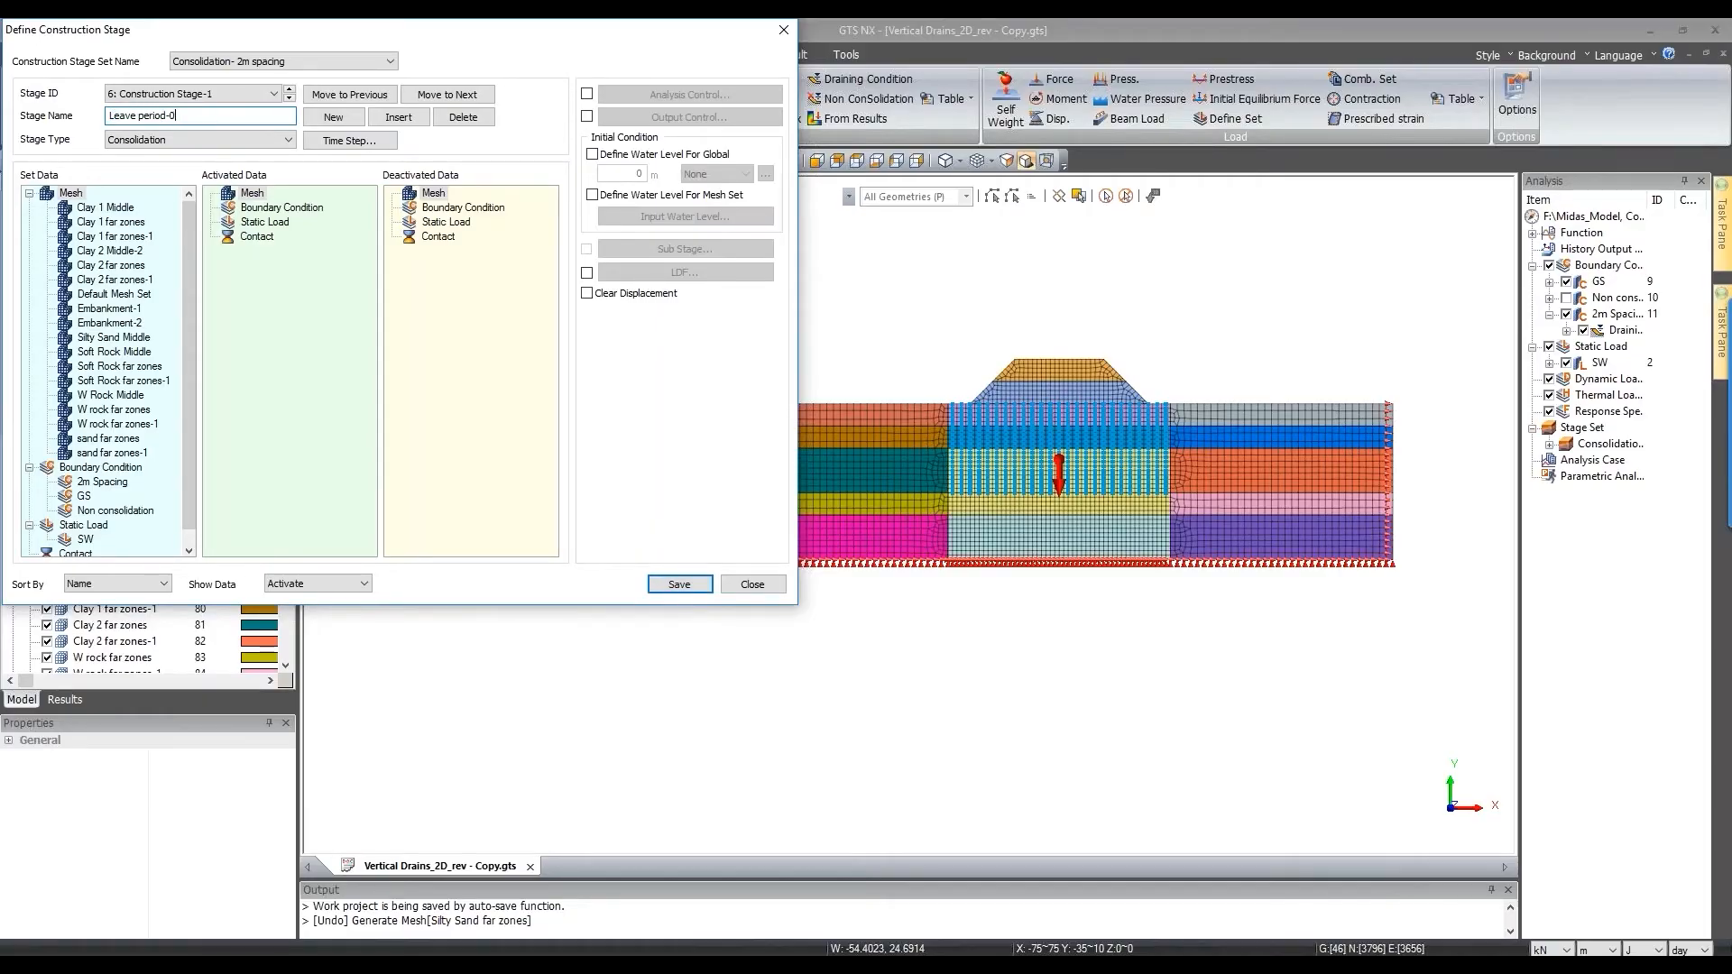
left_click(349, 144)
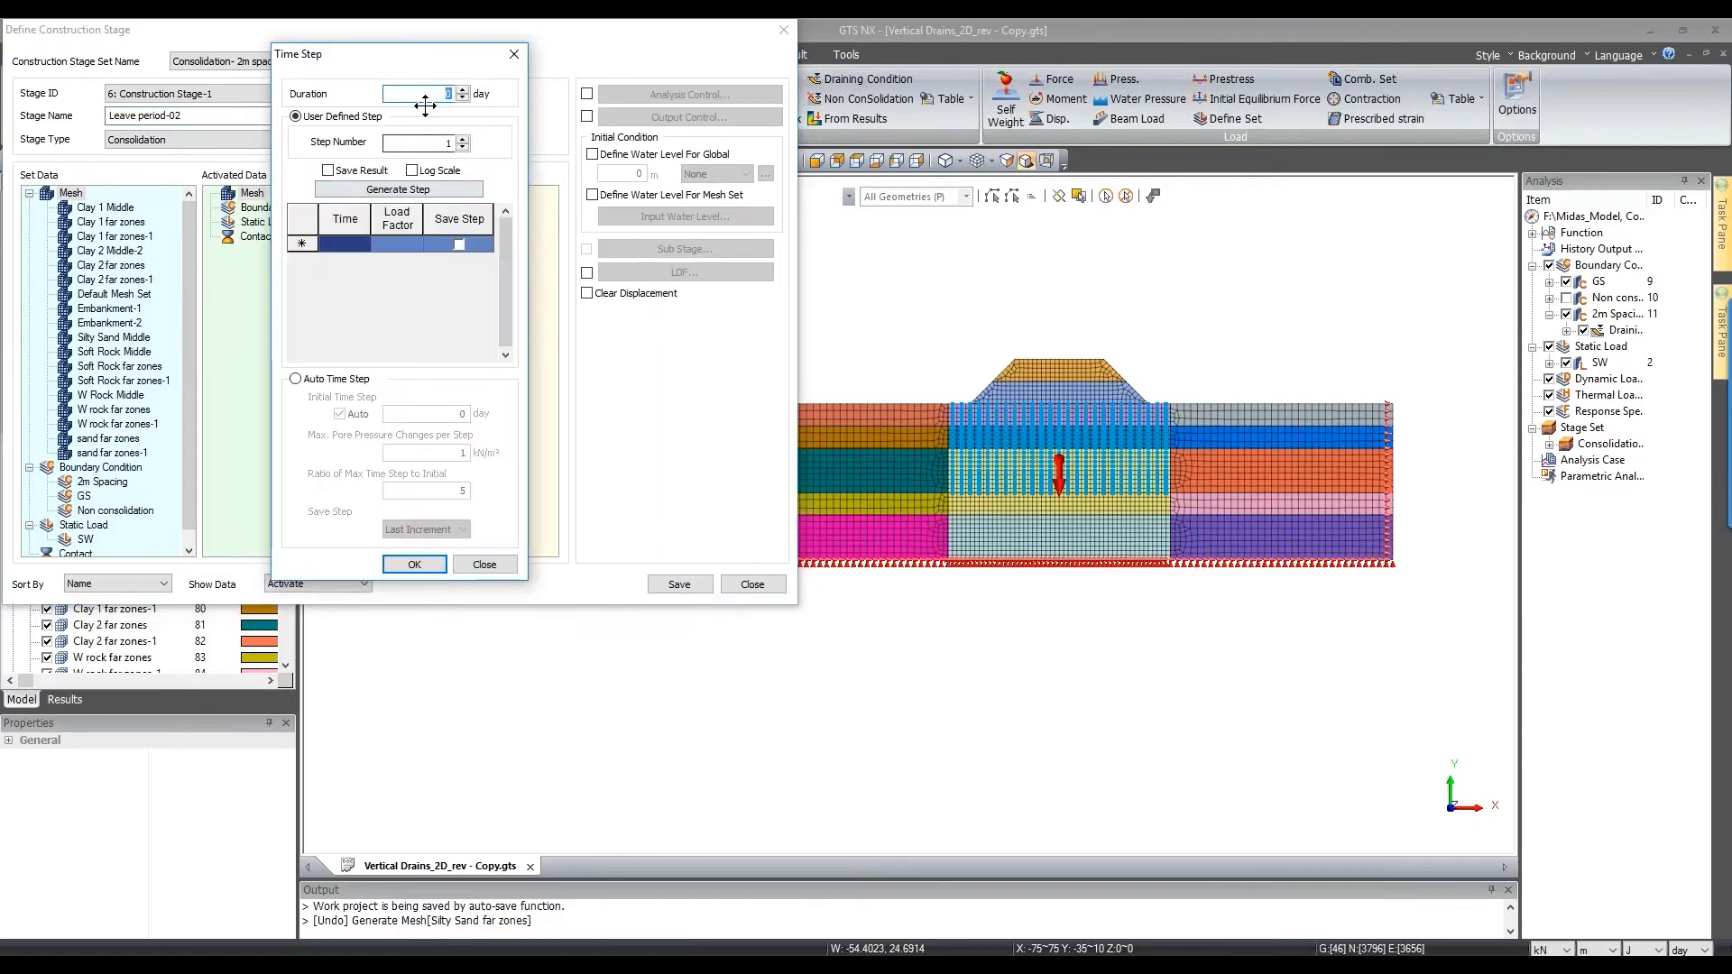
type("200")
key("Tab")
left_click(329, 171)
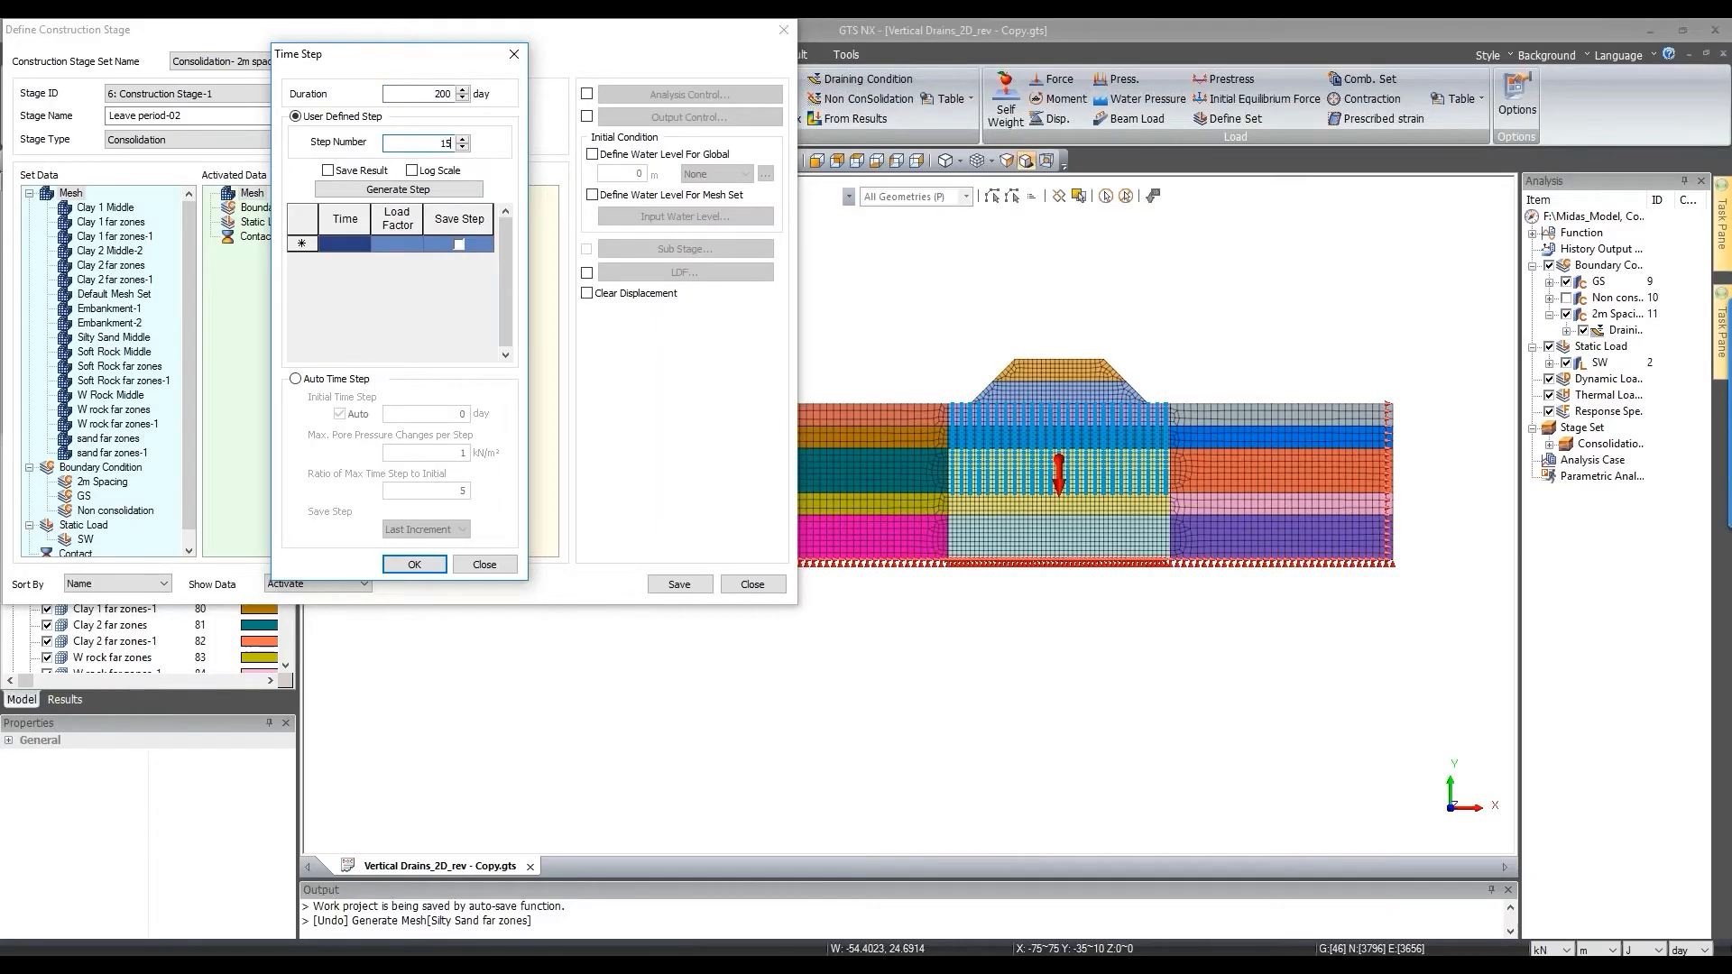
left_click(398, 190)
Step: Switch the 200-day time steps to Log Scale spacing, regenerate, and confirm the settings
scroll(442, 339, "down", 3)
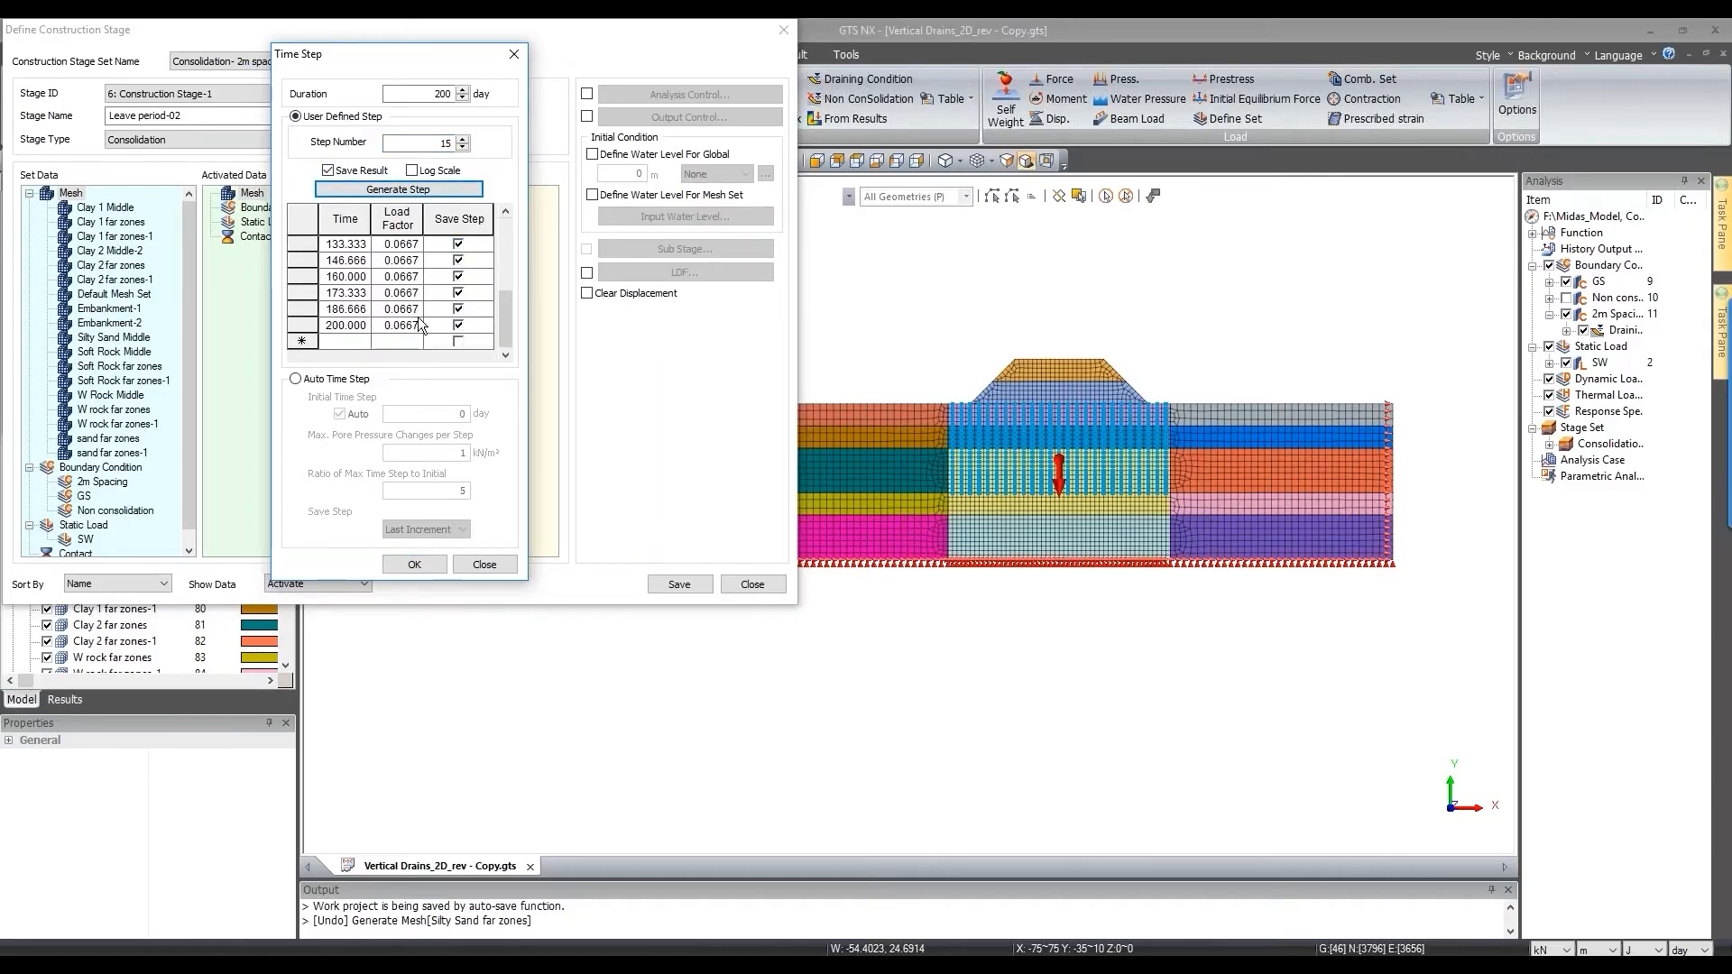
scroll(418, 317, "up", 3)
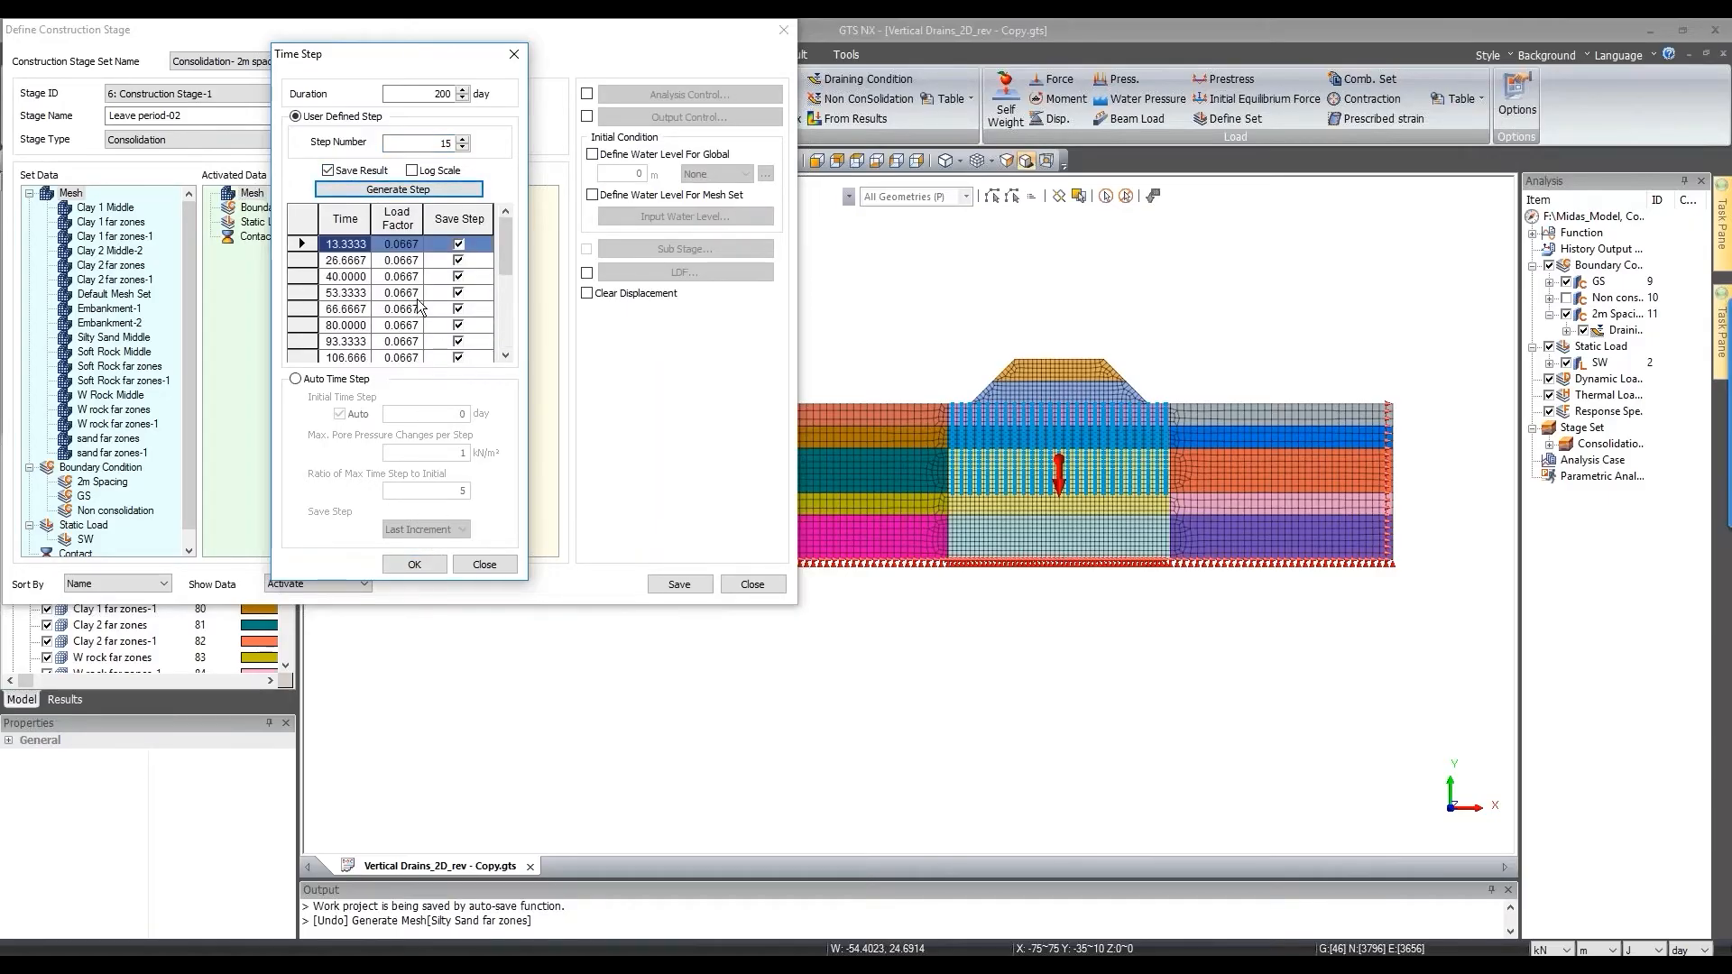
left_click(433, 174)
left_click(422, 190)
scroll(410, 332, "down", 4)
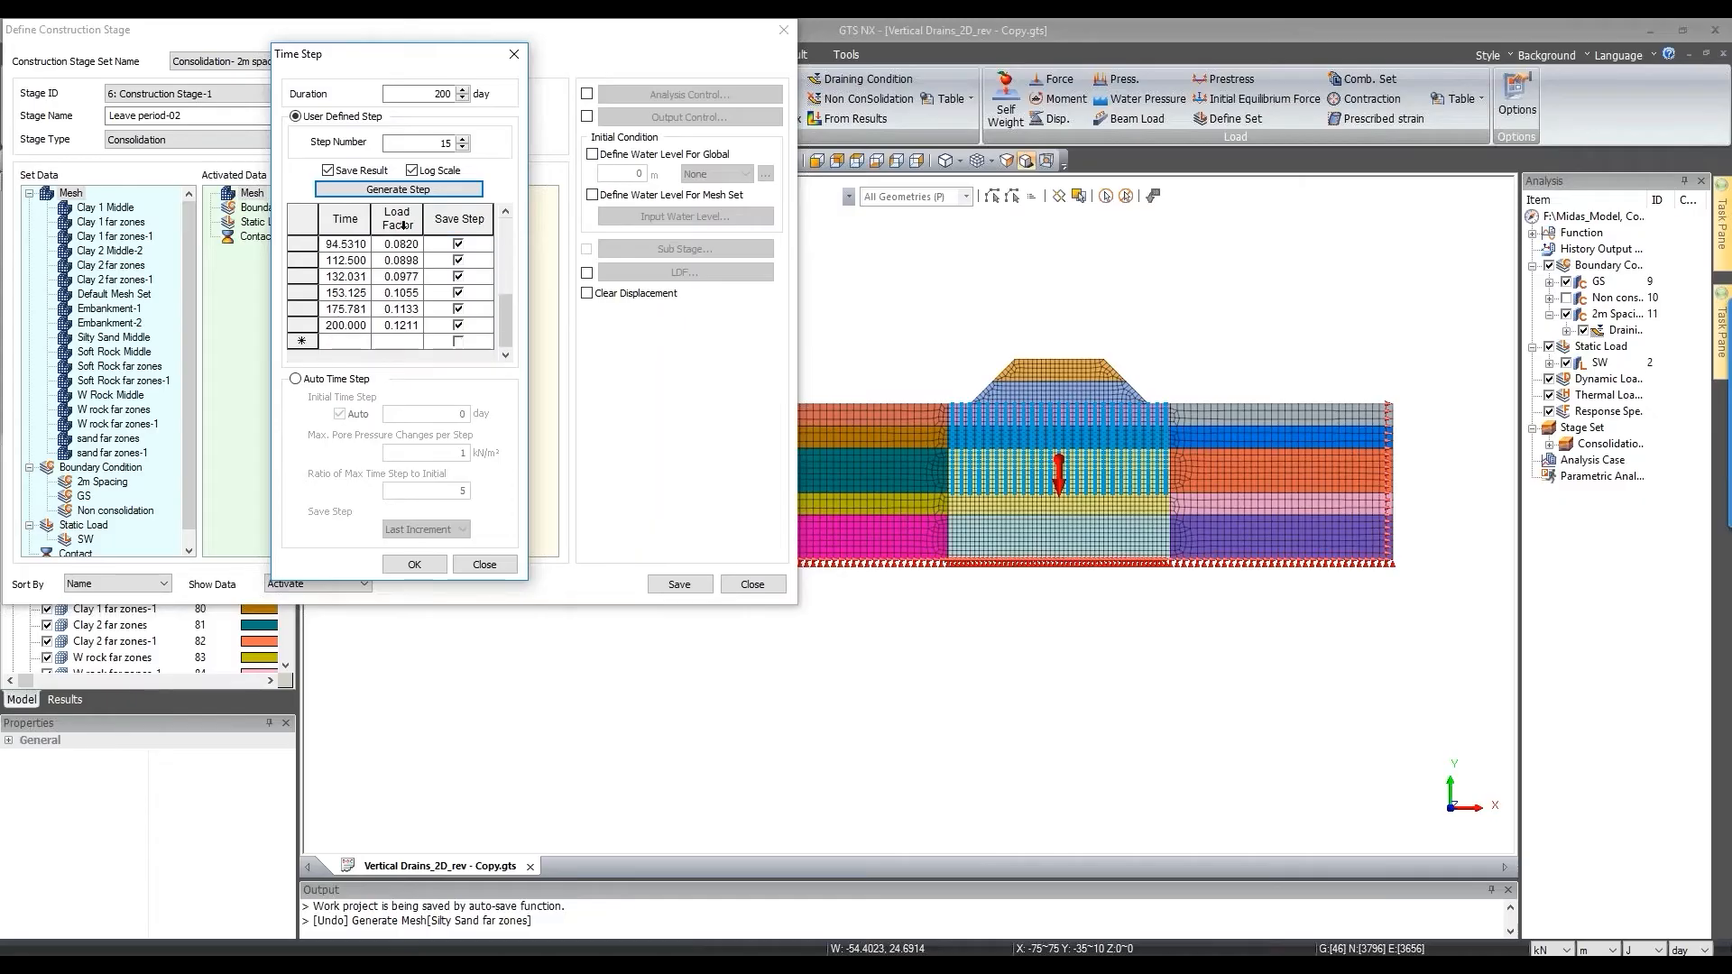
scroll(404, 271, "up", 4)
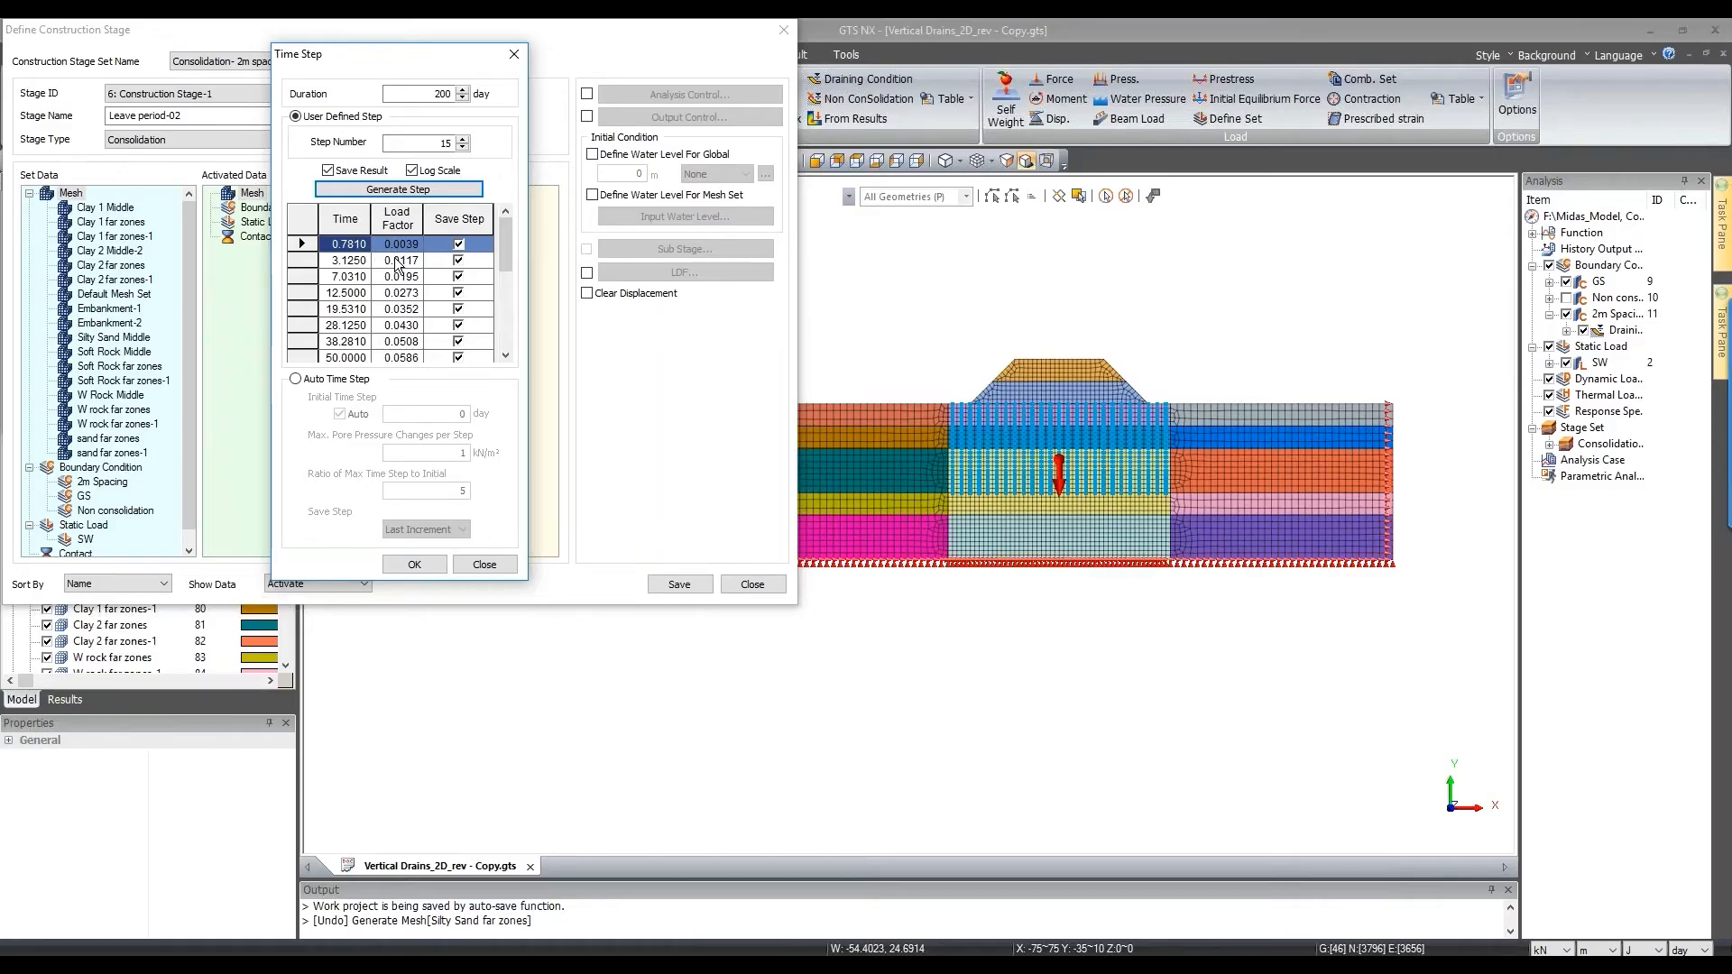
left_click(412, 170)
left_click(420, 189)
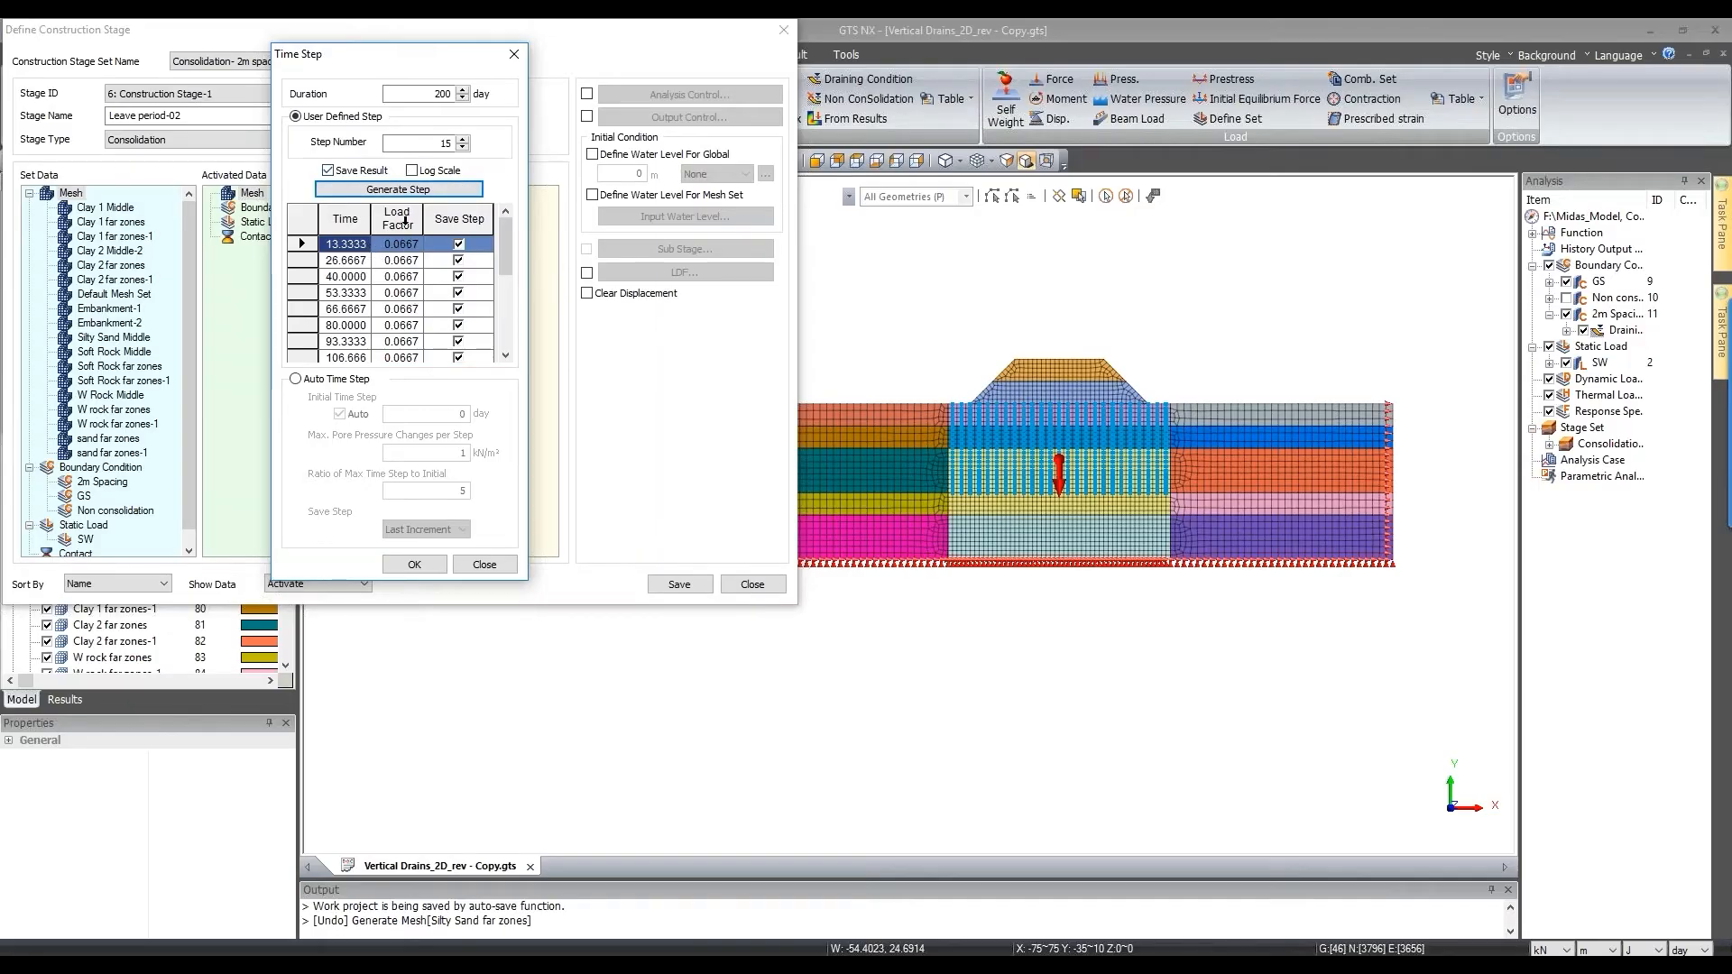
left_click(412, 171)
left_click(420, 189)
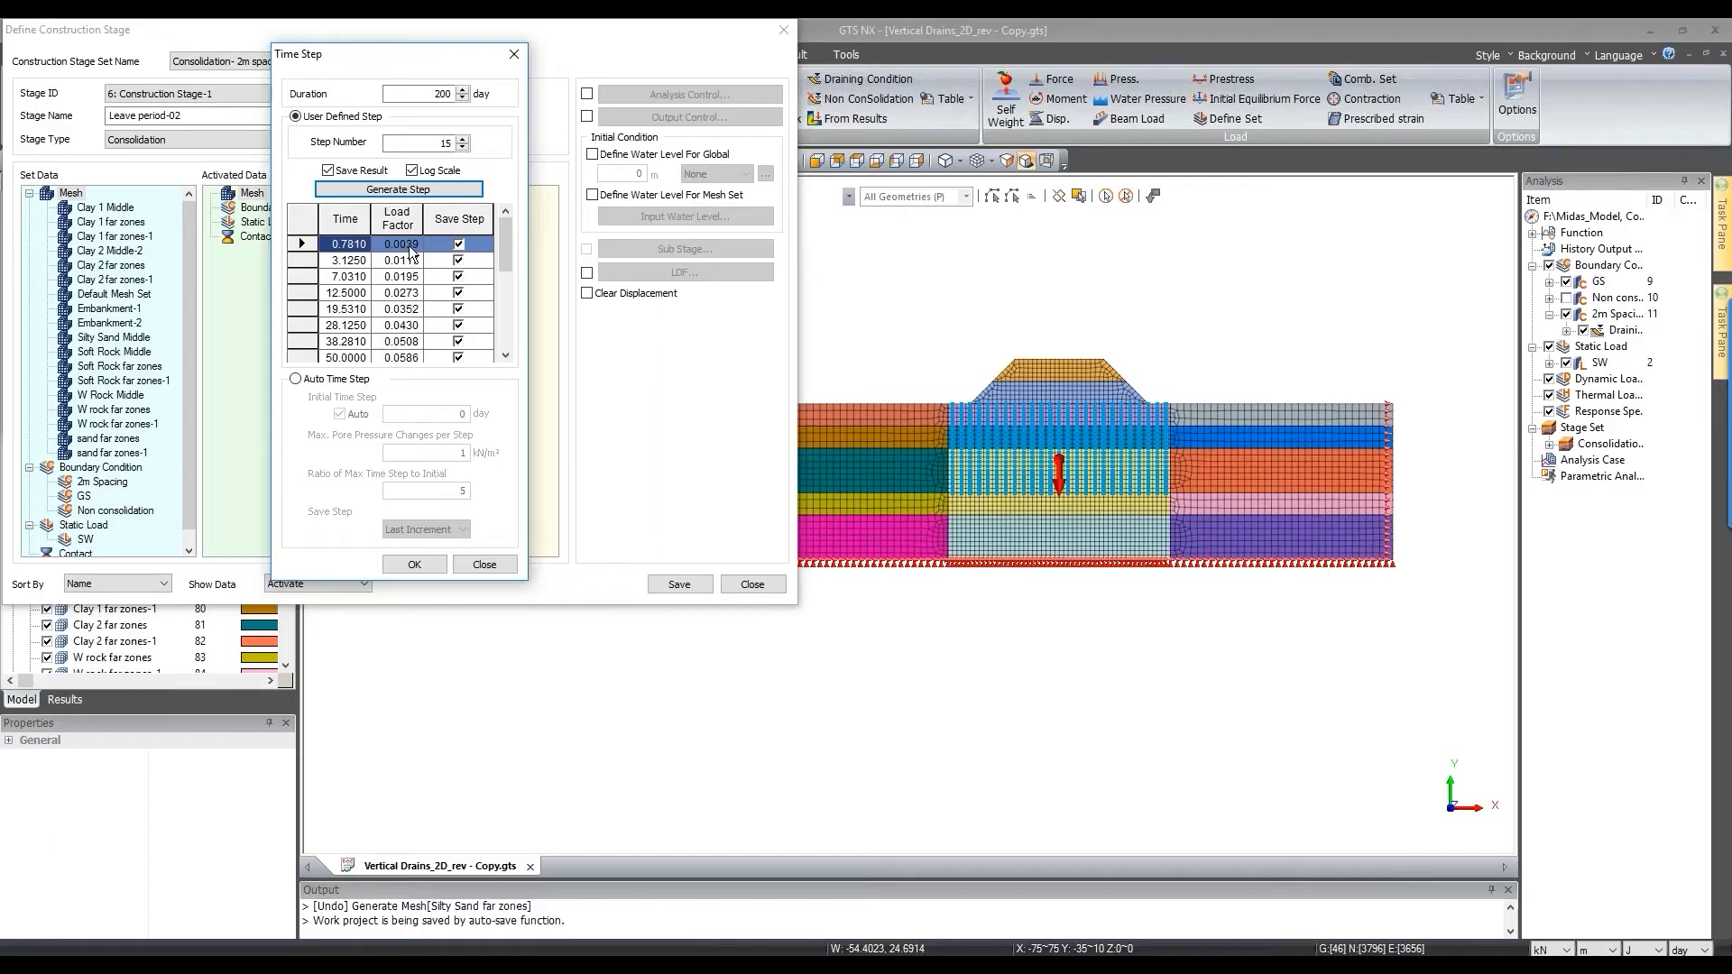
scroll(415, 339, "down", 3)
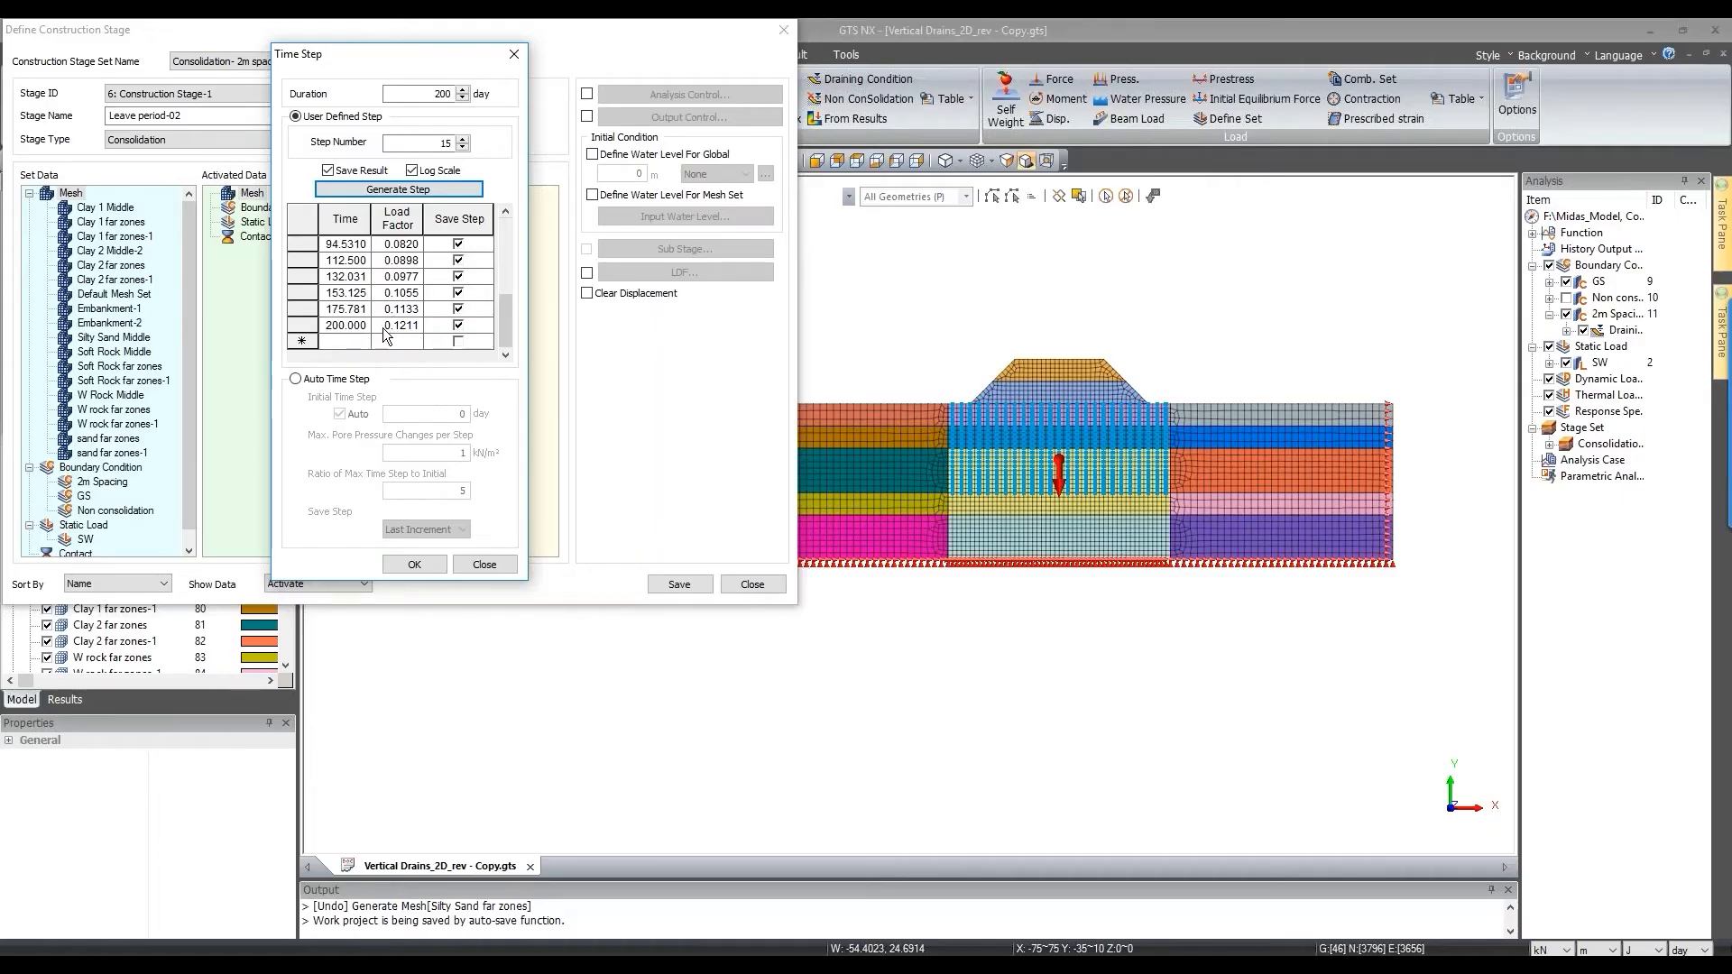
left_click(383, 327)
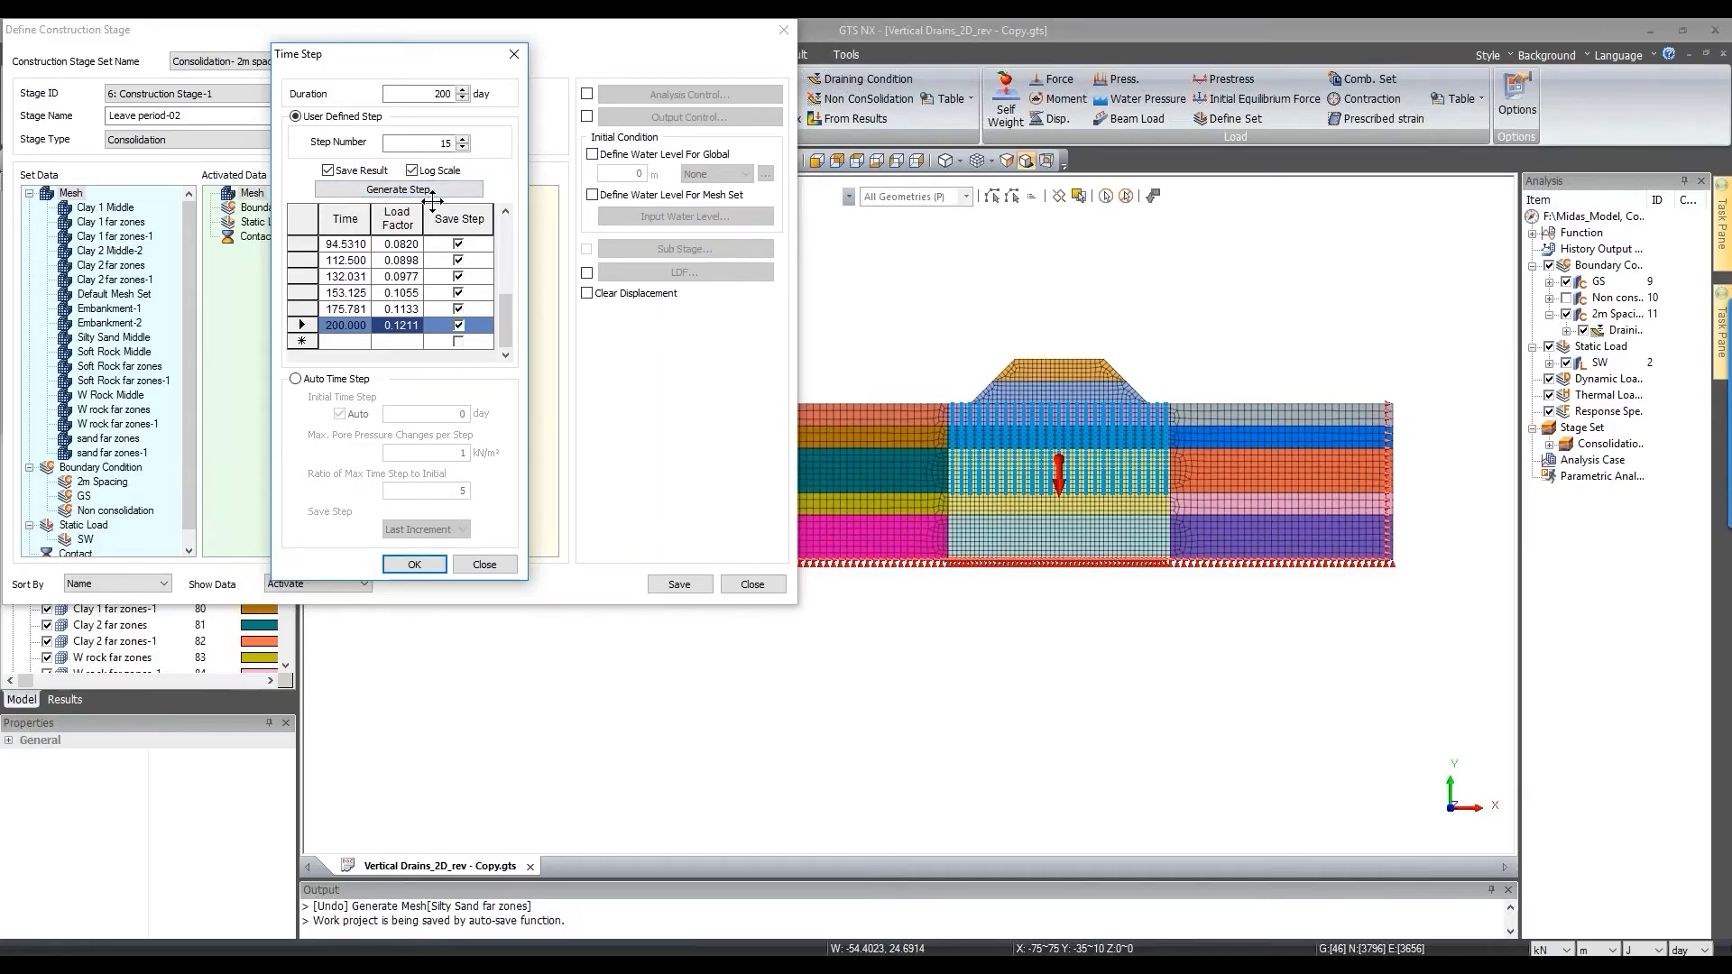
left_click(414, 564)
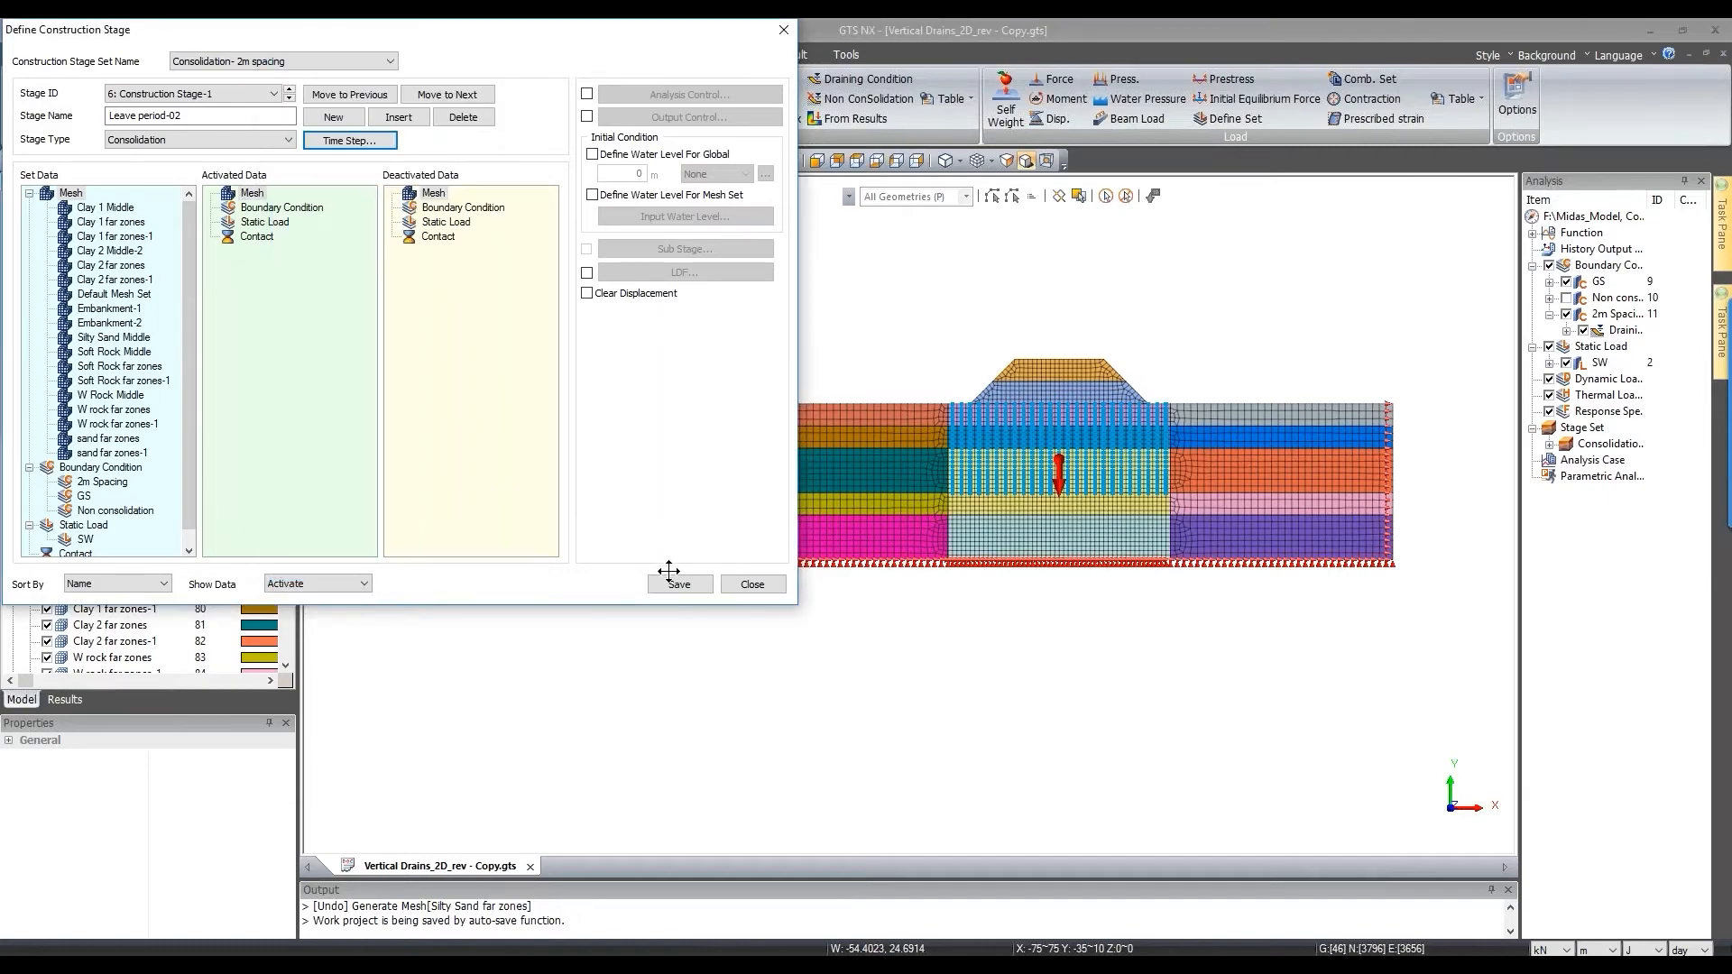
Step: Save the Leave period-02 stage, then activate Non consolidation in the Embankment-1 stage and save
left_click(675, 585)
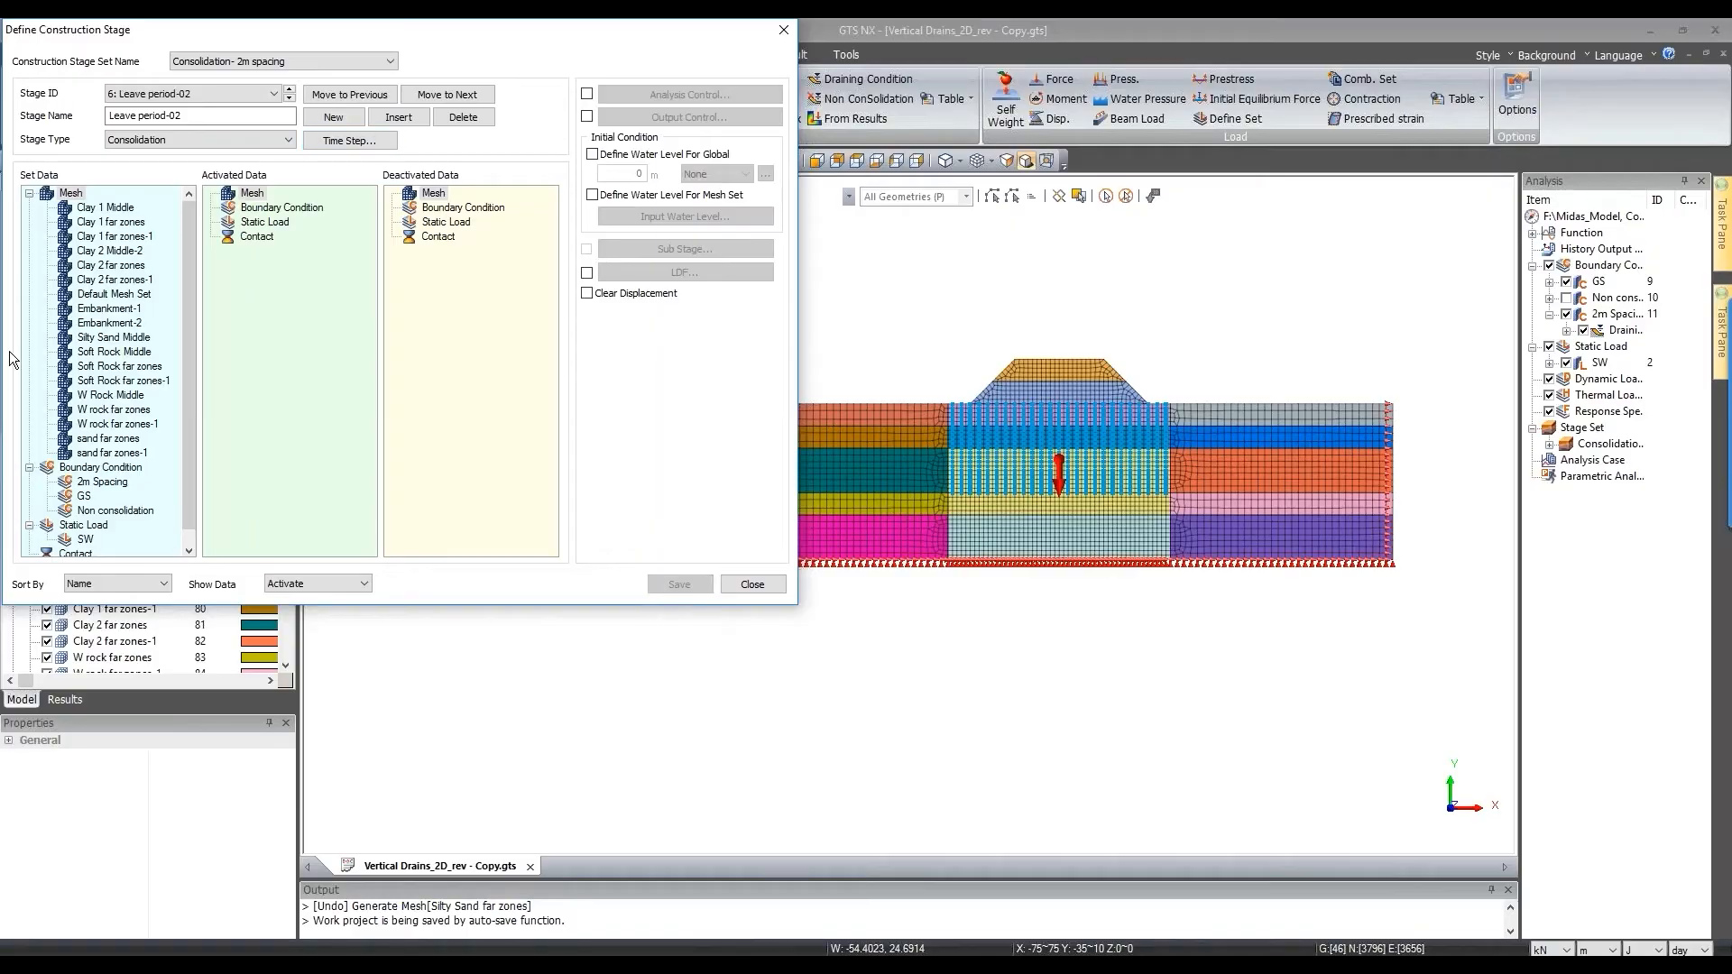
left_click(159, 96)
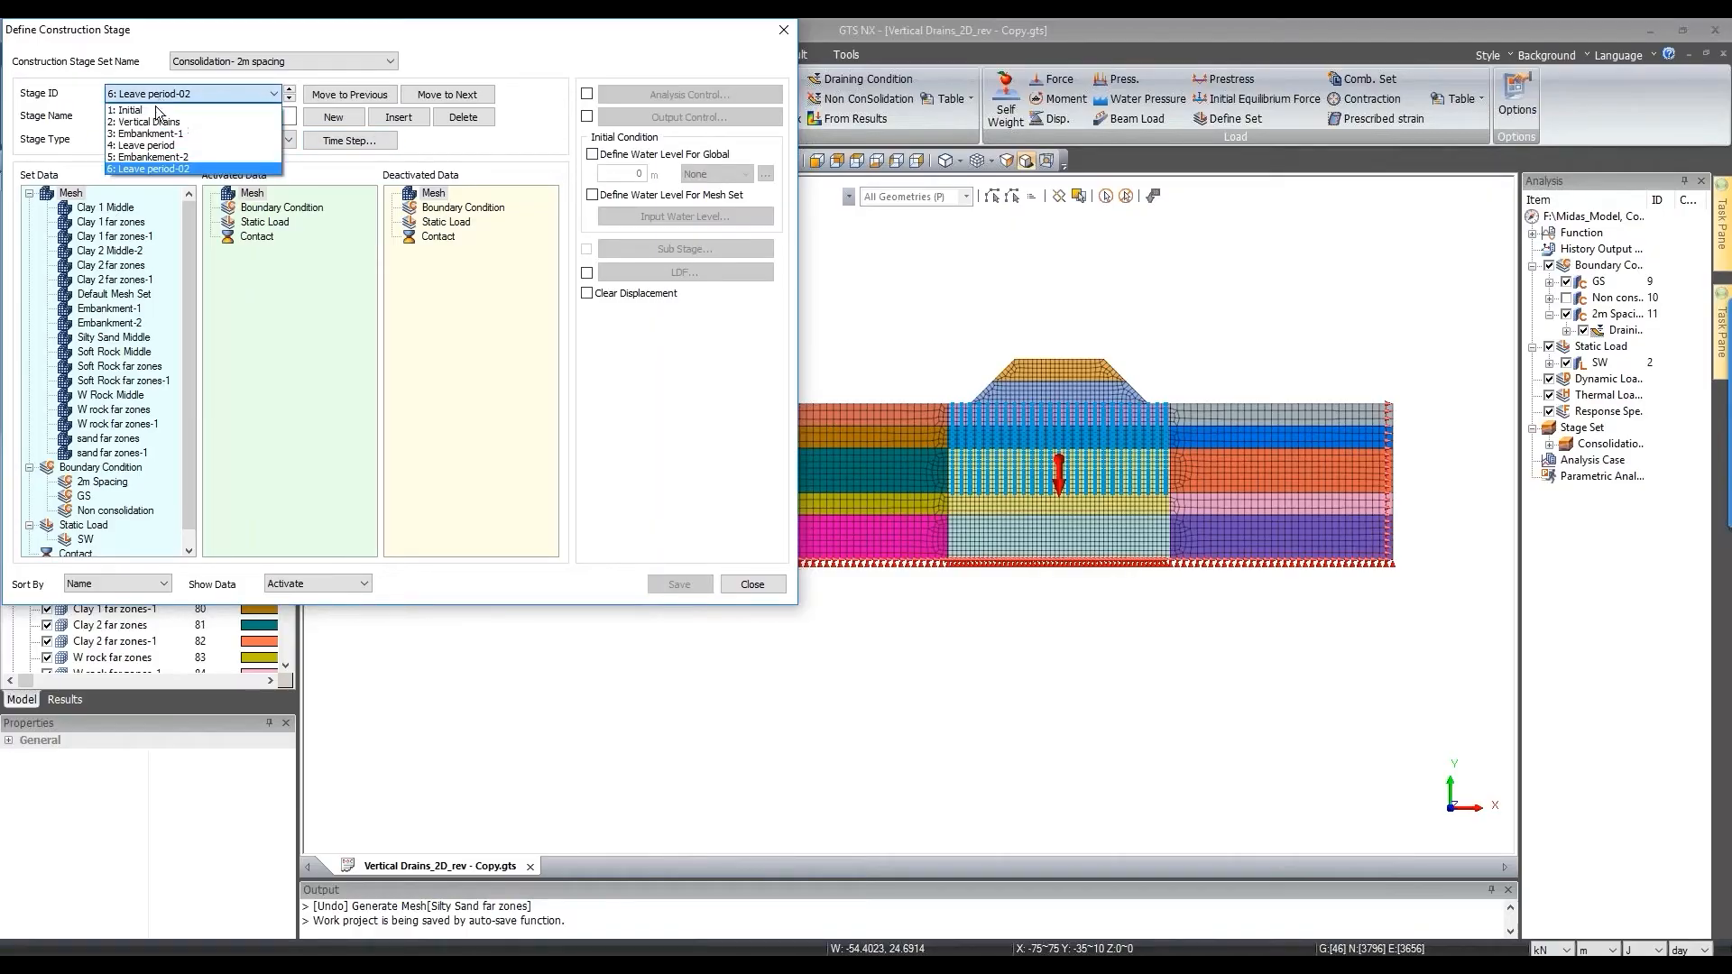
left_click(159, 132)
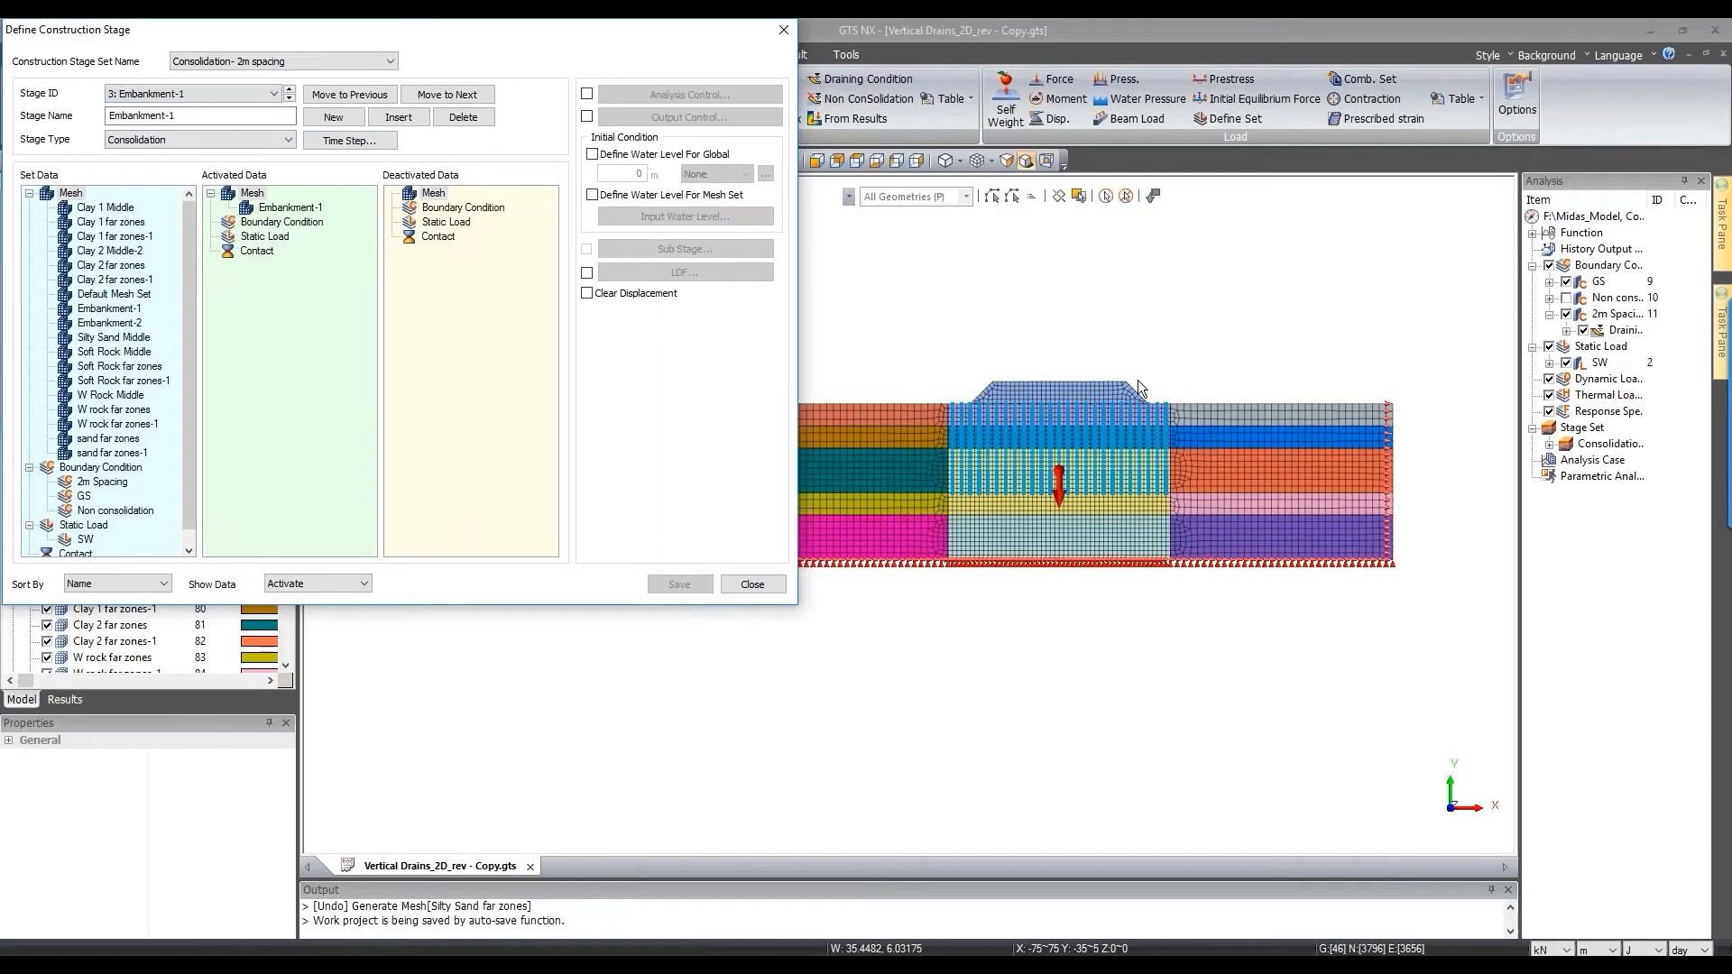
scroll(1048, 395, "up", 2)
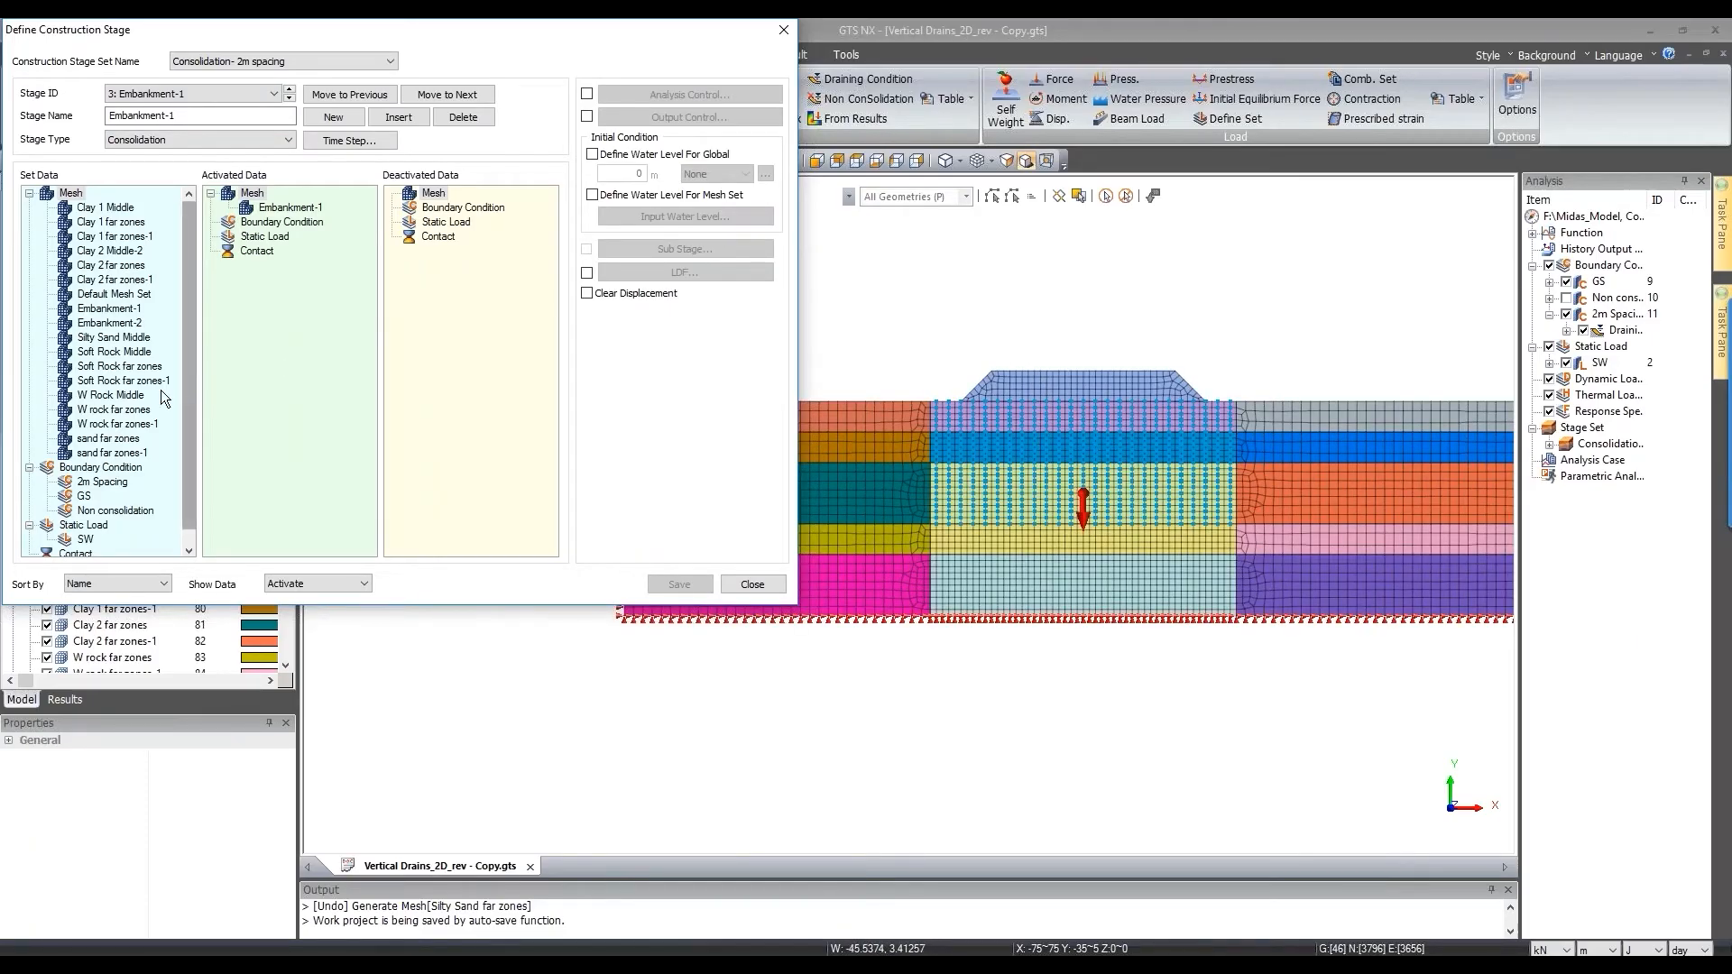
scroll(144, 424, "down", 1)
left_click_drag(105, 501, 289, 371)
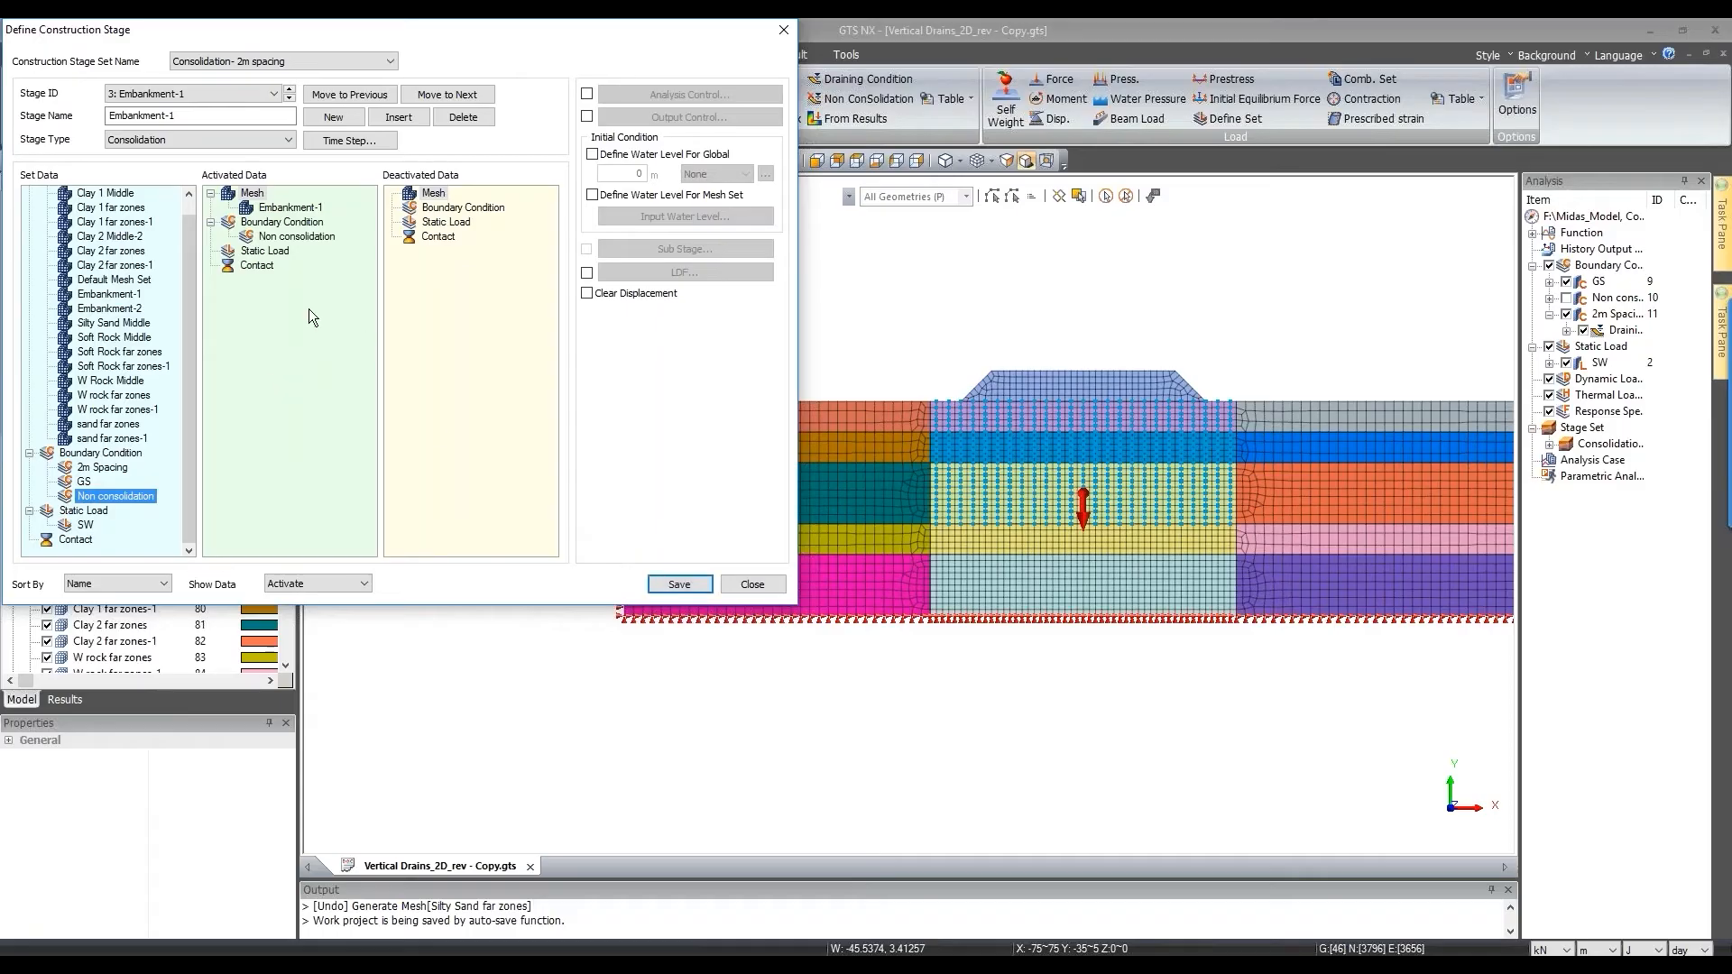
left_click(690, 580)
Step: Review each stage from Initial through Leave period-02, then close the stage definition
left_click(262, 97)
scroll(193, 107, "up", 1)
left_click(193, 106)
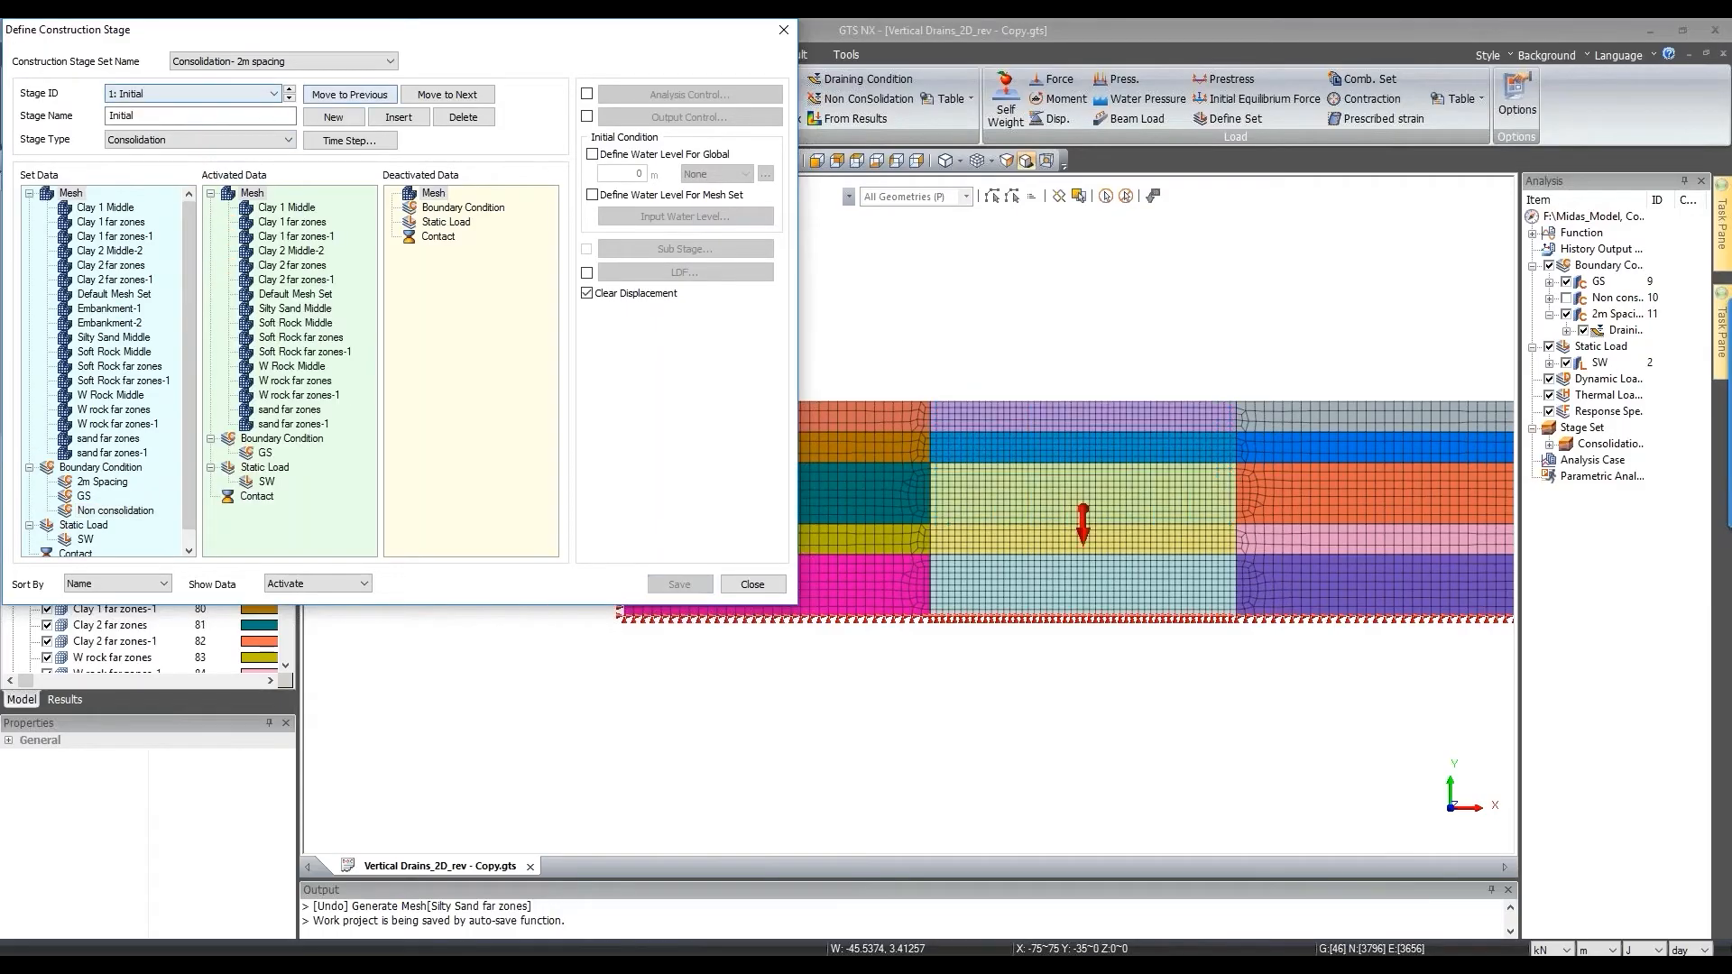
scroll(1077, 404, "down", 3)
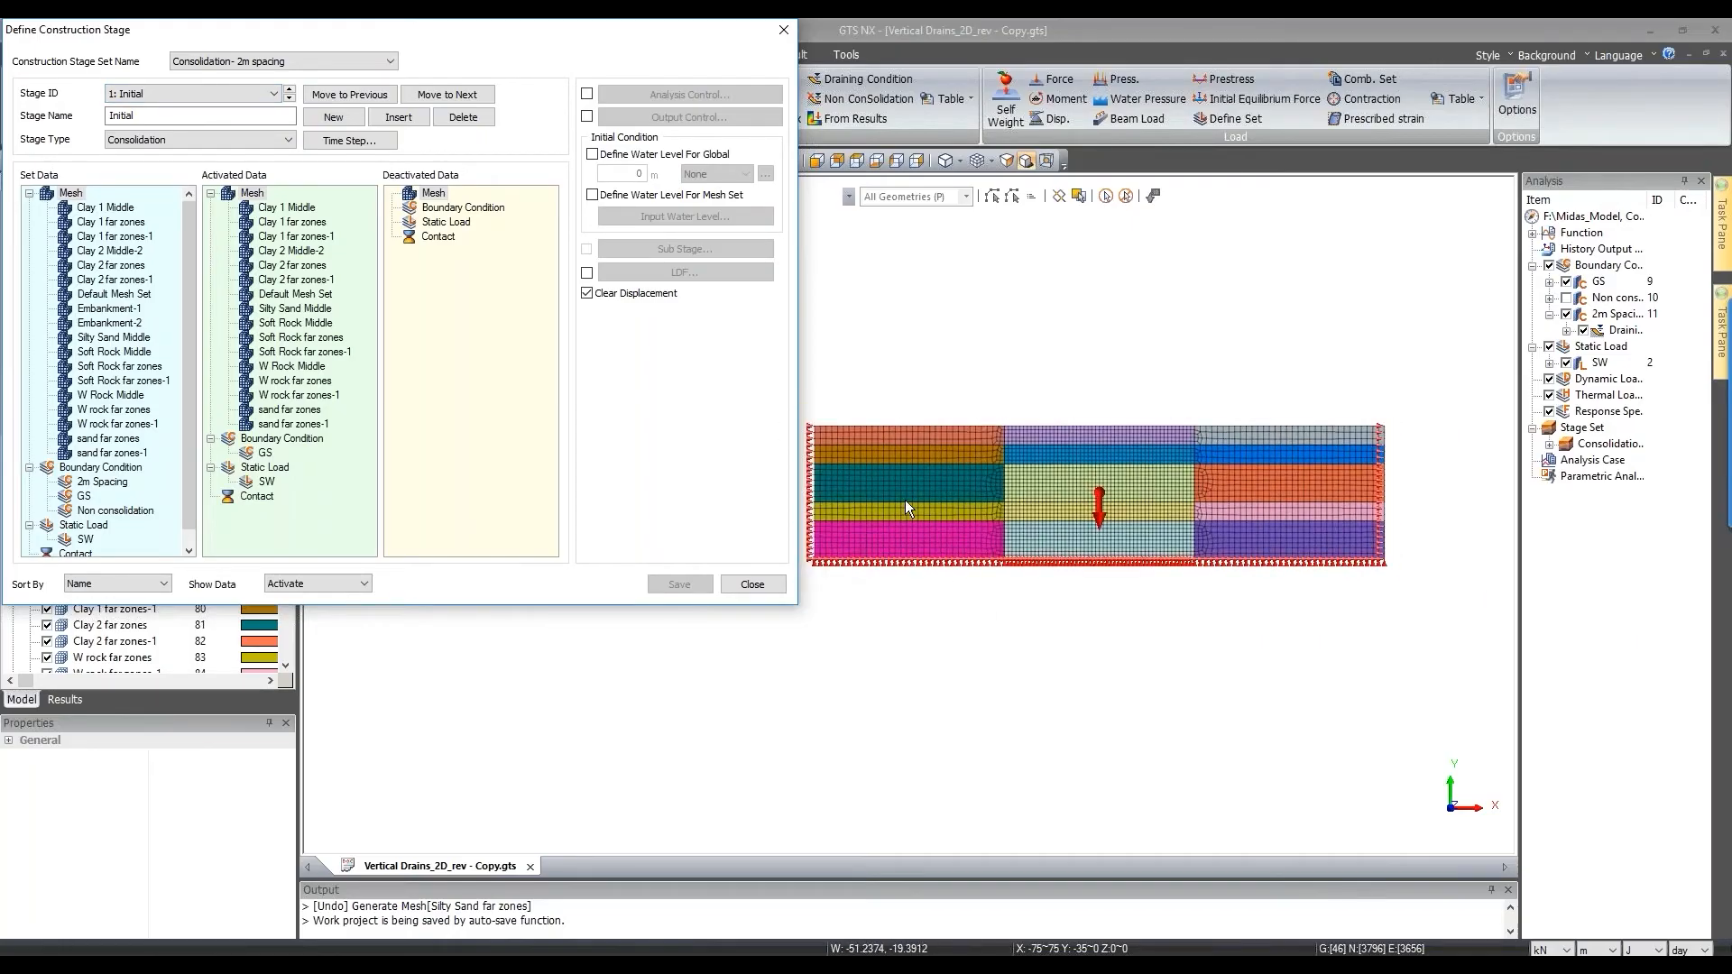
scroll(1096, 529, "up", 2)
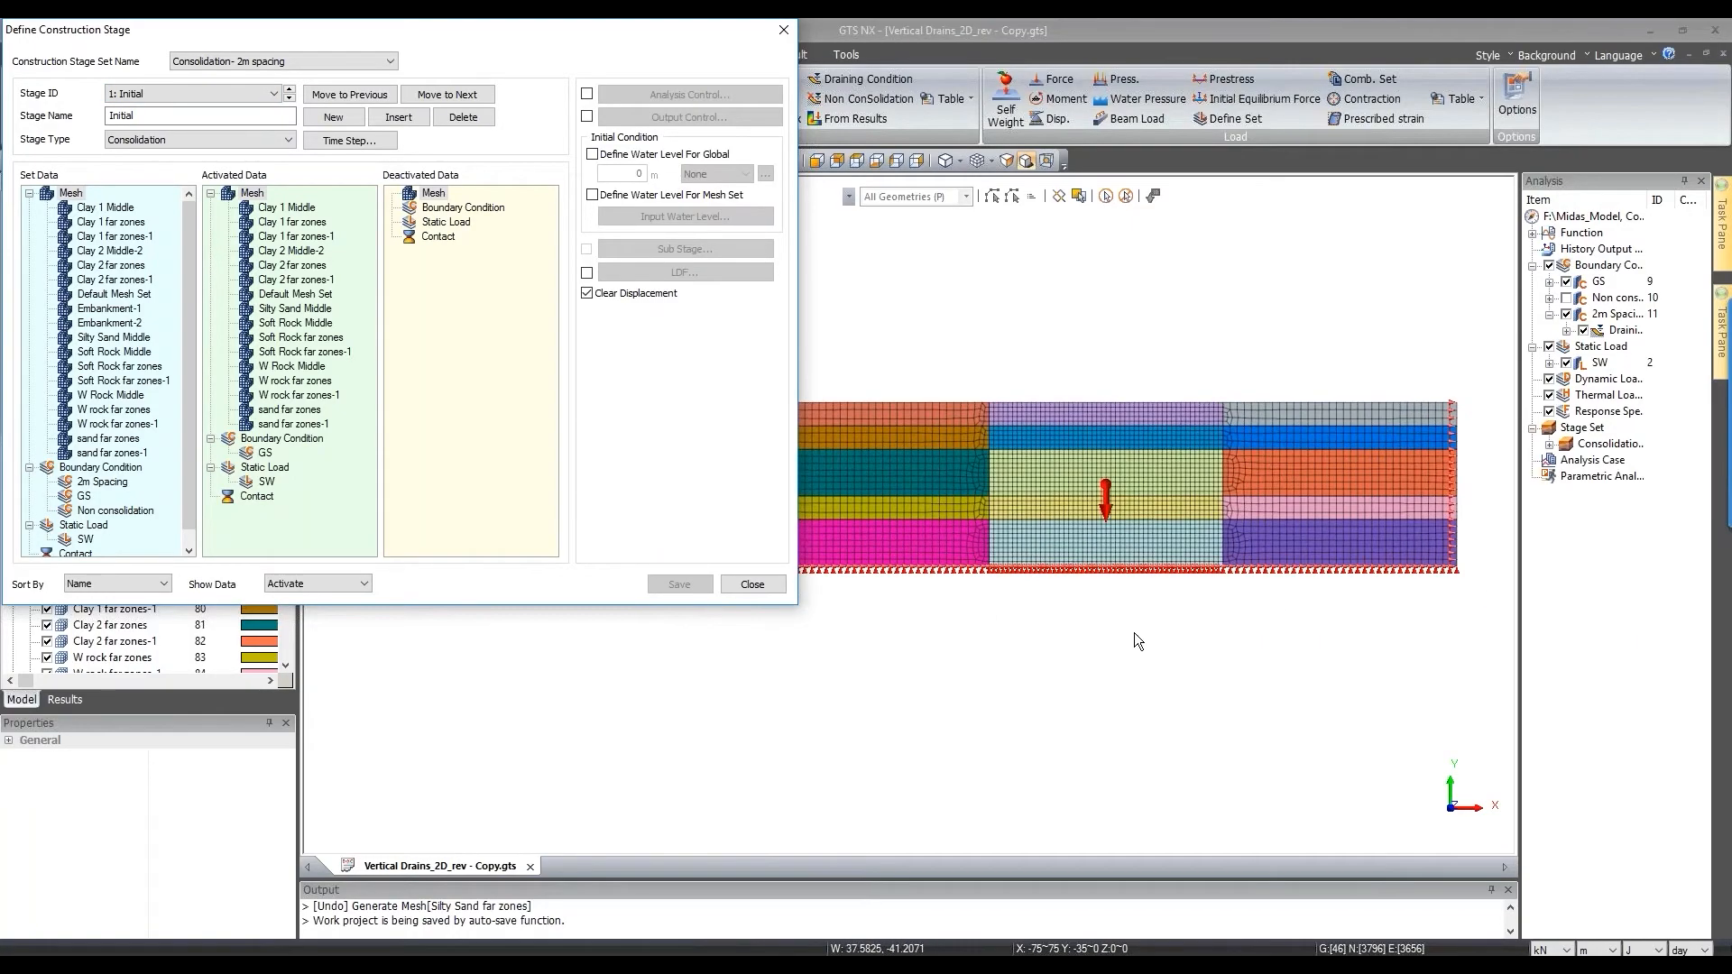
left_click(289, 98)
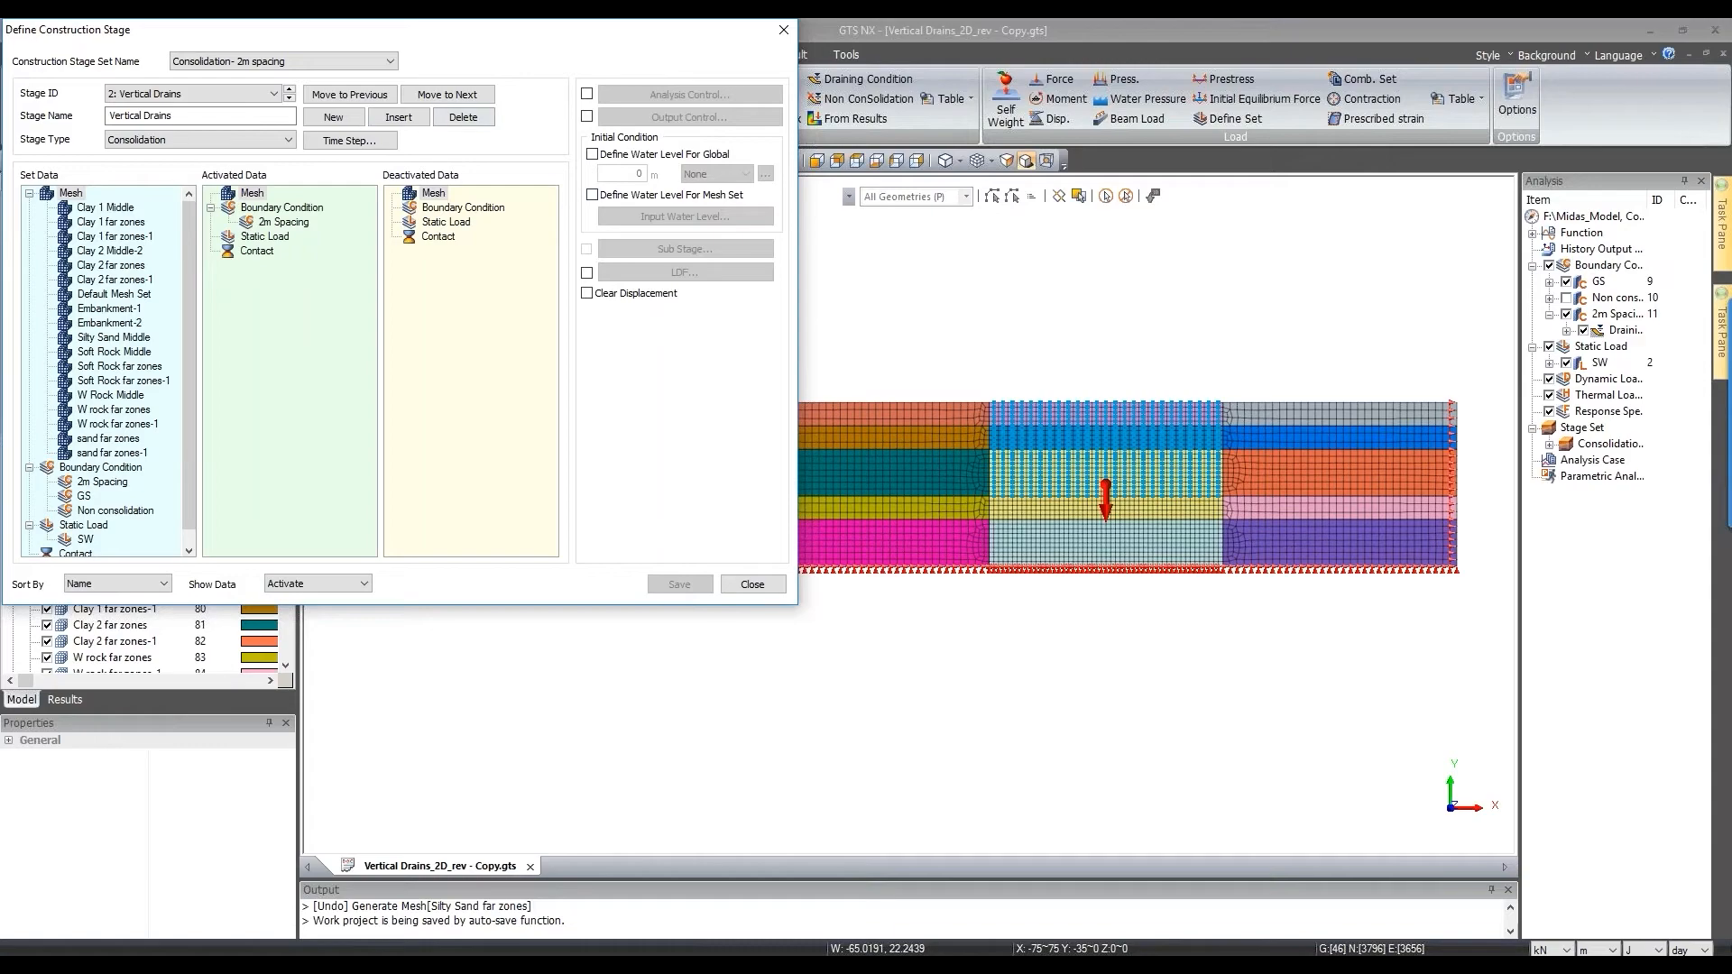
left_click(288, 99)
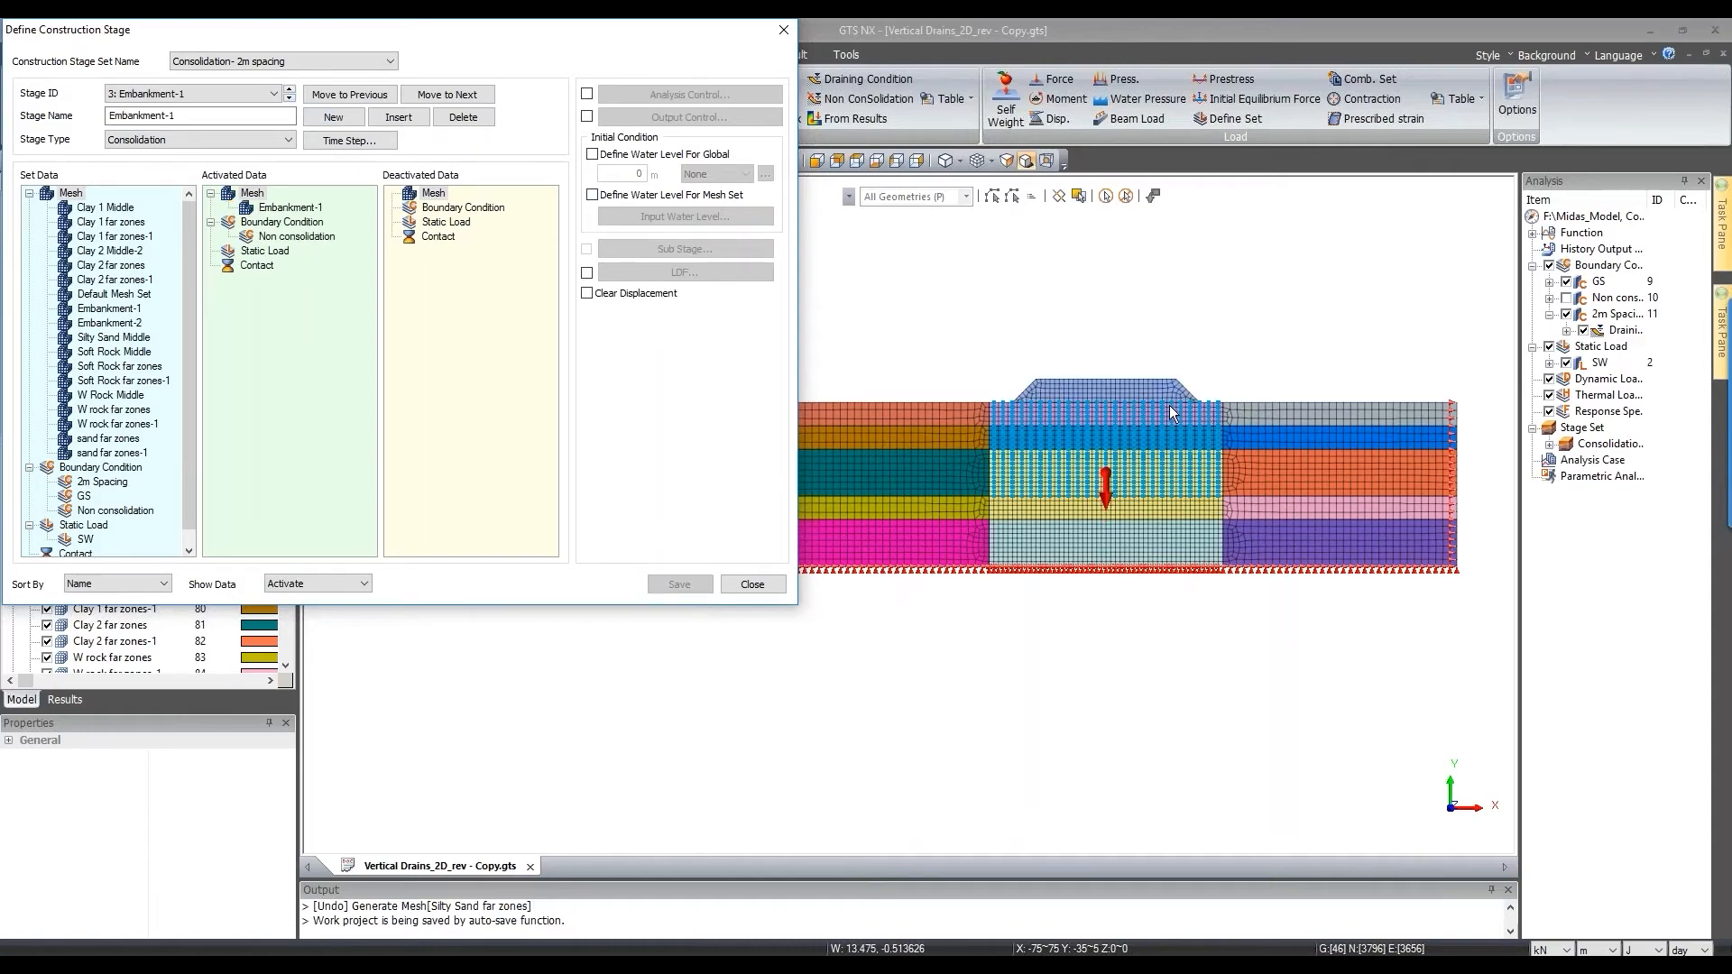
left_click(293, 99)
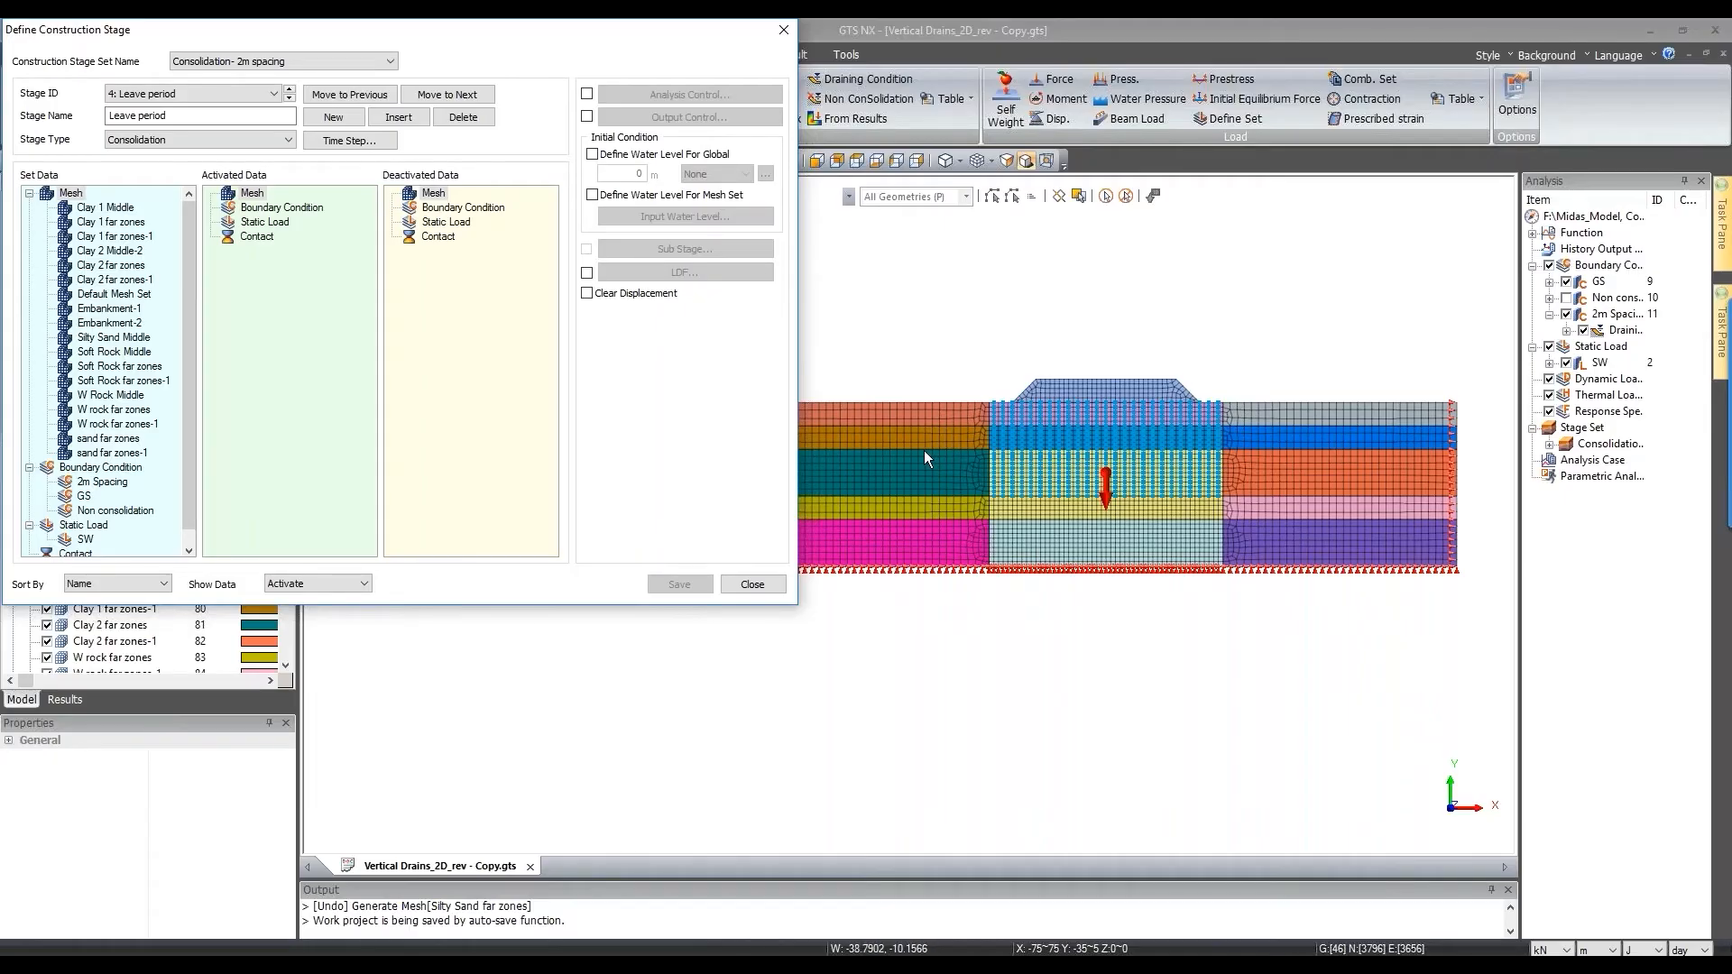
left_click(289, 98)
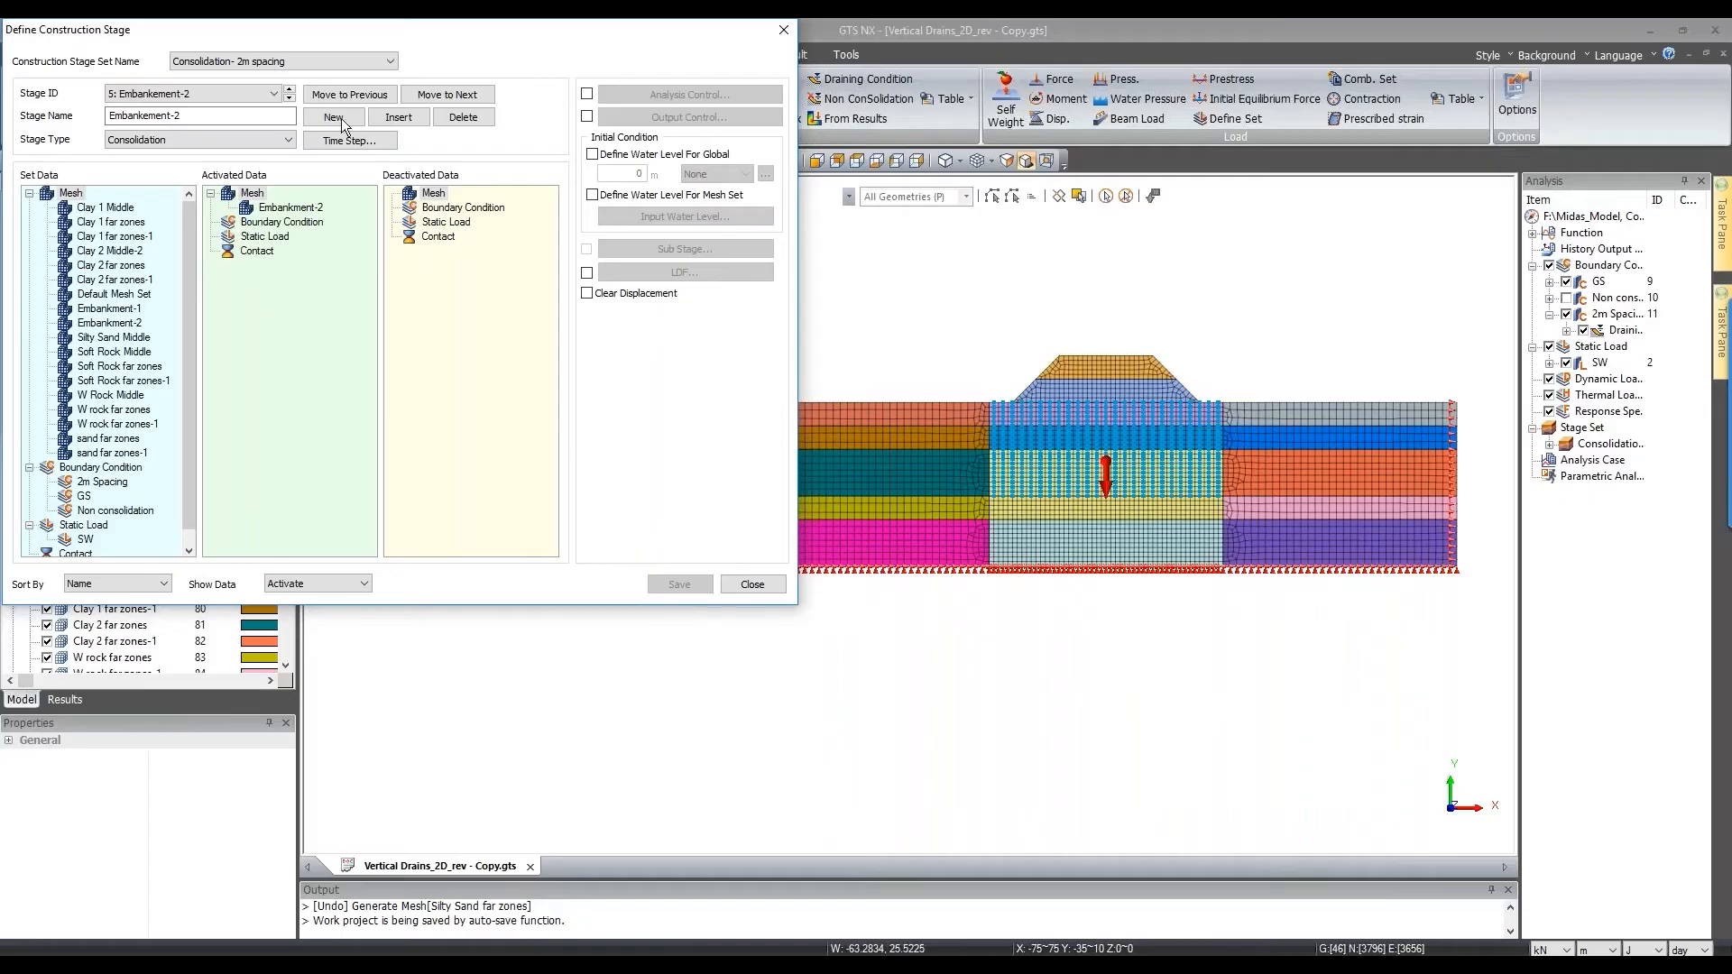
left_click(290, 99)
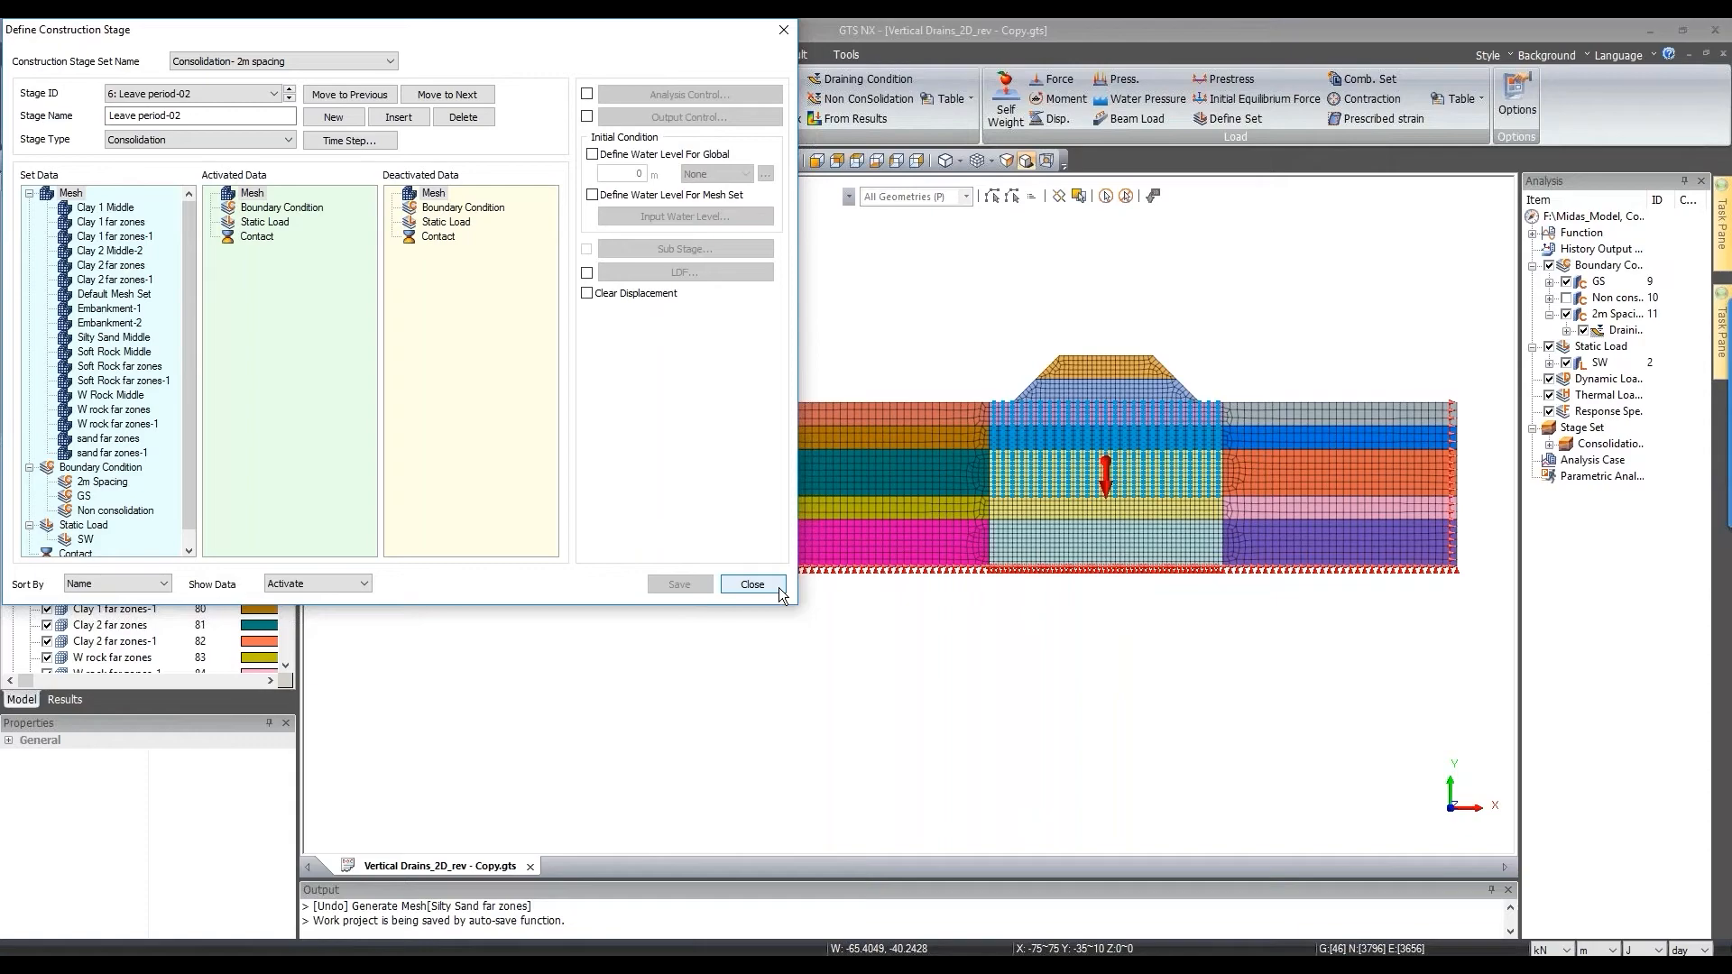
left_click(754, 584)
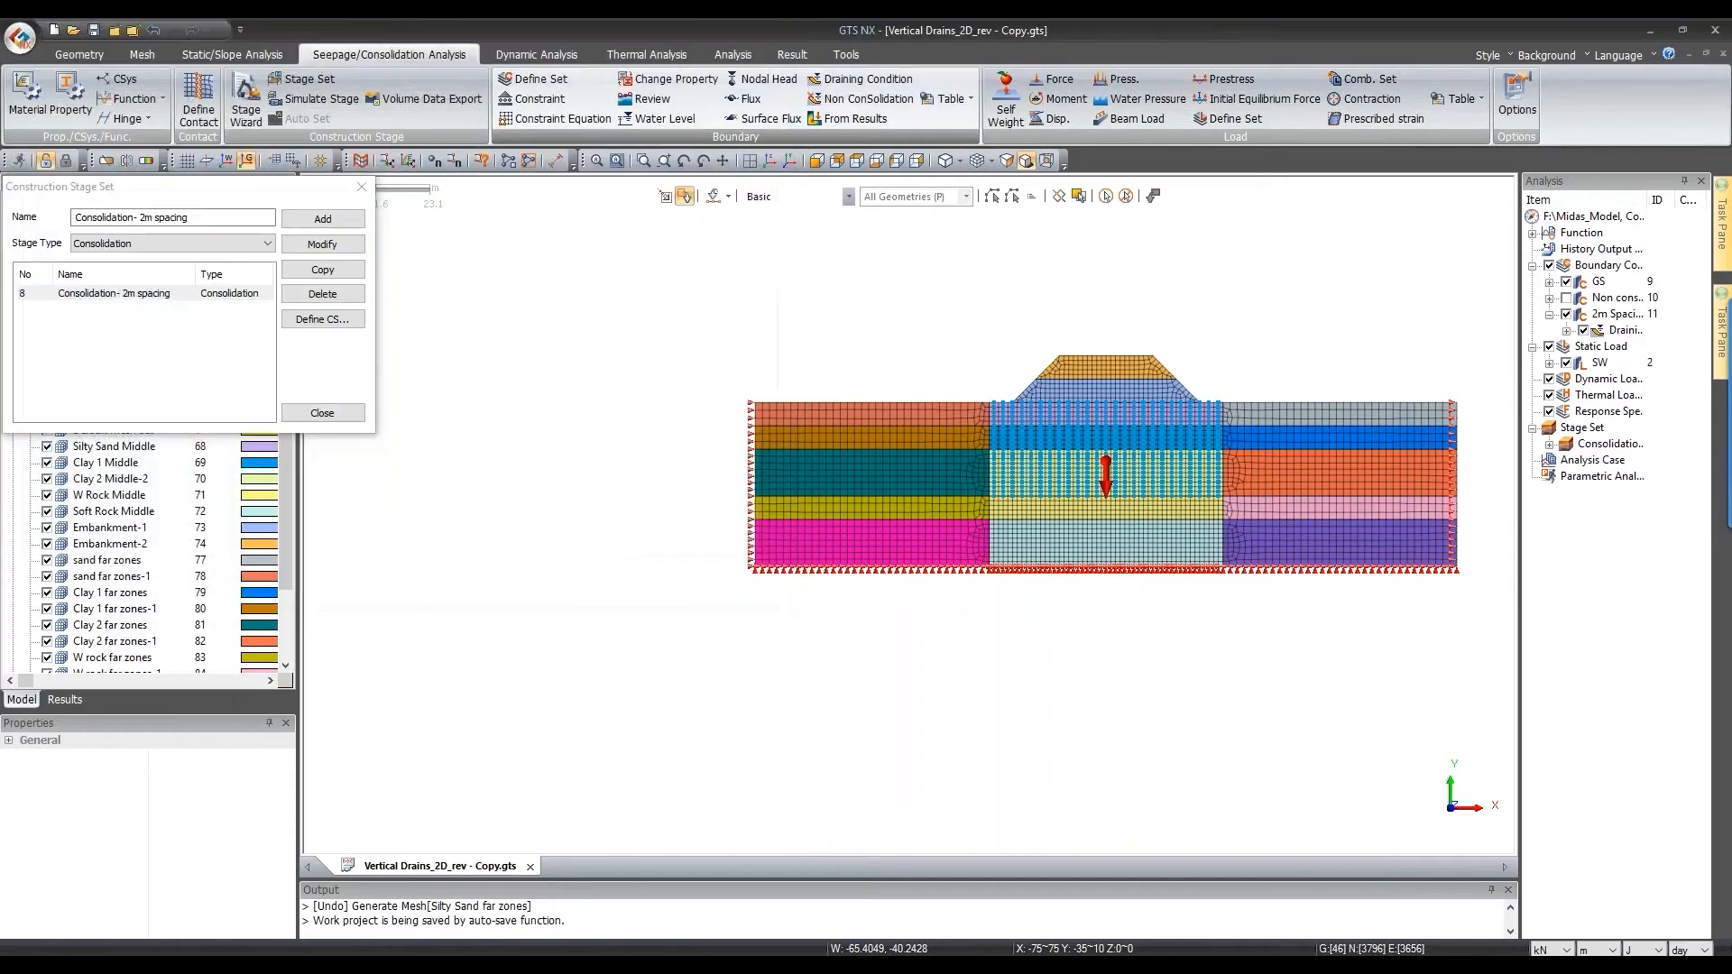
Step: Close the stage set window, fit the model in view, and start a new General analysis case
left_click(321, 412)
left_click(815, 158)
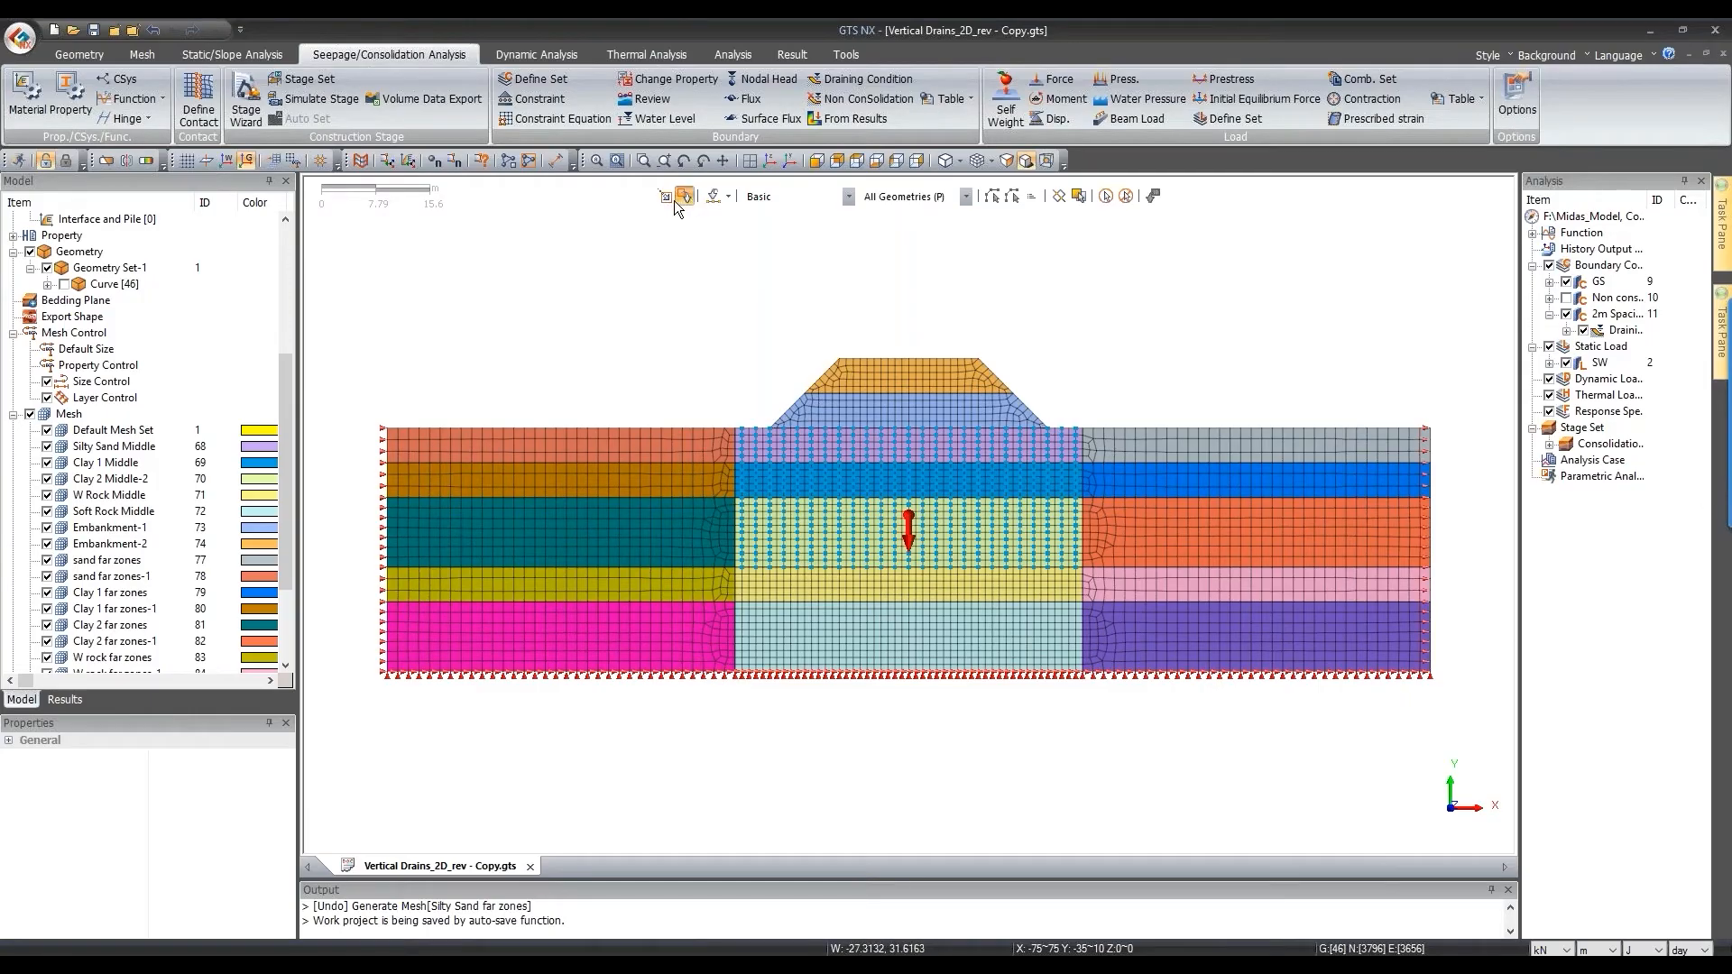
left_click(733, 54)
left_click(32, 104)
left_click(729, 303)
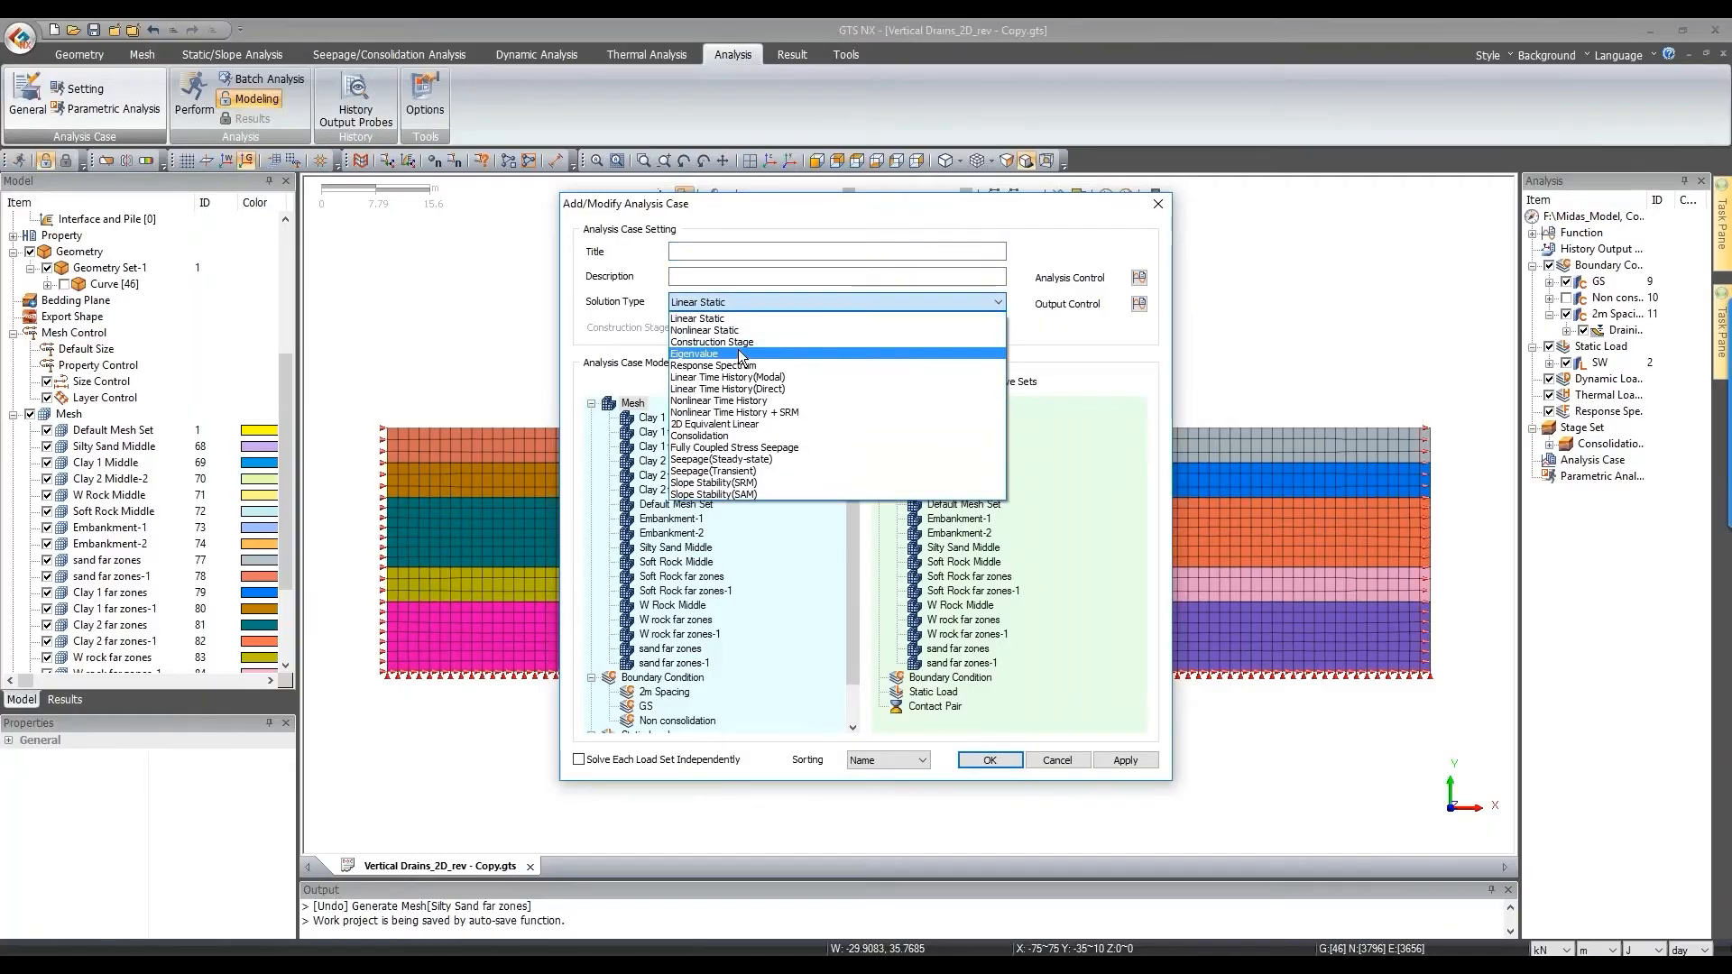
Step: Make the case a Construction Stage analysis titled '2m Spacing' using the Consolidation- 2m spacing set
left_click(740, 342)
left_click(750, 251)
type("2m Spacing")
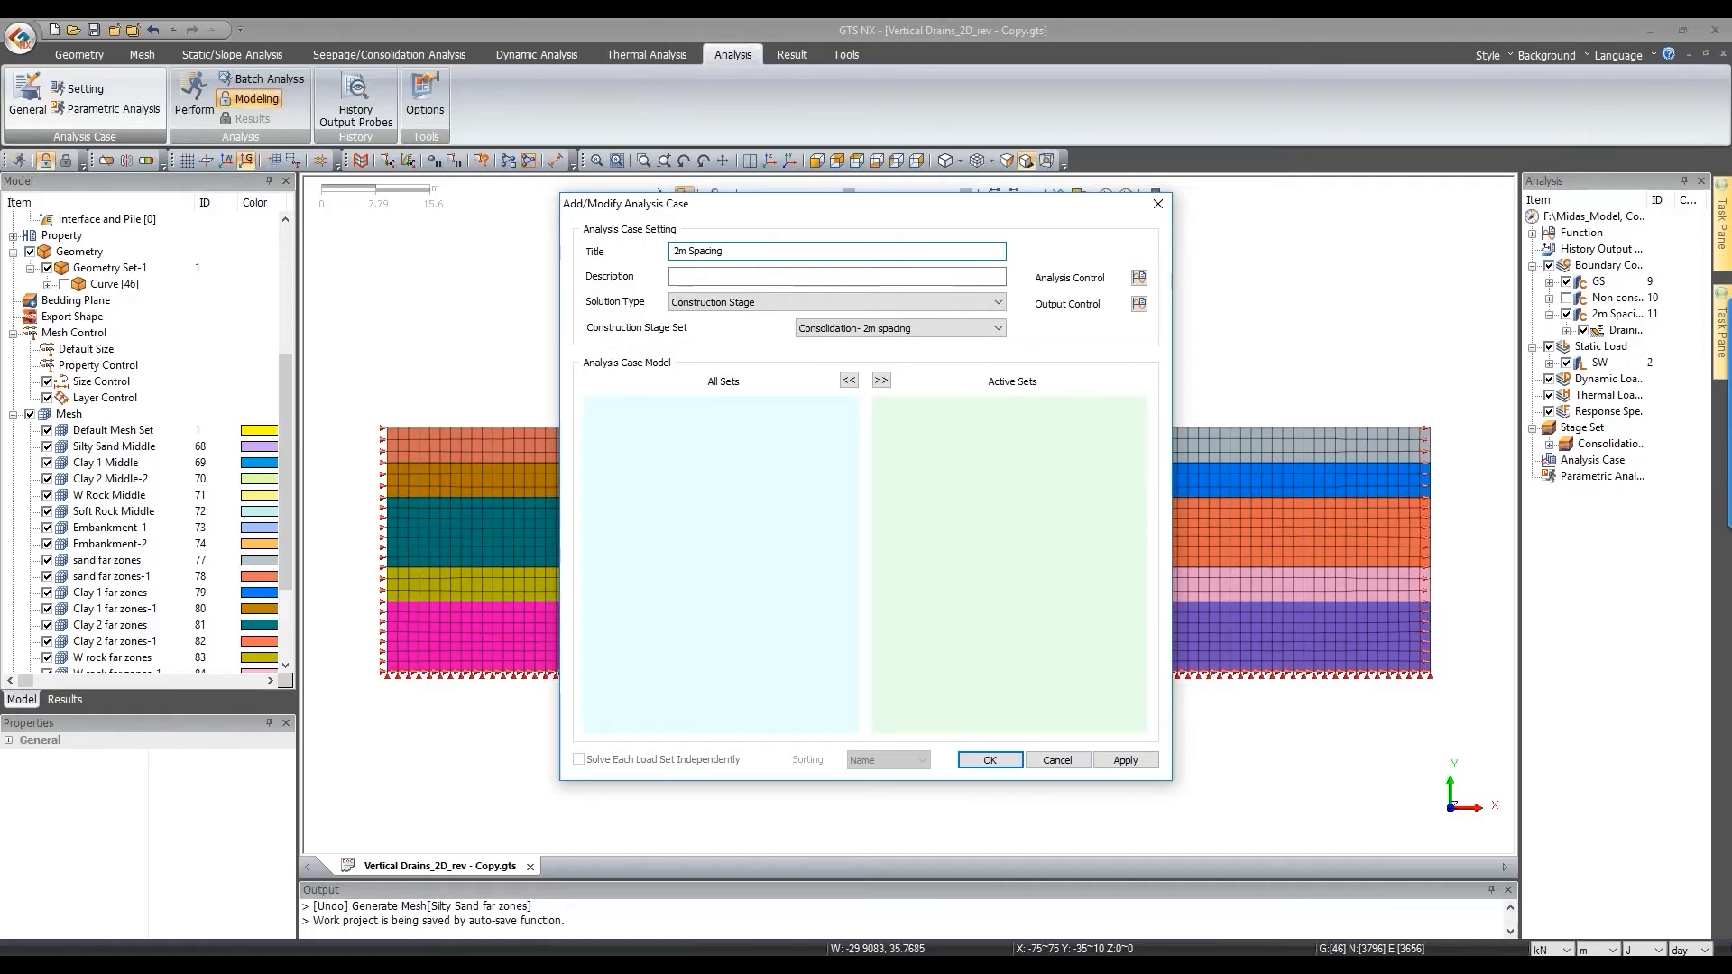
left_click(865, 328)
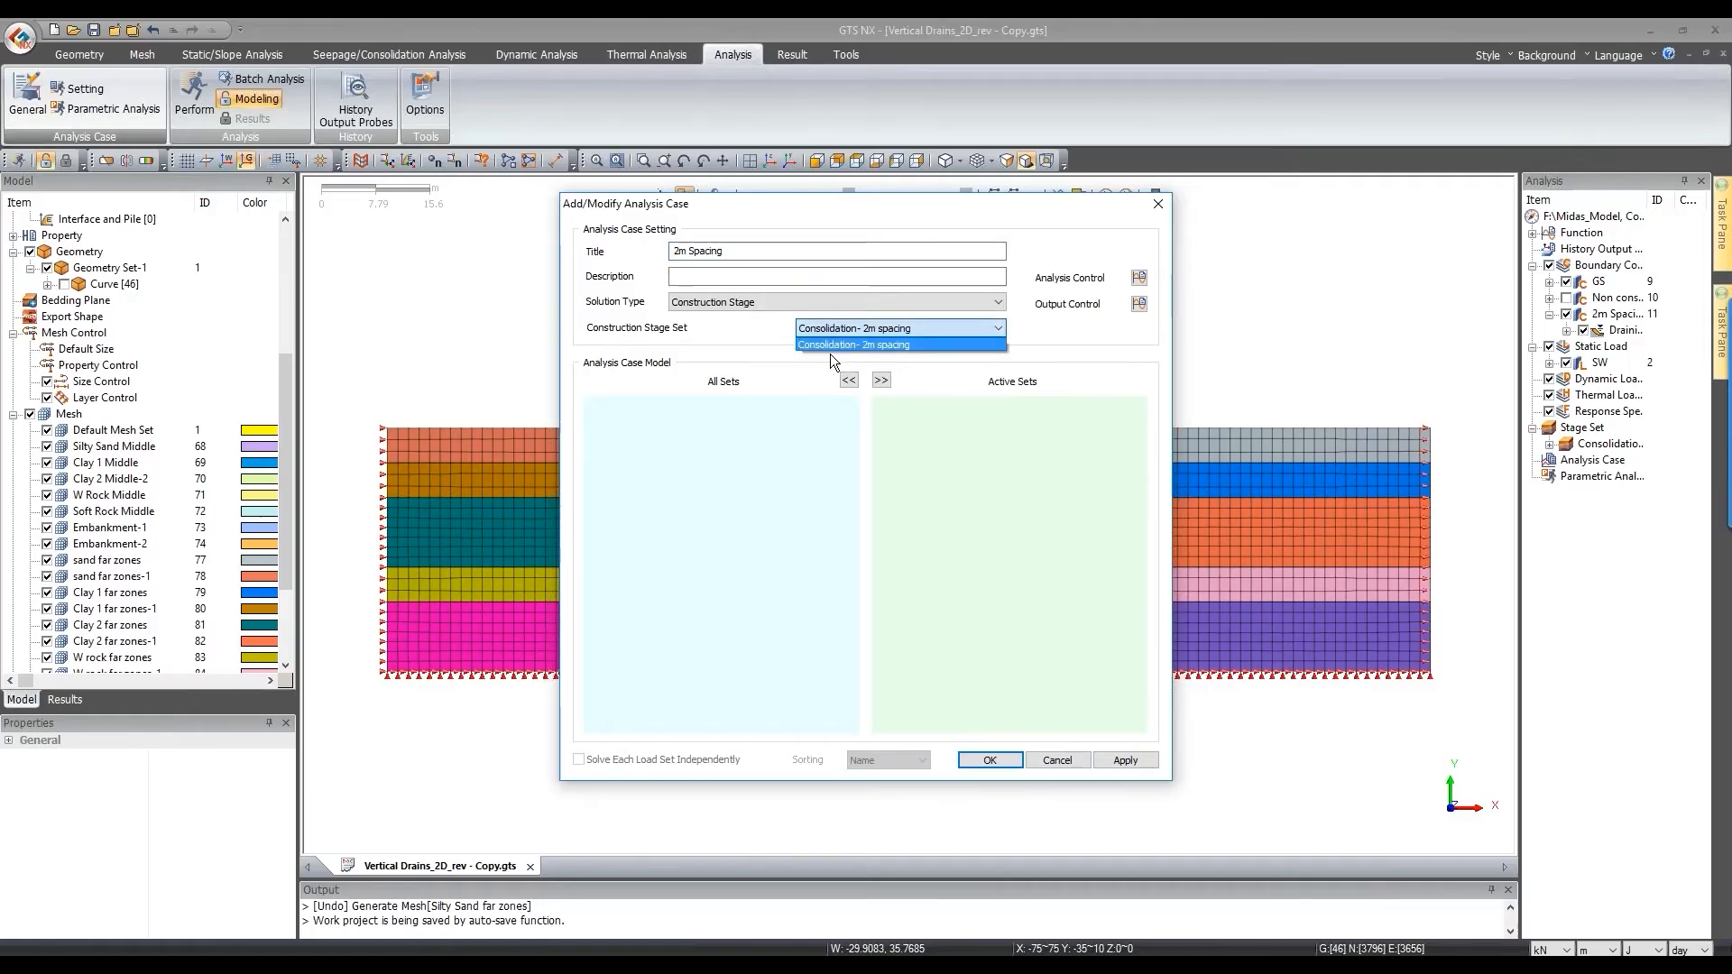
left_click(909, 345)
Step: In Analysis Control, start stress analysis from 1:Initial and automatically consider water pressure
left_click(1138, 278)
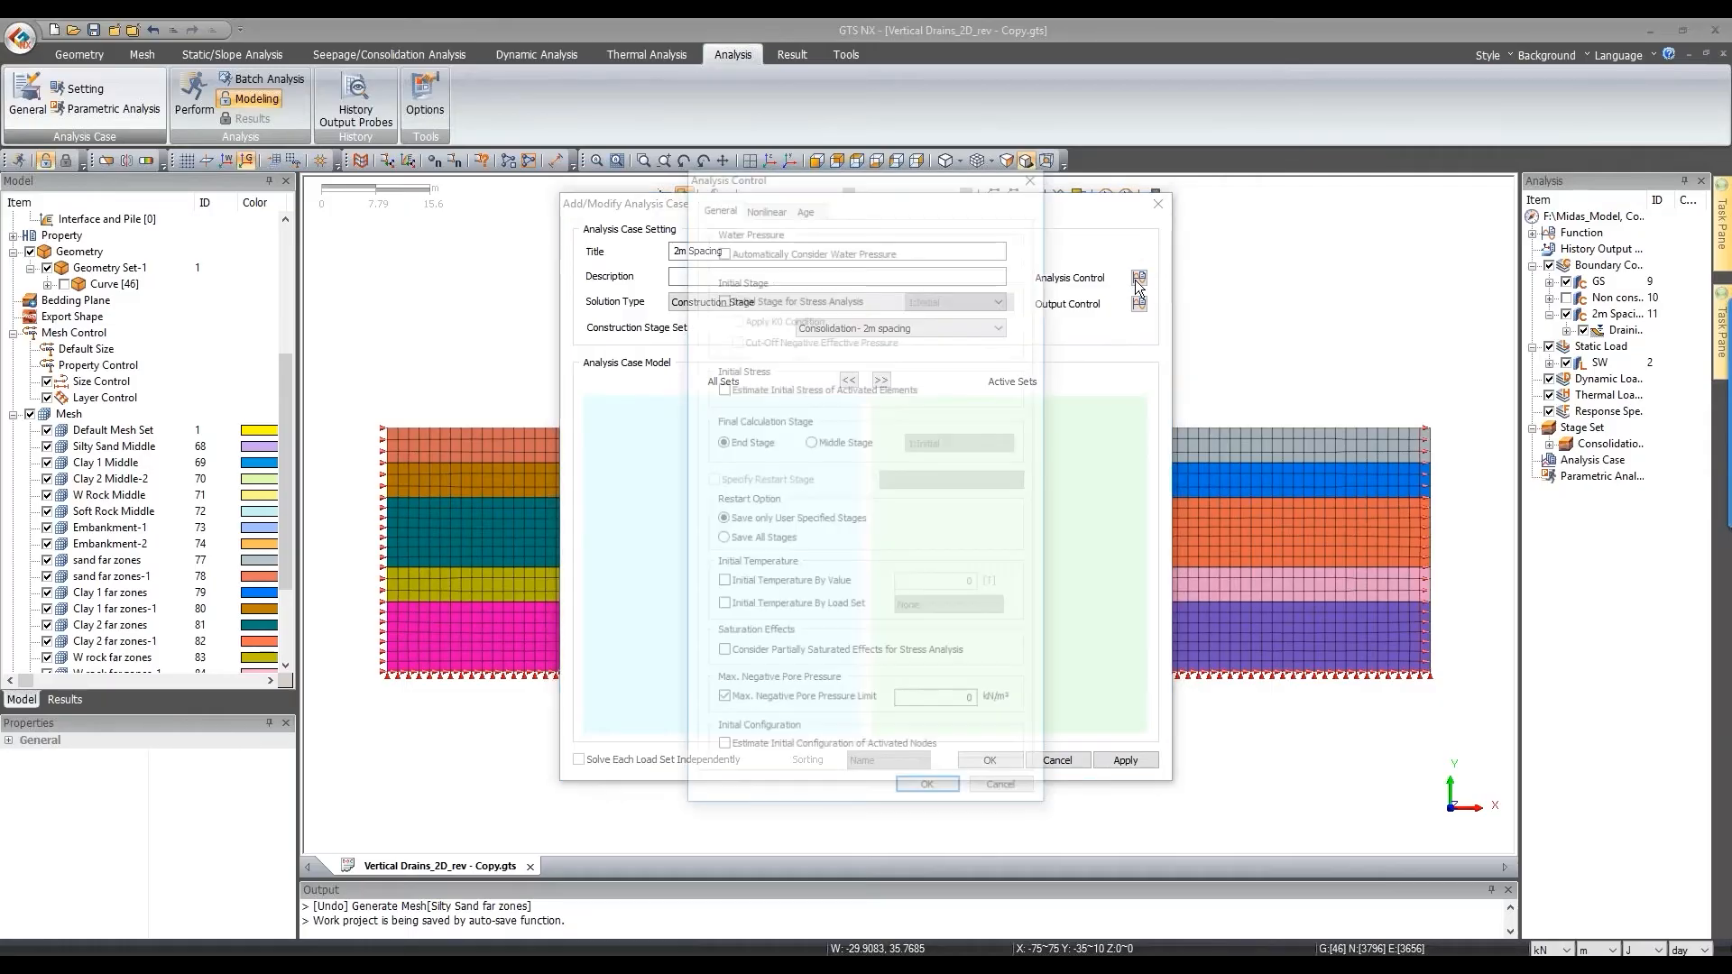
left_click(747, 297)
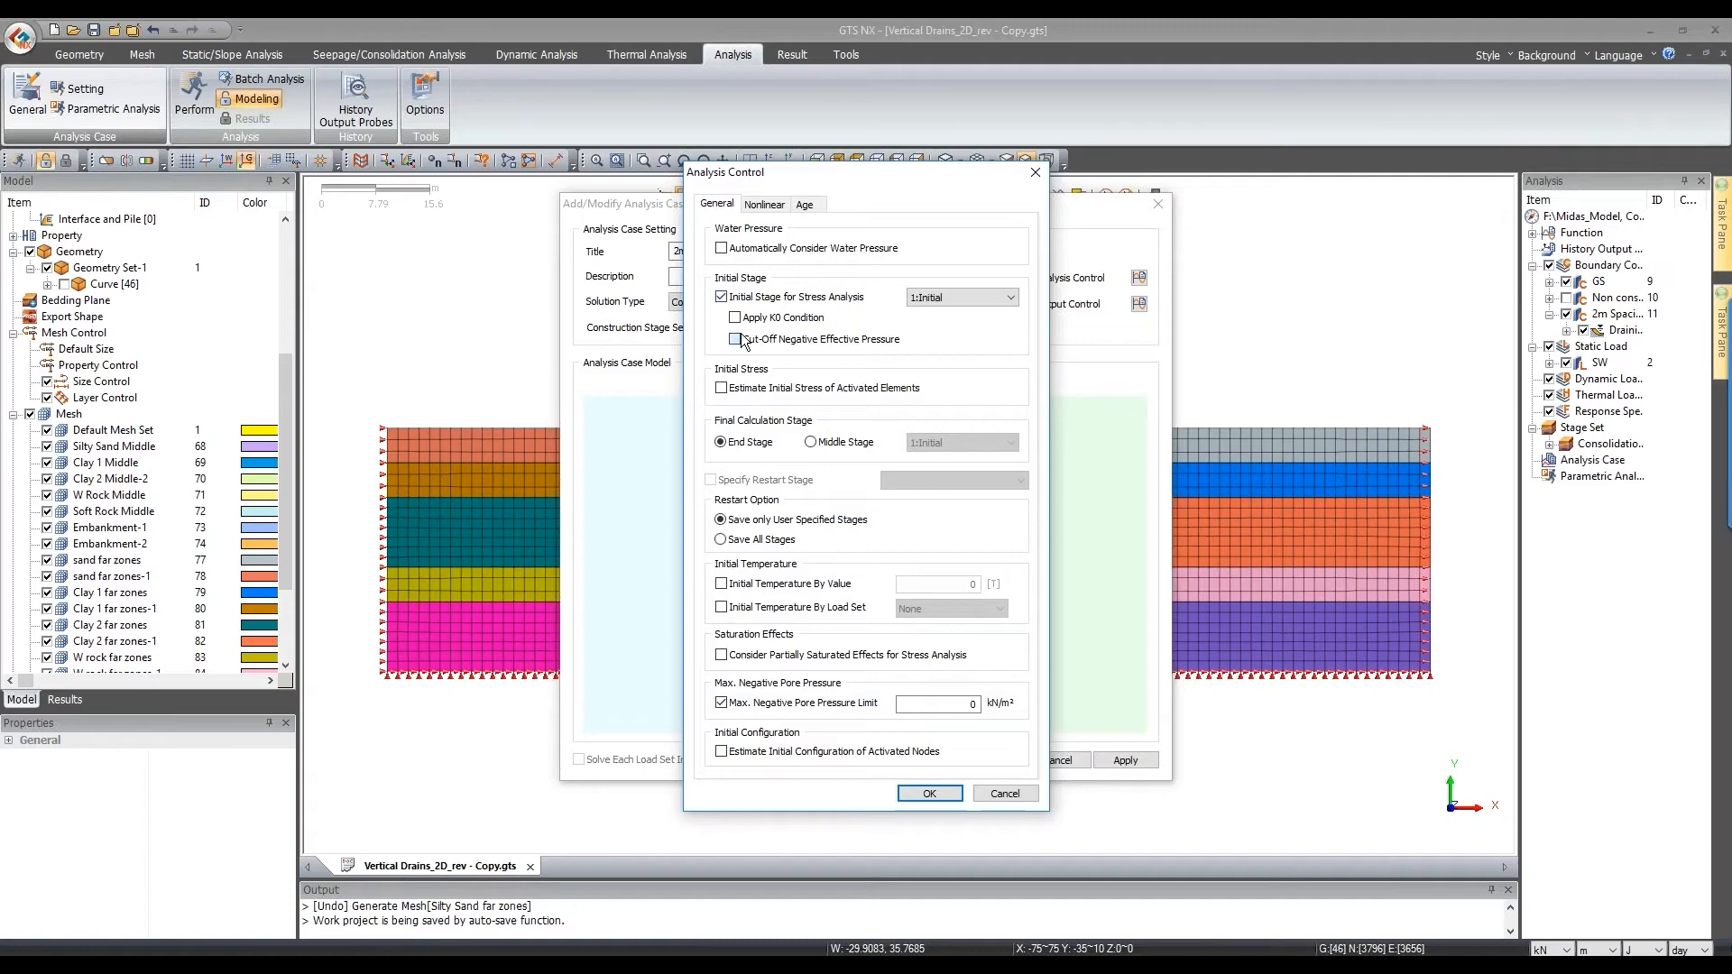
left_click(723, 250)
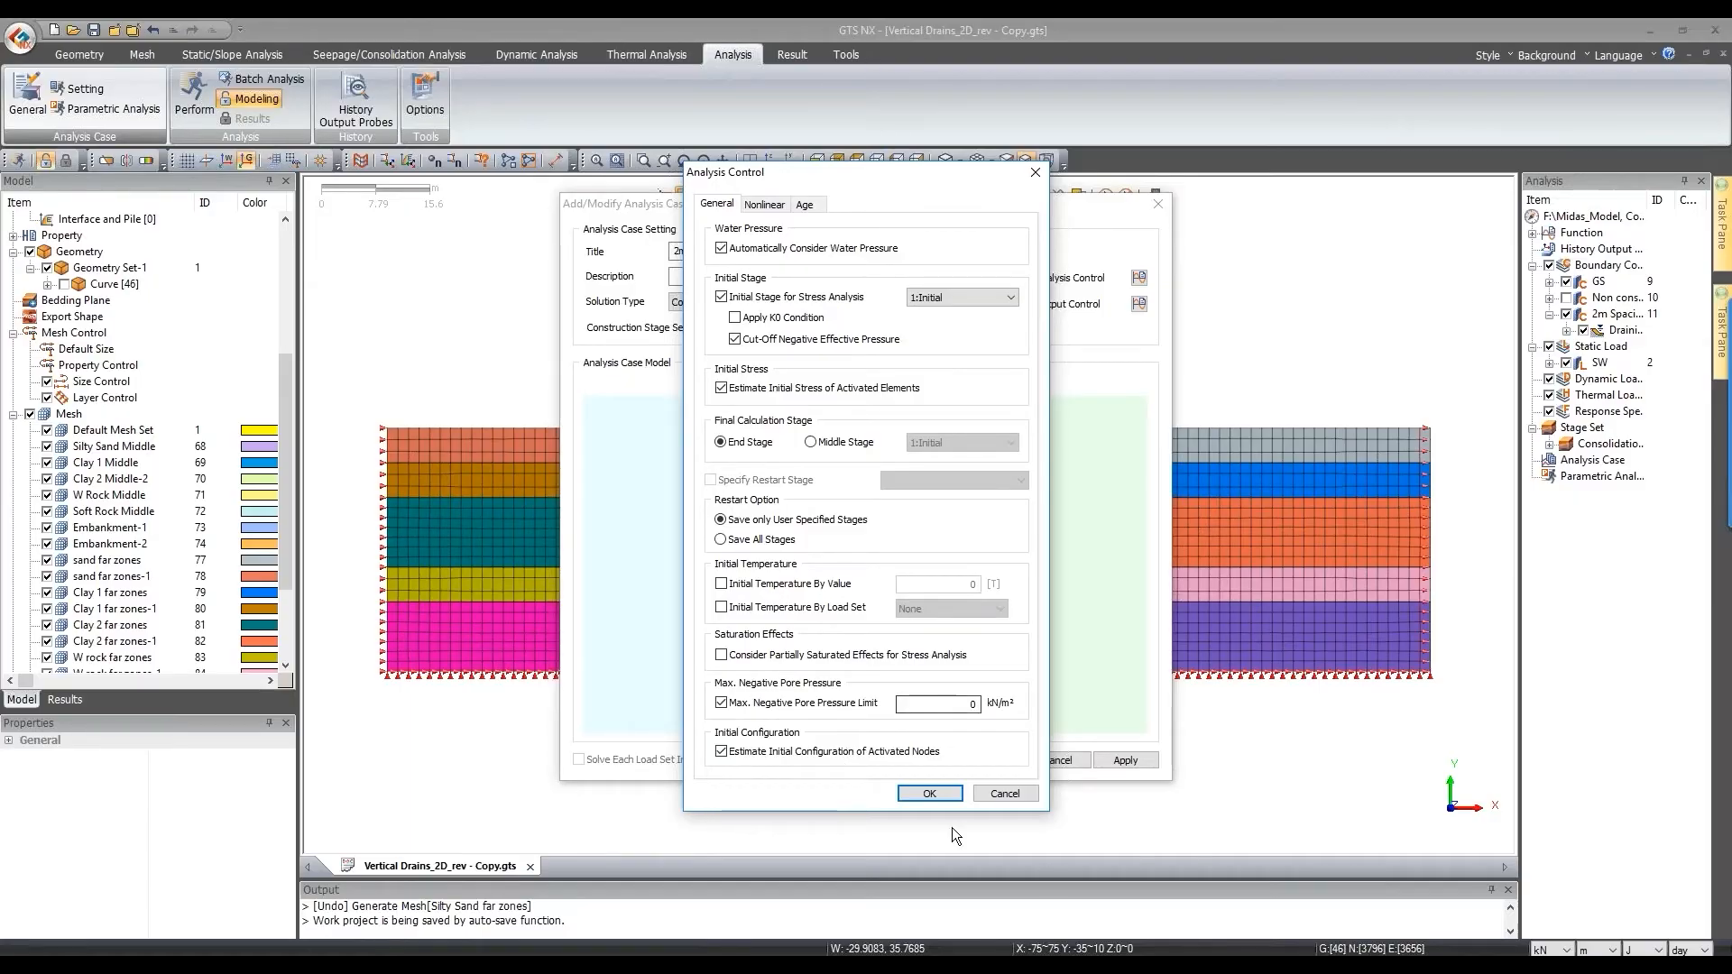
Step: Confirm Analysis Control and create the '2m Spacing' construction-stage analysis case
left_click(951, 800)
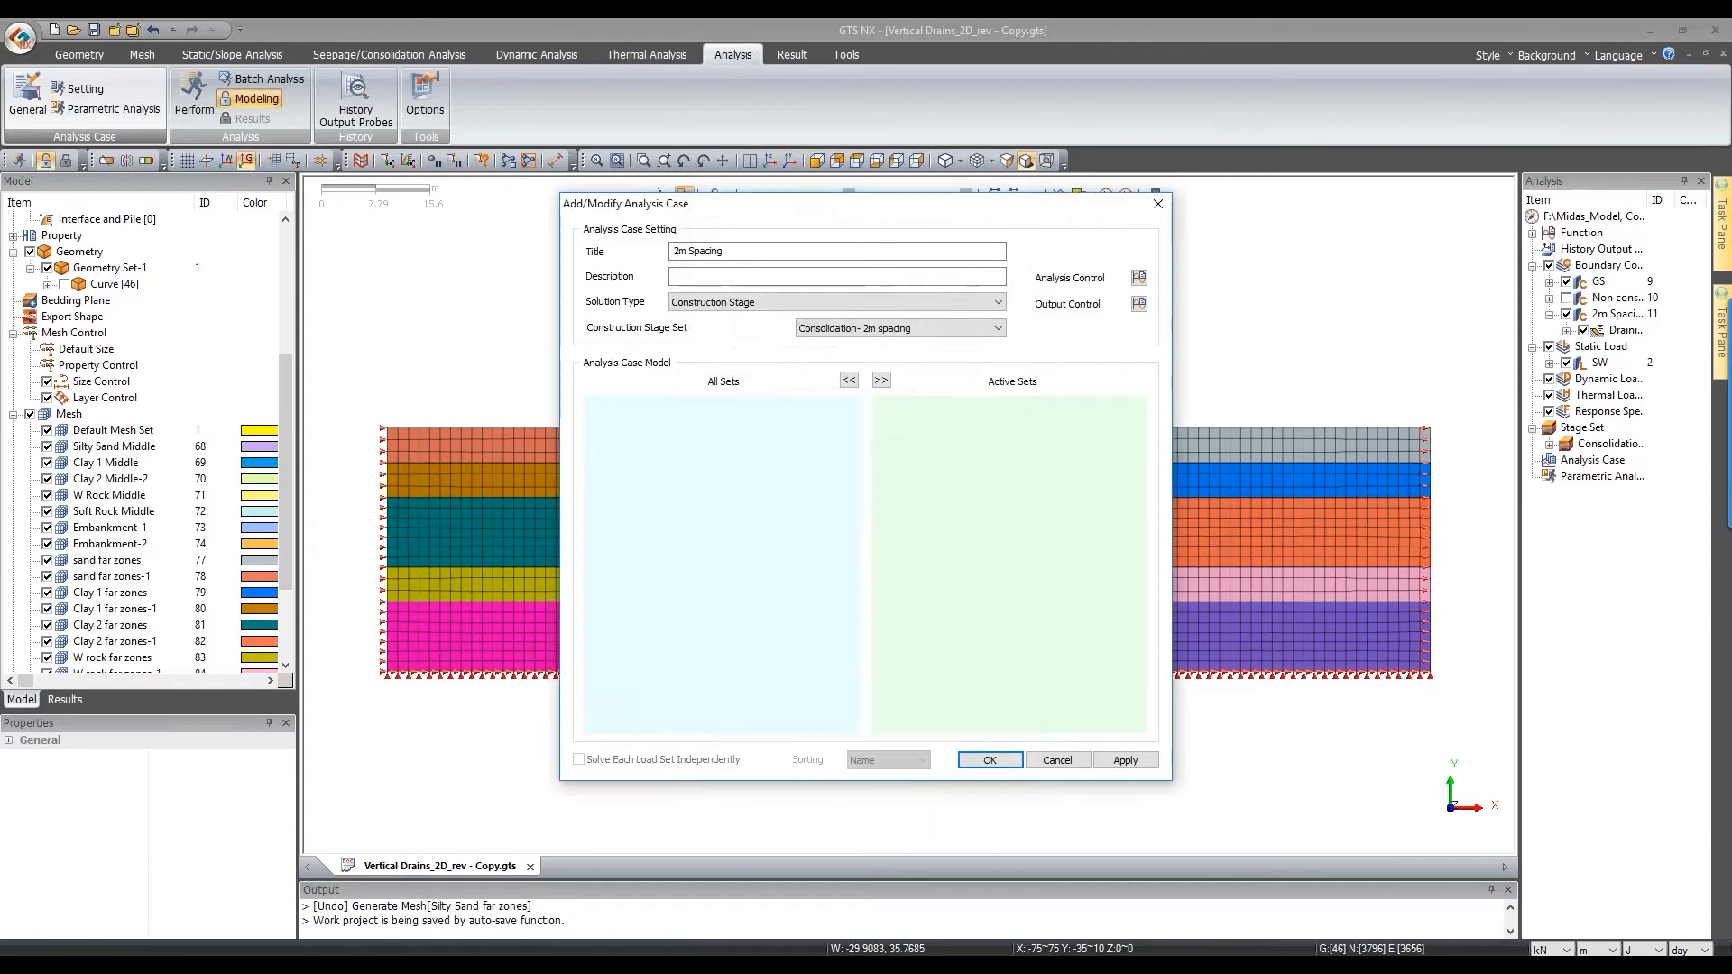
left_click(989, 759)
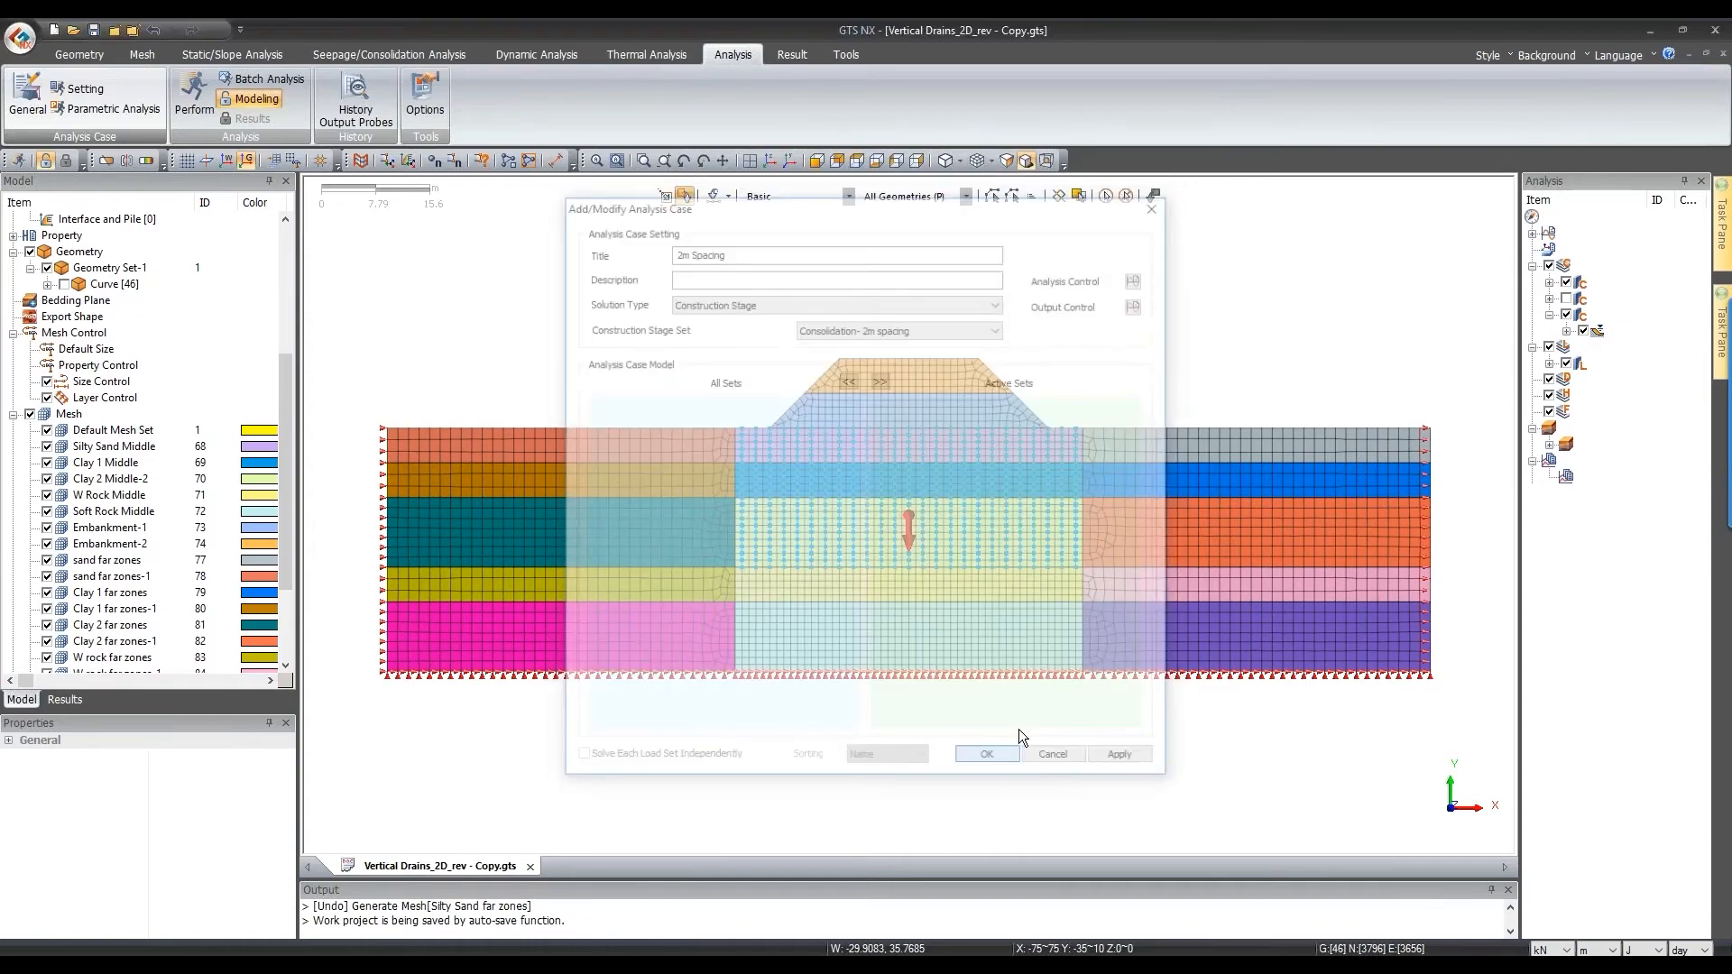
right_click(1601, 461)
Step: Edit the Initial stage to define a global water level of 0 m, then save and close
left_click(1621, 477)
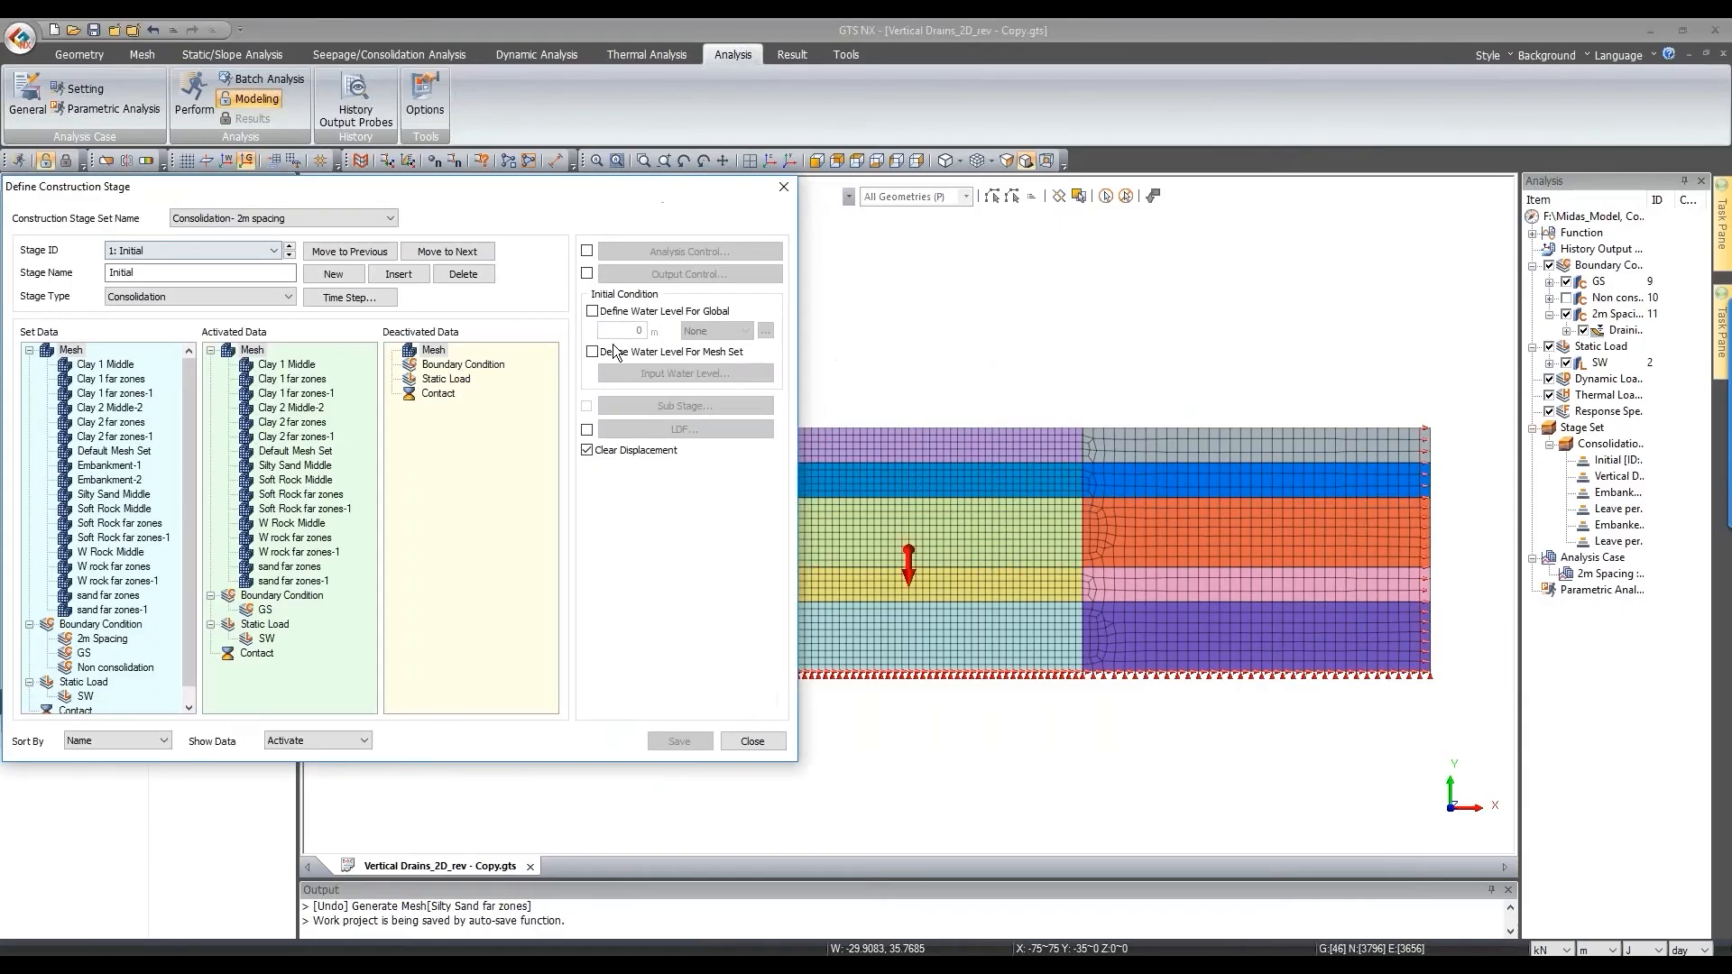
left_click_drag(595, 186, 737, 179)
left_click(730, 303)
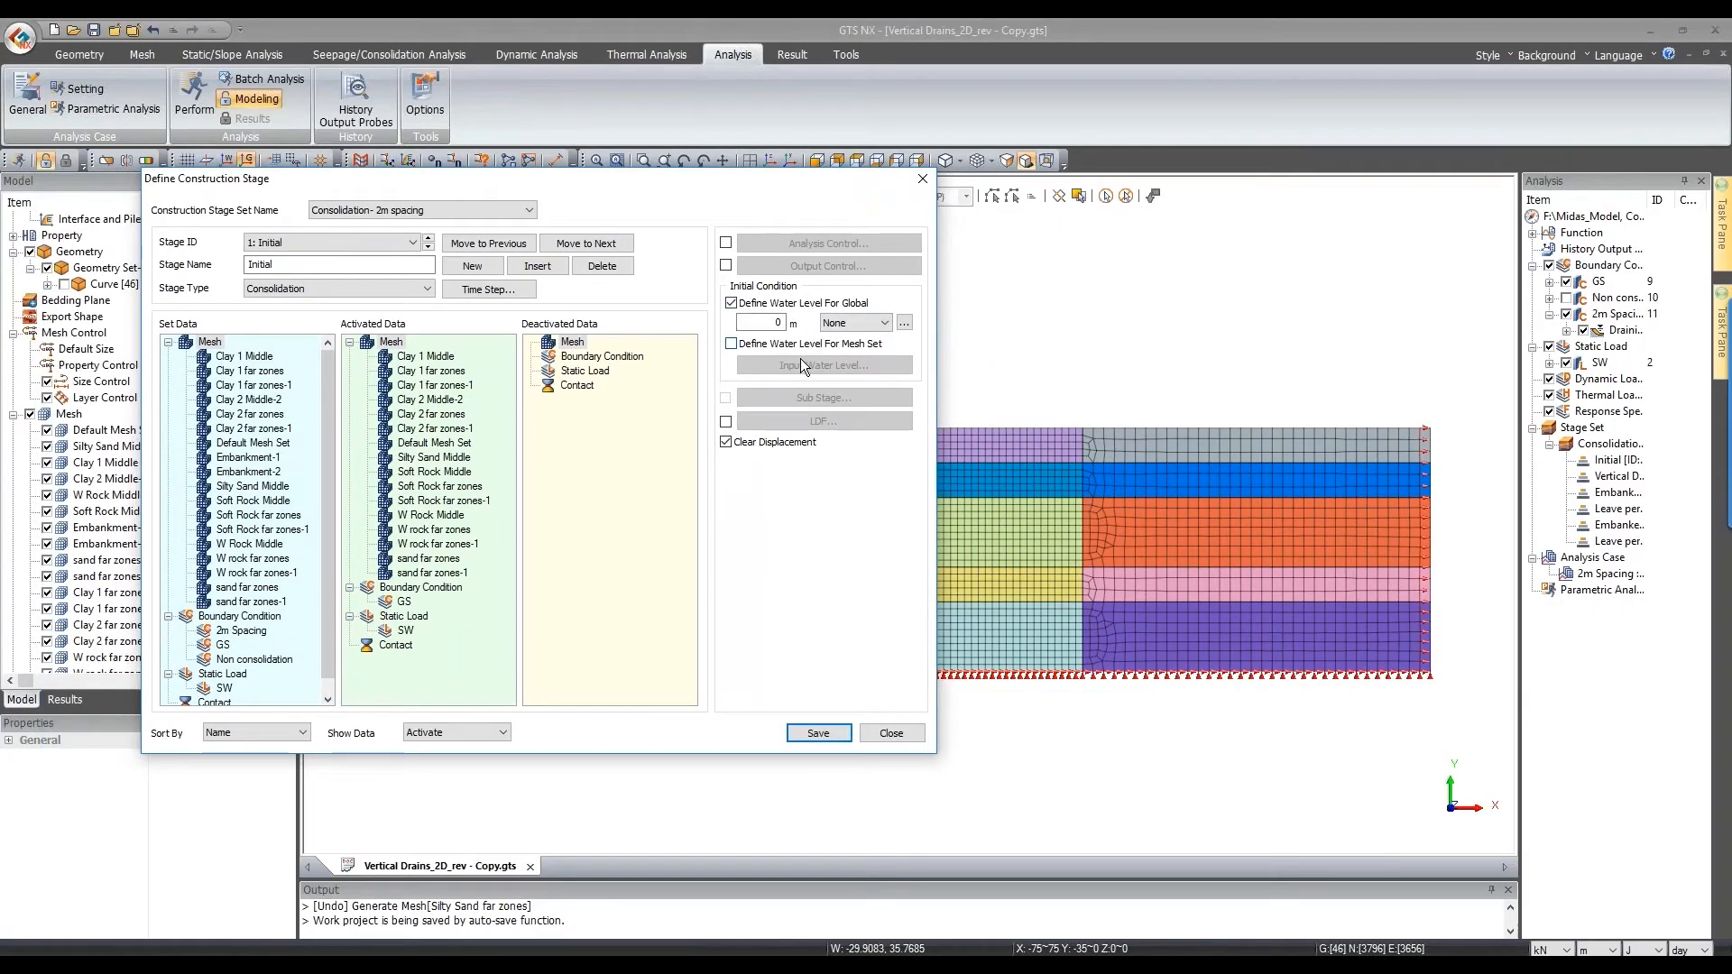
key("Tab")
left_click_drag(829, 215, 736, 260)
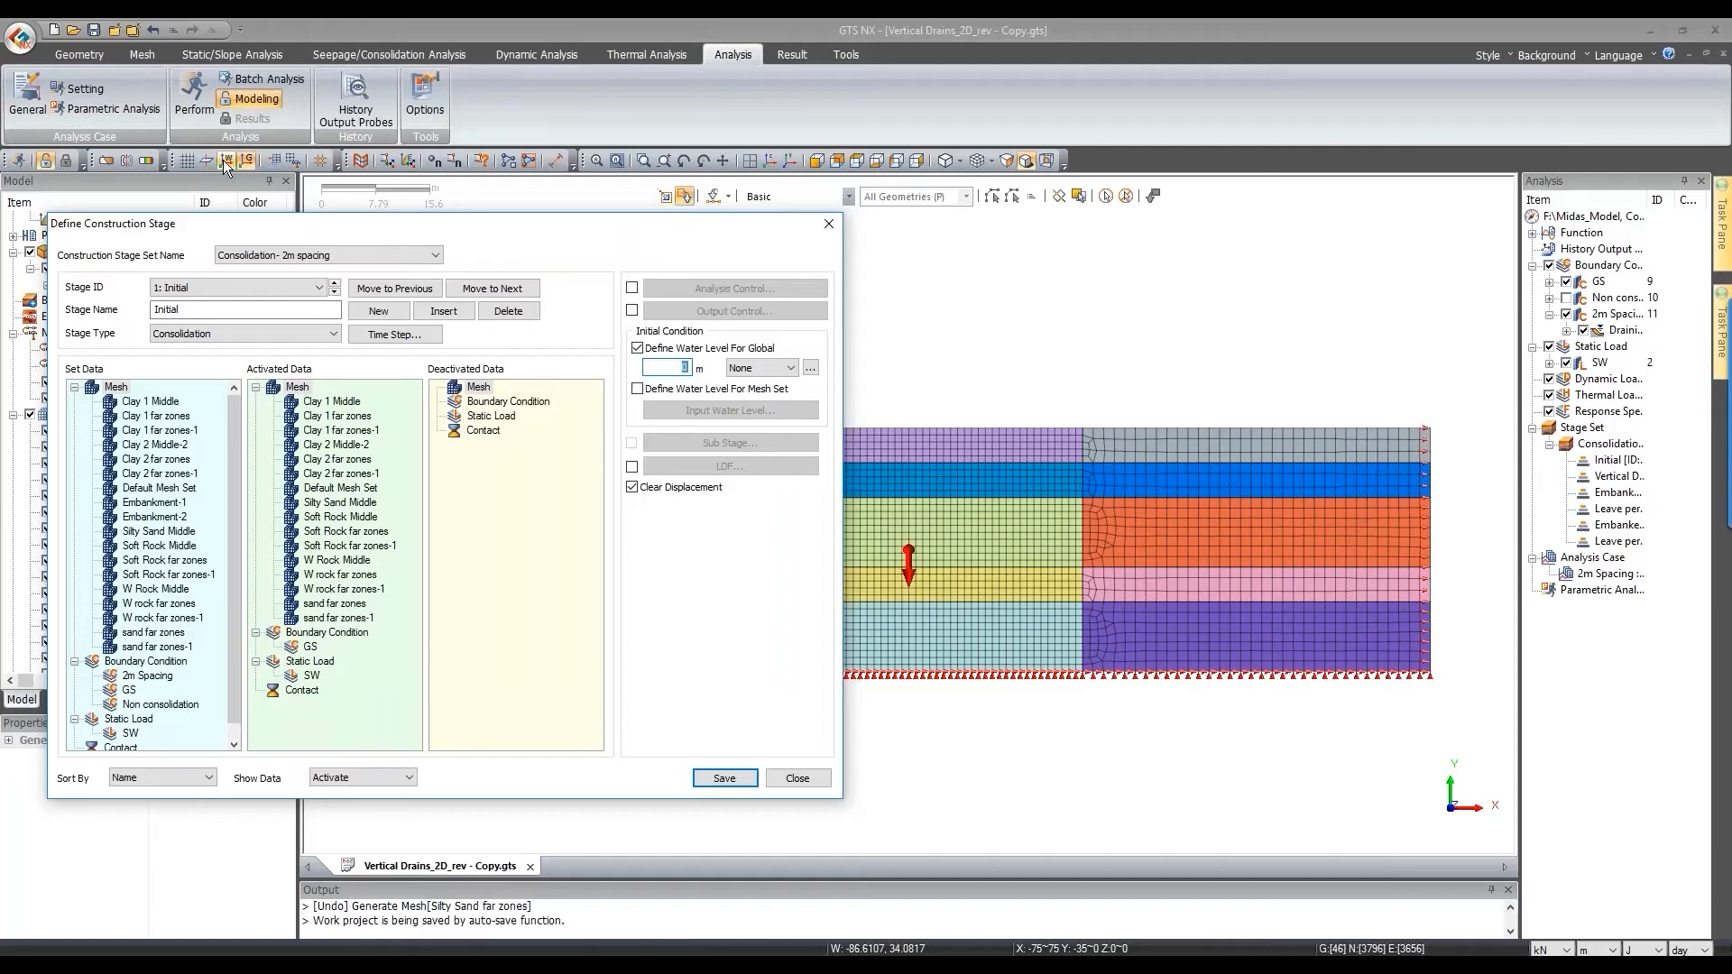
left_click(224, 160)
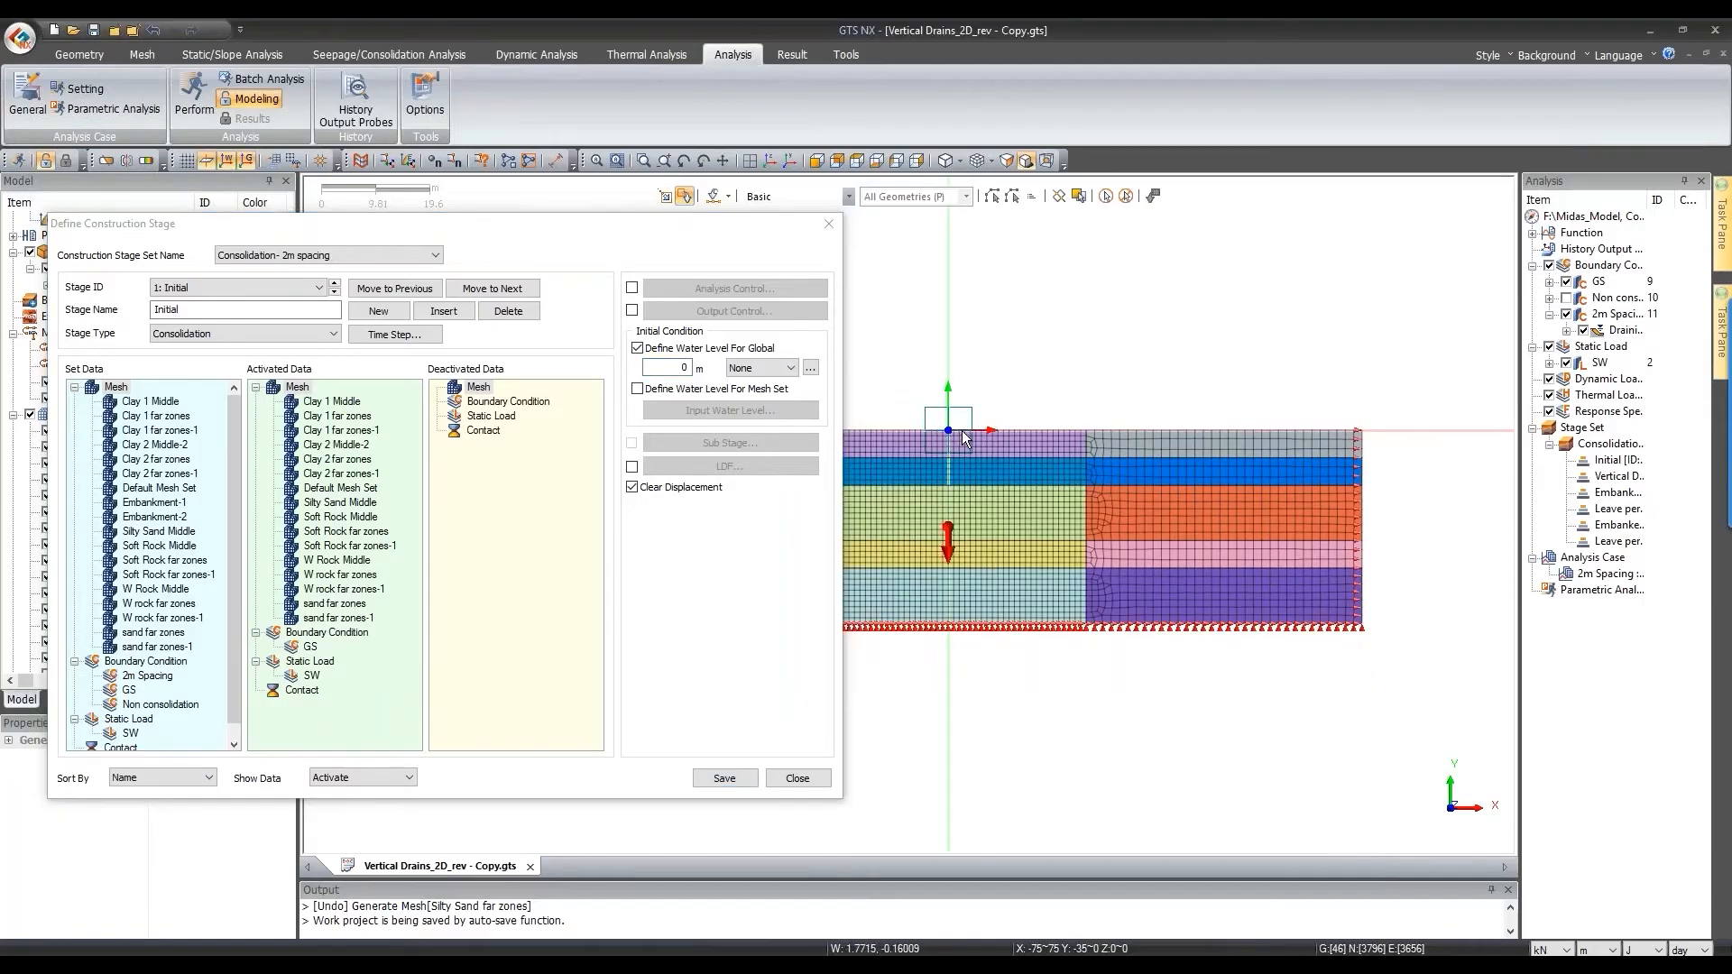
left_click(731, 775)
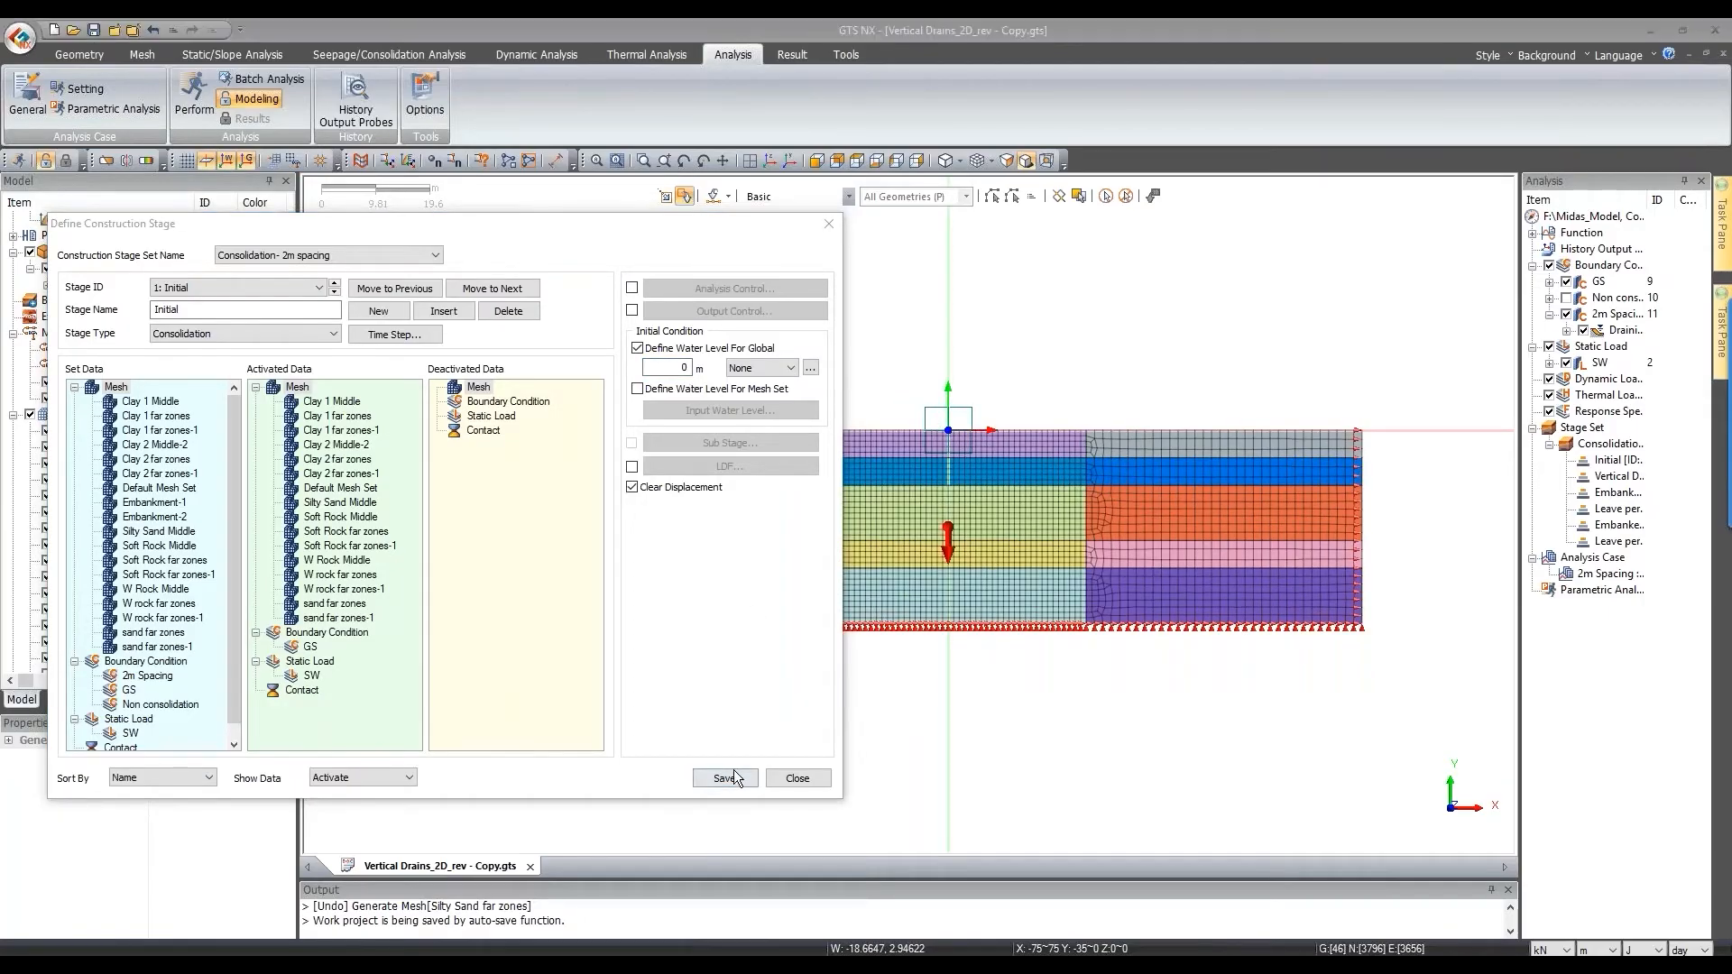
left_click(734, 774)
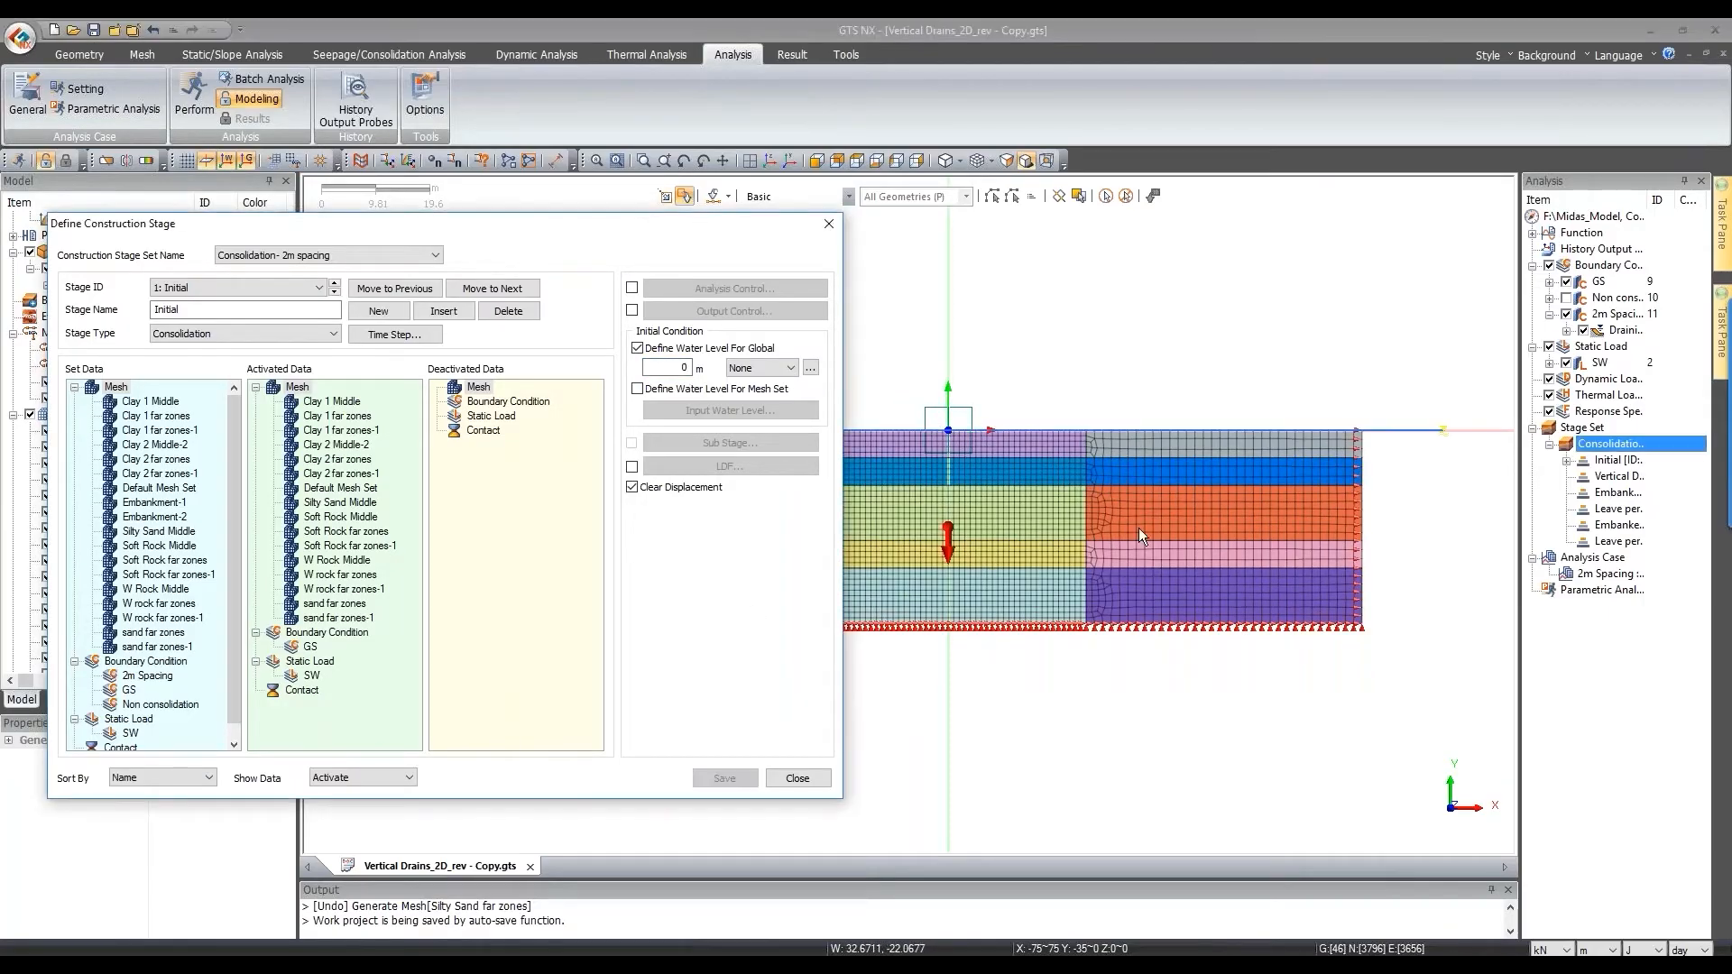
left_click(798, 778)
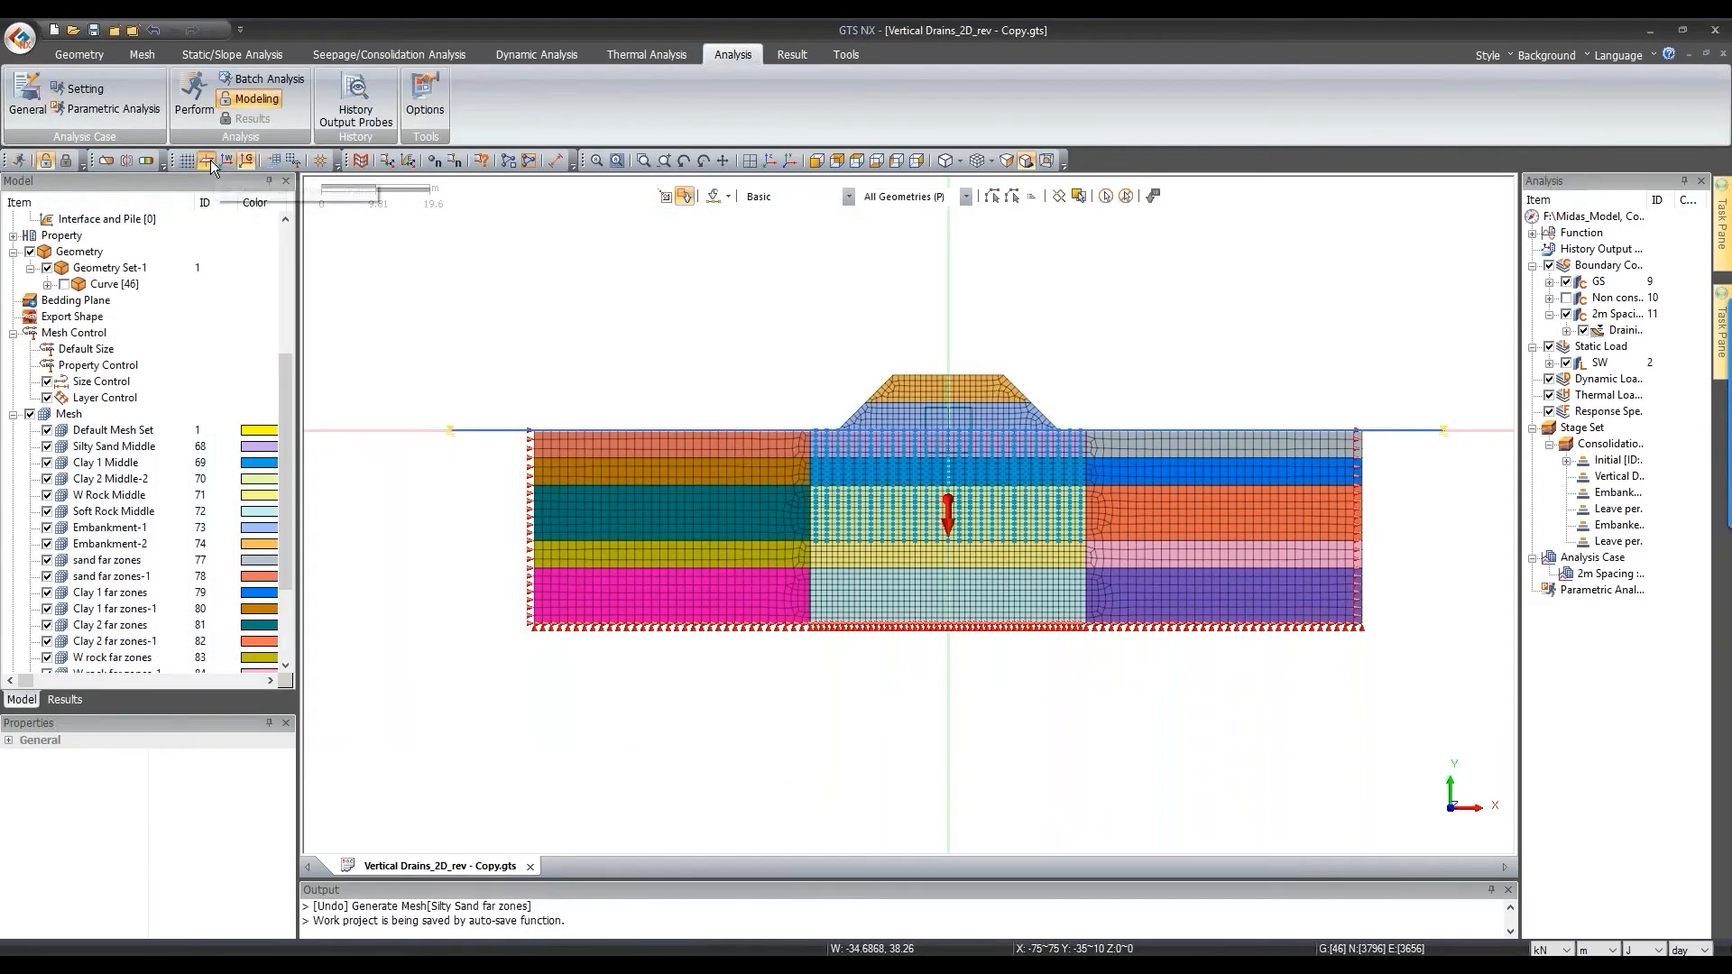
Step: Widen the Analysis panel and its Item column so names show in full
scroll(705, 370, "down", 1)
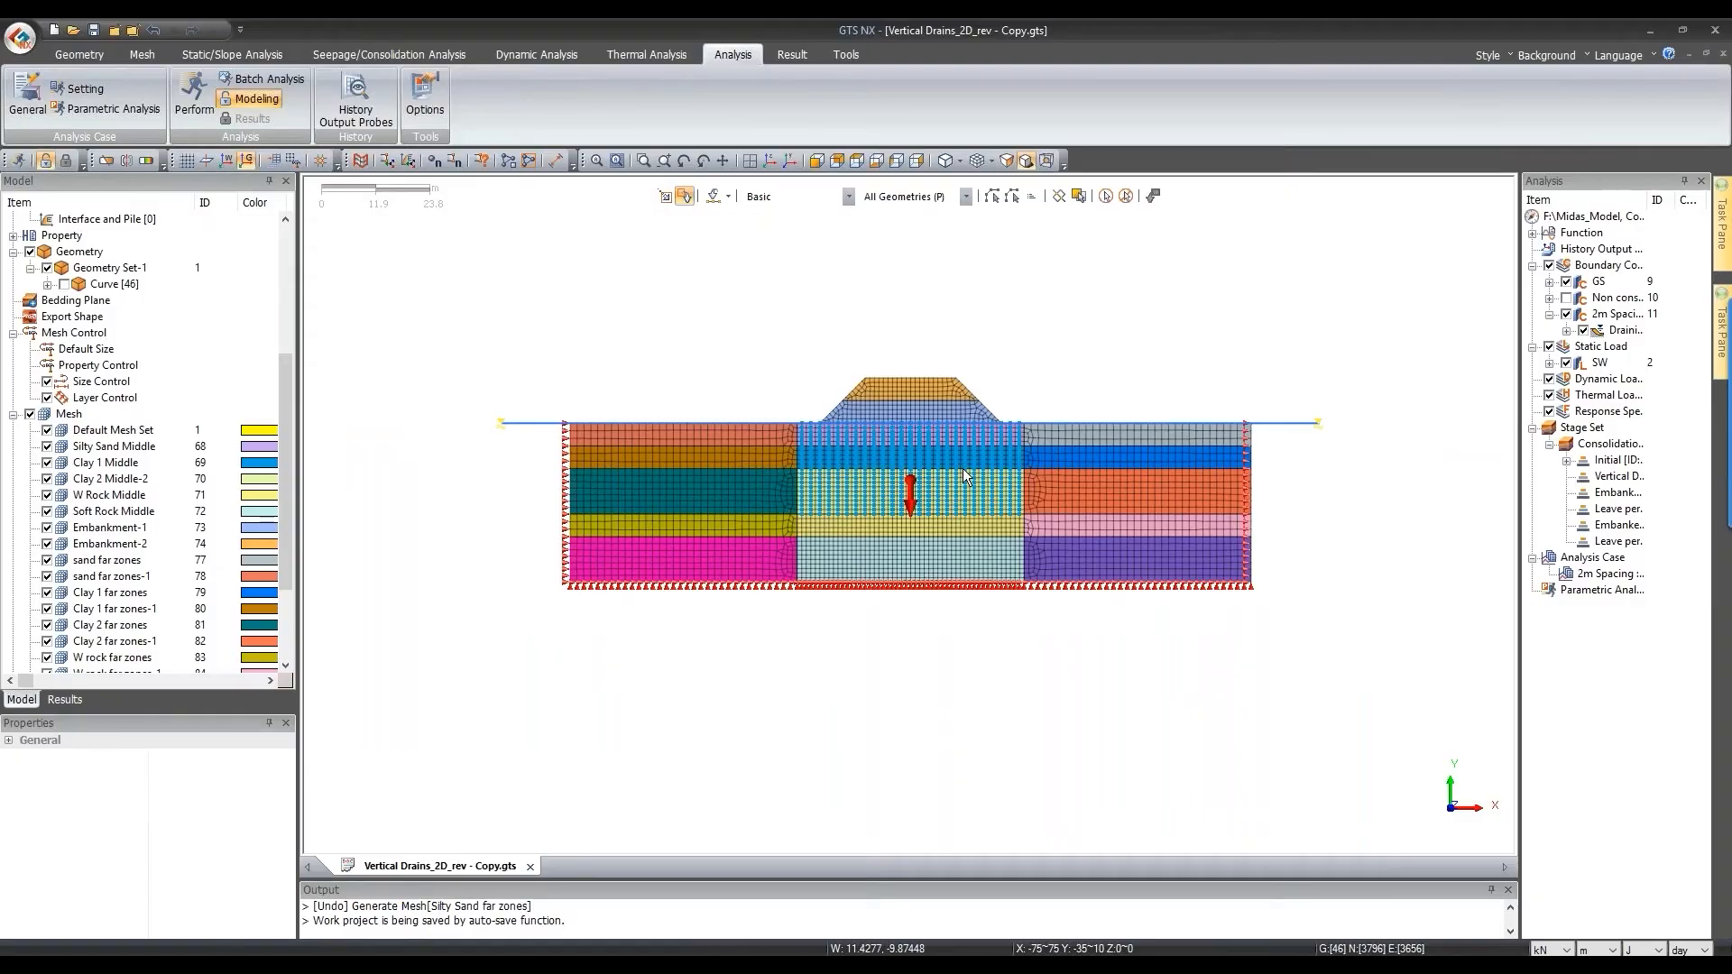
scroll(958, 496, "up", 1)
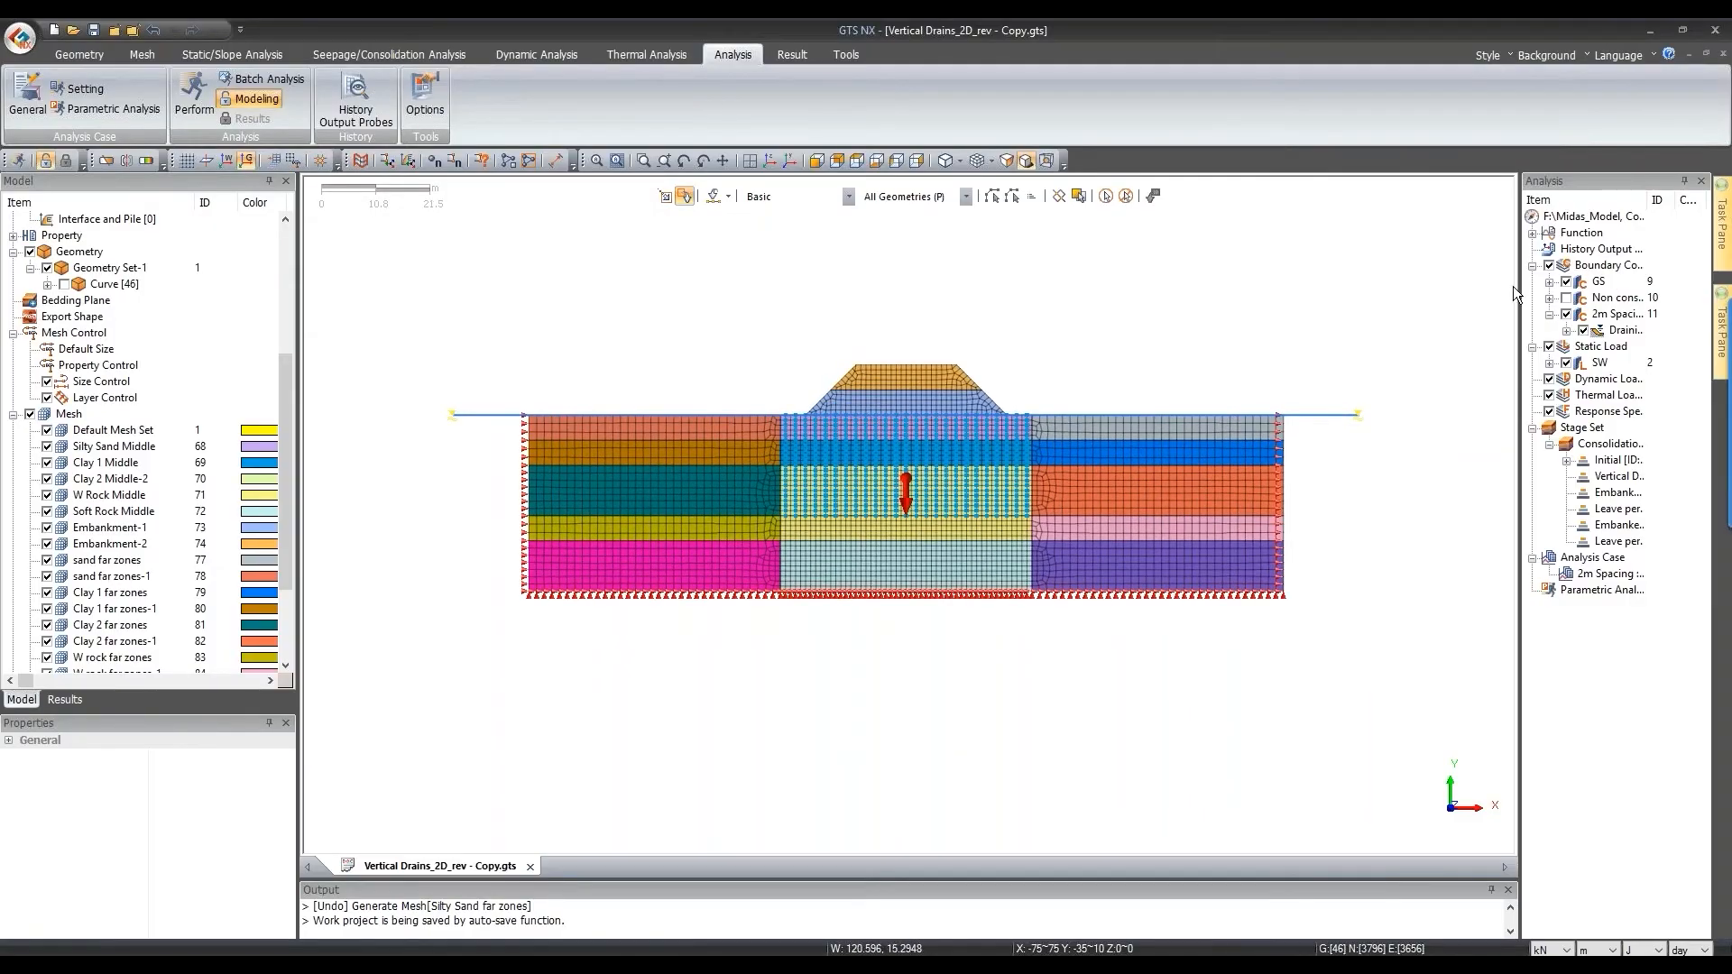
left_click_drag(1515, 285, 1472, 285)
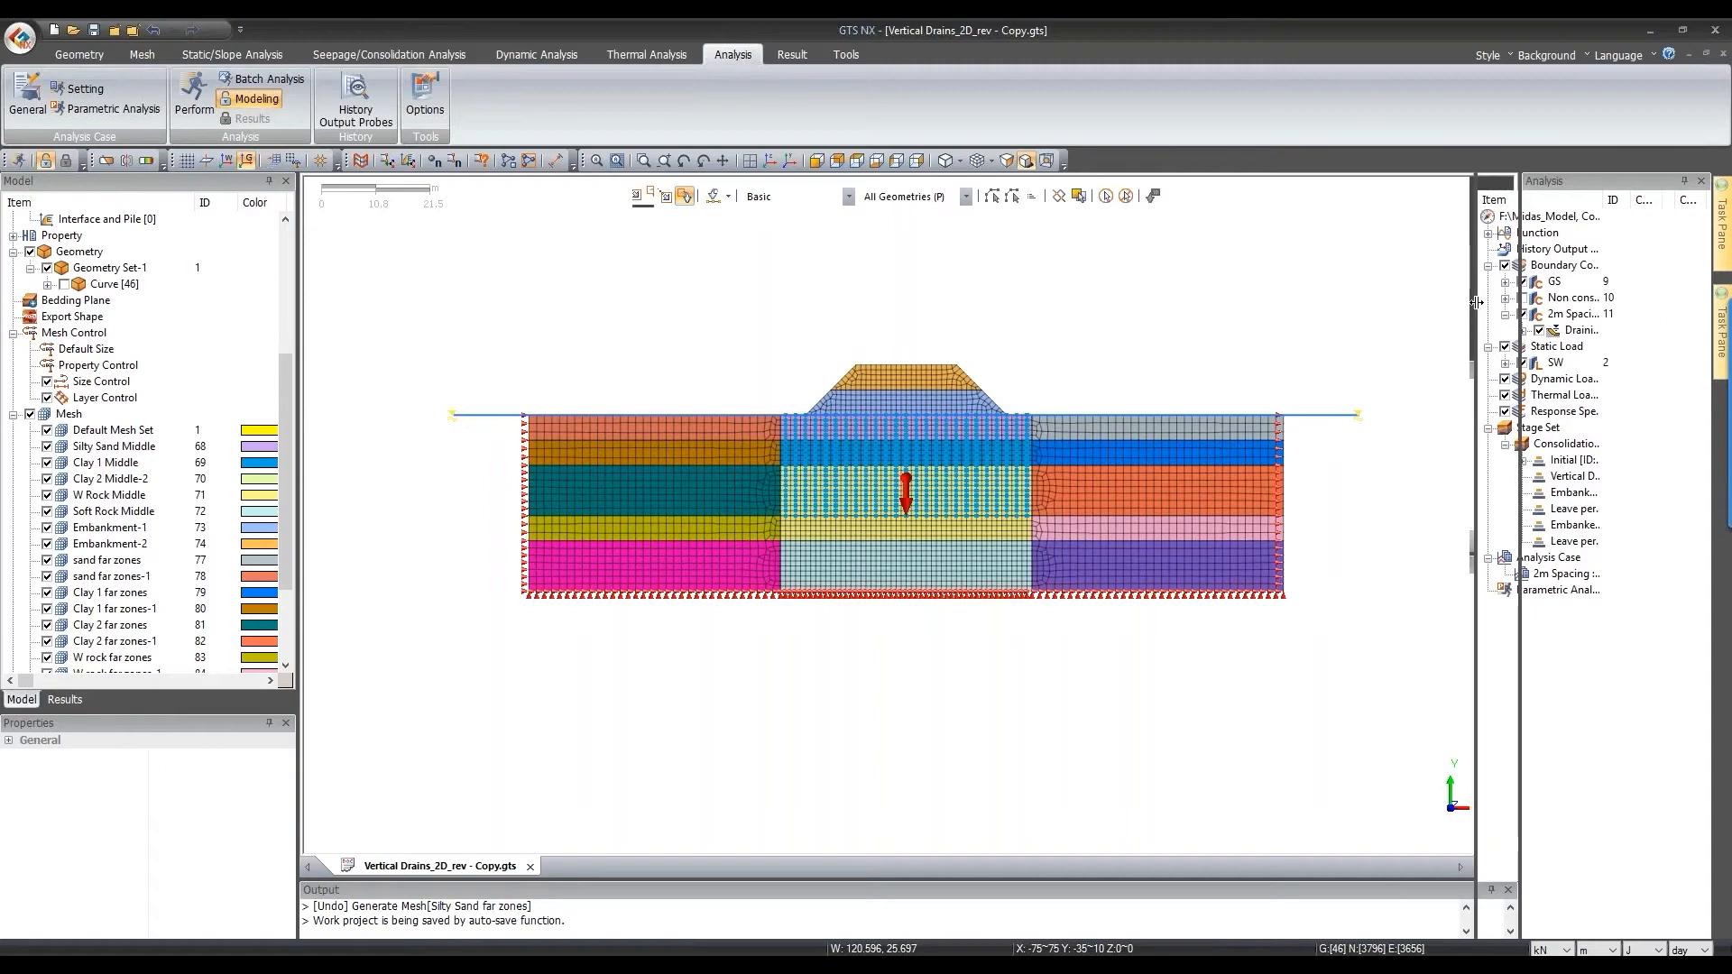
left_click_drag(1596, 201, 1642, 200)
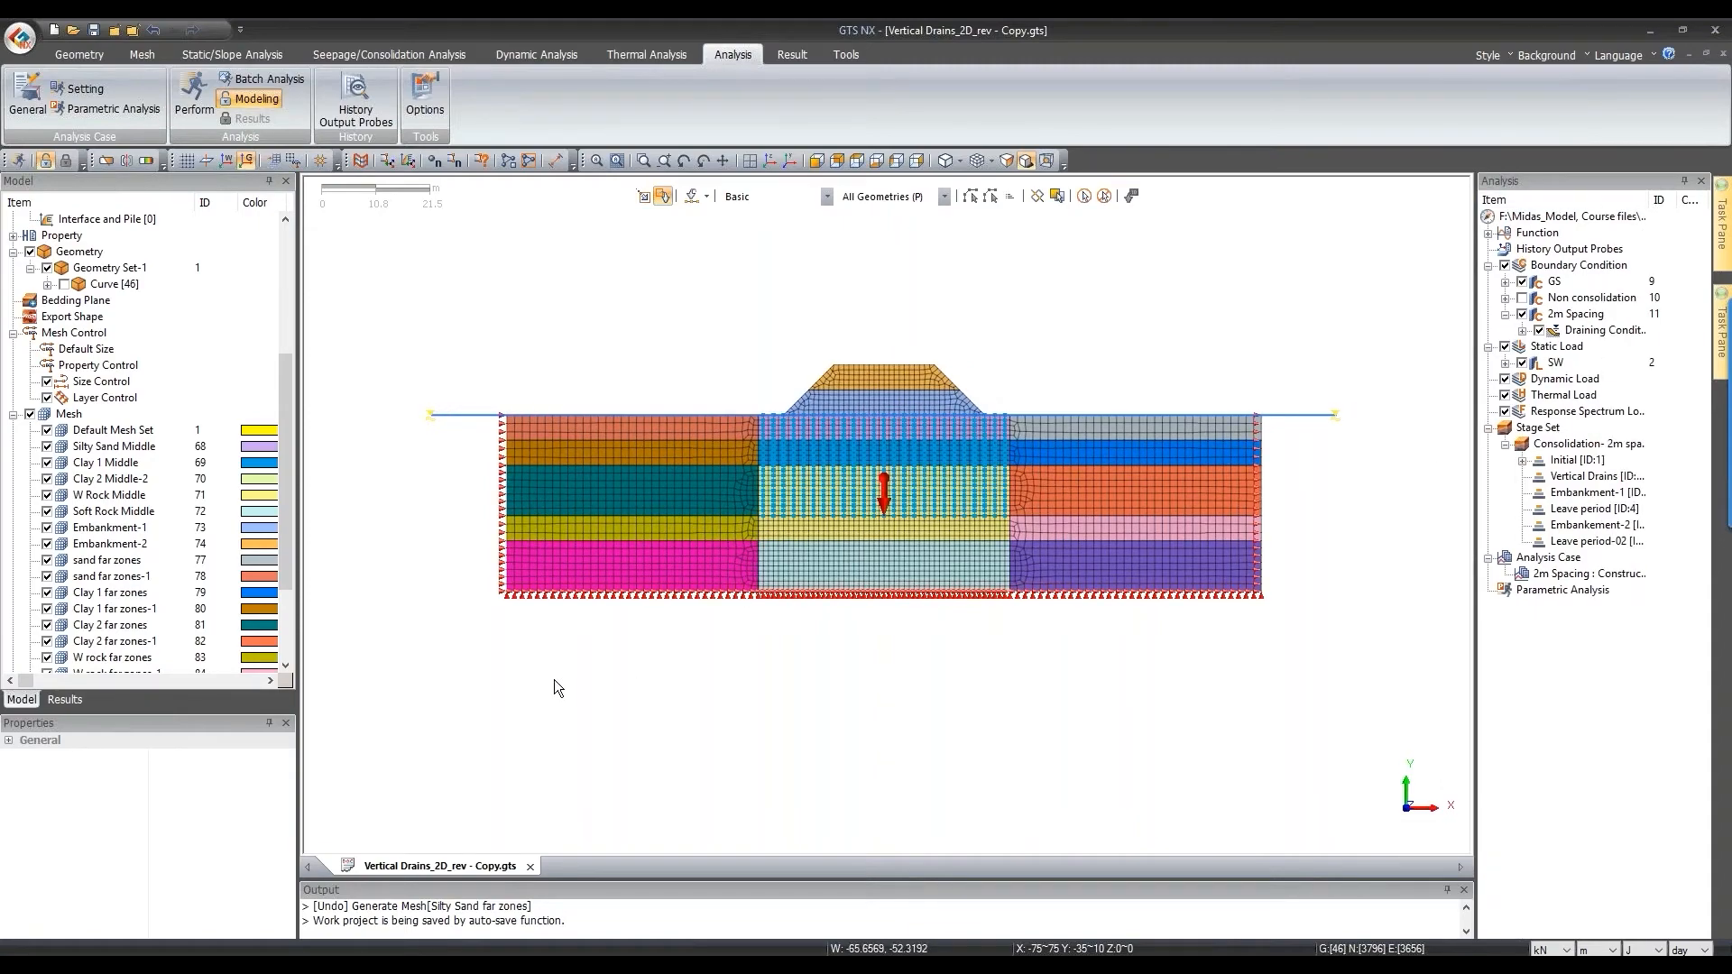
Step: Copy the 2m Spacing draining condition and edit the copy, Draining Condition-8-1
left_click(1522, 330)
right_click(1589, 348)
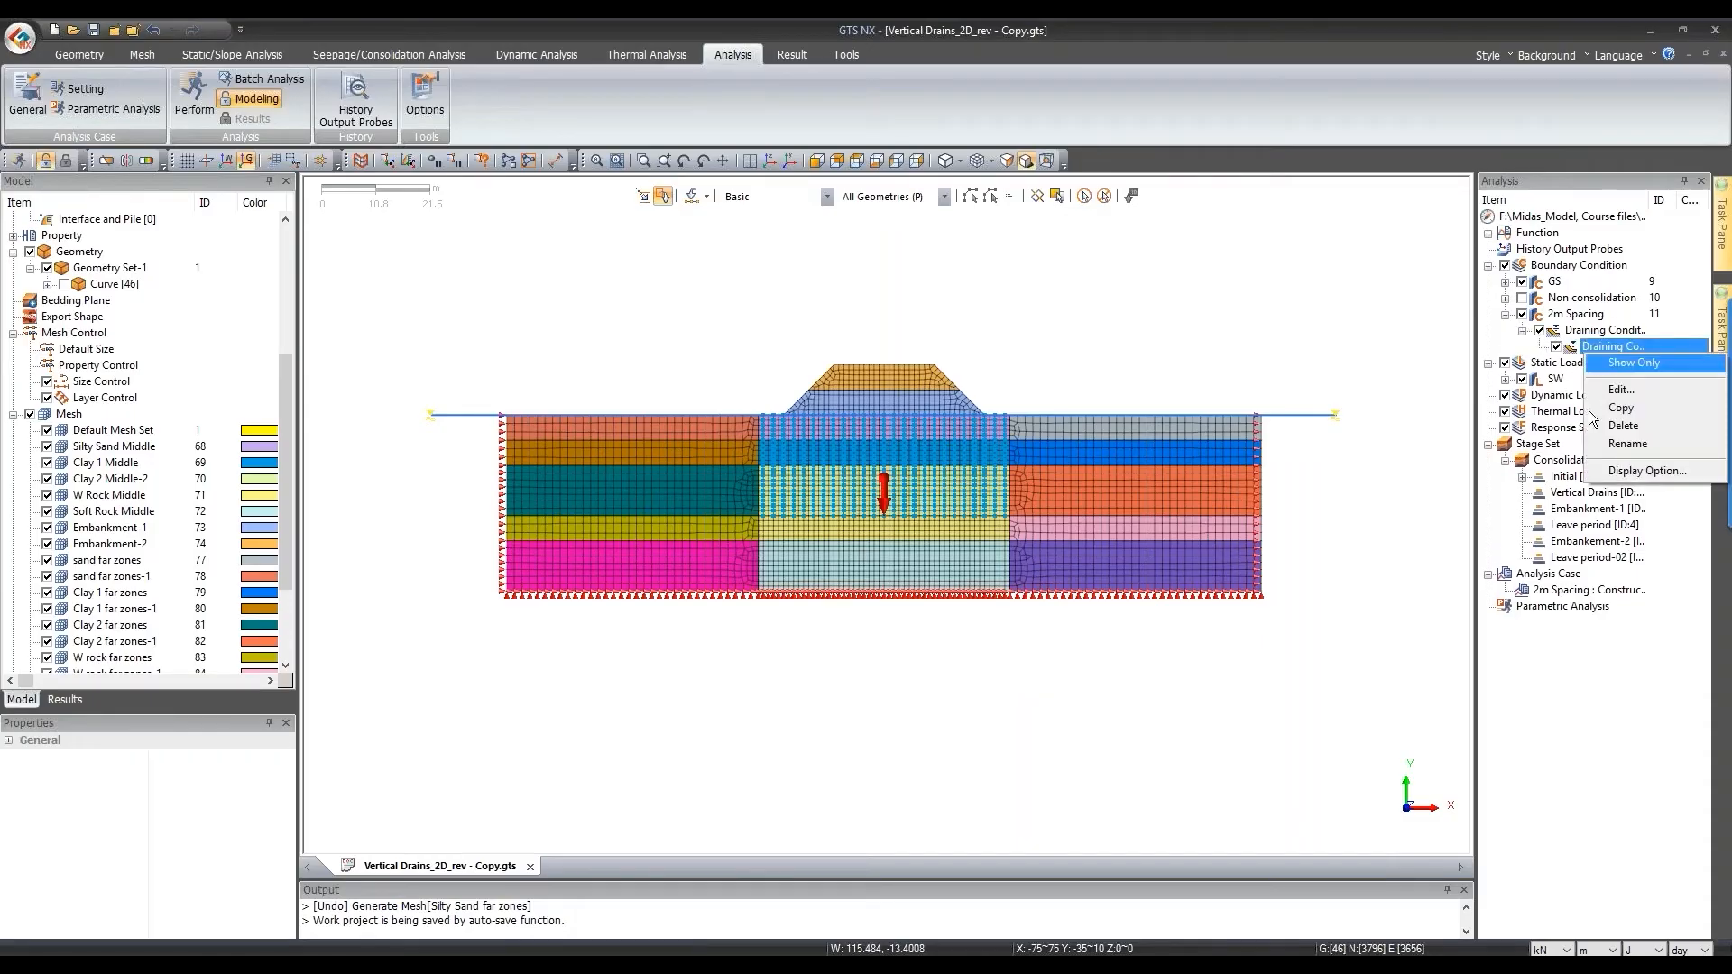
left_click(1620, 407)
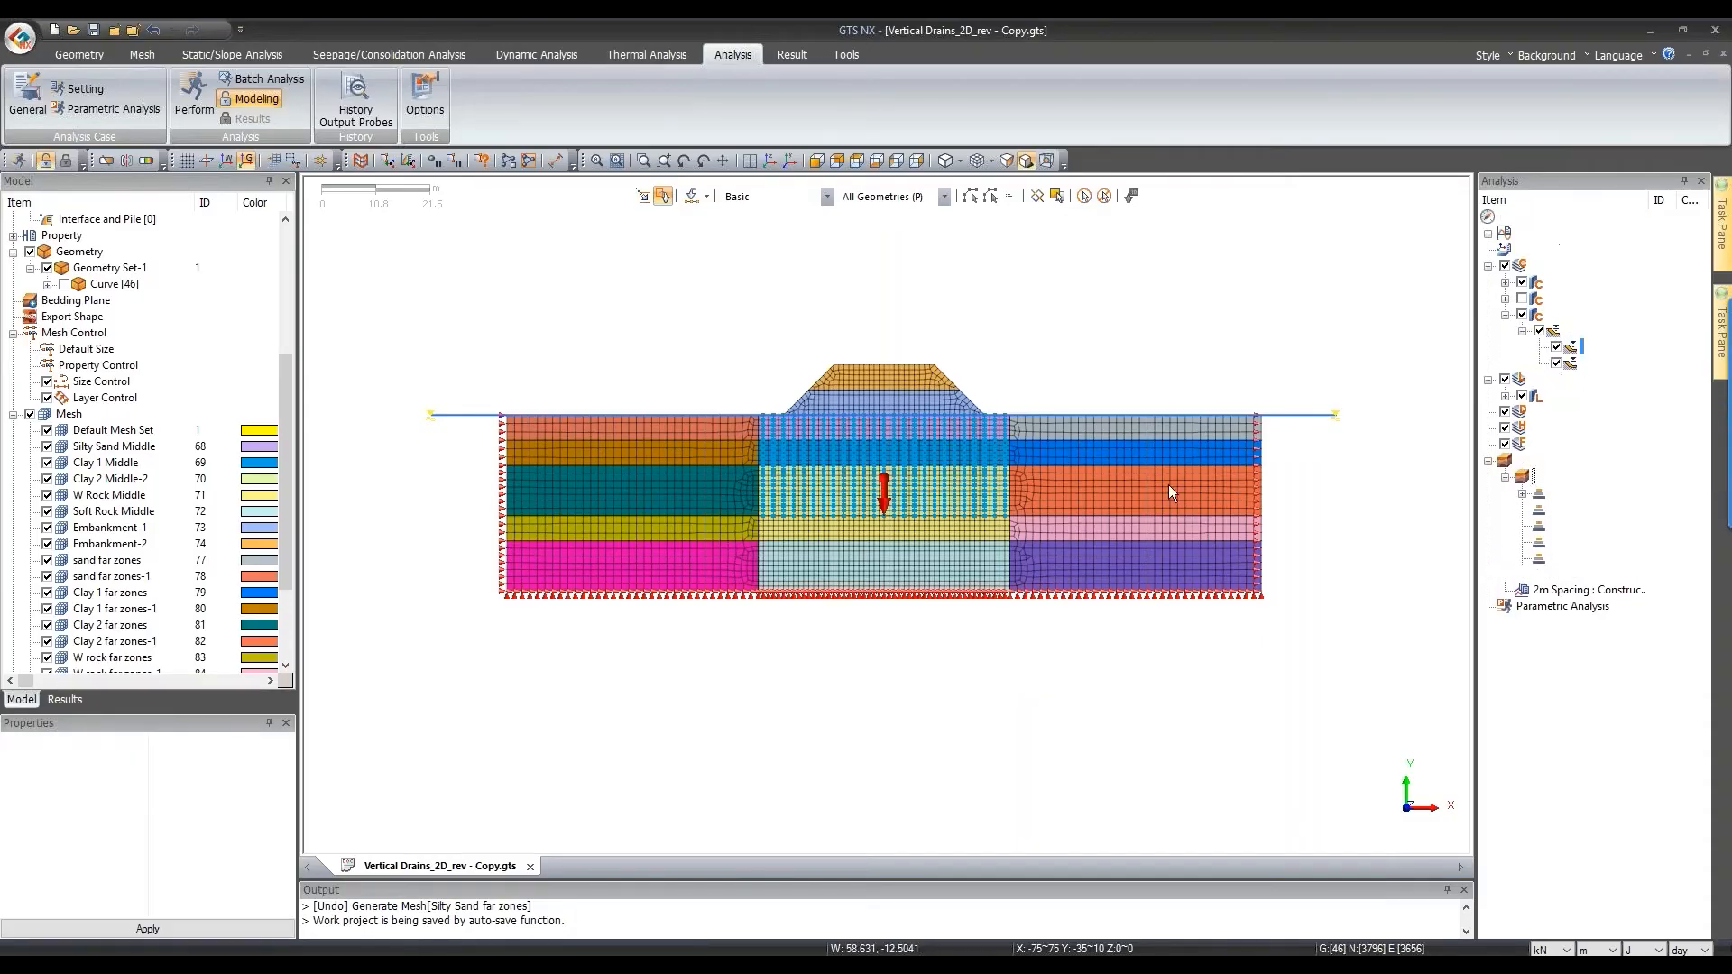
right_click(1592, 364)
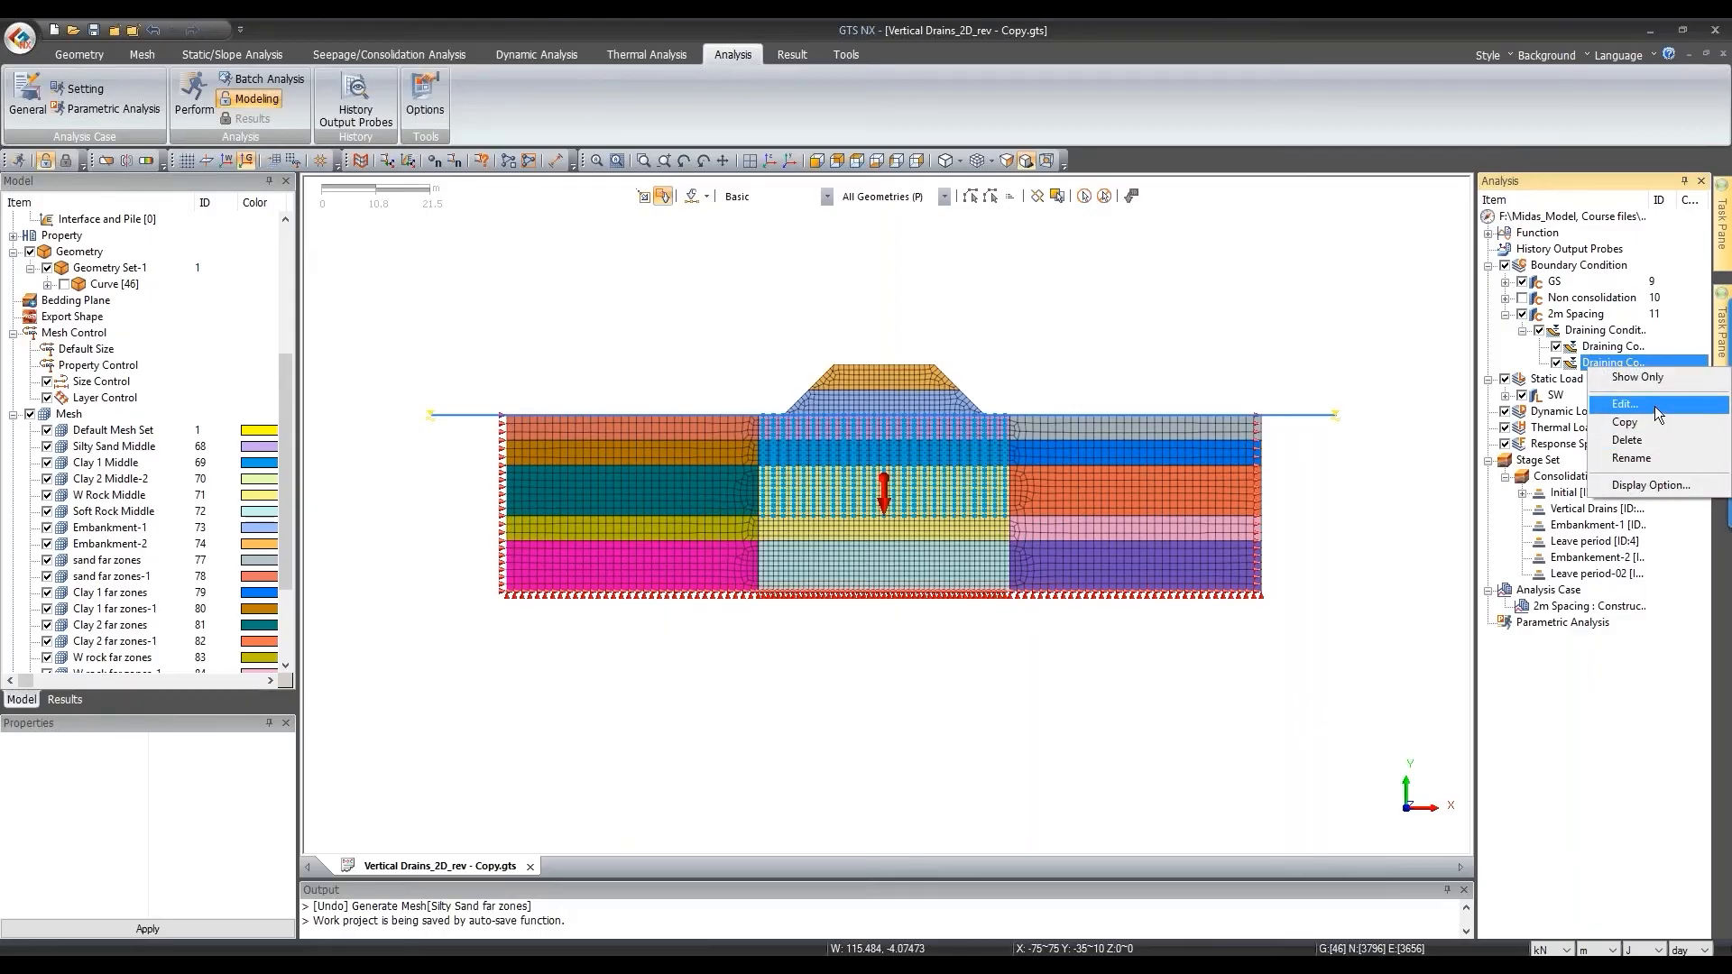
left_click(1657, 414)
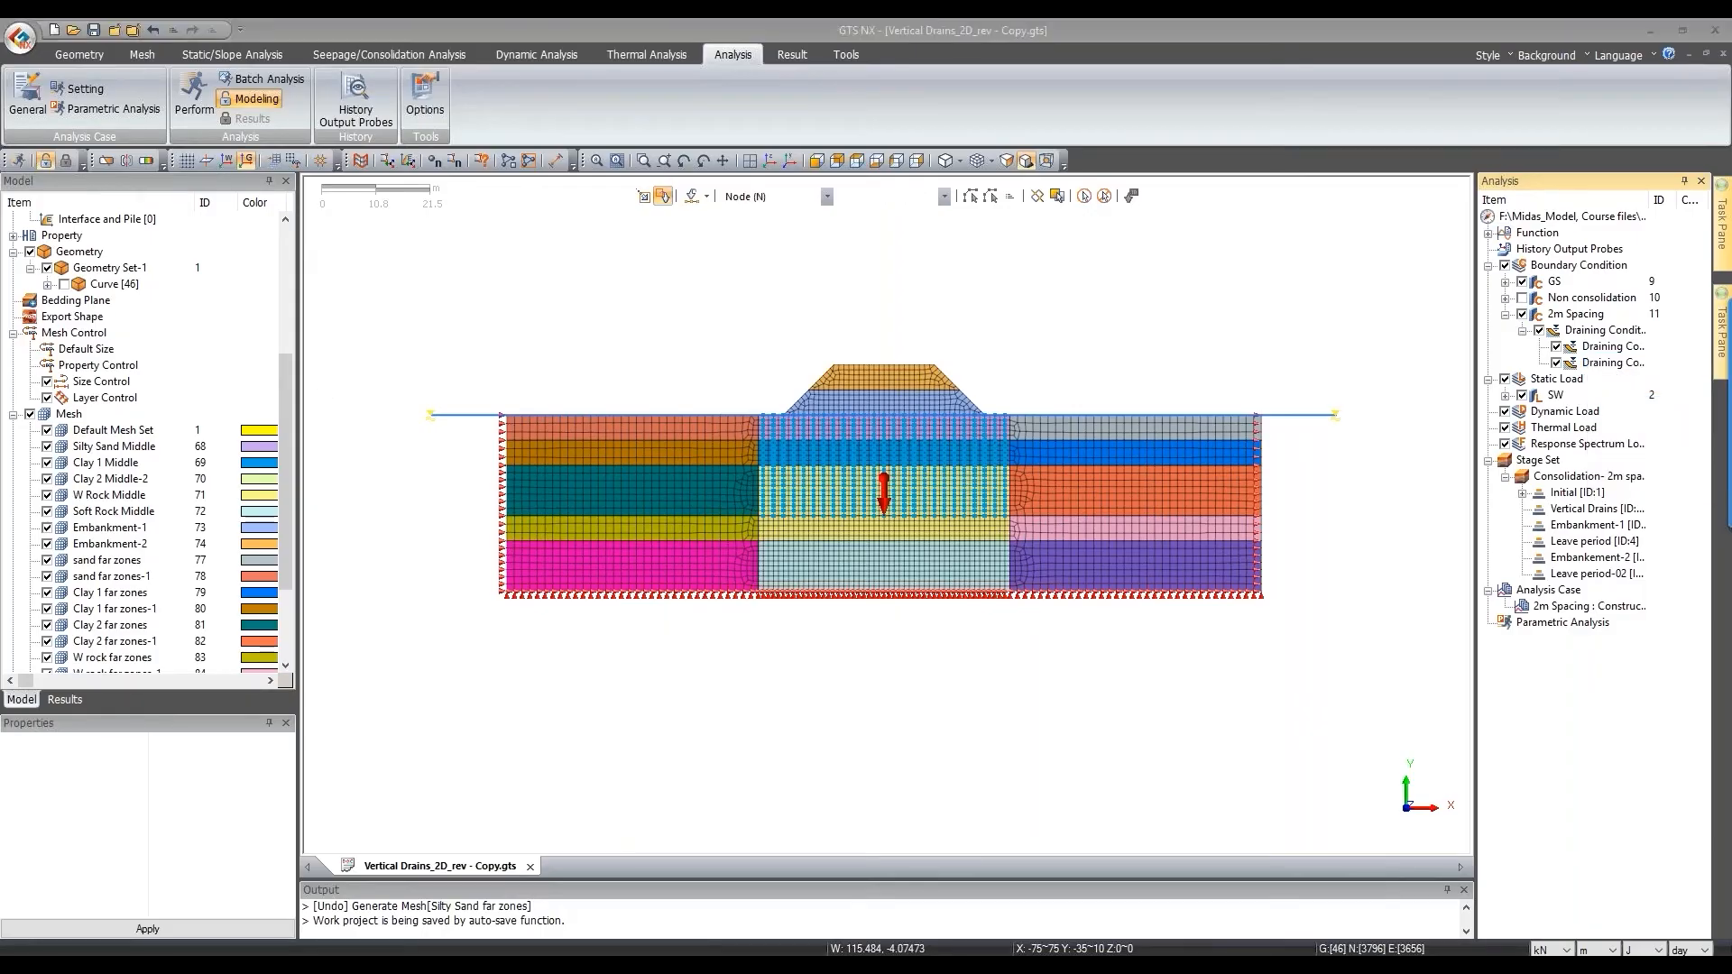
left_click(98, 360)
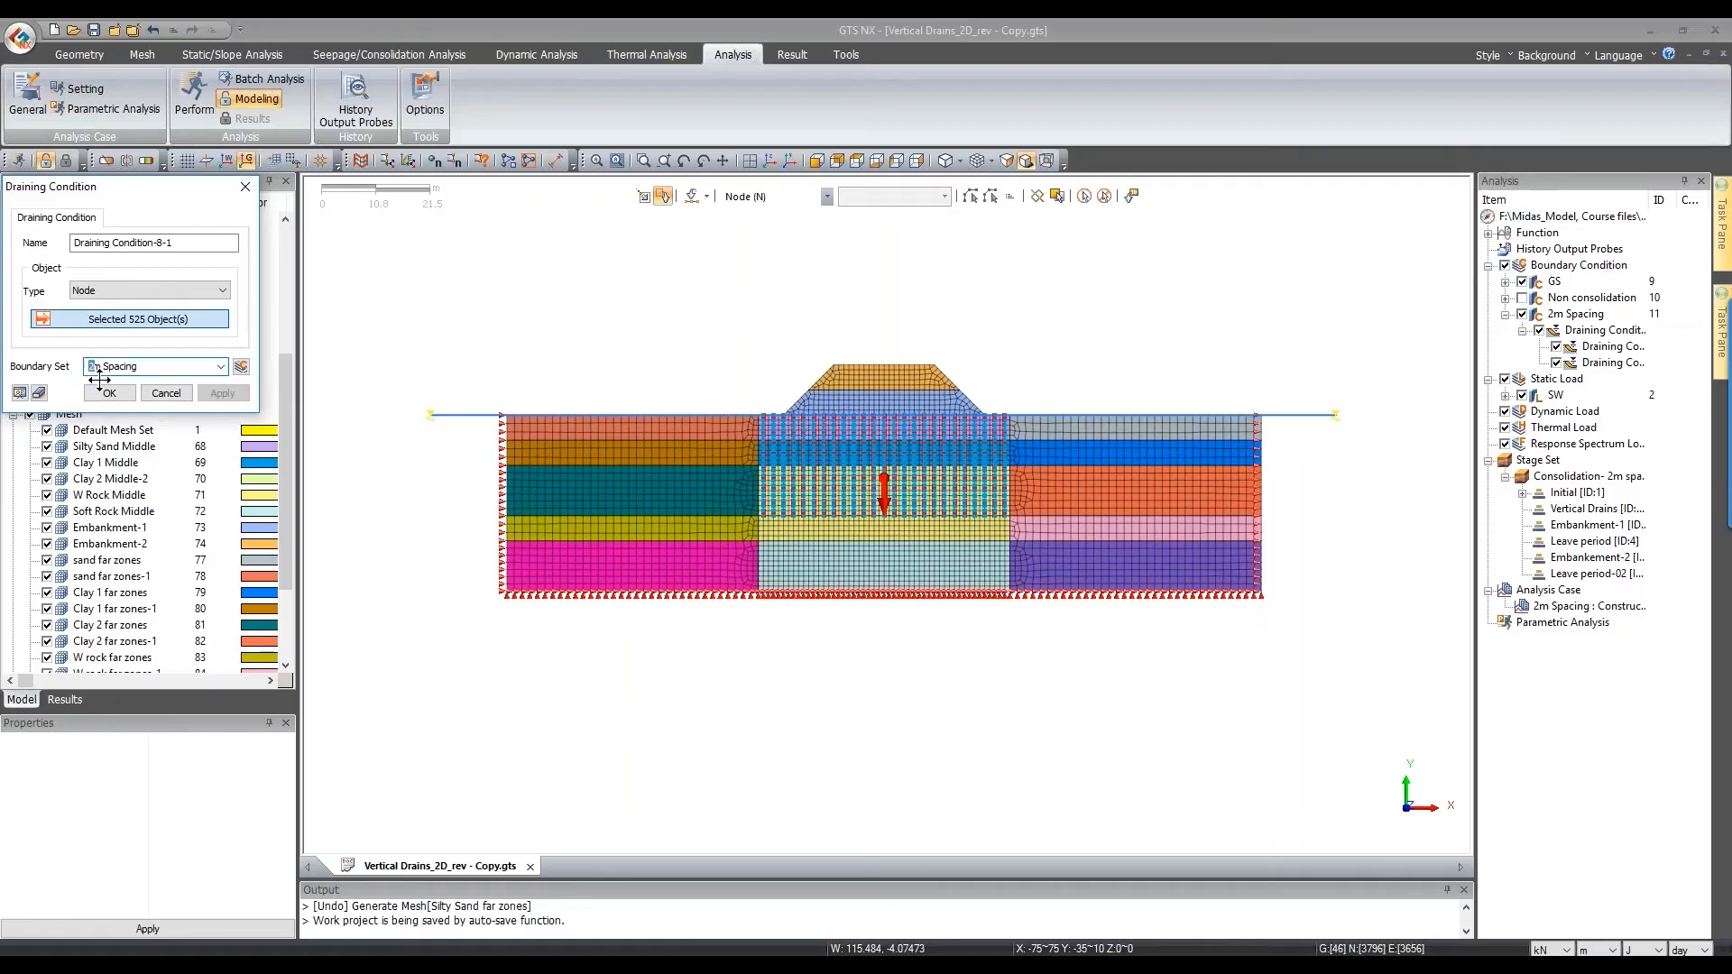
Step: Rename the boundary set to 4m Spacing and view the model from the top
key("BackSpace")
type("4")
left_click(853, 161)
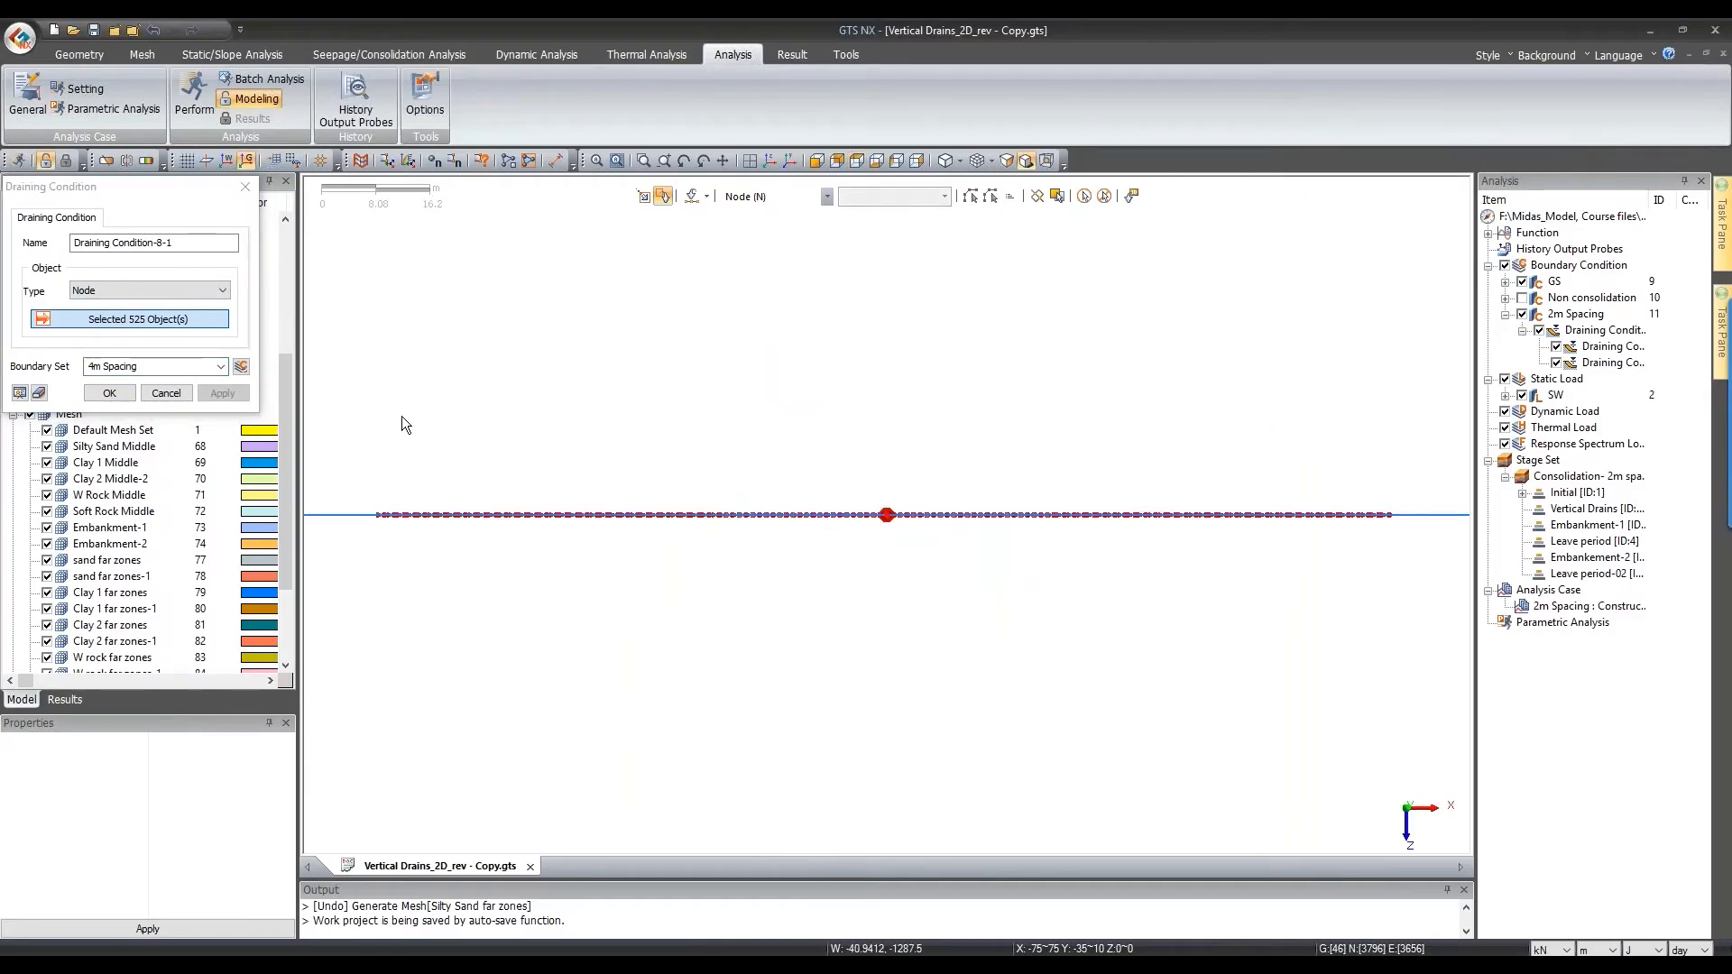
left_click(1522, 281)
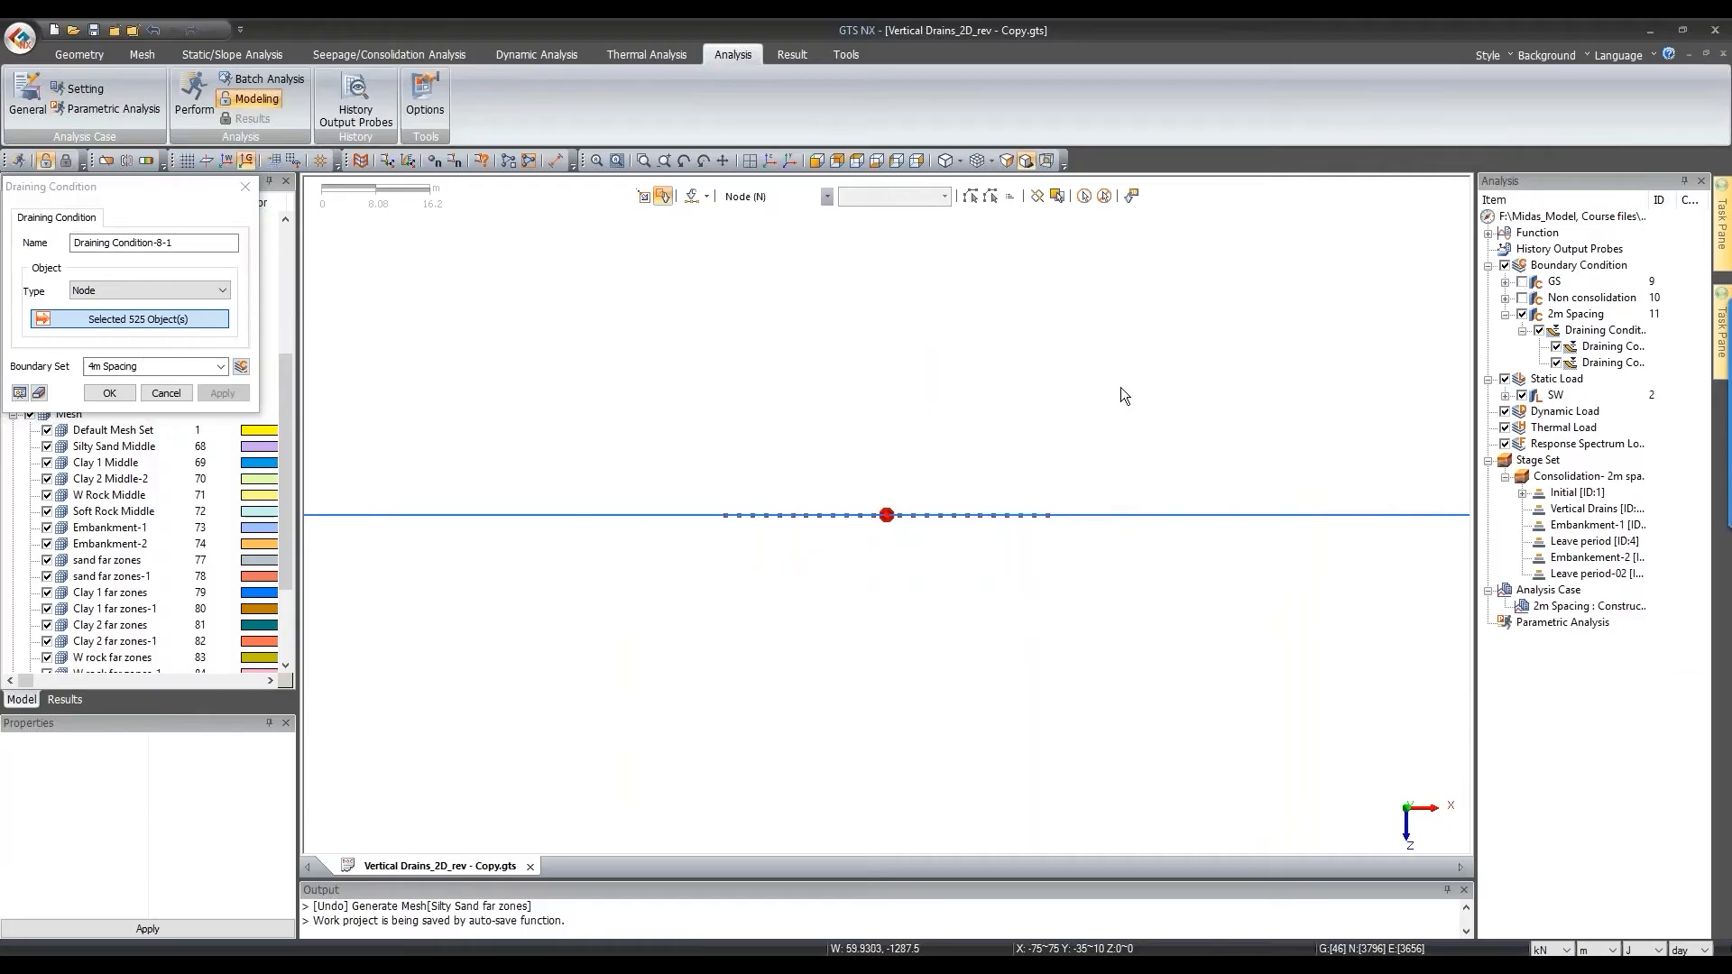
scroll(716, 600, "up", 5)
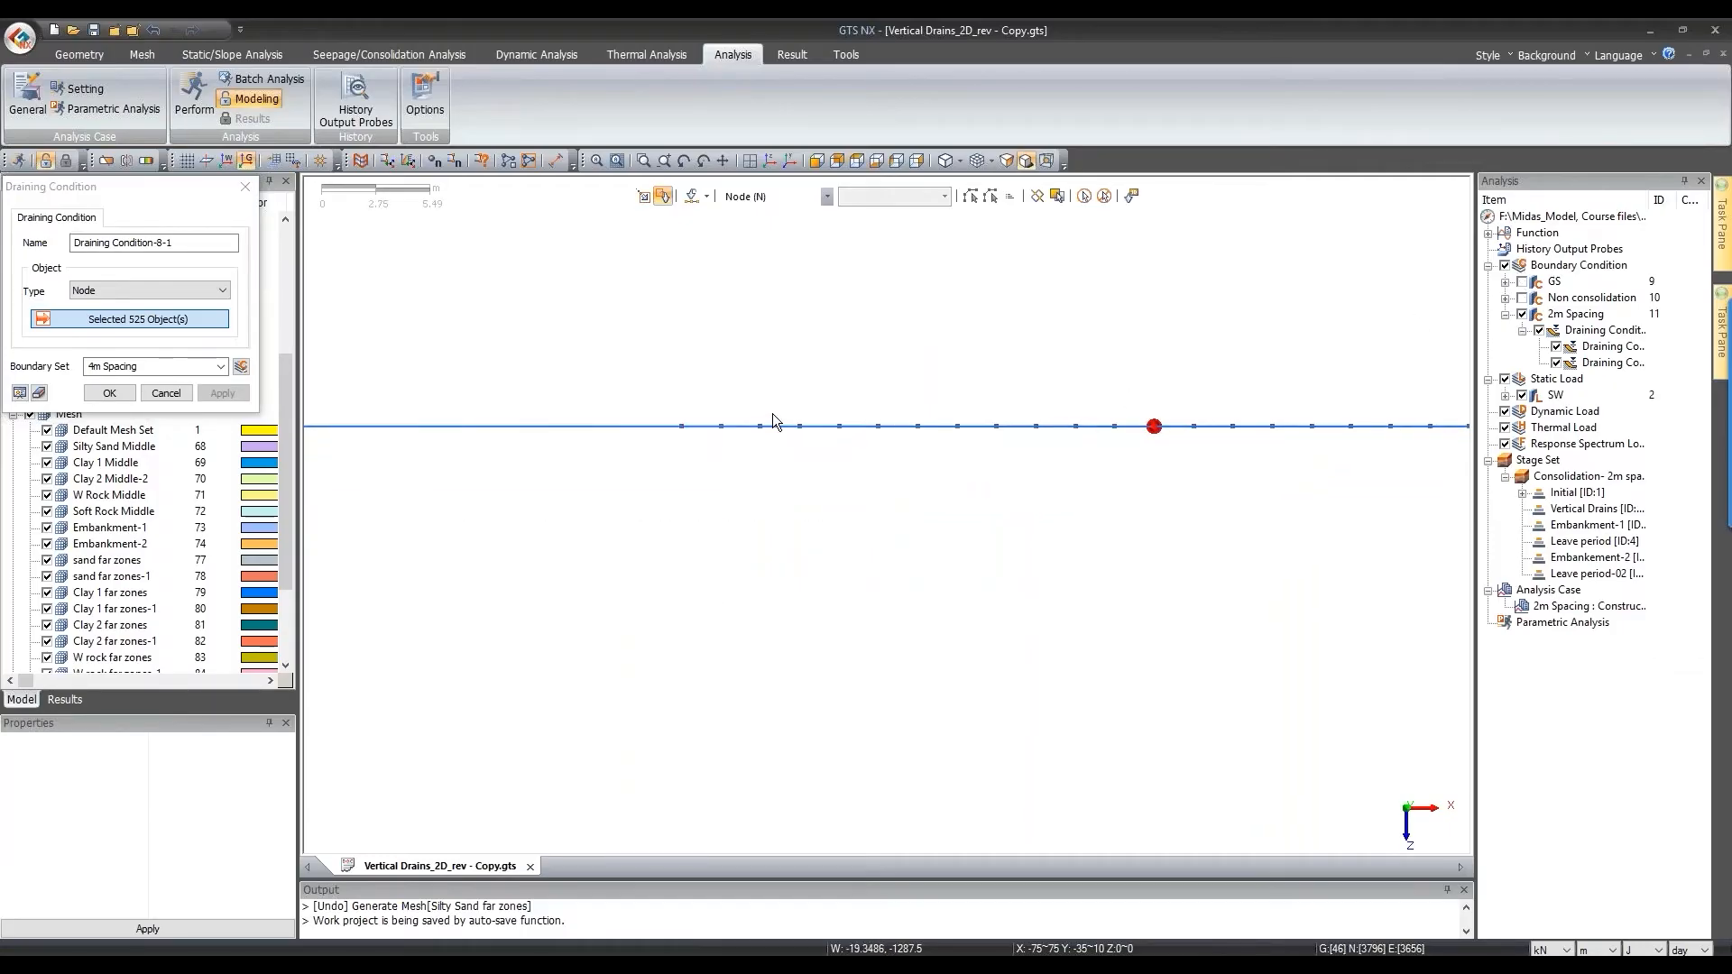
Step: Deselect alternate drain node columns until 273 nodes remain, and confirm the condition
left_click_drag(712, 399, 754, 485)
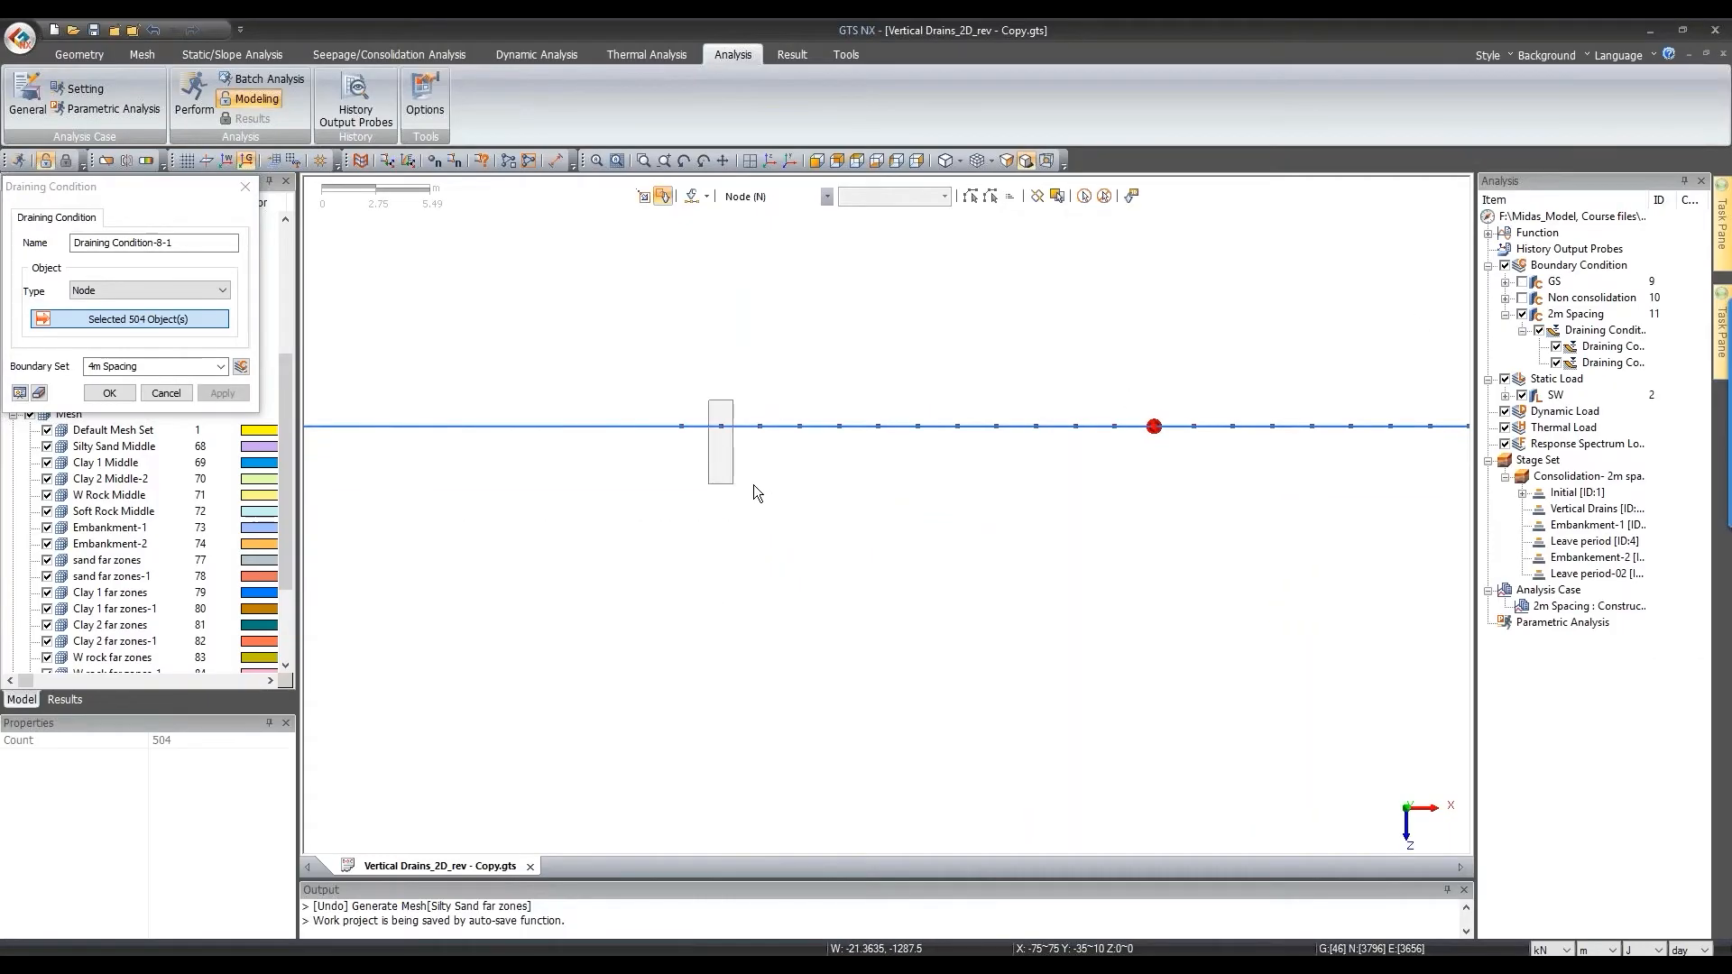
left_click_drag(782, 397, 820, 478)
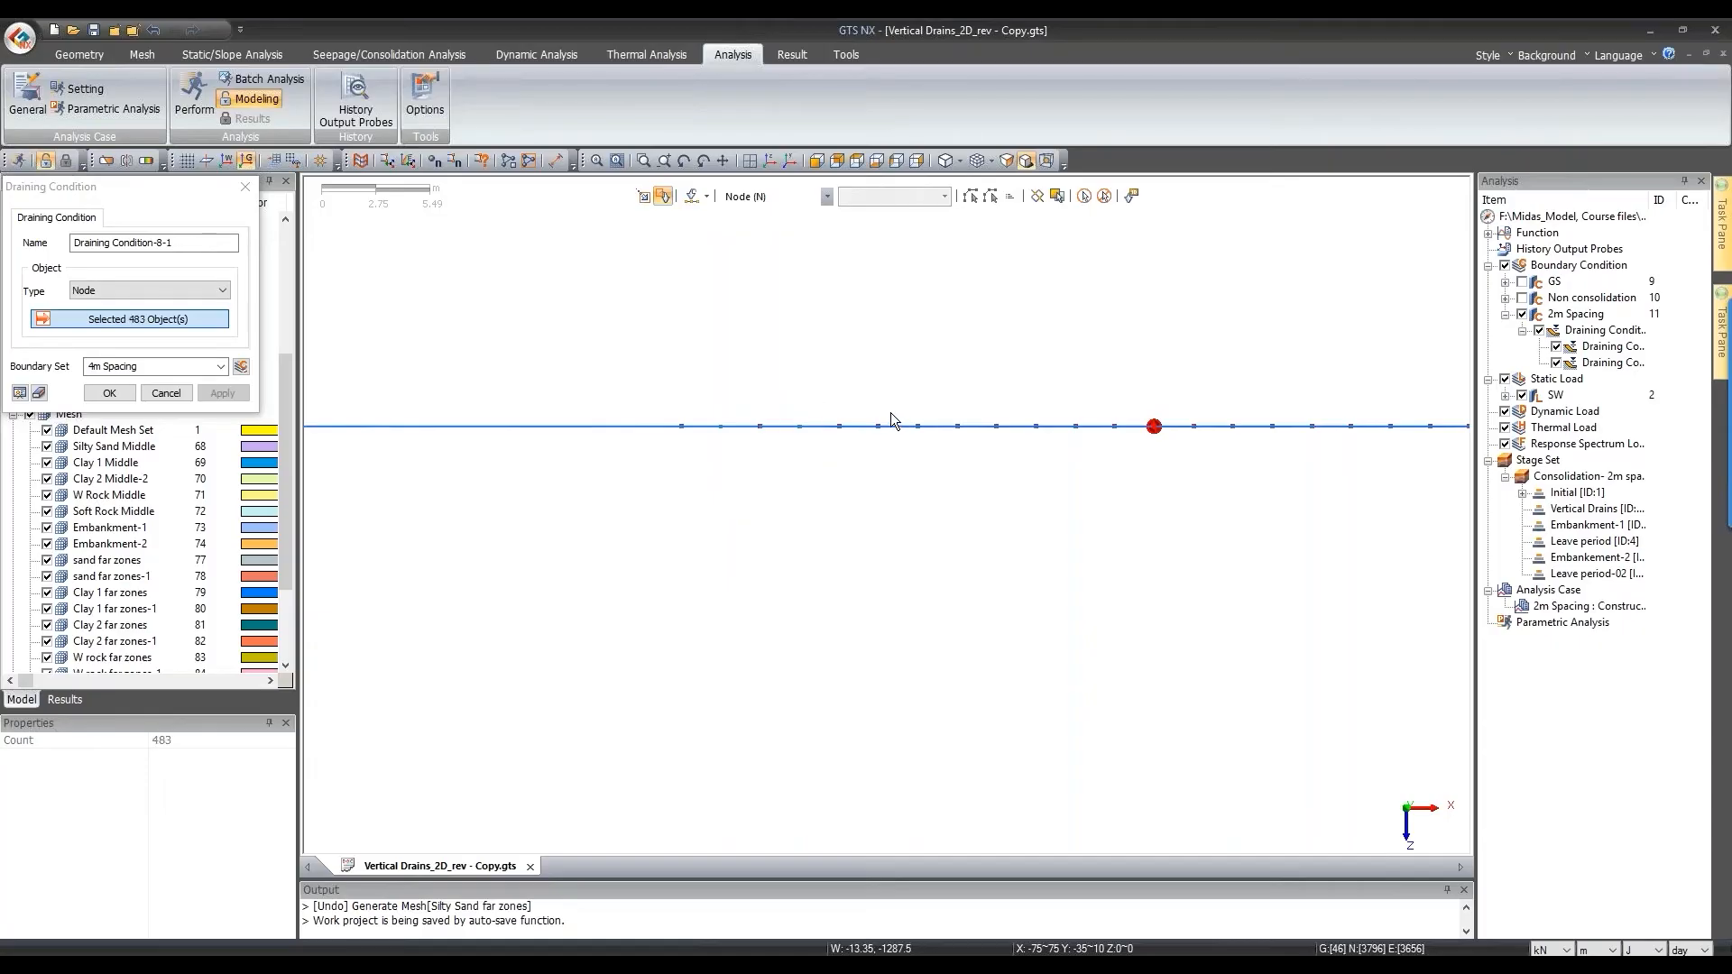
left_click_drag(945, 408, 992, 482)
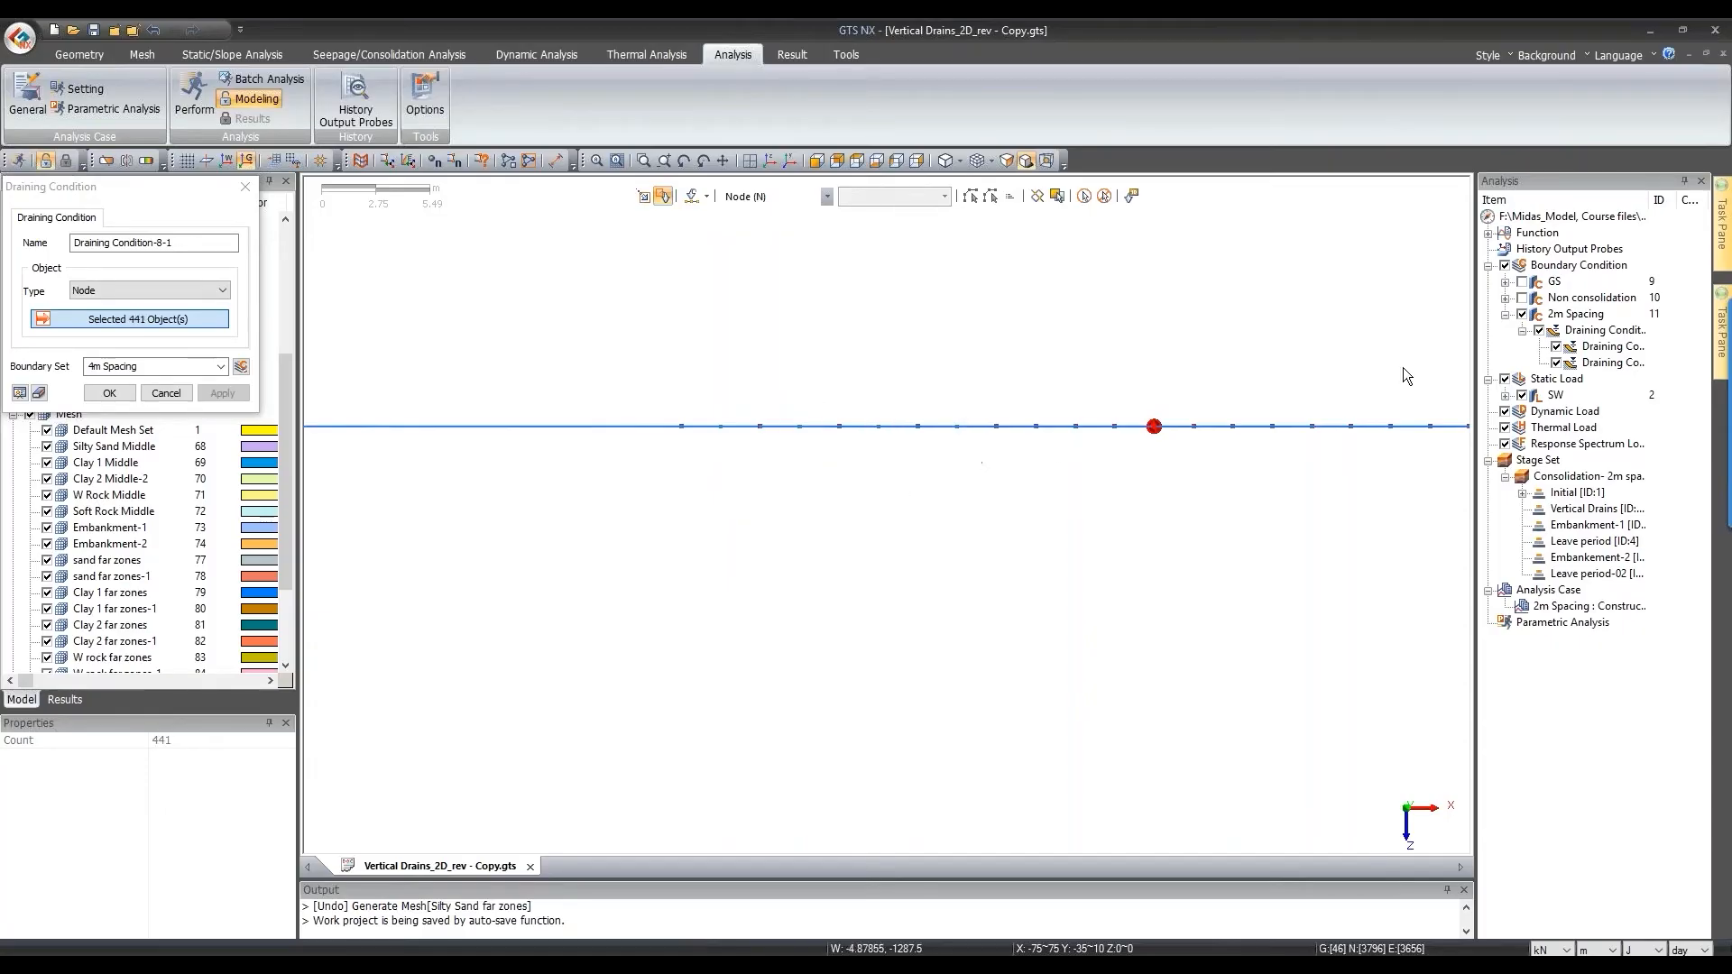
left_click(1540, 331)
left_click_drag(1068, 400, 1022, 493)
scroll(495, 578, "down", 1)
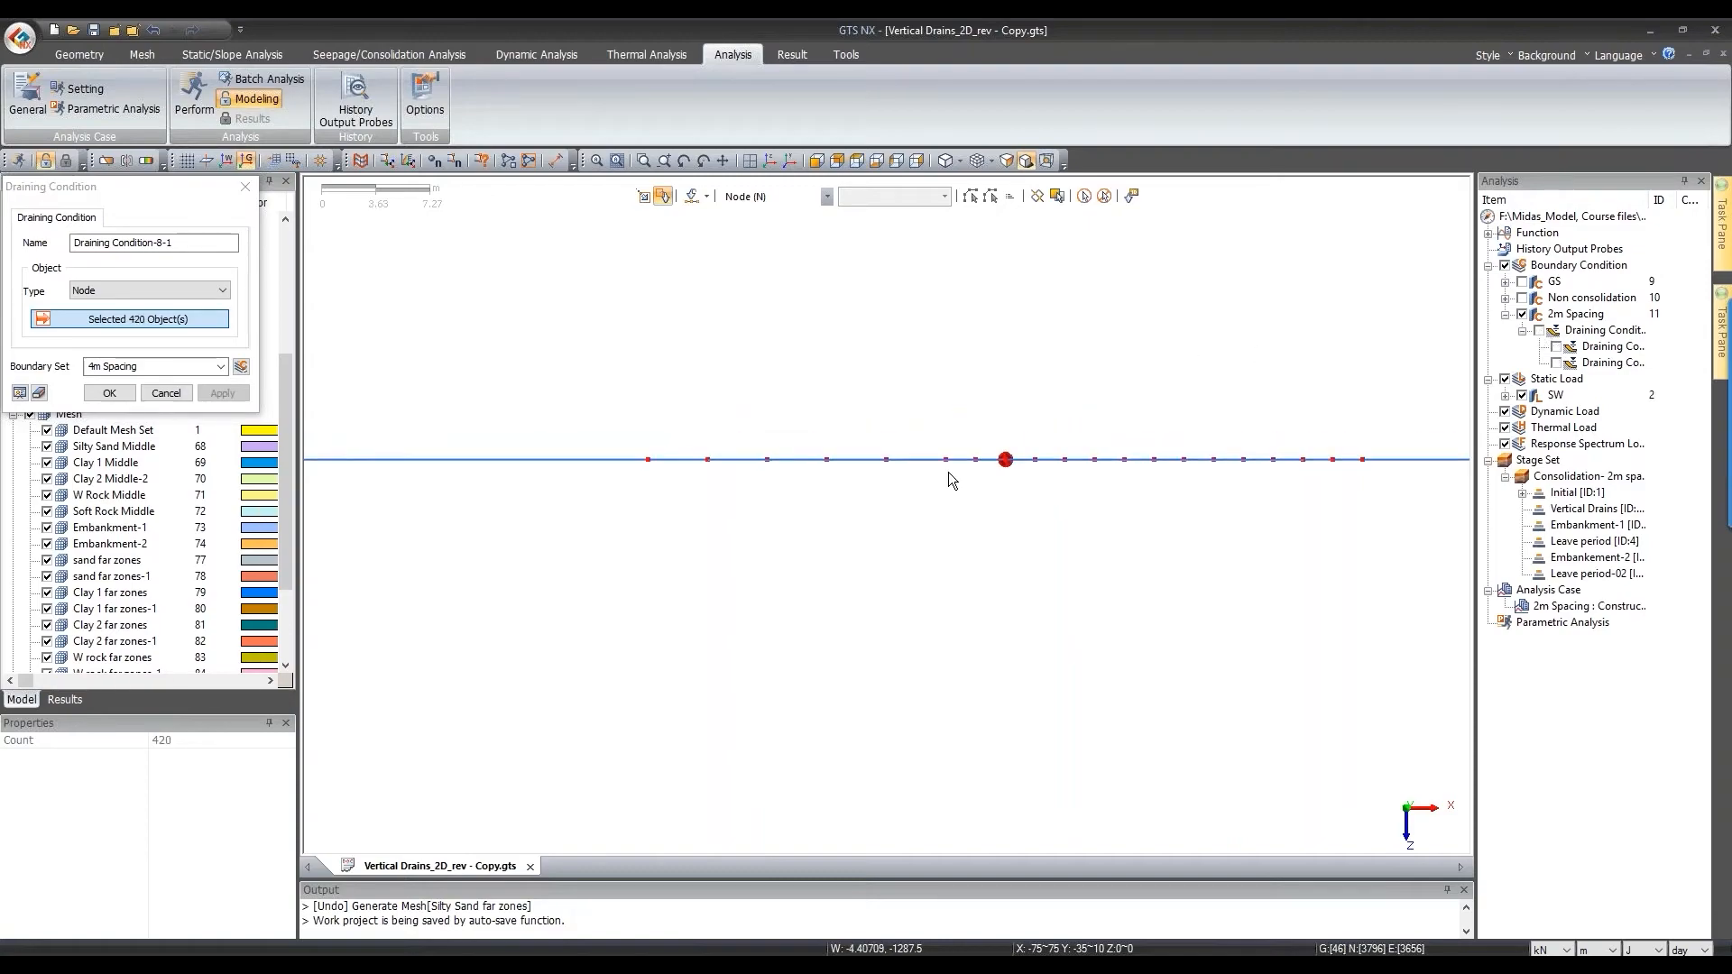
left_click(1504, 379)
left_click_drag(969, 444, 1141, 442)
left_click_drag(1287, 514, 1289, 514)
left_click(818, 162)
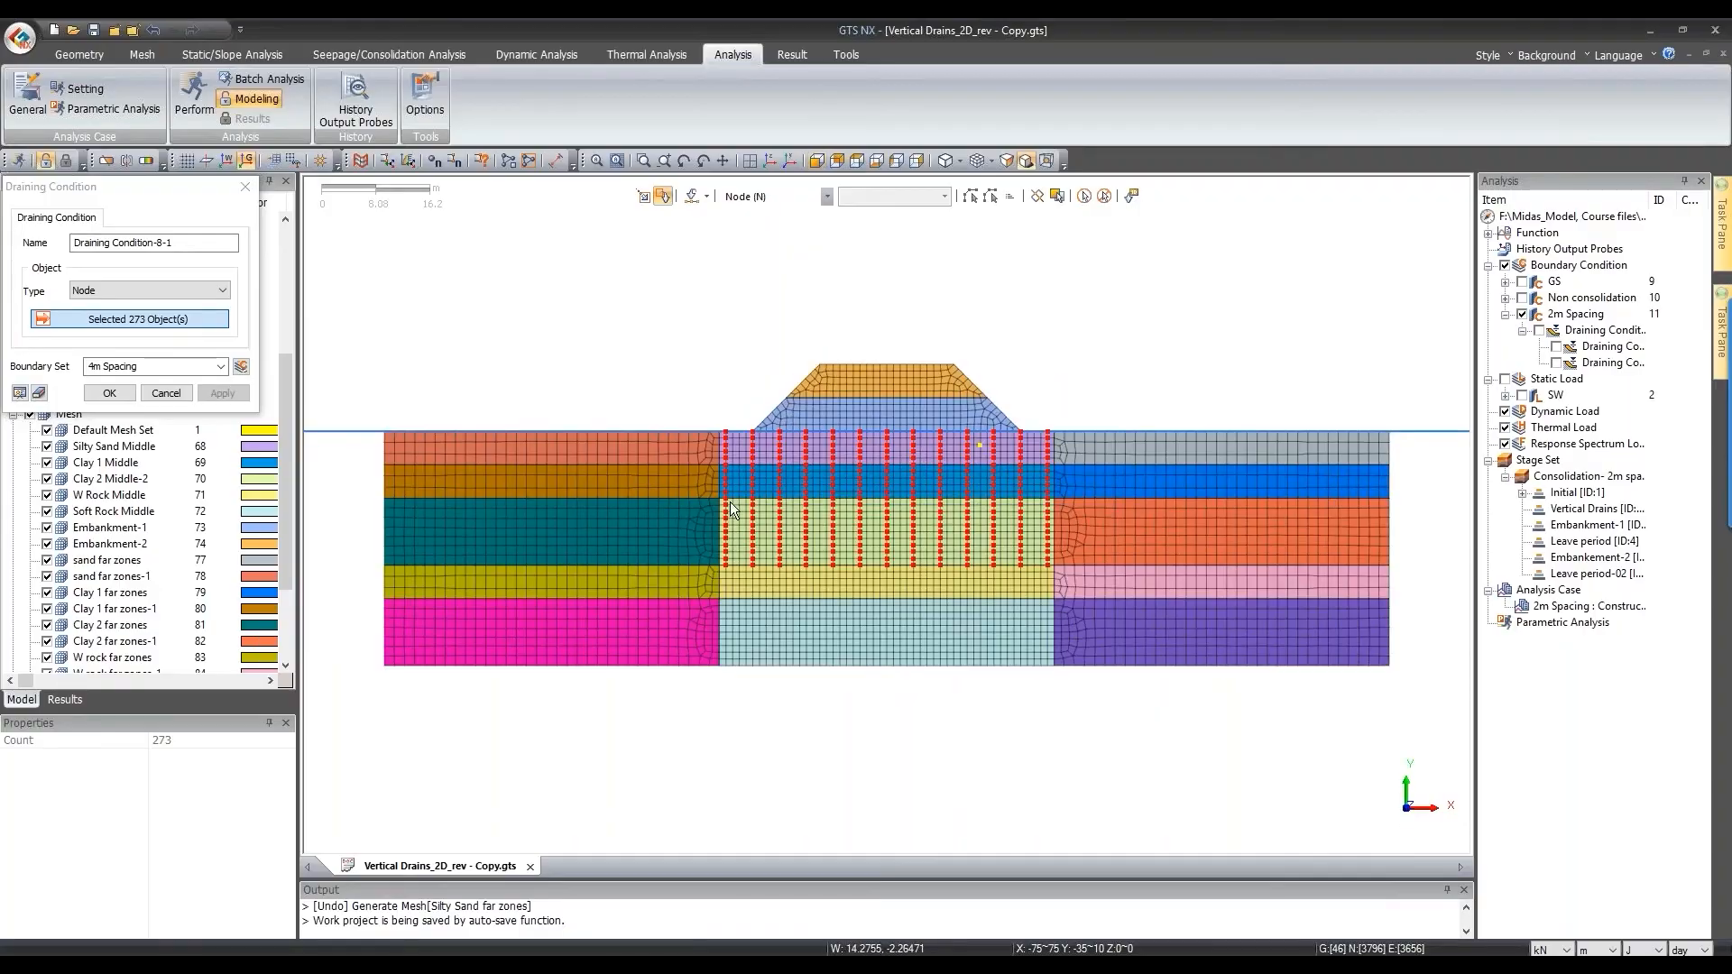
left_click(108, 394)
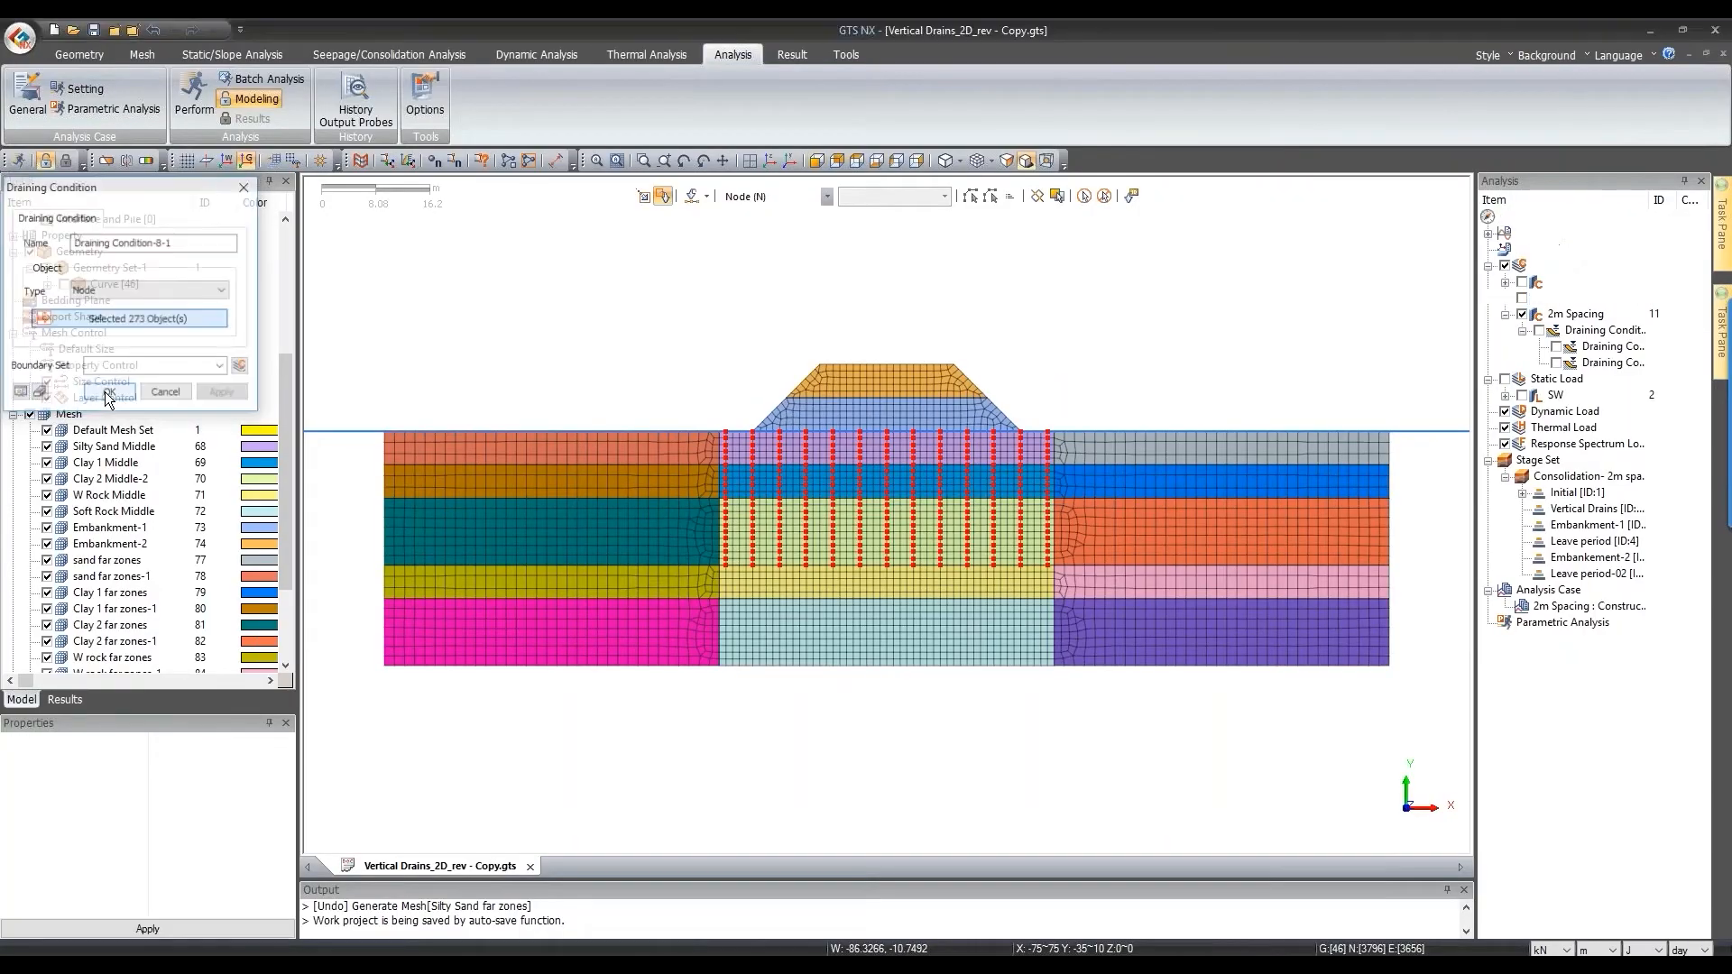
Step: Toggle the 4m and 2m Spacing drains on the mesh to compare them
left_click(1556, 395)
left_click(1539, 379)
left_click(1540, 331)
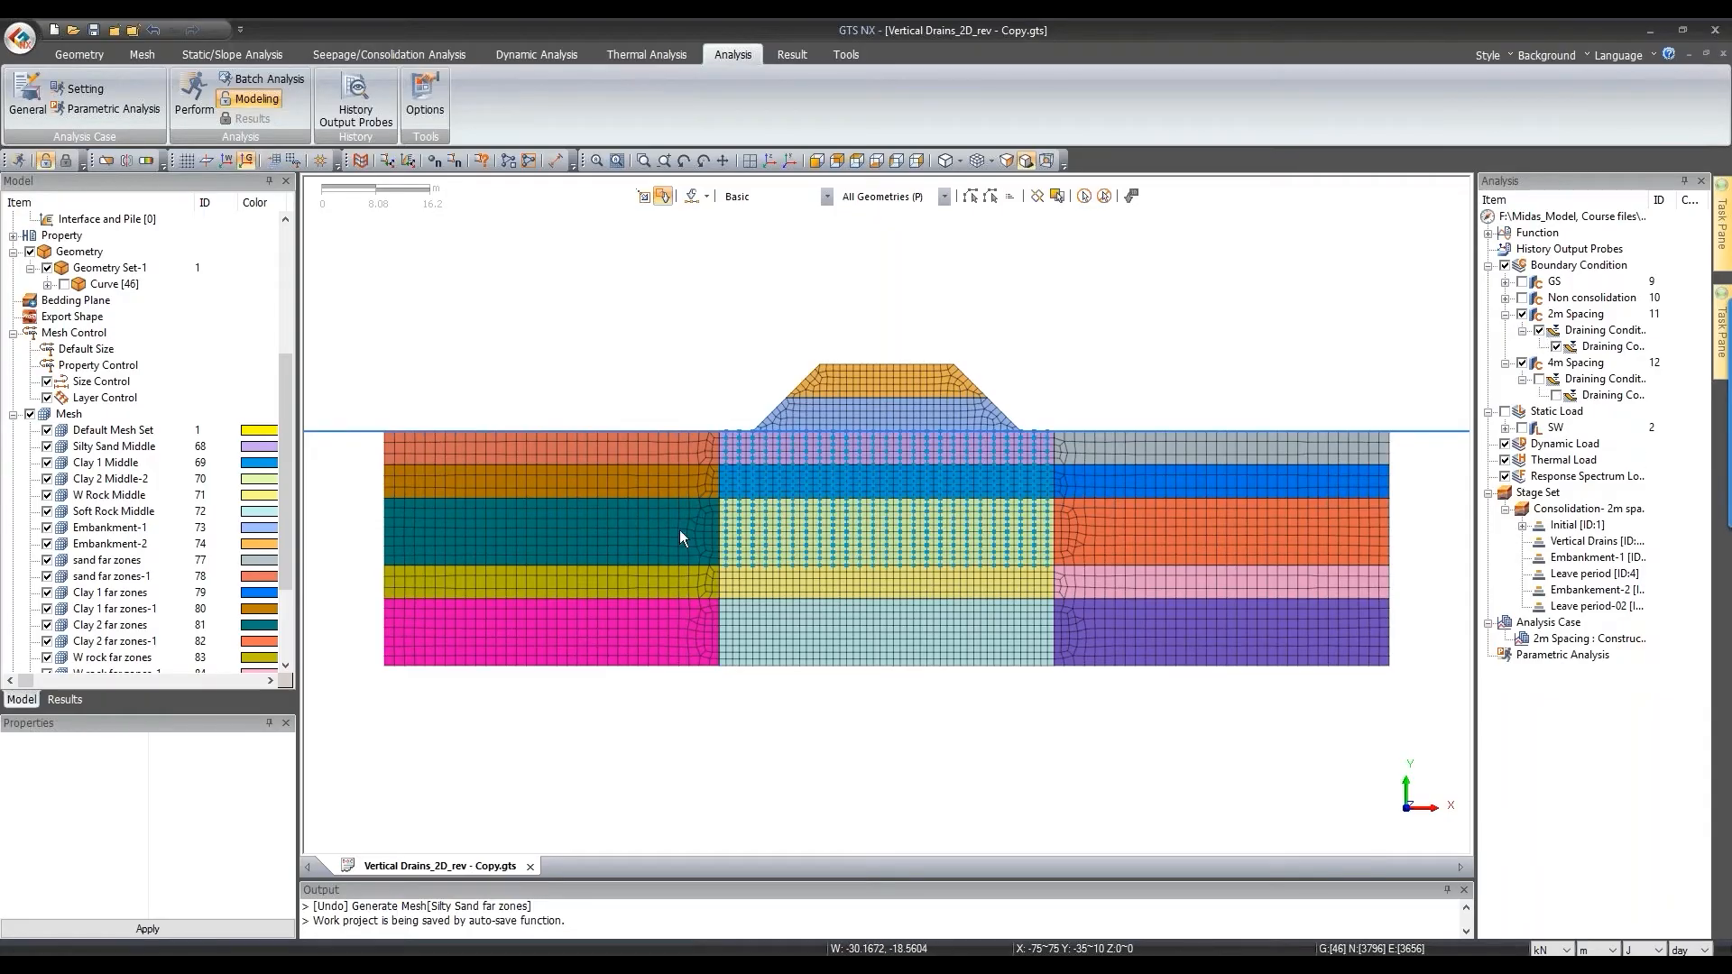
Step: Hide the 2m Spacing drains, show geometry curves, and bring up the Seepage/Consolidation tools
left_click(1539, 331)
left_click(64, 284)
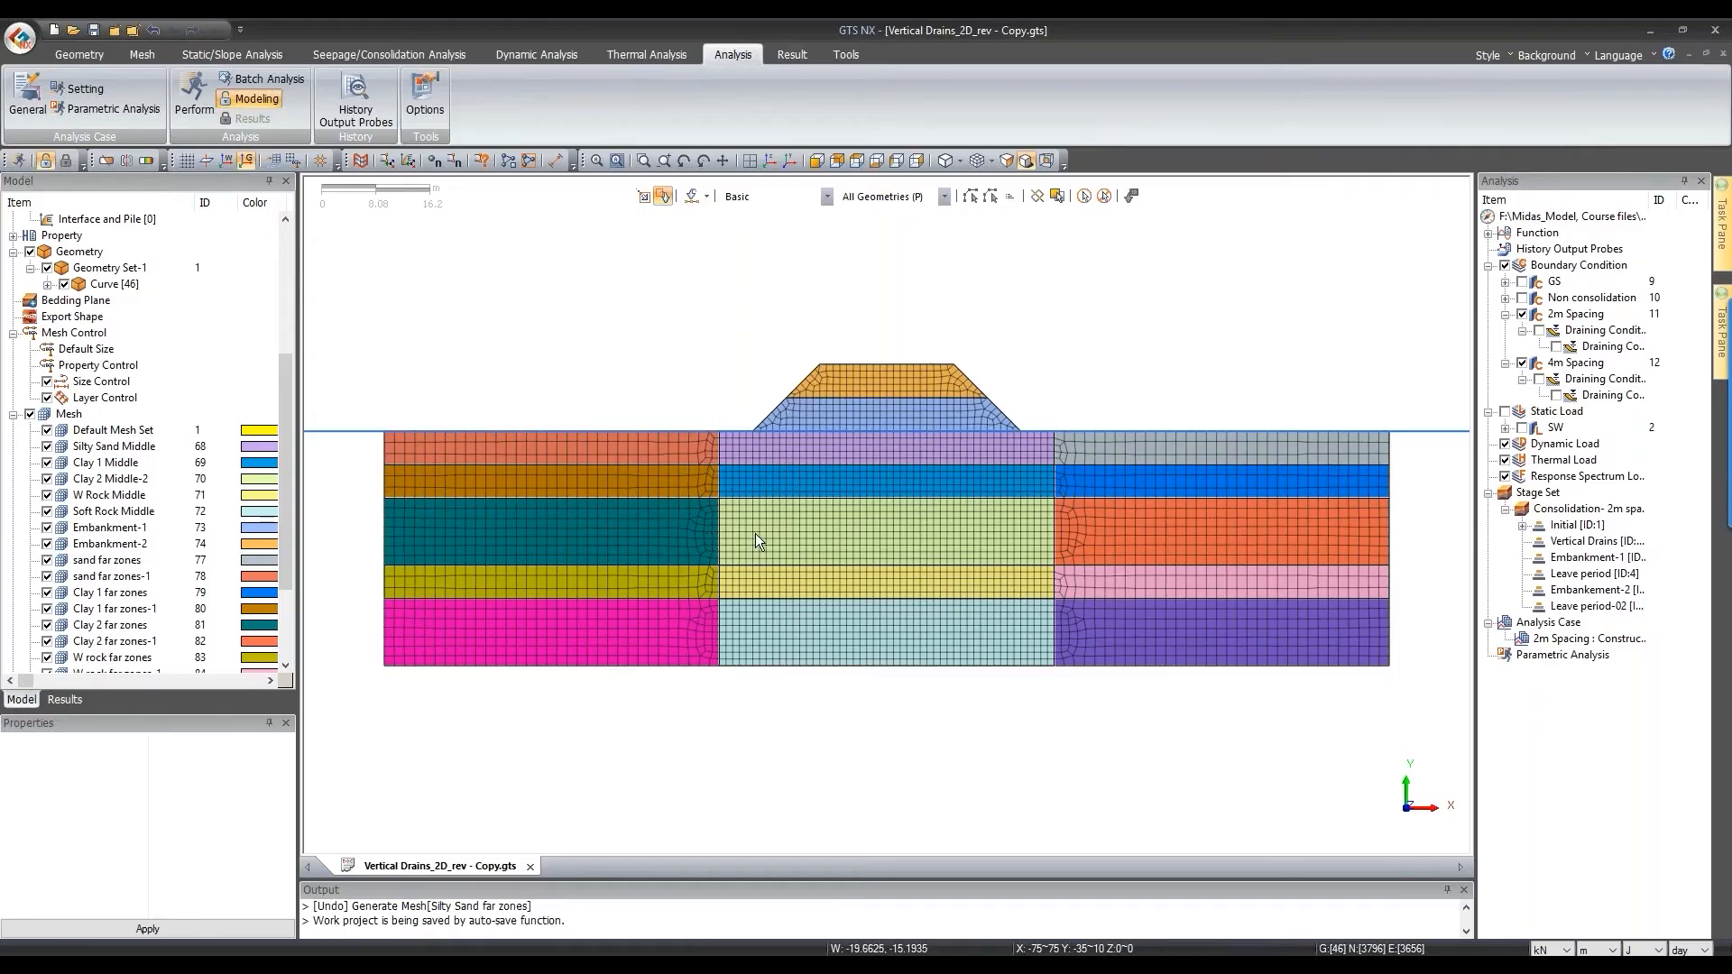
scroll(754, 533, "up", 1)
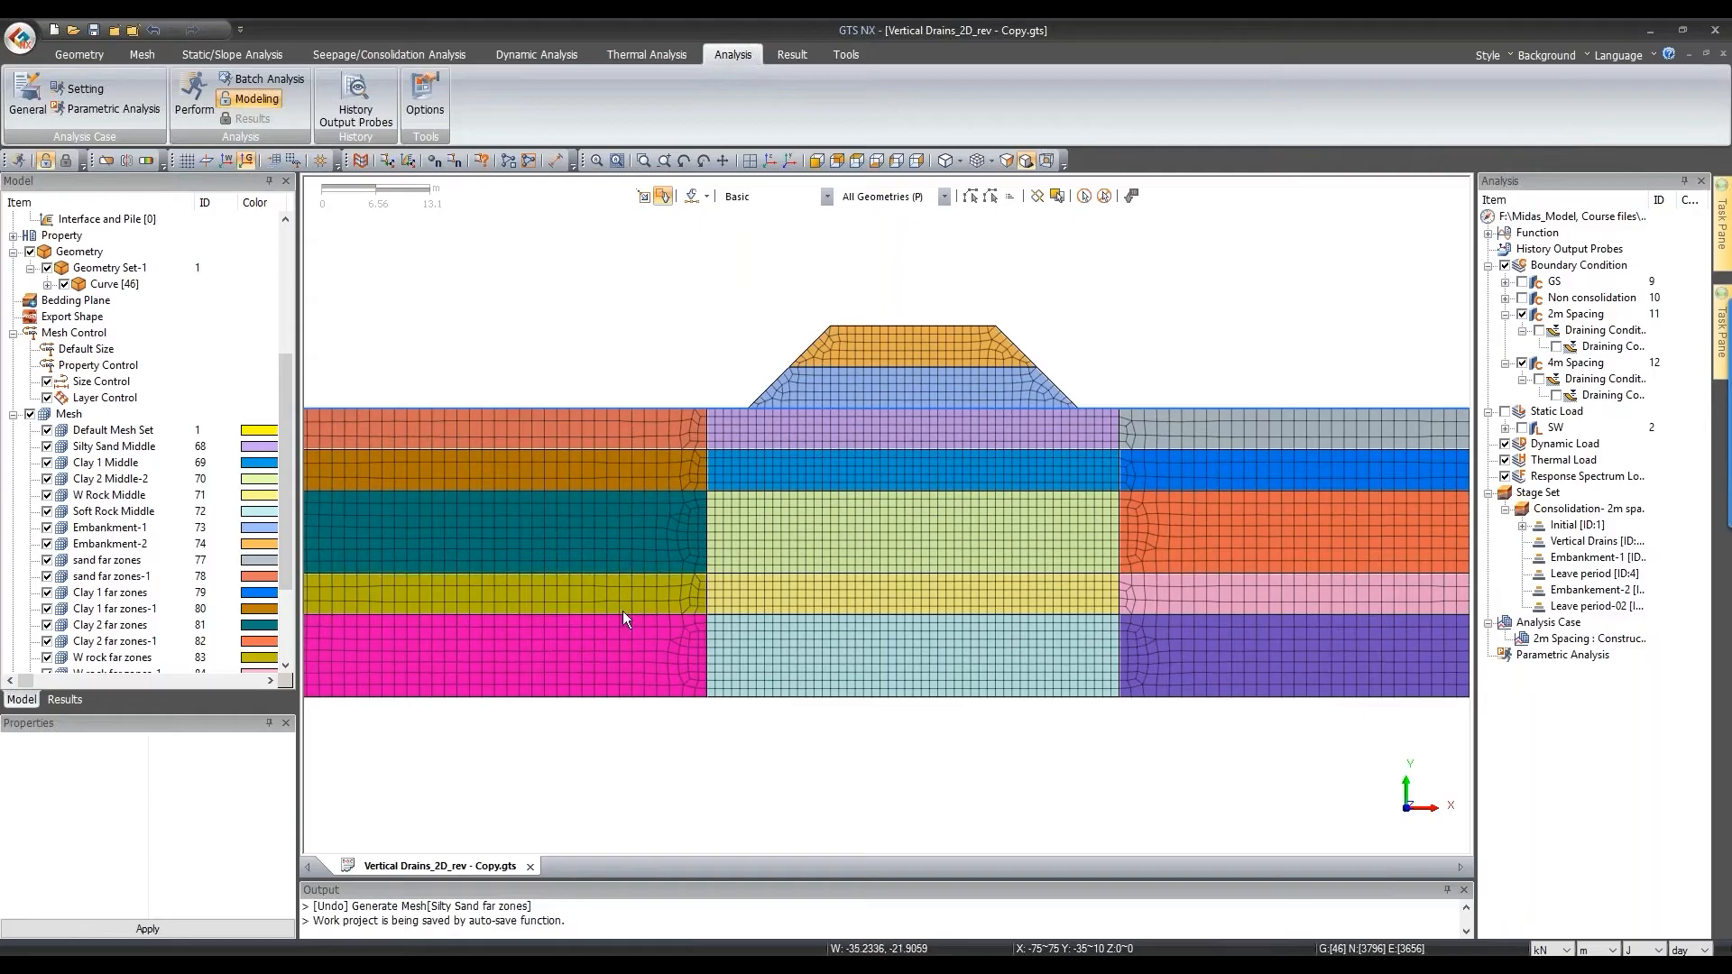
scroll(831, 601, "down", 2)
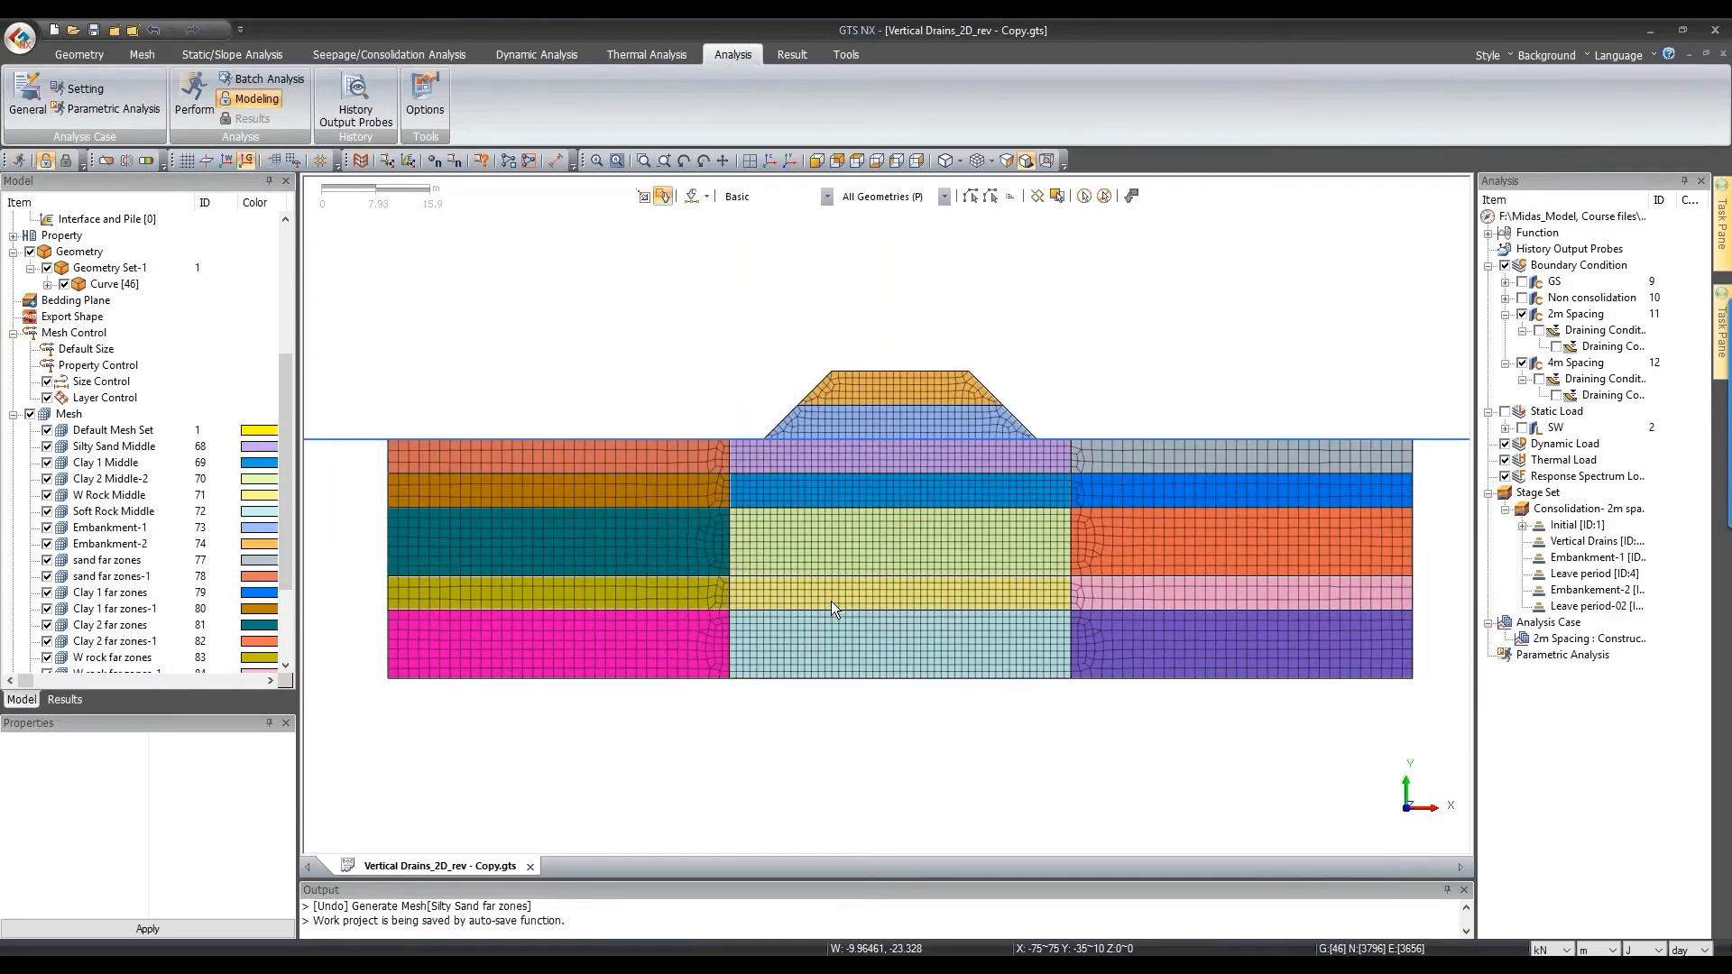
left_click(390, 53)
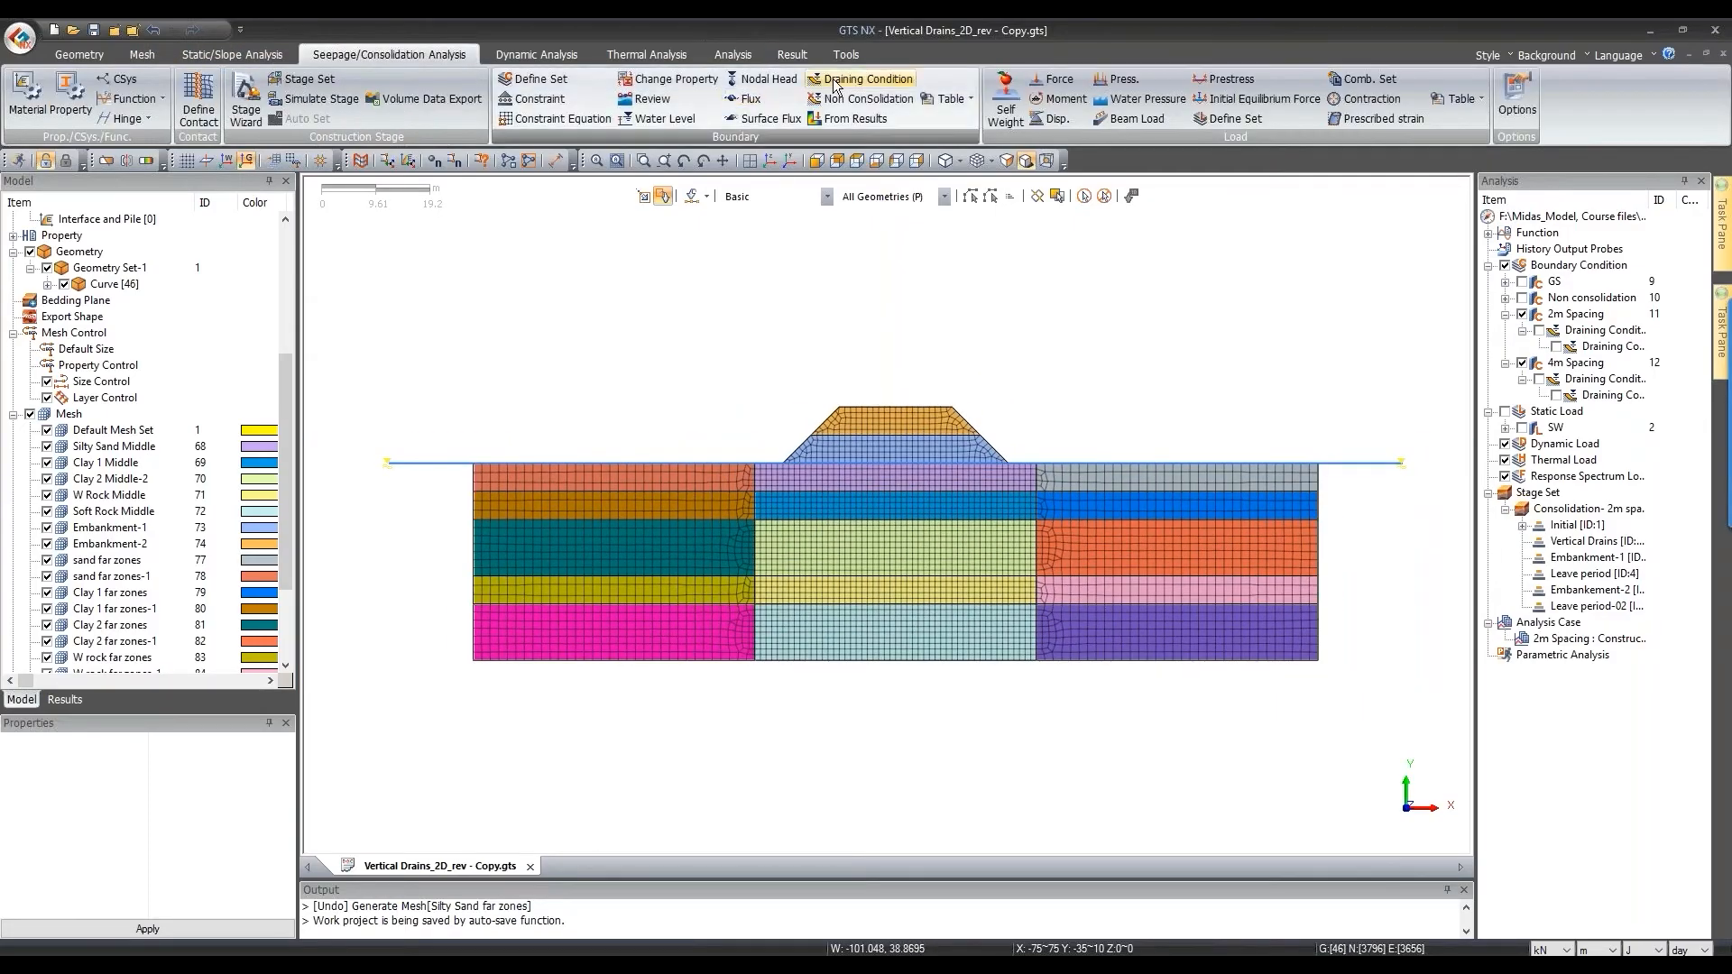
Step: Start a new draining condition with the object type set to Edge
left_click(624, 585)
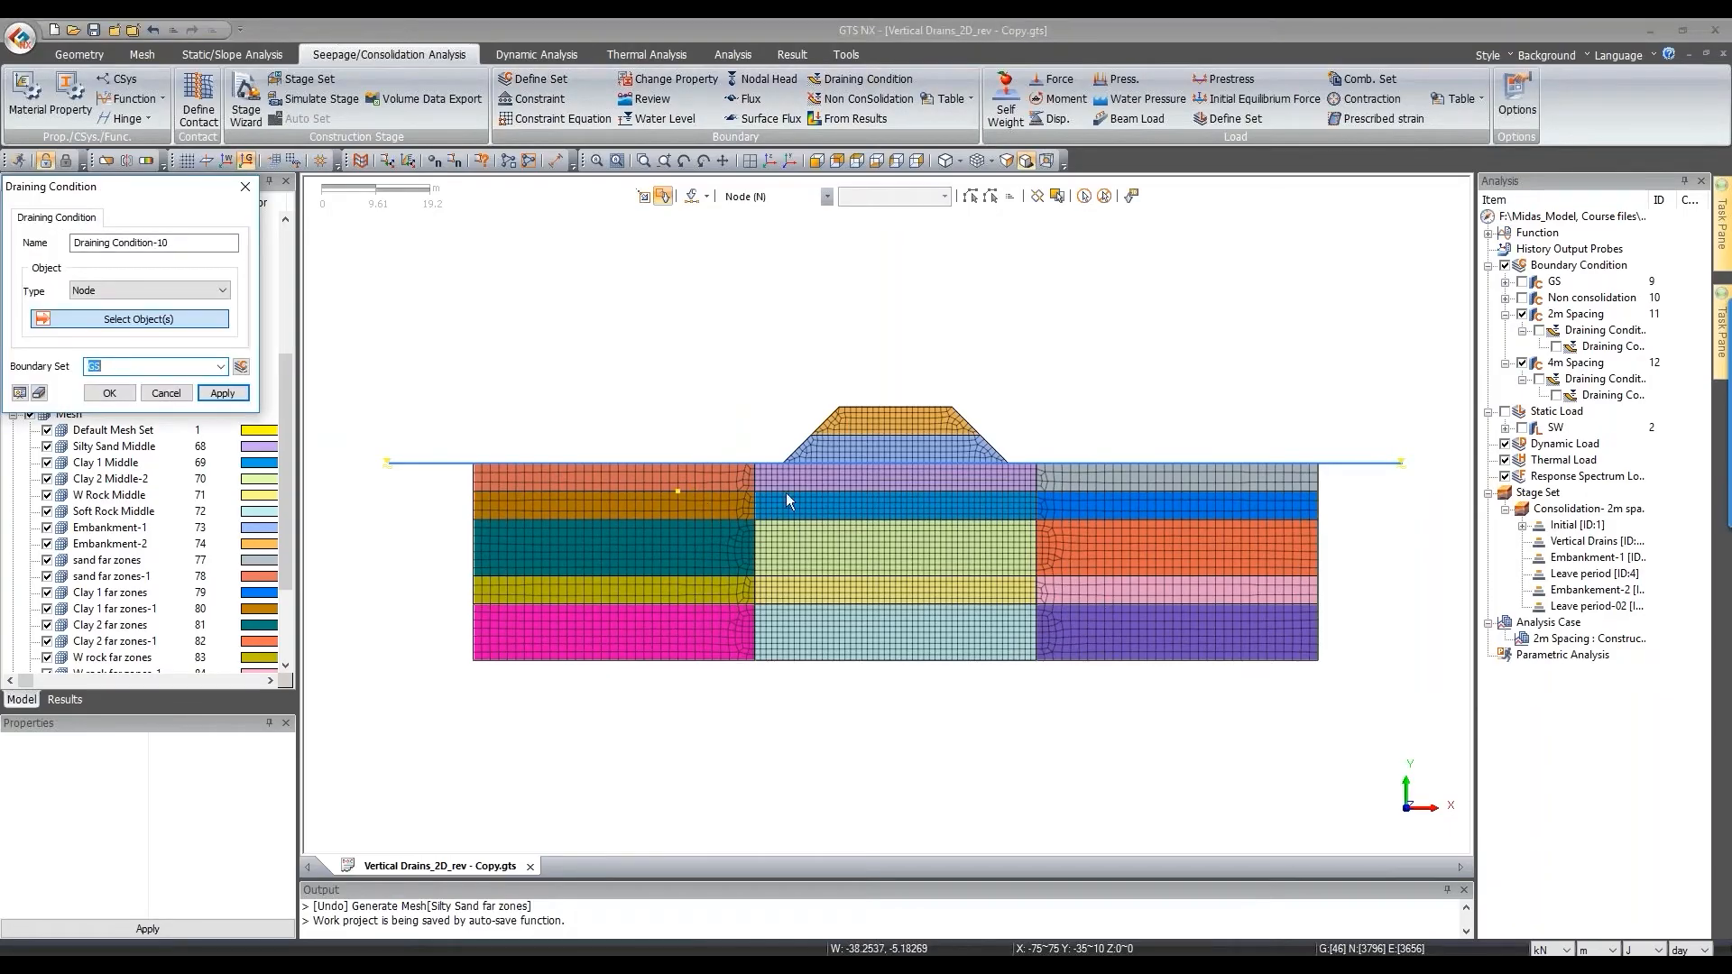
left_click_drag(118, 186, 507, 206)
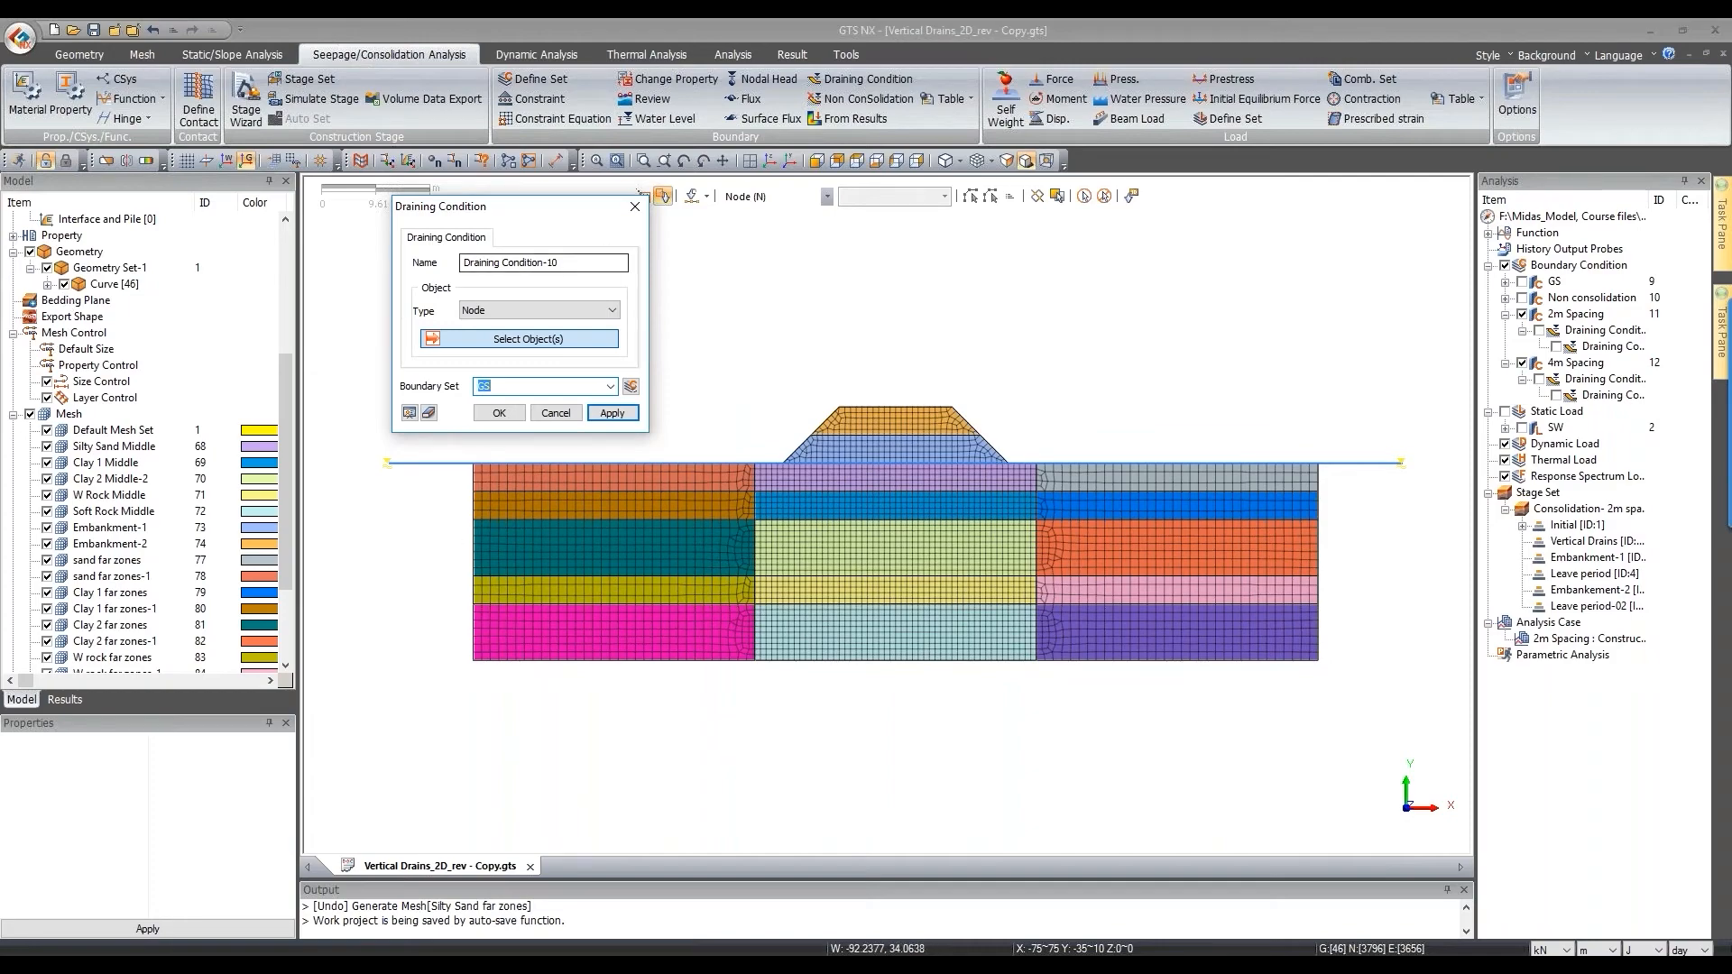
left_click(505, 310)
left_click(498, 338)
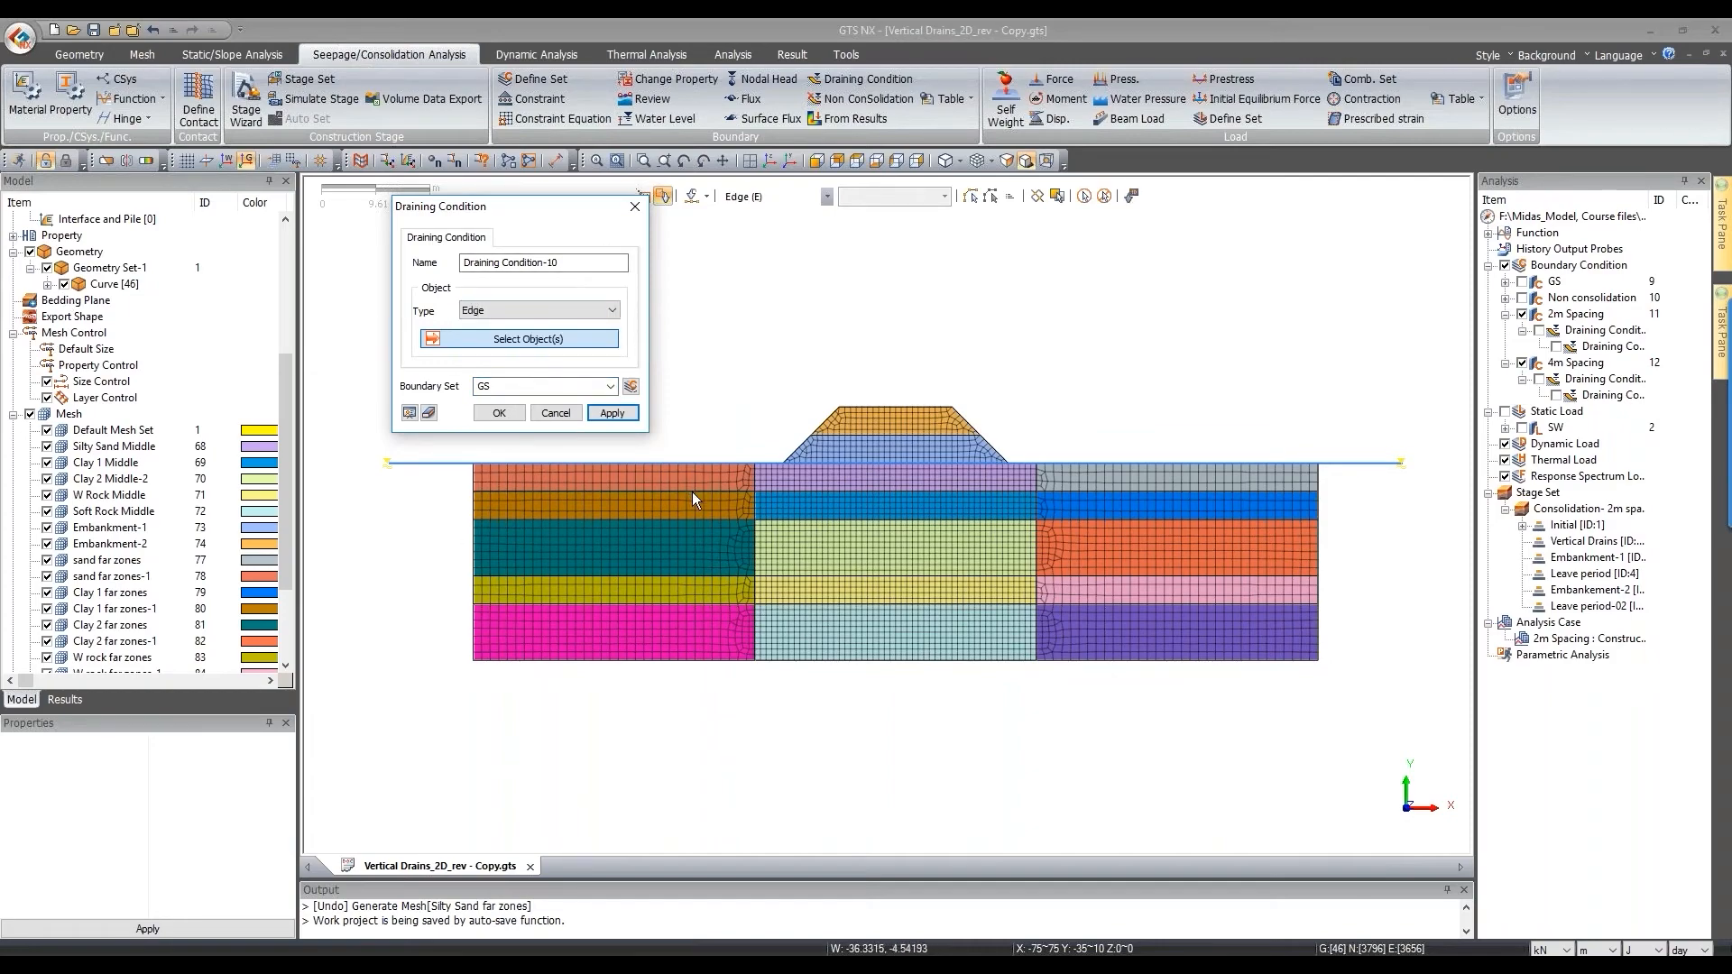
left_click(692, 495)
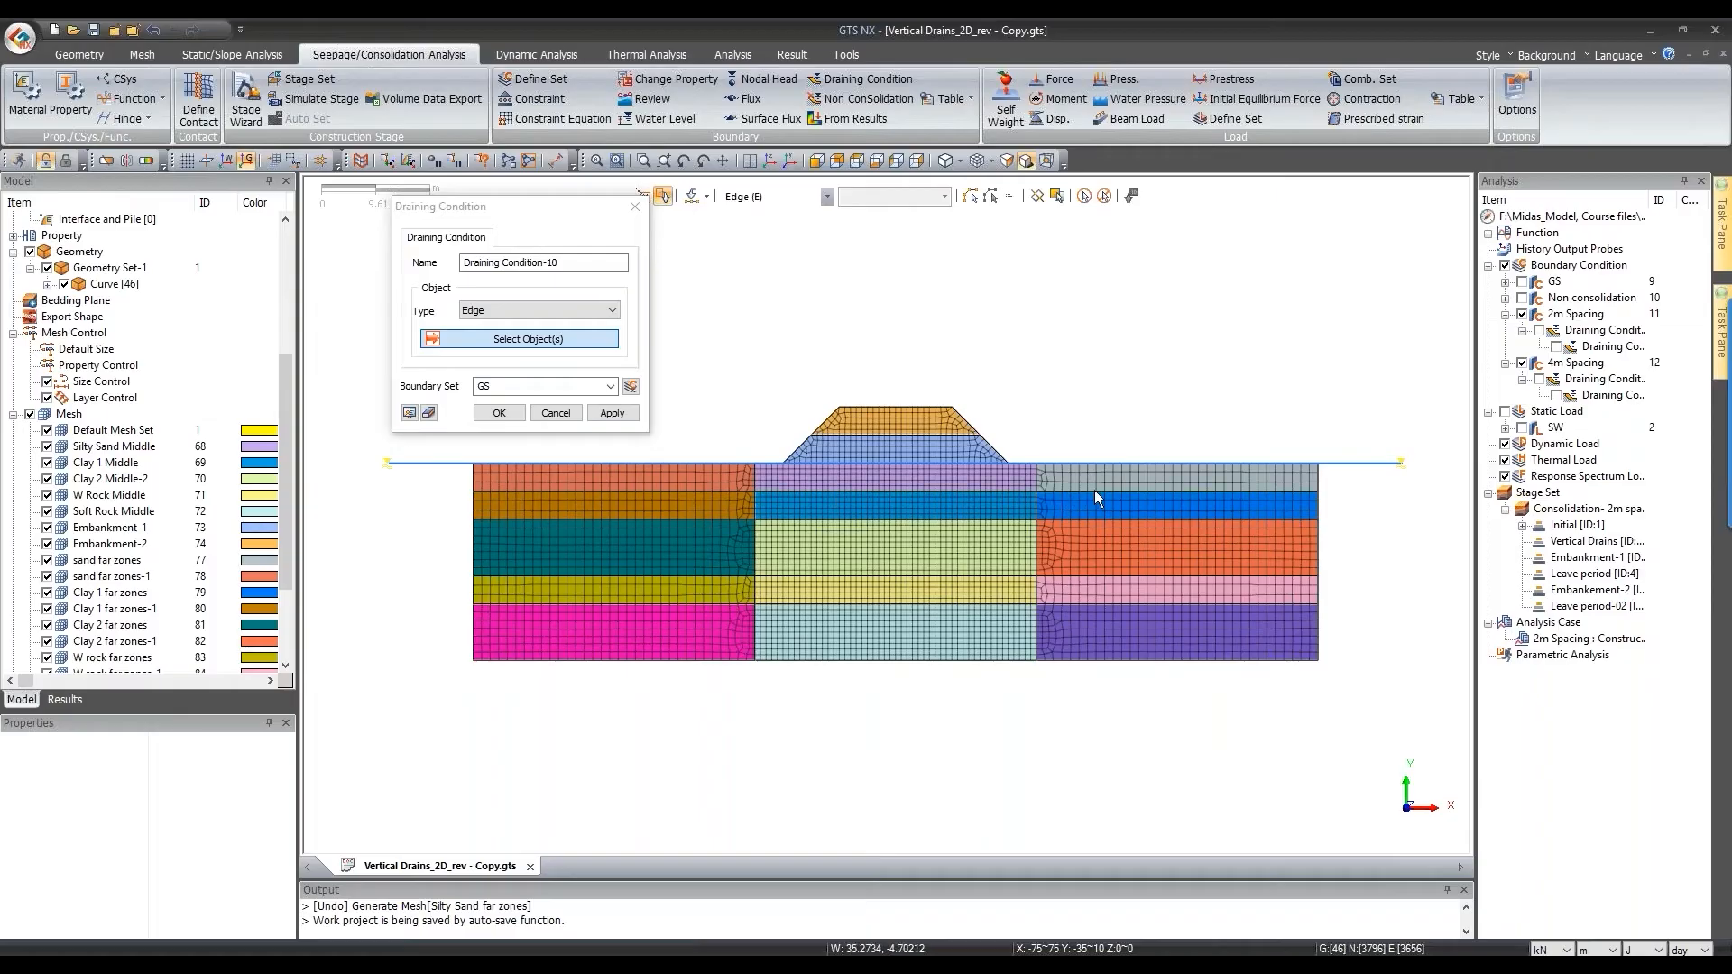
left_click_drag(574, 220, 520, 229)
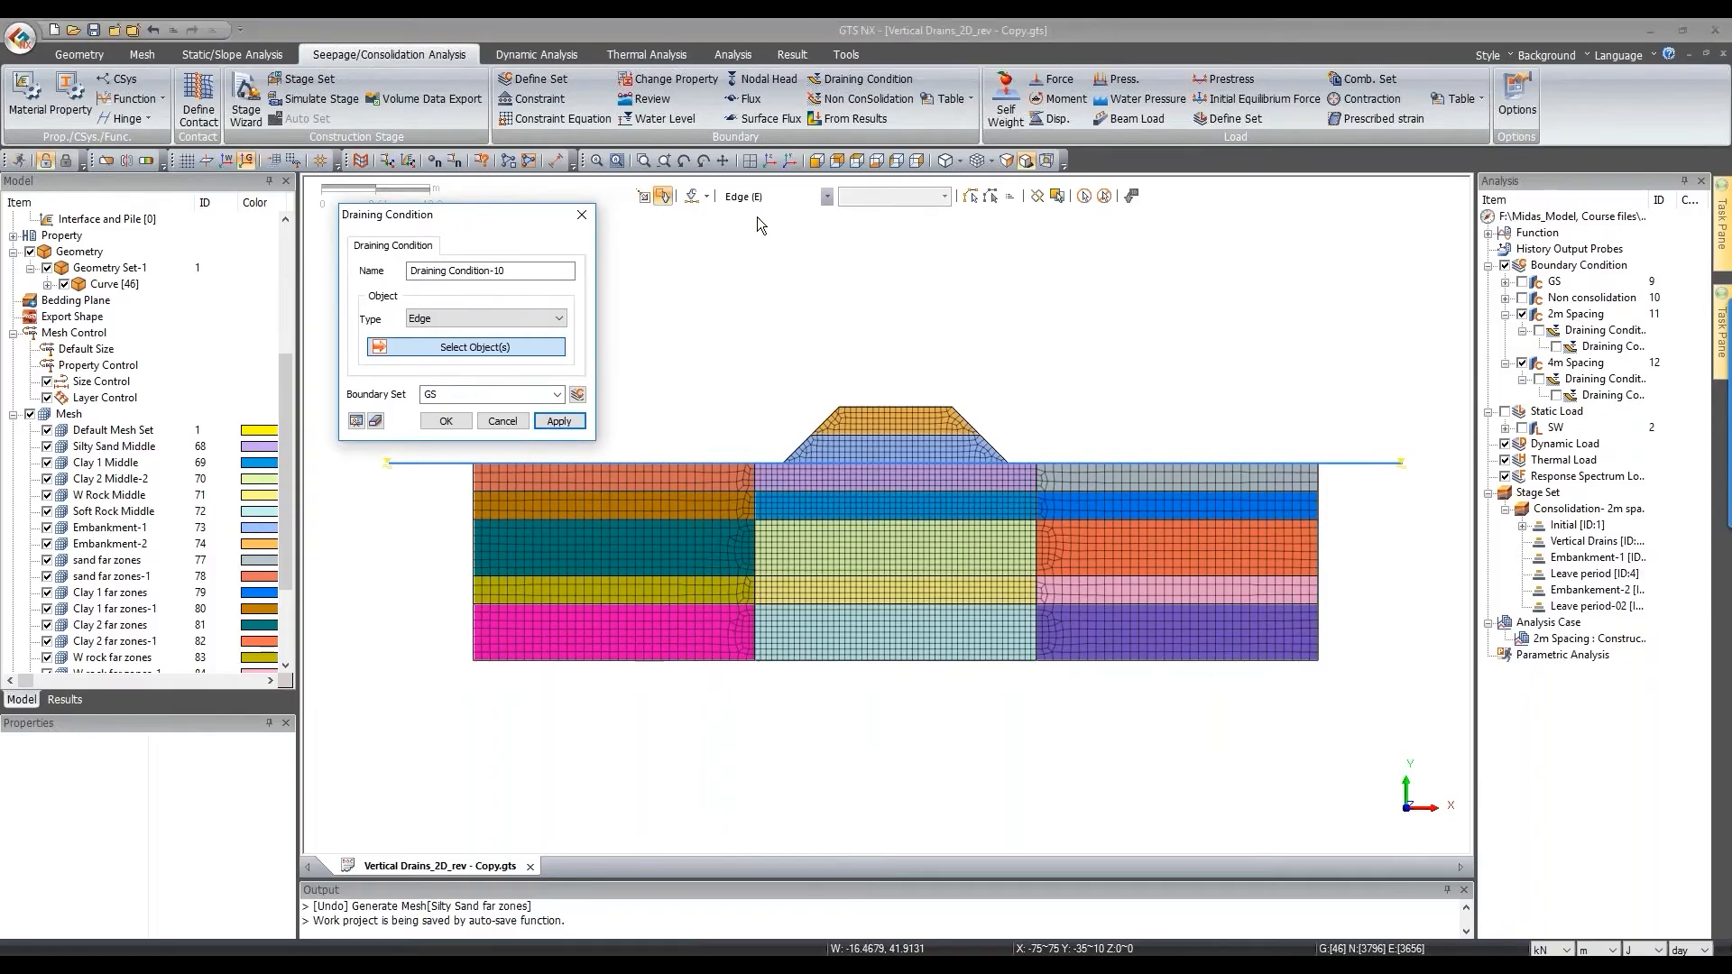
left_click(644, 202)
Step: Pick the left, middle and right edges of the upper and lower layer interfaces
left_click(662, 491)
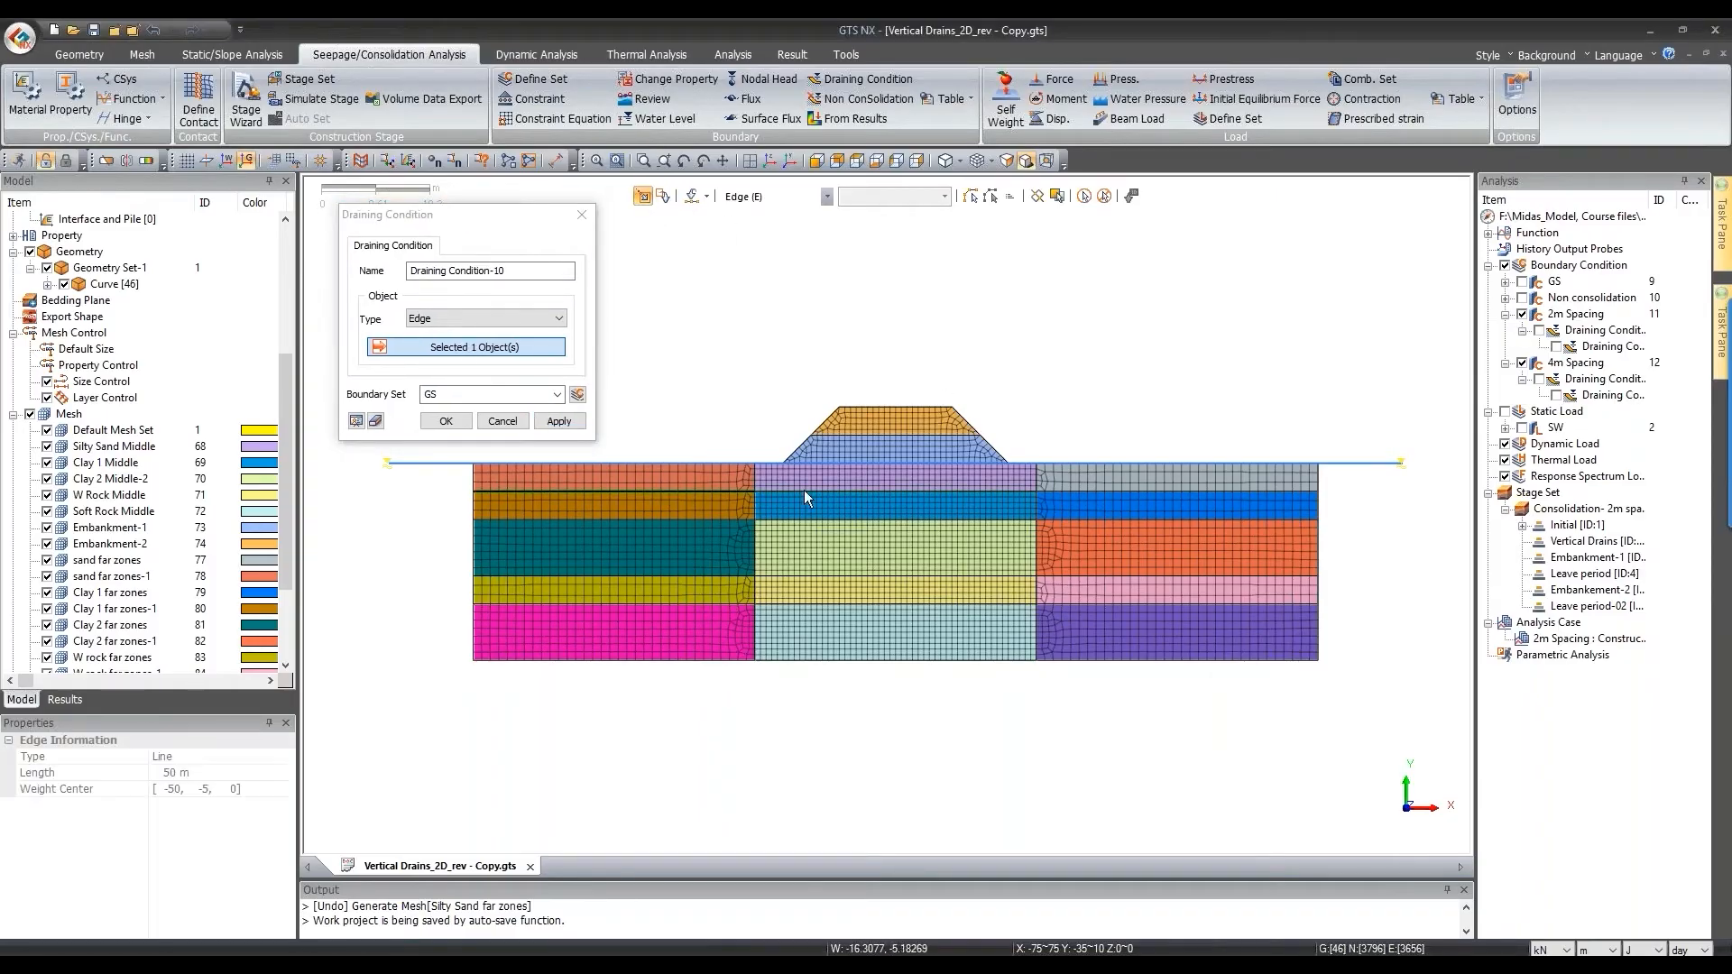
left_click(847, 494)
left_click(1096, 491)
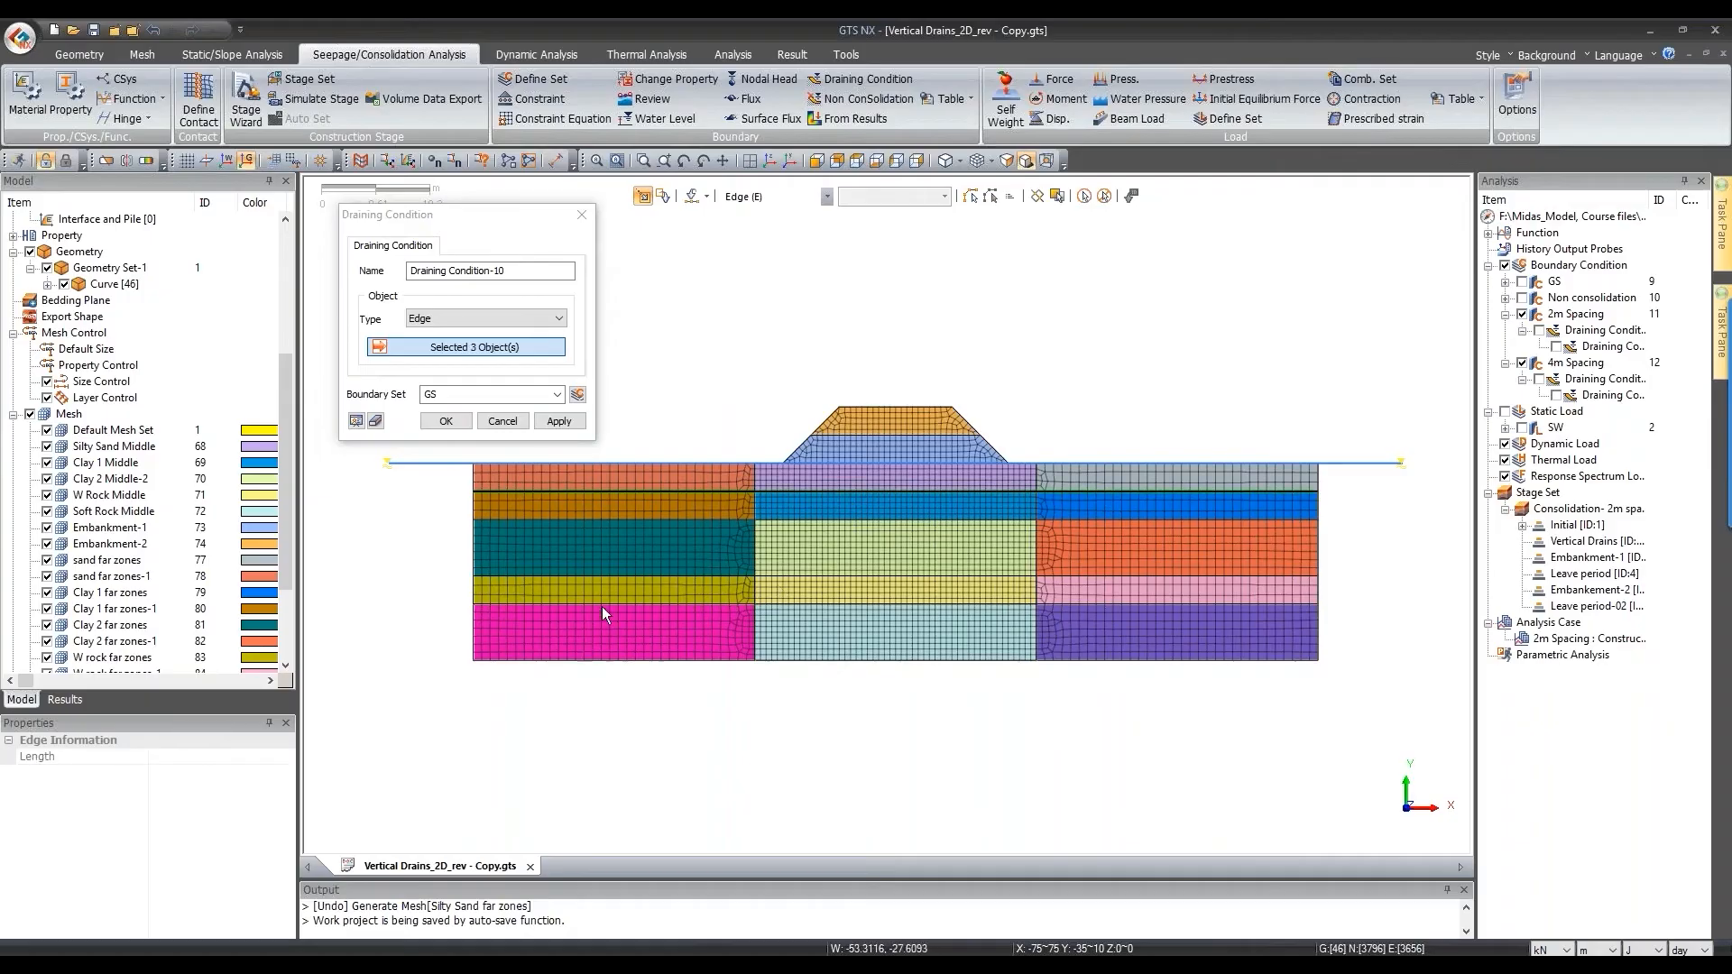
left_click(617, 576)
left_click(822, 575)
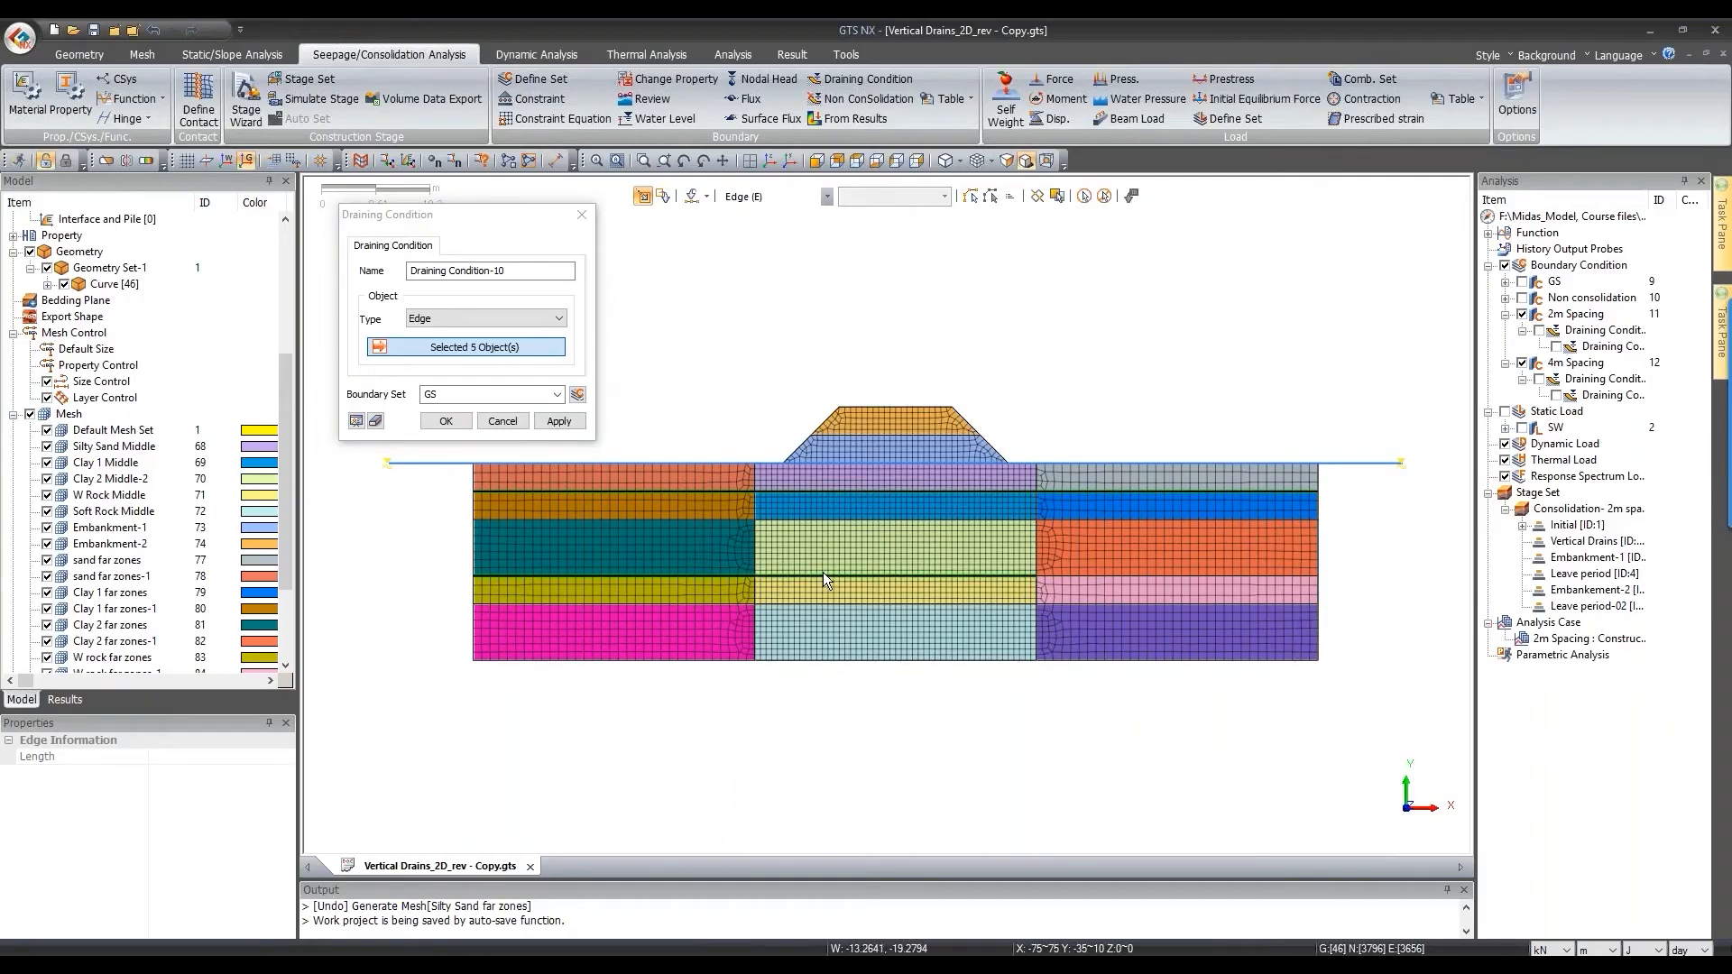
left_click(1123, 576)
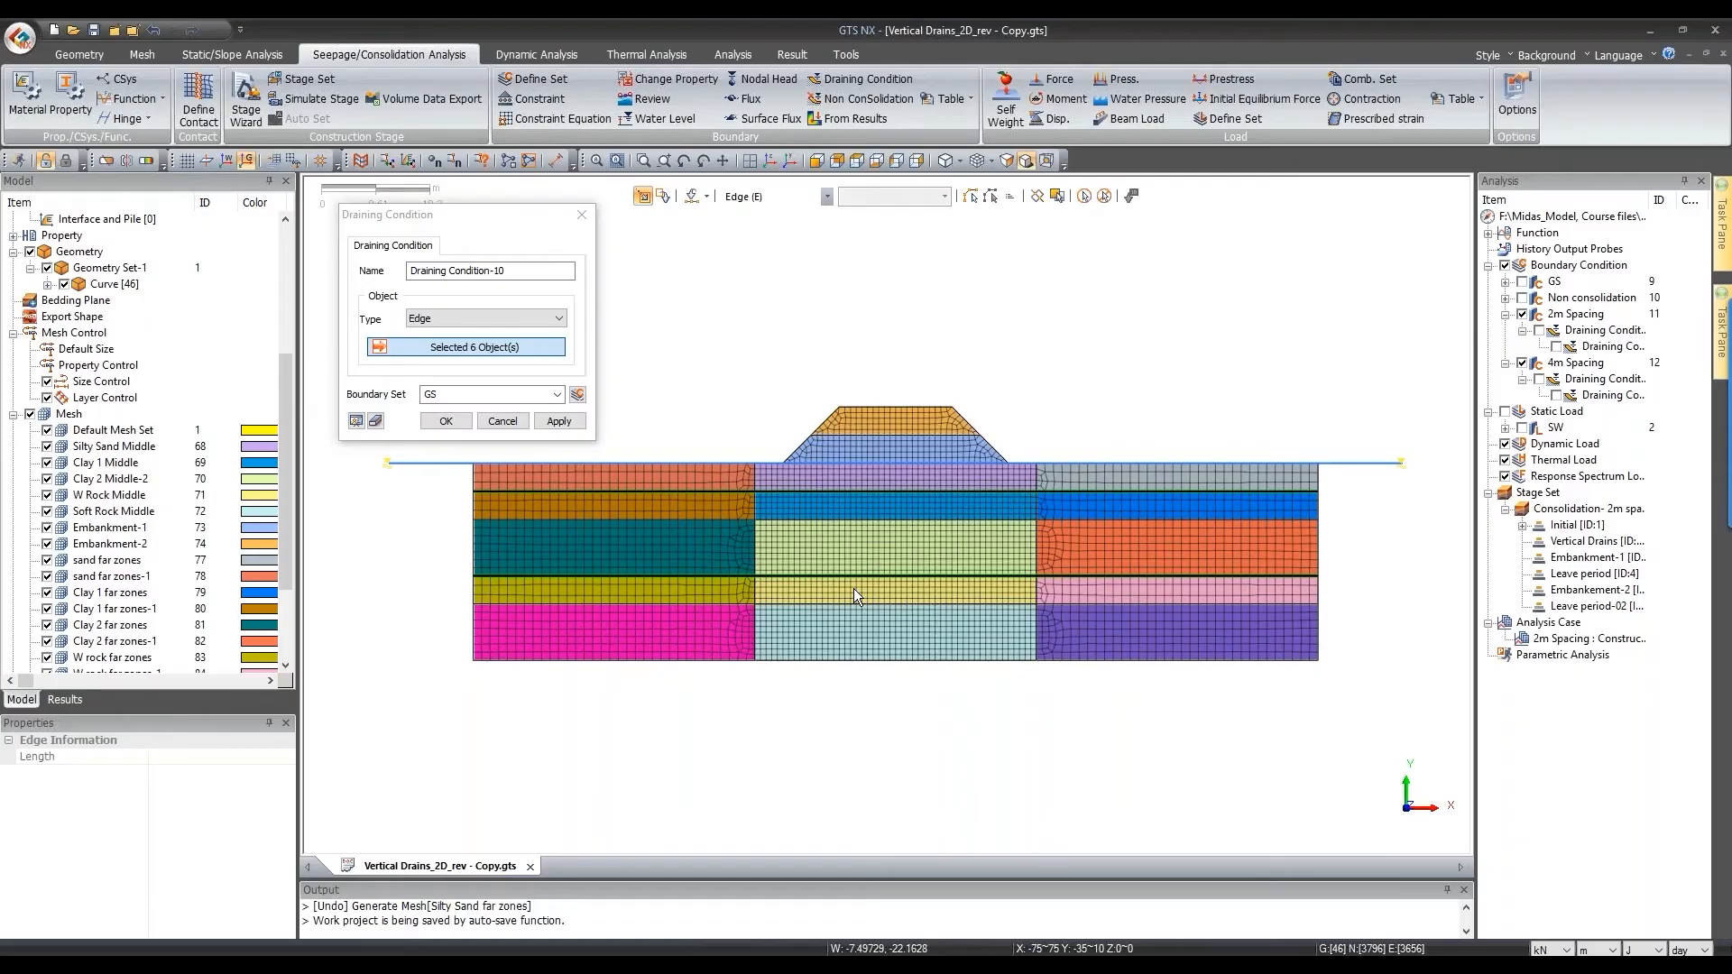
scroll(689, 587, "up", 2)
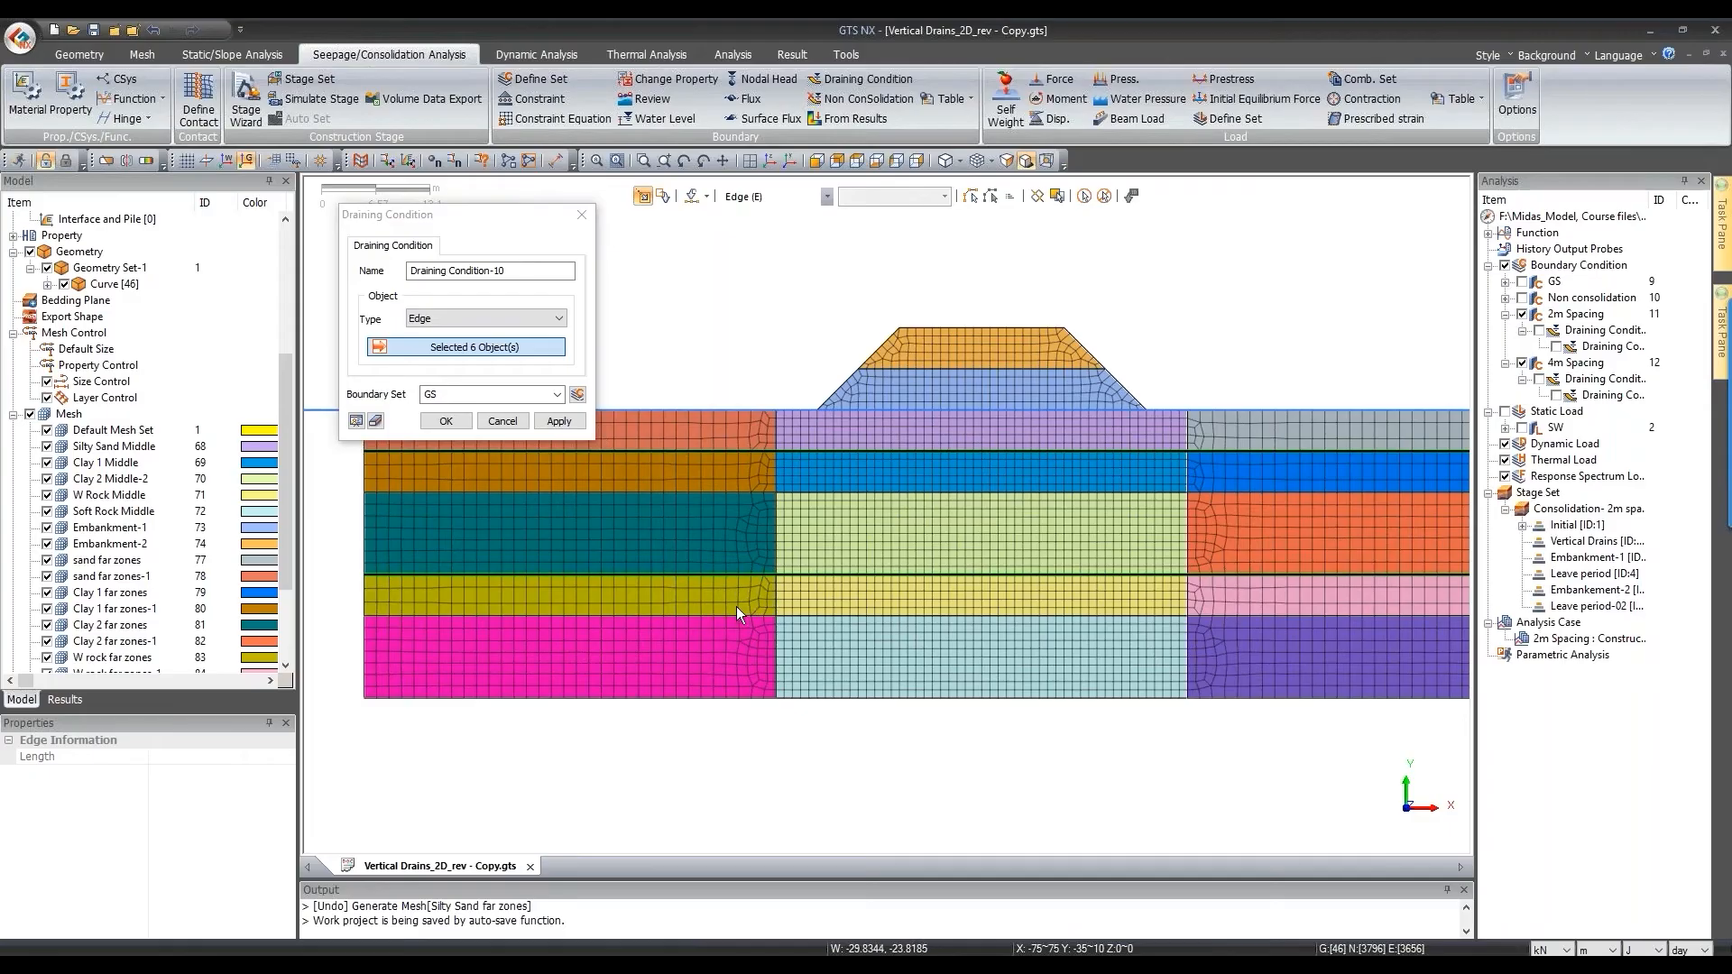
scroll(736, 606, "down", 1)
Step: Name the boundary set 'Natural Drainage' and confirm the draining condition
left_click(485, 394)
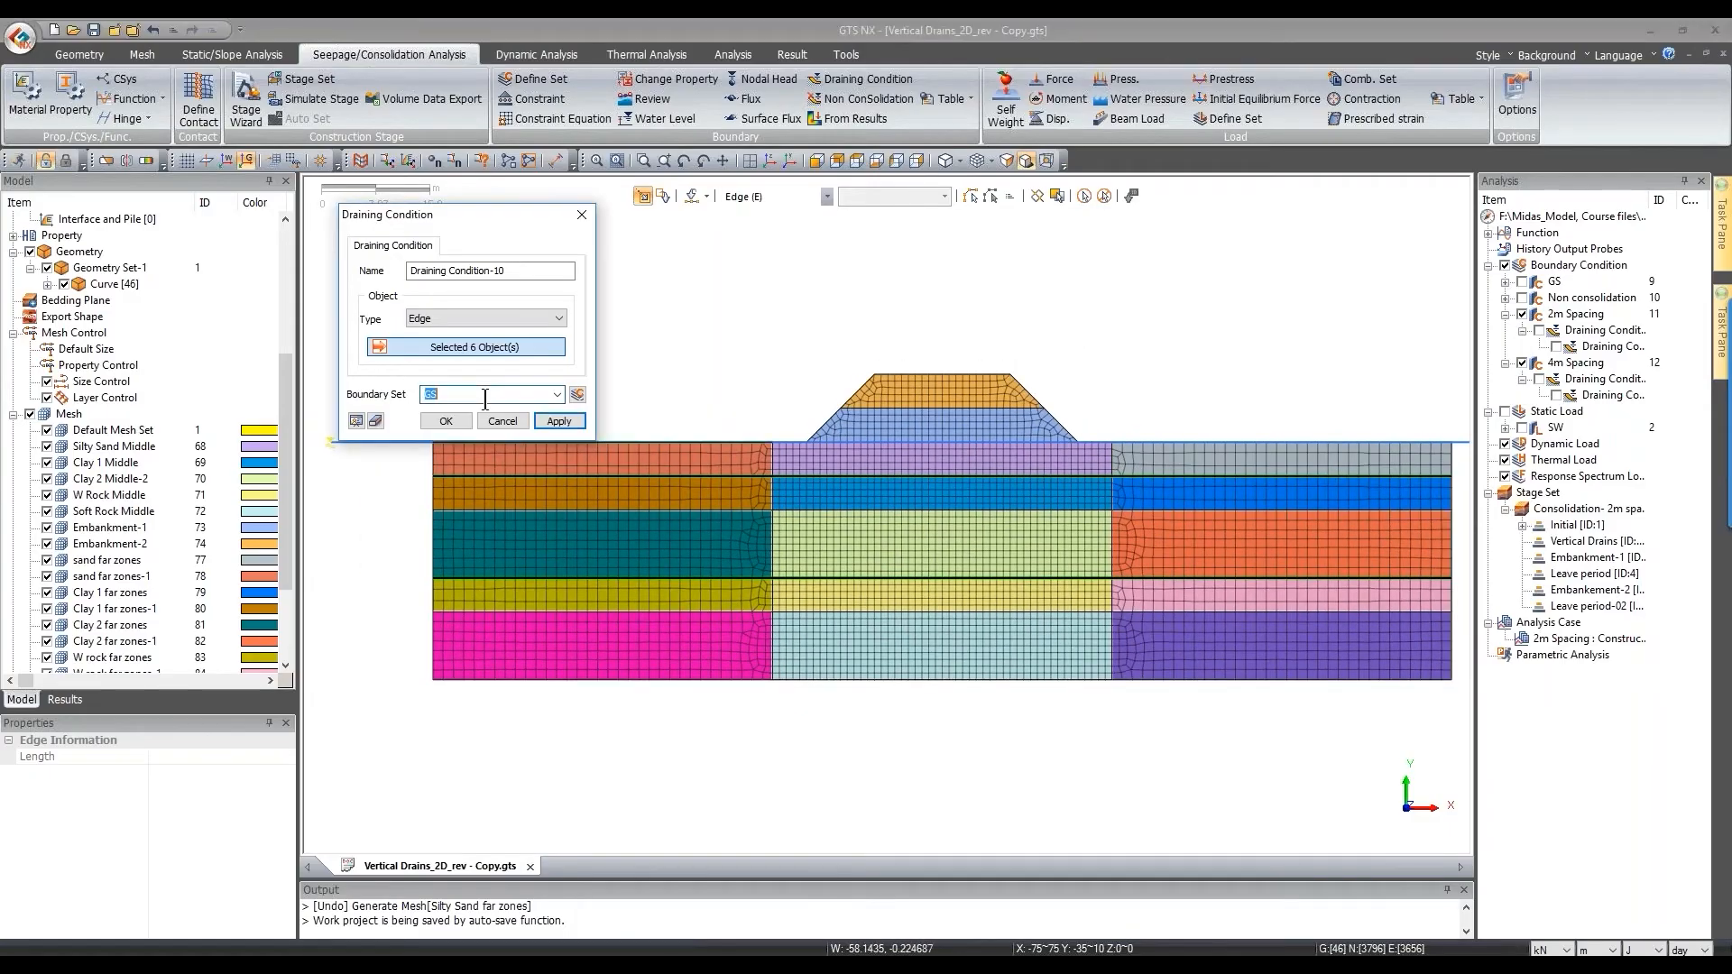
type("Natural Drainage")
left_click(463, 420)
scroll(539, 539, "down", 2)
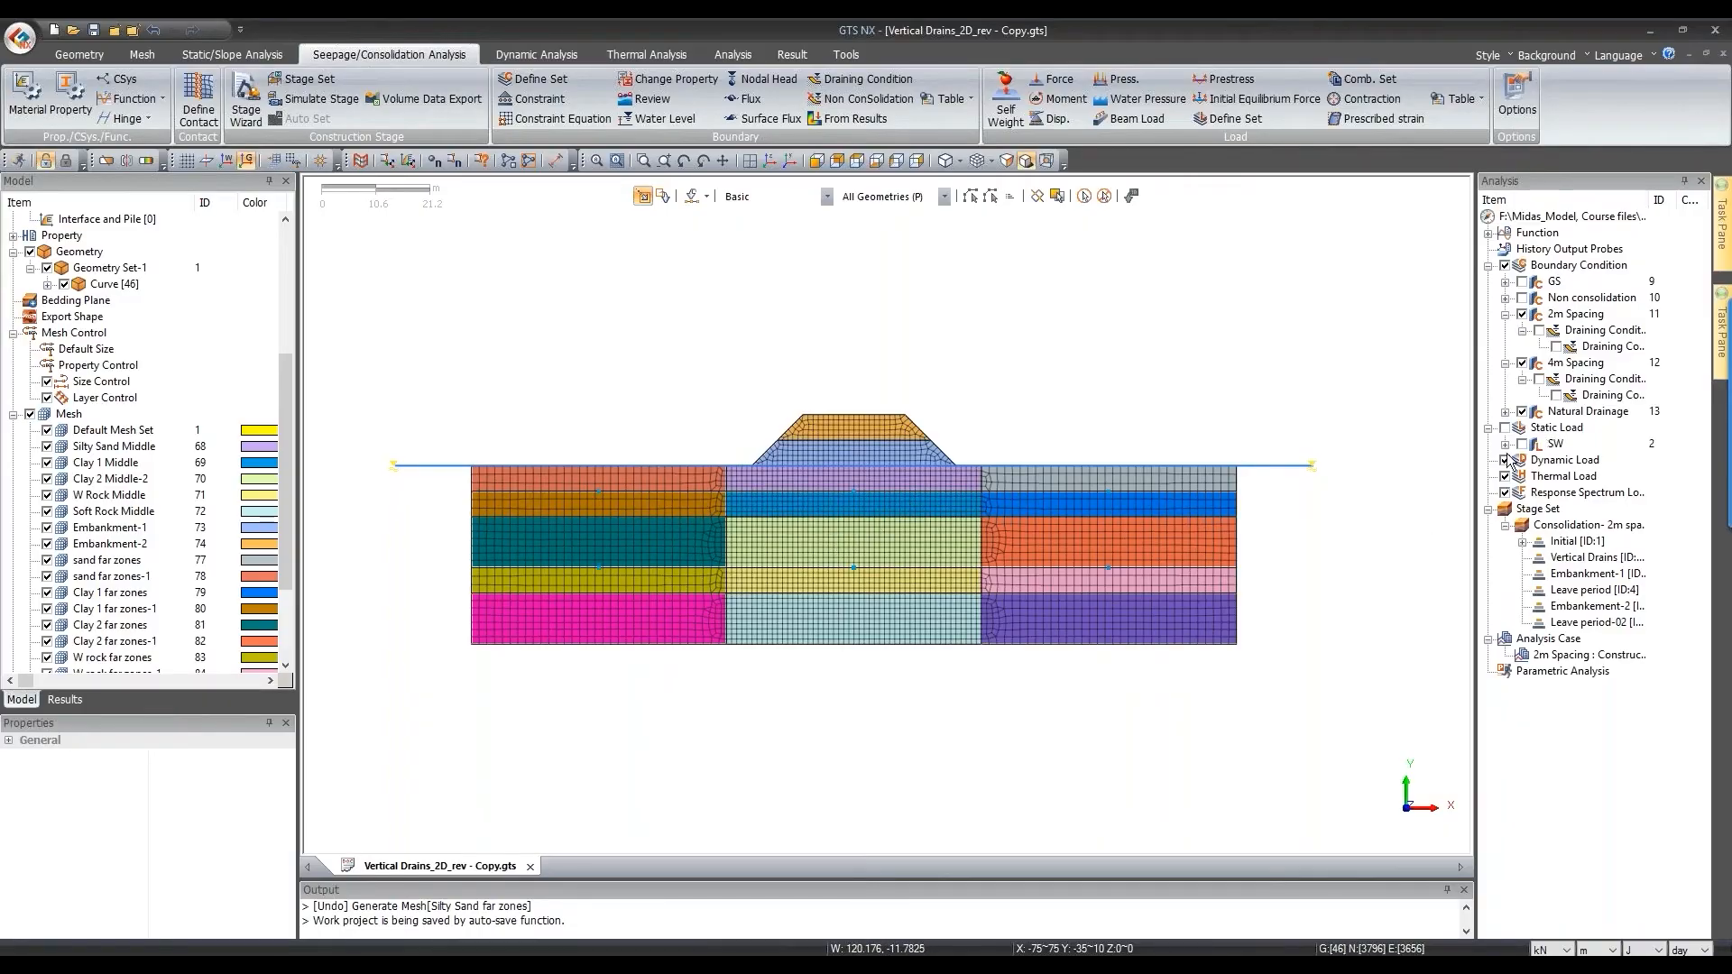
Step: Copy the 2m spacing stage set and rename the copy 'Consolidation- 4m spacing'
left_click(1504, 526)
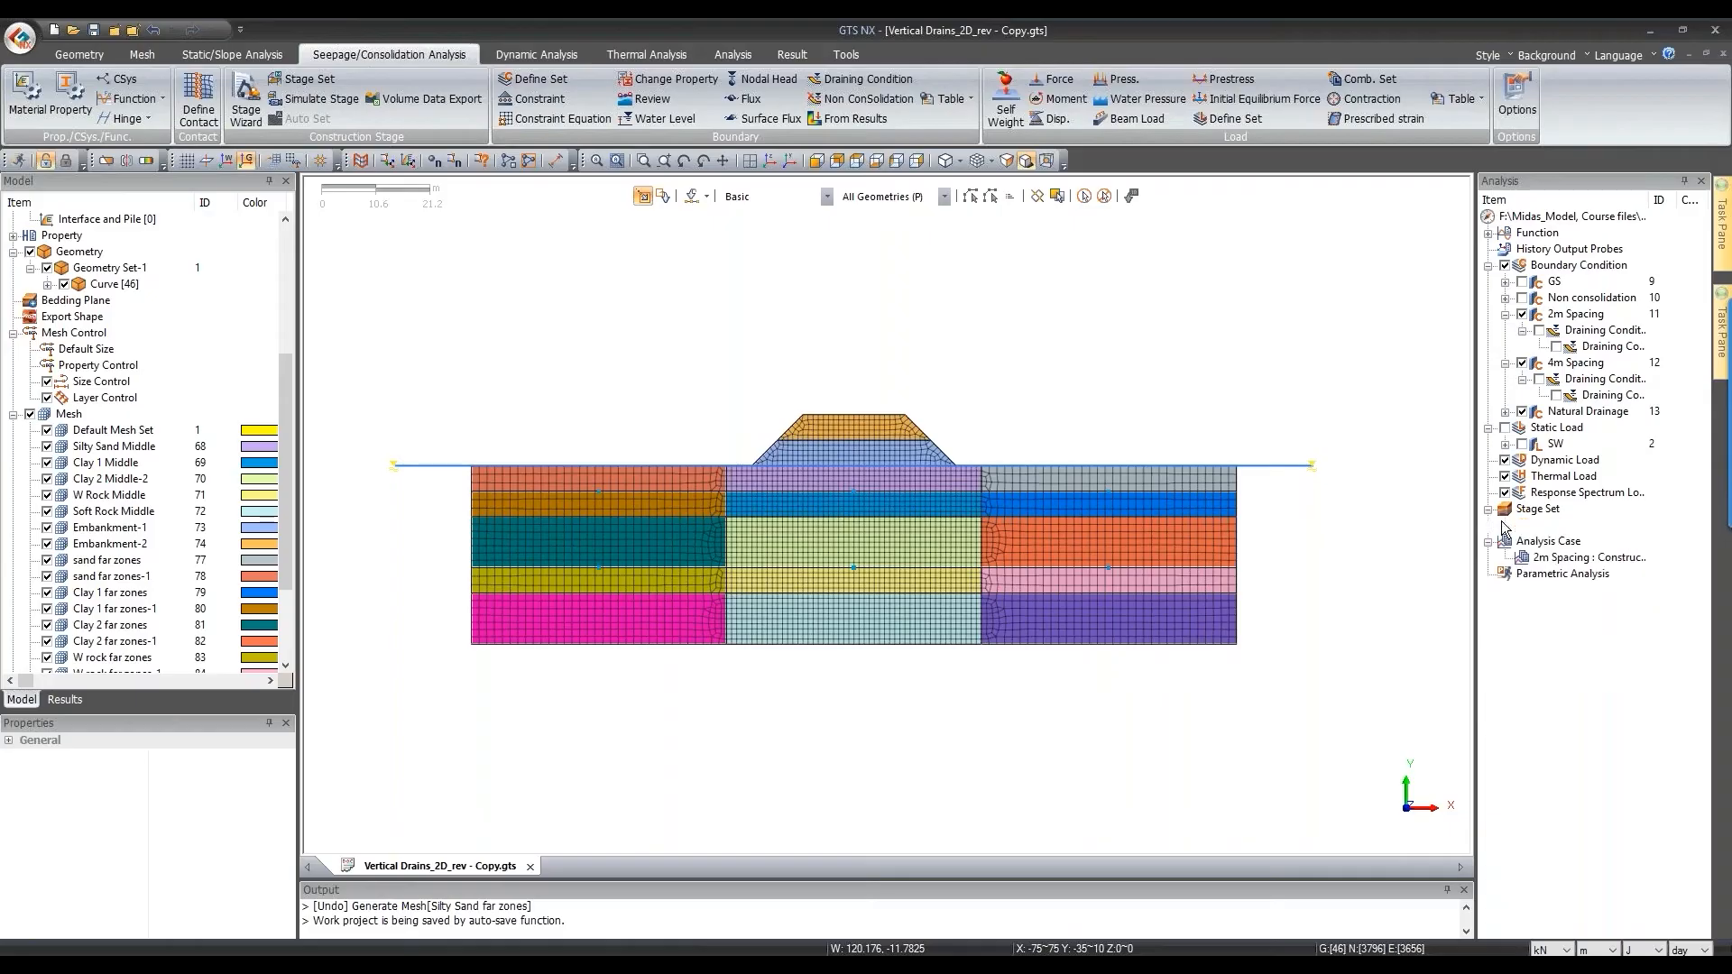
left_click(318, 98)
left_click(322, 269)
left_click(166, 309)
left_click(322, 269)
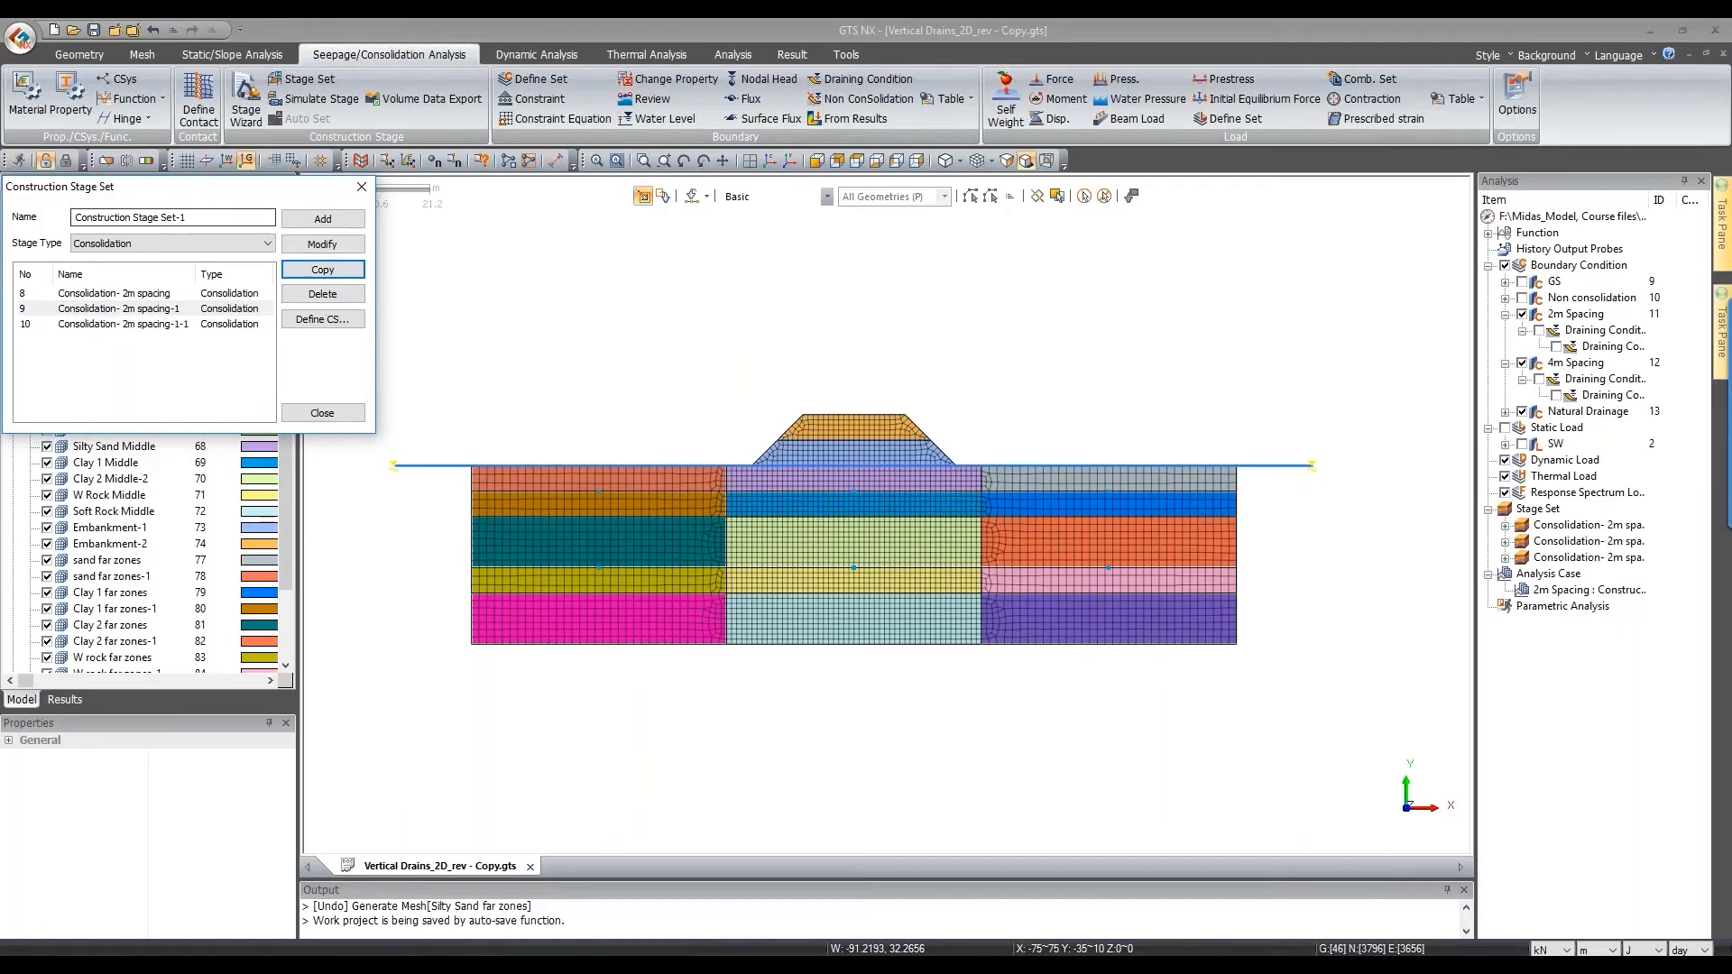
left_click(153, 31)
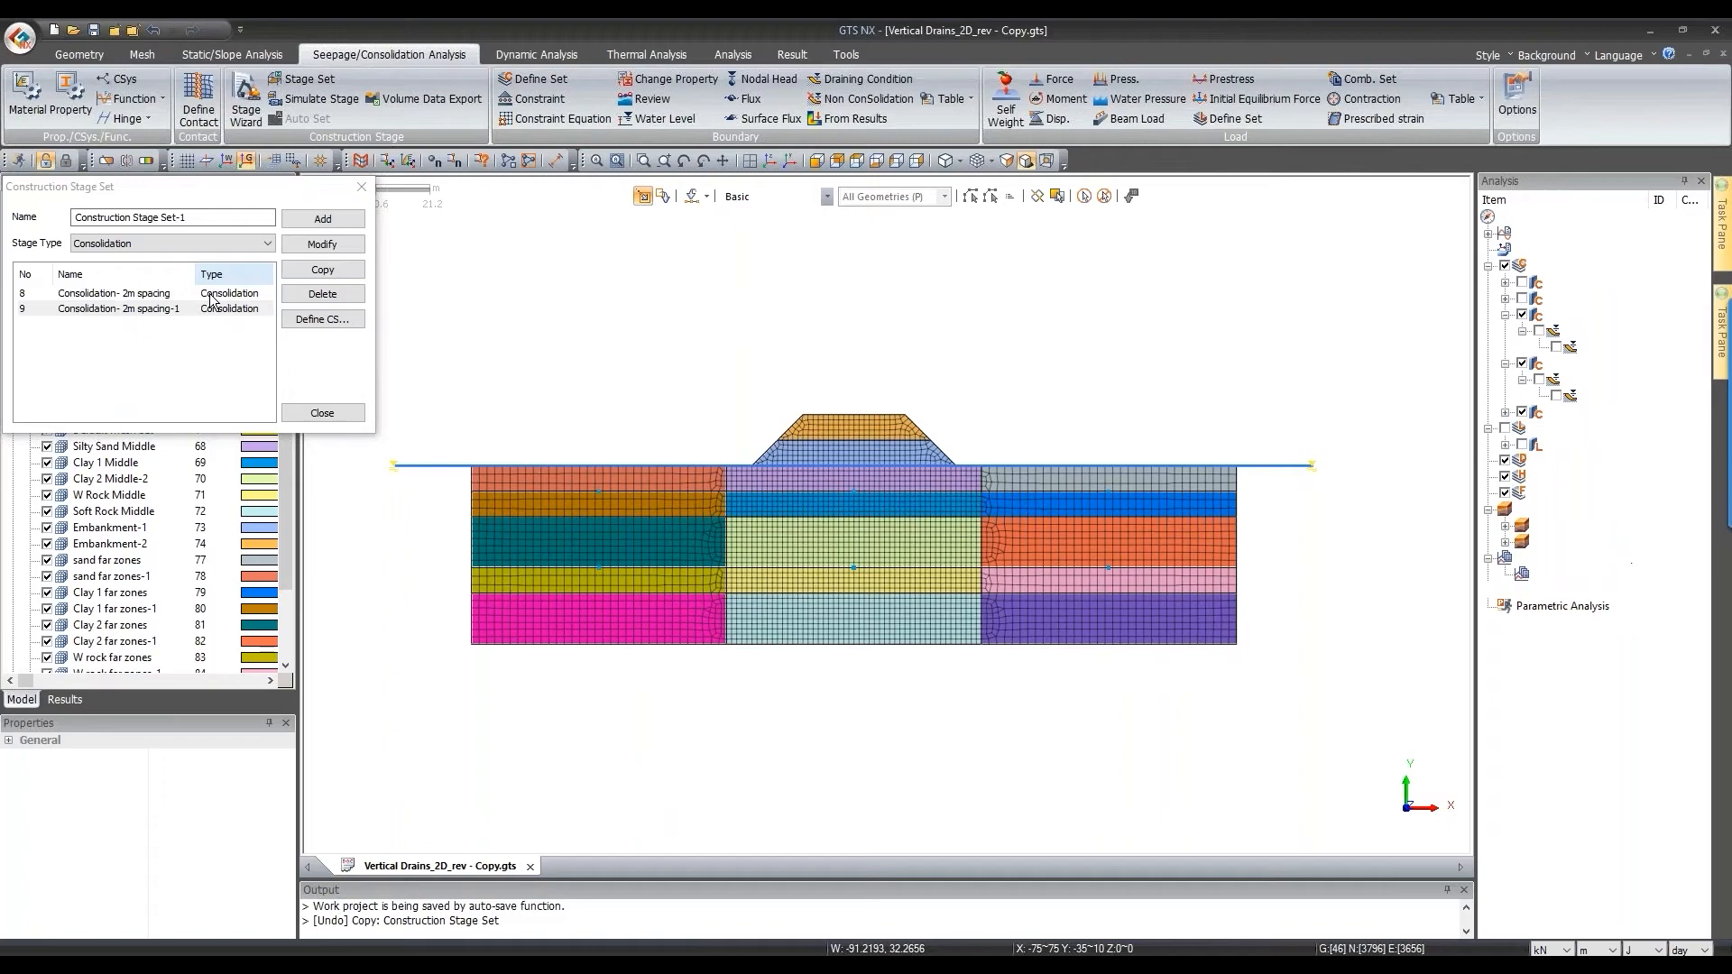
left_click(172, 308)
left_click(142, 217)
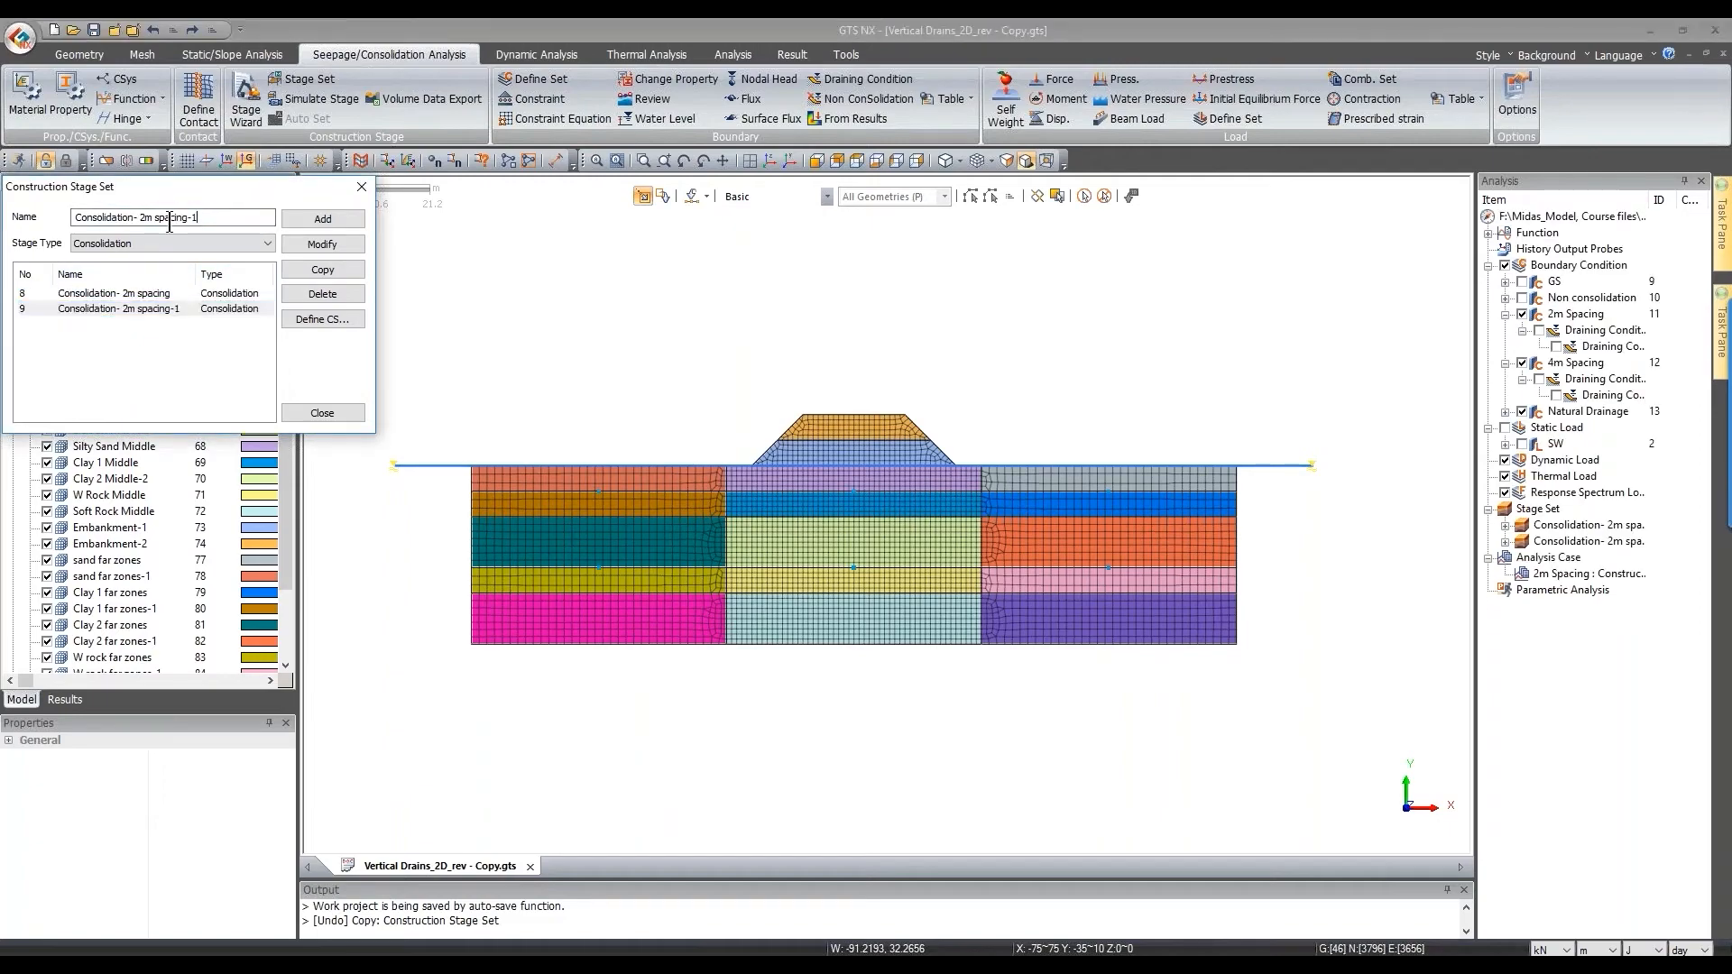
key("BackSpace")
type("4")
double_click(193, 217)
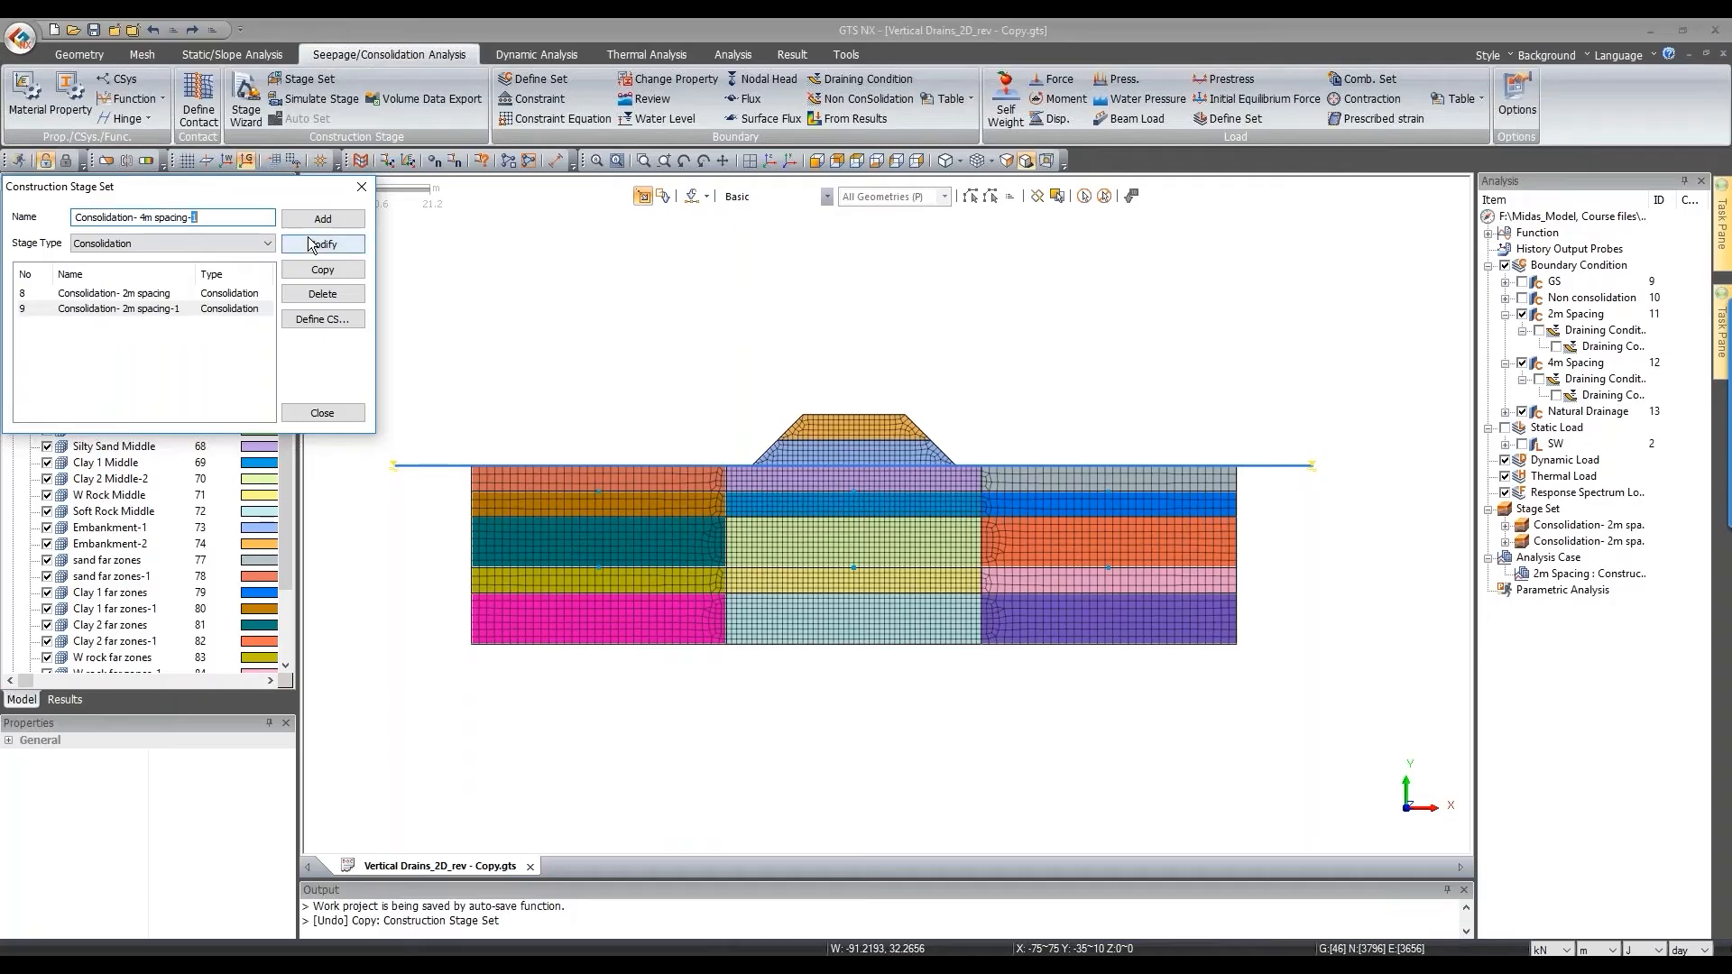
left_click(310, 245)
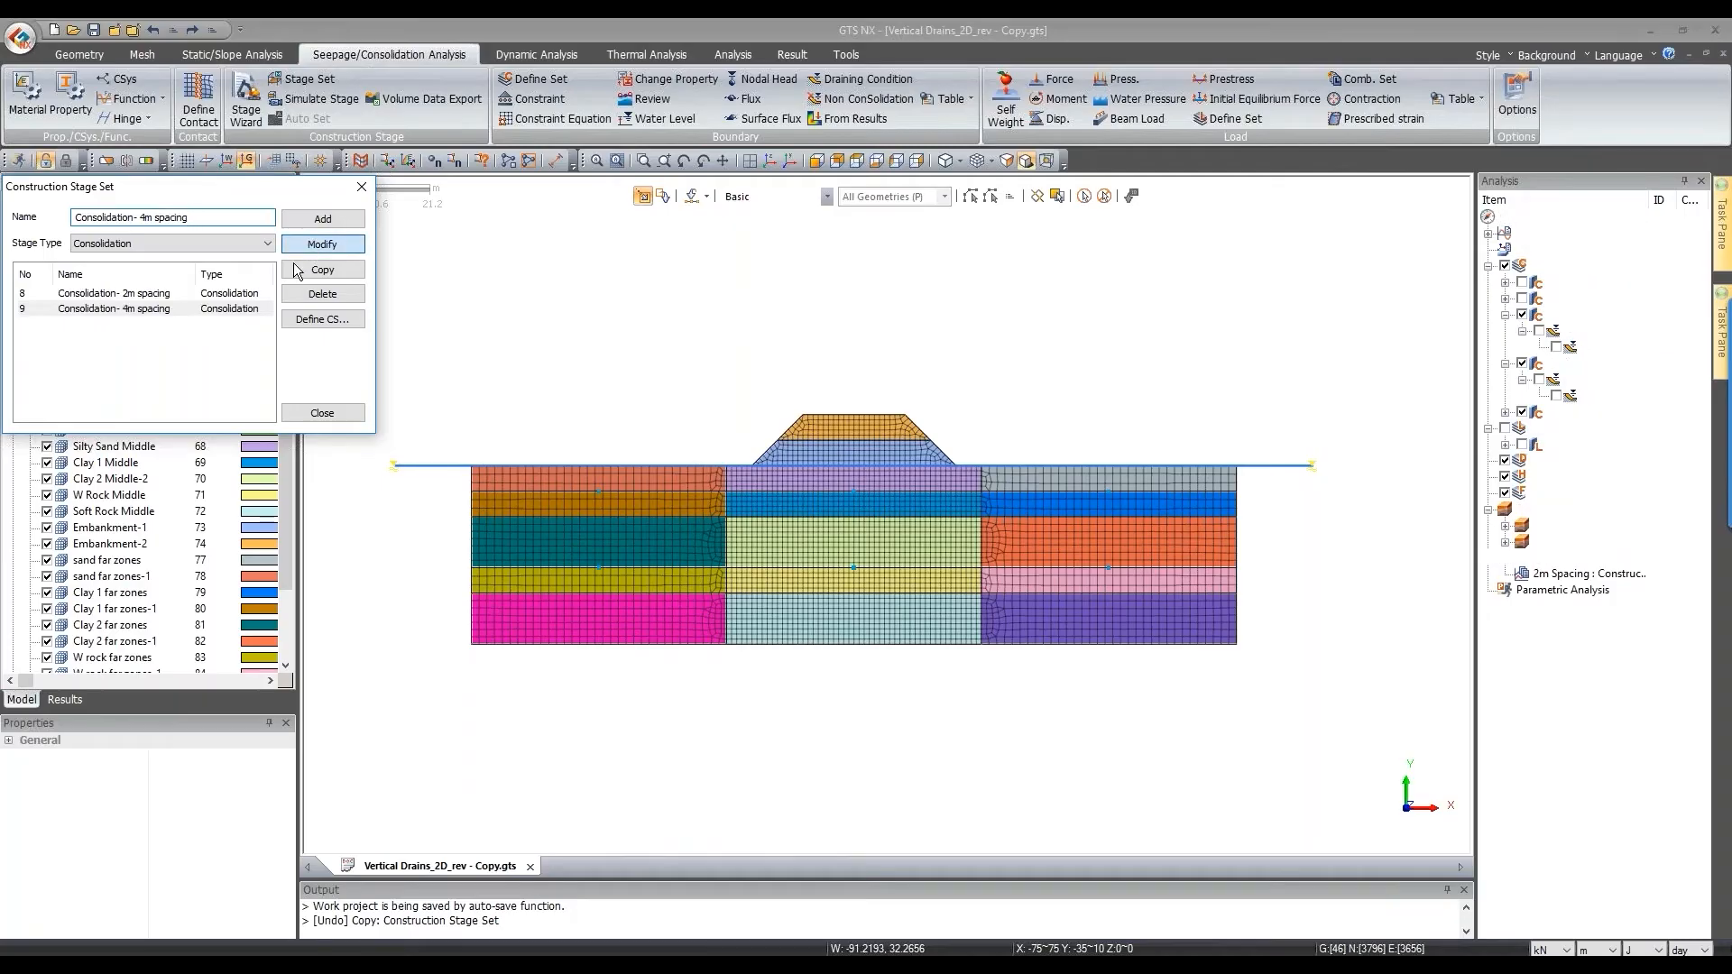
Step: Copy it again as the Natural Drainage set, then open the 4m spacing stage definitions
left_click(136, 293)
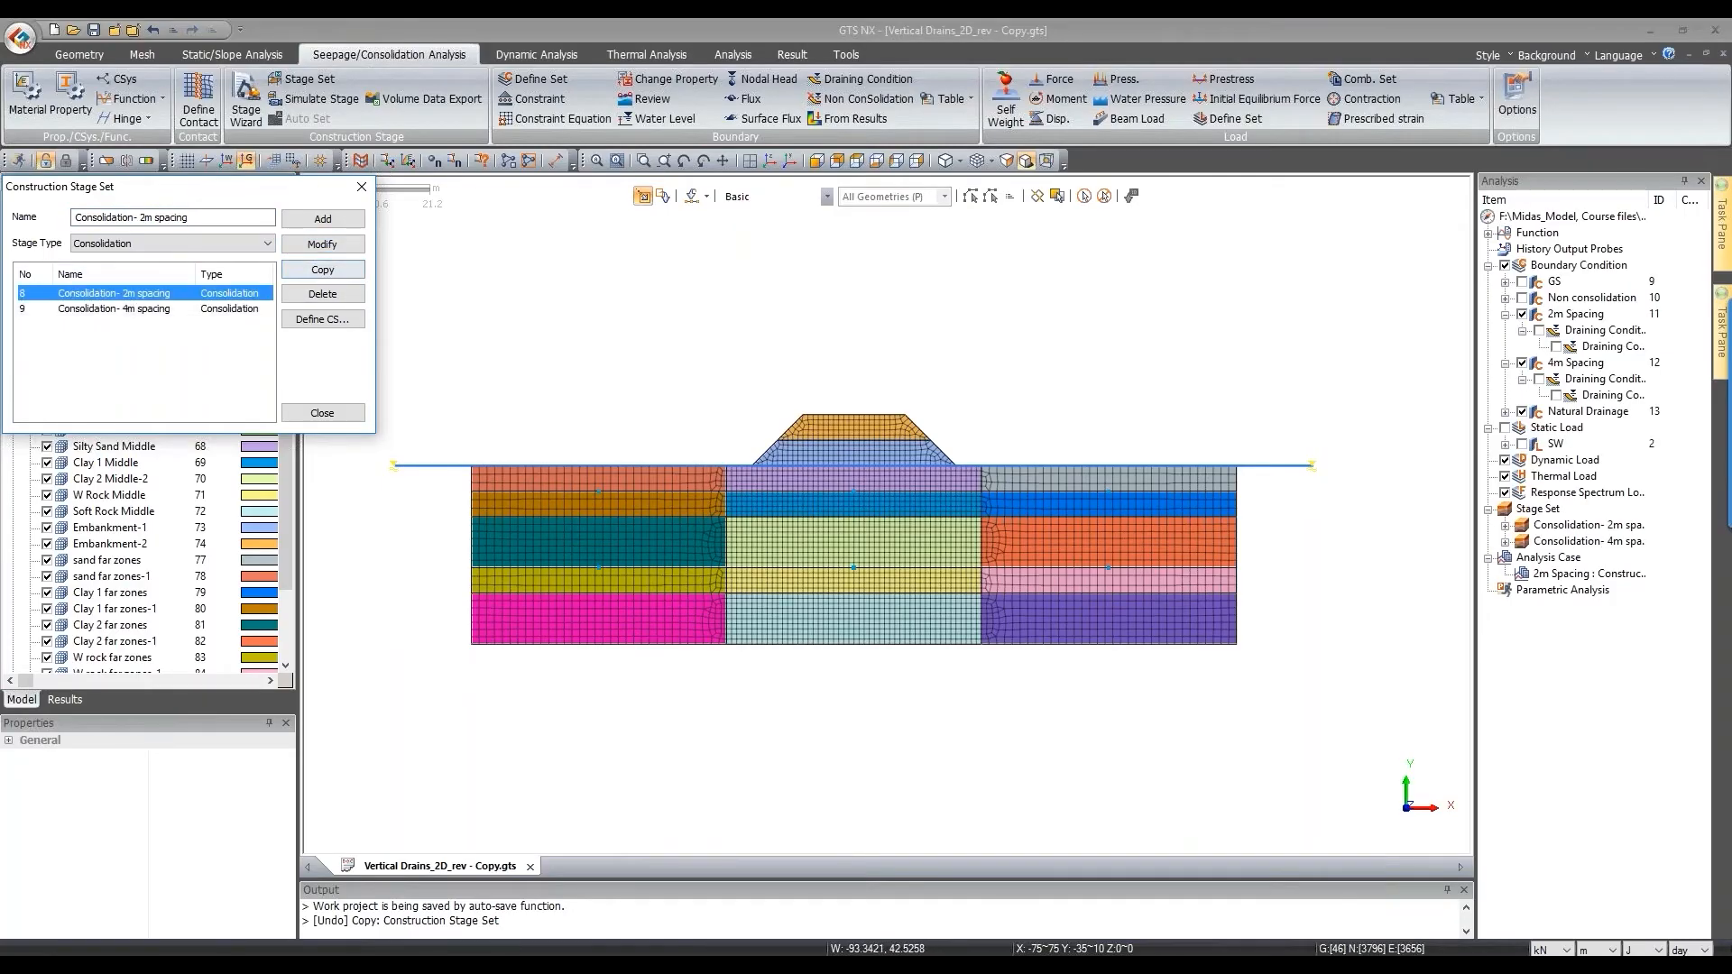
left_click(334, 270)
left_click(165, 324)
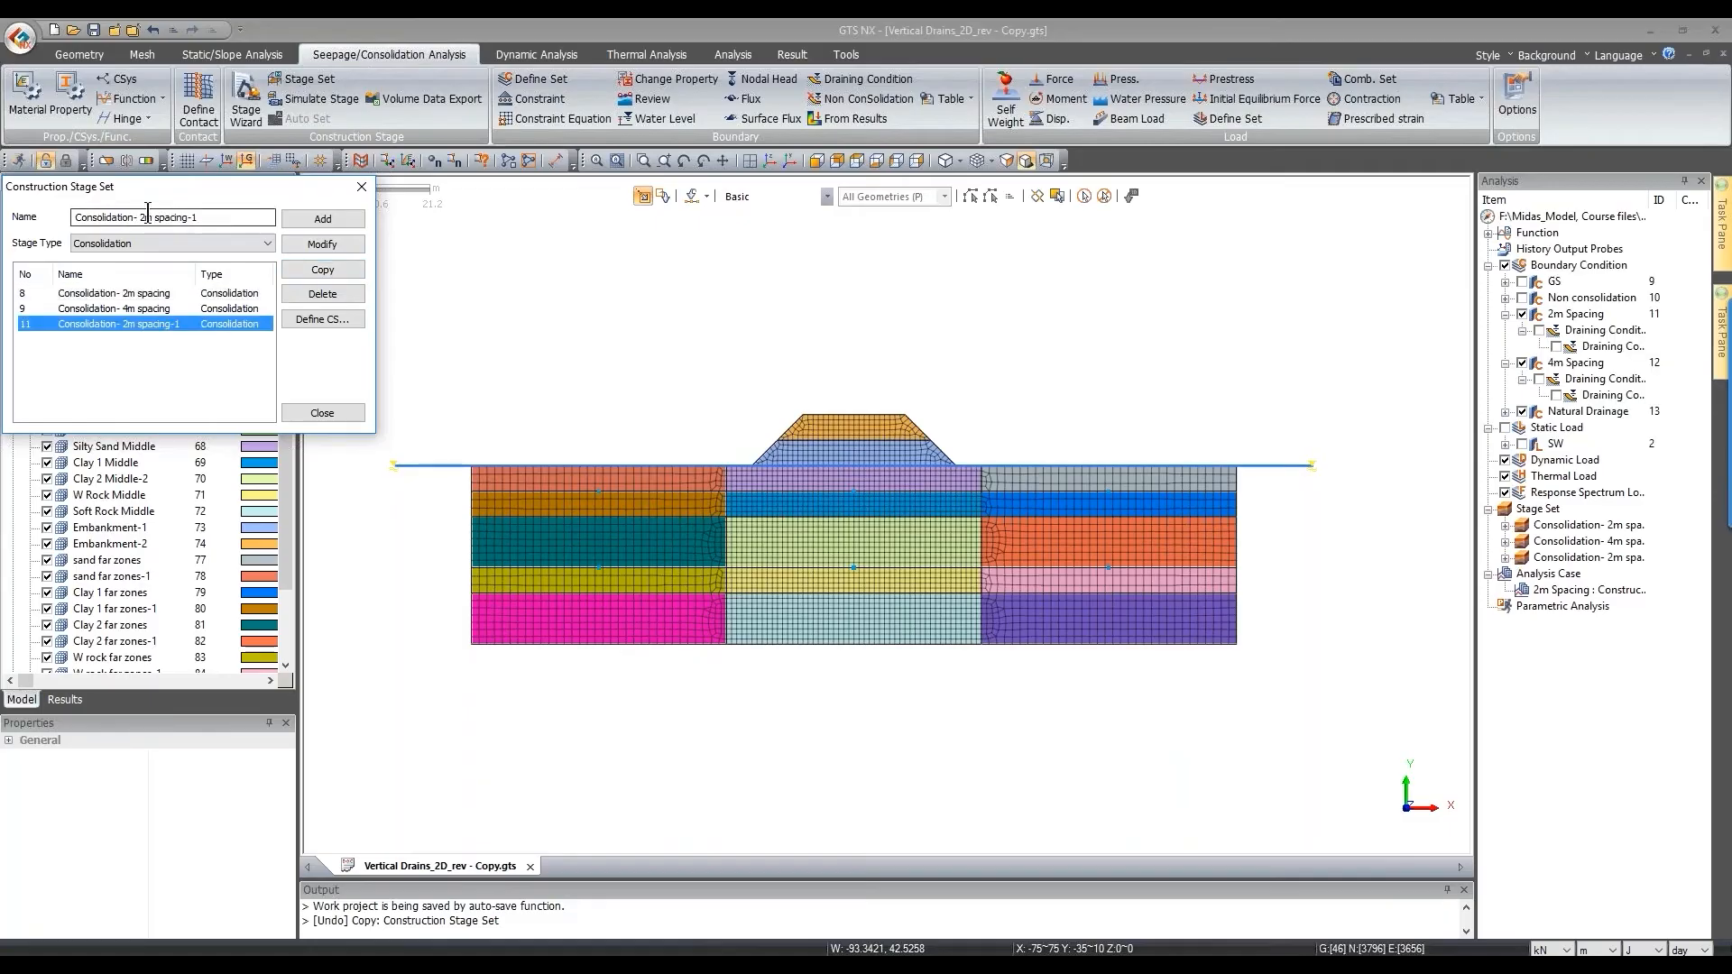
left_click_drag(141, 216, 288, 236)
type("Natural")
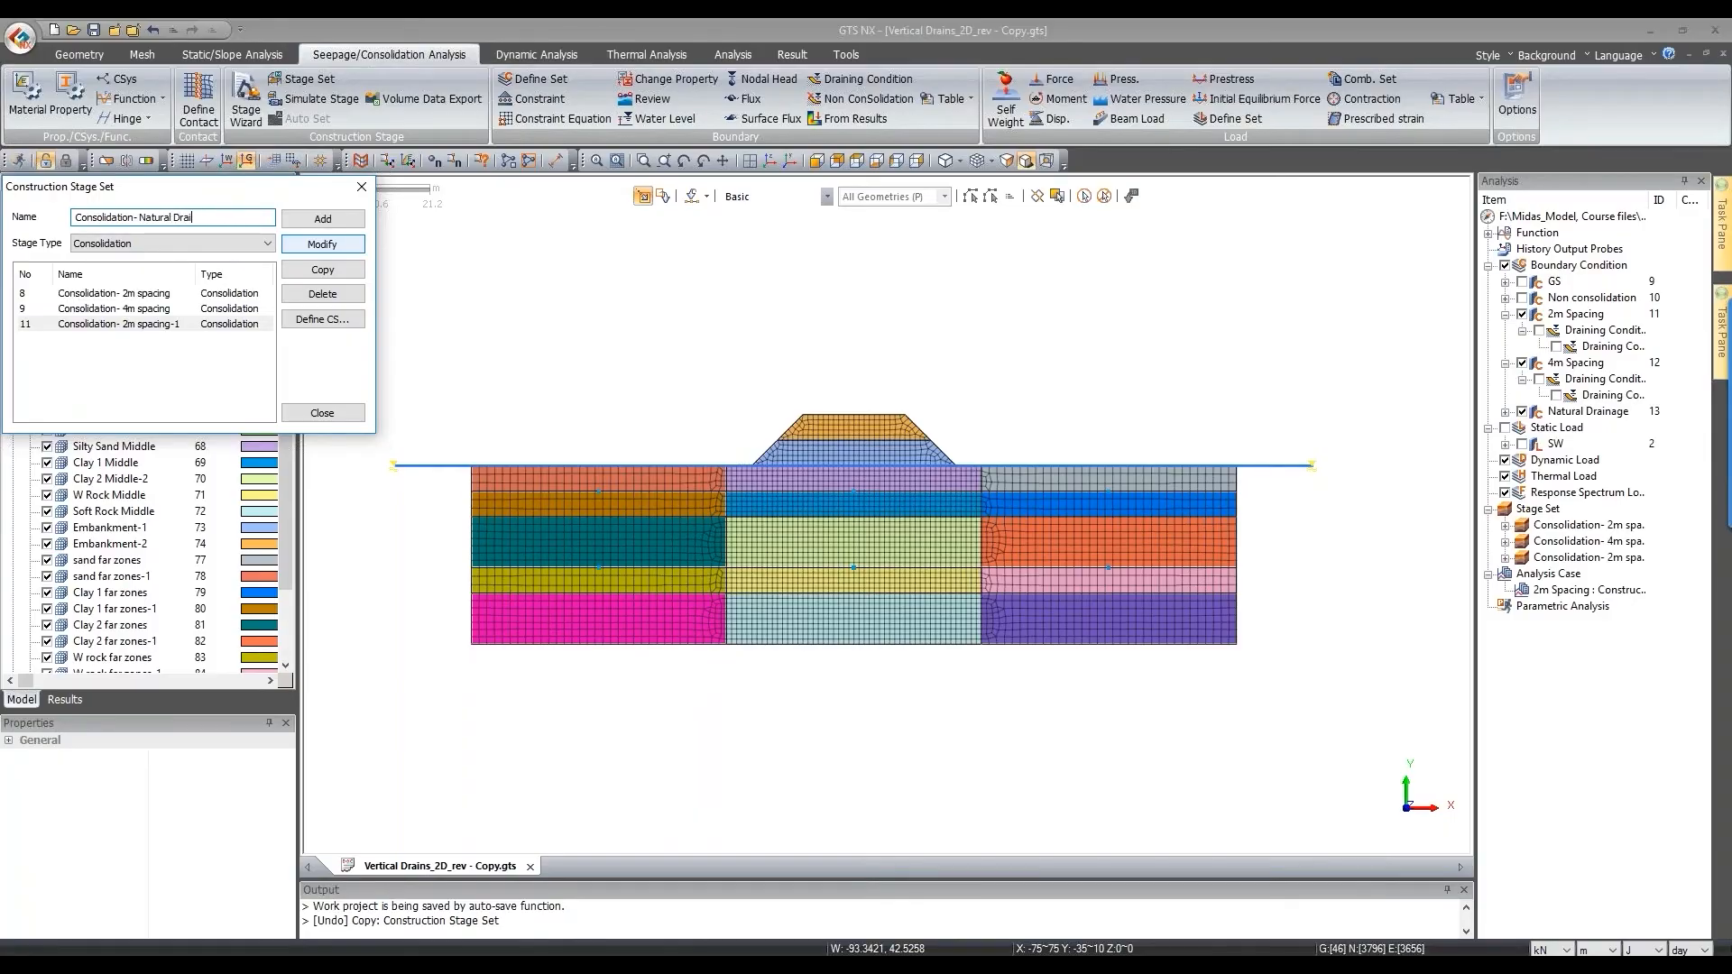
left_click(334, 245)
left_click(168, 310)
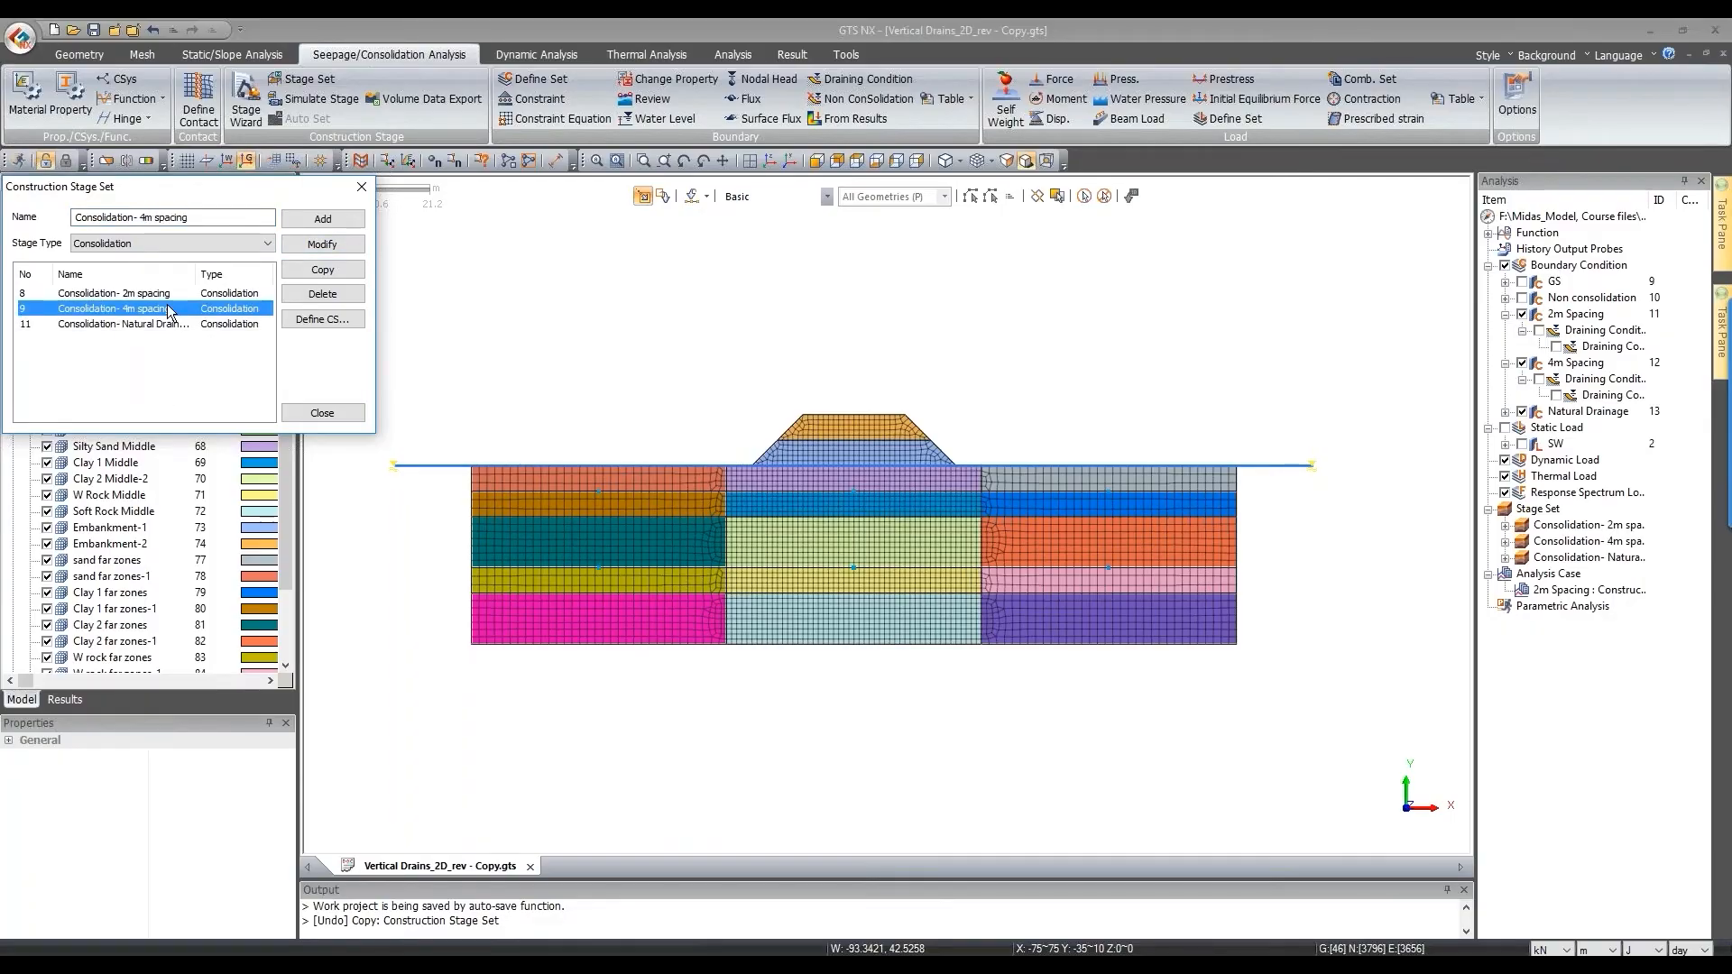
left_click(322, 320)
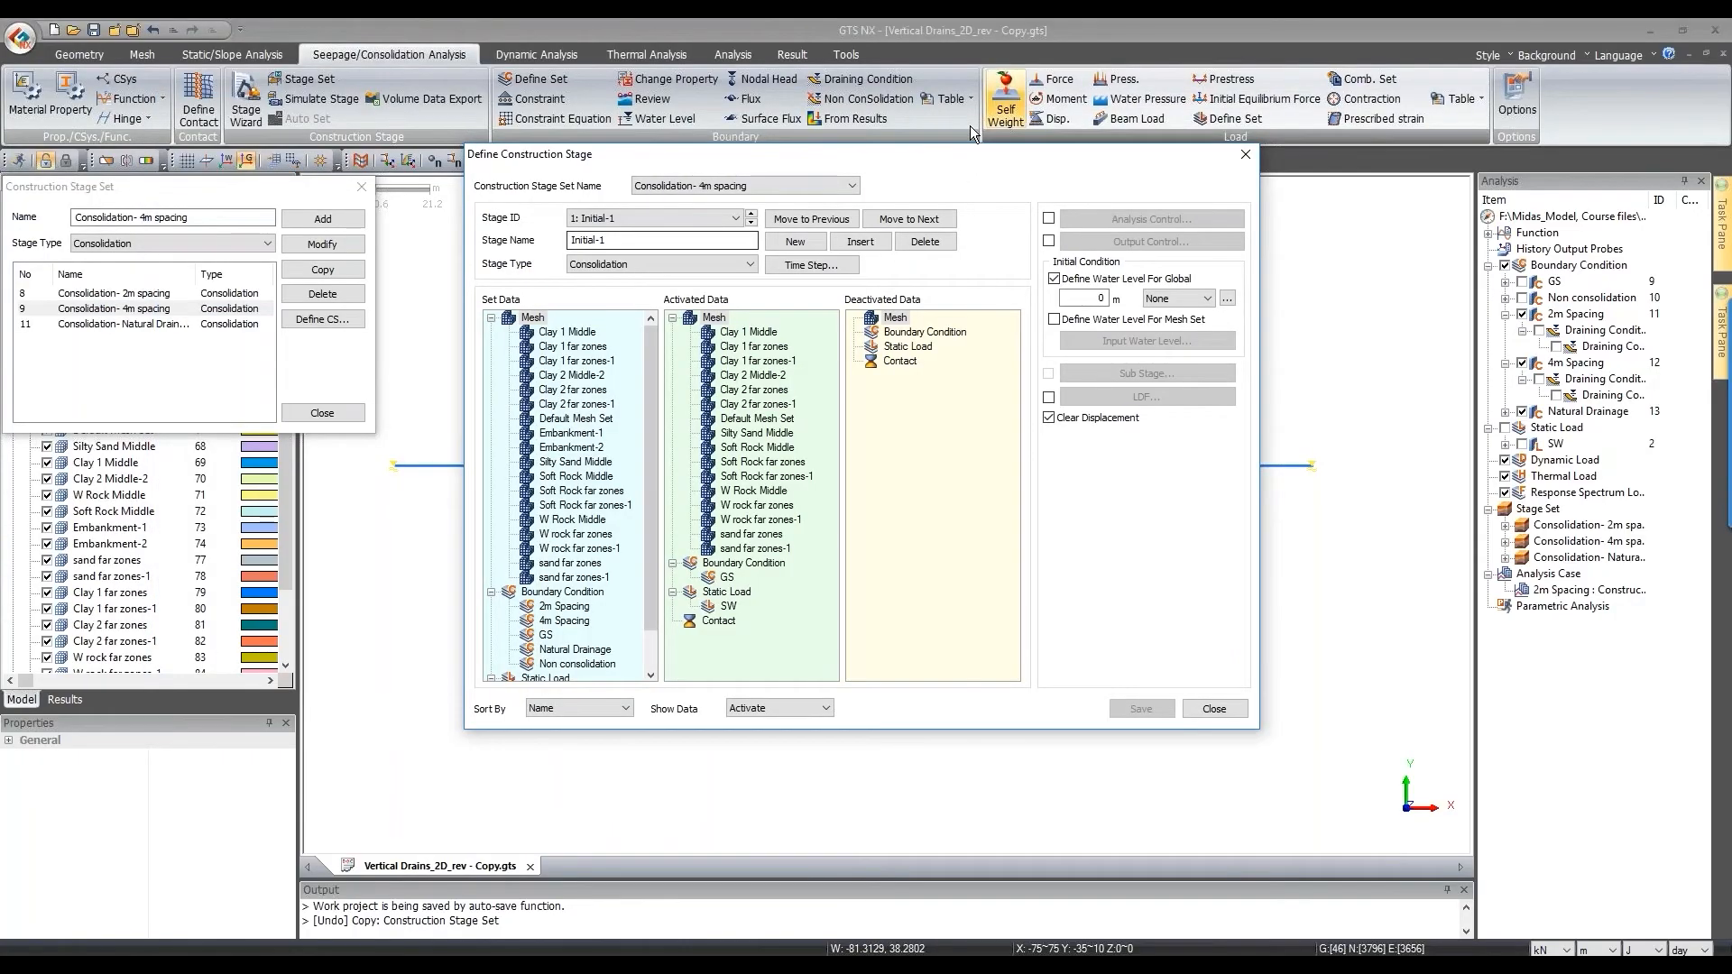
Step: In the 4m spacing set, remove the 2m Spacing drains from the Vertical Drains stage and save
left_click_drag(920, 158, 1413, 168)
left_click(1244, 231)
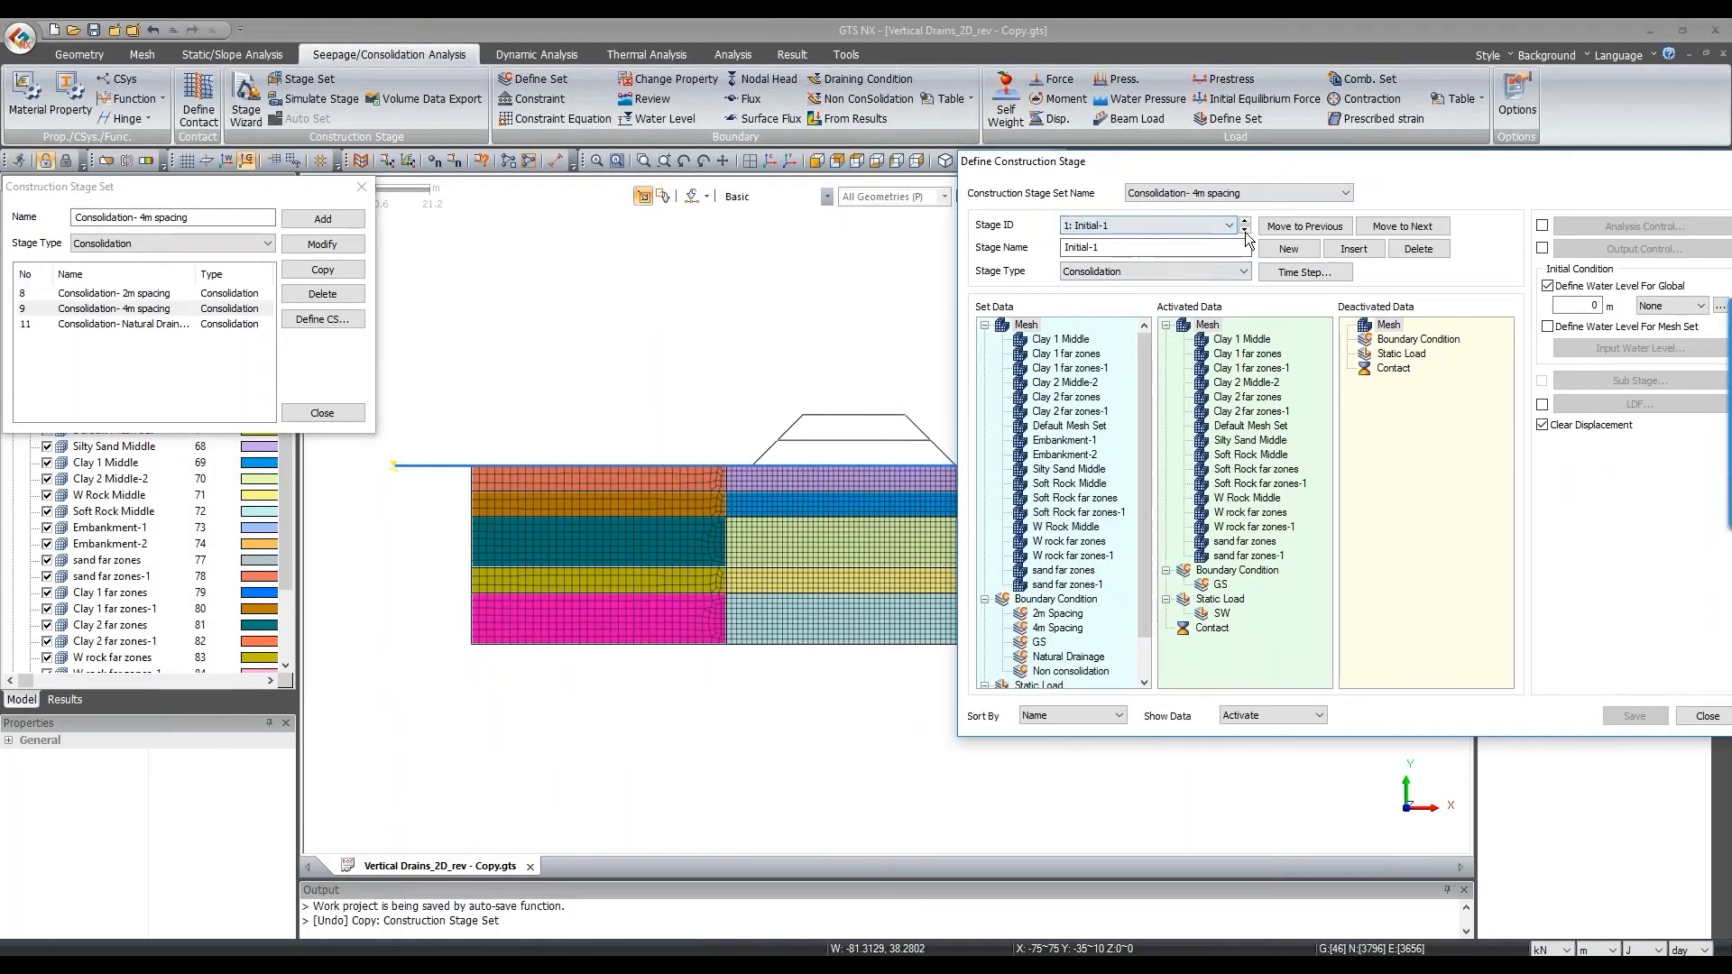
mouse_move(1238, 353)
left_mouse_down()
mouse_move(1094, 460)
mouse_move(1071, 662)
mouse_move(1236, 388)
left_mouse_up()
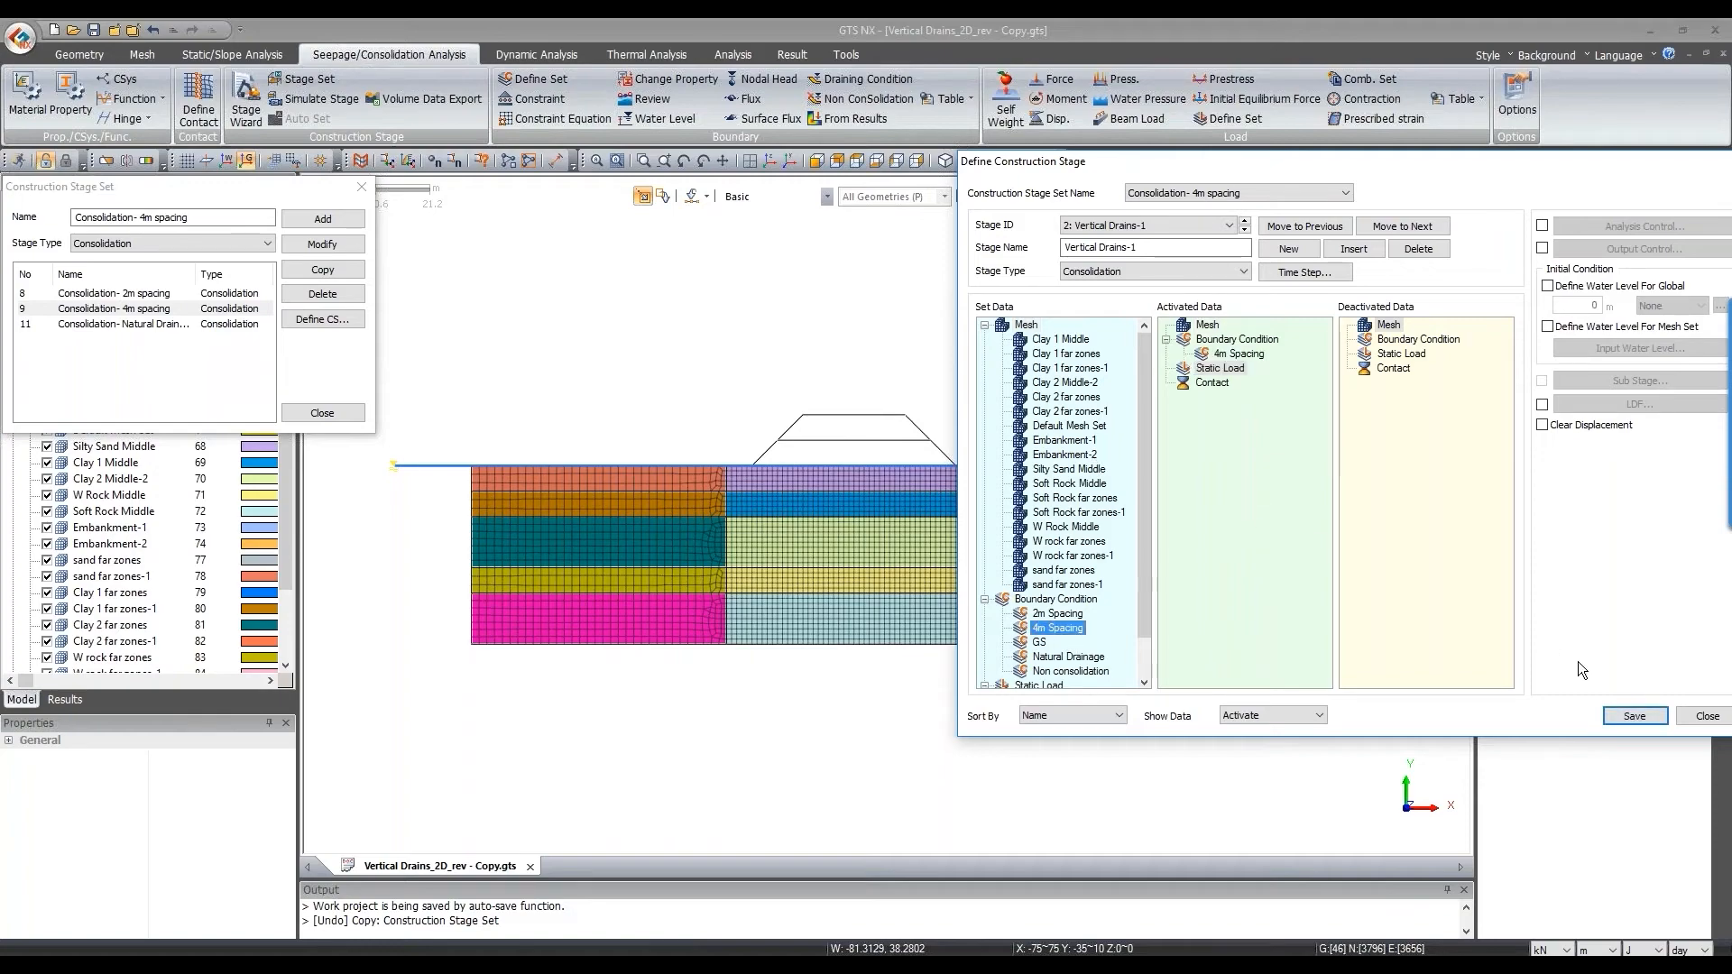
left_click(1632, 716)
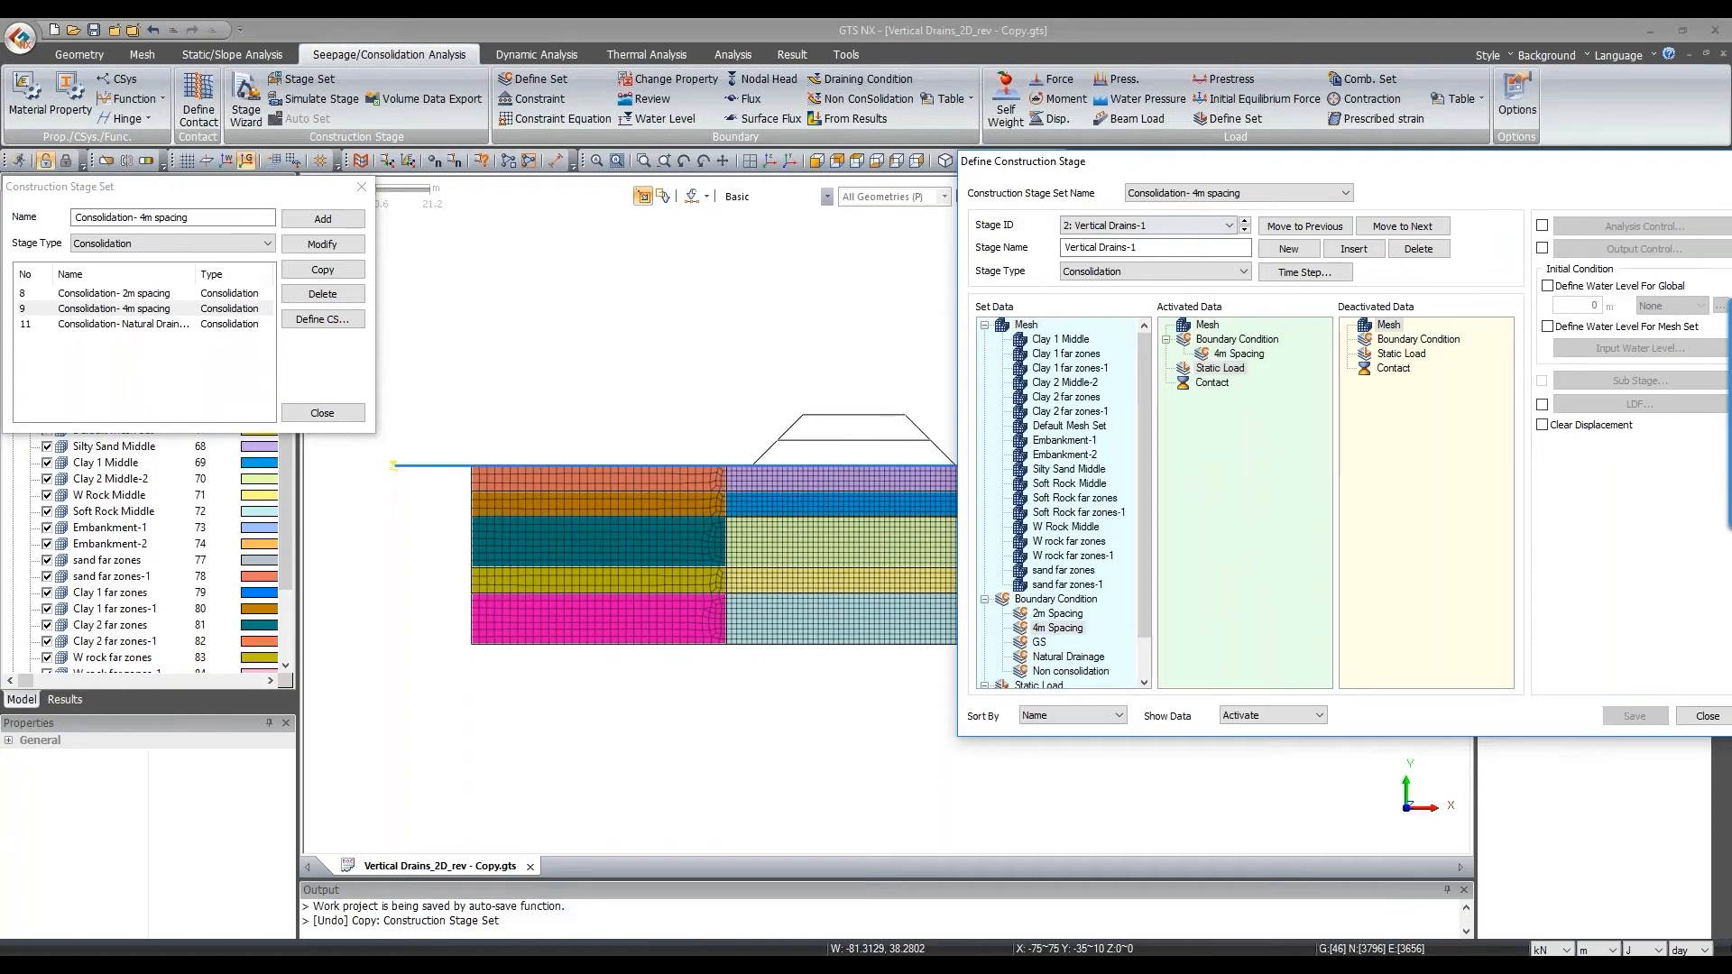
left_click(1244, 231)
left_click(1243, 231)
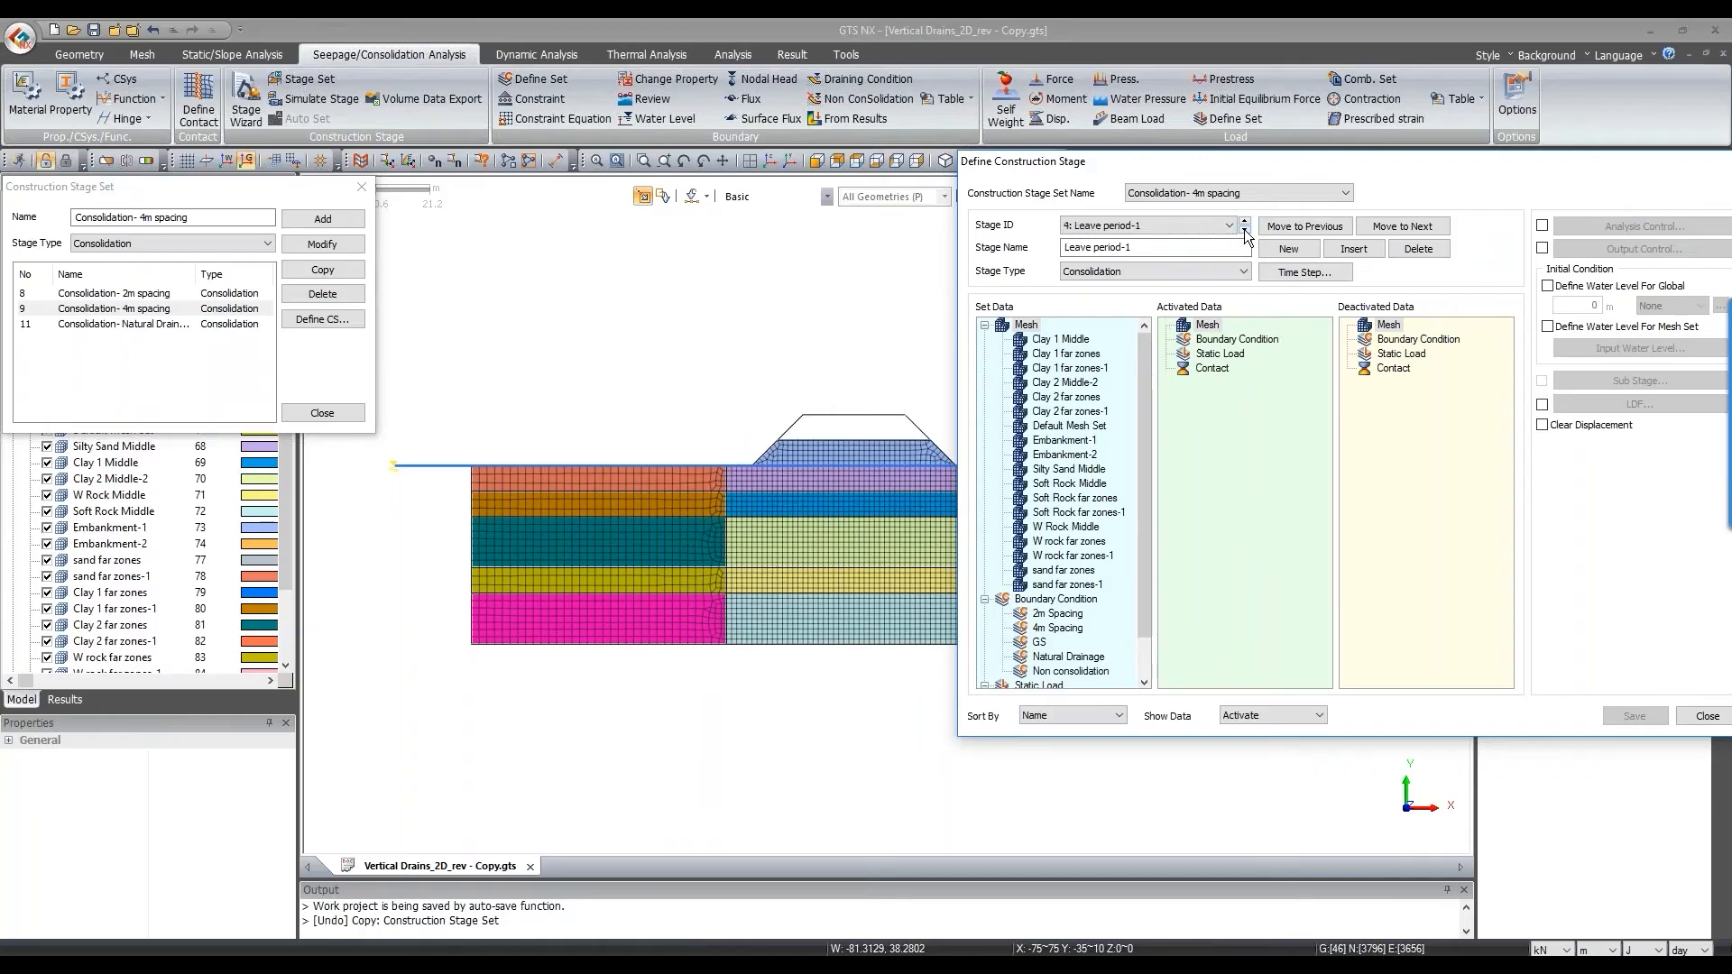
left_click(1243, 231)
left_click_drag(1400, 201, 1156, 234)
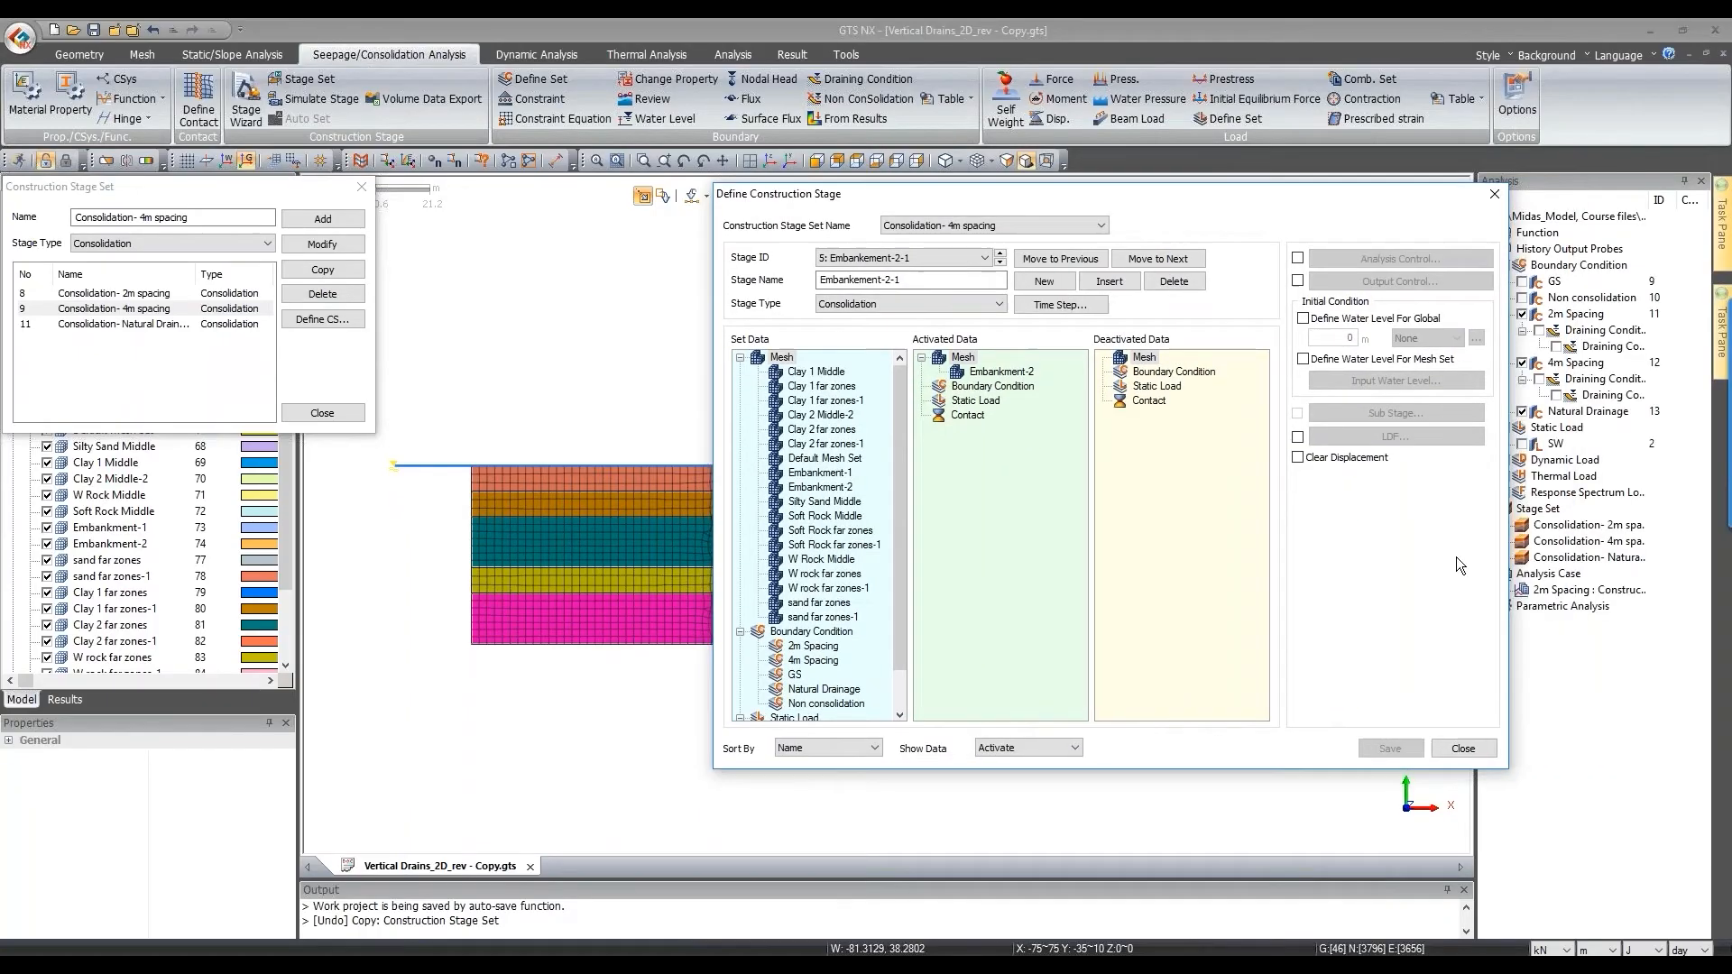
left_click(1490, 195)
Step: In the Natural Drainage set, swap stage 2 drains for Natural Drainage and rename it 'Drainage'
left_click(138, 323)
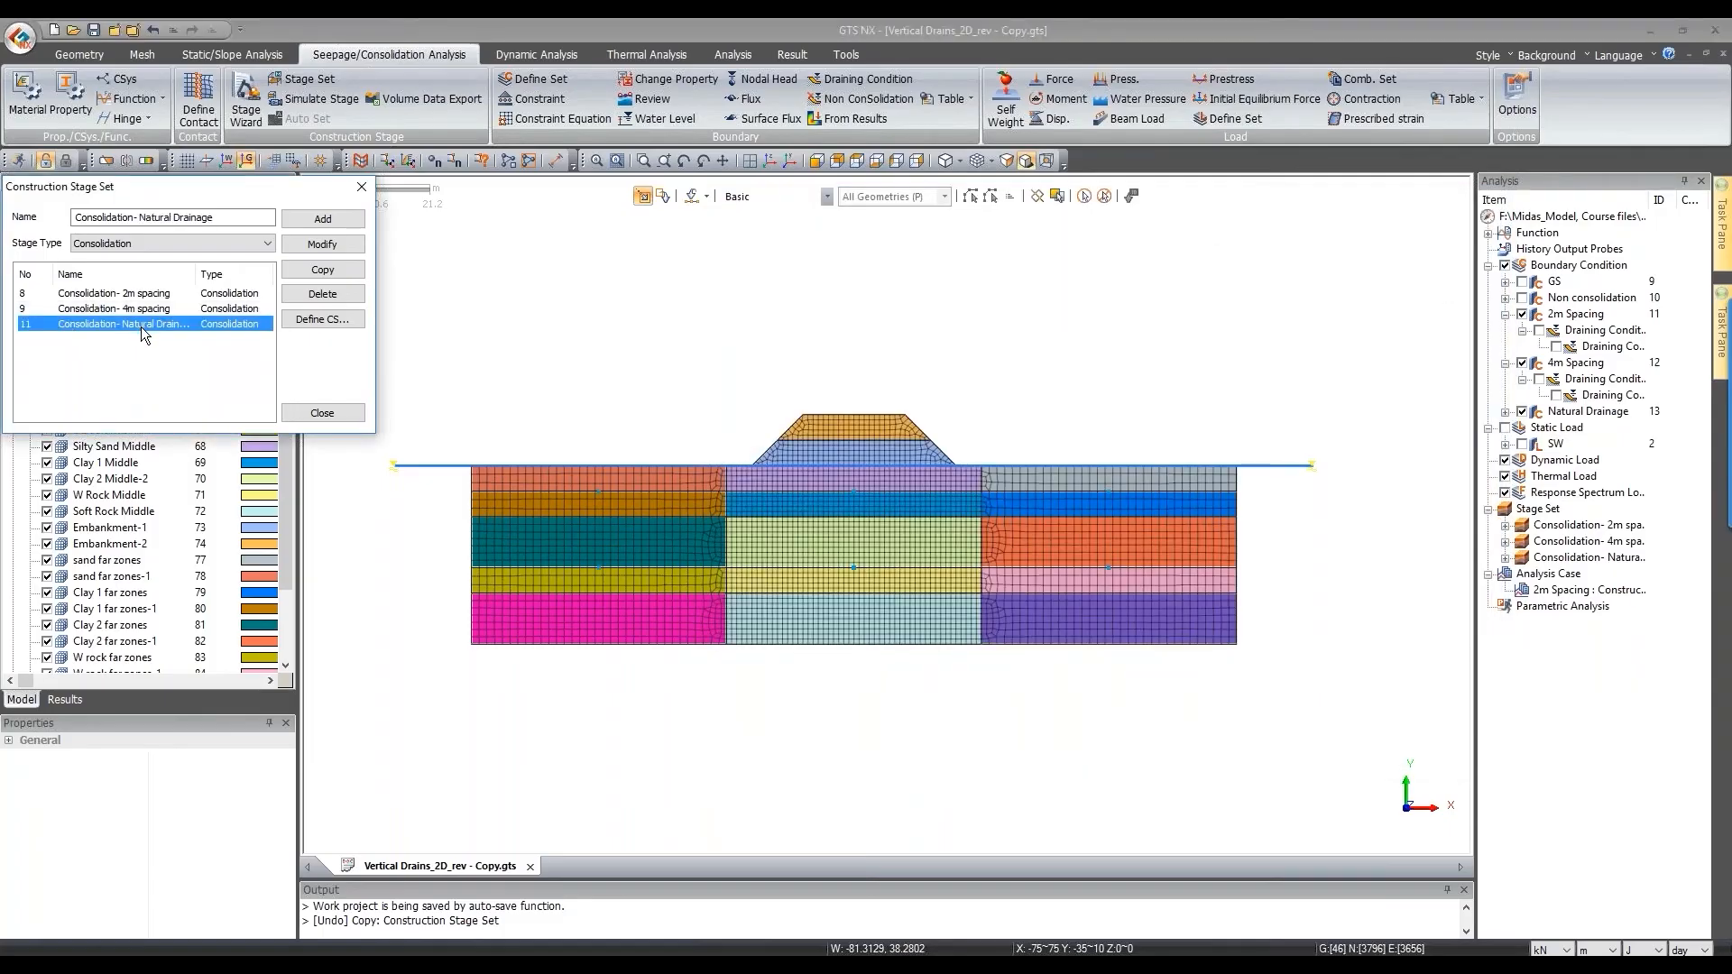
left_click(323, 319)
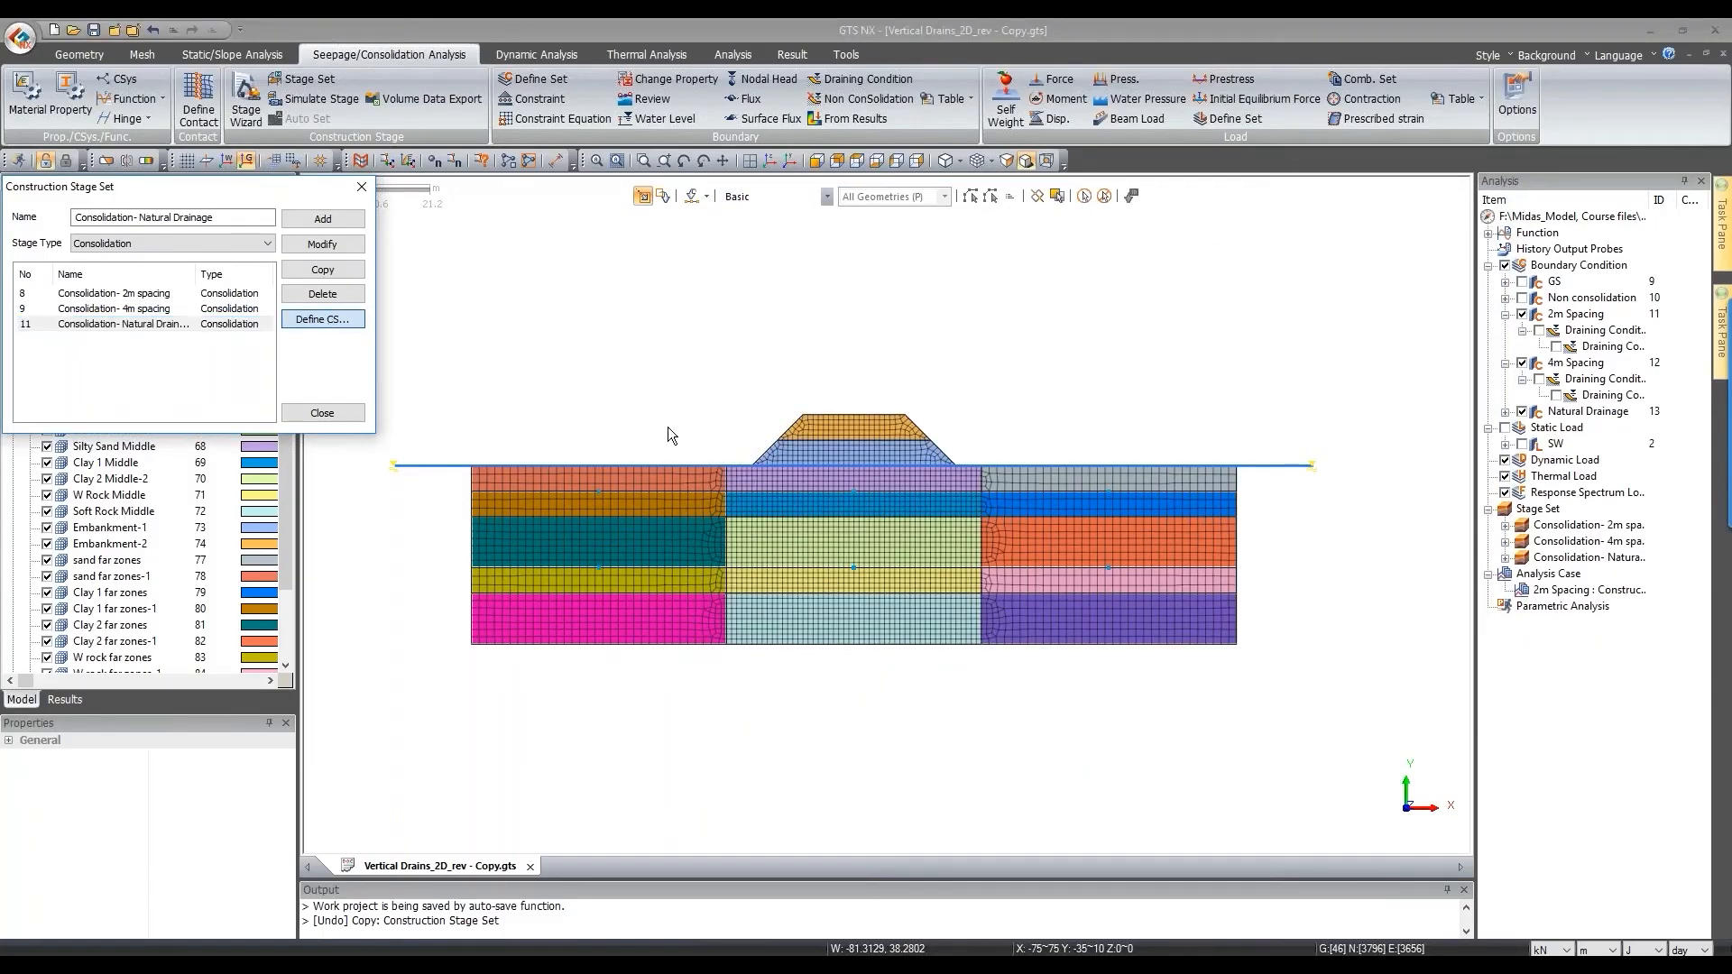
left_click_drag(708, 66, 1615, 256)
left_click(1271, 313)
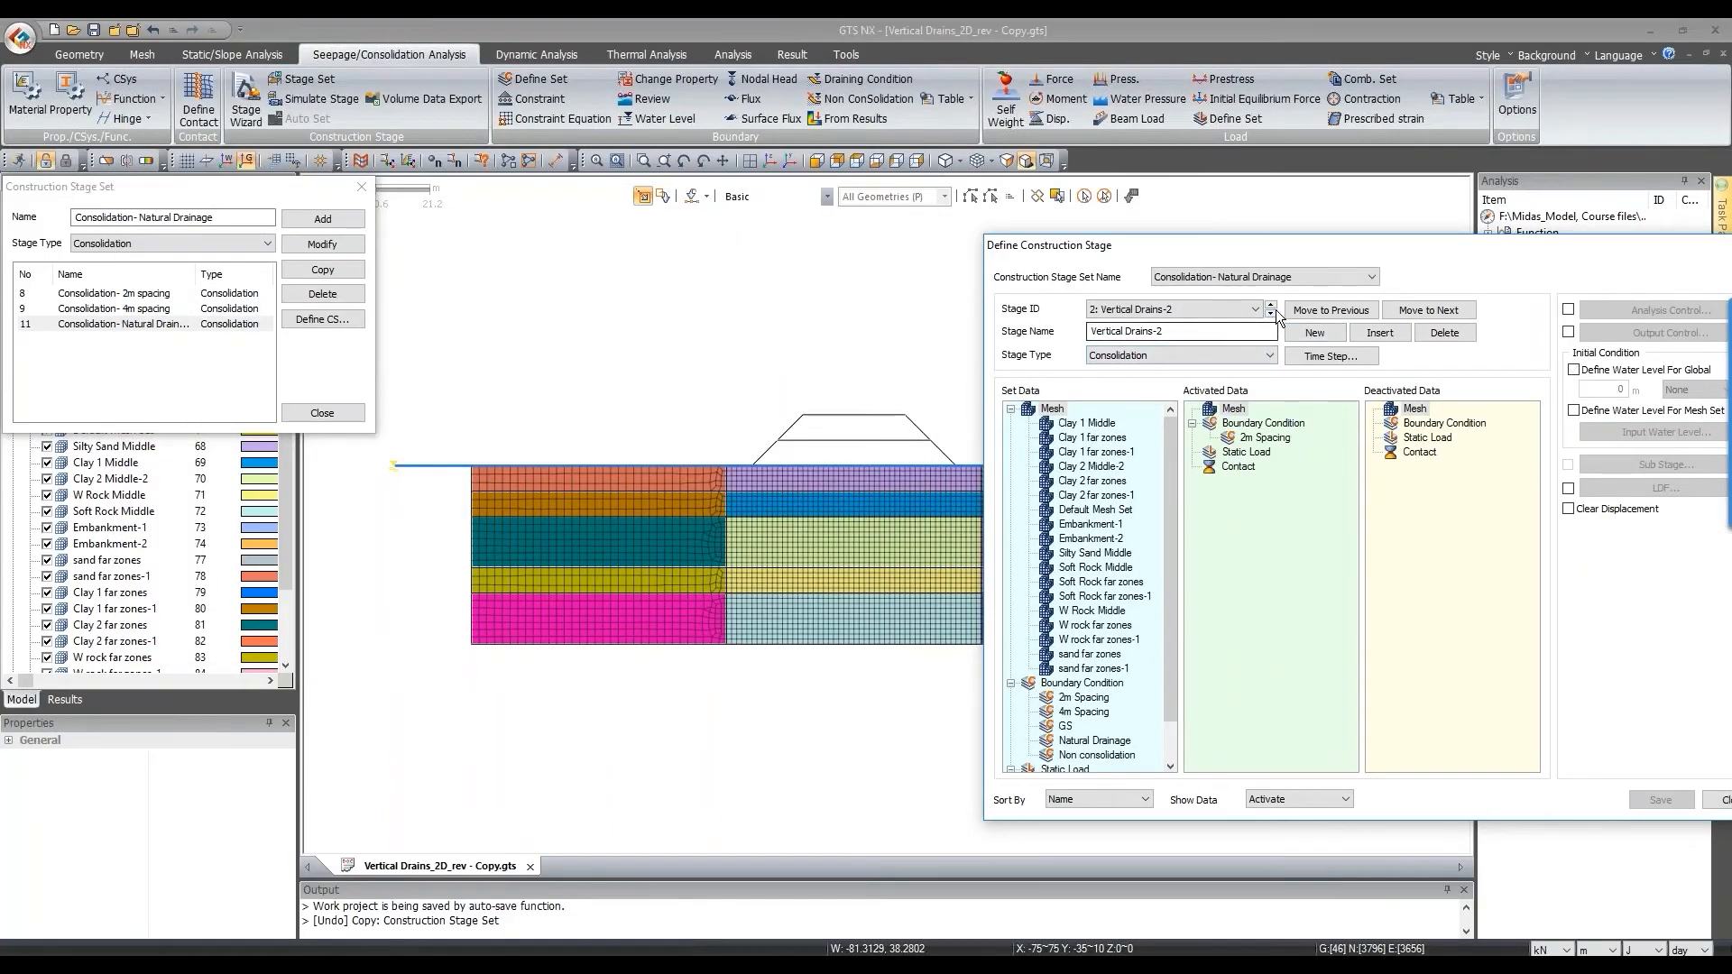
left_click_drag(1261, 438, 1116, 541)
scroll(1063, 636, "down", 1)
left_click_drag(1094, 698, 1263, 505)
left_click(1173, 331)
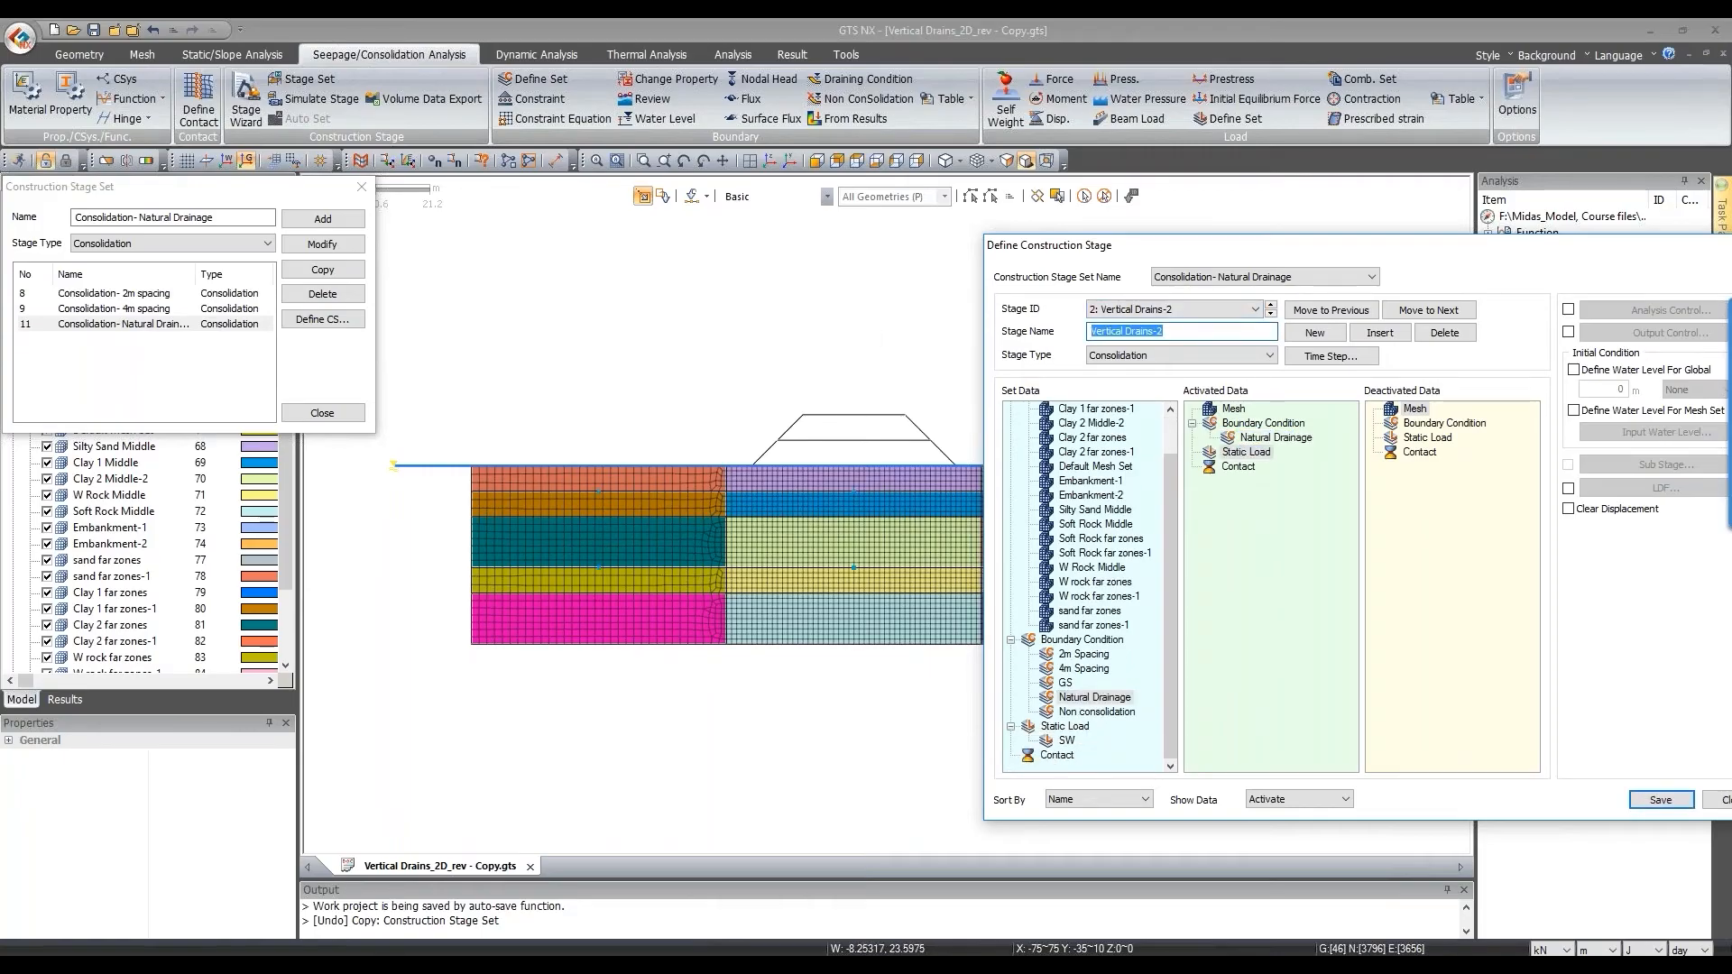
type("Drainage")
left_click_drag(1329, 244, 1313, 87)
left_click(1644, 642)
left_click(1709, 643)
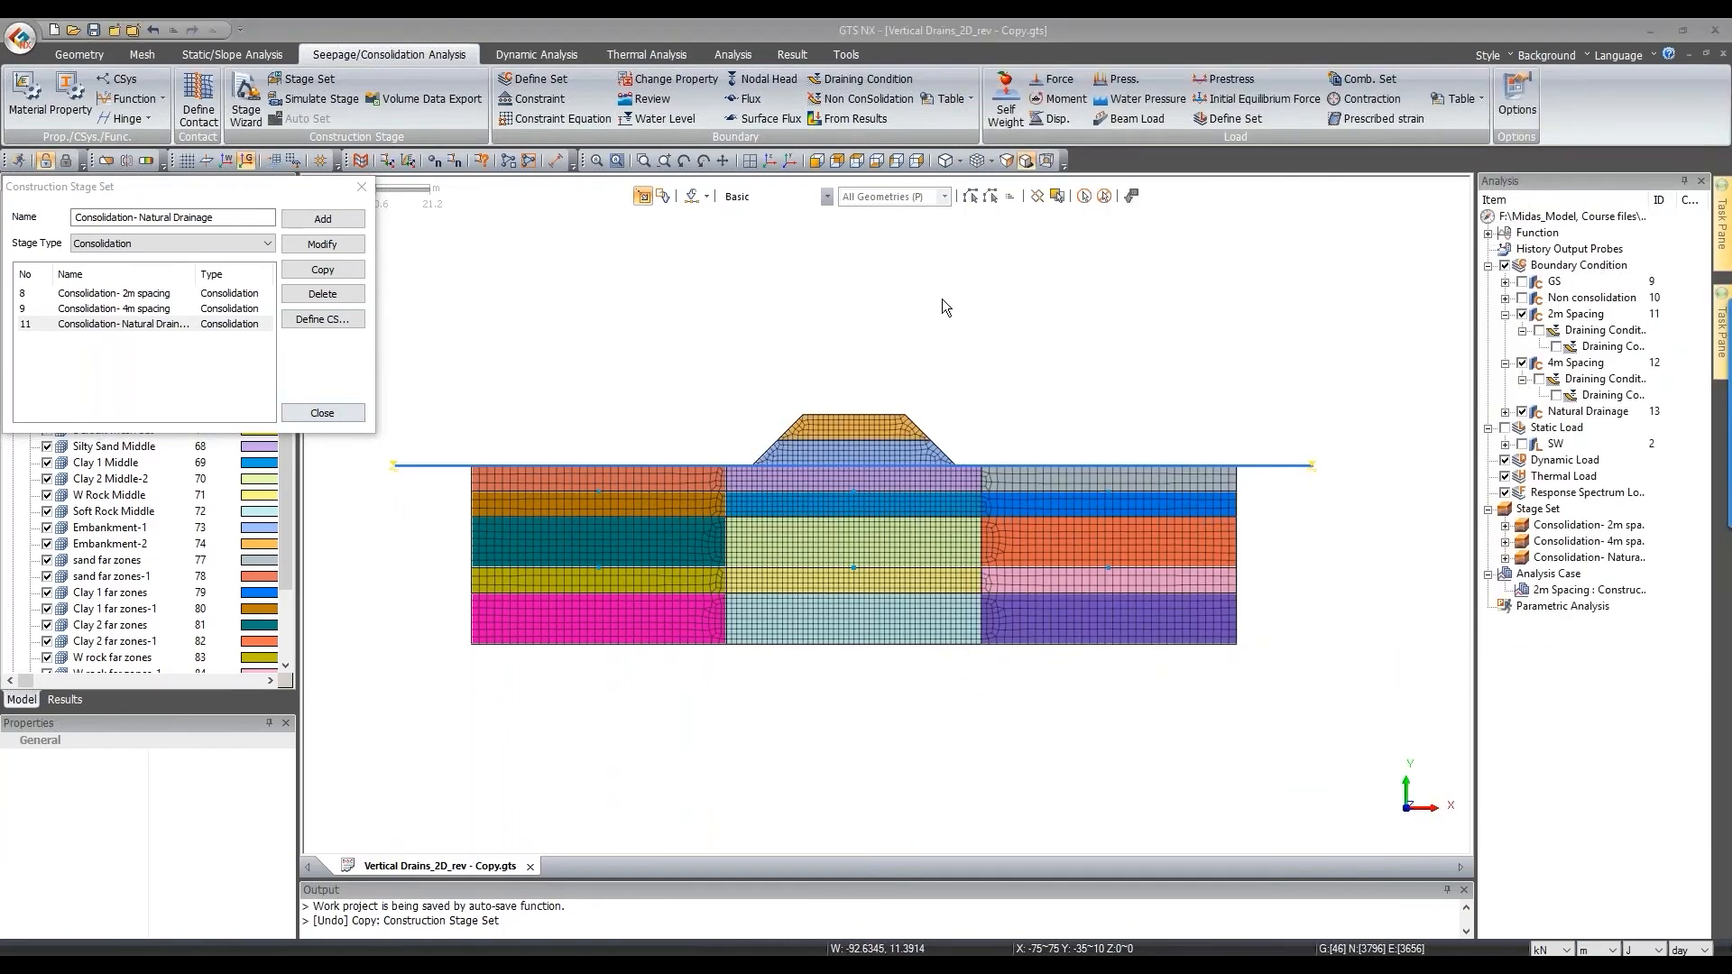
key("Escape")
Step: Copy the 2m Spacing case, retitle it '4m Spacing' and assign the Consolidation- 4m spacing set
scroll(673, 320, "down", 1)
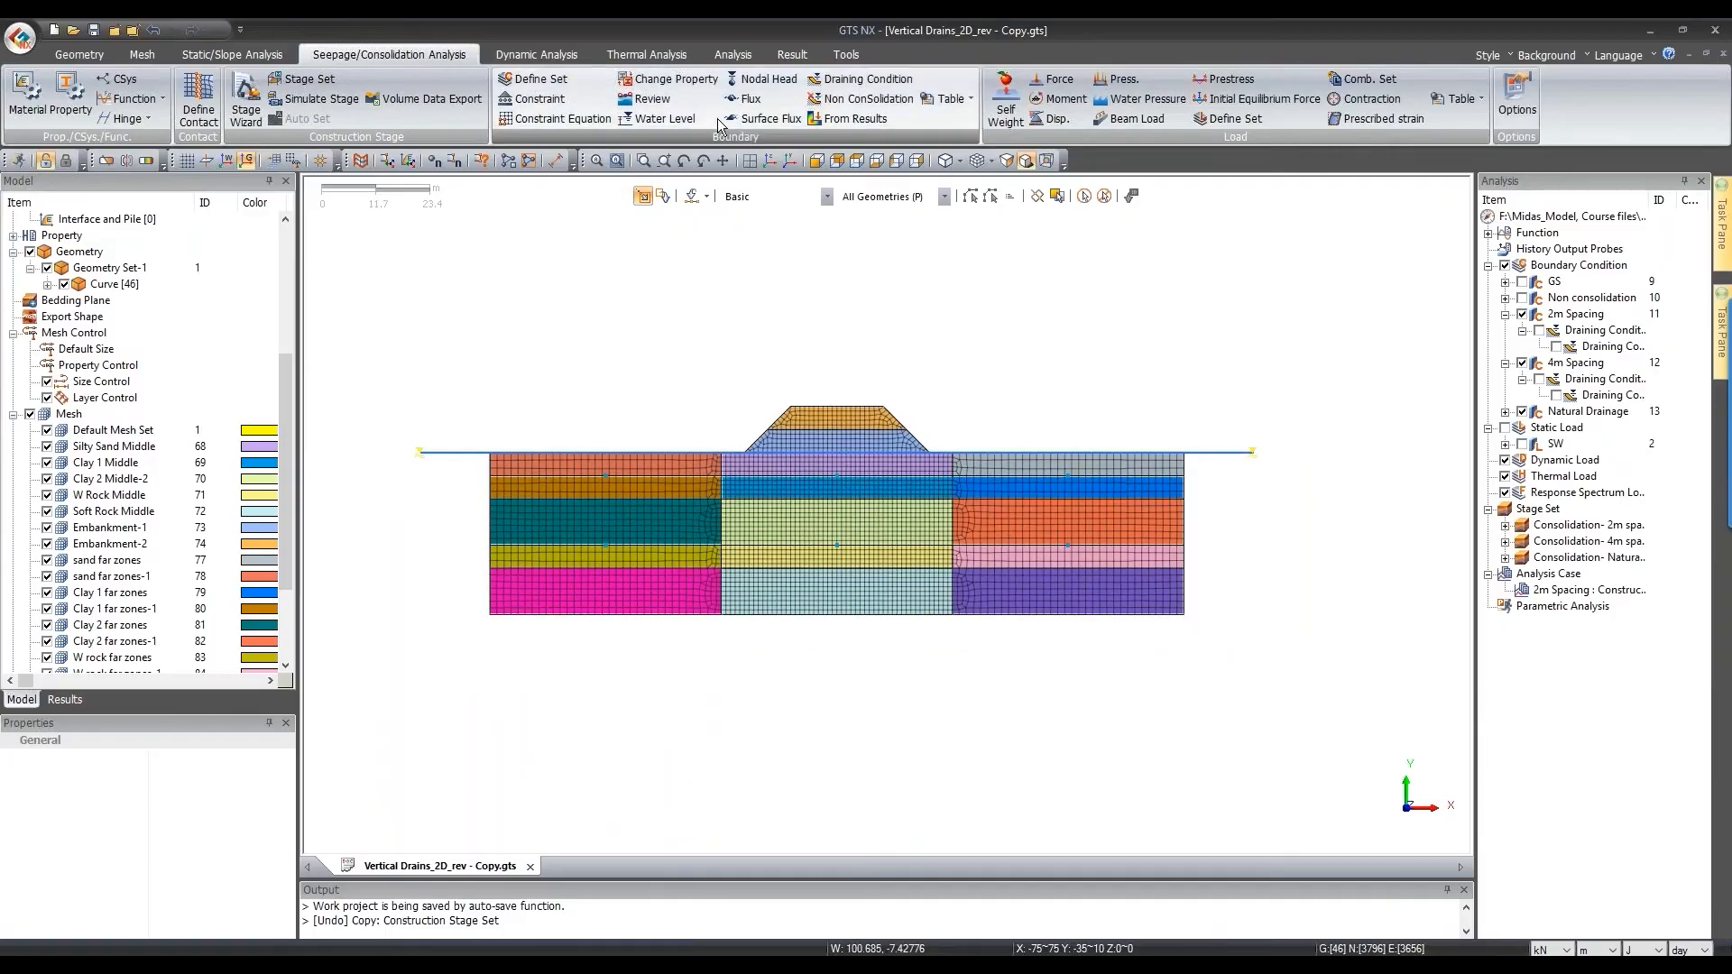
right_click(1587, 590)
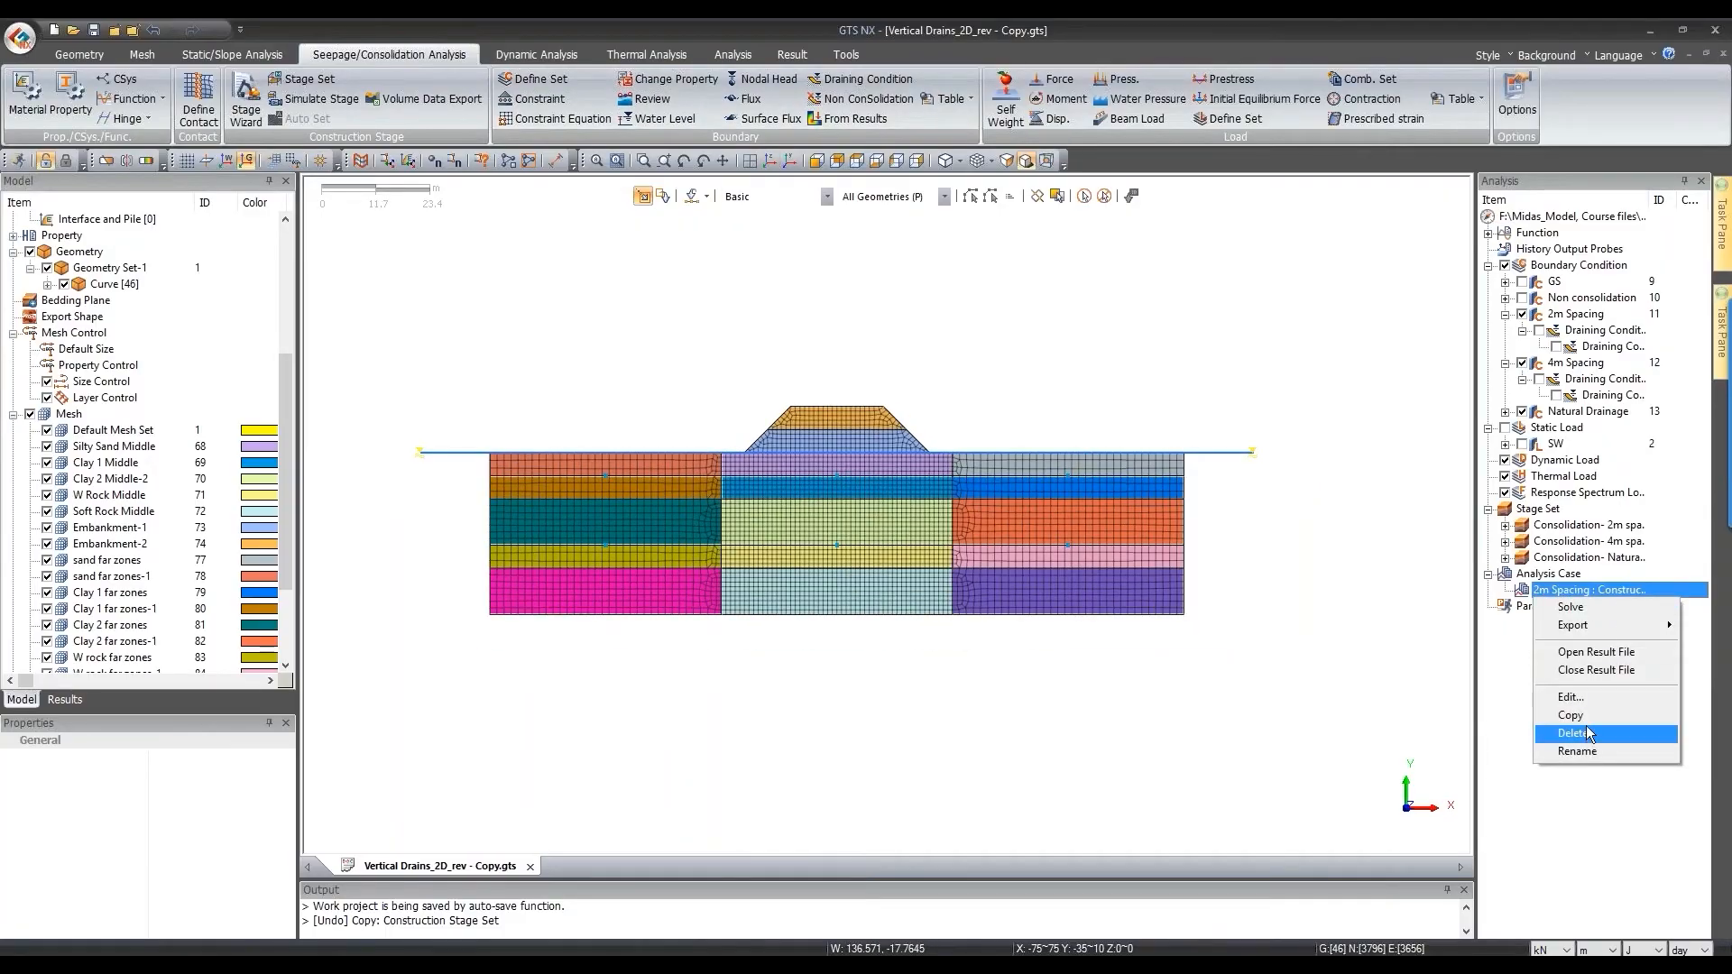
left_click(1570, 714)
right_click(1574, 605)
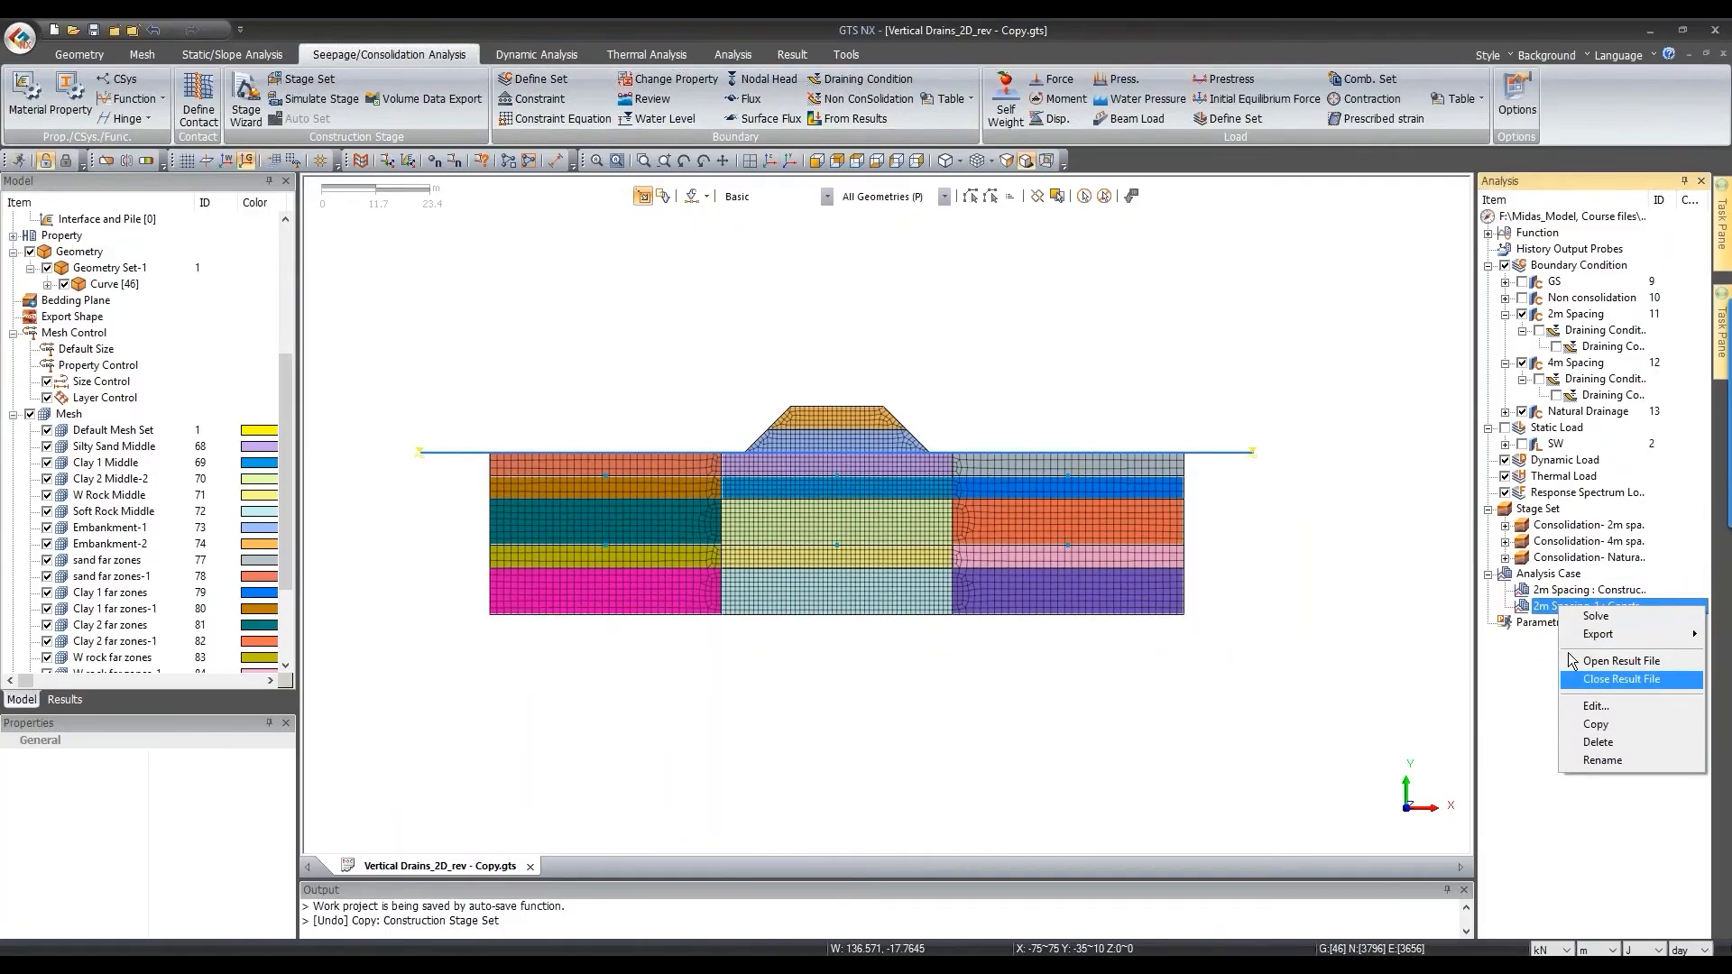
left_click(1596, 706)
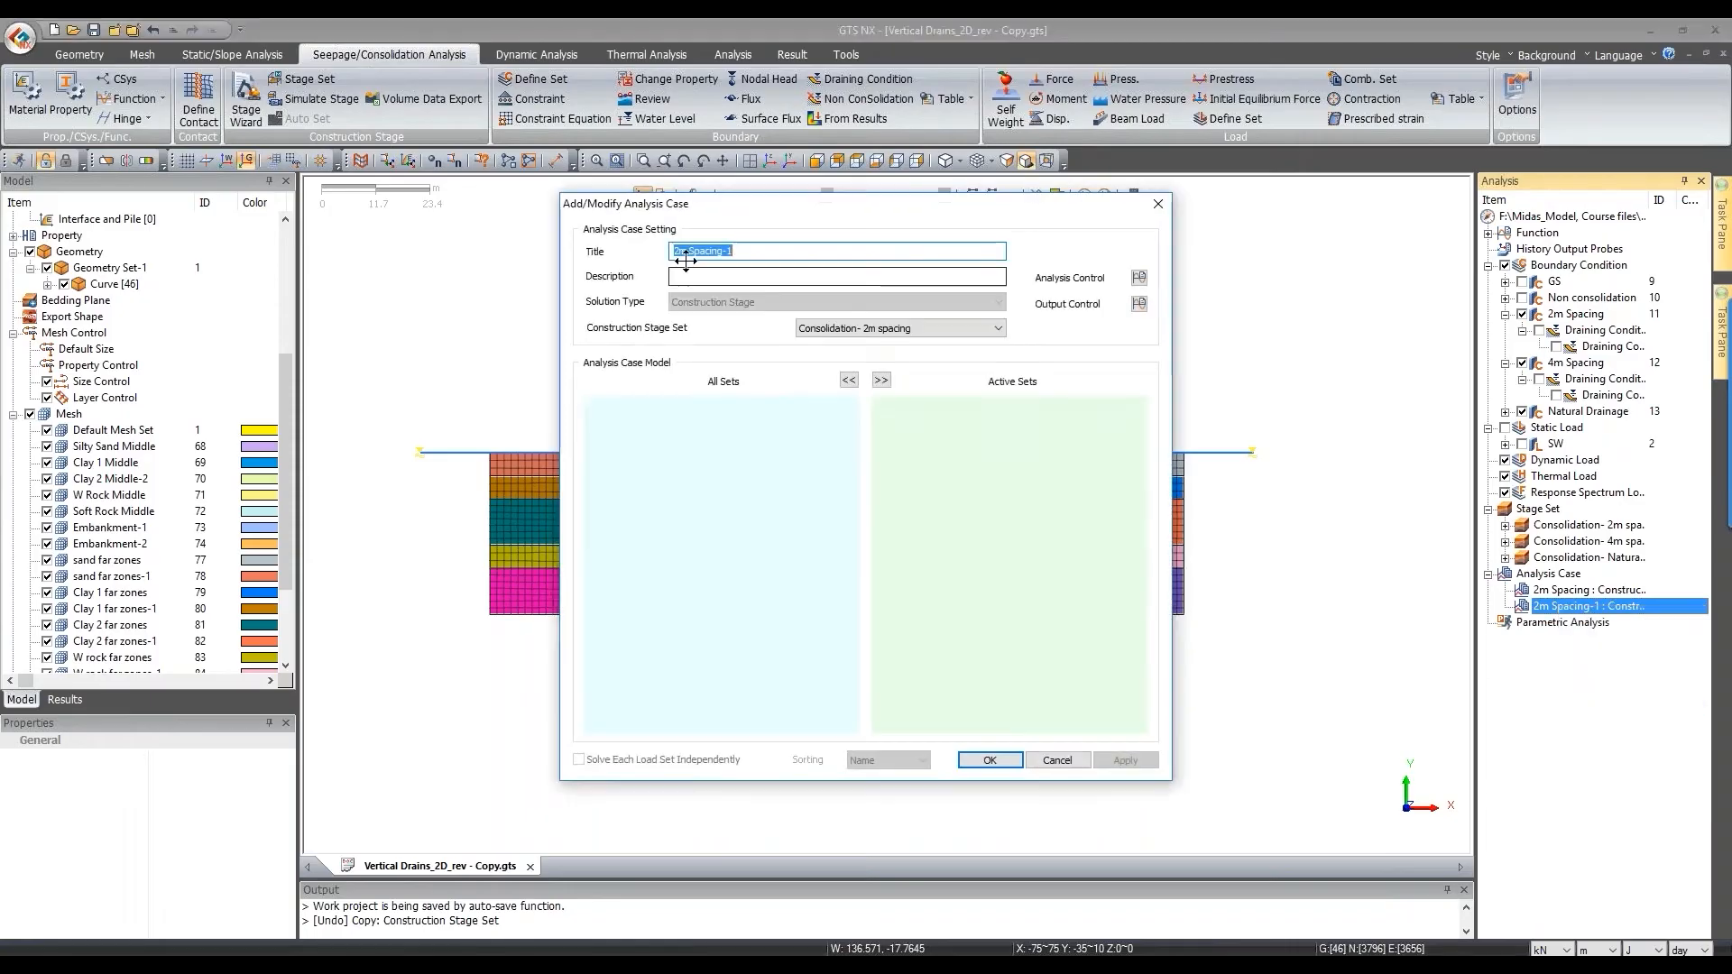
double_click(685, 256)
type("4m")
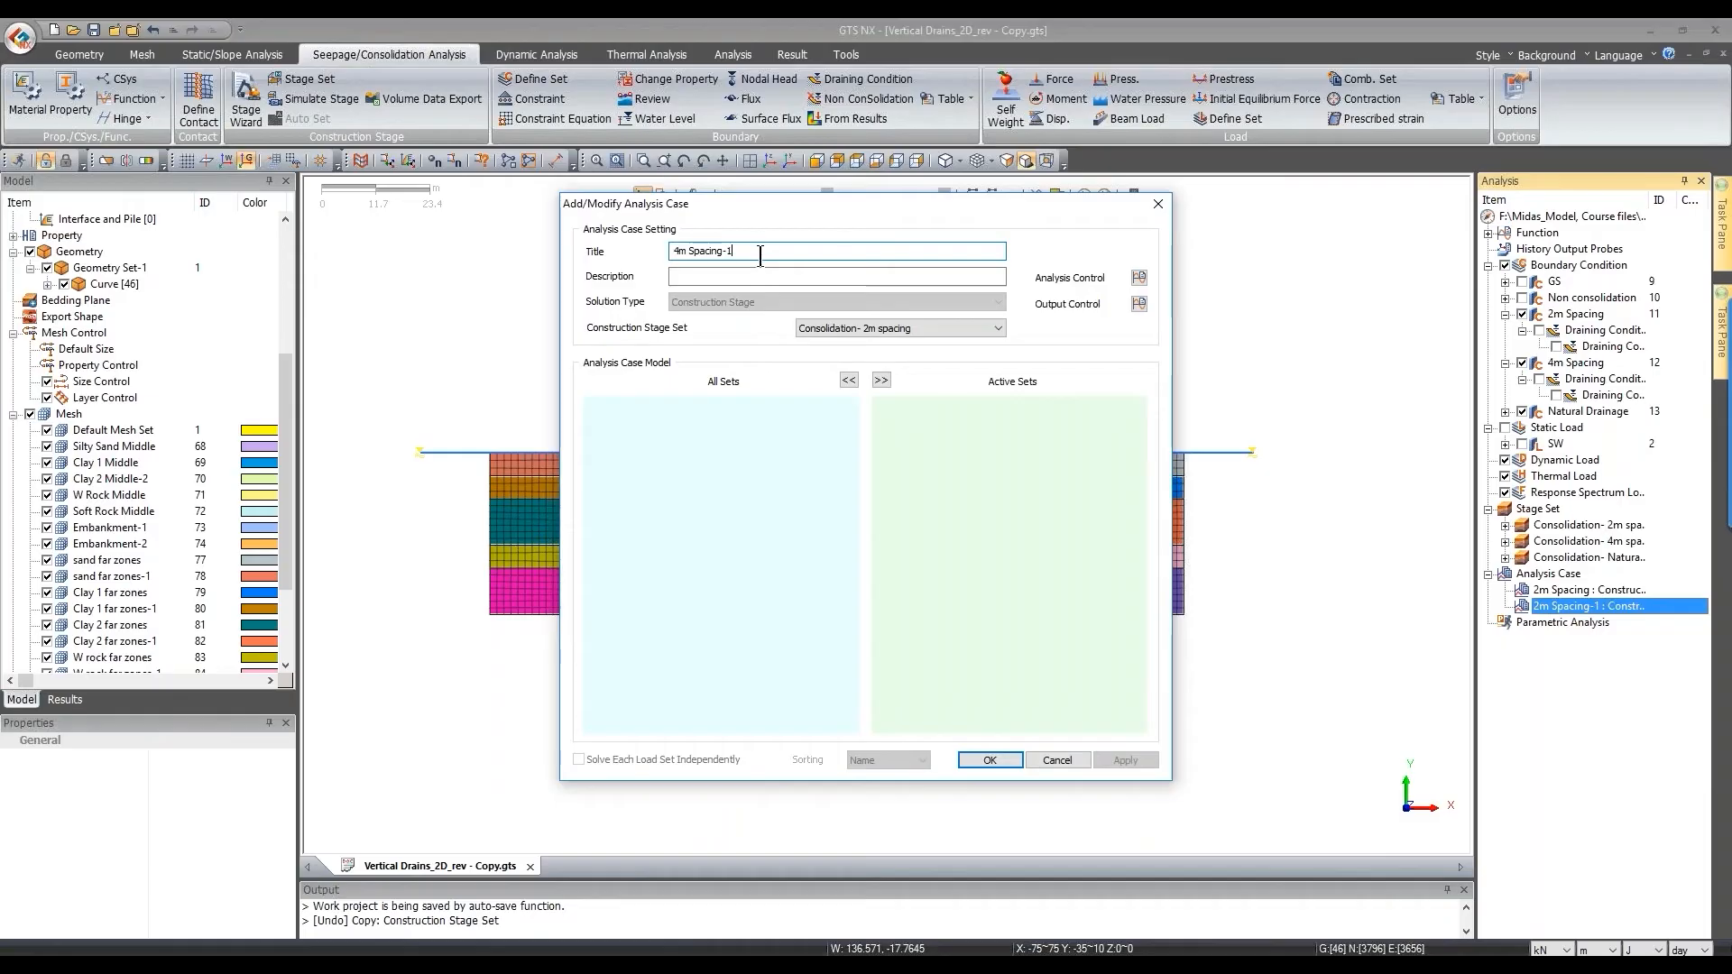
left_click(901, 327)
left_click(865, 356)
Step: Enable initial stage, negative pressure cutoff, and initial stress/configuration estimation, then save
left_click(1138, 277)
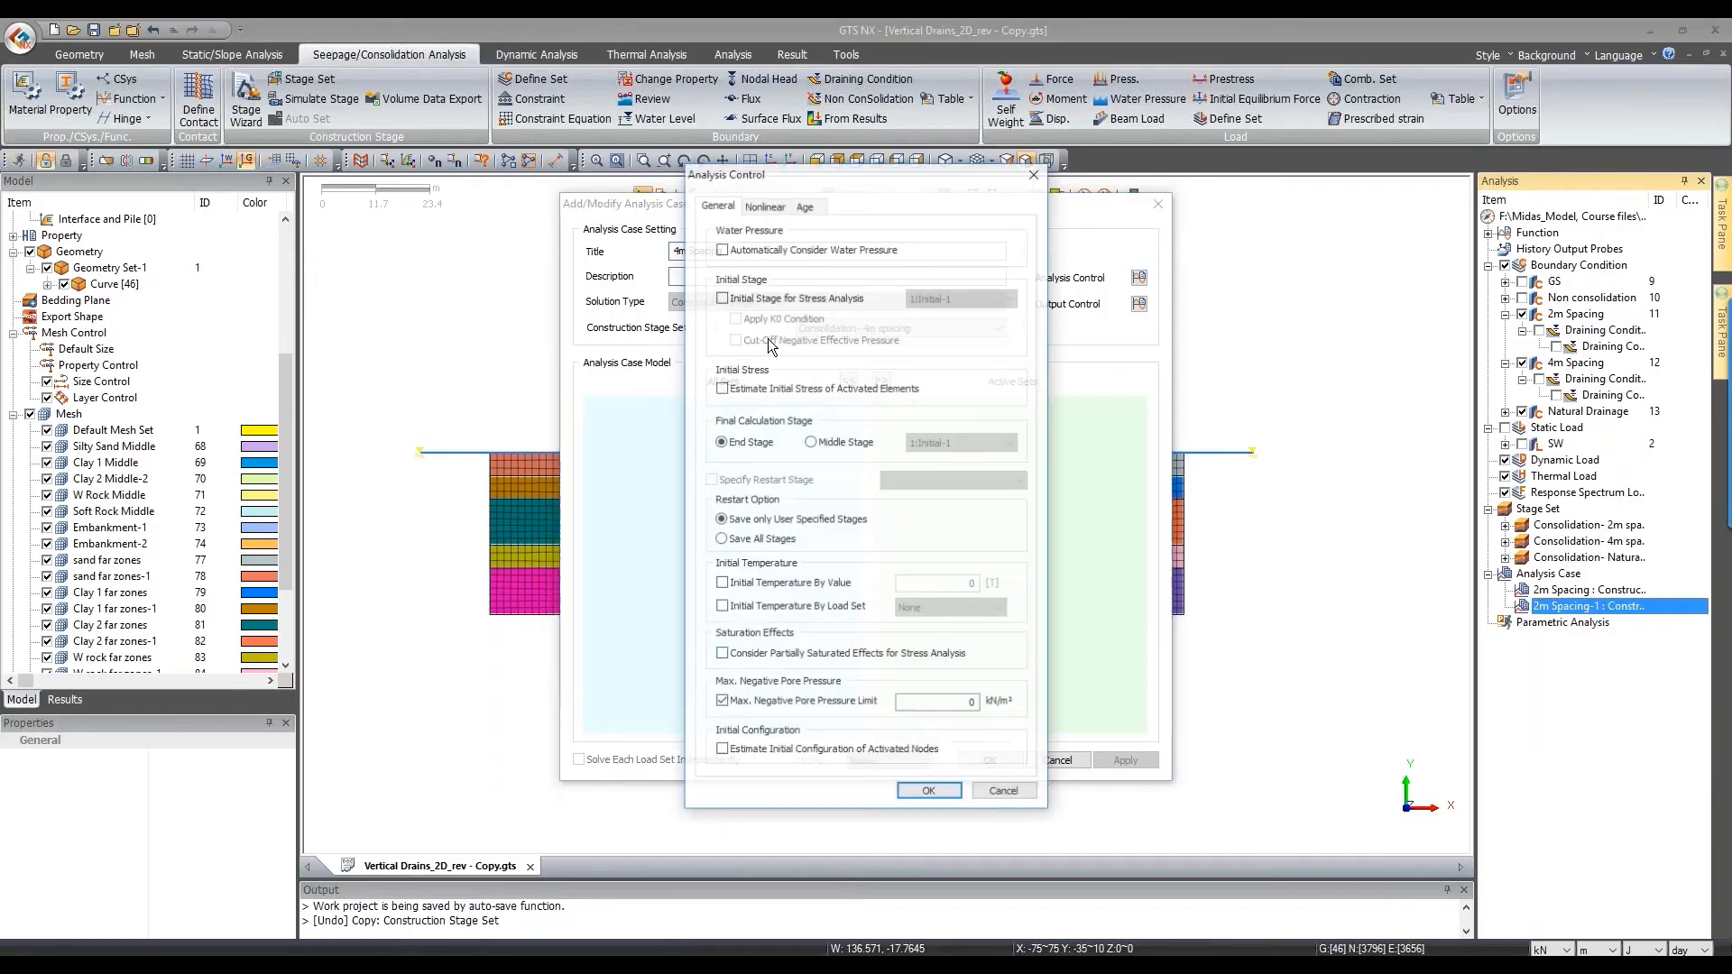
left_click(765, 299)
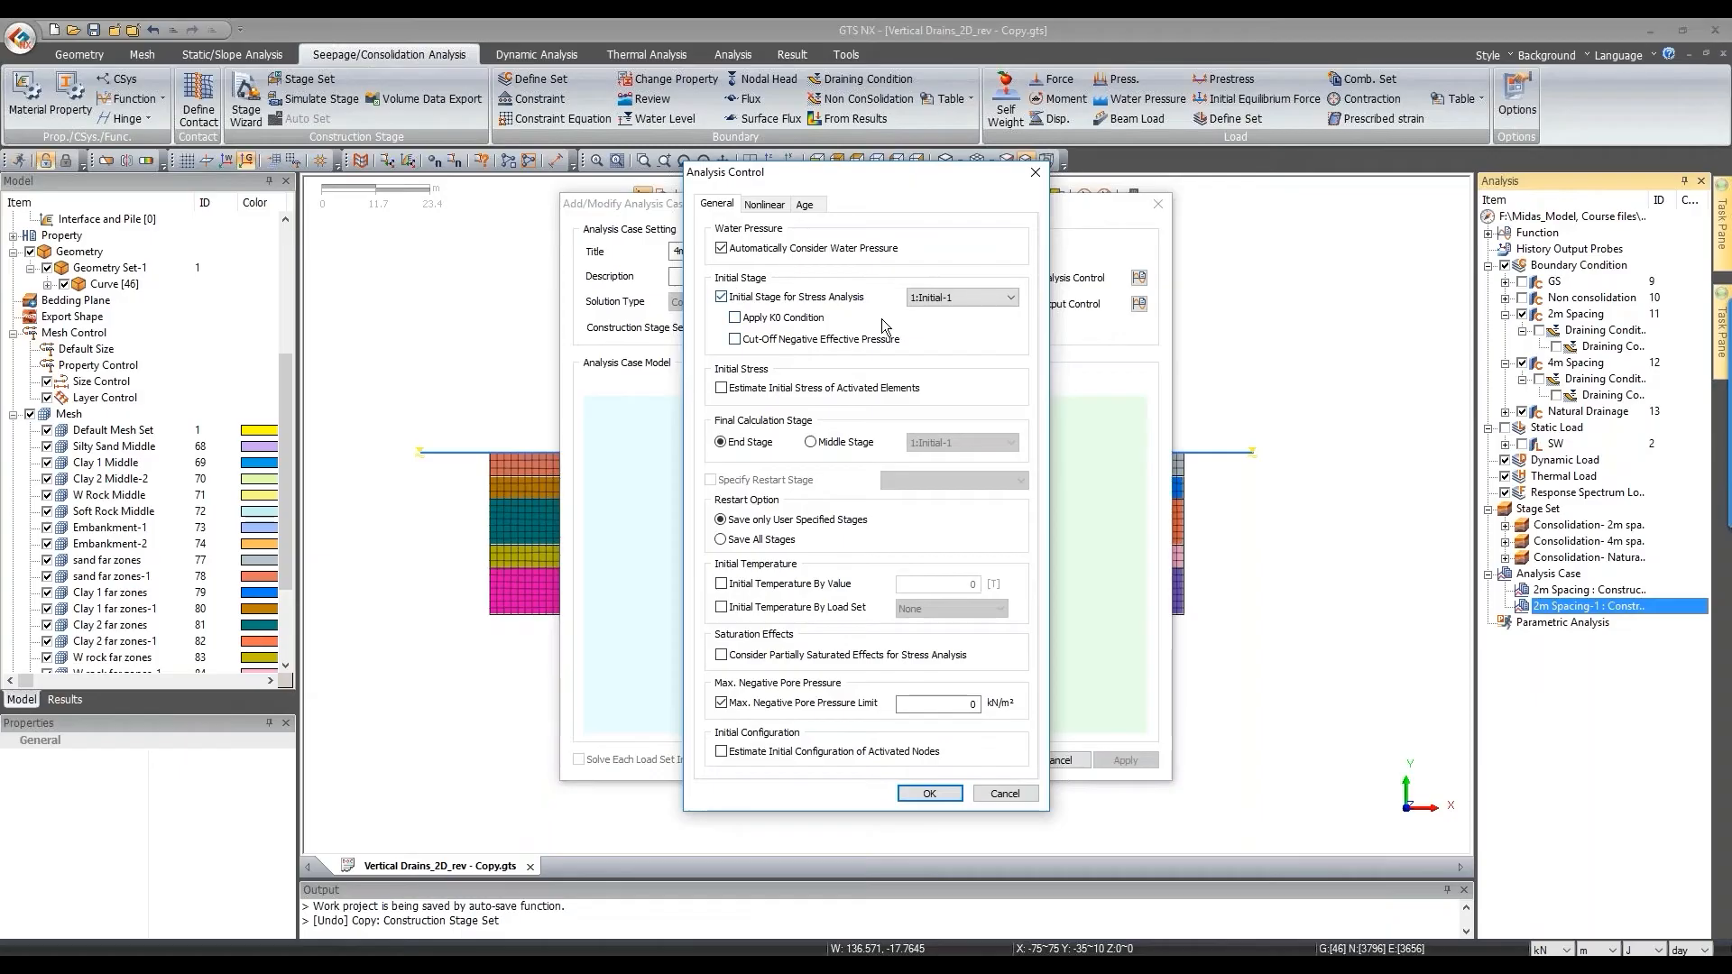
left_click(832, 340)
left_click(779, 390)
left_click(779, 753)
left_click(932, 793)
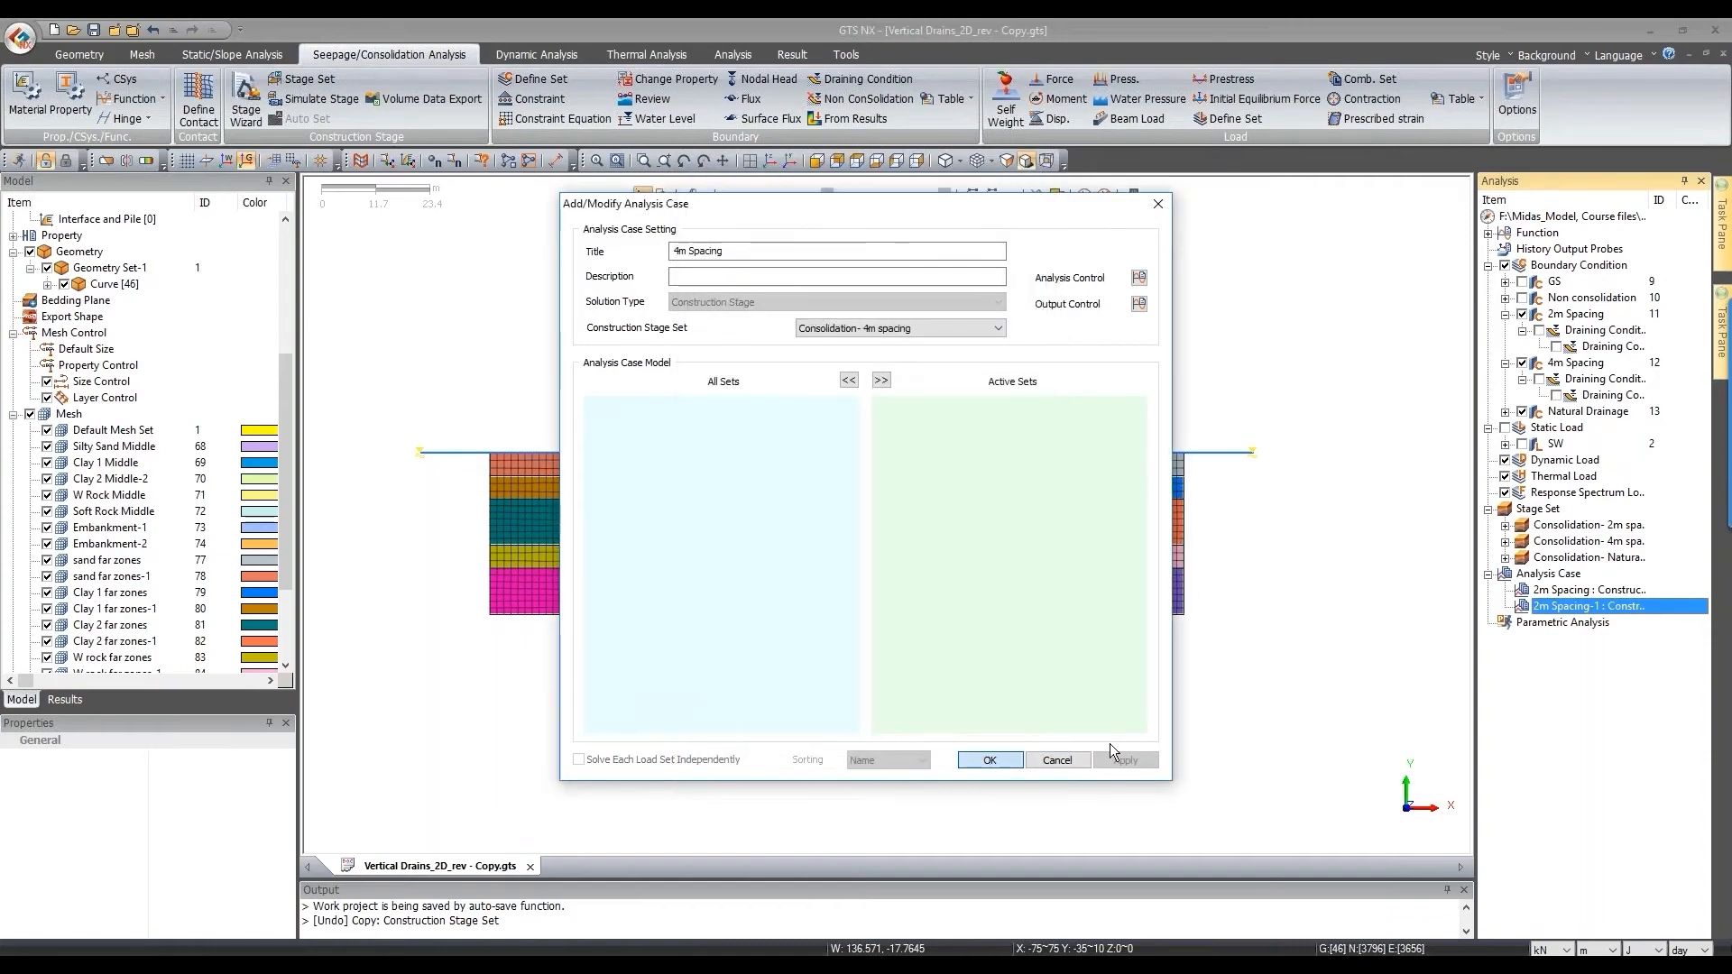
left_click(997, 759)
right_click(1546, 608)
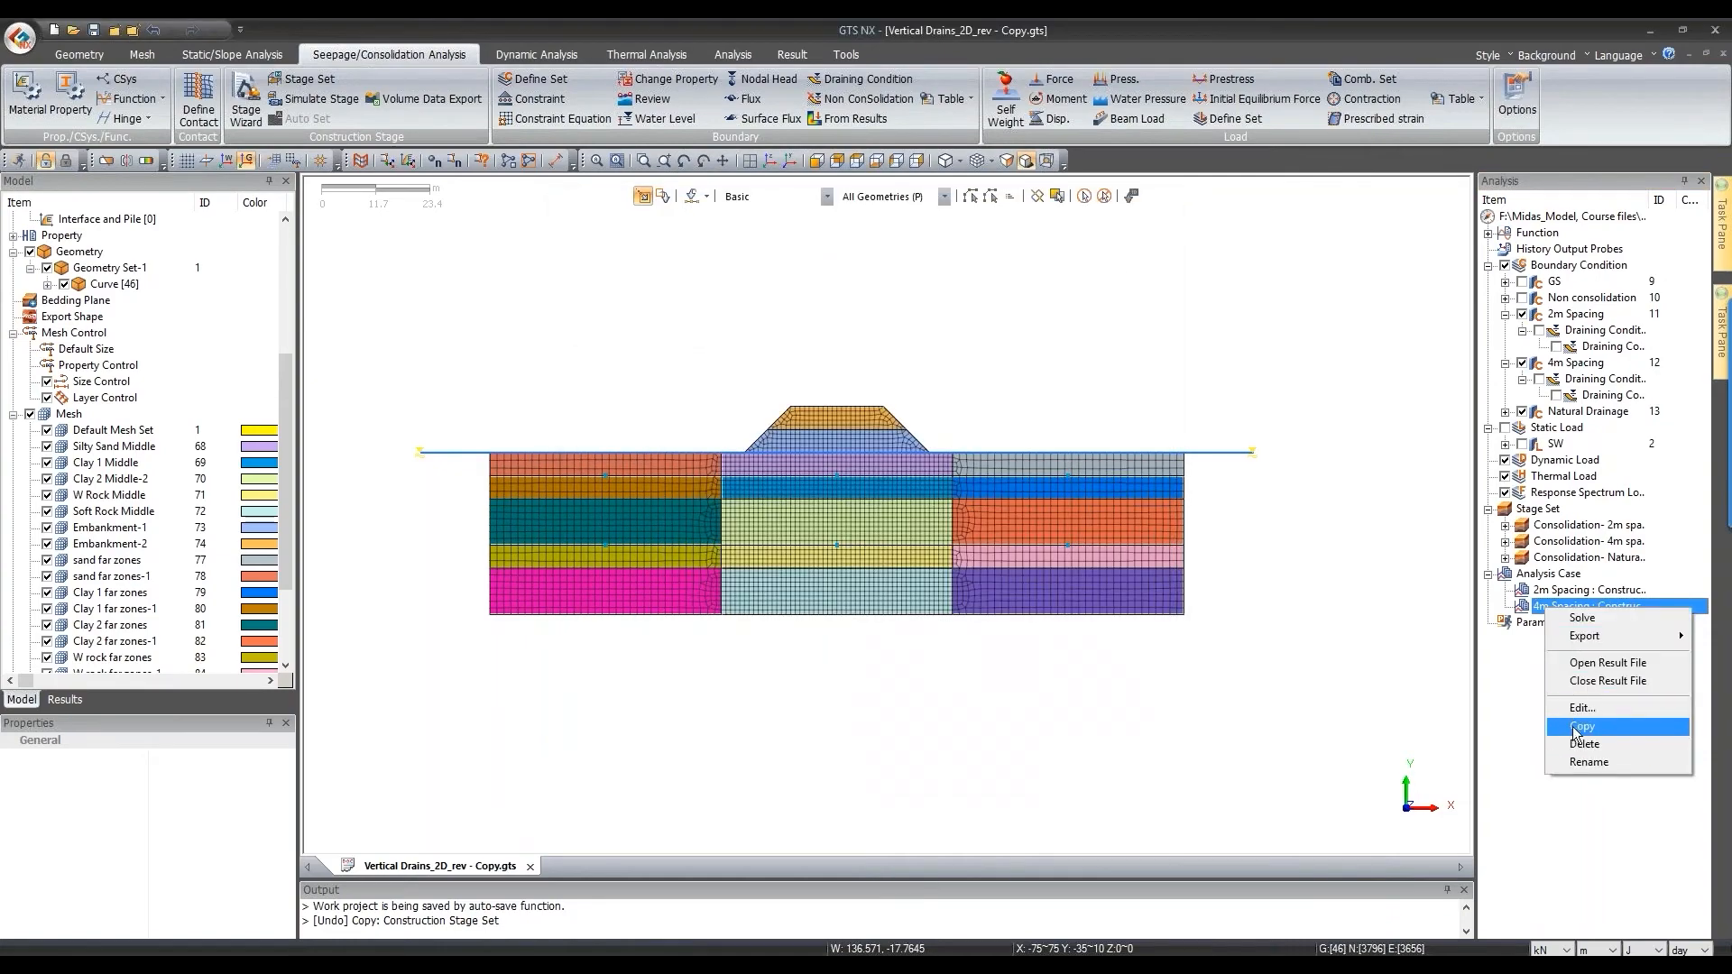
Step: Copy the 4m Spacing case, assign the Natural Drainage stage set, and retitle it 'natural Drainage'
left_click(1582, 726)
right_click(1552, 624)
left_click(1585, 726)
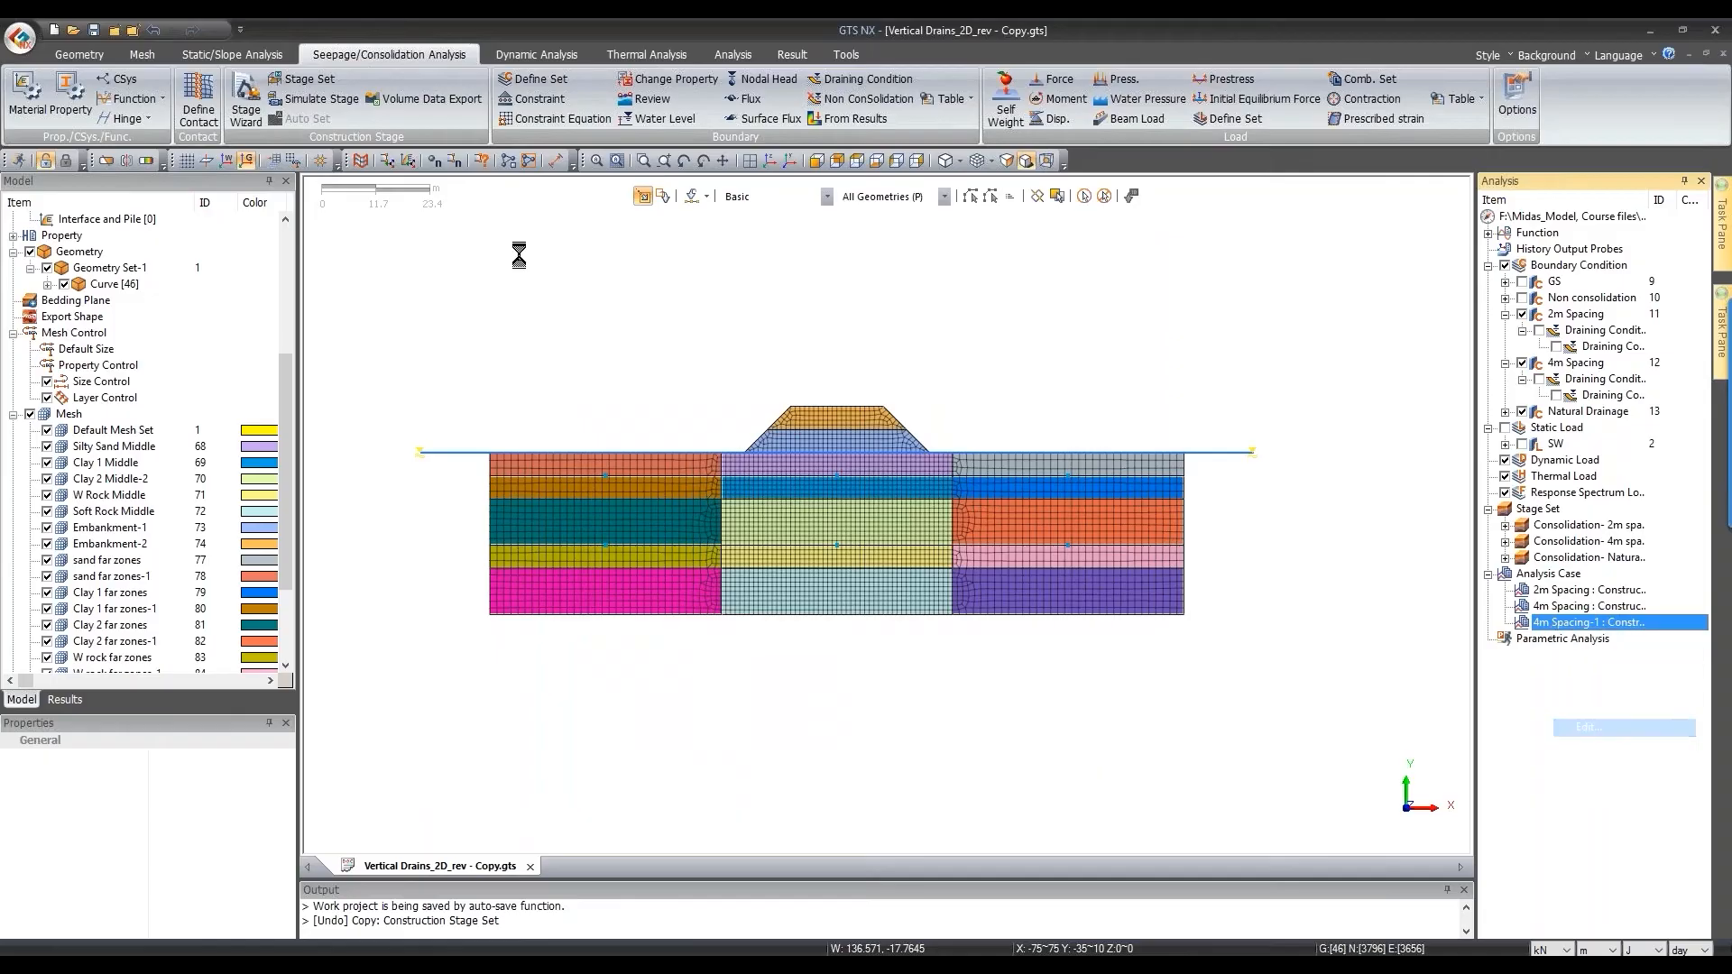
left_click(893, 328)
left_click(850, 369)
left_click_drag(783, 252, 421, 296)
type("natural")
type("aian")
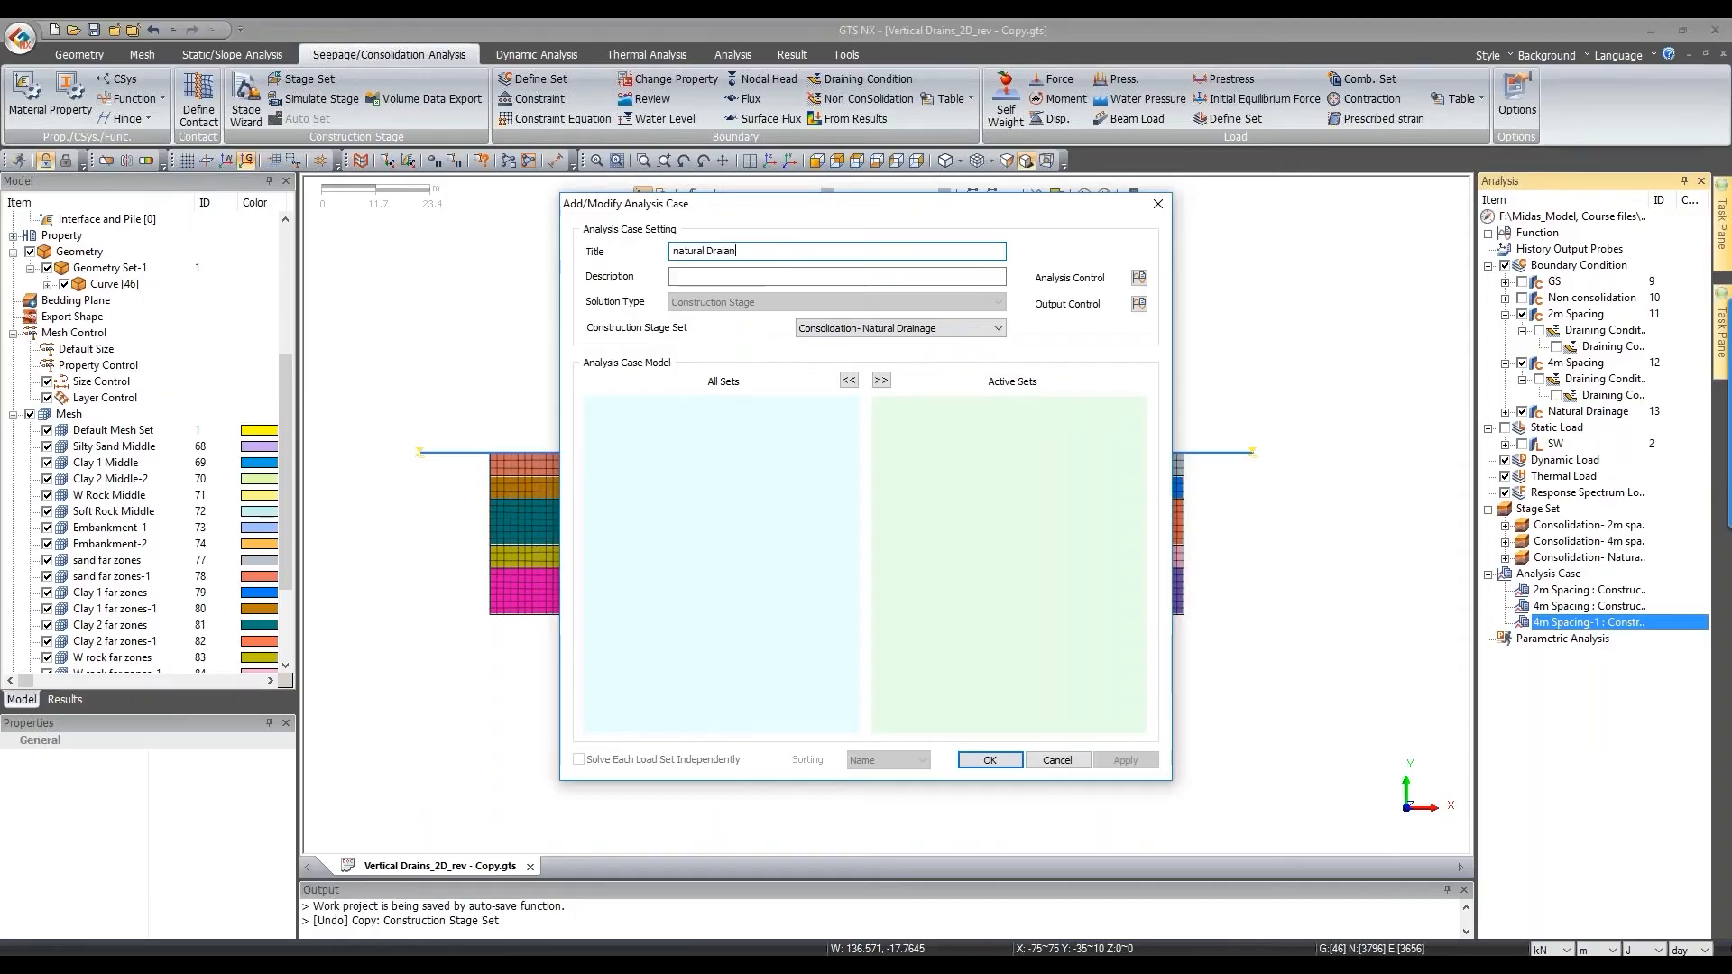
type("eg\\\\\\")
key("BackSpace")
key("BackSpace")
key("BackSpace")
key("BackSpace")
key("BackSpace")
type("ainage")
Step: Enable initial stage, activated-element initial stress and activated-node configuration in Analysis Control, then save the case
left_click(1139, 279)
left_click(762, 298)
left_click(775, 389)
left_click(787, 751)
left_click(926, 794)
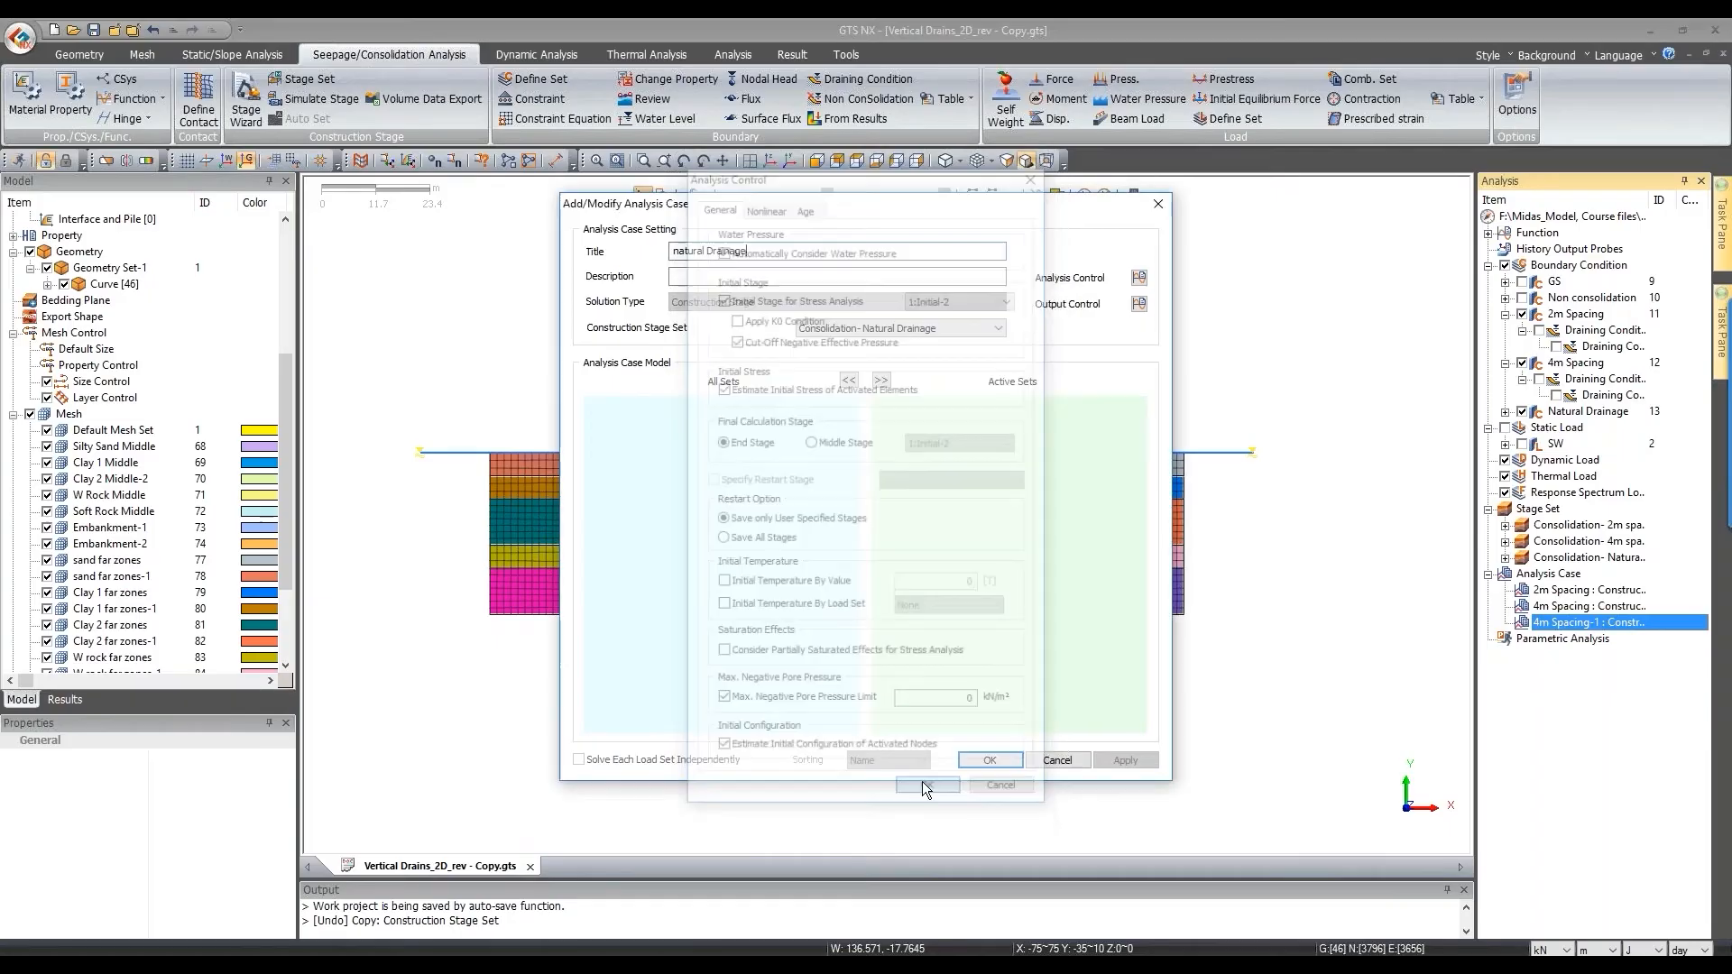
left_click(985, 762)
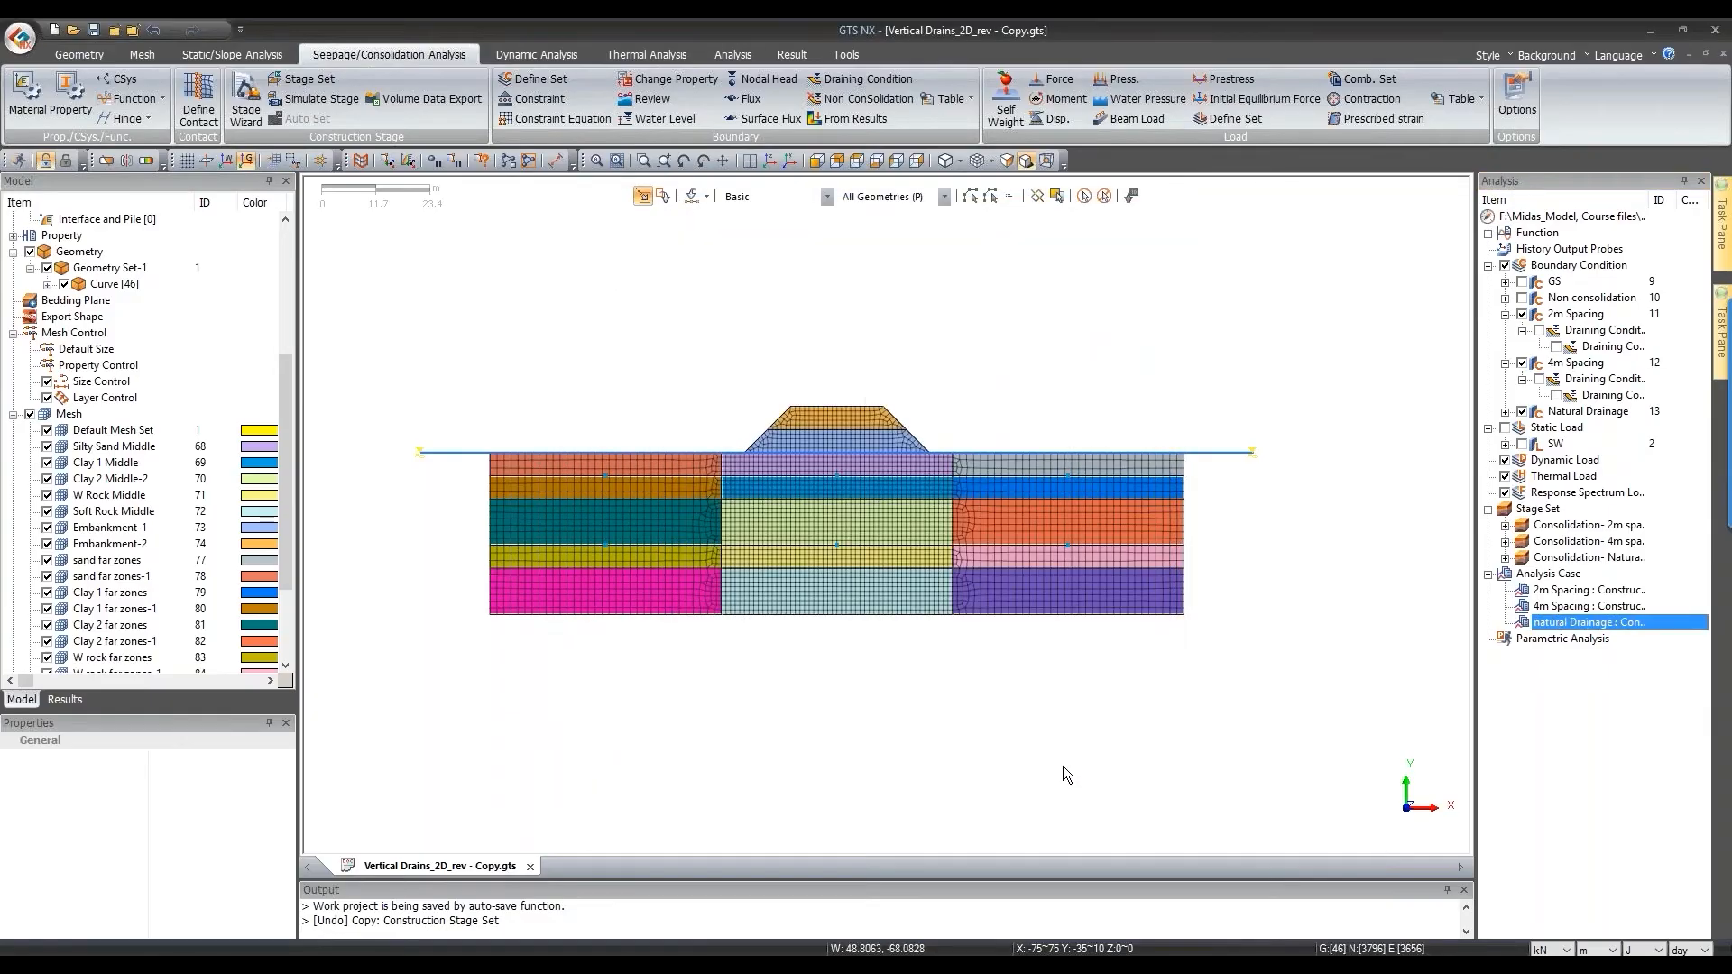
left_click(819, 160)
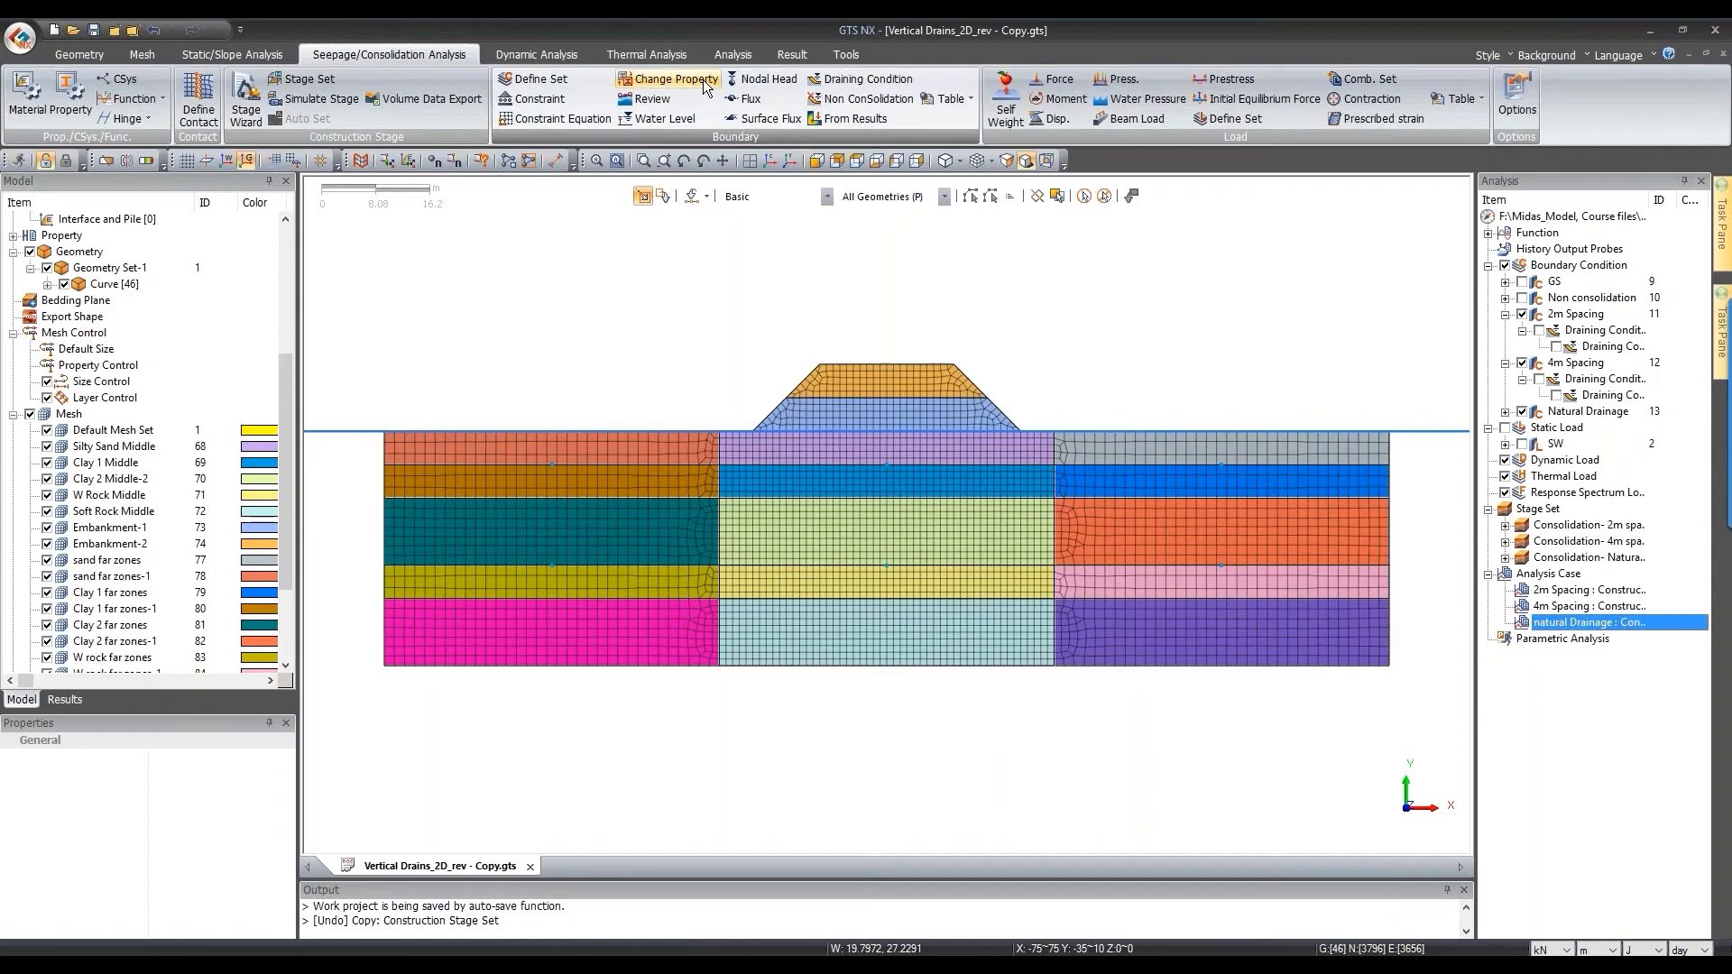
left_click(730, 56)
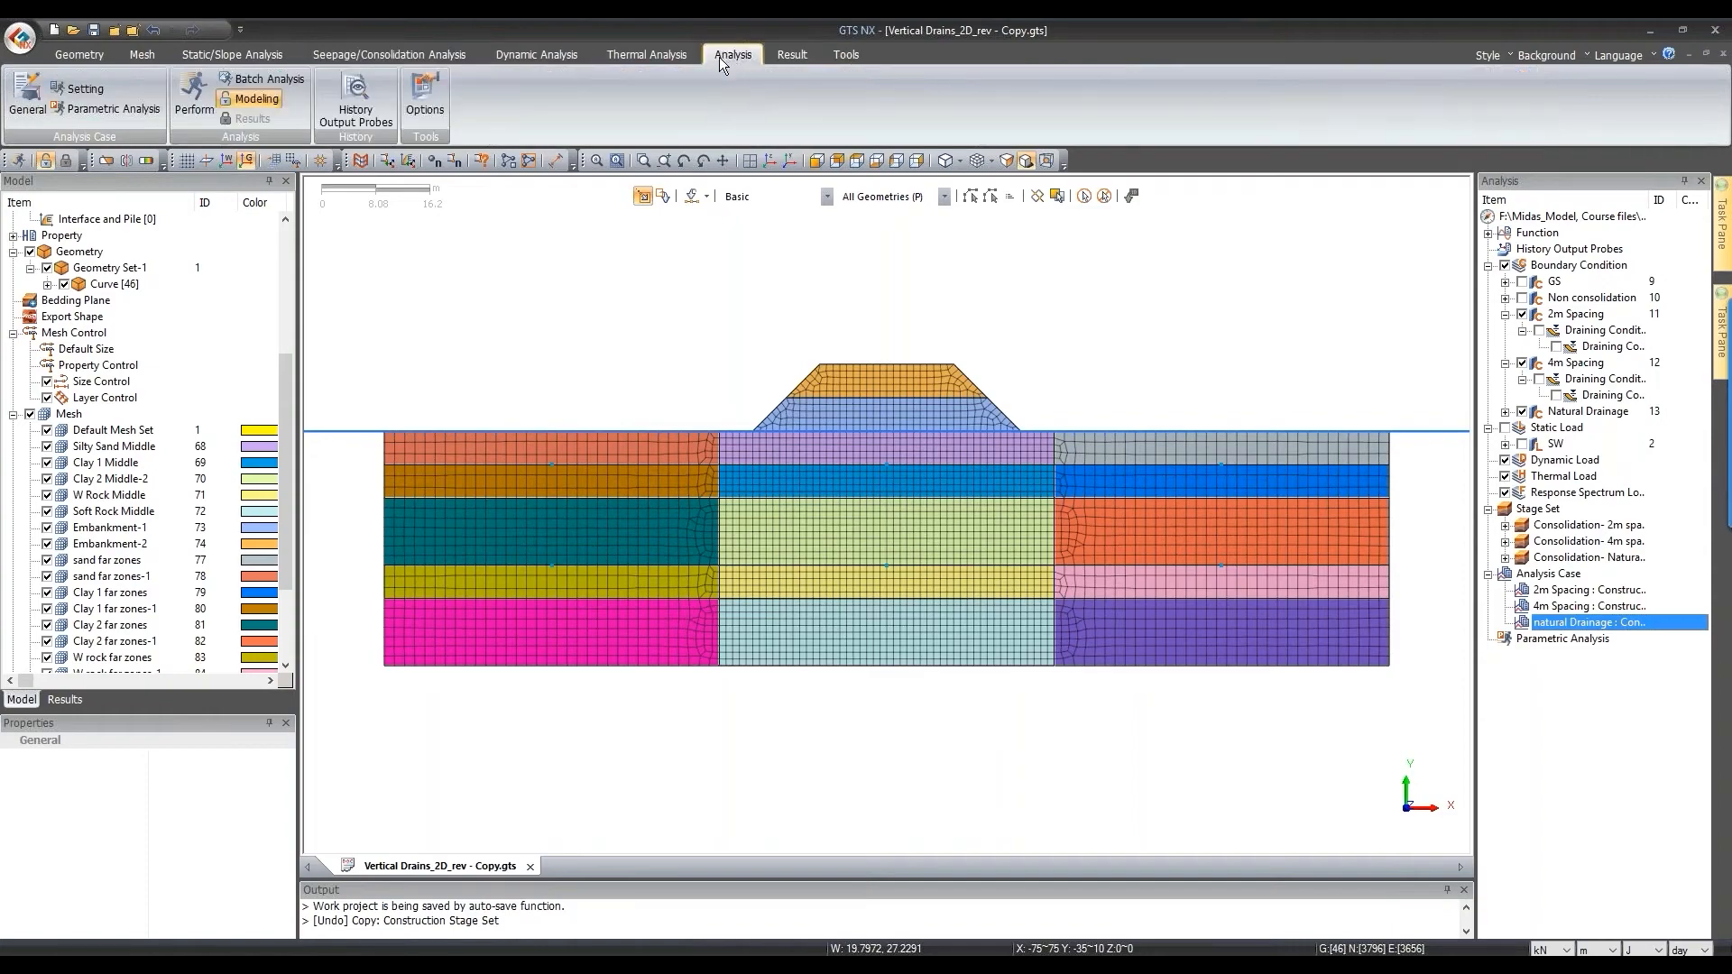
left_click(197, 91)
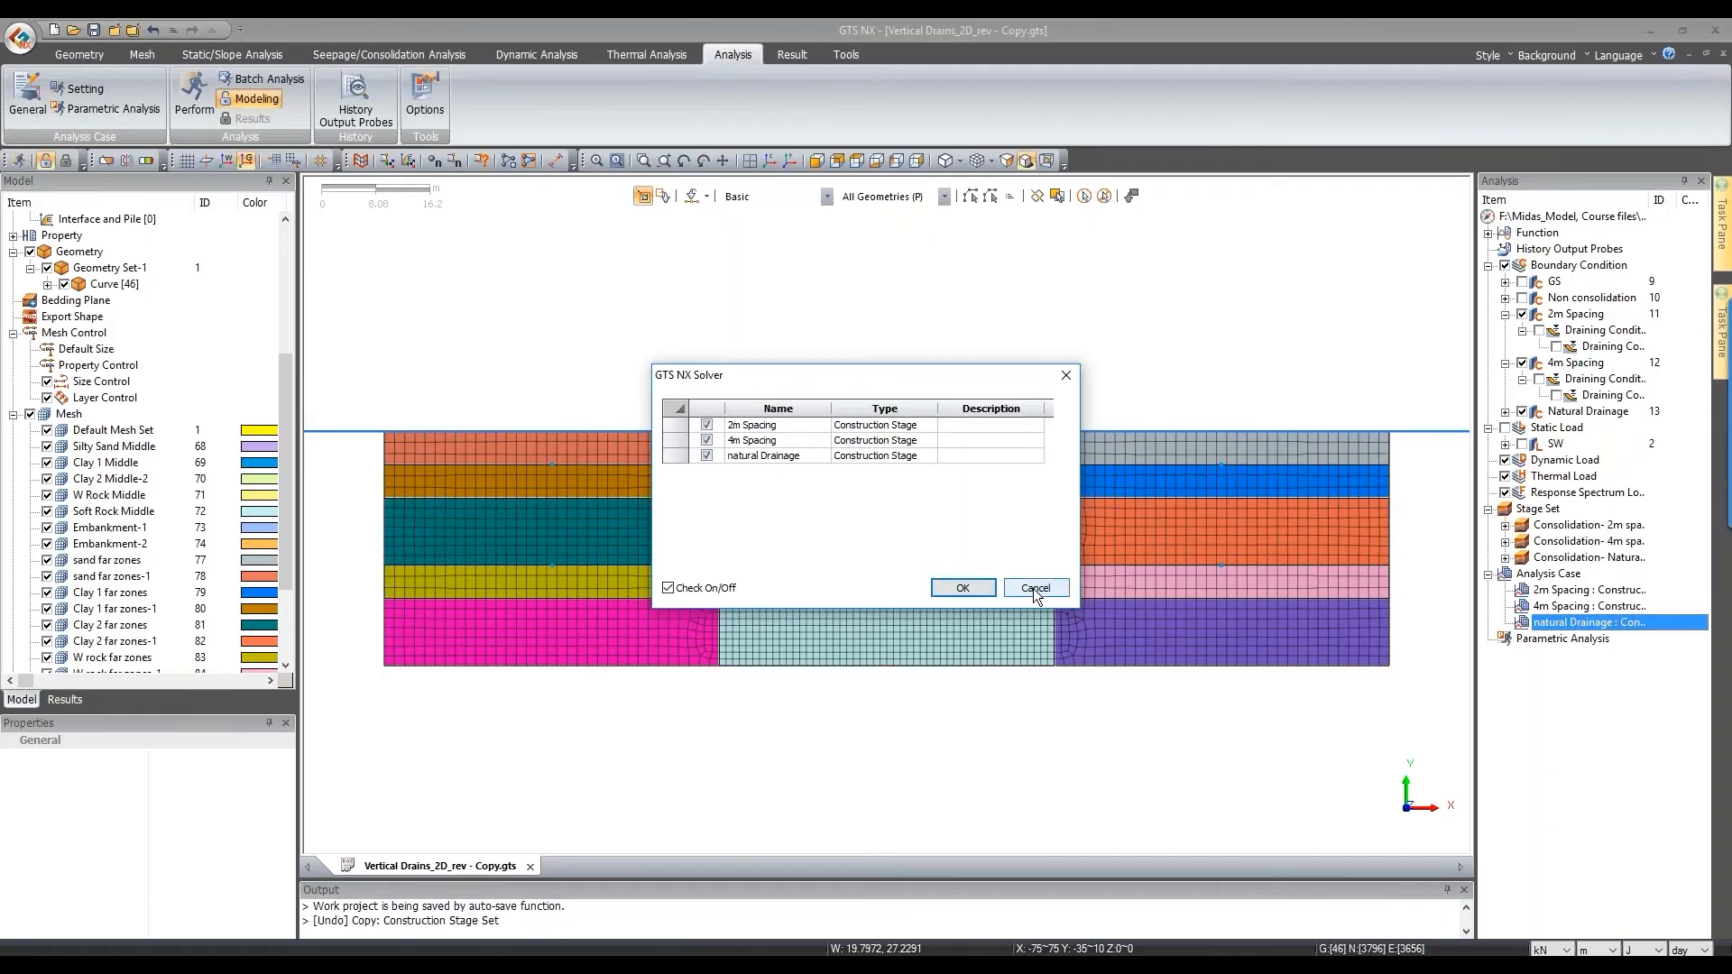
left_click(1036, 587)
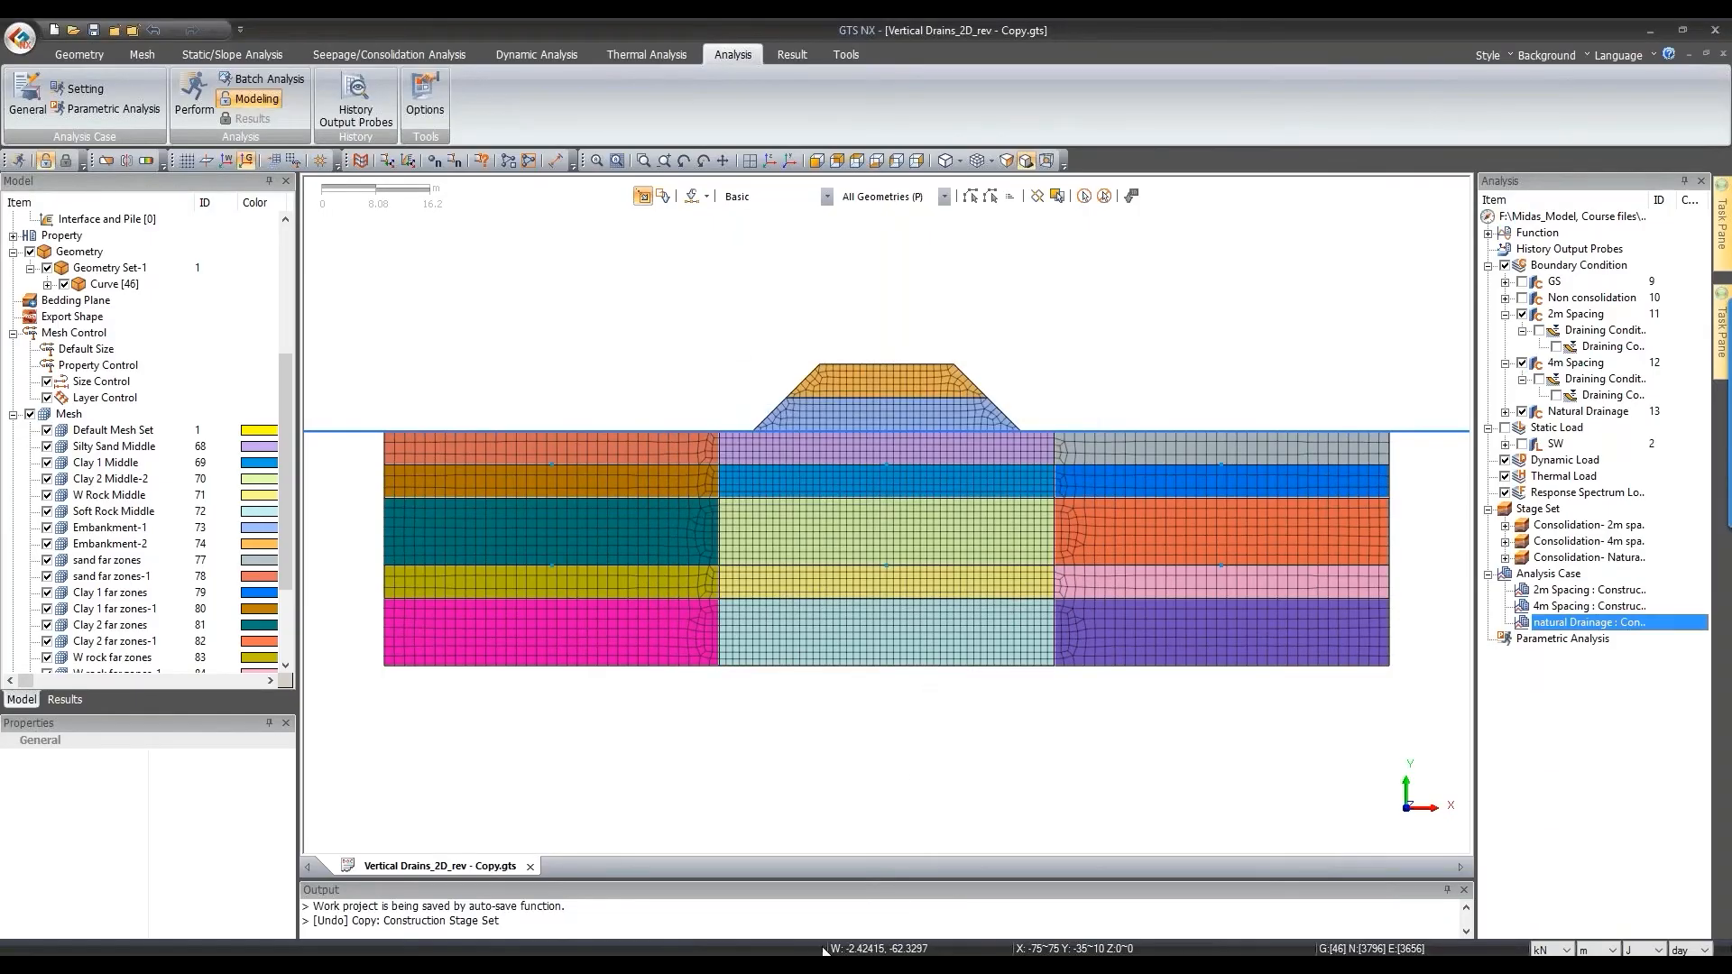
mouse_move(817, 963)
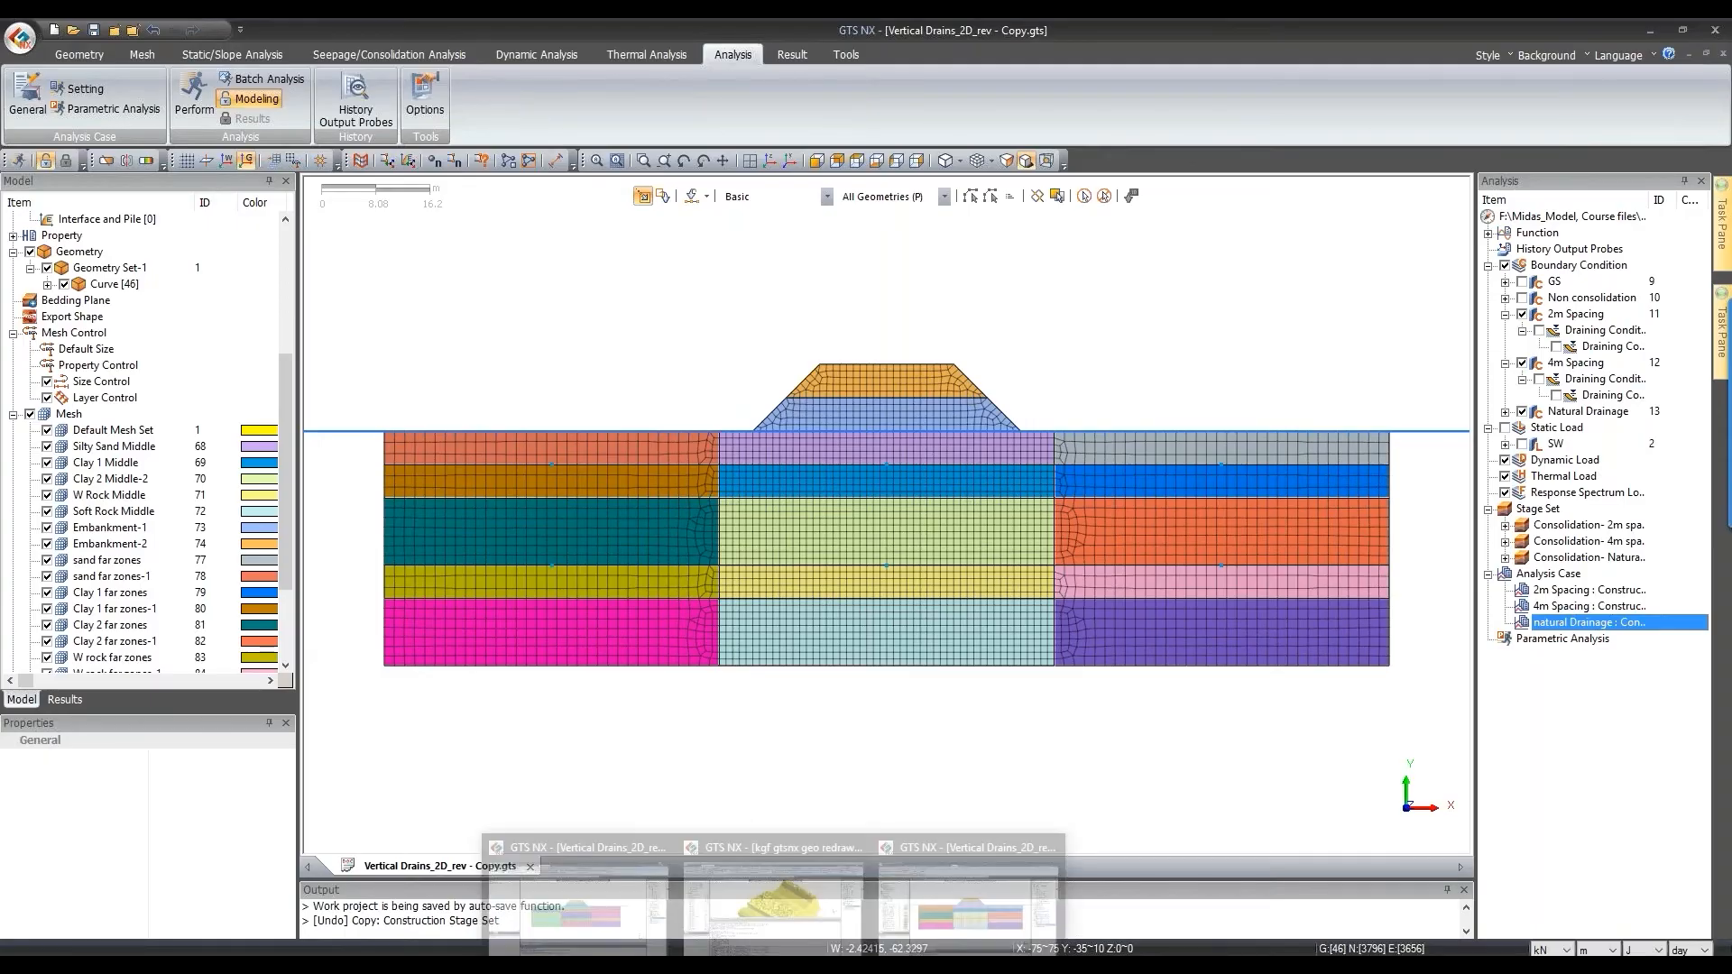
Step: Switch to the Vertical Drains_2D_rev.gts window, widen the view and results tree, and hide geometry
left_click(553, 893)
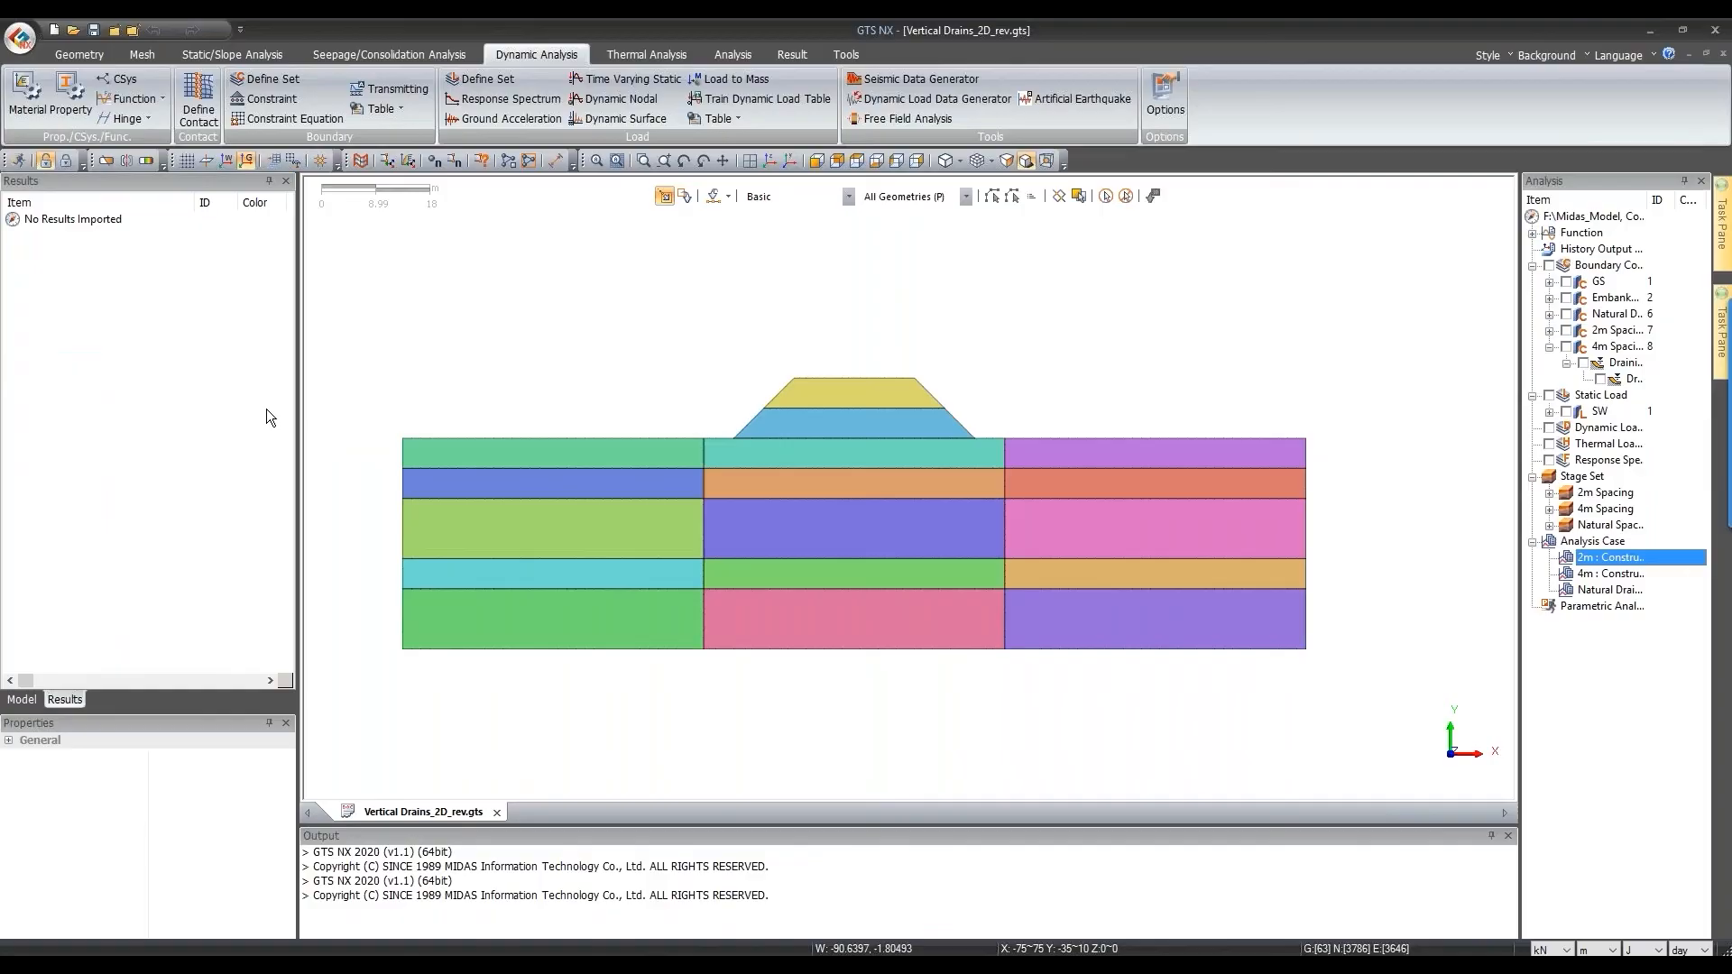
left_click_drag(300, 455, 194, 455)
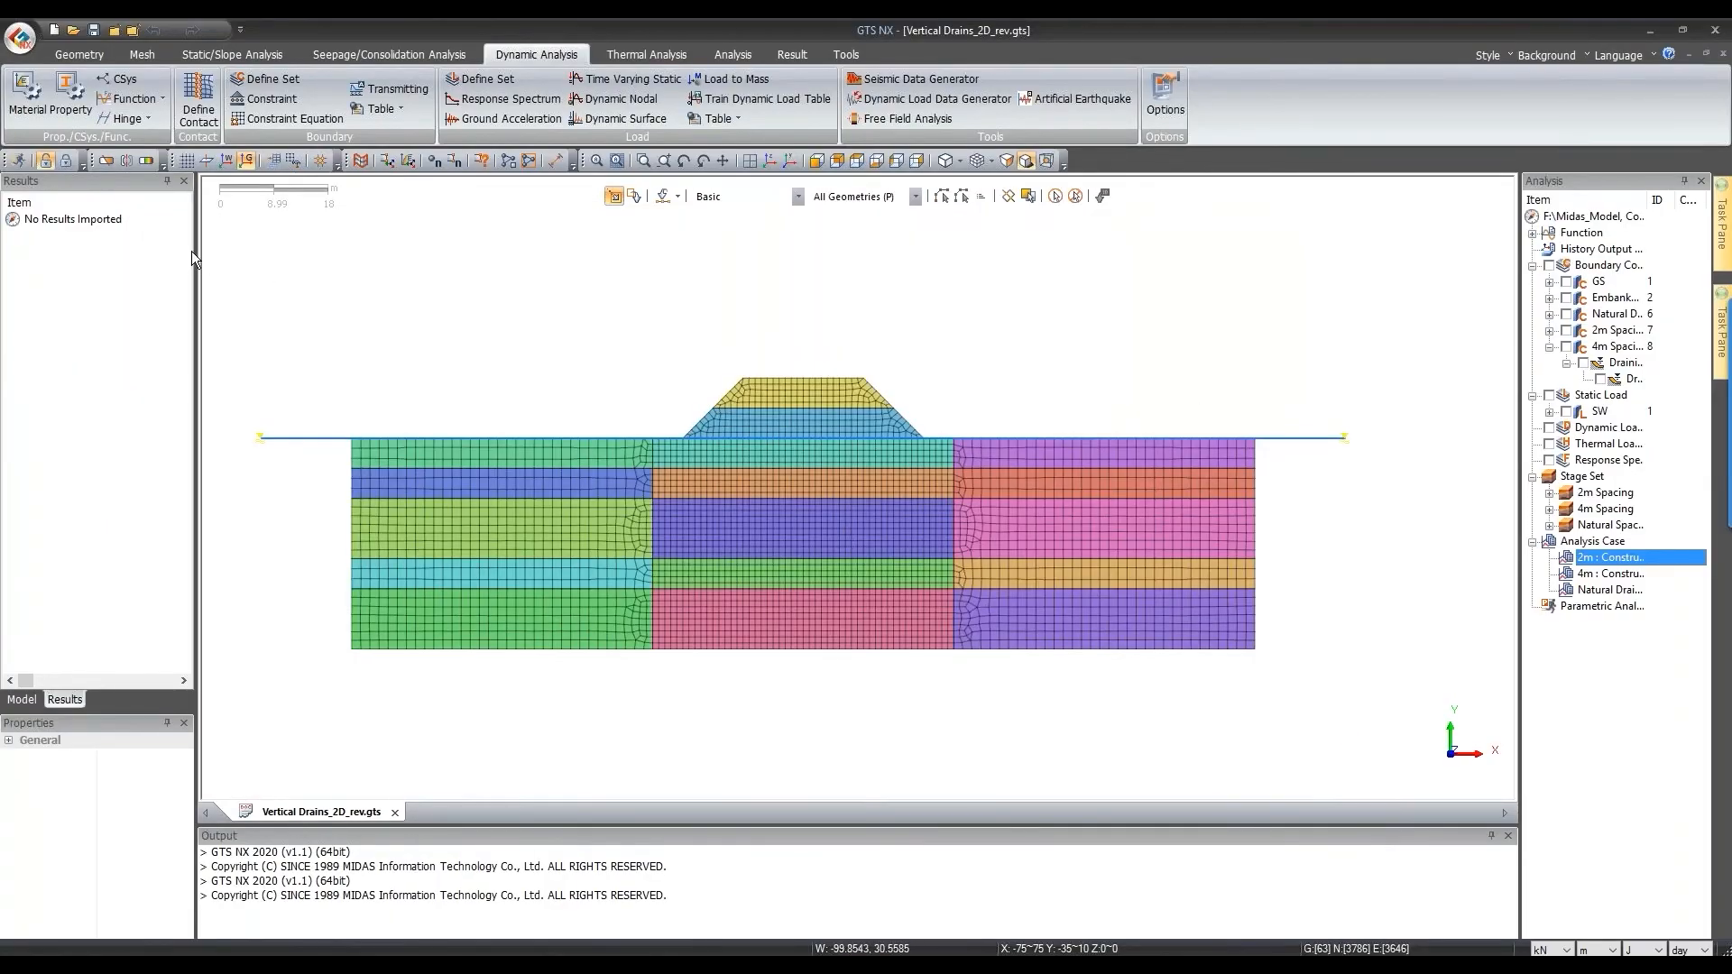
left_click_drag(193, 258, 250, 258)
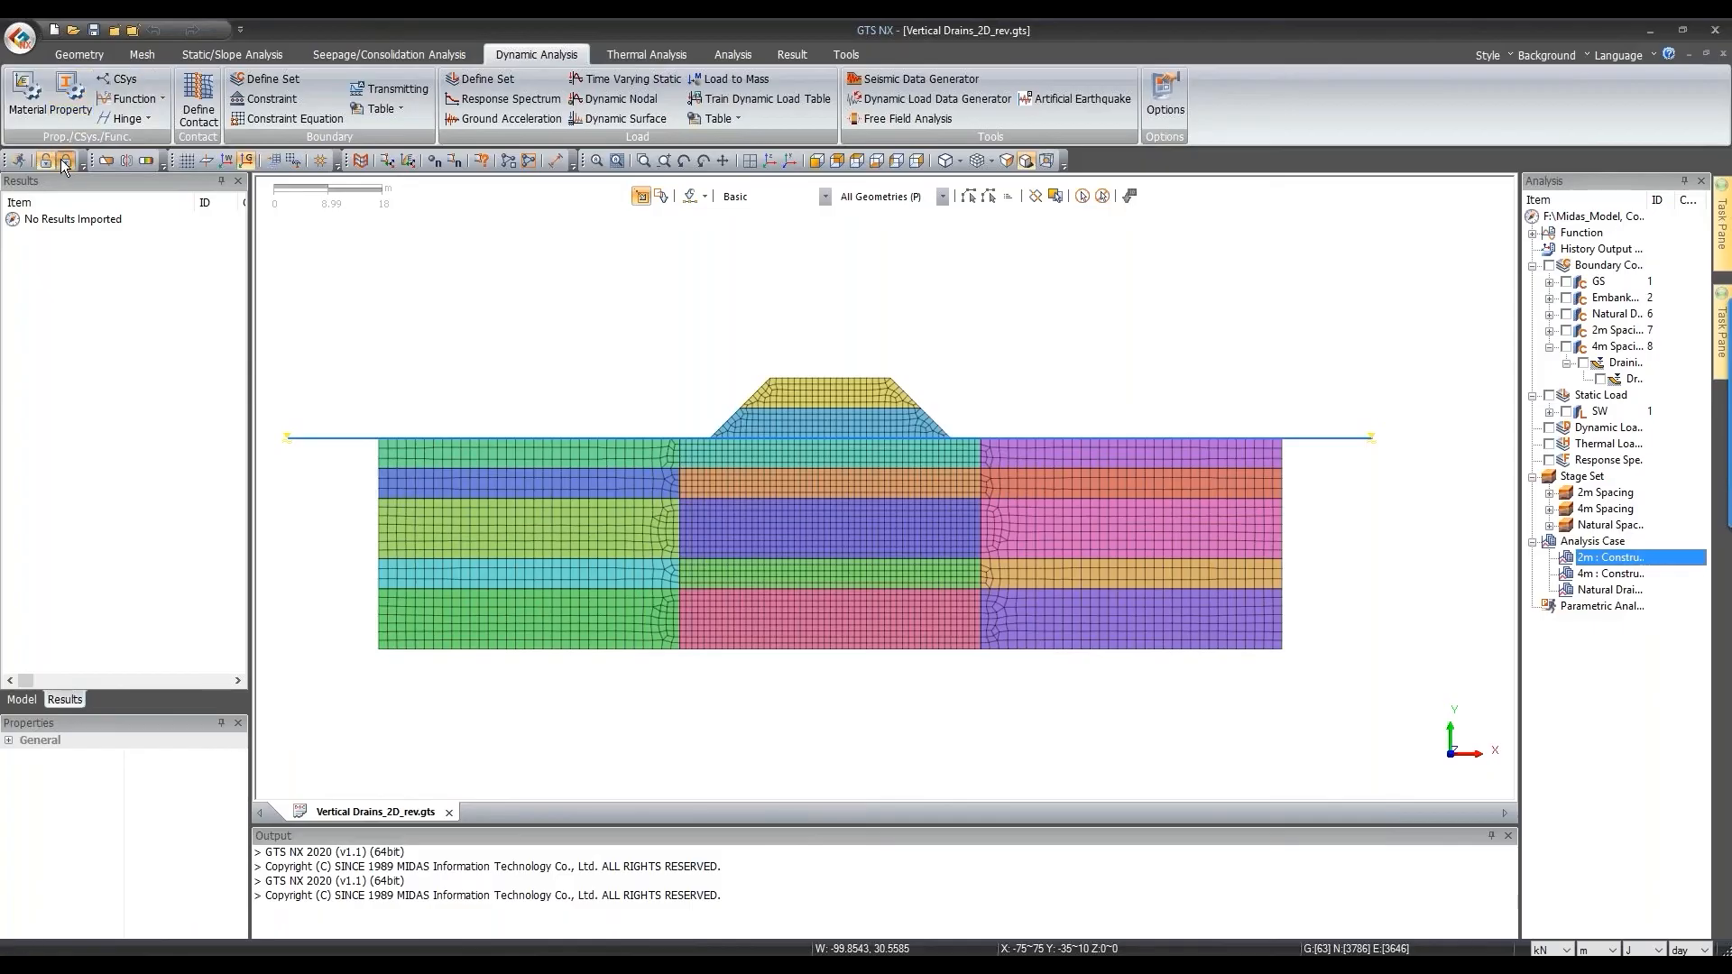
left_click(65, 162)
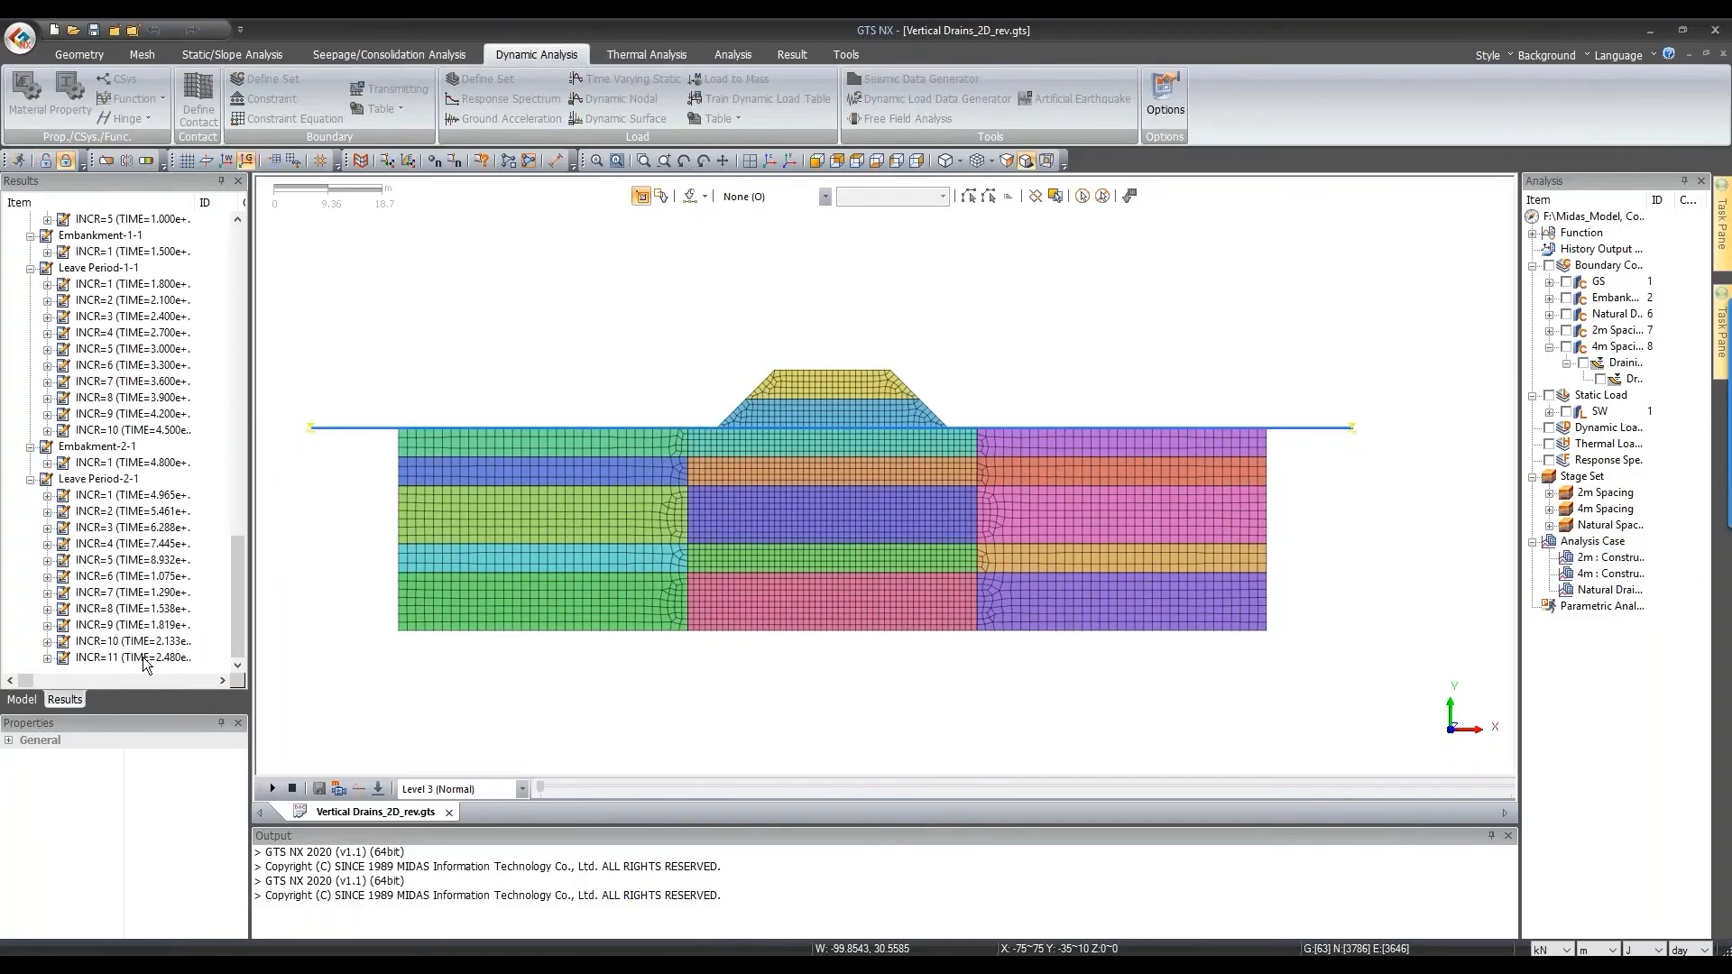
Step: Expand the 2m case's Leave Period-2 stage down to its INCR=11 results
scroll(126, 496, "up", 15)
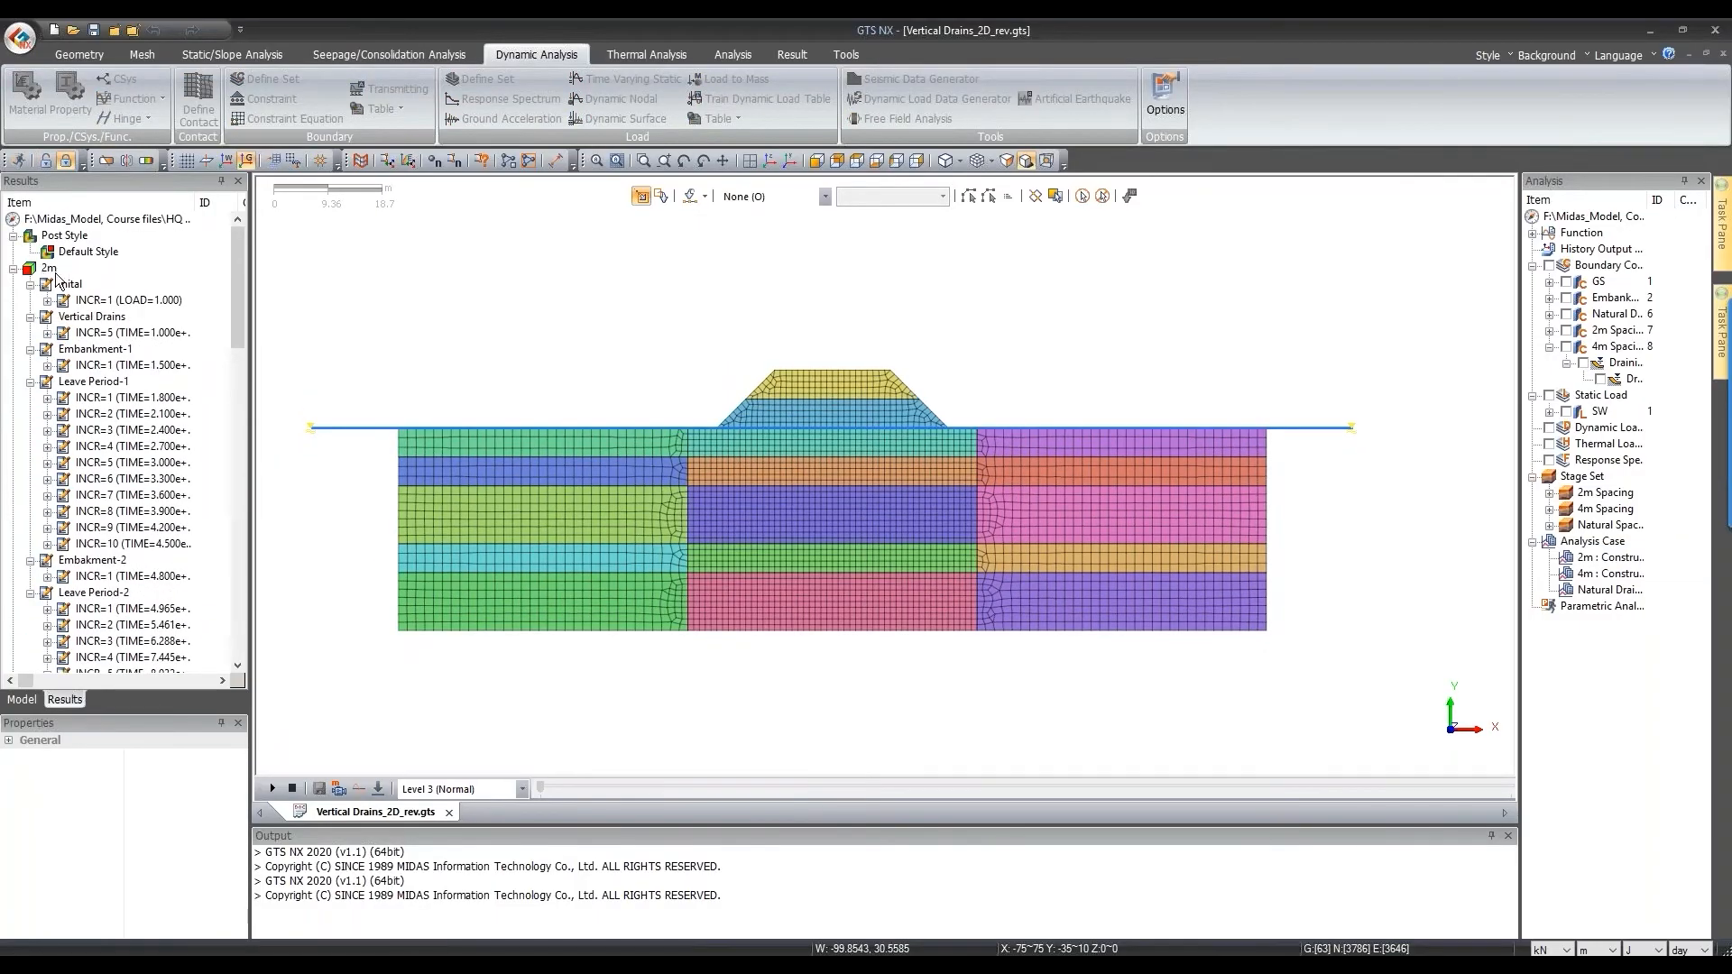
scroll(65, 287, "down", 2)
scroll(69, 291, "up", 2)
scroll(72, 291, "down", 3)
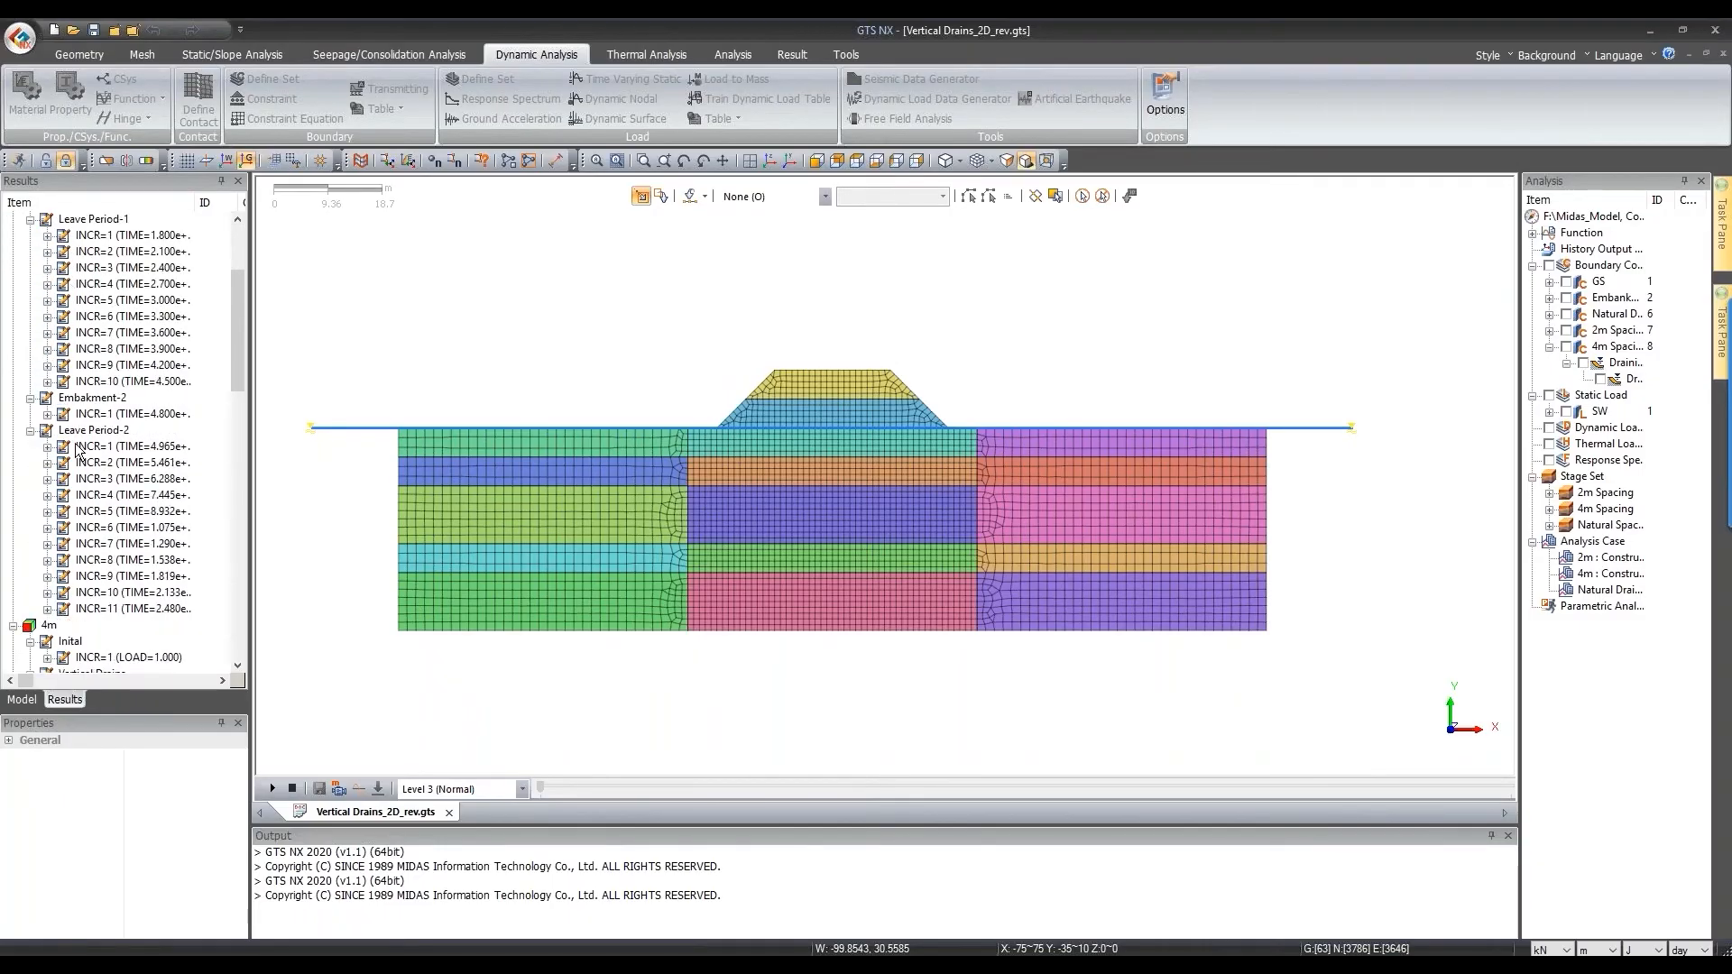
left_click(93, 430)
scroll(52, 616, "down", 2)
left_click(47, 609)
scroll(117, 541, "down", 2)
Step: Plot the 2m case's TY TRANSLATION contour in mm, labelling minimum -1074.47 and maximum 13.7215
left_click(126, 528)
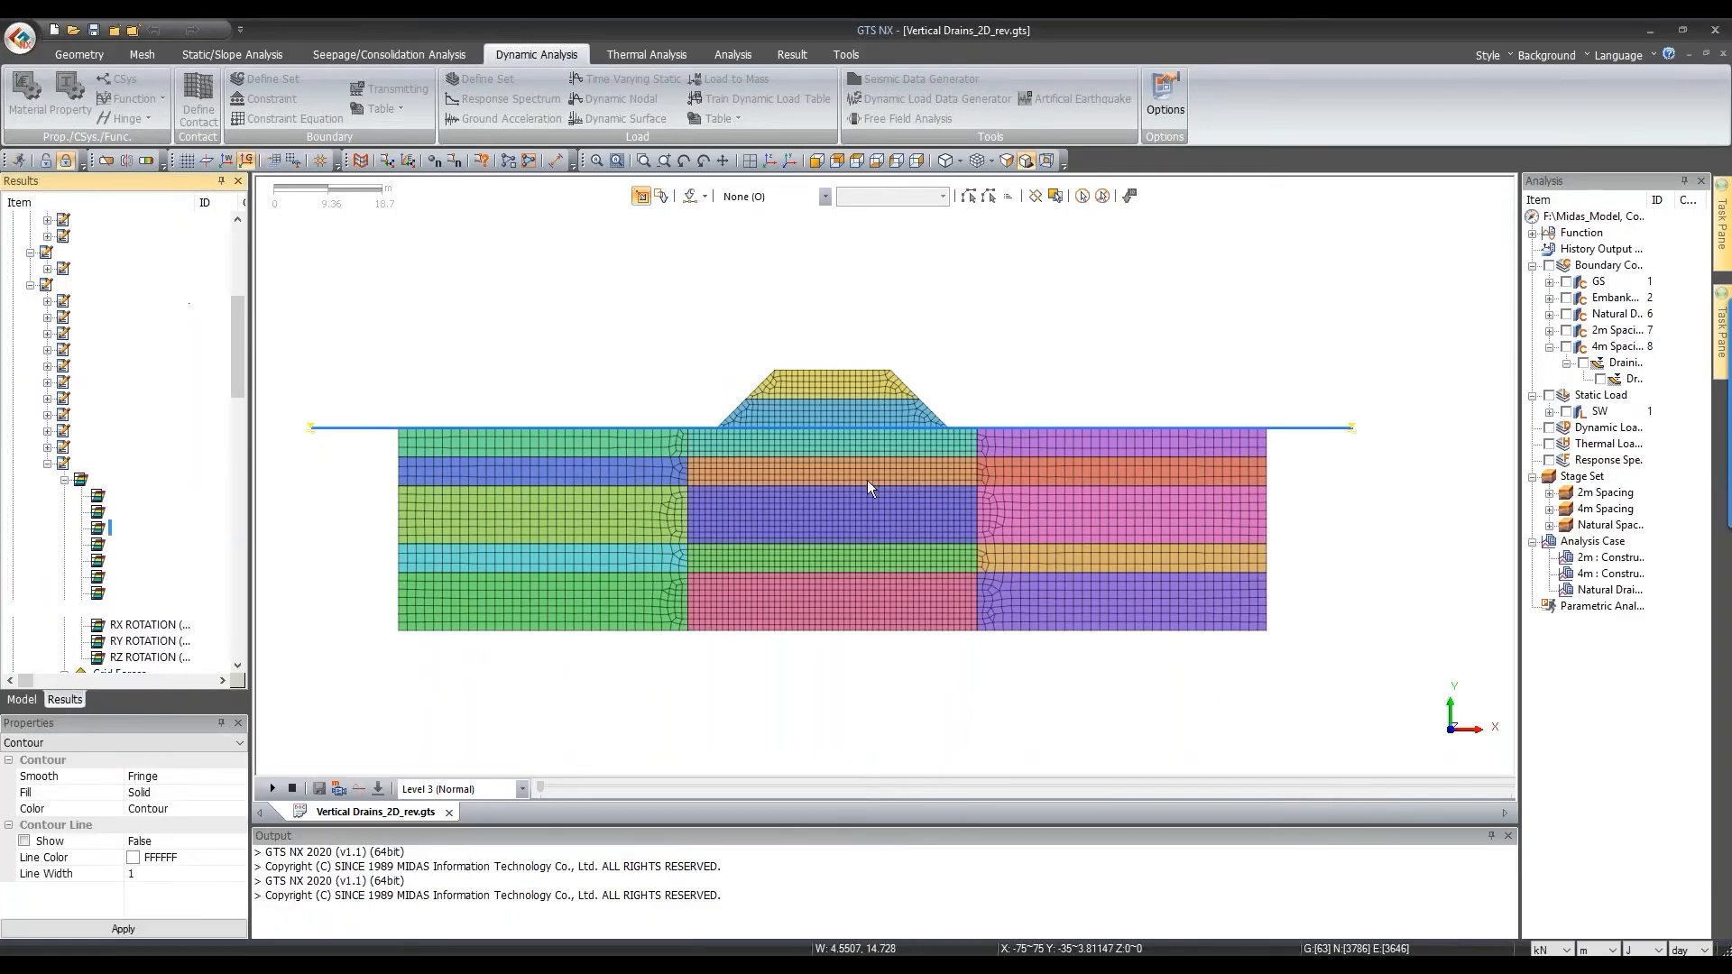
left_click(1611, 949)
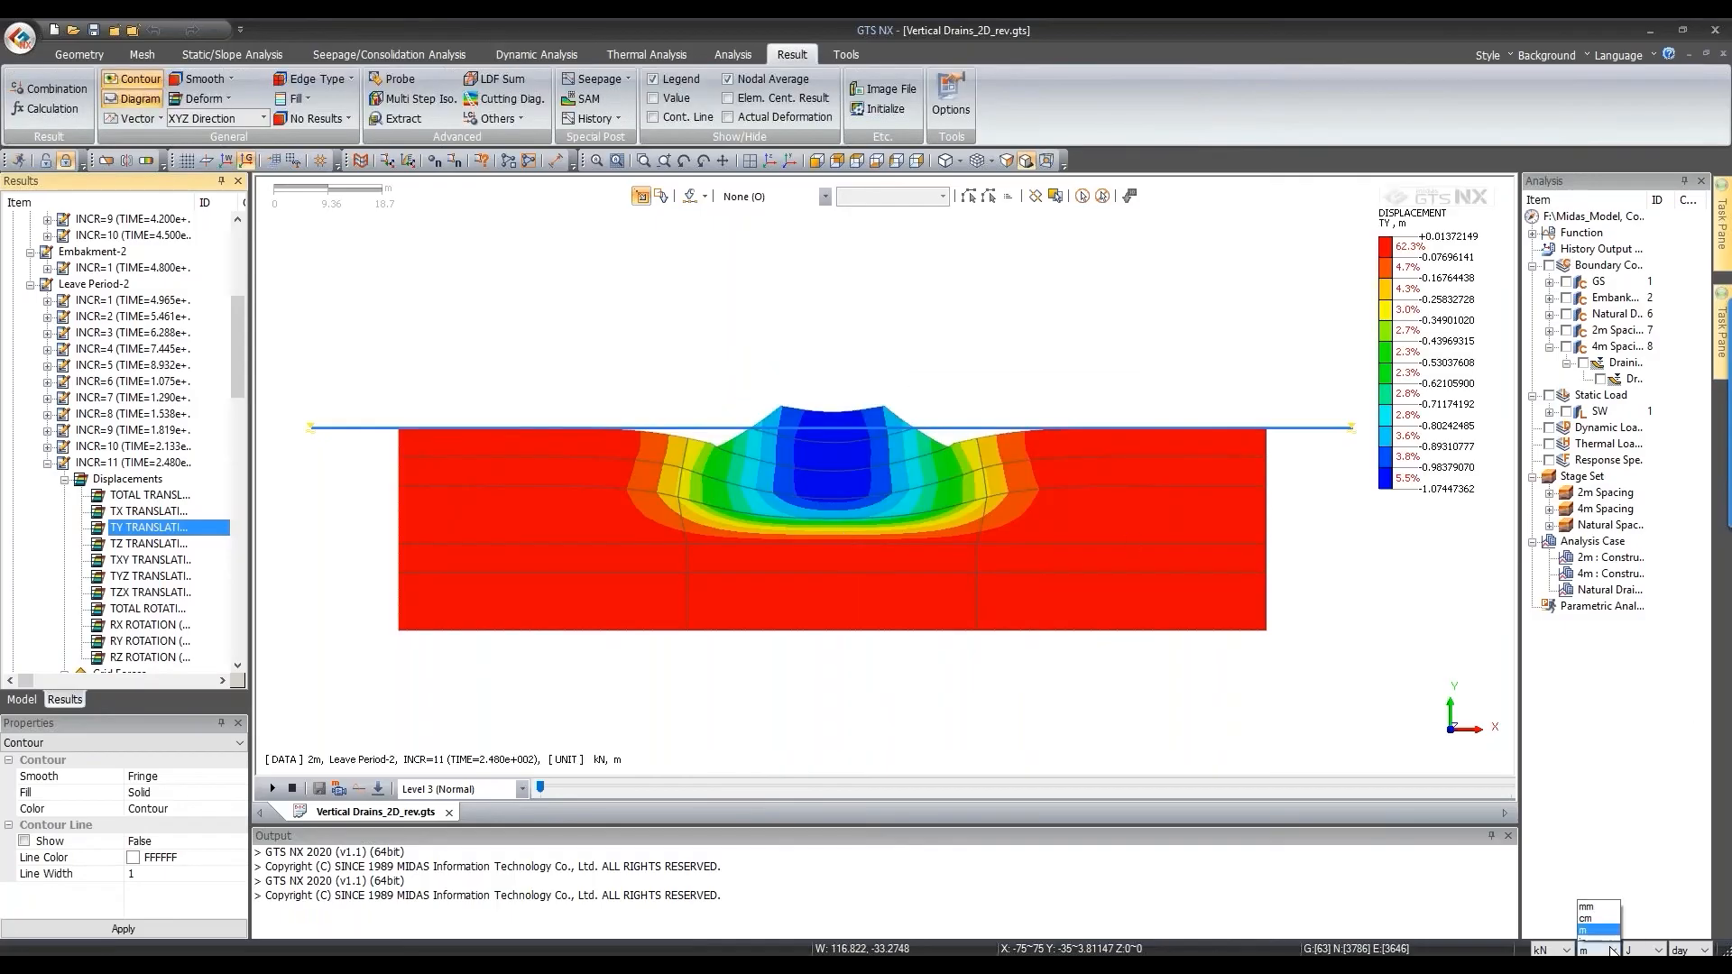
left_click(1596, 933)
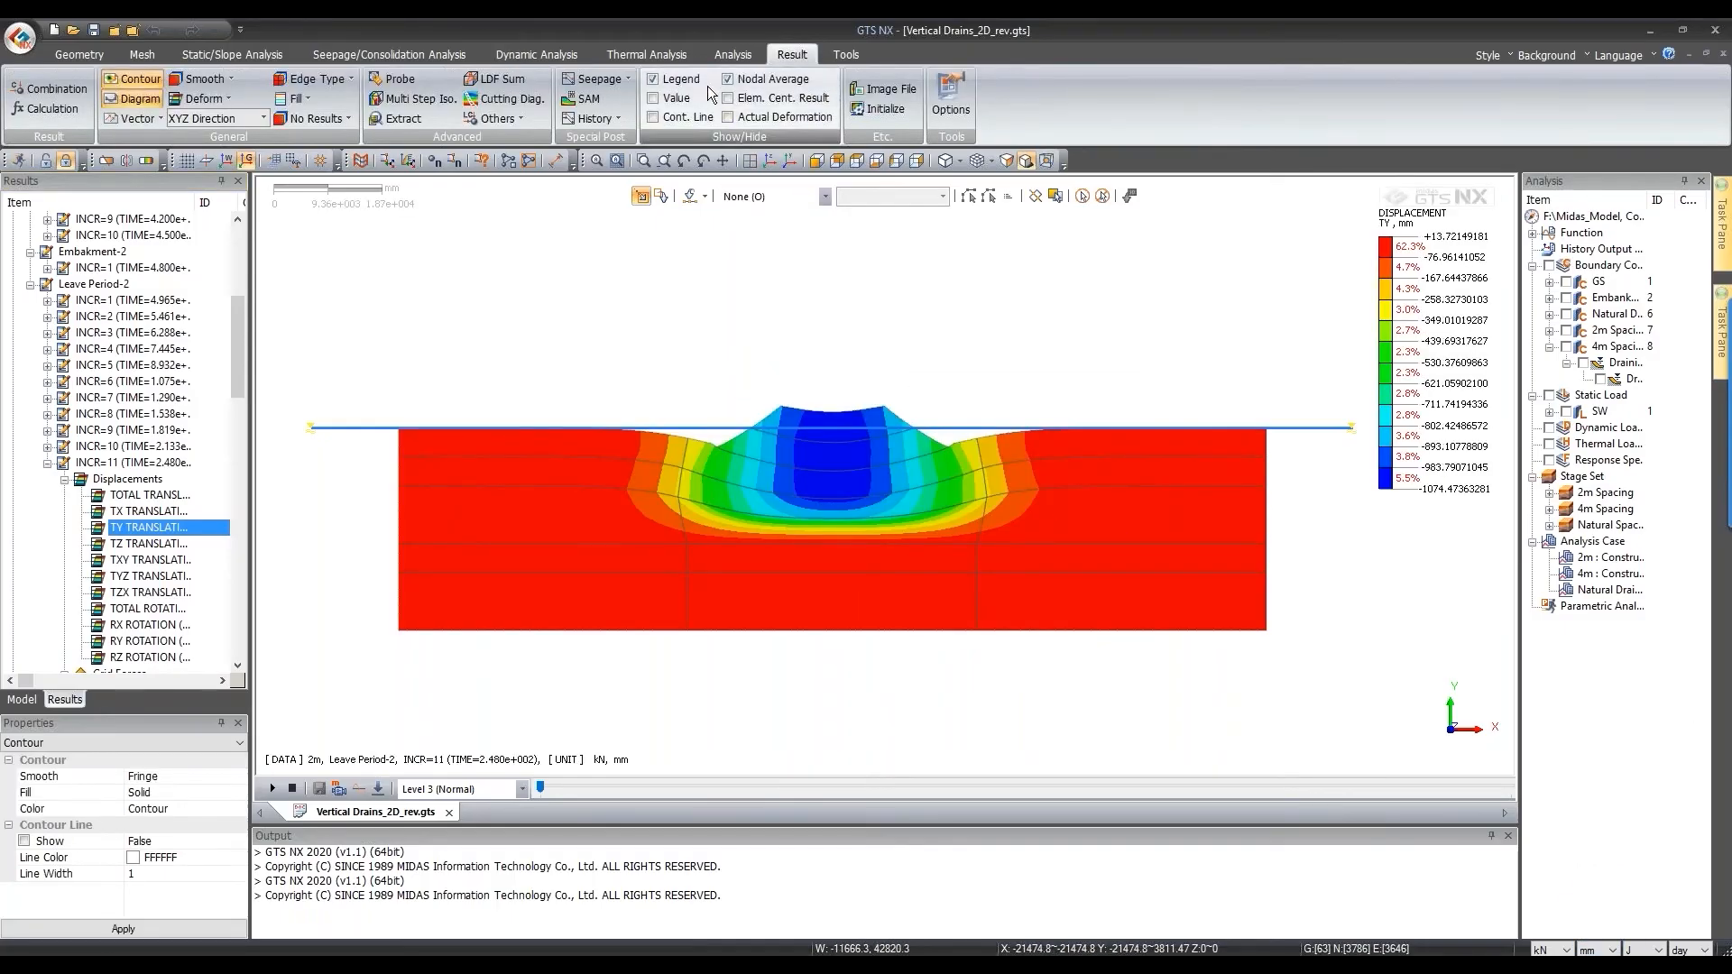
left_click(686, 98)
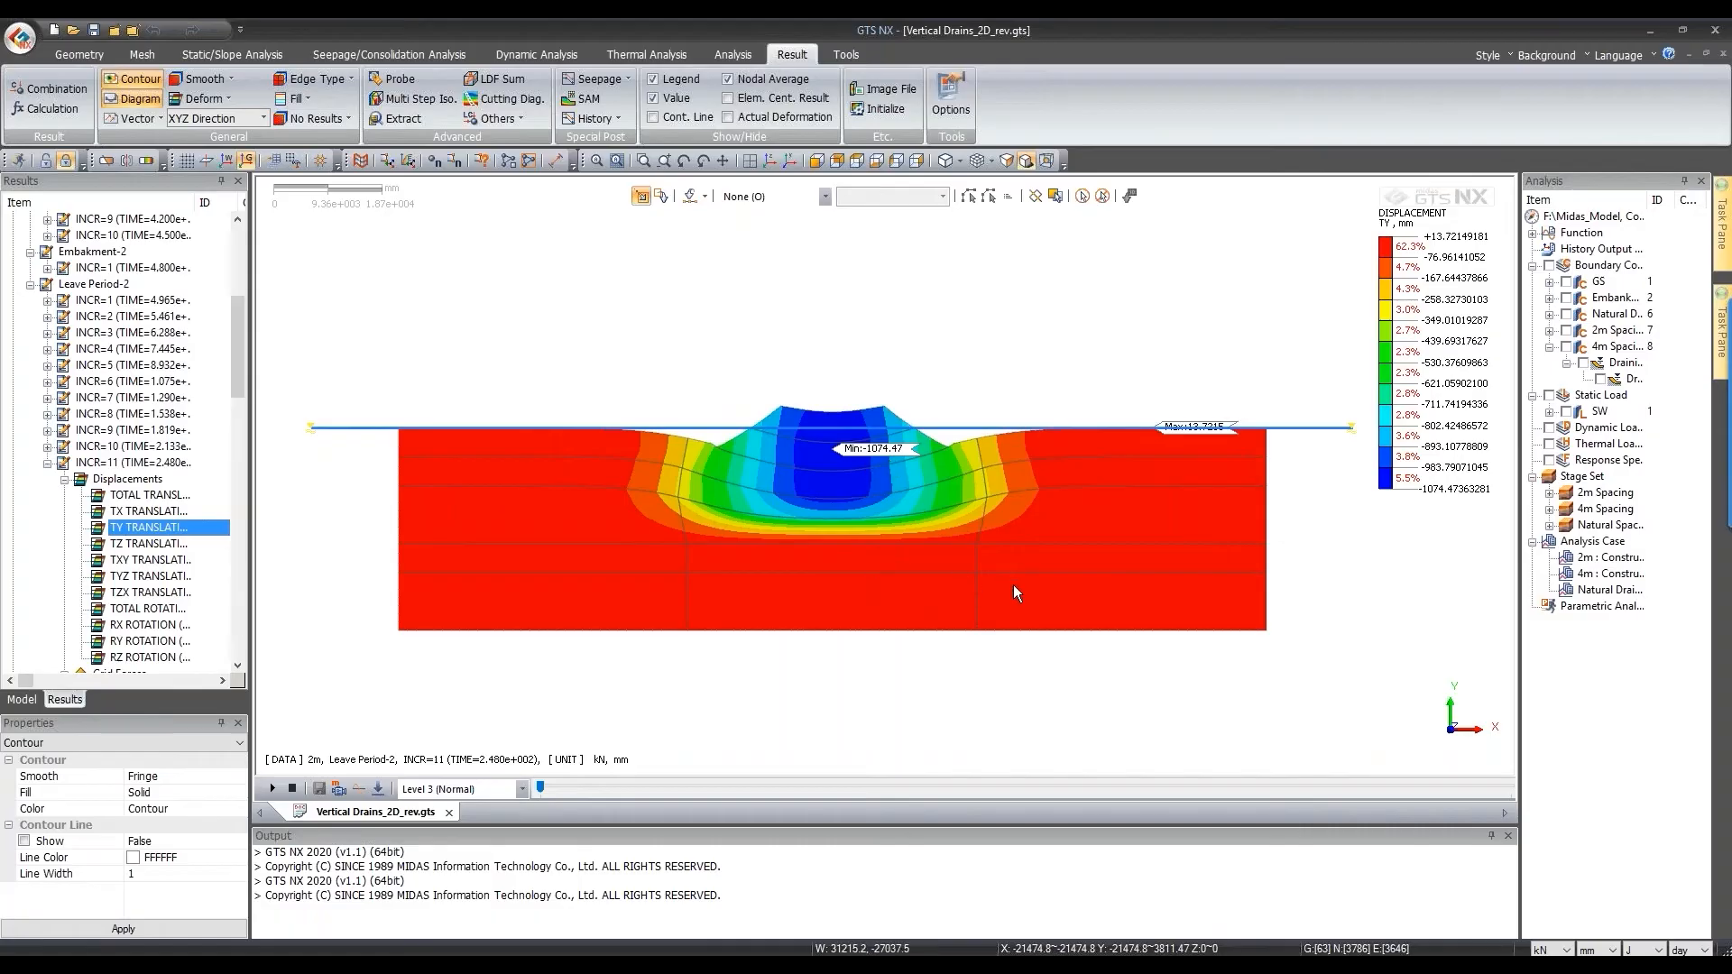
Step: Display the 4m case's final-step TY displacement contour, minimum -1088.61 mm
scroll(992, 577, "down", 2)
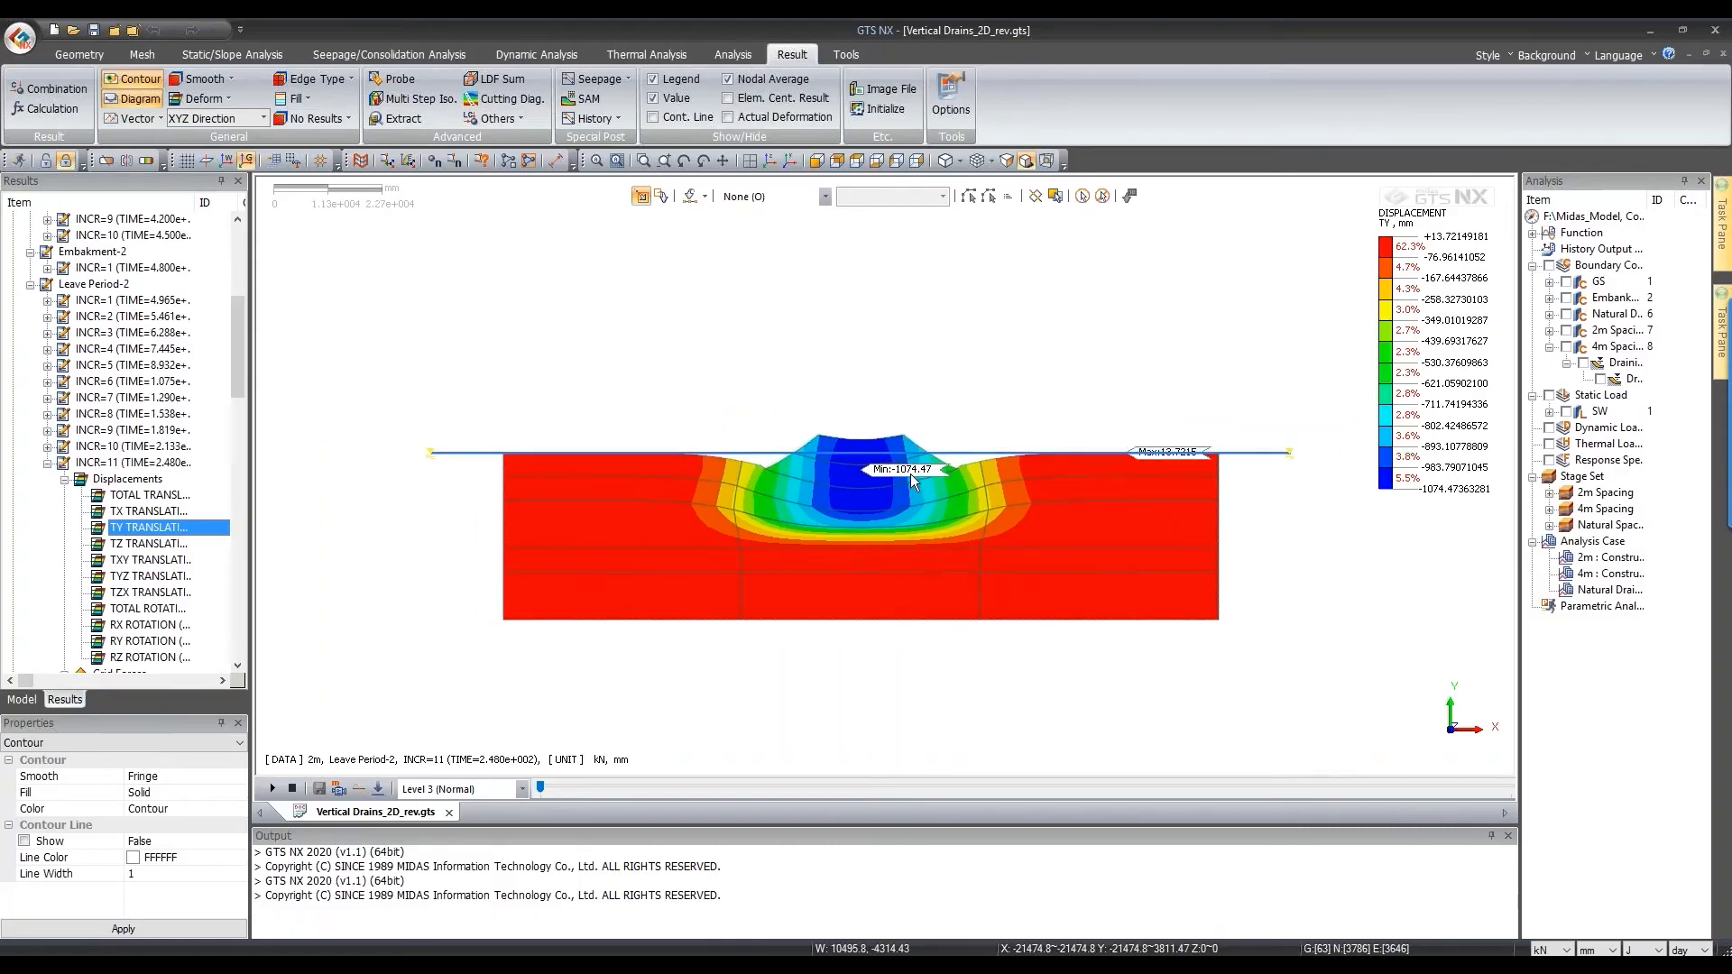
scroll(126, 505, "down", 10)
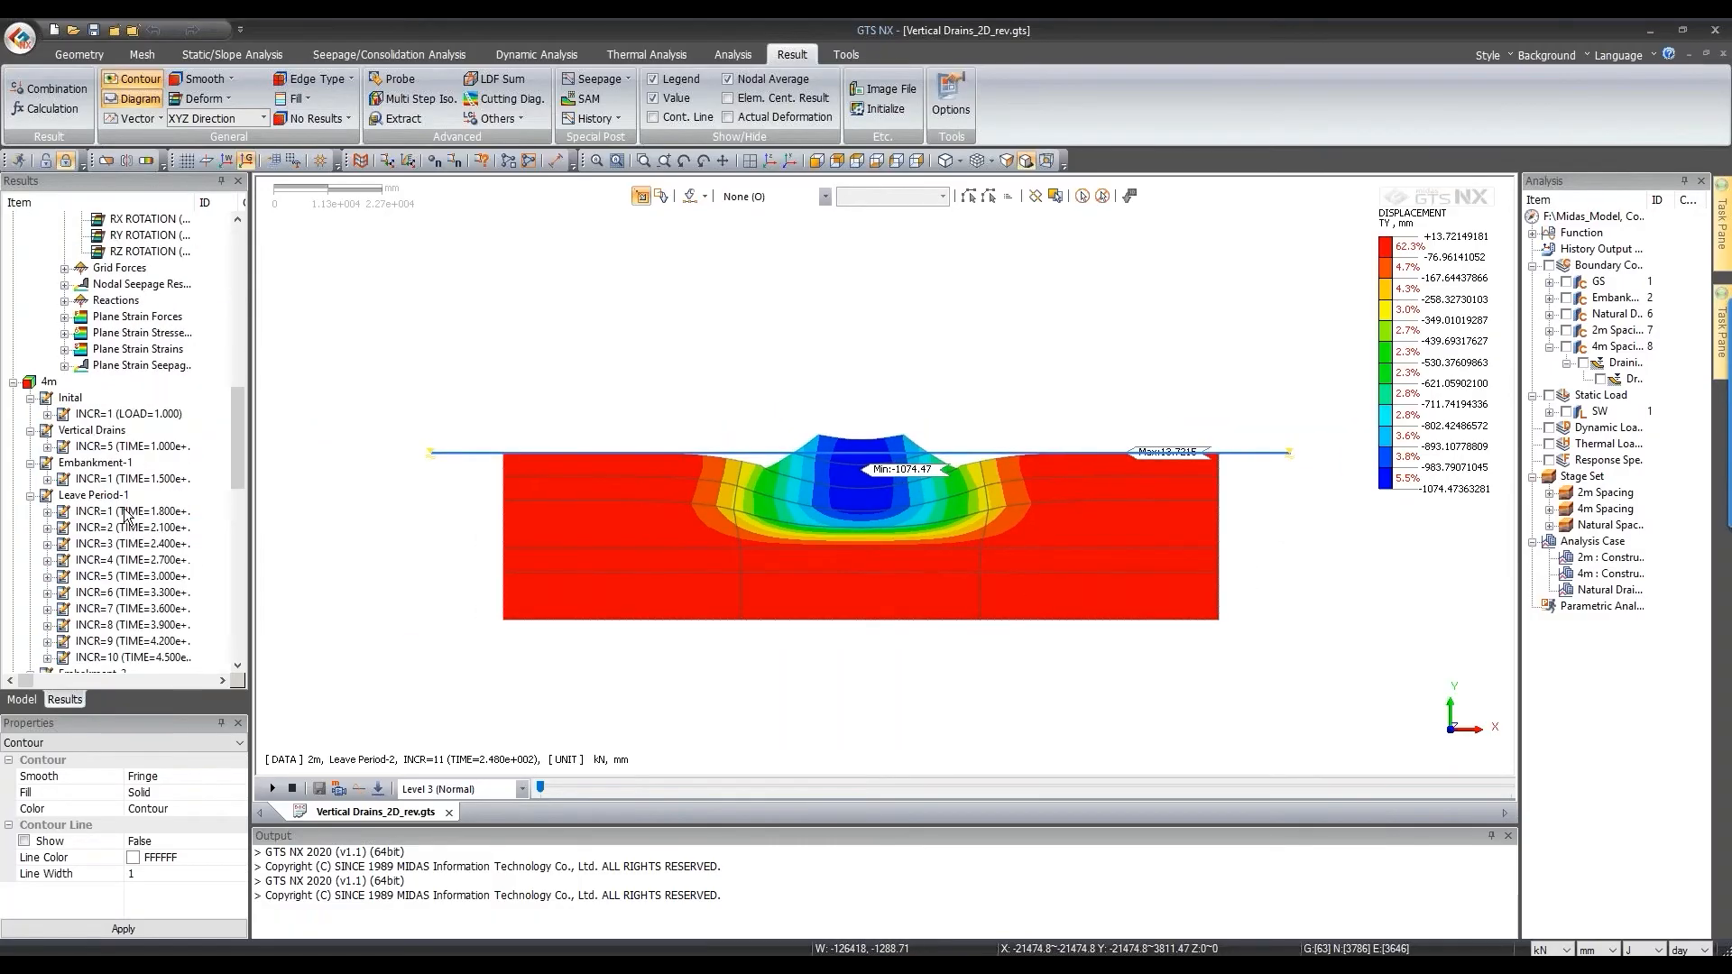
left_click(48, 318)
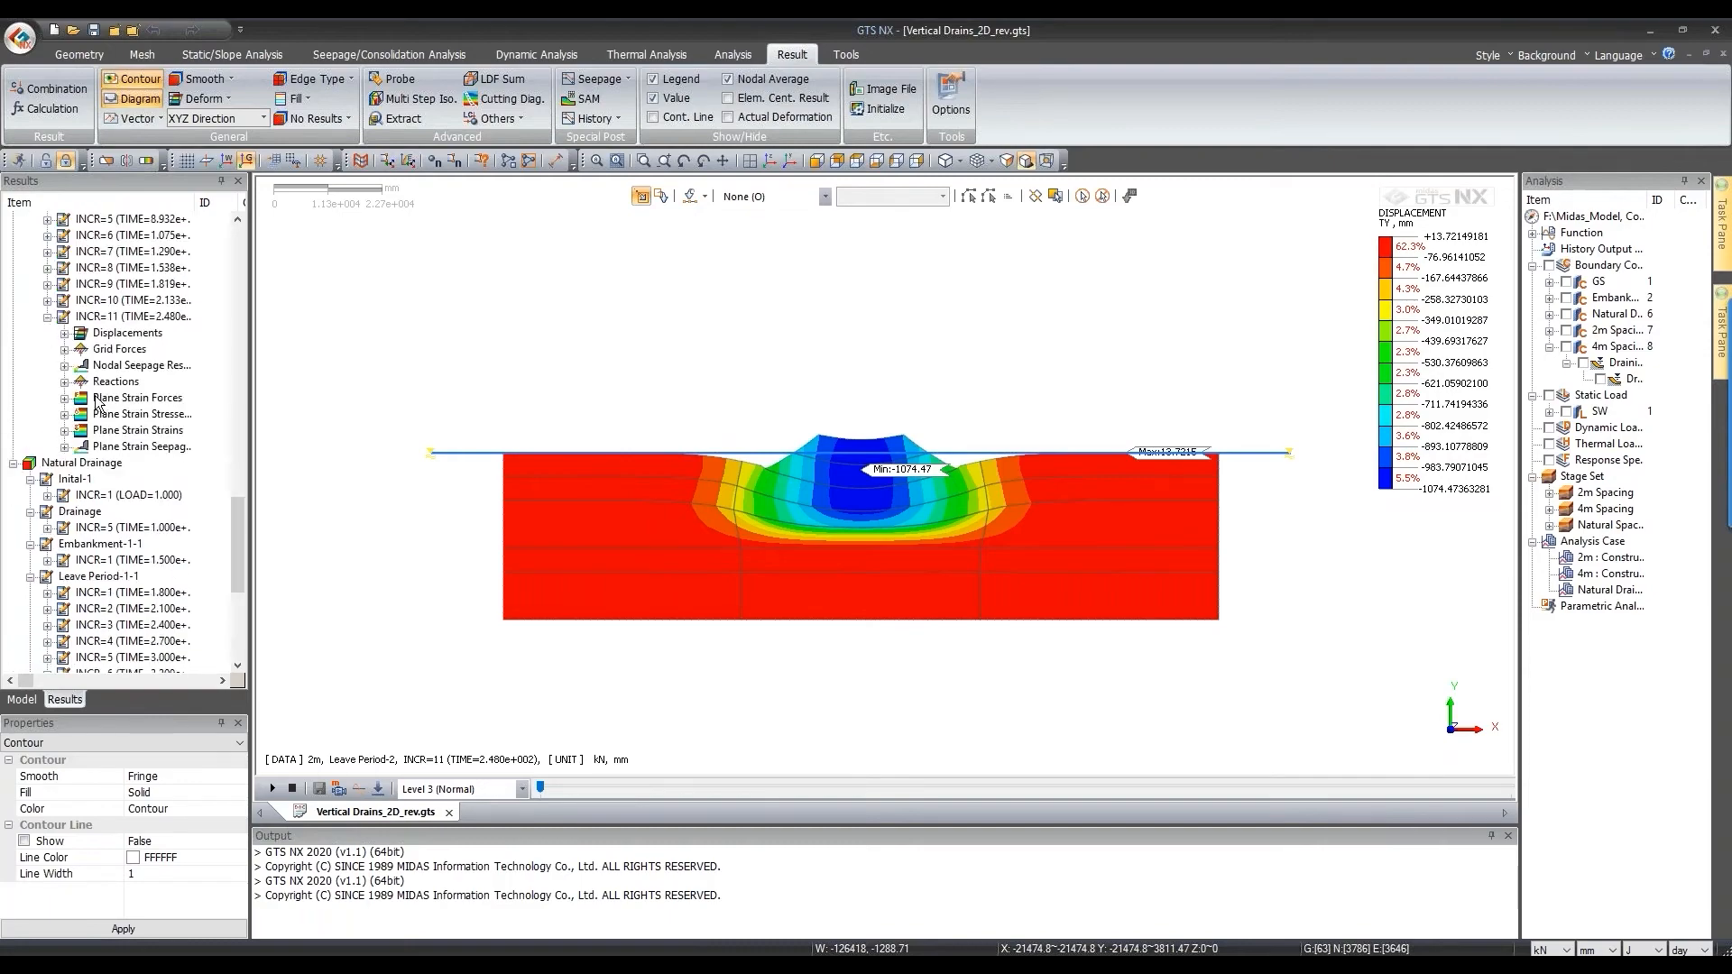
left_click(80, 334)
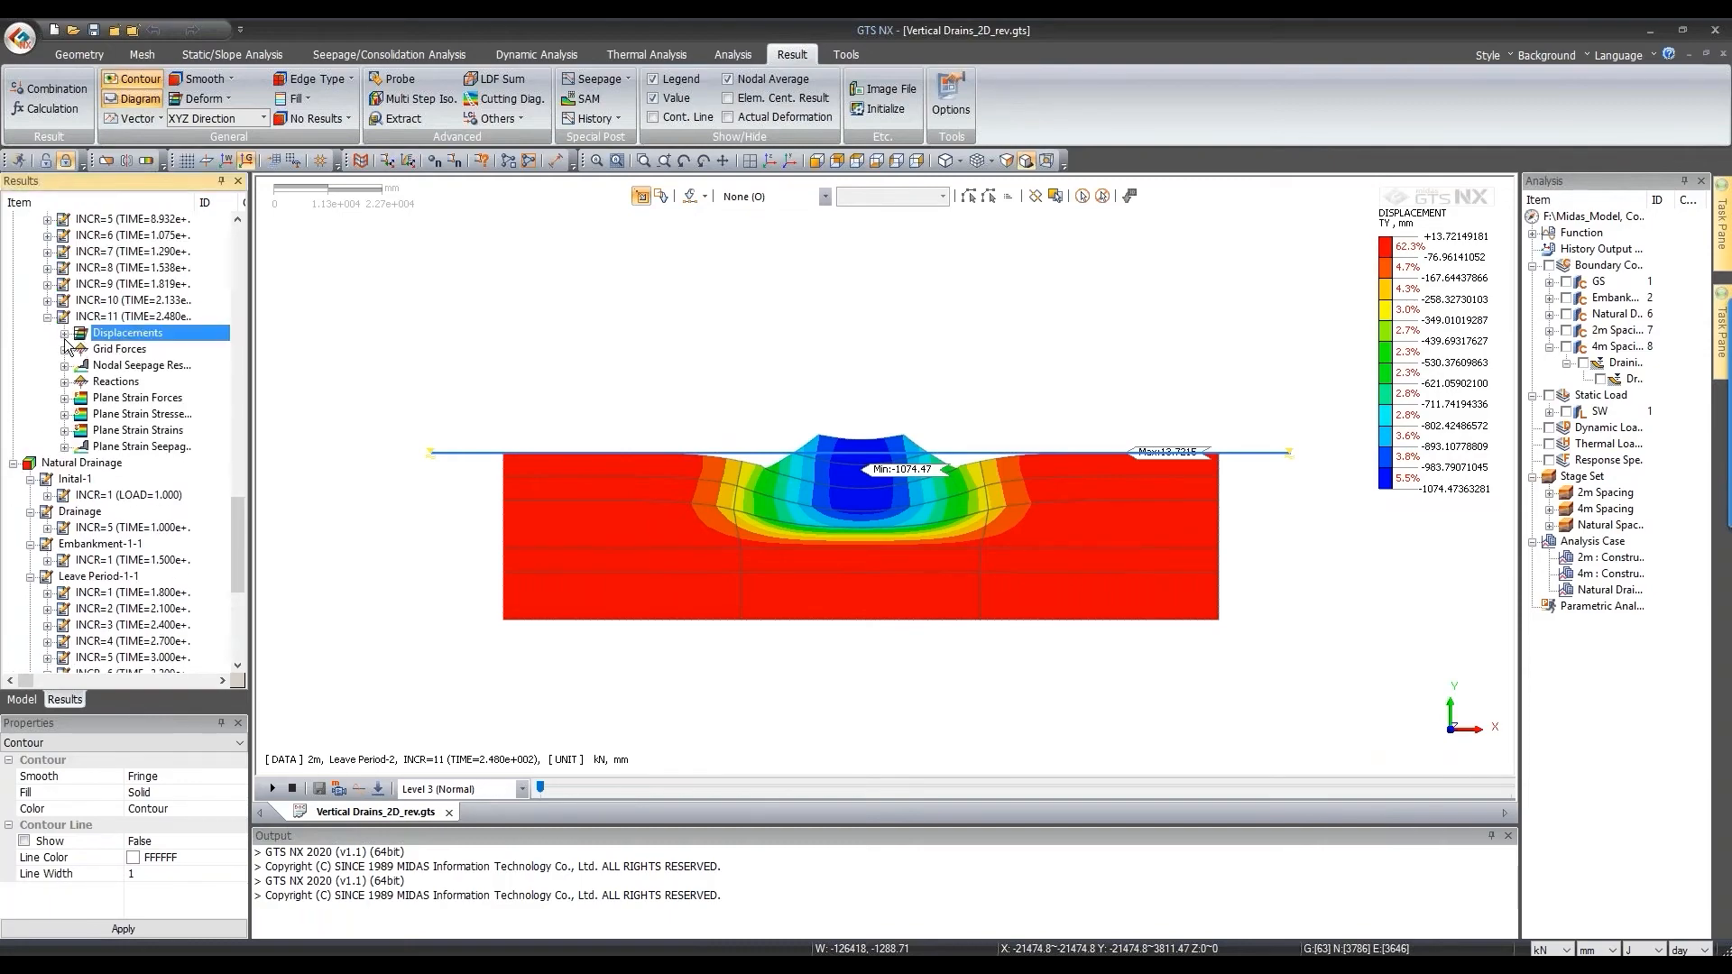
left_click(64, 333)
left_click(131, 396)
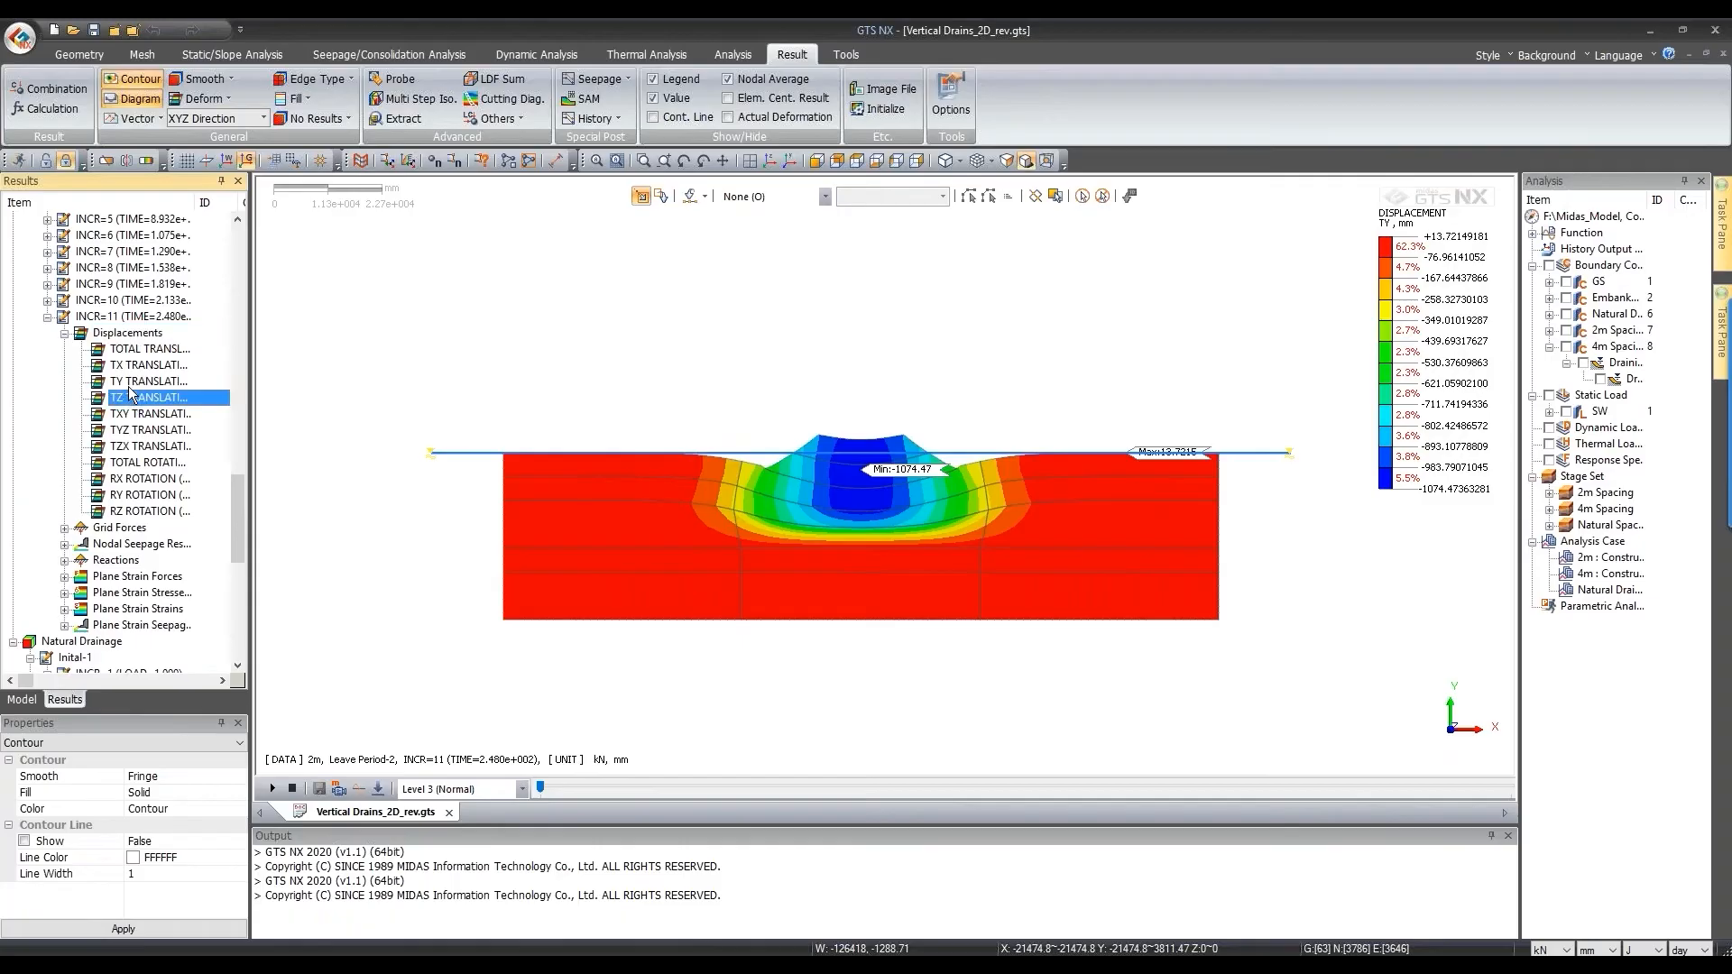
left_click(129, 387)
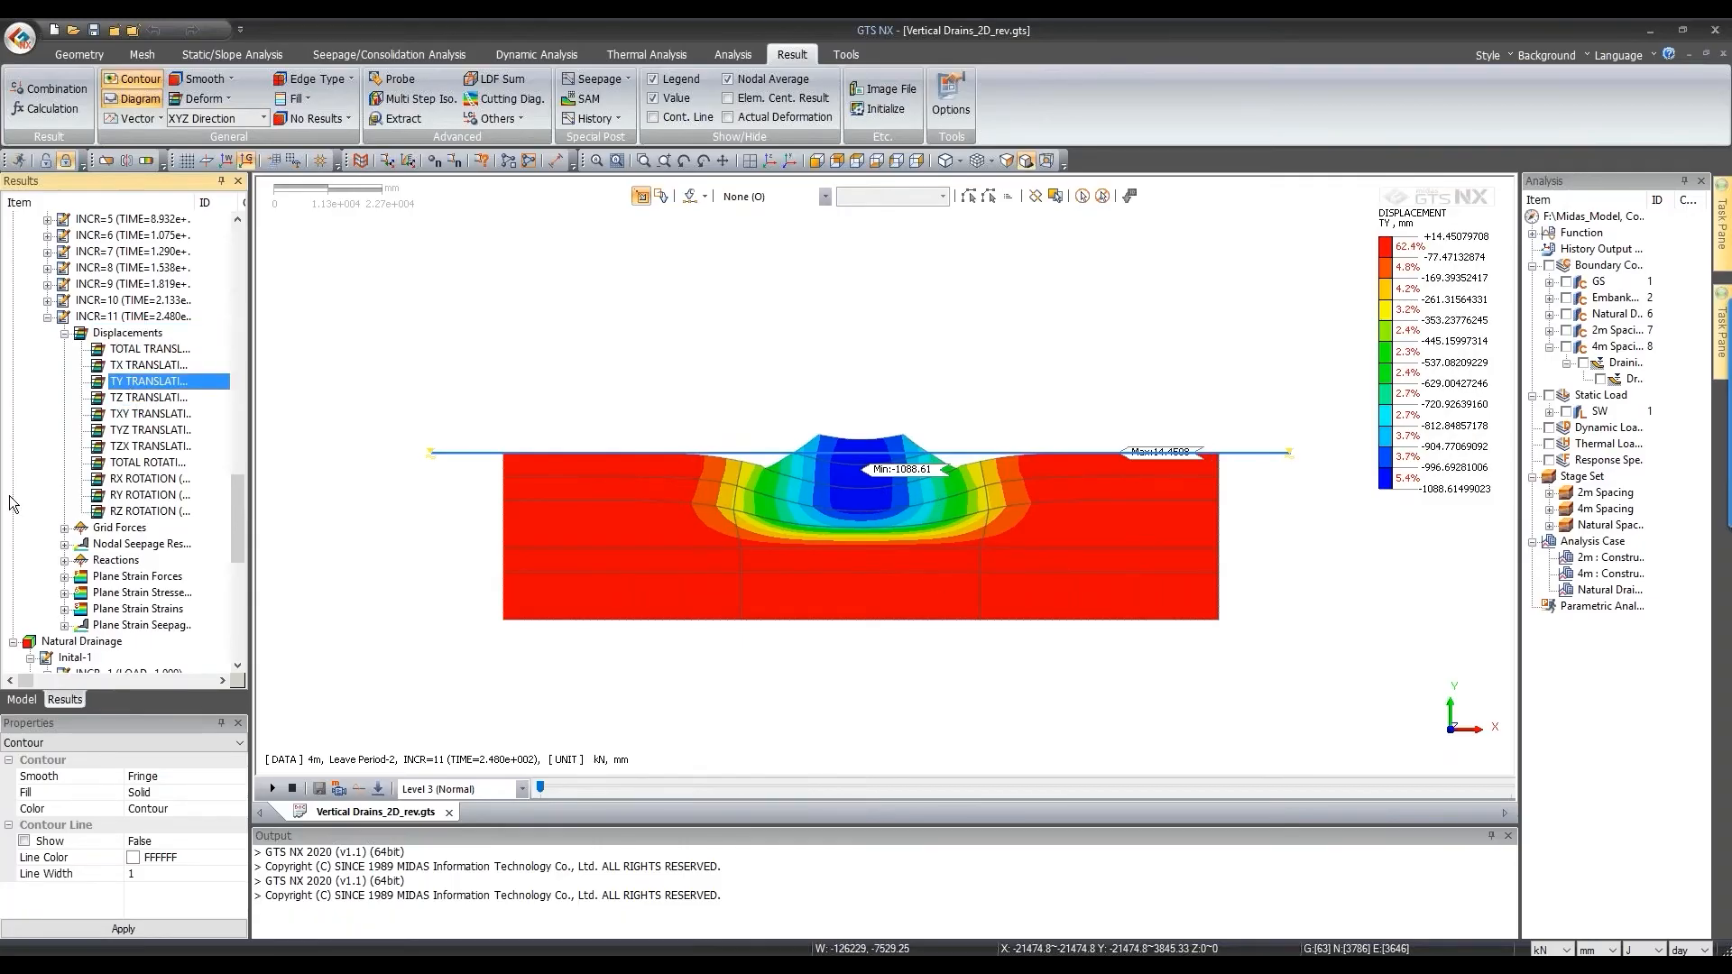
Step: Display the Natural Drainage case's final-step TY displacement contour, minimum -1049.63 mm
scroll(26, 494, "down", 10)
left_click(49, 658)
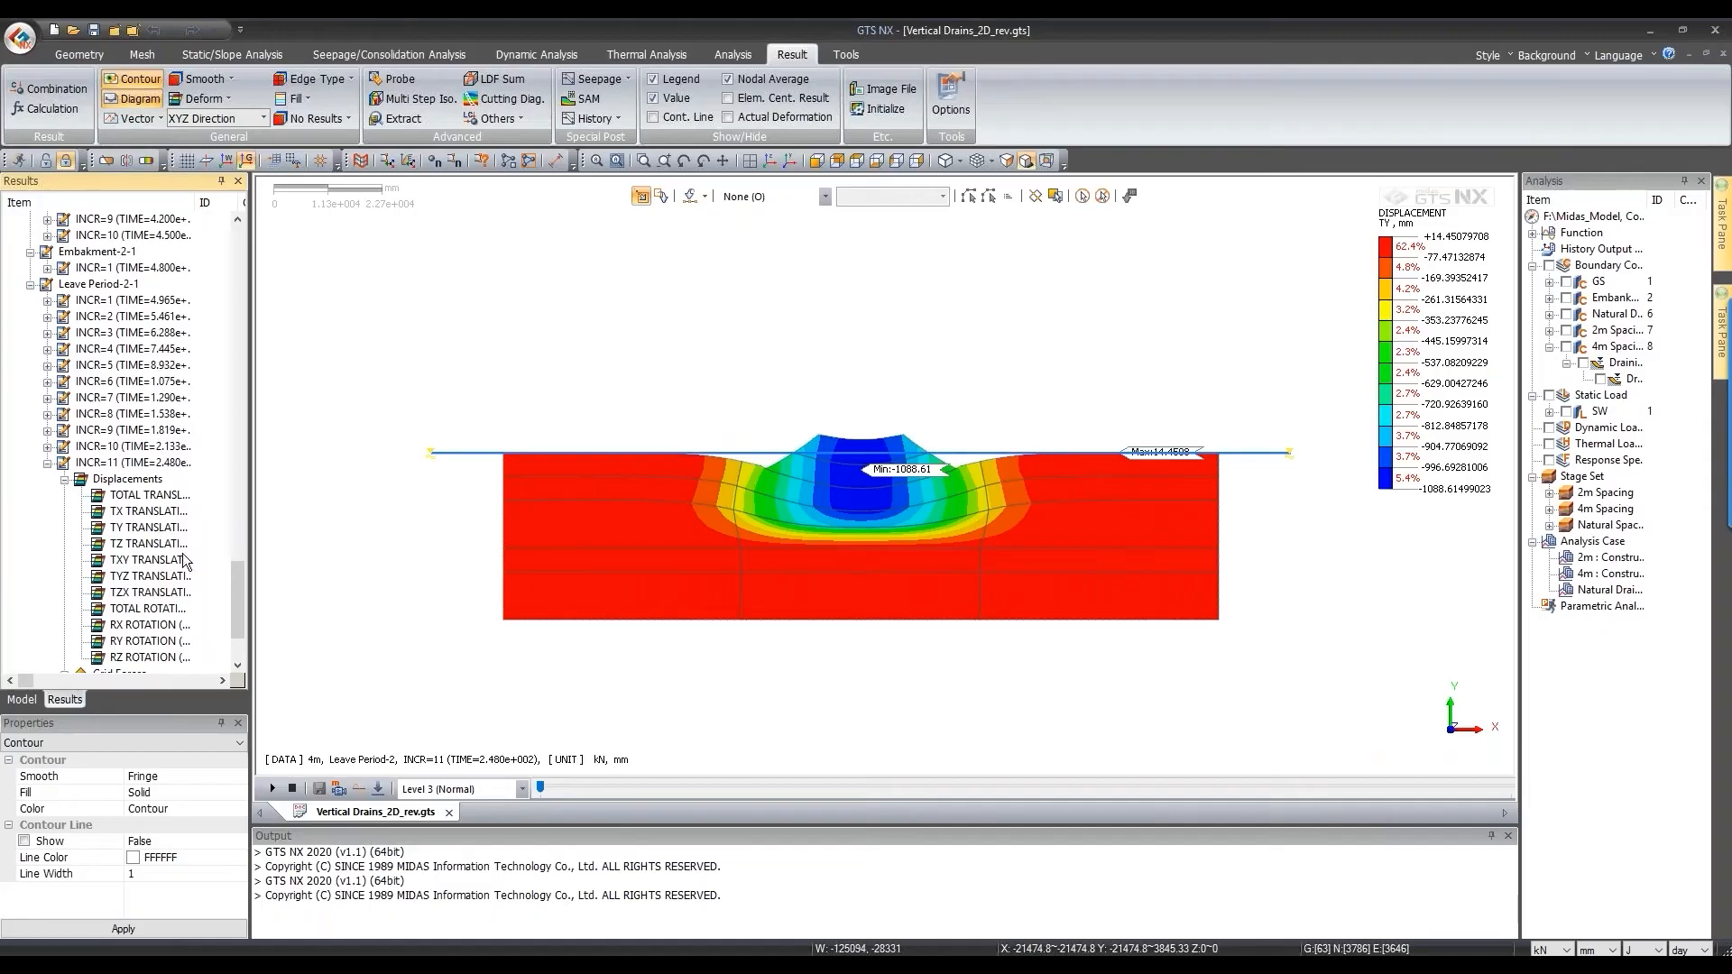
left_click(148, 529)
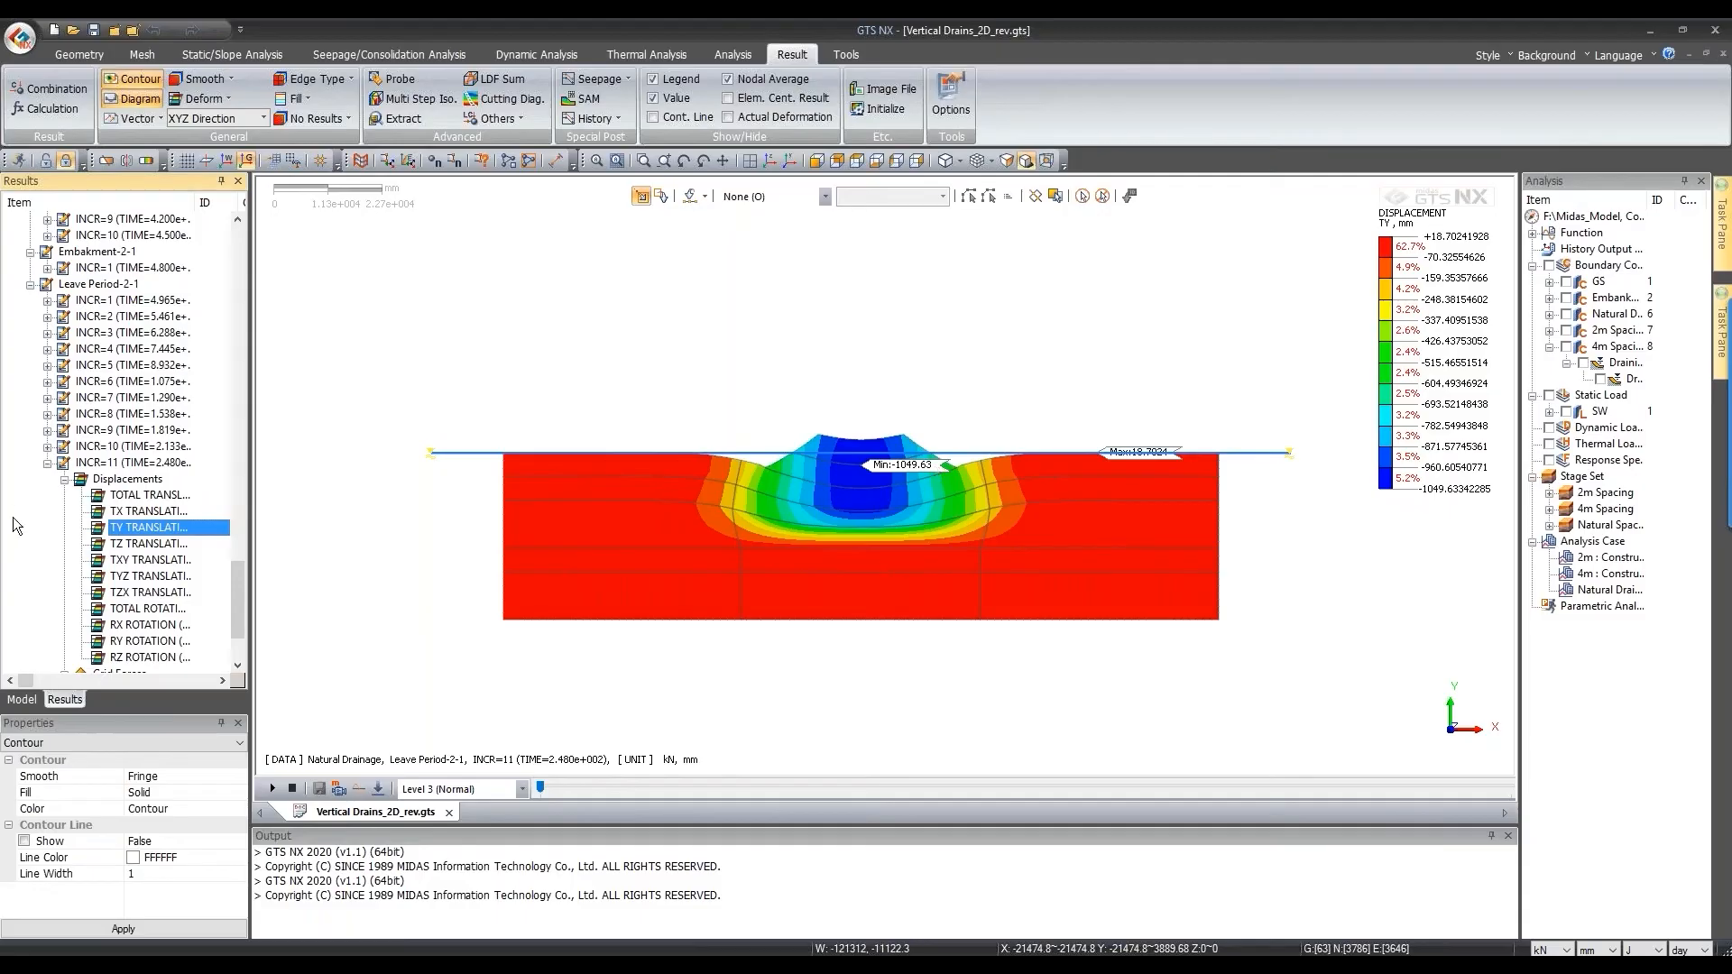
Step: Extract the 2m case's minimum TY TRANSLATION displacement at every step into a table
left_click_drag(155, 715, 155, 766)
left_click(394, 118)
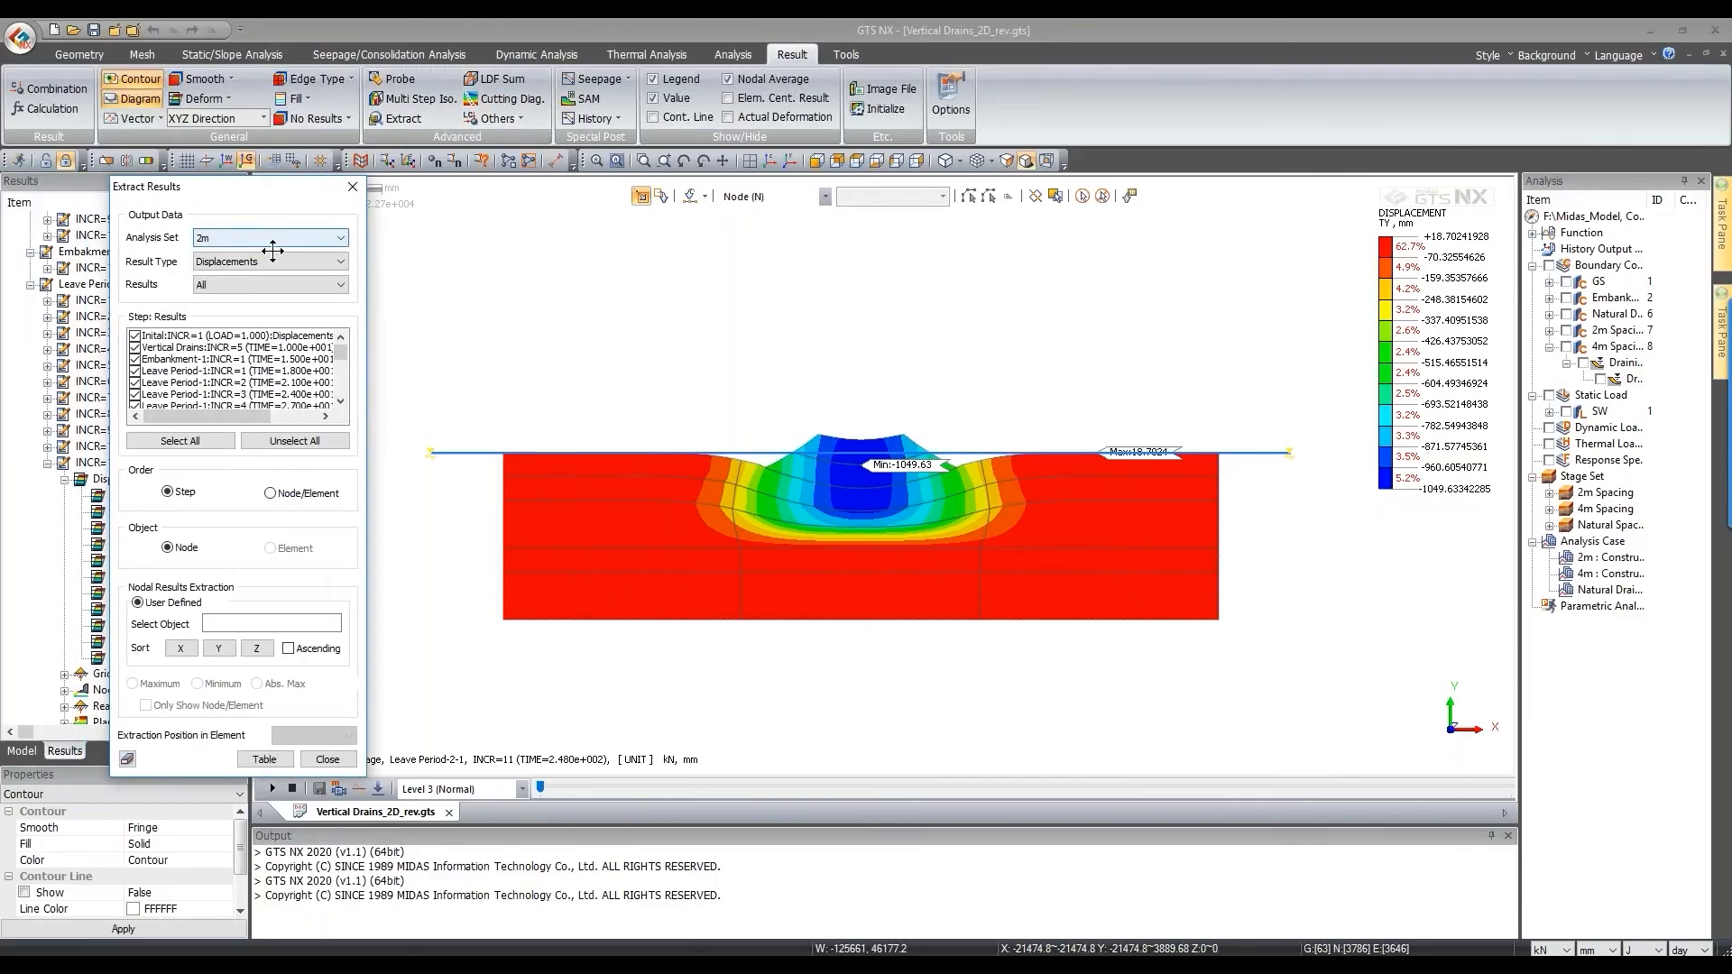
left_click(300, 240)
left_click(240, 234)
left_click(236, 263)
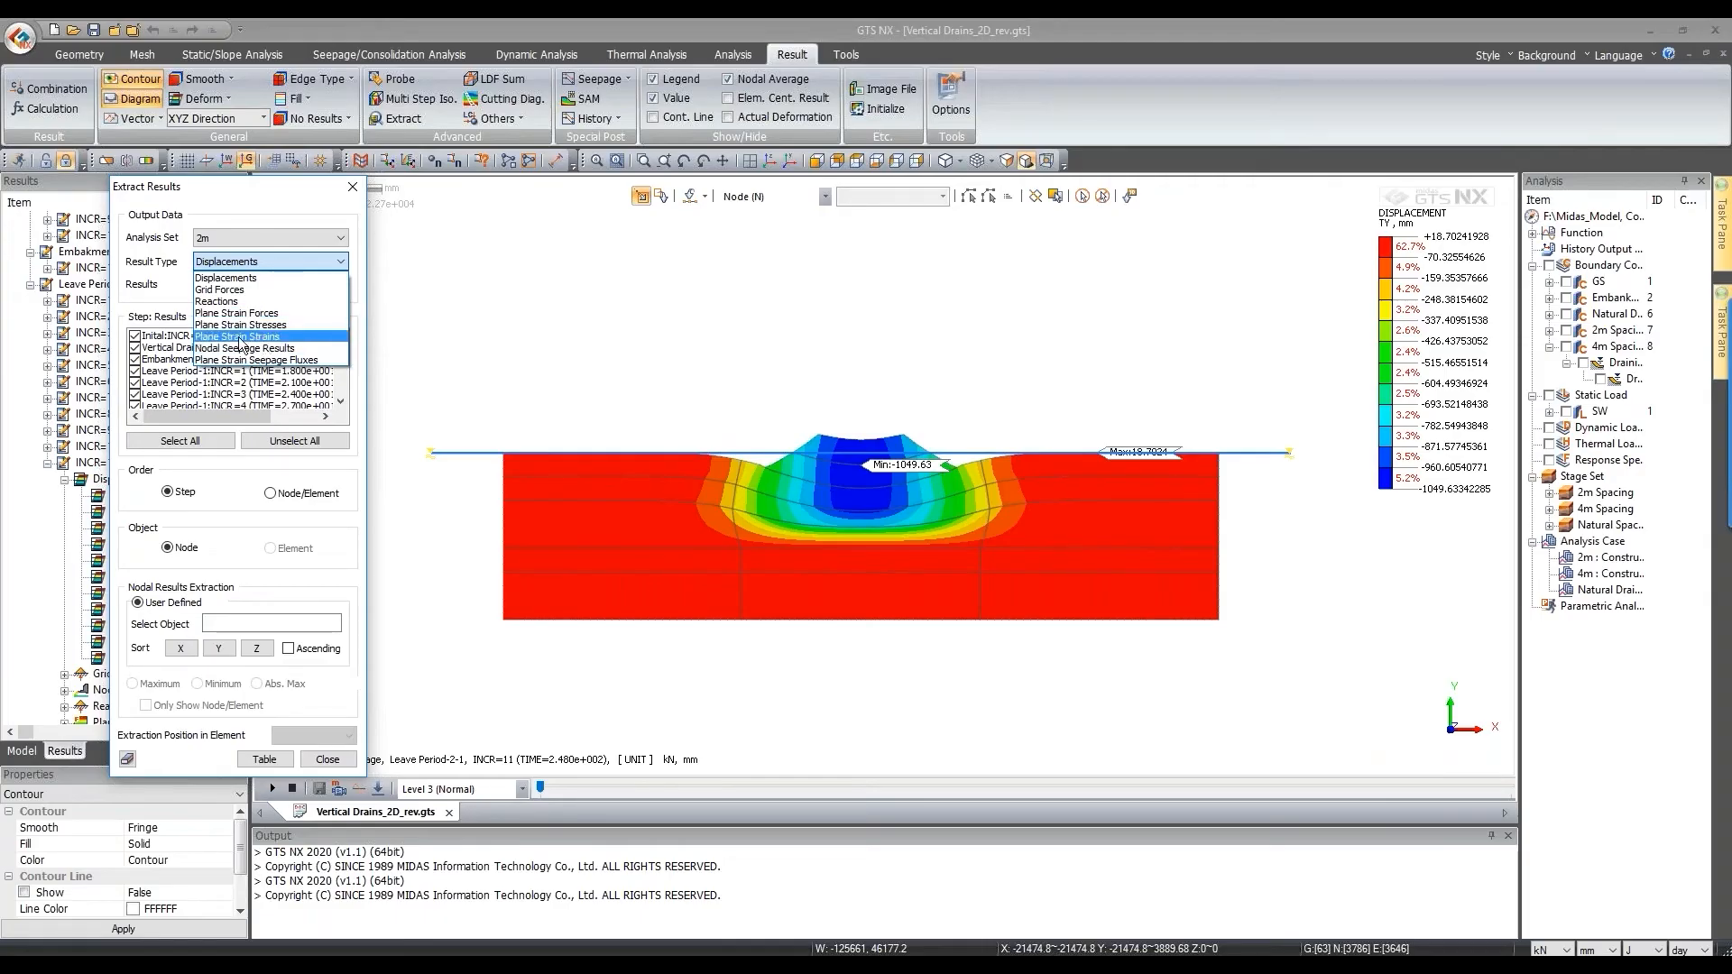
left_click(257, 277)
left_click(258, 284)
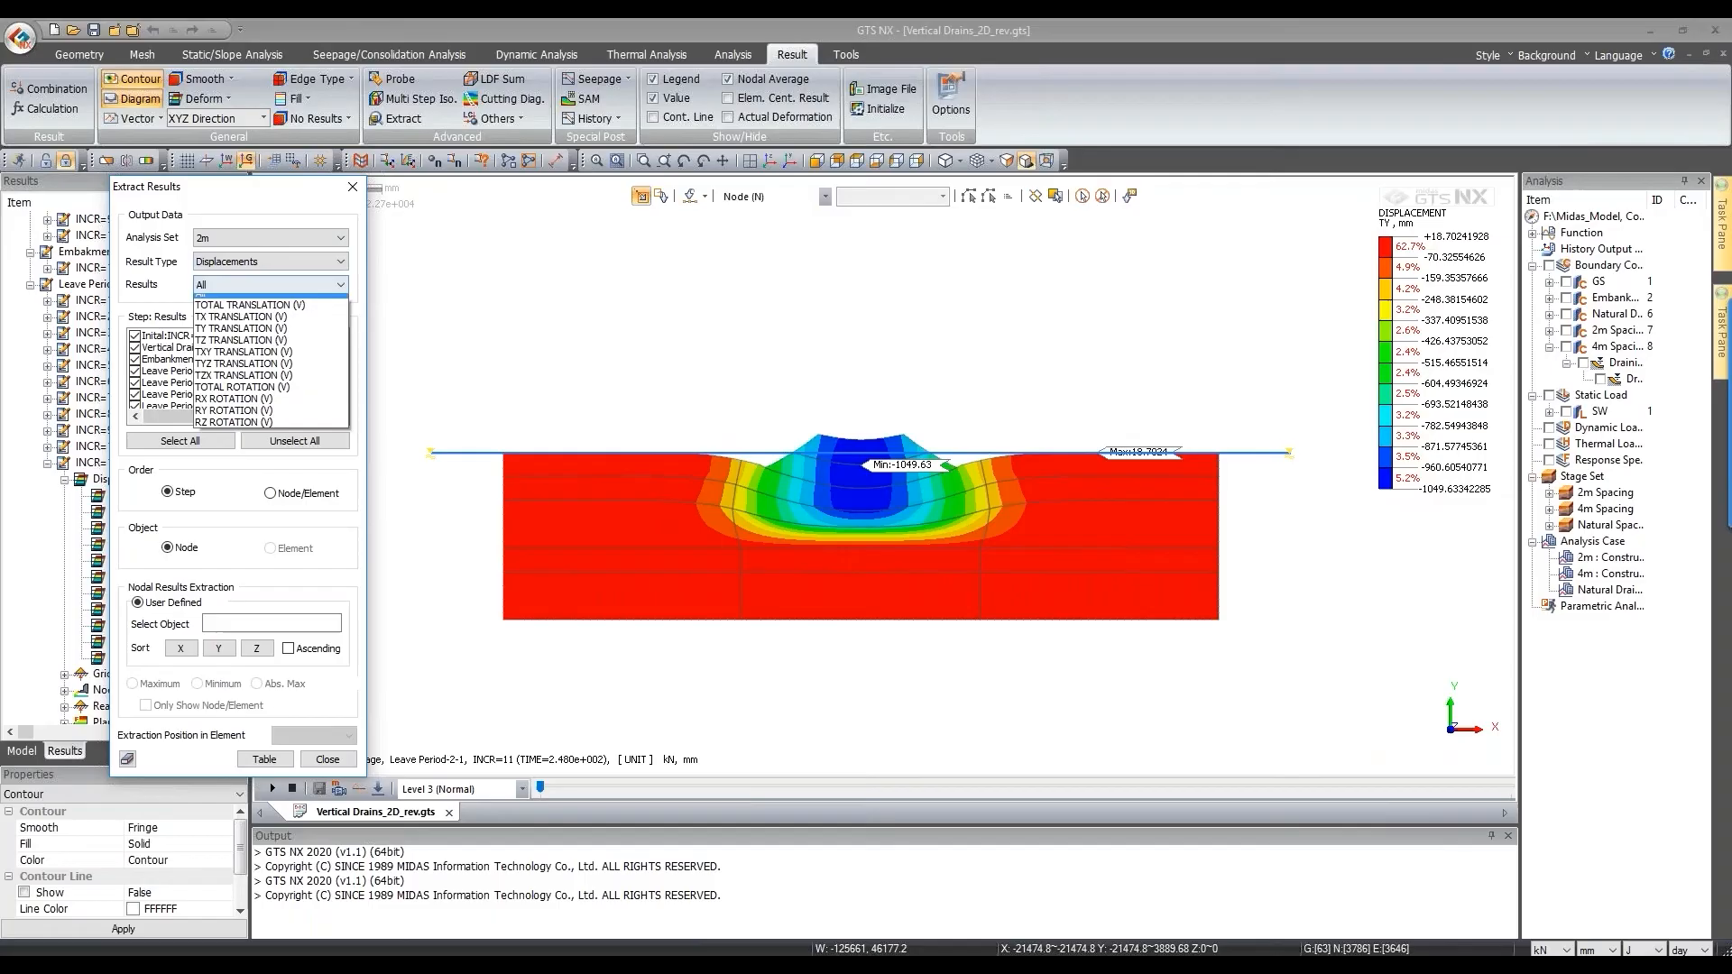
left_click(240, 329)
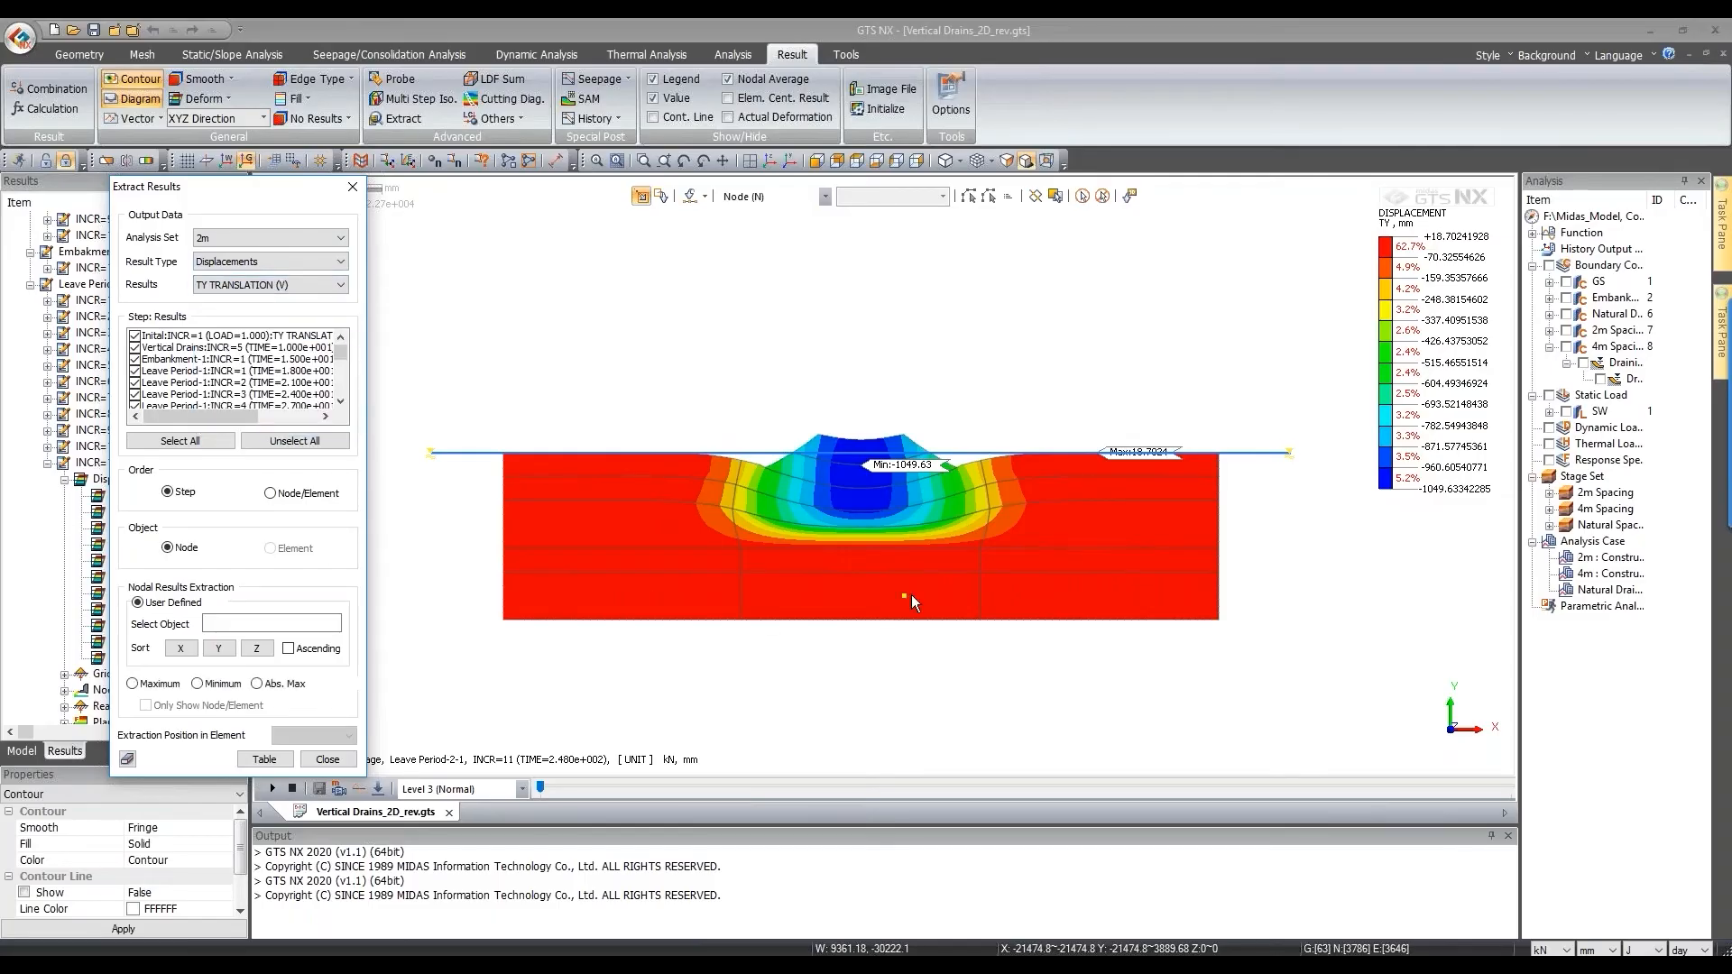
scroll(911, 594, "up", 2)
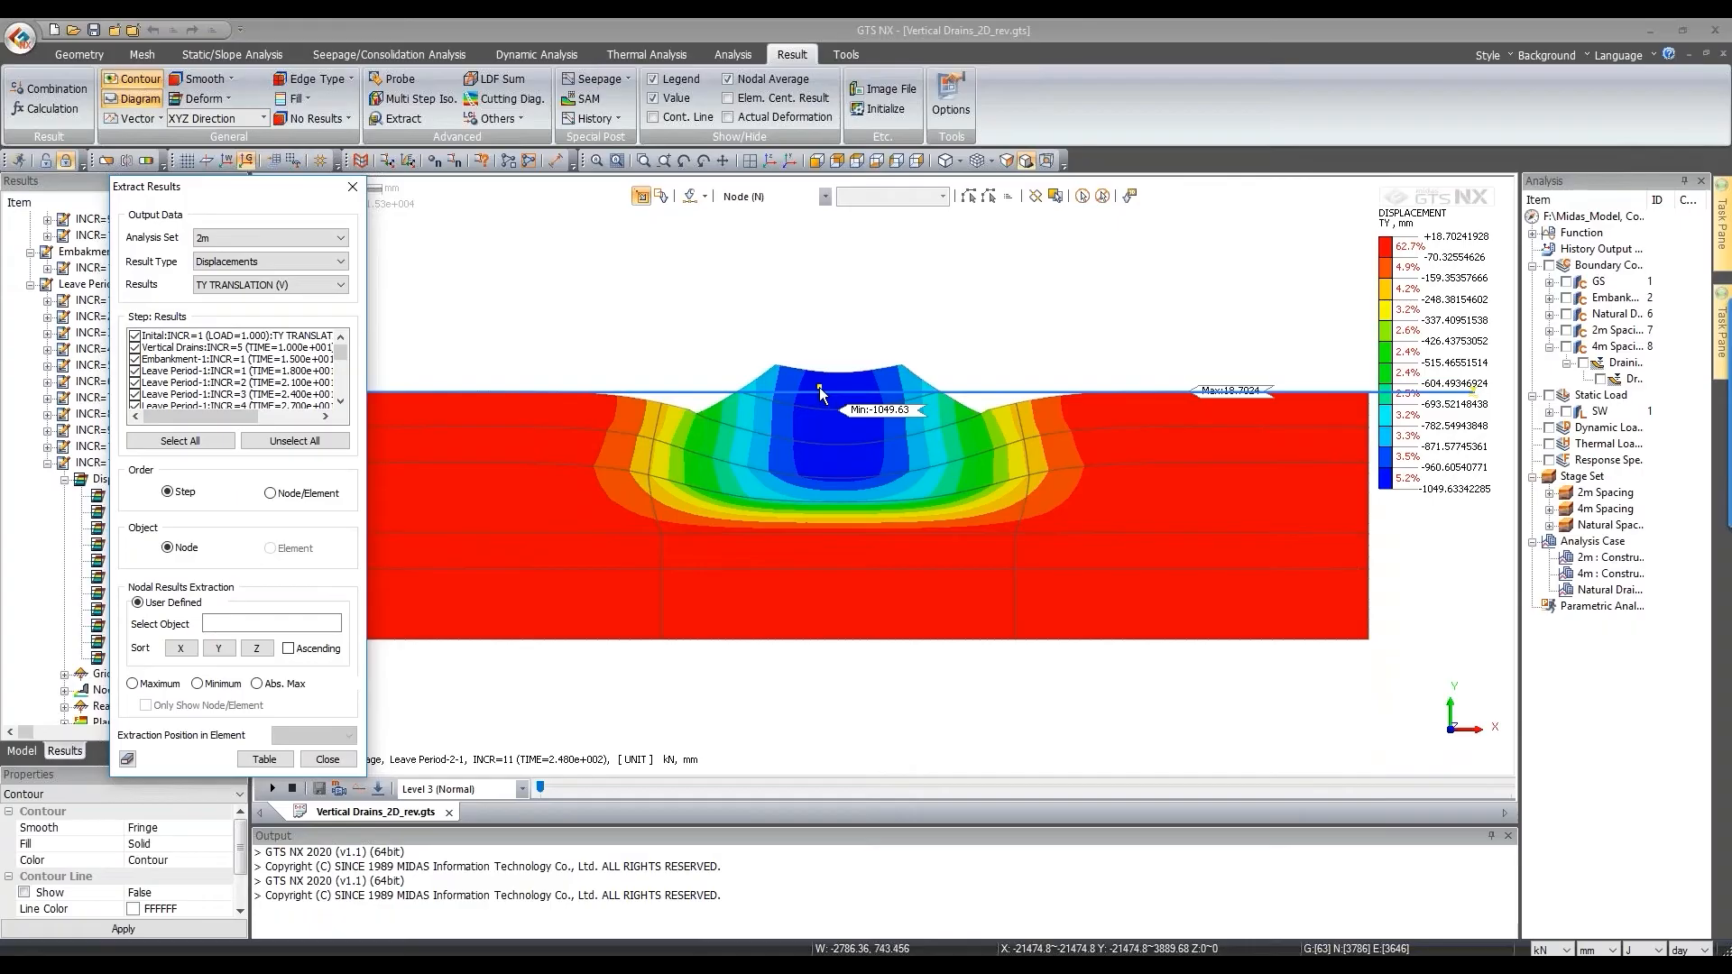
left_click(236, 684)
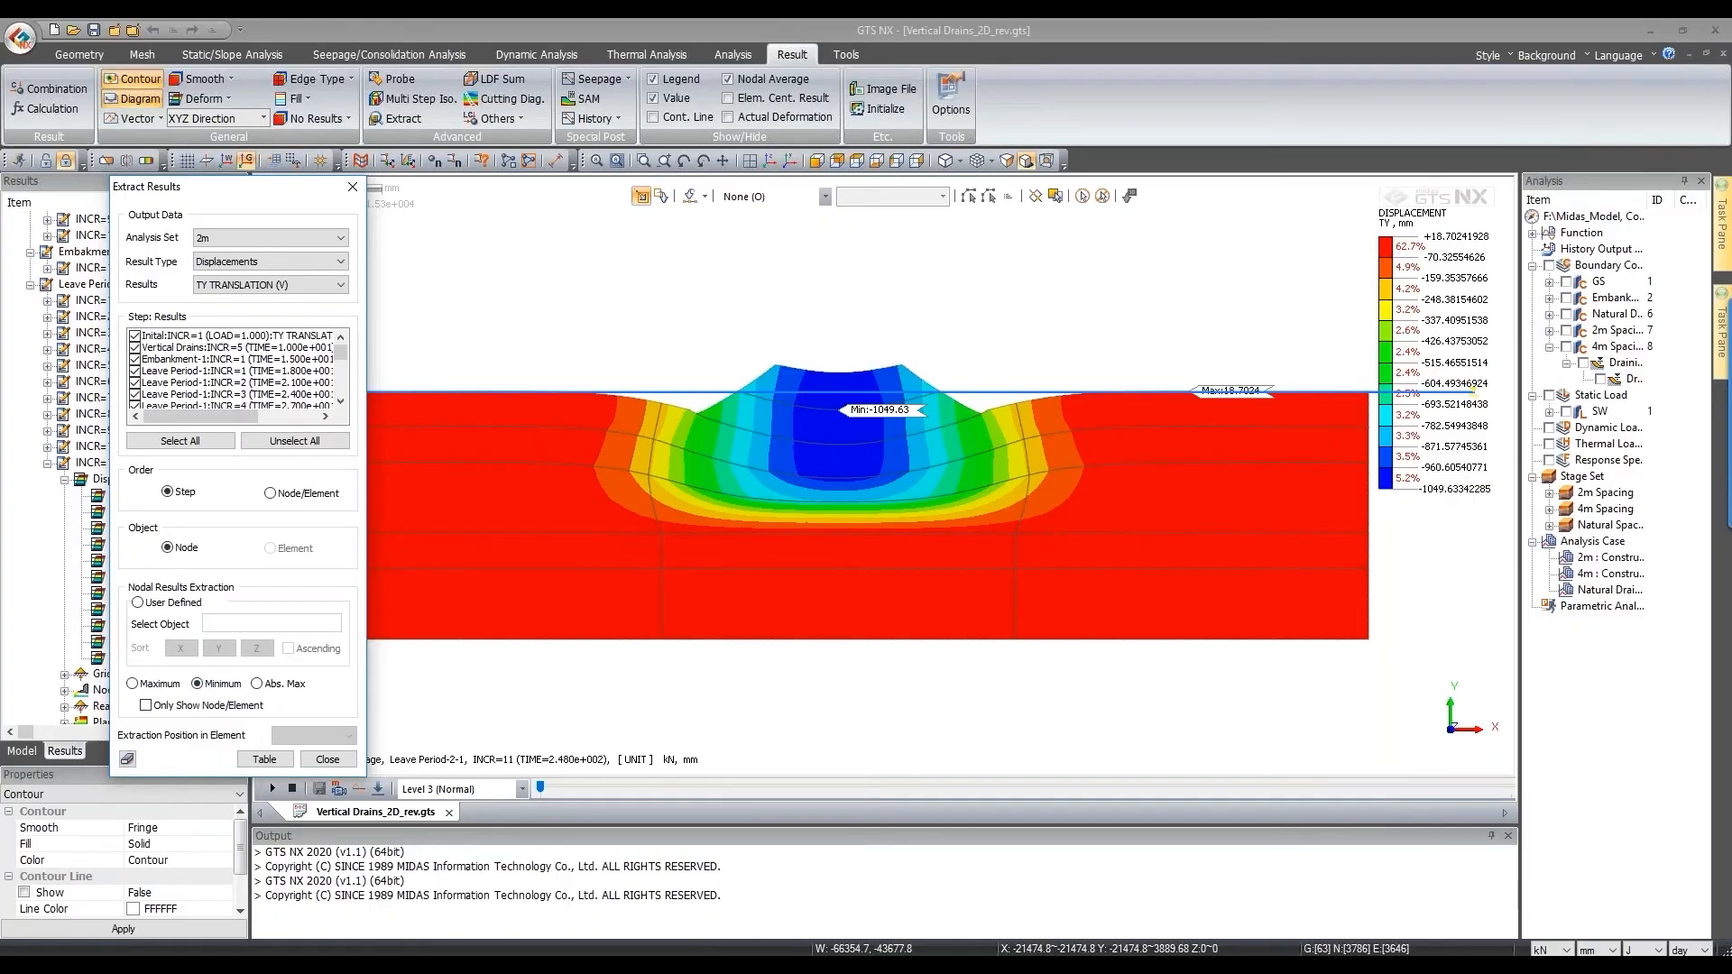
left_click(276, 743)
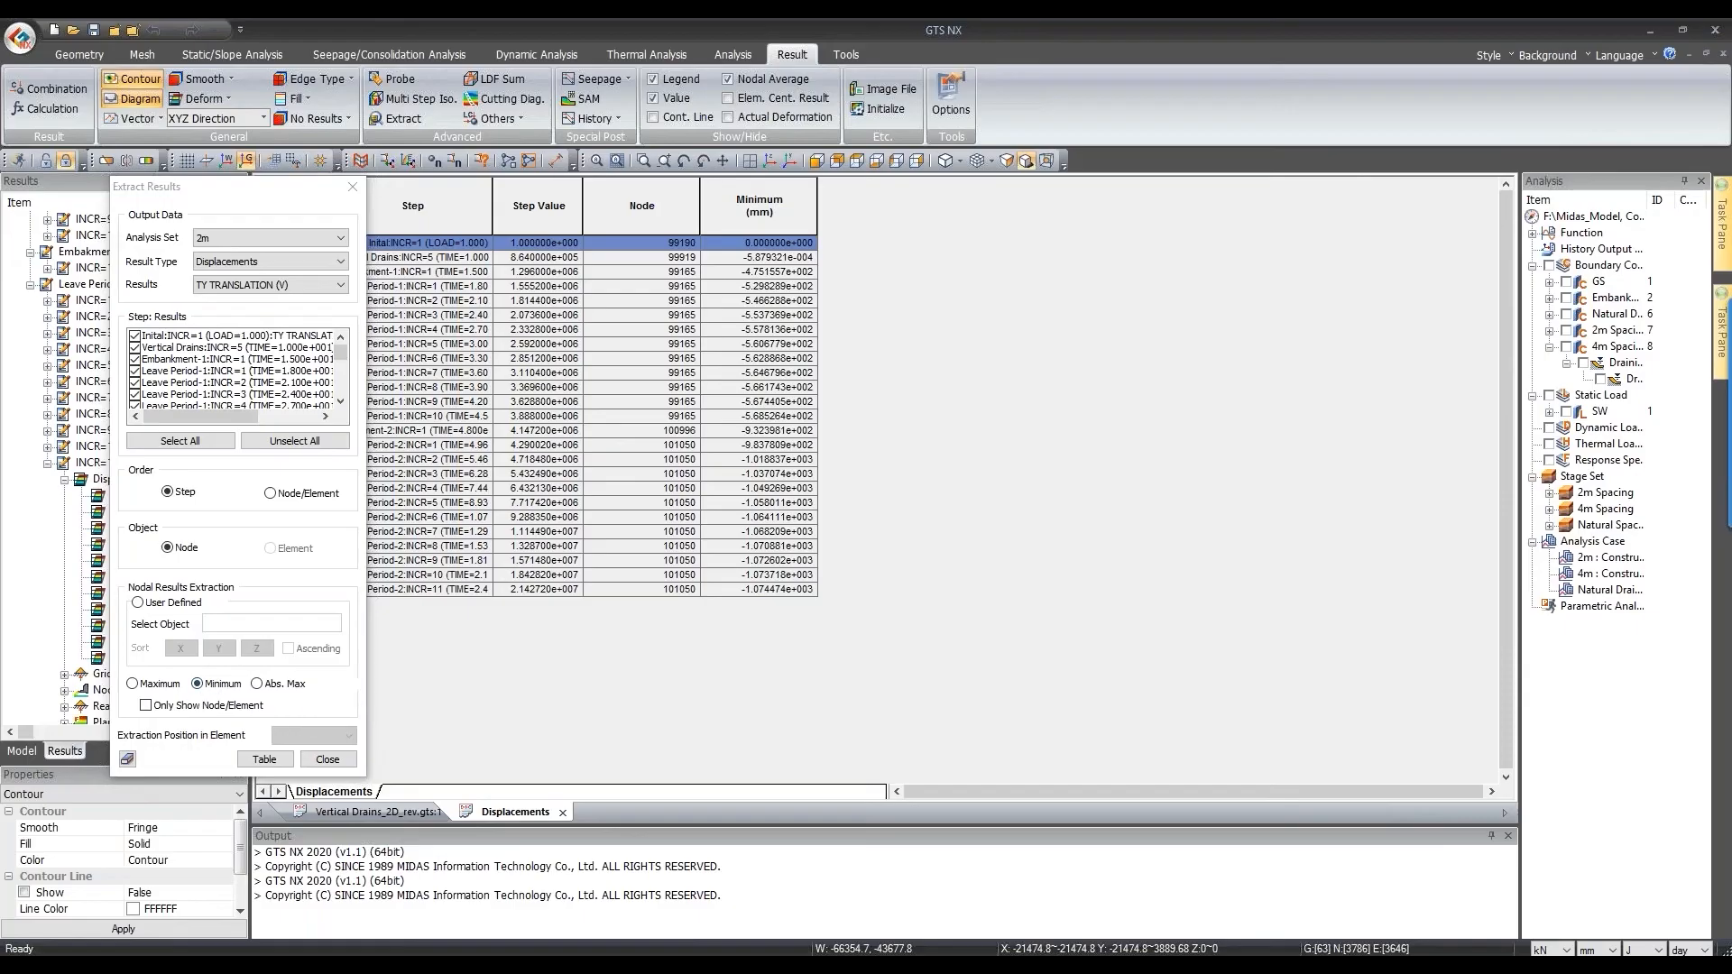
Step: Graph the Step and Minimum columns with Y label 'Disp' and title 'Disp vs time'
left_click_drag(237, 190, 121, 183)
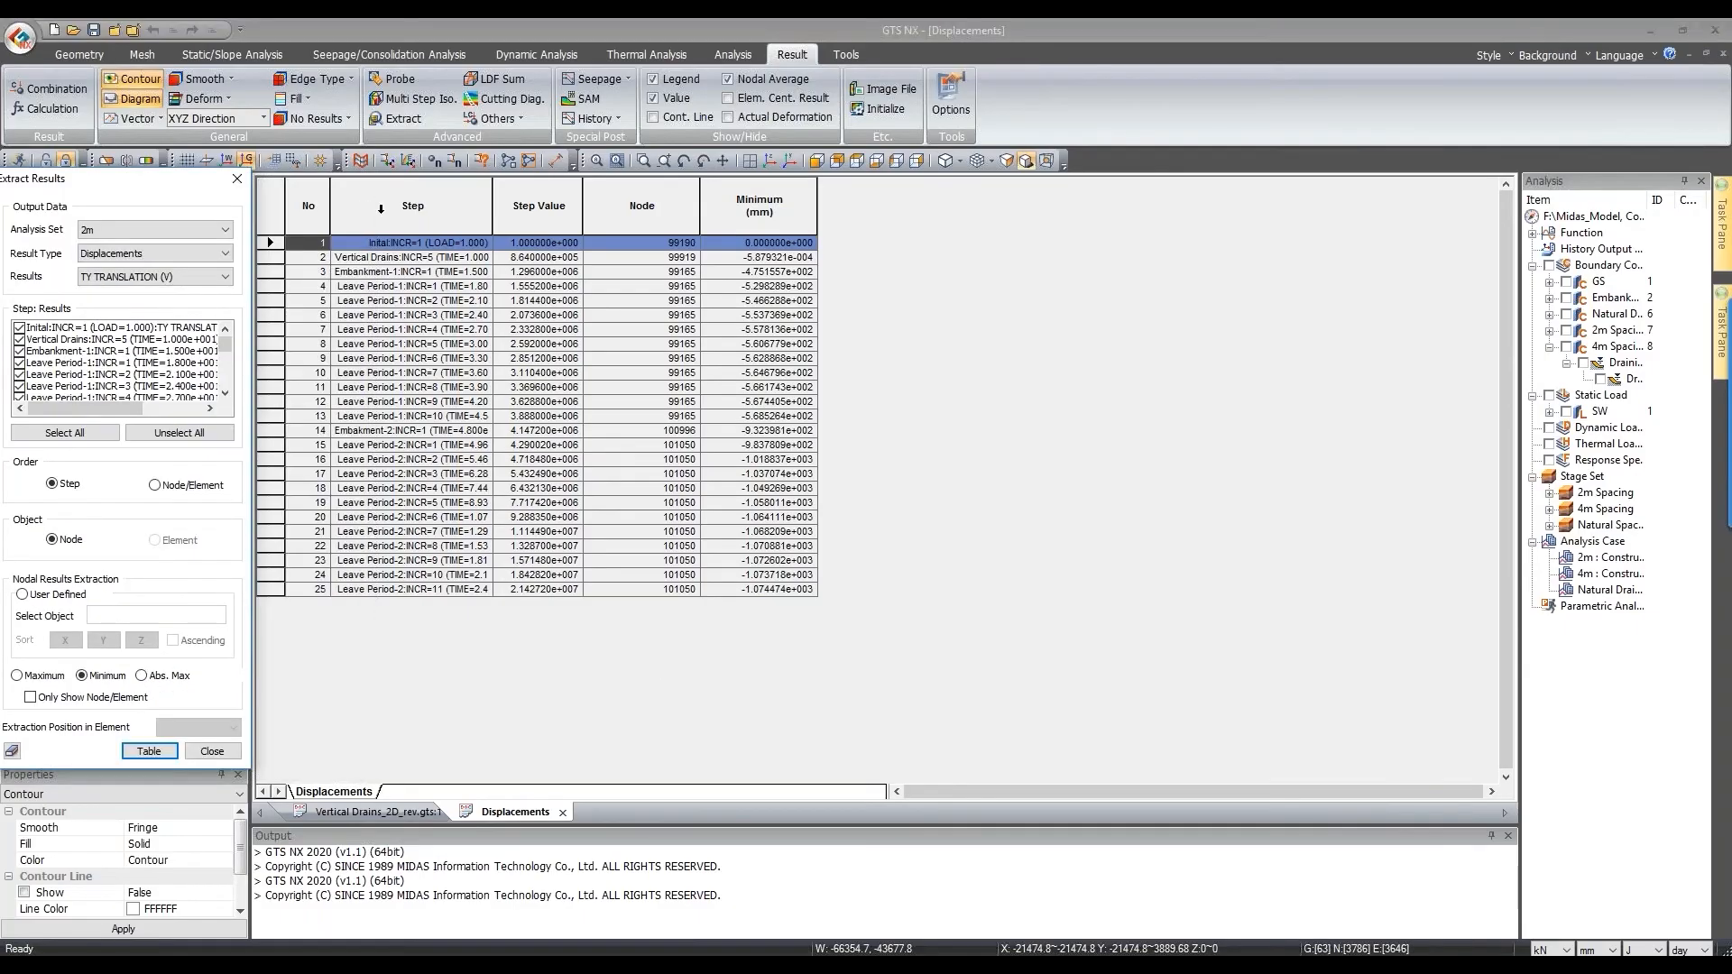
left_click(381, 208)
left_click(769, 214, "ctrl")
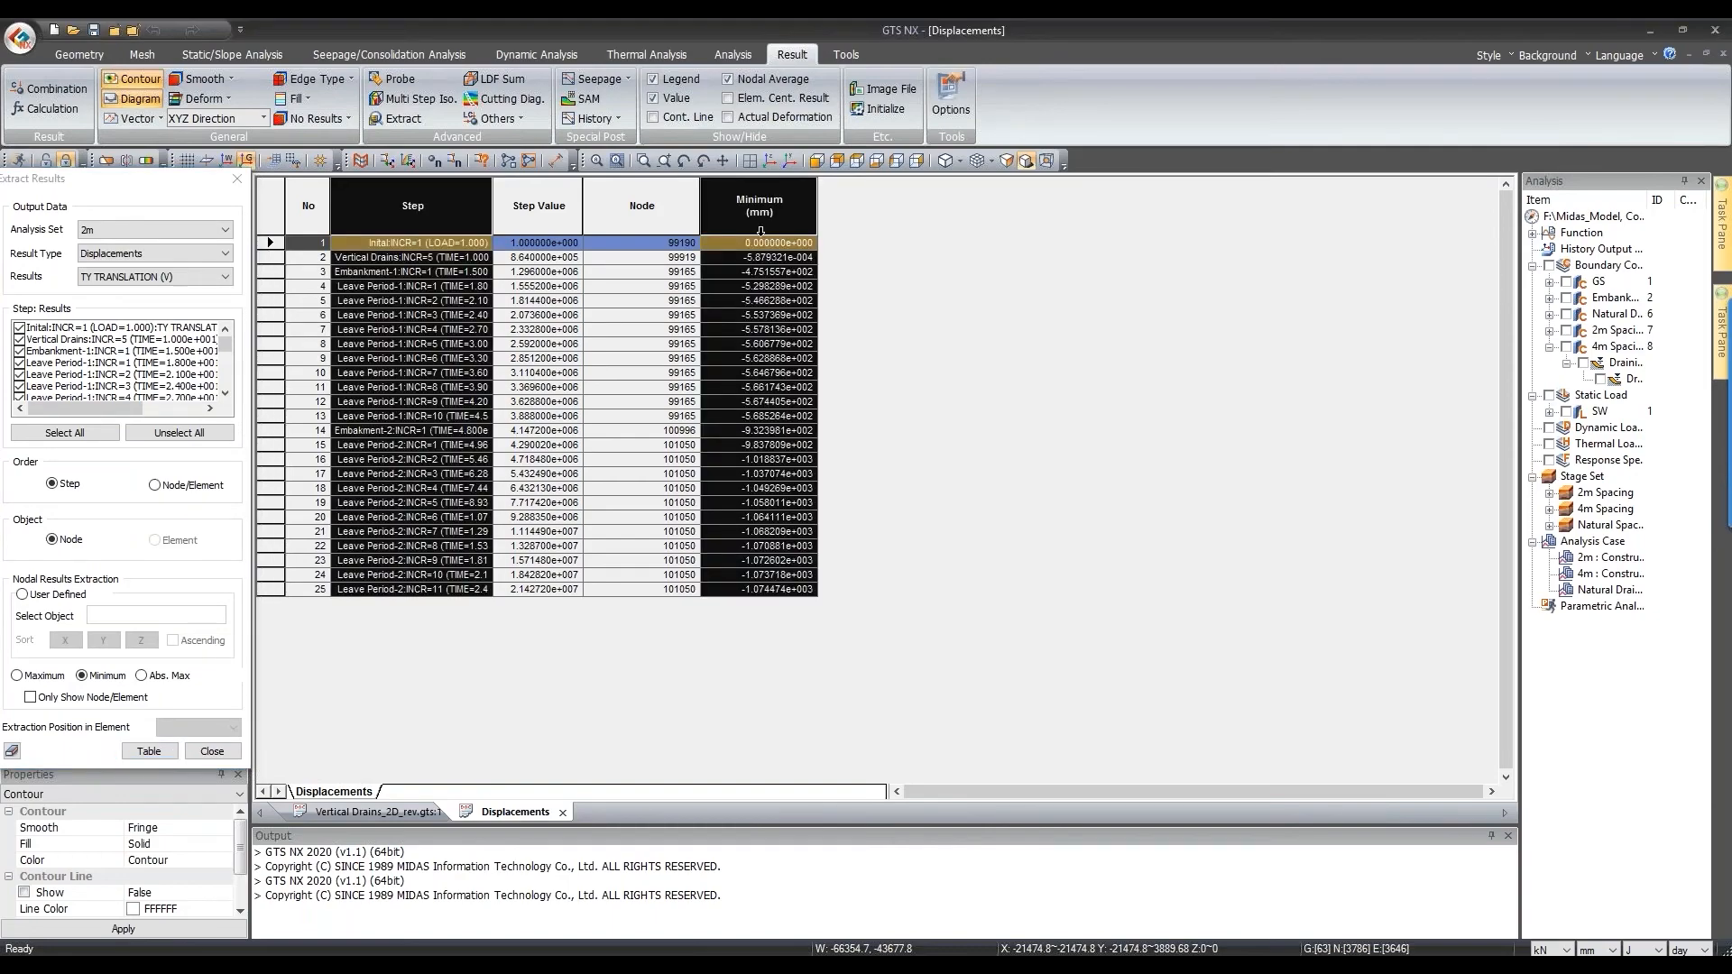
right_click(760, 230)
left_click(830, 289)
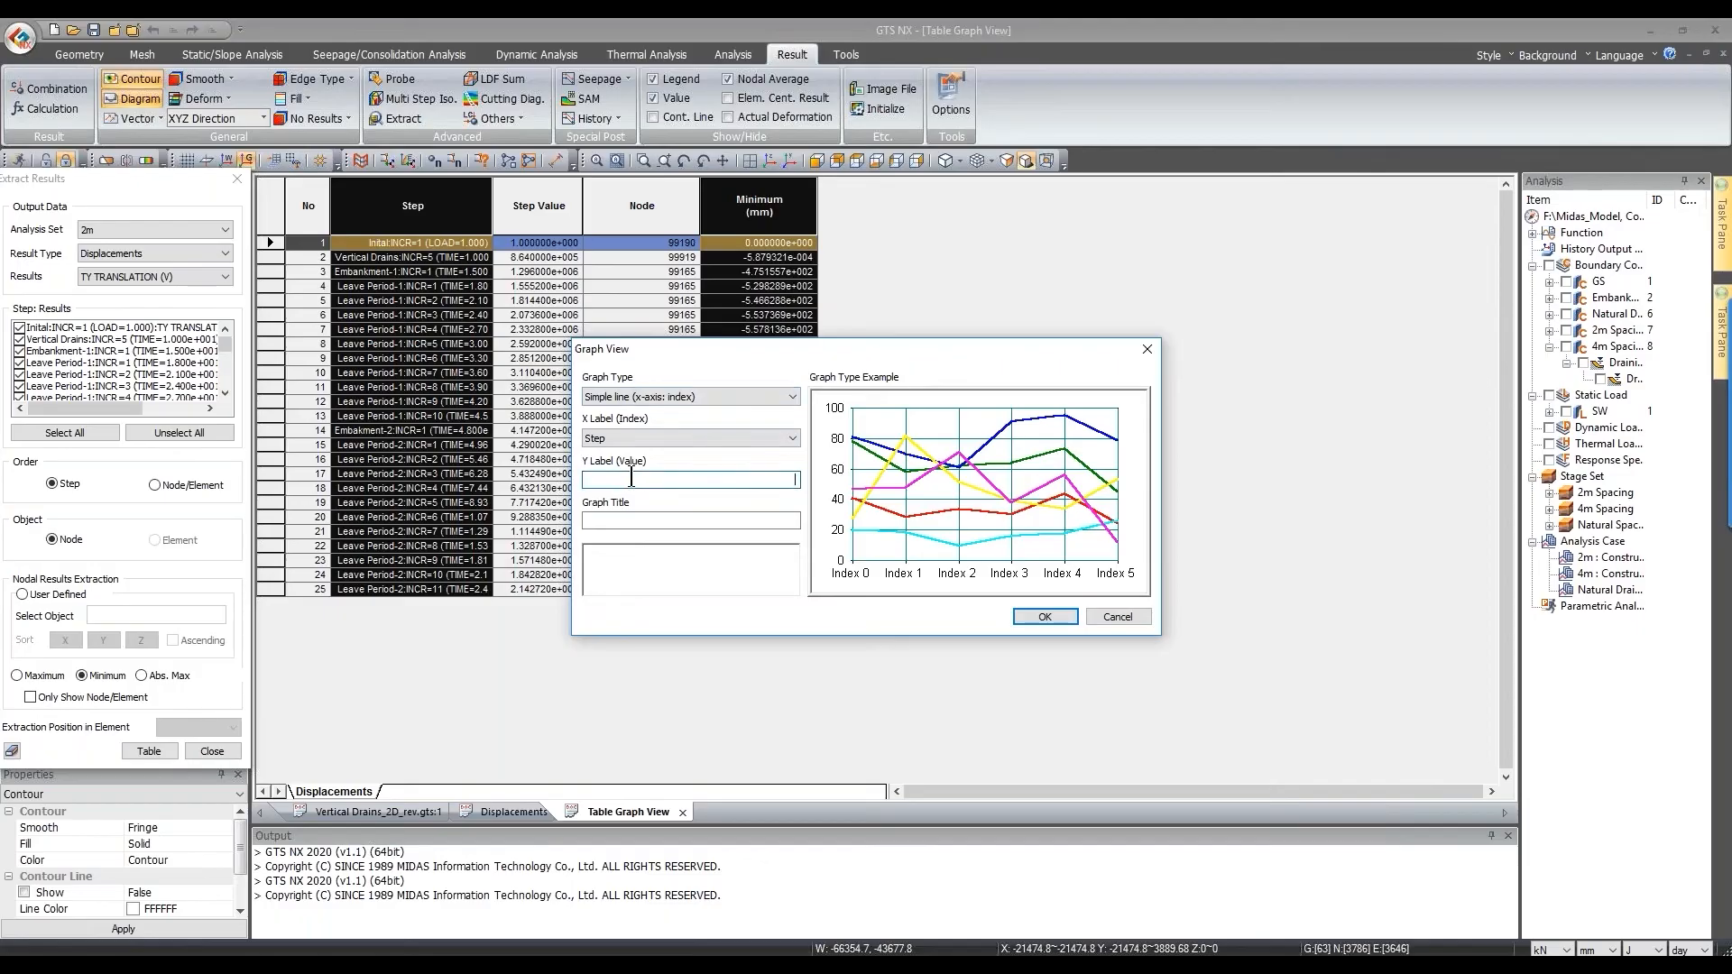
left_click(632, 478)
type("Disp")
left_click(721, 520)
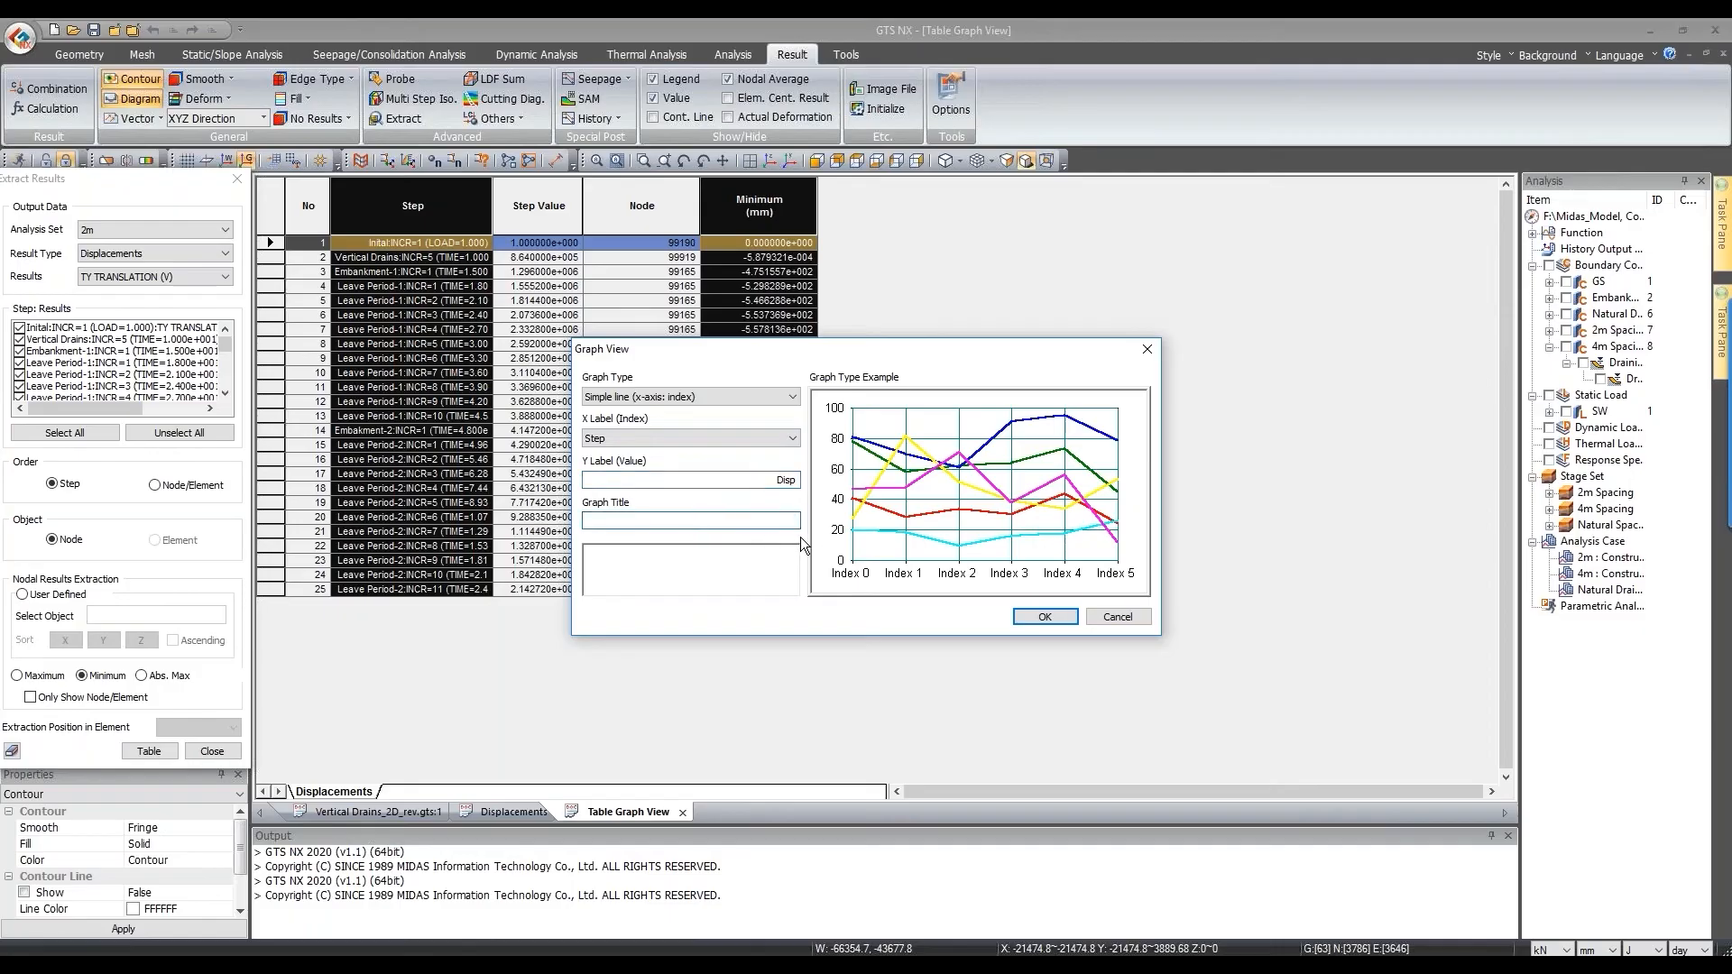
type("Dips")
key("BackSpace")
key("BackSpace")
type("sp vs time")
left_click(1042, 616)
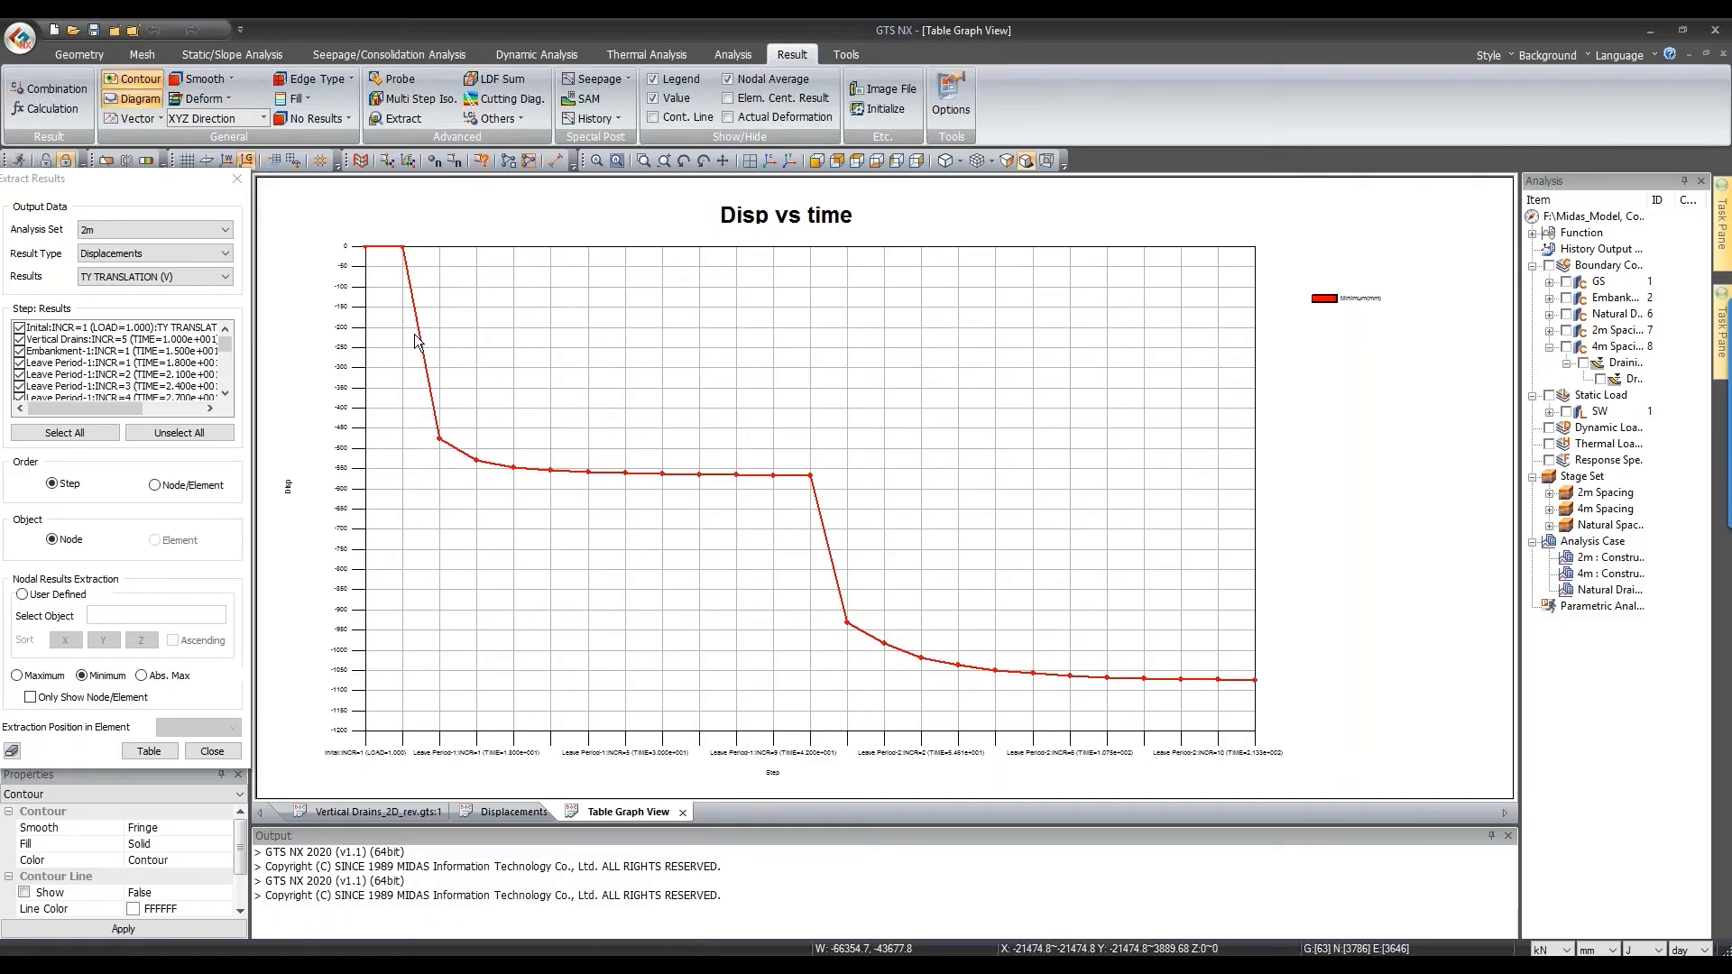
Step: Read values on the Disp vs time curve, zooming into the first points and back out
mouse_move(439, 440)
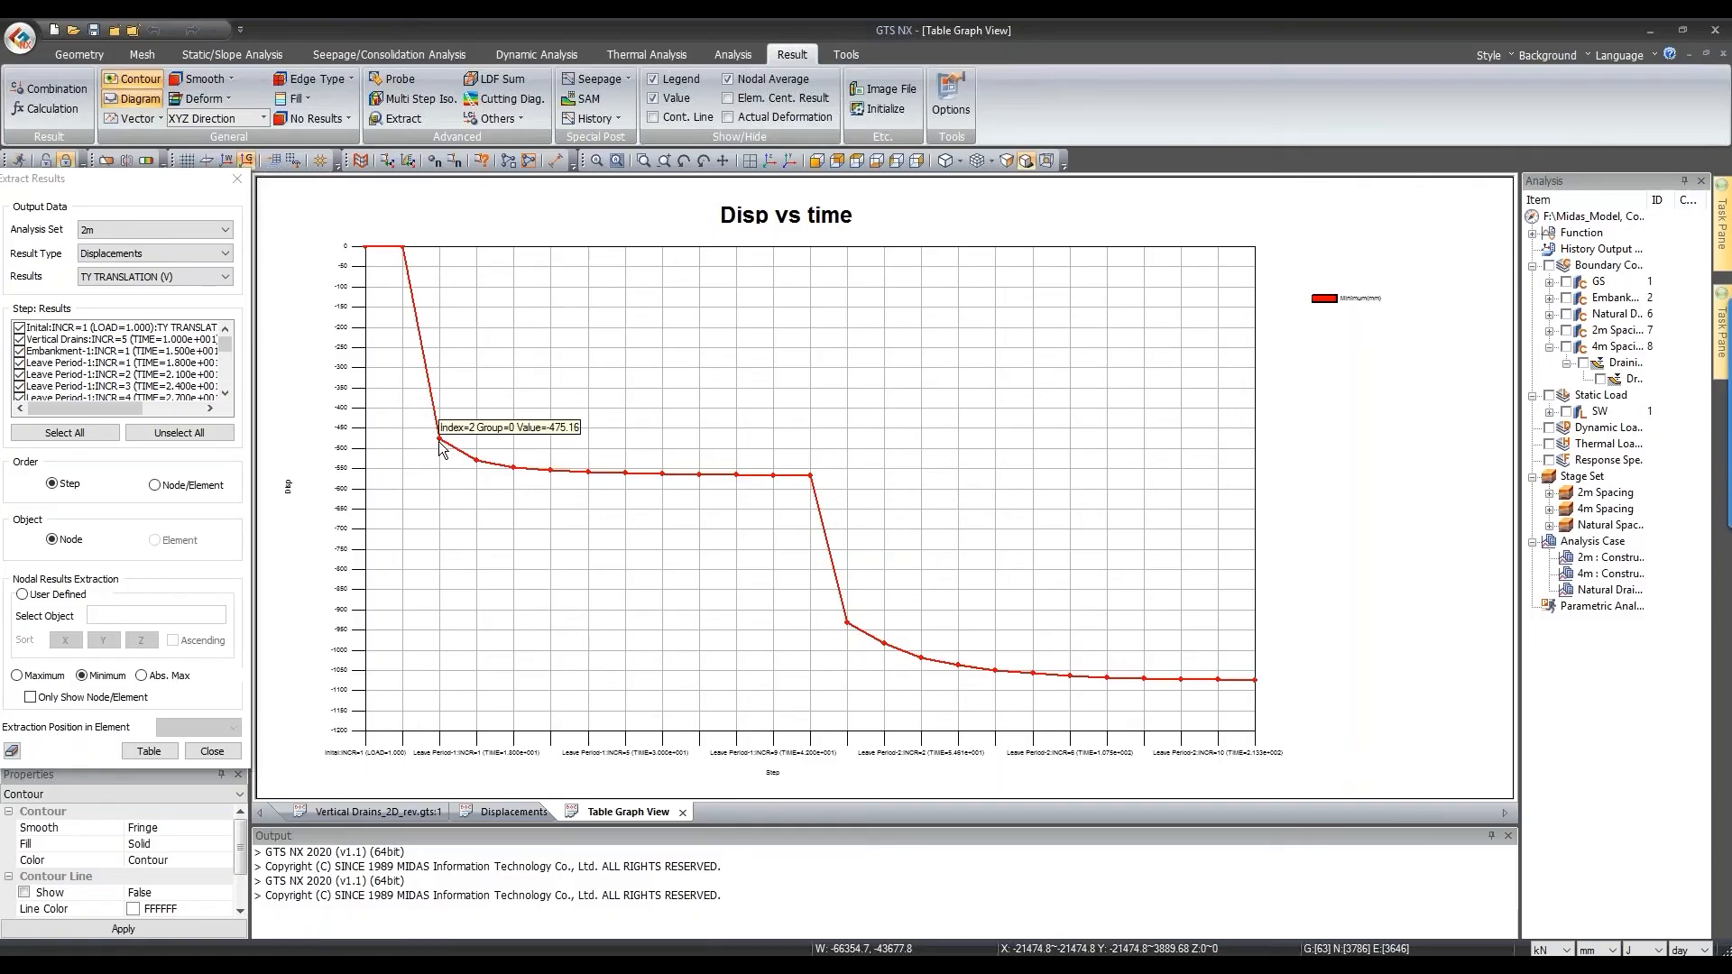
mouse_move(405, 255)
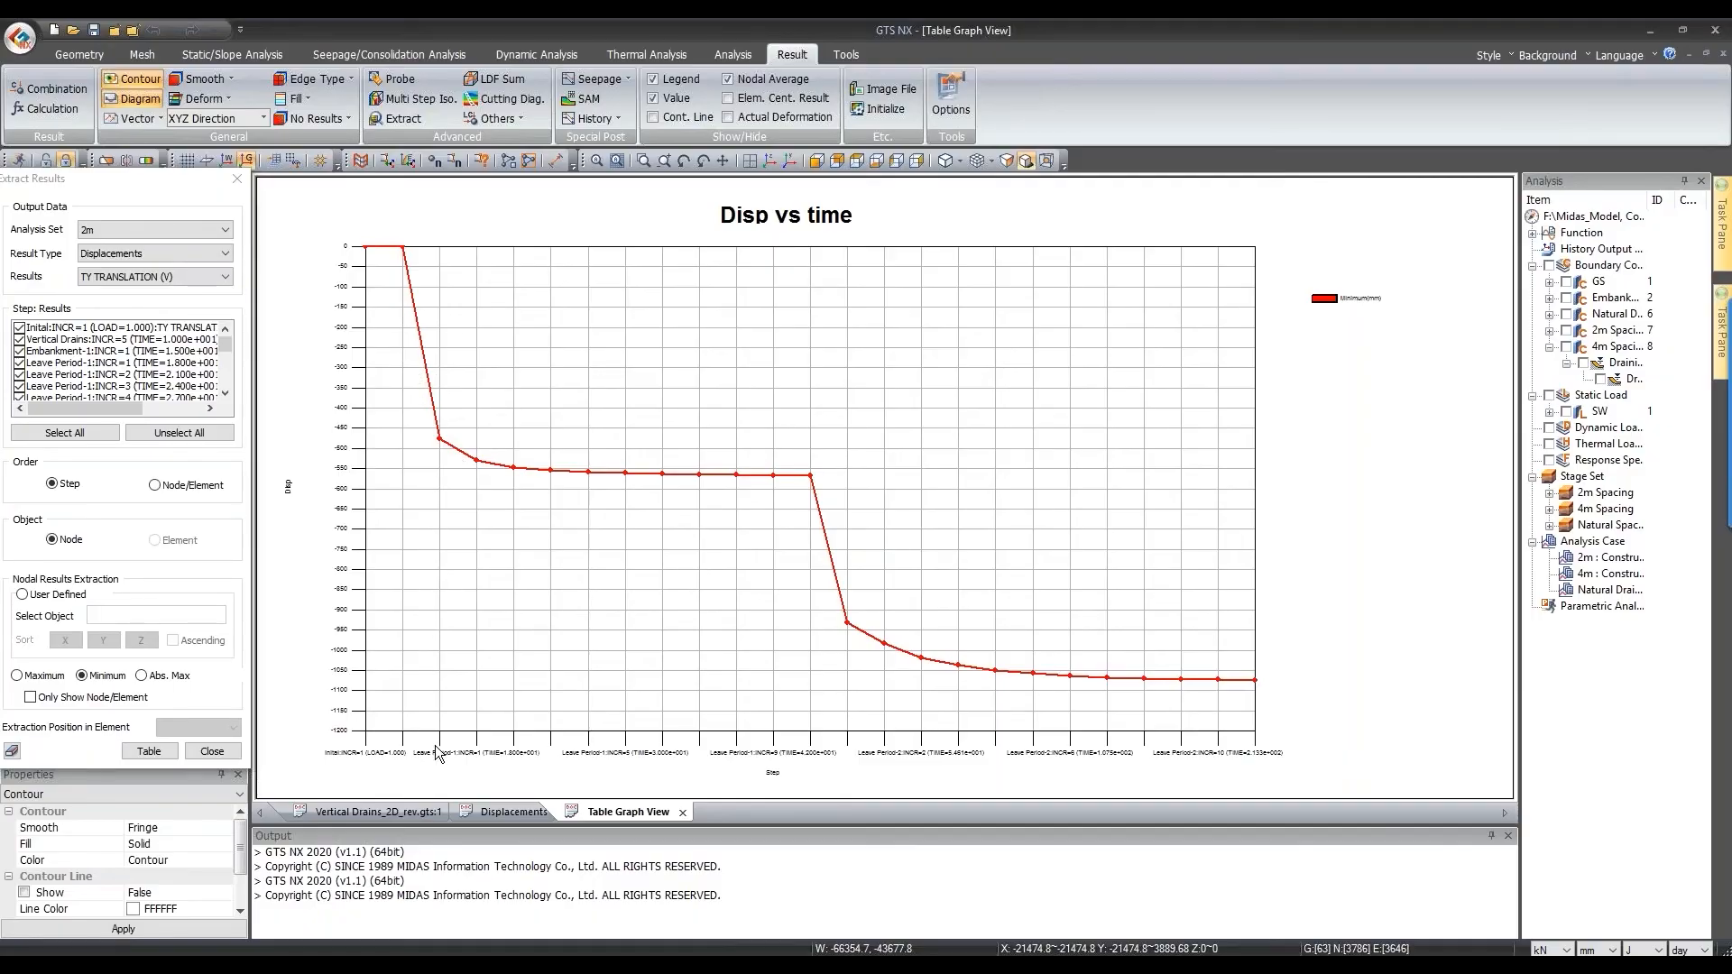
left_click_drag(415, 417, 468, 422)
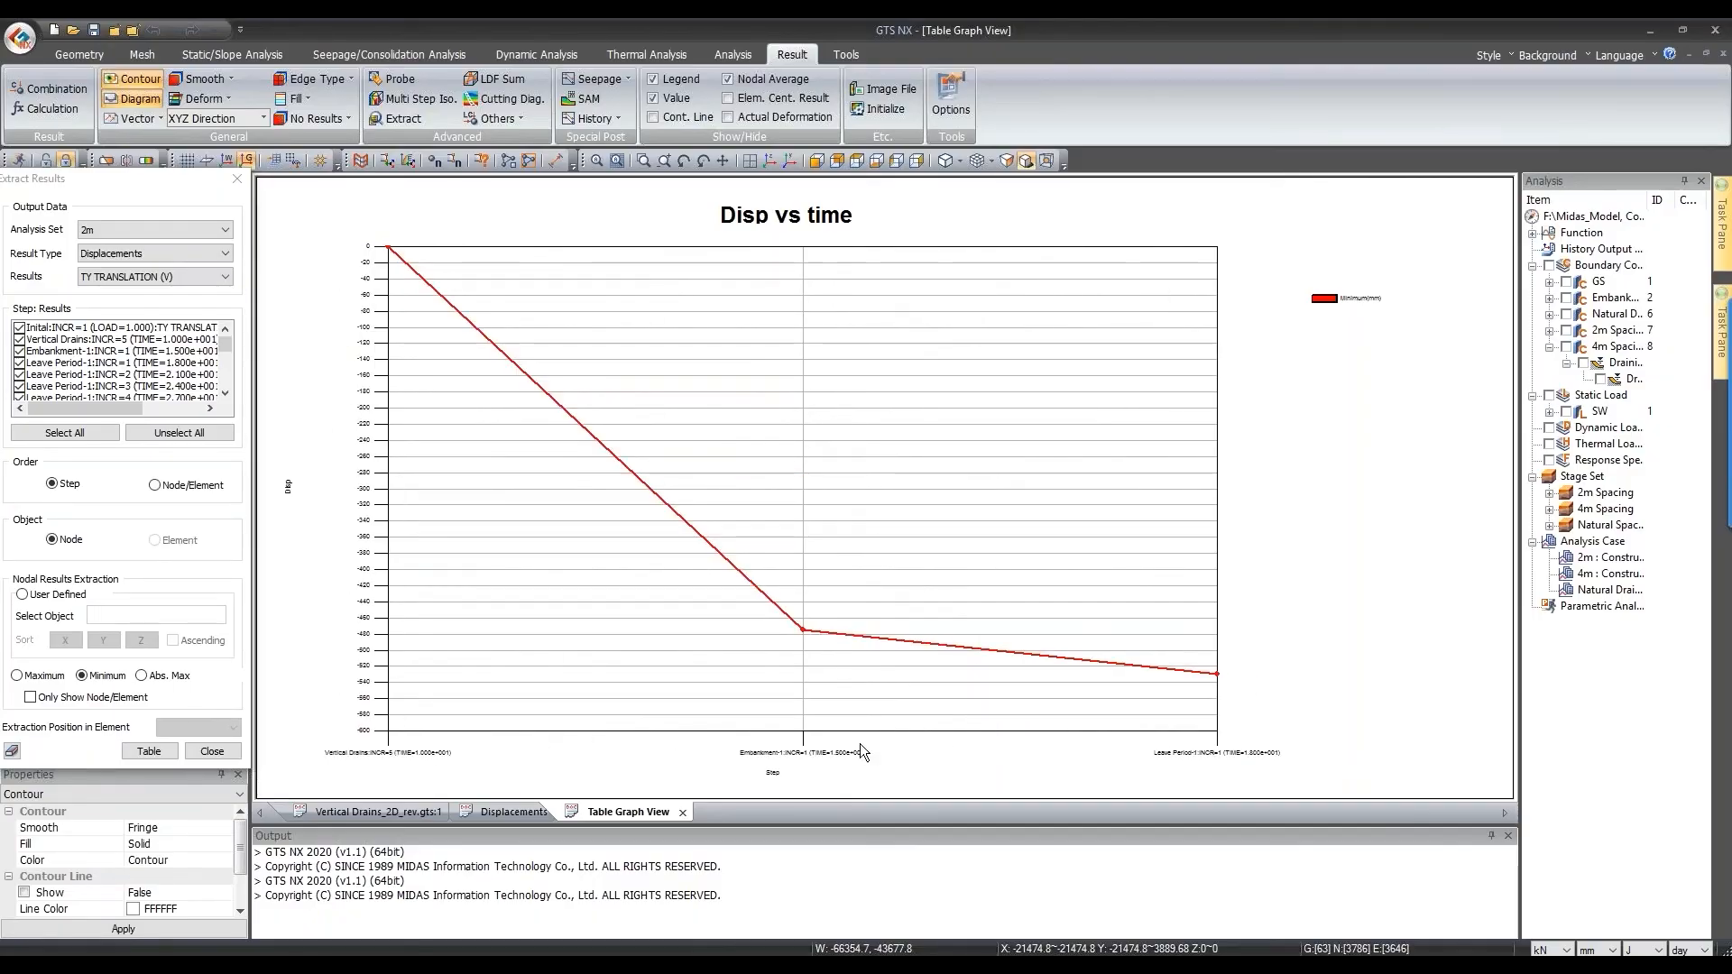
right_click(824, 538)
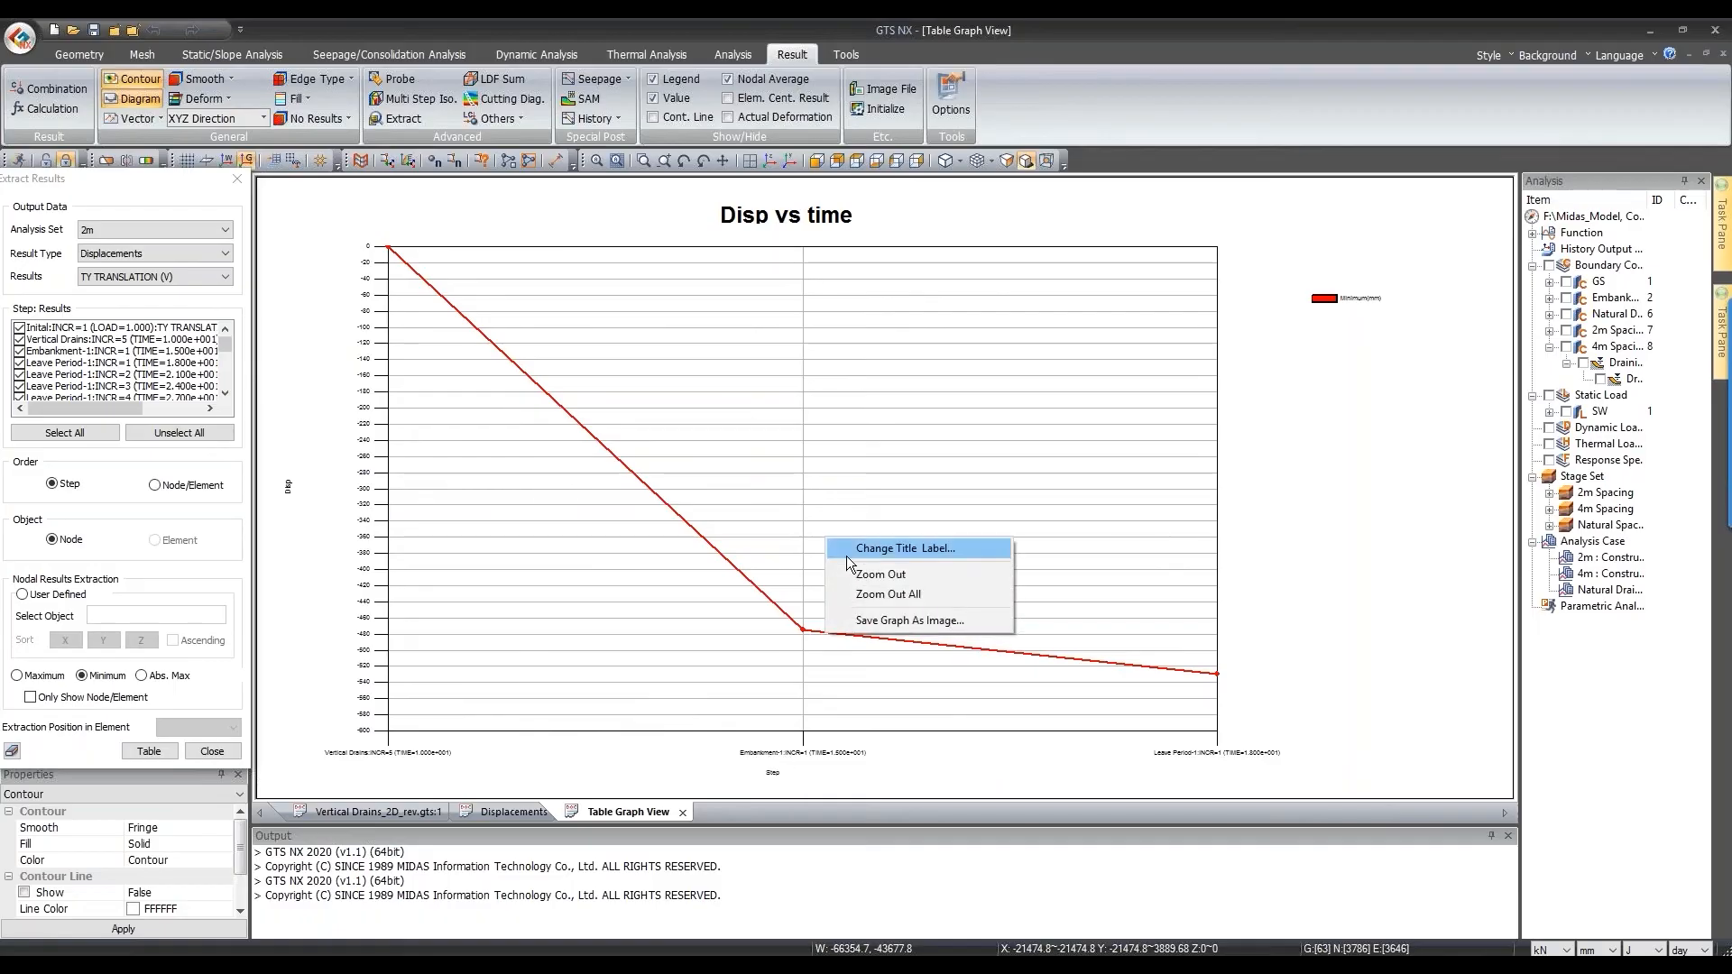
left_click(876, 577)
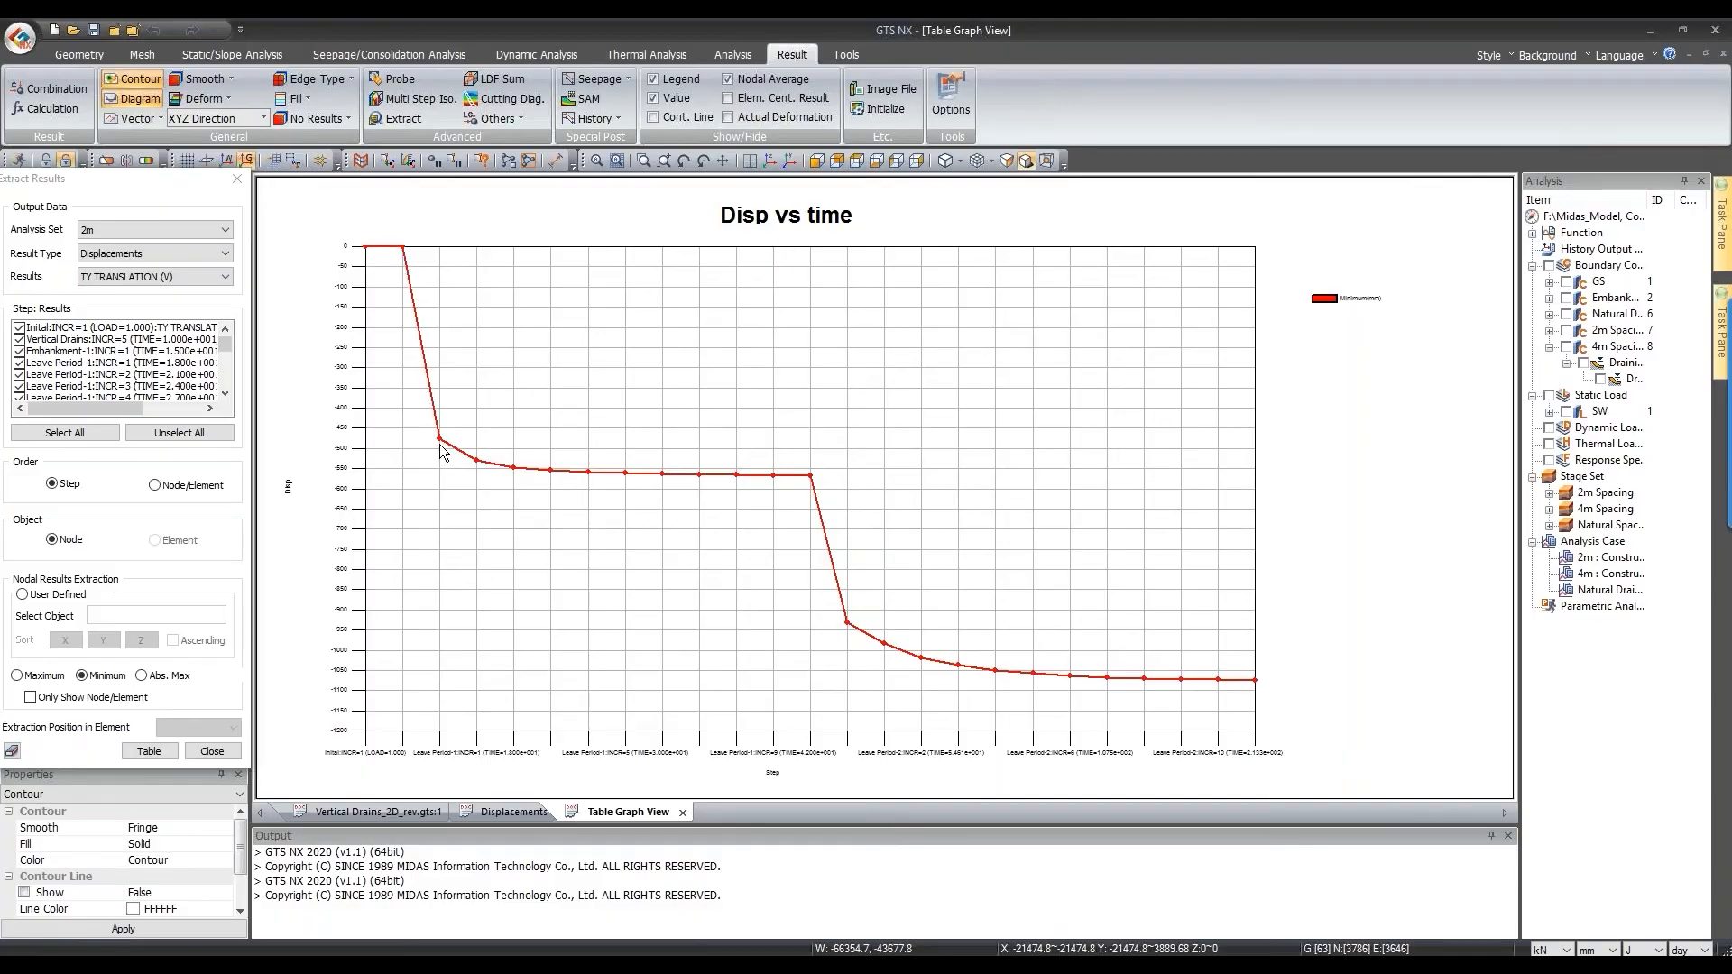
Step: Check later points along the curve, then return to the Vertical Drains_2D_rev.gts:1 model tab
mouse_move(439, 441)
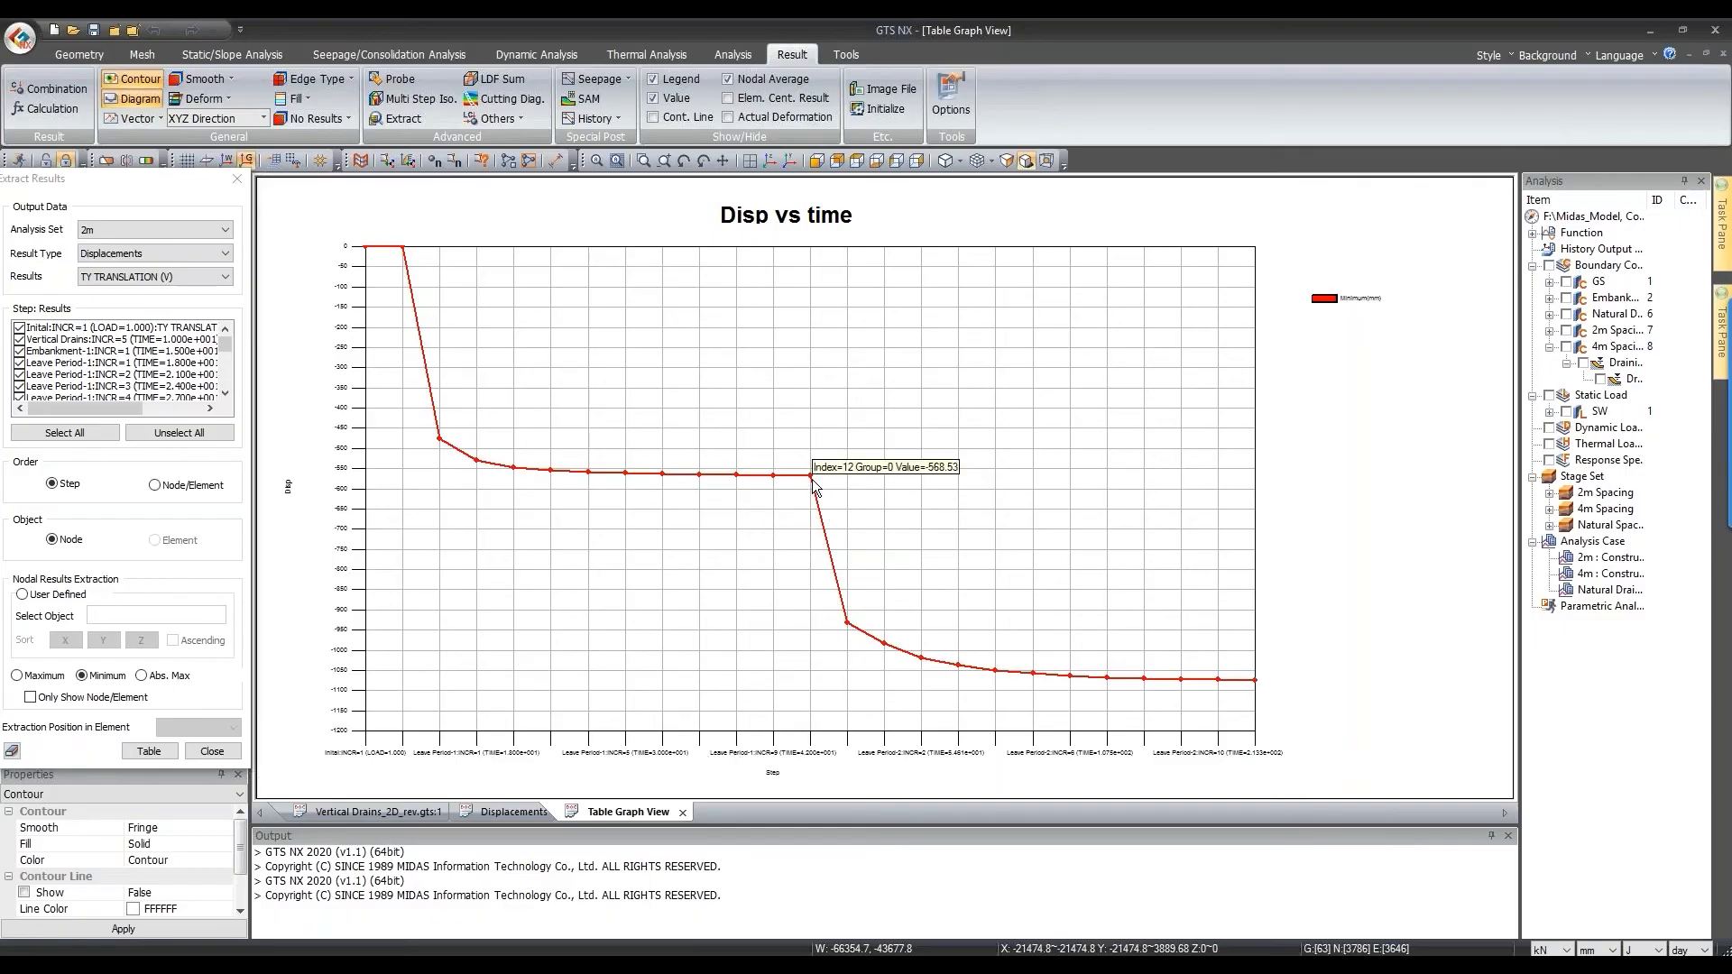
mouse_move(846, 622)
mouse_move(1256, 680)
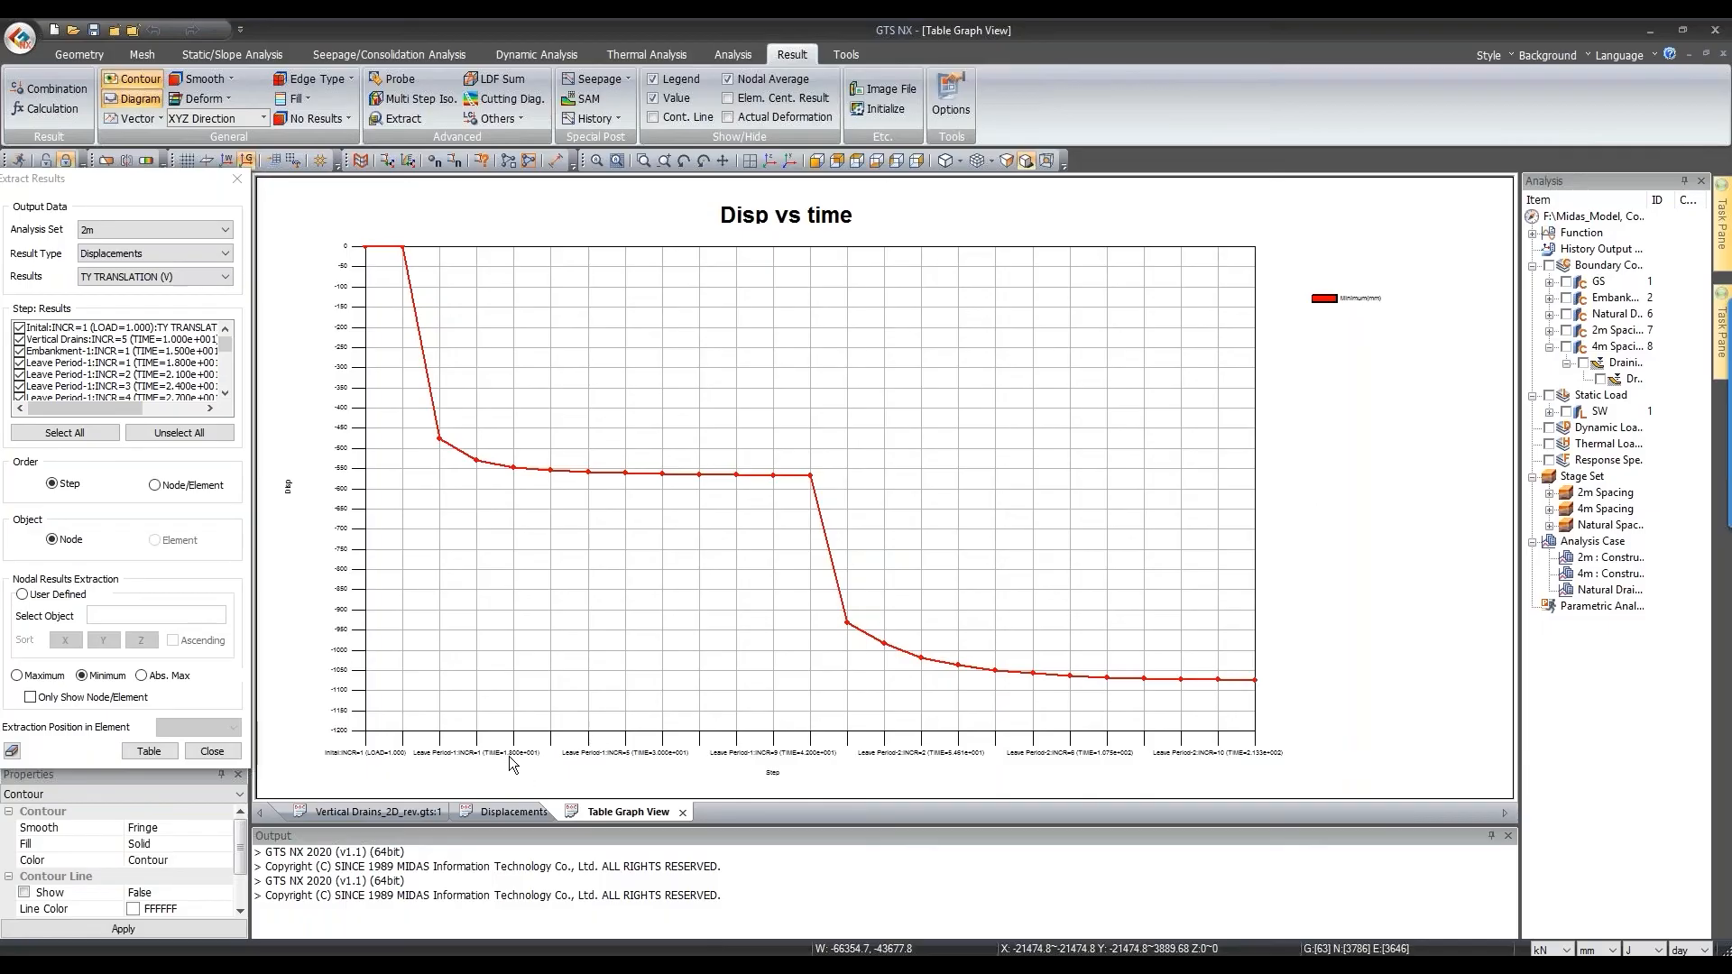
left_click(408, 815)
Step: Bring back the model contour and results tree, and jump the contour to an early step
left_click(408, 814)
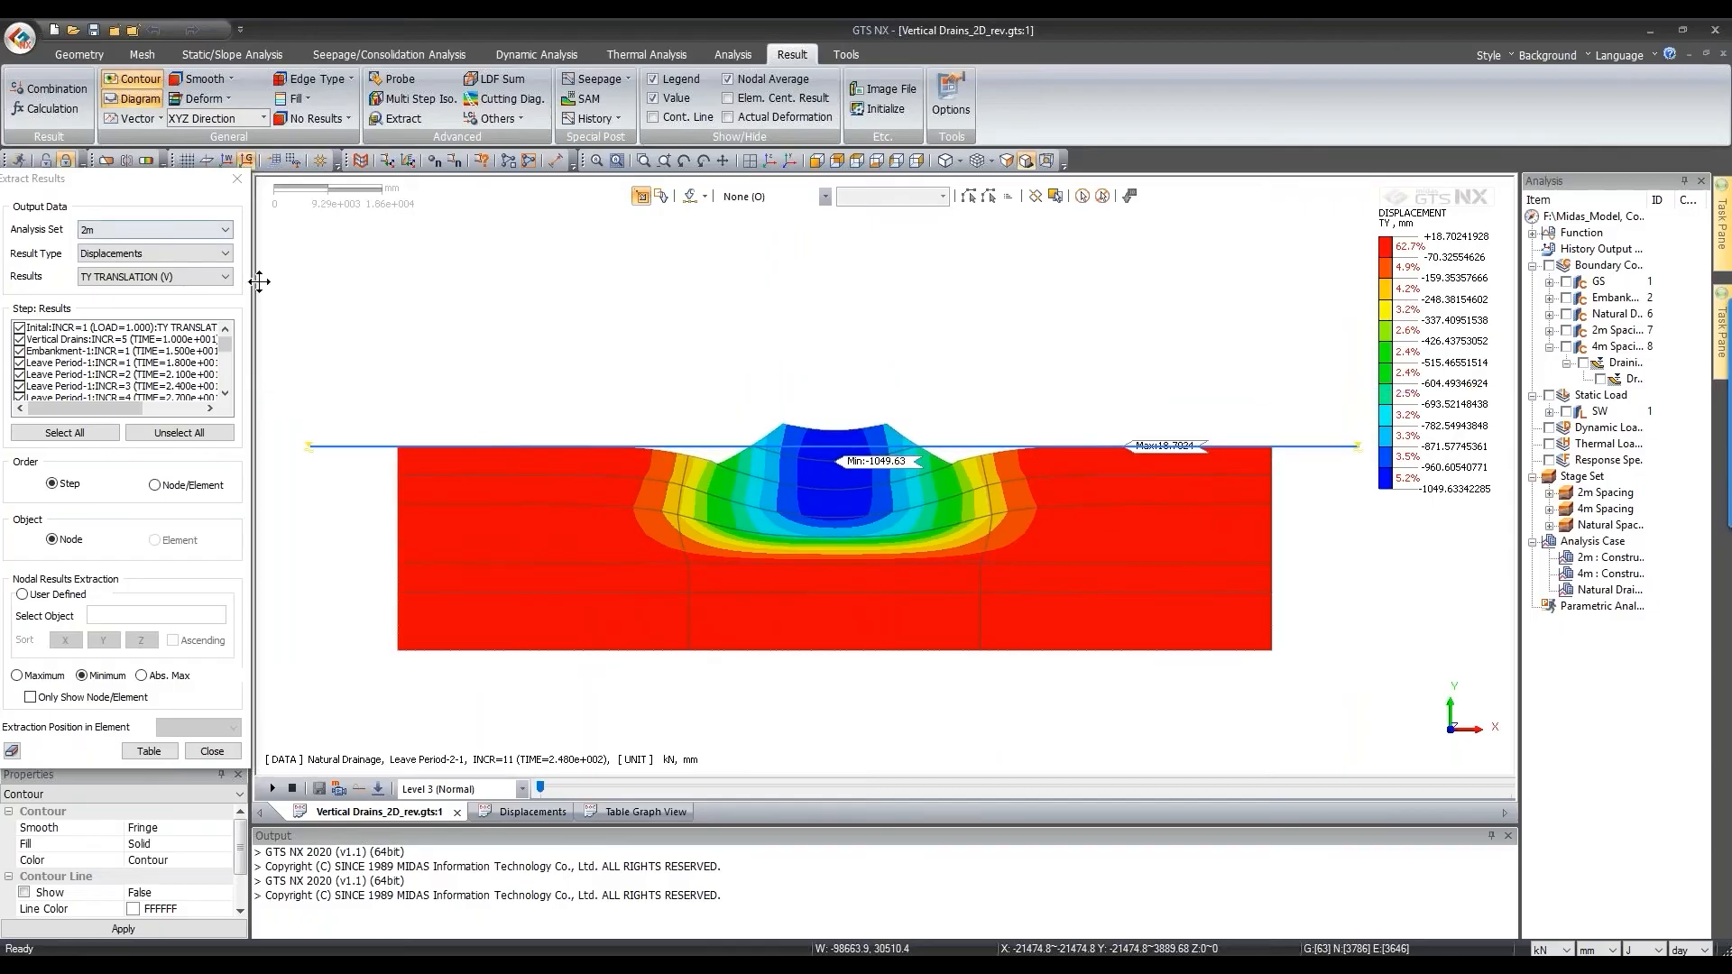
left_click_drag(183, 177, 1699, 427)
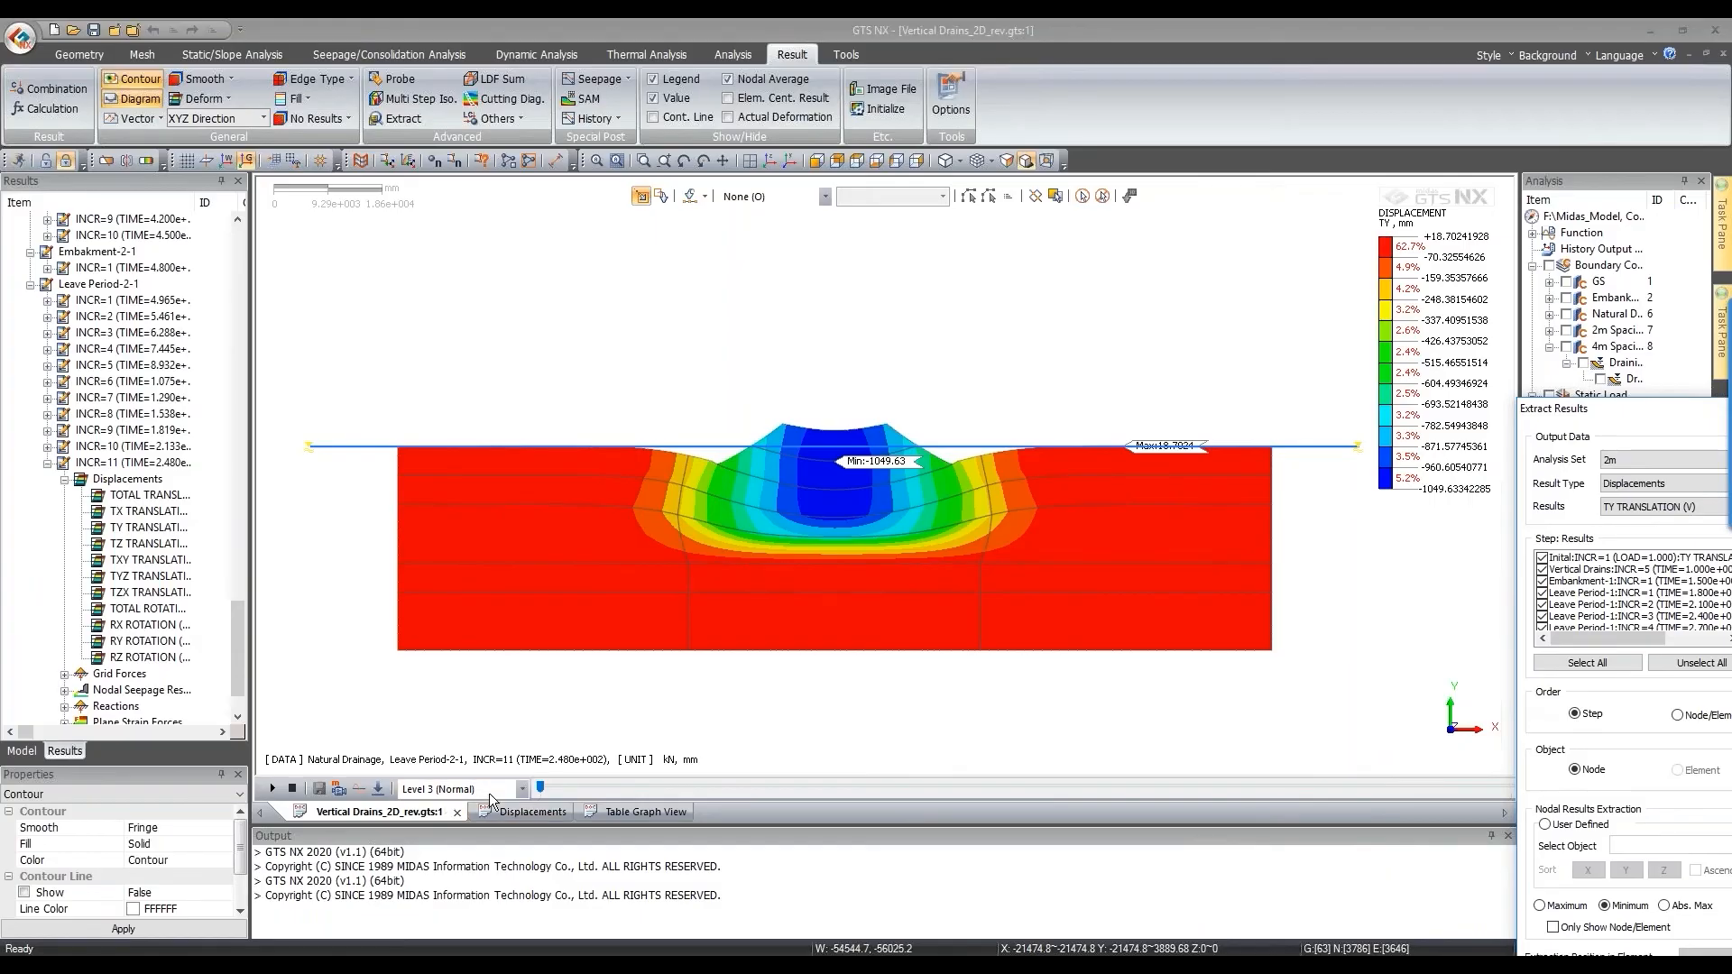
left_click(384, 791)
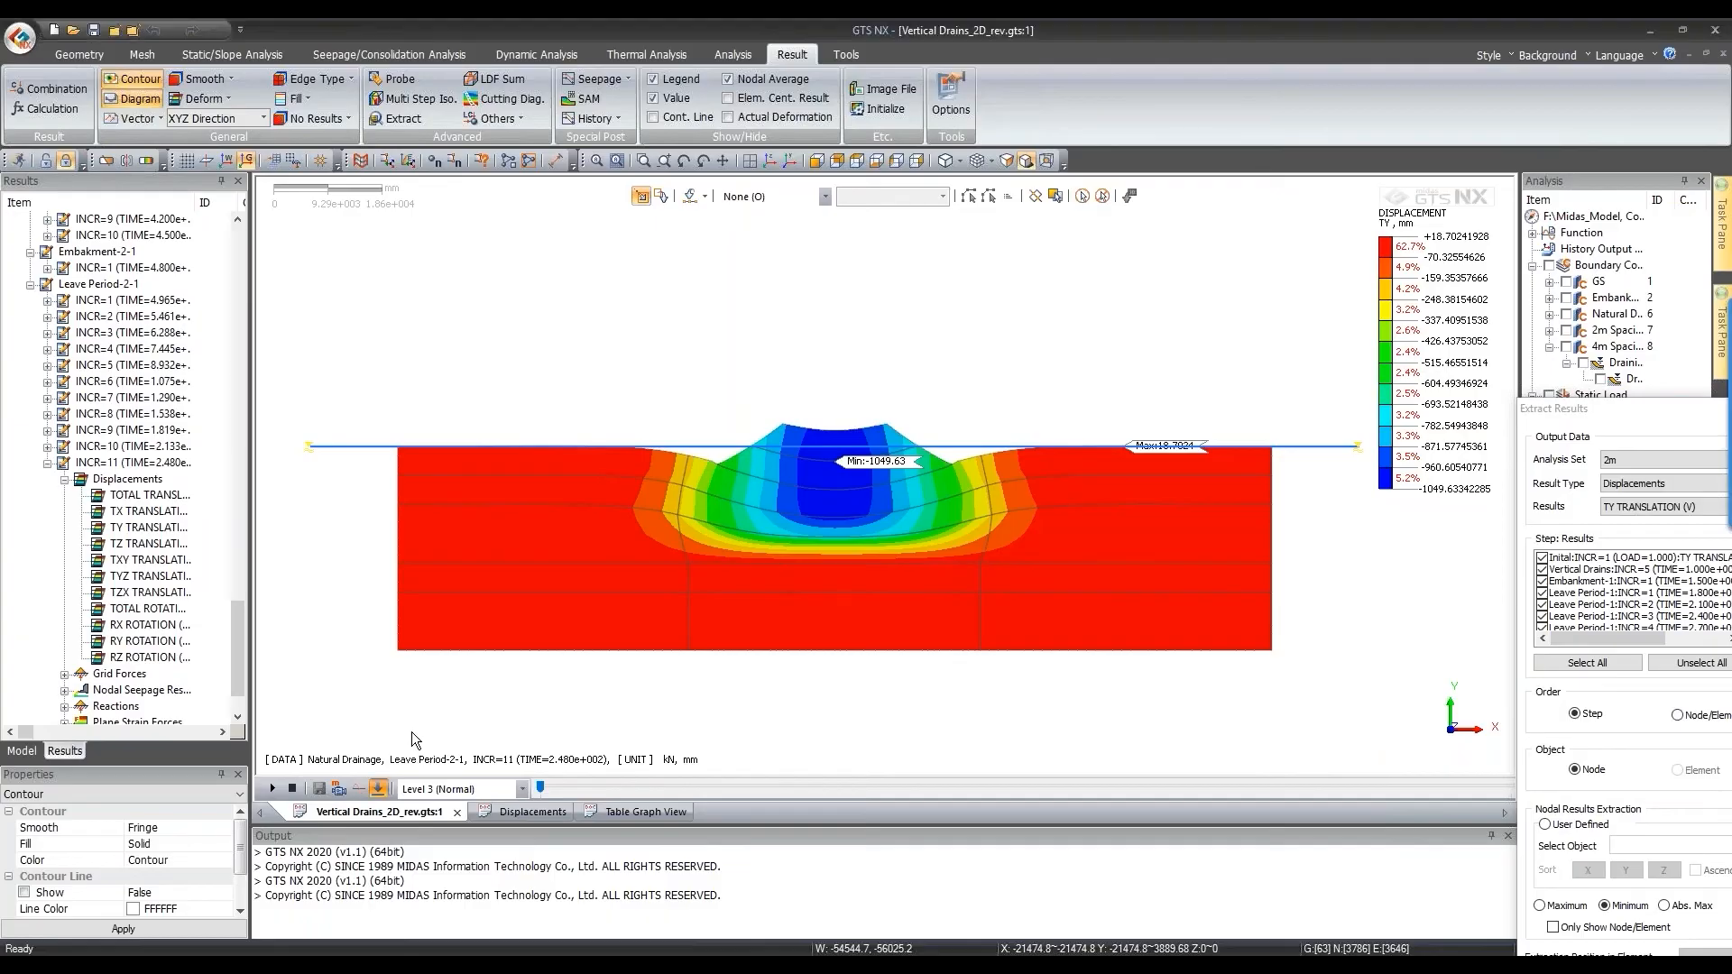
left_click(634, 784)
scroll(625, 332, "down", 2)
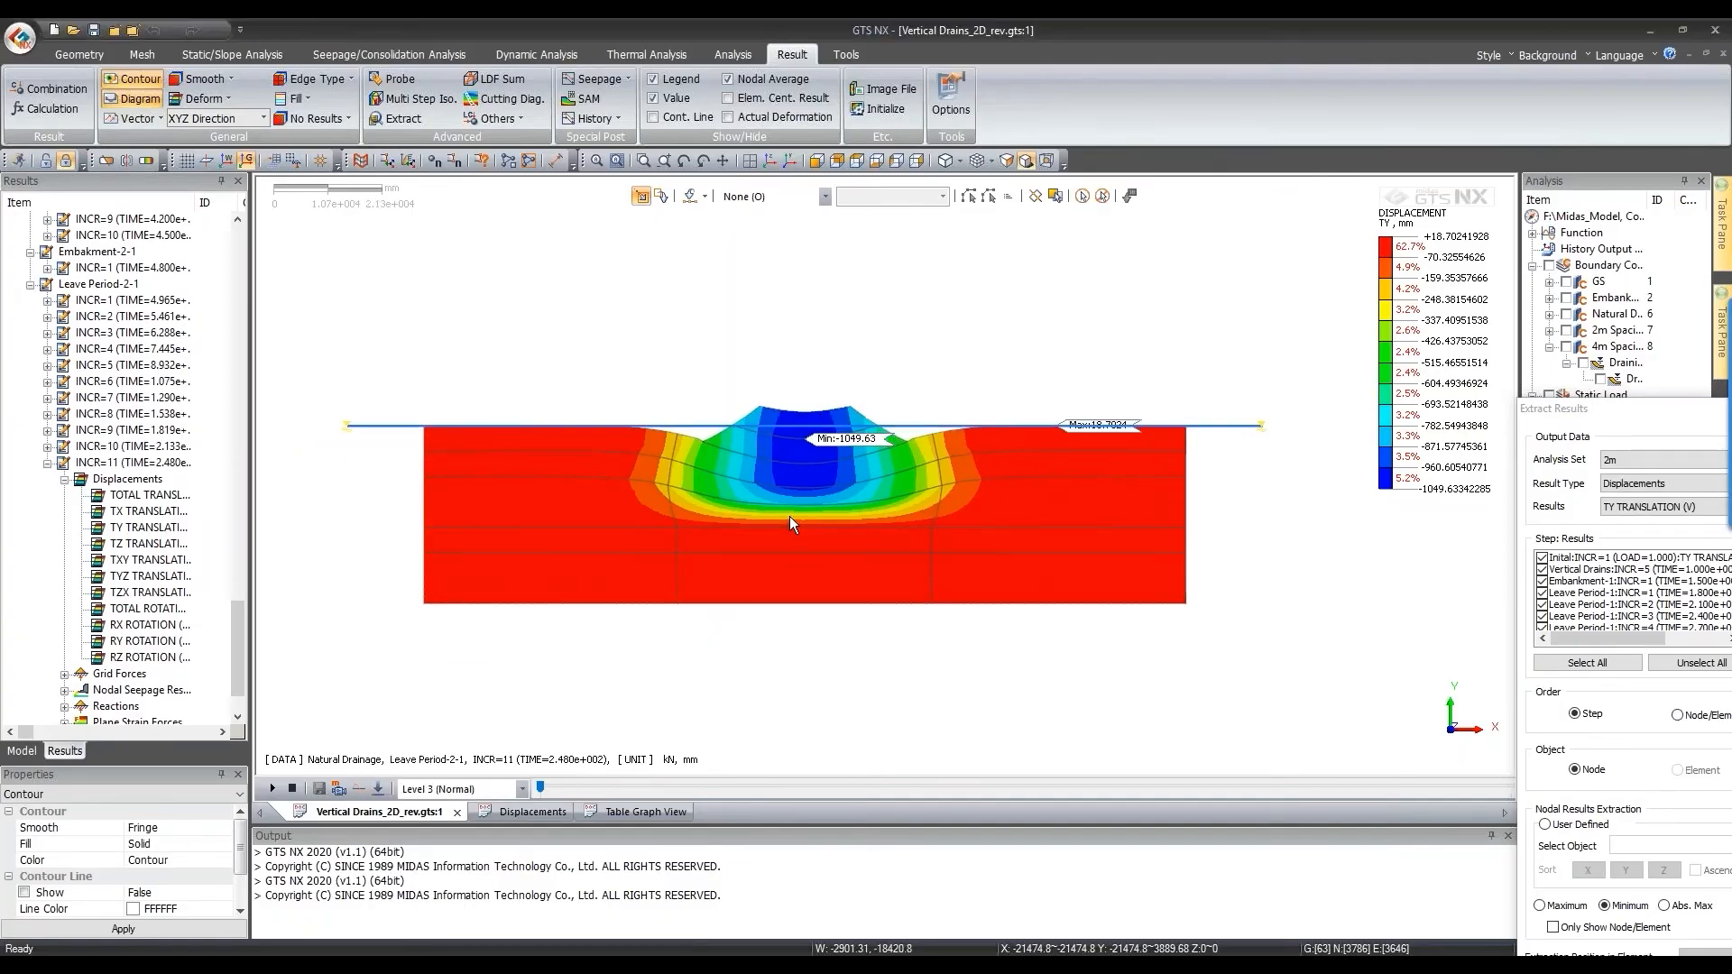
scroll(789, 516, "up", 3)
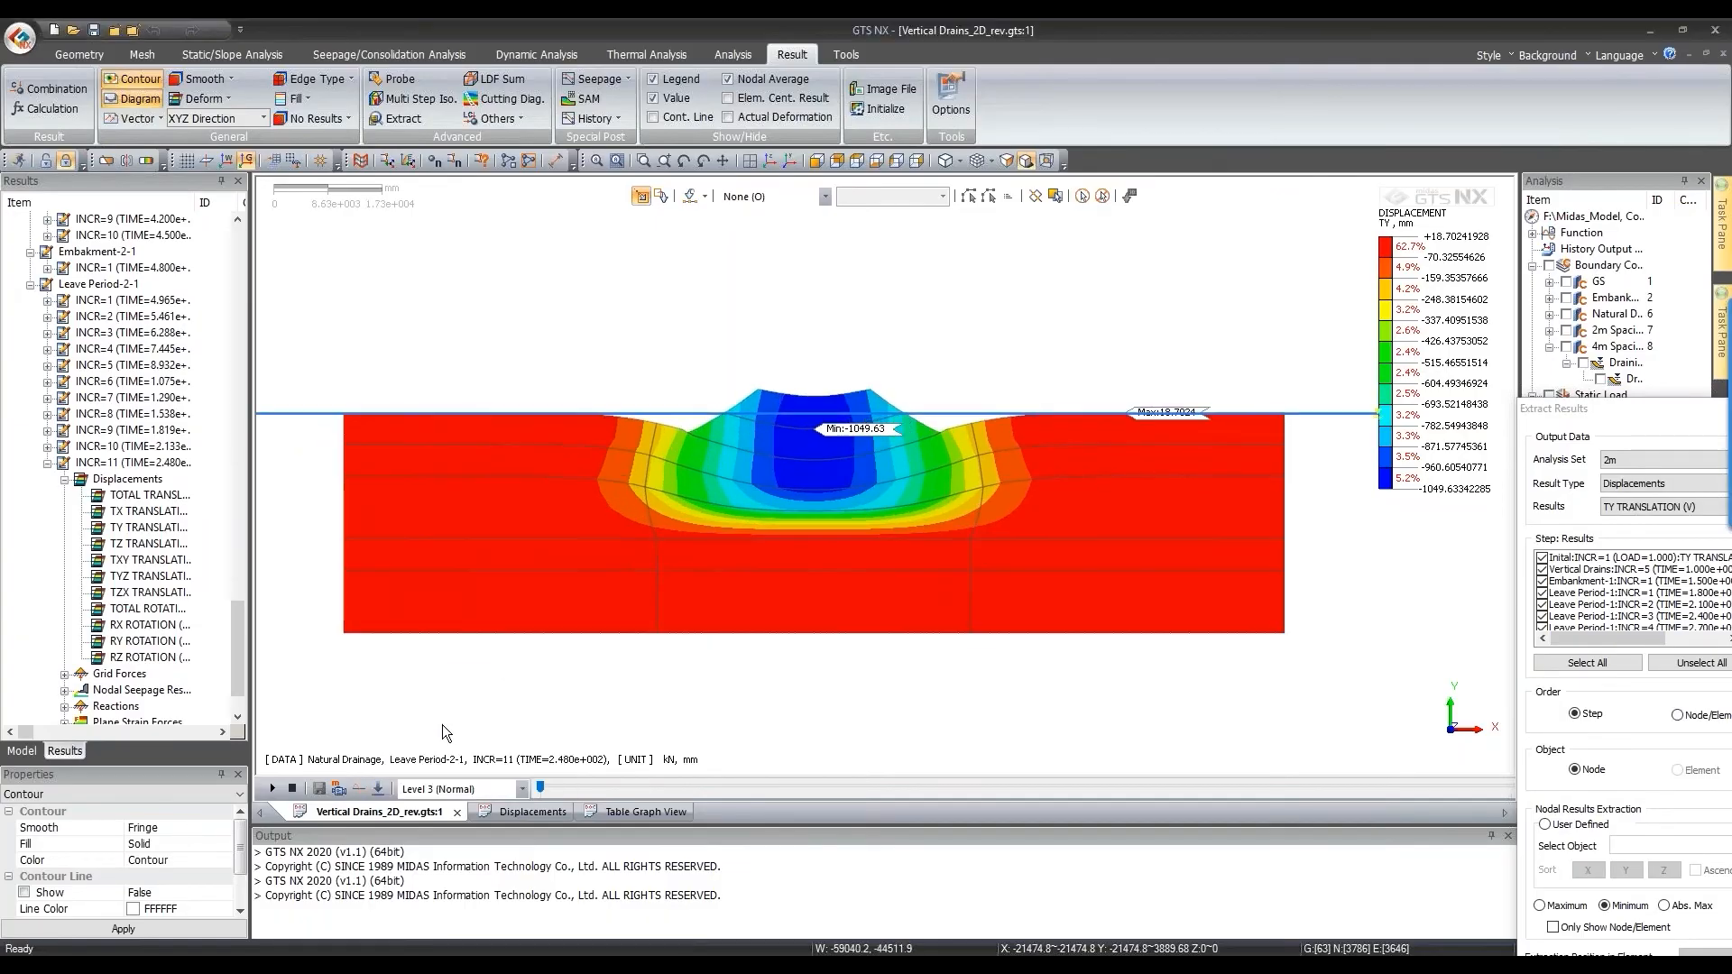
left_click(606, 789)
Step: Step the displacement contour forward through the embankment stages to the final increment
key("Right")
key("Right")
key("Right")
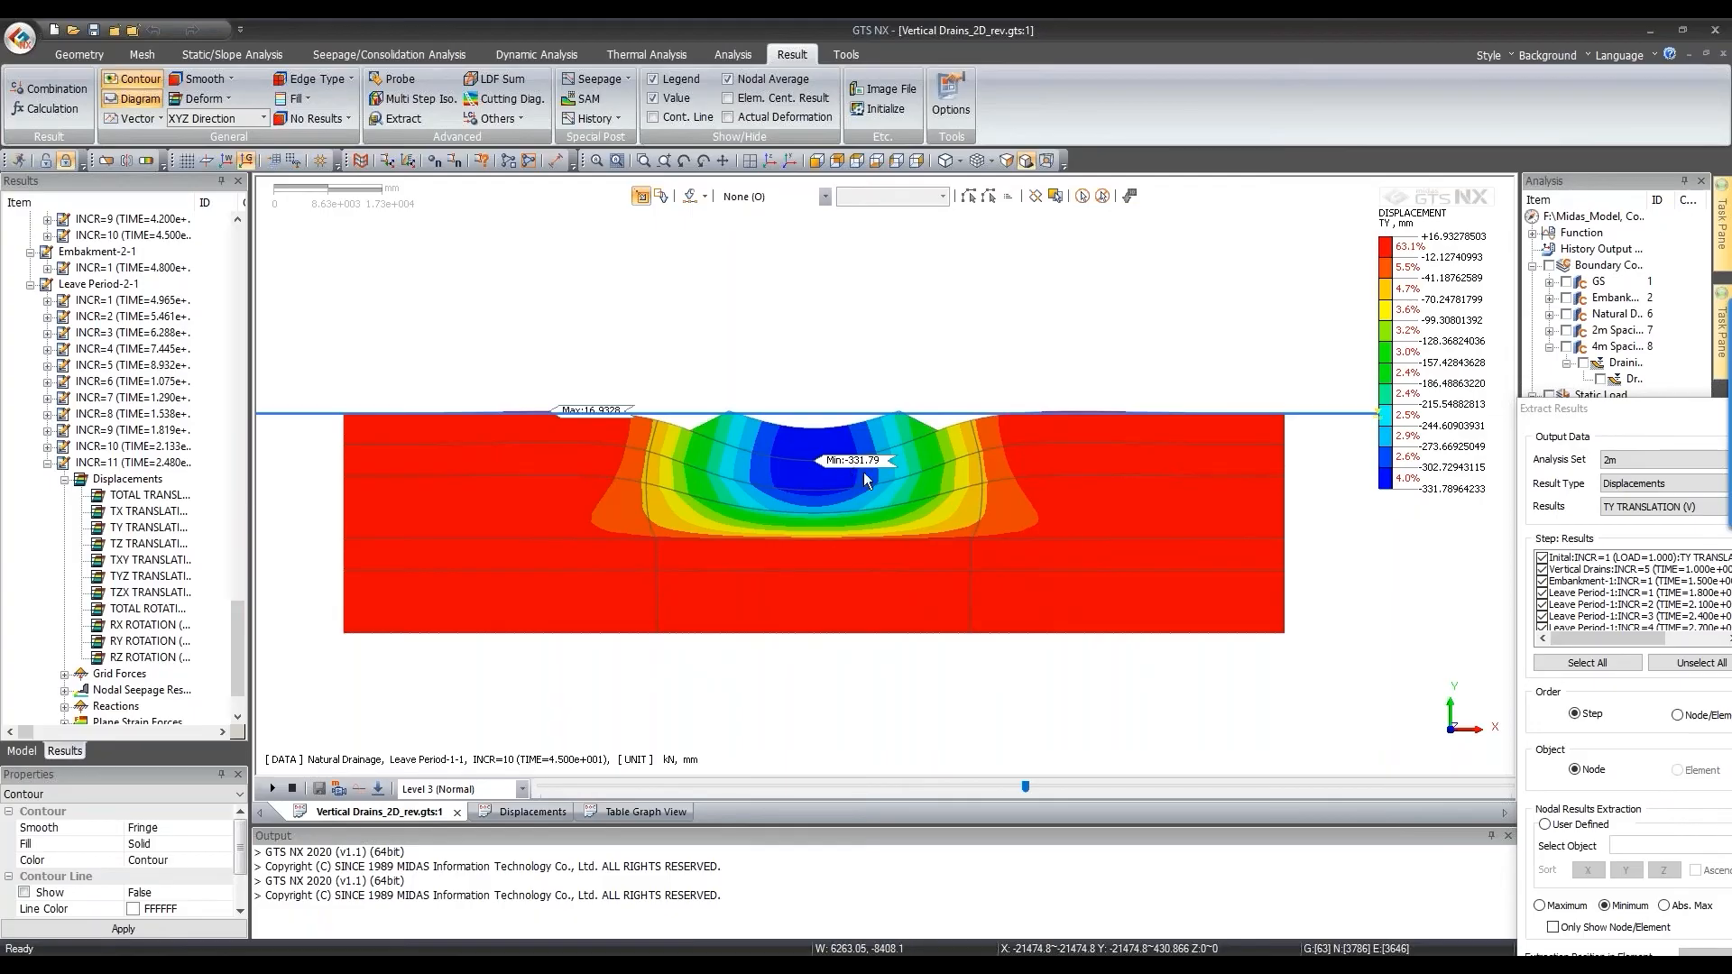
left_click(1021, 783)
key("Right")
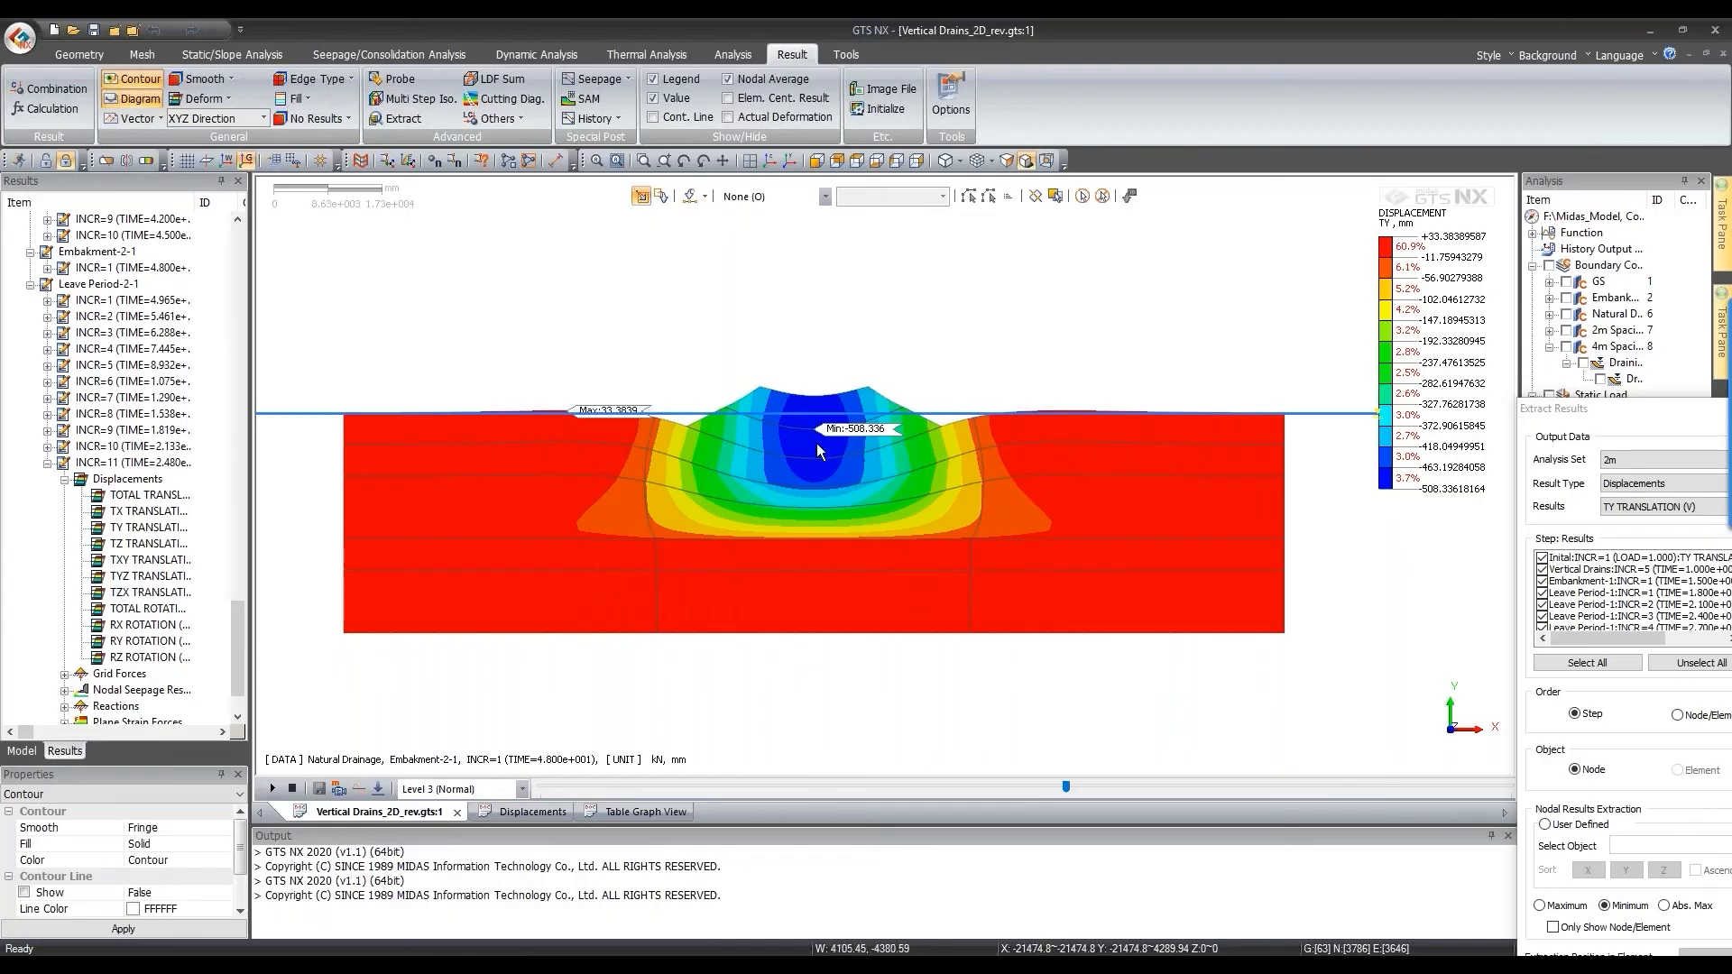
key("Right")
key("Right")
key("Right")
key("Right")
key("Right")
key("Right")
key("Right")
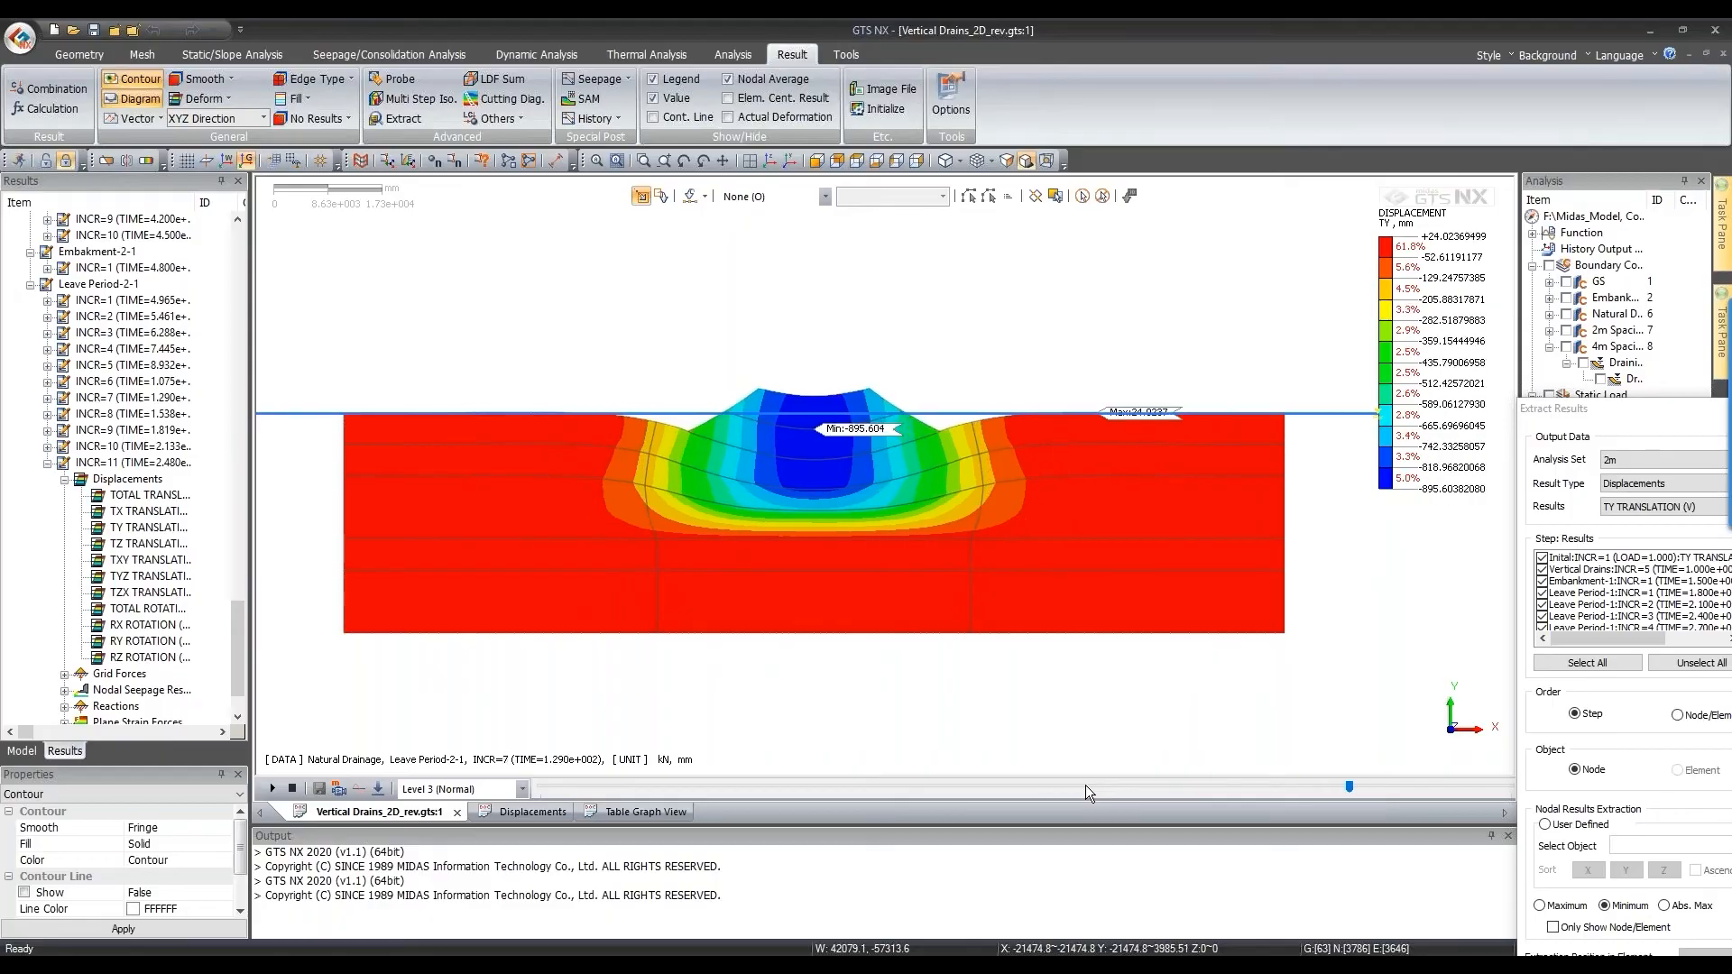
key("Right")
key("Right")
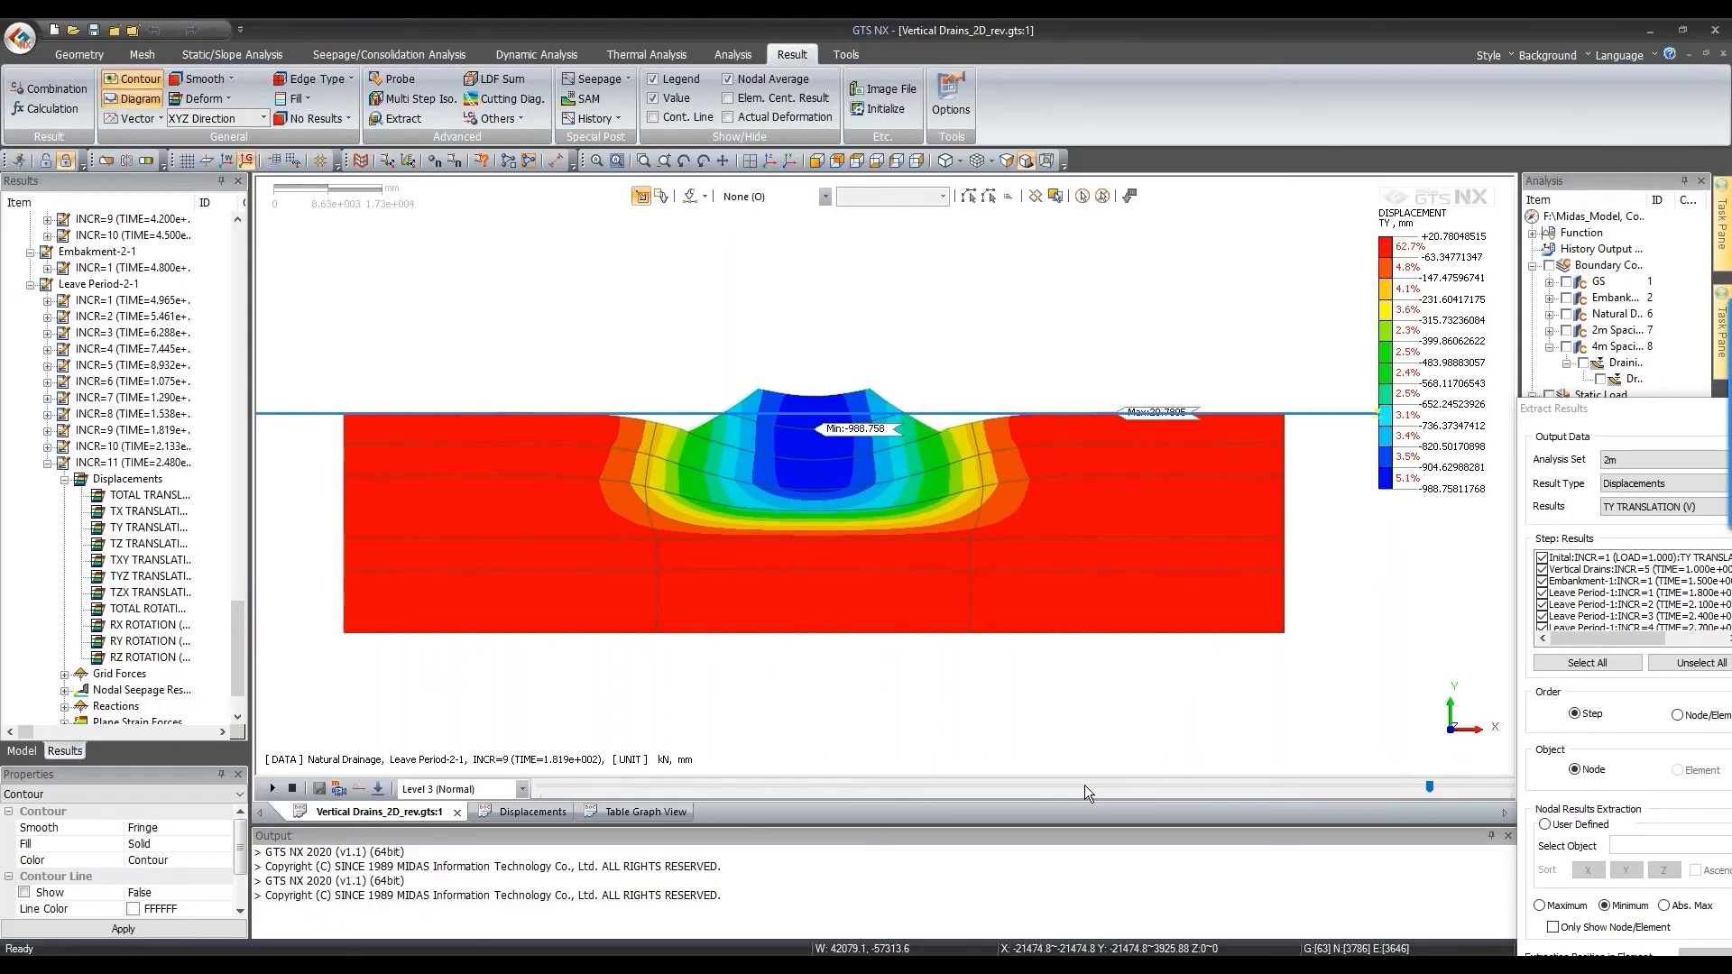
key("Right")
key("Right")
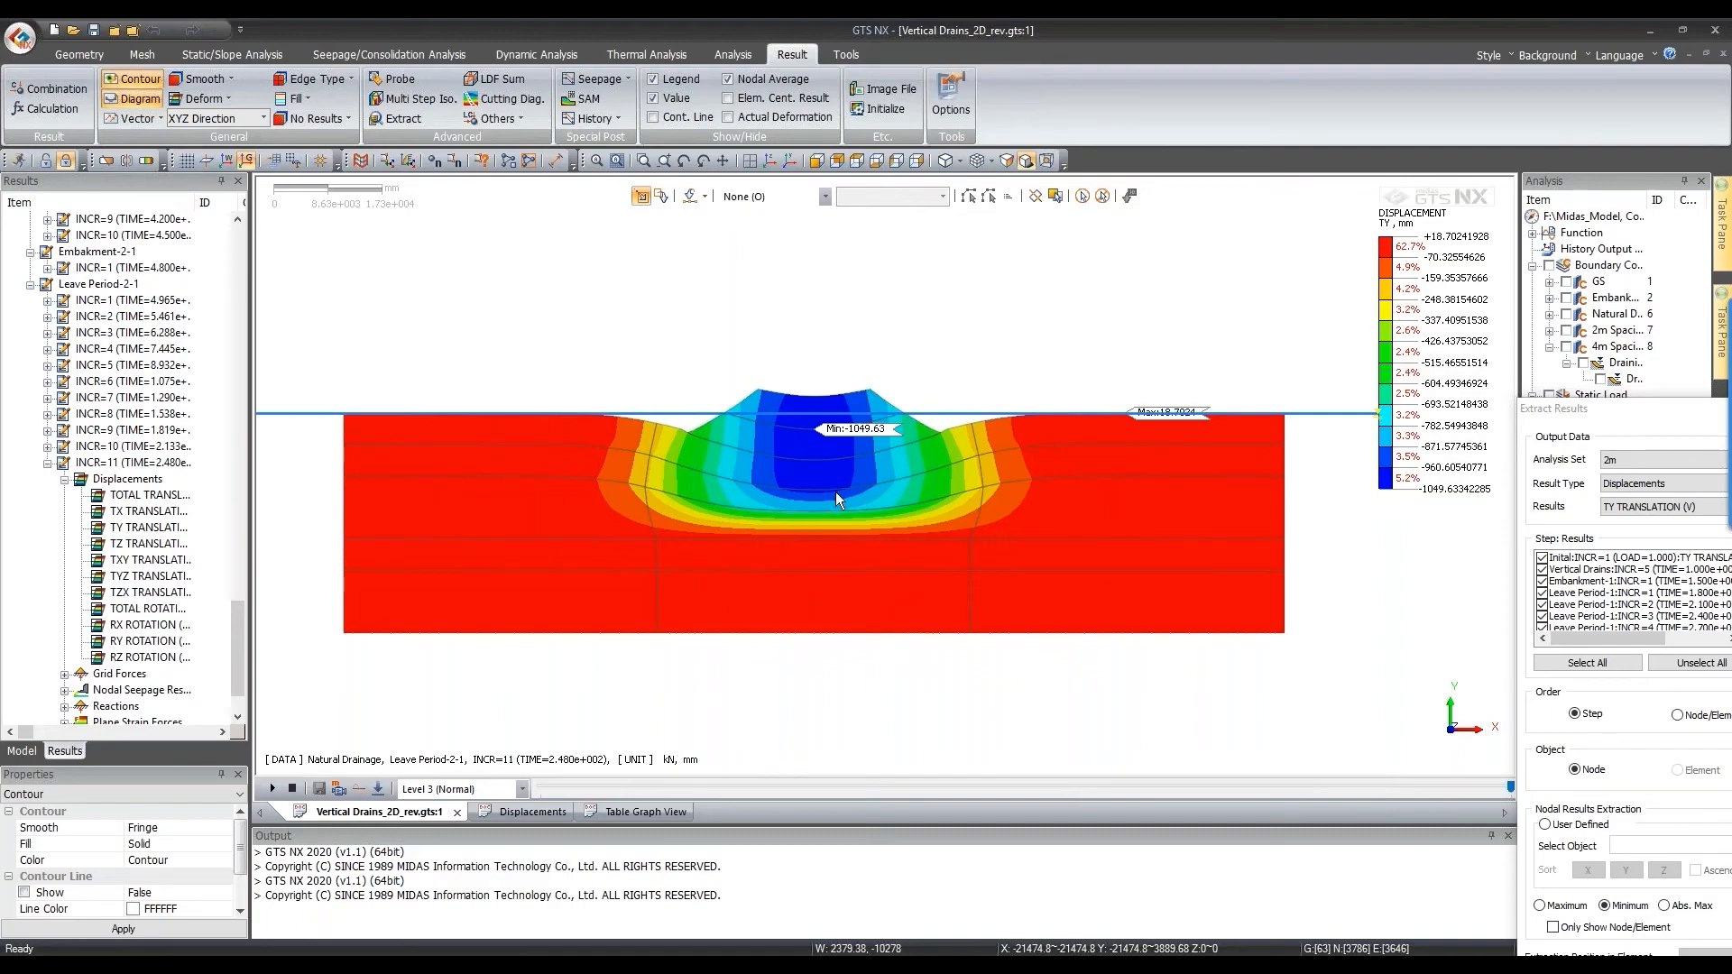
Step: Float the Extract Results panel lower-left and zoom out to fit the 2m TY contour
scroll(835, 490, "down", 1)
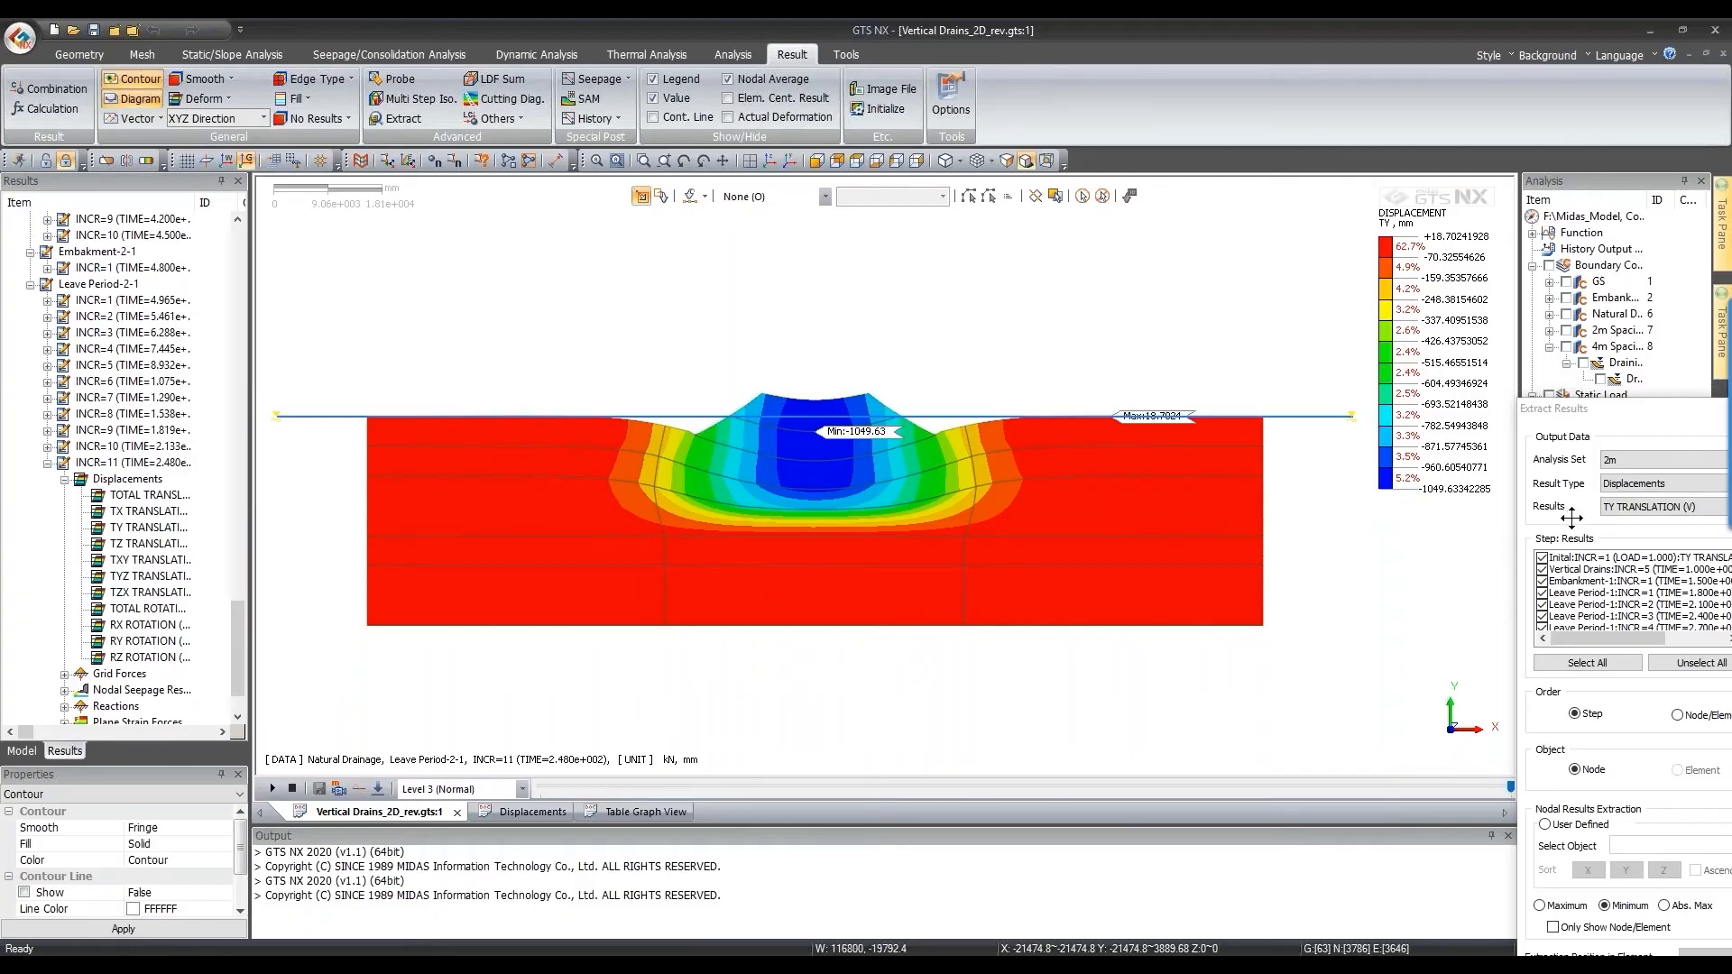
left_click_drag(1553, 408, 1522, 444)
scroll(67, 533, "up", 5)
scroll(69, 564, "up", 3)
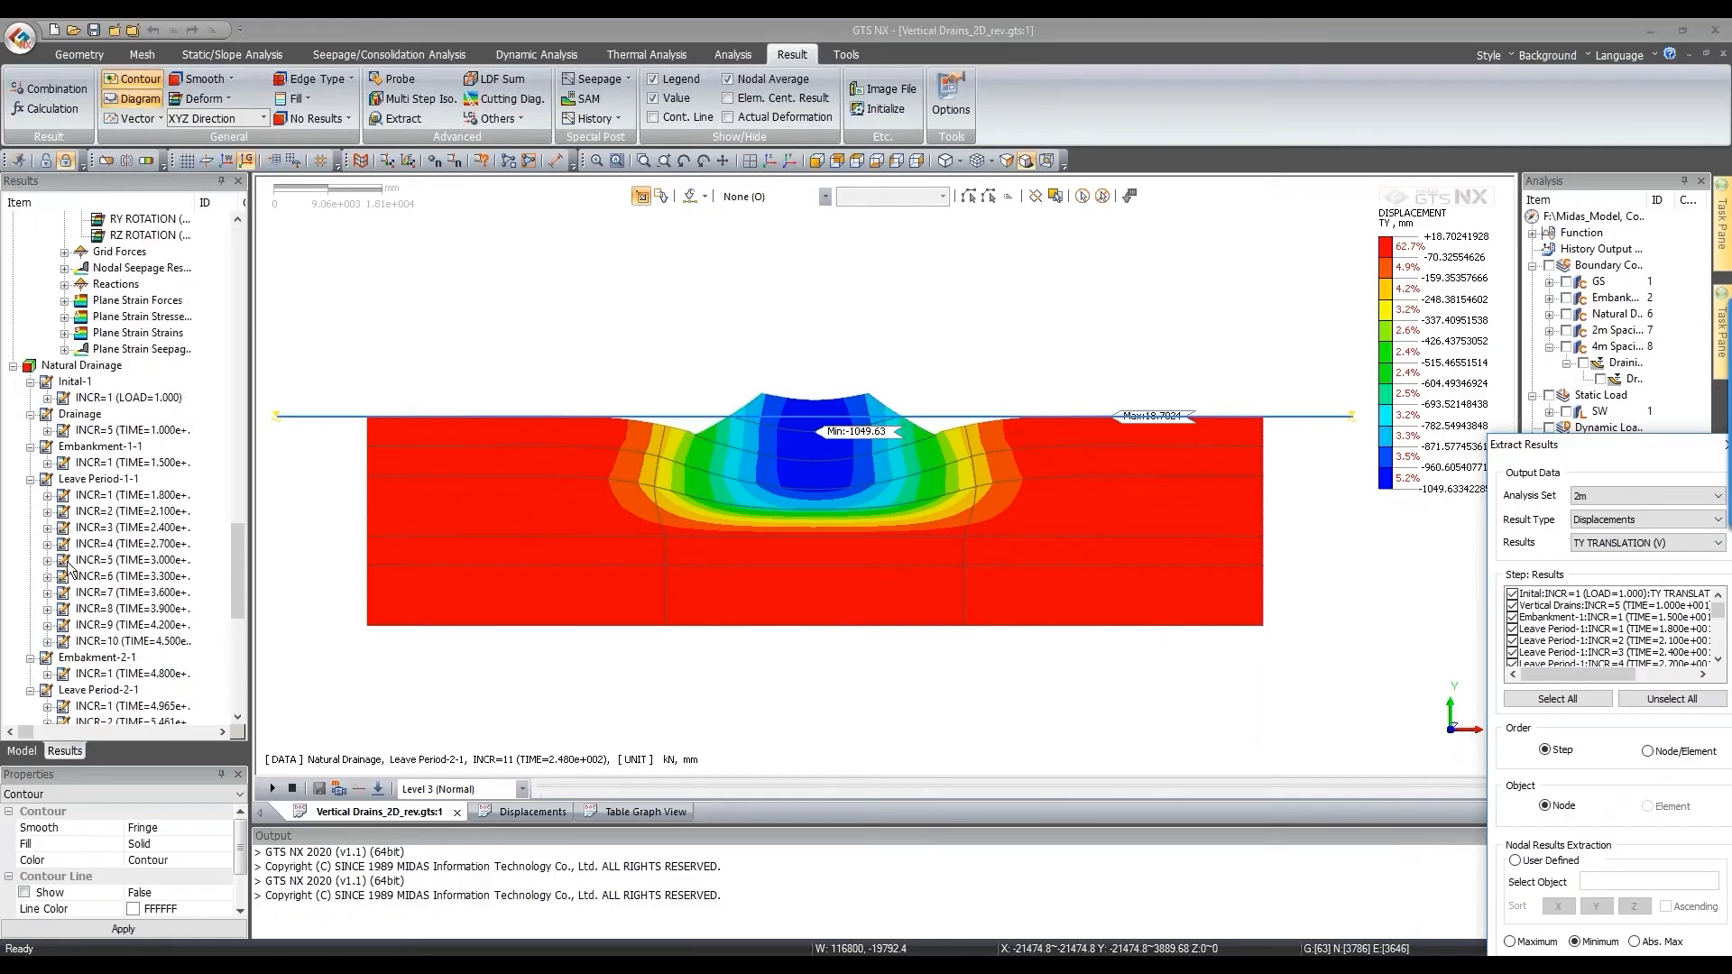
scroll(69, 564, "down", 6)
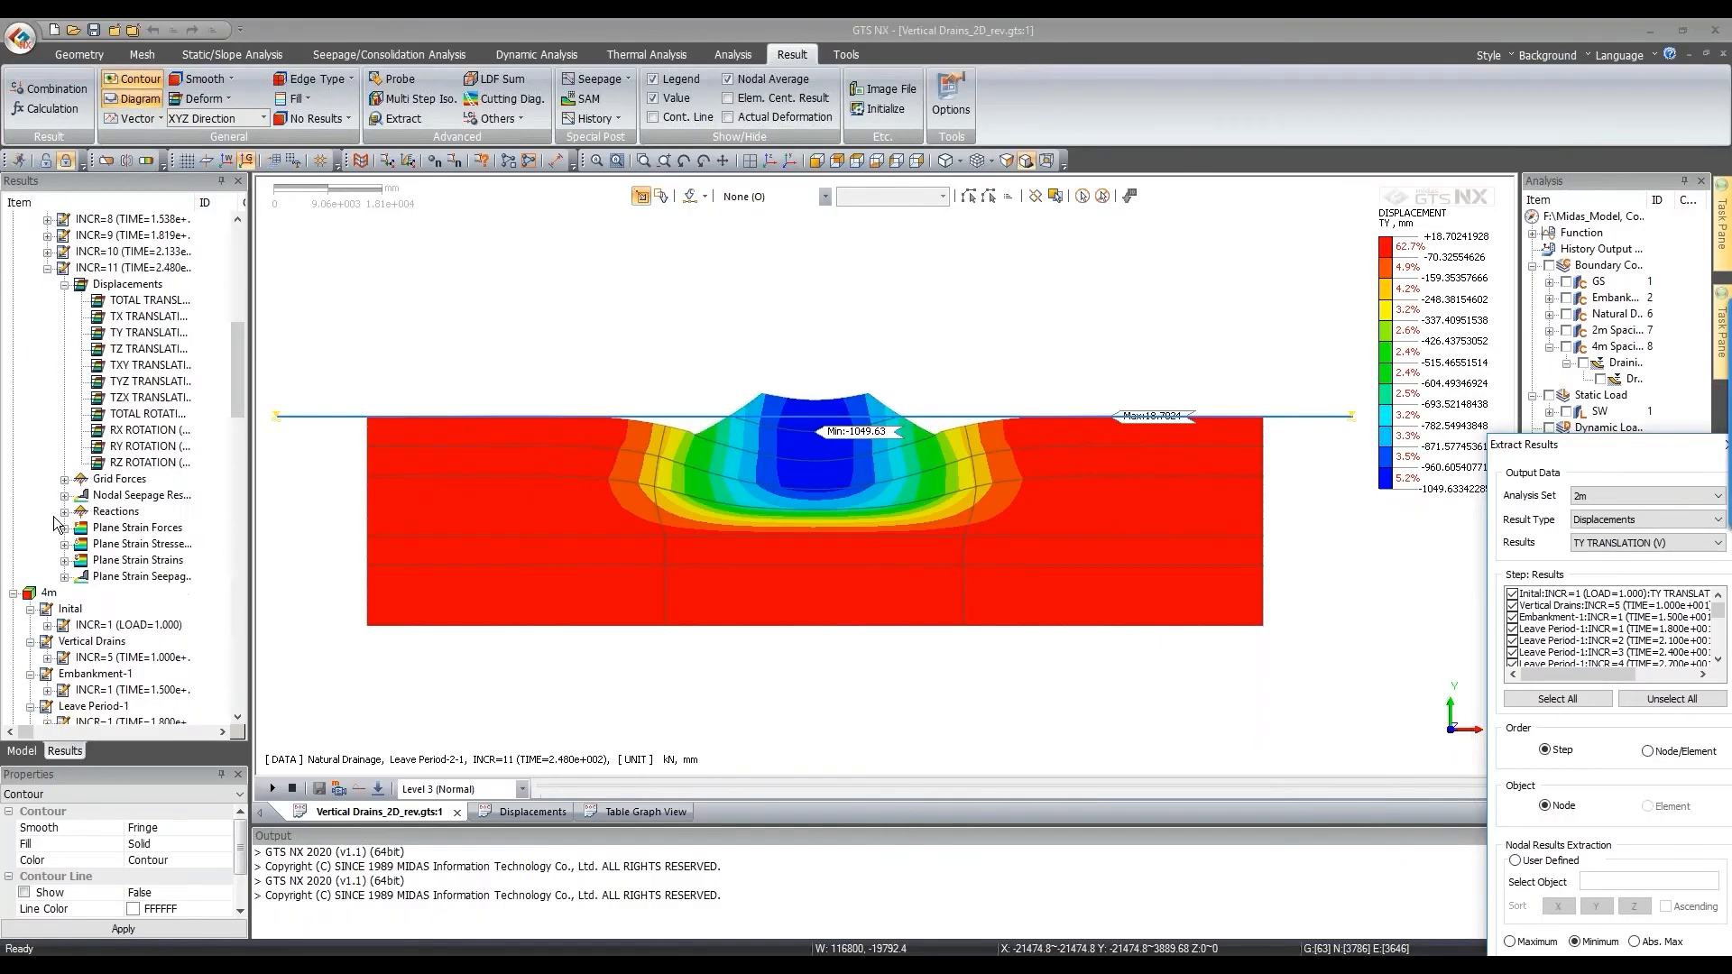
scroll(124, 408, "up", 4)
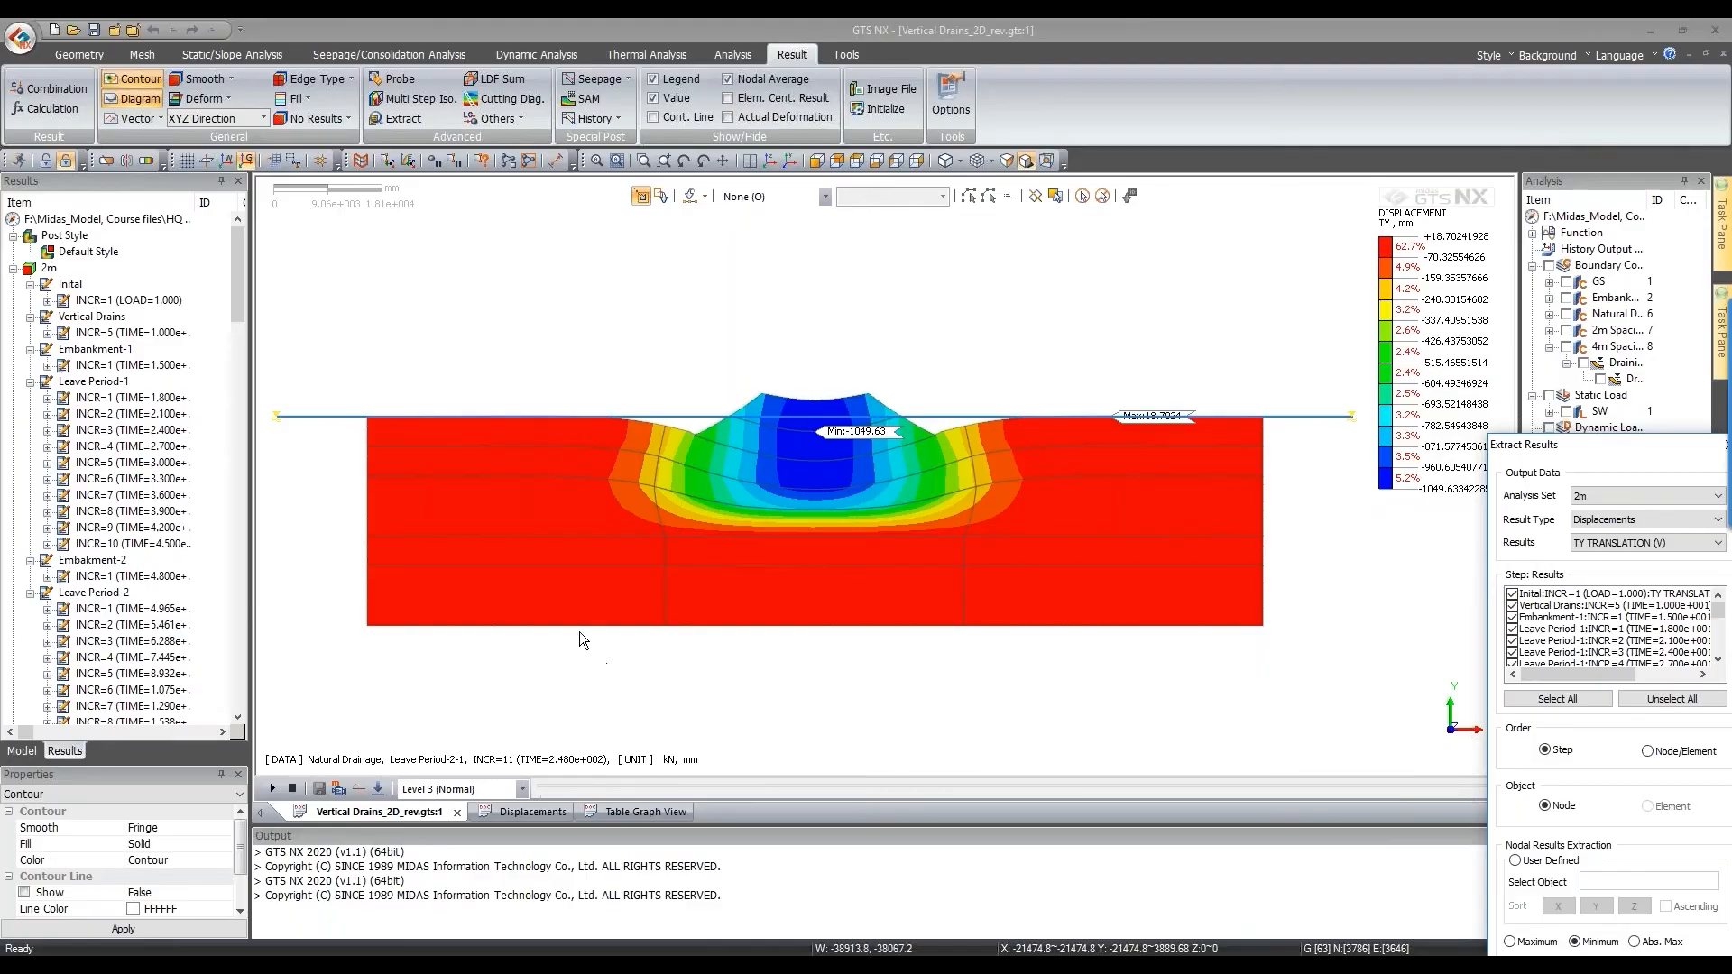
Step: Expand Plane Strain Stresses and plot the 2m case's EXCESSIVE PORE STRESS contour
scroll(99, 636, "down", 8)
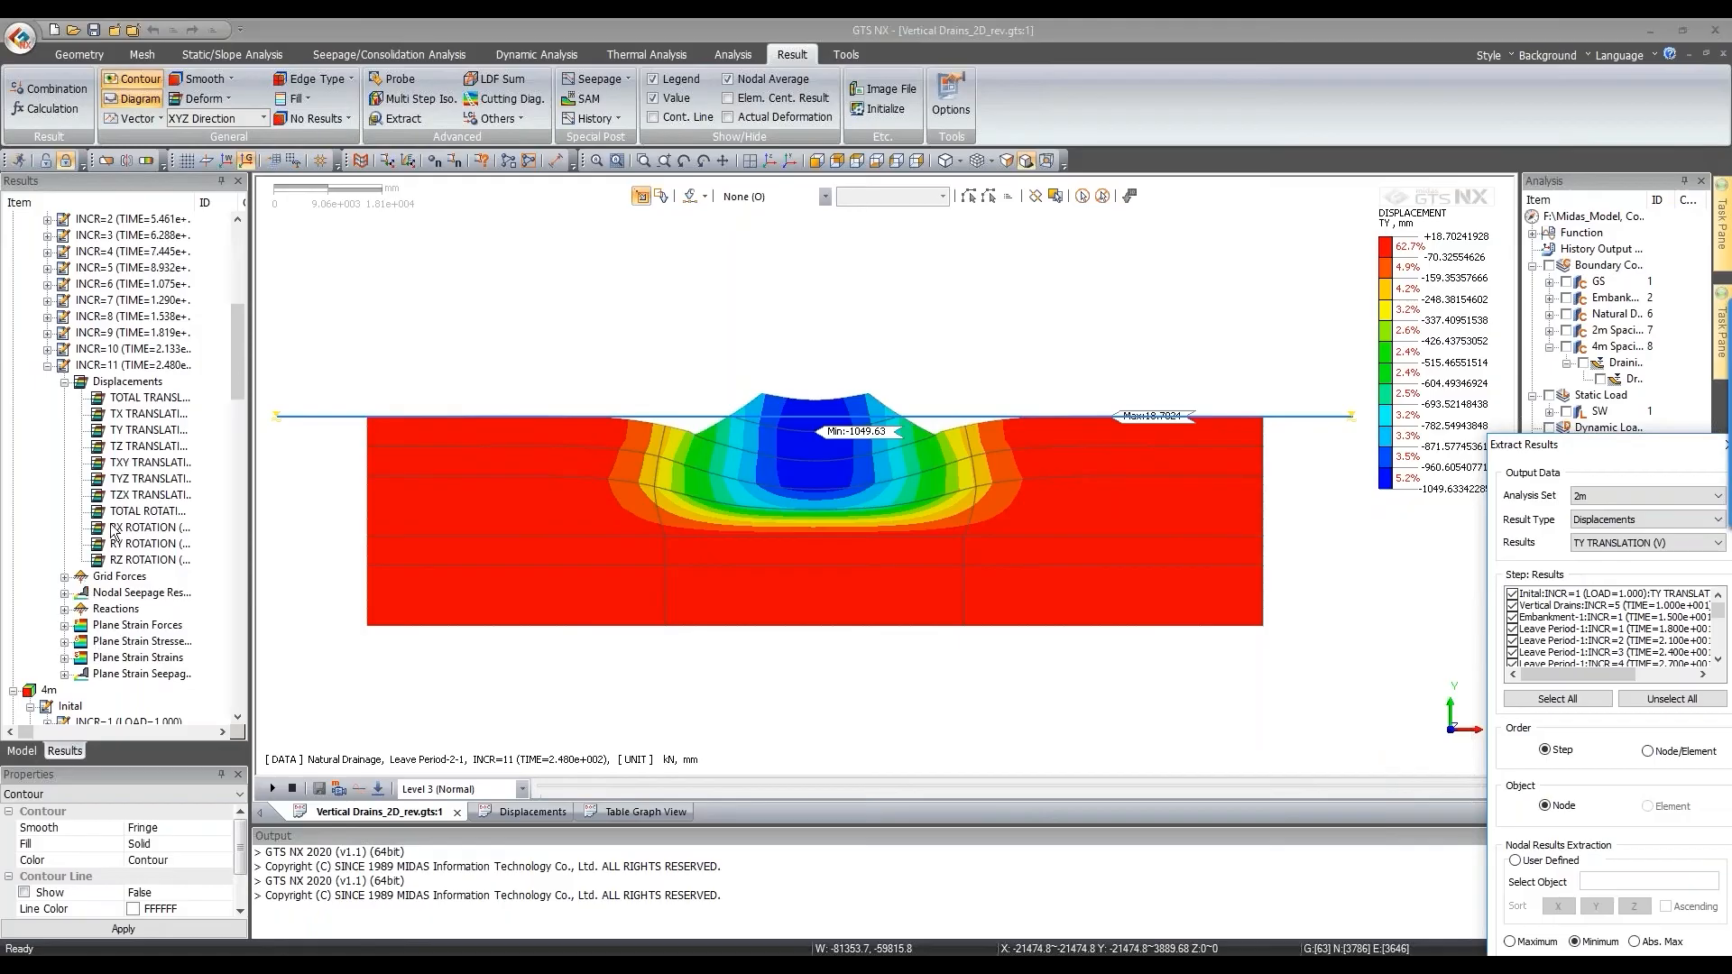
left_click(65, 641)
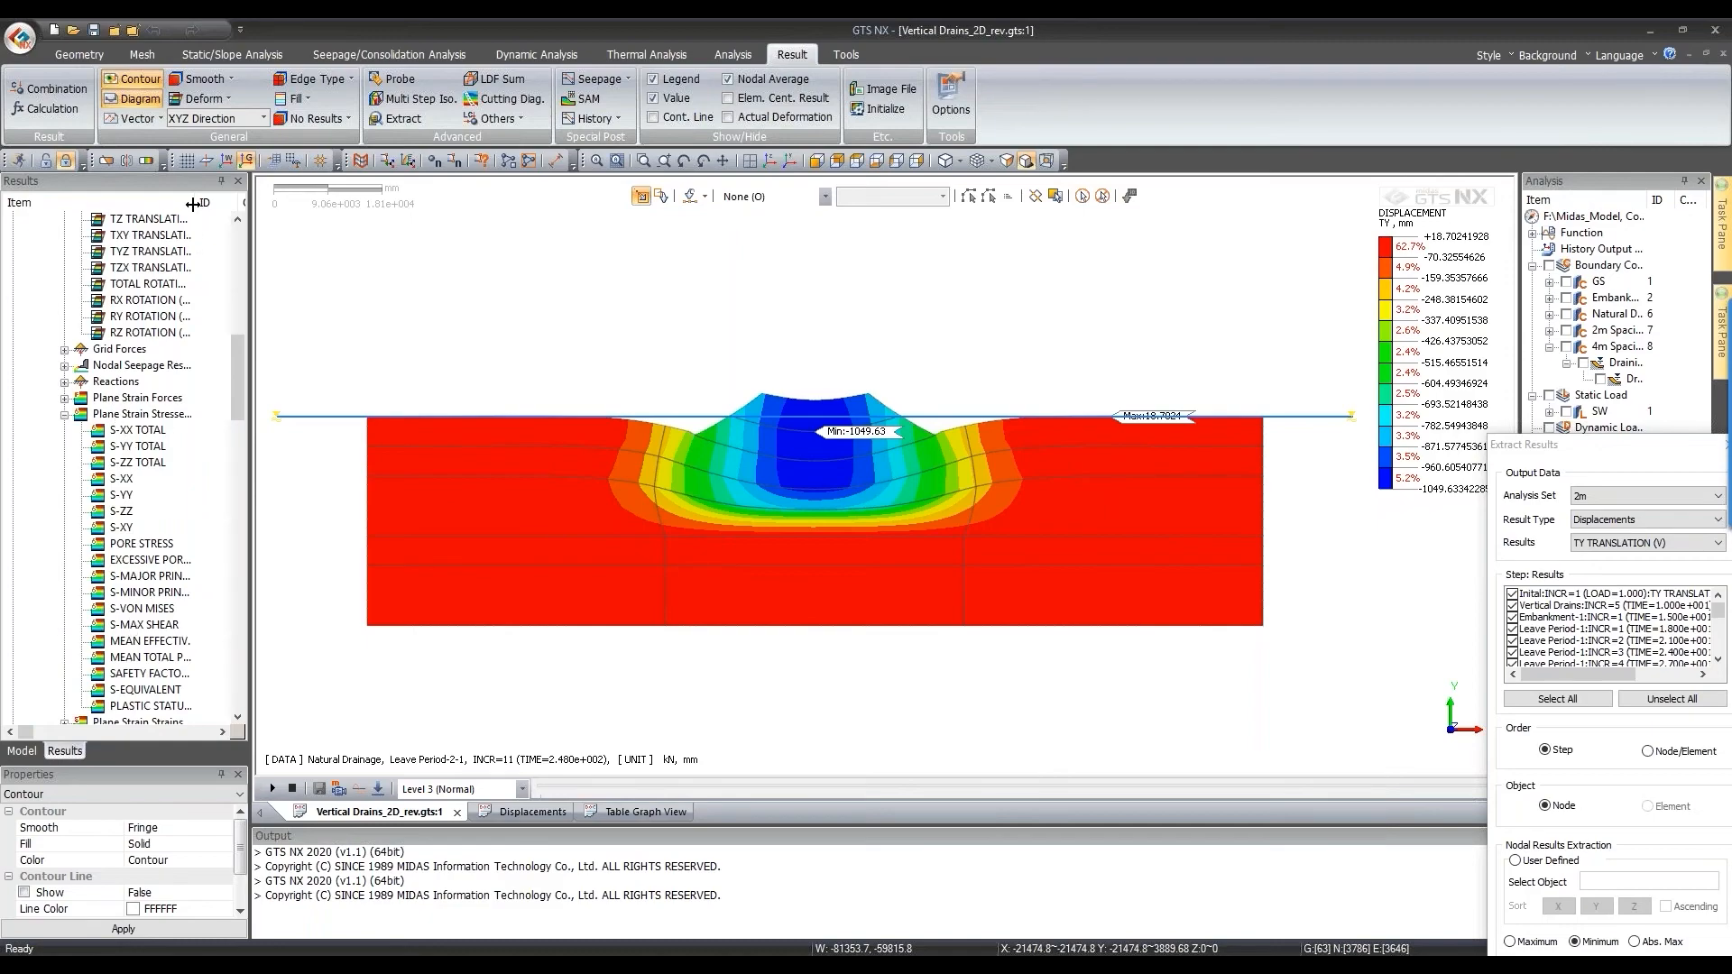
double_click(238, 202)
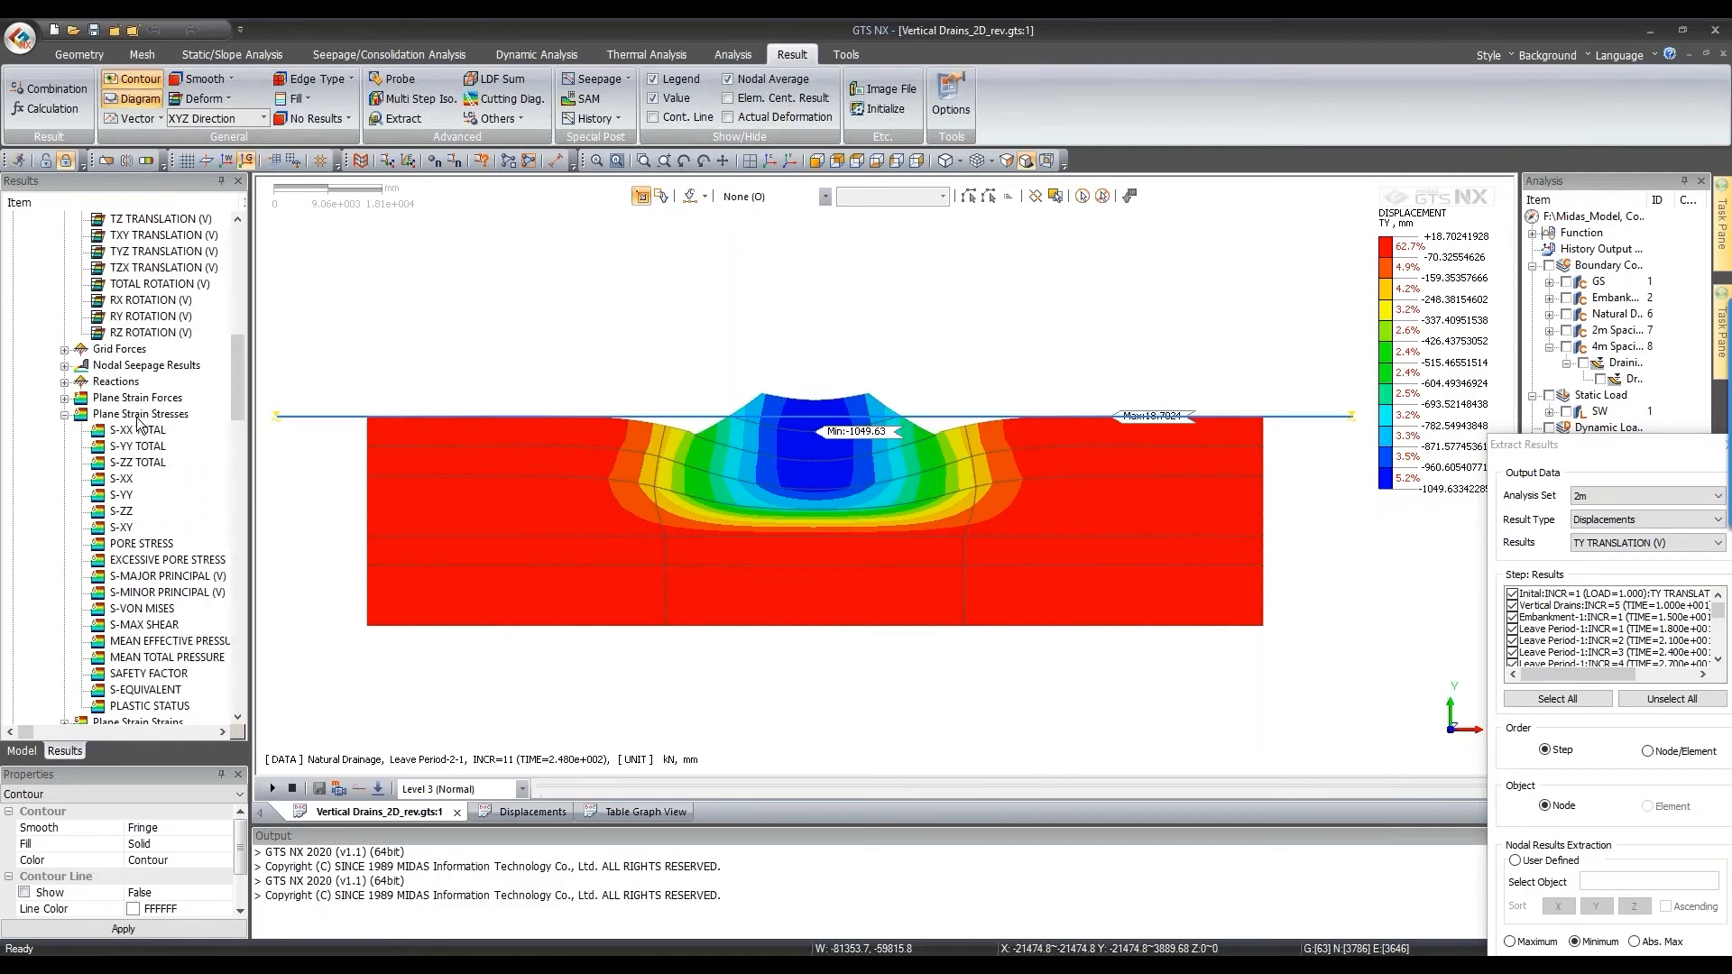
left_click(164, 563)
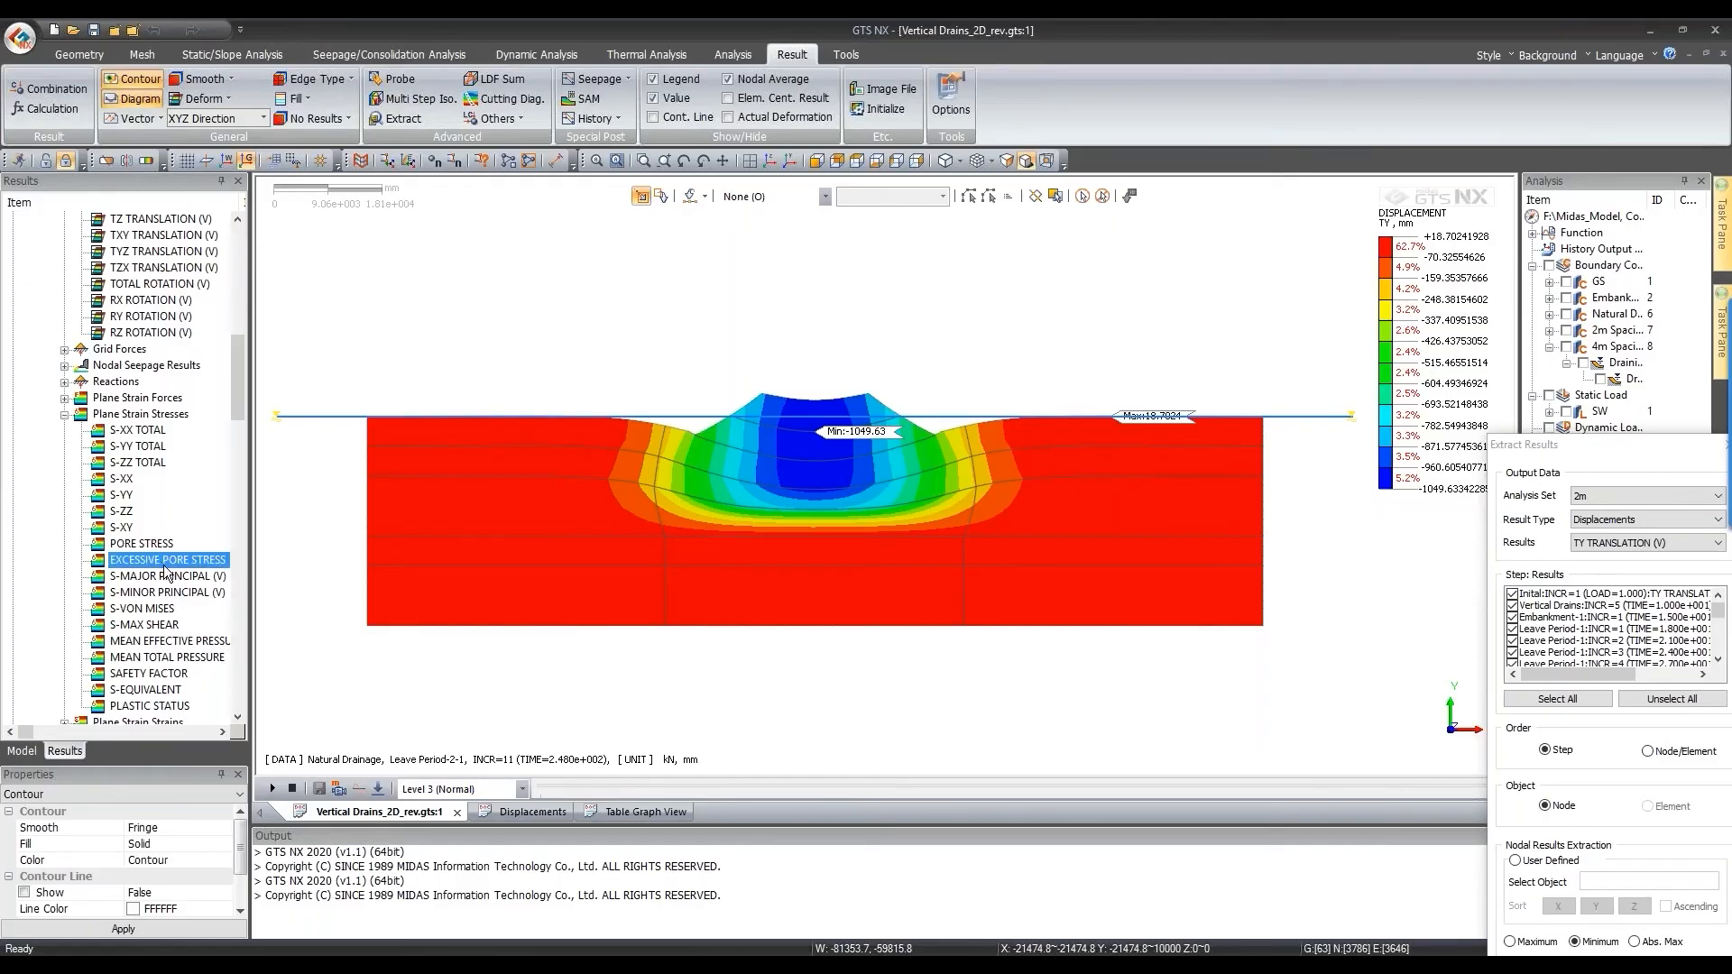
double_click(164, 564)
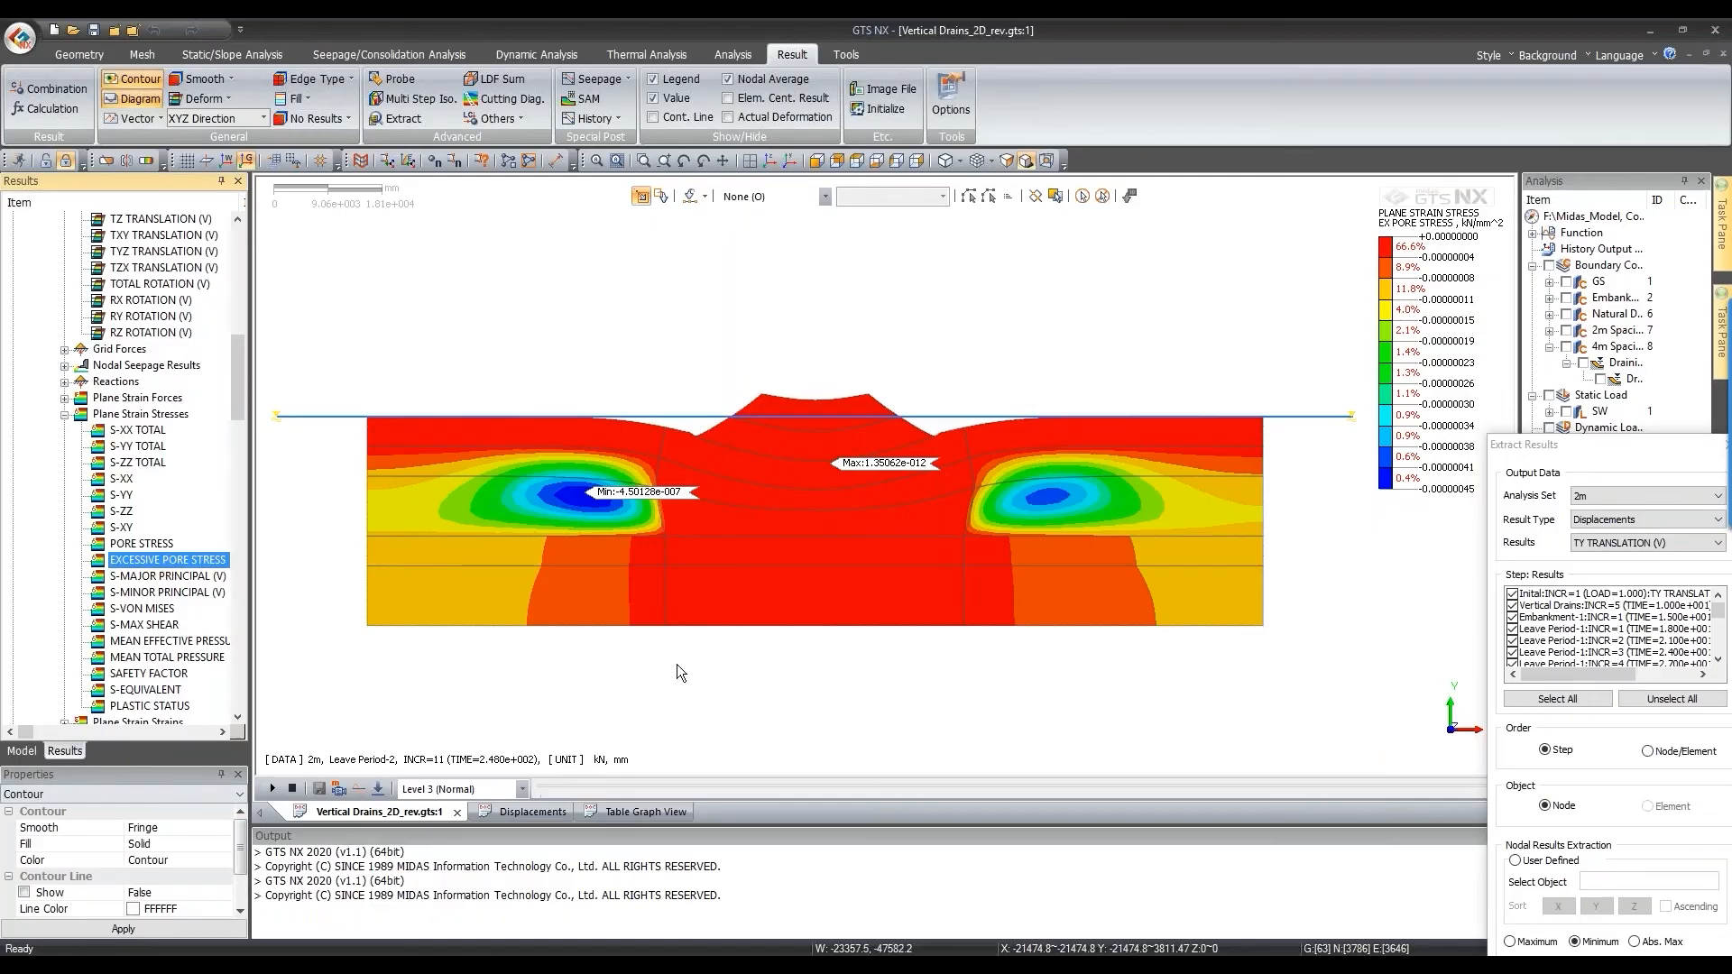
Step: Include all analysis steps in the animation and display the model undeformed
left_click(378, 789)
left_click(420, 704)
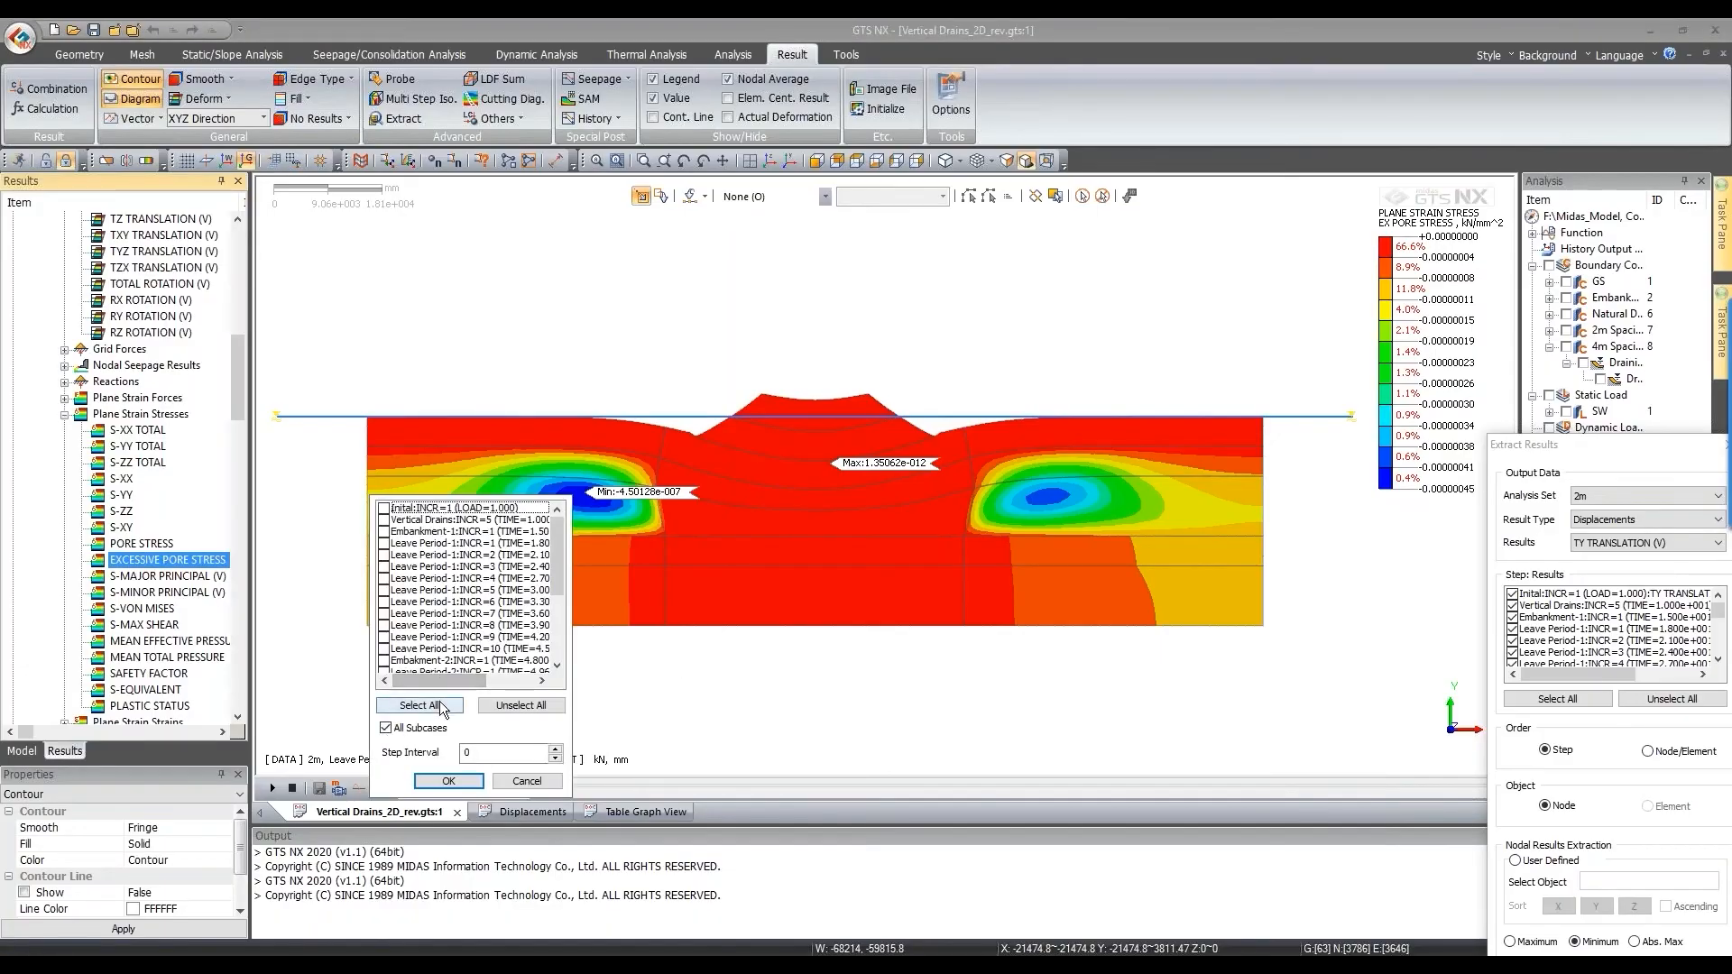
left_click(460, 781)
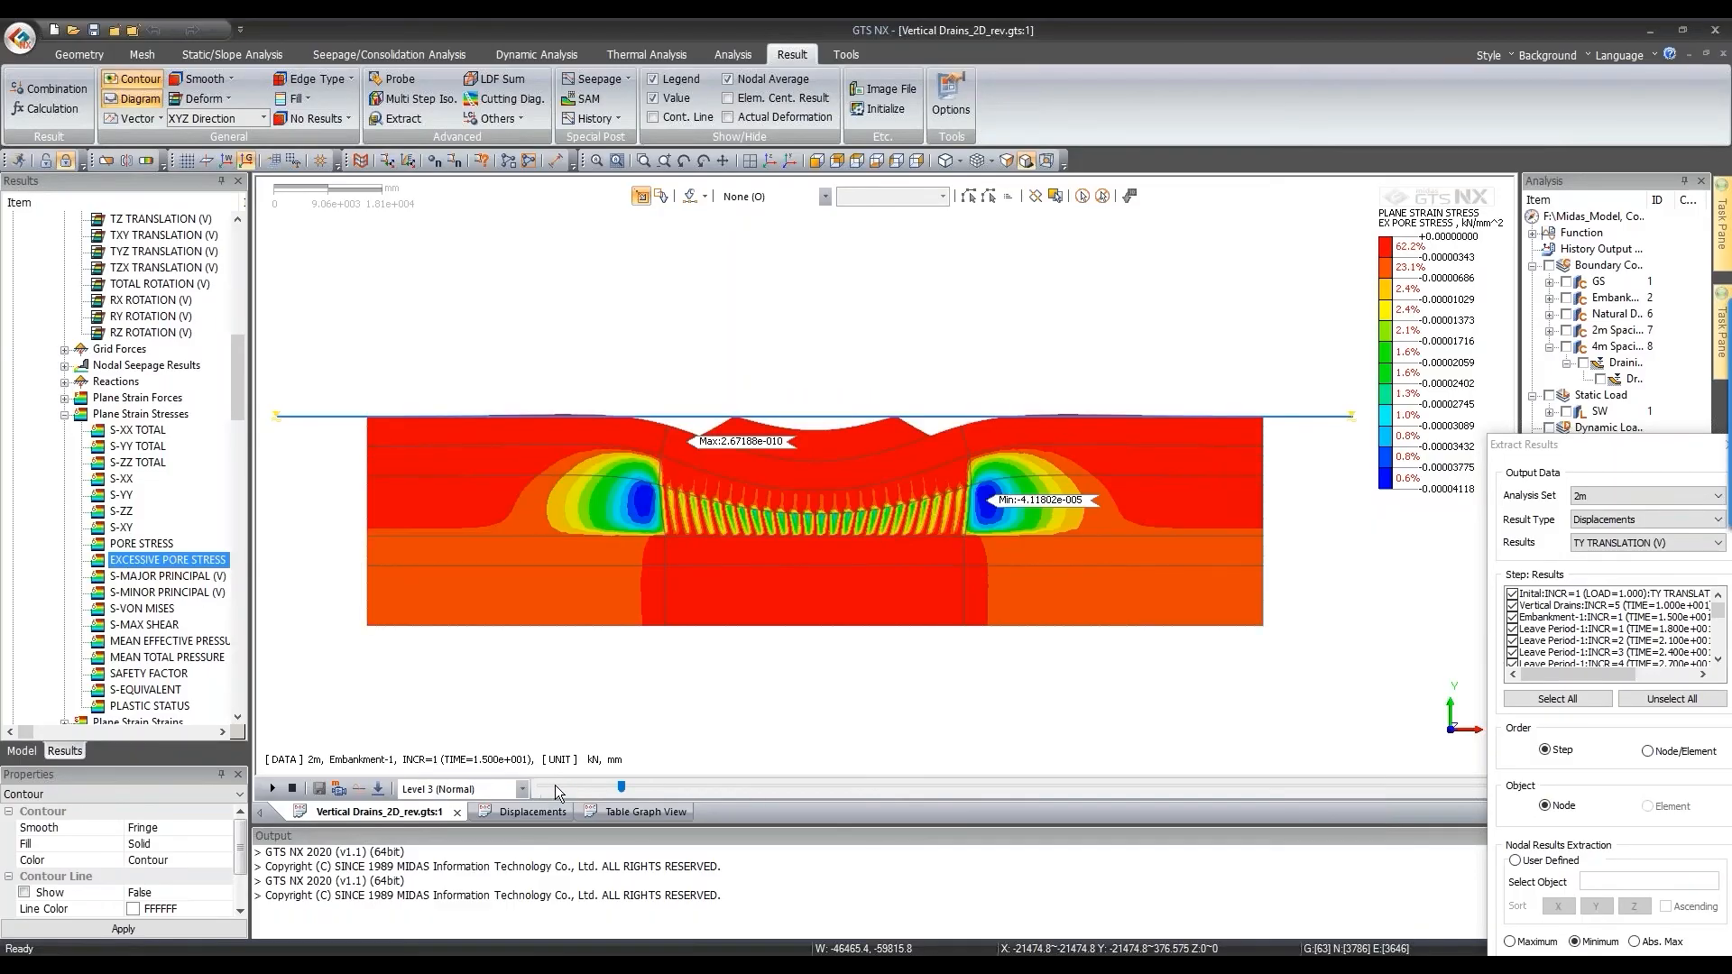
left_click(231, 98)
left_click(230, 121)
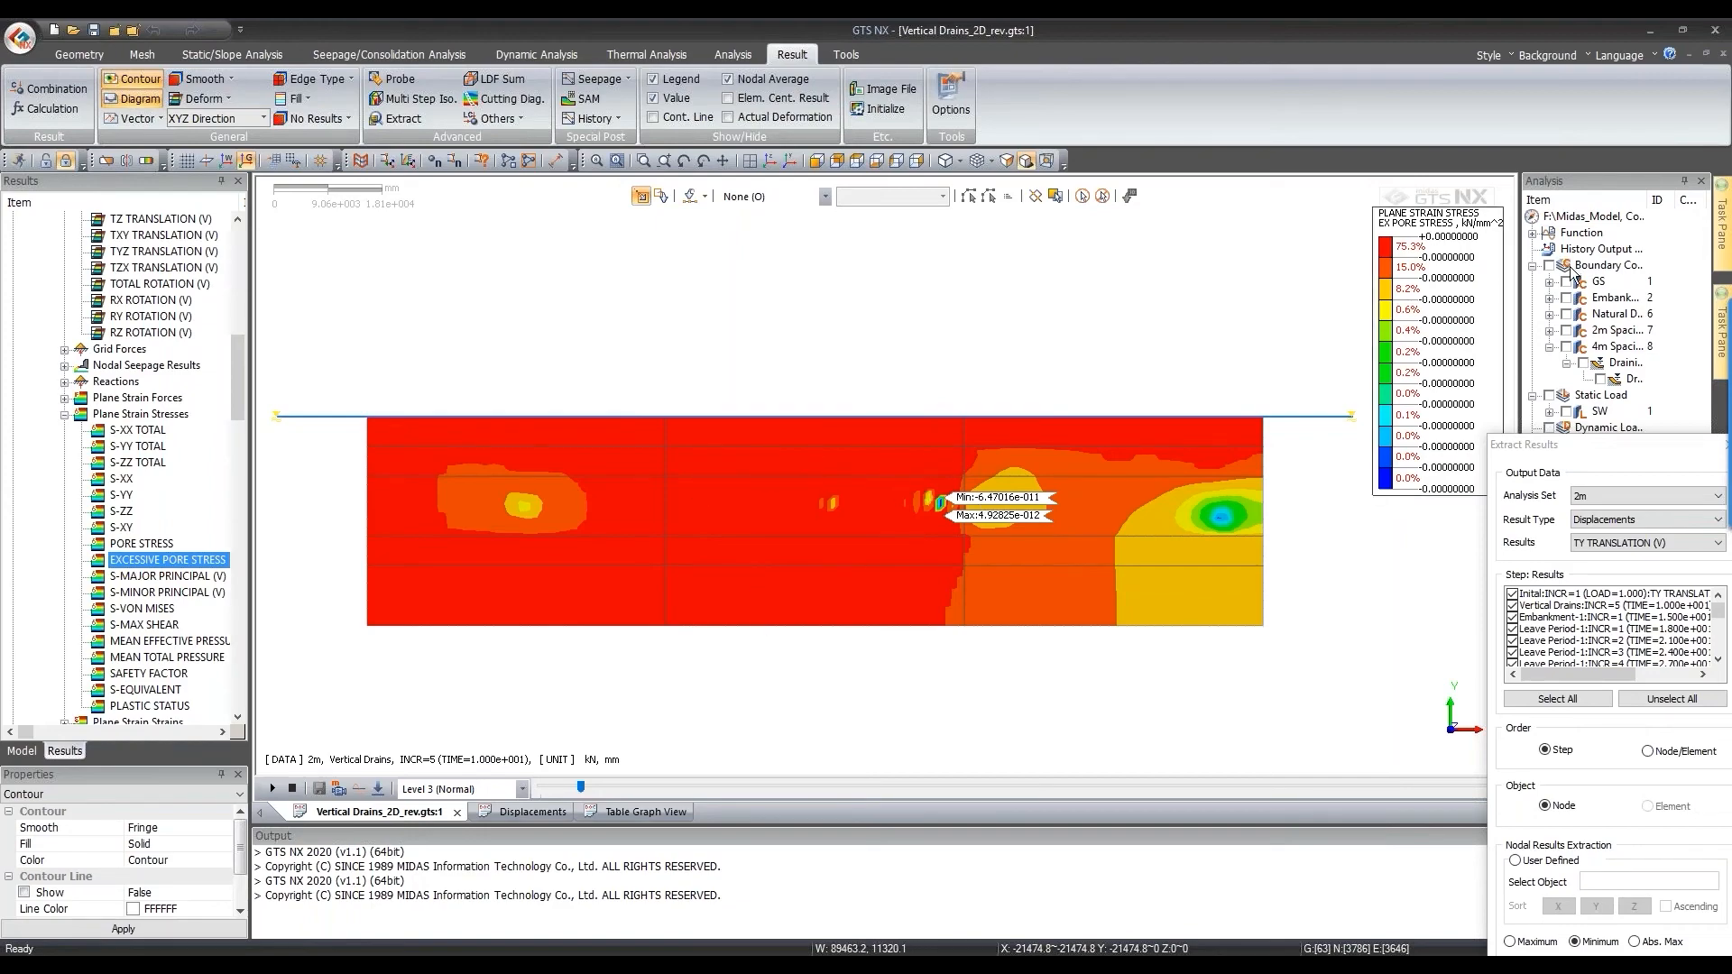
Step: Reposition the legend, float Extract Results, switch lengths to metres, and advance to Embankment-1's first increment
left_click_drag(1411, 275, 1067, 286)
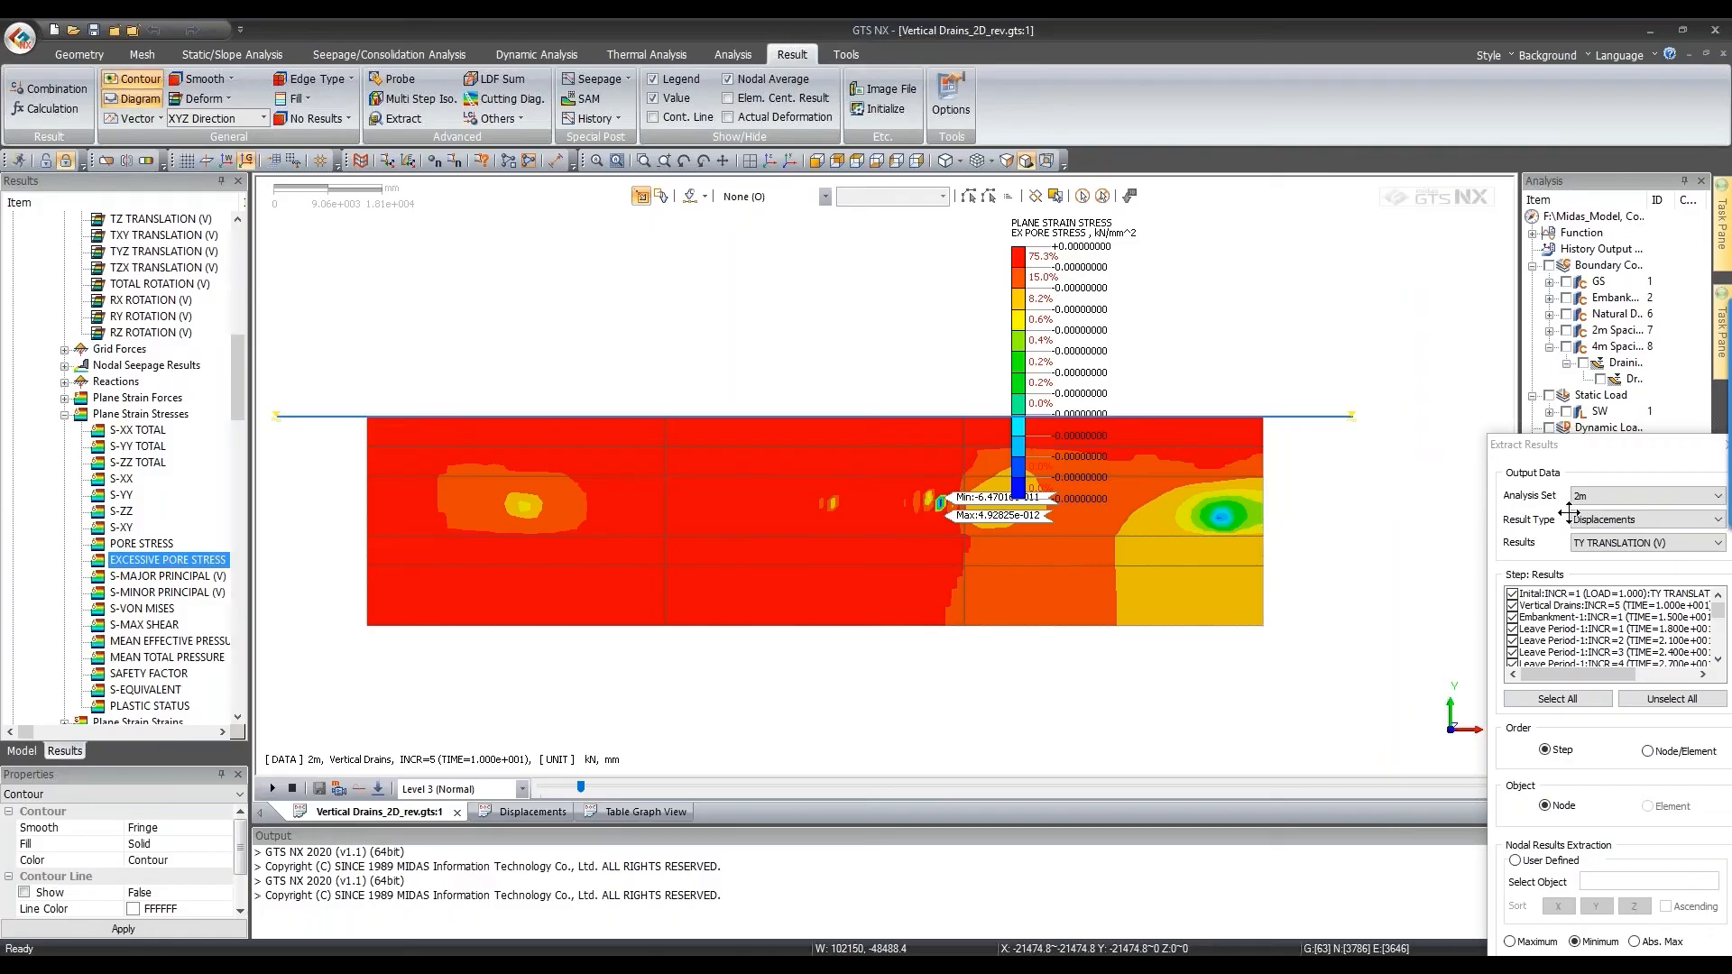
left_click_drag(1533, 449, 1196, 848)
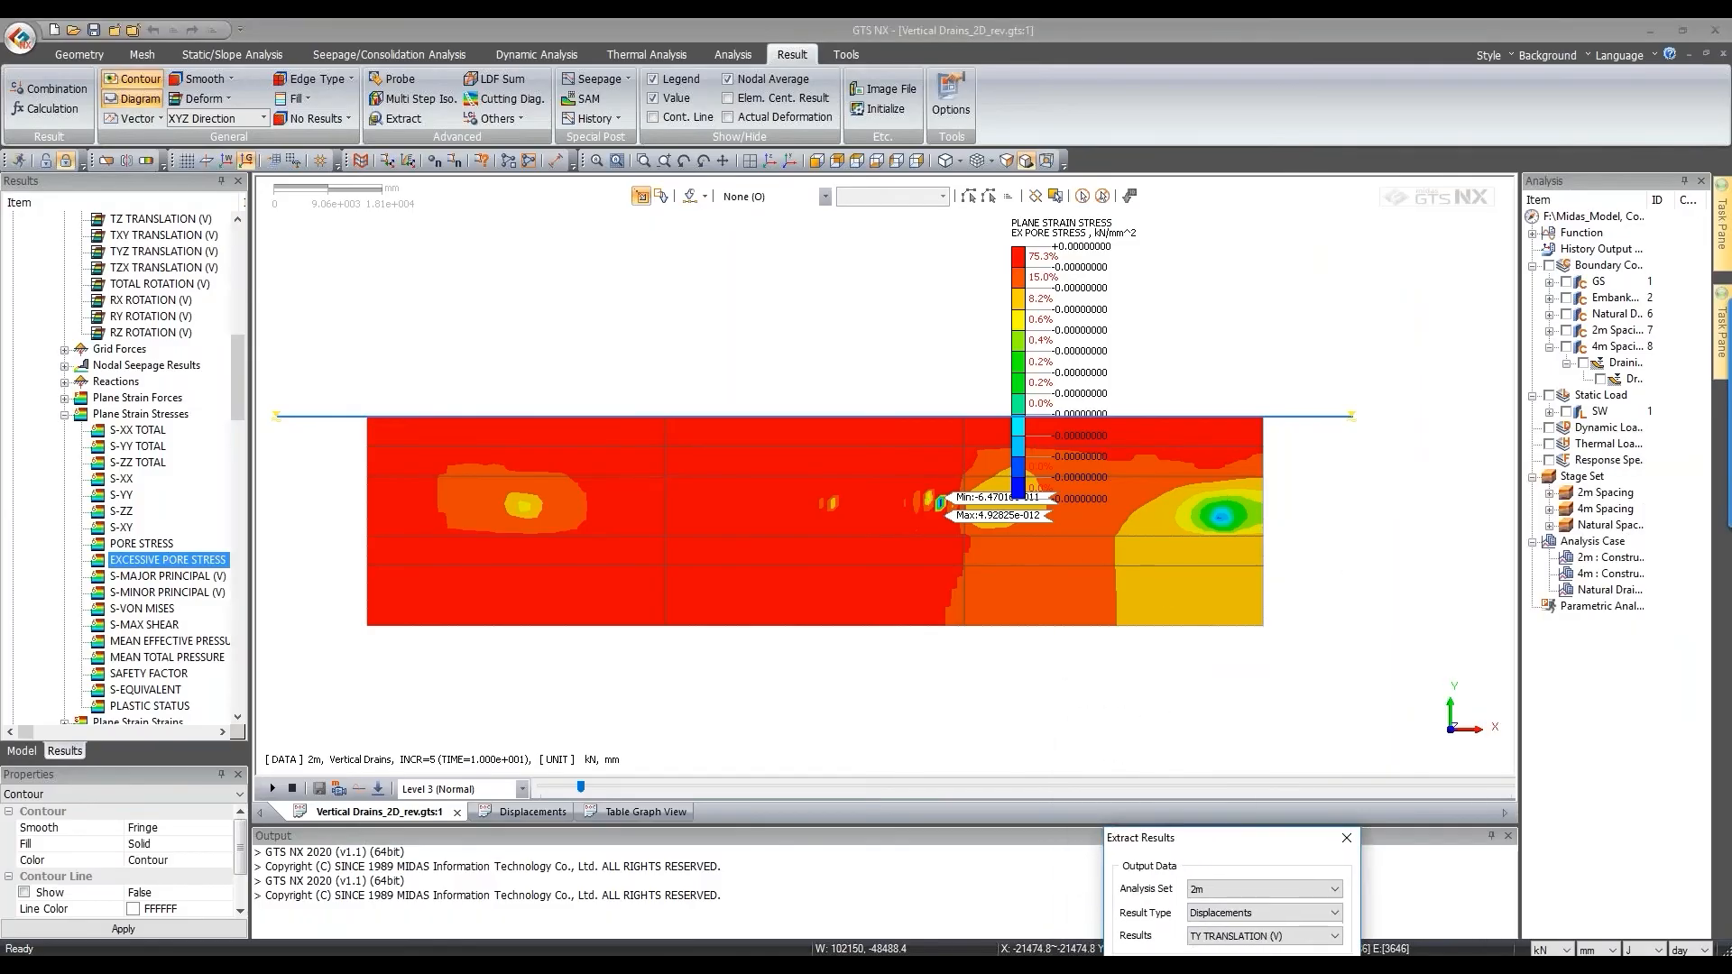
left_click(1587, 947)
left_click(1597, 906)
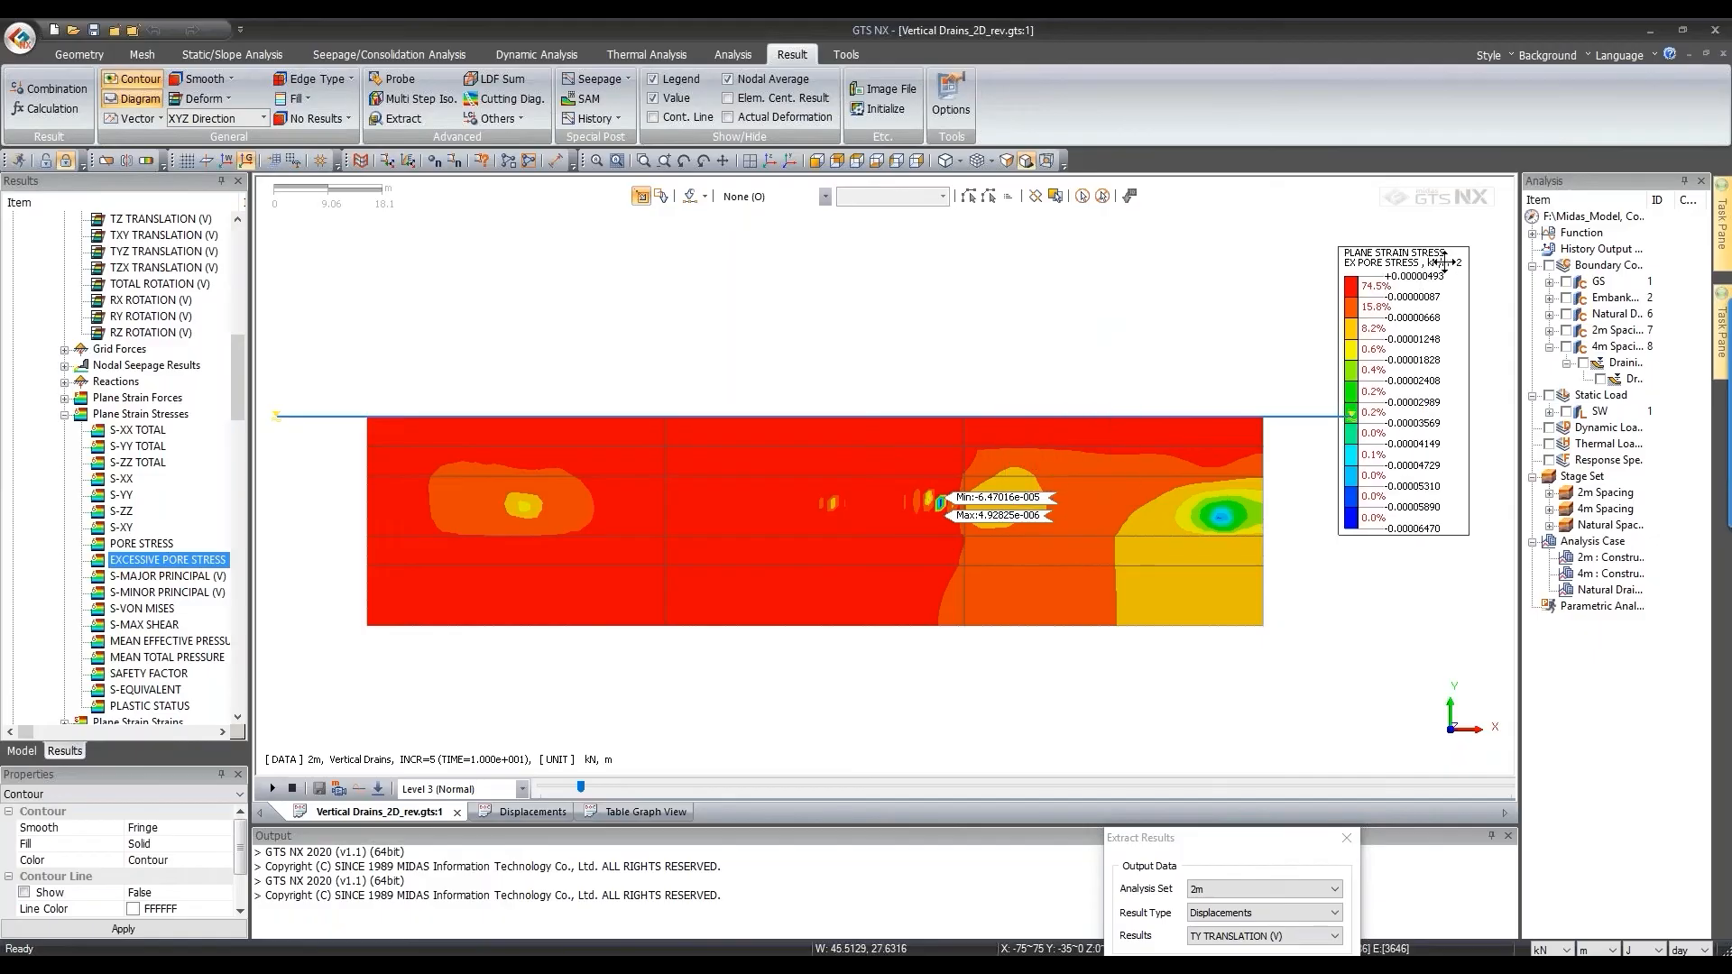
left_click(659, 786)
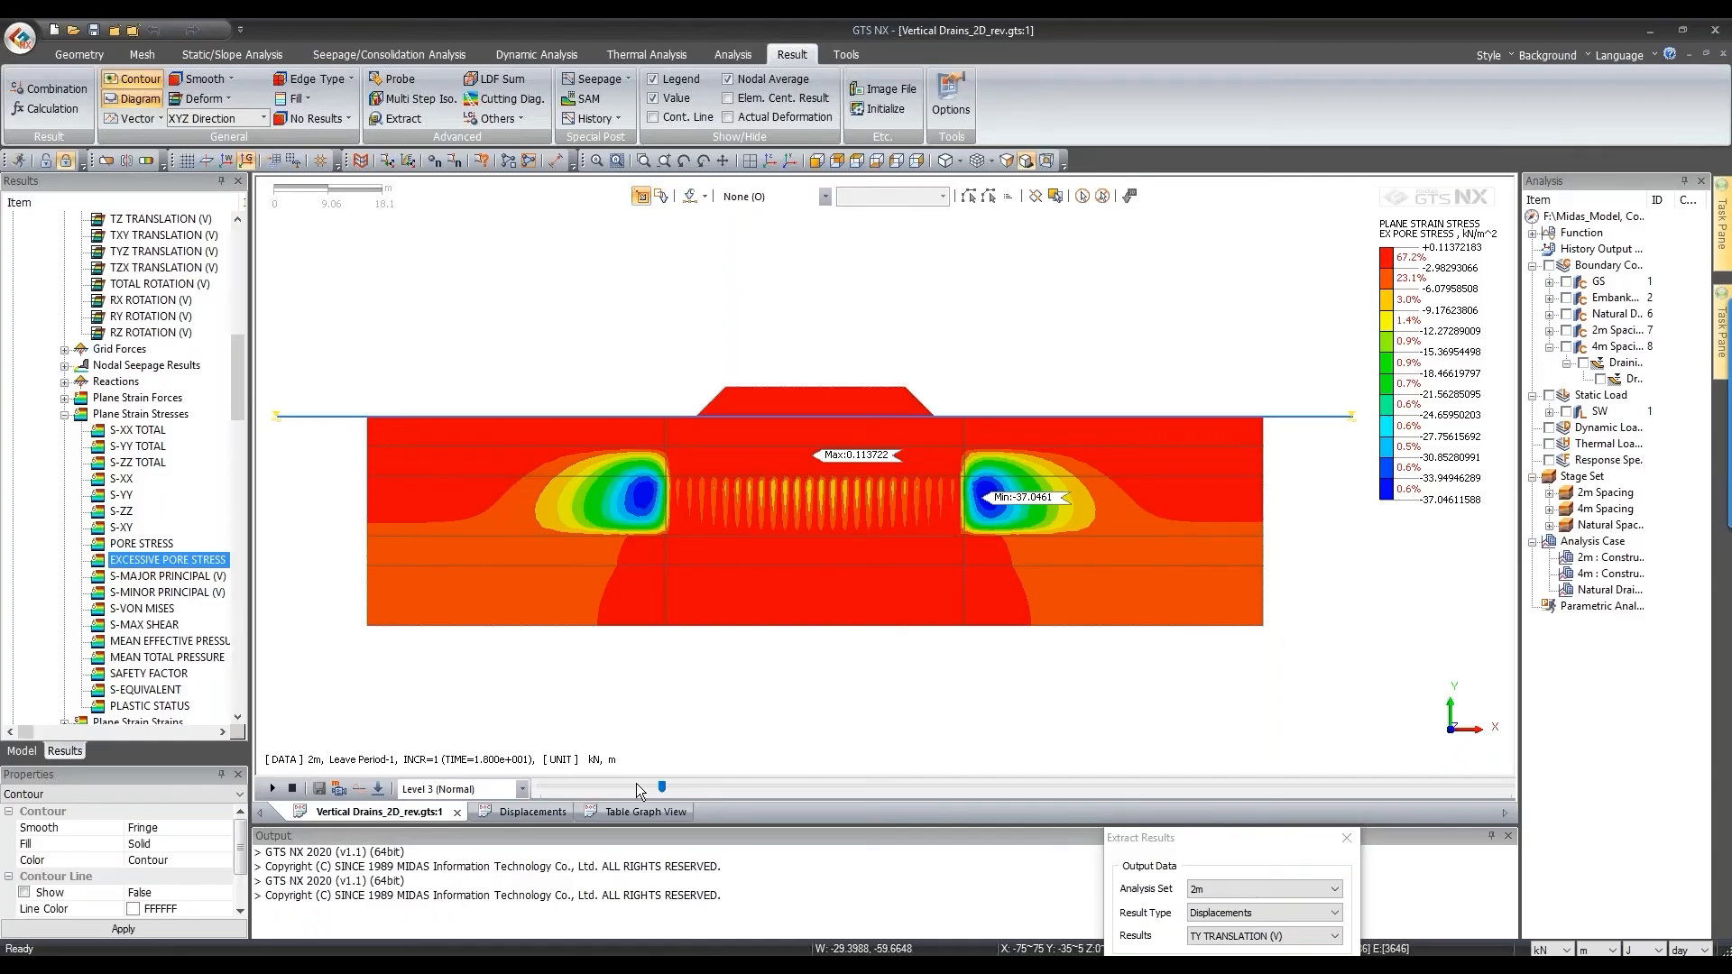
Step: Advance the 2m excess pore stress contour through Embankment-2 into the Leave Period-2 increments
key("Right")
key("Right")
key("Right")
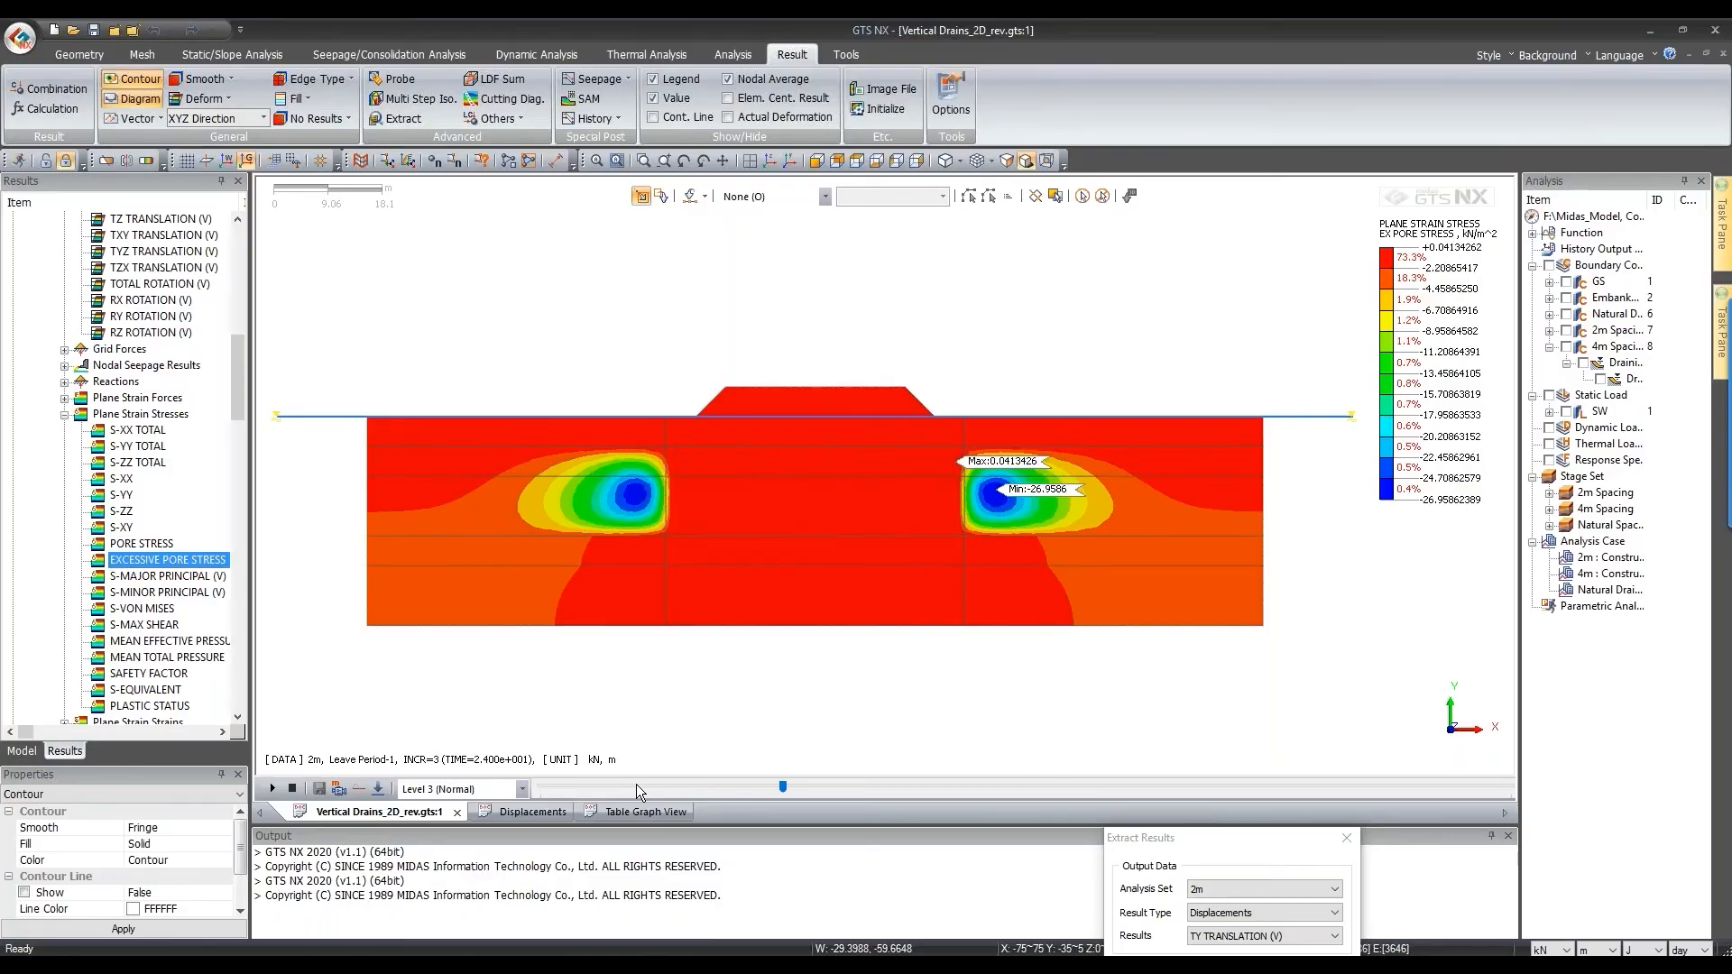
key("Right")
key("Right")
key("Right")
key("Right")
key("Right")
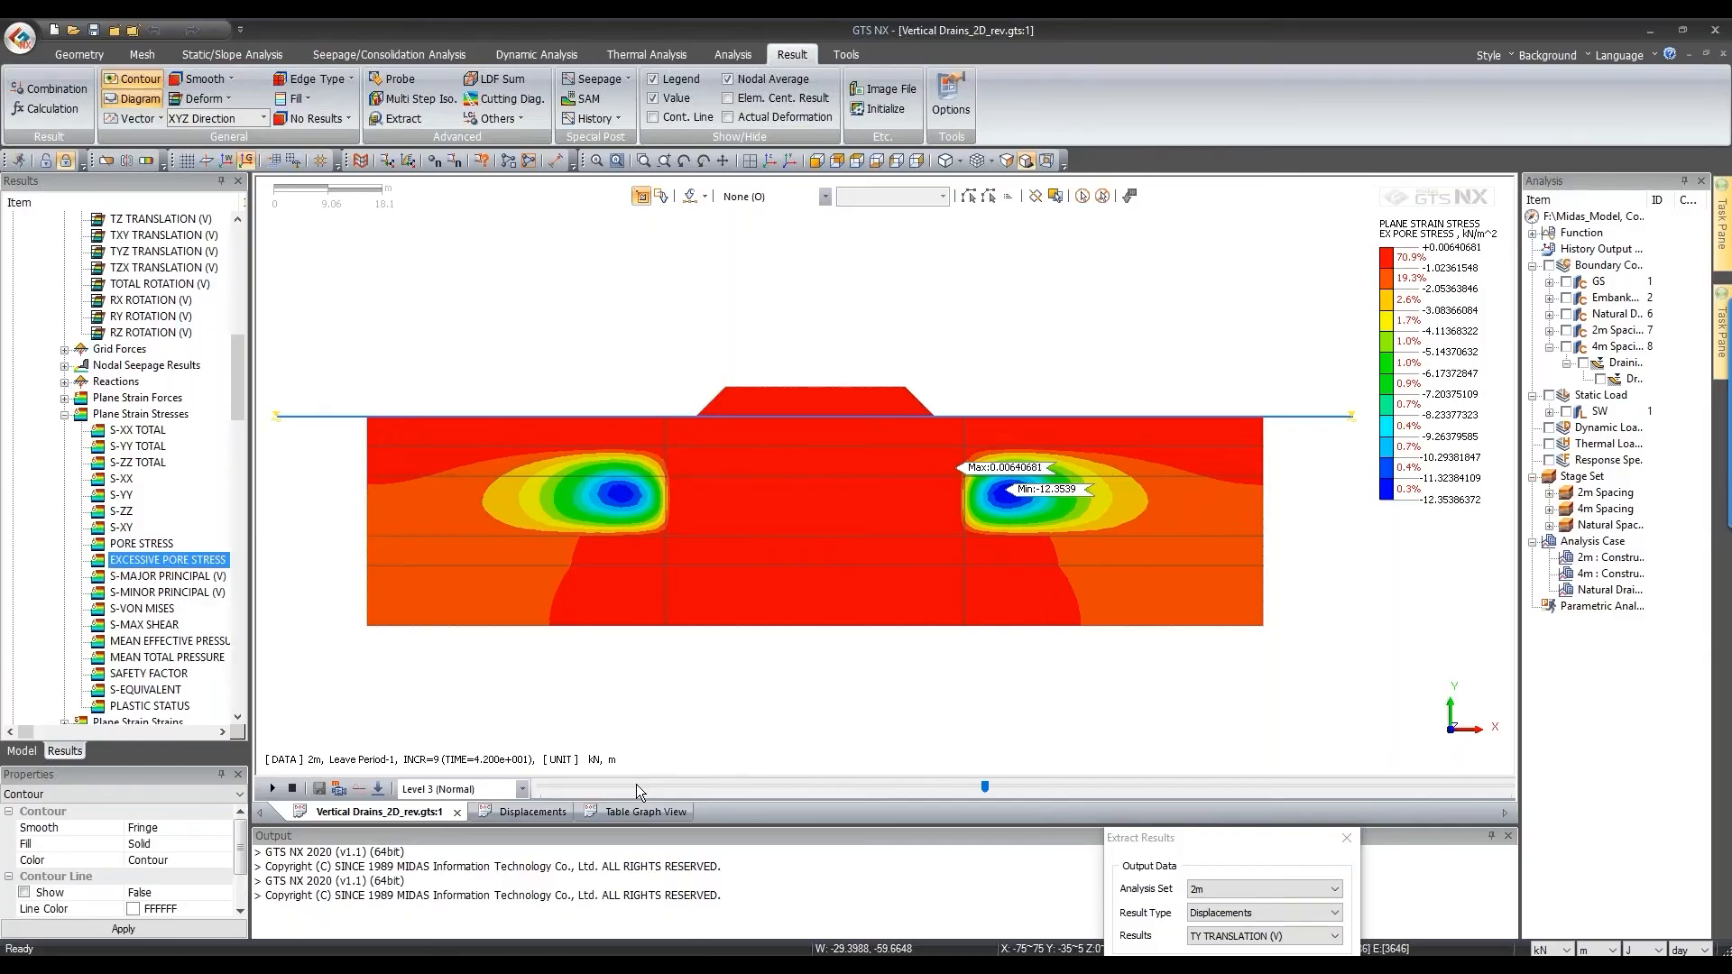
key("Right")
key("Right")
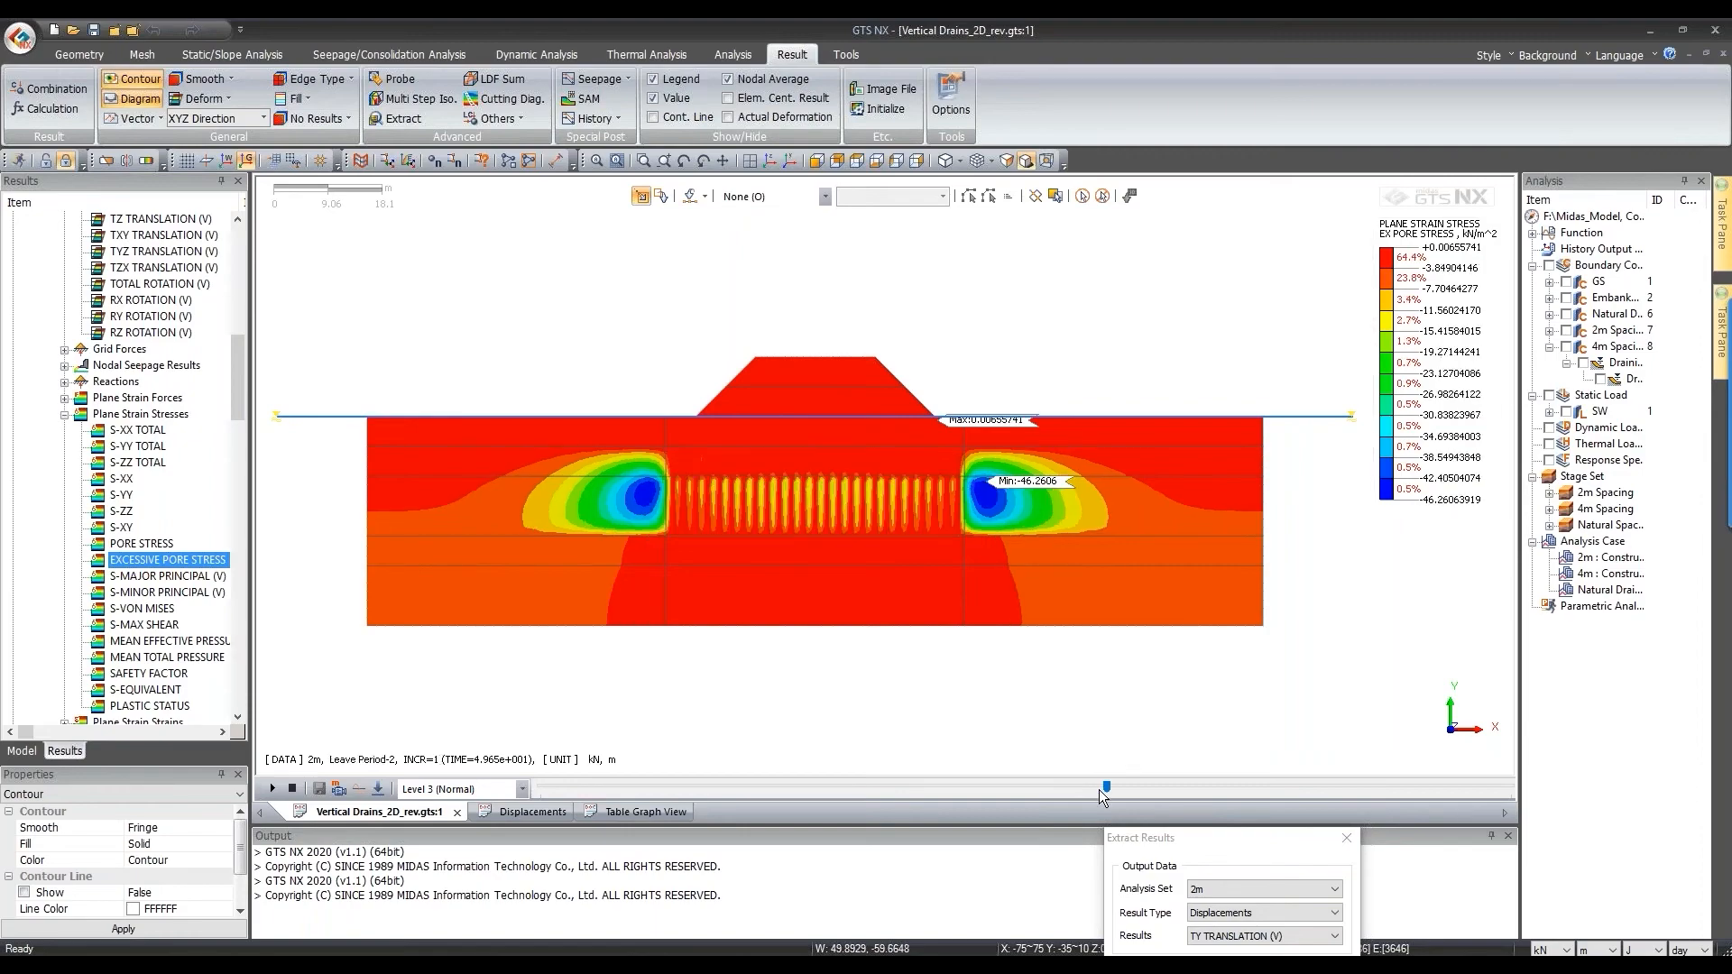
key("Right")
key("Right")
key("Right")
key("Right")
key("Right")
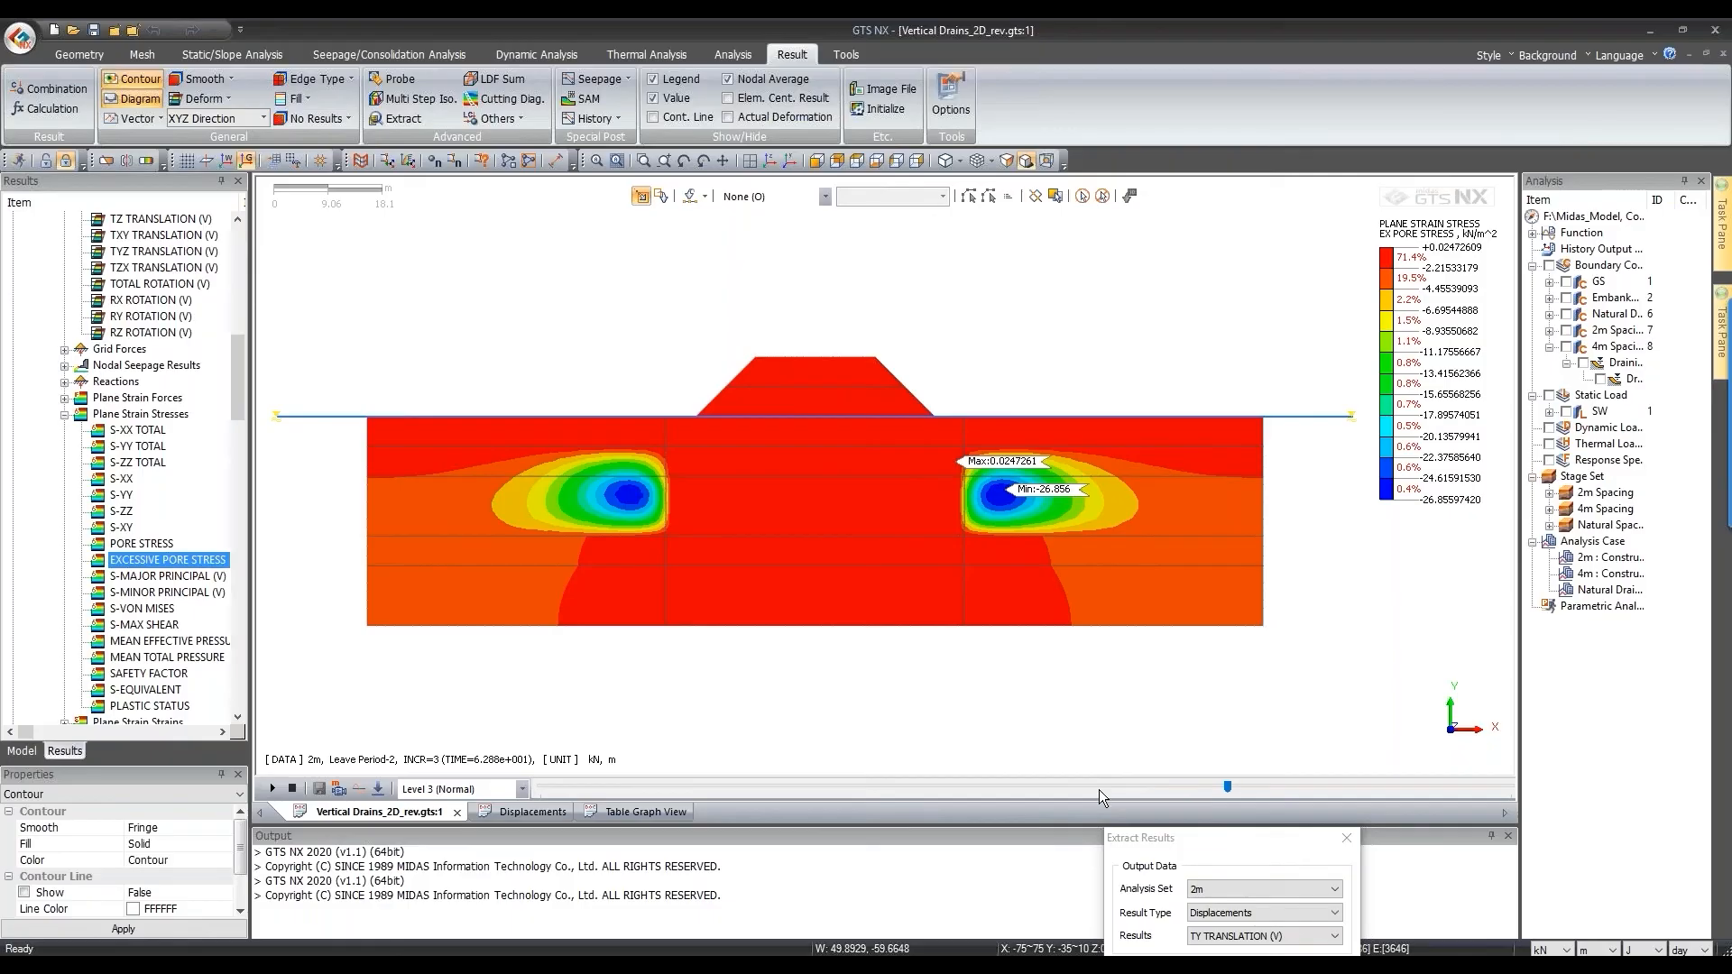
key("Right")
key("Right")
key("Right")
key("Right")
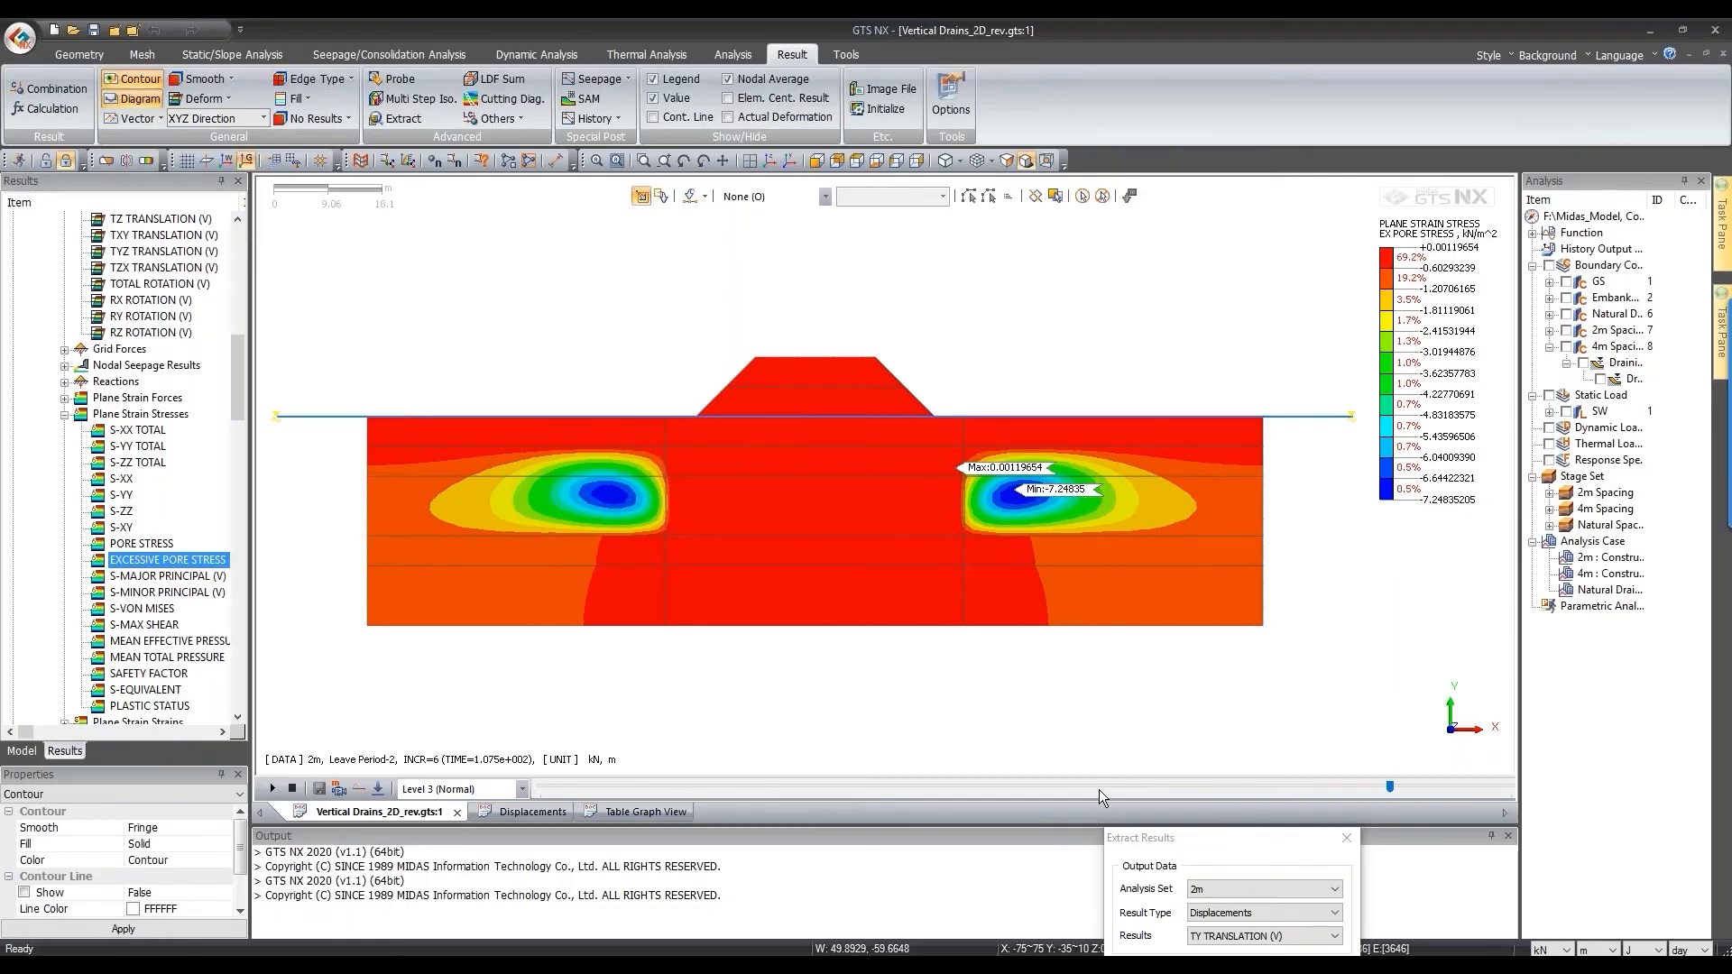
key("Right")
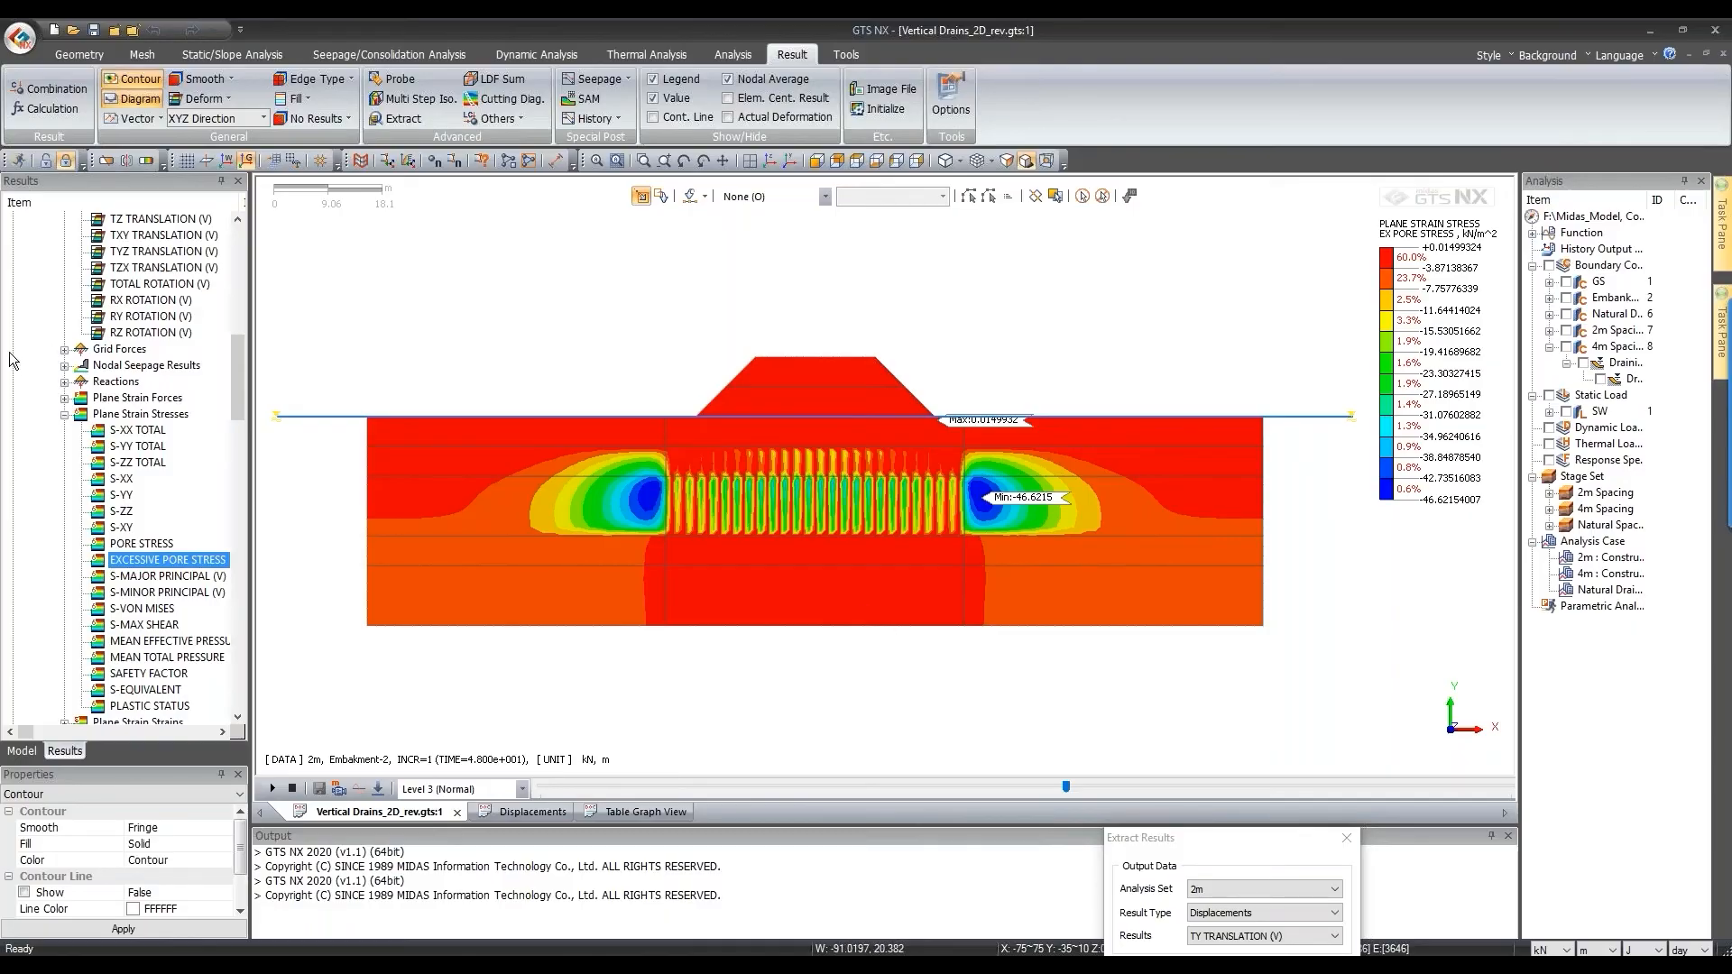
Step: Plot EXCESSIVE PORE STRESS for the Natural Drainage case and animate it over the chosen steps
scroll(67, 354, "down", 20)
scroll(68, 353, "up", 5)
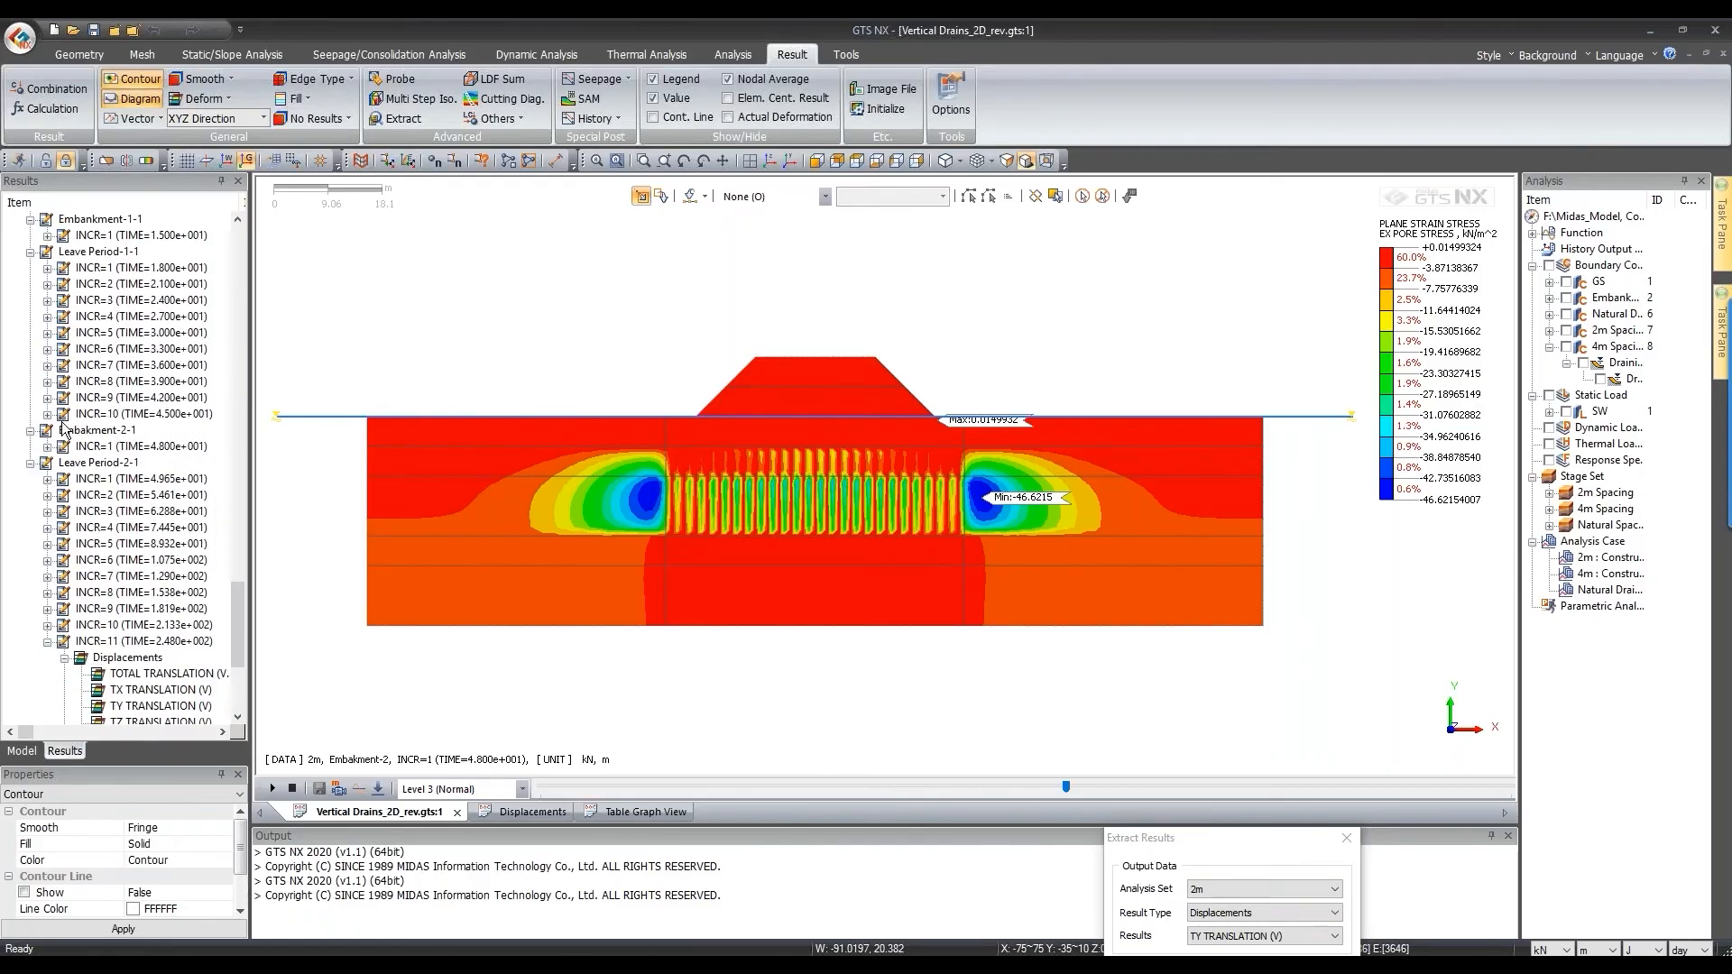
left_click(151, 305)
scroll(131, 361, "down", 8)
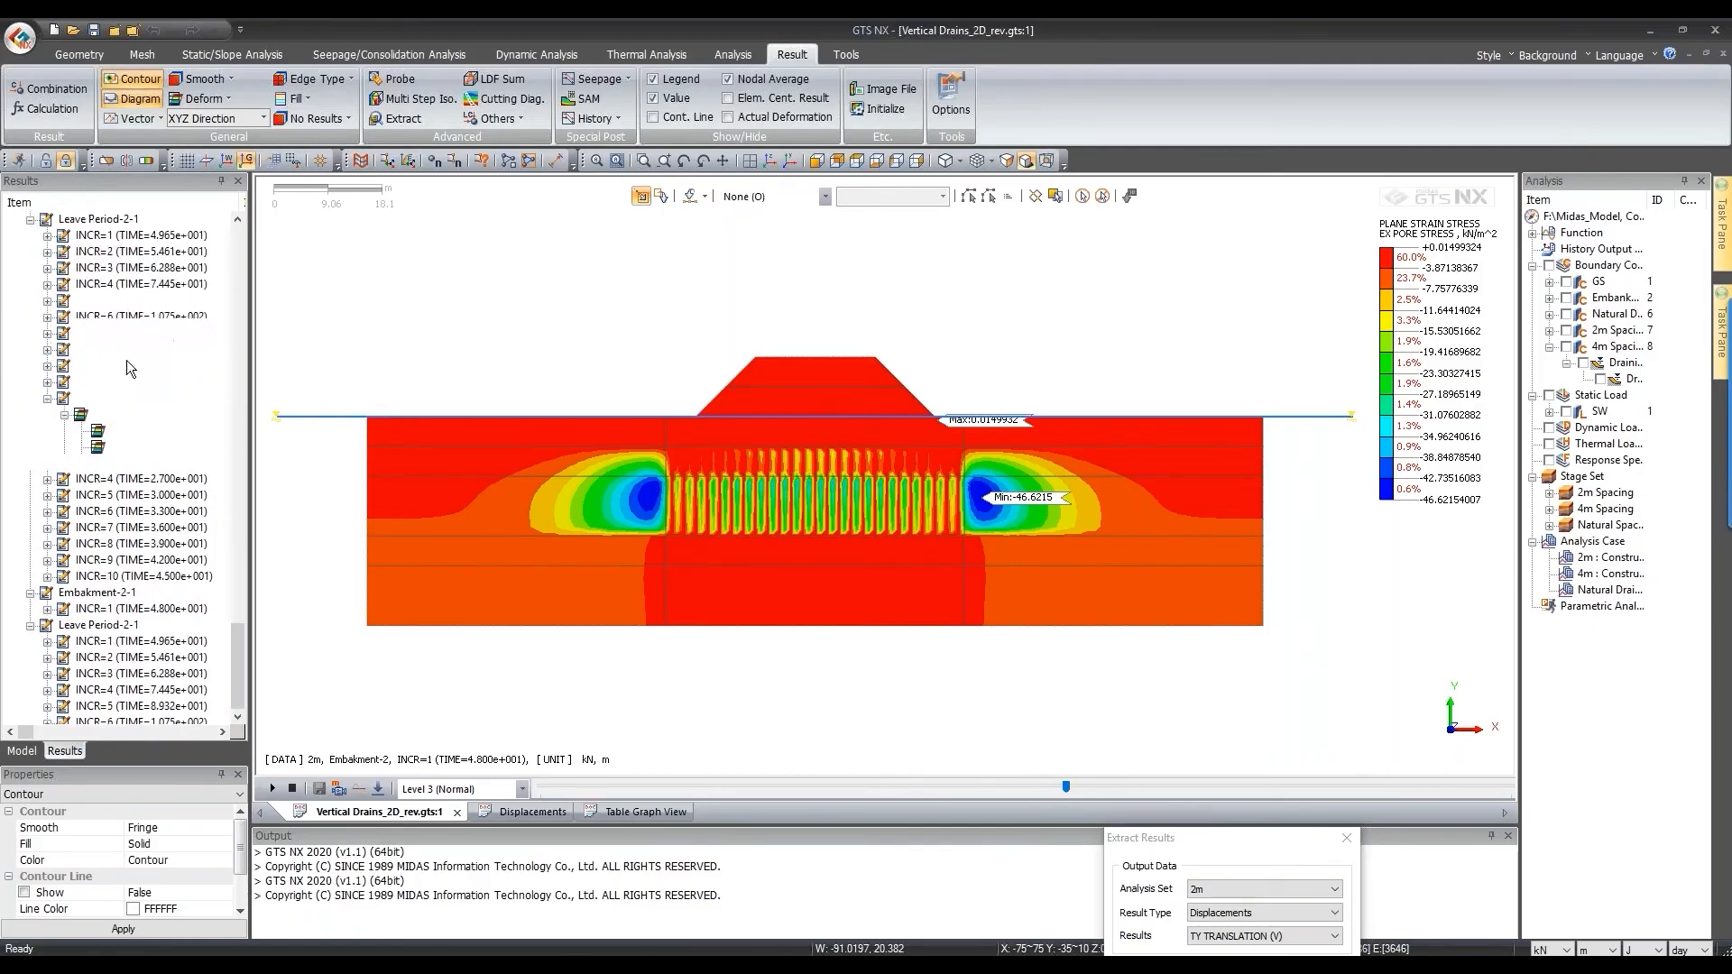
left_click(64, 674)
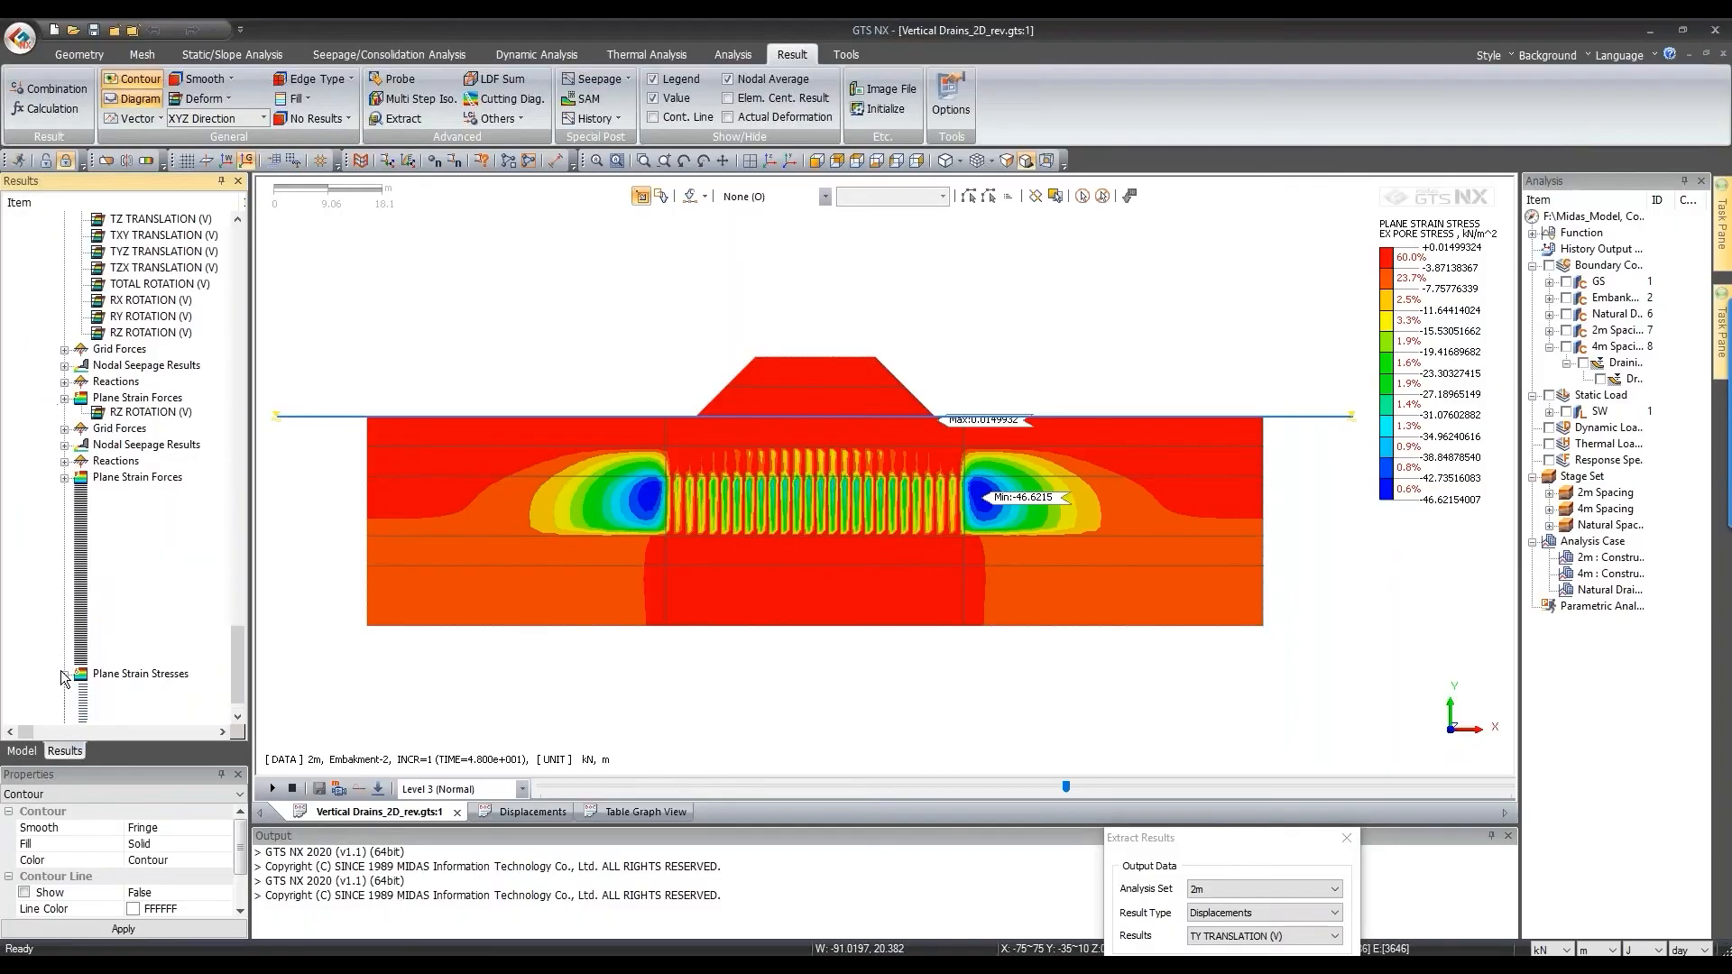
left_click(199, 560)
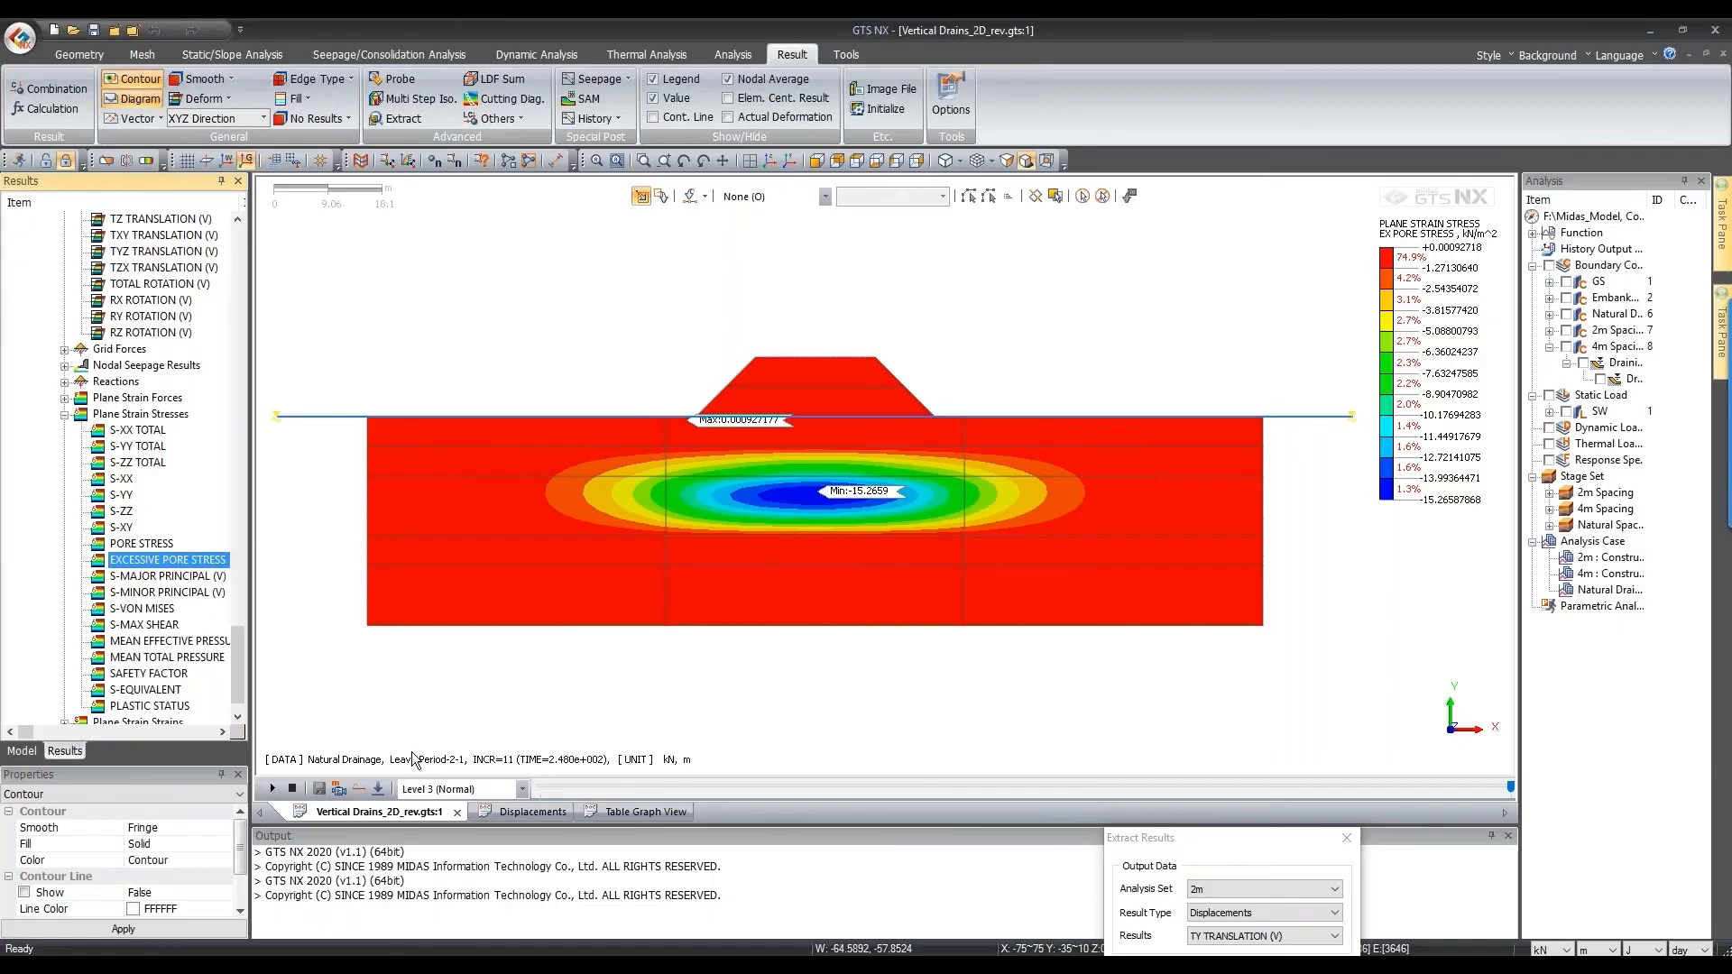
scroll(96, 522, "up", 5)
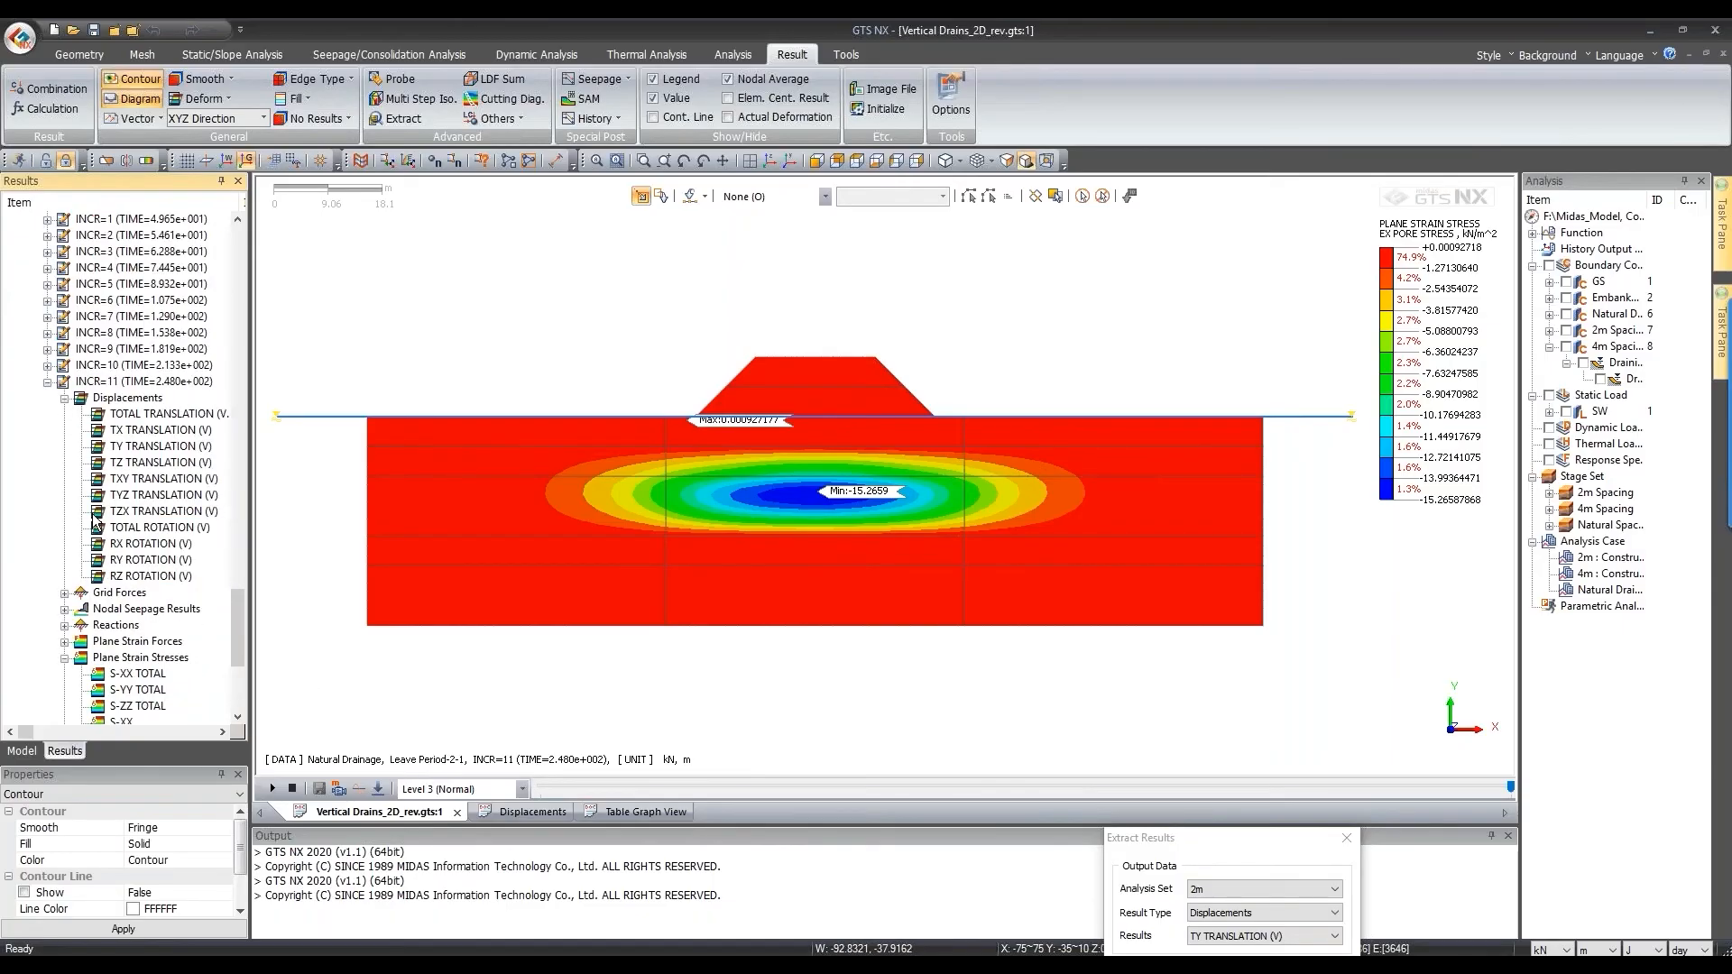
scroll(95, 521, "down", 5)
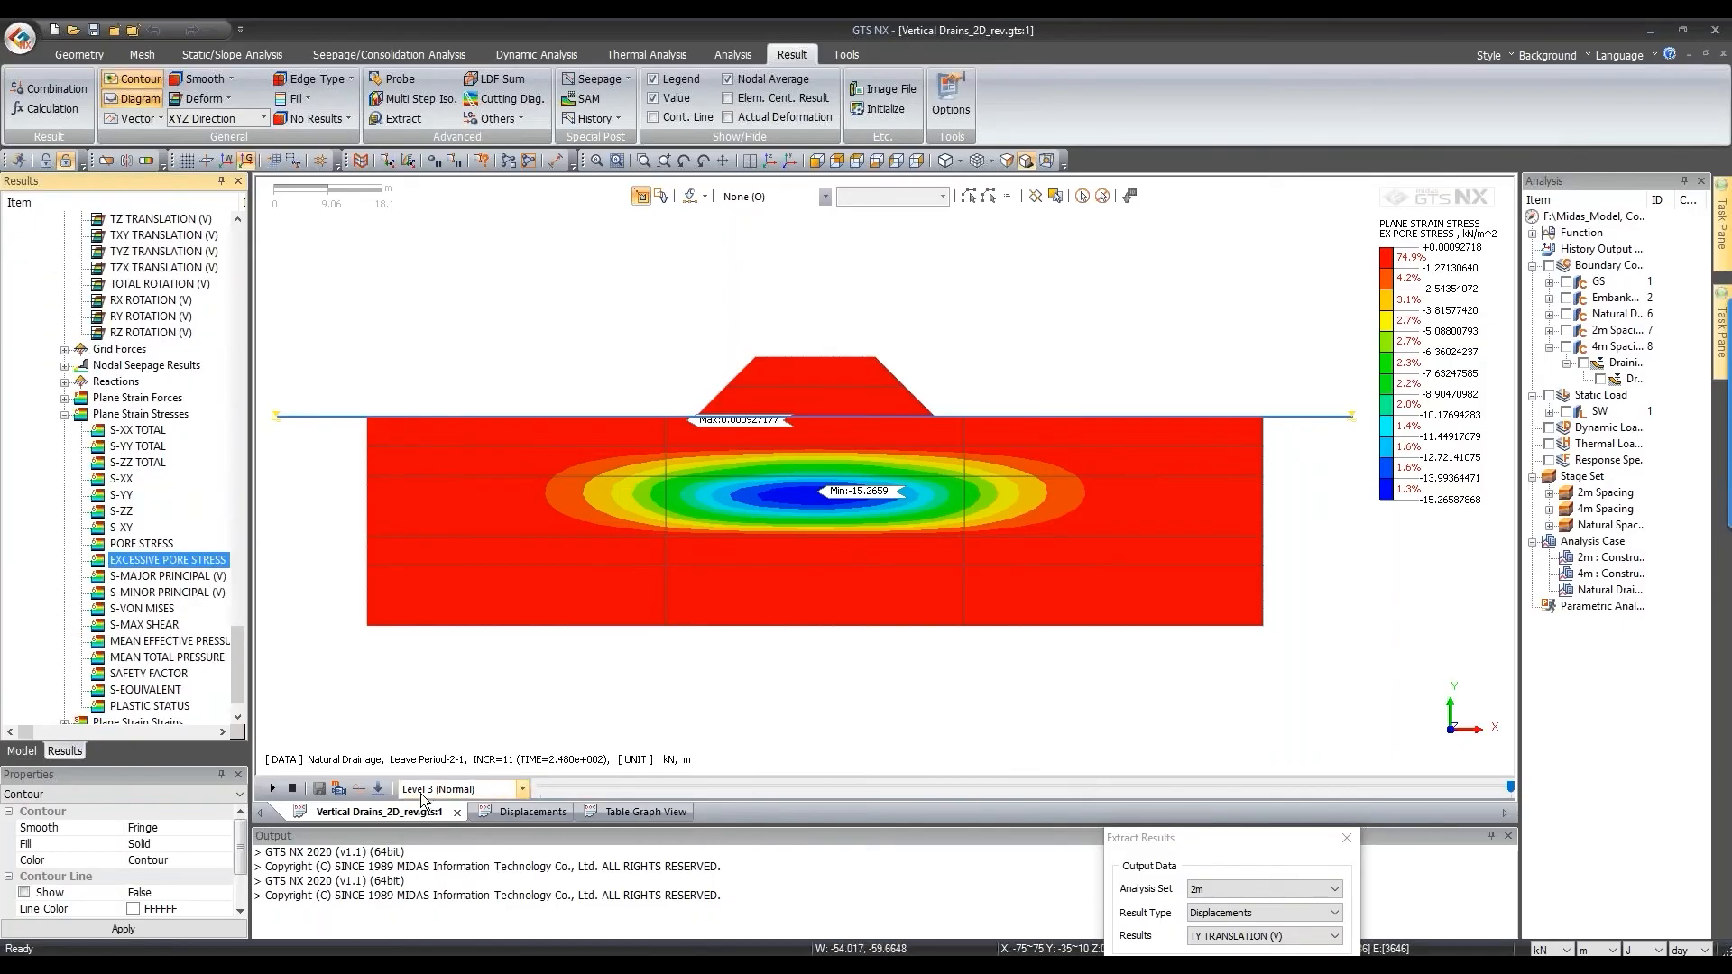
left_click(378, 788)
left_click(472, 784)
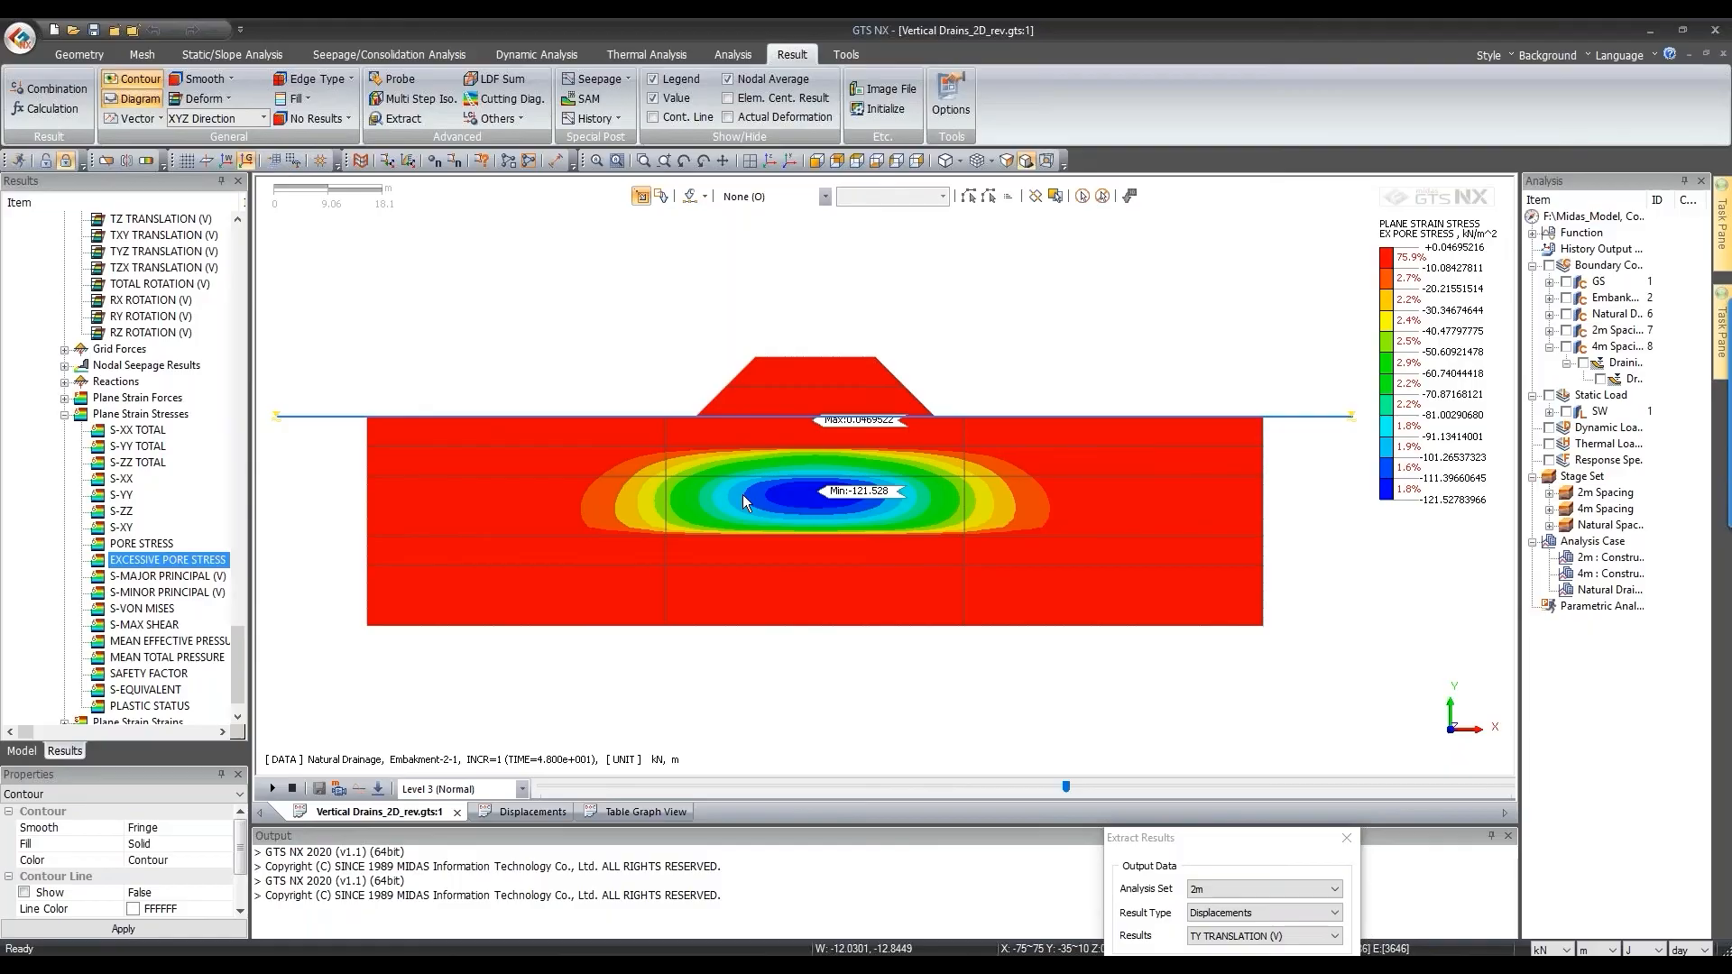
Step: Move through the Natural Drainage increments to Leave Period-2 increment 11 (time 248)
scroll(1042, 785, "down", 3)
scroll(1042, 786, "down", 1)
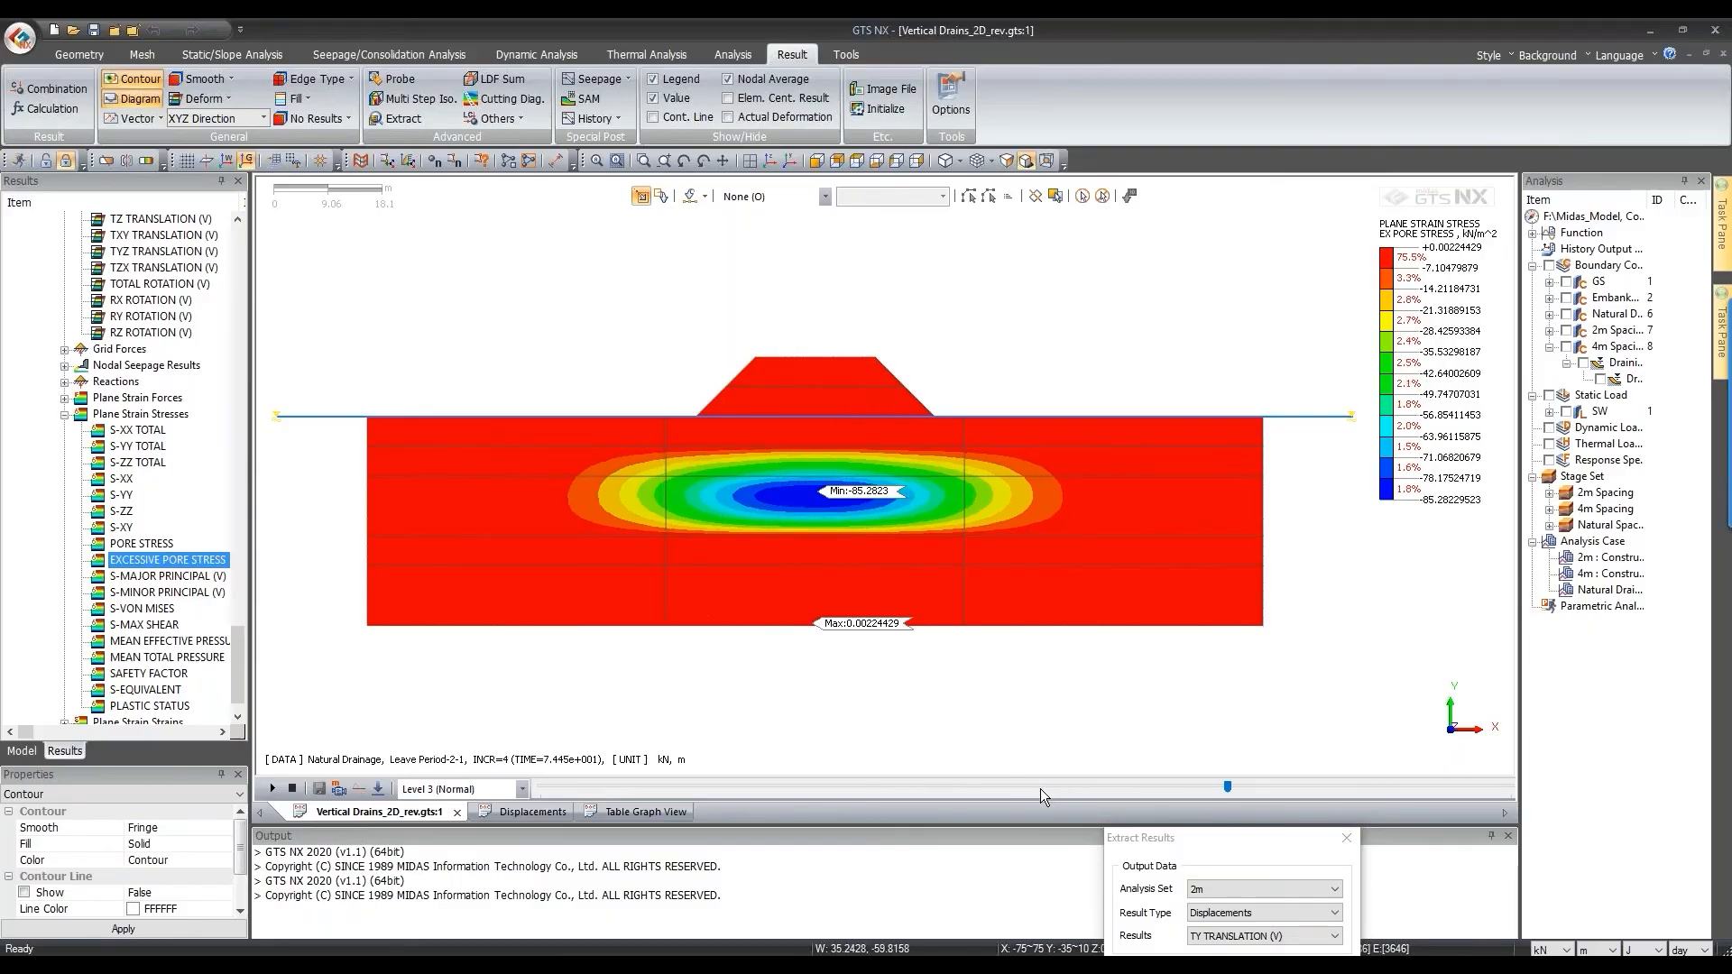
scroll(1039, 788, "up", 3)
scroll(1039, 789, "up", 1)
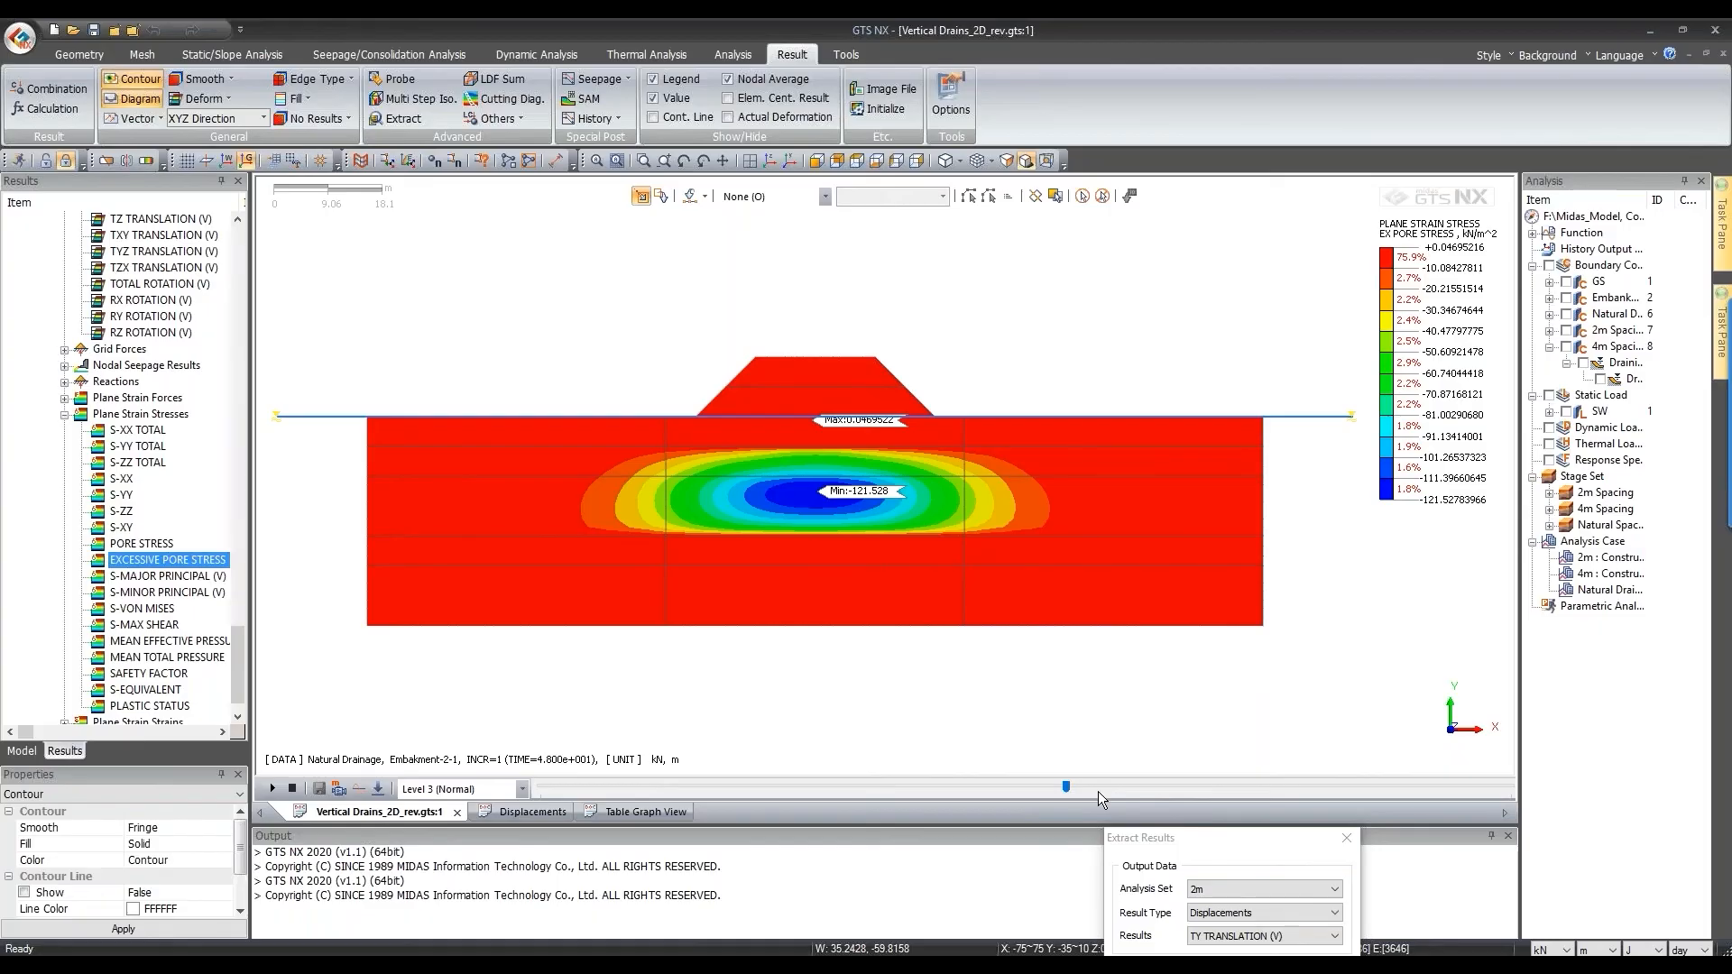
scroll(1099, 798, "up", 1)
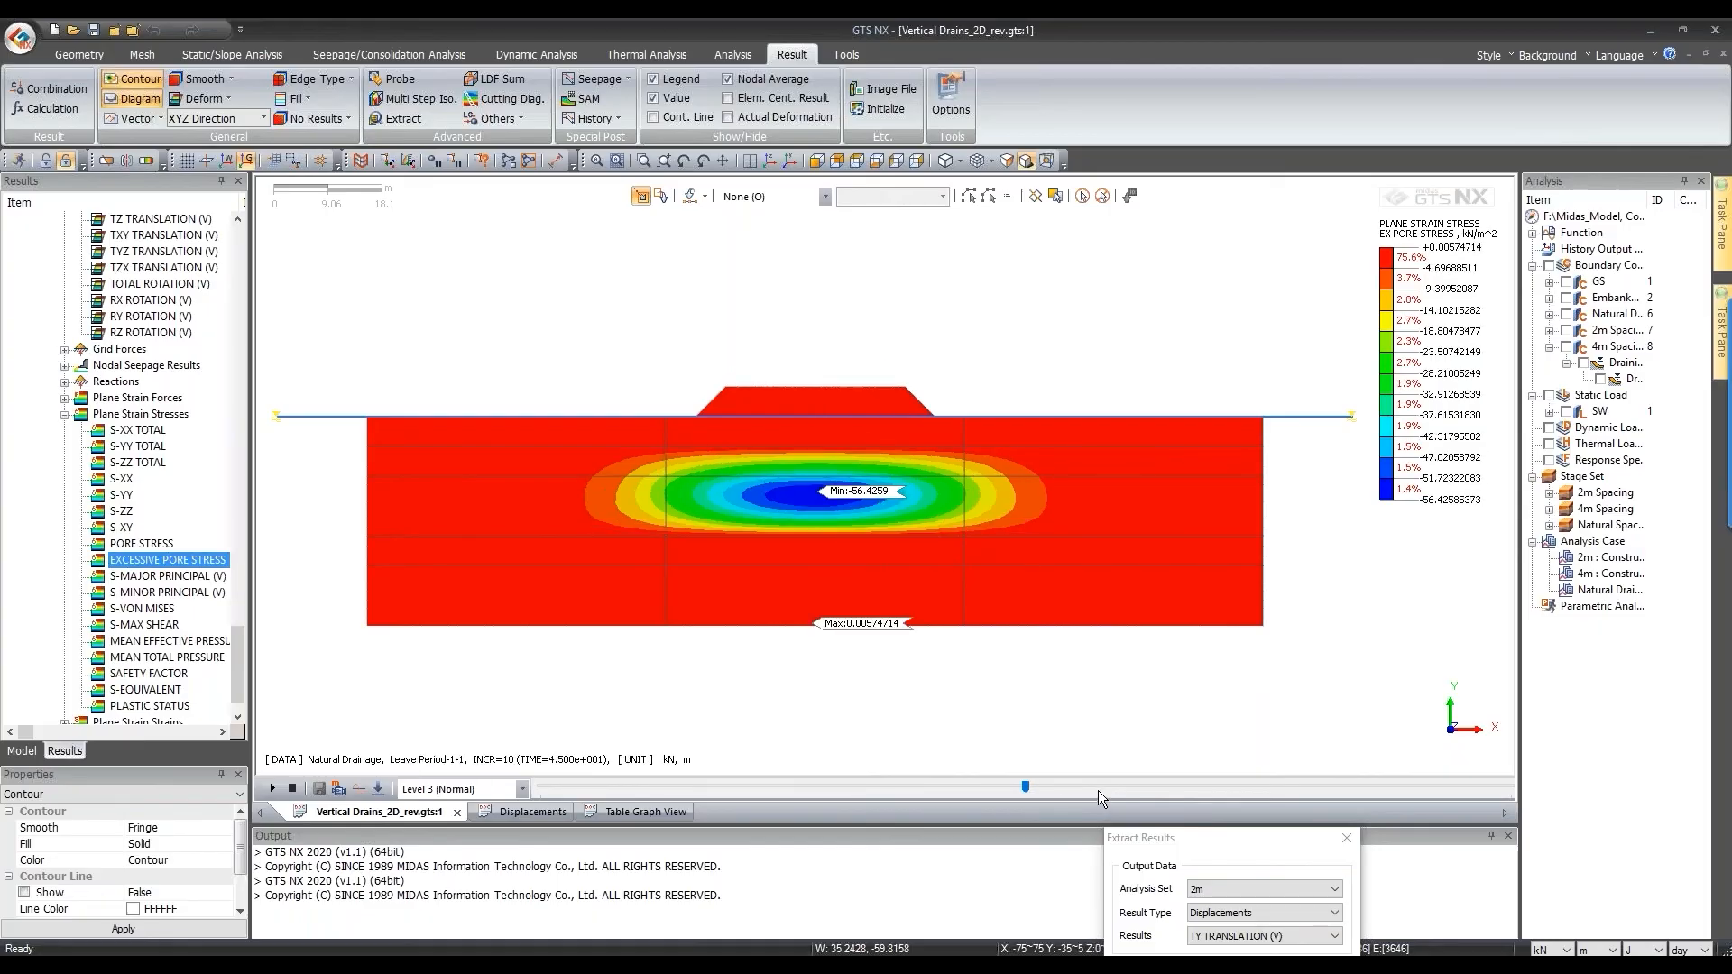
scroll(1096, 790, "up", 5)
scroll(1095, 790, "down", 4)
scroll(1095, 790, "down", 2)
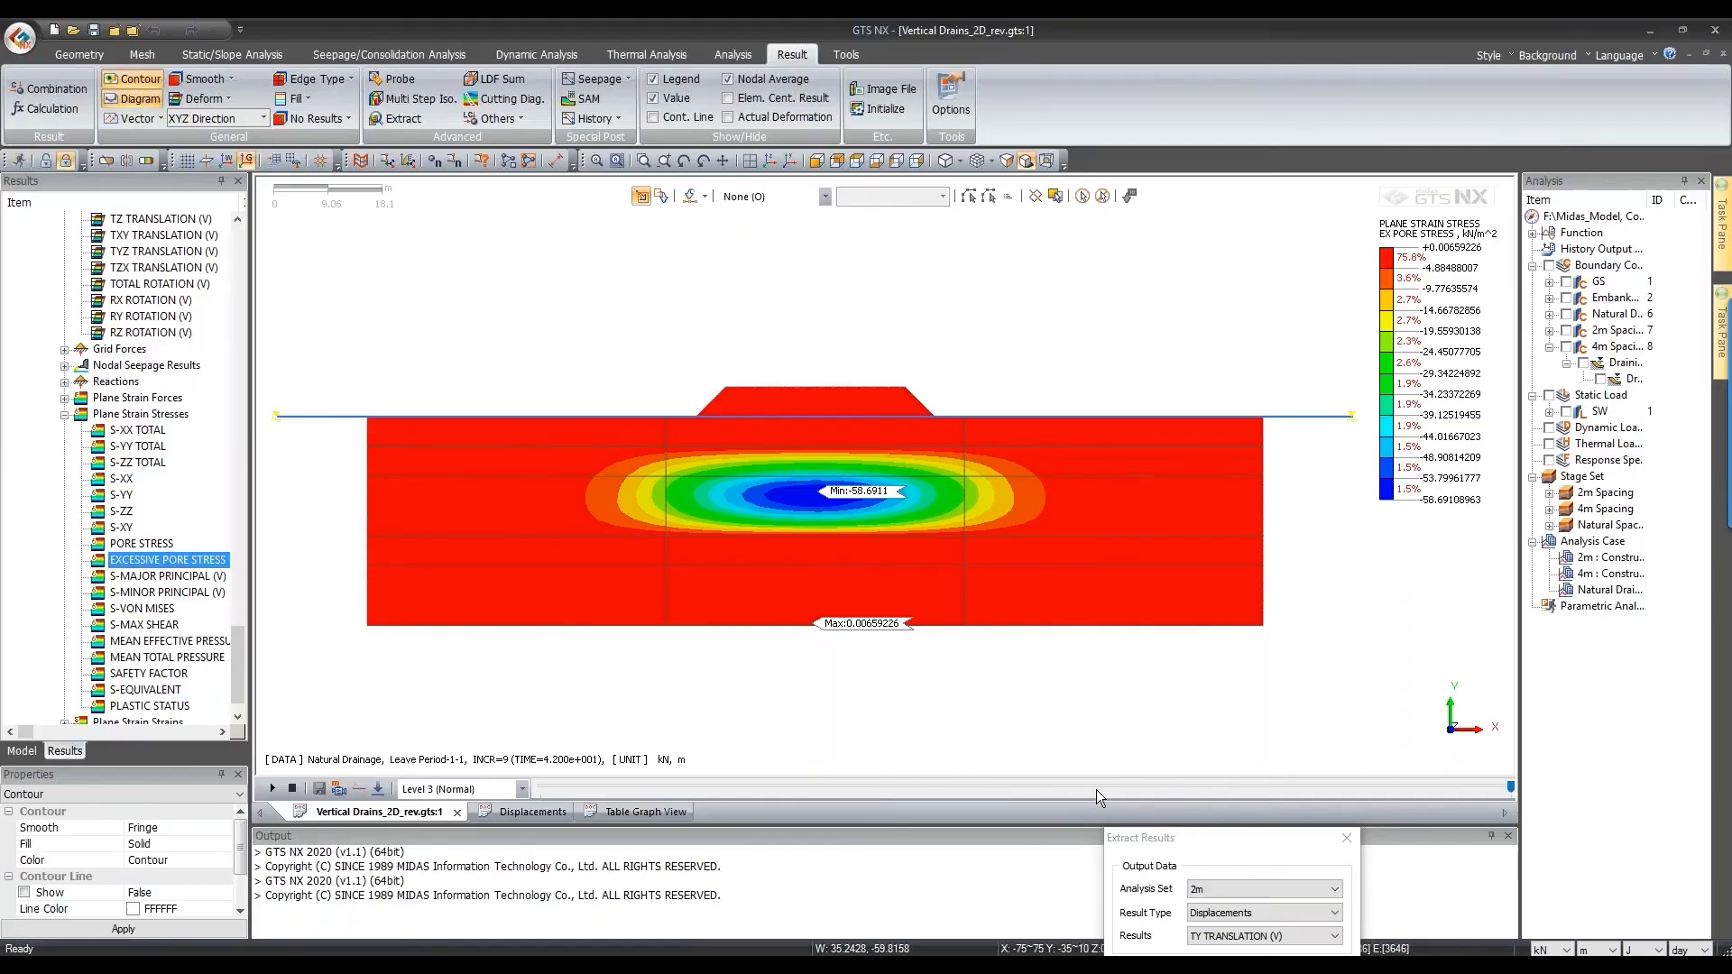
scroll(47, 457, "up", 2)
Step: Show the 4m case's EXCESSIVE PORE STRESS contour at Embakment-2 increment 1
scroll(47, 458, "up", 8)
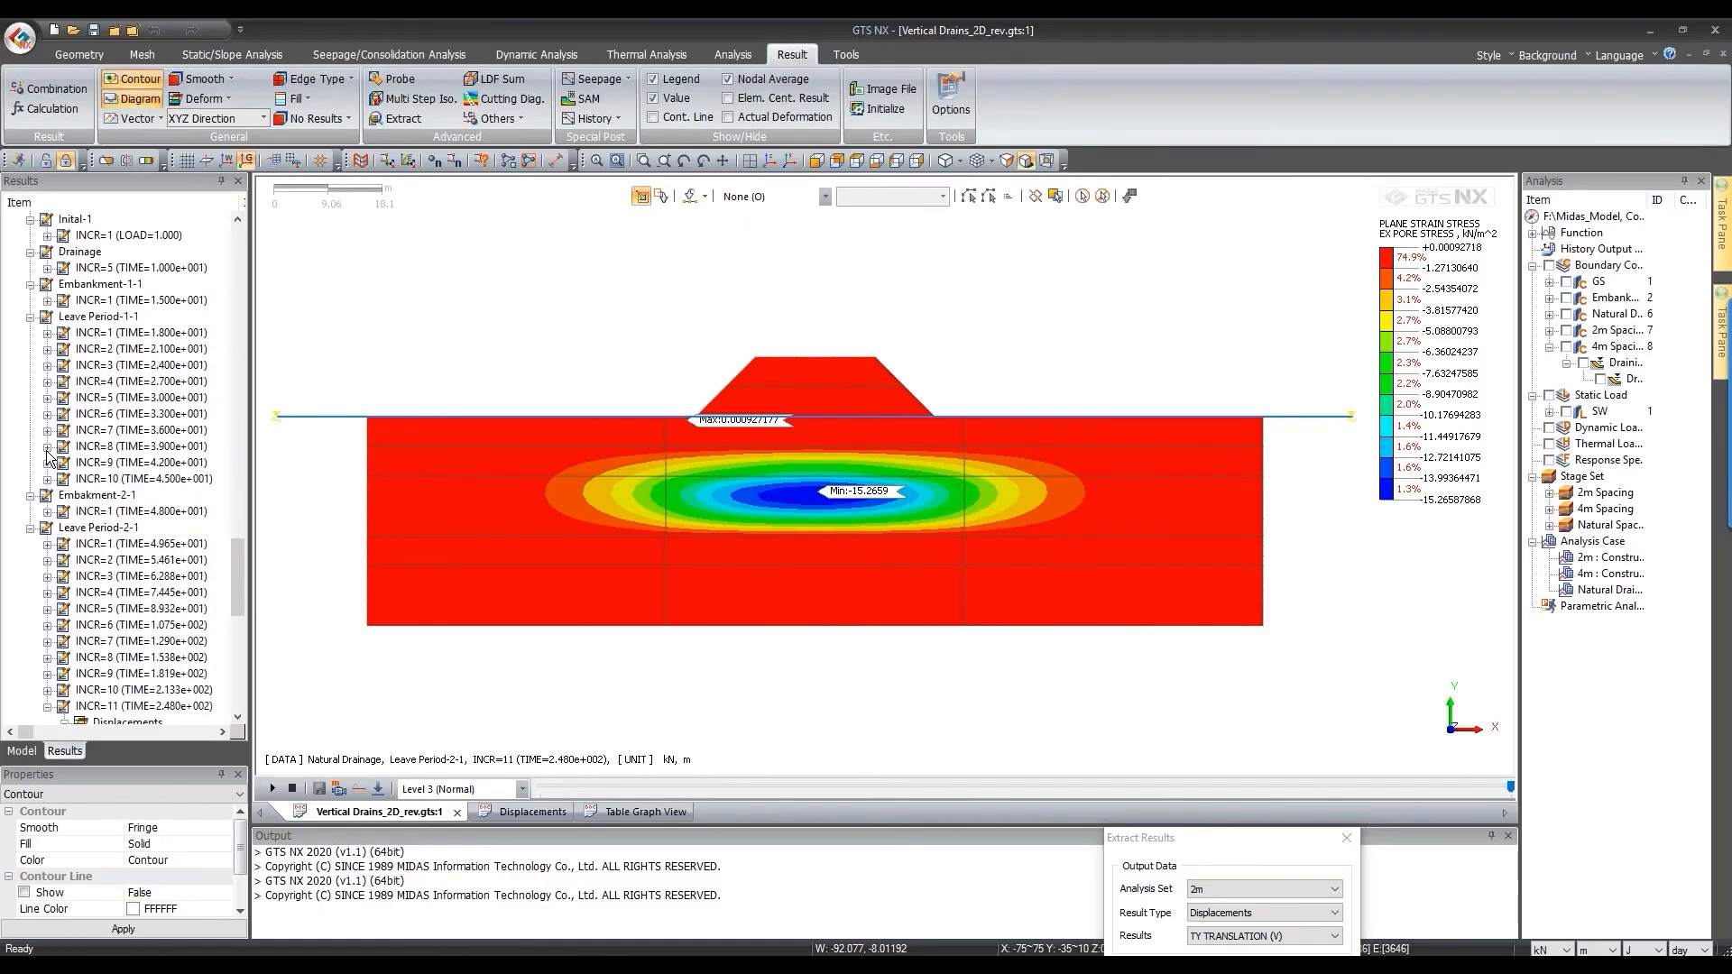
scroll(78, 378, "up", 5)
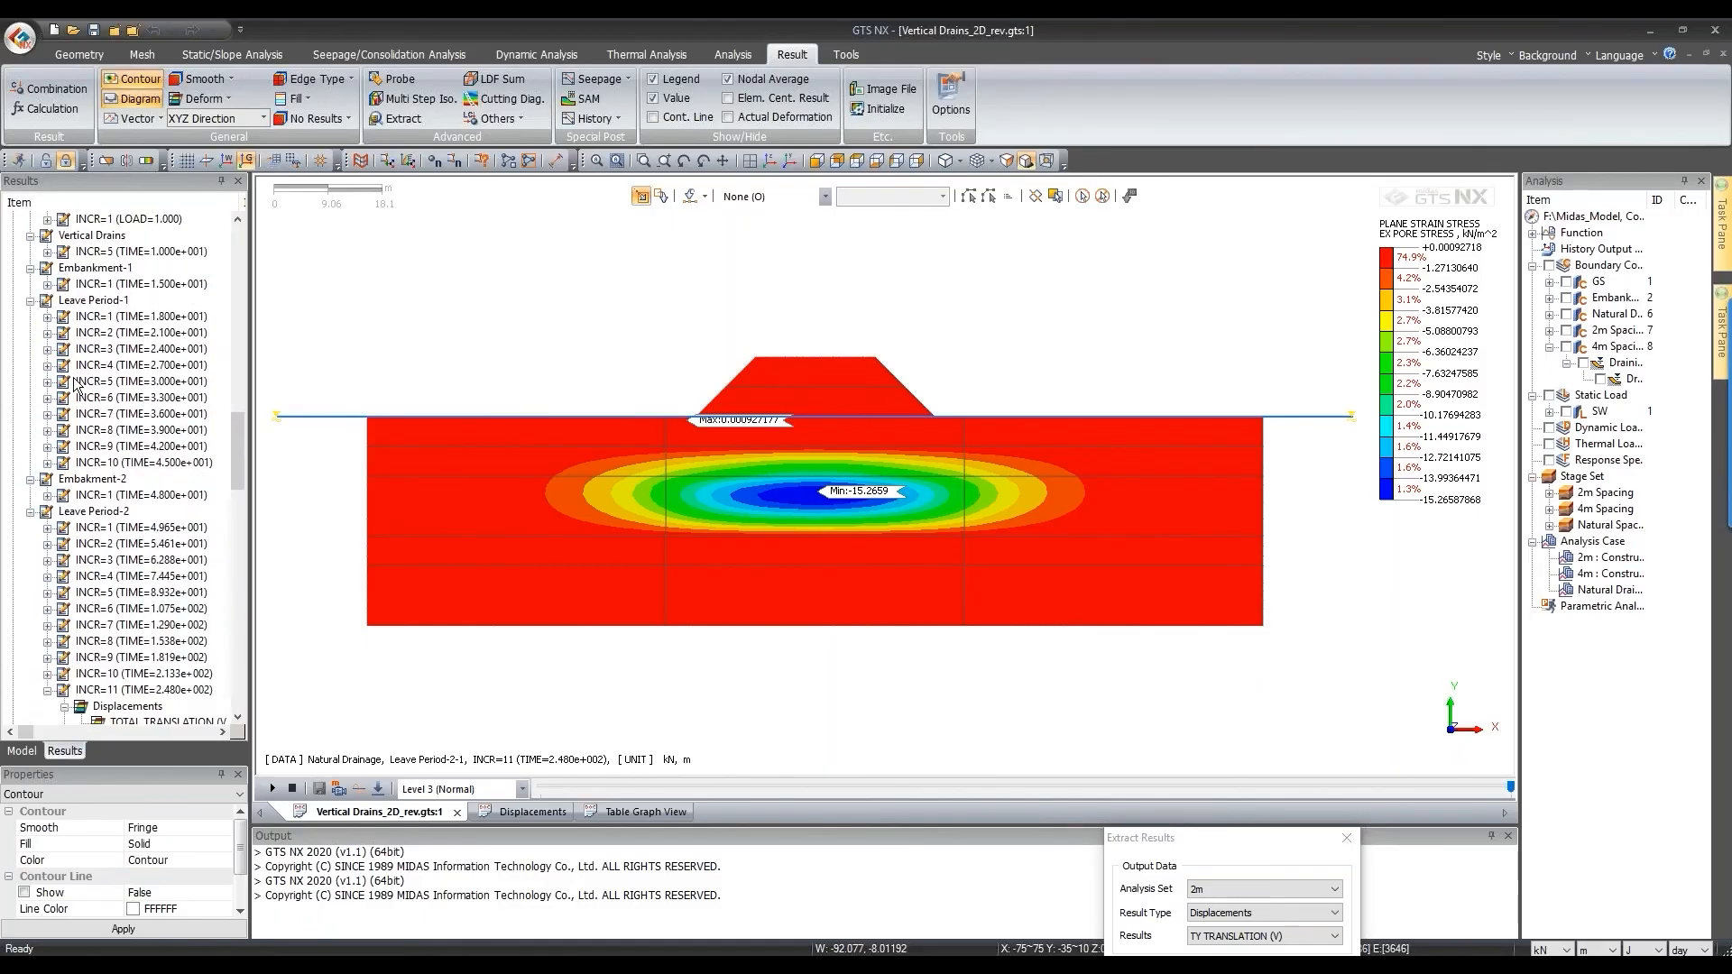
left_click(79, 352)
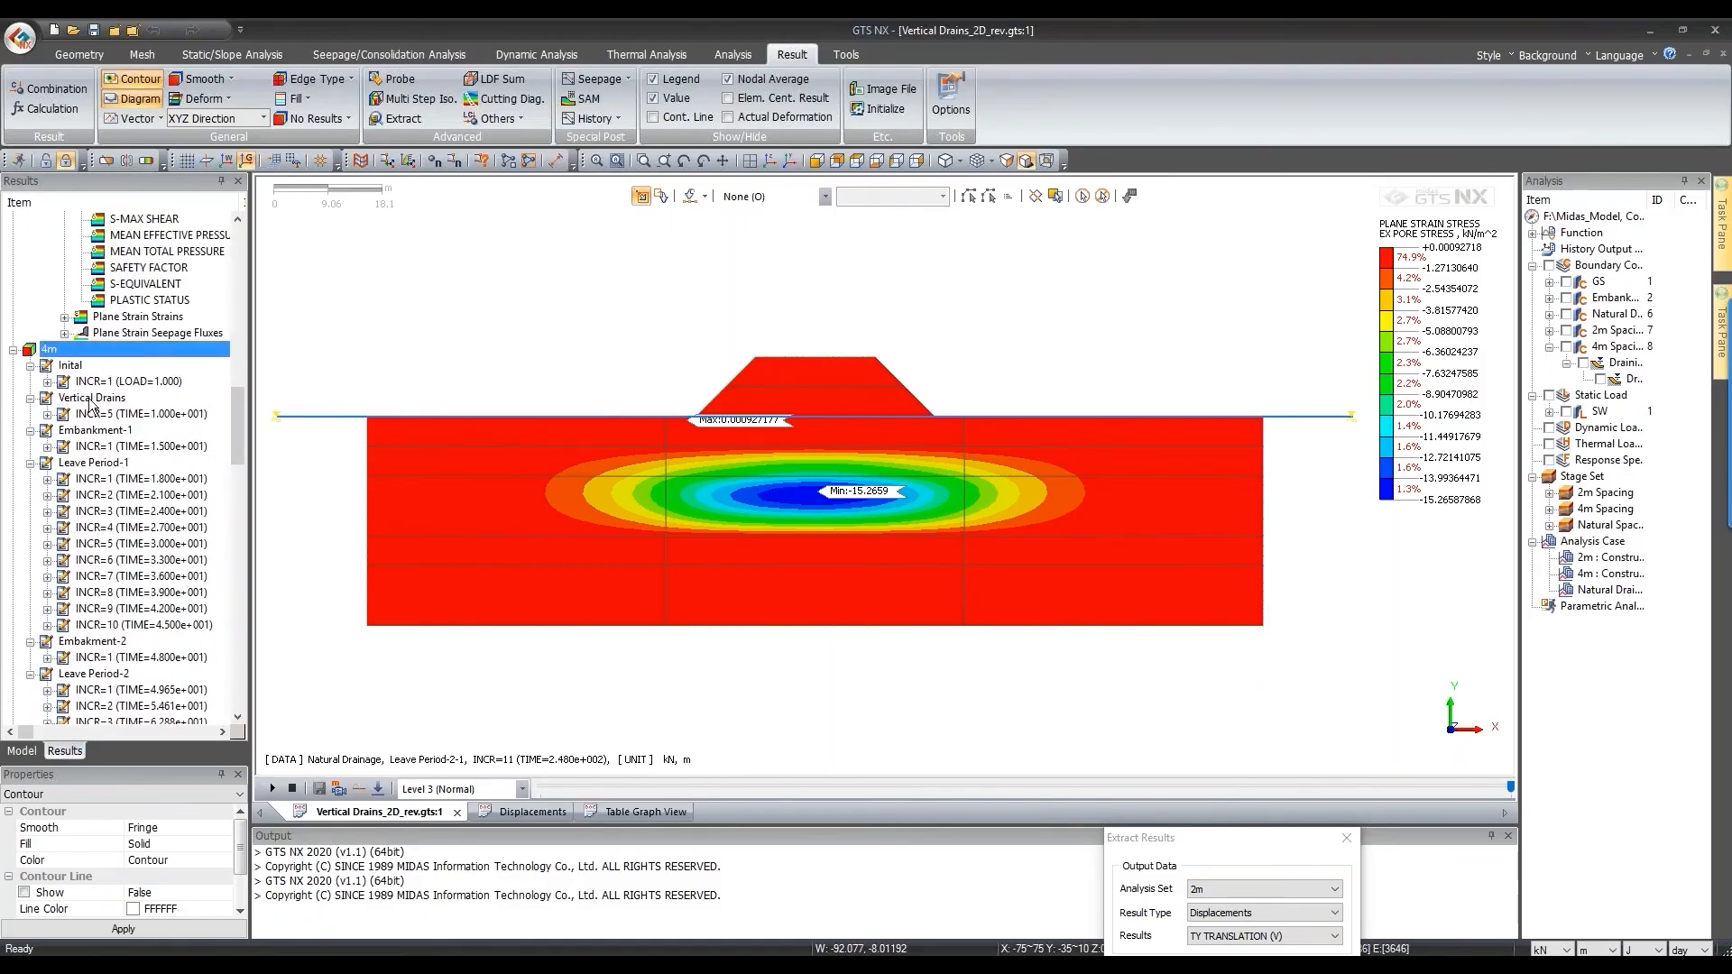
scroll(95, 408, "down", 3)
left_click(47, 495)
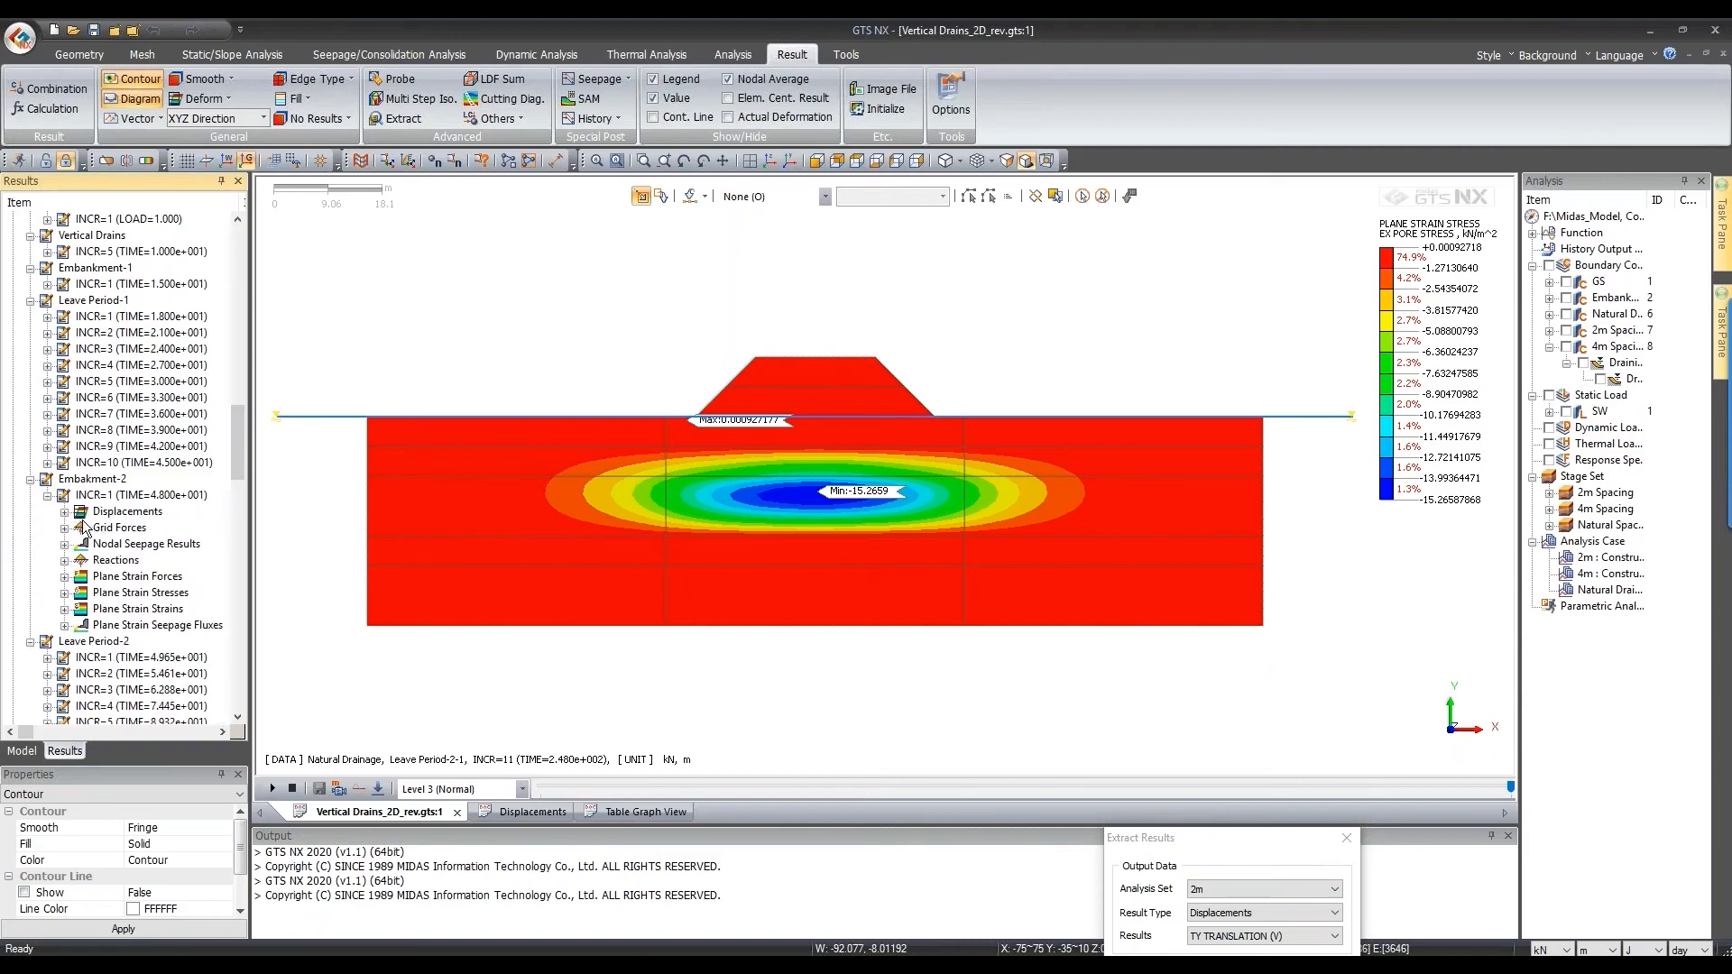
left_click(64, 593)
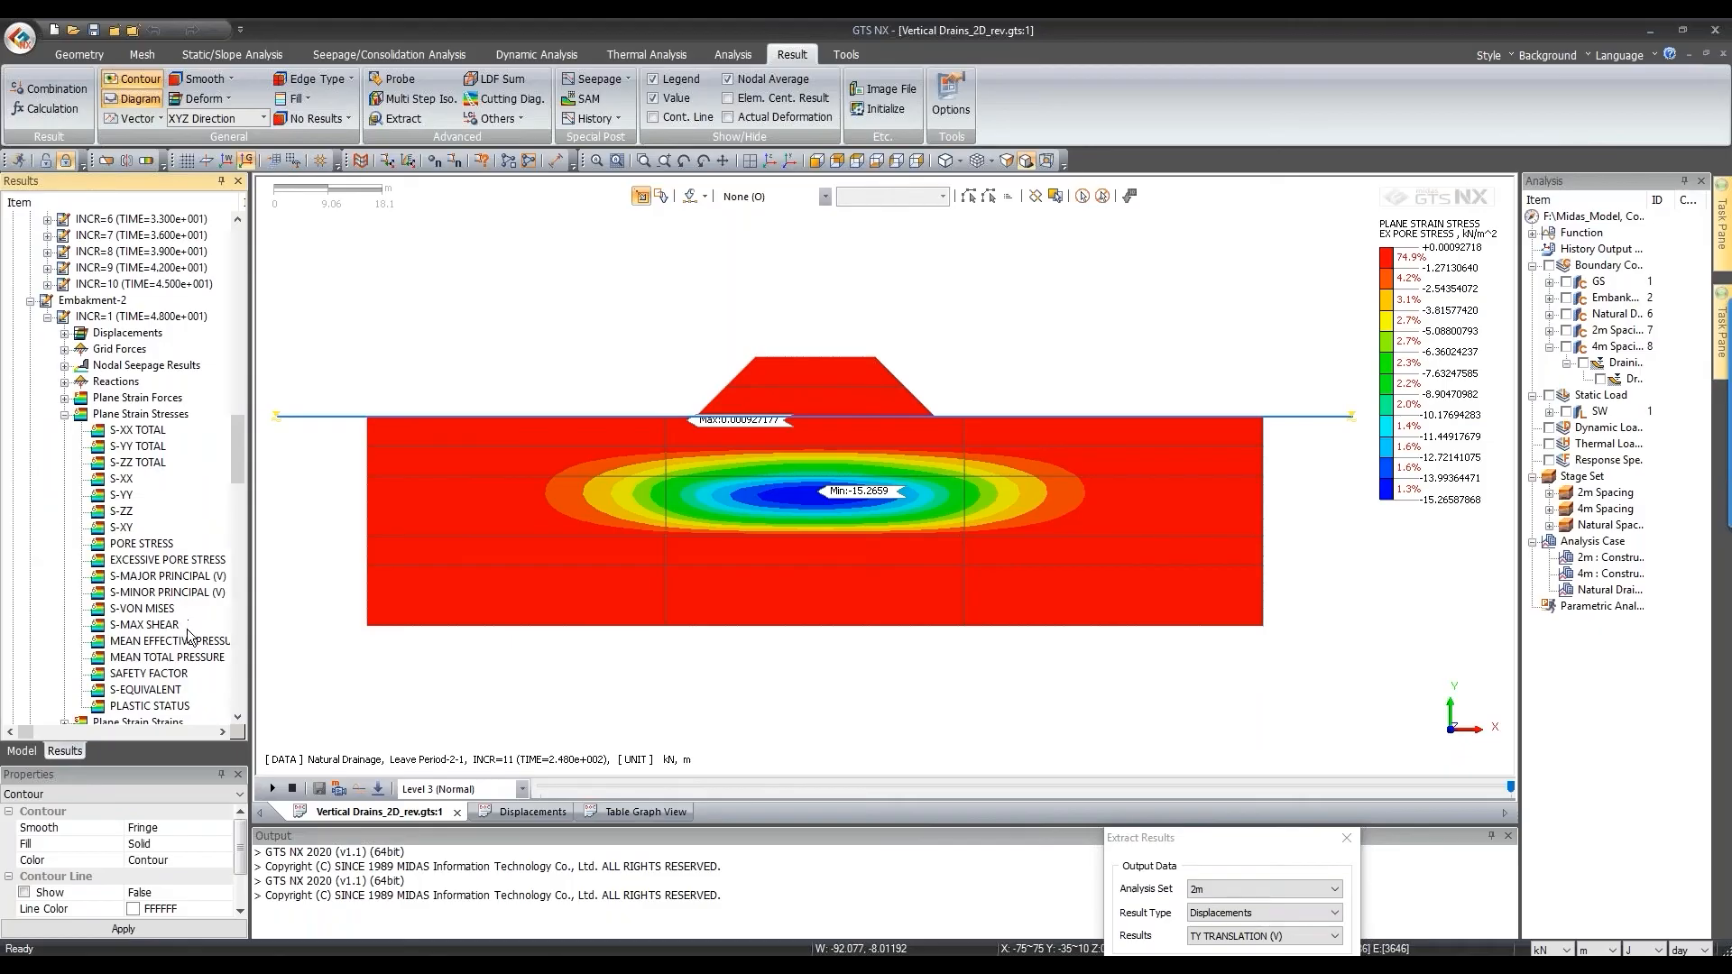
left_click(166, 560)
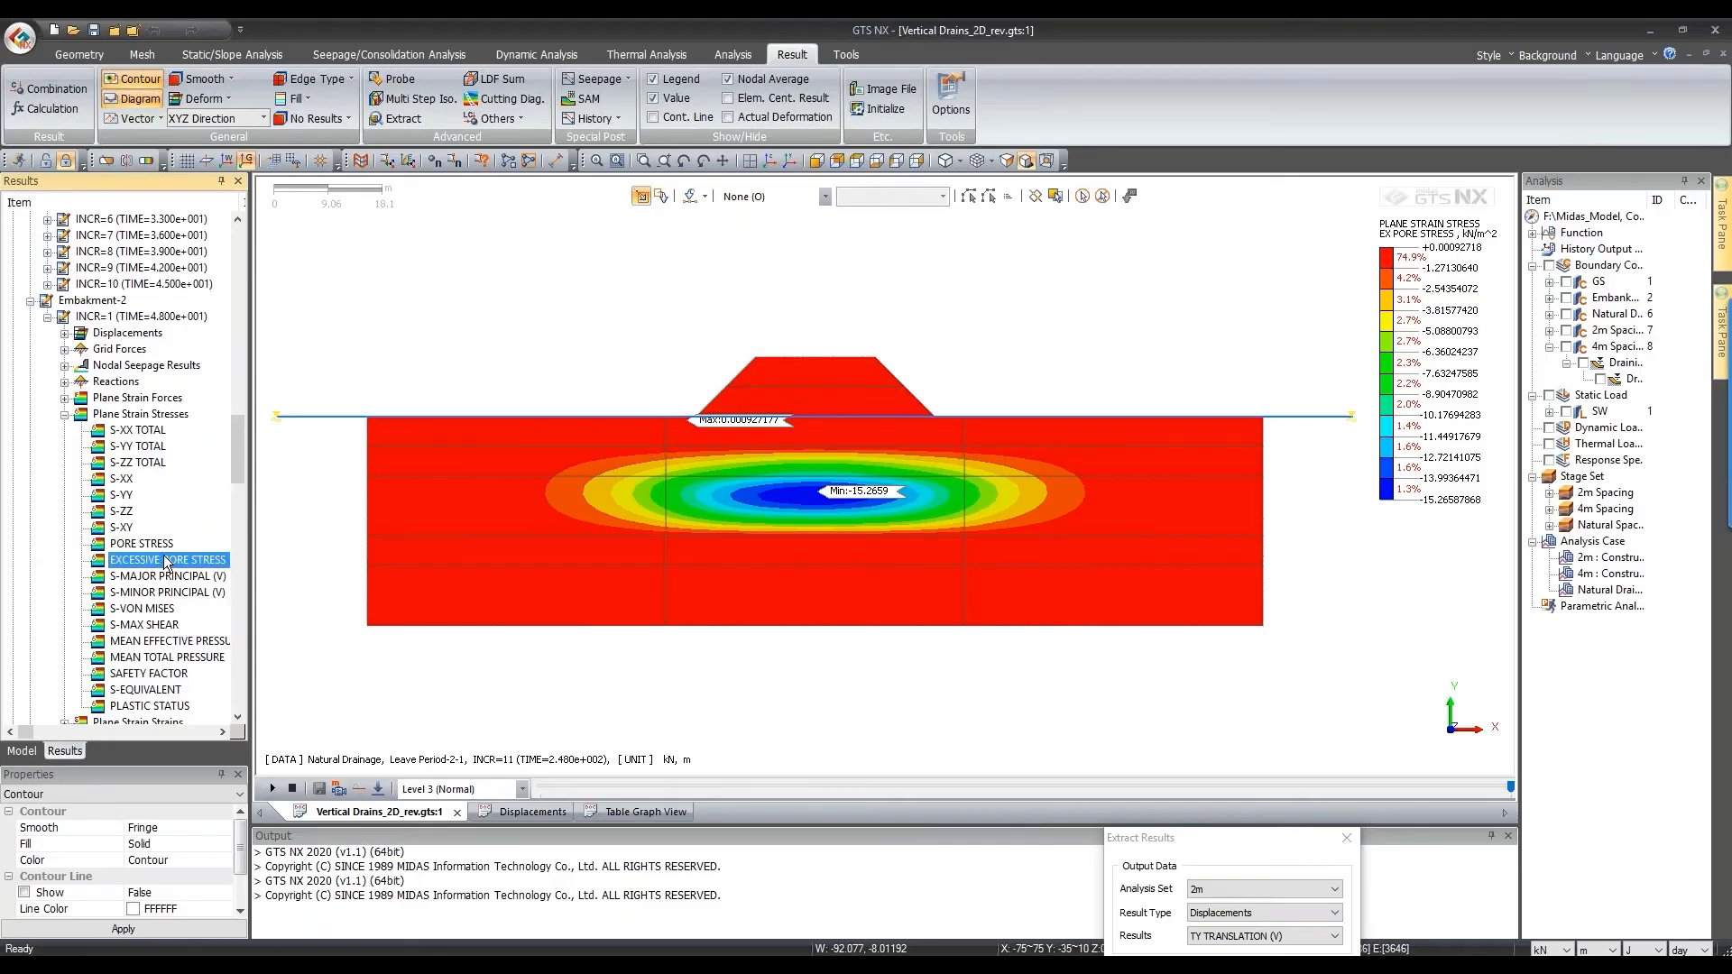
double_click(166, 560)
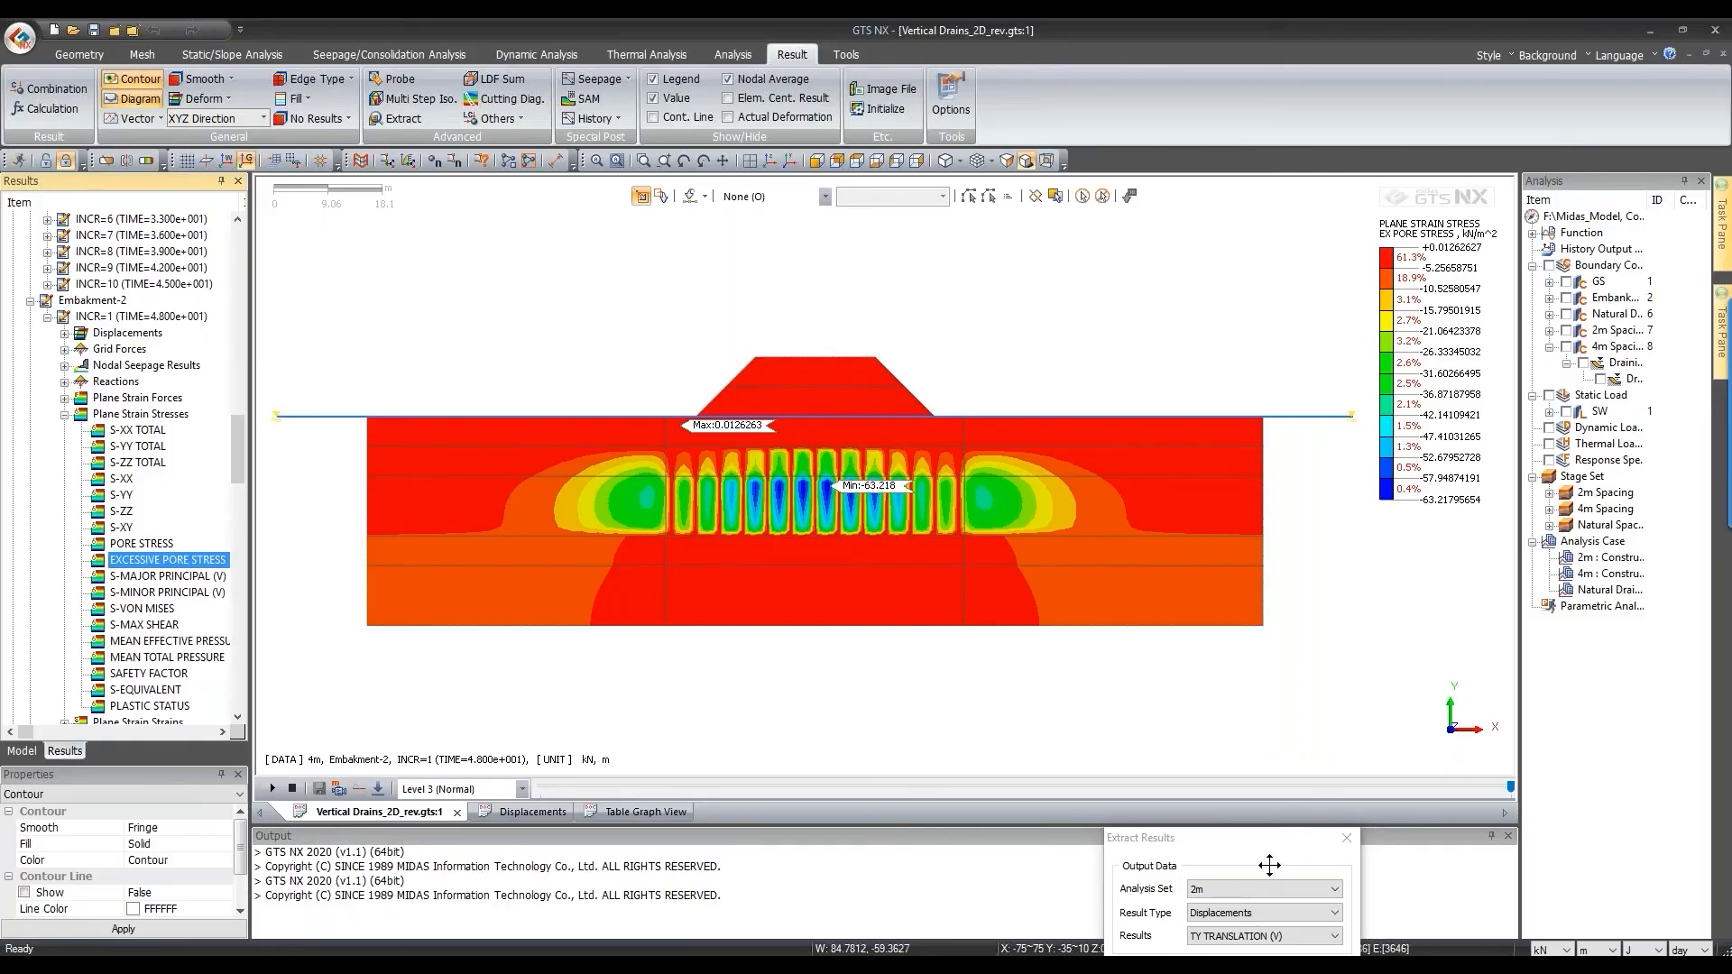
Step: Set Extract Results to Natural Drainage, Plane Strain Stresses, EXCESSIVE PORE STRESS
left_click_drag(1148, 769, 695, 169)
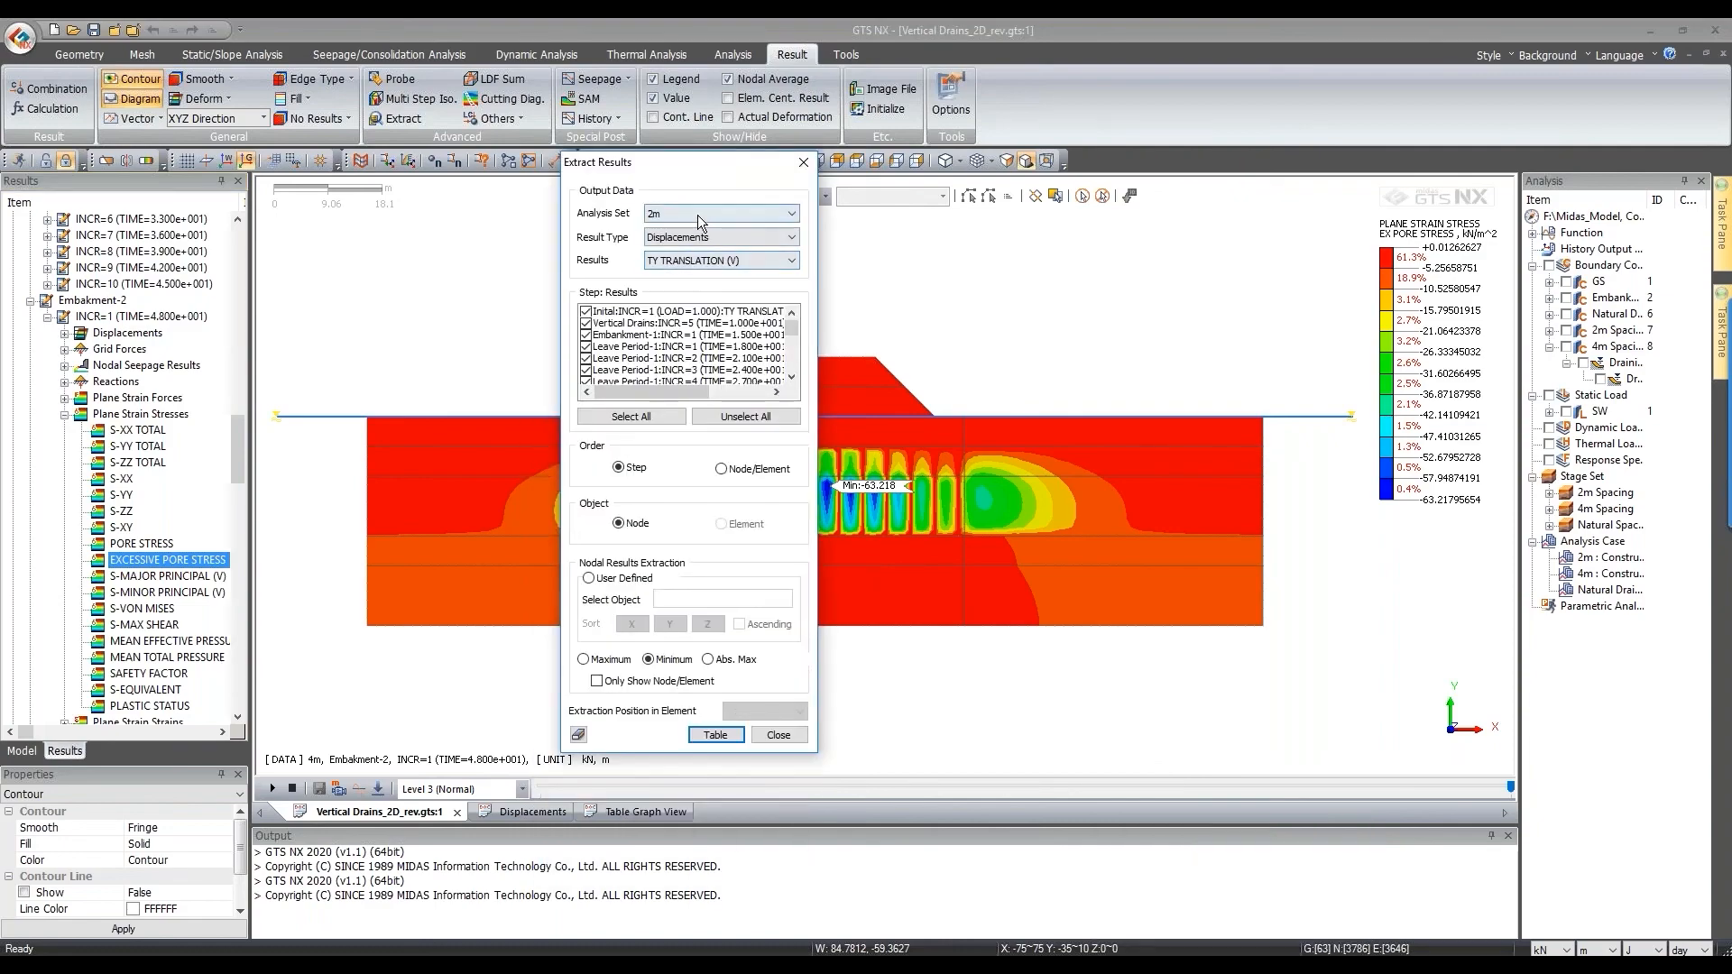
left_click(677, 214)
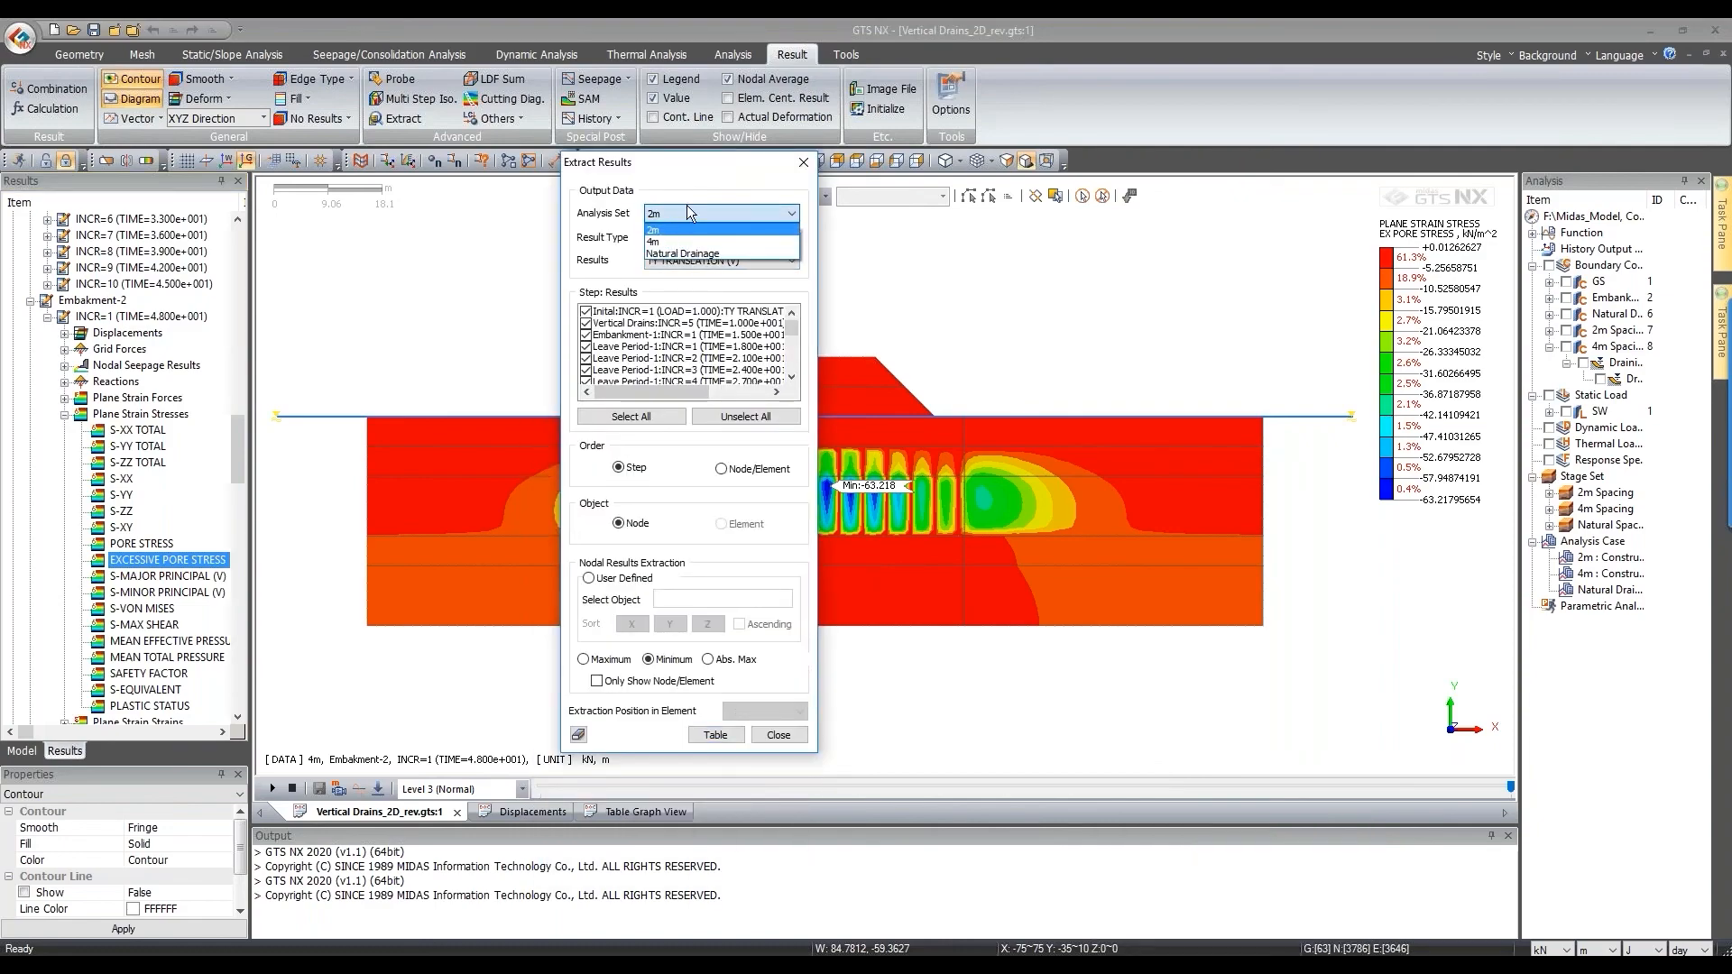
left_click(683, 207)
left_click(685, 215)
left_click(690, 254)
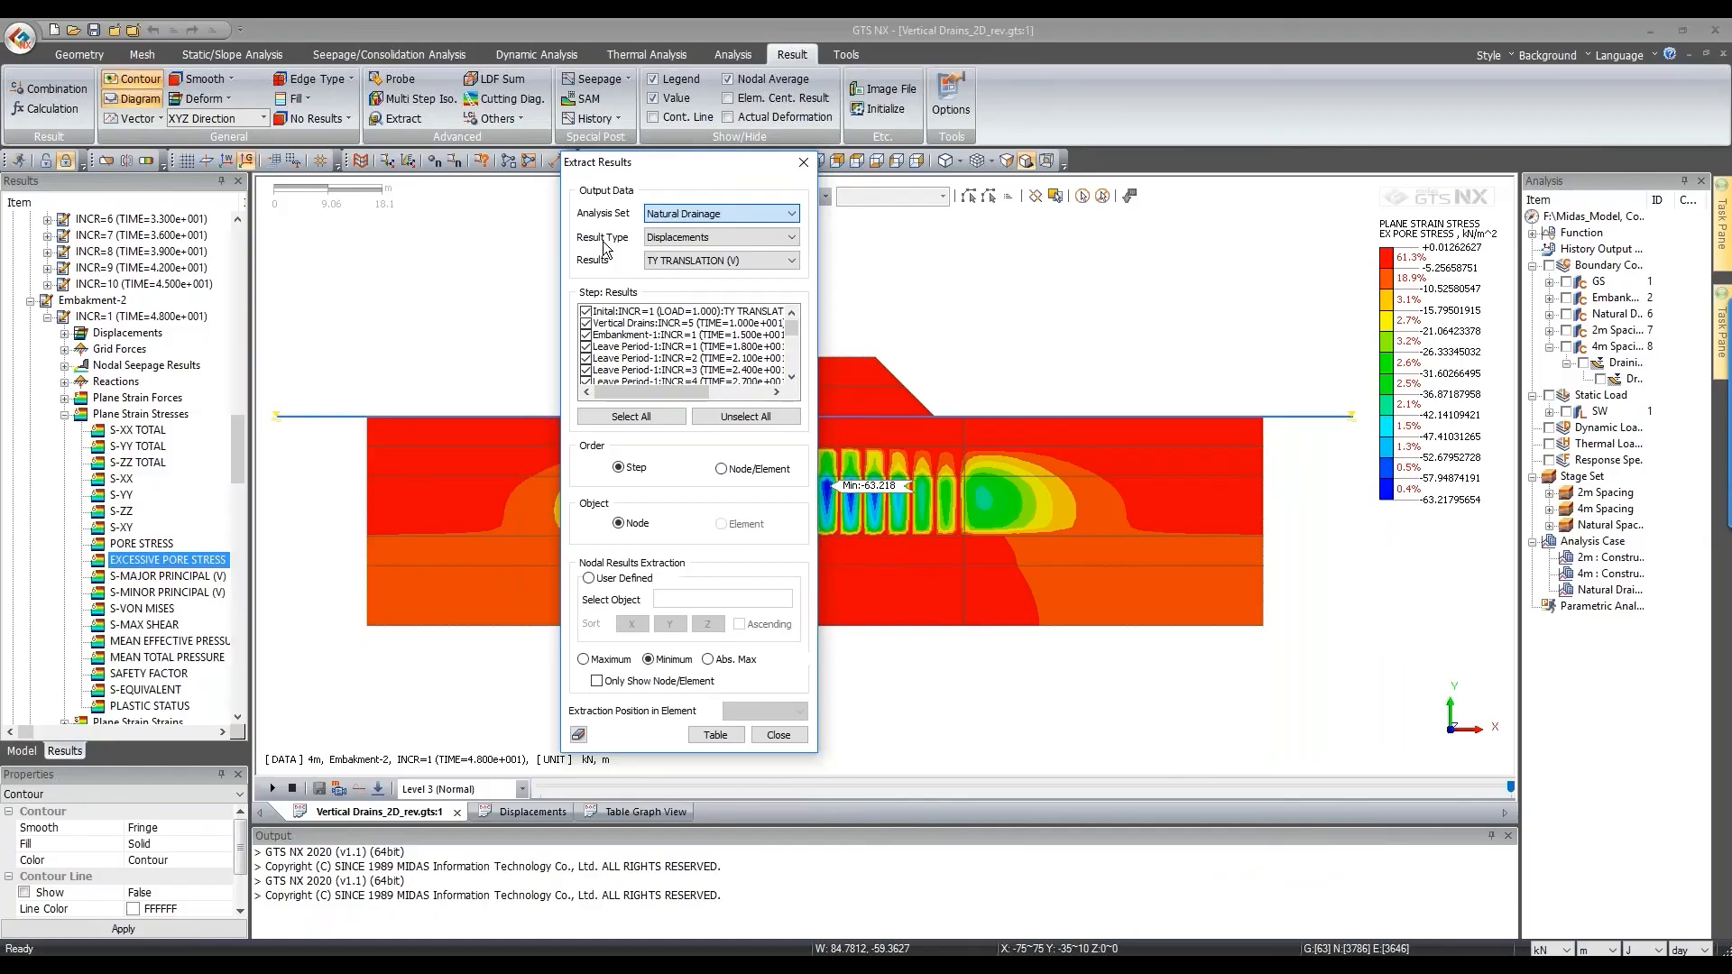
left_click(702, 237)
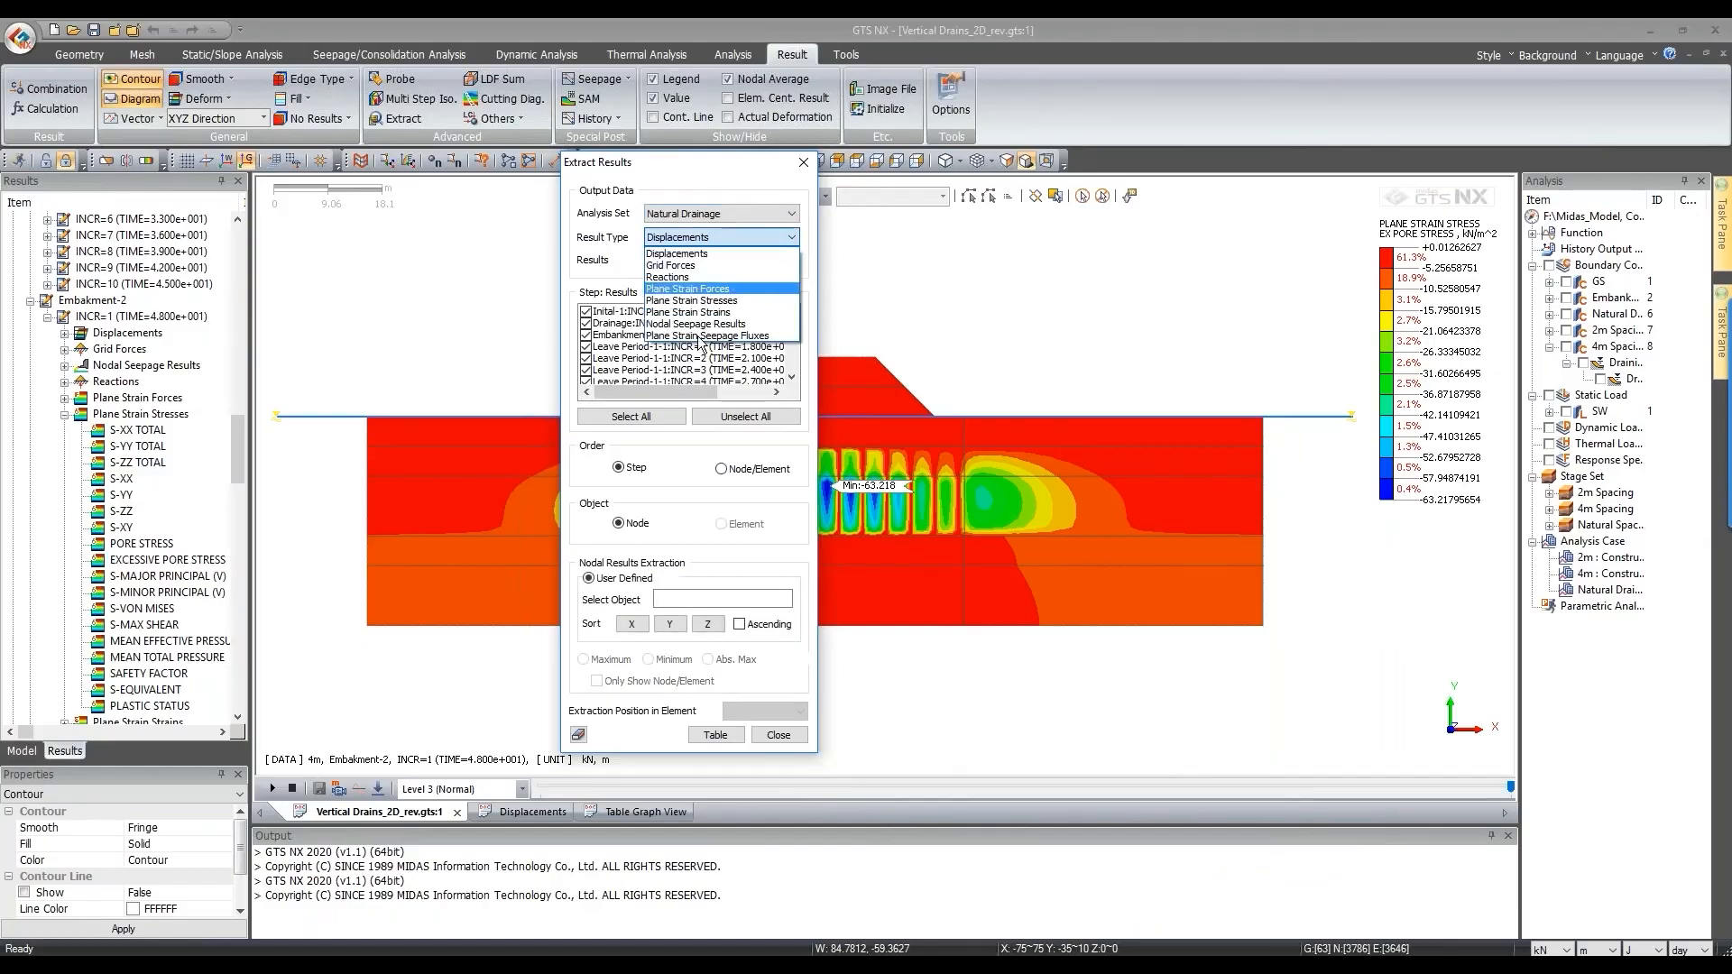
left_click(699, 300)
left_click(692, 260)
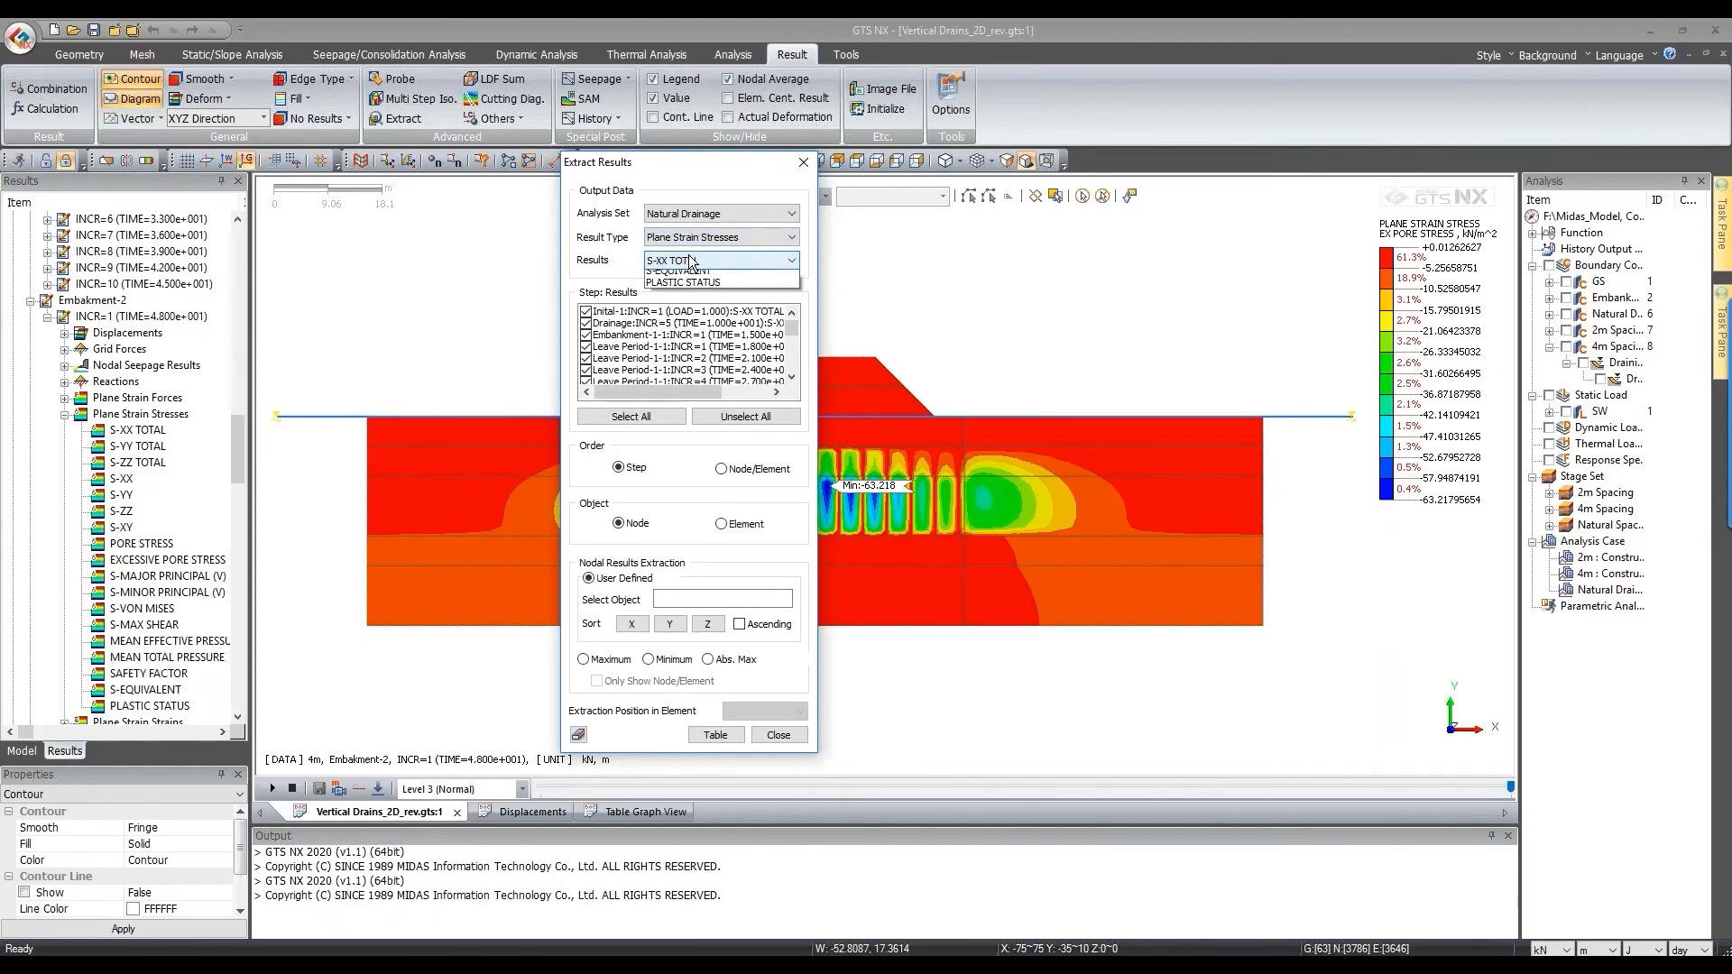
left_click(712, 377)
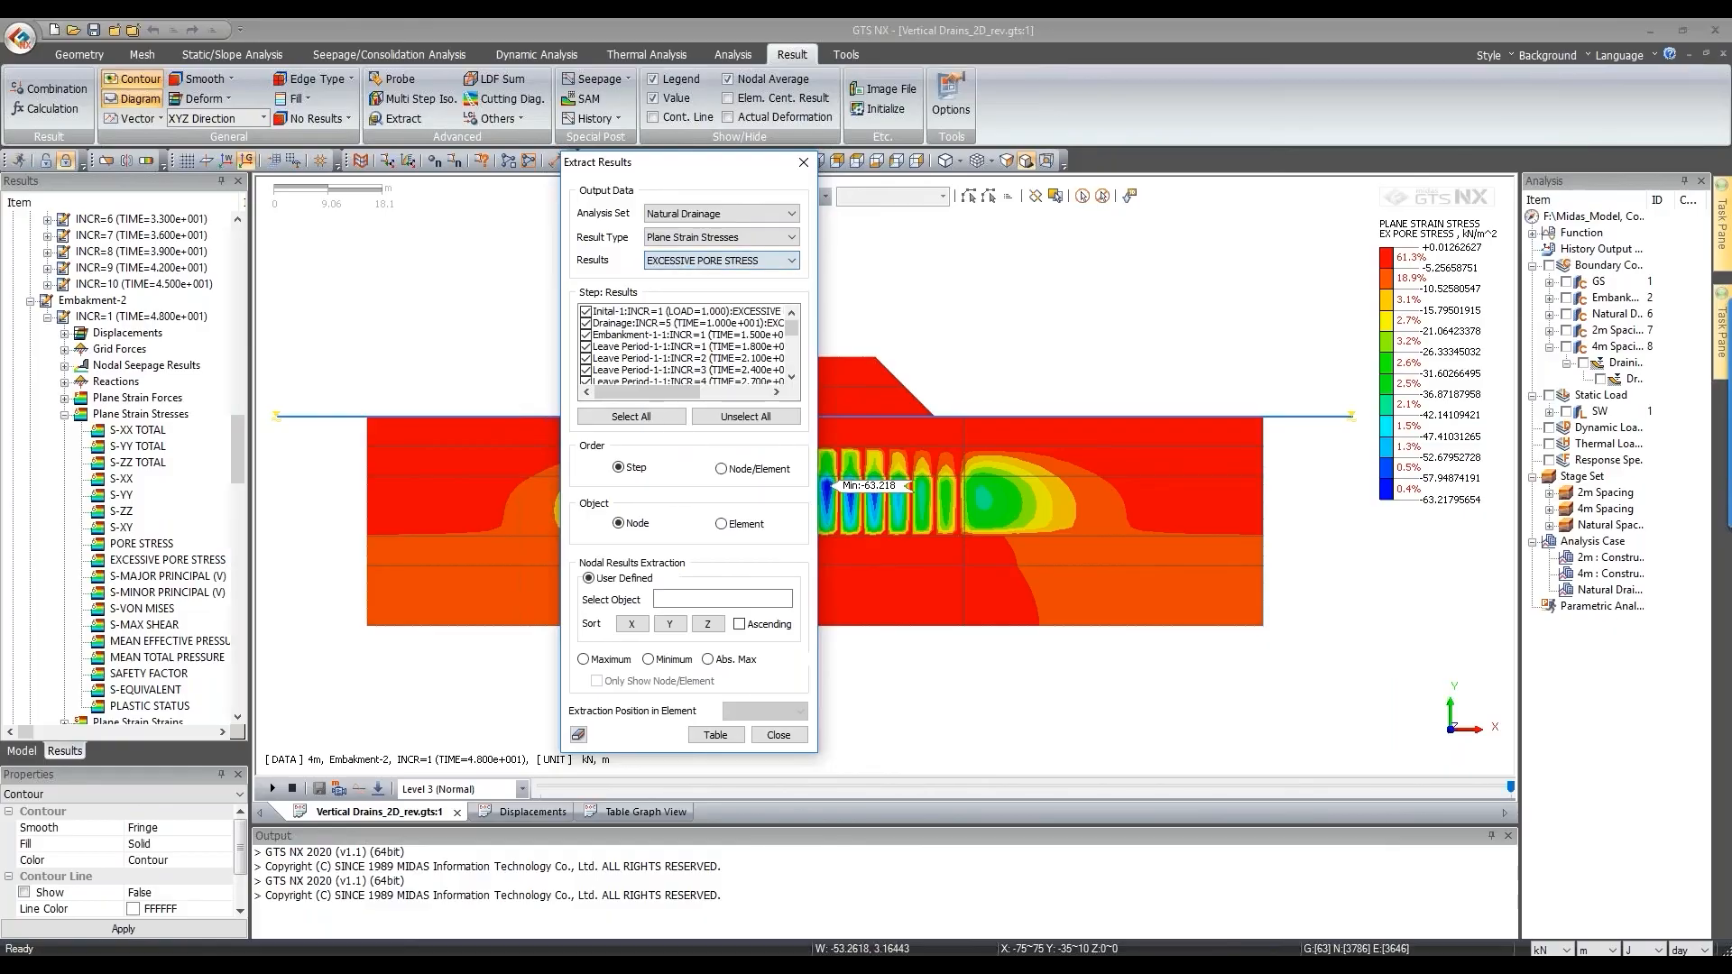
Step: Tabulate the Abs. Max value per step and graph the Step and Abs. Max columns
left_click_drag(599, 164, 281, 162)
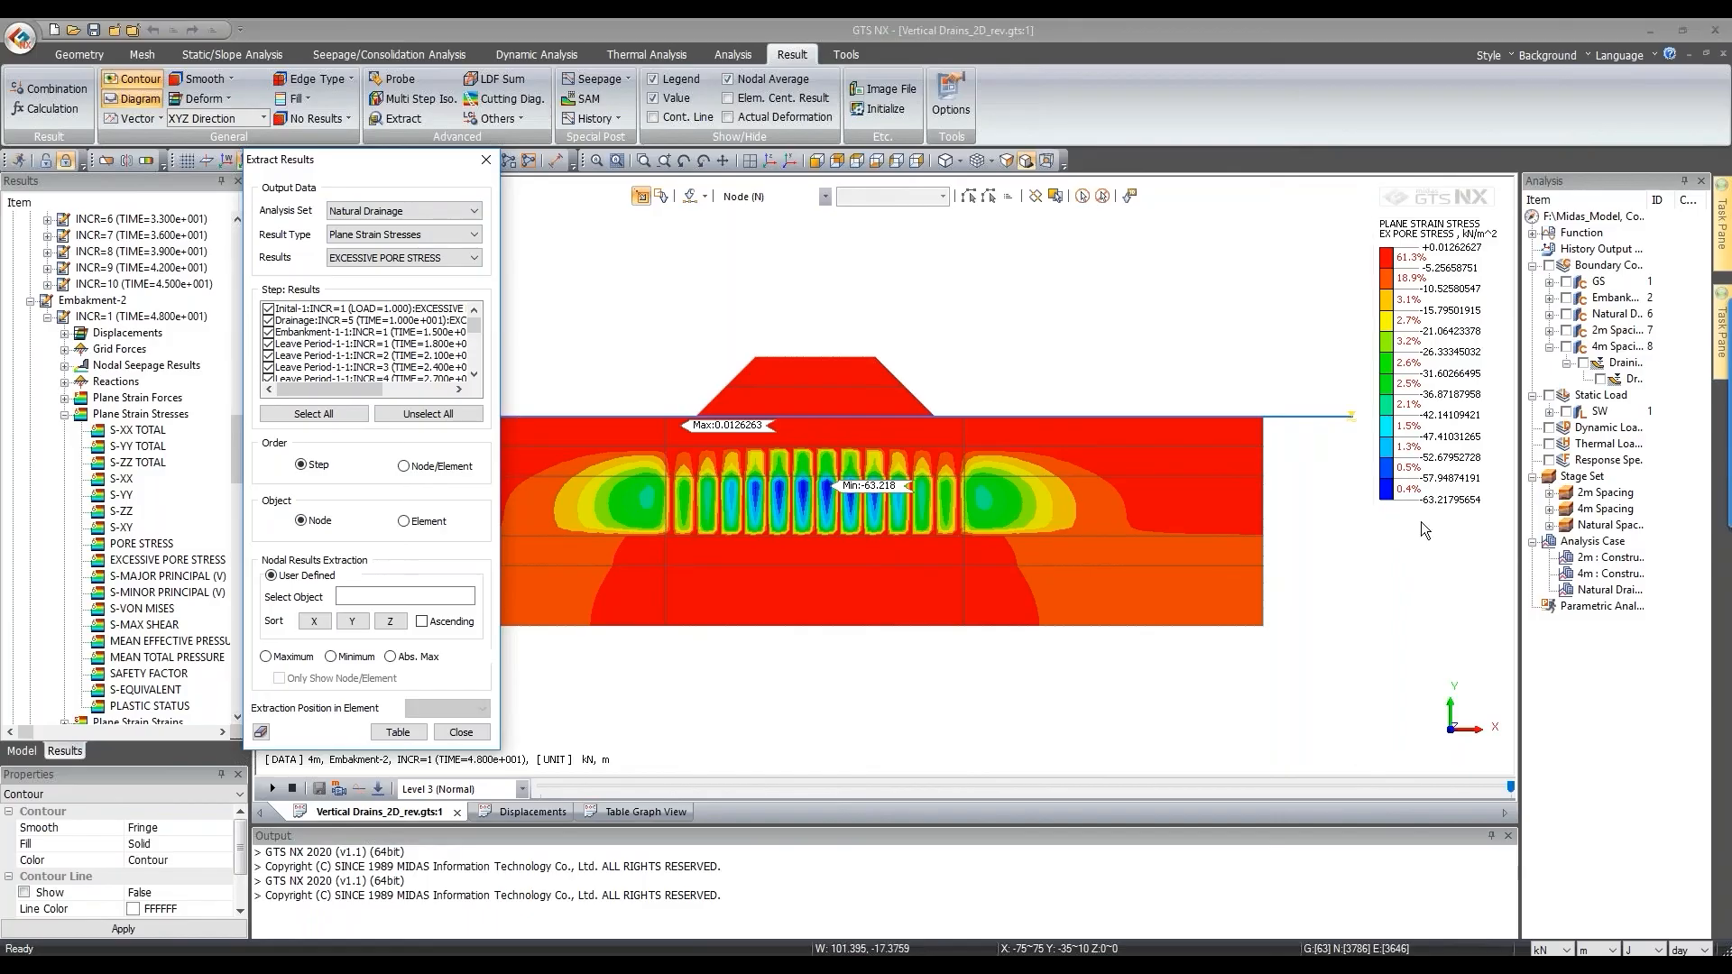
left_click(414, 659)
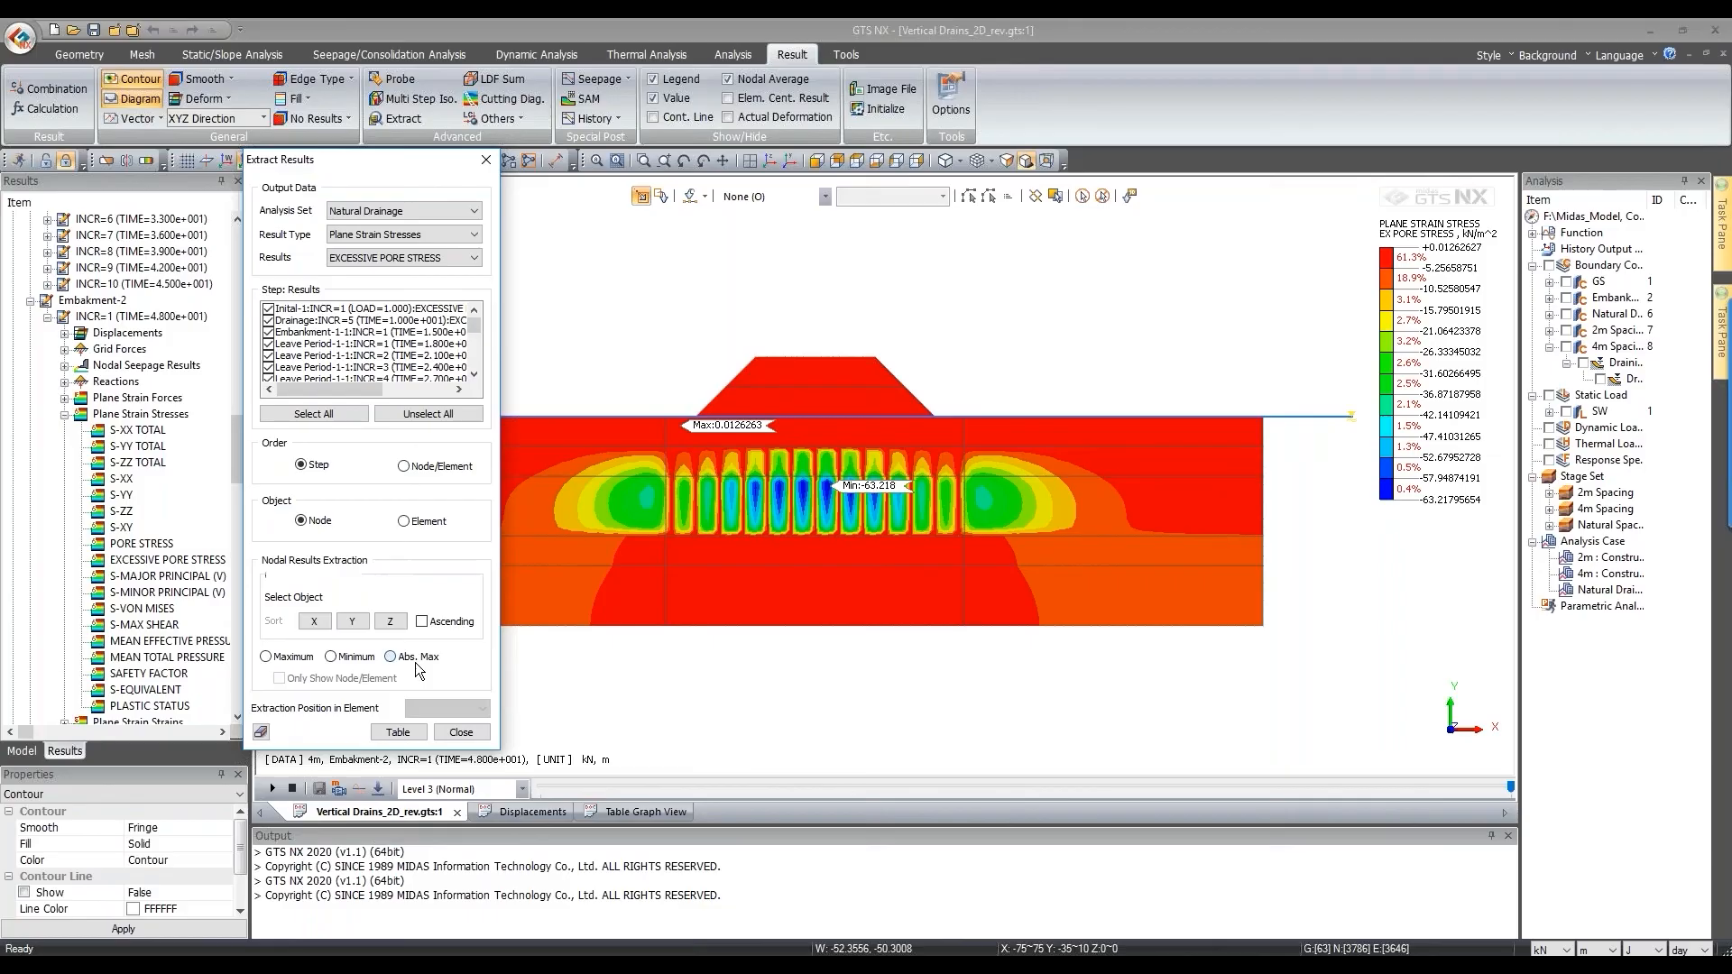
left_click(398, 732)
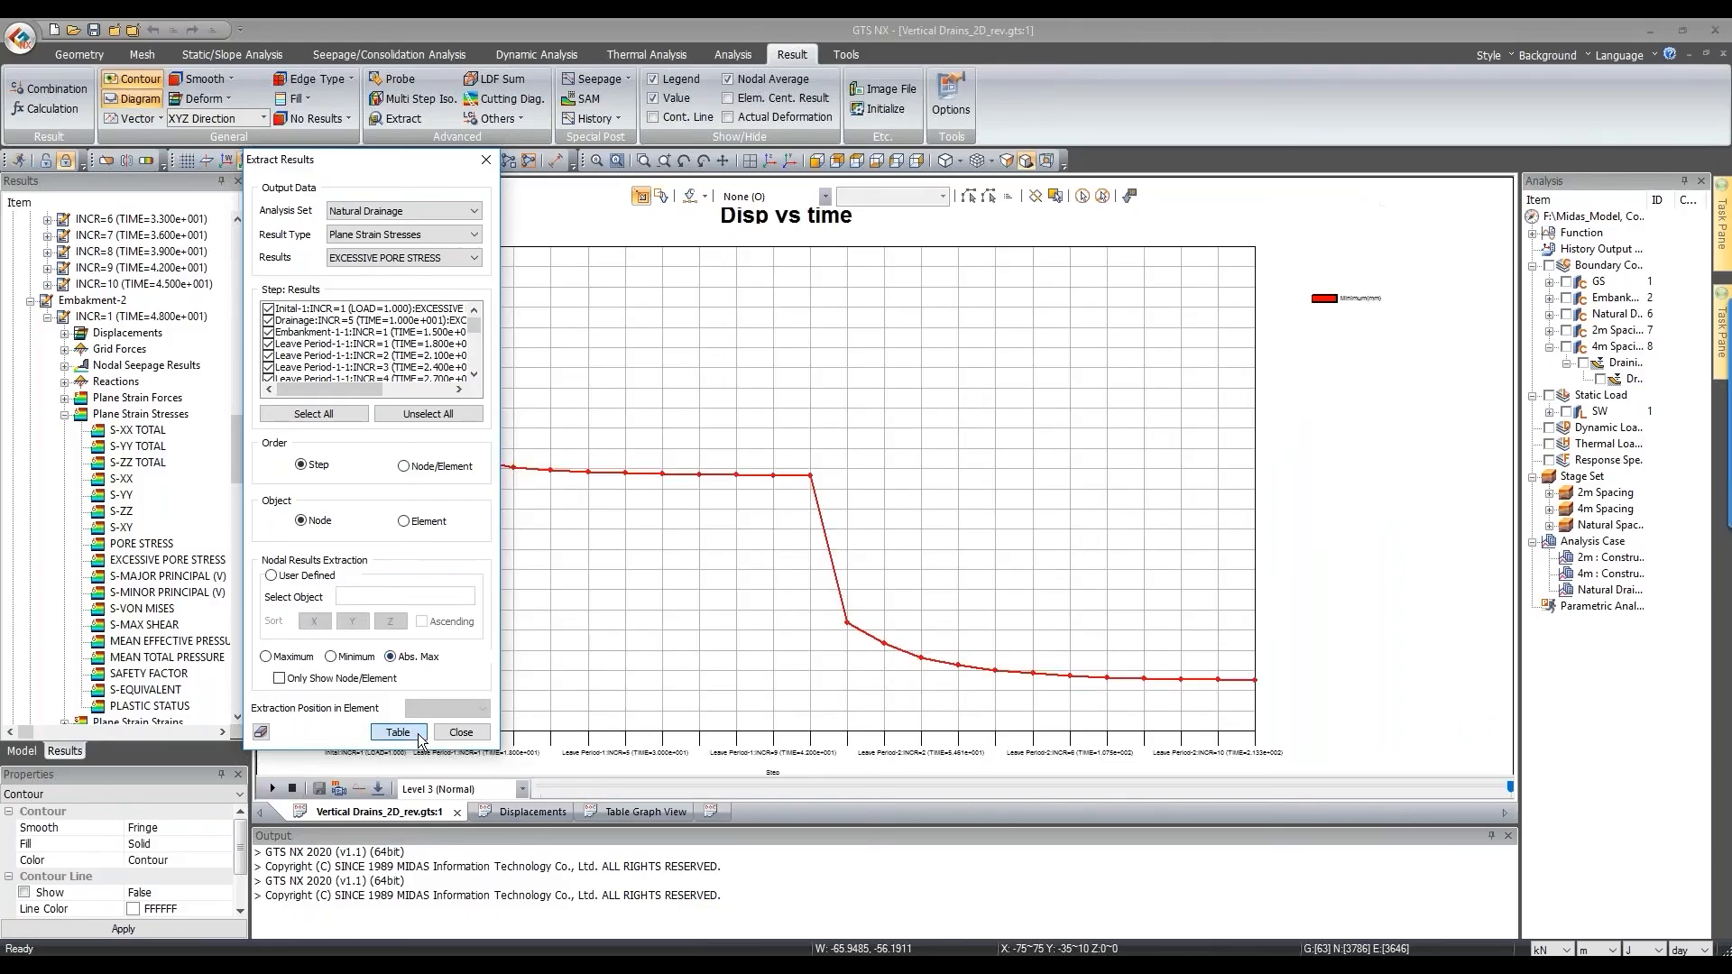
left_click(417, 737)
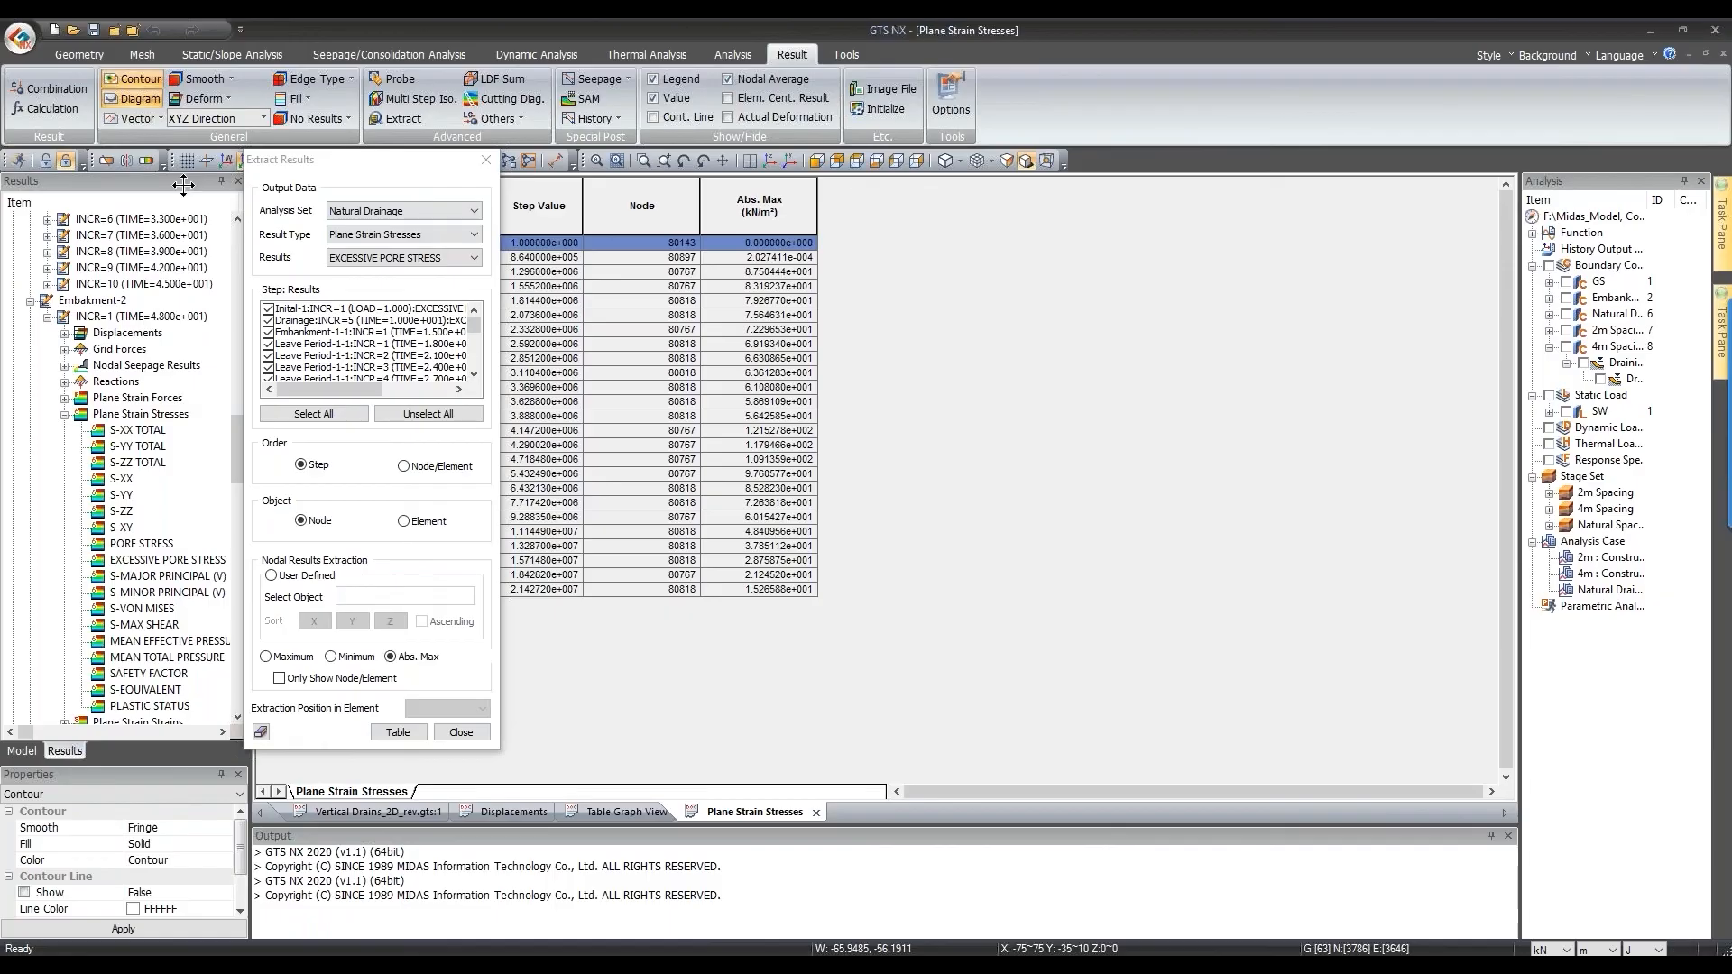
left_click_drag(183, 185, 143, 191)
left_click(412, 207)
left_click(773, 213, "ctrl")
right_click(774, 213)
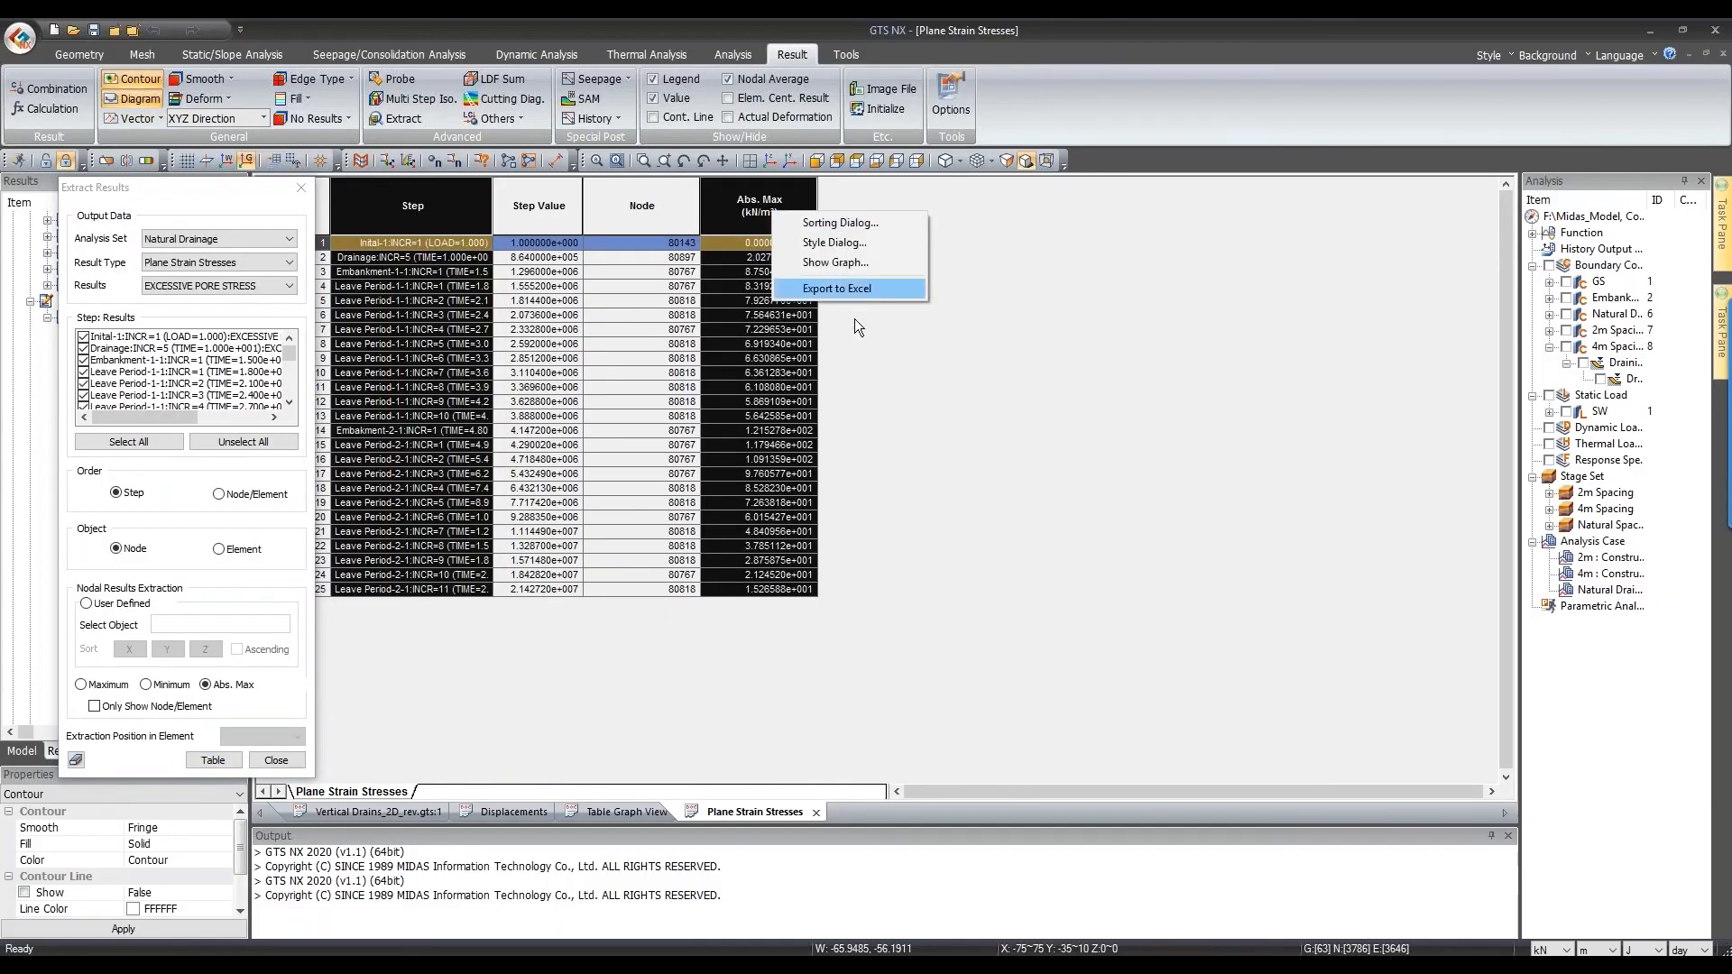
left_click(855, 263)
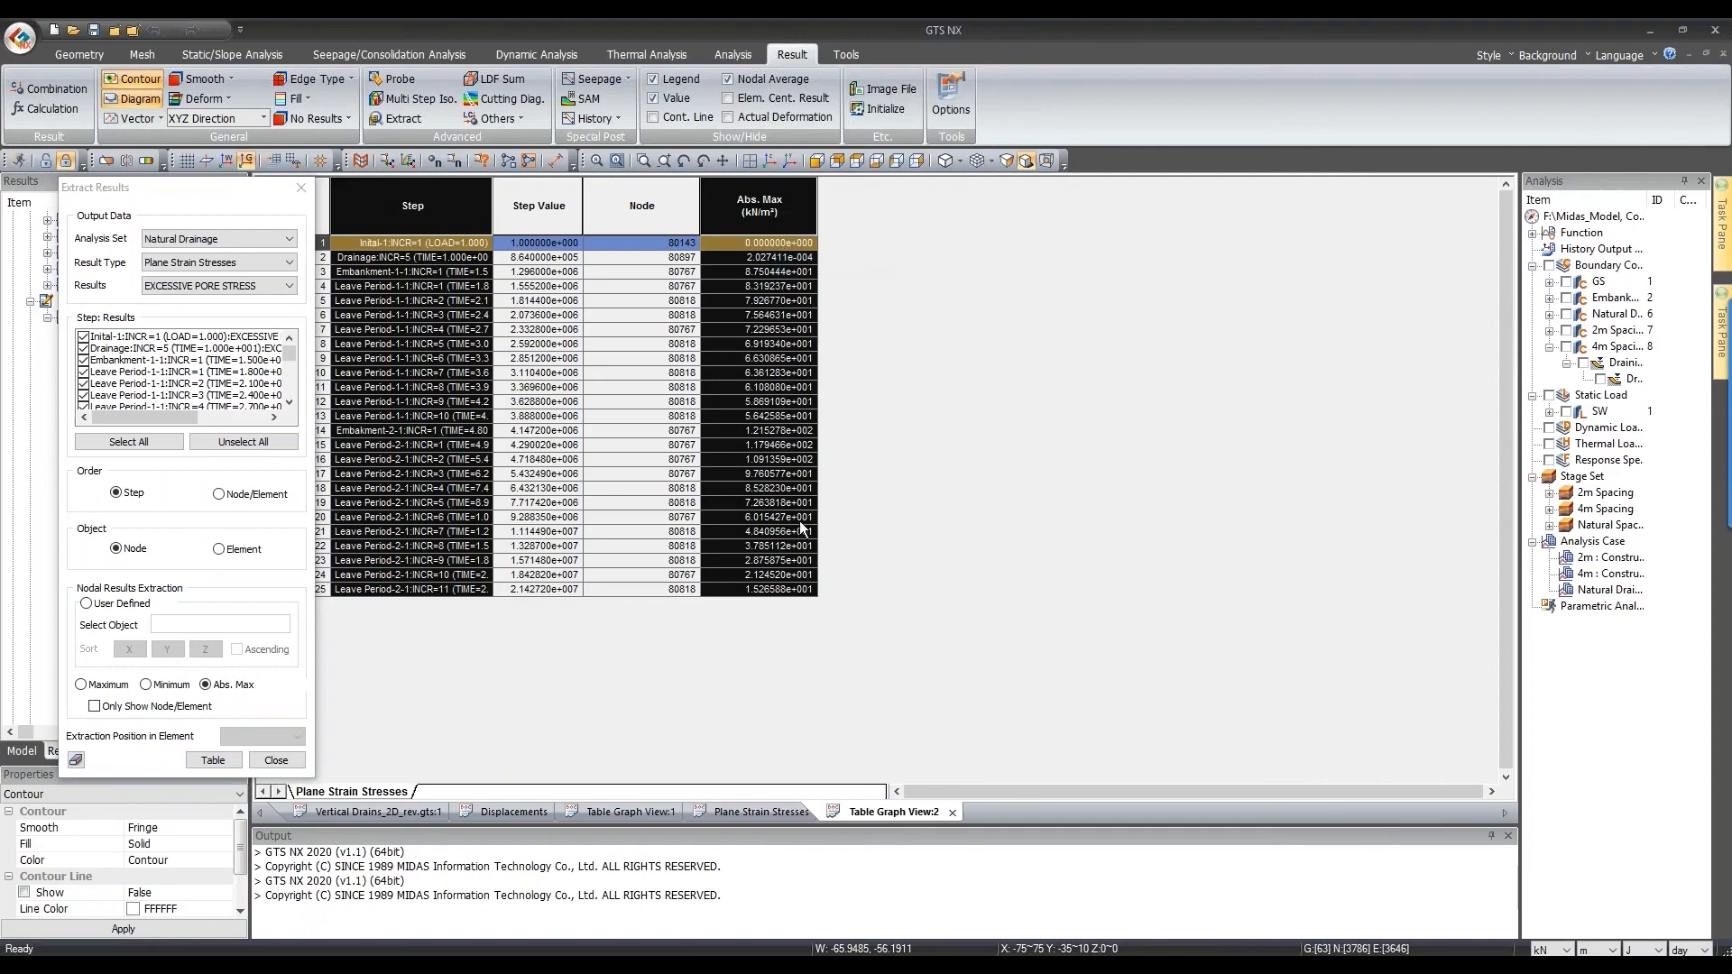
Step: Label the graph's Y axis 'EPP', title it 'EPP vs Time', and draw it
left_click(733, 478)
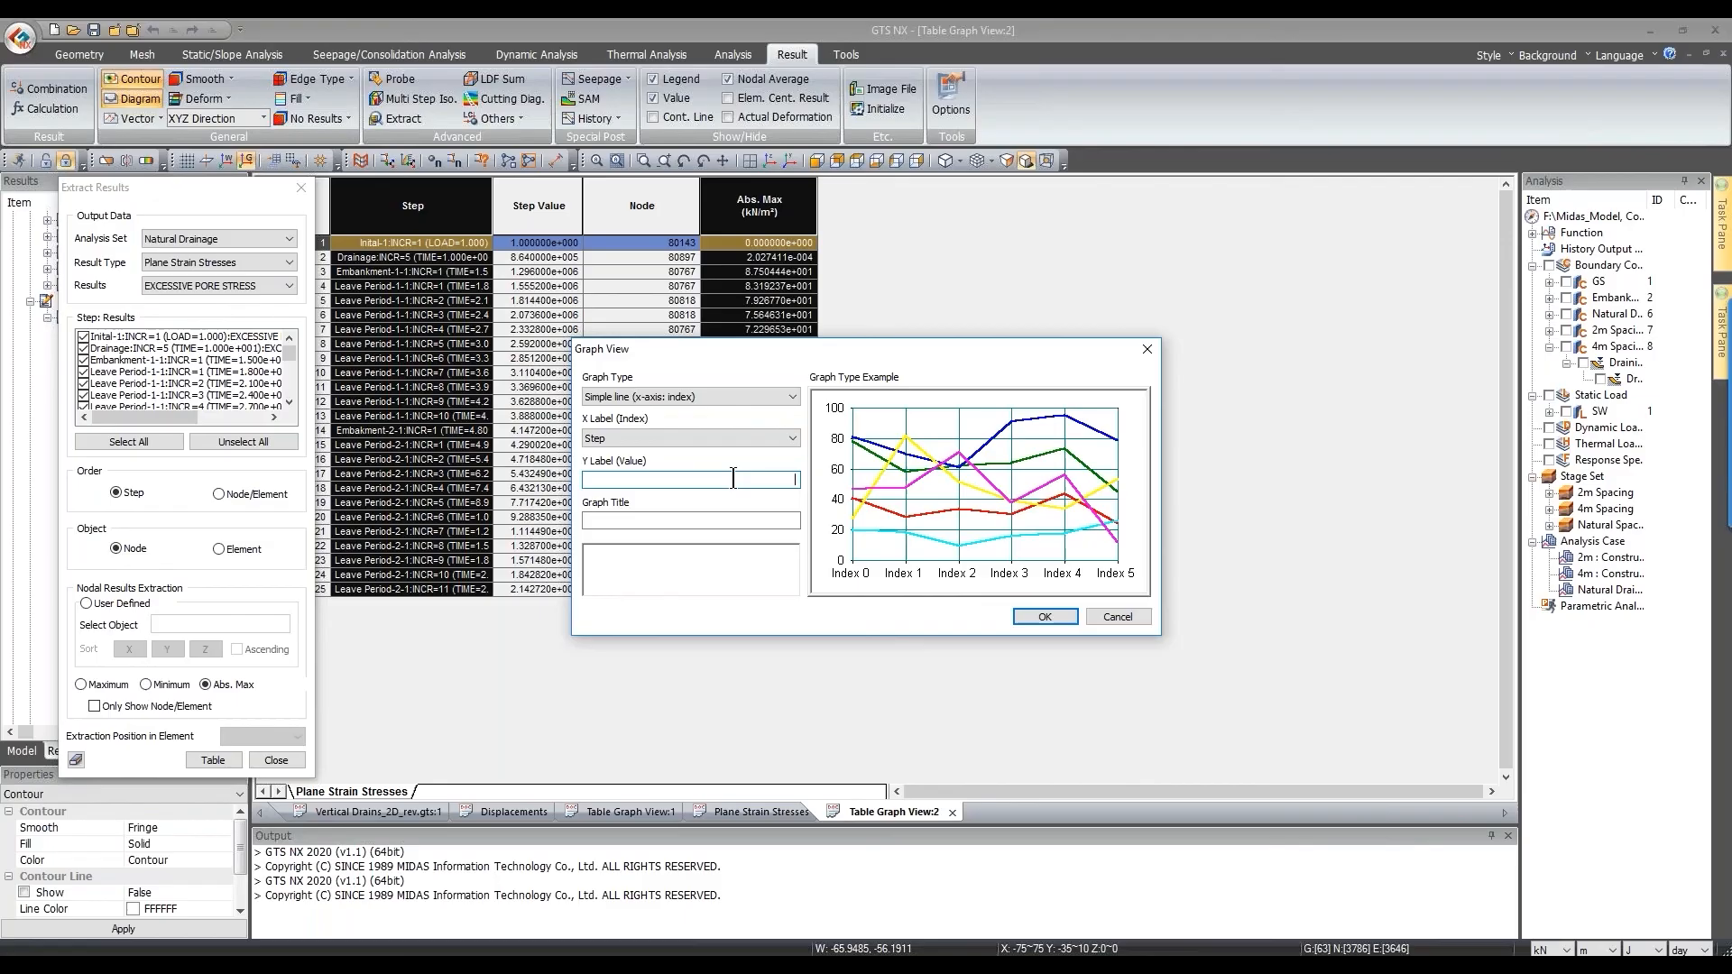
type("EPP")
left_click(726, 520)
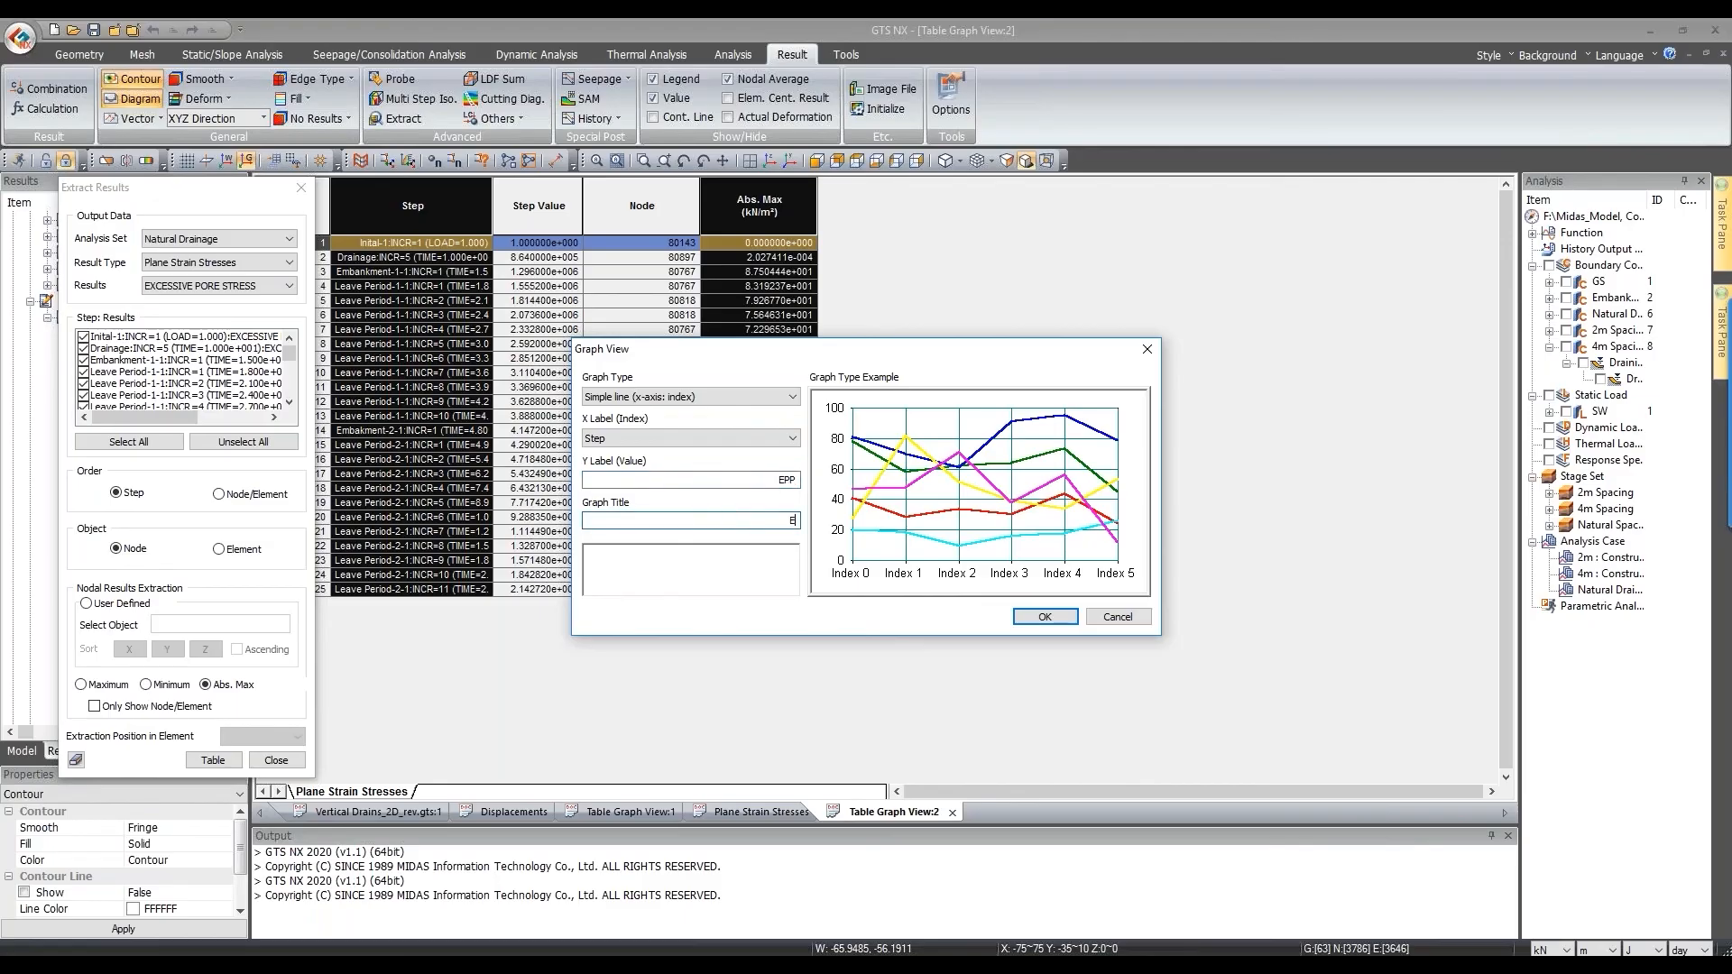
type("EPP vs Time")
left_click(1045, 616)
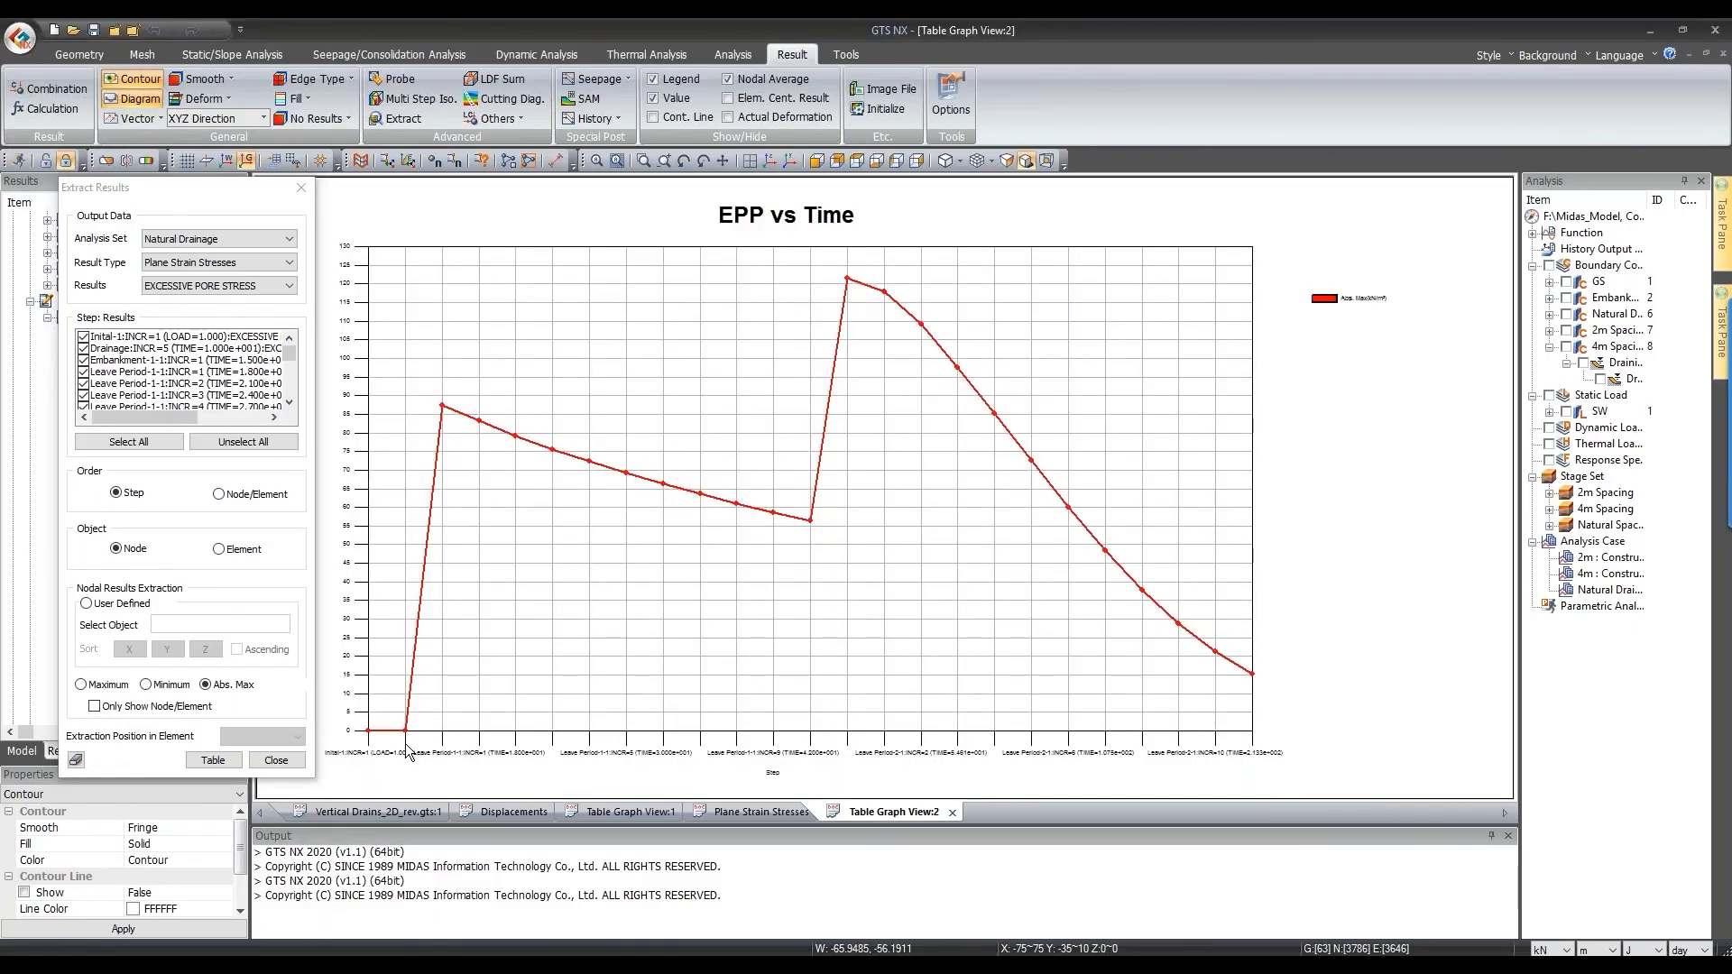
mouse_move(369, 732)
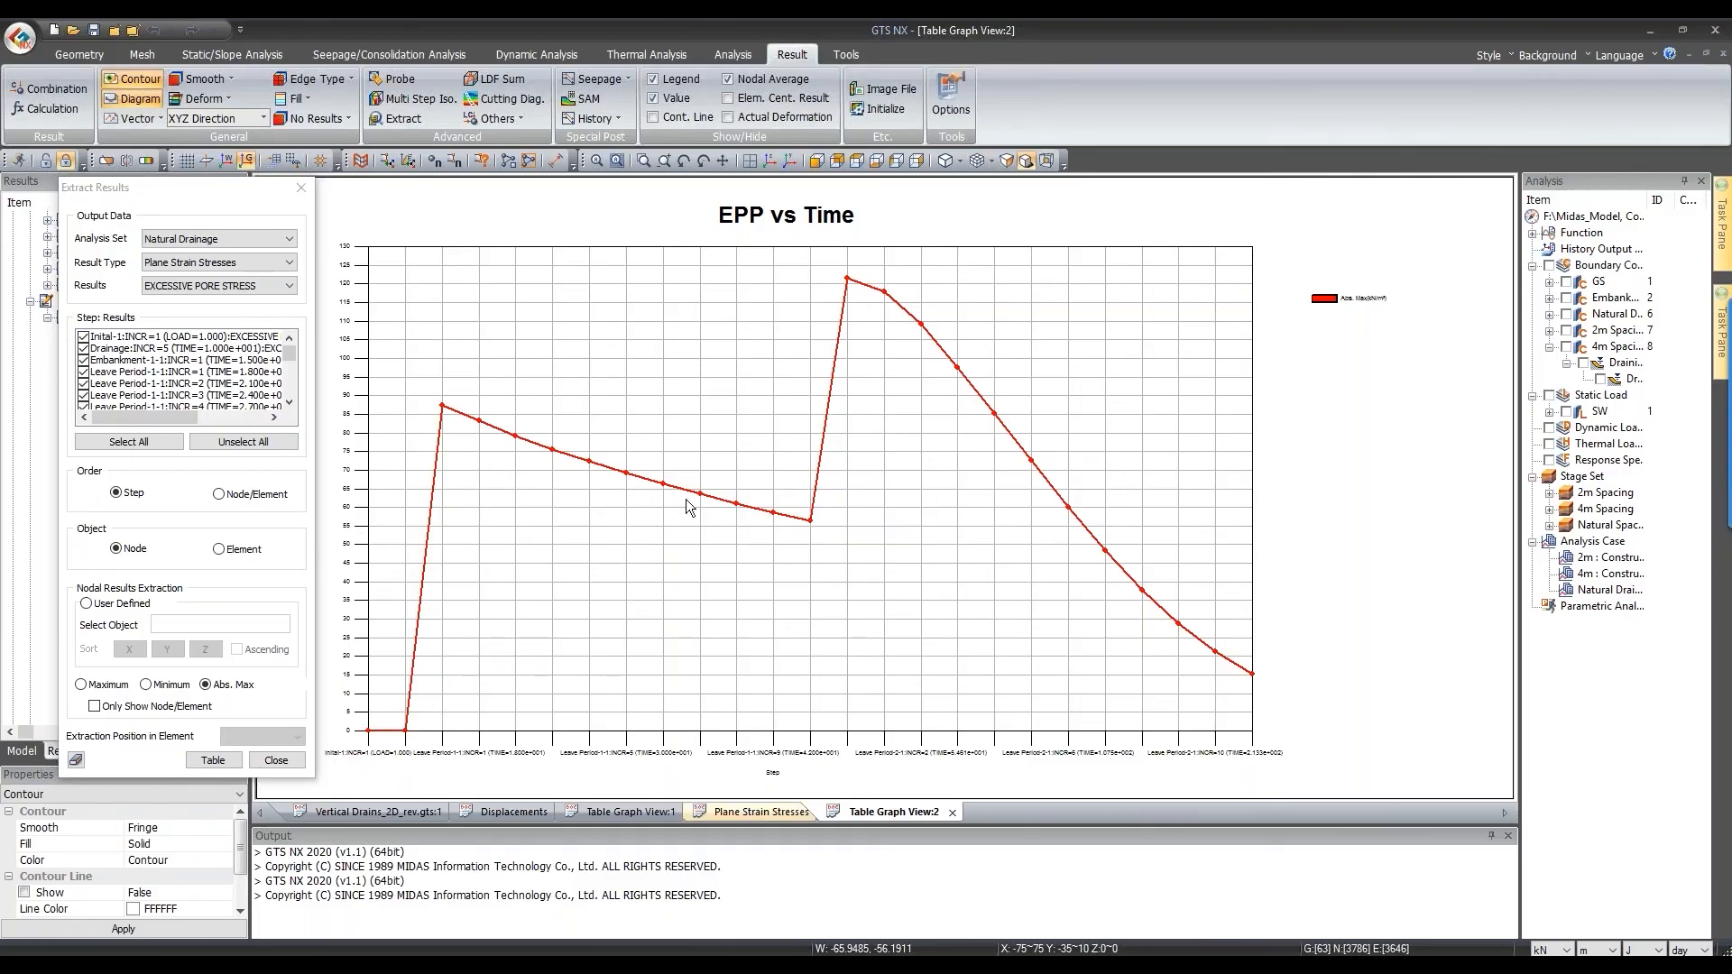
Step: Return to the excess pore stress table and select row 9
key("ctrl+Tab")
left_click(495, 358)
right_click(731, 319)
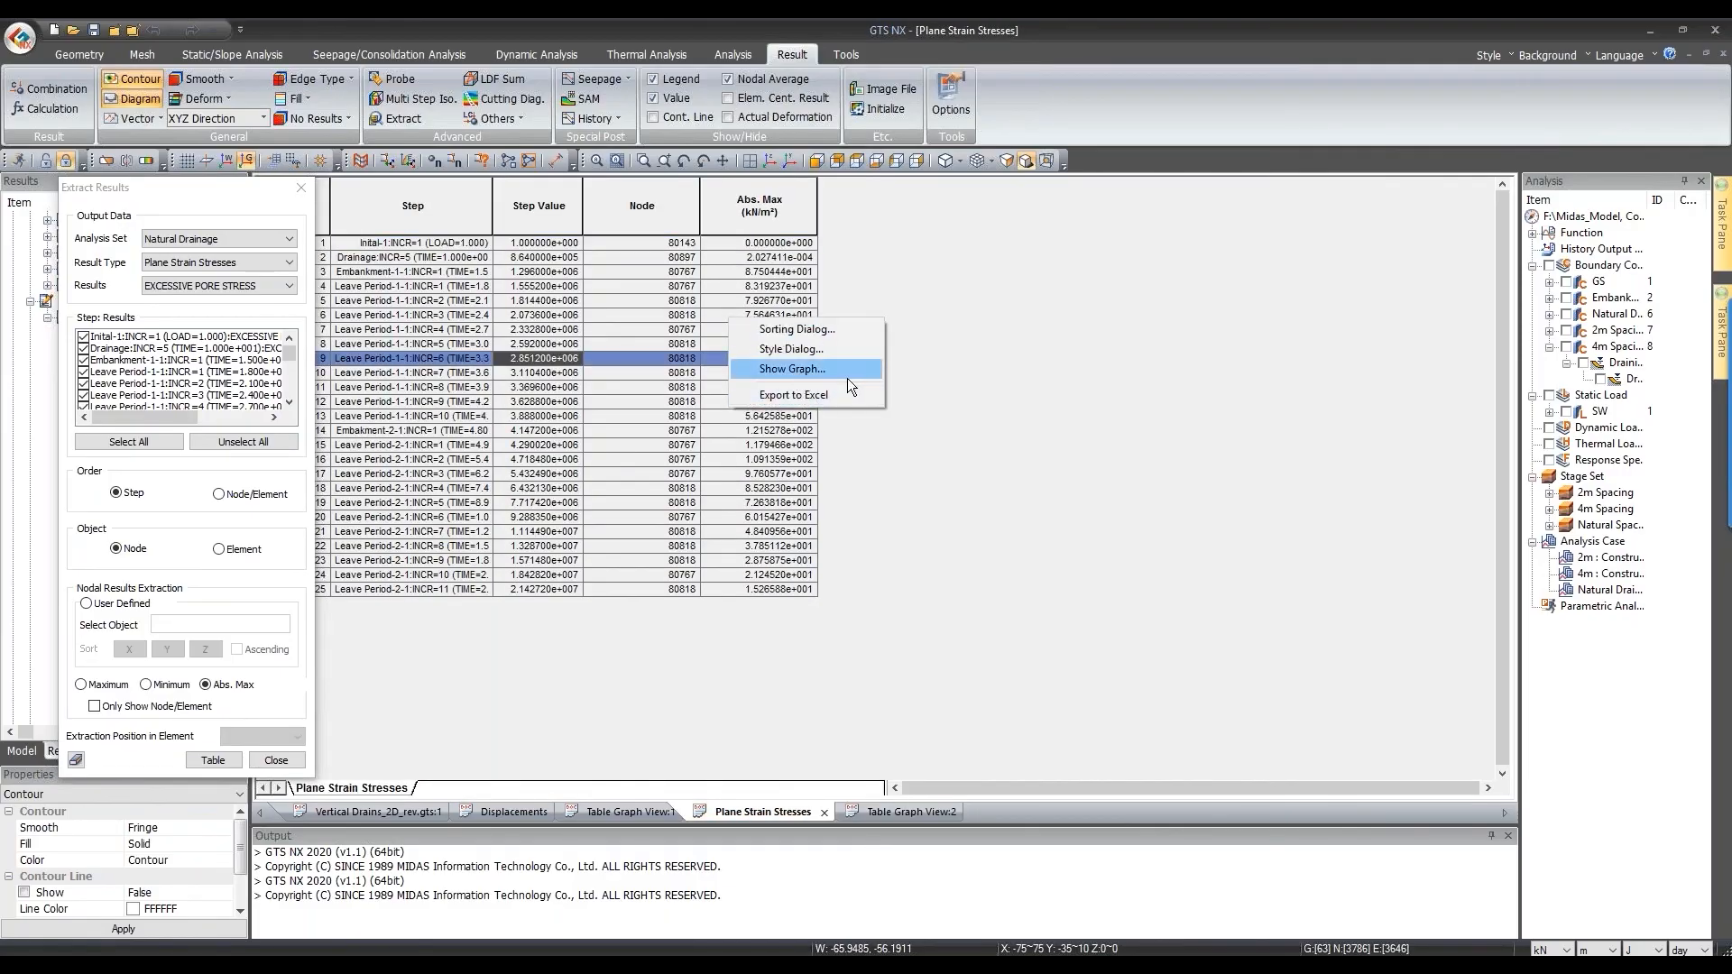
left_click(891, 394)
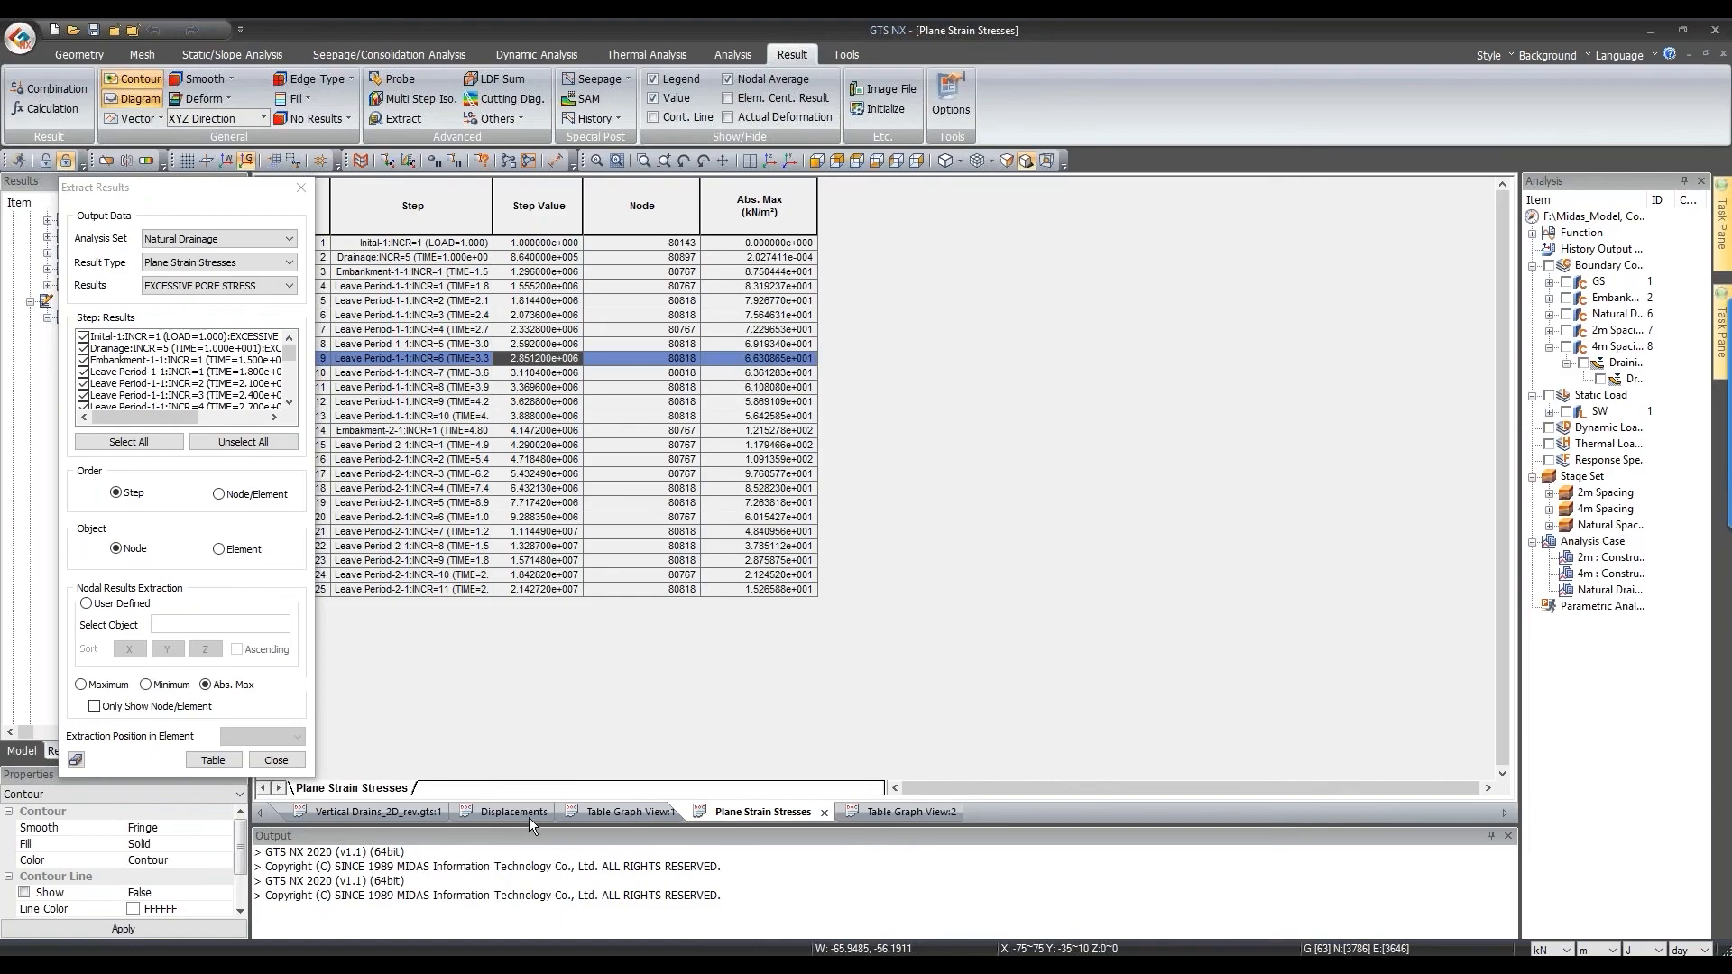
Step: Review the 2m, 4m and Natural drainage headings and both chart titles in the comparison workbook
key("alt+Tab")
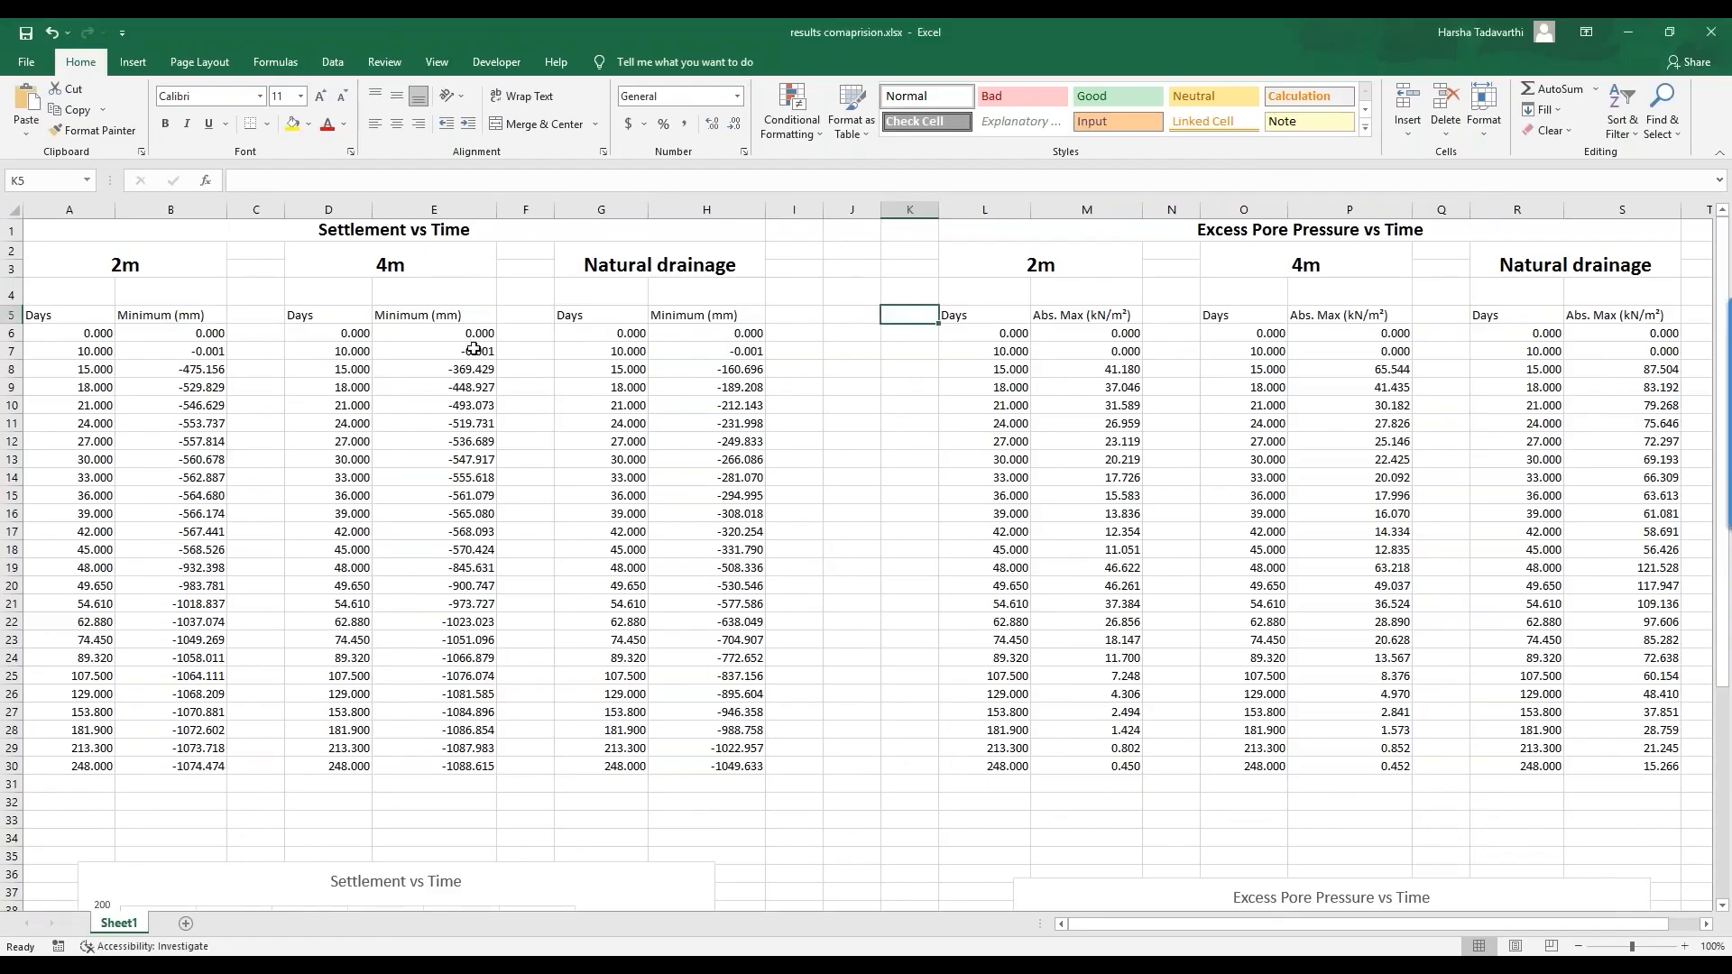
left_click(231, 275)
key("Right")
left_click(590, 266)
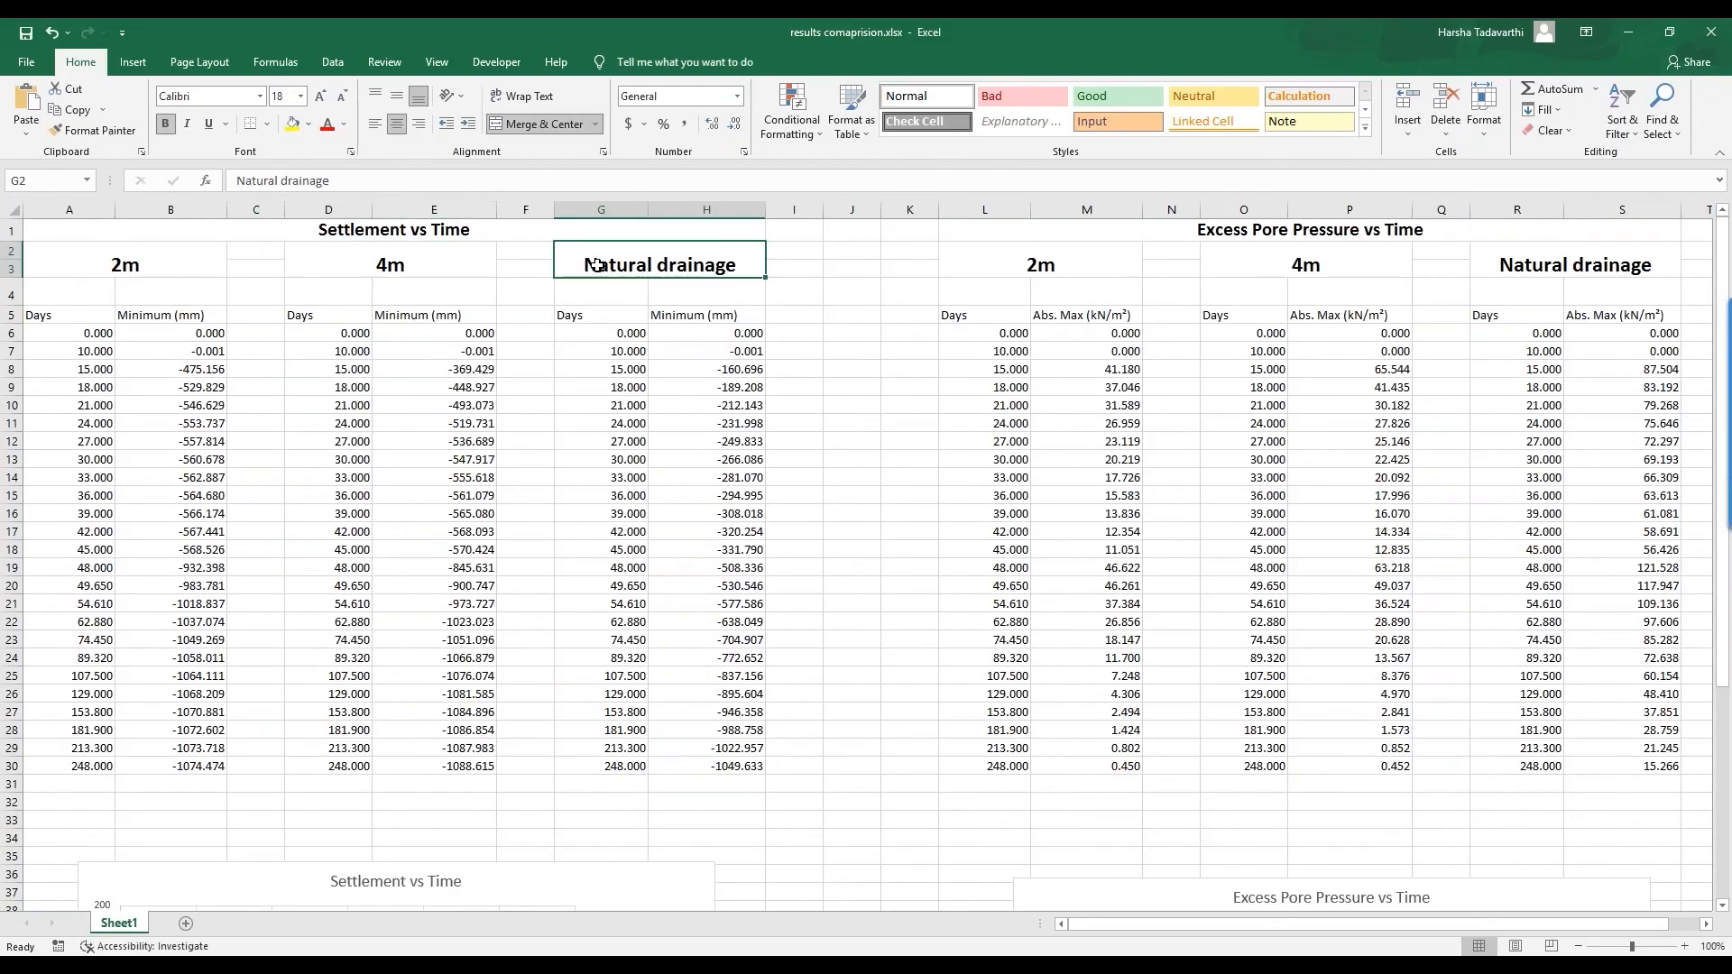
left_click(357, 232)
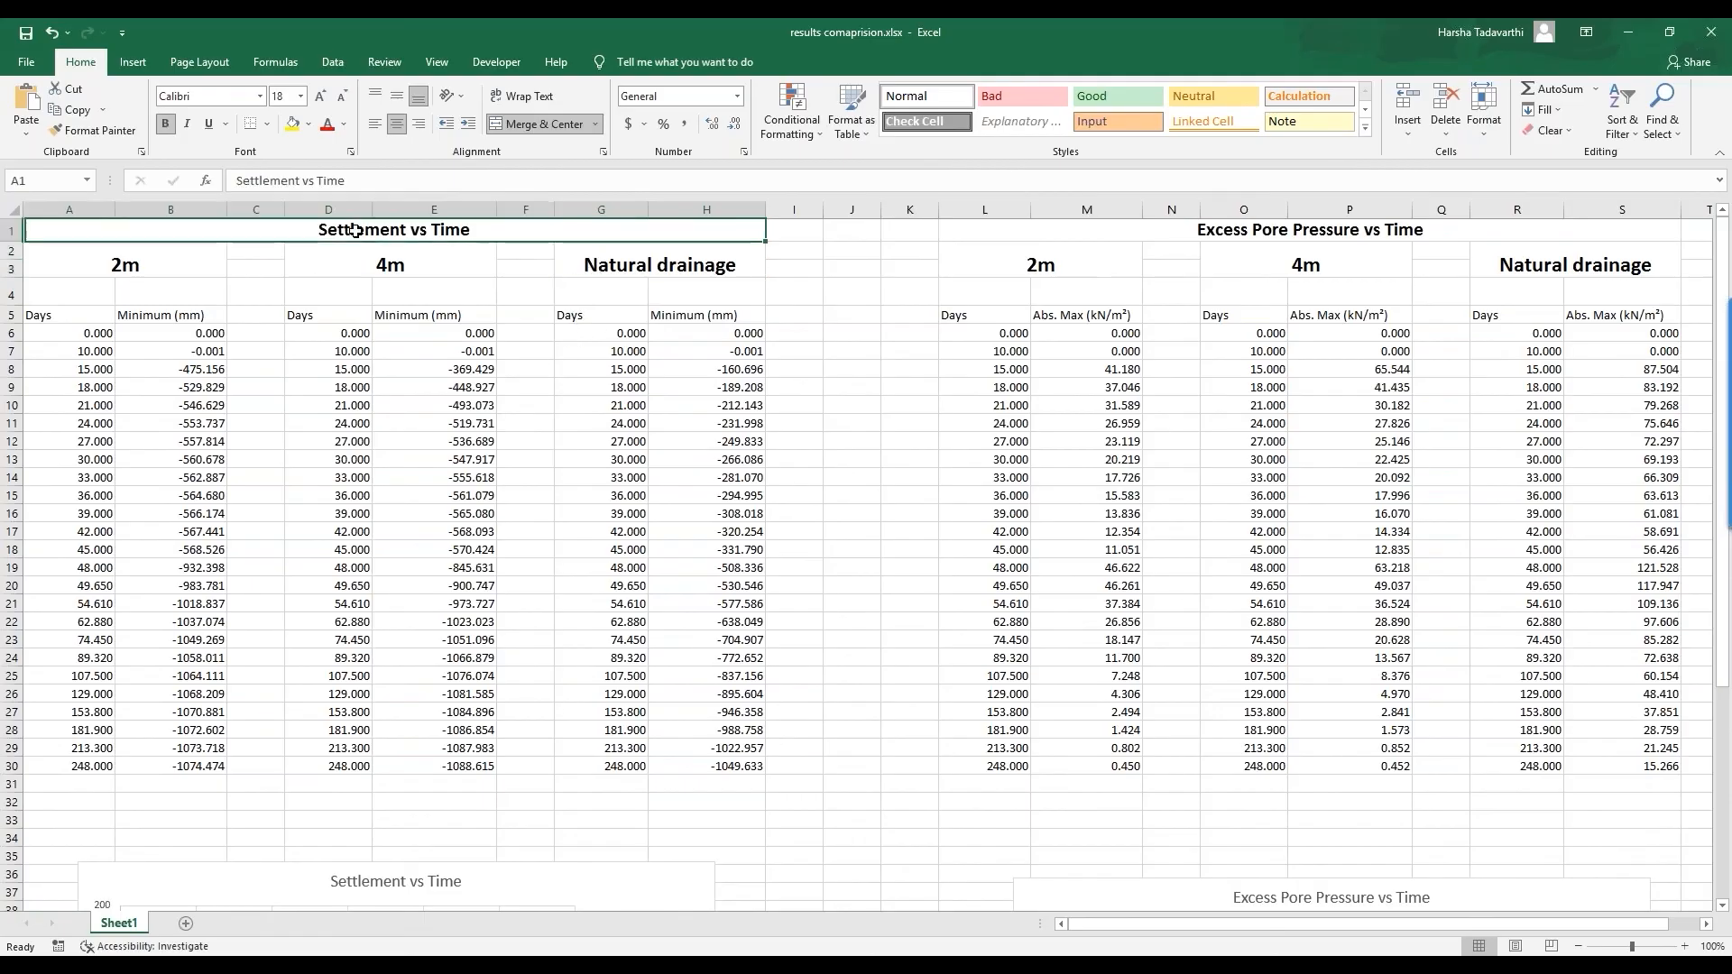
left_click(1214, 234)
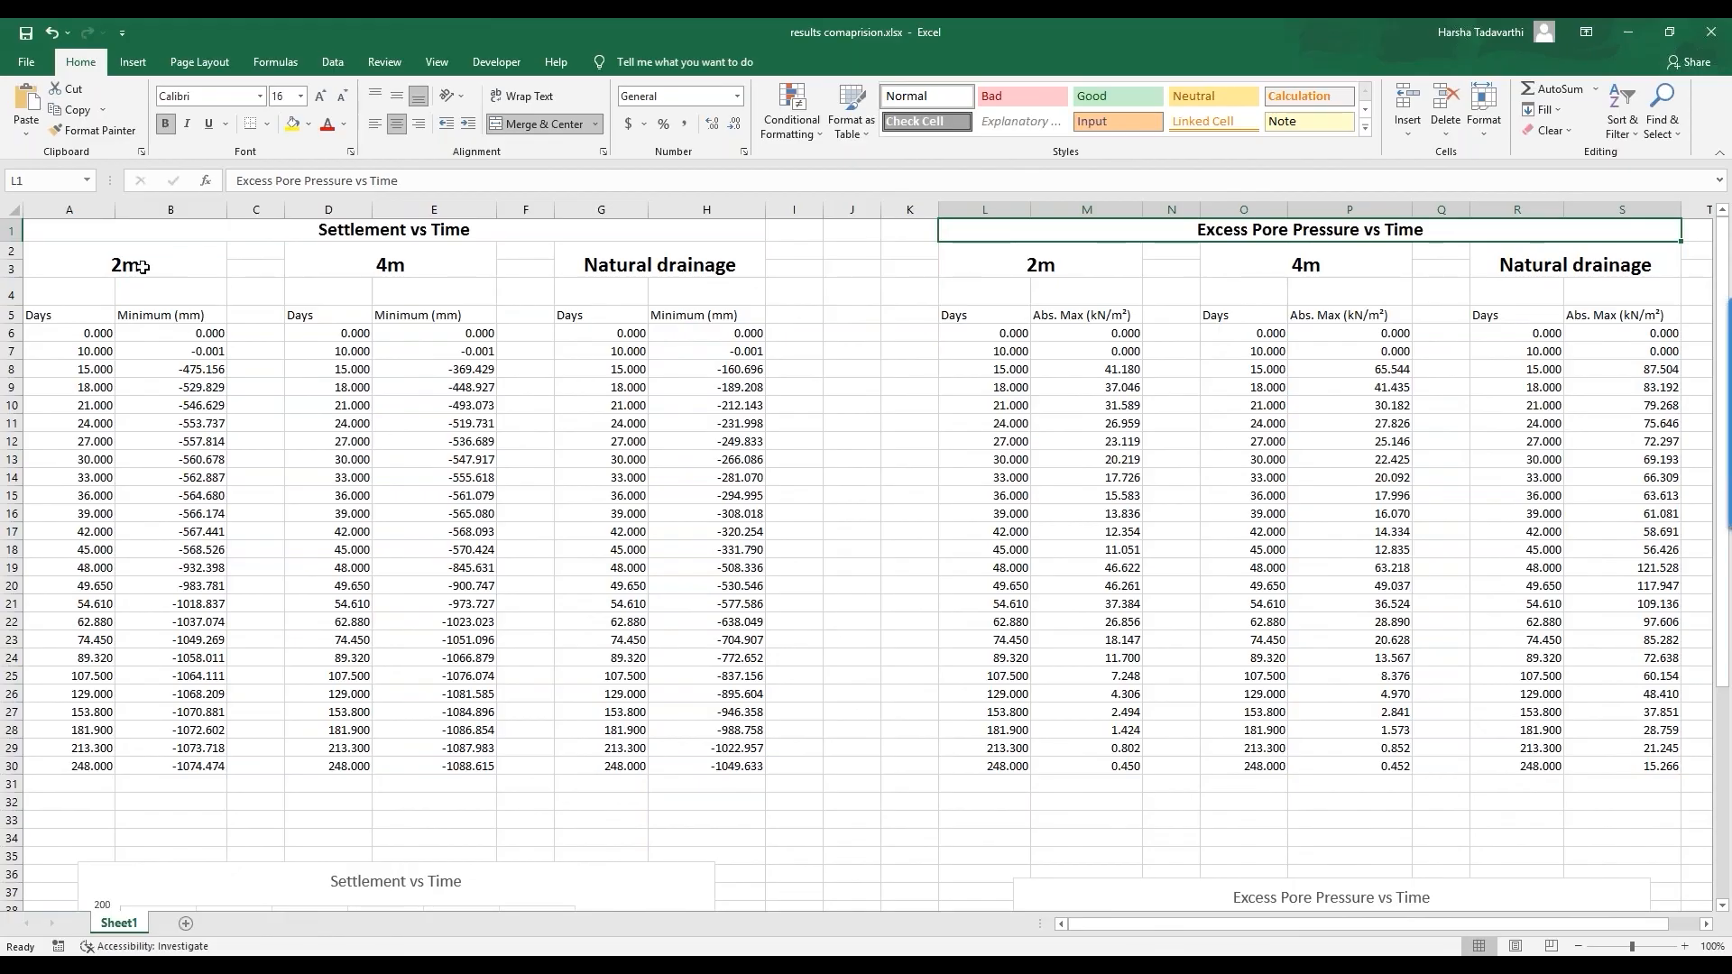
Step: Select each case's days and settlement data, then move the Settlement vs Time chart to rows 6–22
left_click(41, 317)
left_click_drag(57, 393, 73, 766)
left_click_drag(46, 315, 181, 820)
left_click(135, 269)
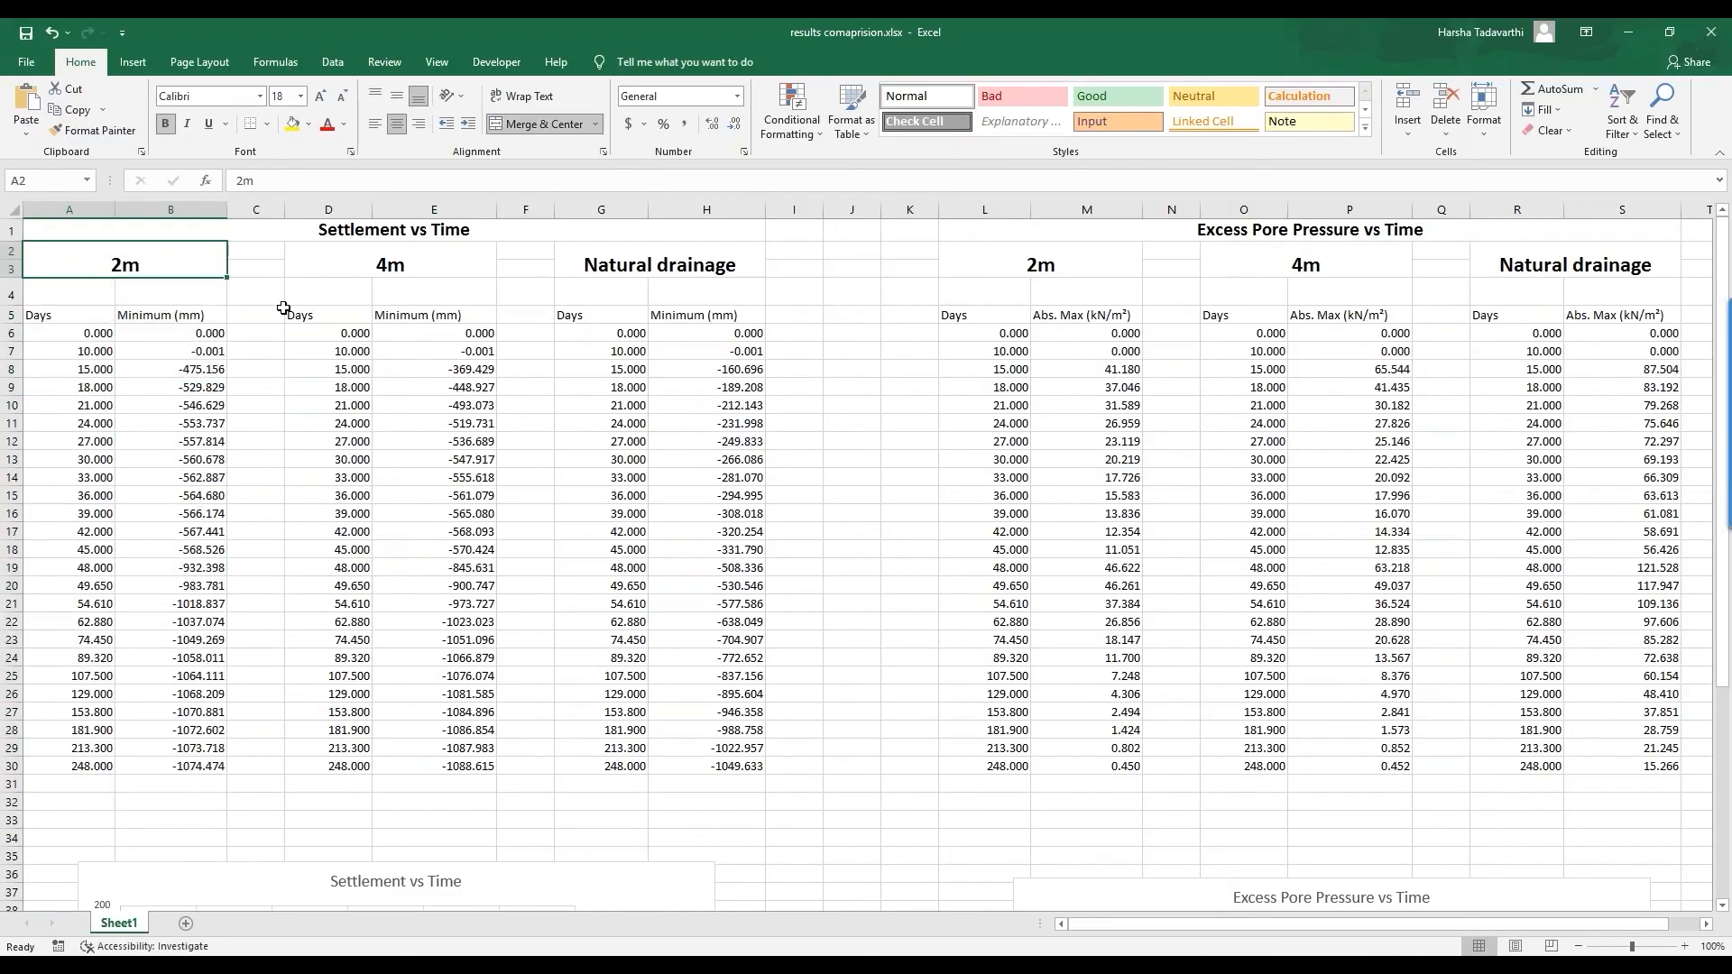
left_click_drag(307, 314, 451, 790)
left_click_drag(600, 293, 622, 766)
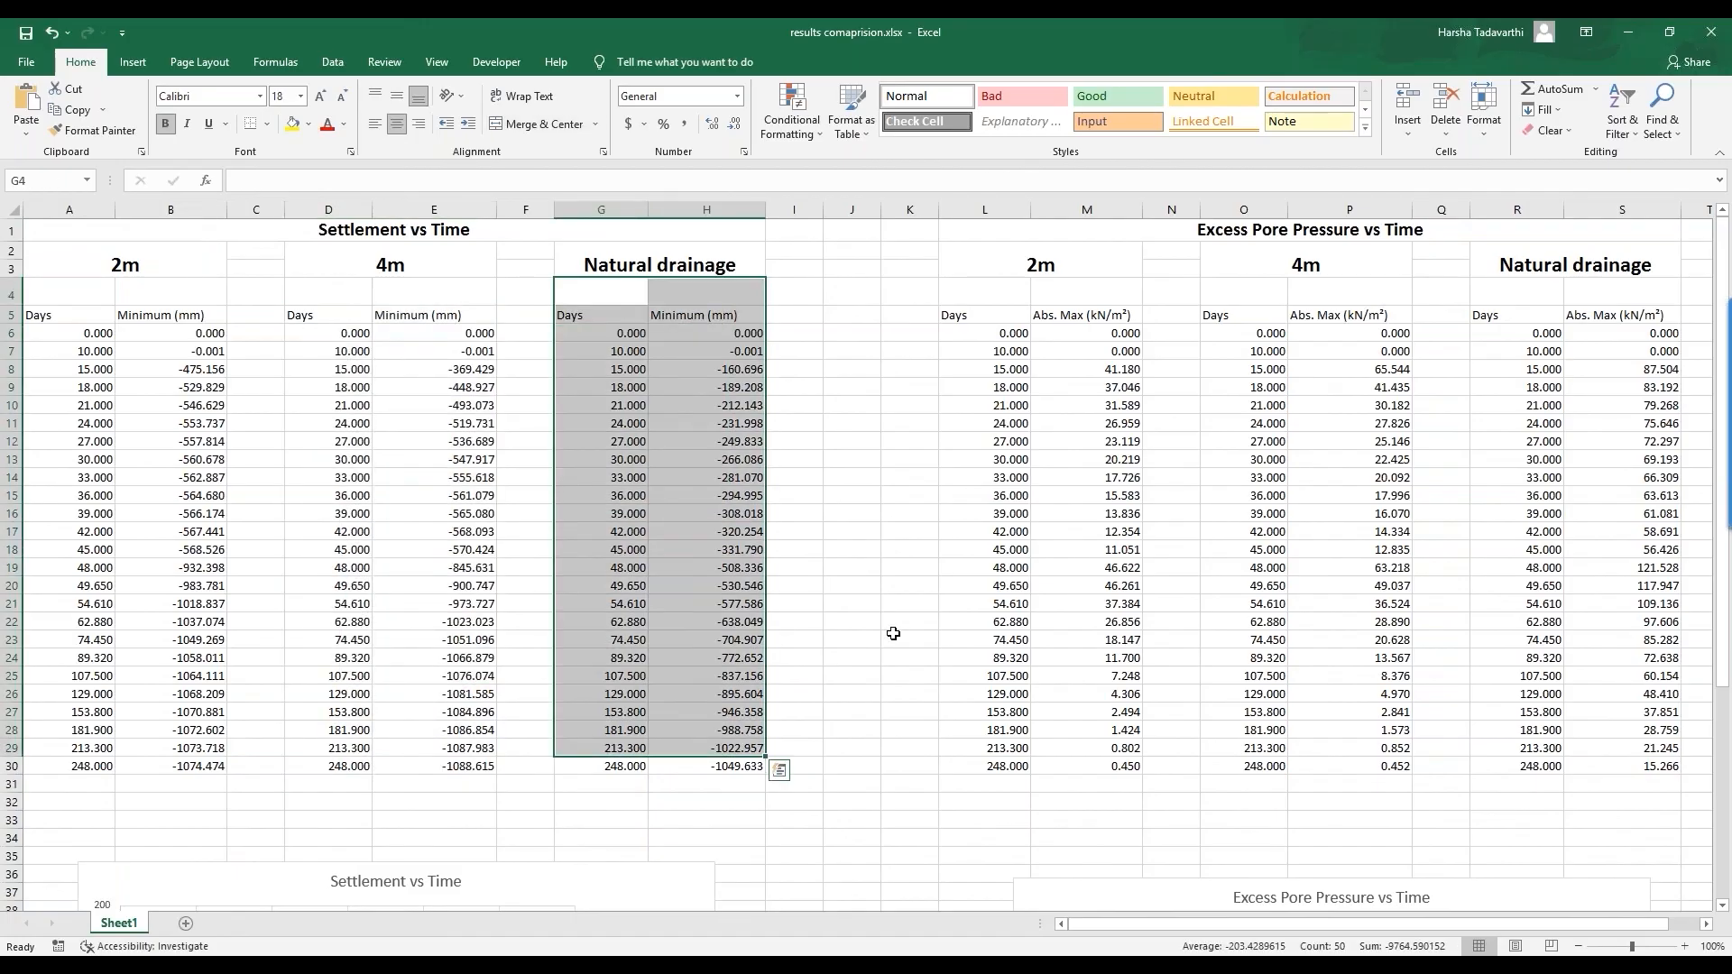
left_click(909, 640)
left_click_drag(530, 889, 555, 355)
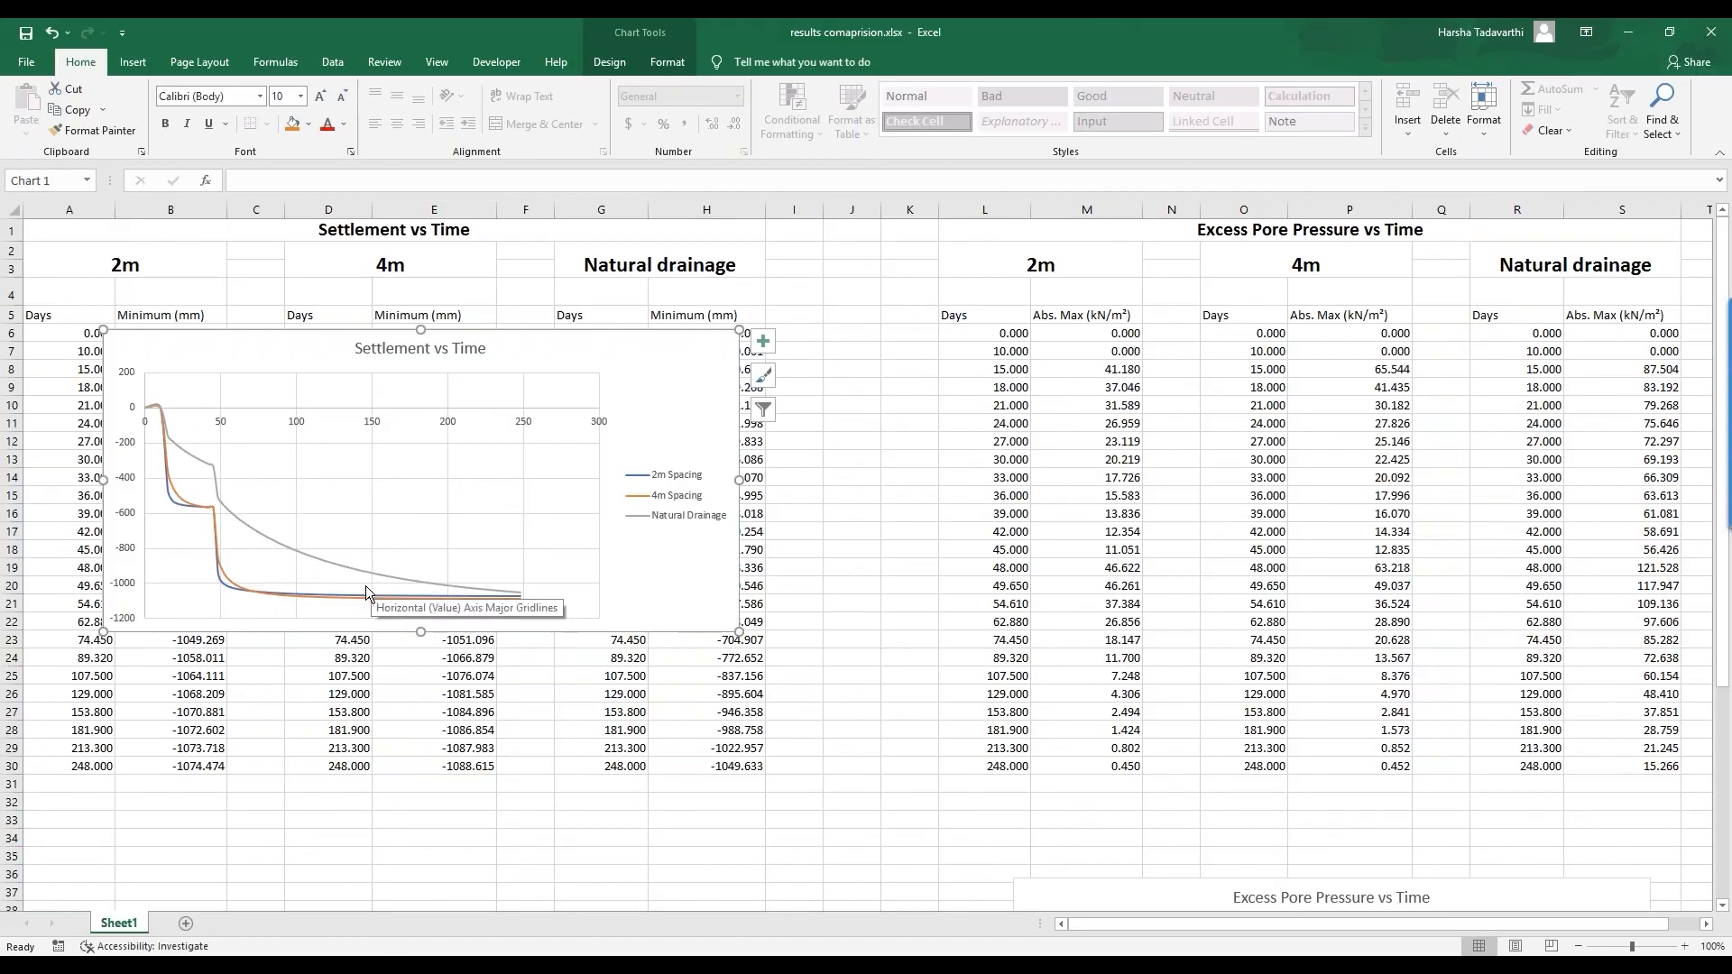
mouse_move(218, 587)
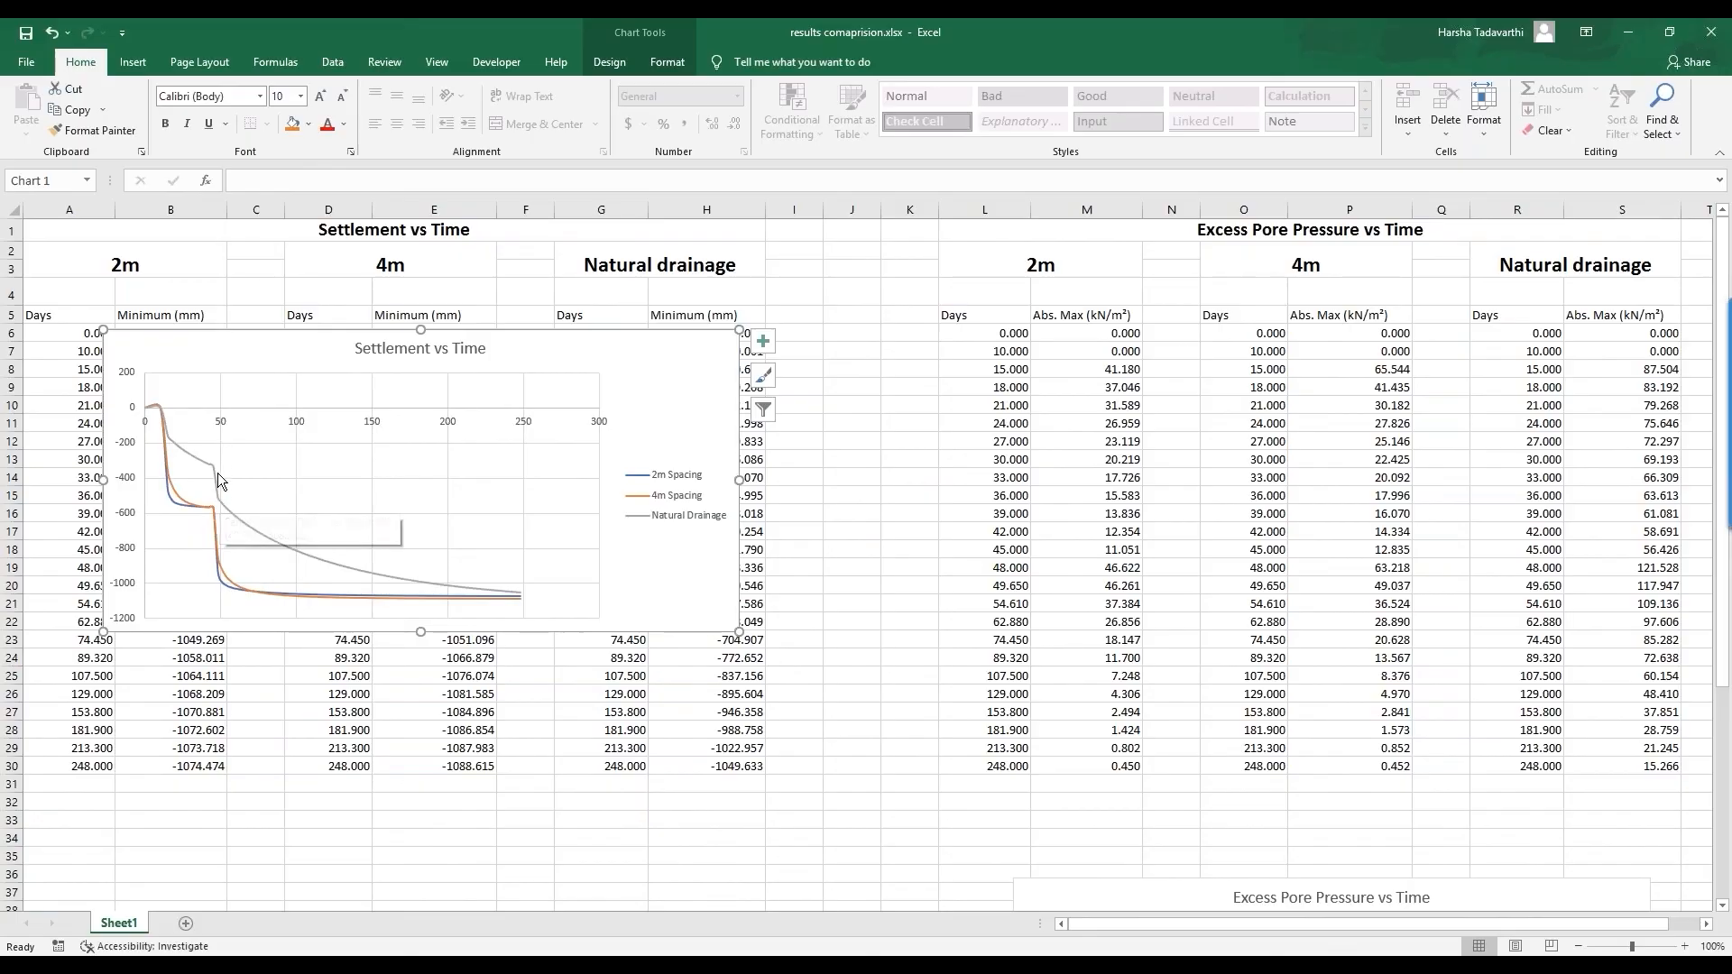
Step: Delete the settlement data rows from day 48 onward
mouse_move(215, 484)
left_click_drag(582, 341, 689, 322)
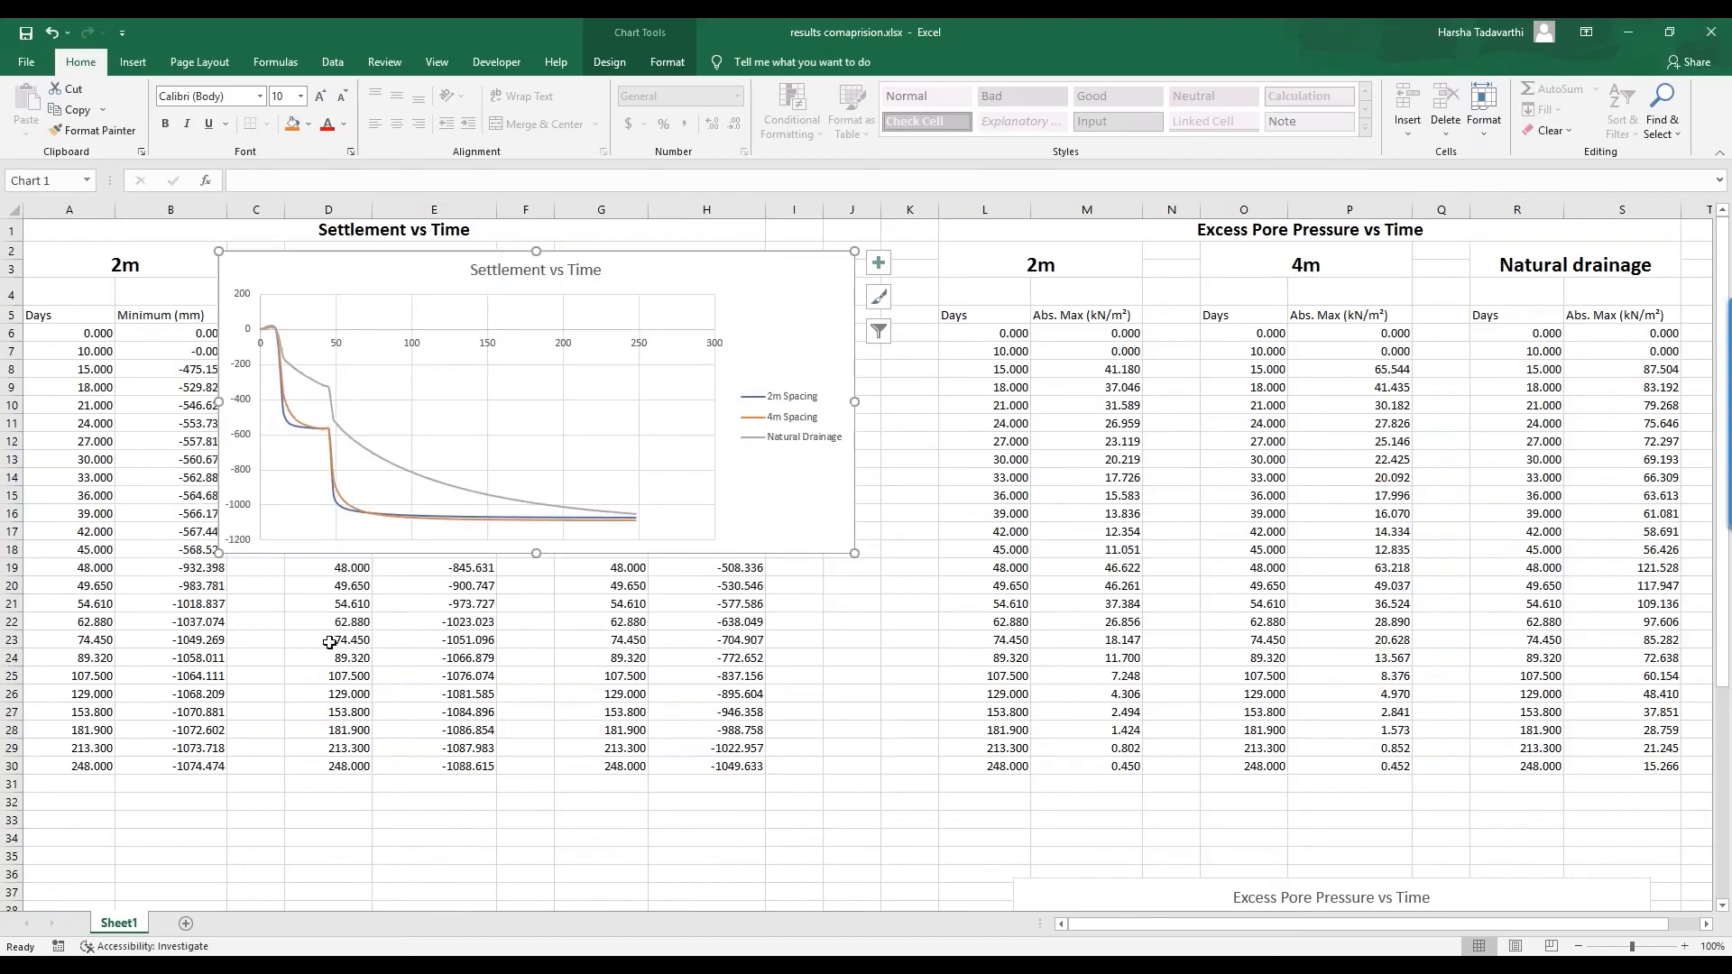
left_click_drag(99, 657, 658, 767)
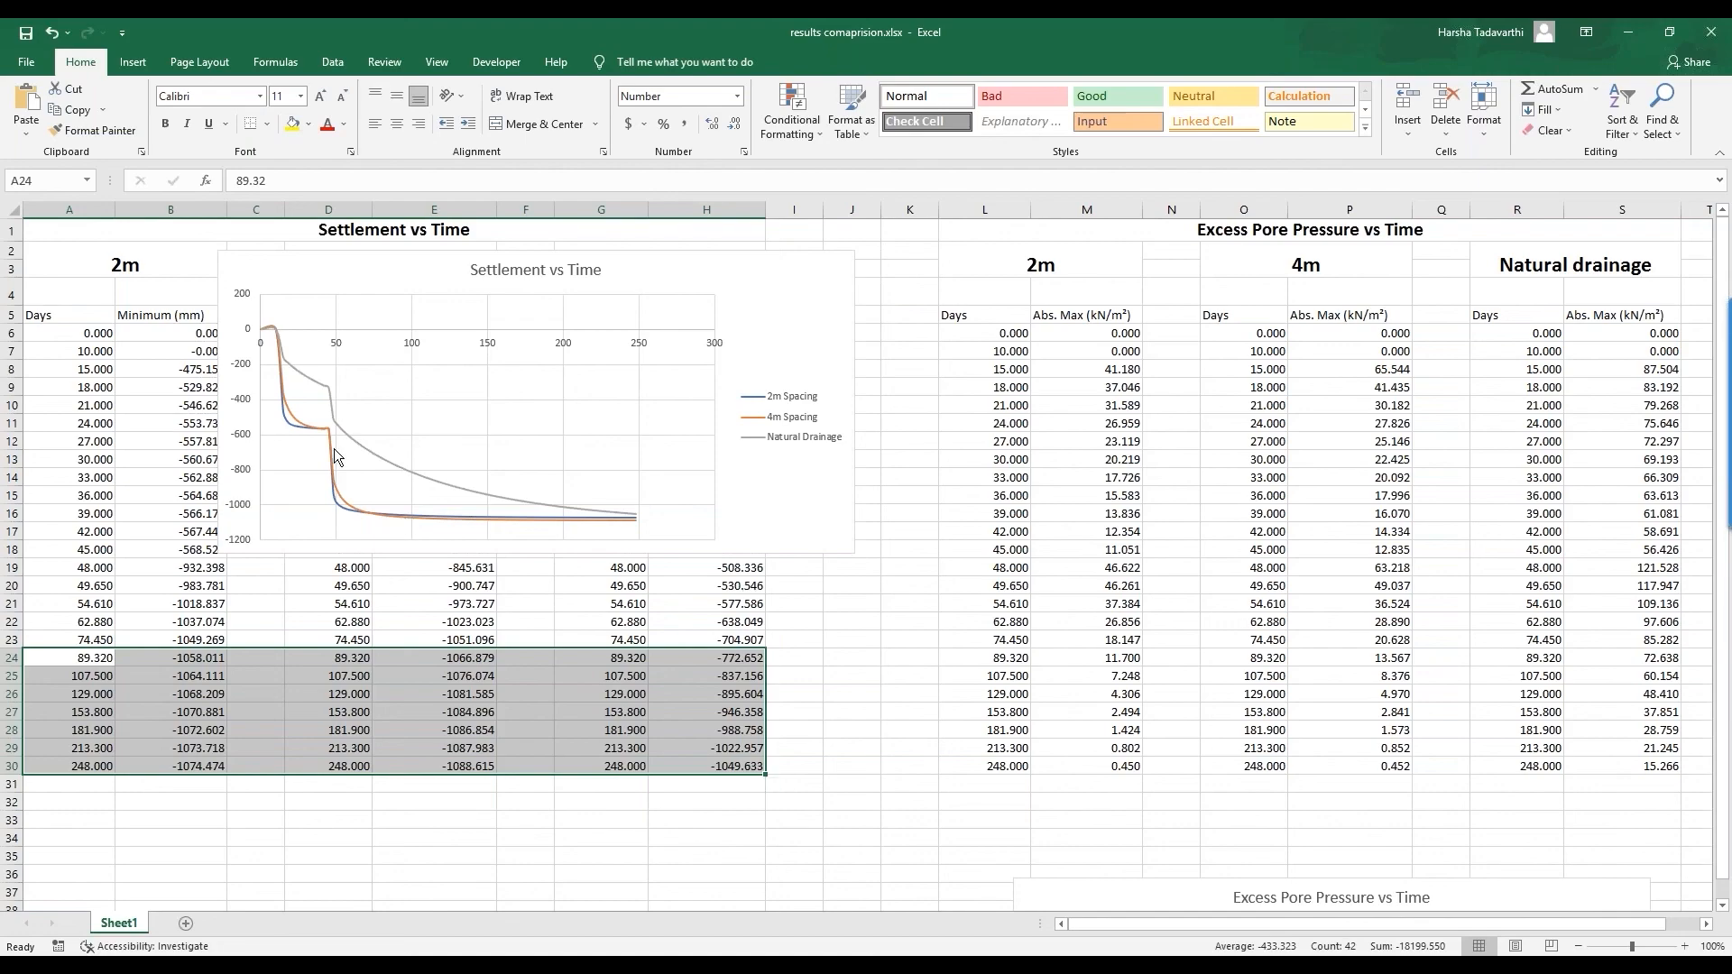
left_click(301, 451)
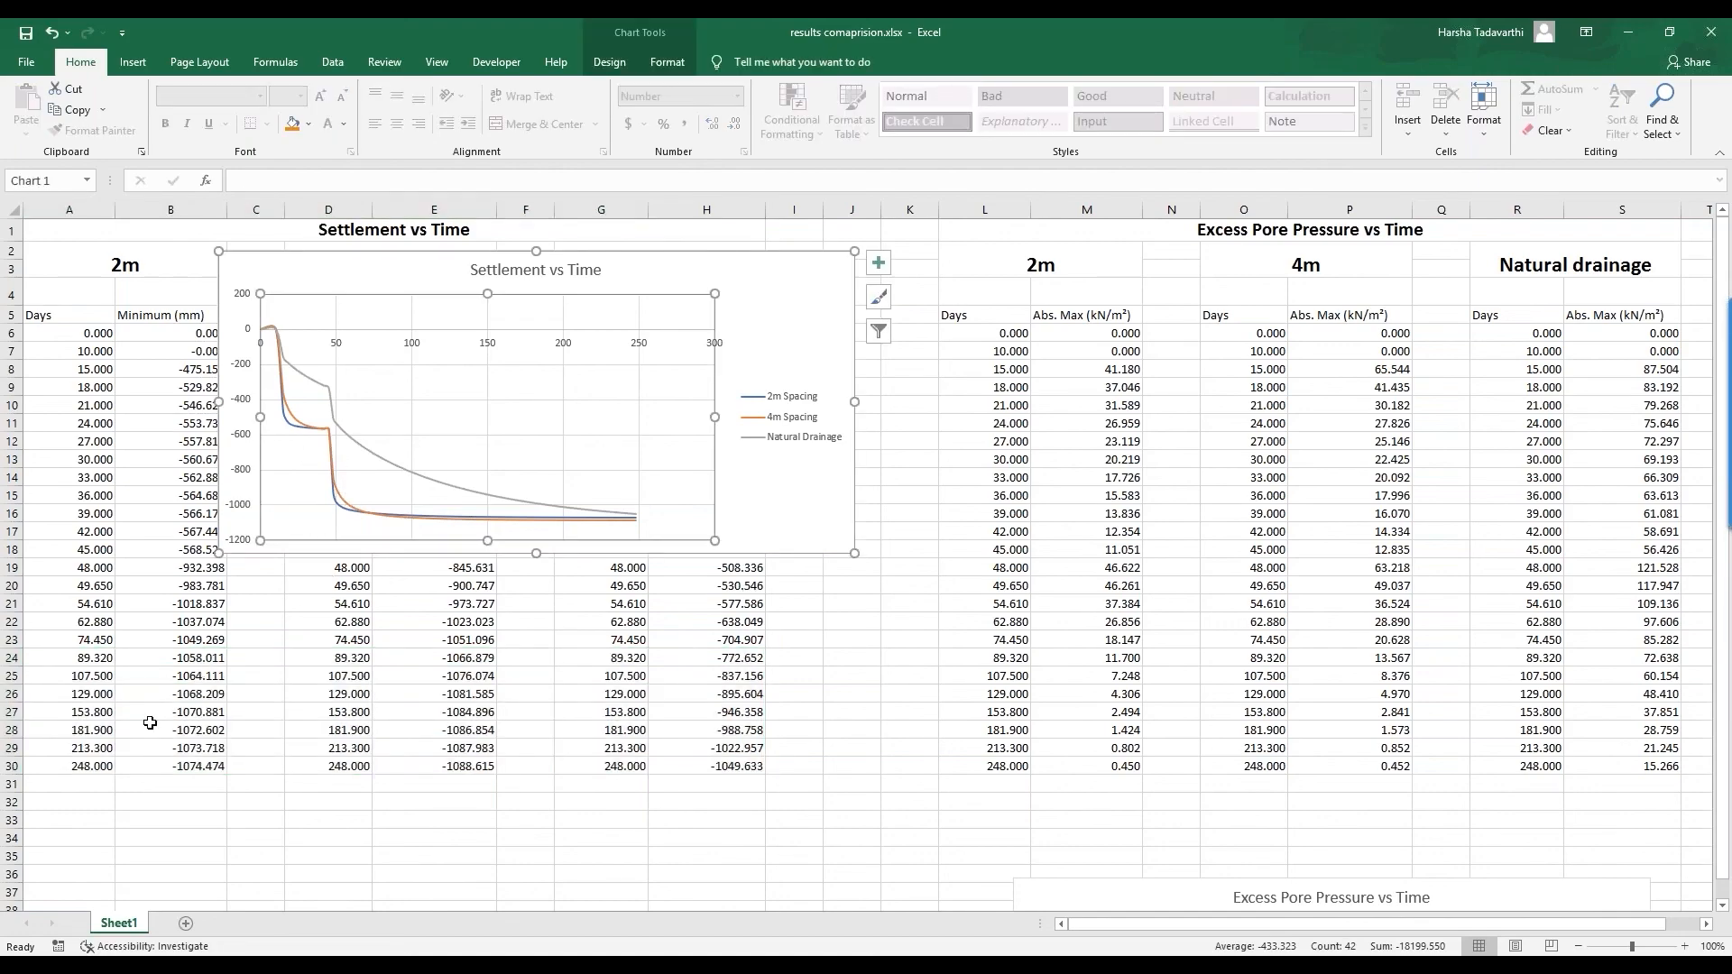
left_click(98, 674)
left_click_drag(63, 585, 602, 787)
left_click(808, 724)
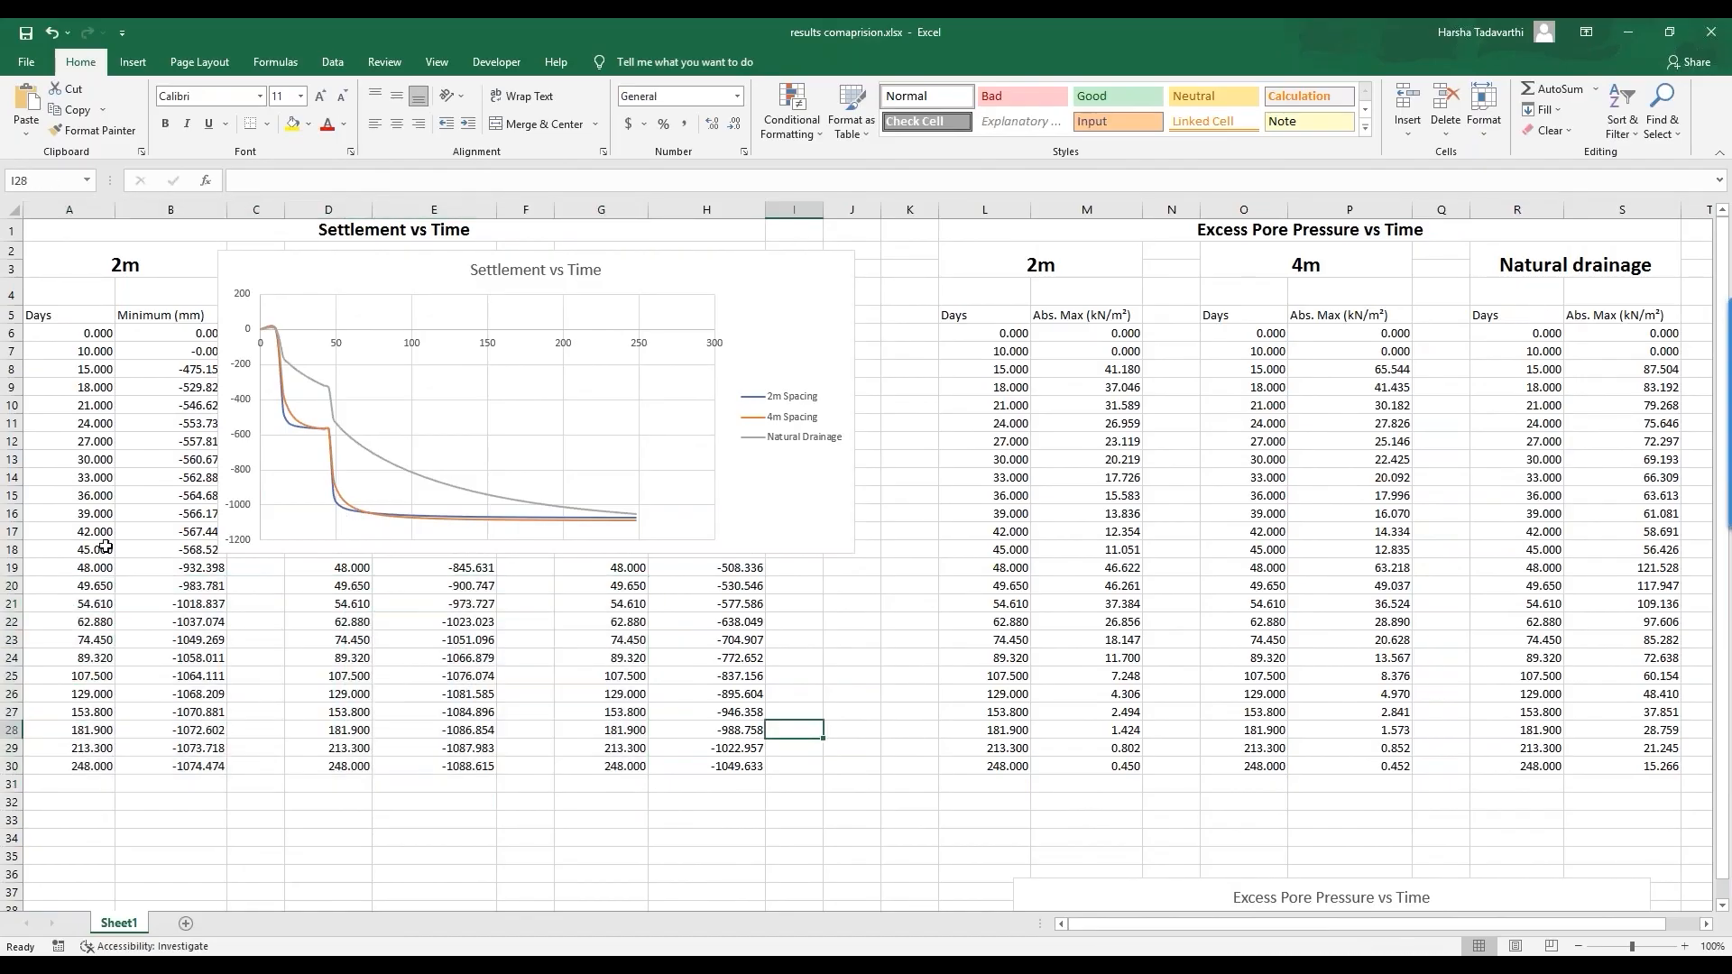
left_click_drag(73, 566, 756, 835)
key("Delete")
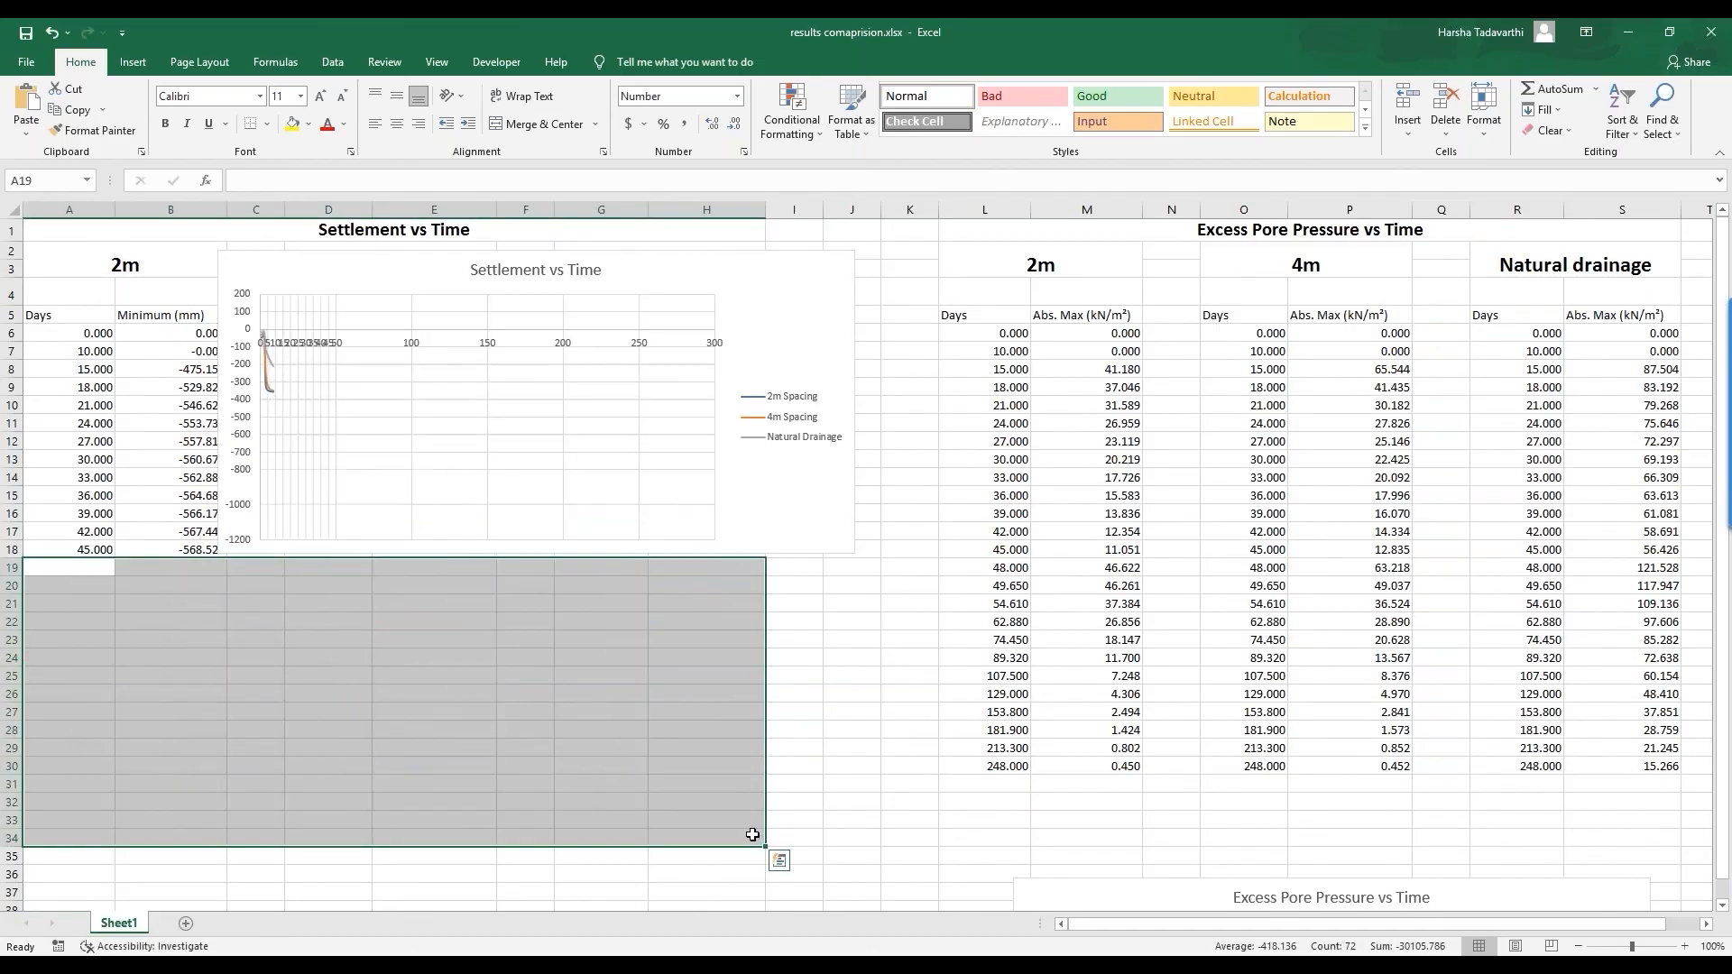
Step: Move the Settlement vs Time chart left and down and read values off its curves
left_click(749, 303)
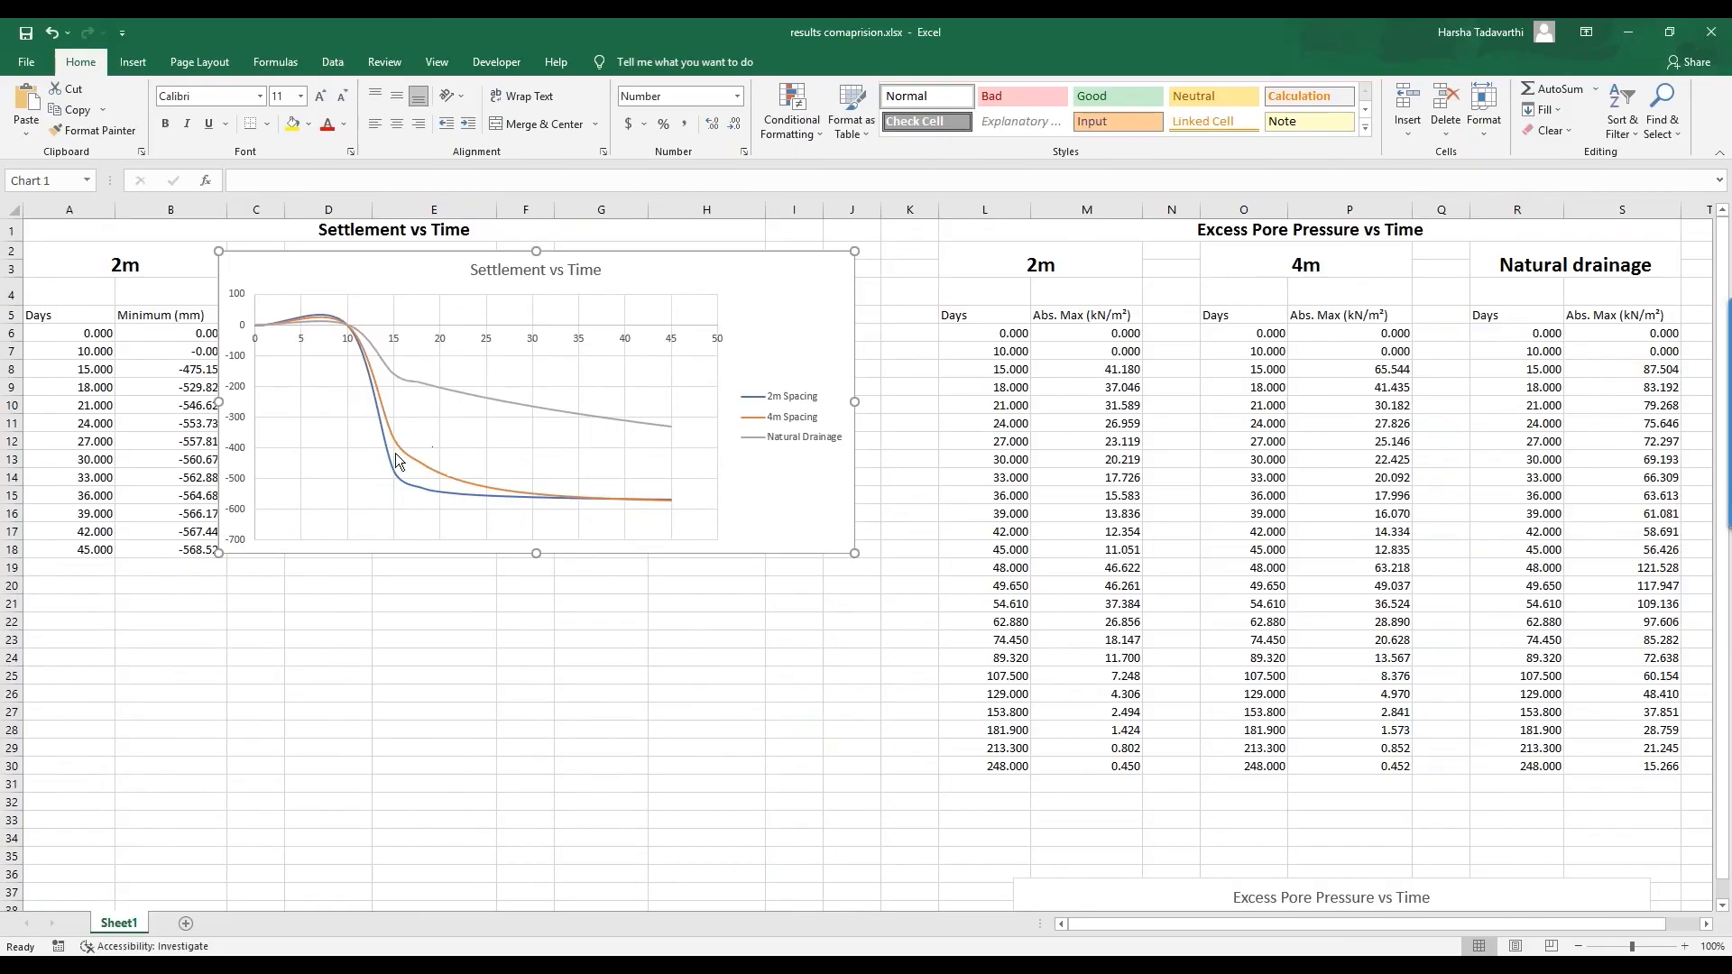
left_click_drag(703, 281, 605, 405)
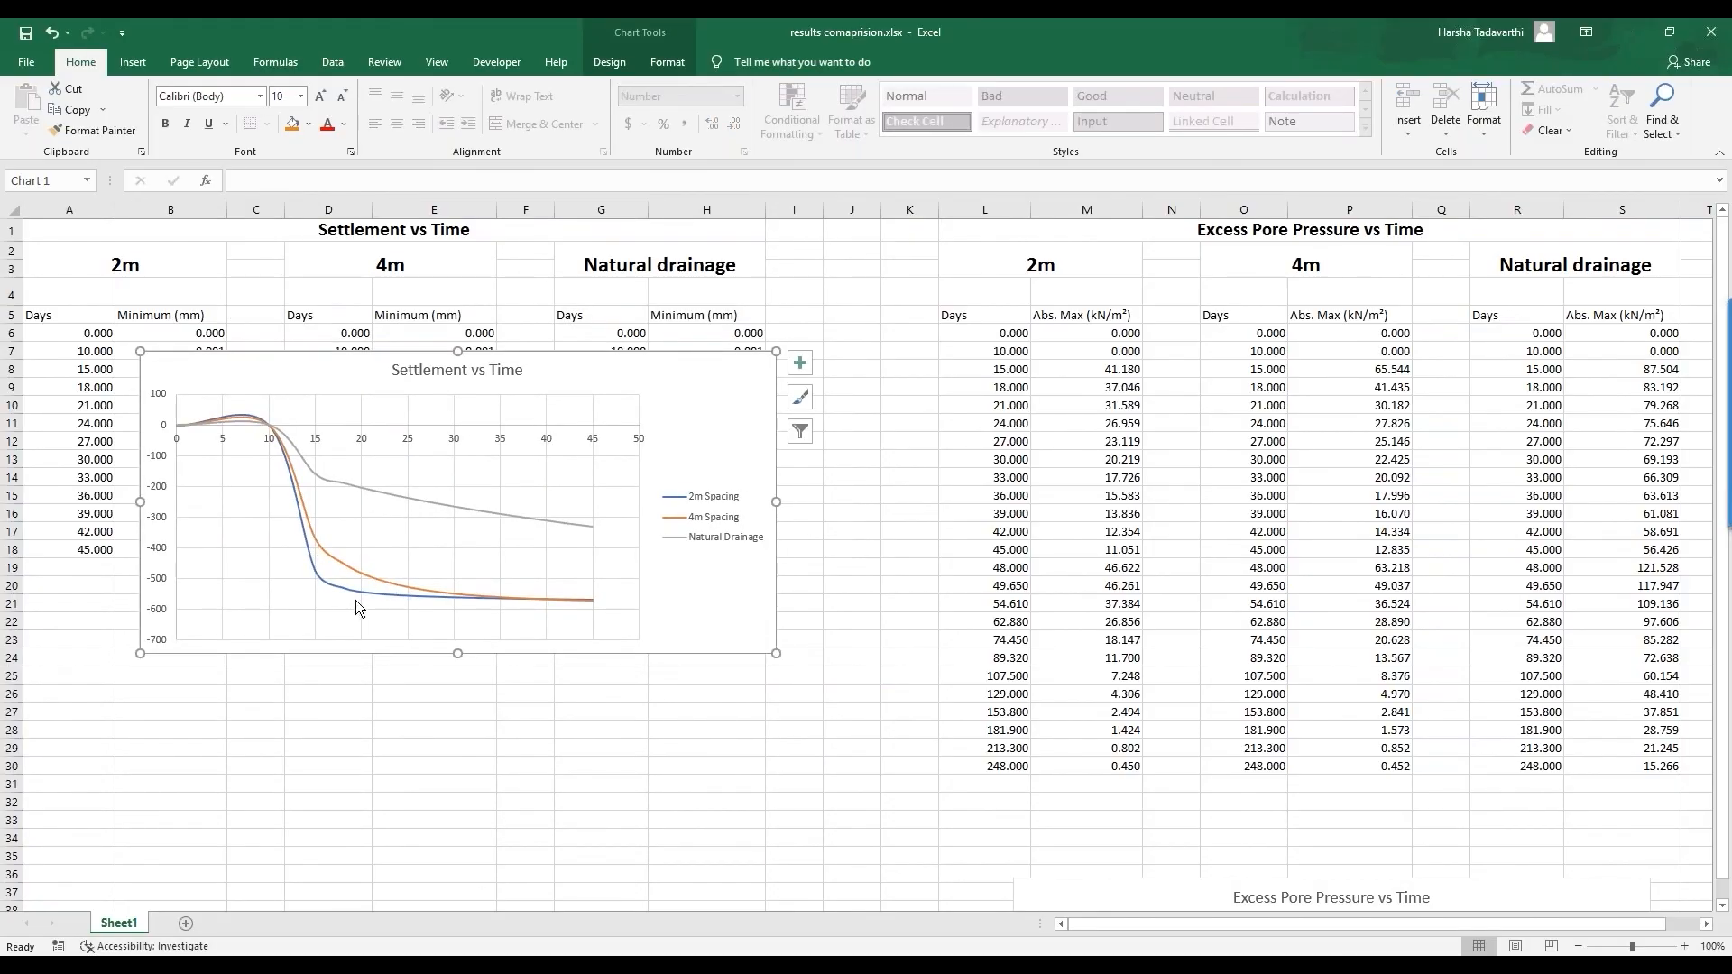
mouse_move(360, 591)
mouse_move(592, 531)
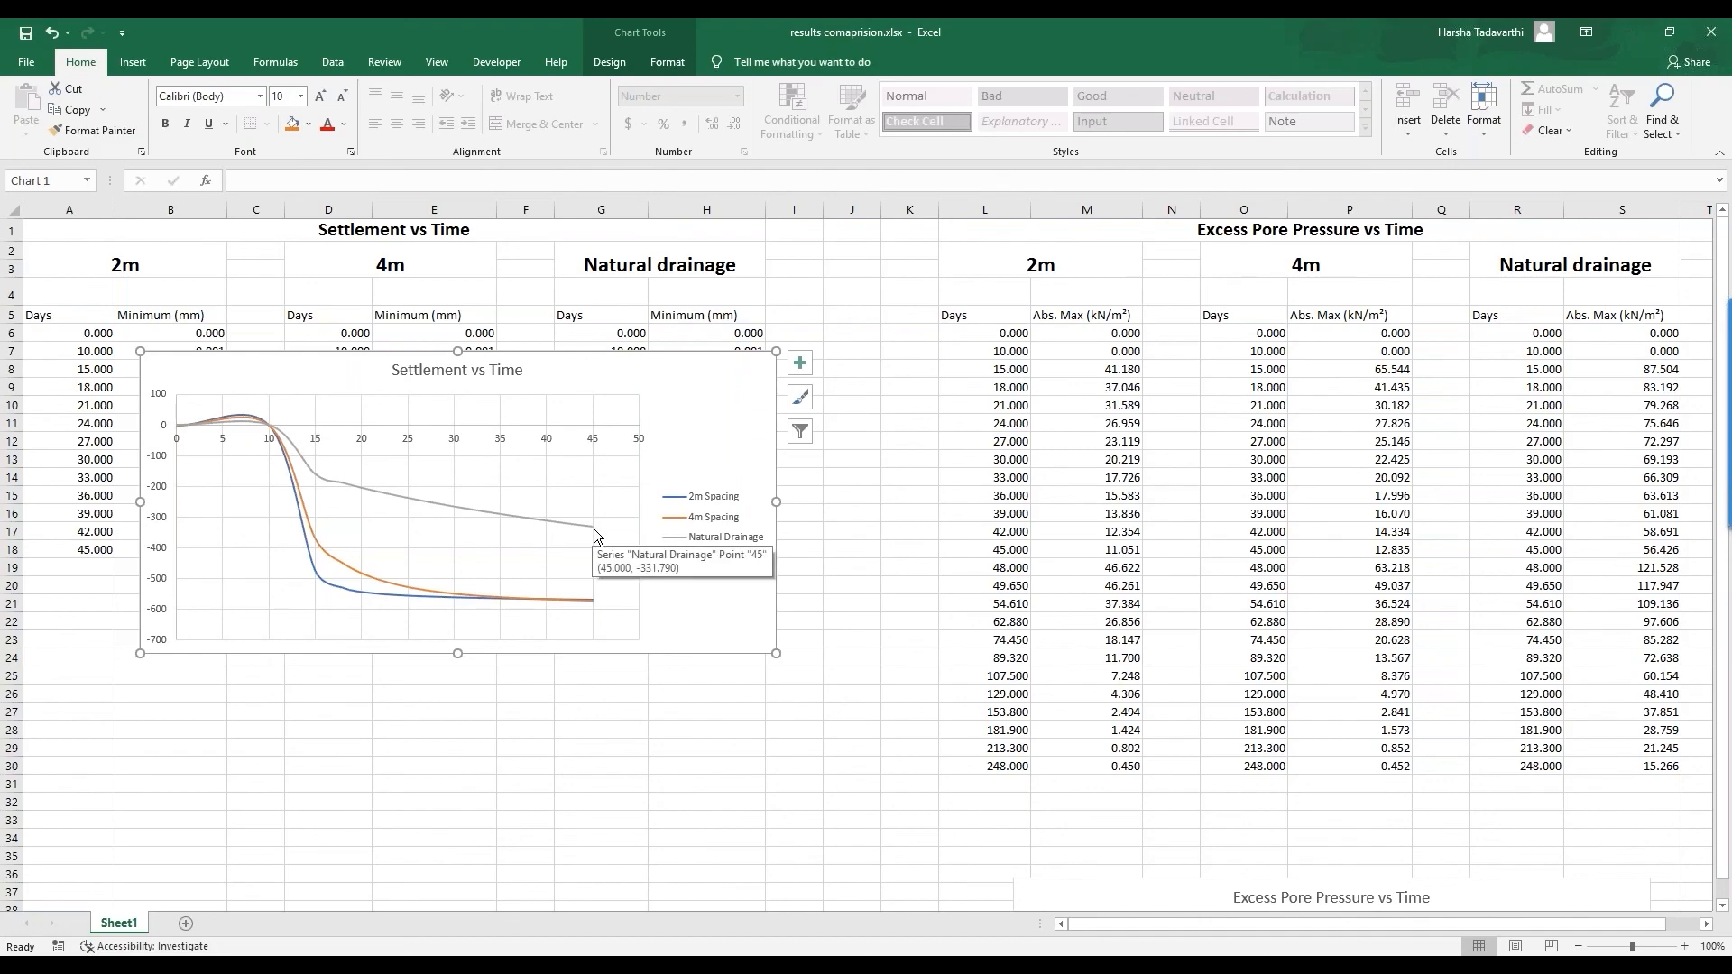
mouse_move(593, 600)
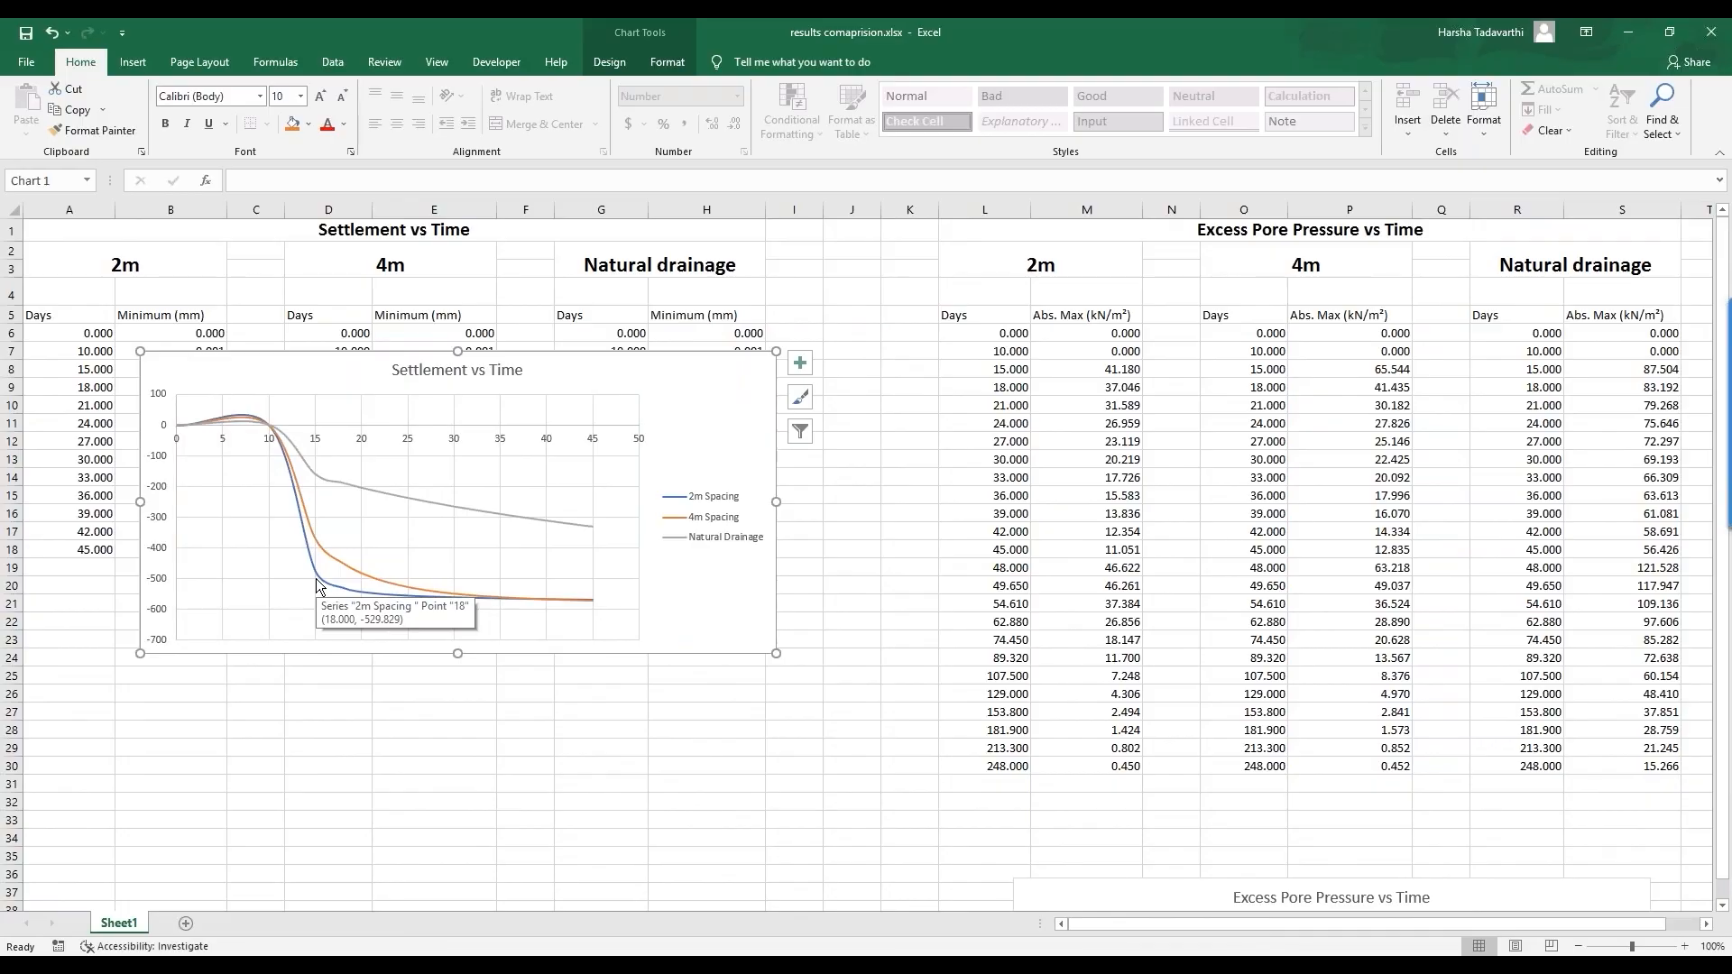
mouse_move(319, 547)
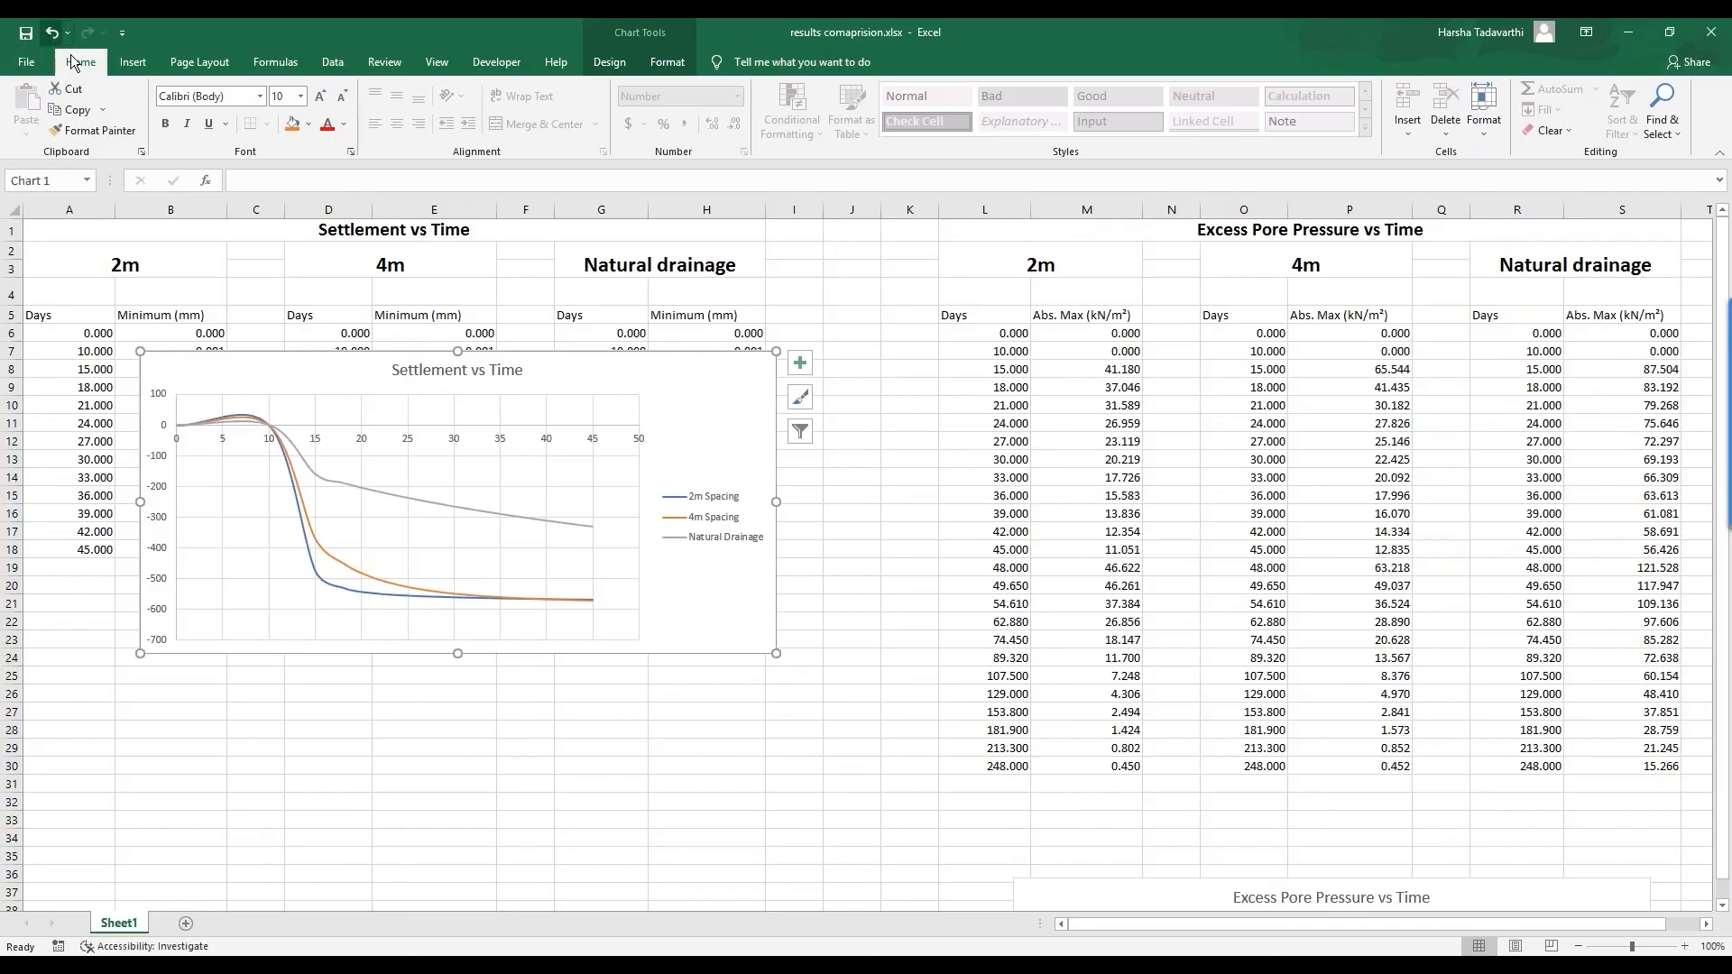
Step: Undo twice to restore the settlement data, then place the Excess Pore Pressure and Settlement charts side by side
left_click(53, 33)
left_click(53, 33)
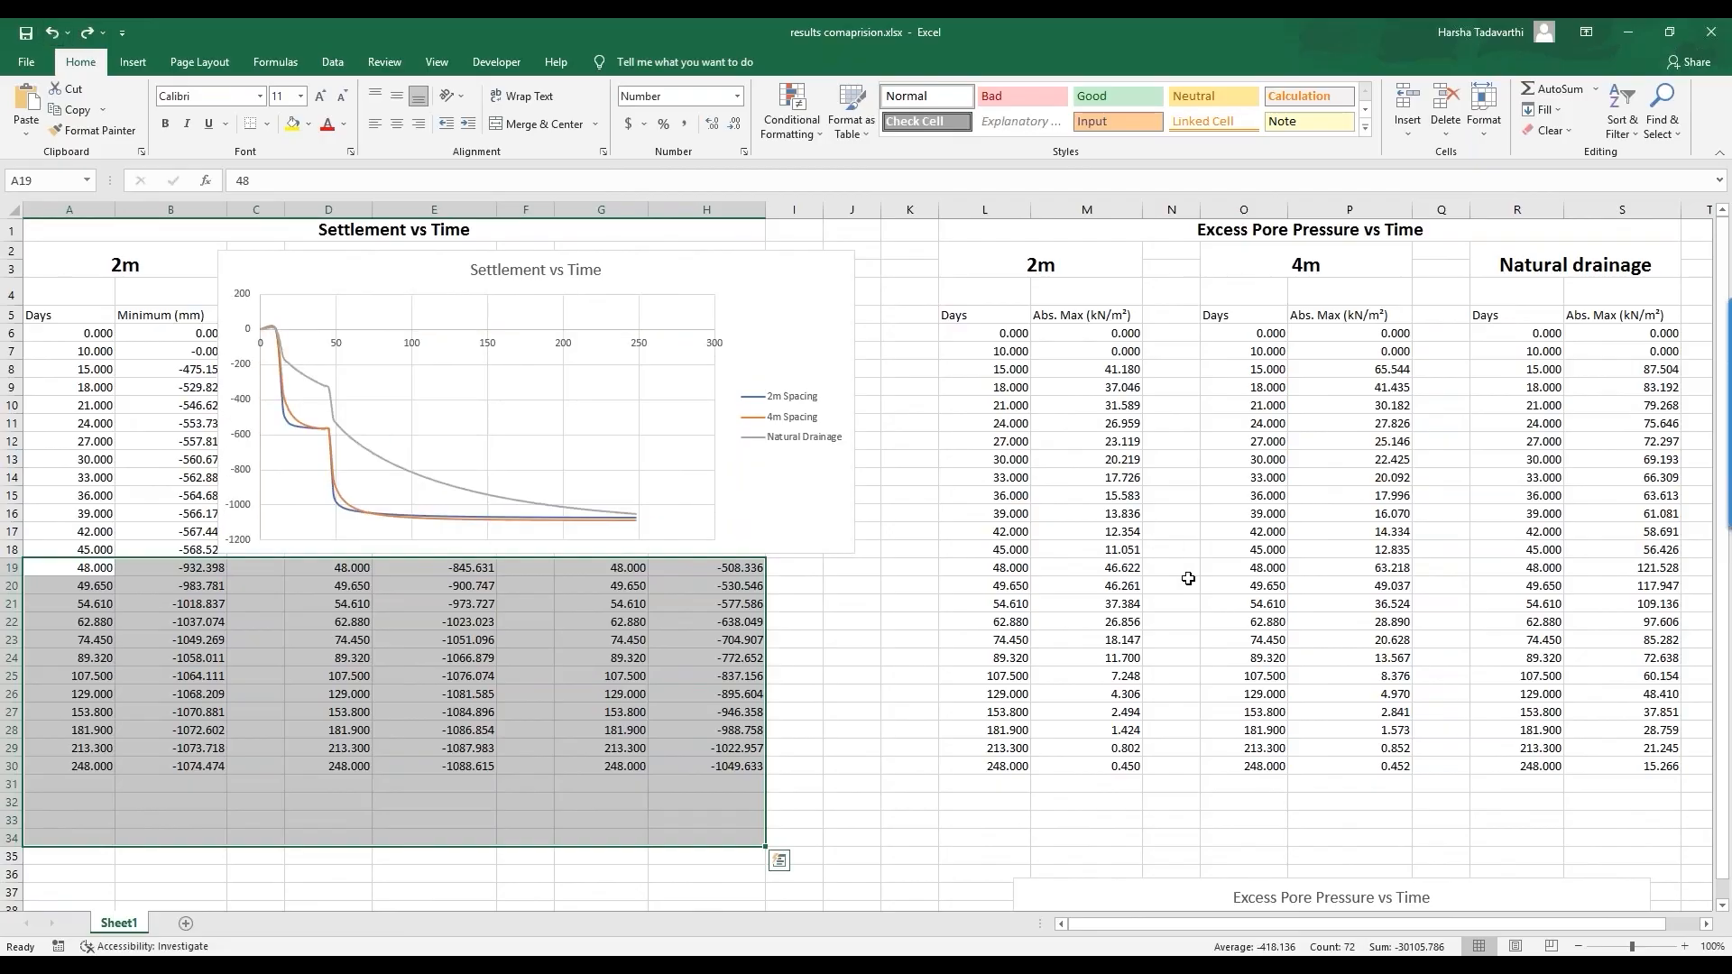
left_click(1431, 889)
left_click_drag(1397, 569, 1398, 569)
left_click_drag(1527, 902, 1475, 386)
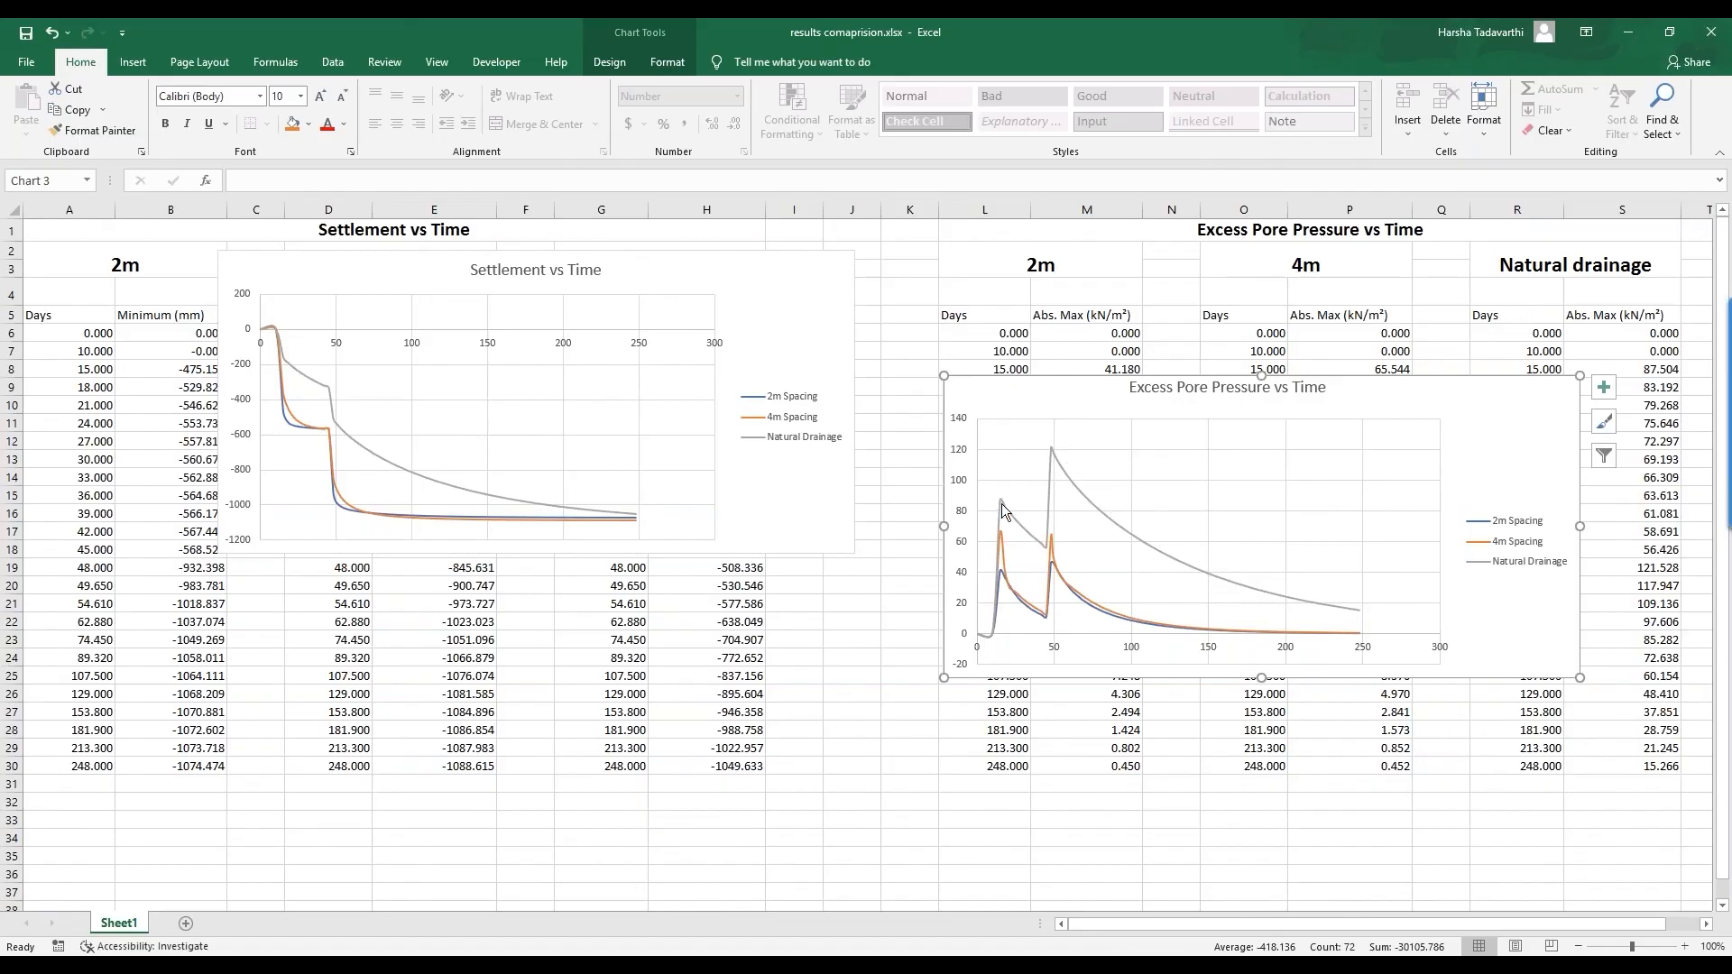
mouse_move(999, 539)
mouse_move(1269, 644)
left_click_drag(776, 306, 687, 446)
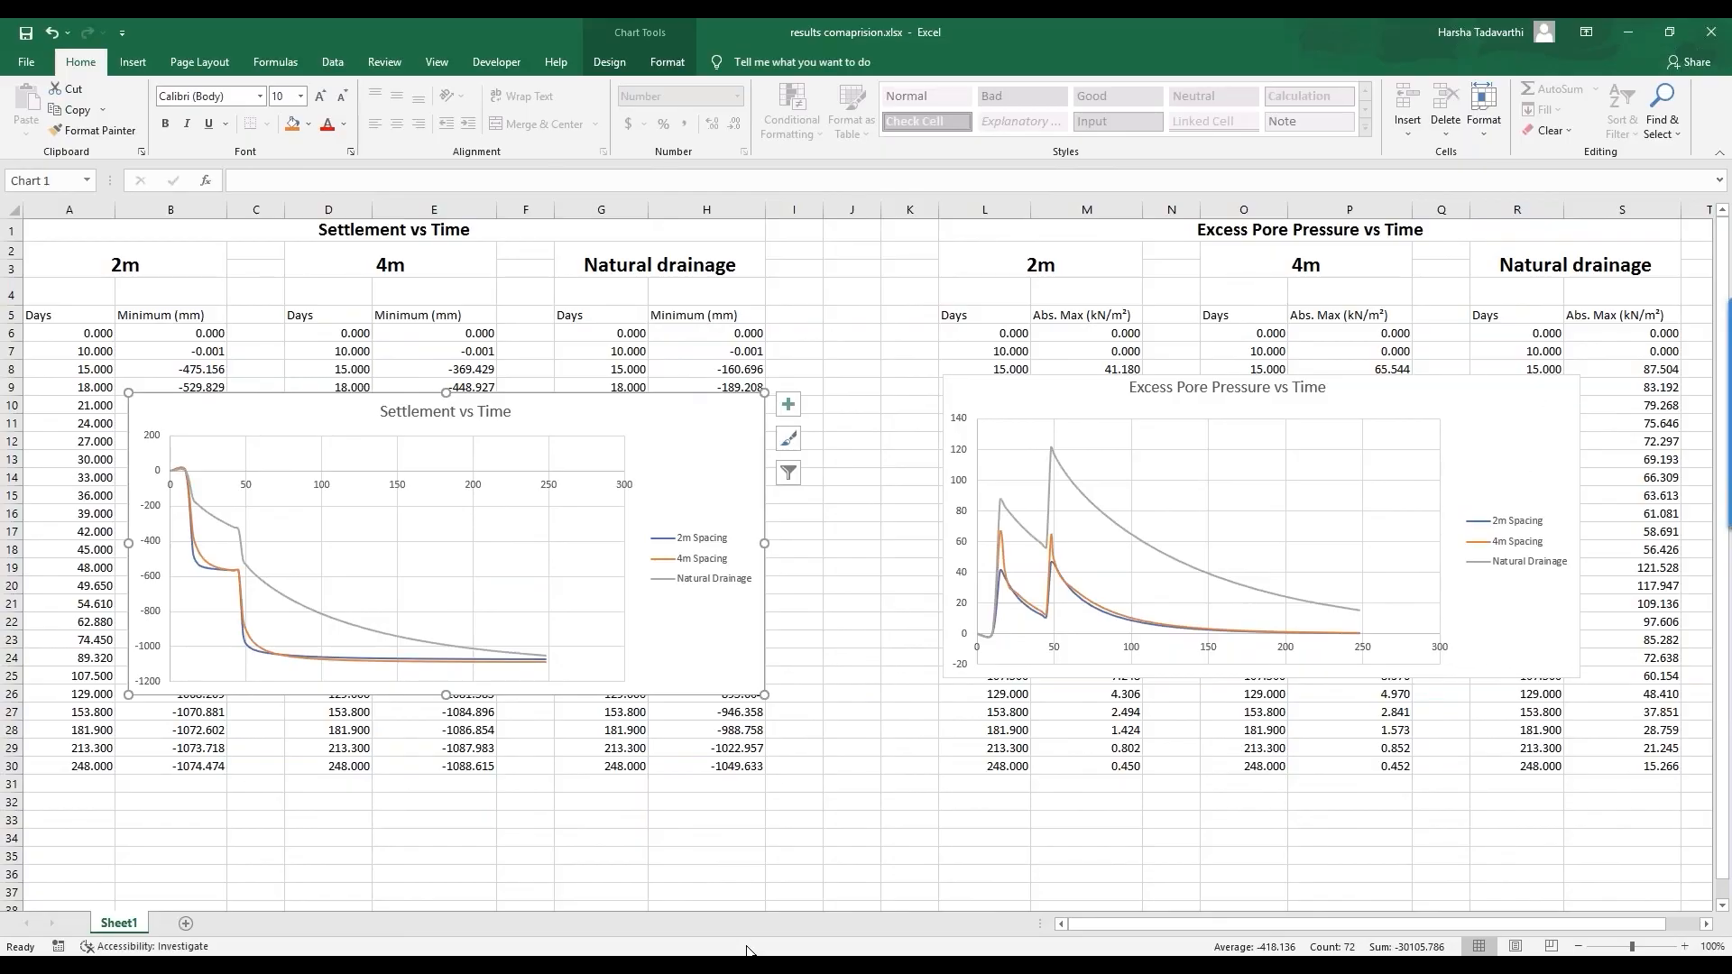
Step: Switch to the GTS NX results window and close Extract Results
mouse_move(757, 956)
left_click(1009, 924)
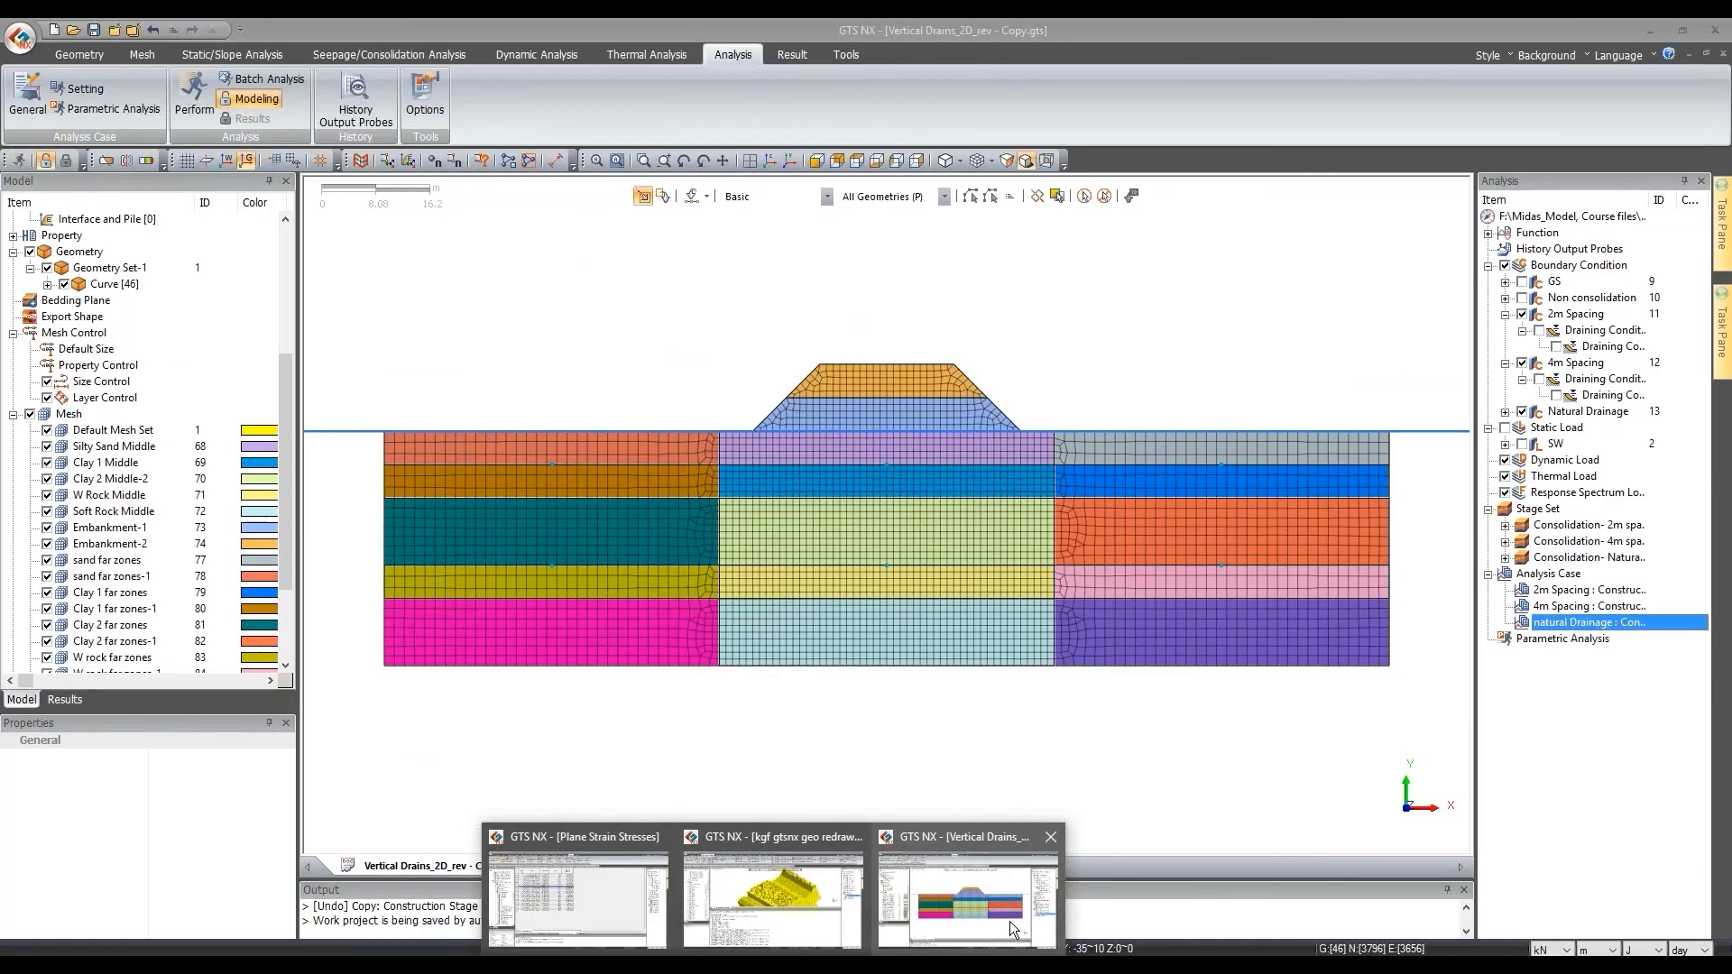
scroll(947, 505, "down", 1)
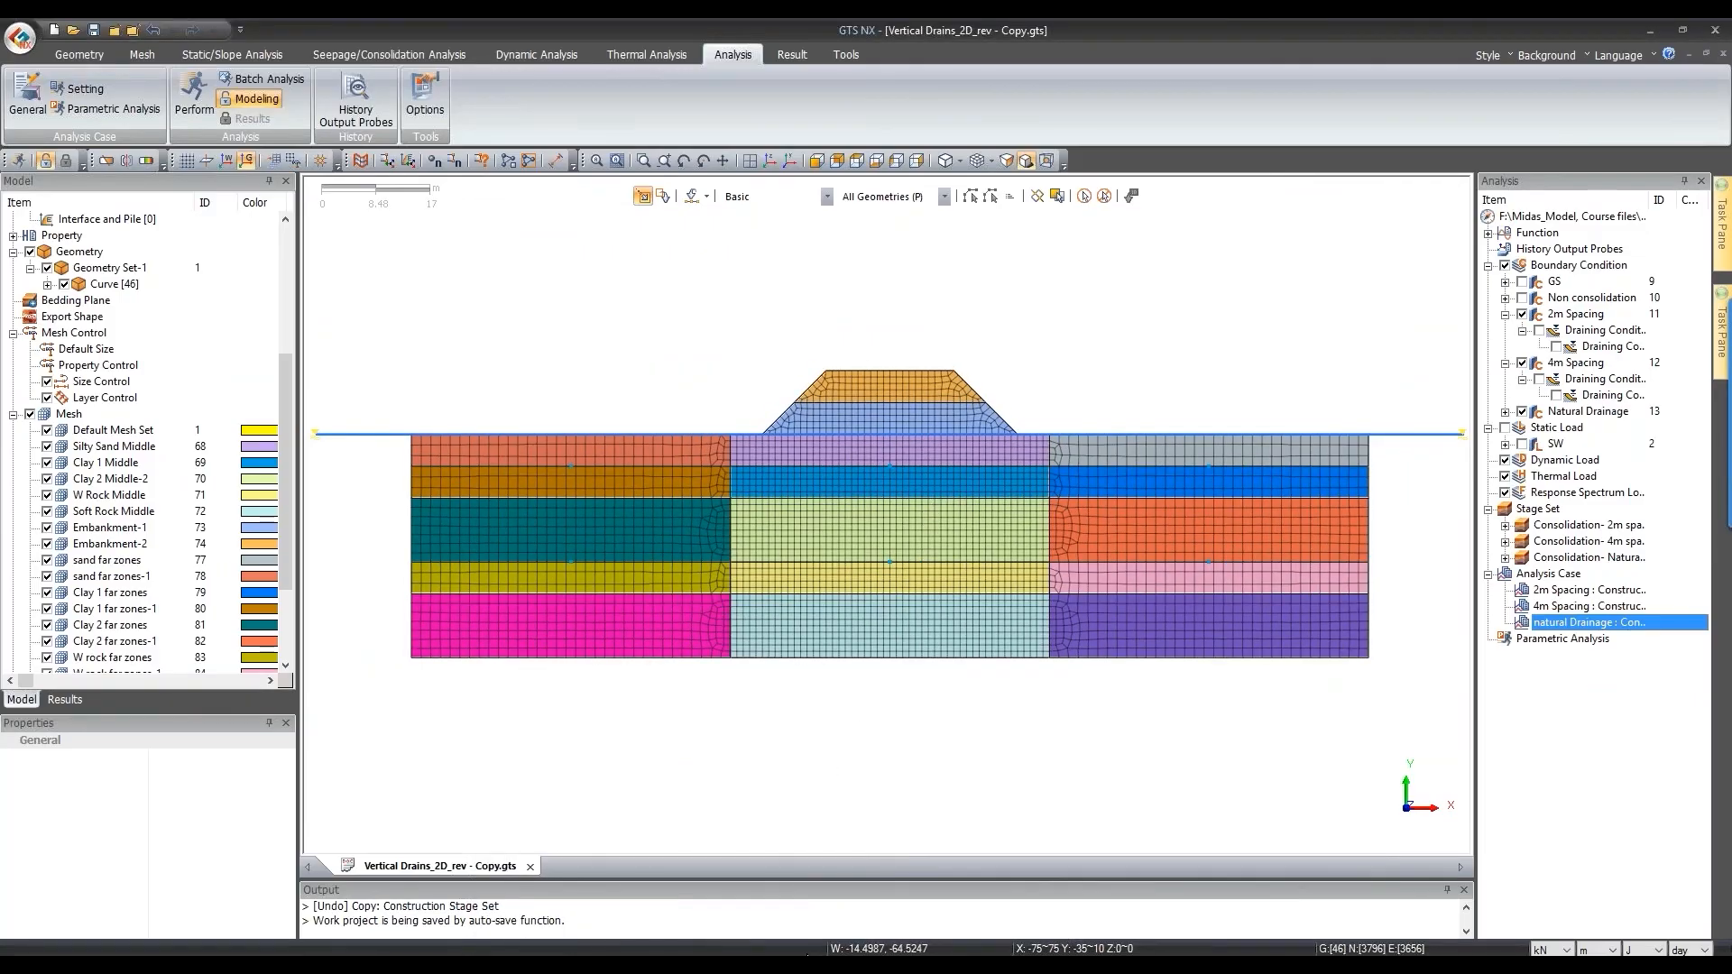
mouse_move(722, 955)
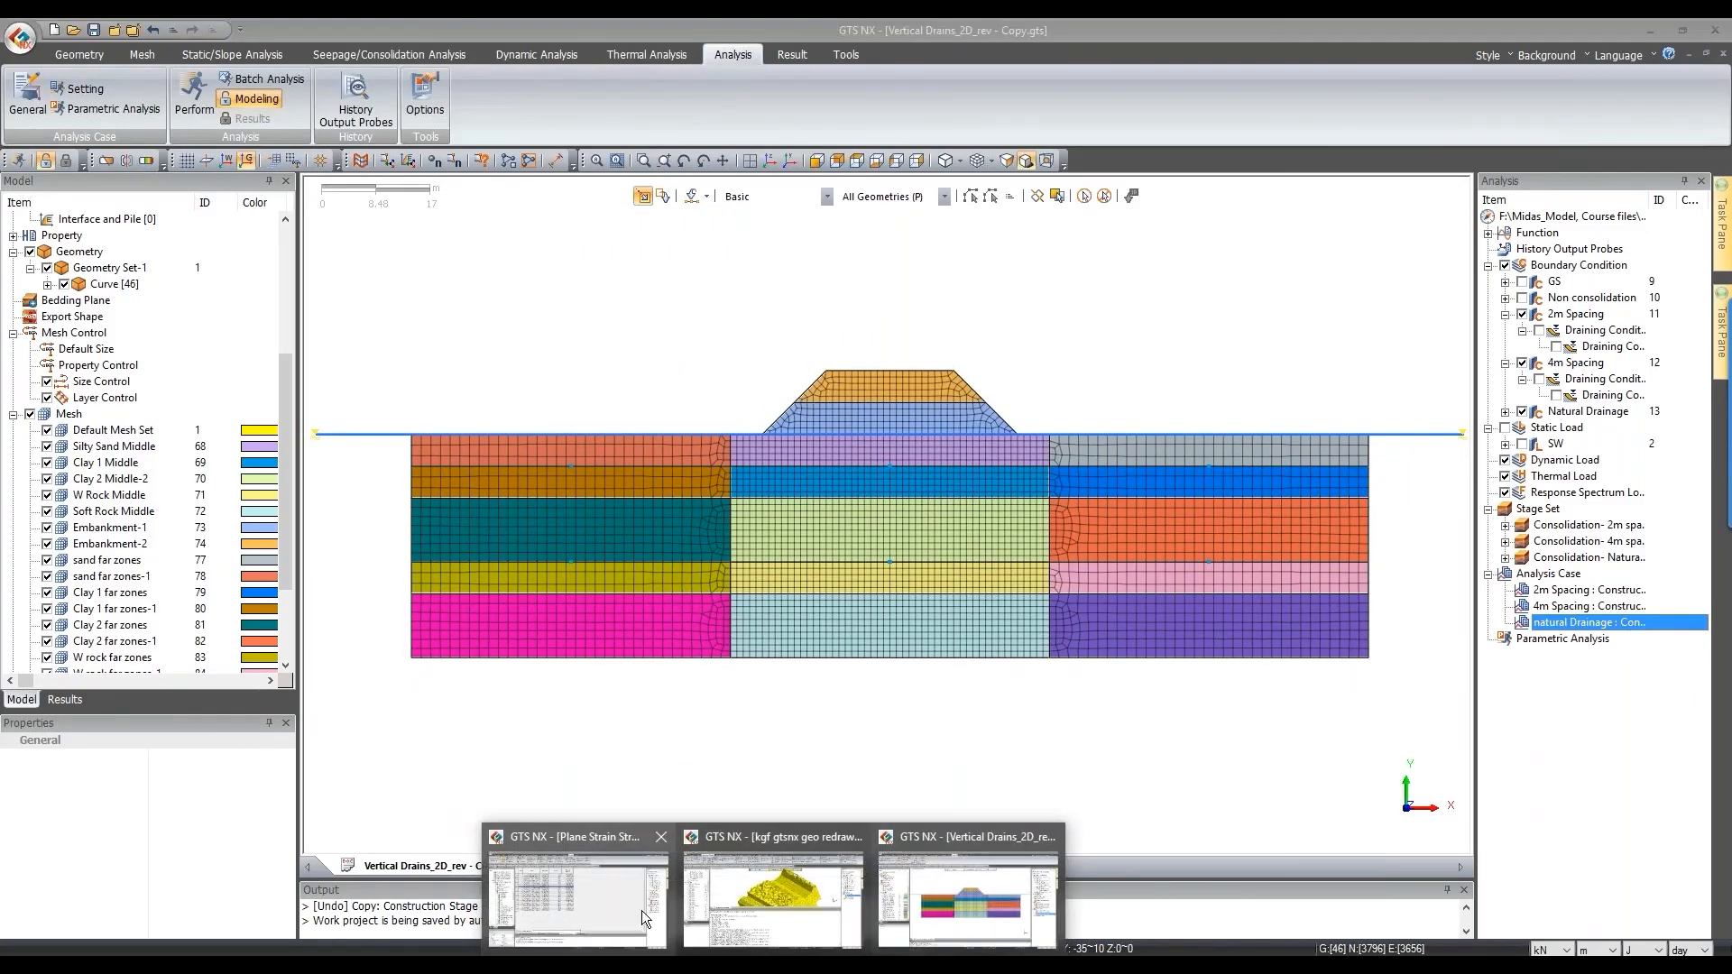
left_click(641, 910)
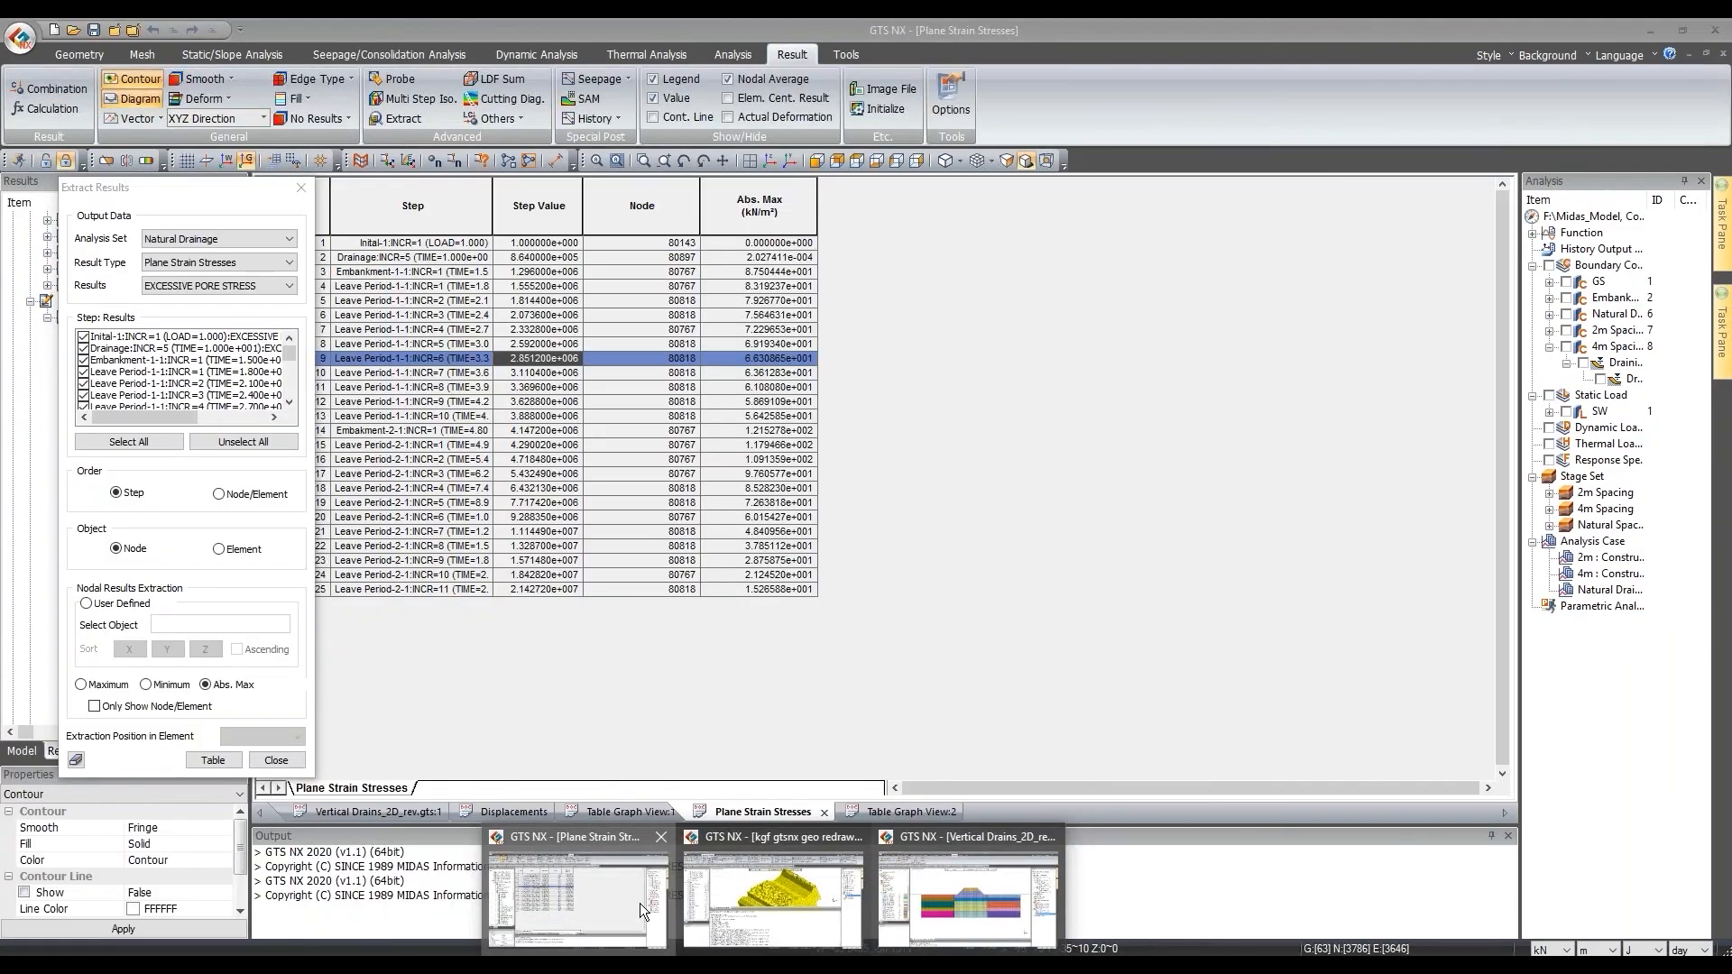
left_click(373, 808)
Step: Display the 4m case's PLASTIC STATUS plot, then switch to PowerPoint's 'Modeling Overview' slide
scroll(146, 386, "down", 7)
left_click(146, 382)
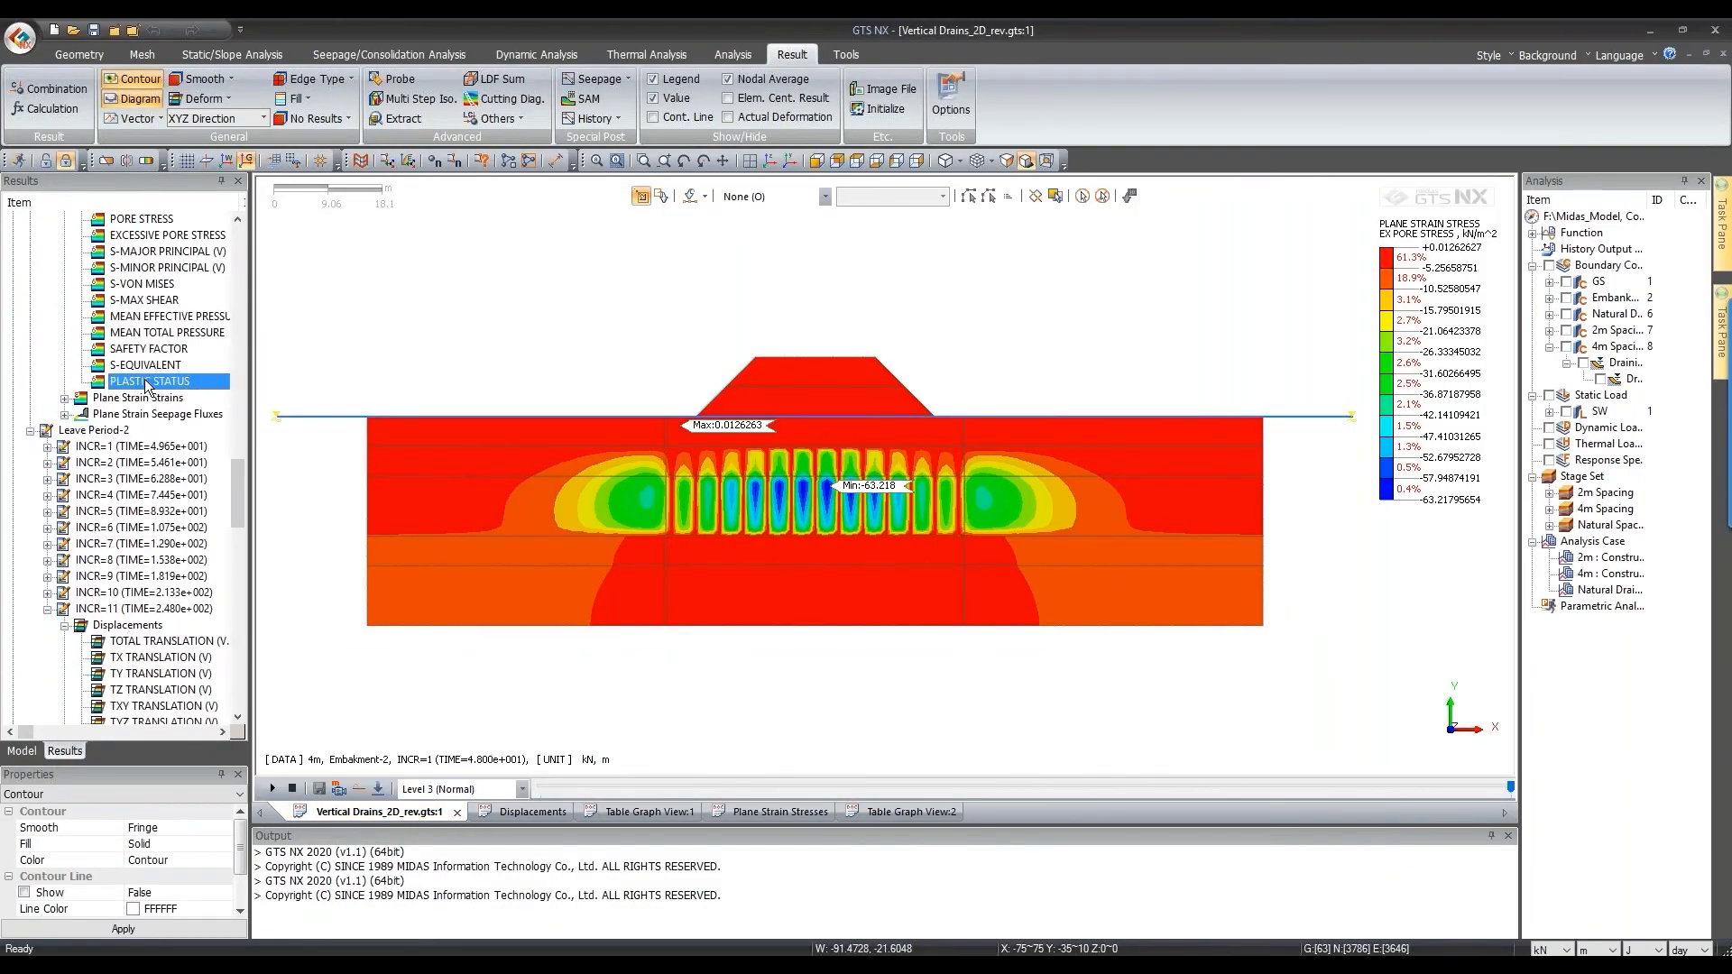
double_click(146, 382)
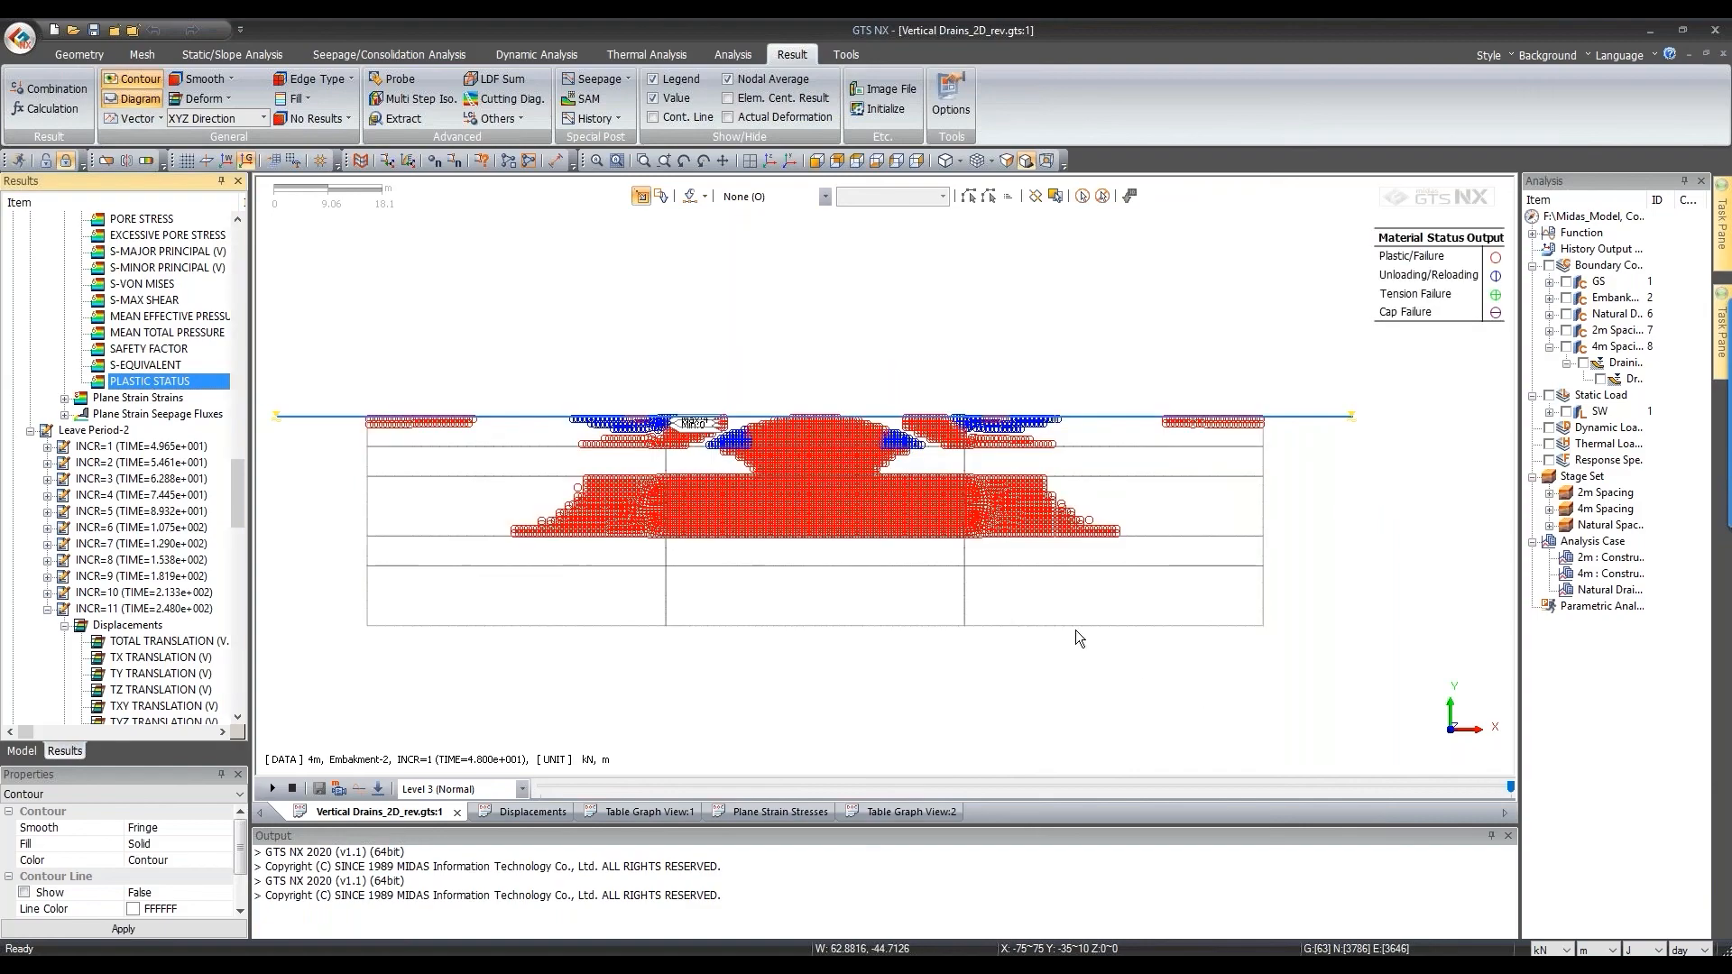
scroll(192, 527, "up", 7)
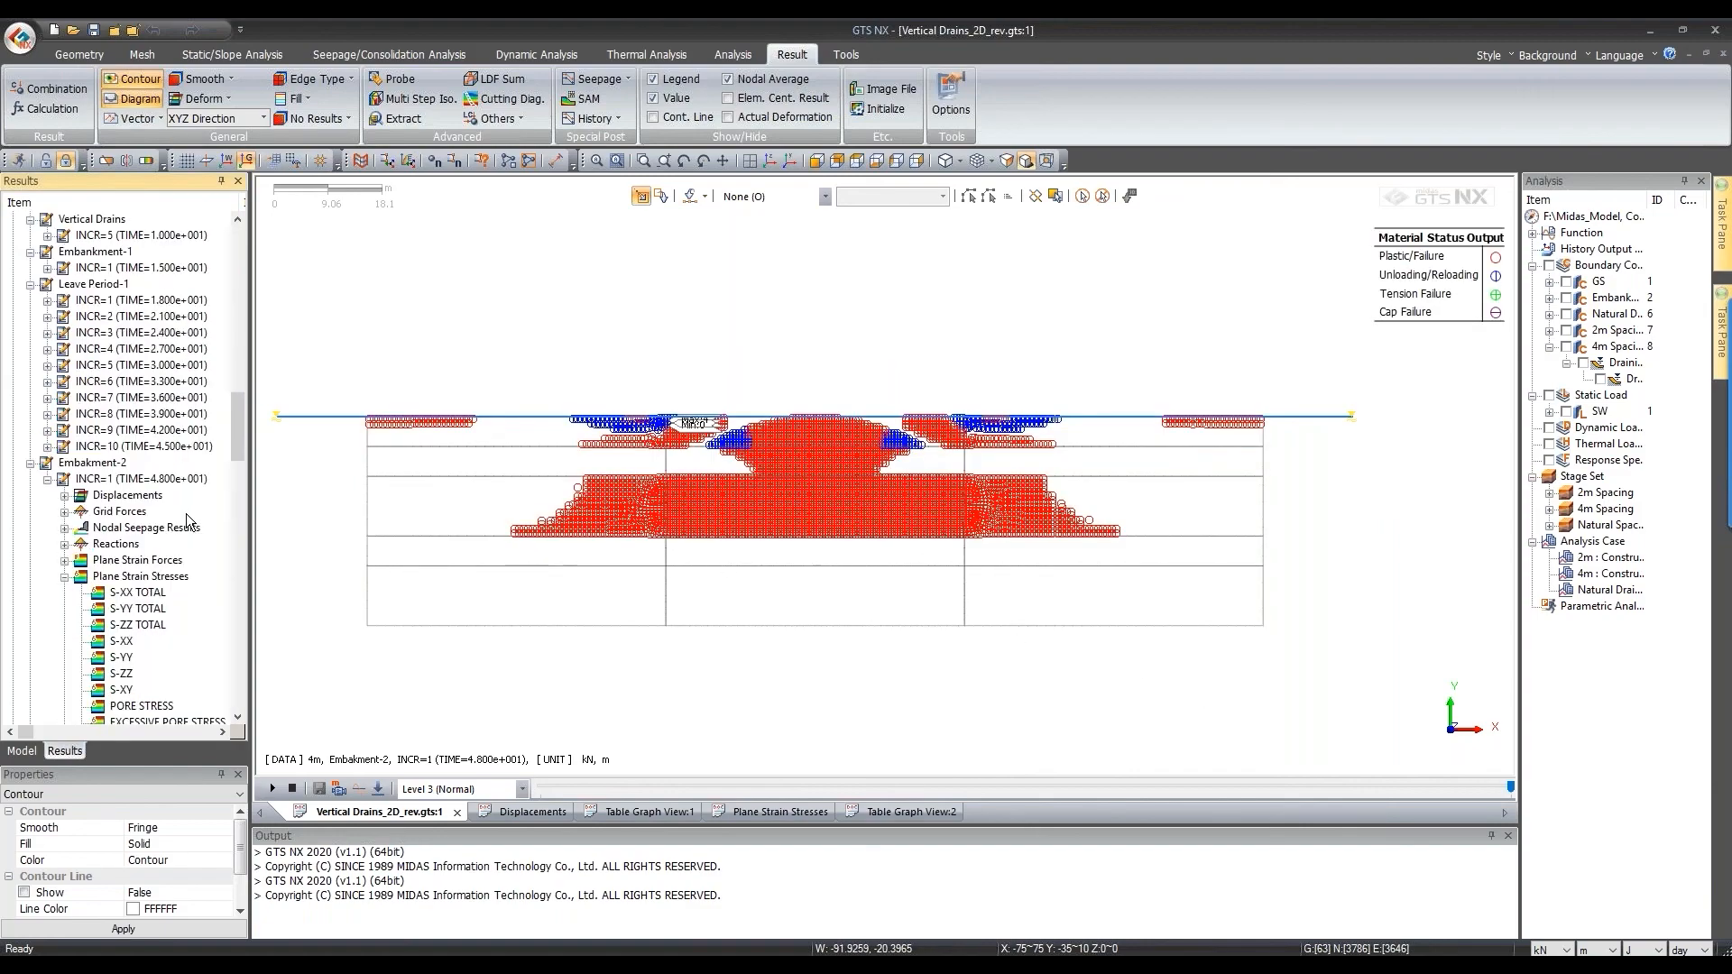
scroll(140, 677, "down", 12)
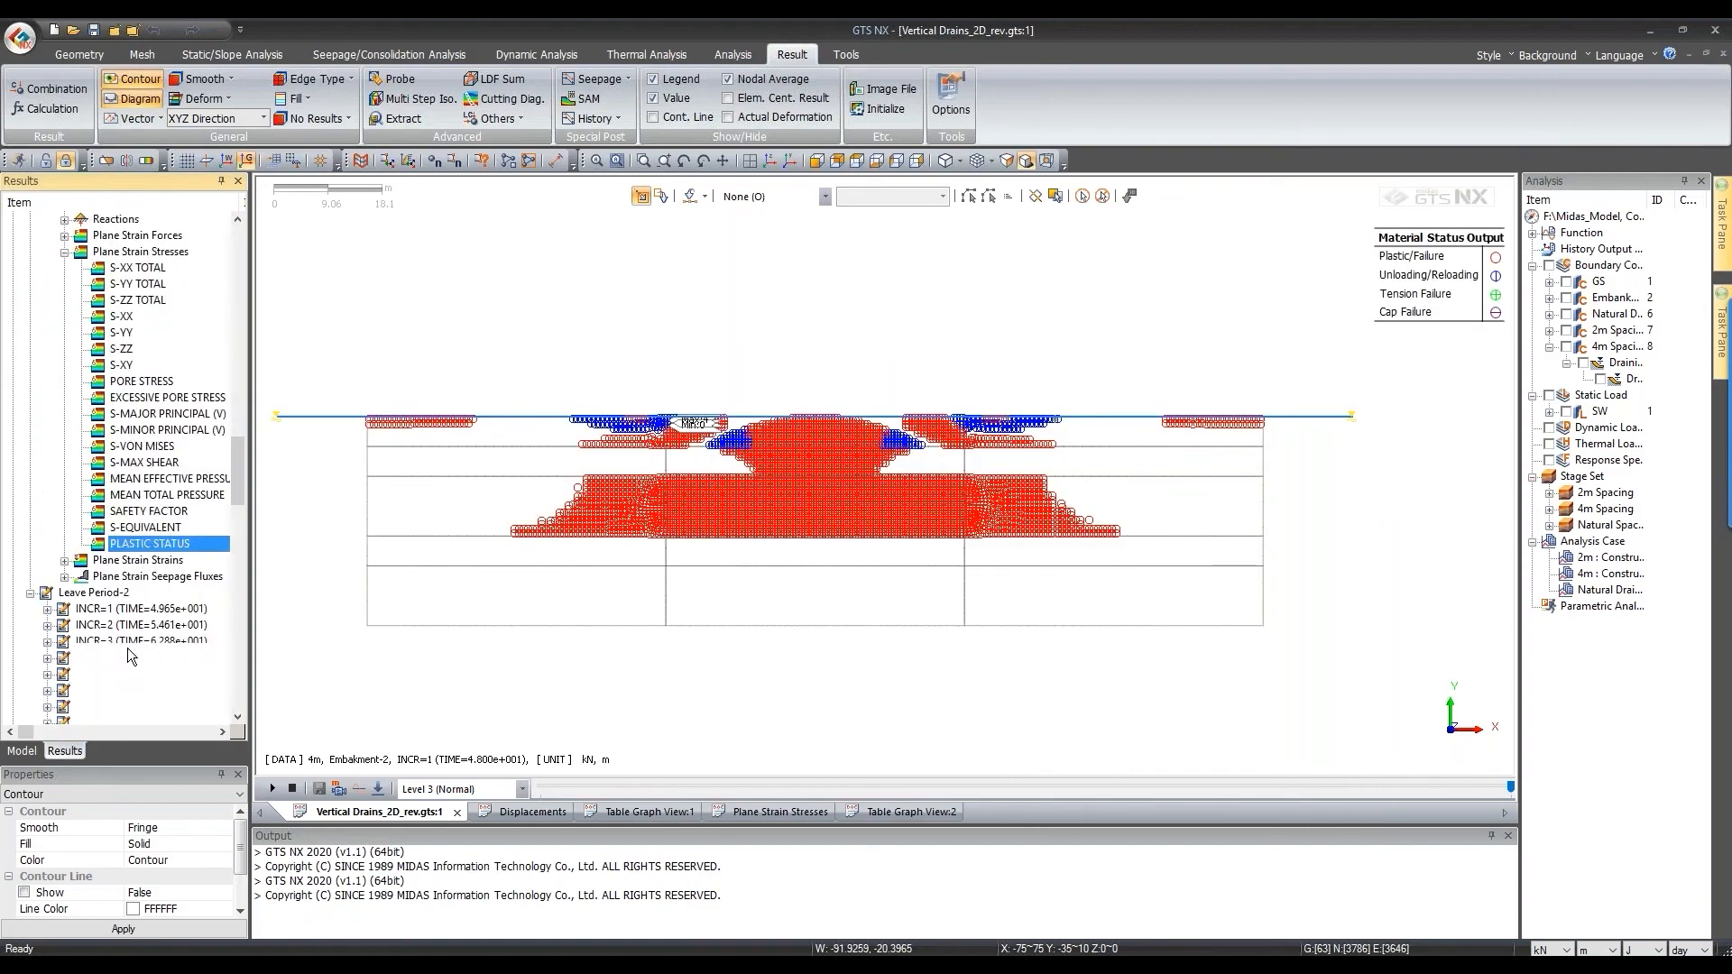
scroll(144, 424, "up", 8)
scroll(142, 417, "up", 5)
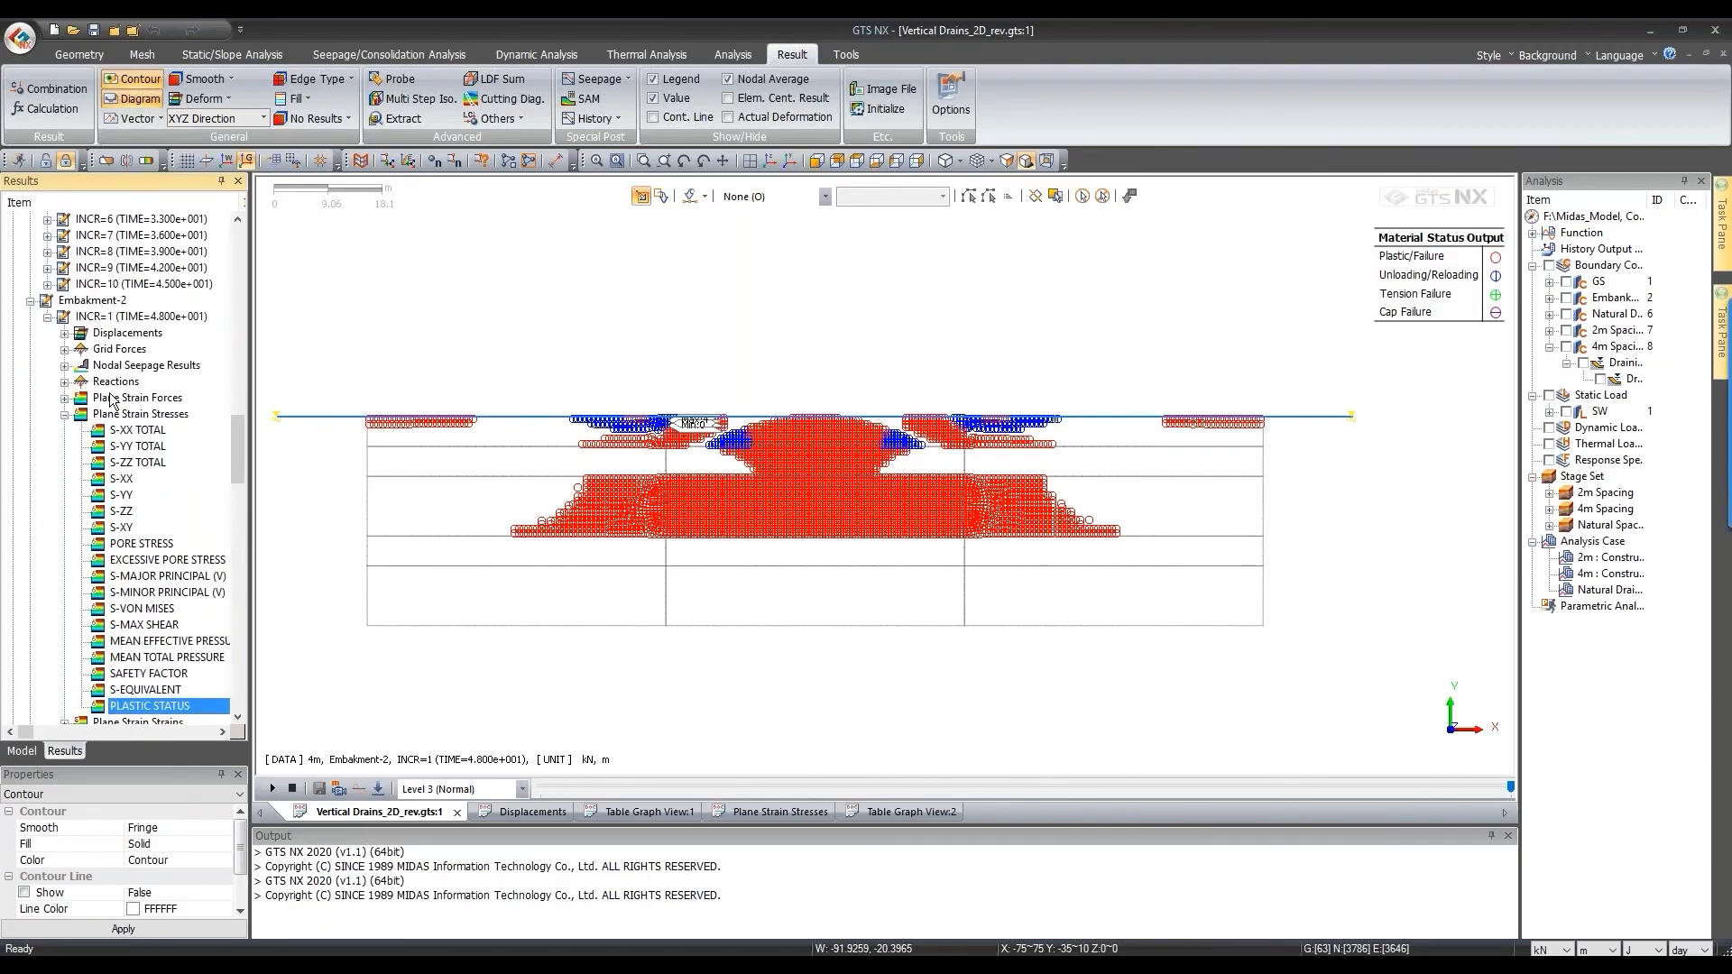
left_click(82, 416)
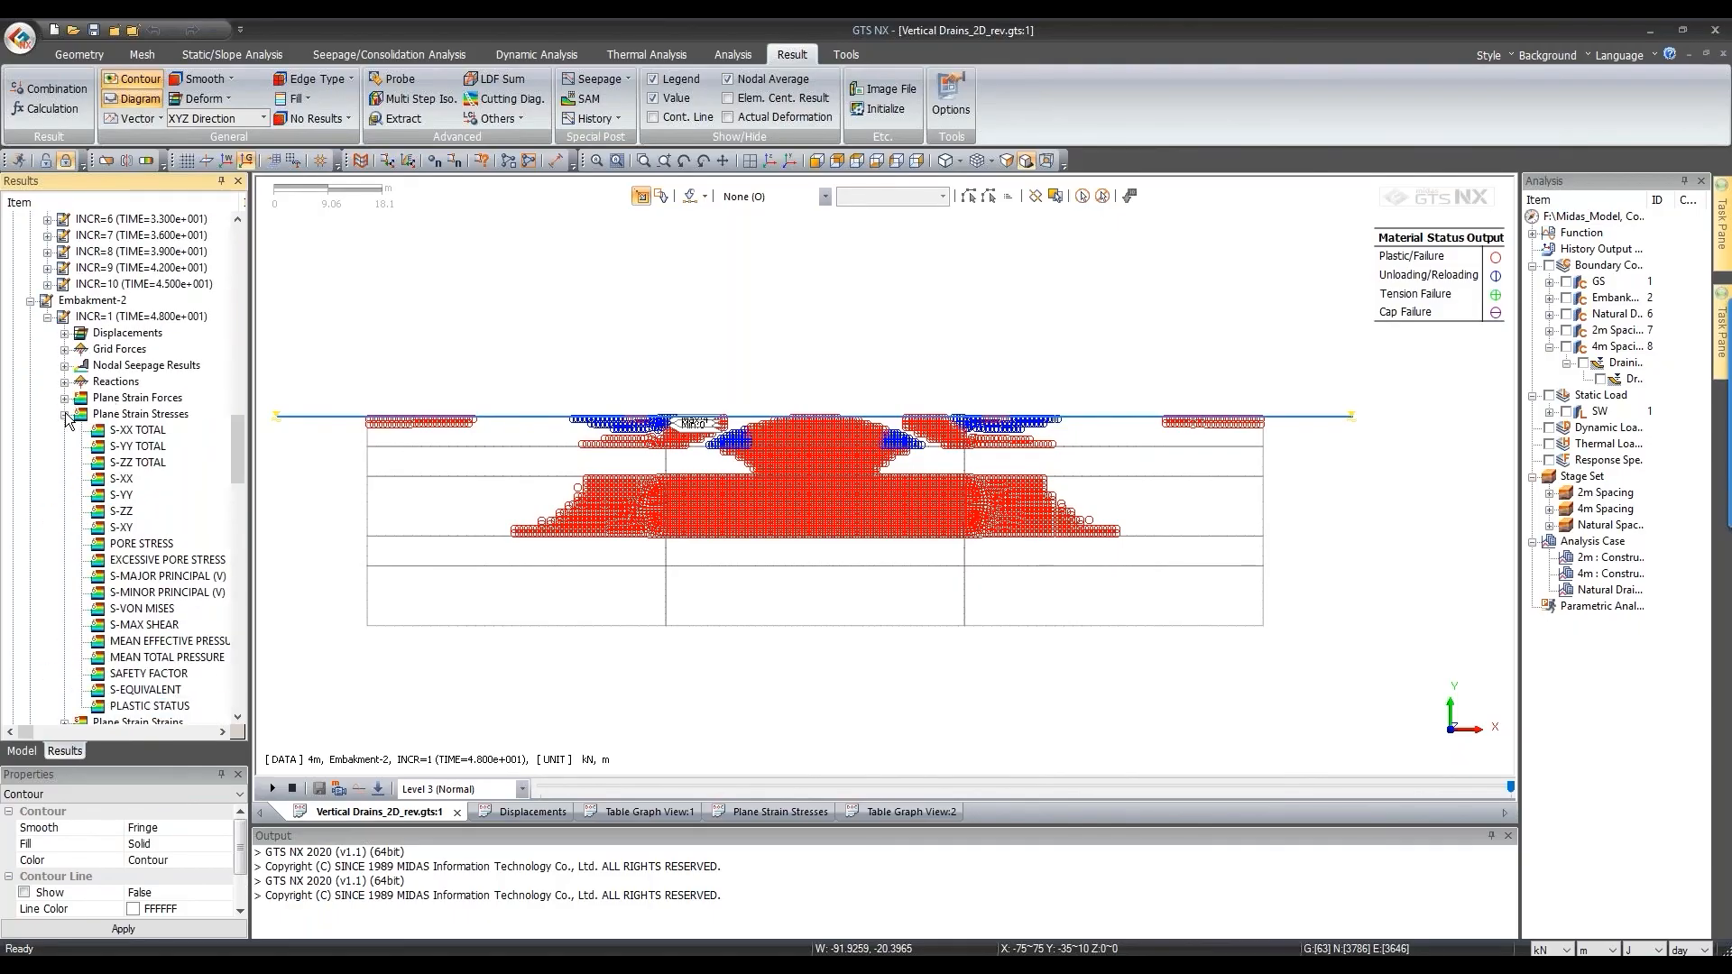
left_click(65, 415)
scroll(134, 424, "up", 6)
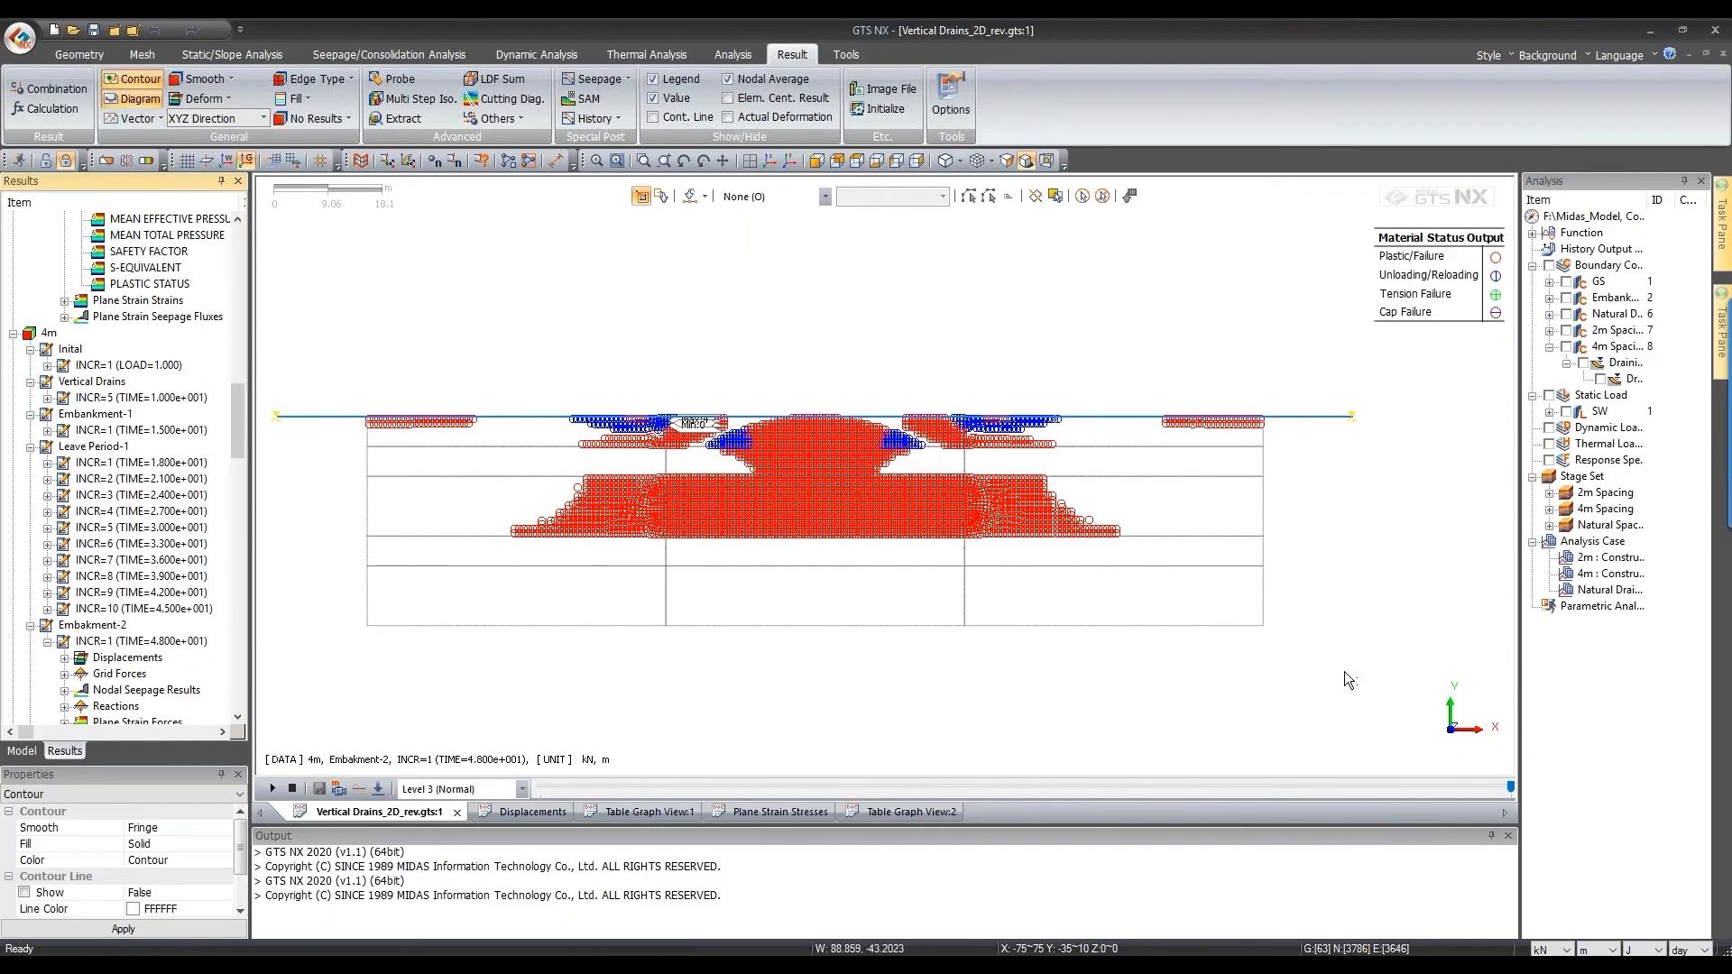
left_click(747, 959)
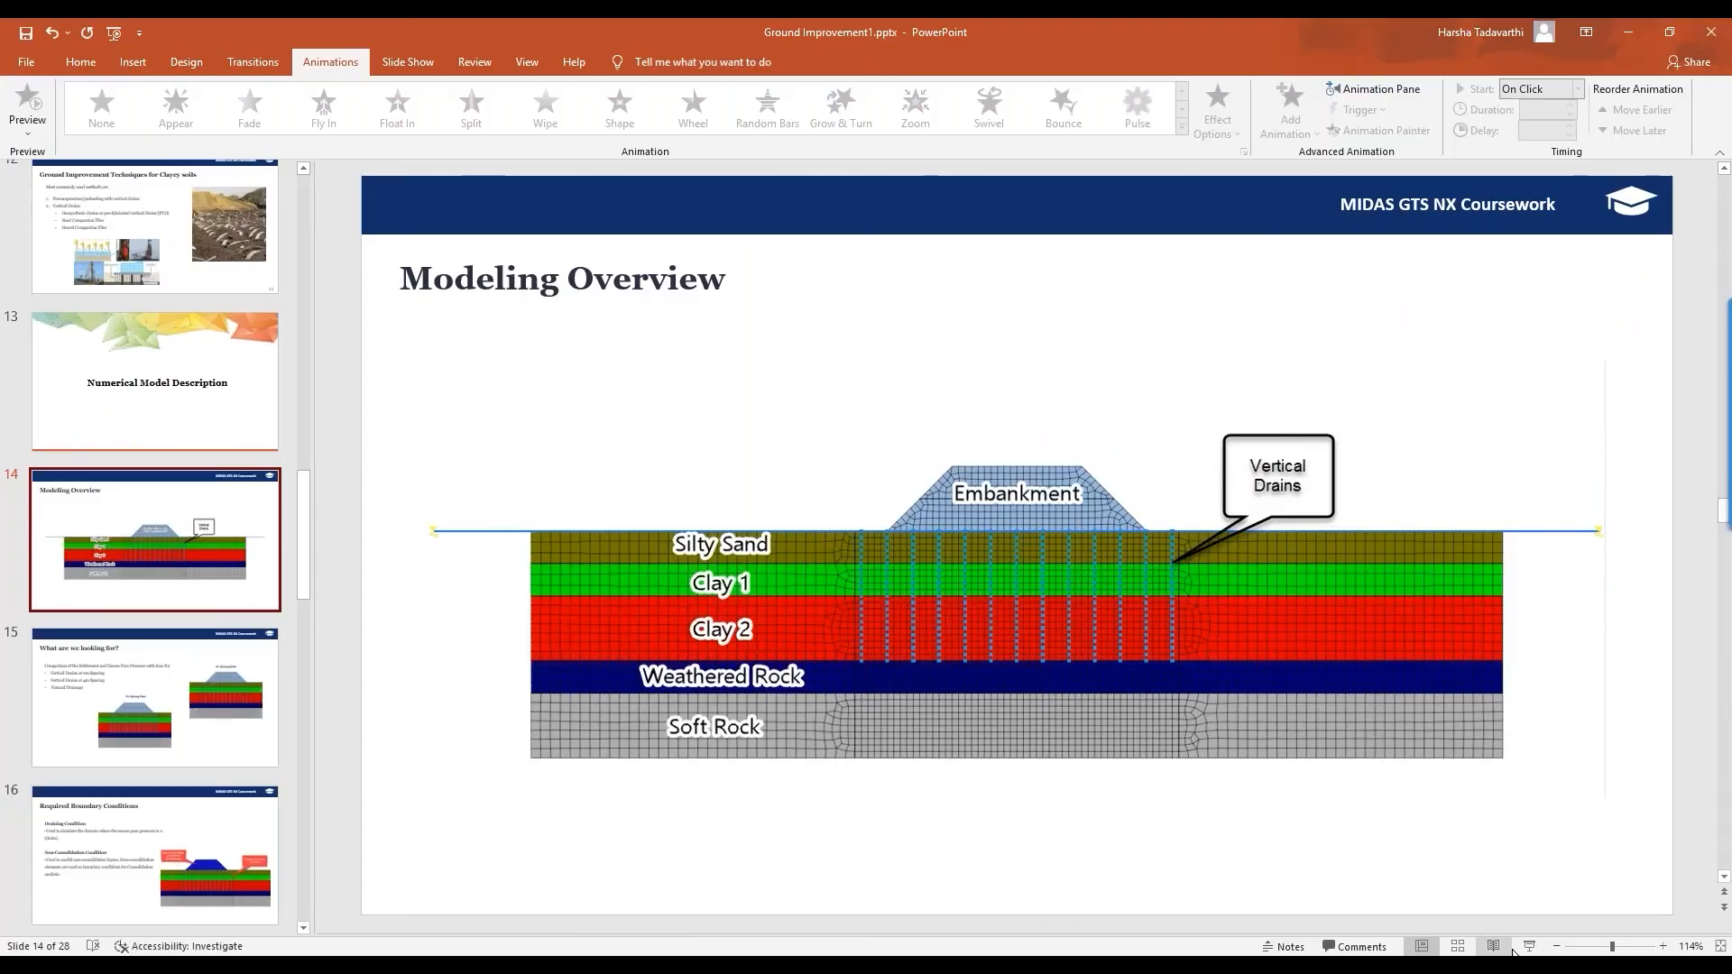